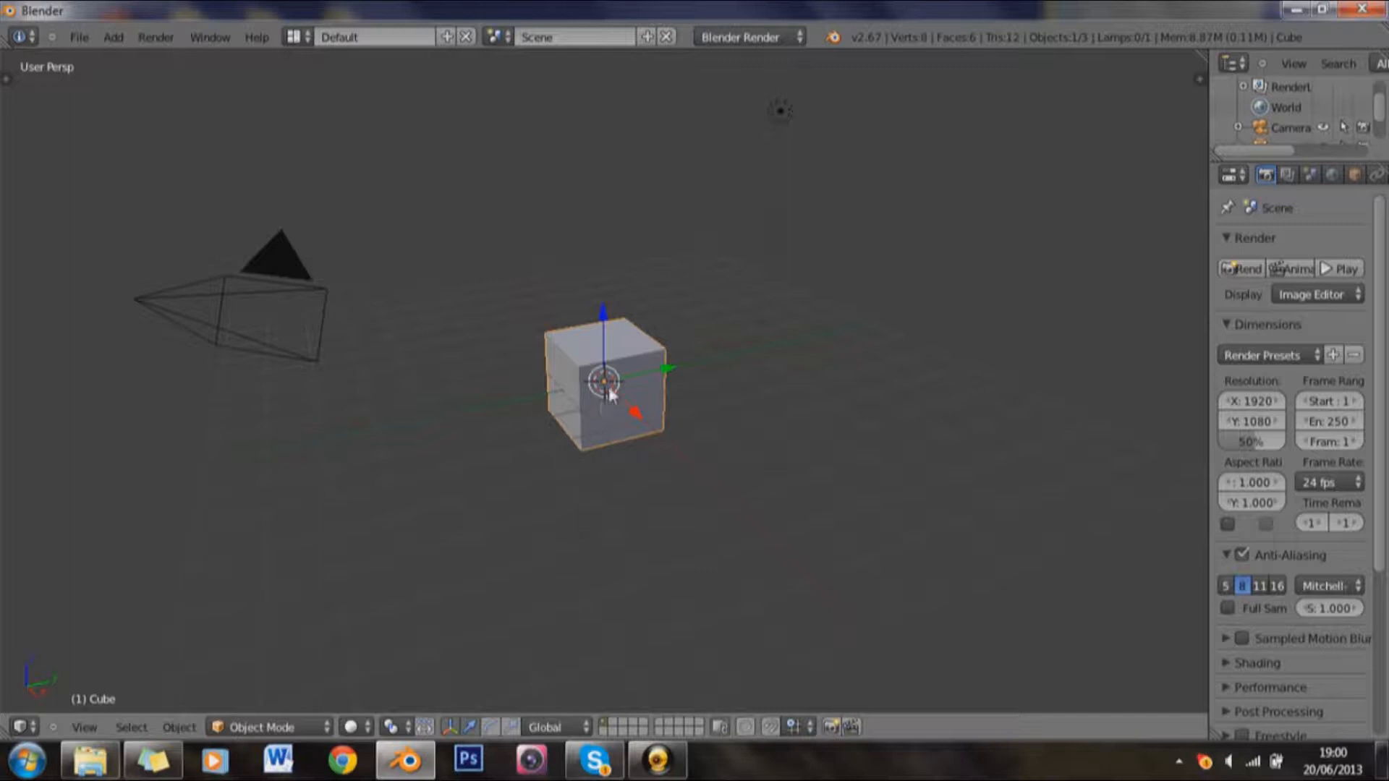
Step: Switch to the front orthographic view and delete the default cube
key("KP_1")
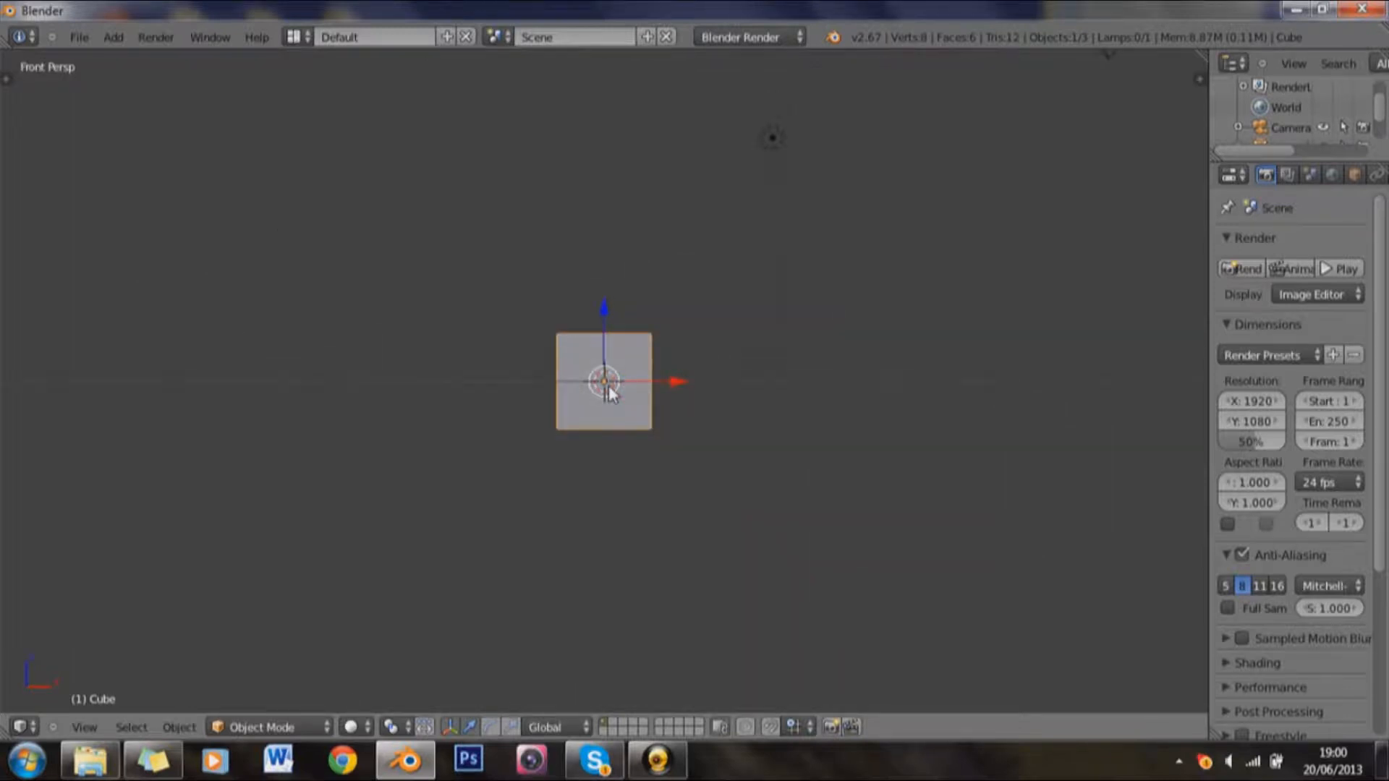
key("KP_5")
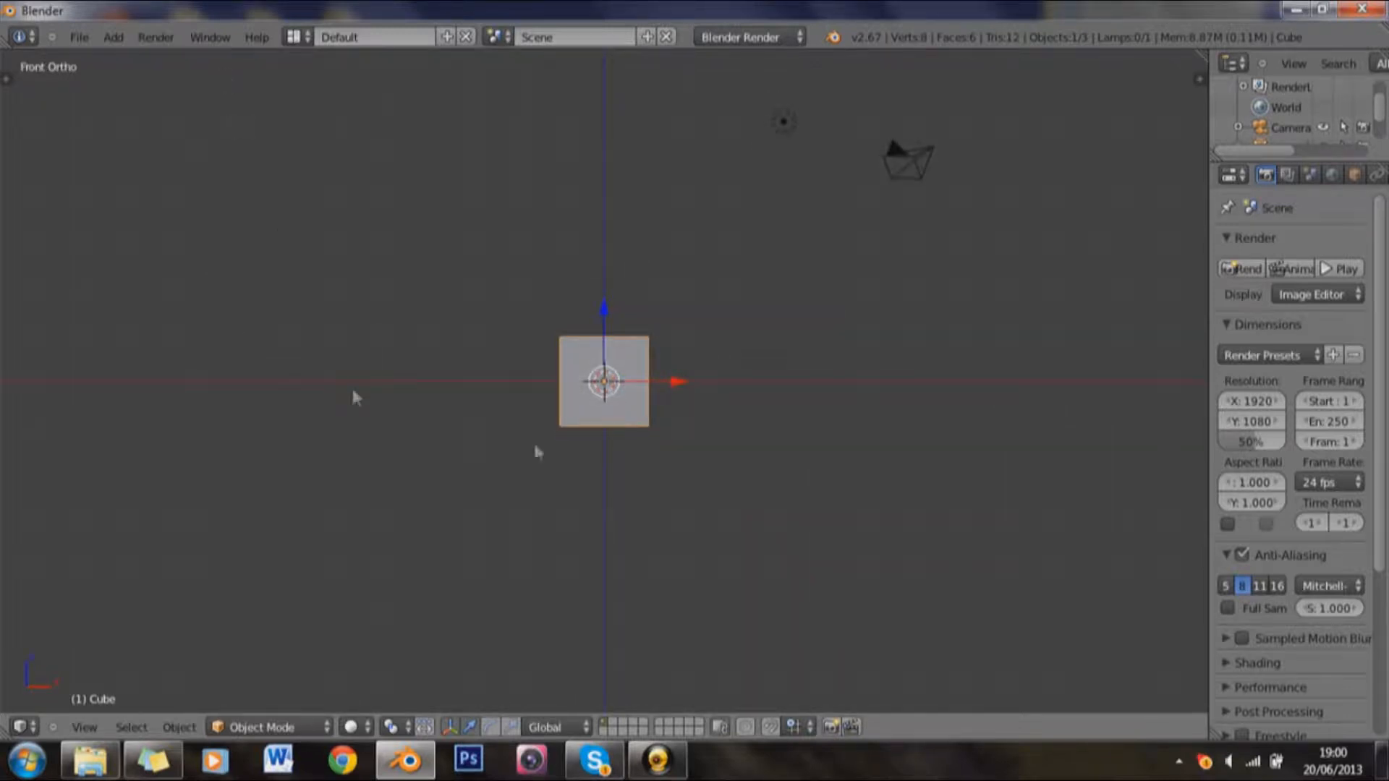
key("x")
left_click(628, 415)
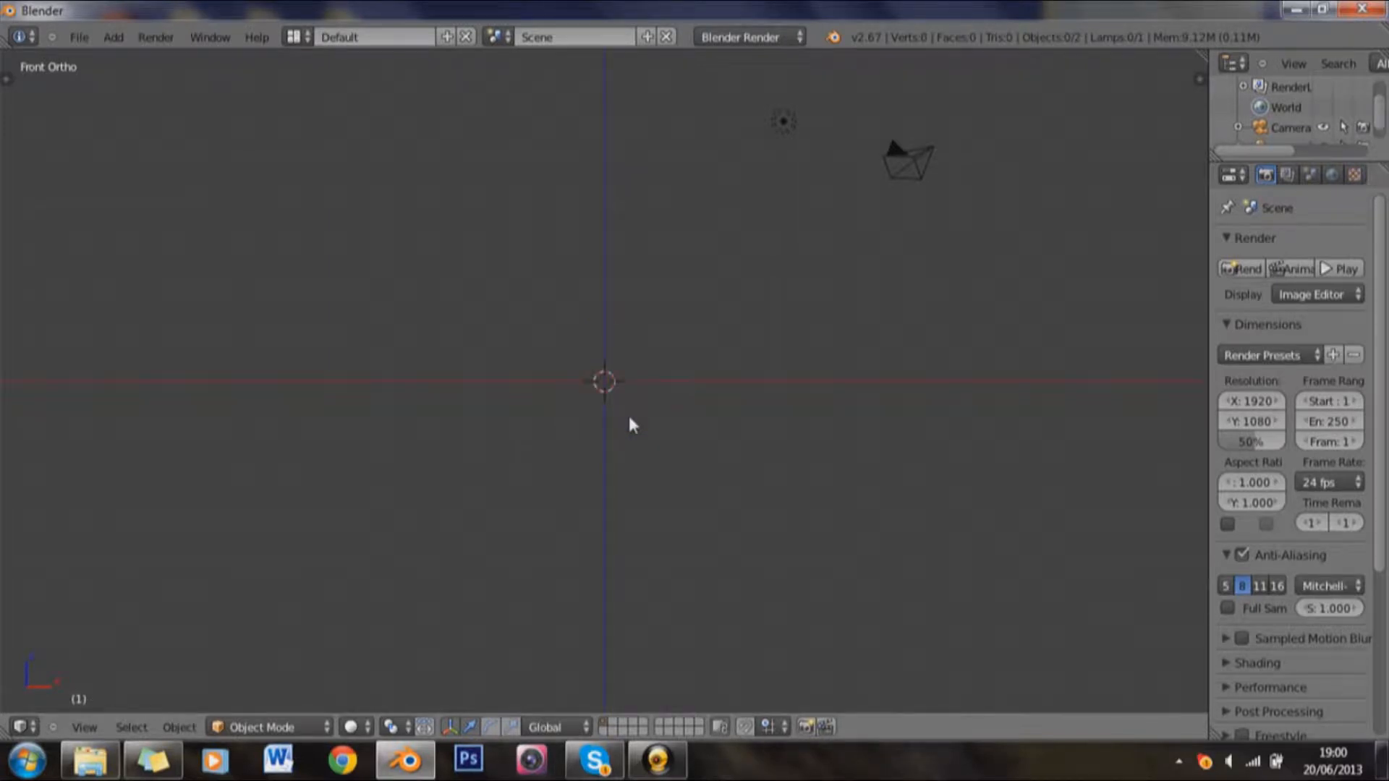
Step: Find the Screencast Keys add-on in the user preferences by searching for "screen", and enable it
key("shift+a")
left_click(78, 37)
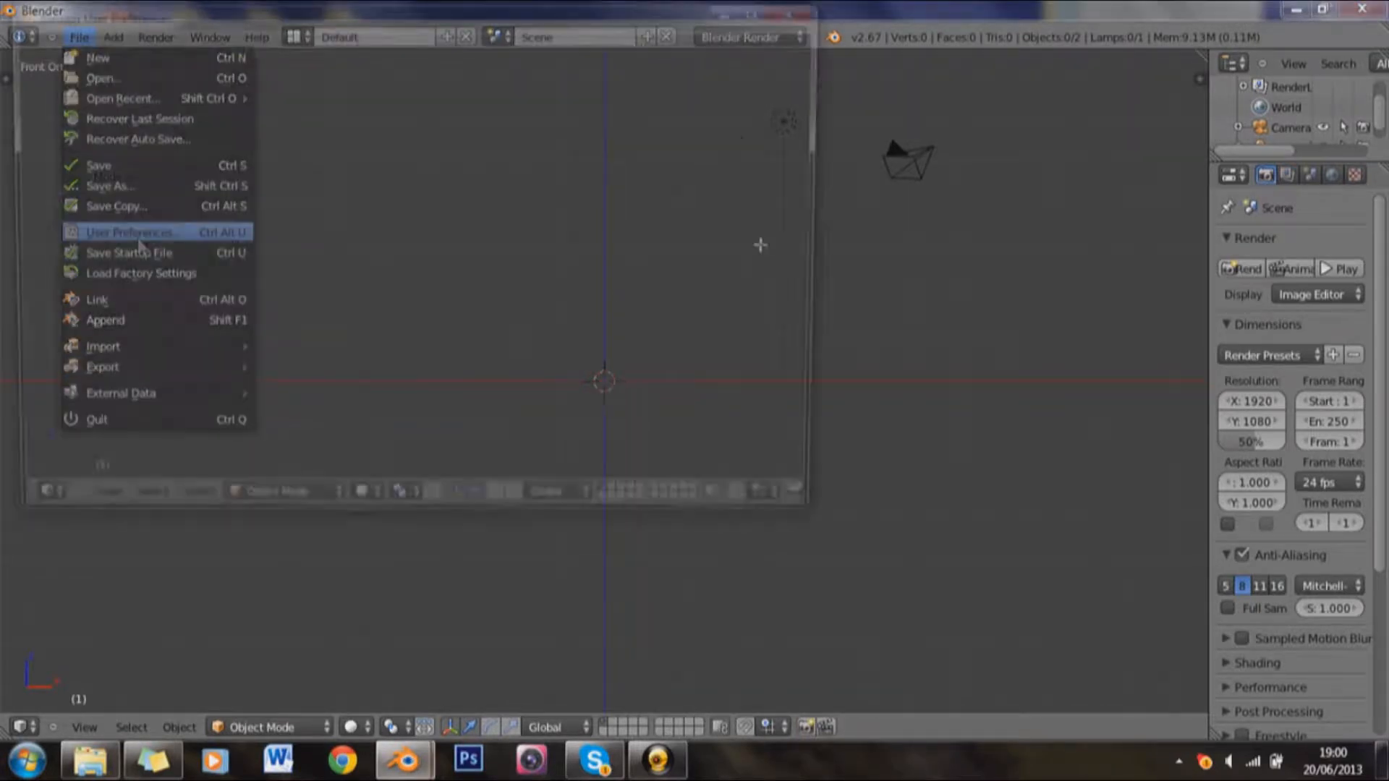
left_click(134, 233)
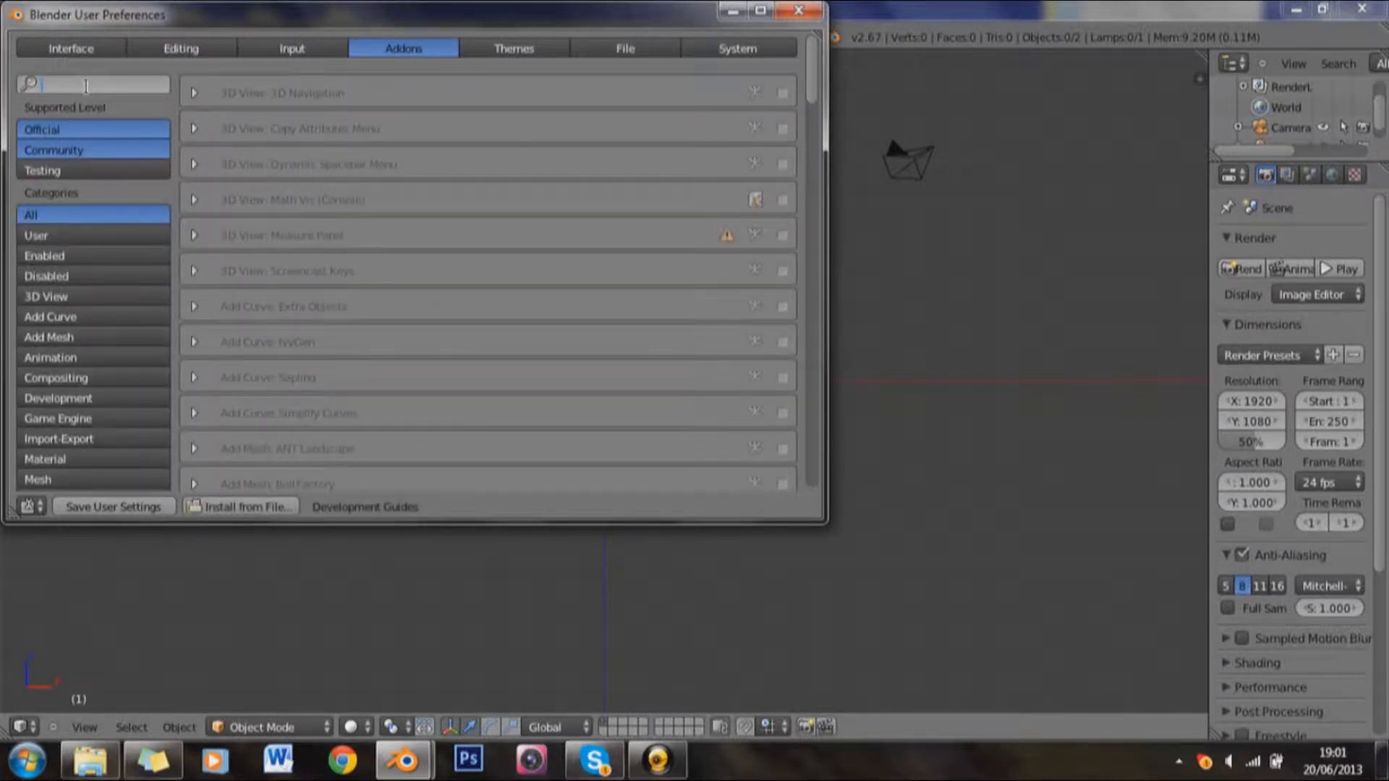
type("screen")
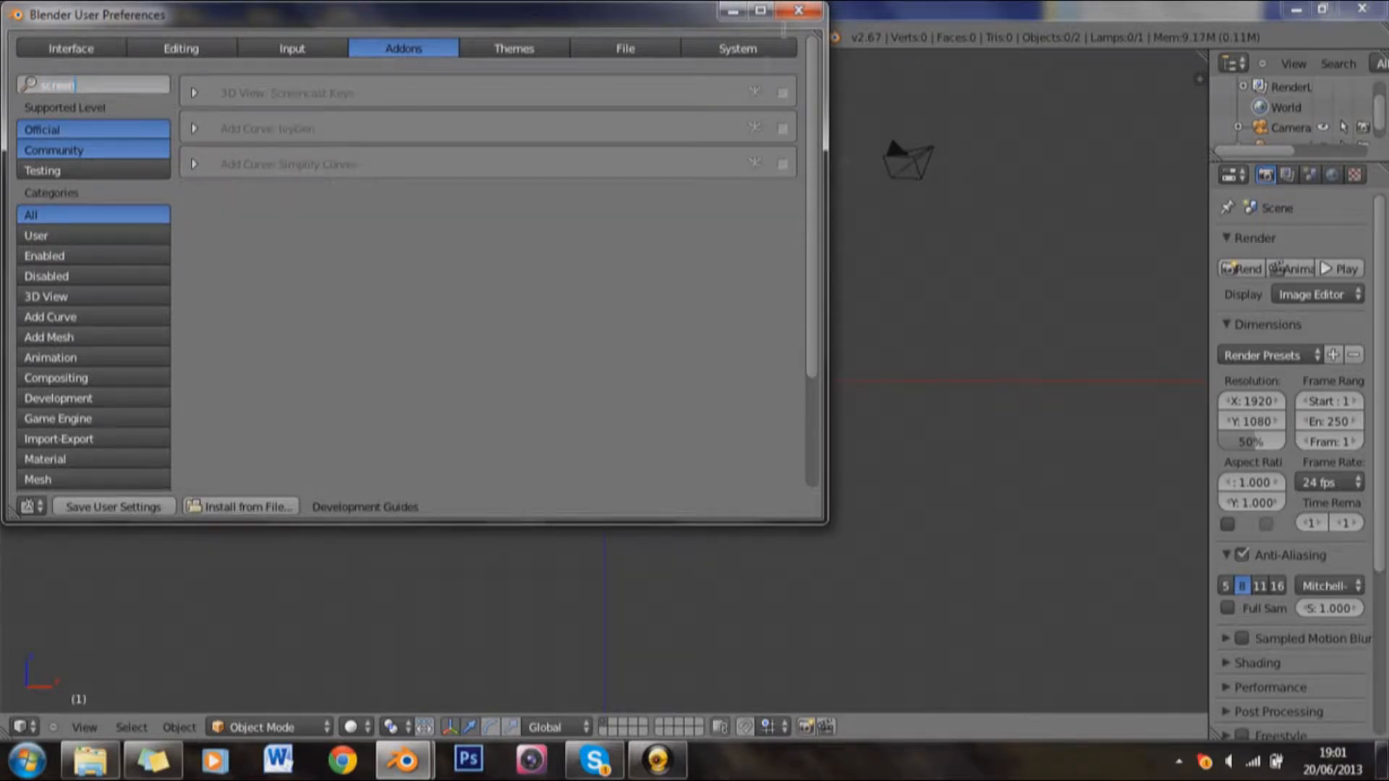
left_click(784, 92)
left_click(798, 10)
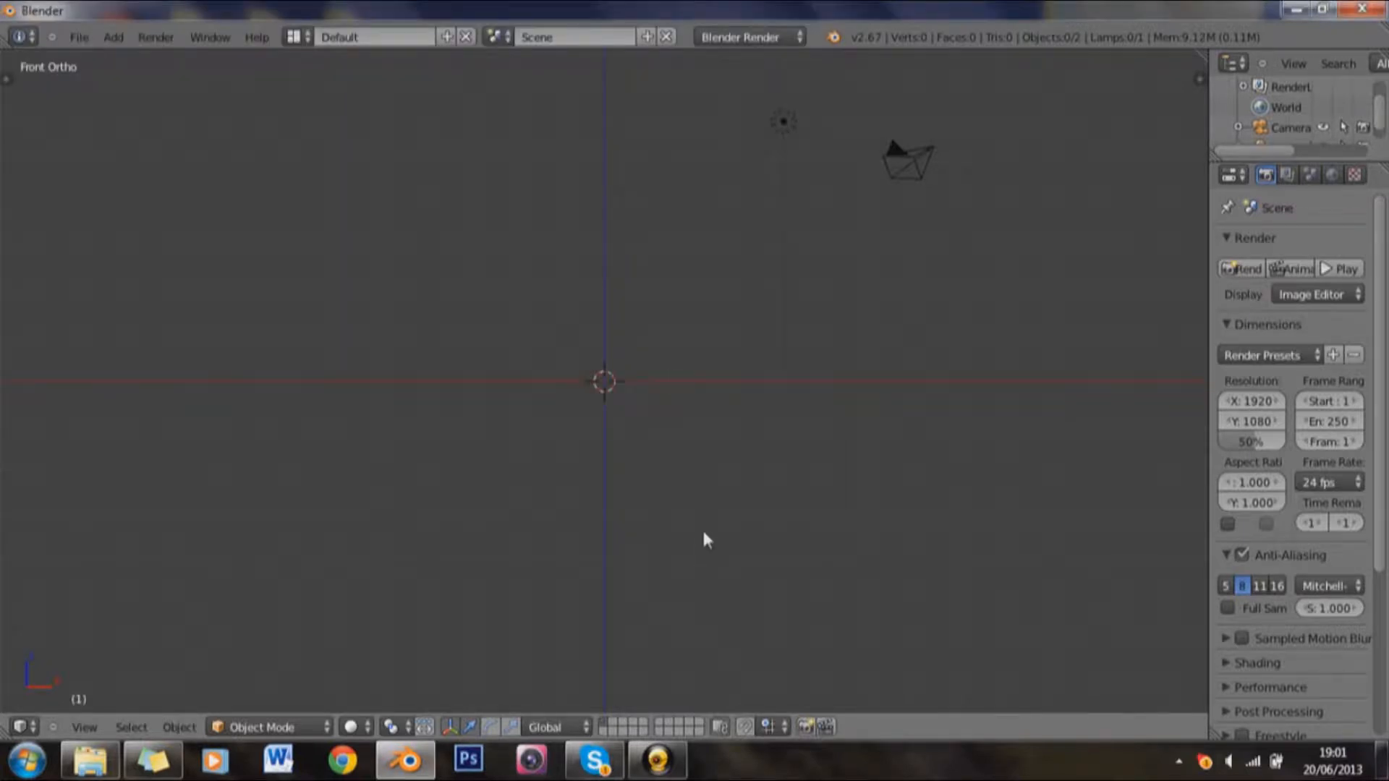
Step: Start the Screencast Keys display from the 3D view's properties, then hide those properties again
left_click_drag(709, 449, 628, 455)
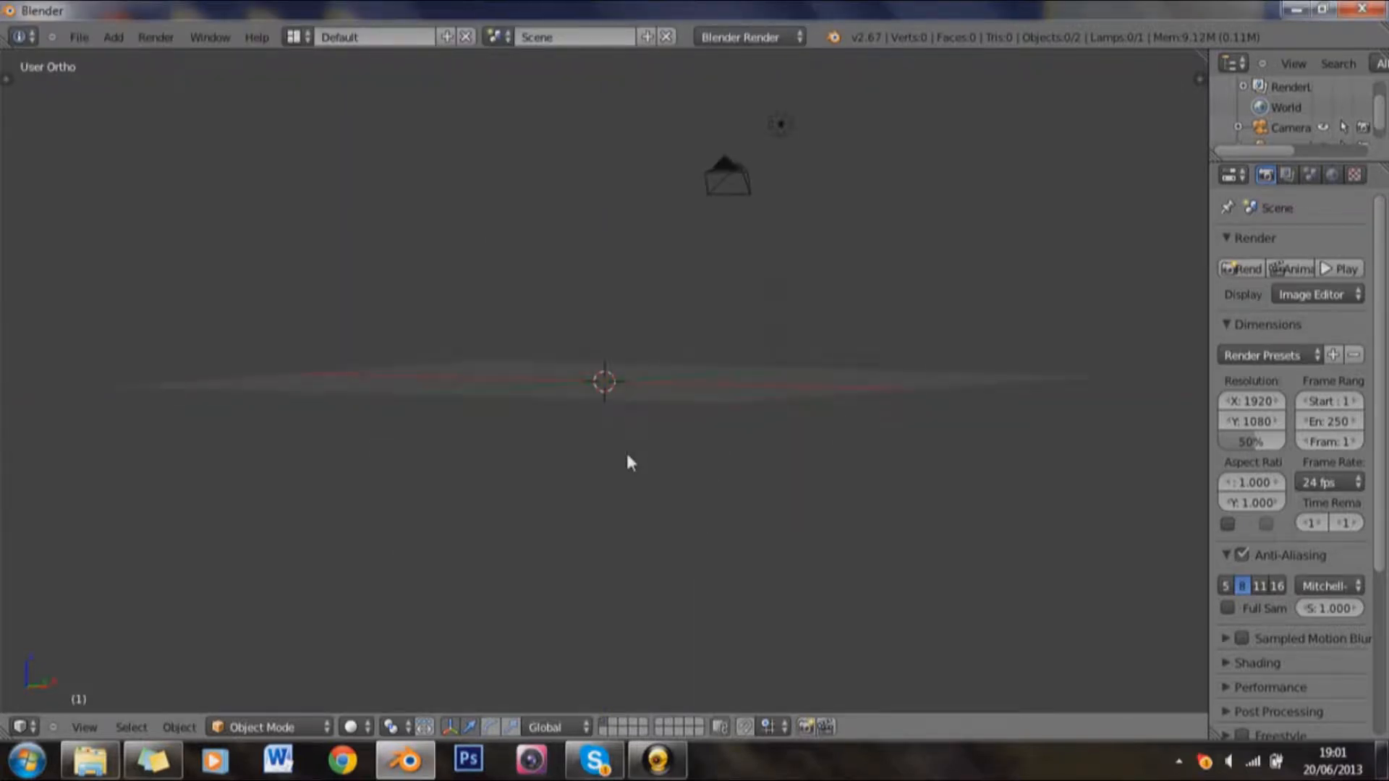
key("n")
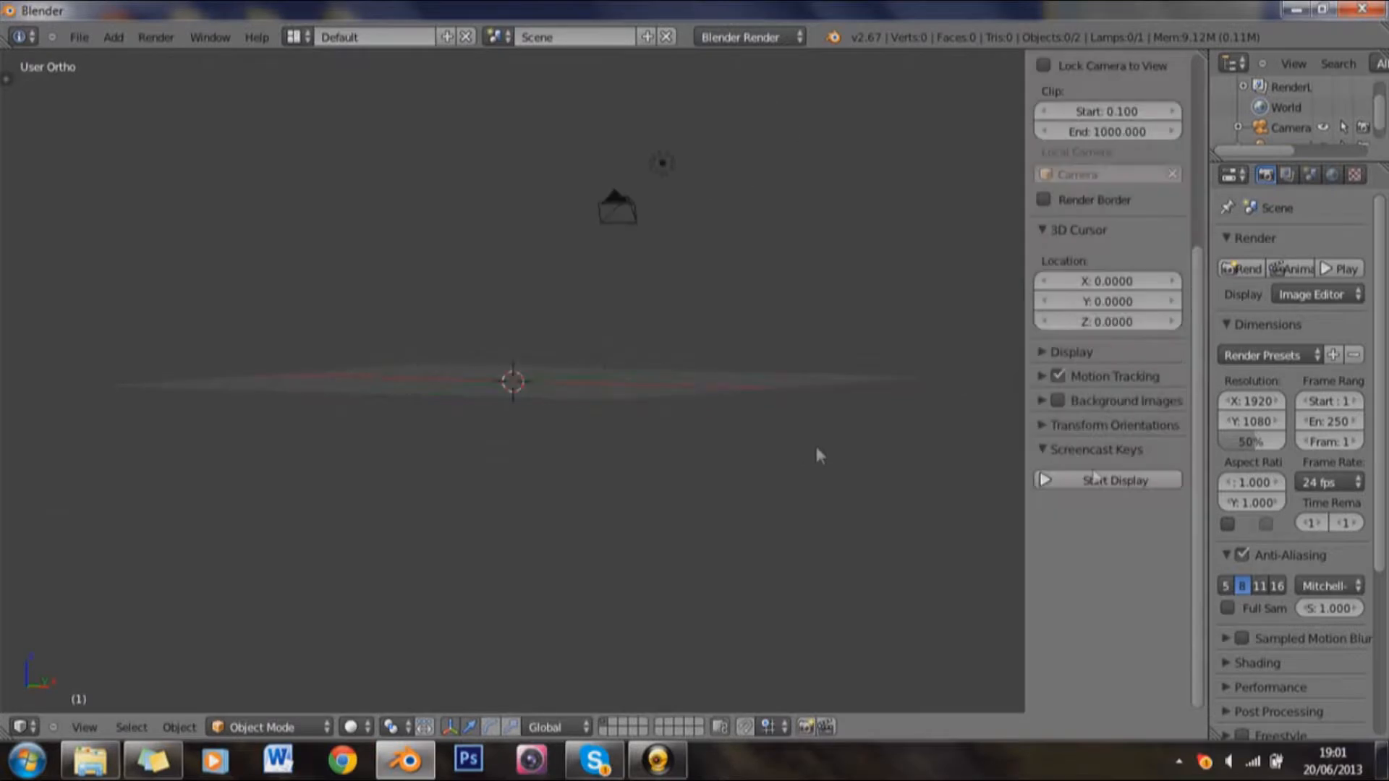
left_click(1100, 480)
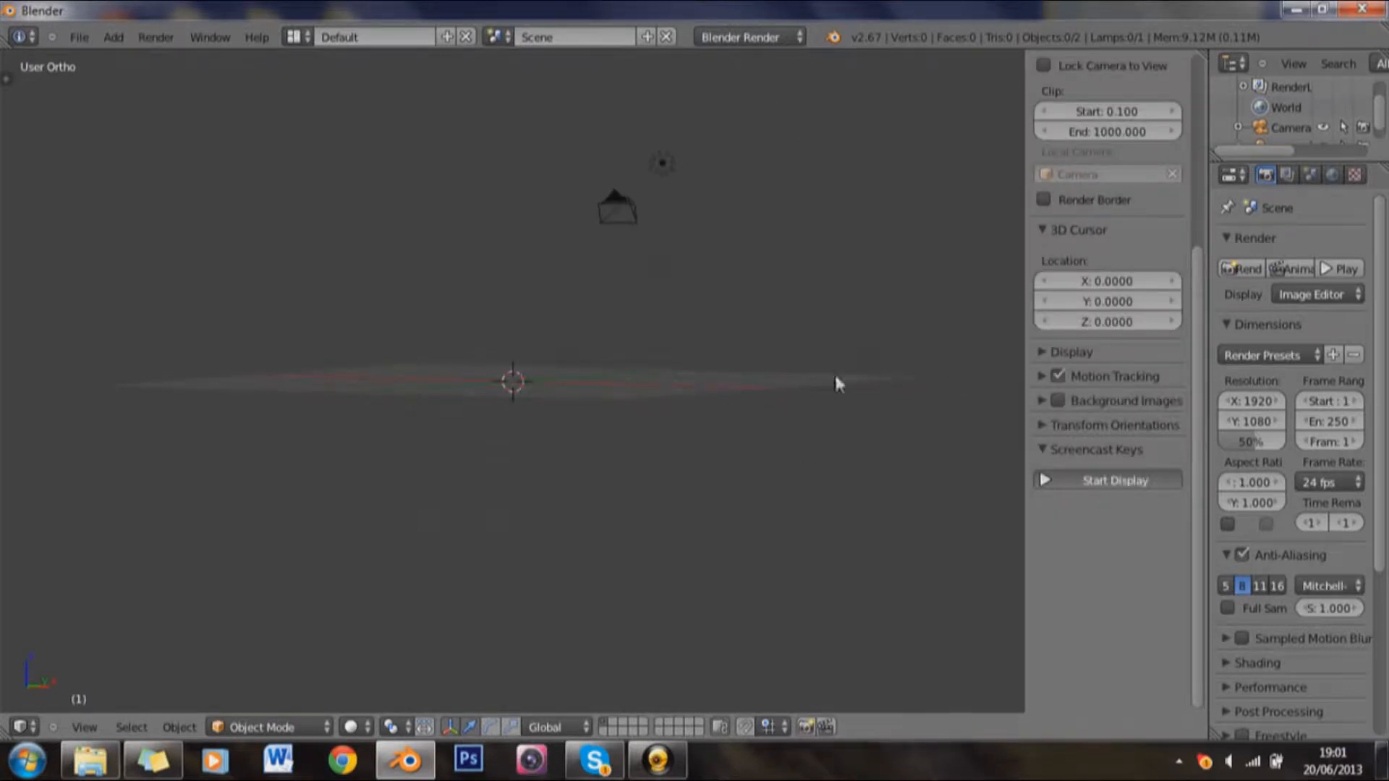
key("n")
Step: Return to the front orthographic view and widen the properties editor so its settings are readable
left_click_drag(775, 397, 835, 412)
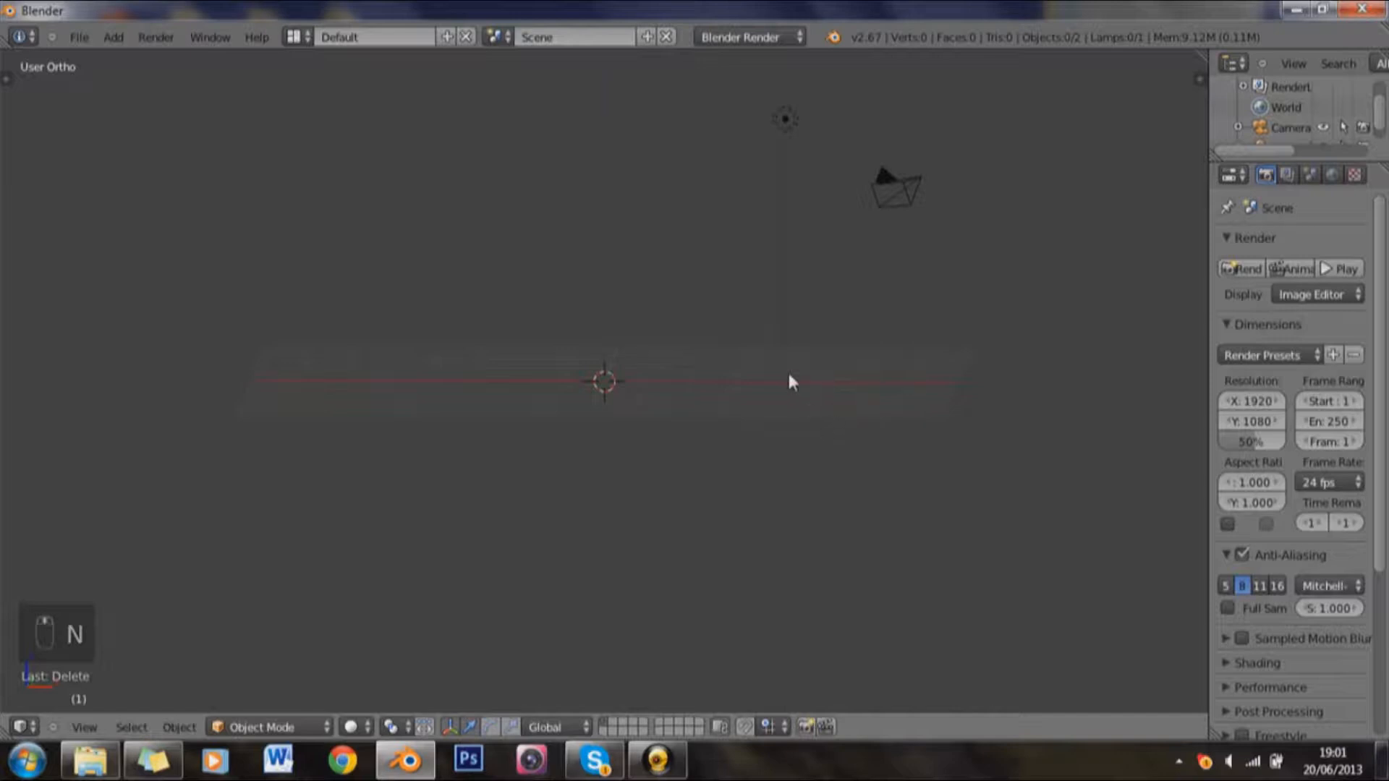
key("KP_1")
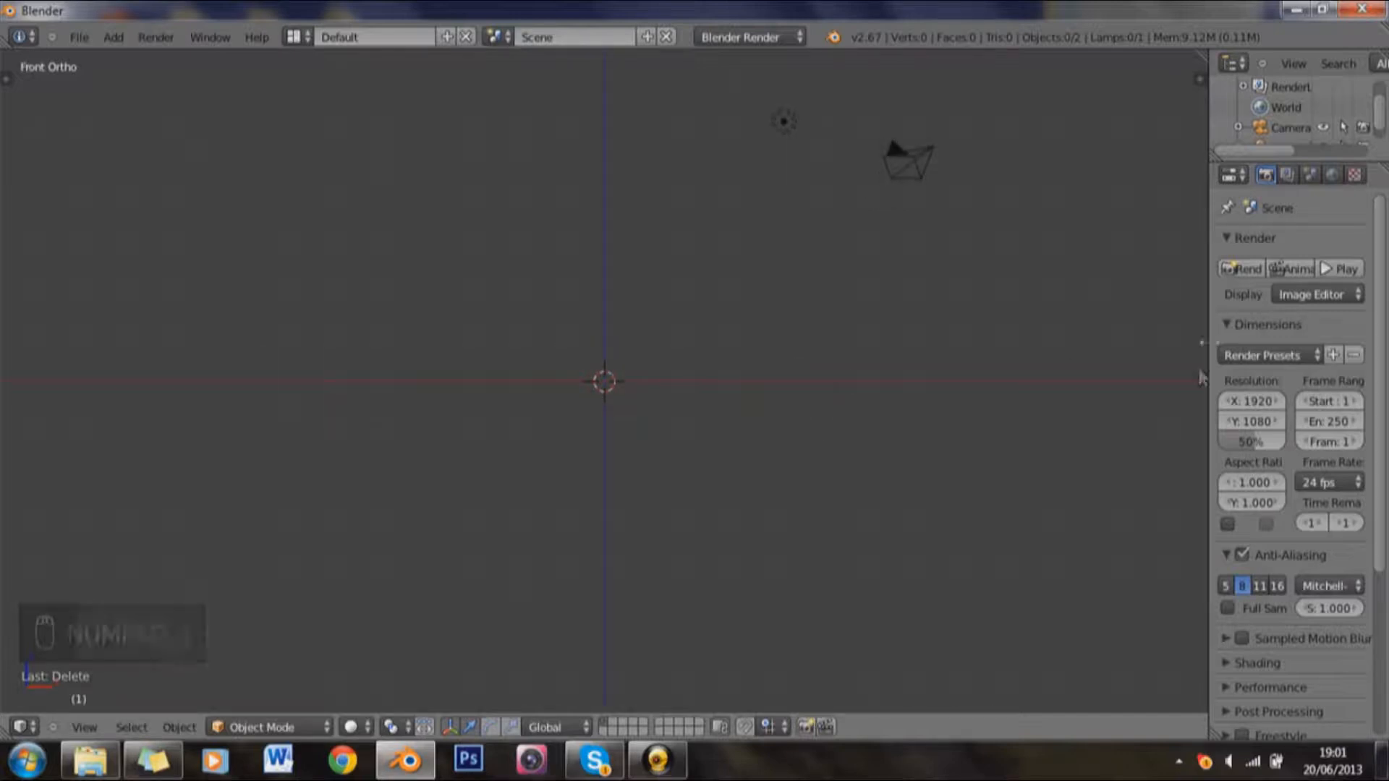
left_click_drag(1208, 346, 1107, 350)
left_click_drag(781, 350, 812, 358)
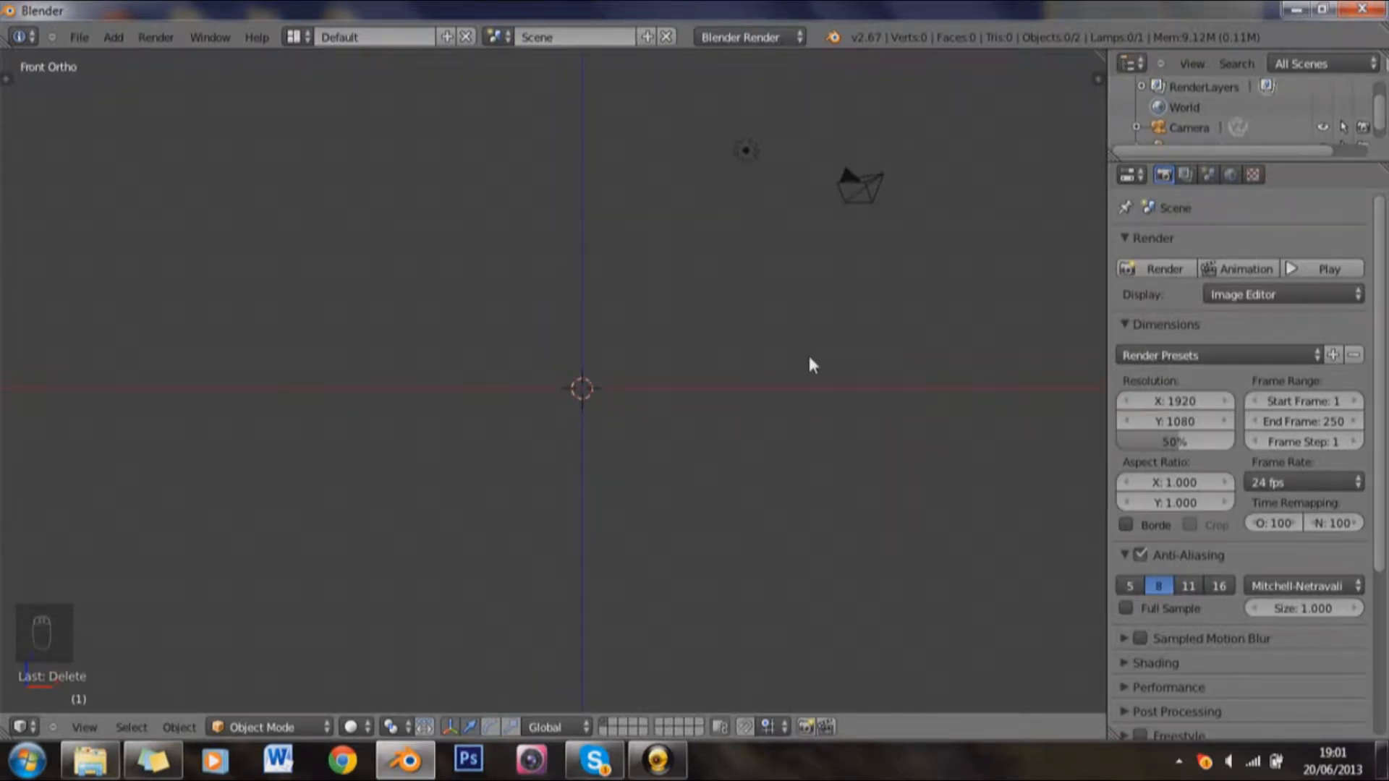
Step: Add a text object at the 3D cursor and rotate it 90° about the global X axis
key("shift+a")
mouse_move(809, 356)
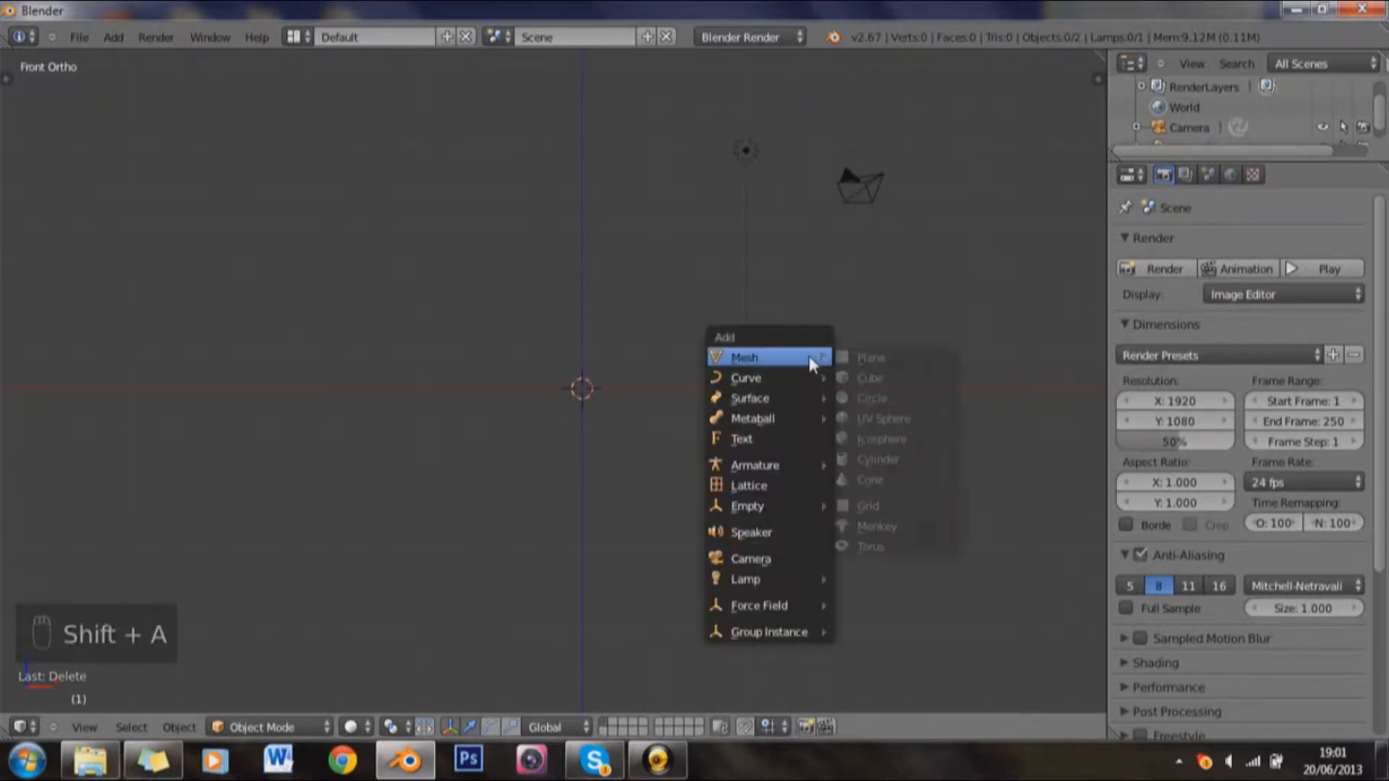
left_click(796, 438)
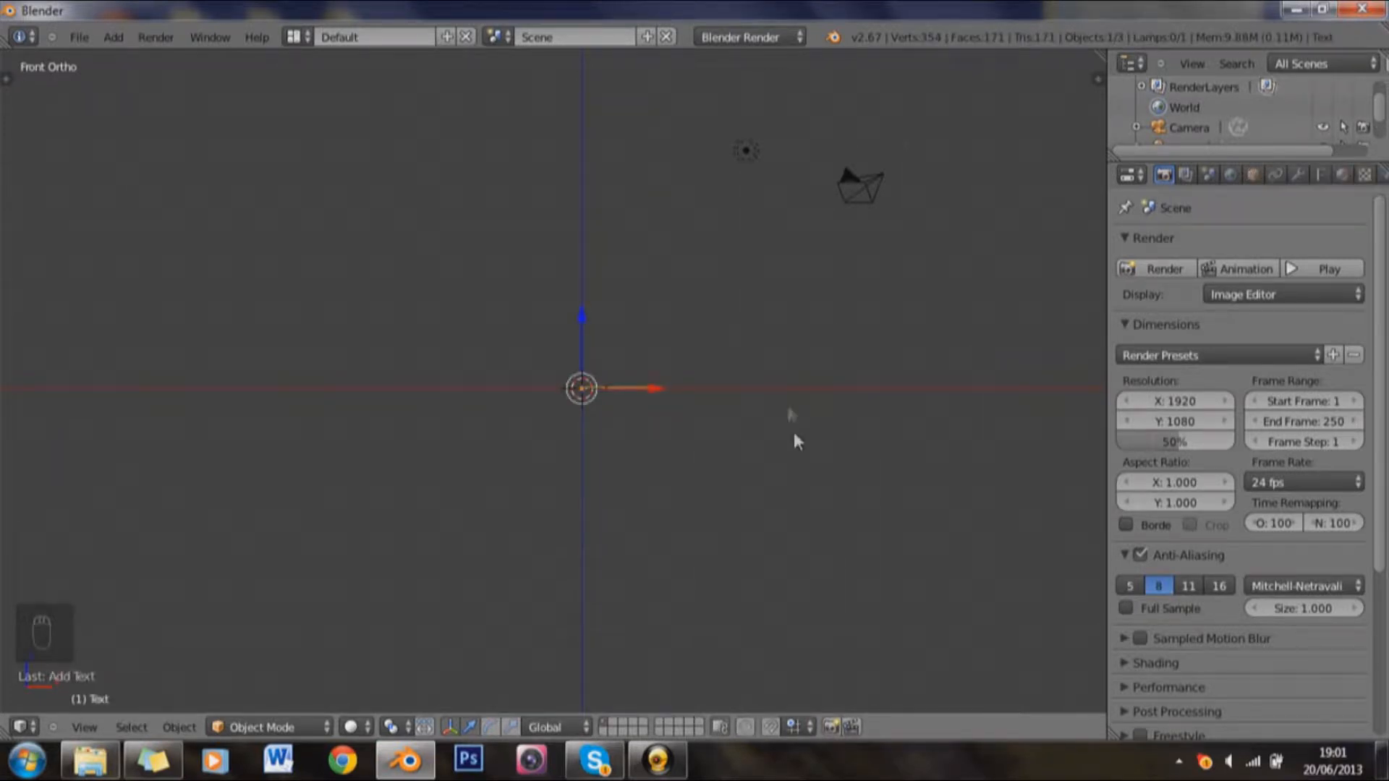
key("r")
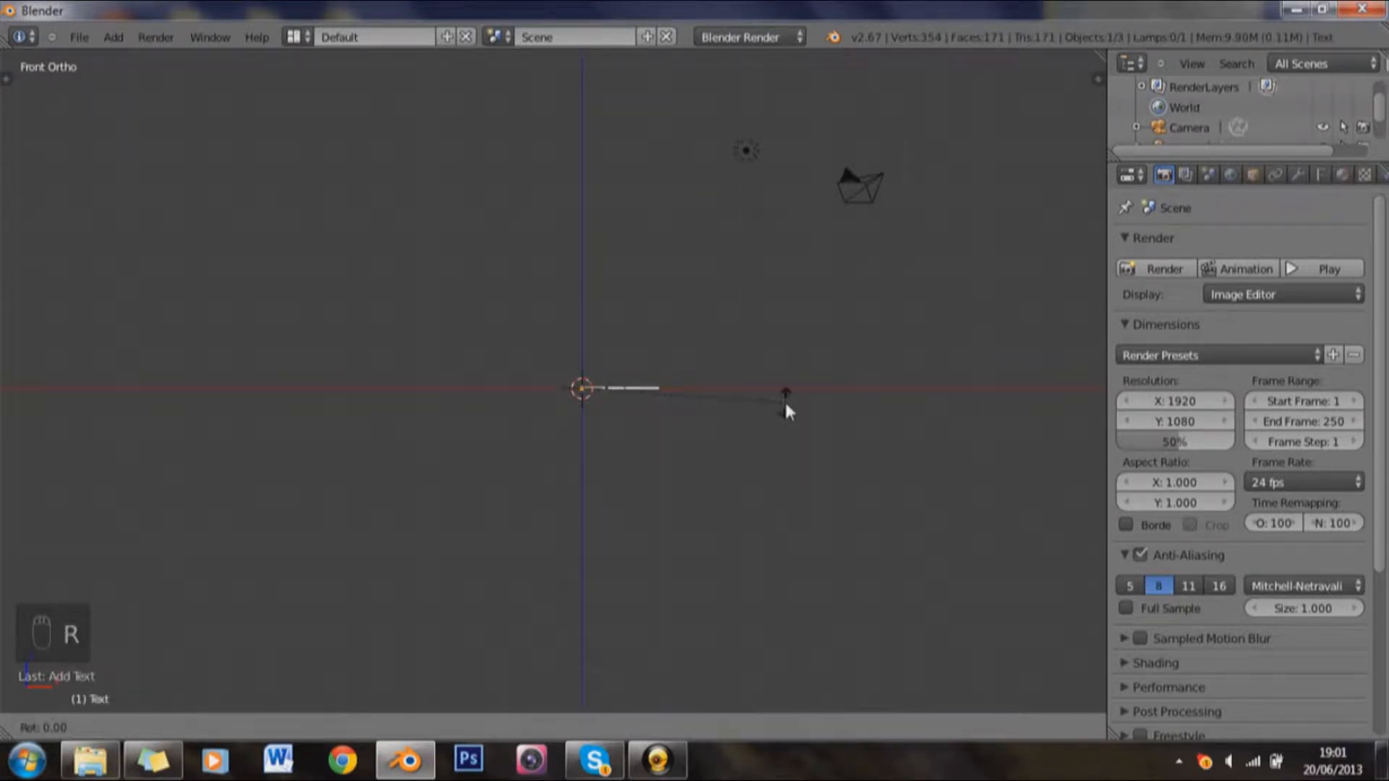
type("90")
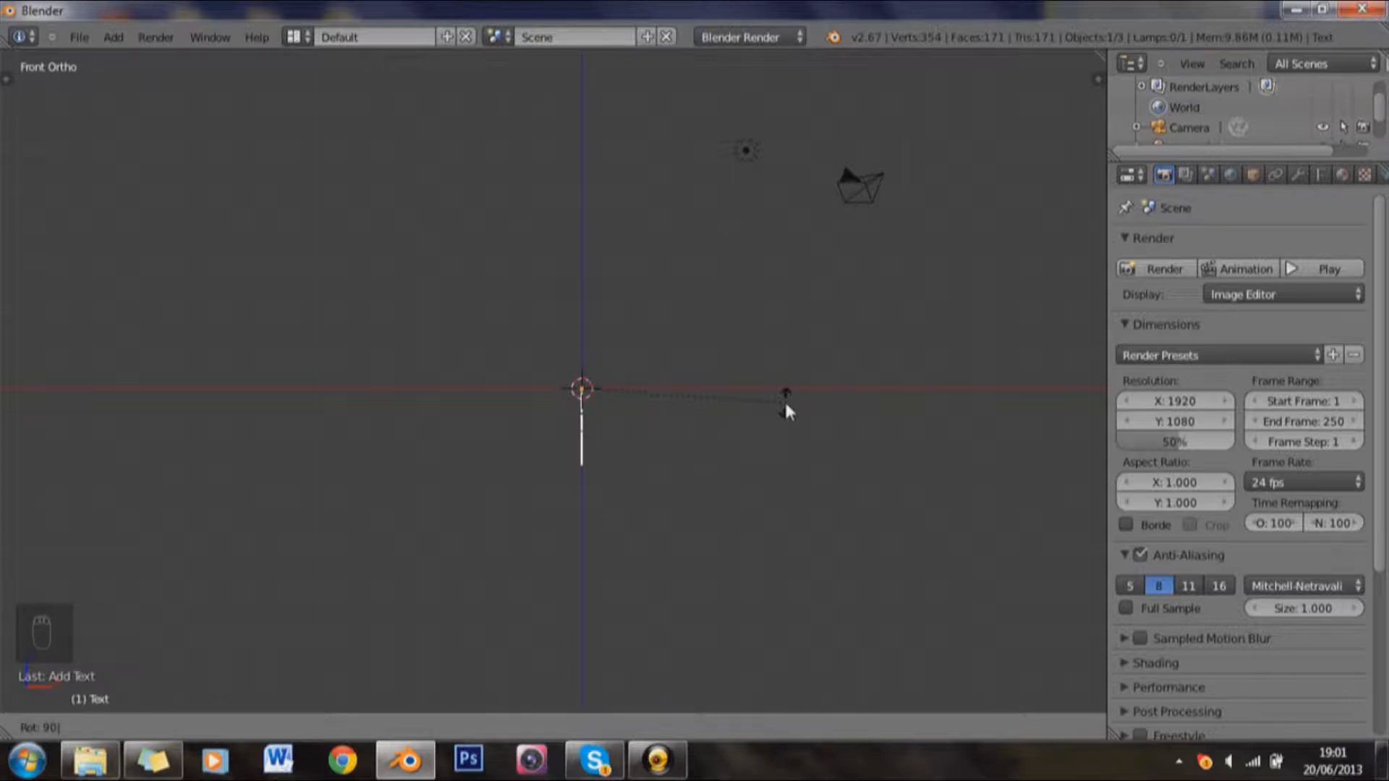
type("x")
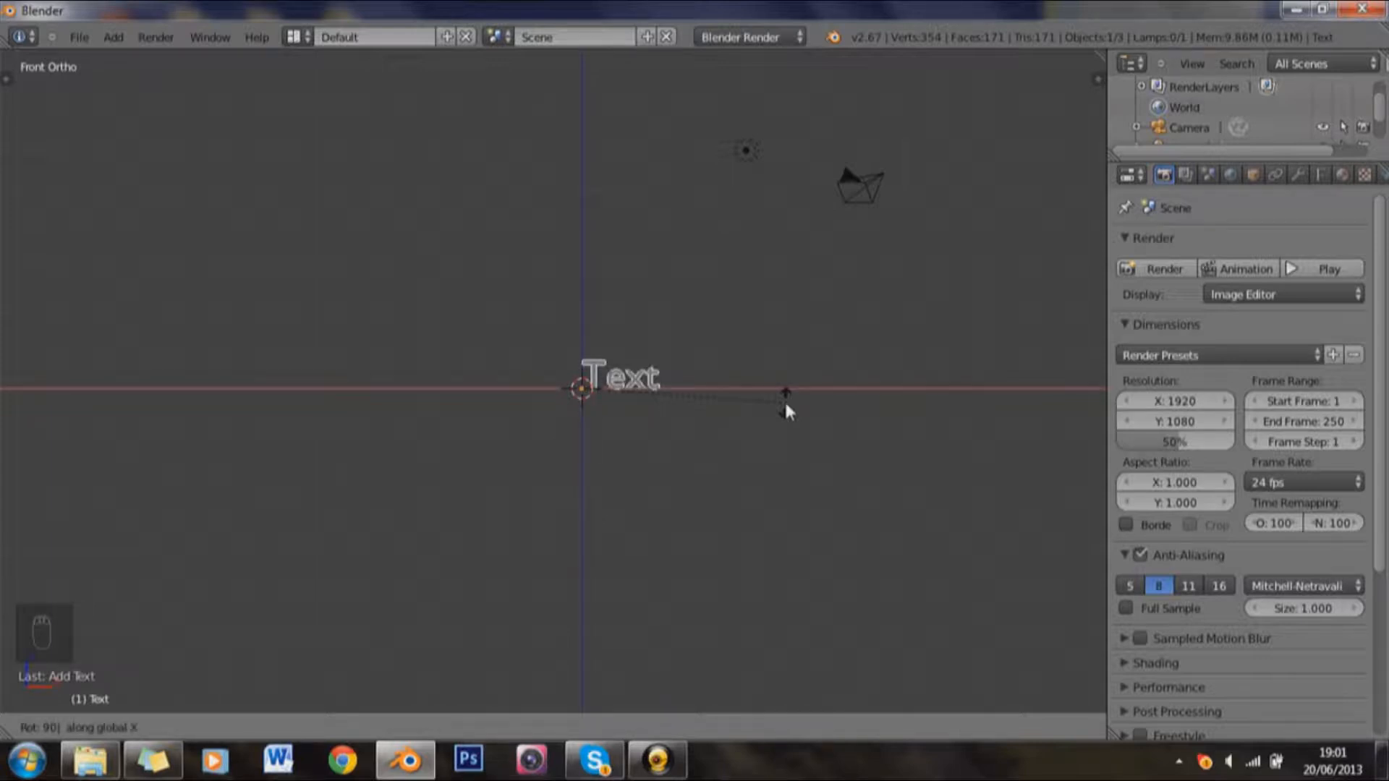
key("Return")
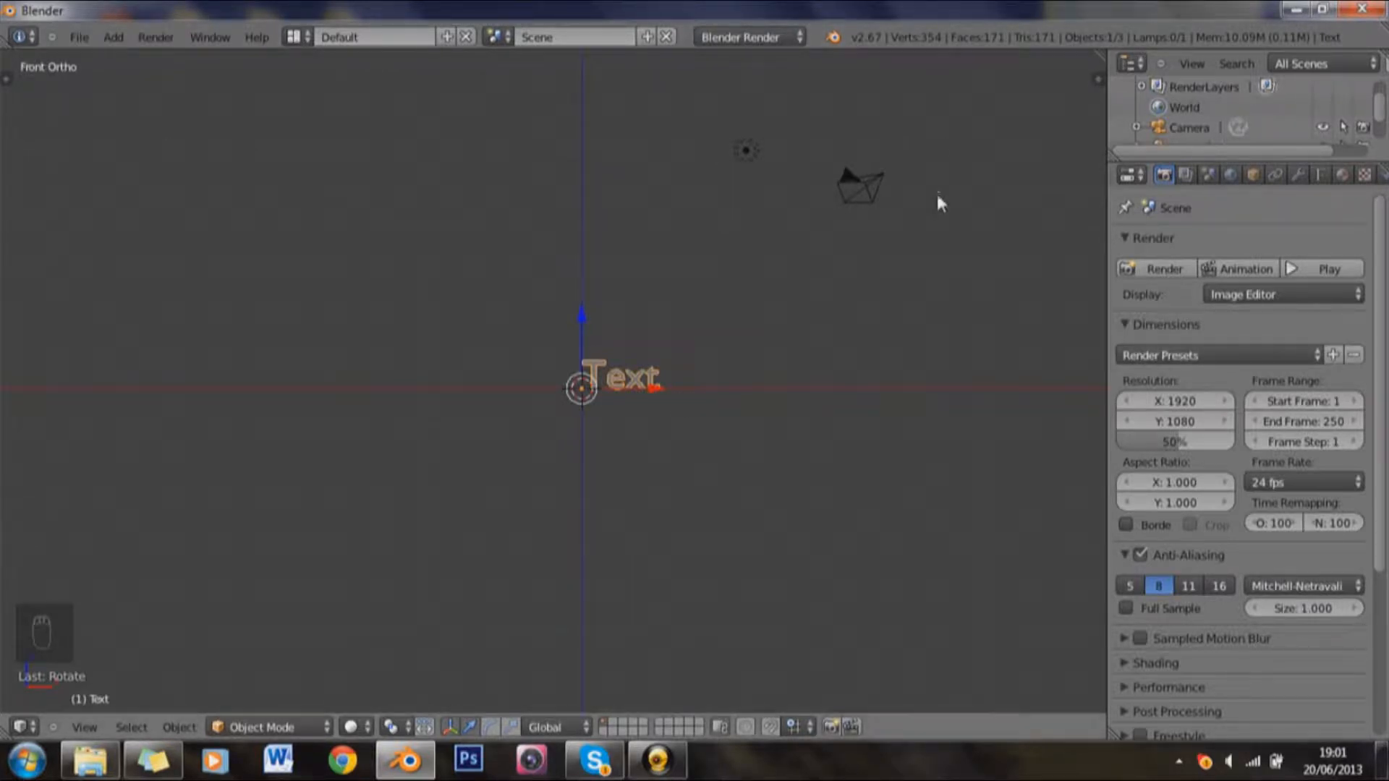
Step: Select the camera, look through it, and try to frame the text by freely moving and trackball-rotating the camera
right_click(889, 193)
key("KP_0")
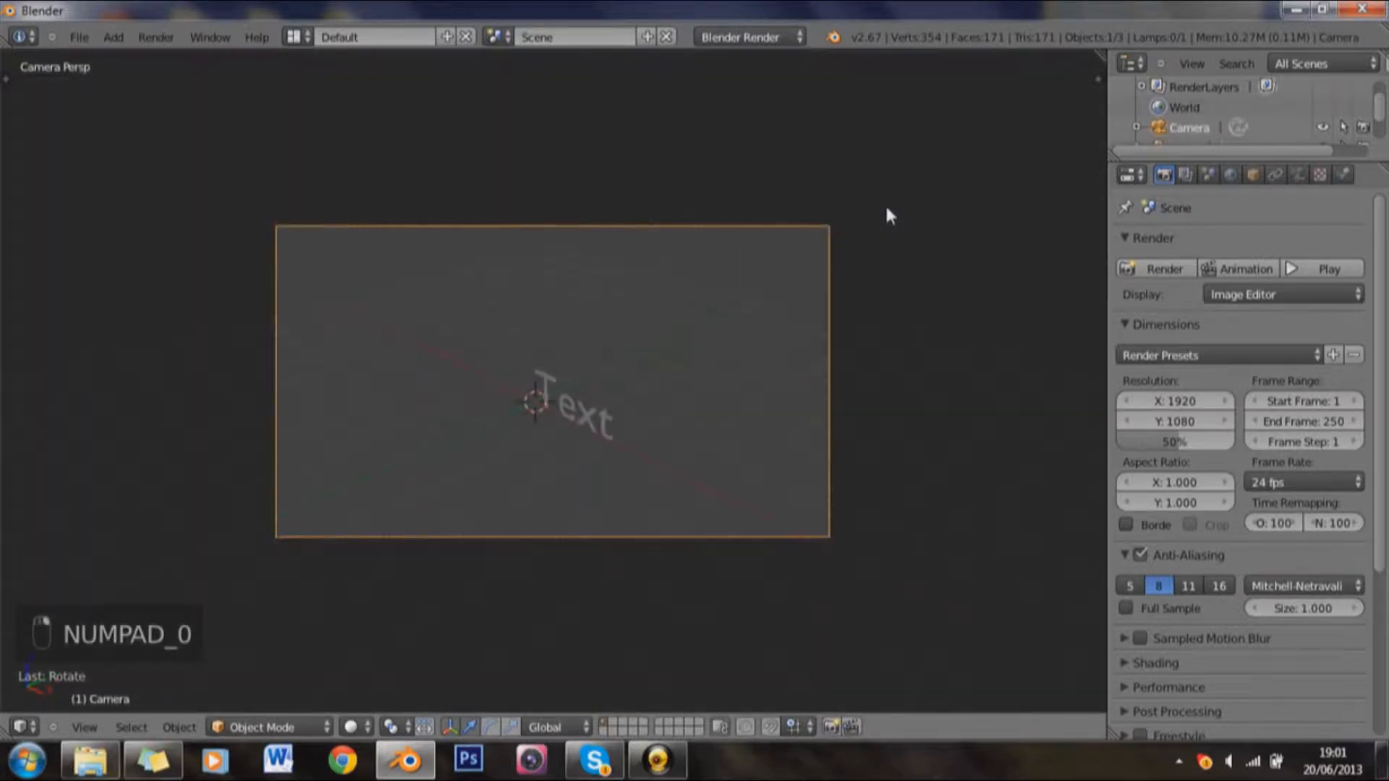
key("g")
left_click(675, 627)
key("r")
key("r")
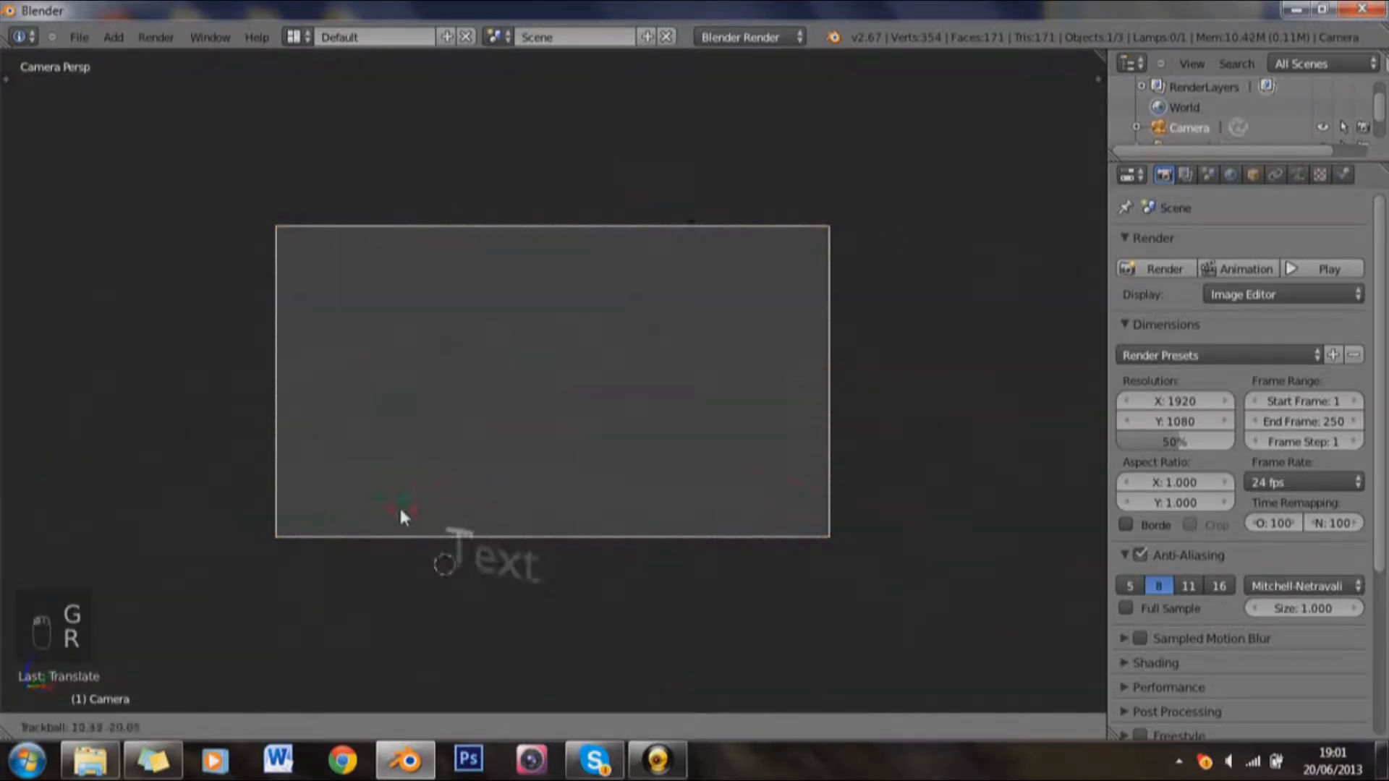
left_click(583, 471)
Step: Hide the transform manipulator, undo the last camera move, and align the camera to the front view
key("KP_1")
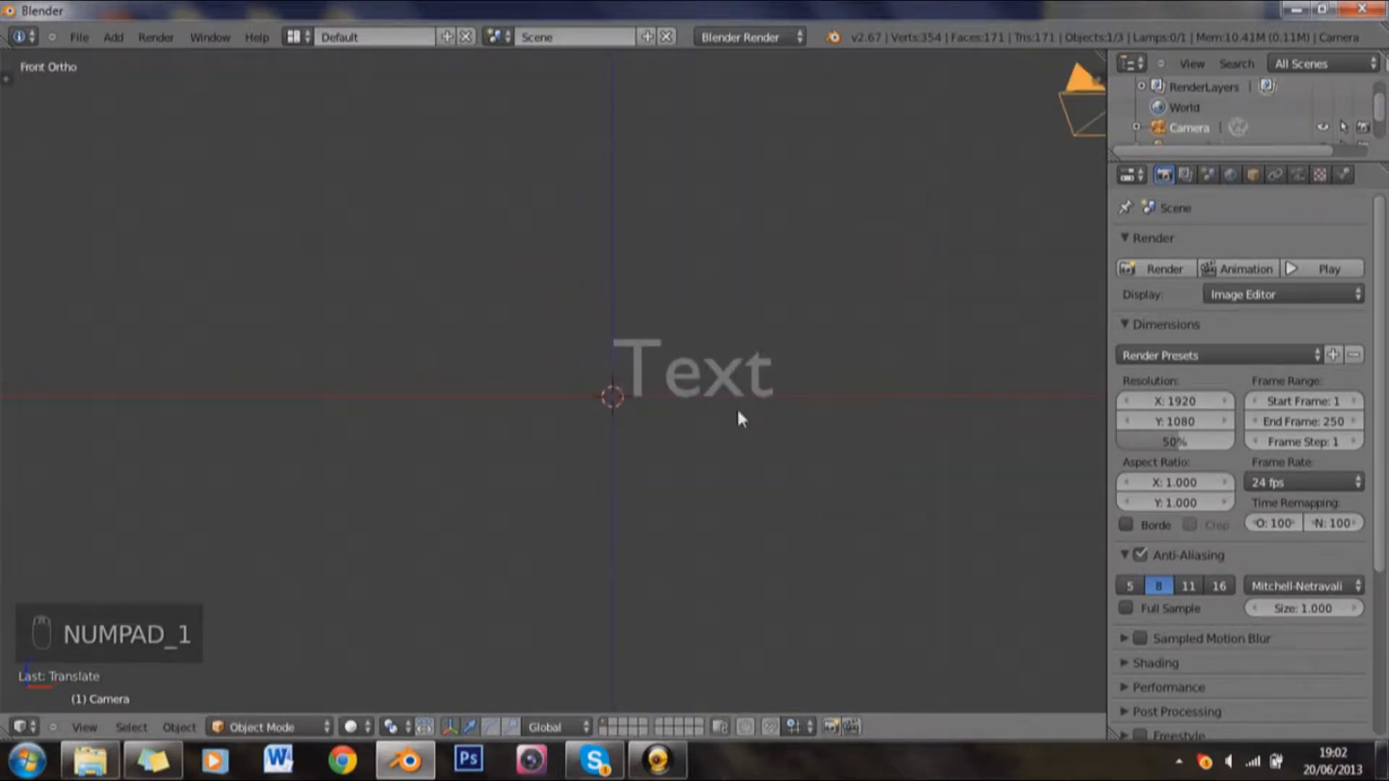
key("ctrl+space")
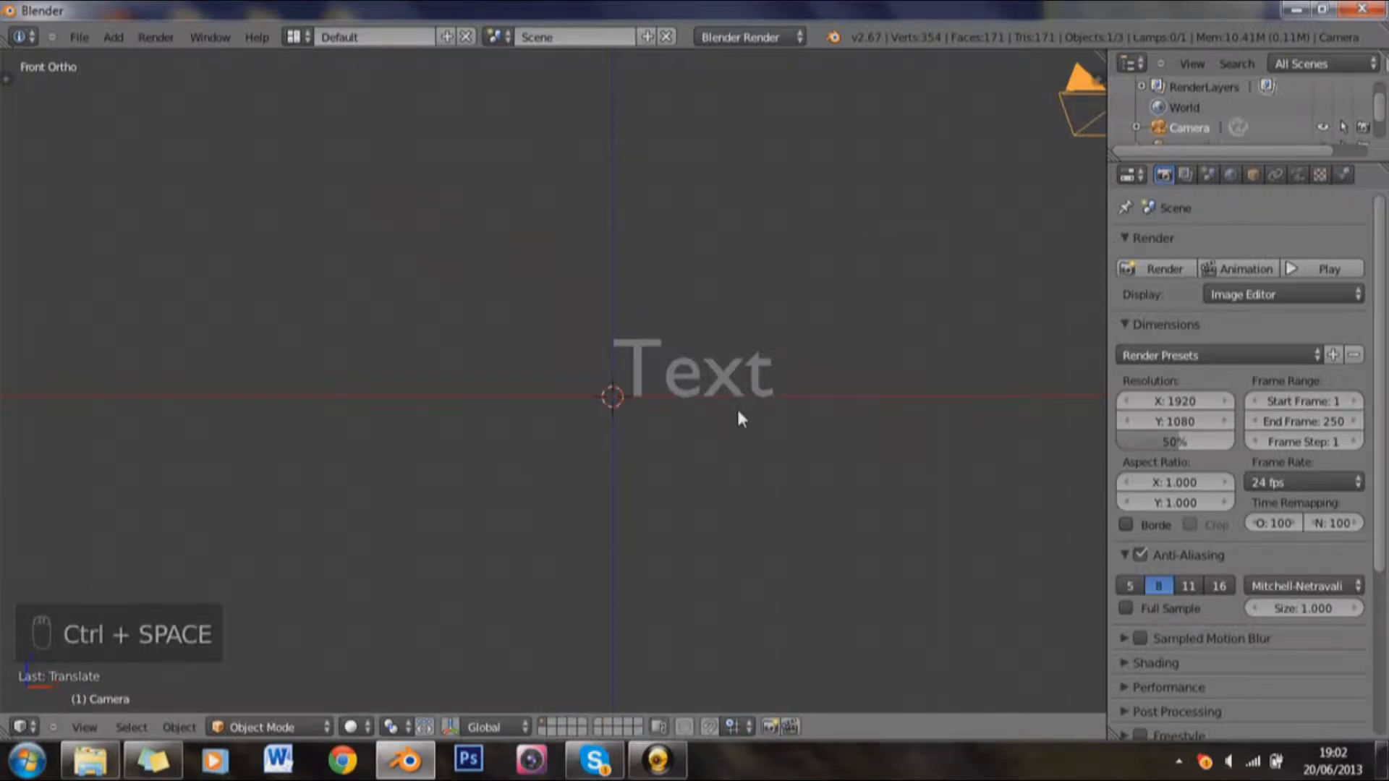
key("ctrl+z")
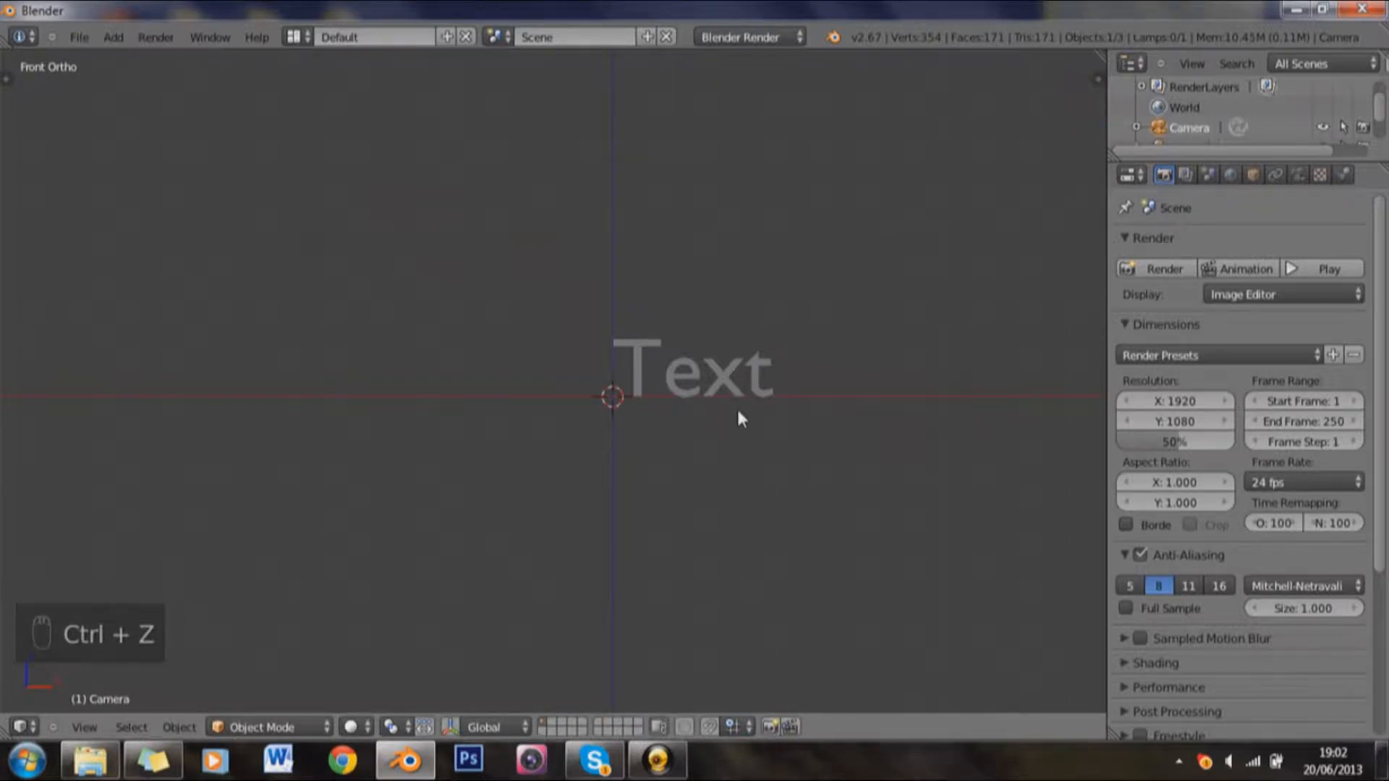
key("ctrl+alt+KP_0")
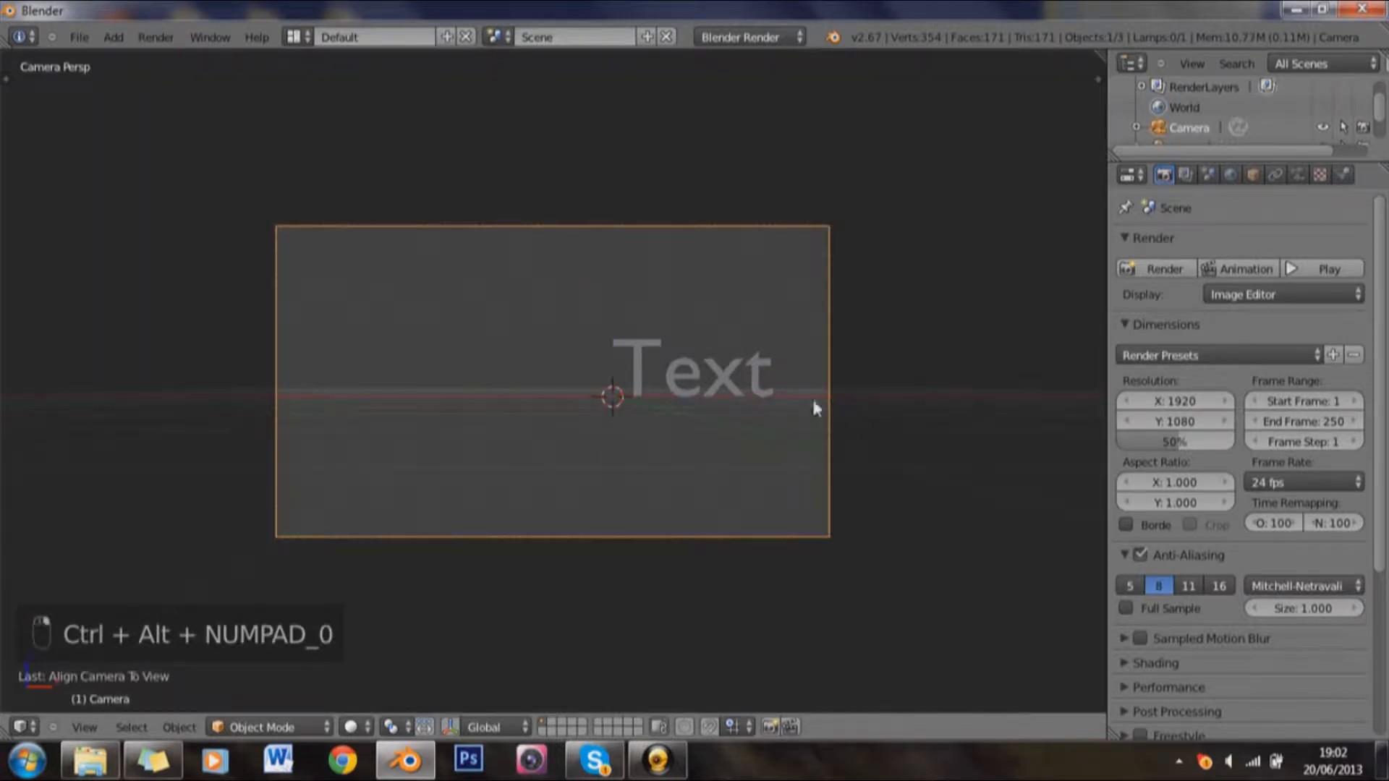
Step: Move the camera about 0.705 units along the global X axis to centre the origin in the frame
key("g")
key("x")
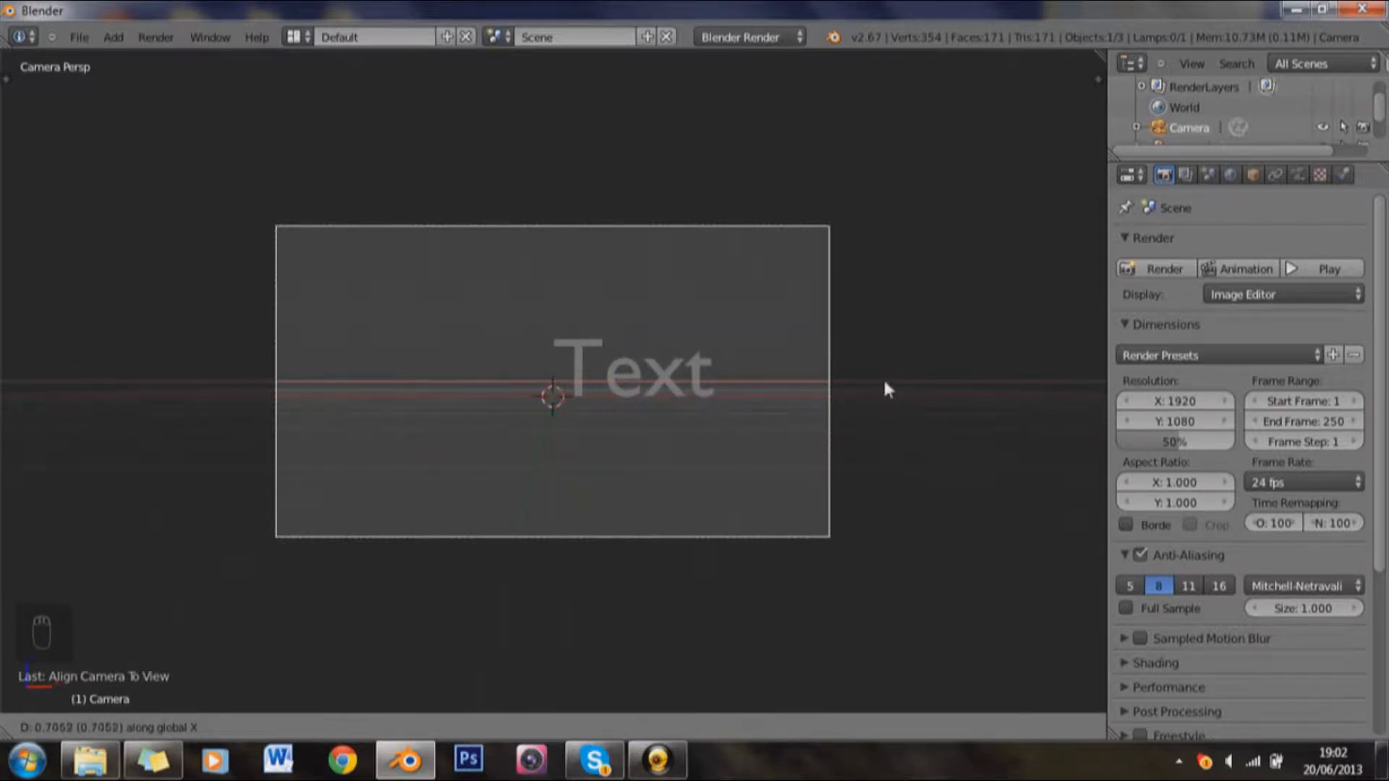
left_click(884, 383)
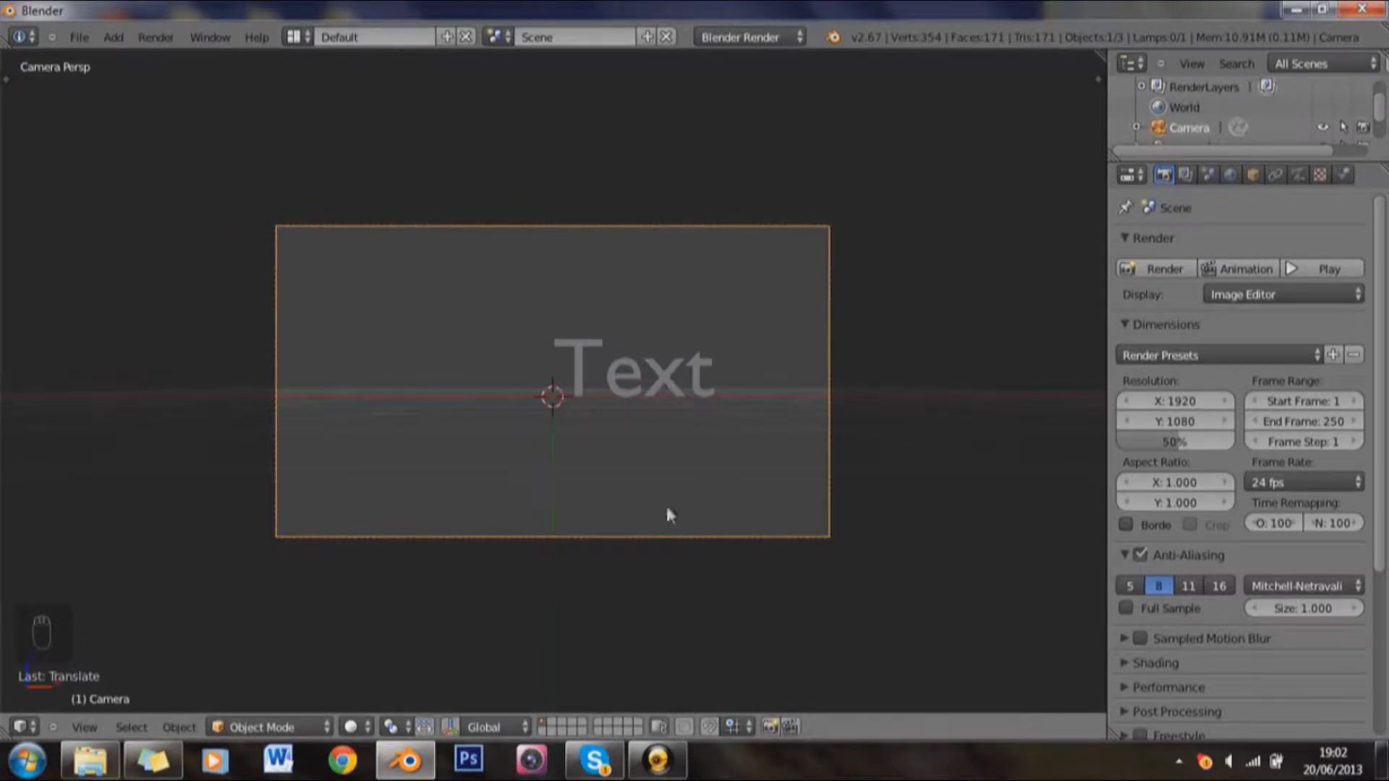
Step: Nudge the text object up about 0.01 units and set its paragraph alignment to Center
right_click(672, 393)
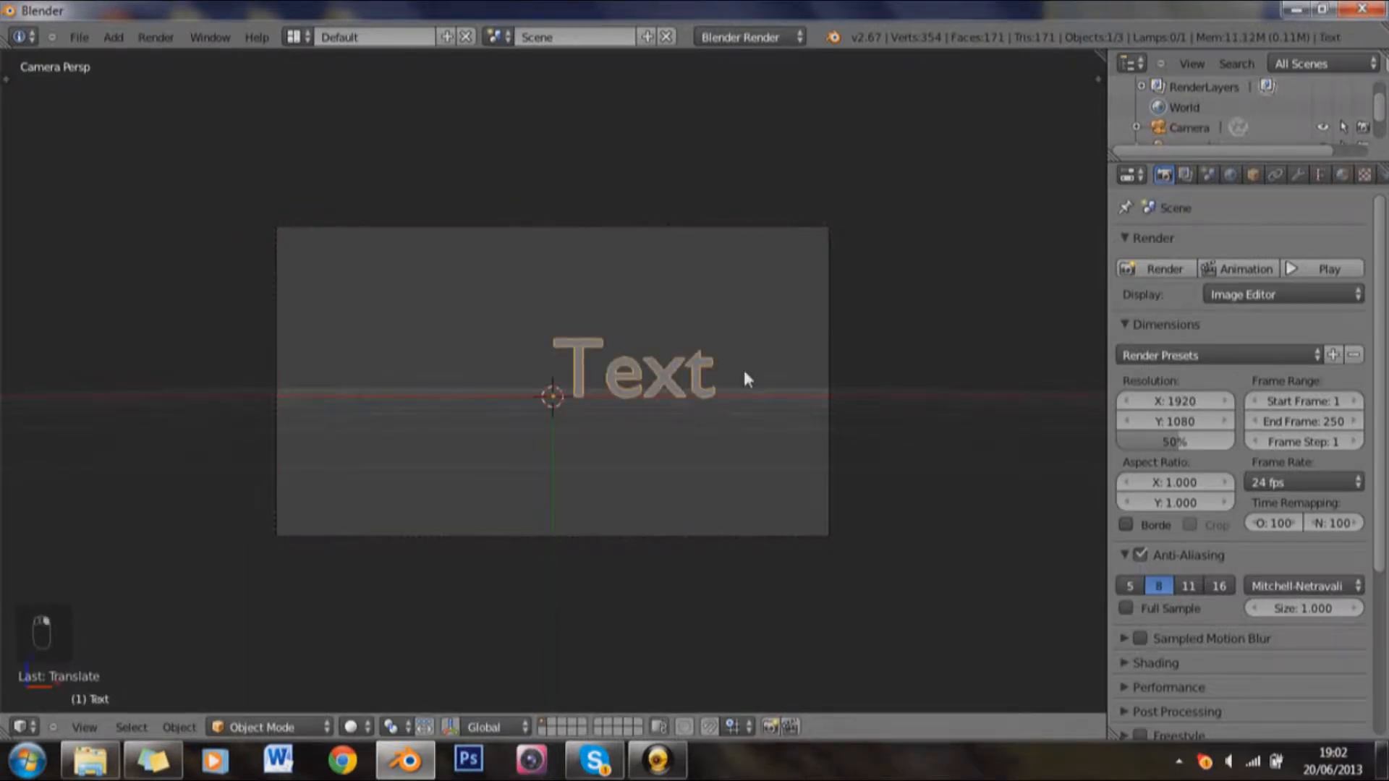
key("g")
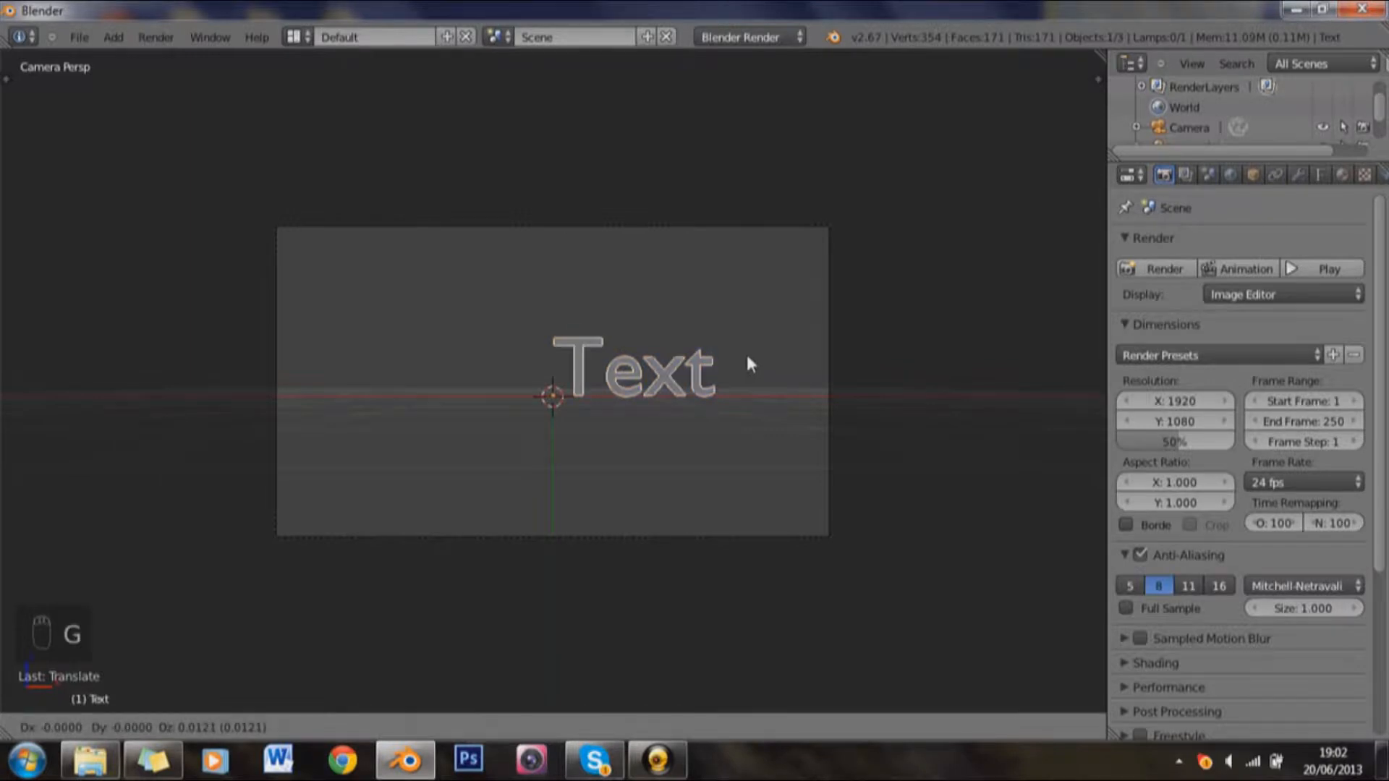
left_click(749, 362)
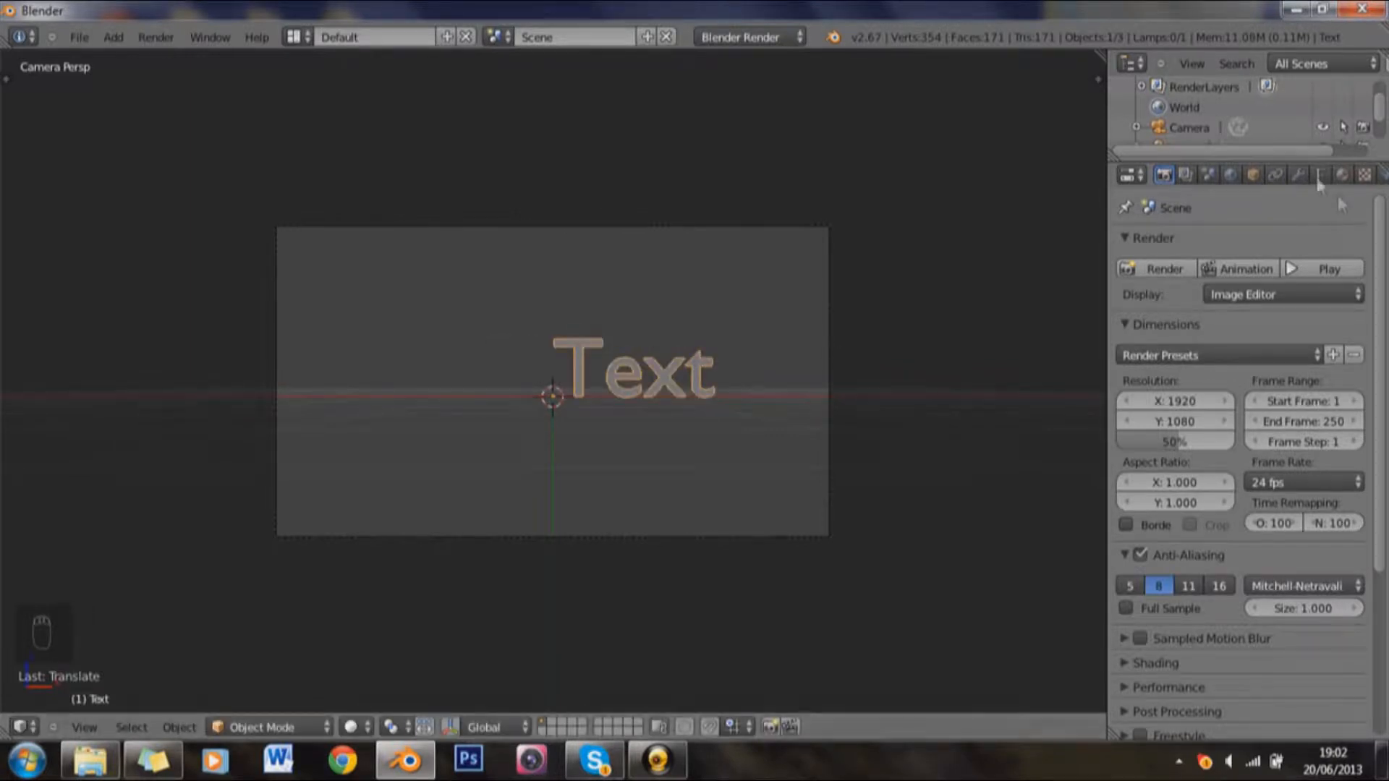
left_click(1318, 179)
scroll(1307, 331, "down", 10)
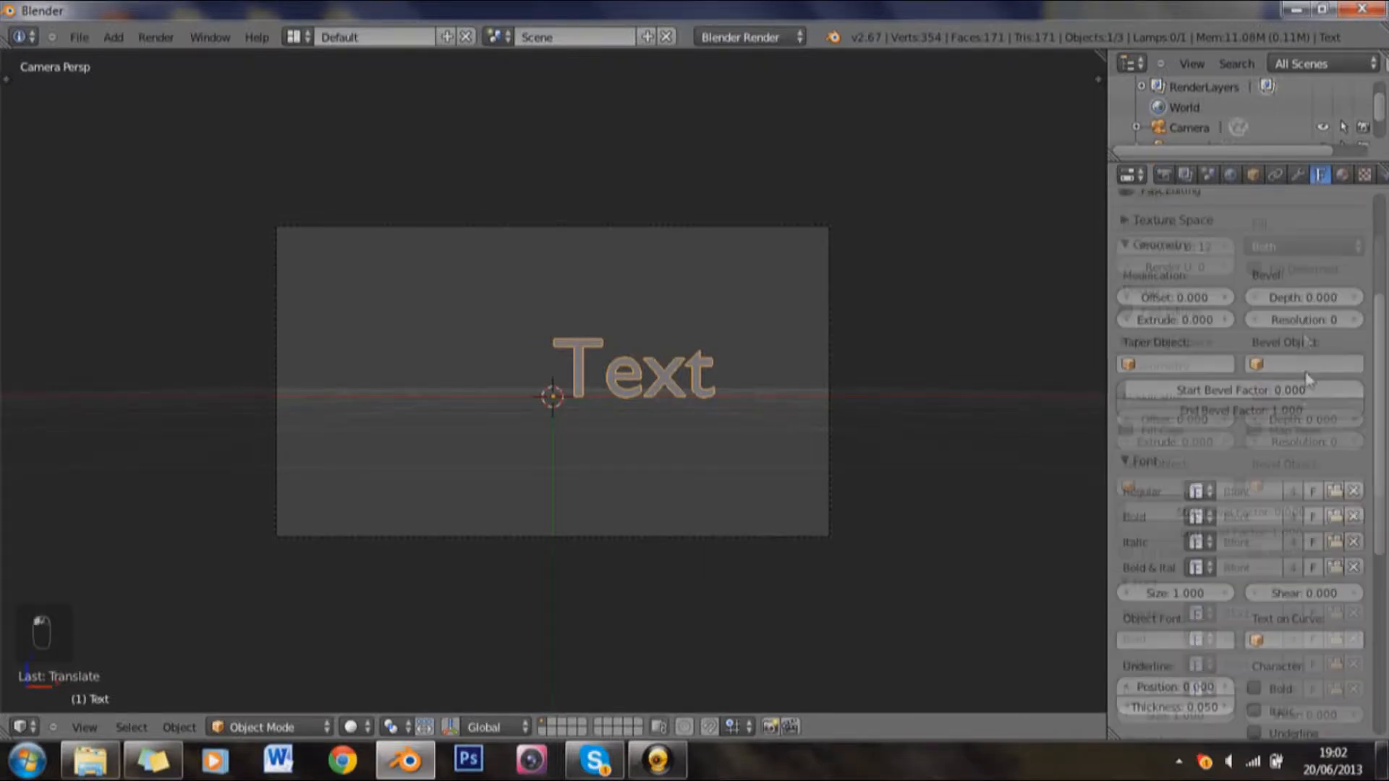
scroll(1214, 454, "down", 3)
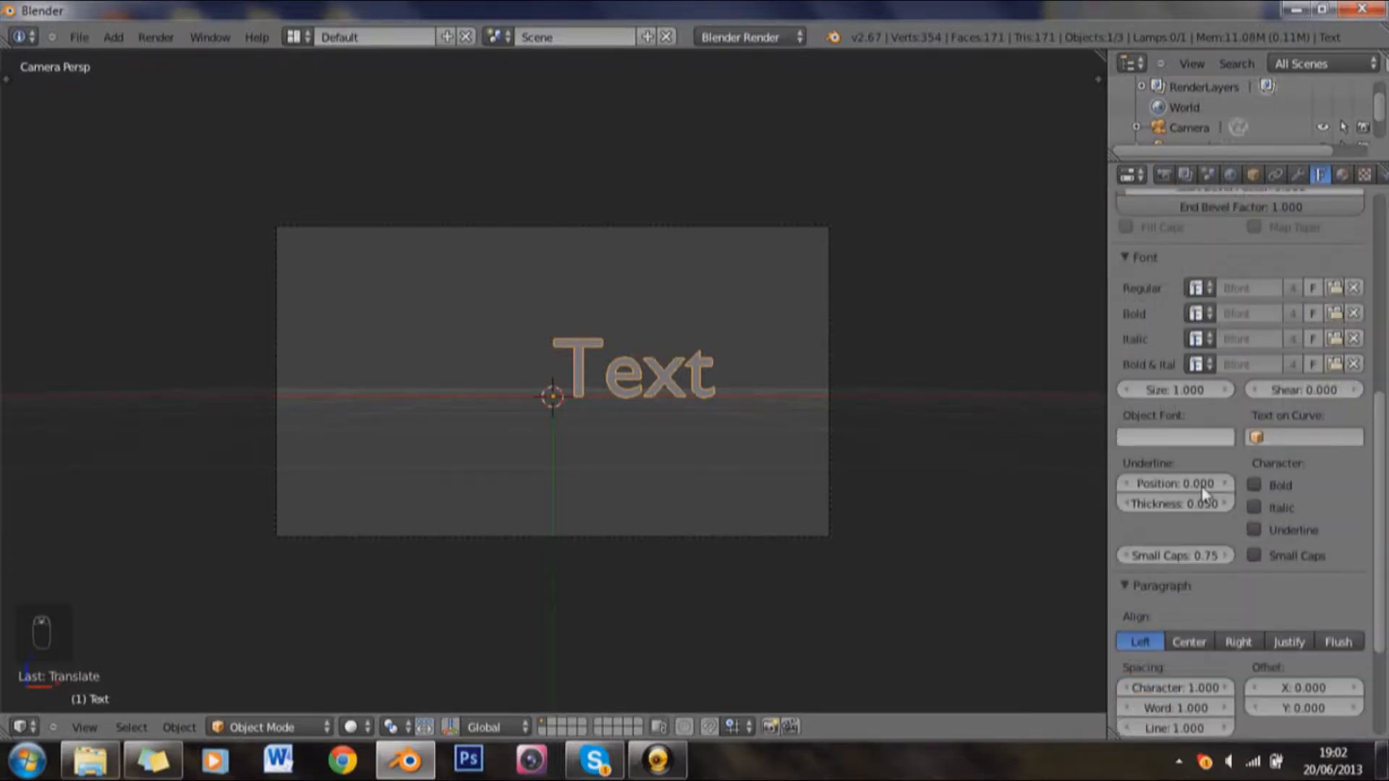
left_click(1195, 606)
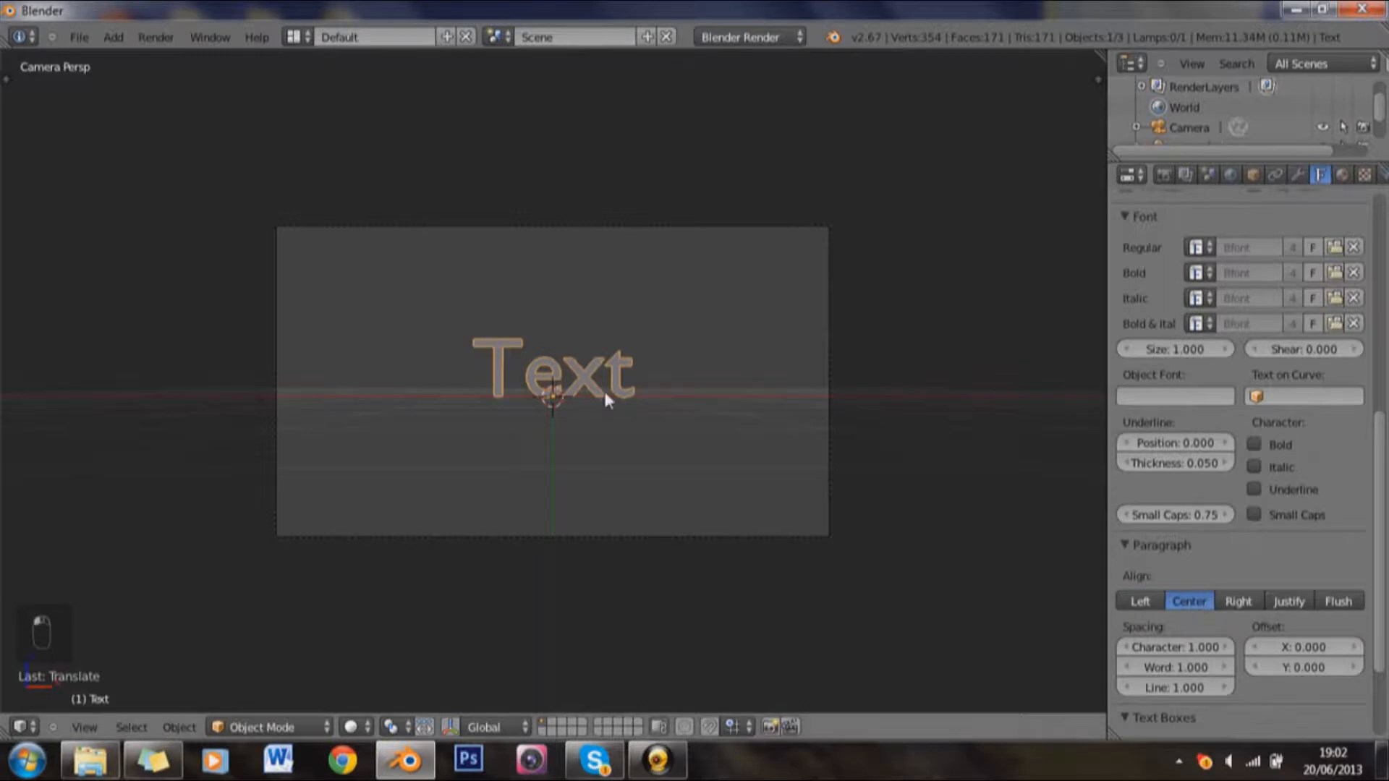
Step: Replace the default wording of the text object with "Tutorial" and return to Object Mode
scroll(604, 395, "up", 2)
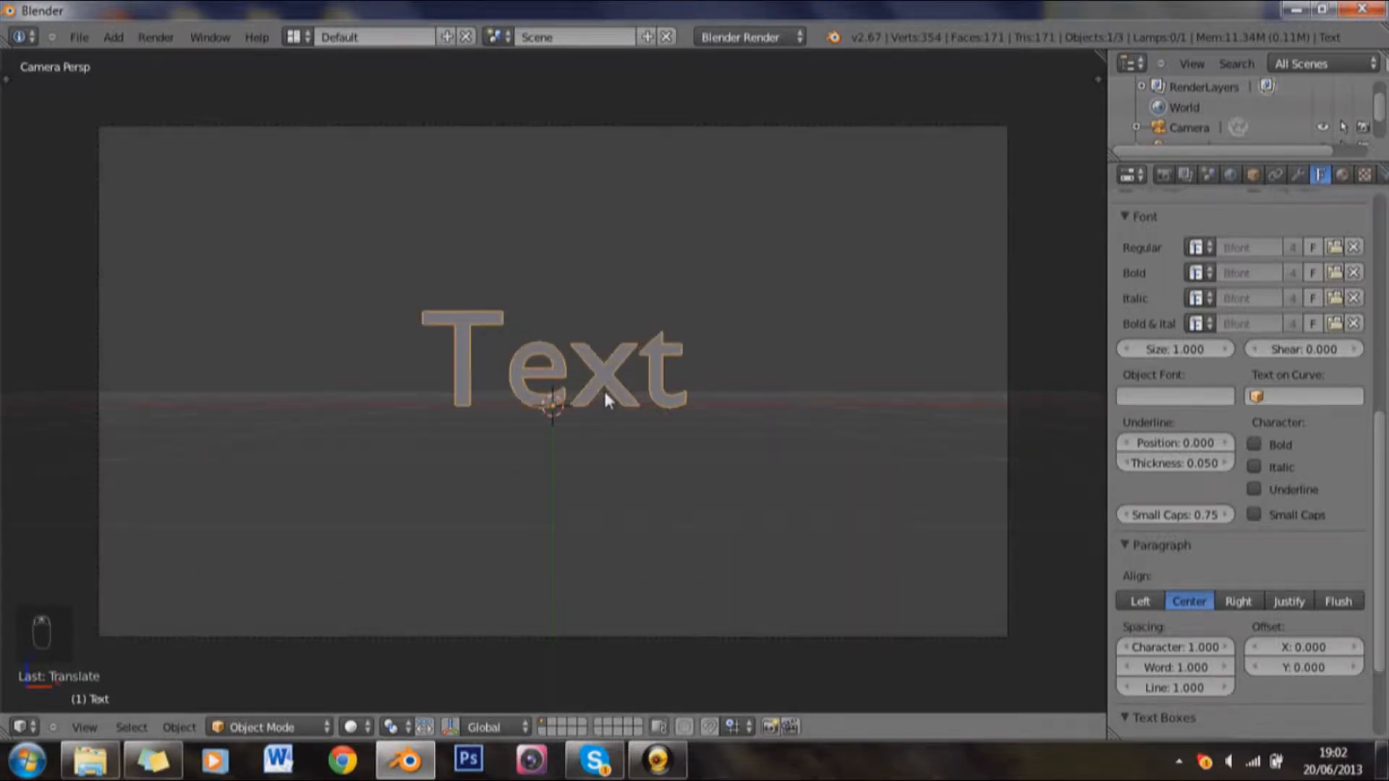
key("Tab")
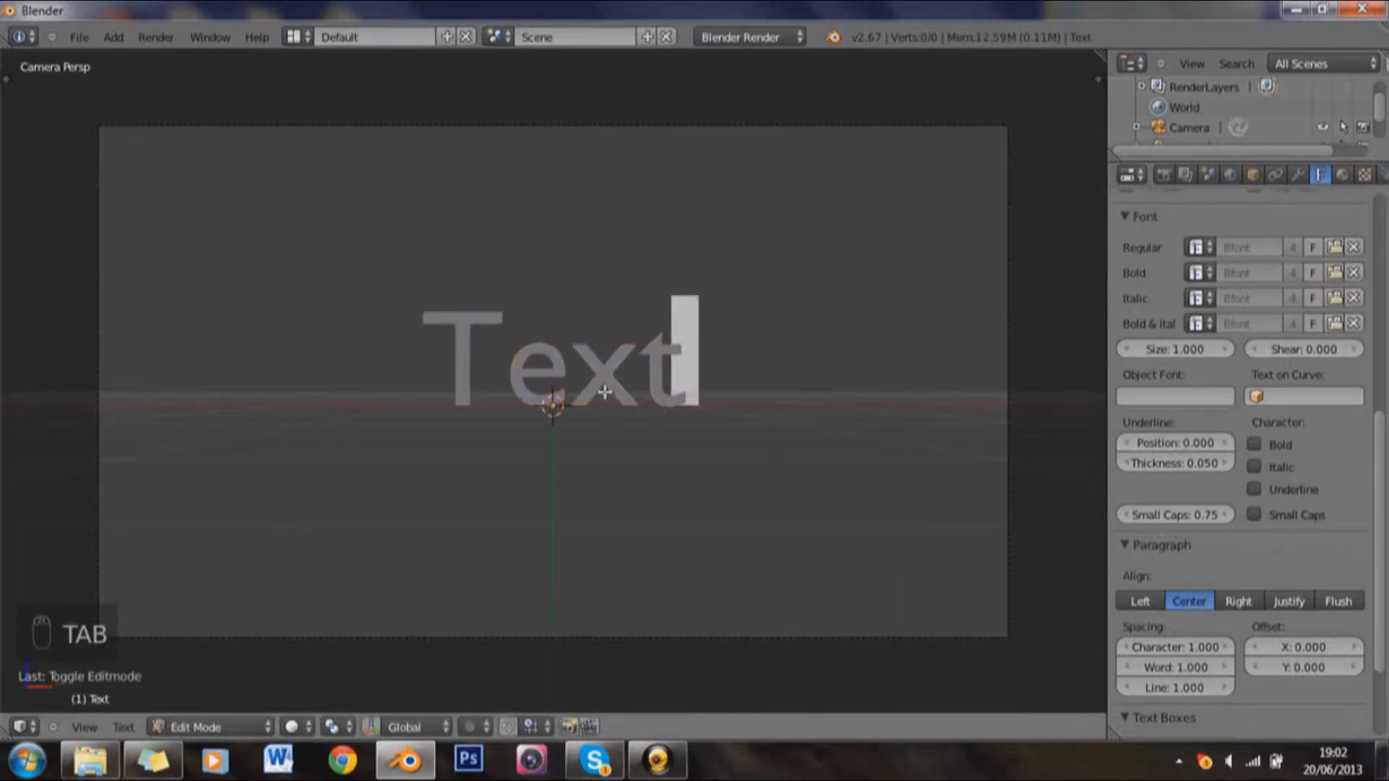
key("BackSpace")
key("BackSpace")
key("BackSpace")
key("BackSpace")
key("BackSpace")
key("BackSpace")
key("BackSpace")
key("BackSpace")
key("BackSpace")
key("BackSpace")
key("BackSpace")
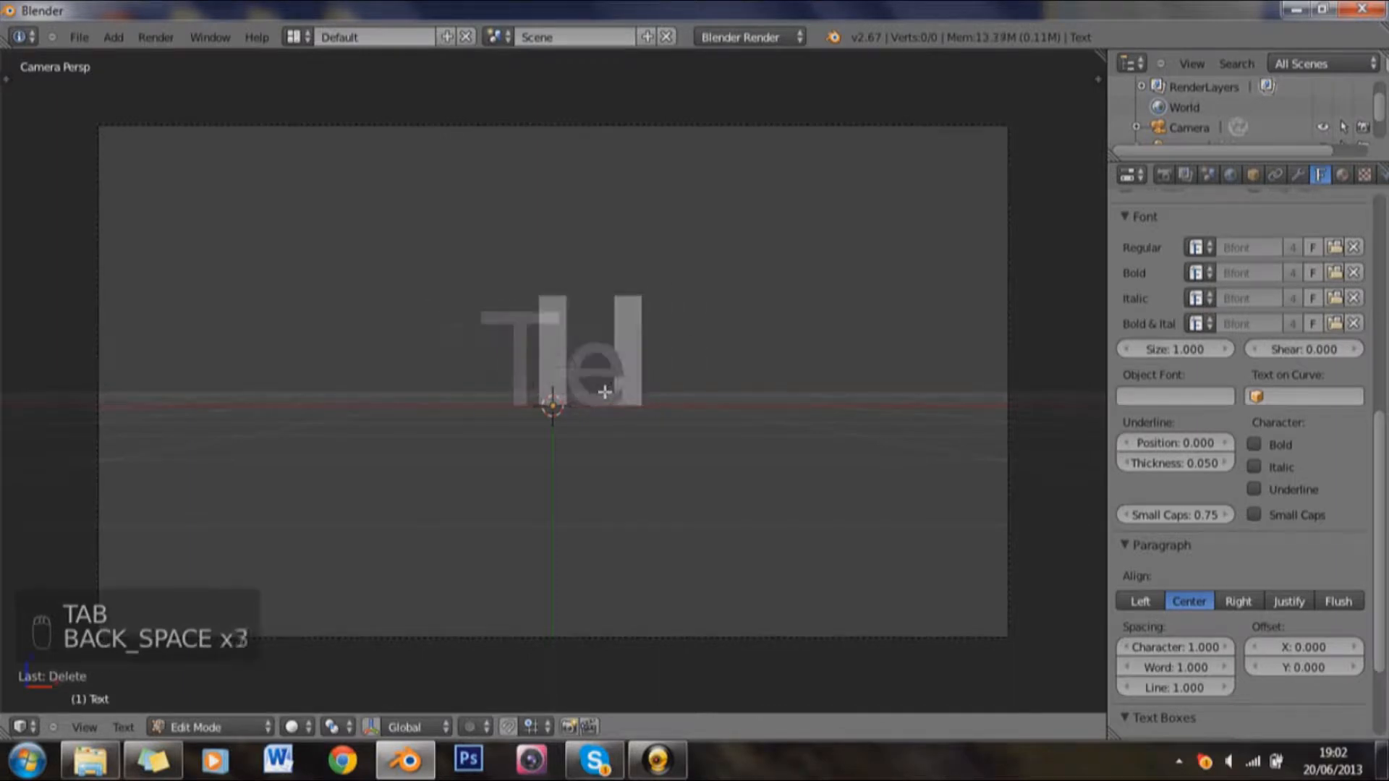
type("Tu")
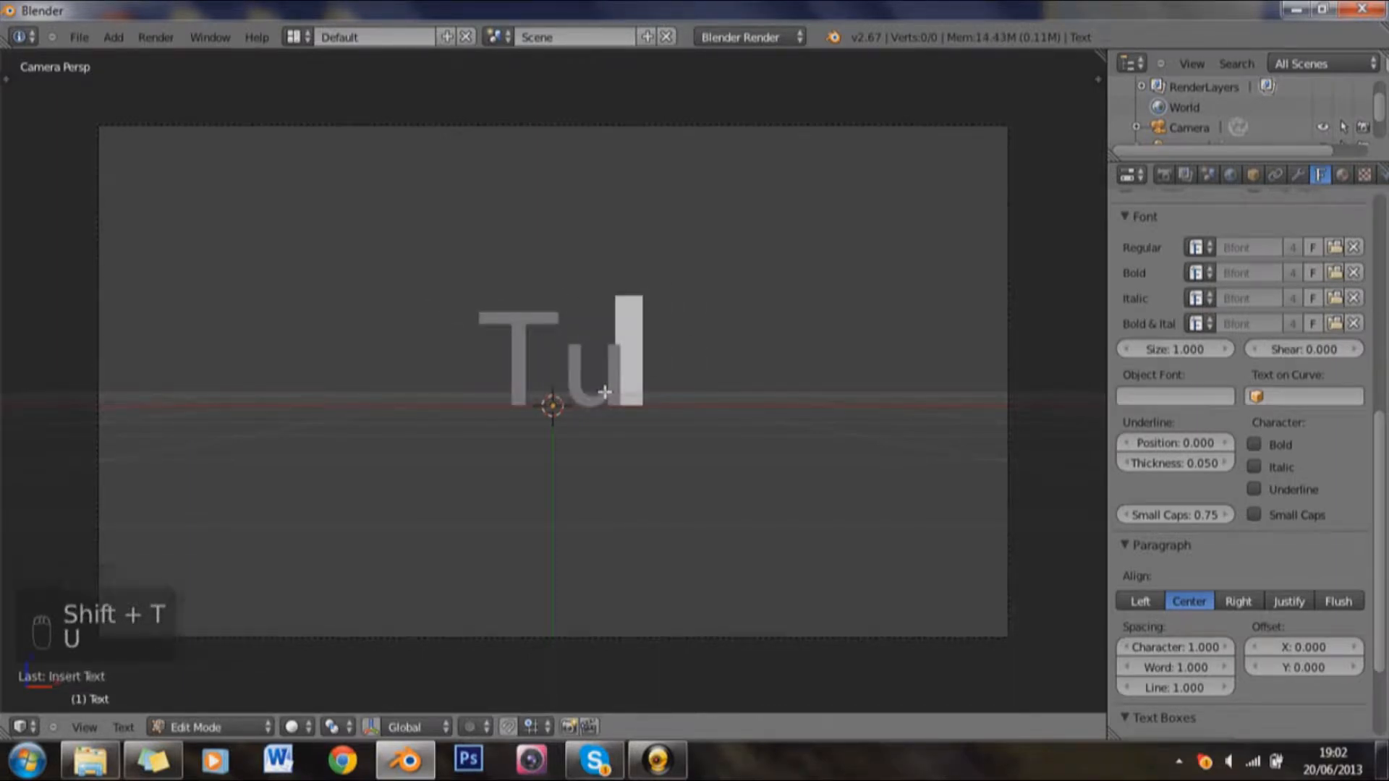
type("torial")
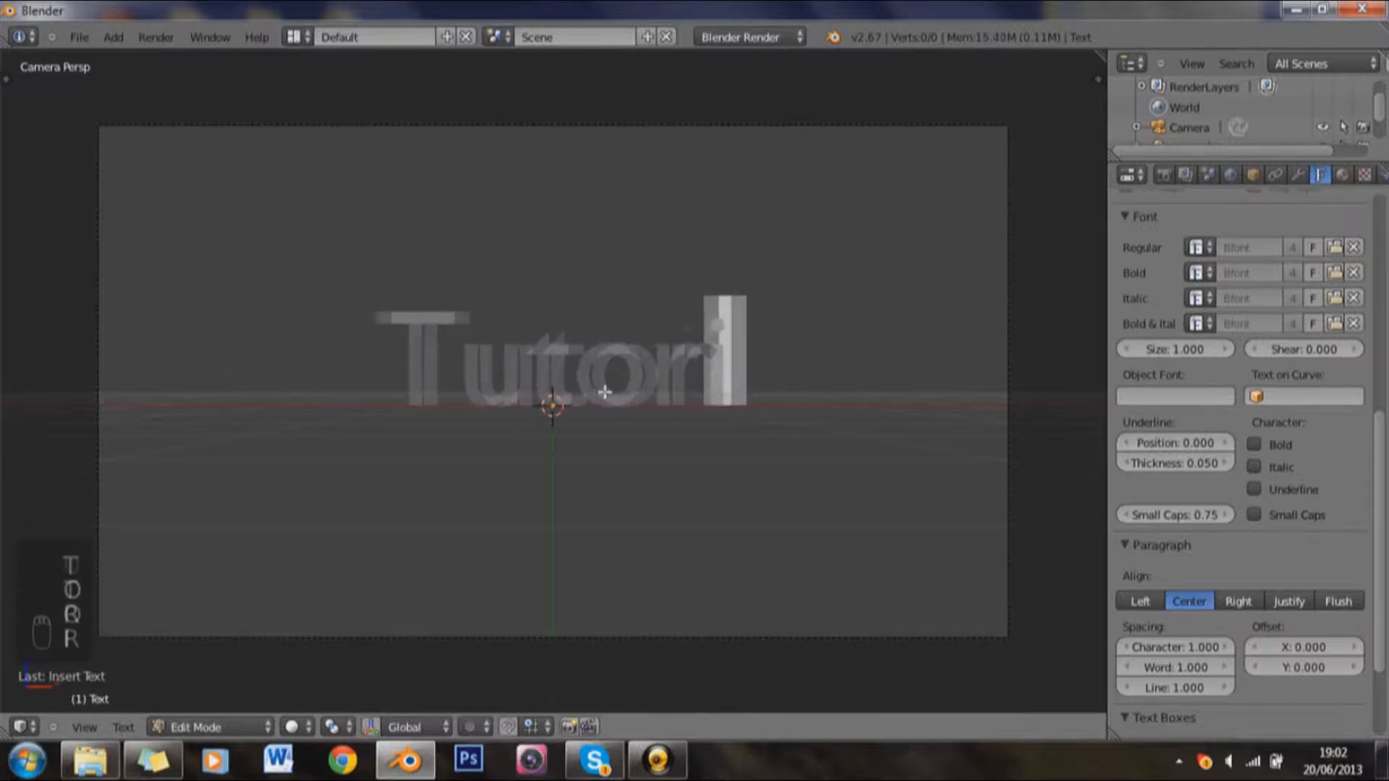
key("Tab")
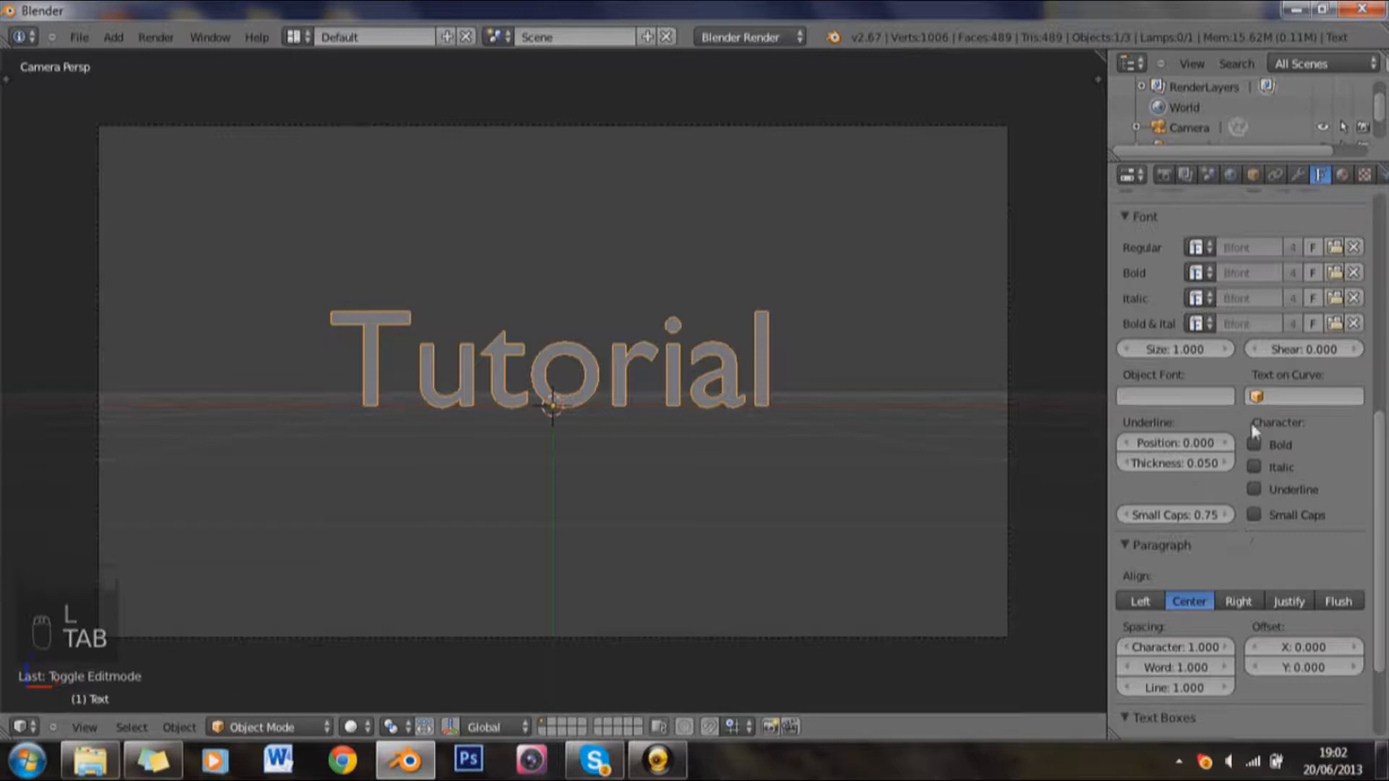
Step: Load TrajanPro-Bold.otf from C:\Windows\Fonts as the text object's regular font
scroll(1295, 413, "up", 2)
left_click(1334, 289)
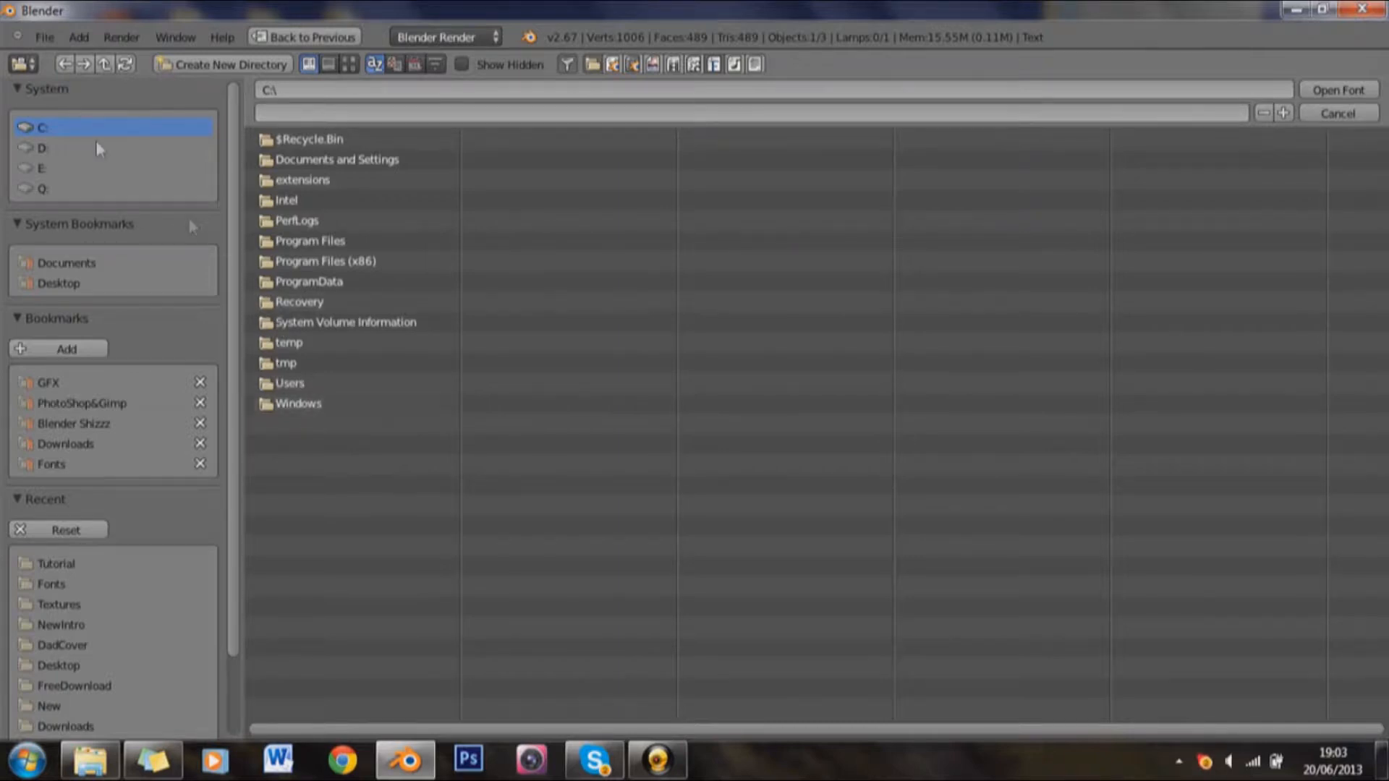
left_click(282, 409)
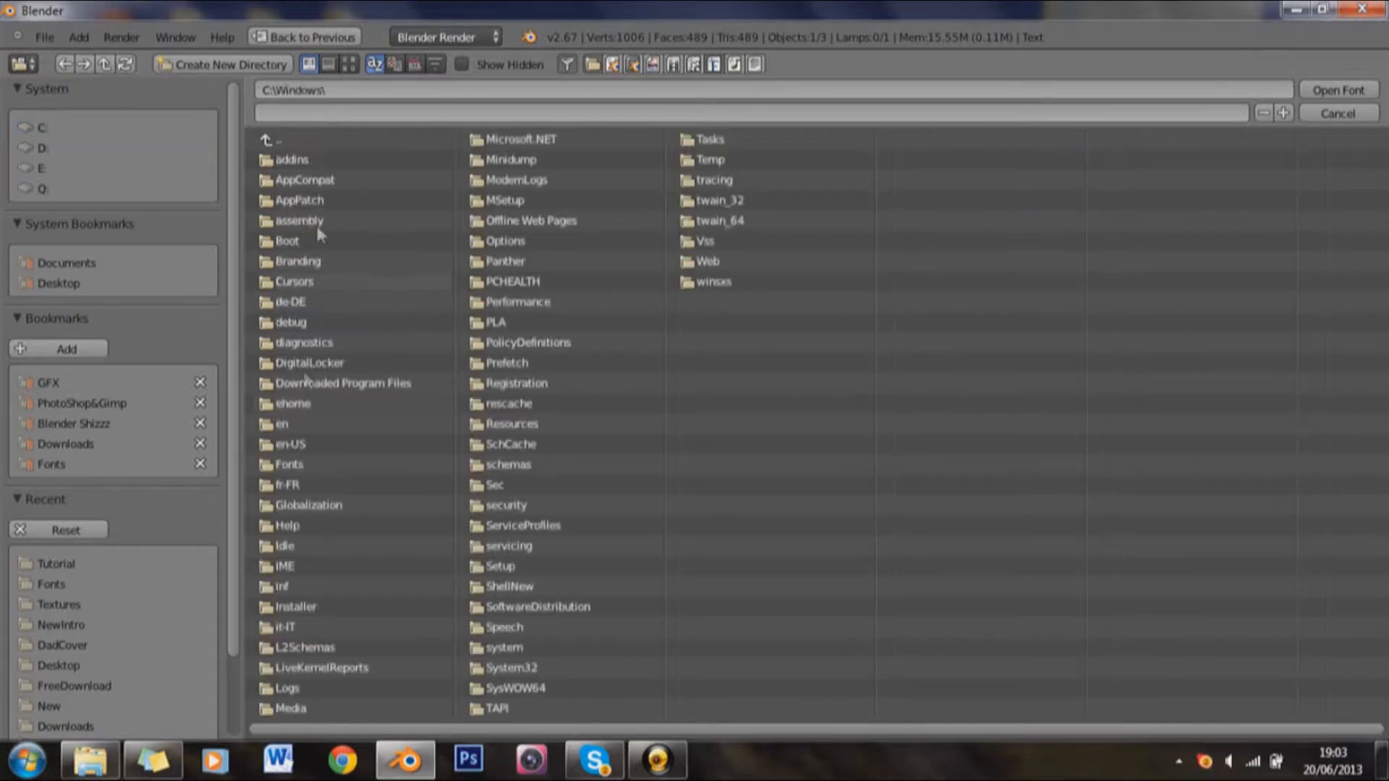
left_click(305, 462)
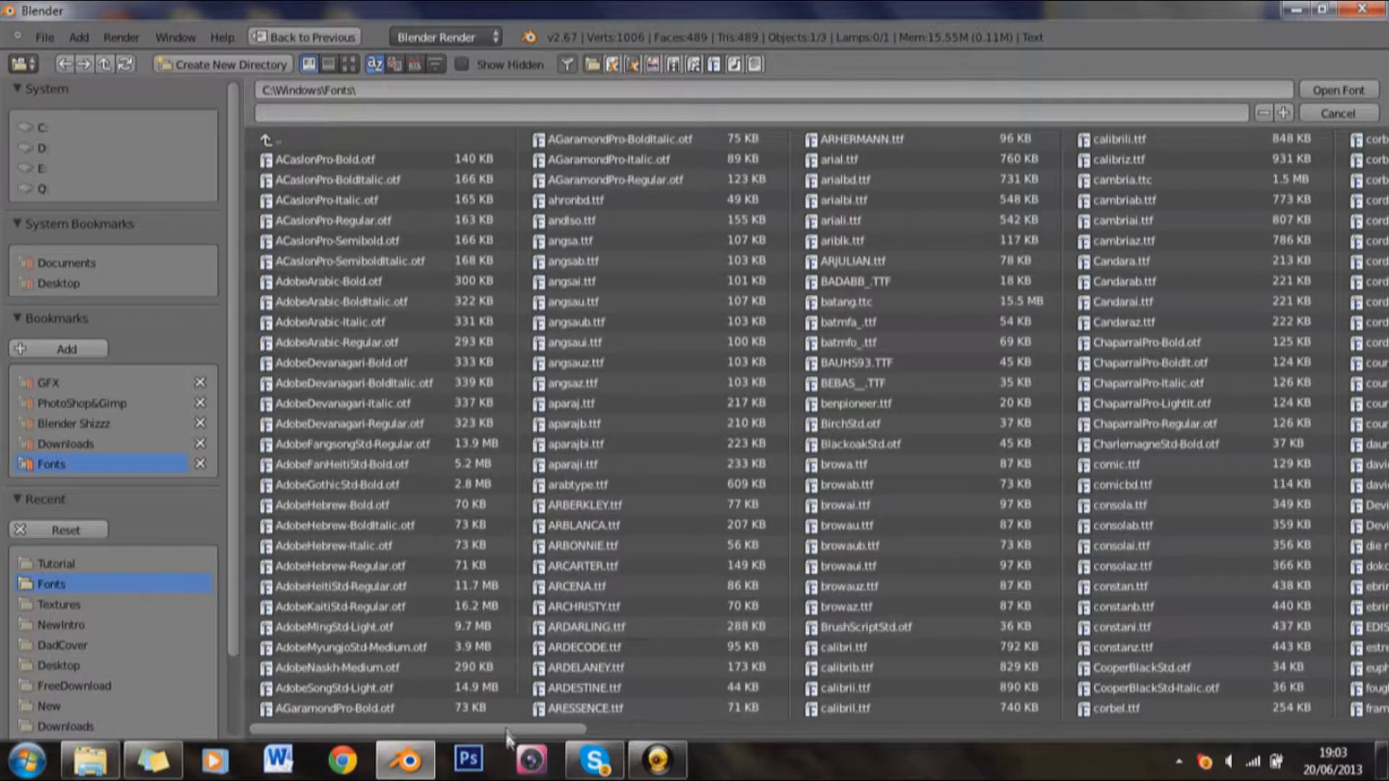
scroll(706, 719, "right", 5)
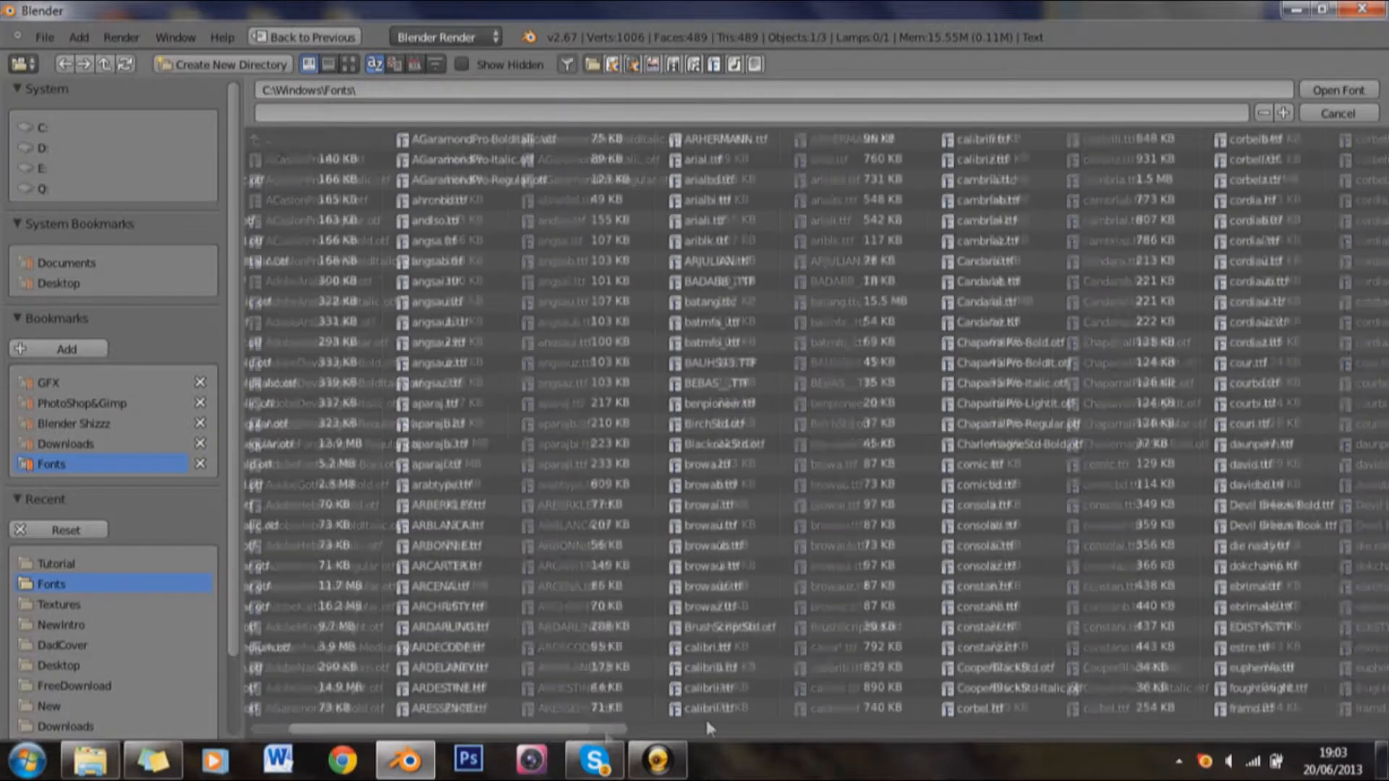
scroll(920, 706, "right", 5)
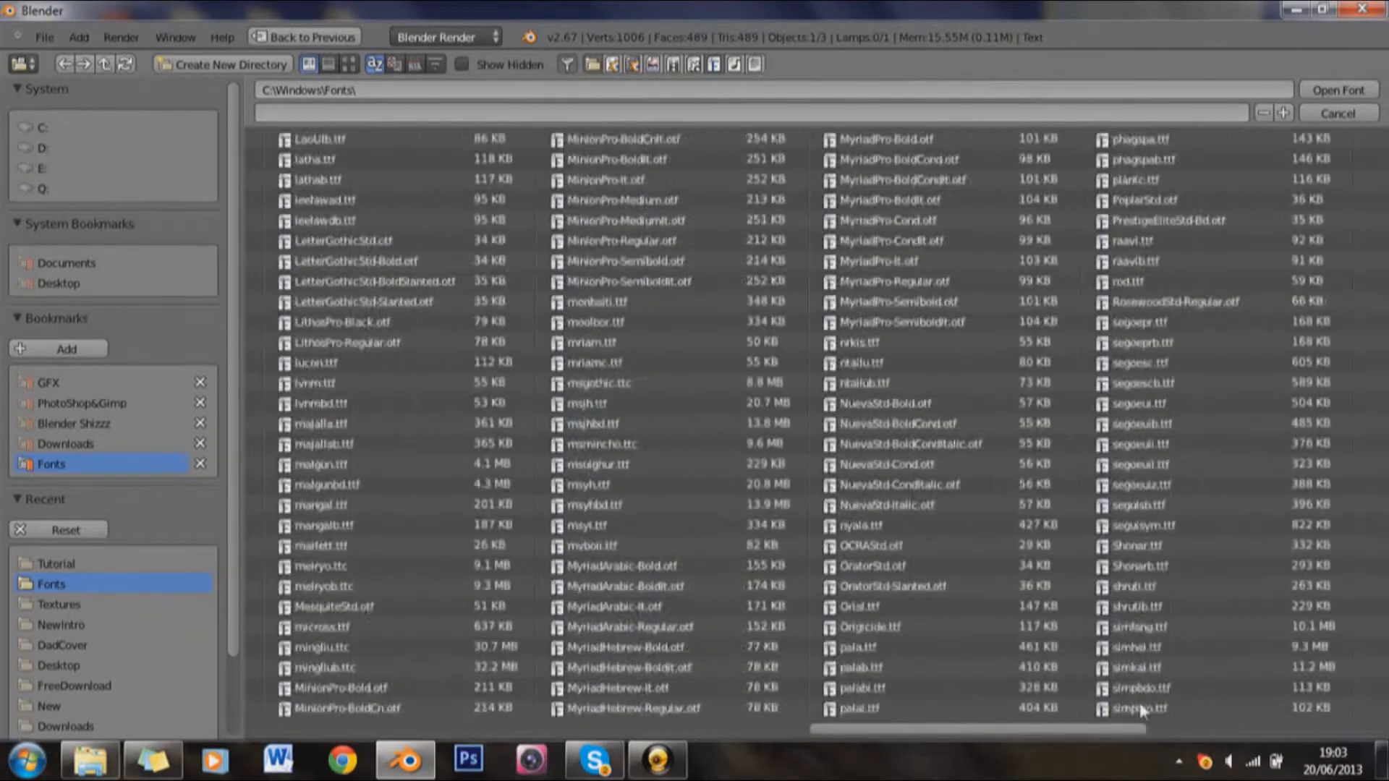
scroll(1219, 707, "right", 3)
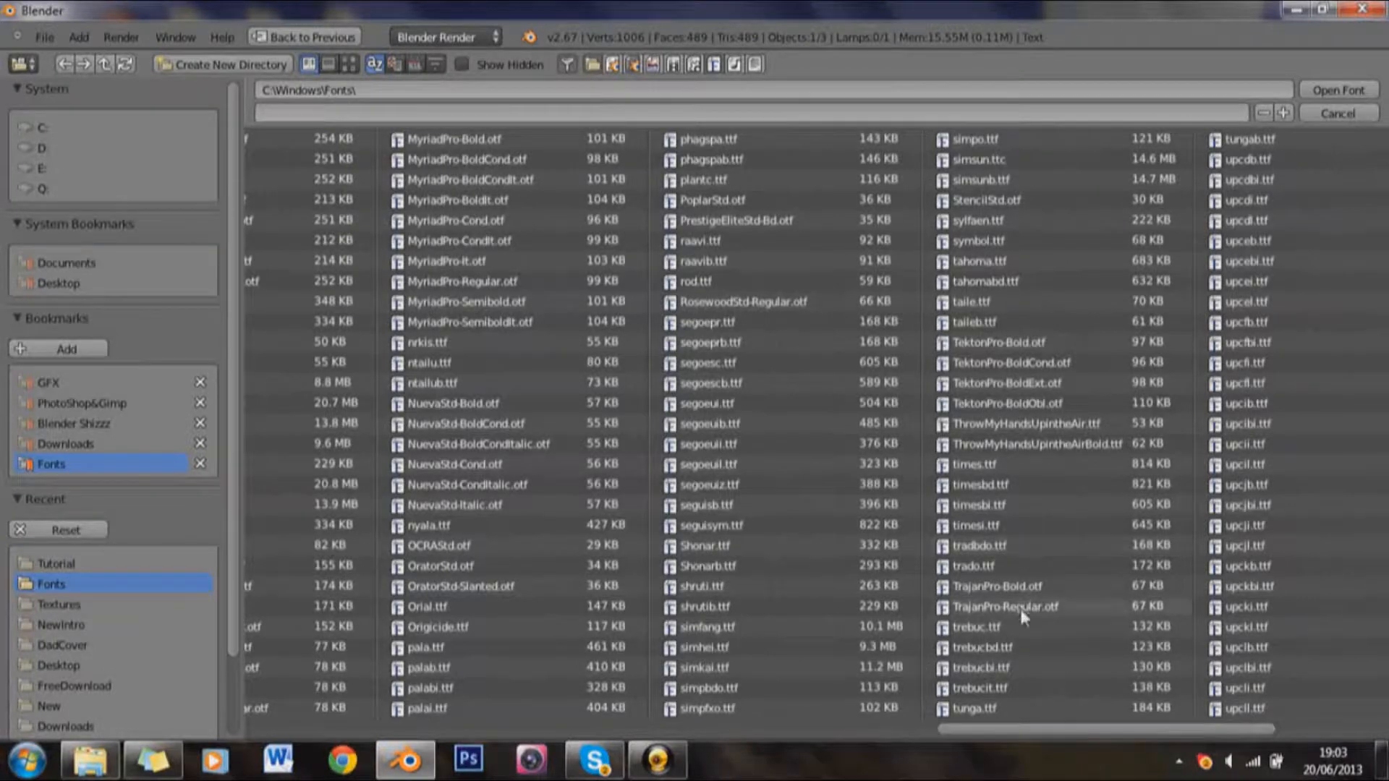
left_click(1031, 588)
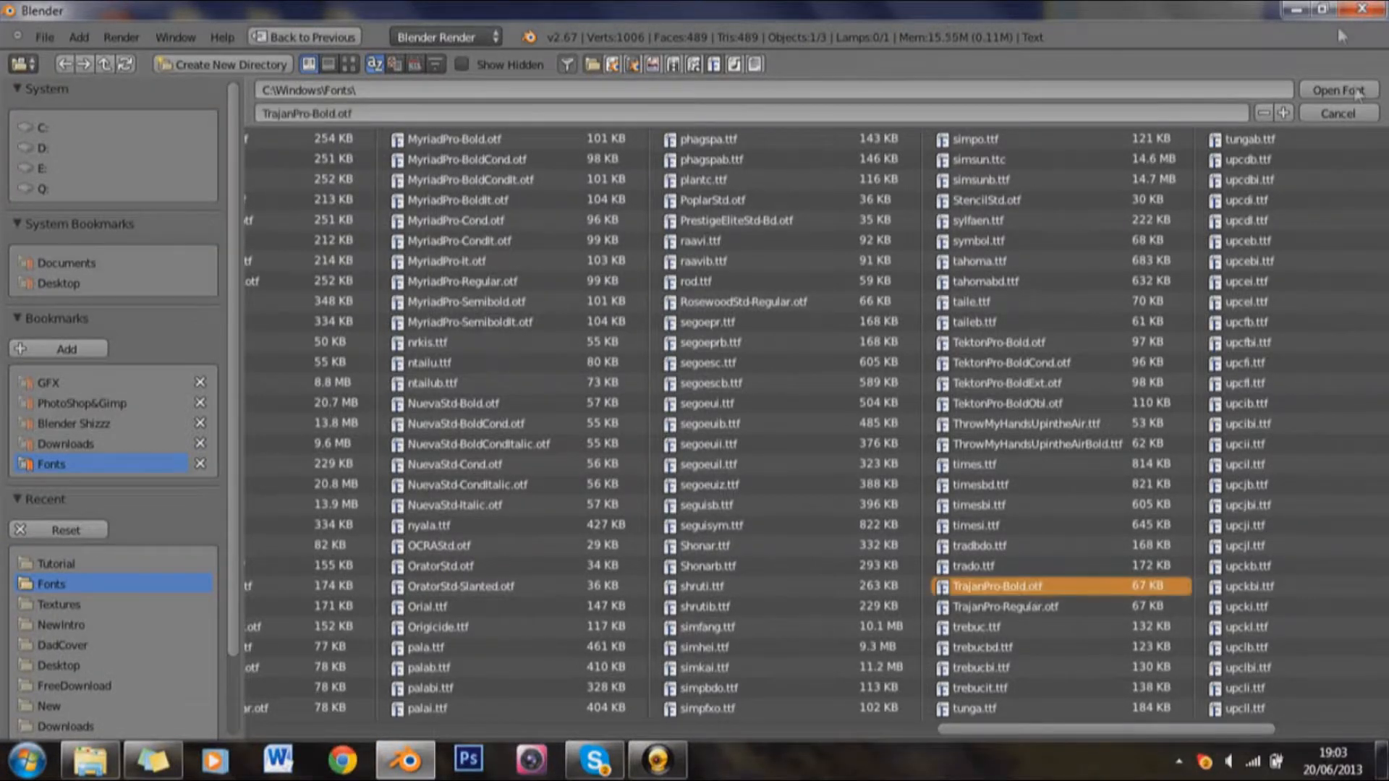
left_click(1347, 89)
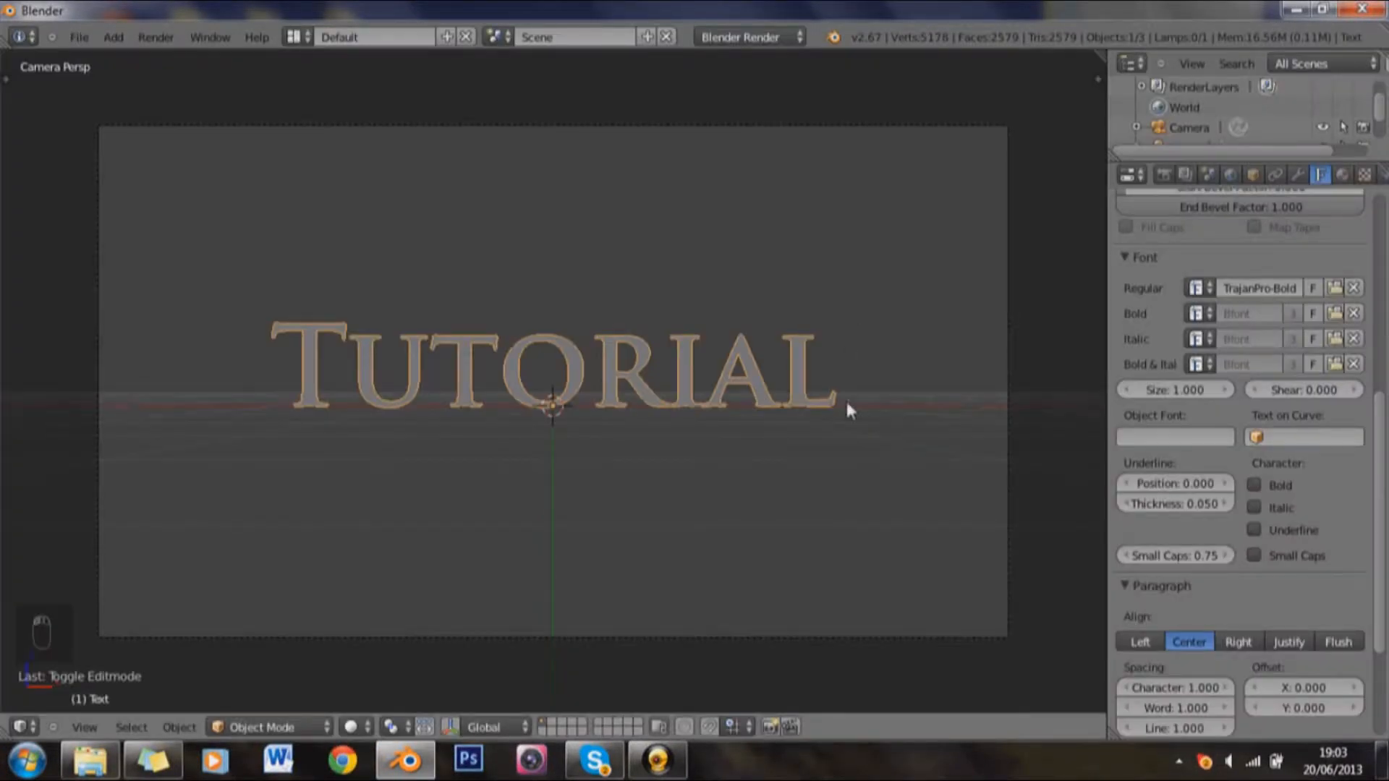
Step: Inspect the gaps between the letters up close and set the text's character spacing to 1.100
scroll(845, 402, "up", 5)
scroll(889, 463, "up", 2)
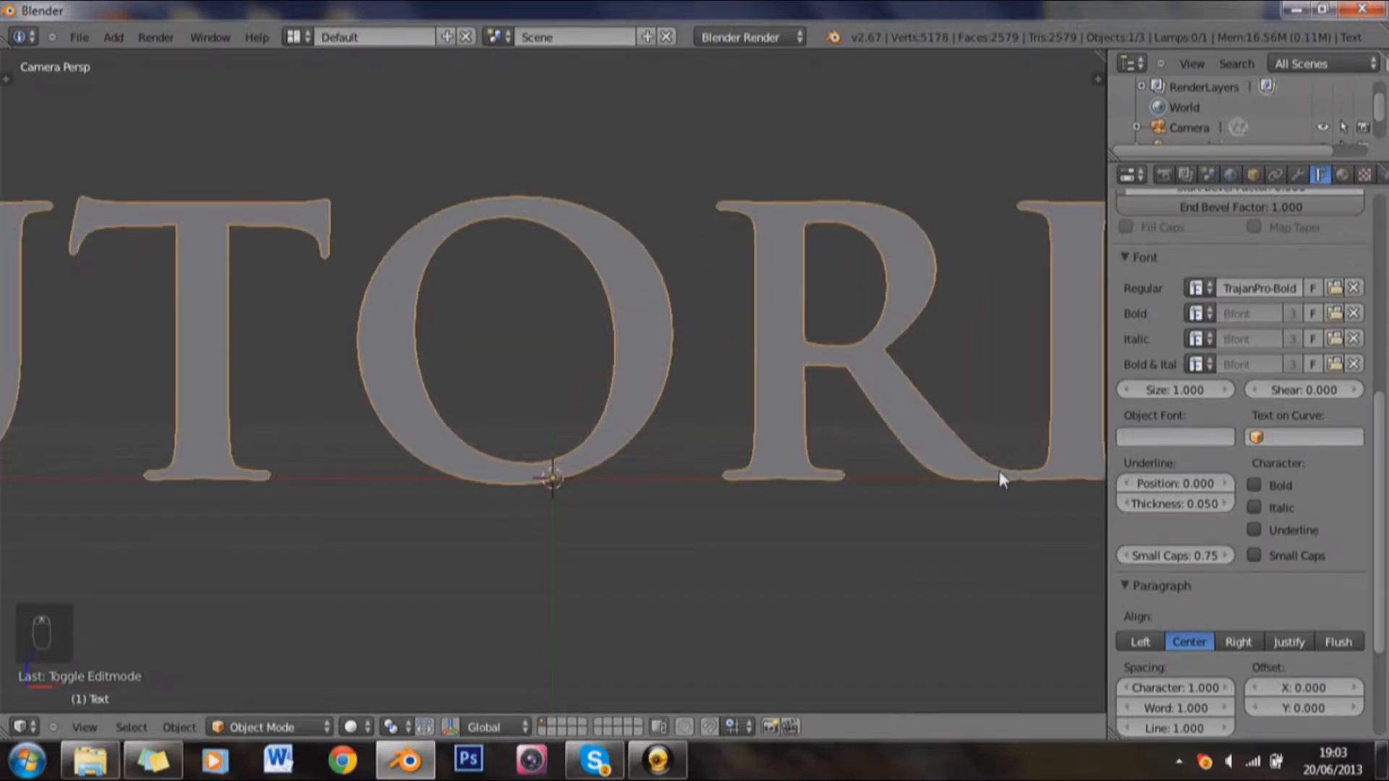
left_click_drag(974, 471, 646, 459)
scroll(897, 474, "up", 4)
scroll(935, 476, "up", 1)
scroll(941, 485, "down", 2)
scroll(1201, 630, "down", 2)
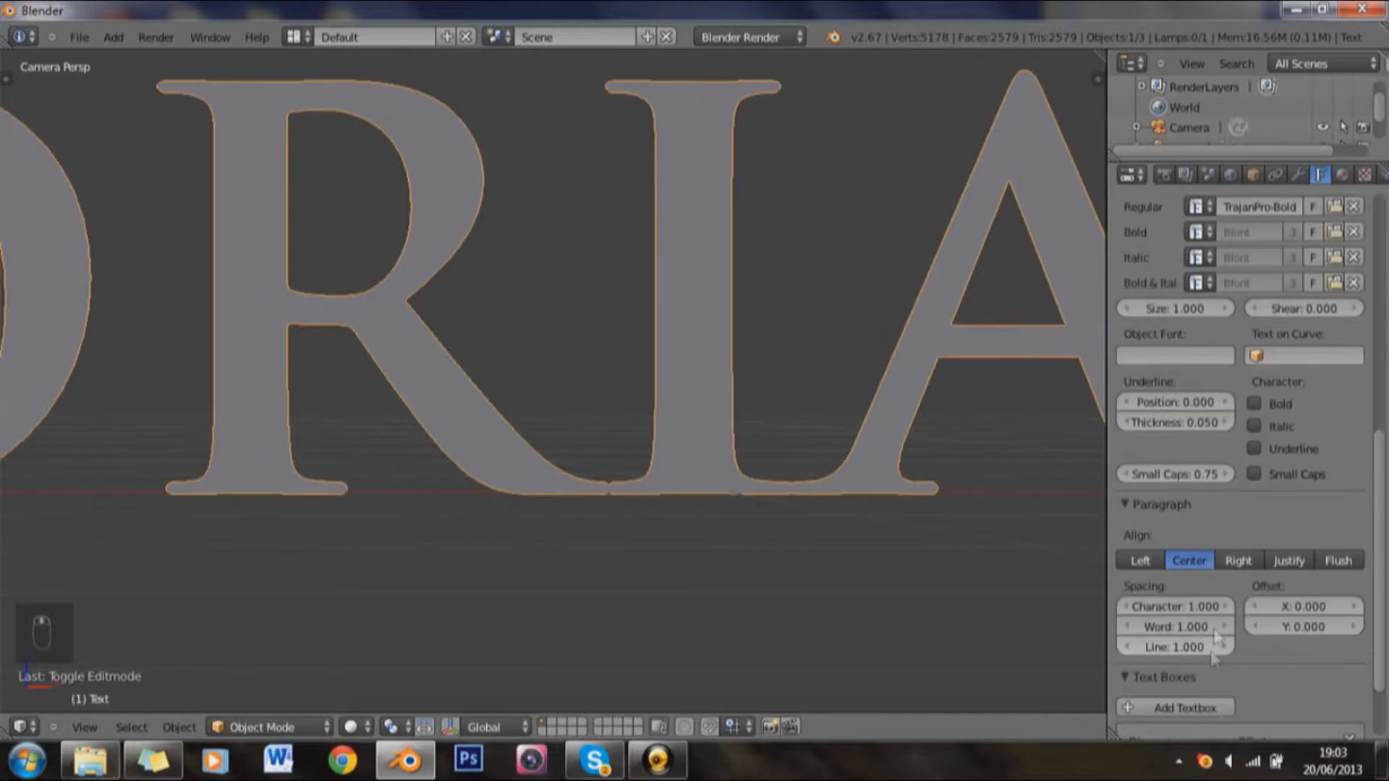
left_click(1226, 608)
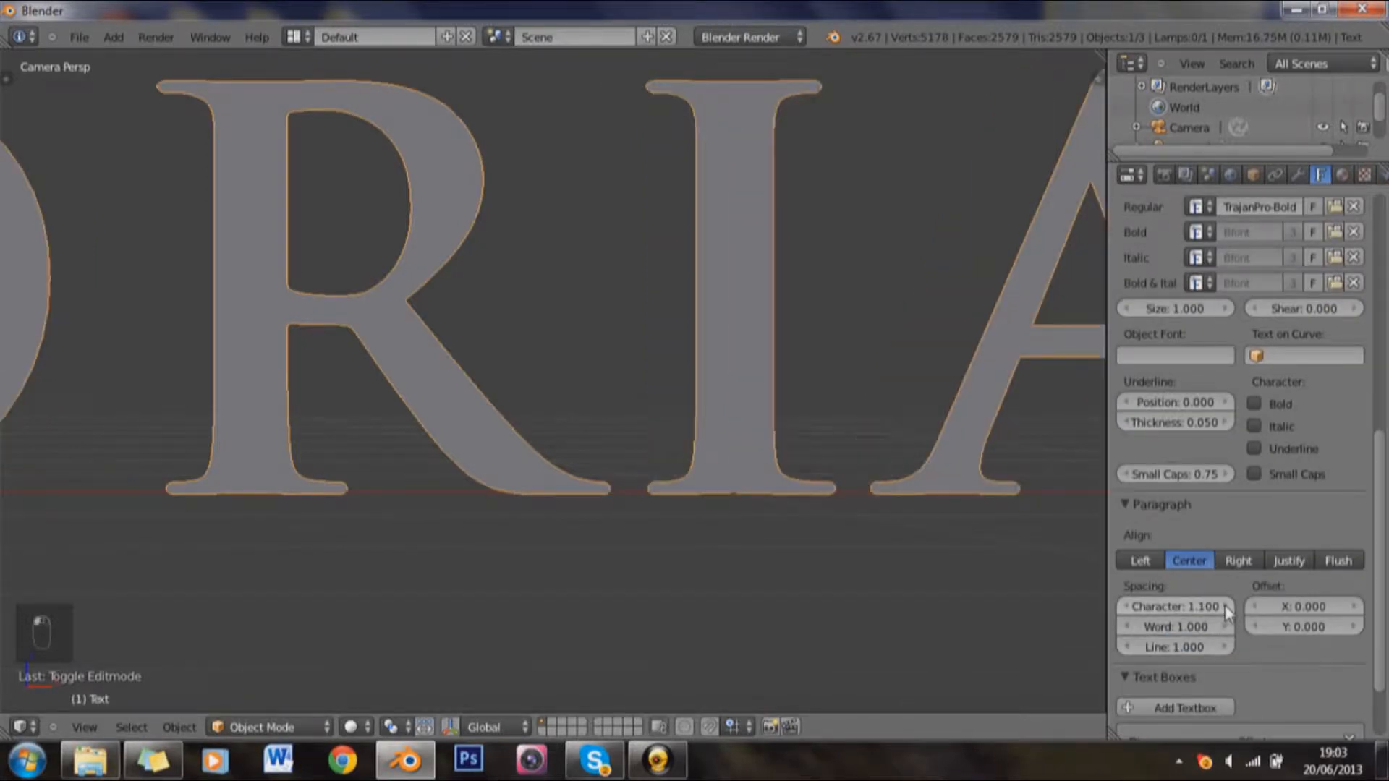
scroll(679, 461, "down", 5)
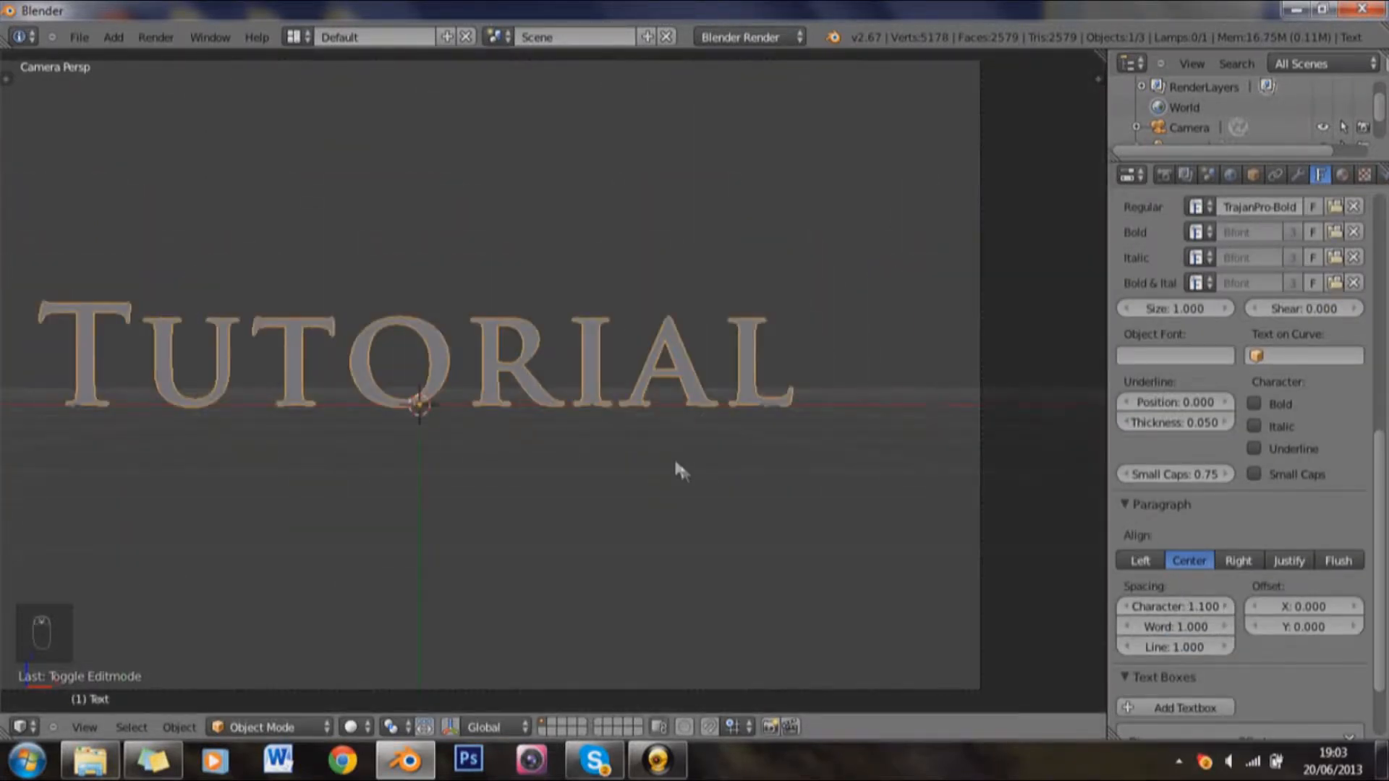
scroll(631, 461, "down", 2)
left_click_drag(515, 421, 617, 412)
scroll(617, 412, "up", 1)
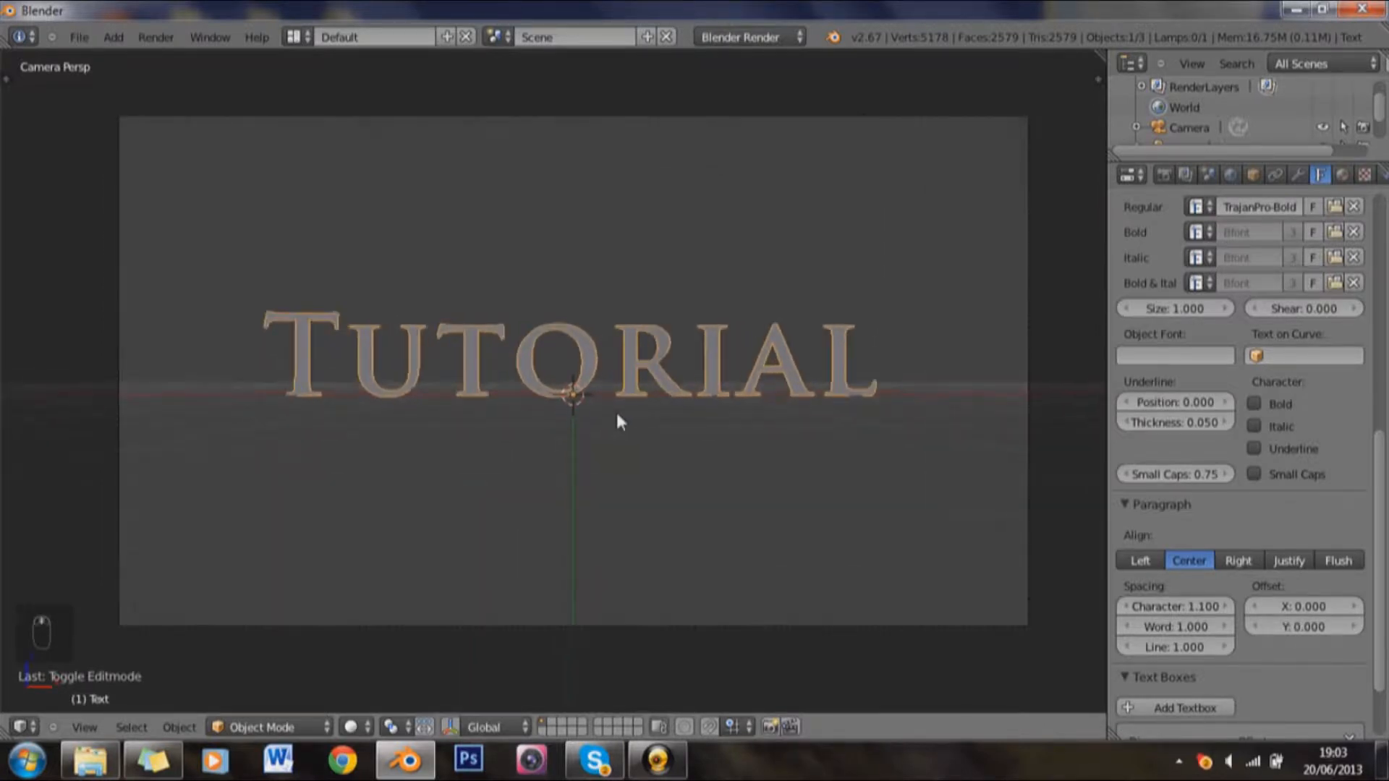
scroll(615, 409, "up", 1)
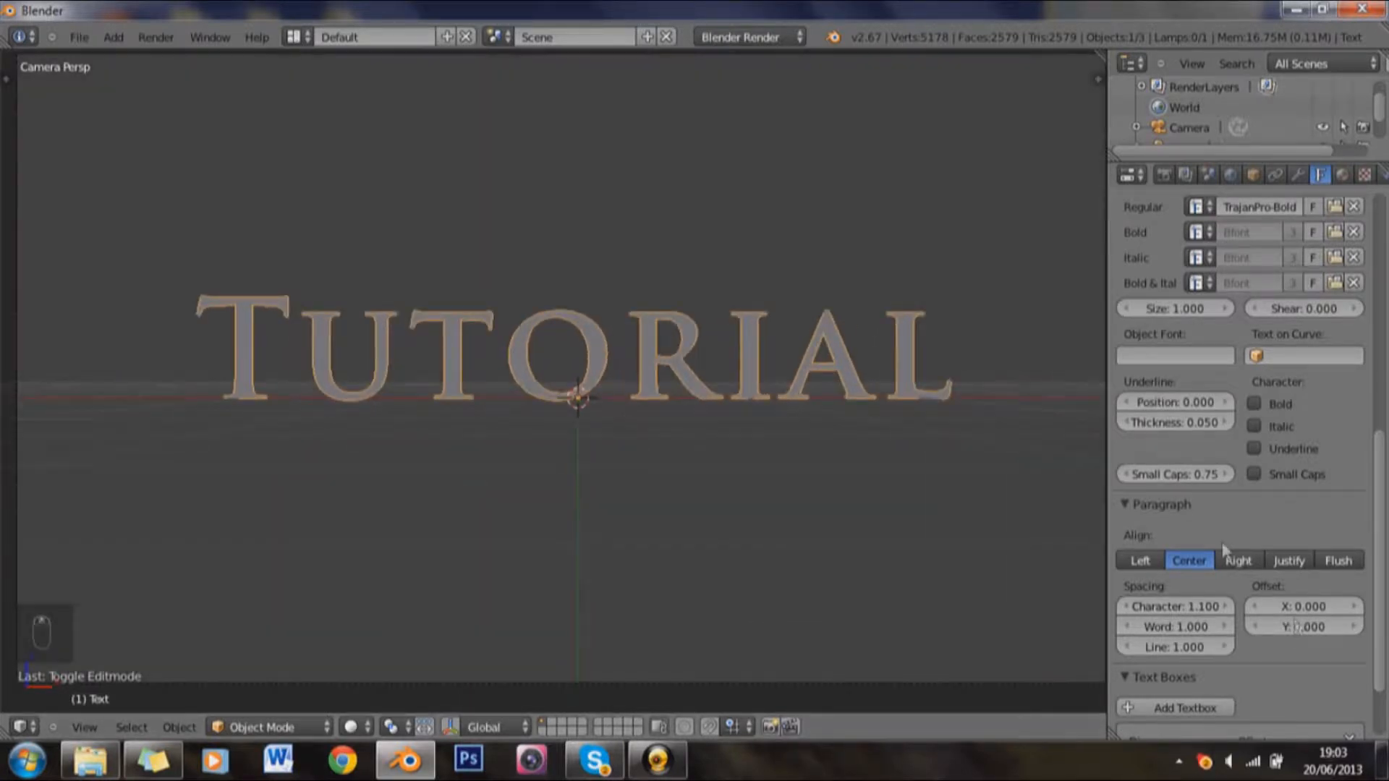
Step: Extrude the text by 0.2, check its depth from an angle, and return to the camera view
scroll(1225, 512, "up", 4)
scroll(1226, 515, "up", 8)
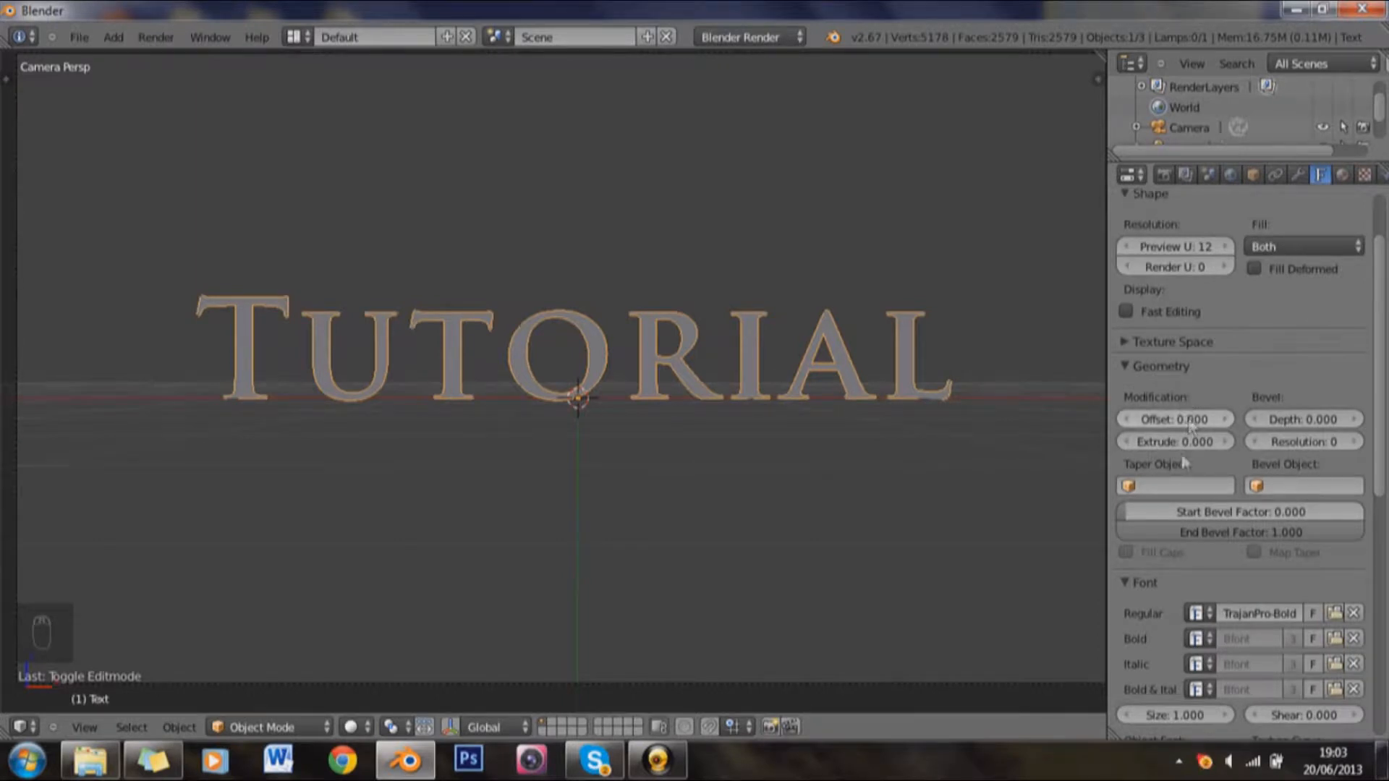
left_click(1131, 440)
type("0.2")
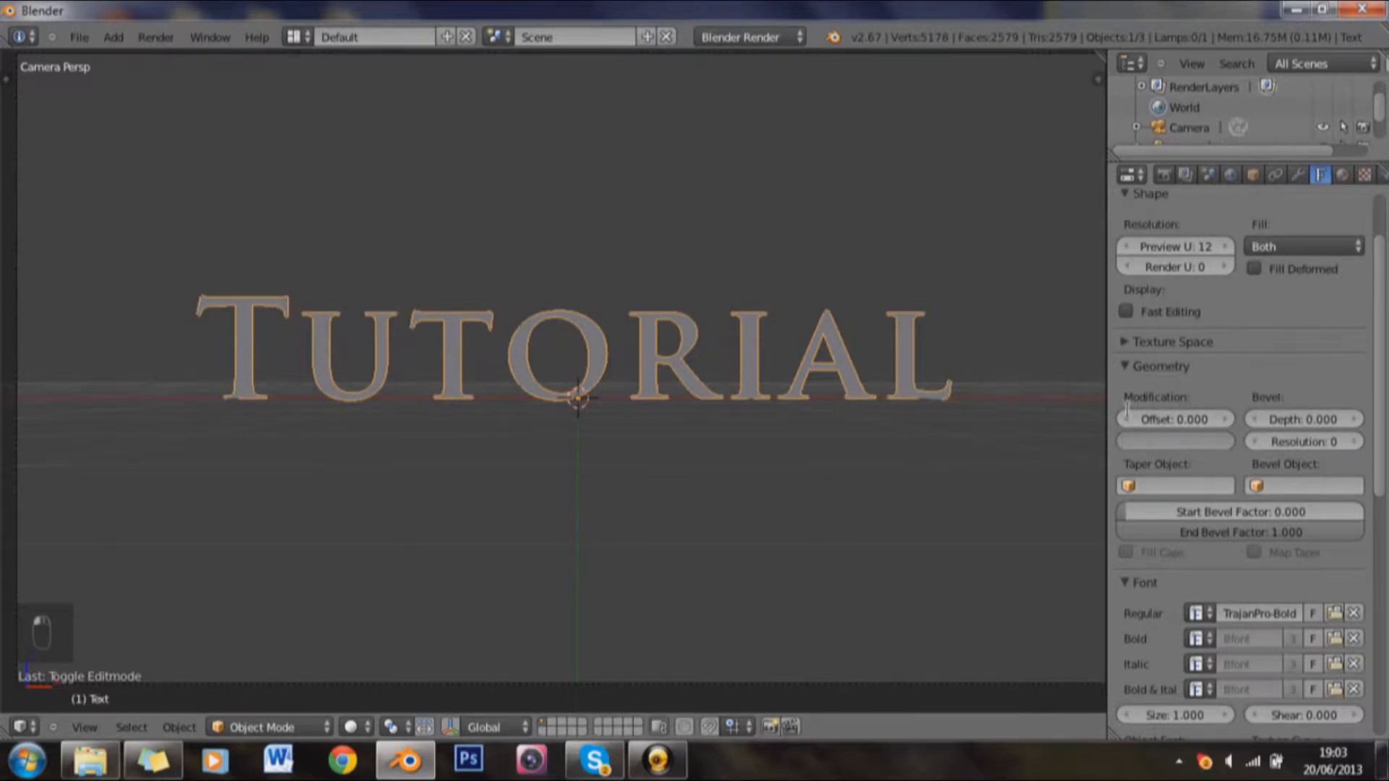
key("Return")
left_click_drag(785, 276, 646, 378)
key("KP_0")
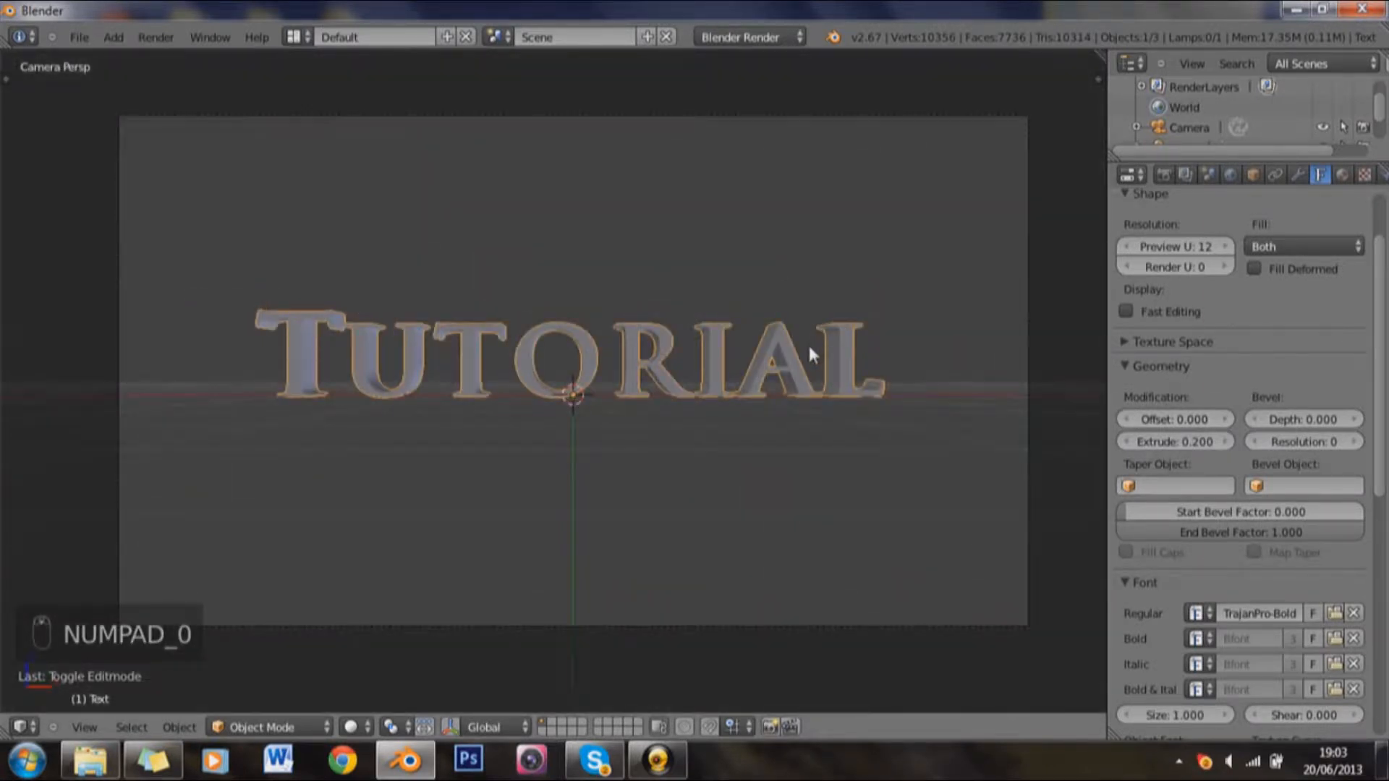
left_click_drag(809, 348, 795, 348)
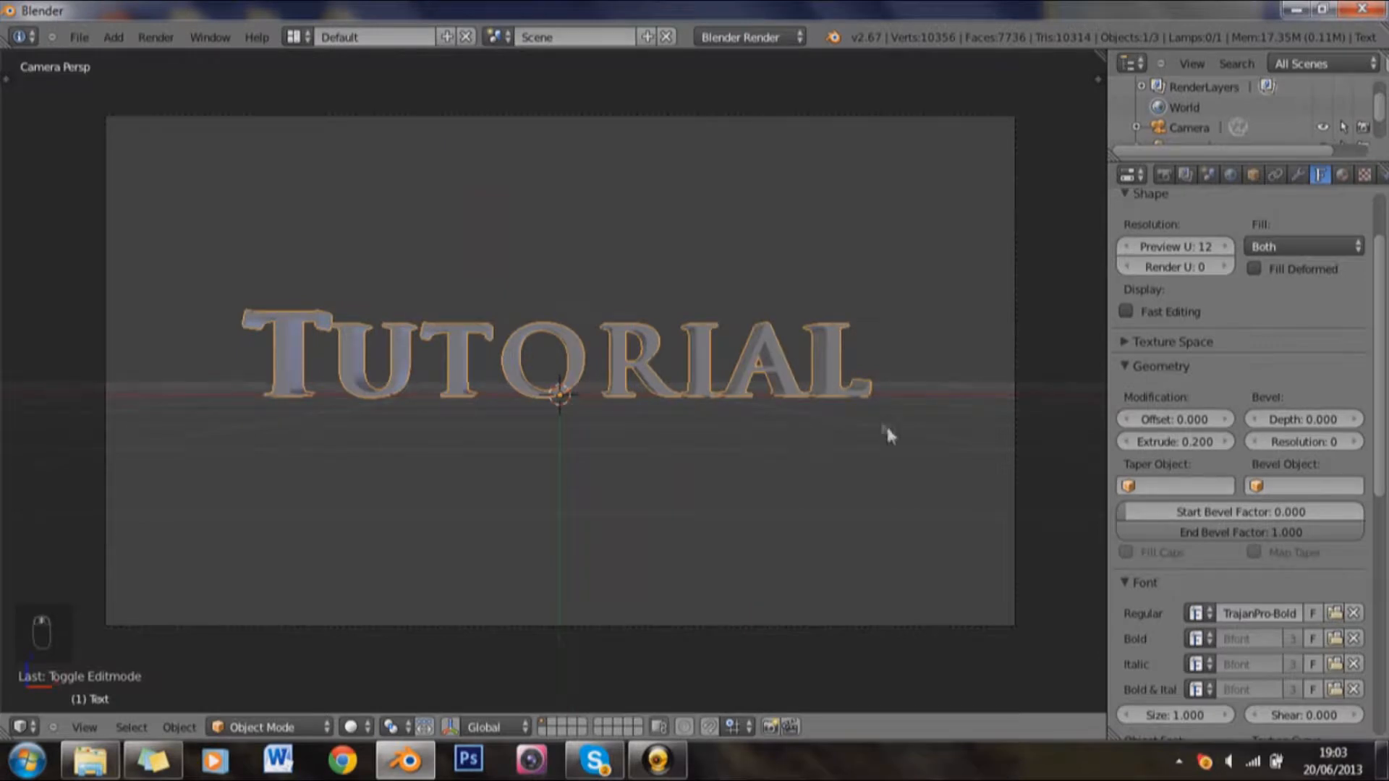
Step: Set the text's bevel depth to 0.002 and its bevel resolution to 2
left_click_drag(1320, 419, 1355, 419)
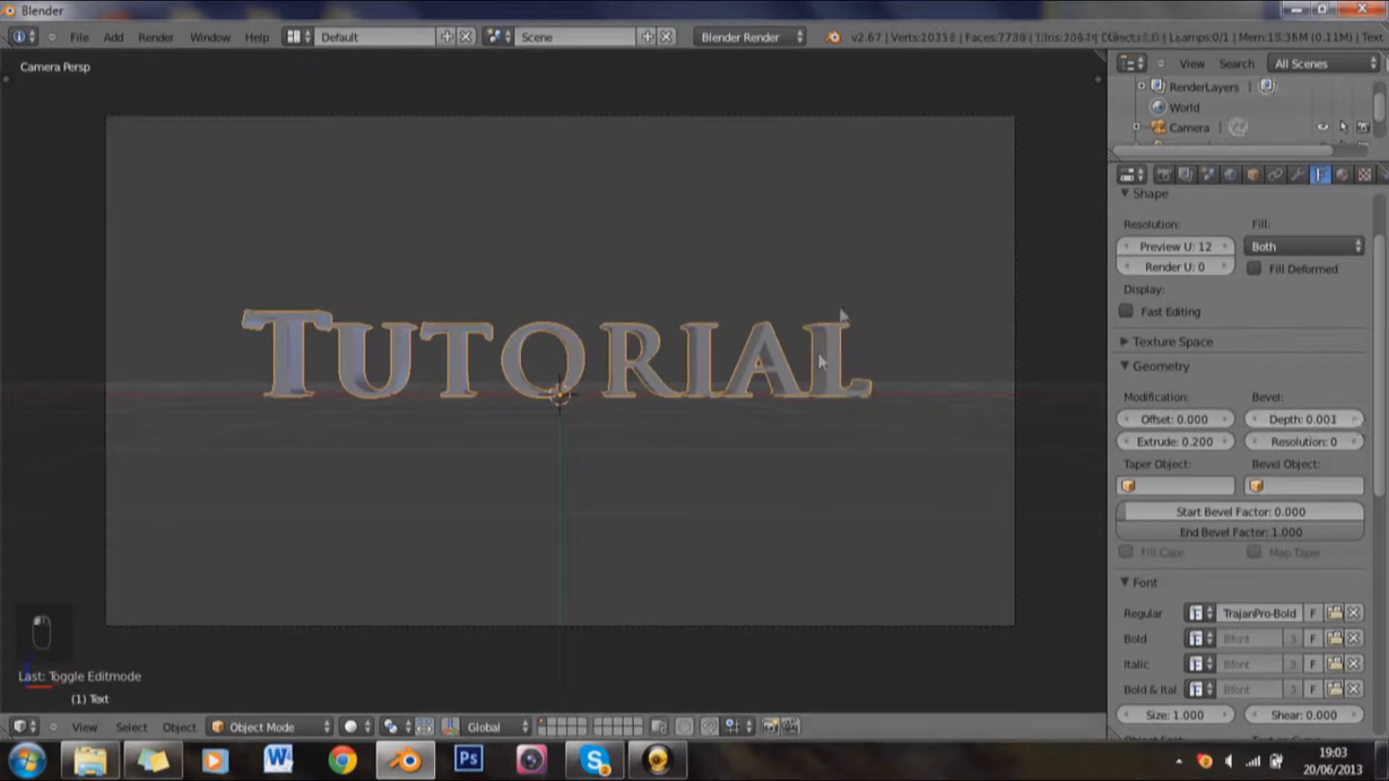
scroll(839, 311, "up", 8)
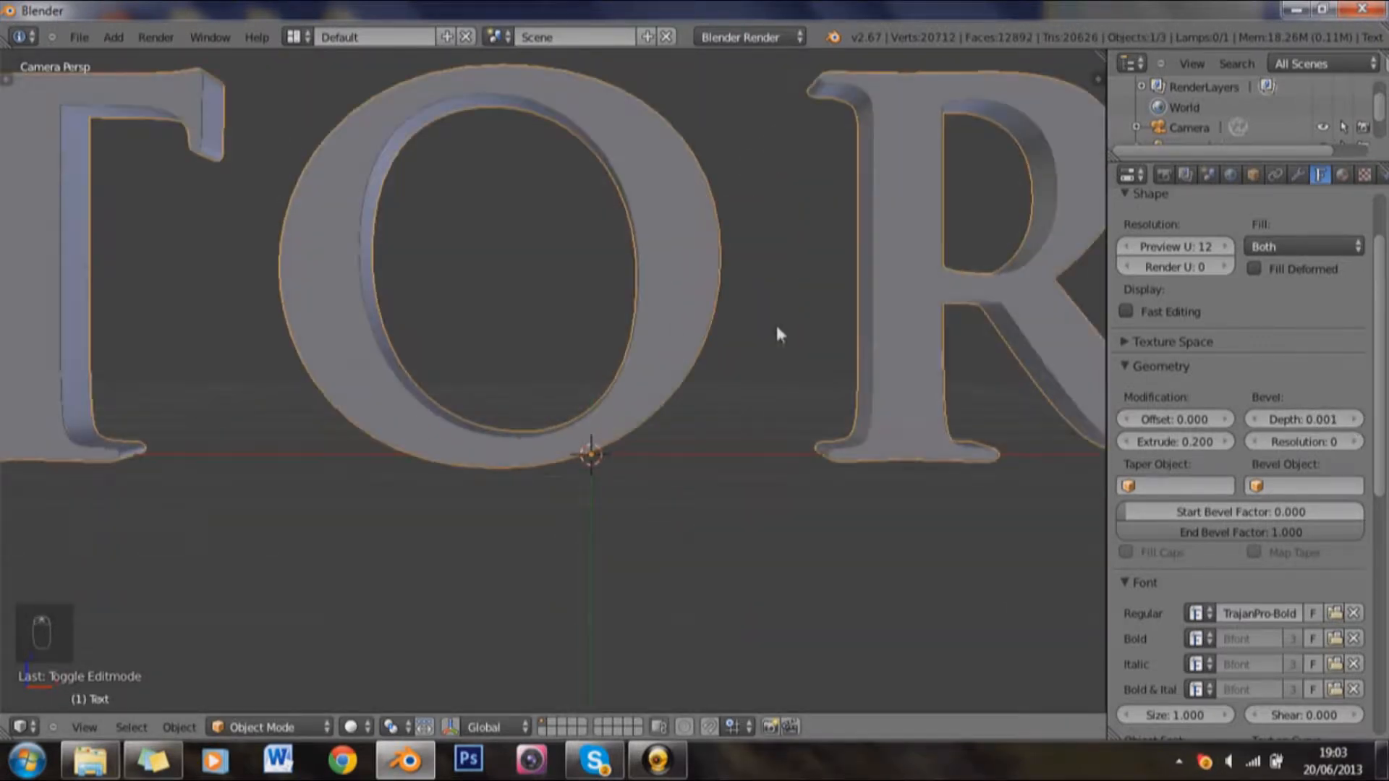
left_click(1356, 420)
scroll(628, 428, "down", 4)
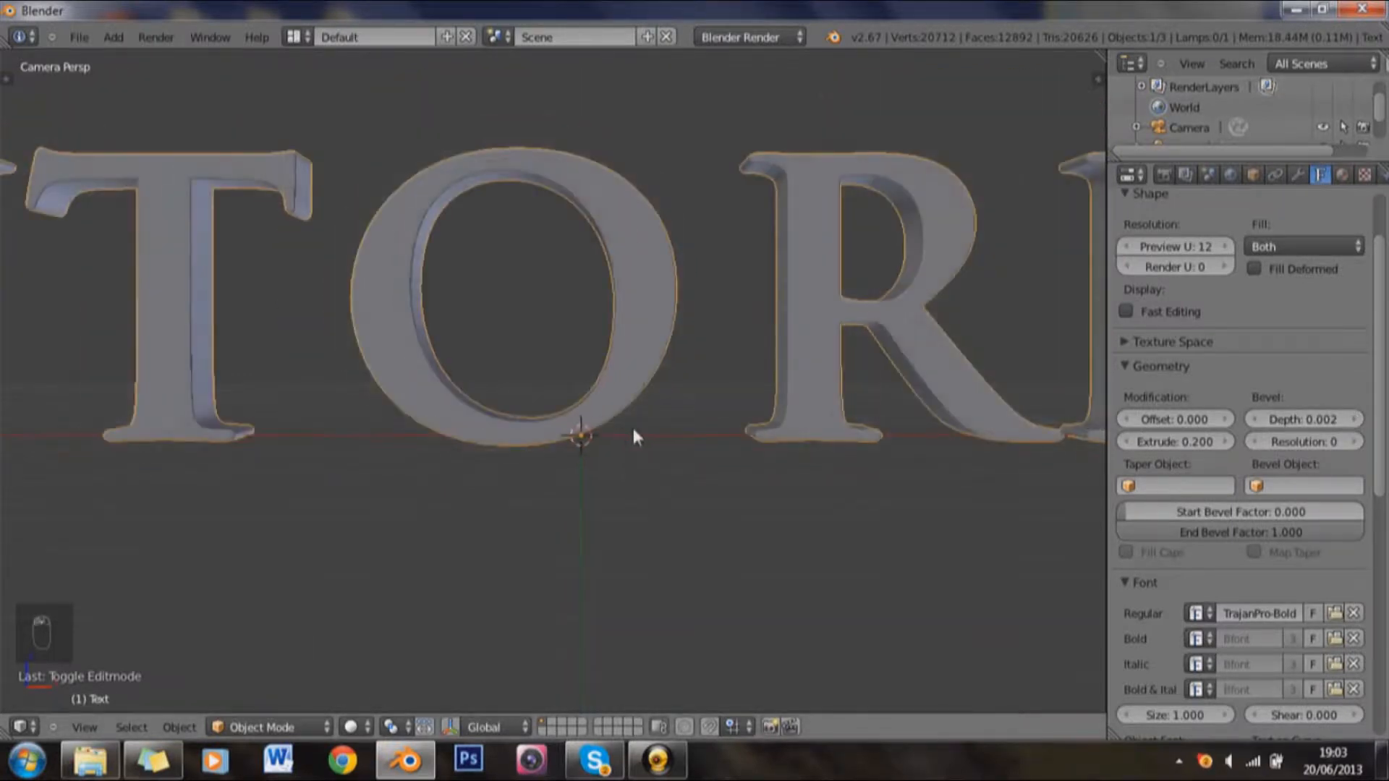
left_click(1353, 442)
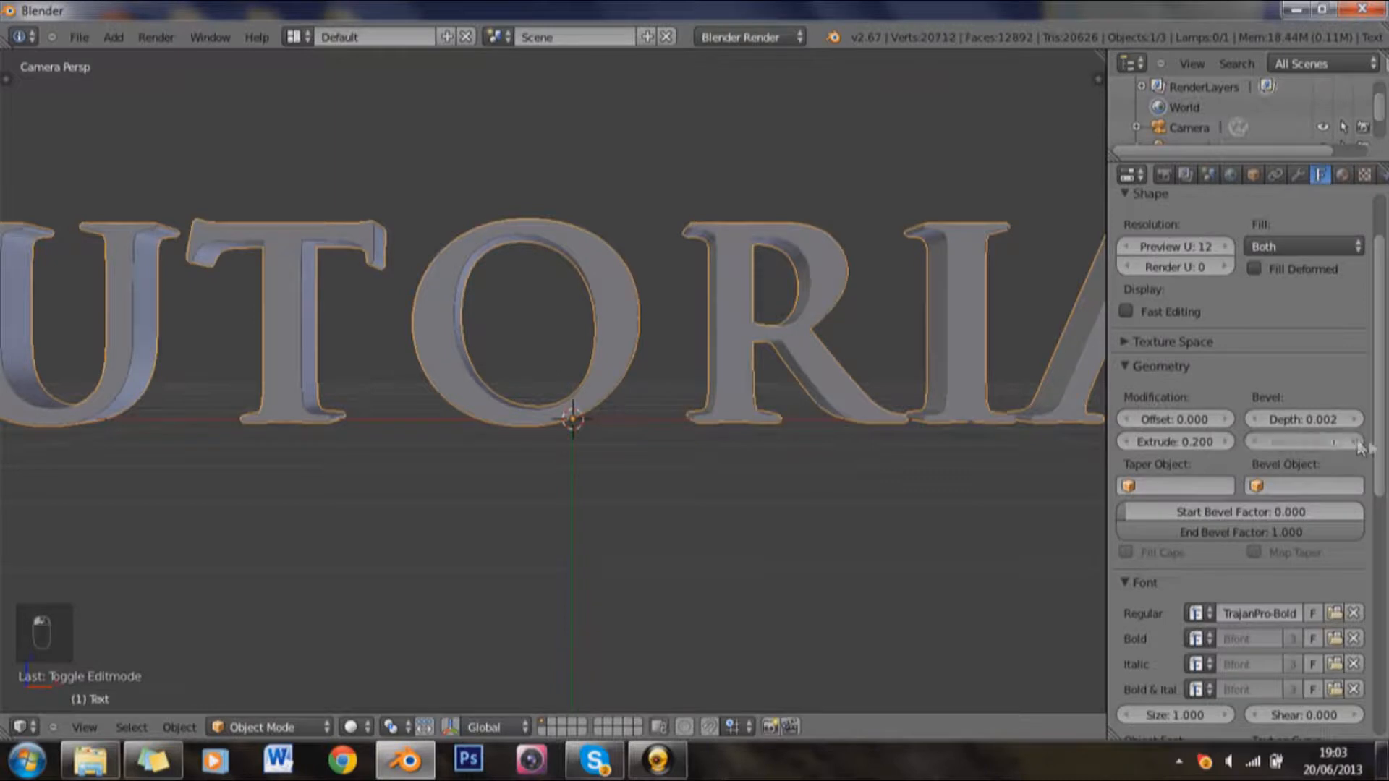
left_click(1359, 442)
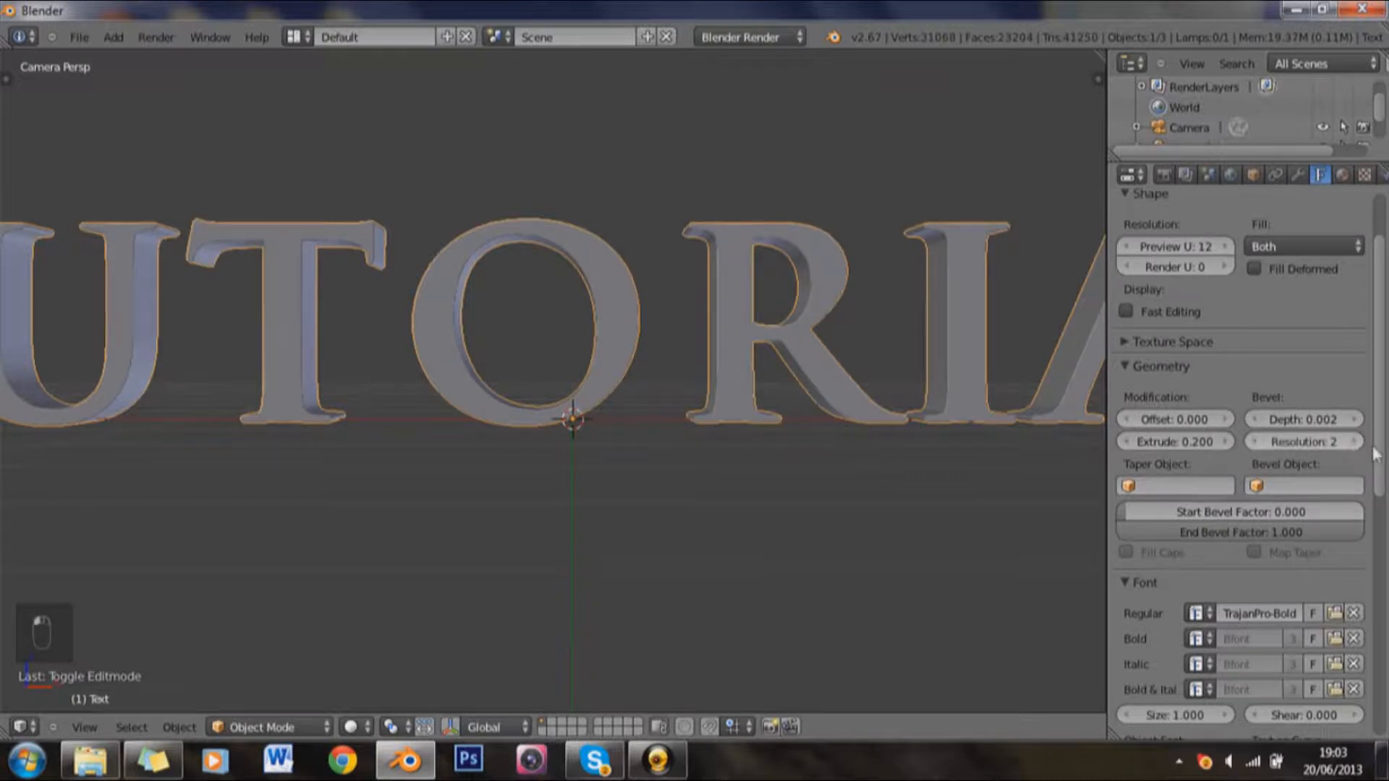
scroll(579, 450, "down", 3)
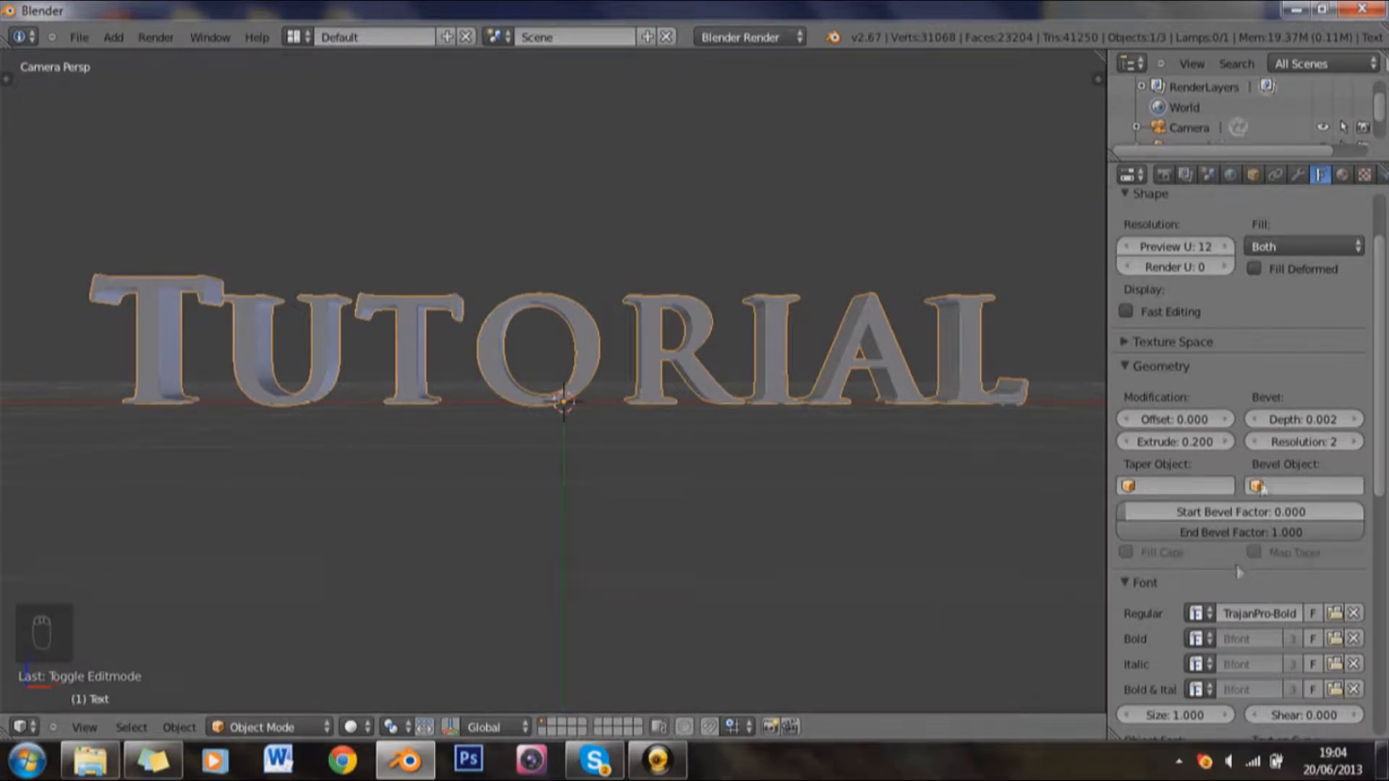
Step: Add a new material to the text object
scroll(1269, 480, "up", 3)
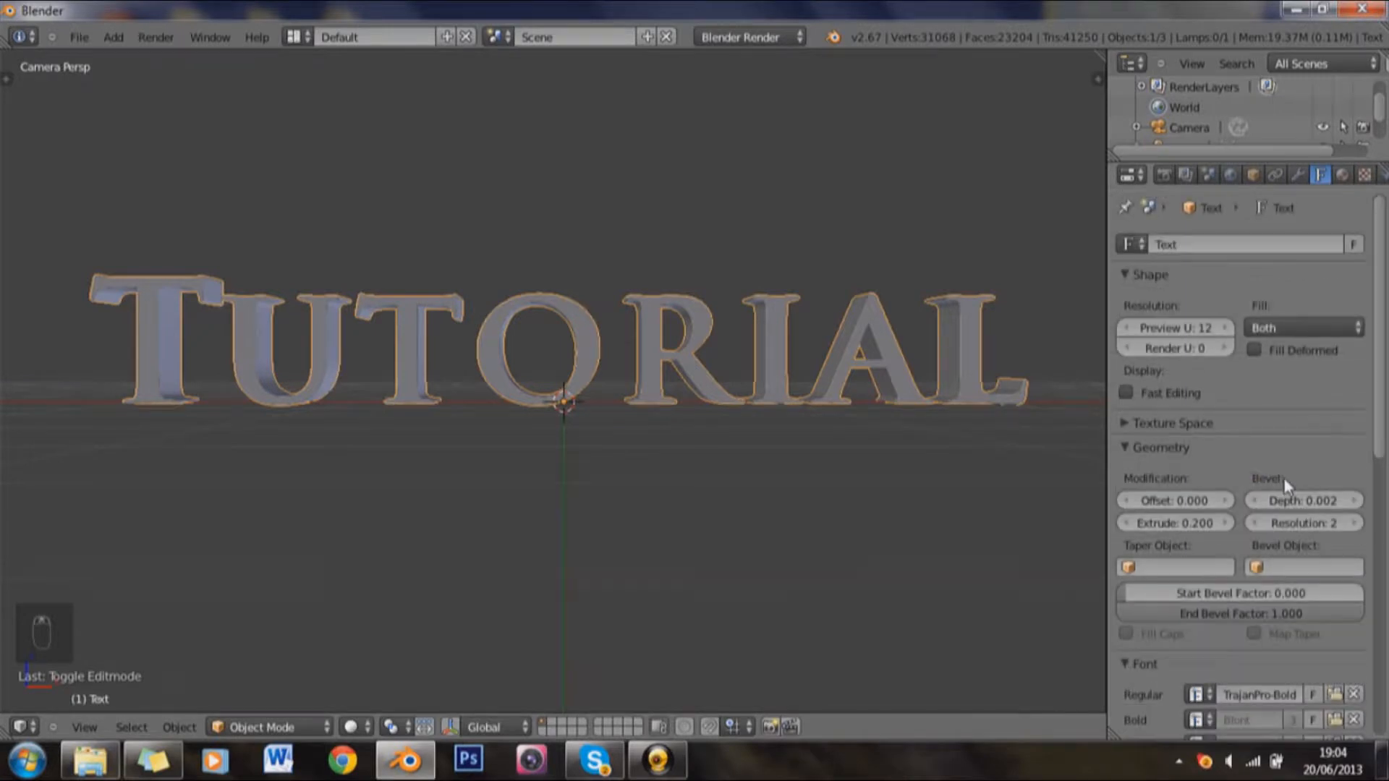
scroll(1297, 384, "down", 3)
scroll(1297, 390, "up", 3)
left_click(1342, 175)
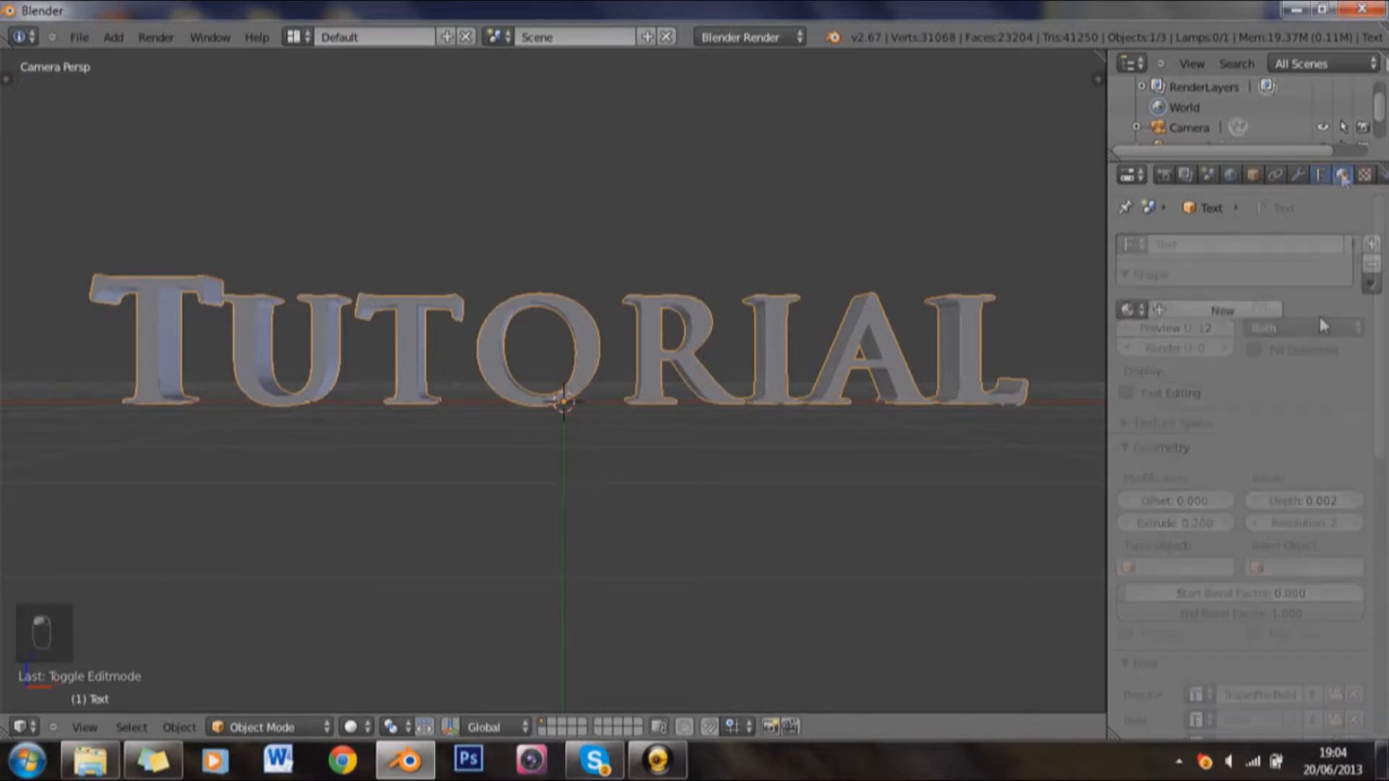
left_click(1232, 317)
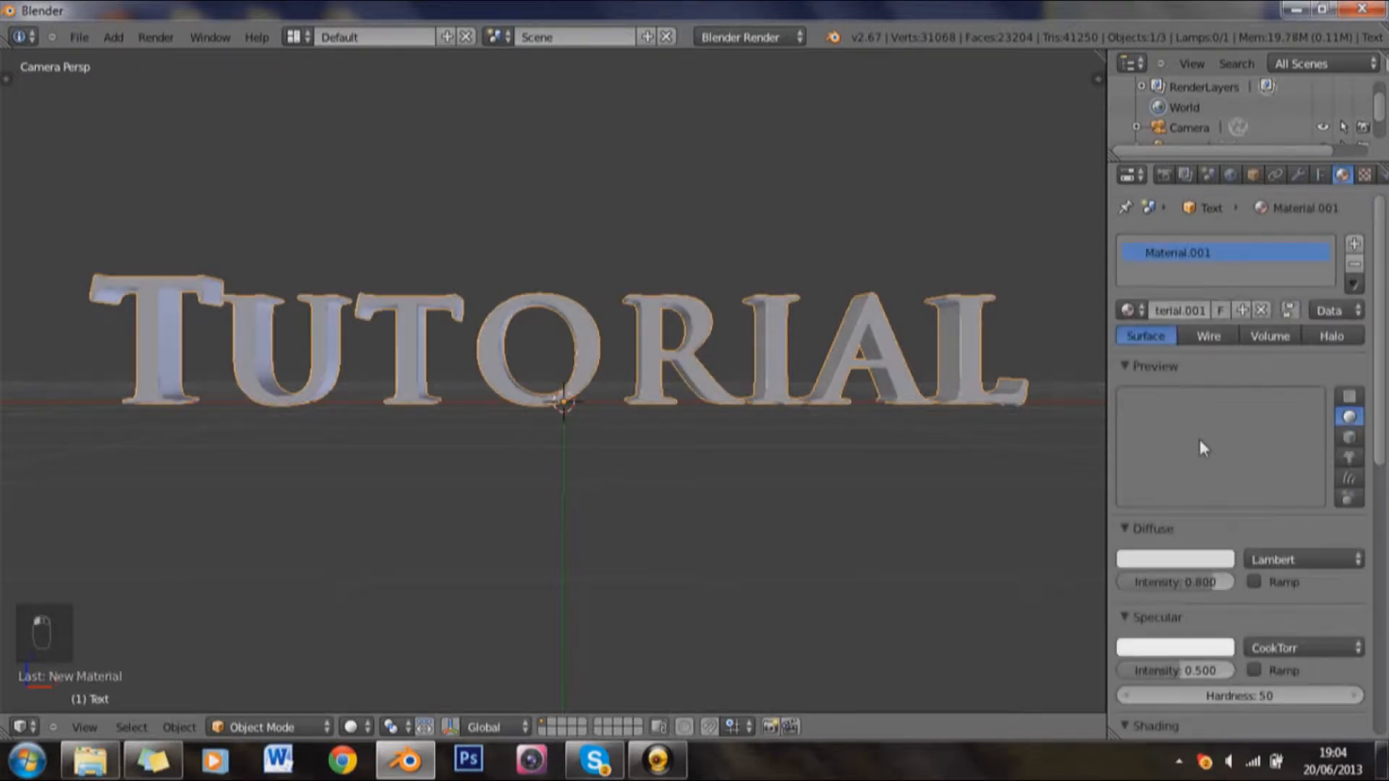
Step: Set the specular hardness of the text's material to 300
scroll(1215, 519, "down", 4)
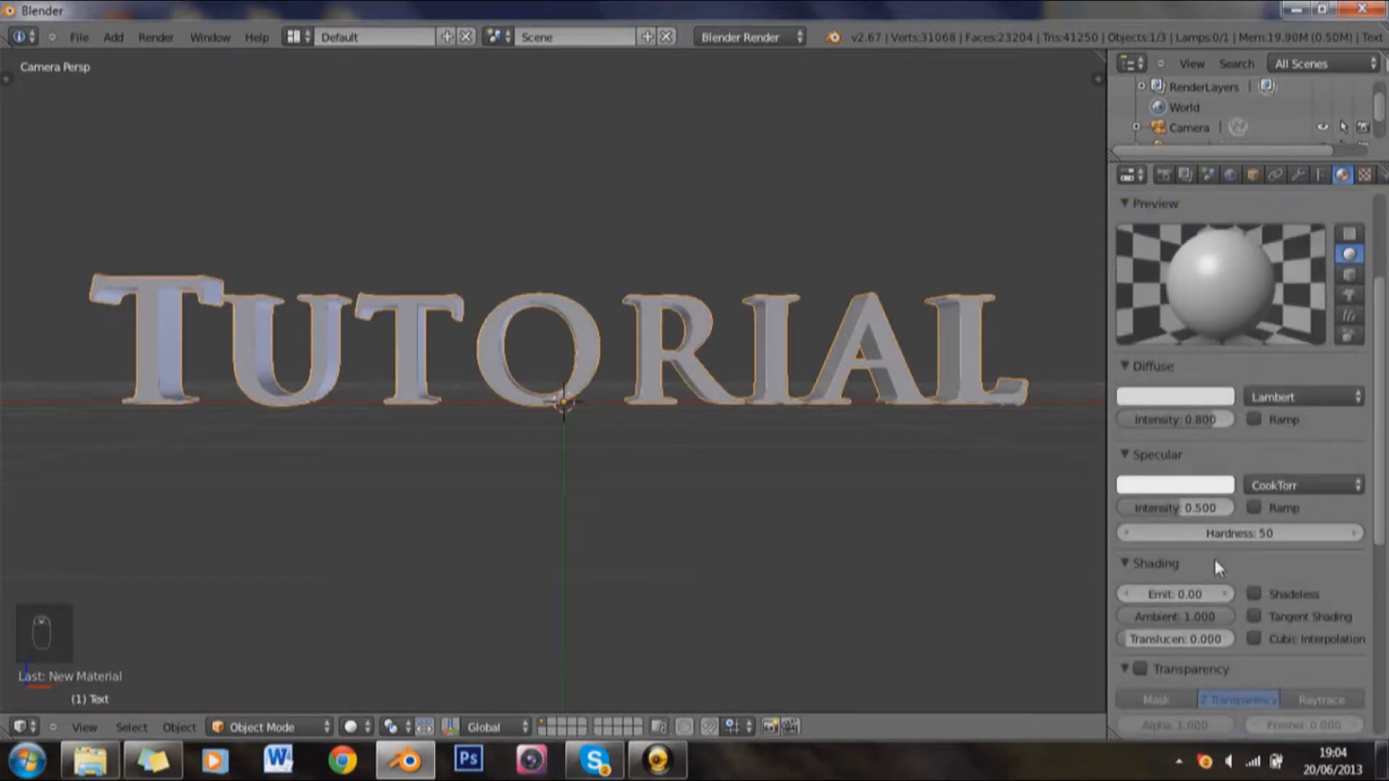
left_click(1236, 540)
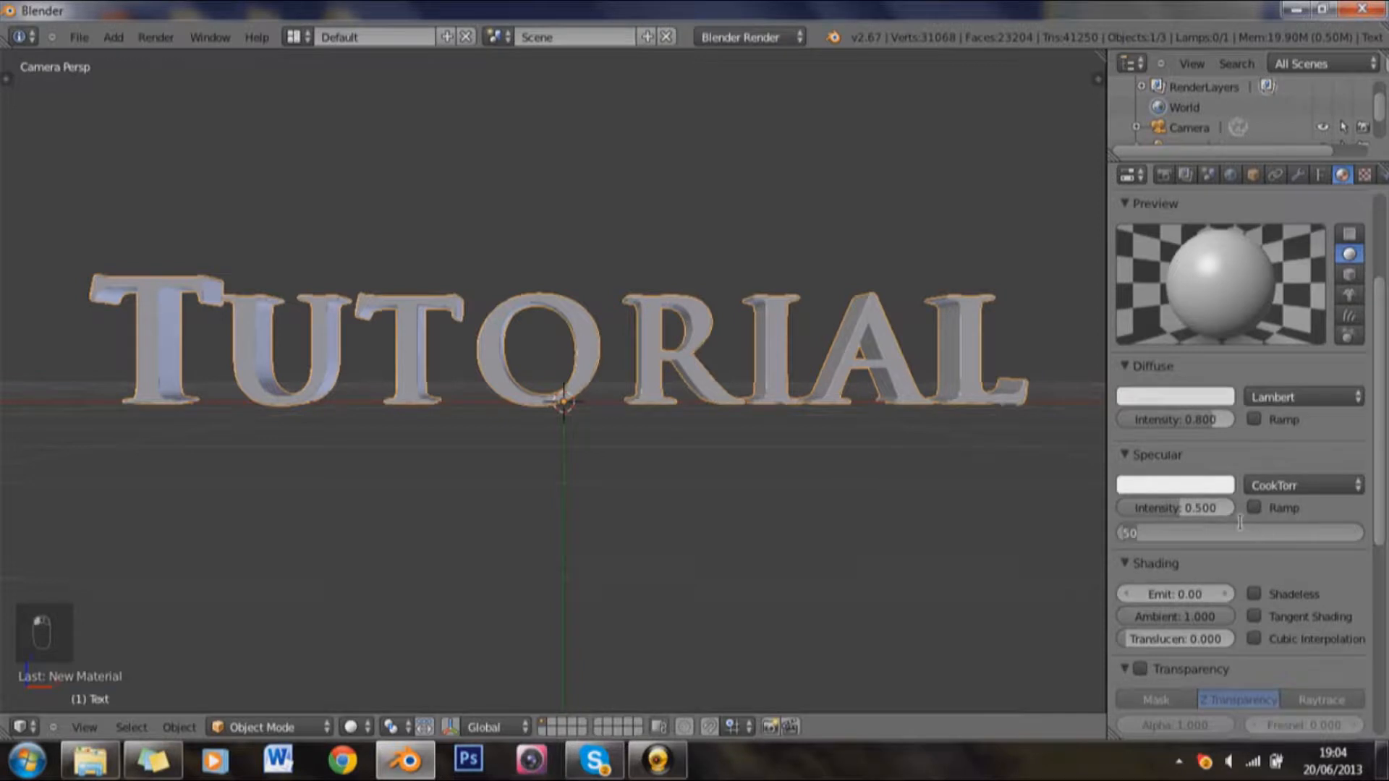
type("300")
key("Return")
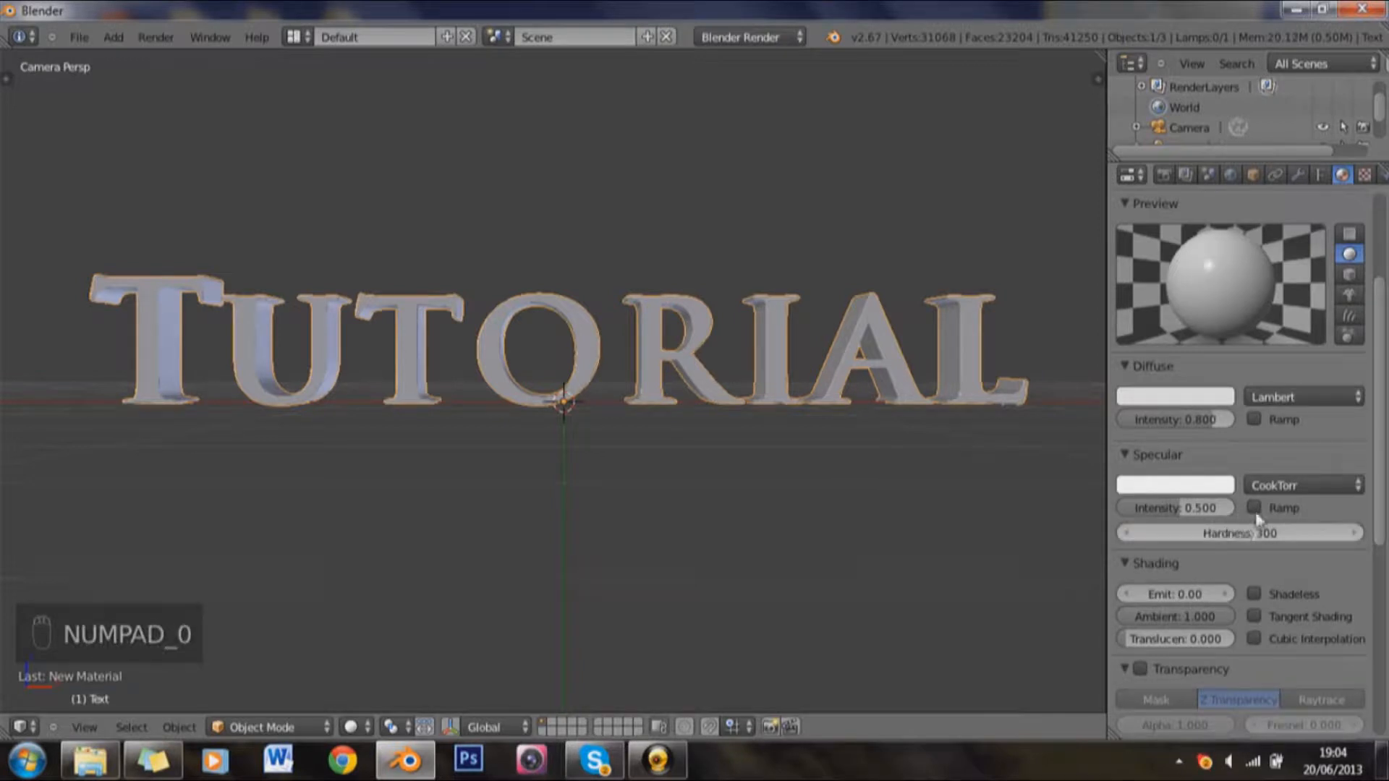
Step: Set the specular intensity of the text's material to 0.2
scroll(1179, 598, "down", 1)
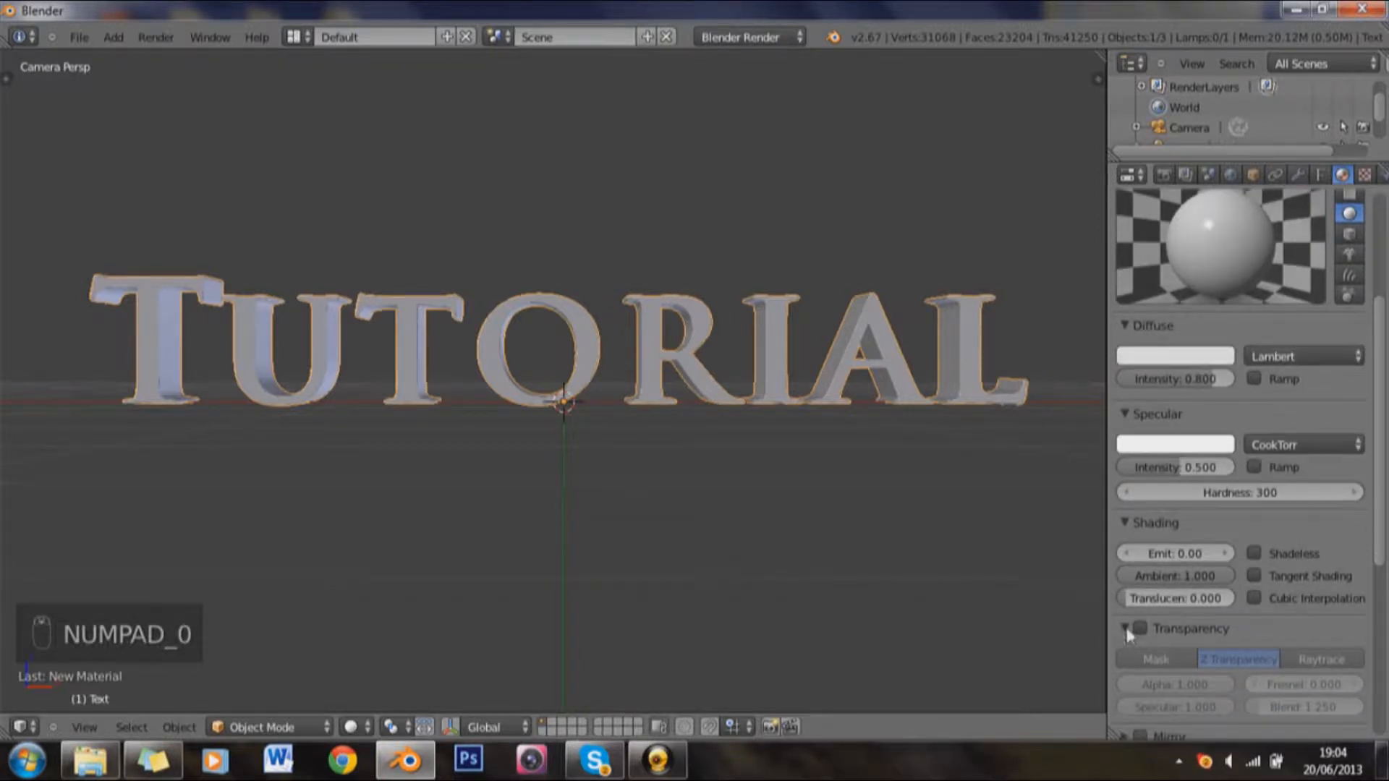
left_click(1125, 628)
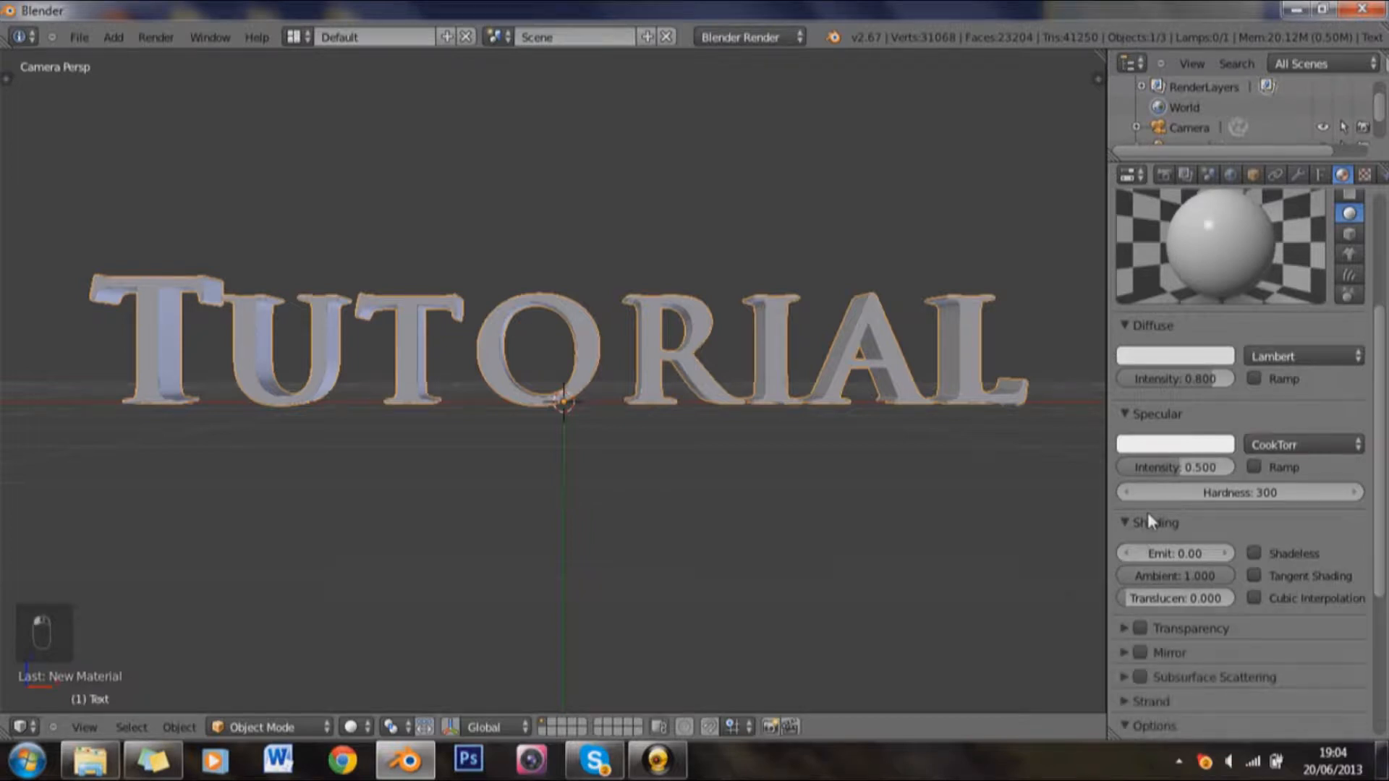
left_click(1178, 468)
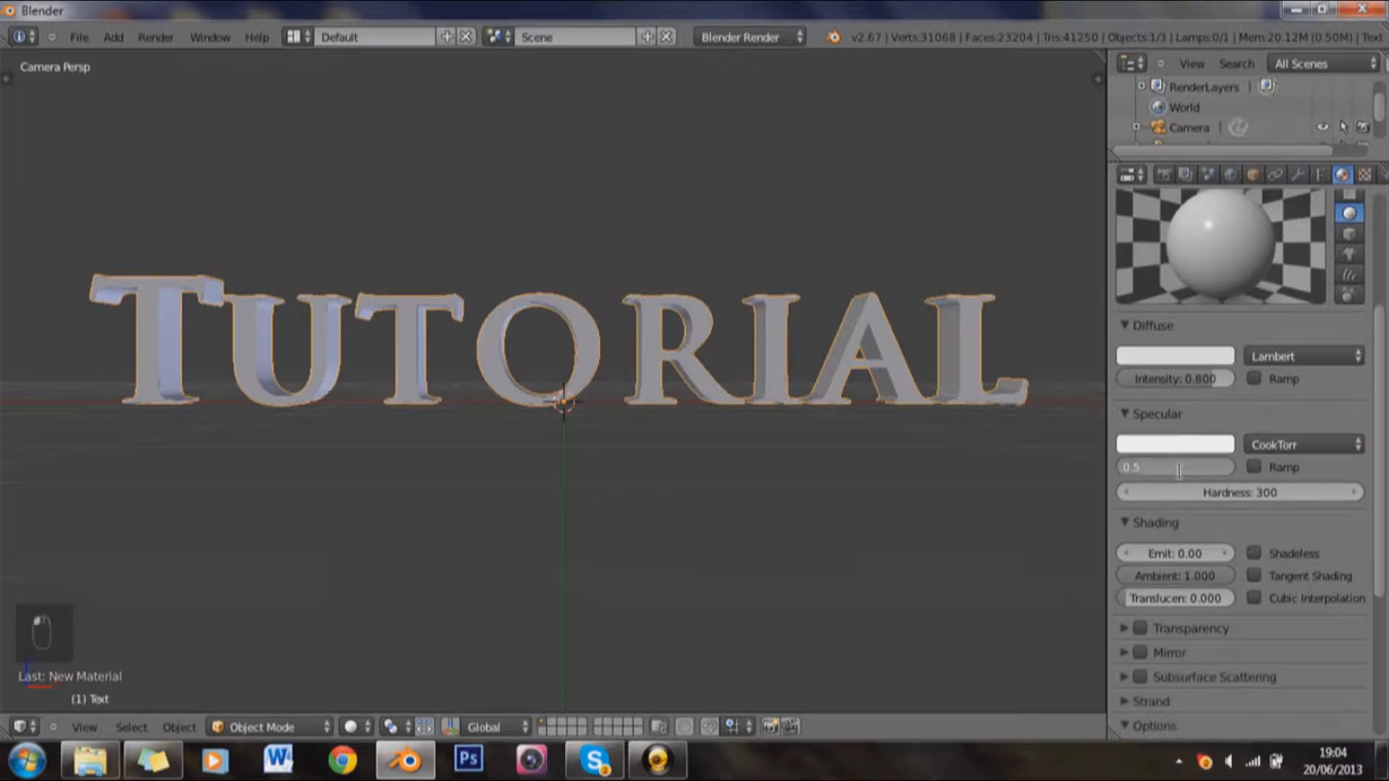
type("0.2")
key("Return")
Step: Add a new Clouds texture to the text's material and set its mapping projection to Cube
left_click(1367, 174)
left_click(1242, 389)
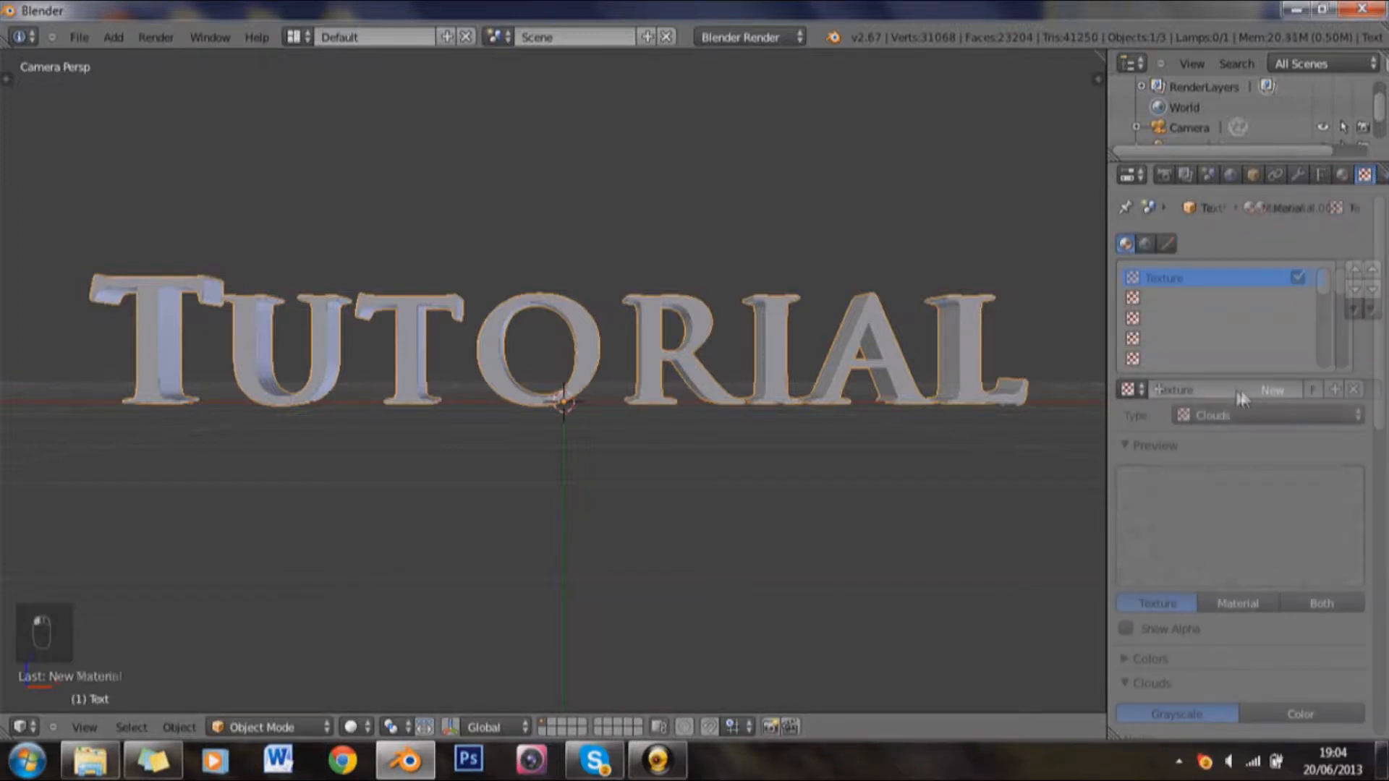
scroll(1285, 493, "down", 5)
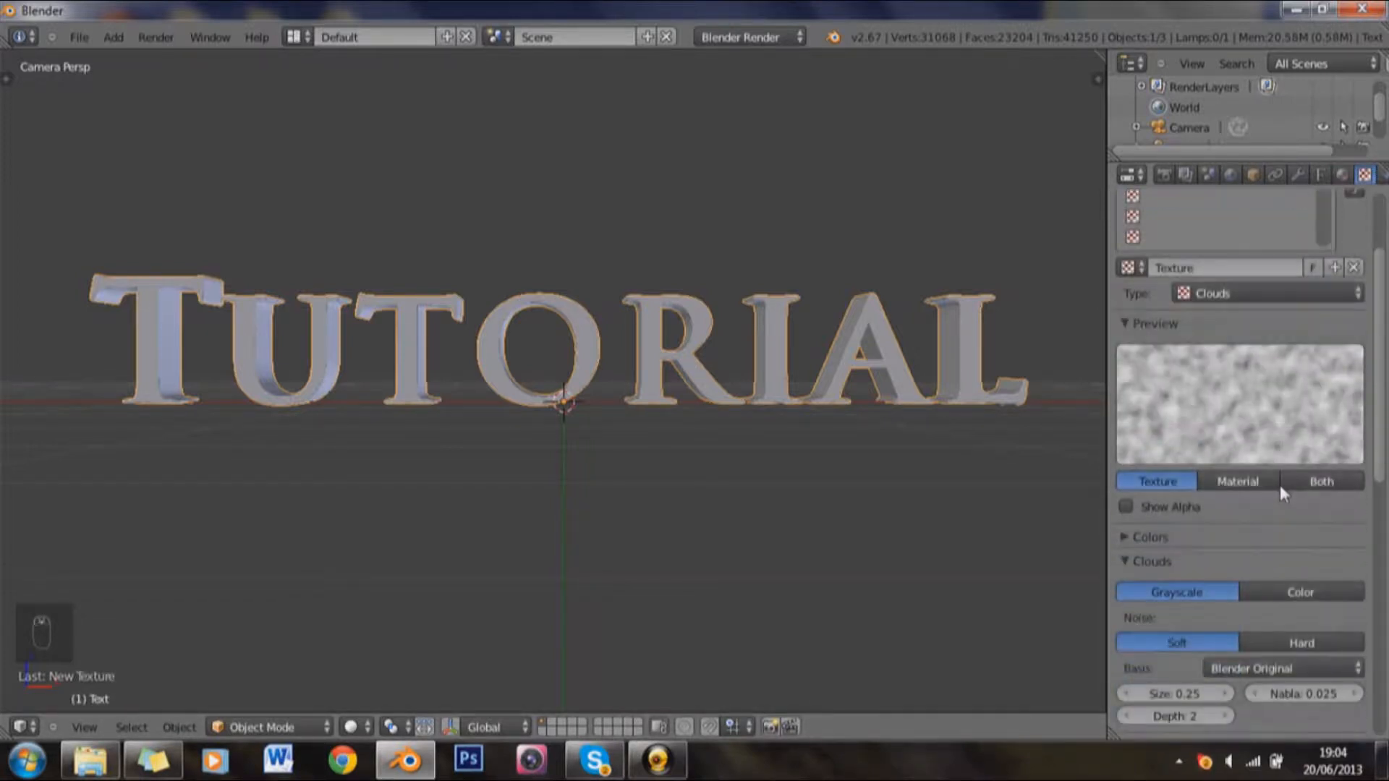
scroll(1288, 495, "down", 5)
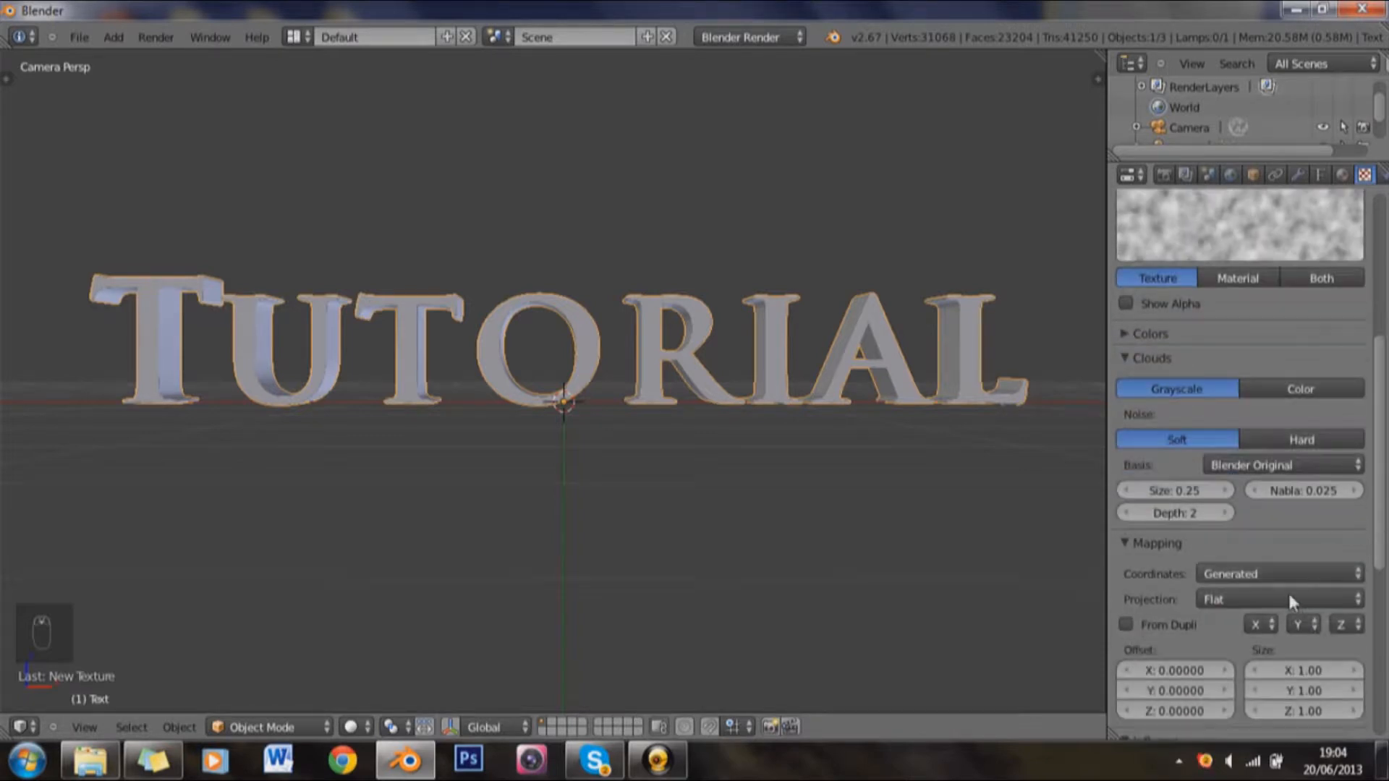
left_click(1290, 600)
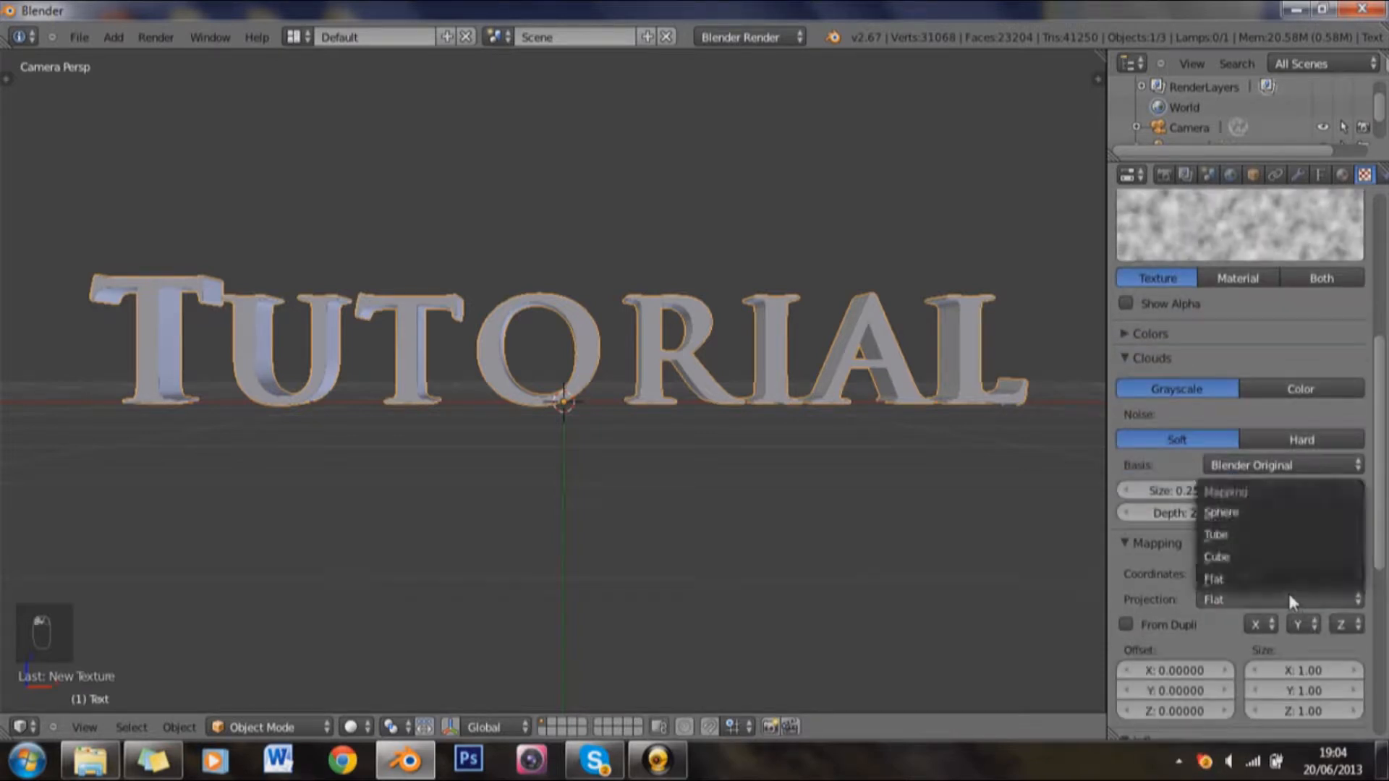
left_click(1265, 558)
Step: Enable the texture's Normal influence on the geometry at 0.2
scroll(1278, 557, "down", 5)
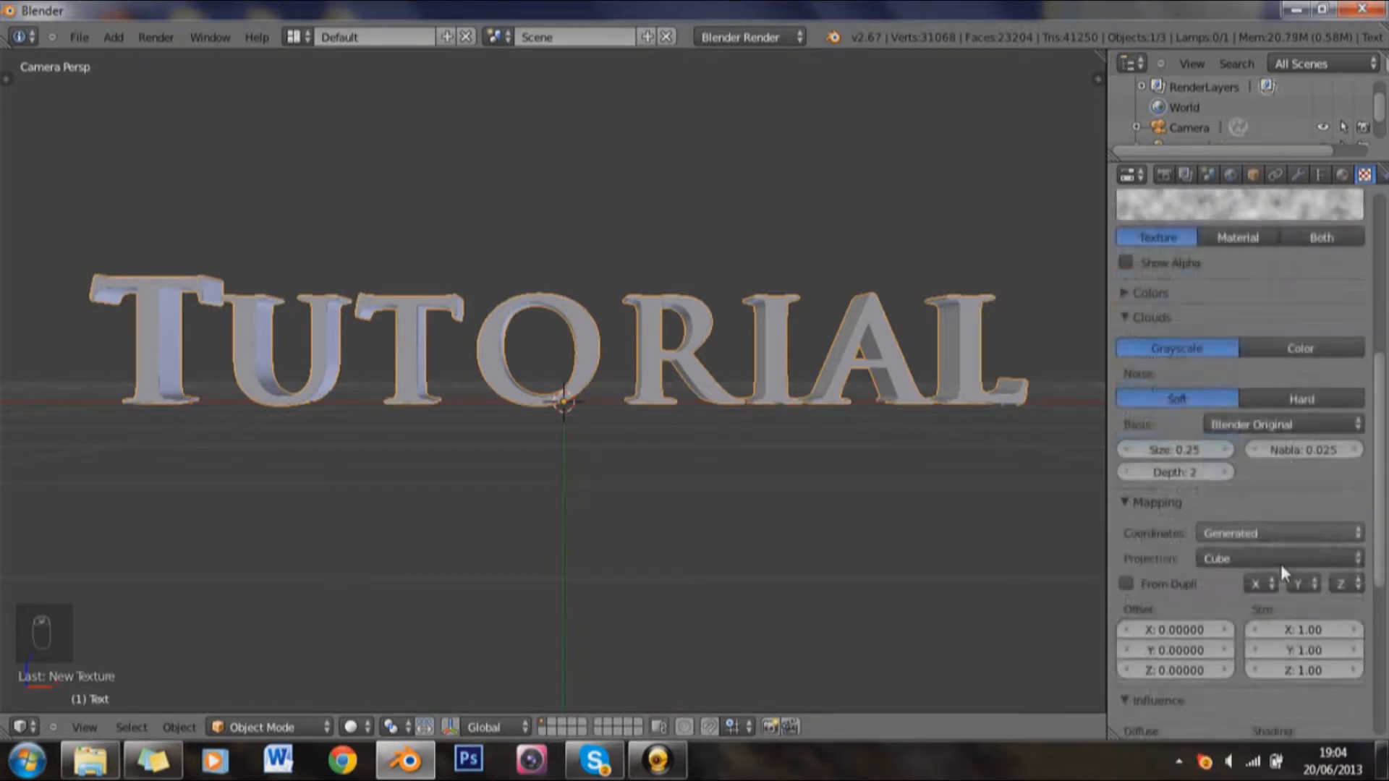
scroll(1270, 609, "down", 4)
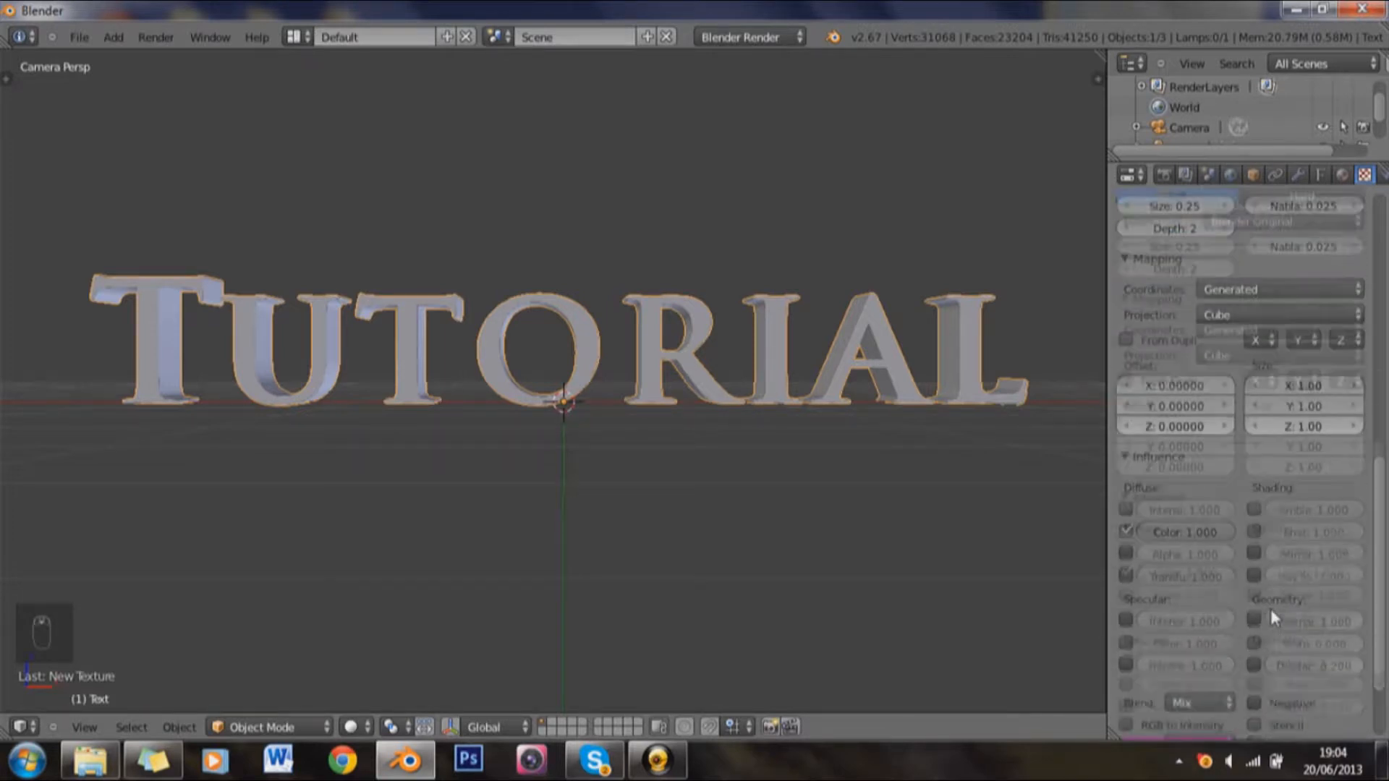
left_click(1255, 621)
left_click(1308, 626)
key("Return")
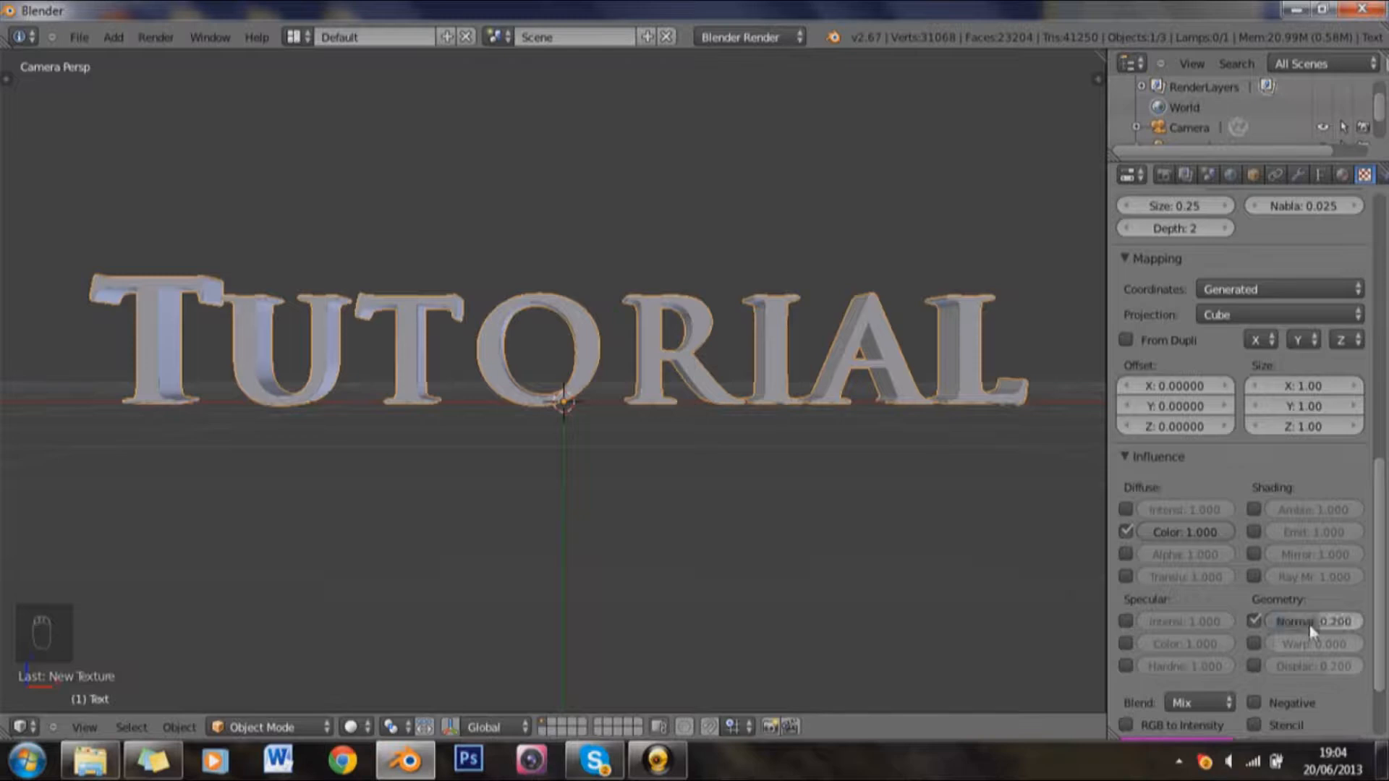
Step: Switch the texture preview to show the material and check its look on the sphere
scroll(1321, 505, "up", 4)
scroll(1320, 470, "up", 5)
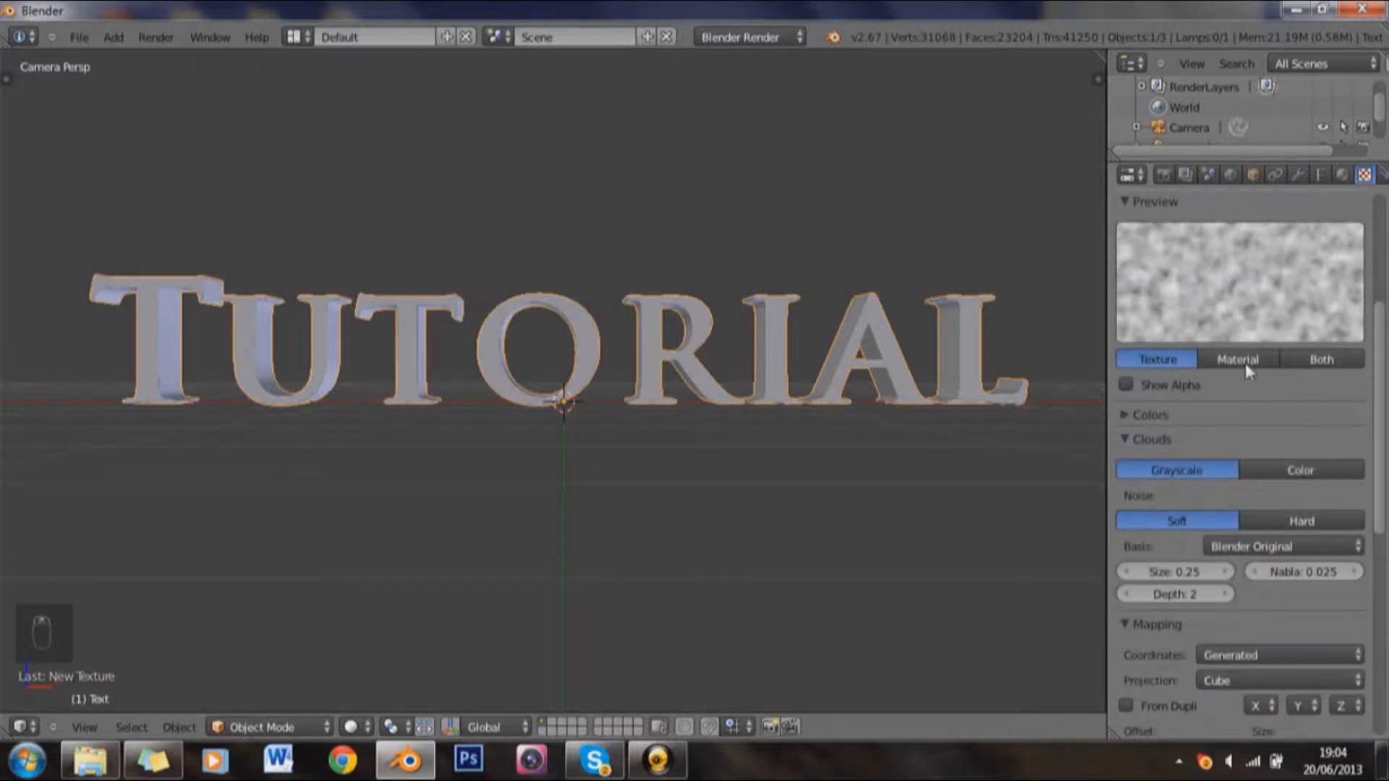
left_click(1243, 362)
scroll(1265, 359, "up", 3)
scroll(1270, 360, "up", 1)
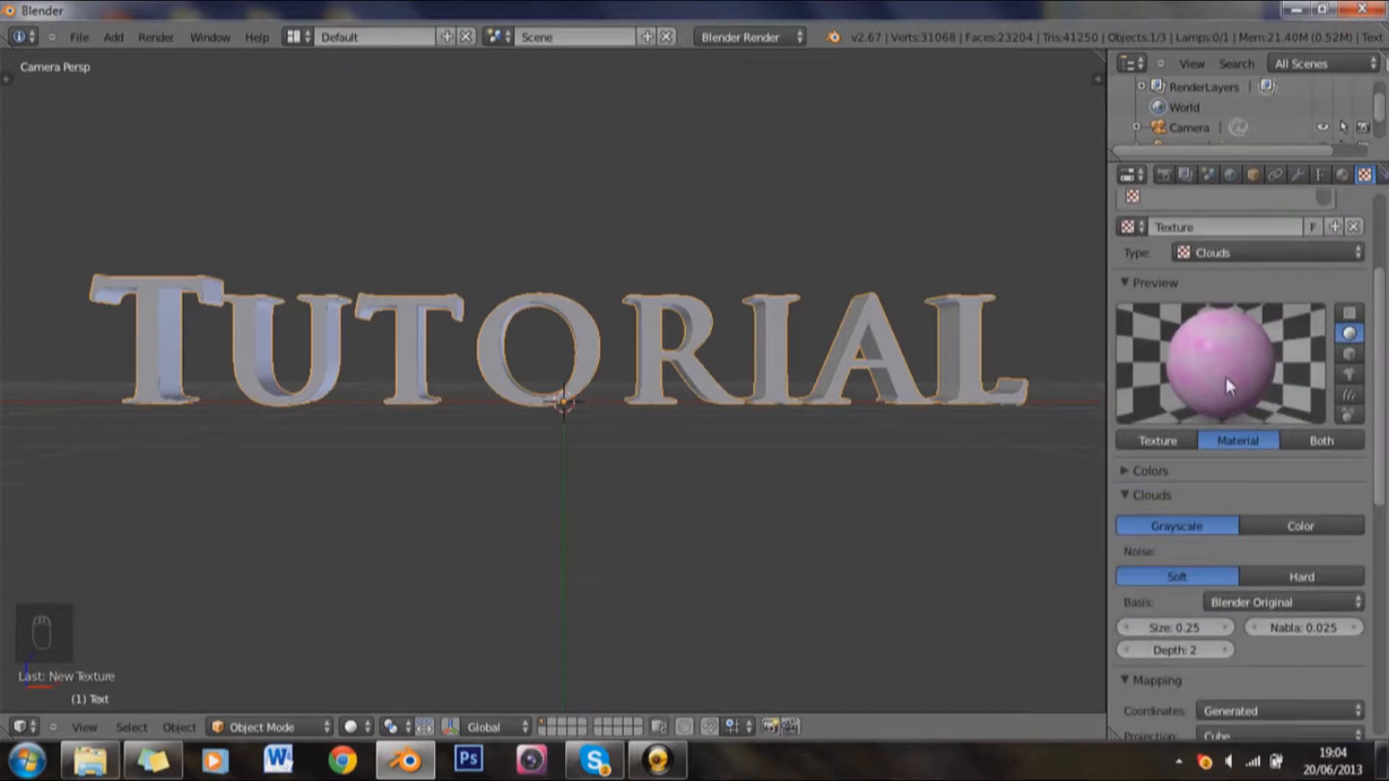
Step: Enable the texture's specular intensity influence and set it to 0.2
scroll(1225, 377, "down", 7)
scroll(1225, 379, "down", 4)
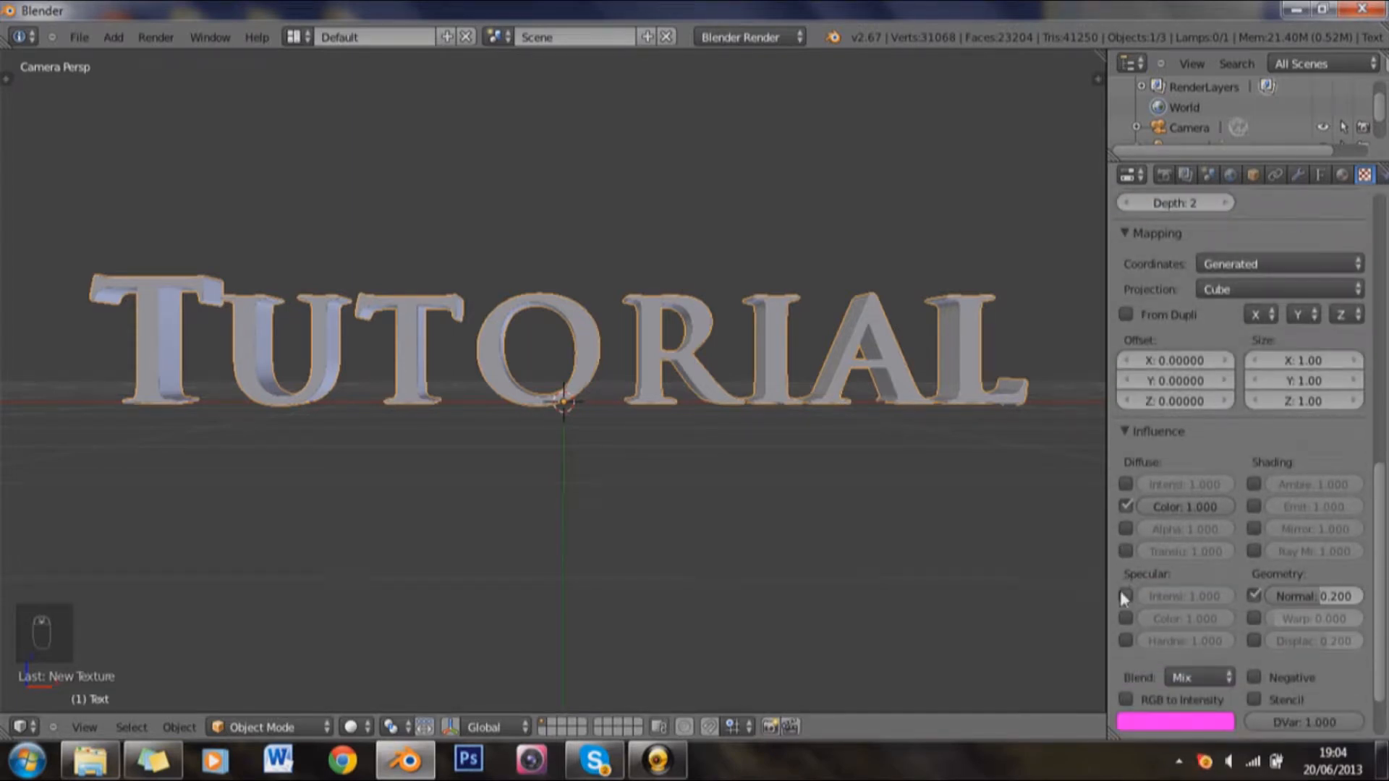
left_click(1125, 596)
left_click(1186, 597)
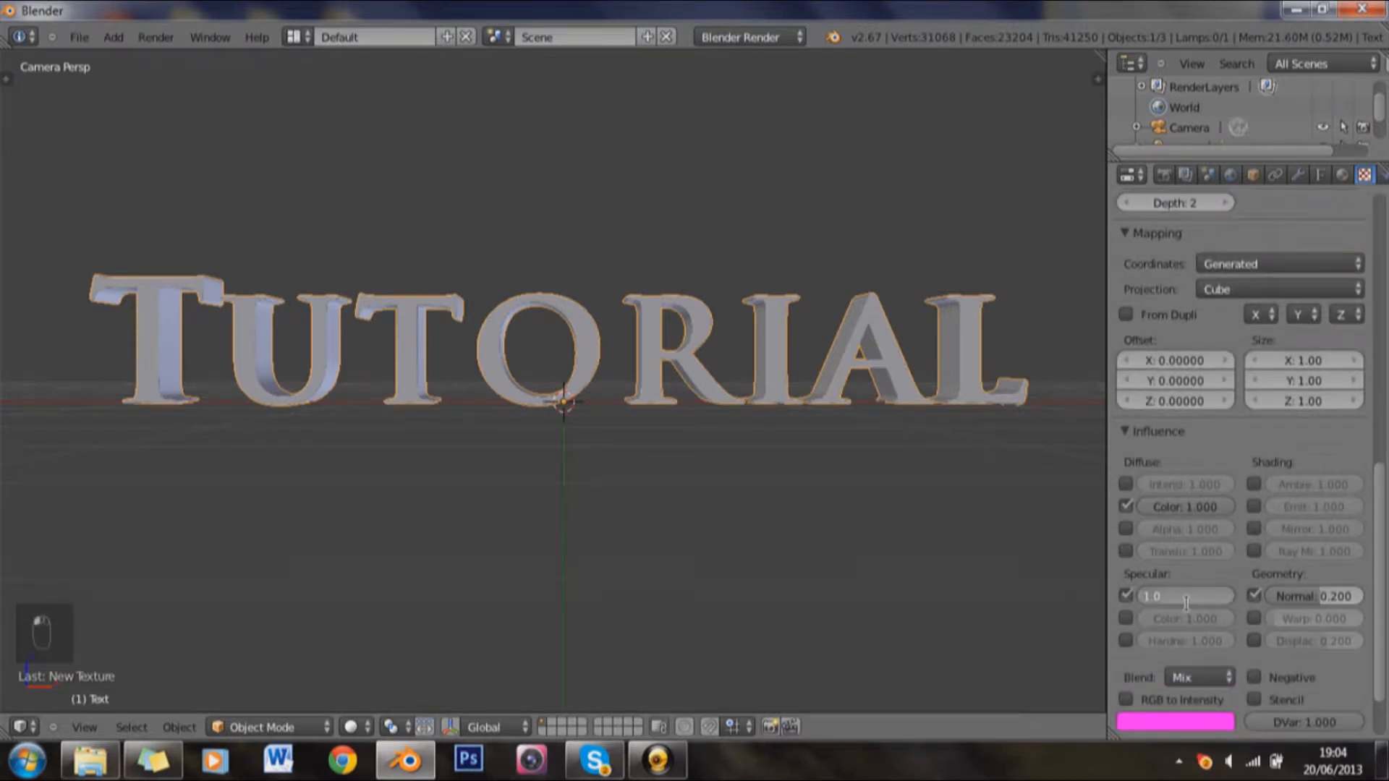
type("0.2")
key("Return")
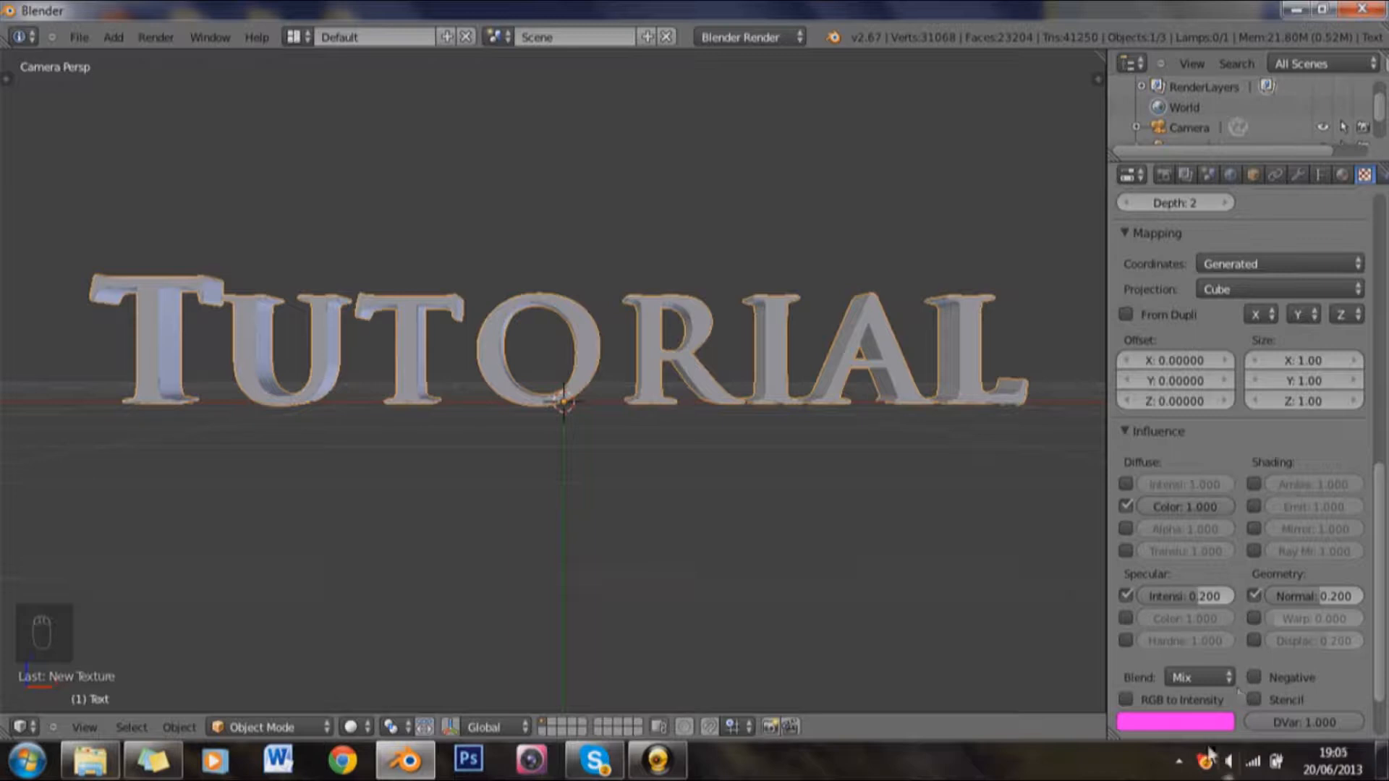
Step: Change the texture's influence colour to a dark grey with R, G and B at about 0.184
left_click(1205, 724)
left_click_drag(1217, 565, 1222, 611)
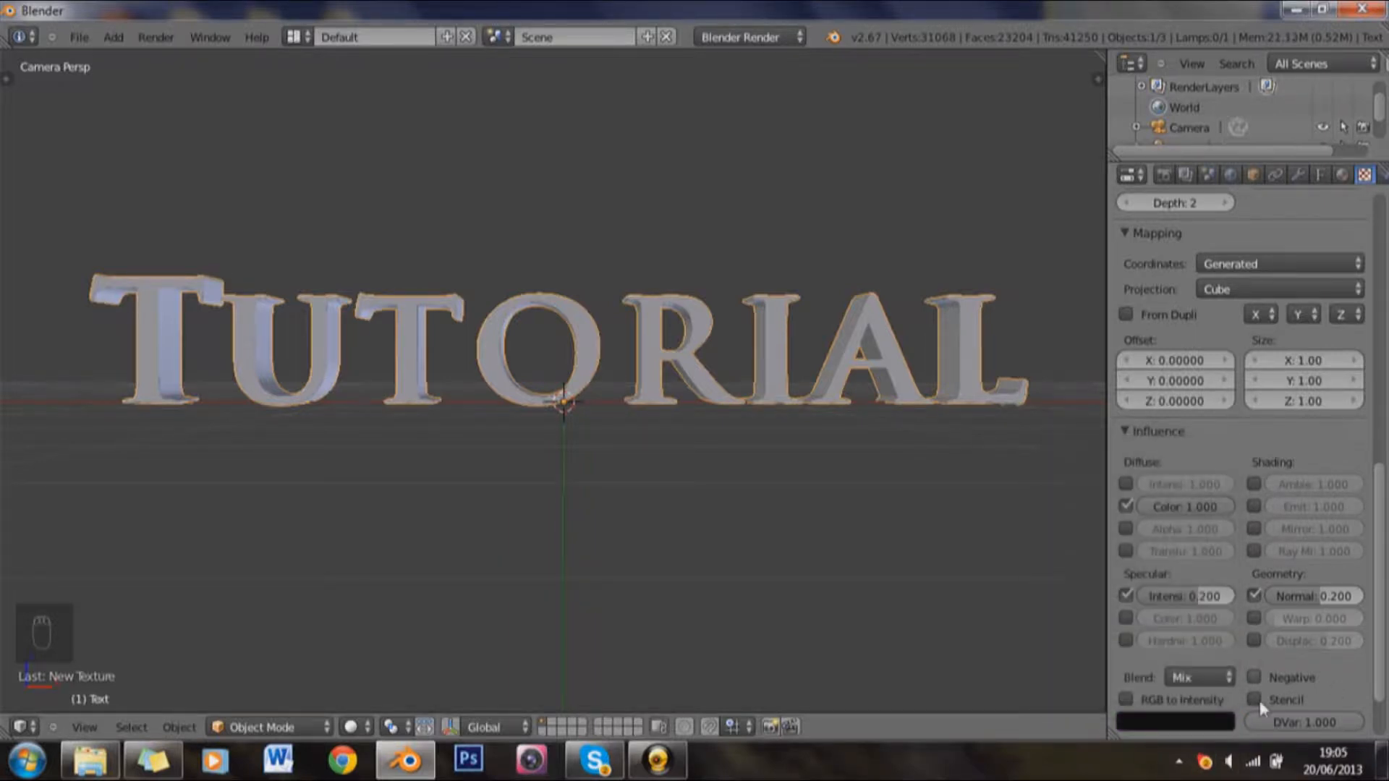
left_click(1225, 724)
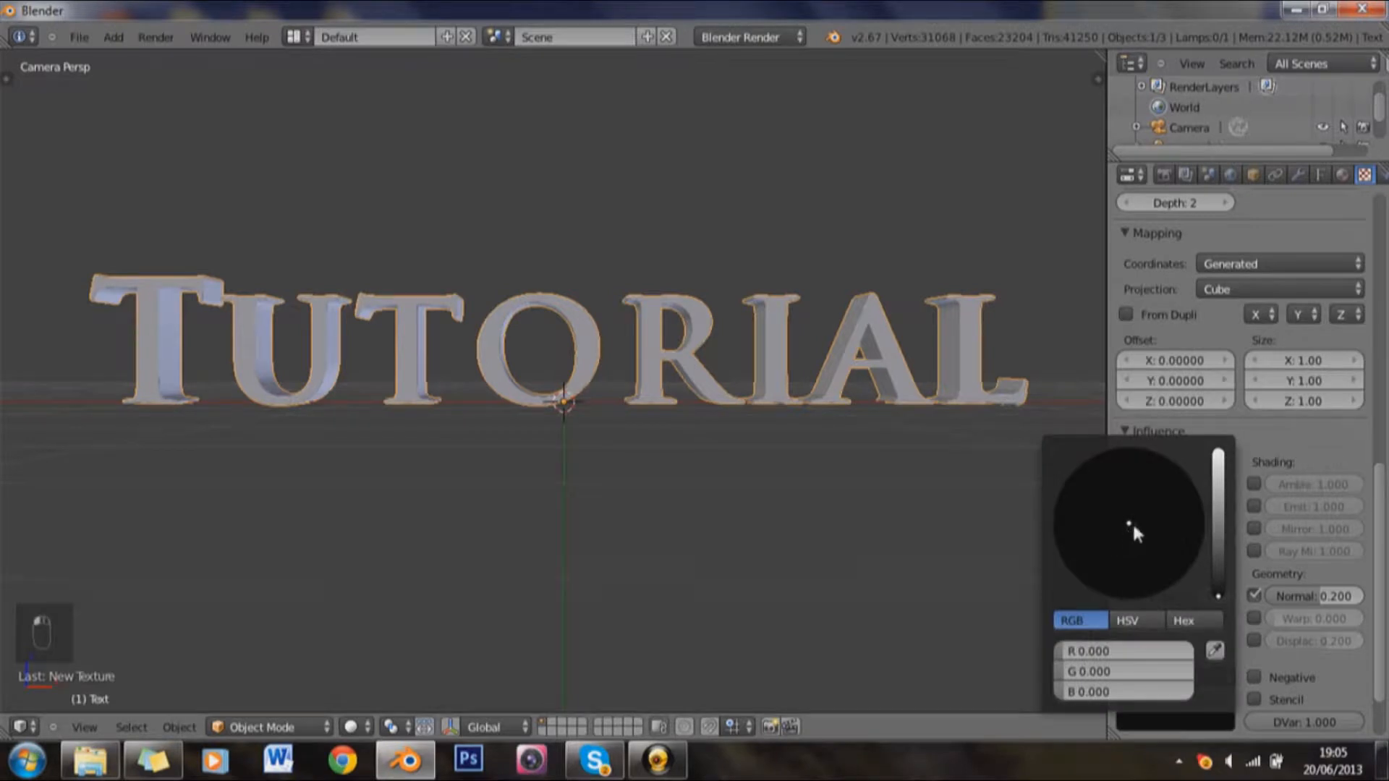
left_click(1217, 546)
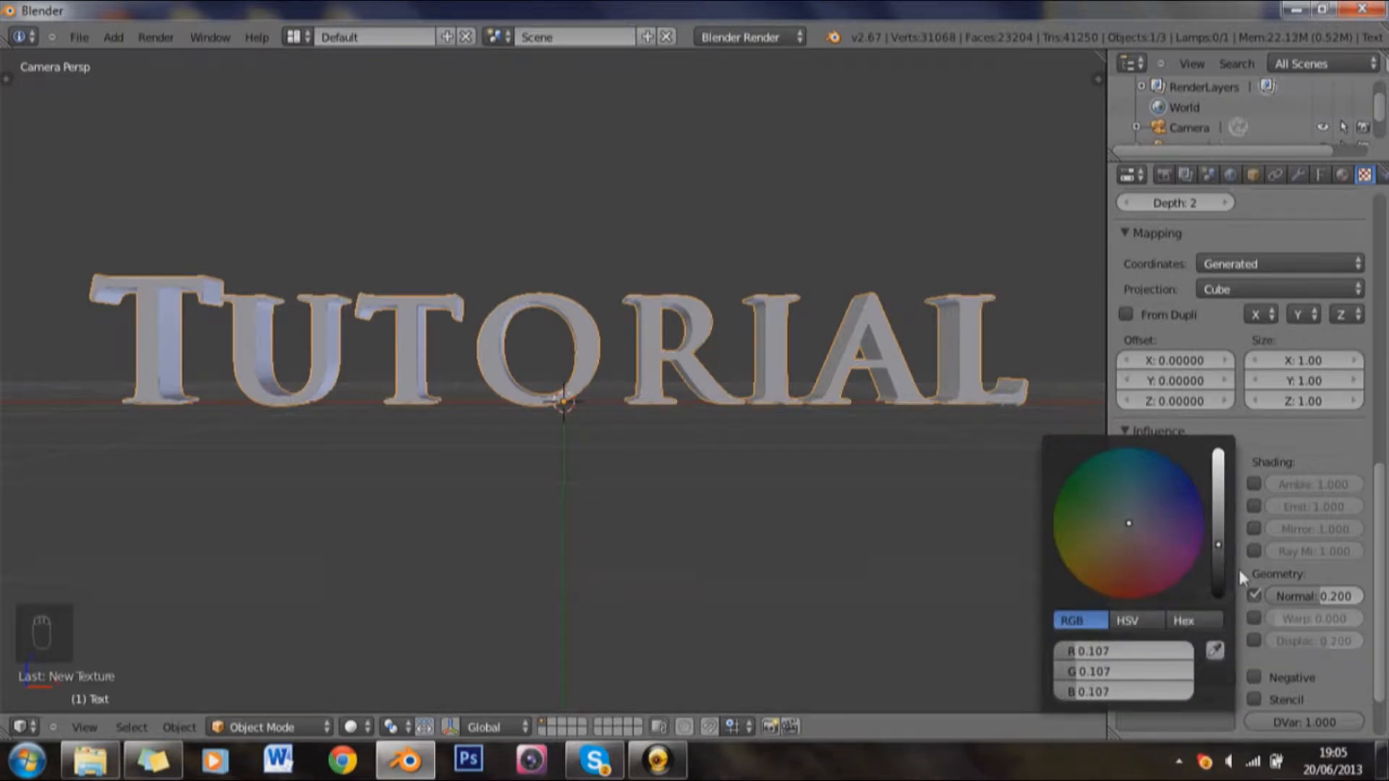
left_click(1221, 537)
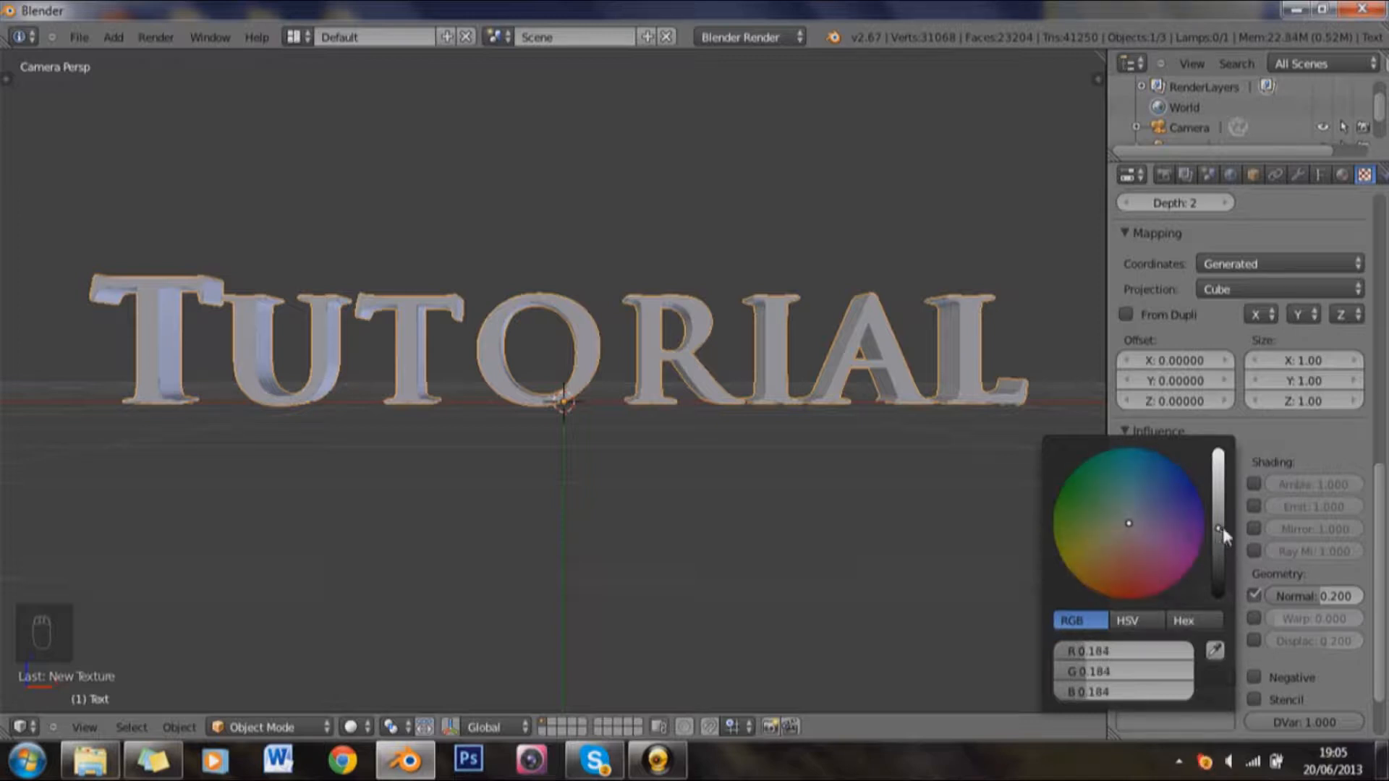
scroll(1337, 382, "up", 2)
scroll(1337, 381, "up", 5)
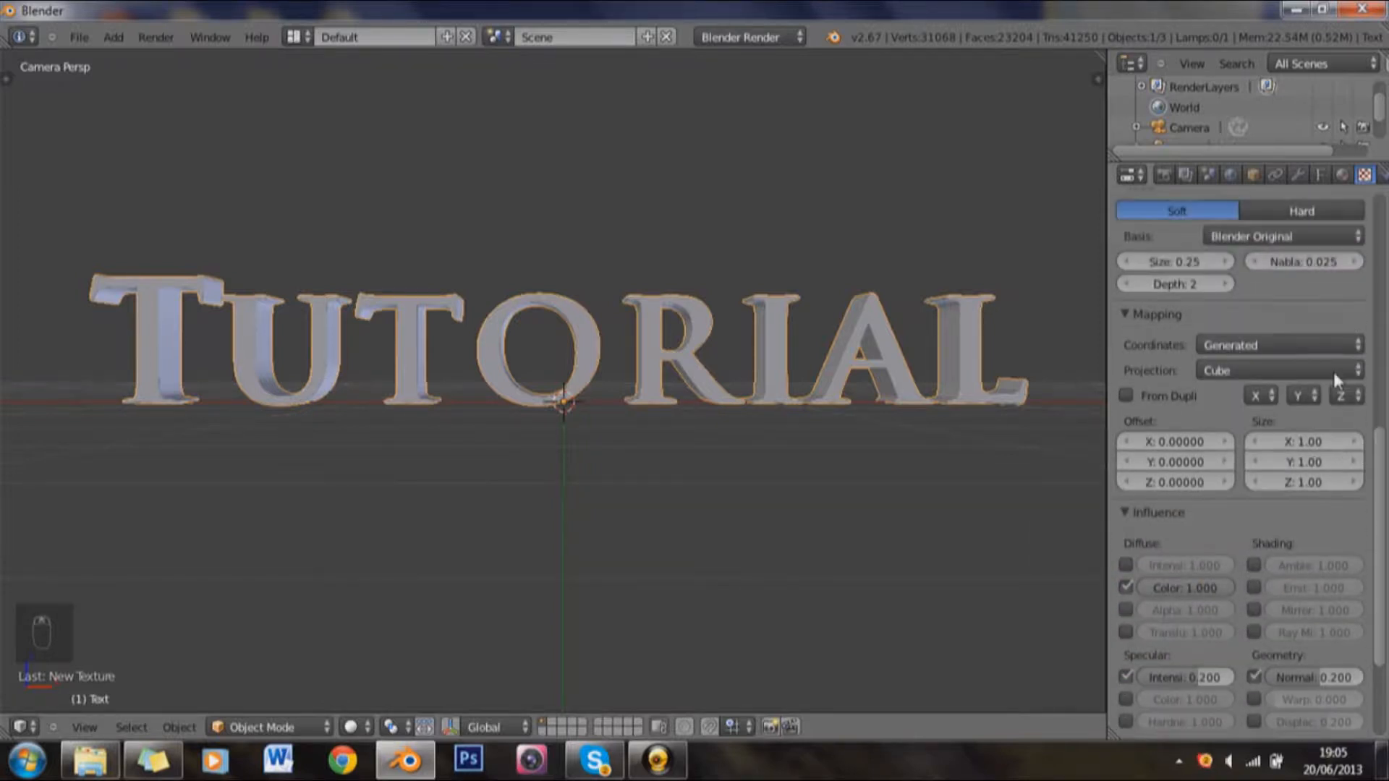
scroll(1303, 400, "up", 2)
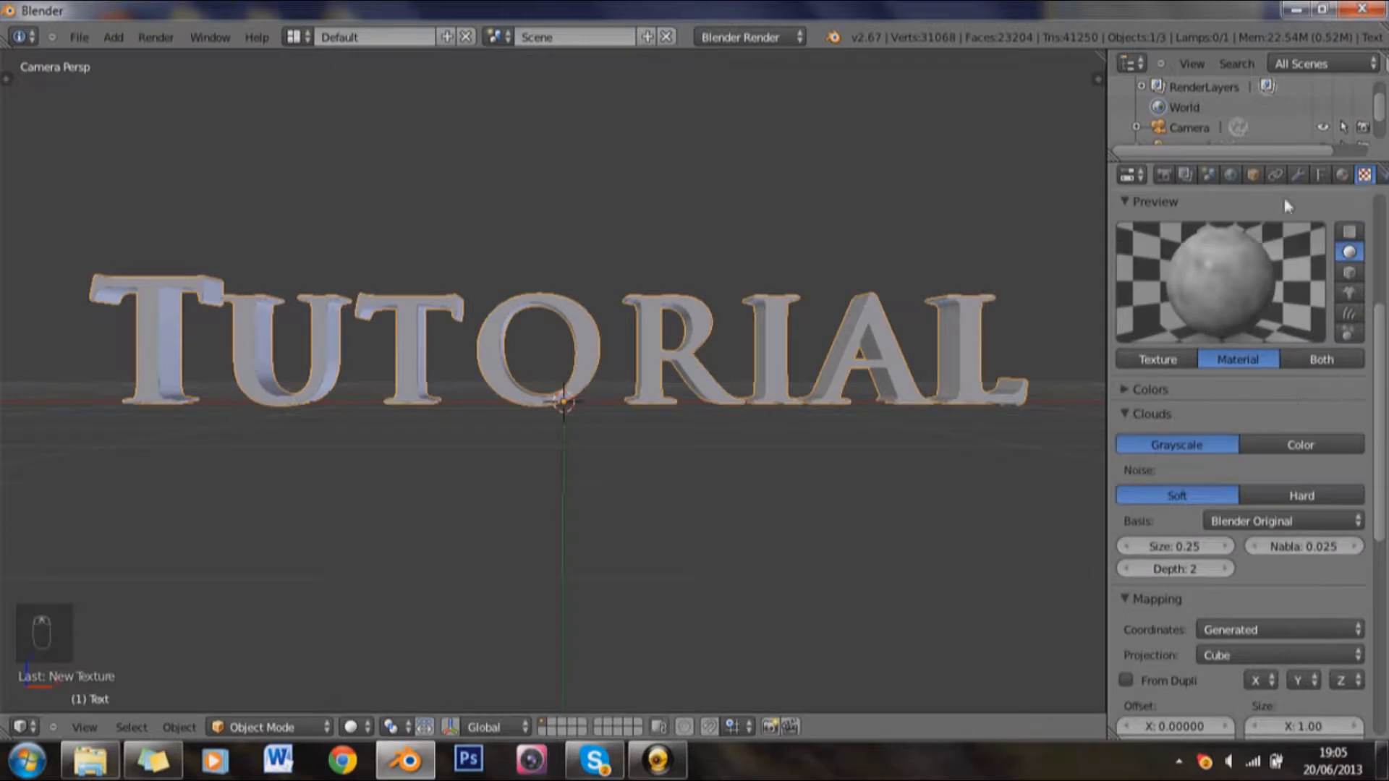
Step: Brighten the diffuse colour of the text's material to full white
left_click(1342, 175)
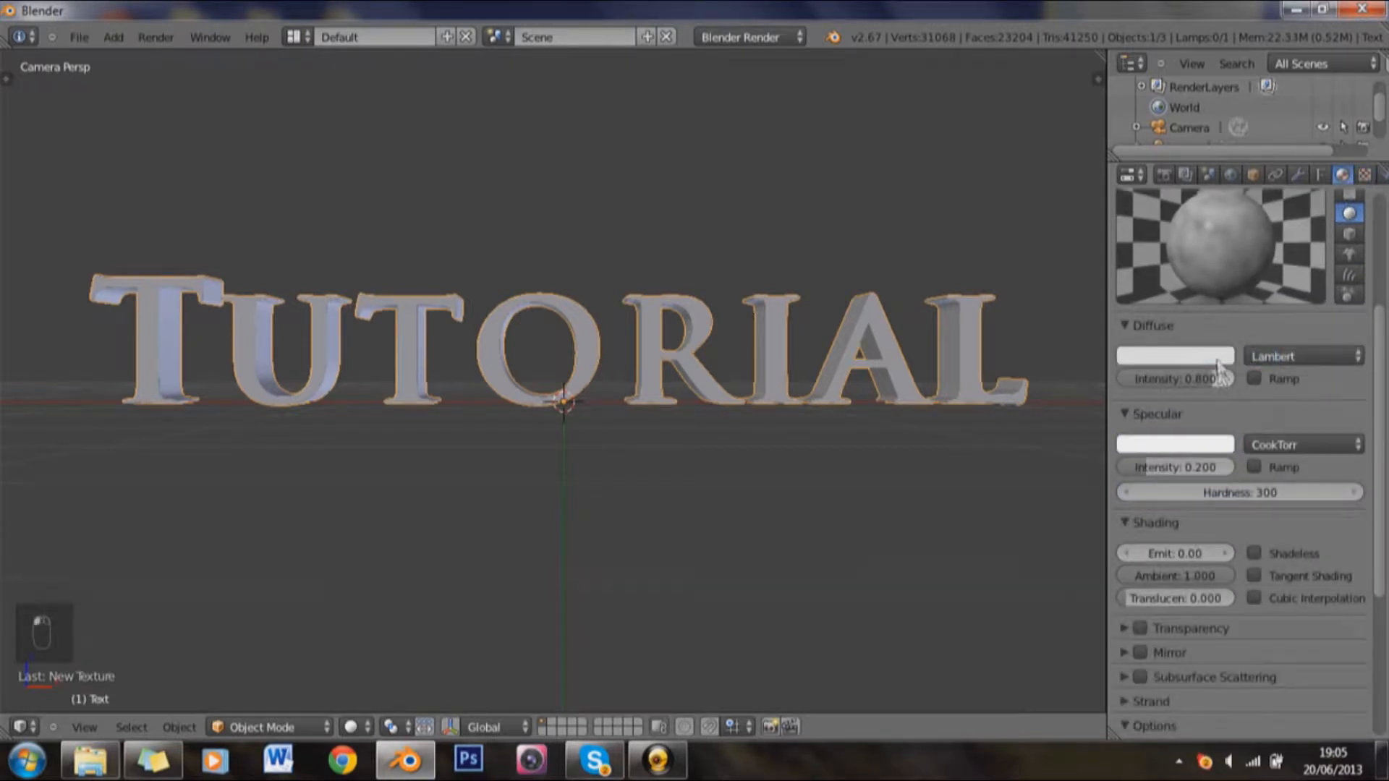
left_click(1221, 358)
left_click(1217, 126)
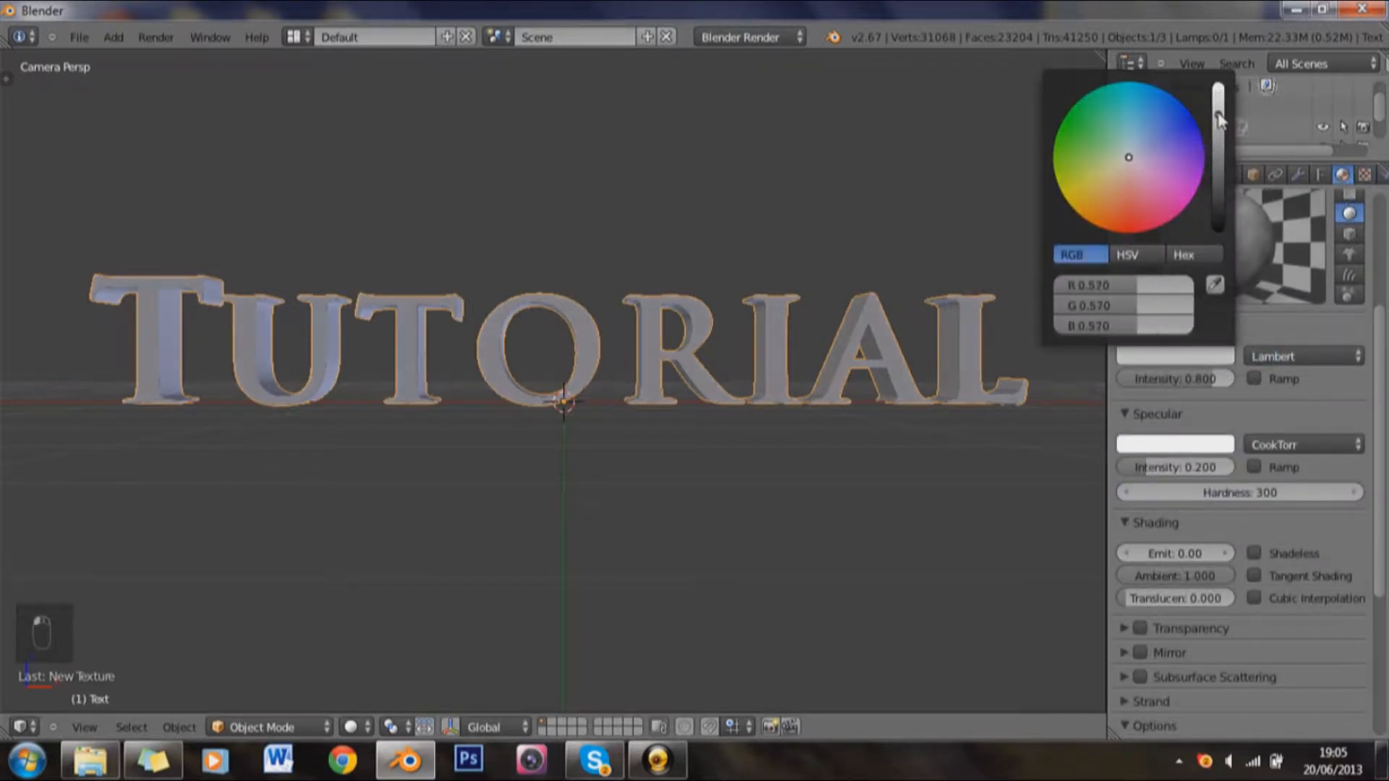
left_click_drag(1221, 108, 1223, 15)
Step: Lighten the texture's influence colour to a grey with R, G and B at about 0.334
left_click(1364, 175)
scroll(1195, 520, "down", 6)
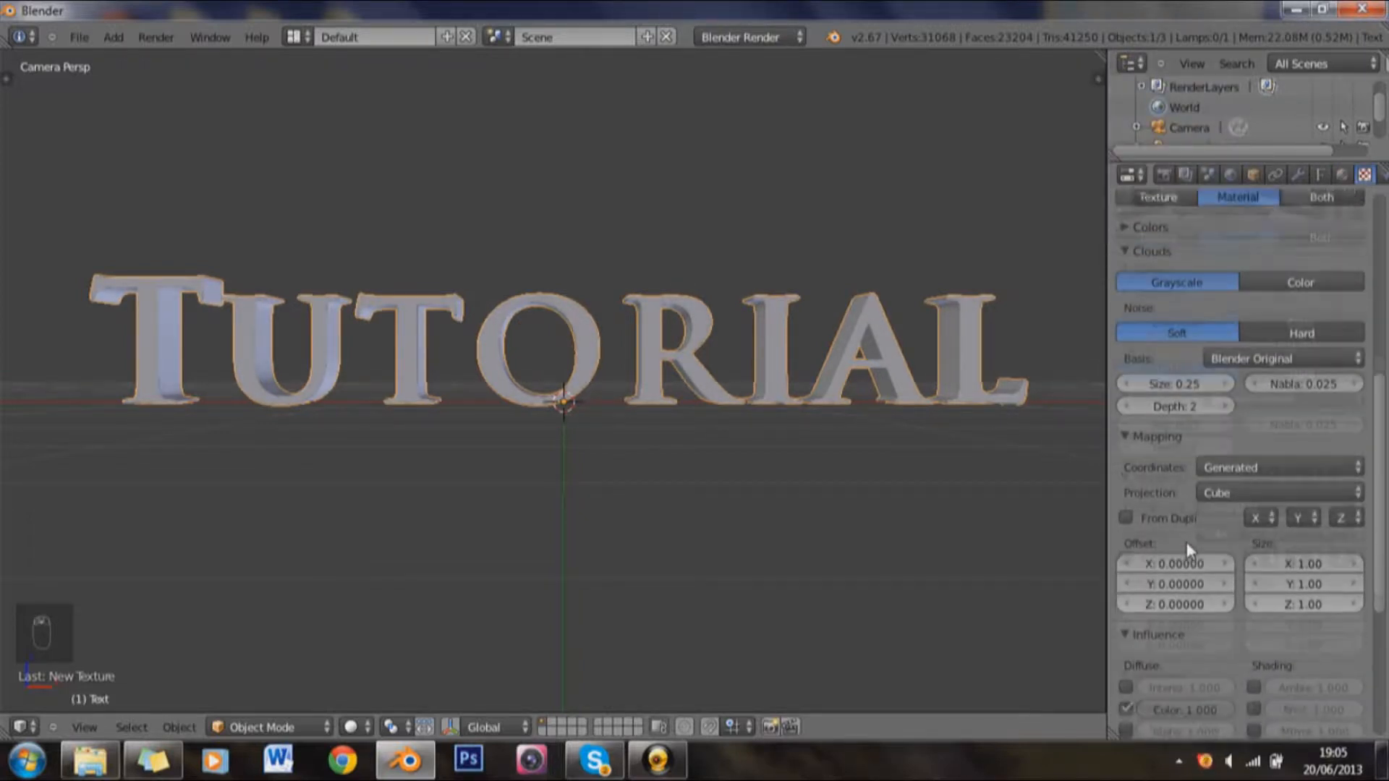
scroll(1184, 682, "down", 4)
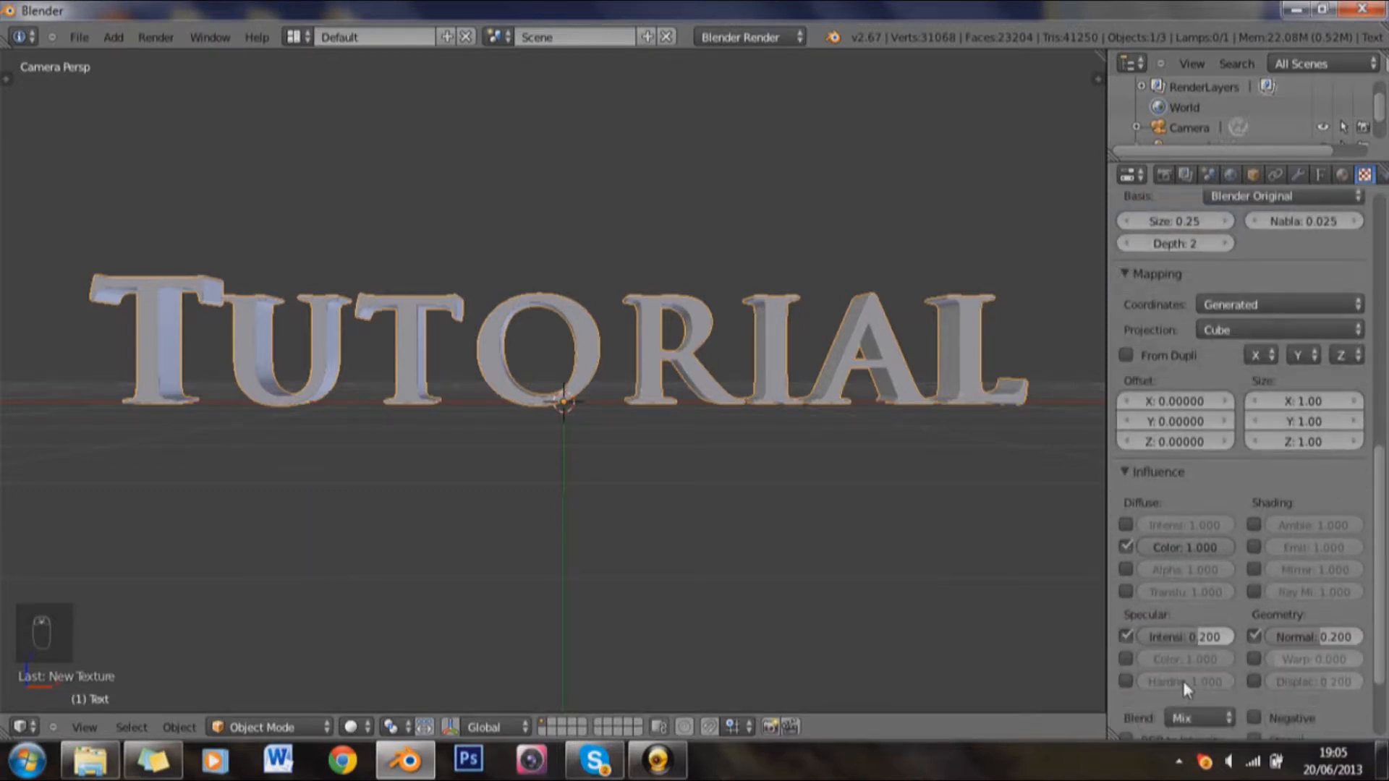
left_click(1196, 718)
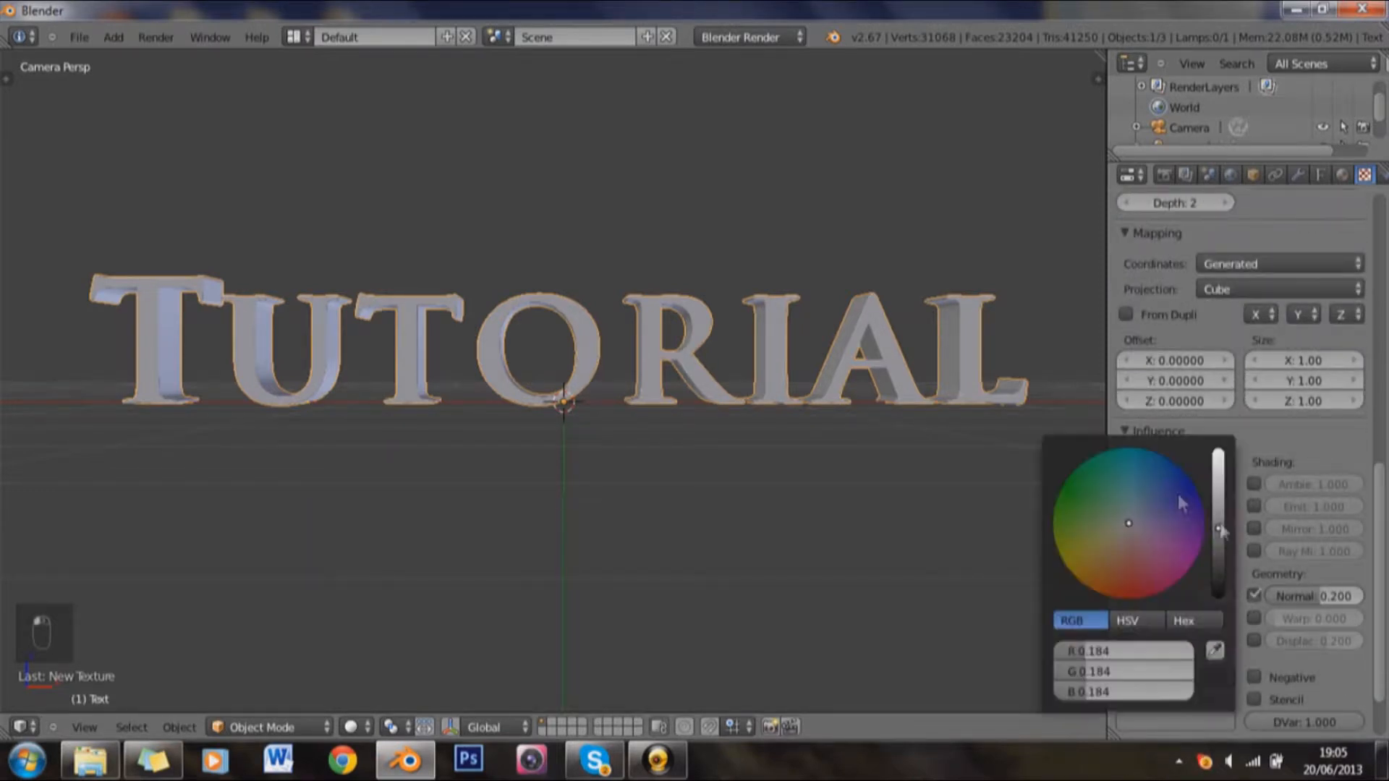
left_click(1219, 521)
left_click_drag(1218, 521, 1223, 498)
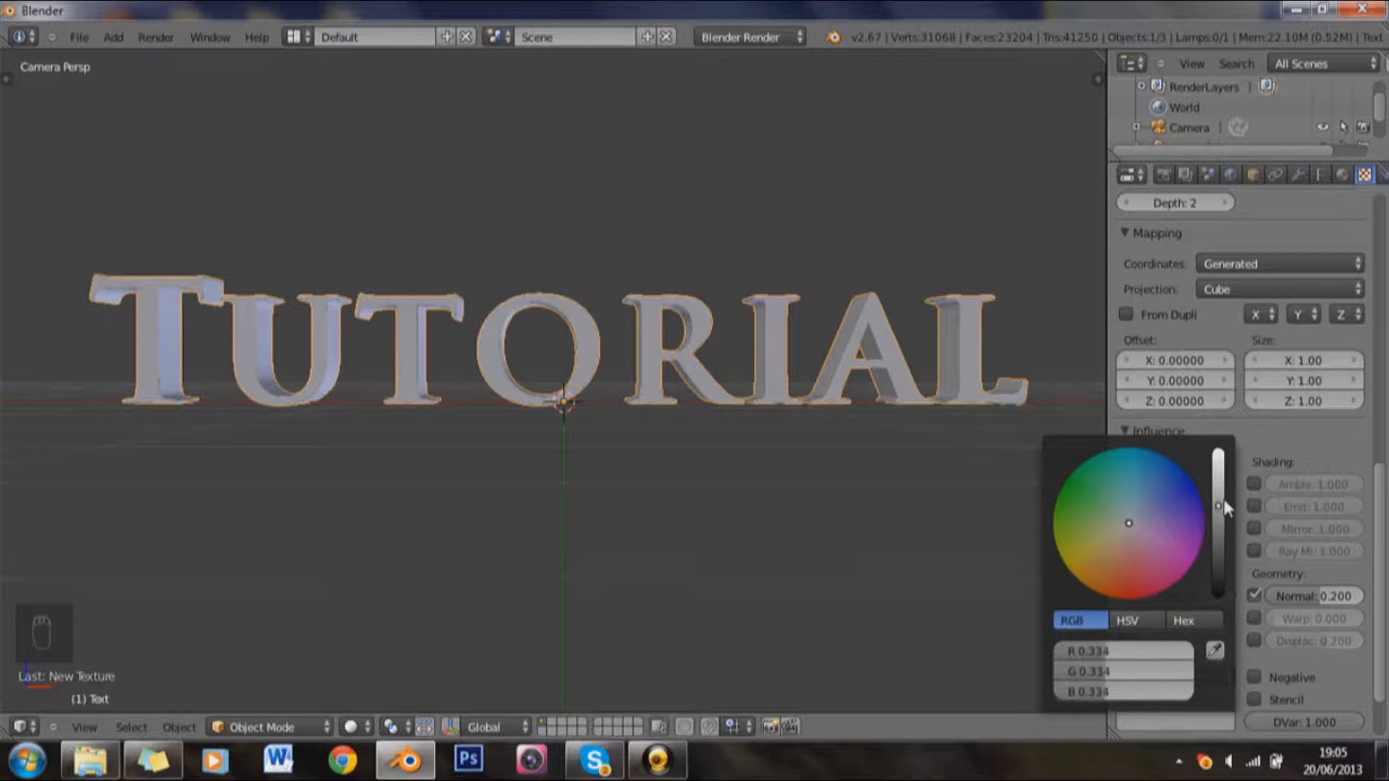
scroll(1368, 470, "up", 9)
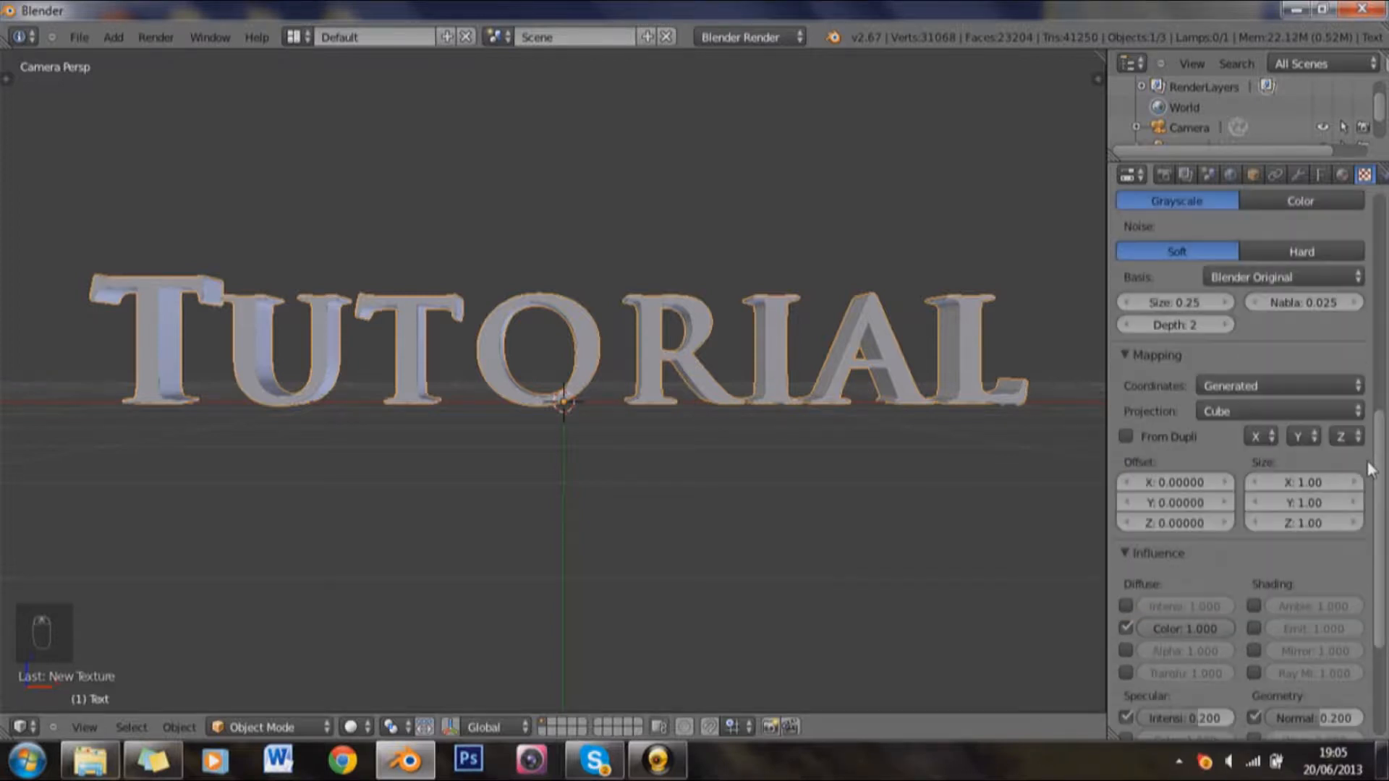
scroll(1368, 471, "up", 4)
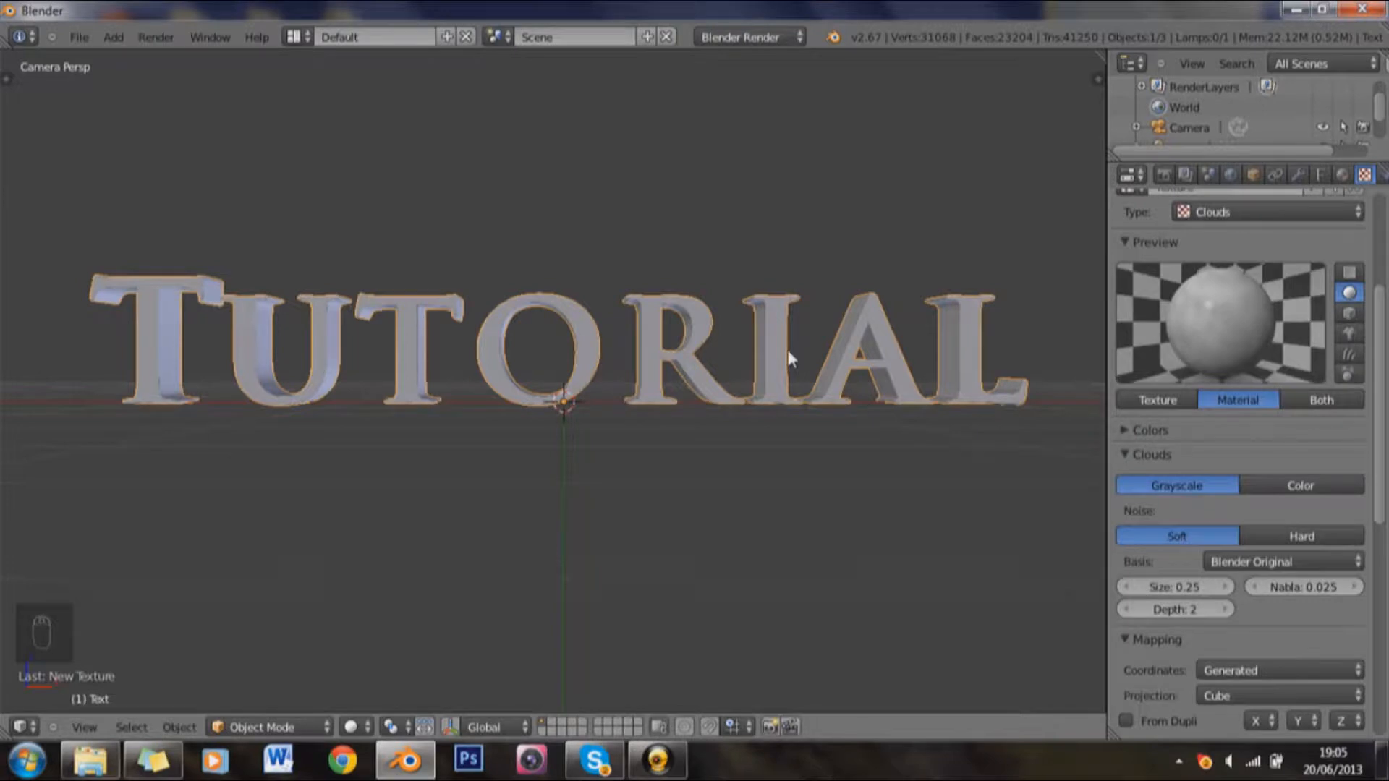
Step: Duplicate the text in place and set the copy's geometry offset to 0.002
key("shift+d")
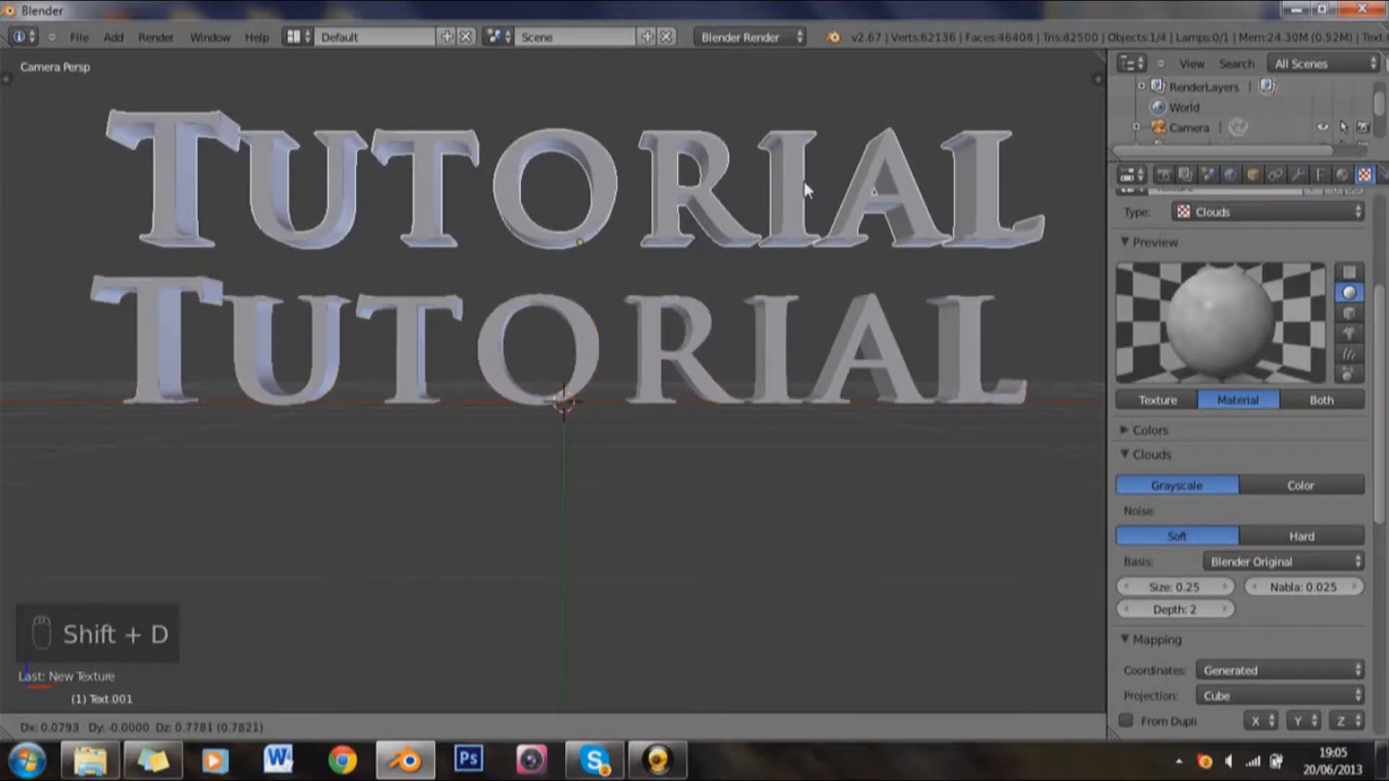
right_click(805, 181)
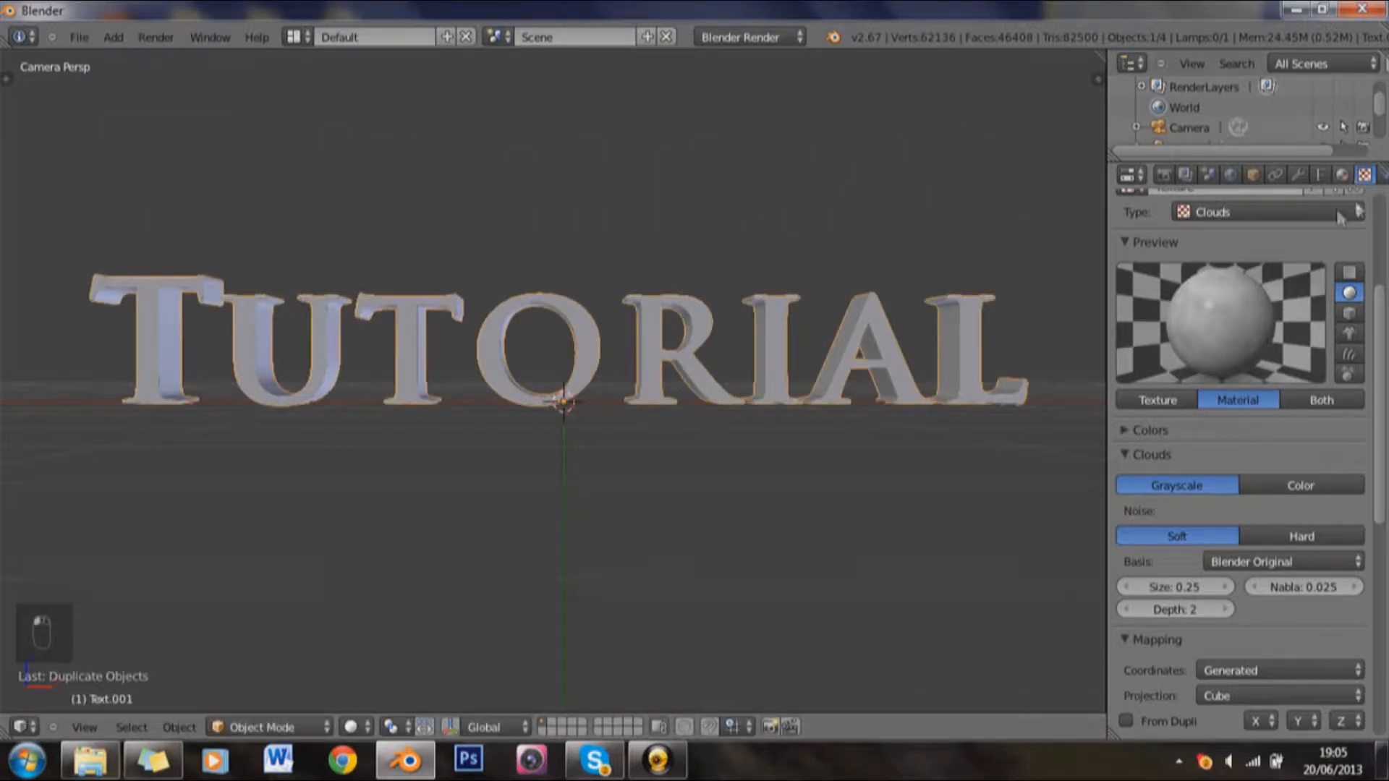
left_click(1321, 174)
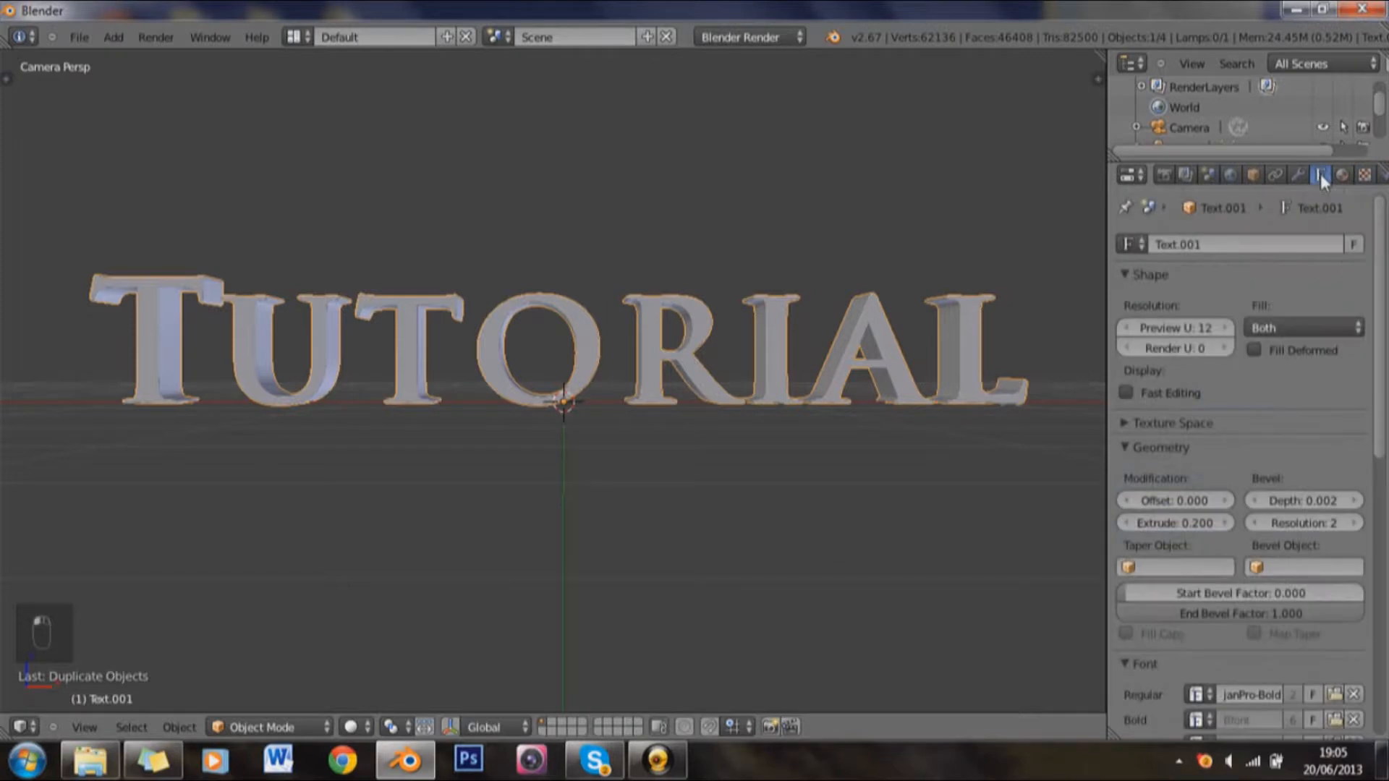
scroll(1275, 493, "down", 2)
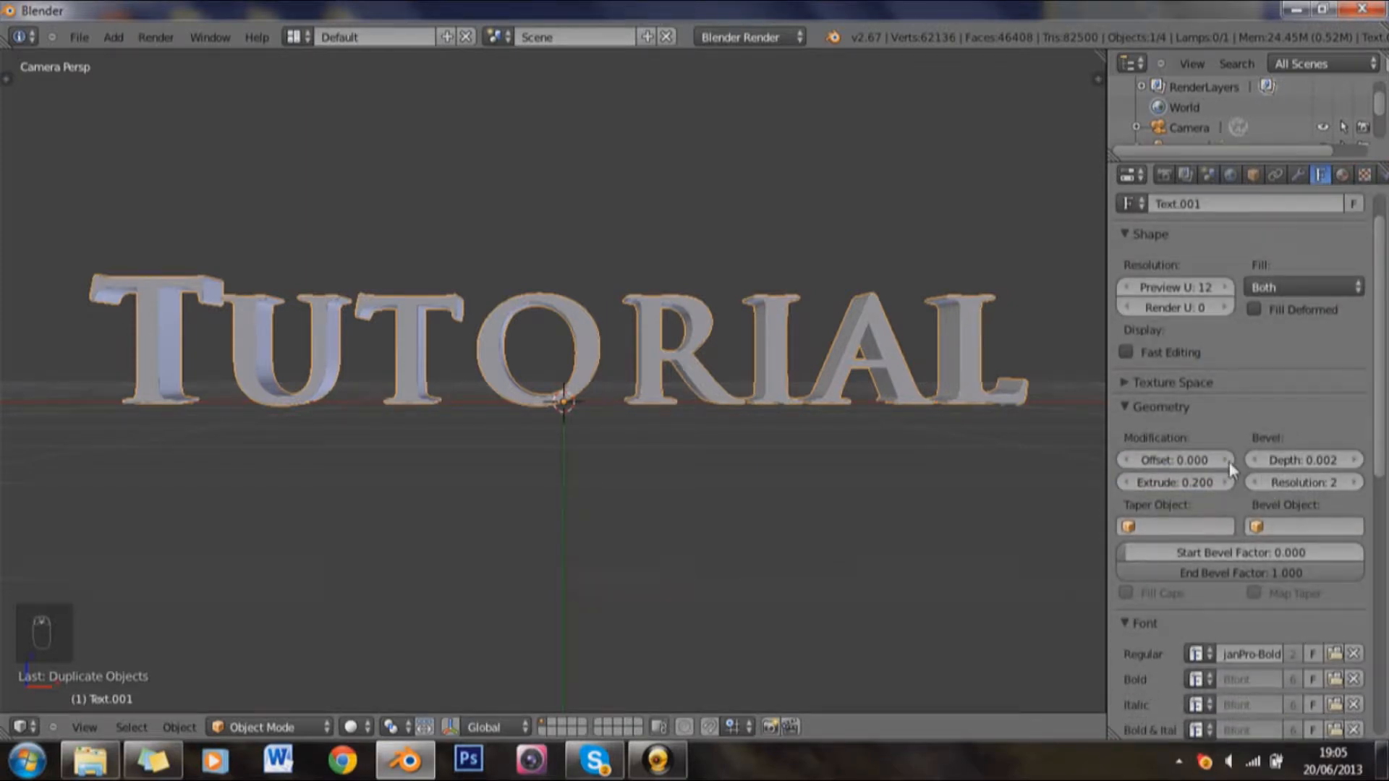
left_click(1231, 462)
left_click(1231, 462)
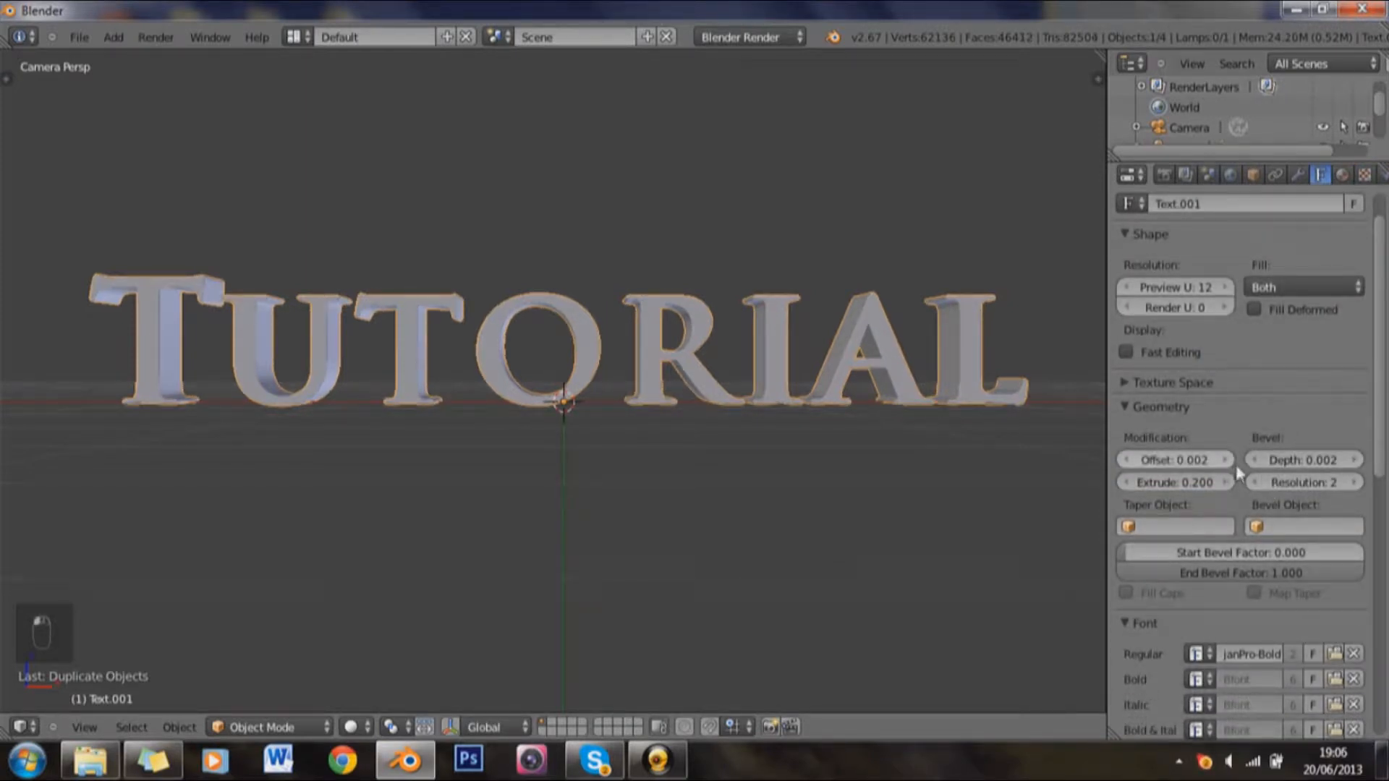
Step: Set the extrusion of the duplicated outline text to 0.19 so it sits slightly behind the original's front faces
left_click_drag(998, 296, 896, 370)
scroll(894, 364, "up", 8)
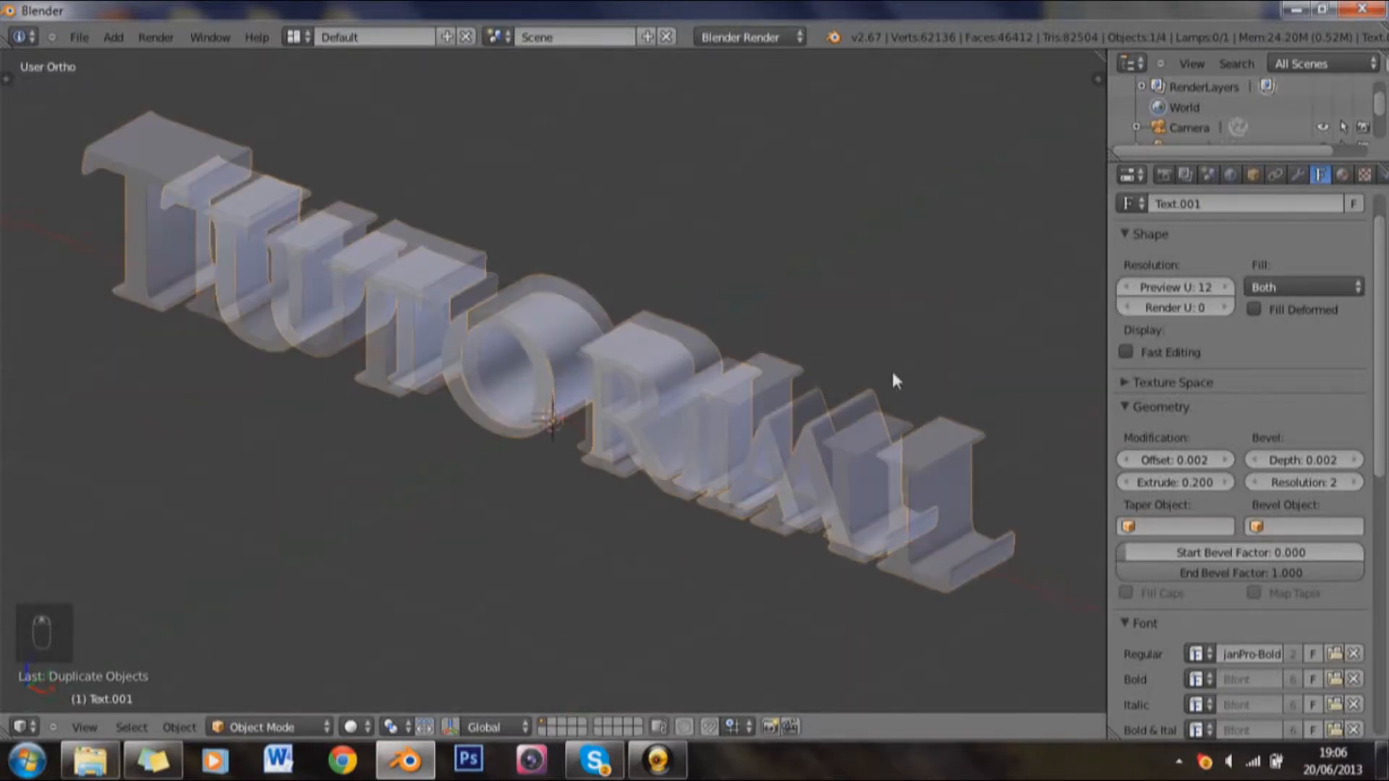
scroll(772, 343, "up", 2)
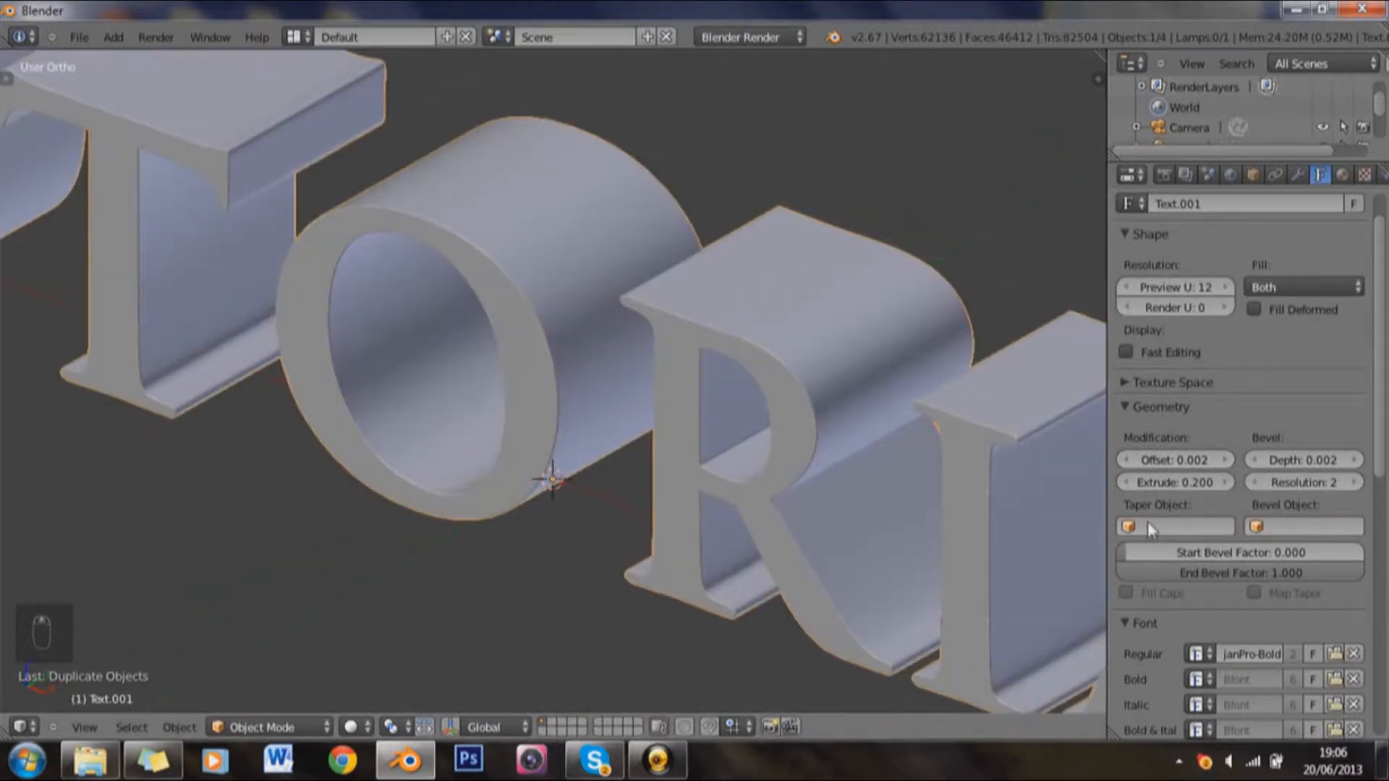
left_click(1128, 483)
left_click(1173, 485)
key("BackSpace")
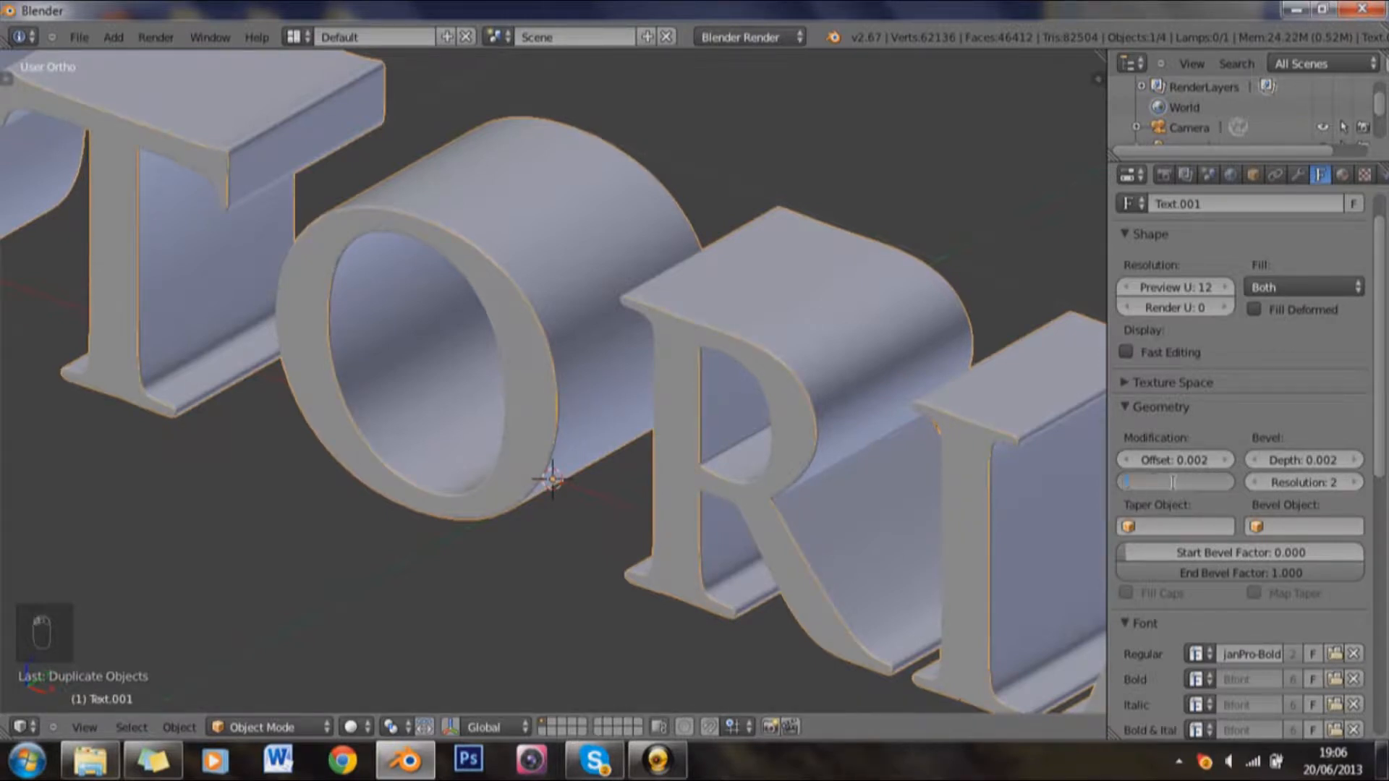
type("0.19")
key("Return")
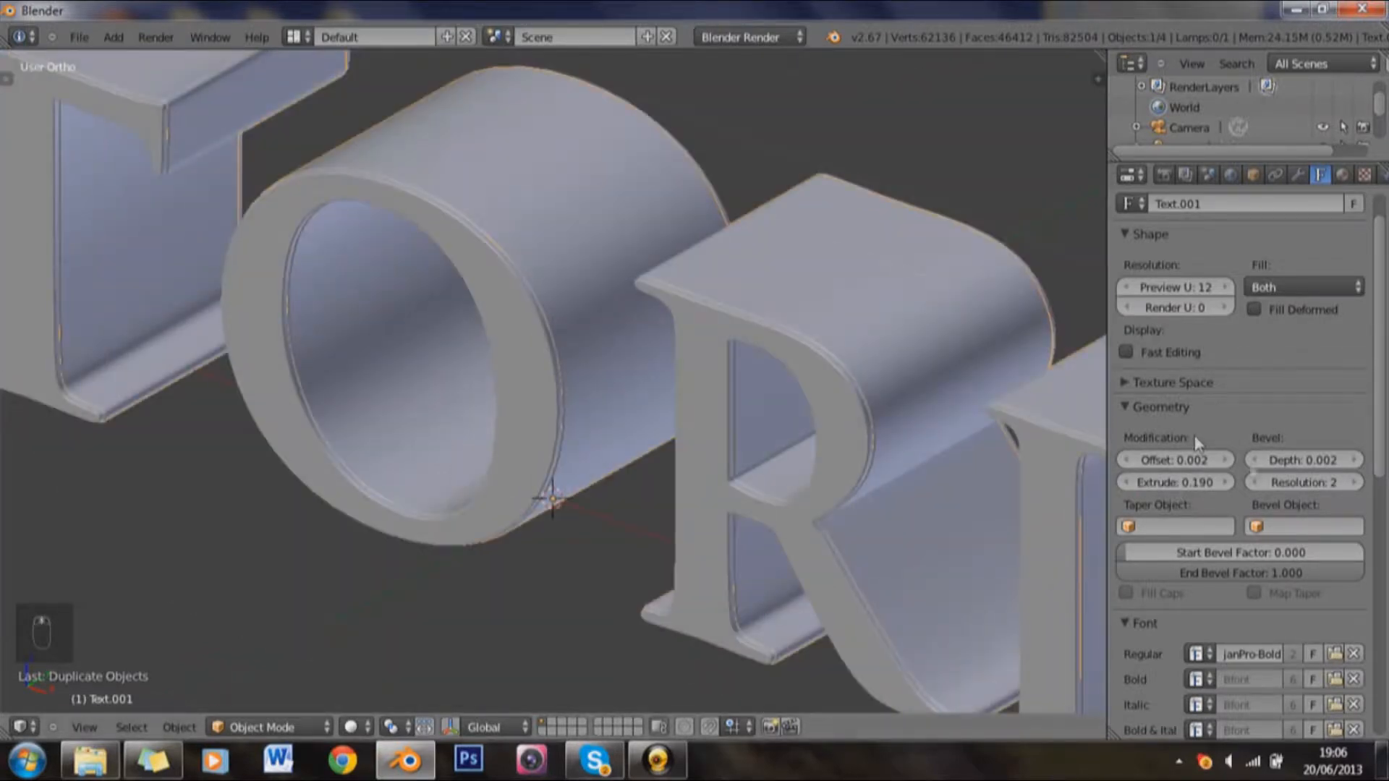
Step: Raise the outline copy's bevel depth to 0.004 and return to the camera view
left_click(1362, 467)
left_click(1355, 460)
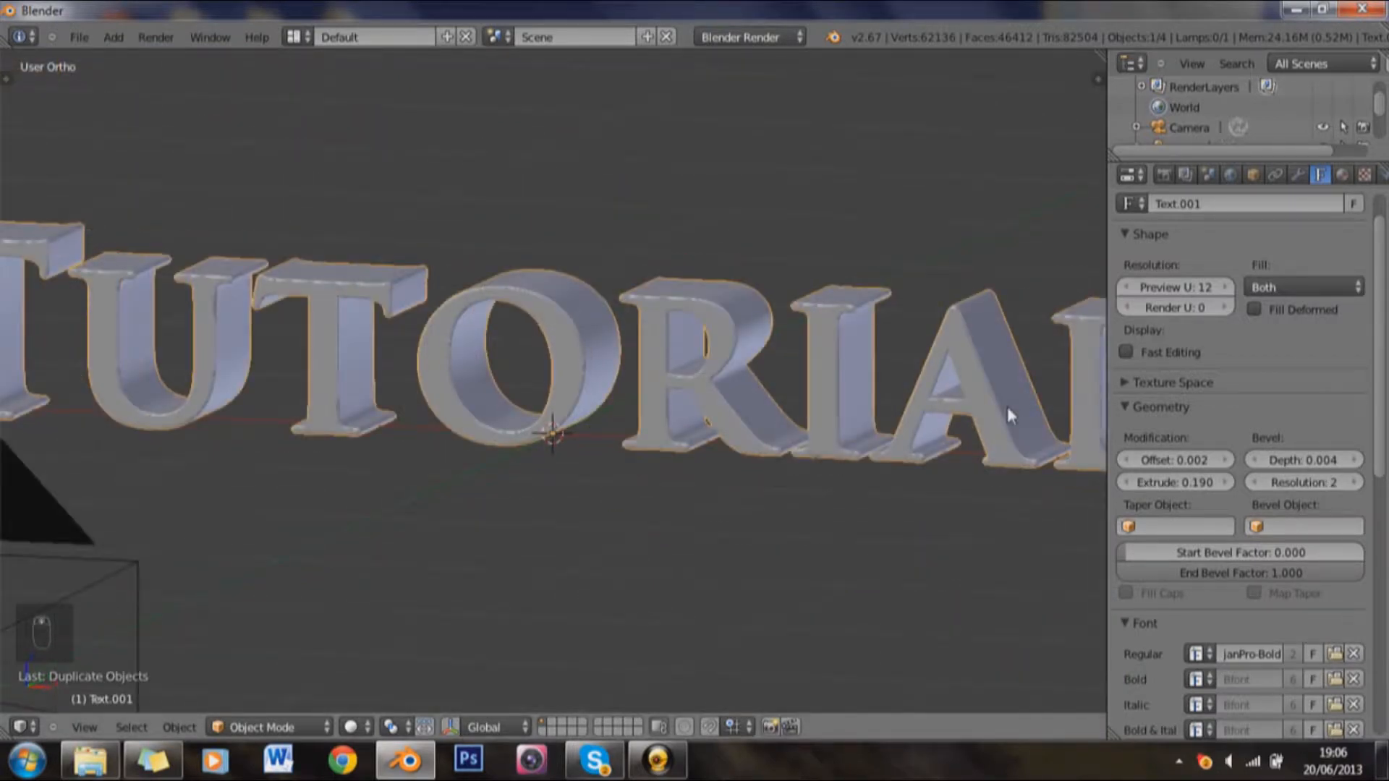
key("KP_0")
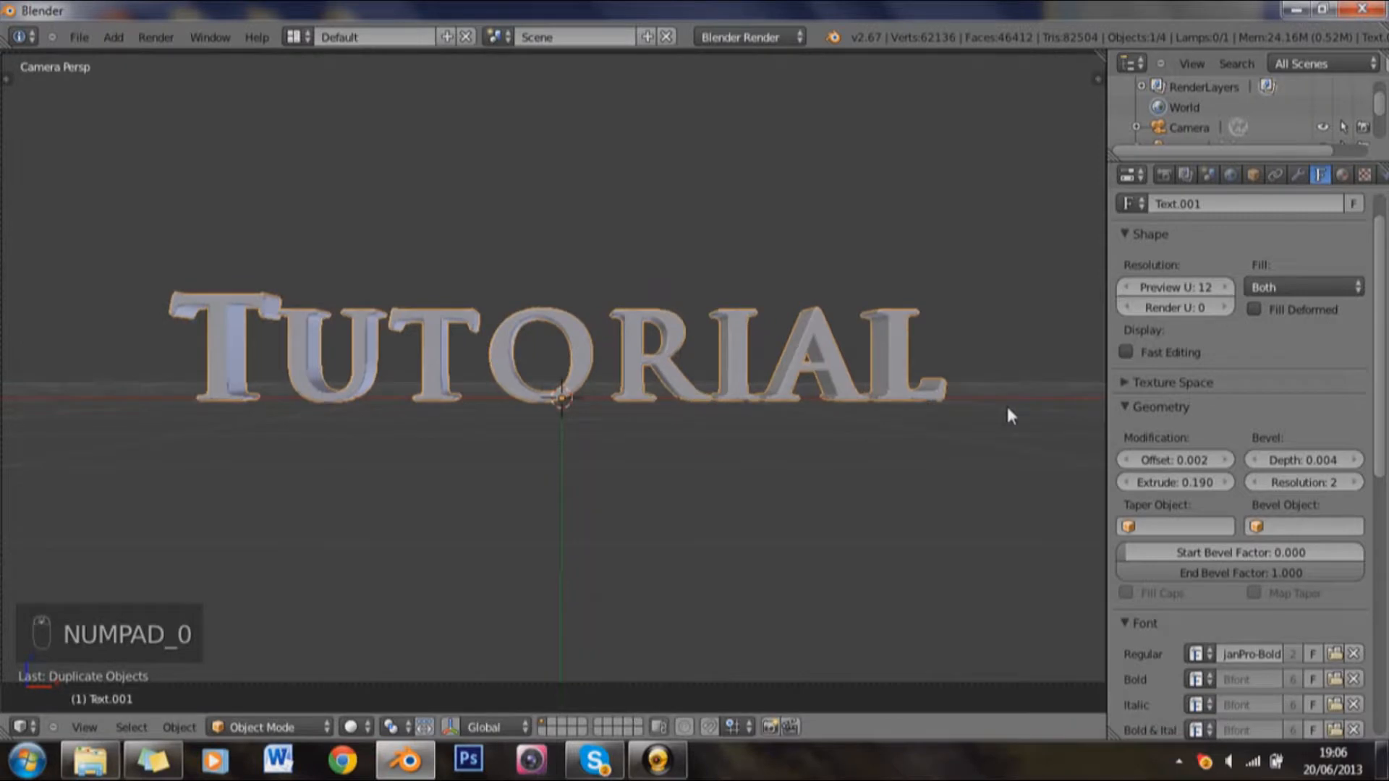
Step: Append the words "the pro" to the original Tutorial text, keeping everything on one line
right_click(1017, 203)
right_click(831, 369)
key("Tab")
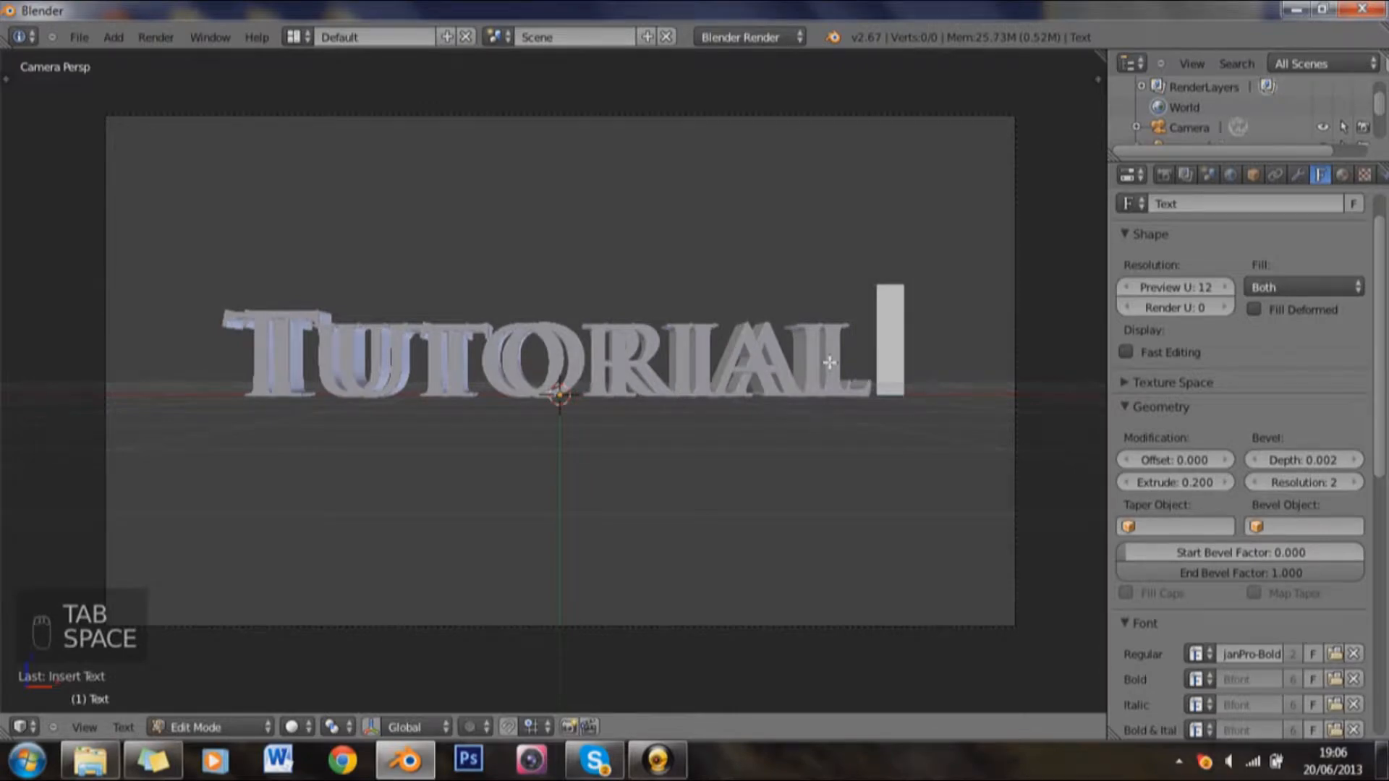
type("the ")
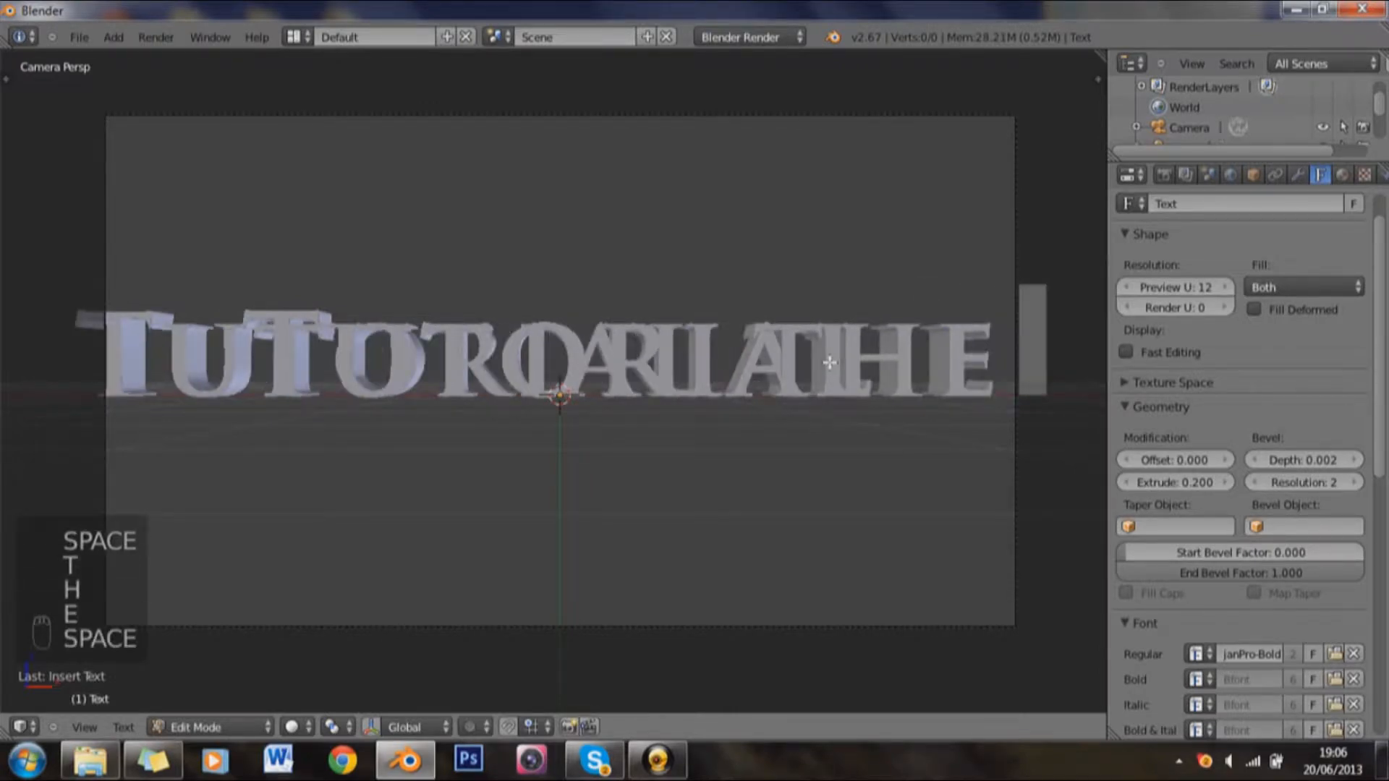
type("pro")
key("Return")
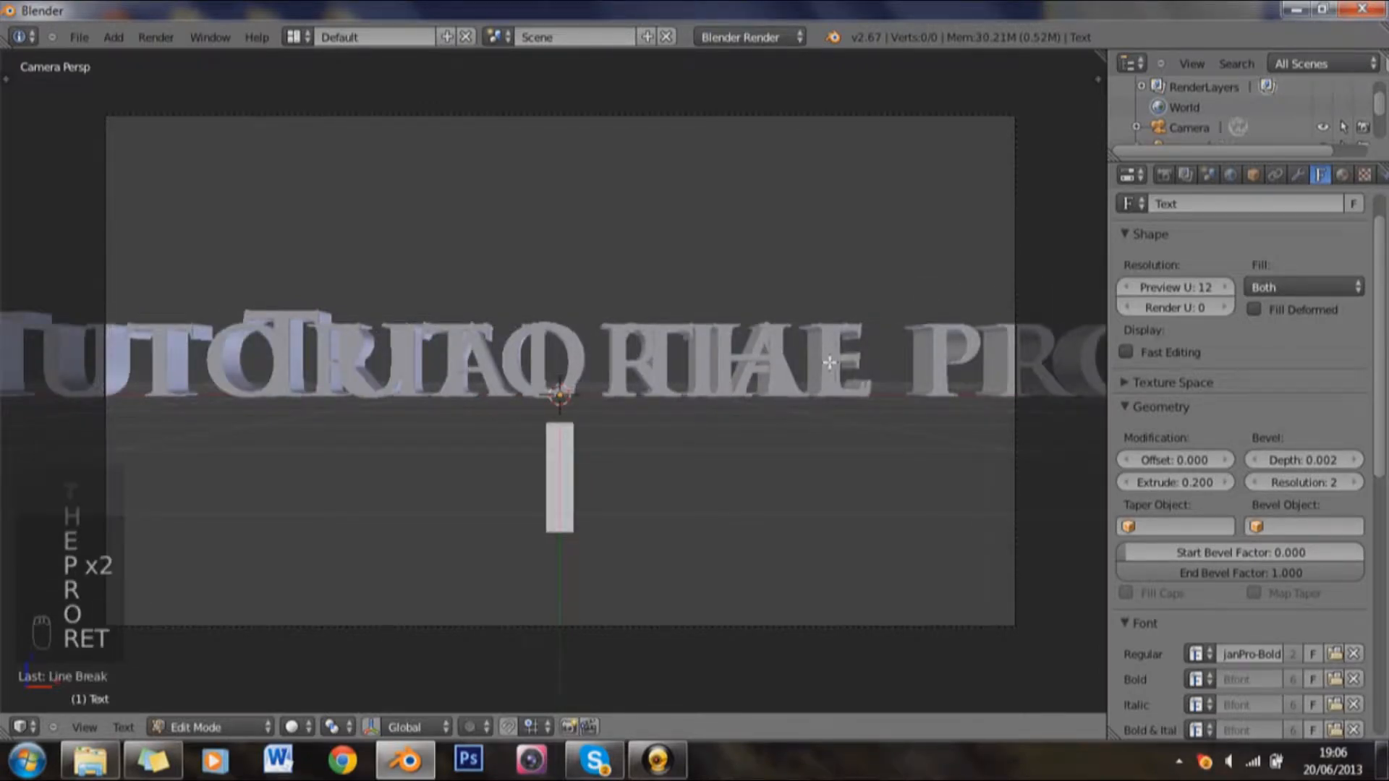
key("BackSpace")
key("Tab")
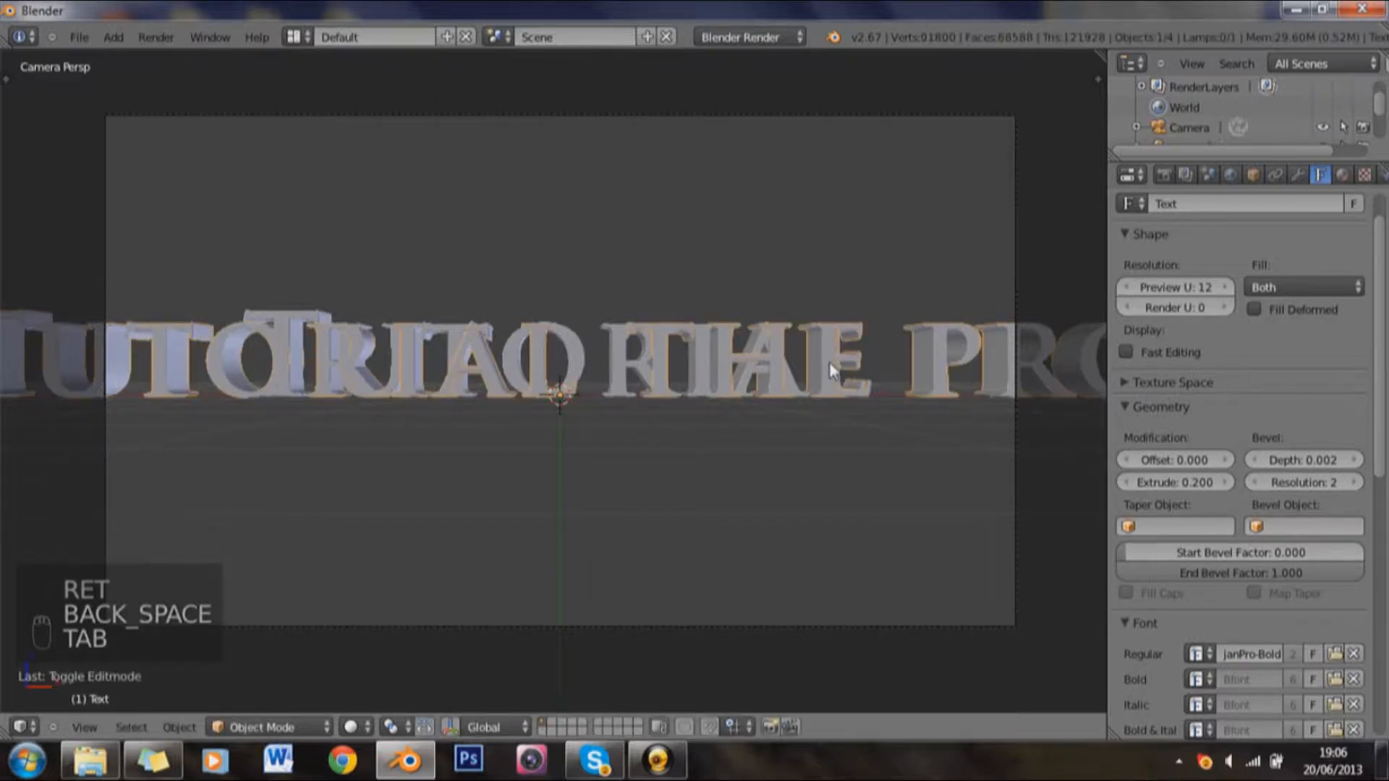
Step: Set the camera's focal length to 20 mm to fit the longer text inside the frame
scroll(831, 370, "down", 3)
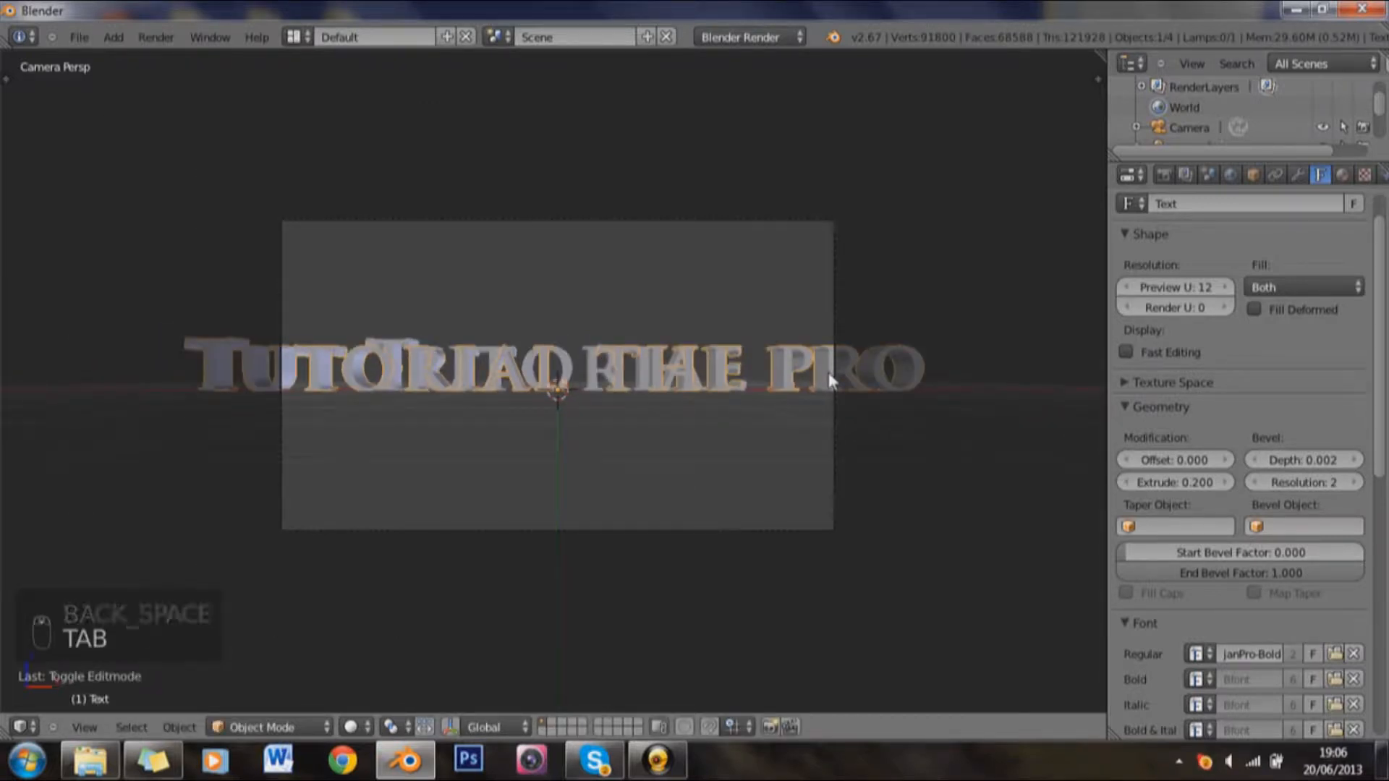
right_click(835, 320)
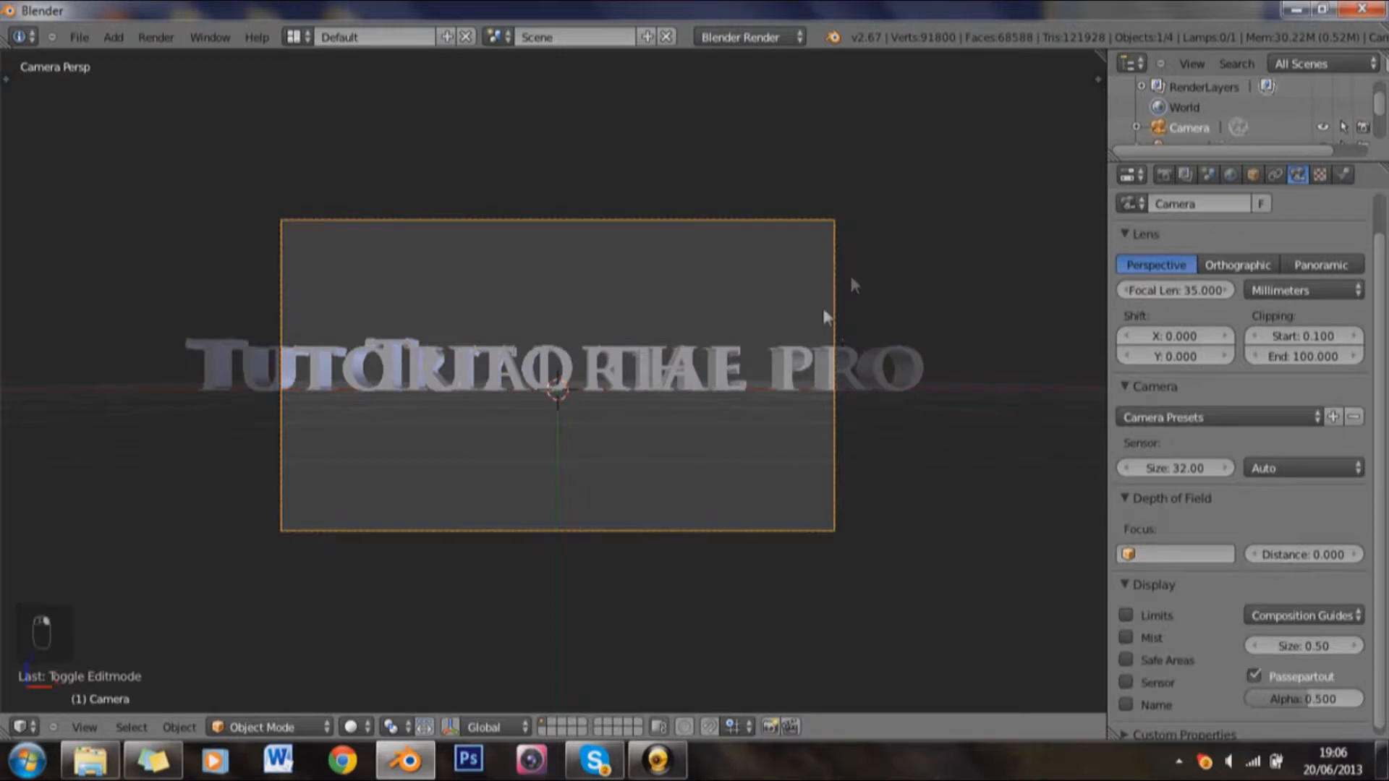
scroll(827, 318, "up", 2)
left_click(1155, 290)
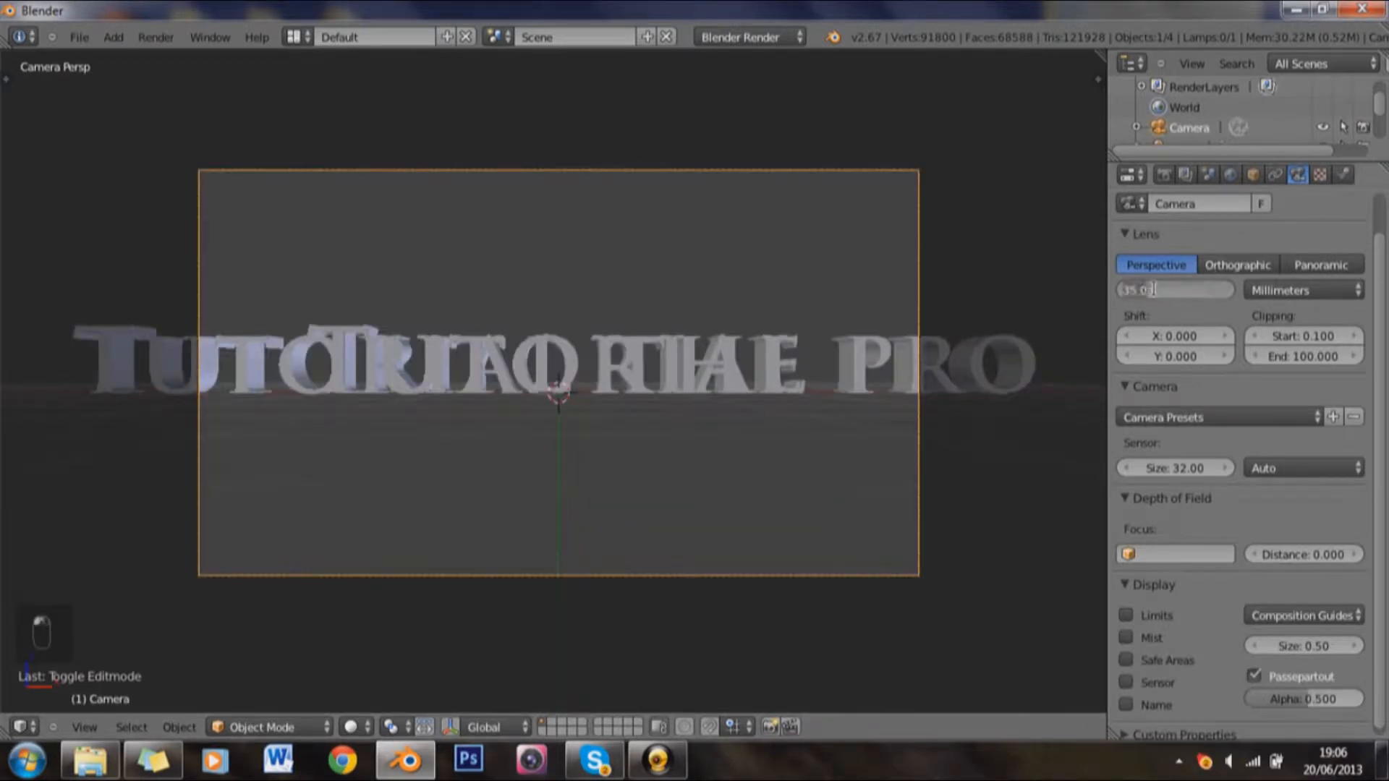
type("20")
key("Return")
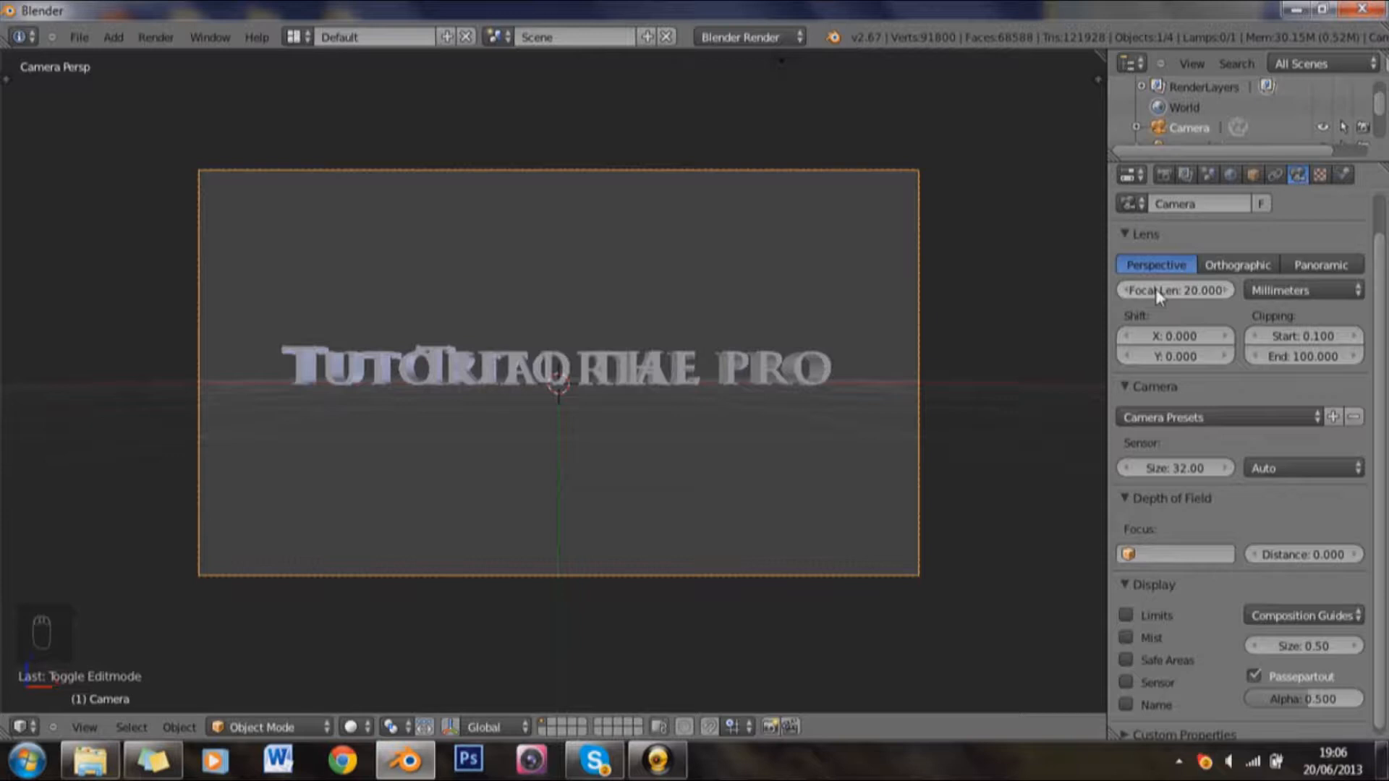
Step: Restore the camera's focal length to 35 mm
left_click(1157, 288)
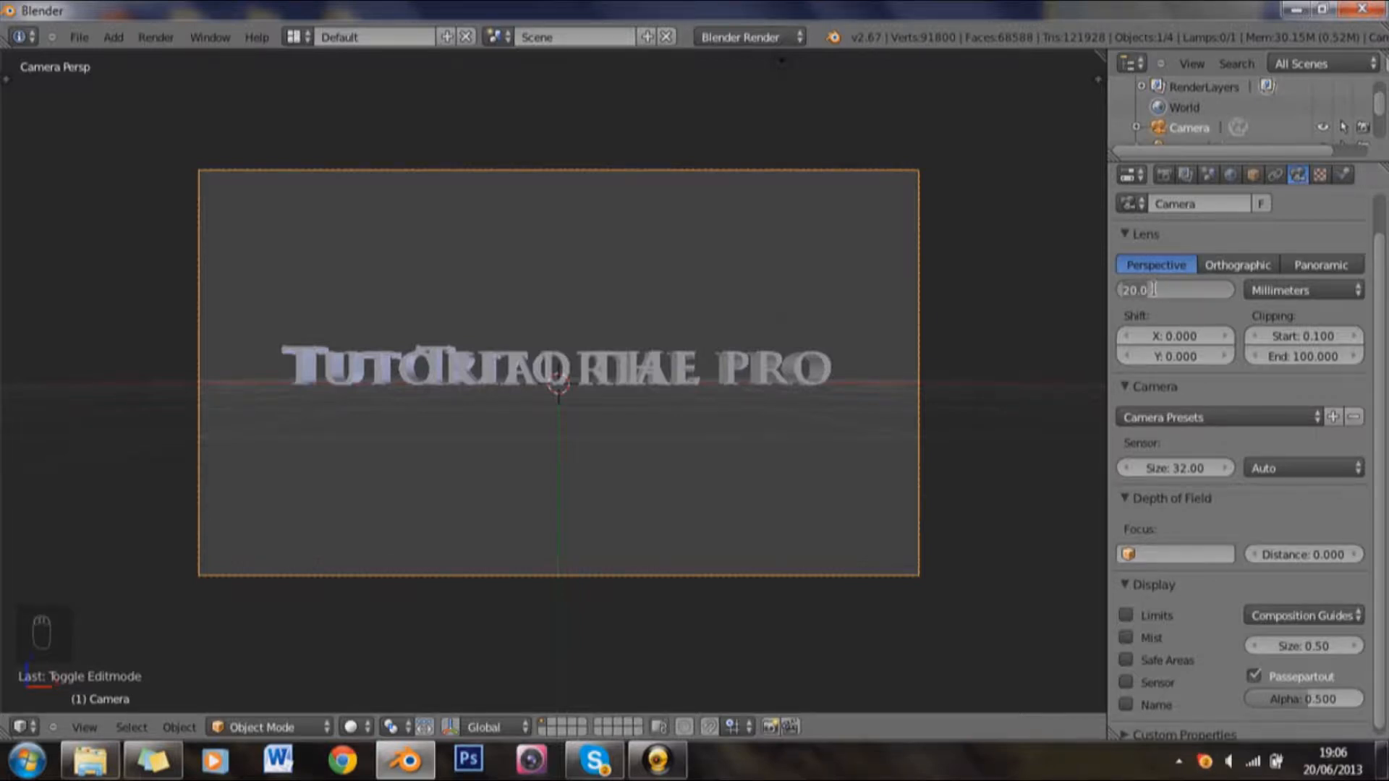
type("35")
key("Return")
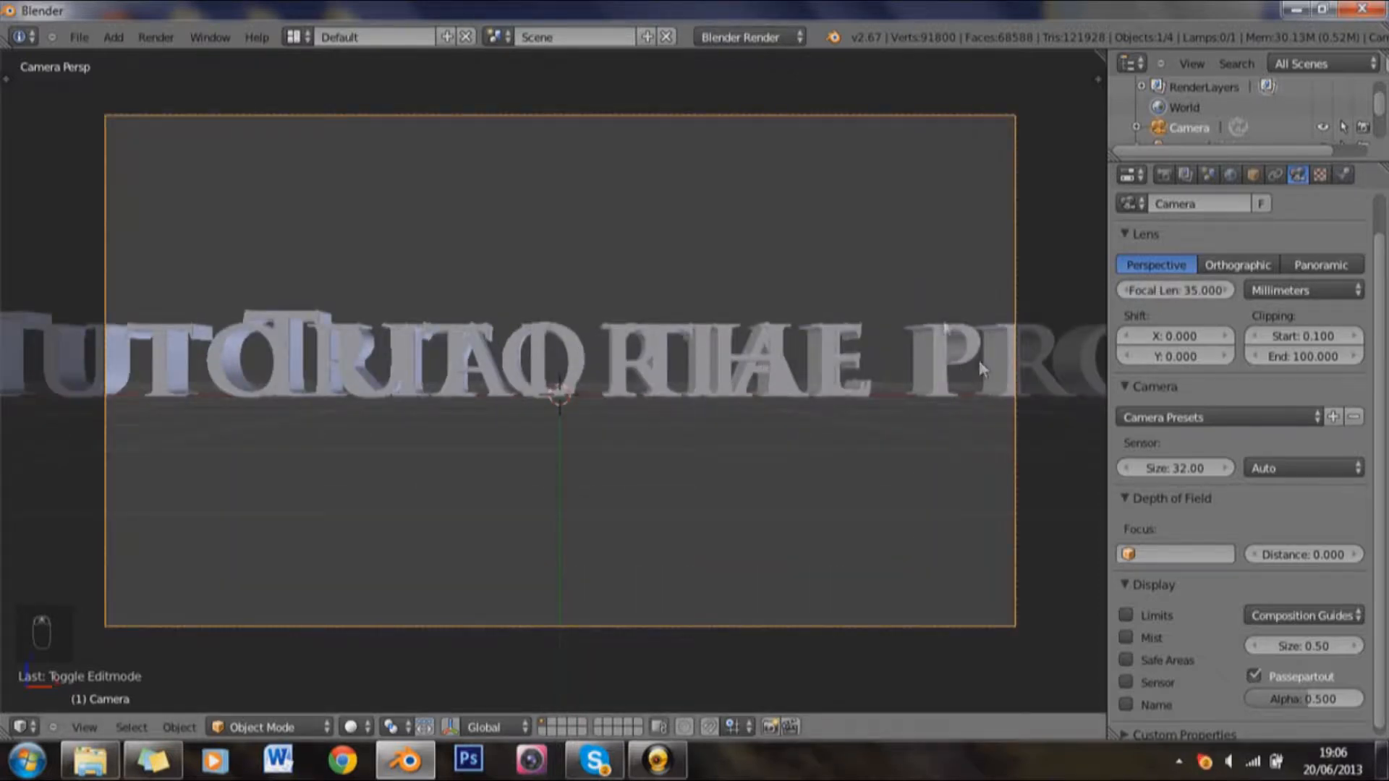
Step: Delete the added words and the trailing space from the original text so it reads only "Tutorial"
right_click(944, 328)
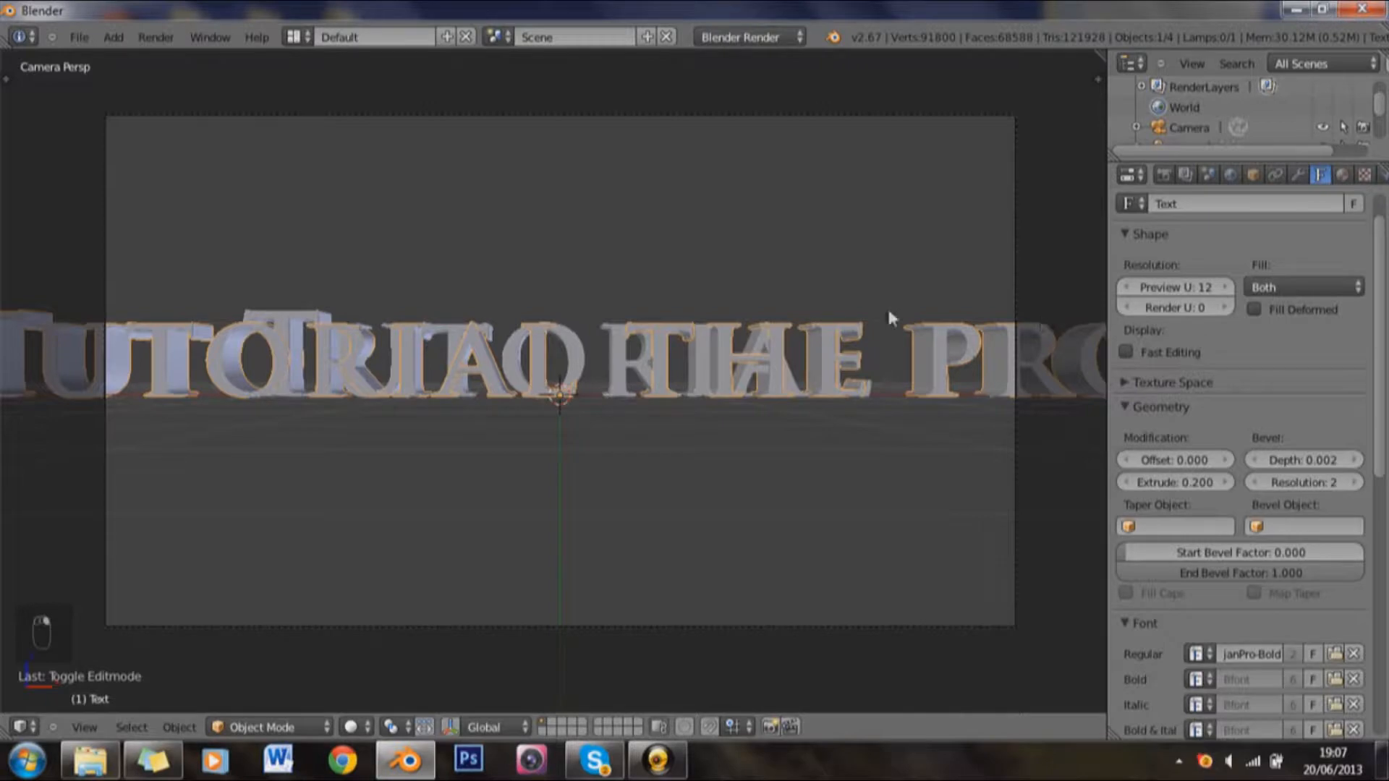
key("Tab")
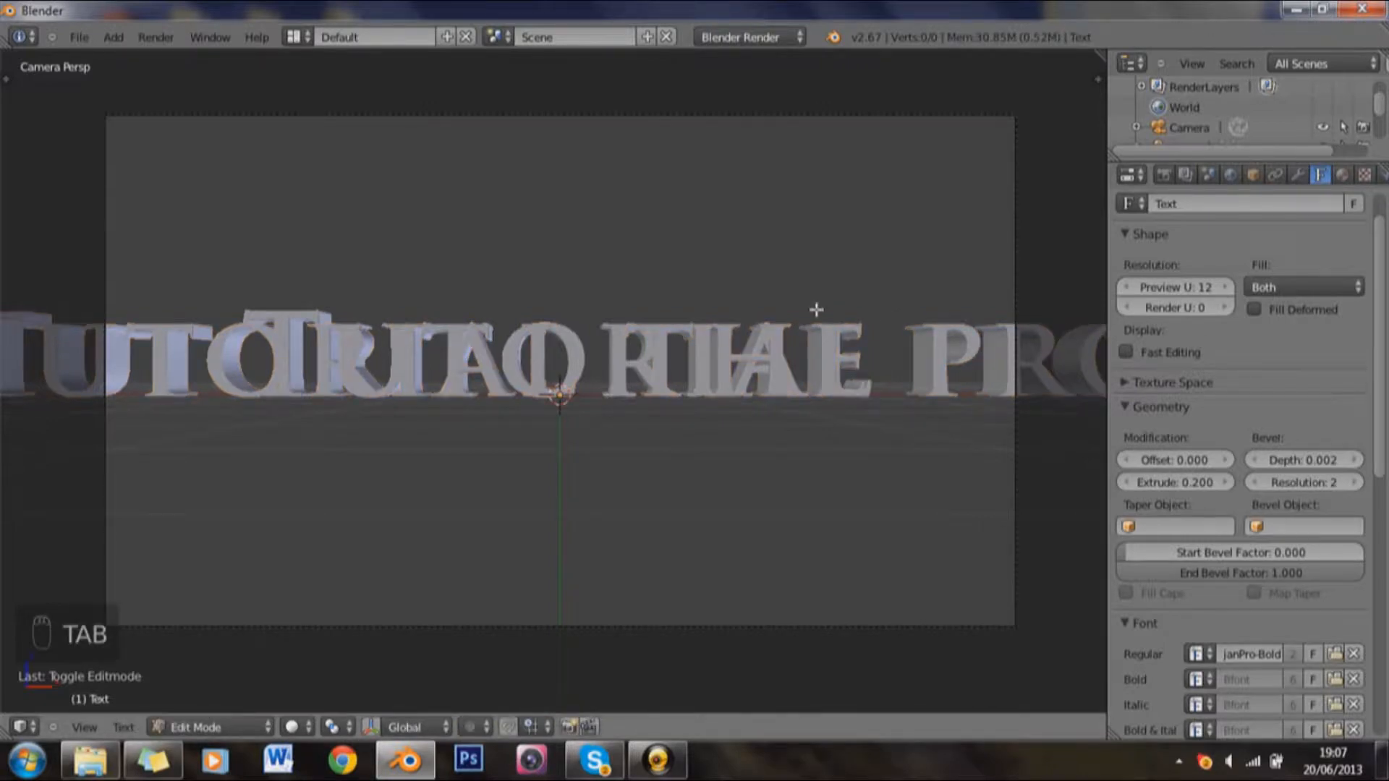
key("BackSpace")
key("BackSpace")
key("BackSpace")
key("BackSpace")
key("BackSpace")
key("BackSpace")
key("BackSpace")
key("BackSpace")
key("BackSpace")
key("BackSpace")
key("BackSpace")
key("BackSpace")
key("BackSpace")
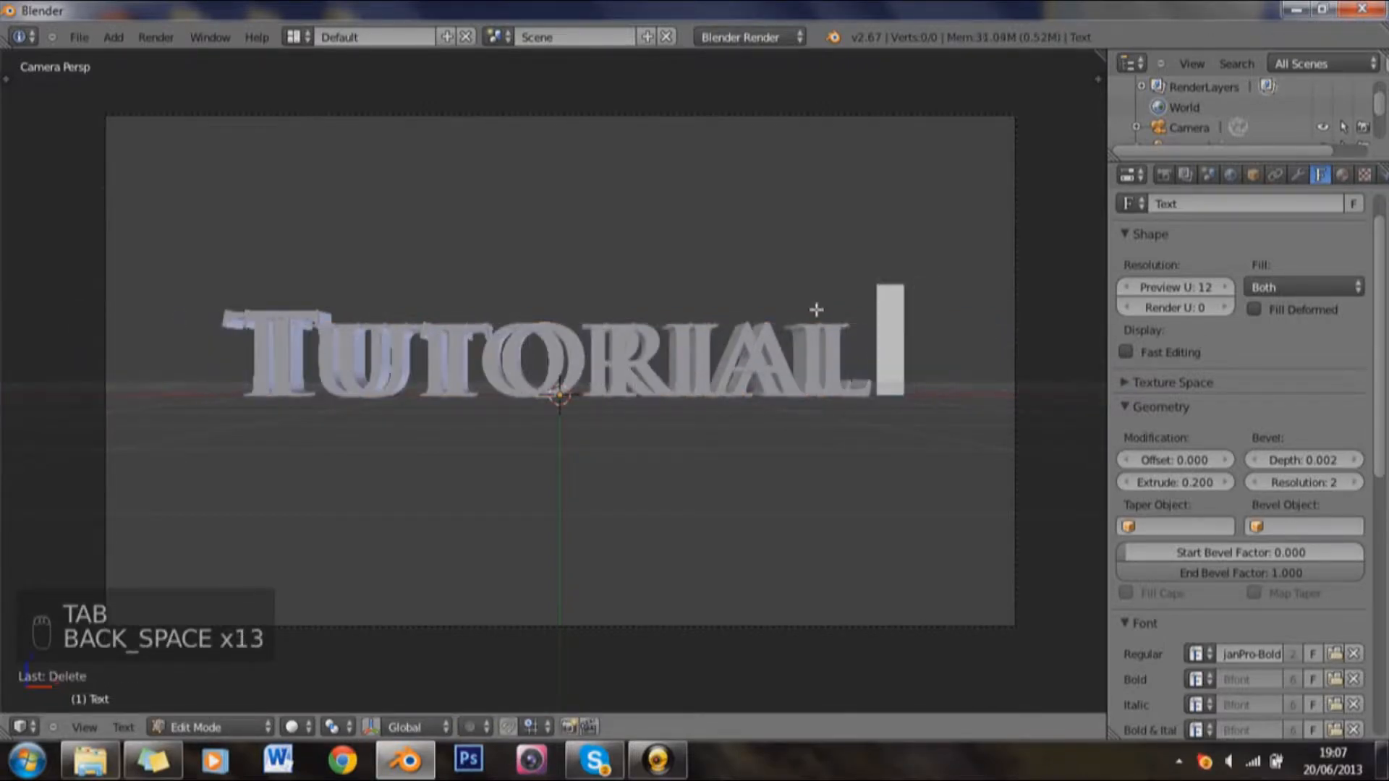
key("BackSpace")
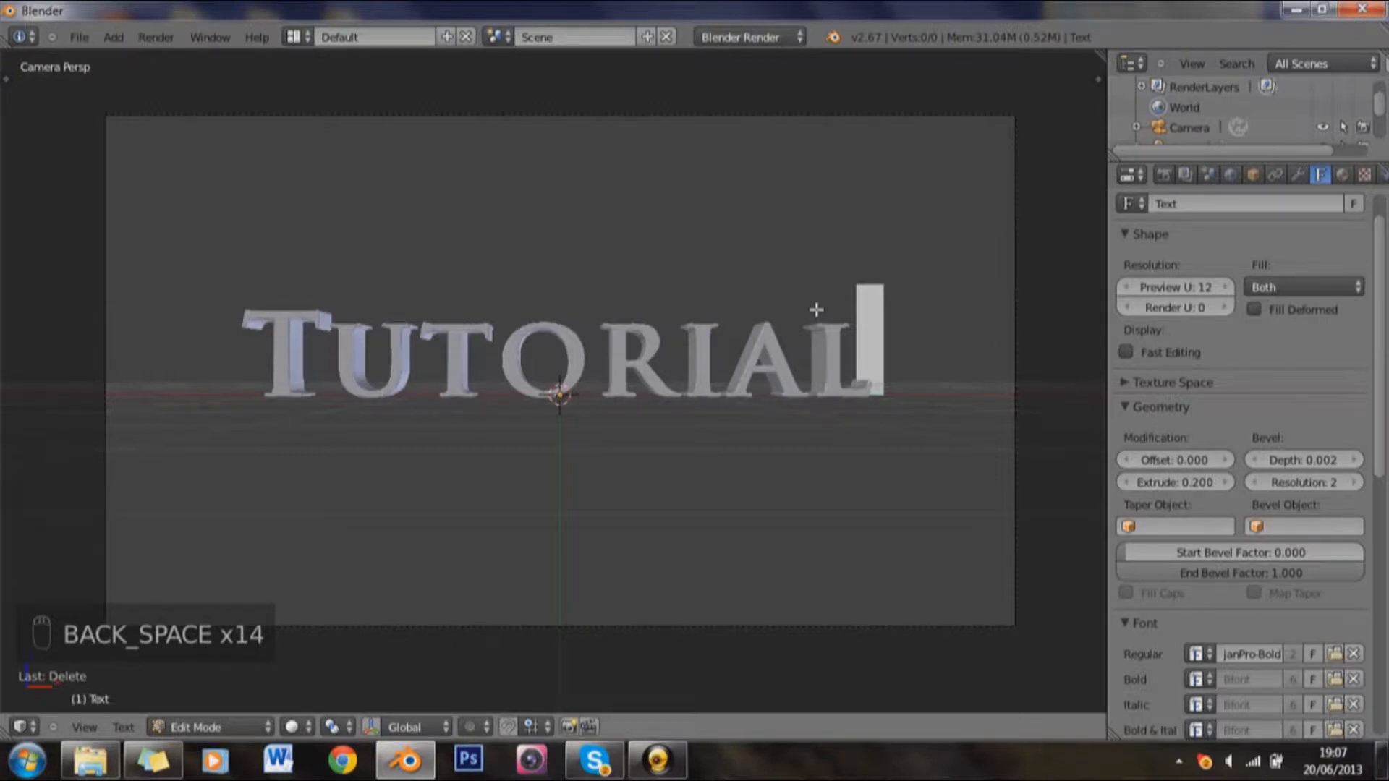
key("Tab")
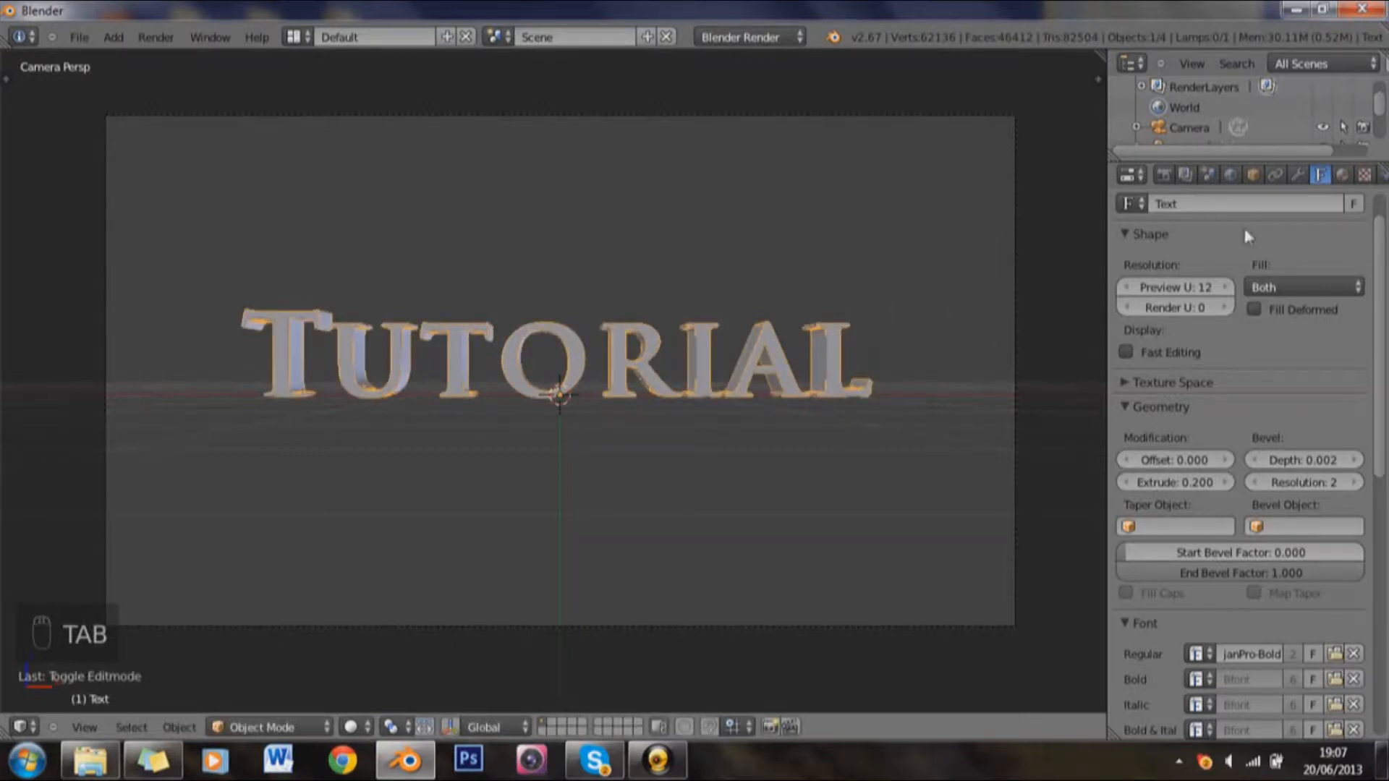
Step: Try giving the original text its own material copy with a dark grey diffuse of about 0.052, and undo it
left_click(1342, 174)
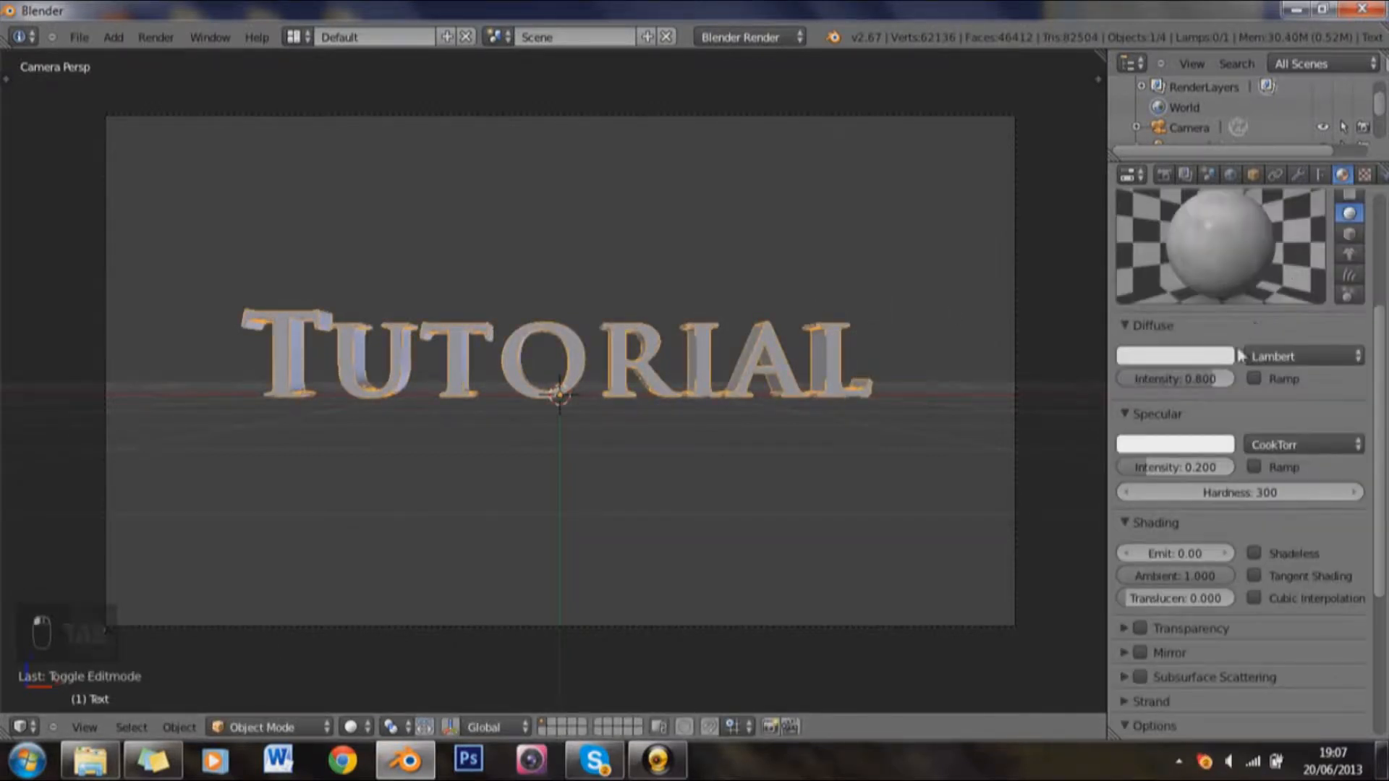
scroll(1238, 347, "up", 6)
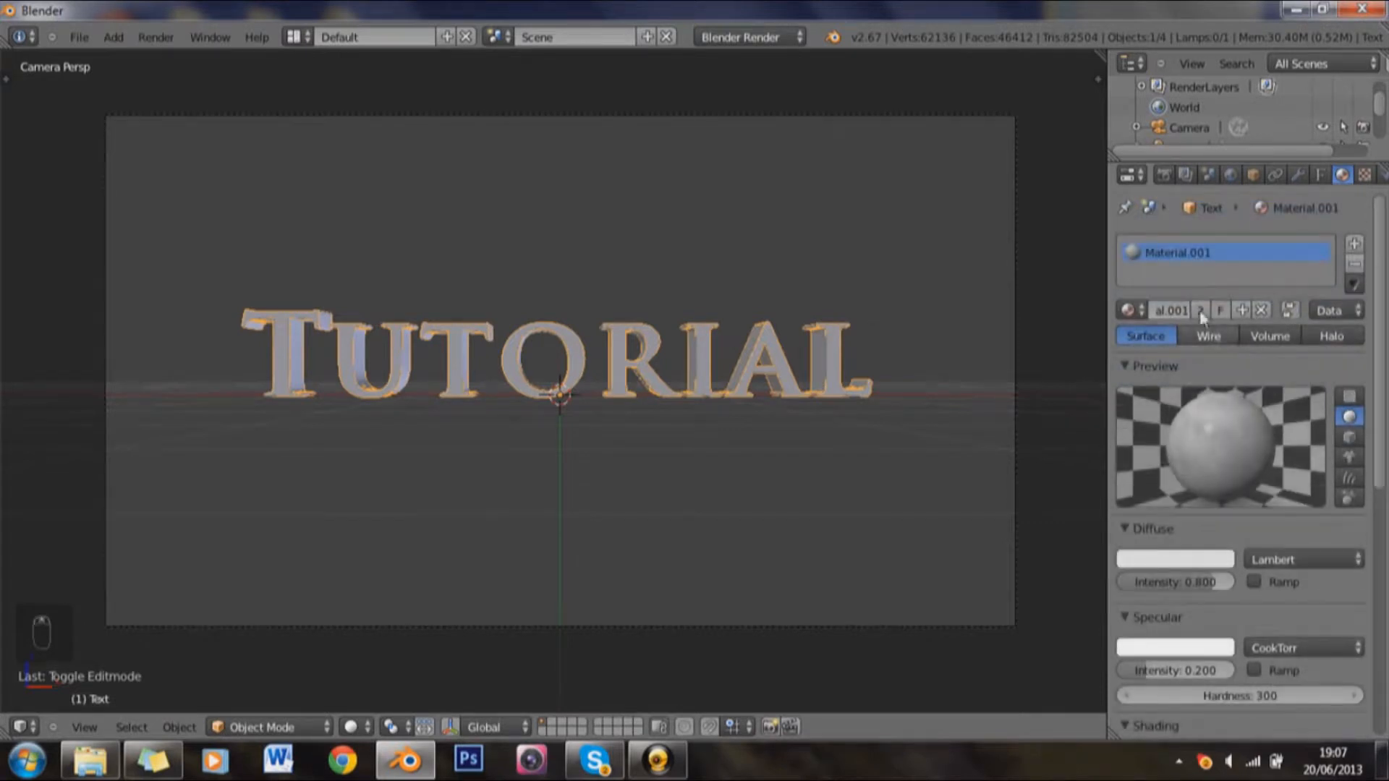
left_click(1200, 310)
left_click(1204, 562)
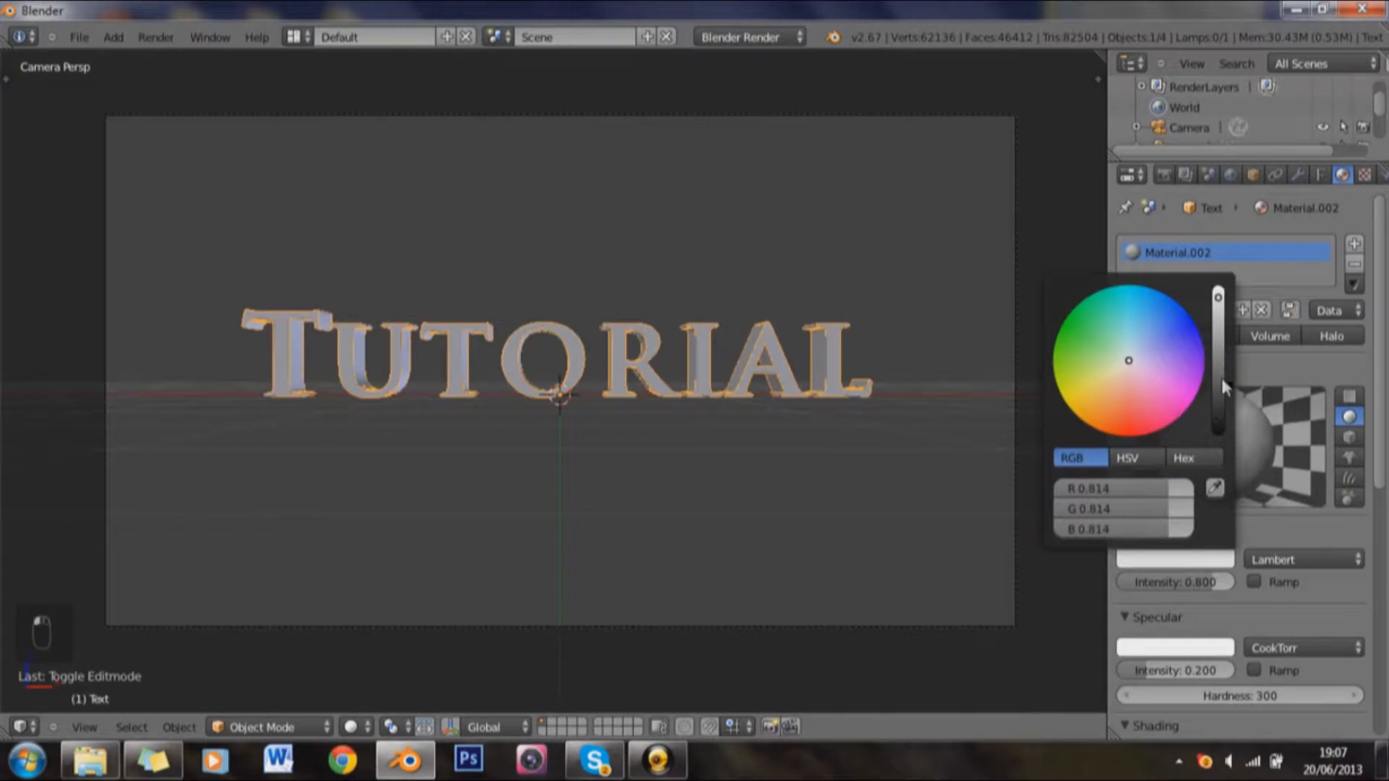
left_click_drag(1219, 349, 1220, 398)
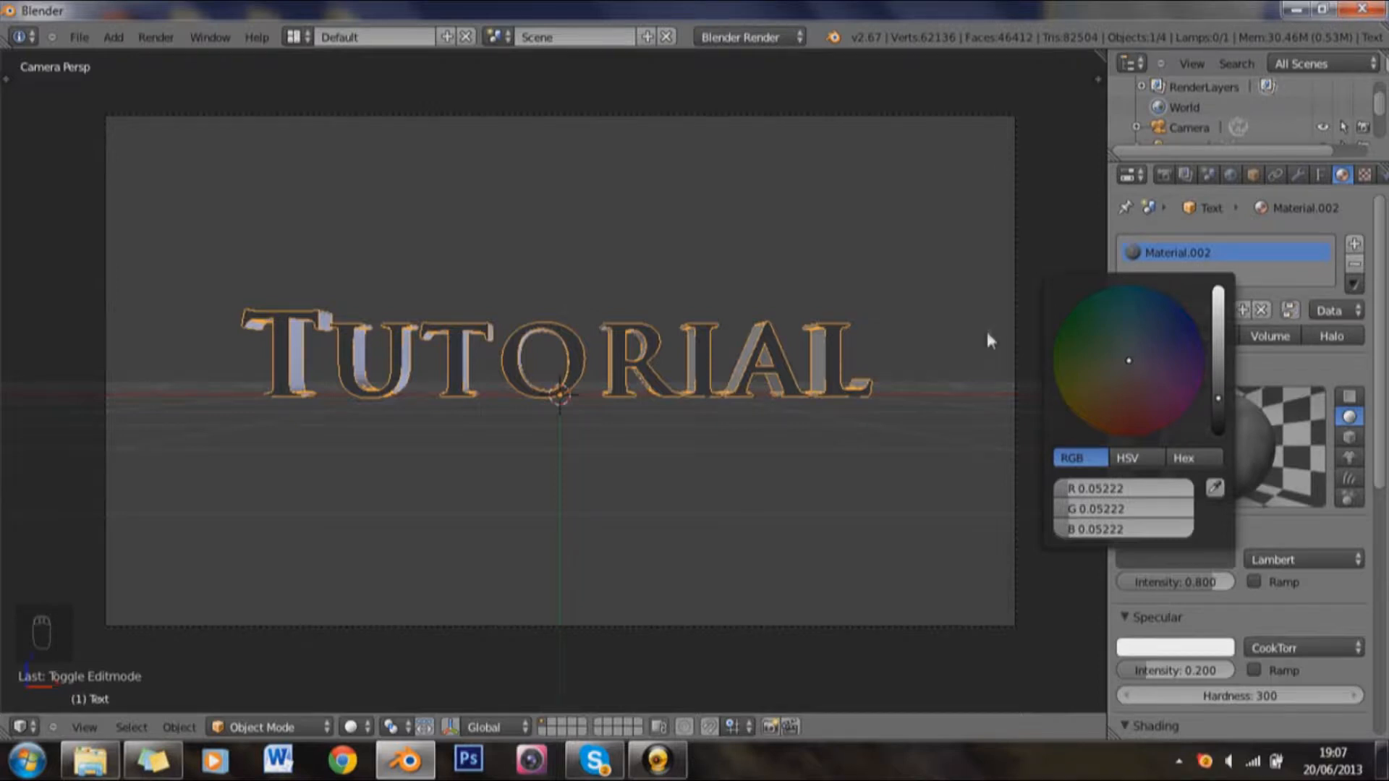
key("ctrl+z")
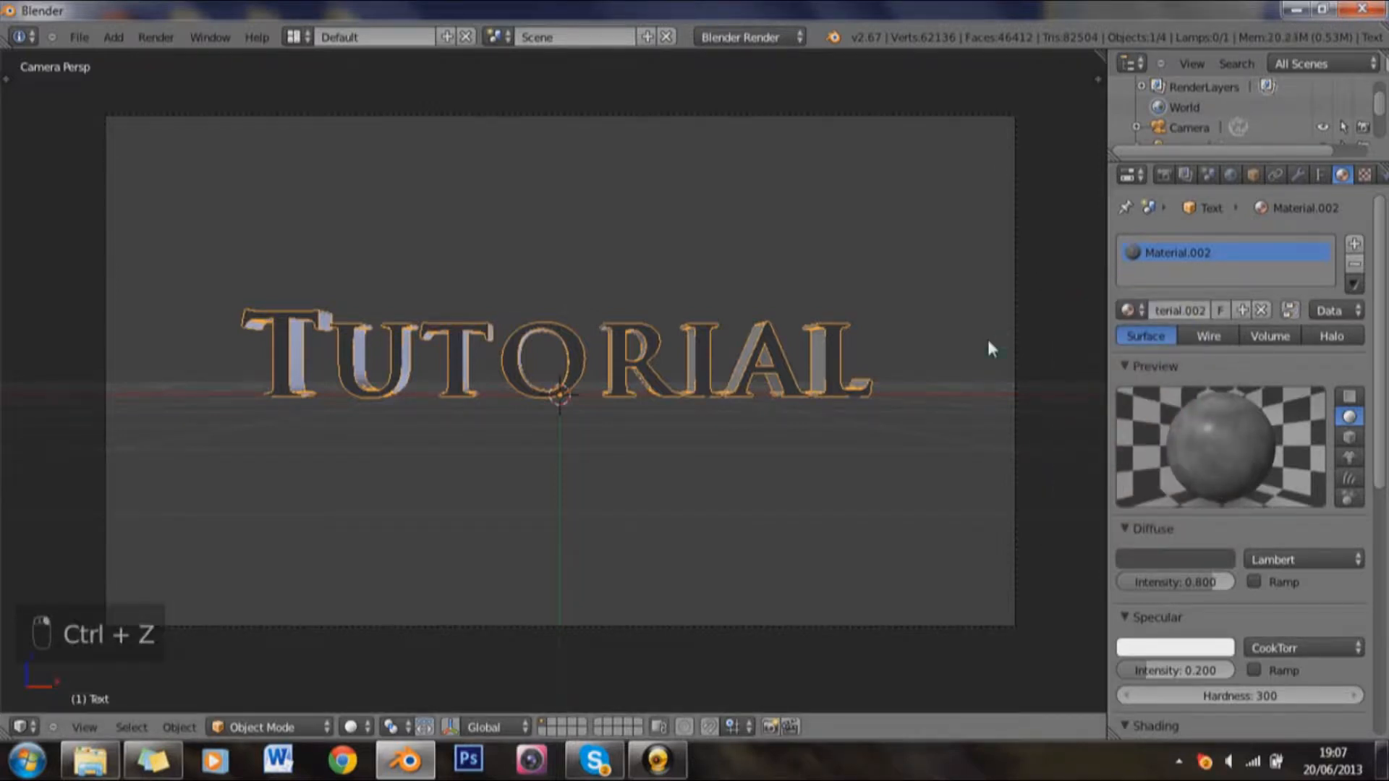
key("ctrl+z")
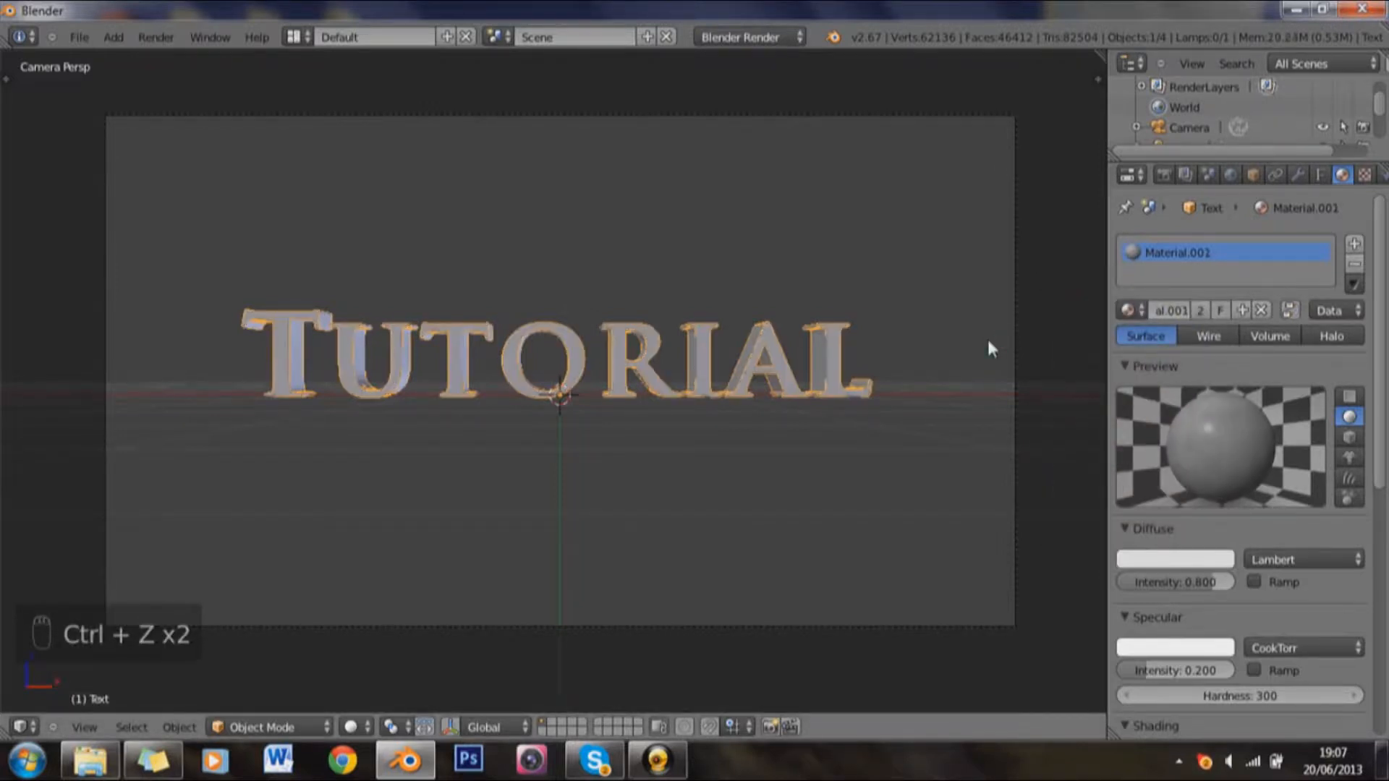
Step: Make the outline copy's material independent from the original's and darken its diffuse colour to a dark grey
right_click(851, 340)
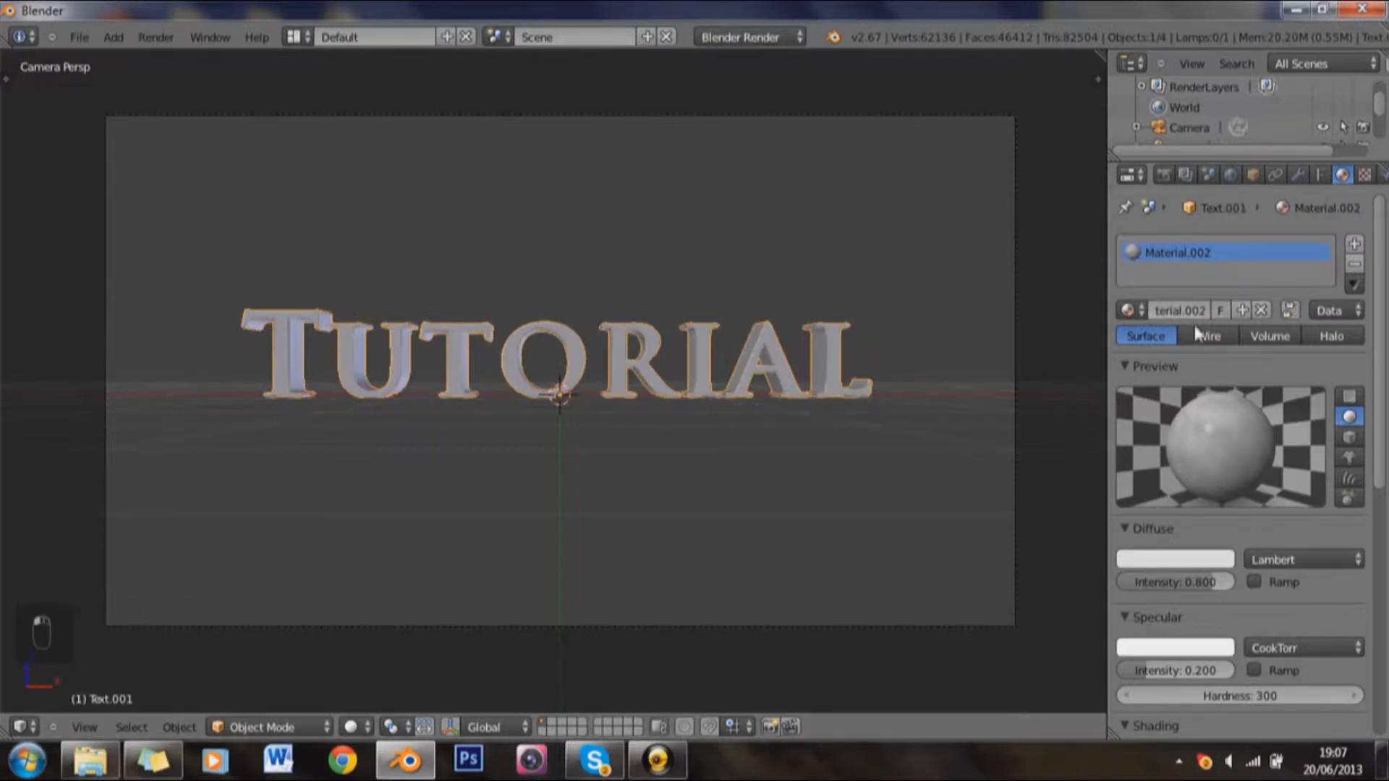
left_click(1202, 562)
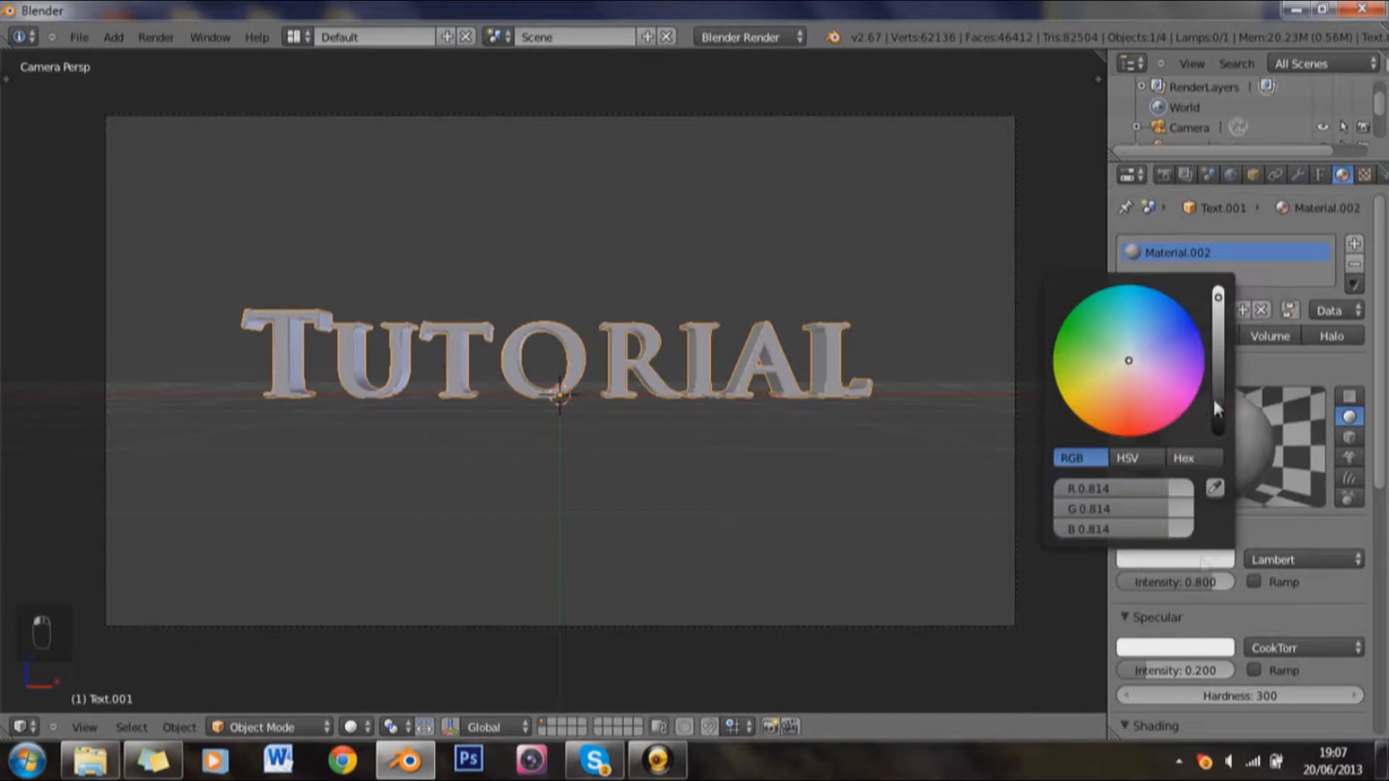
left_click_drag(1220, 379, 1218, 395)
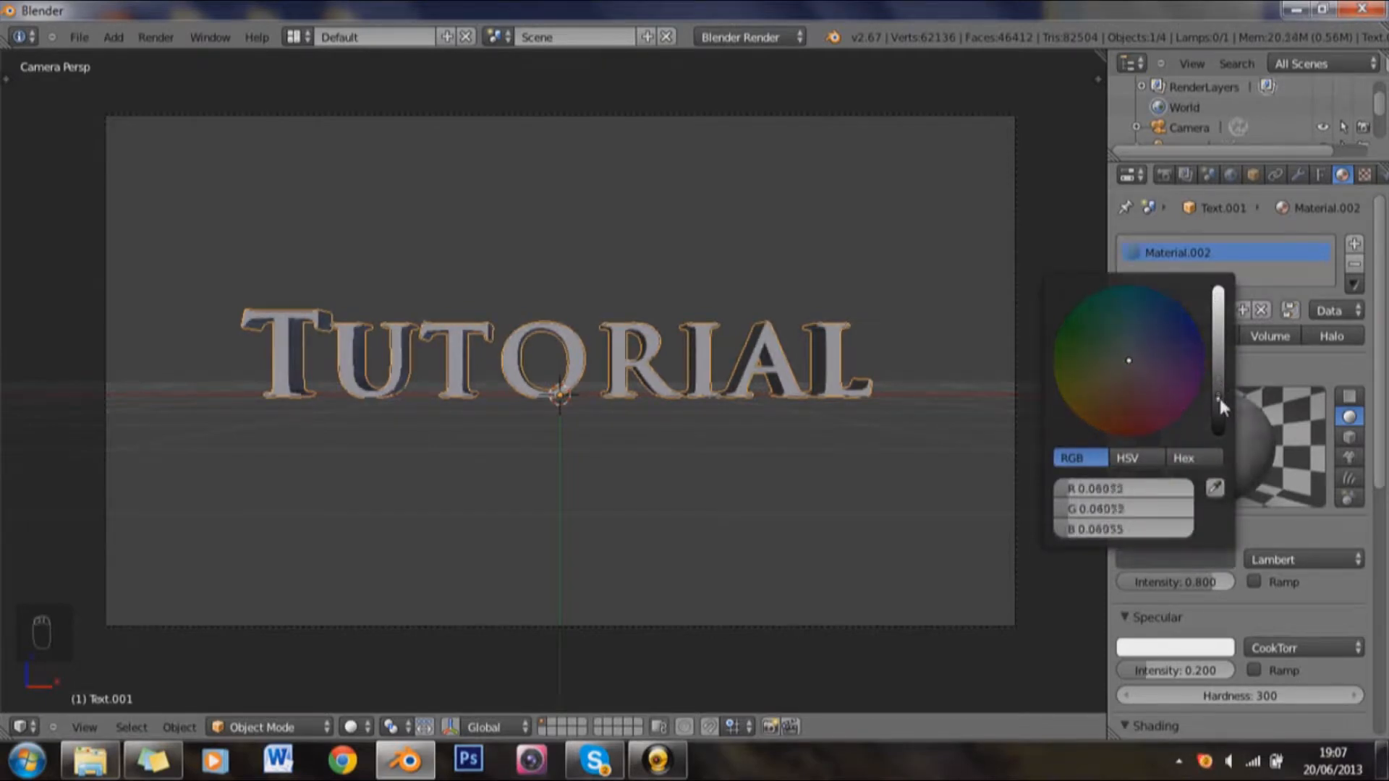
Step: Enable mirror reflections on the outline copy's dark material
left_click(1364, 177)
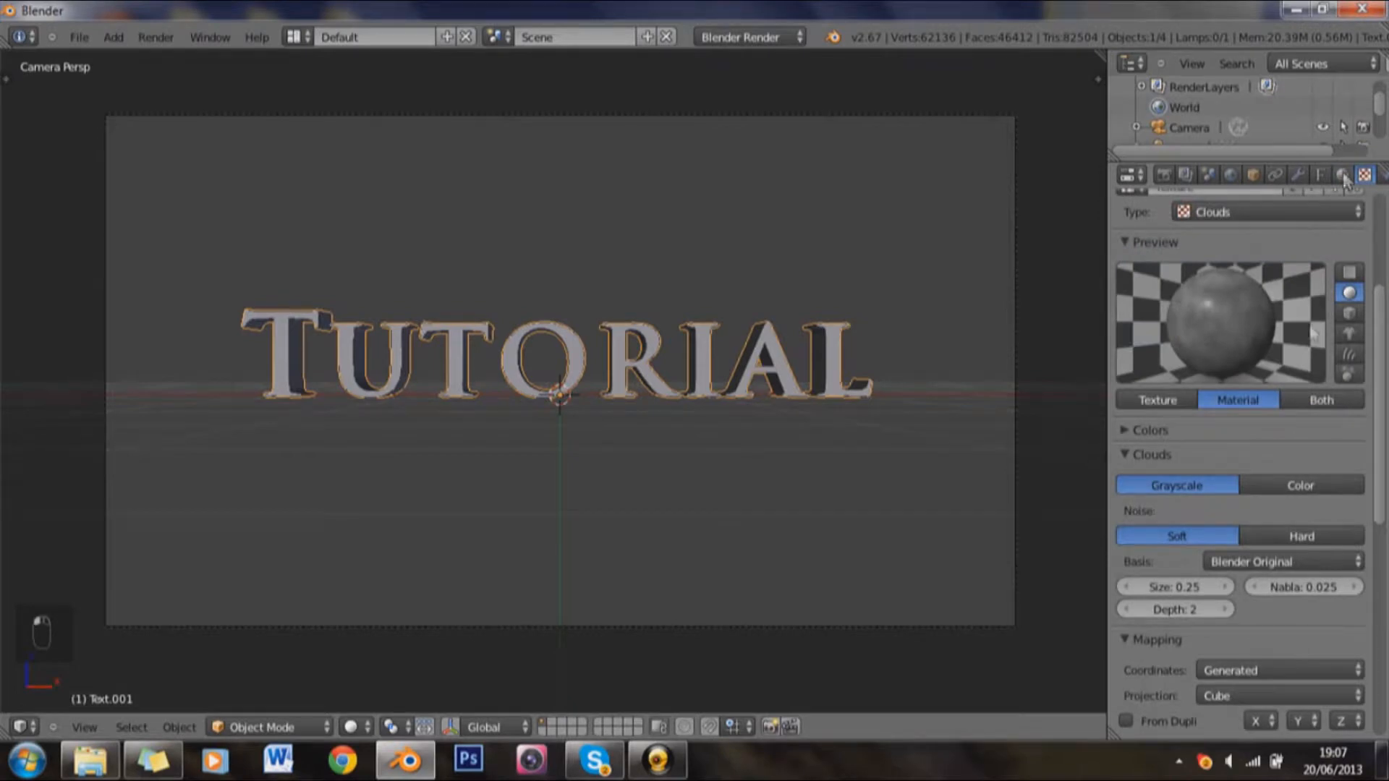
scroll(1336, 219, "down", 2)
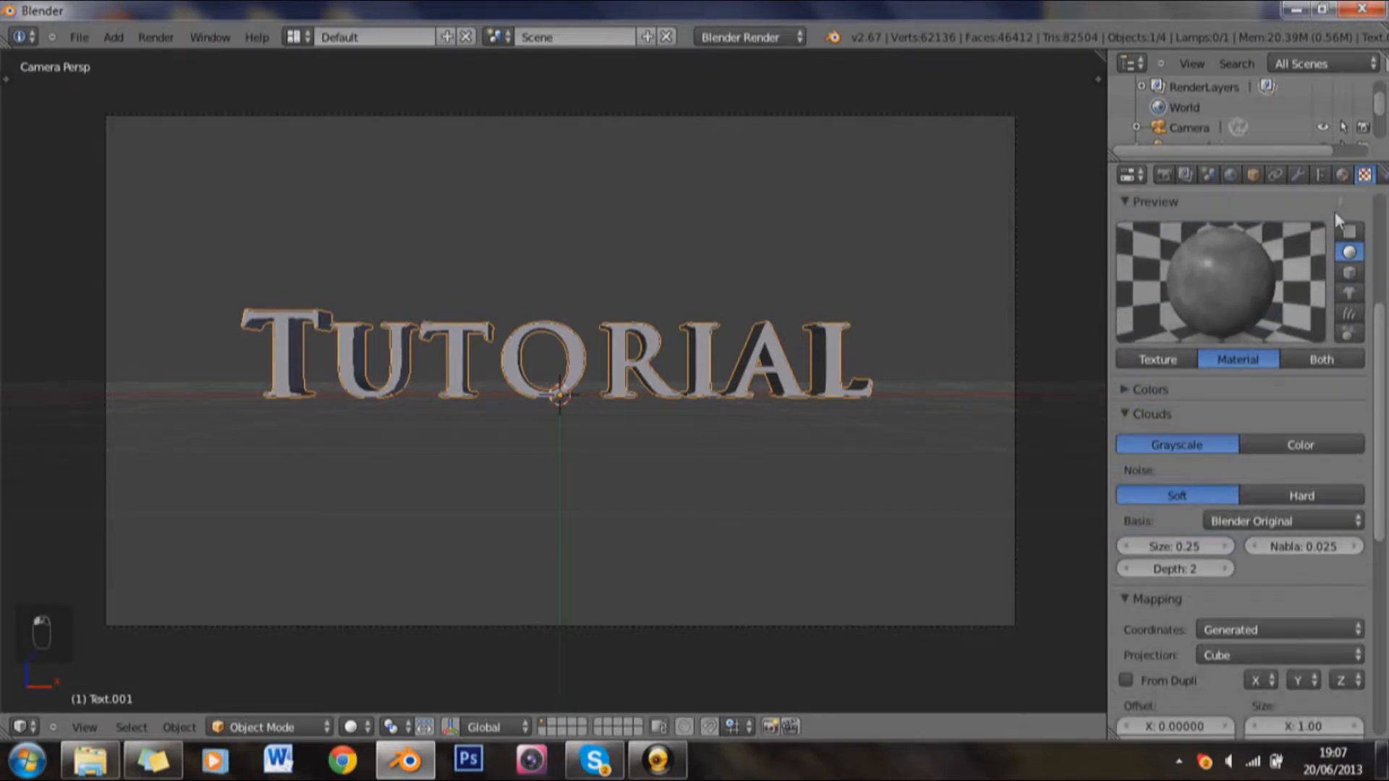
left_click(1343, 175)
scroll(1256, 434, "down", 2)
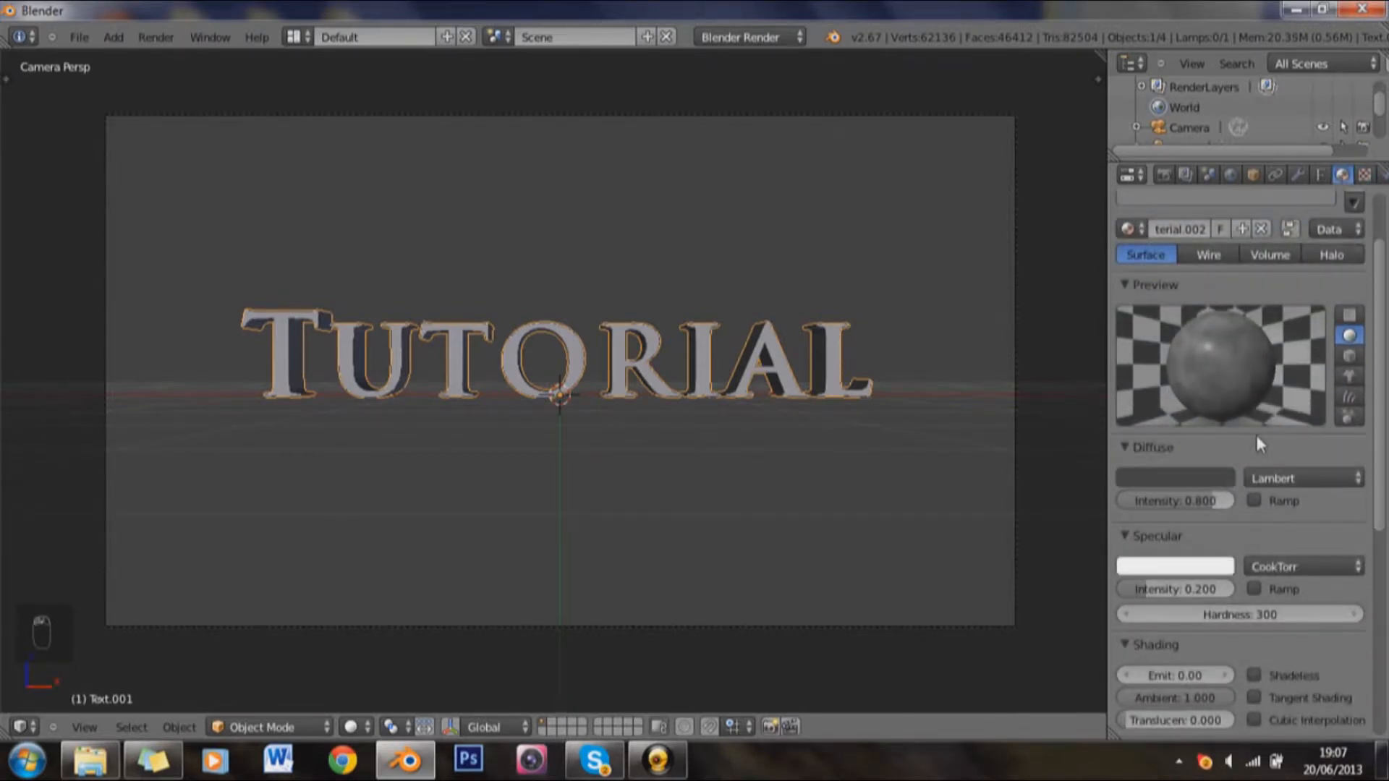
scroll(1256, 436, "down", 6)
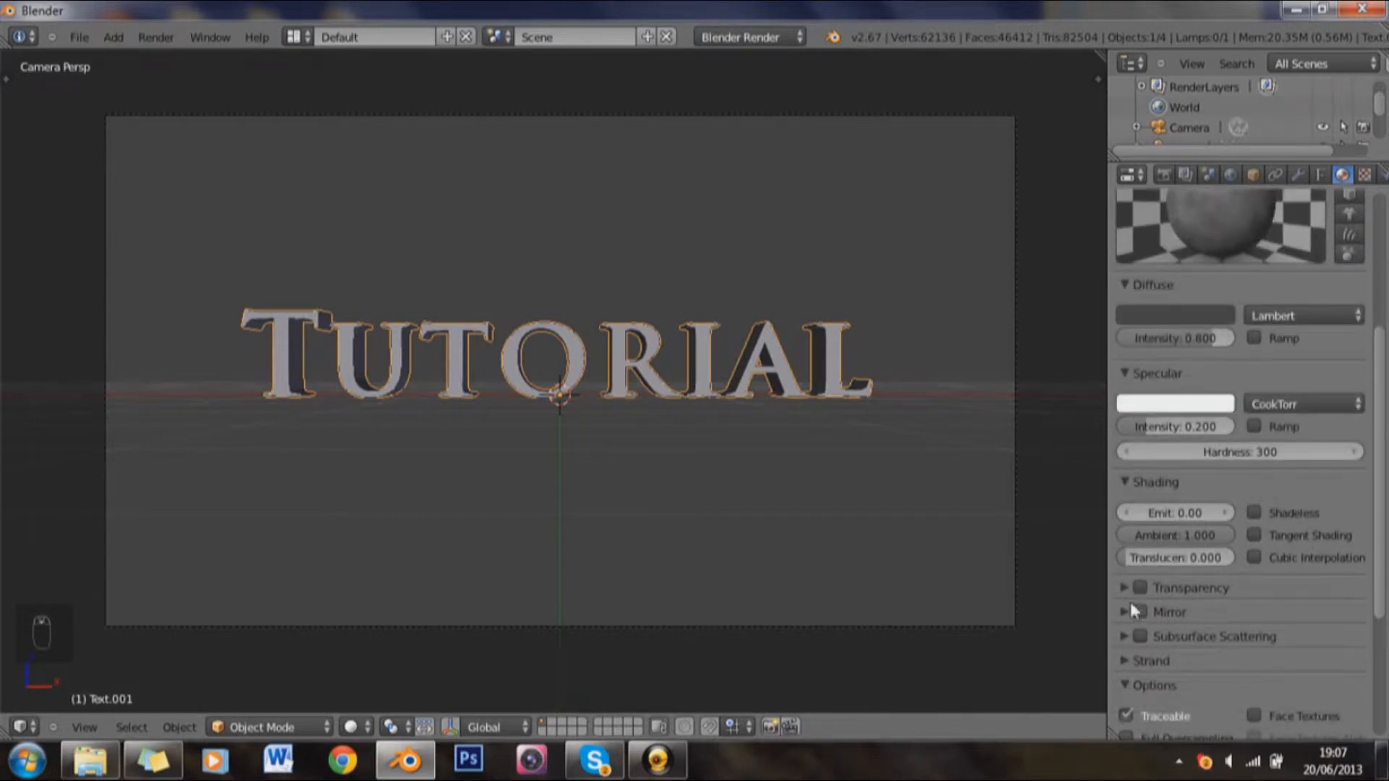
left_click(1134, 612)
scroll(1140, 609, "down", 2)
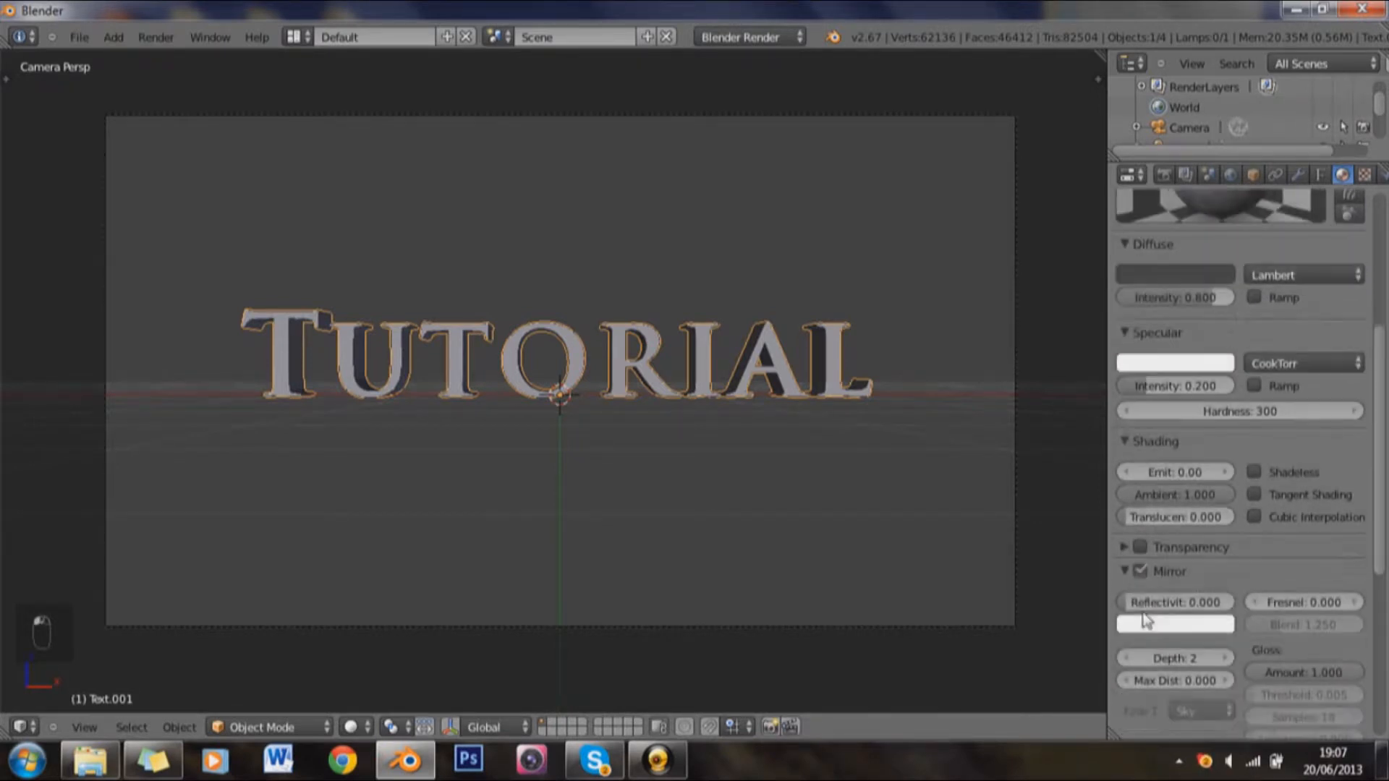
Step: Set the outline material's mirror reflectivity to about 0.074 and its reflection depth to 5
scroll(1143, 615, "down", 2)
left_click_drag(1161, 568, 1170, 569)
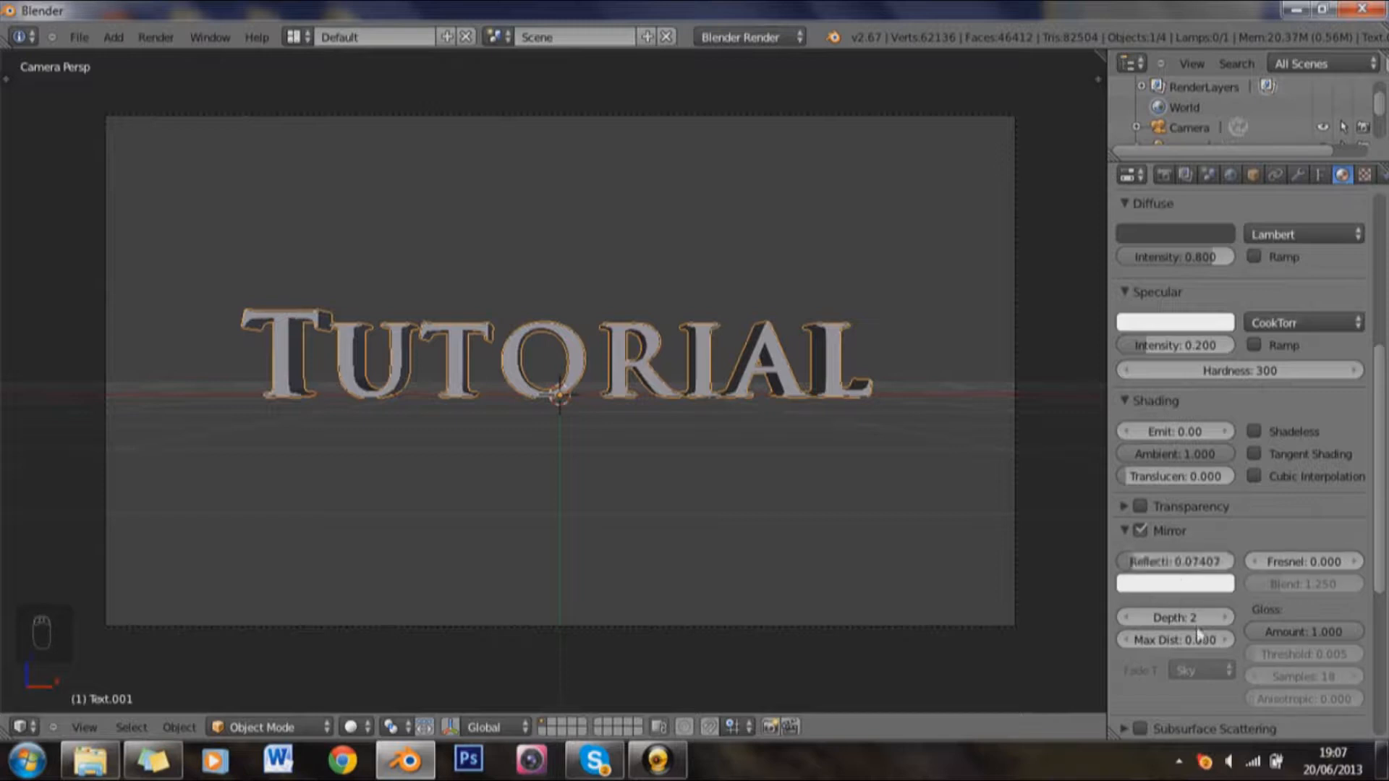
left_click(1227, 619)
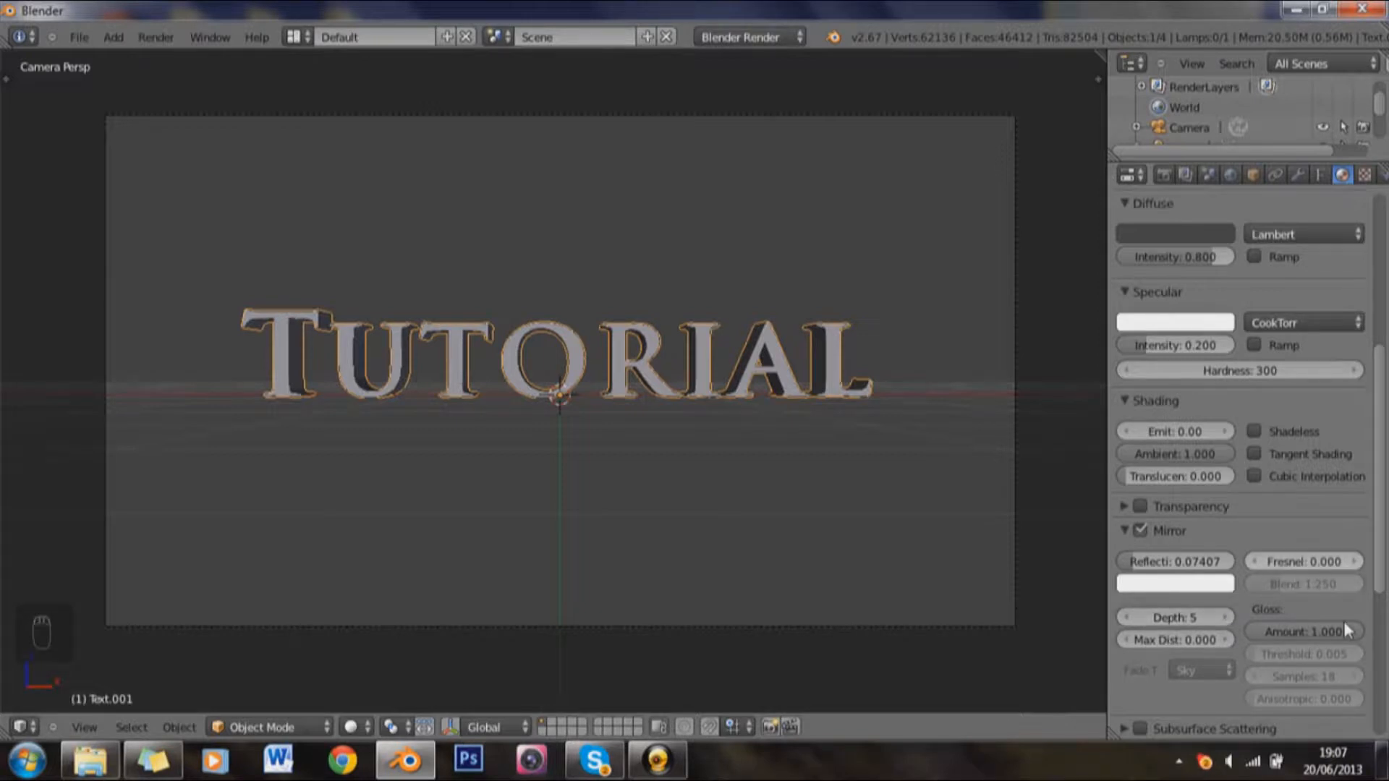
Step: Lower the mirror gloss amount to about 0.972 and set the gloss samples to 35
left_click_drag(1342, 630, 1338, 630)
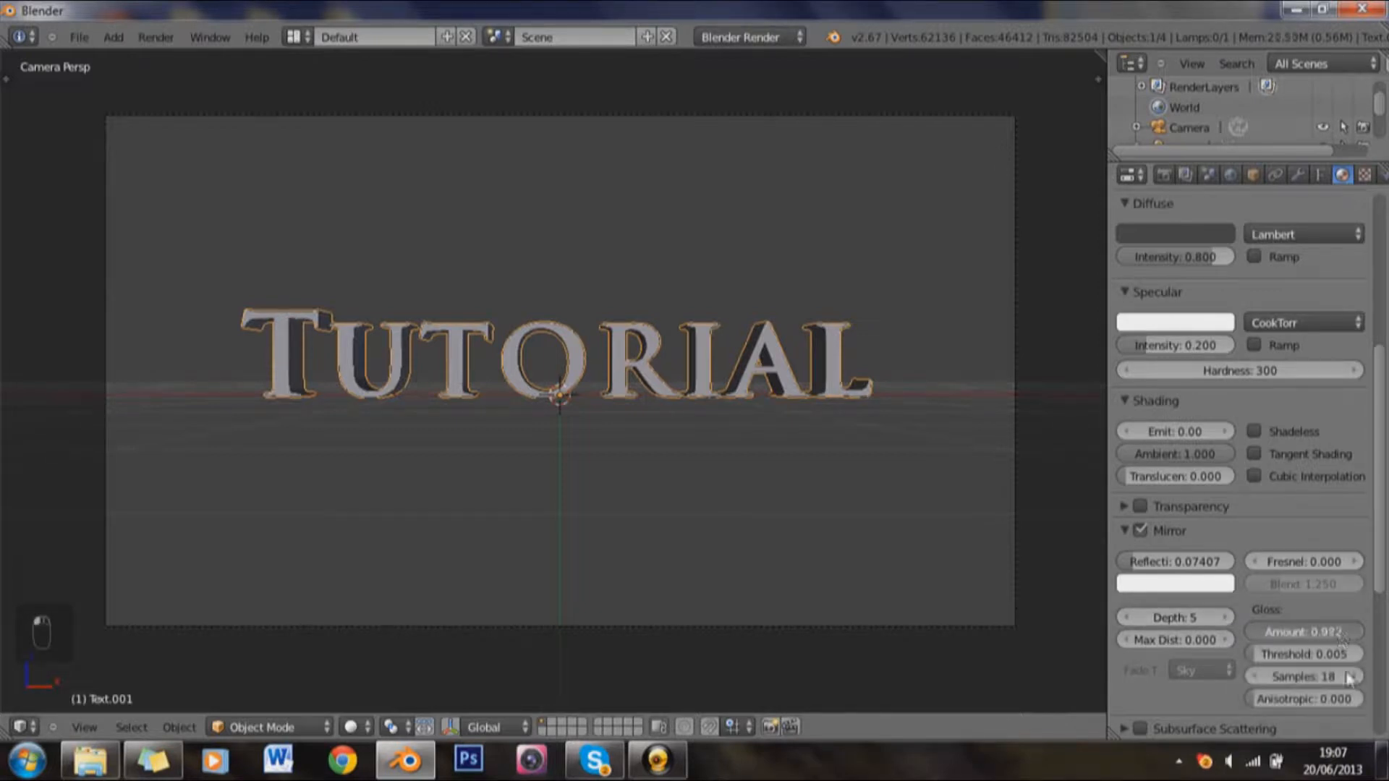
left_click(1319, 677)
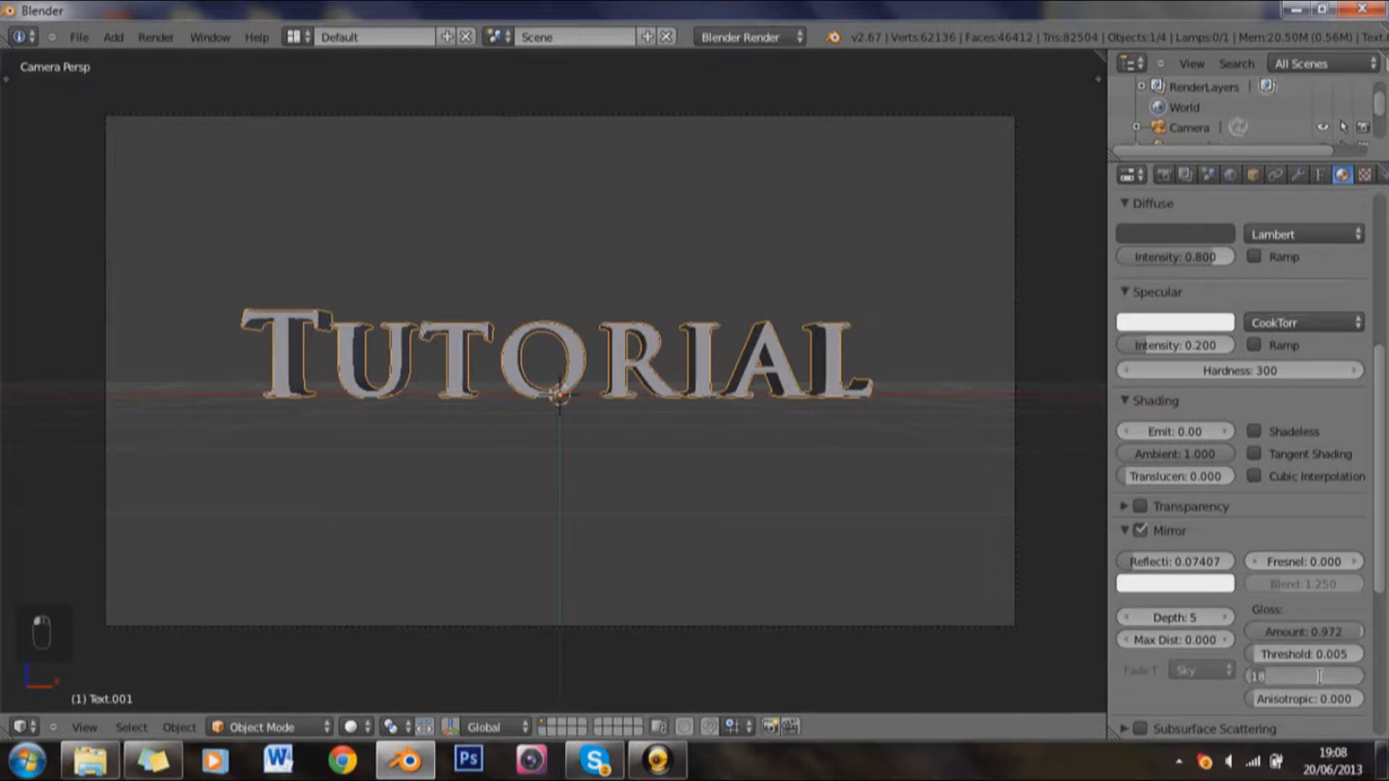
type("35")
key("Return")
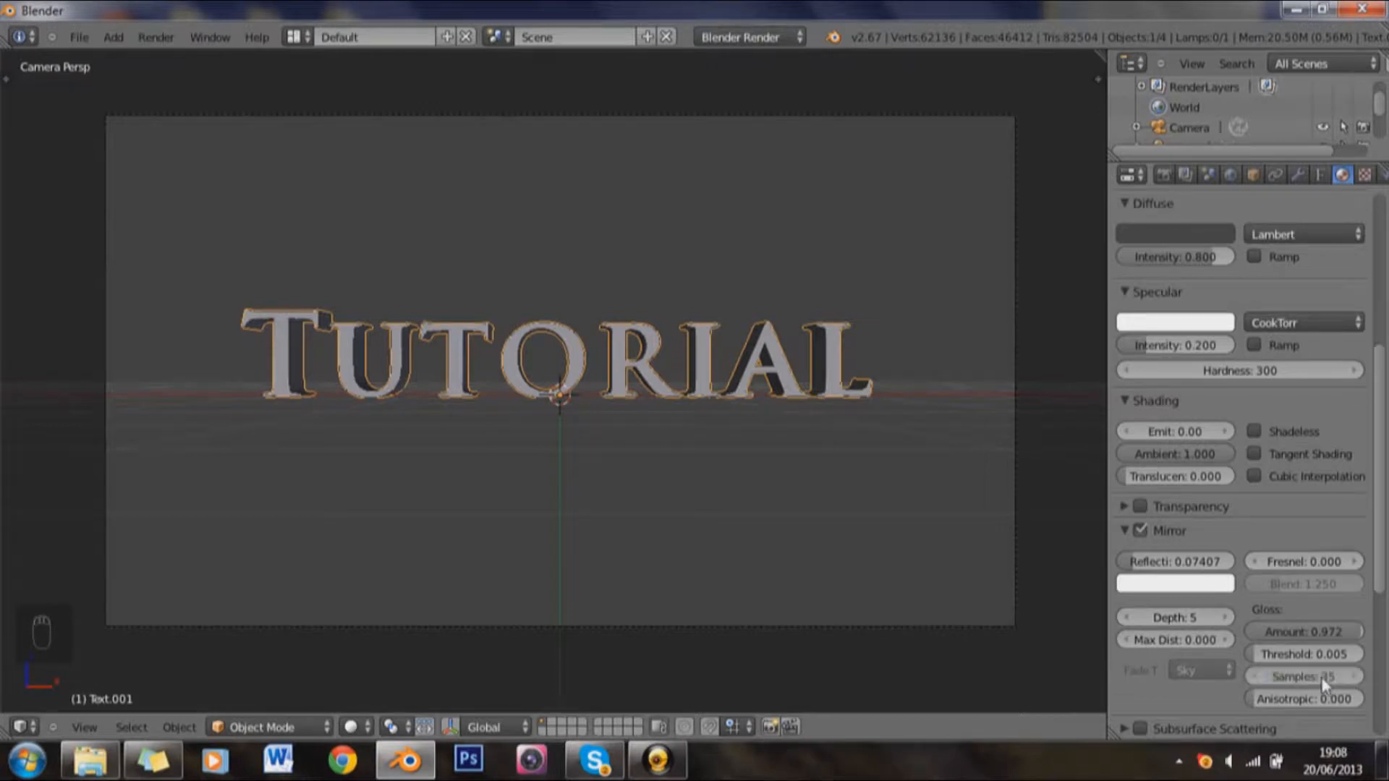
left_click(1125, 531)
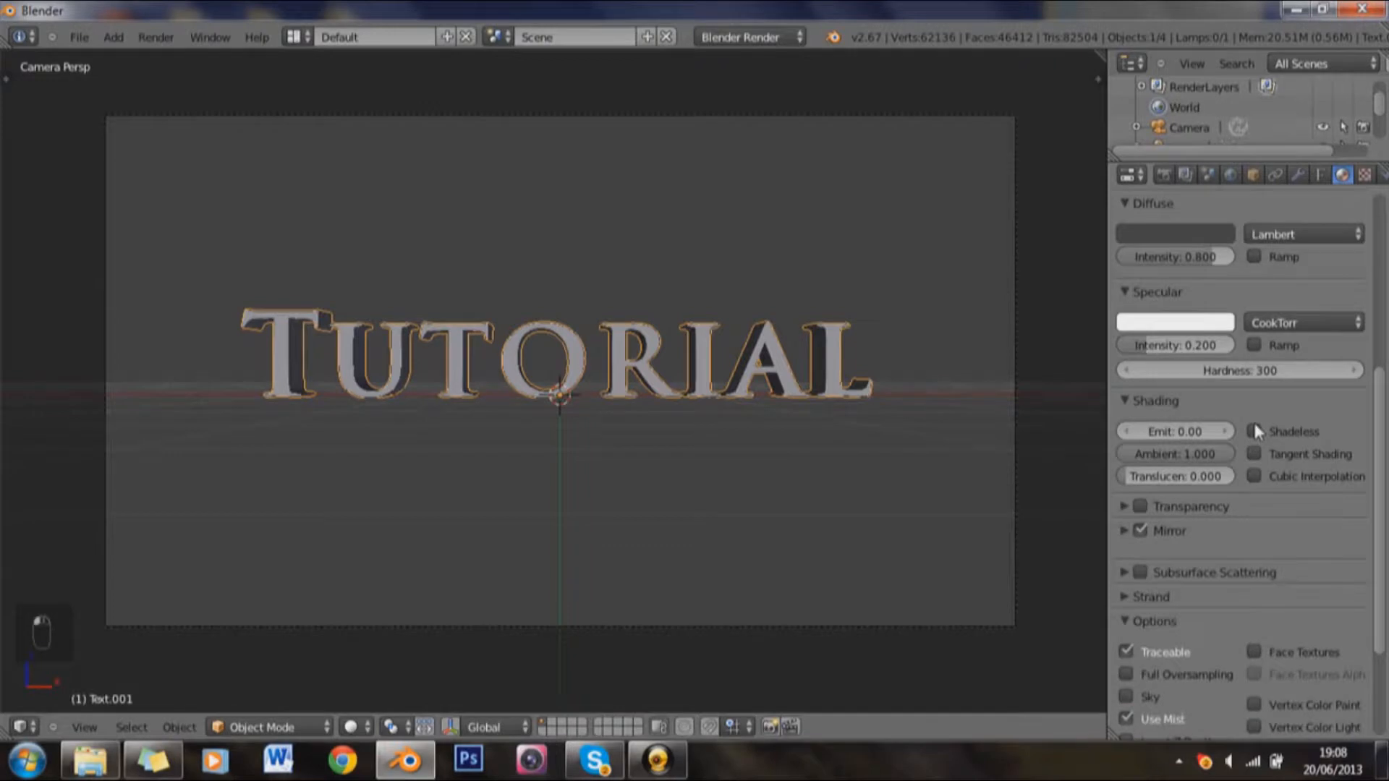
Step: Make the outline copy's clouds texture independent from the original's and switch its noise to Hard
scroll(1257, 424, "up", 3)
scroll(1258, 422, "up", 3)
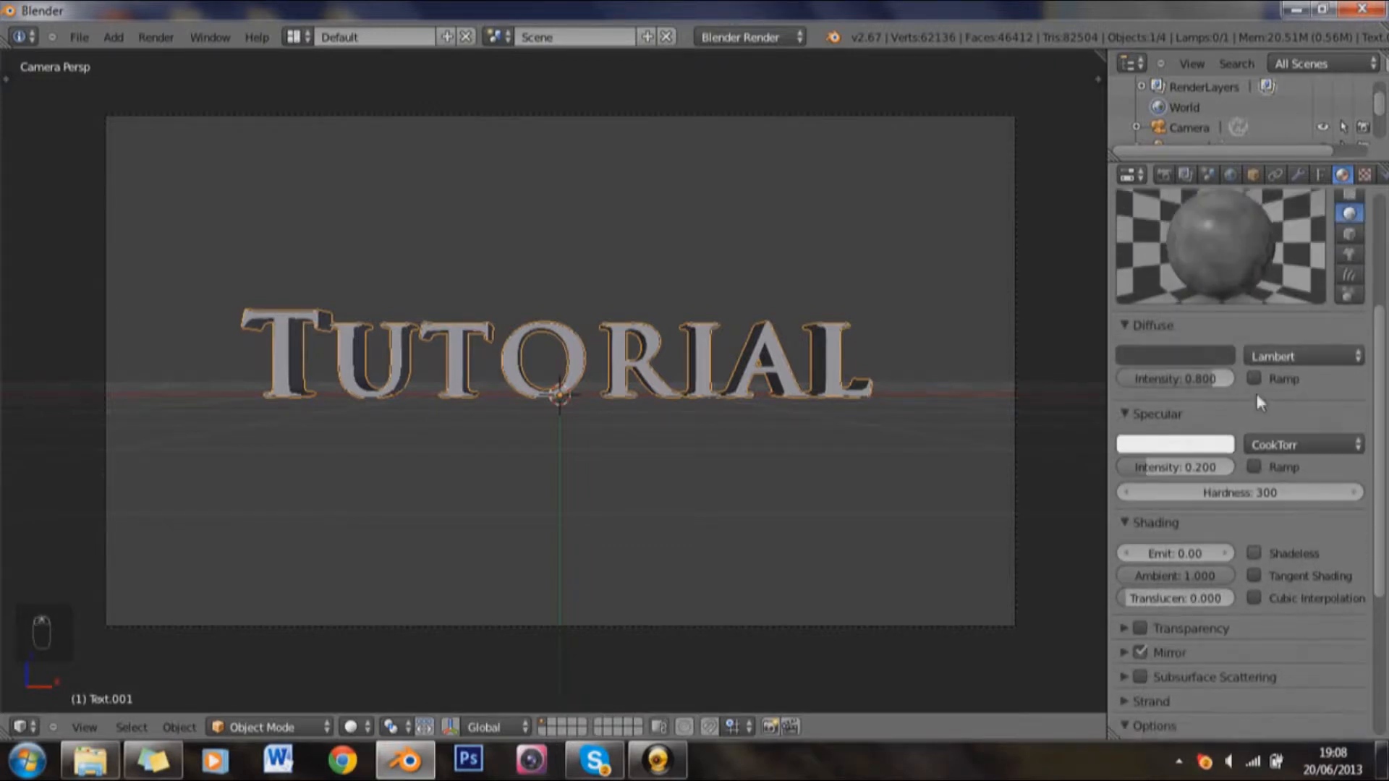
left_click(1364, 176)
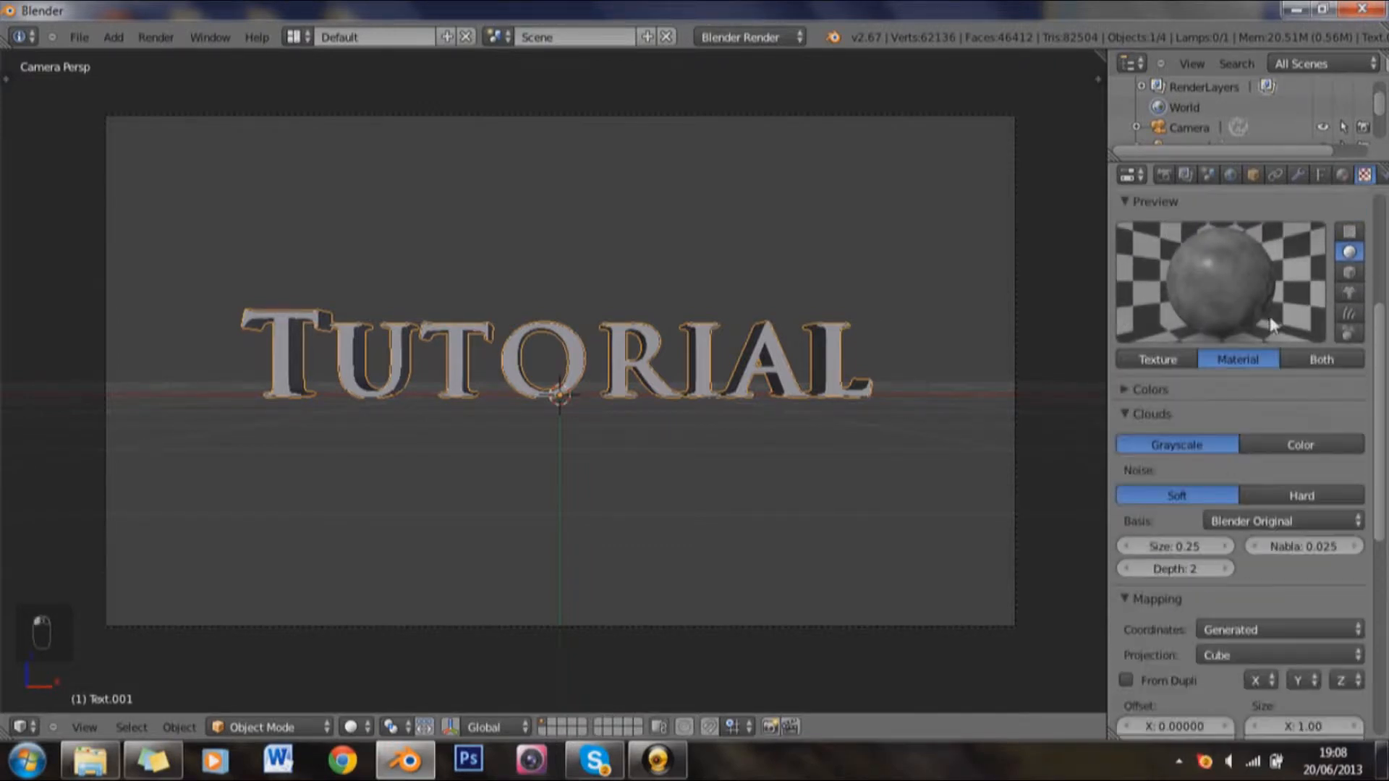
scroll(1273, 304, "up", 4)
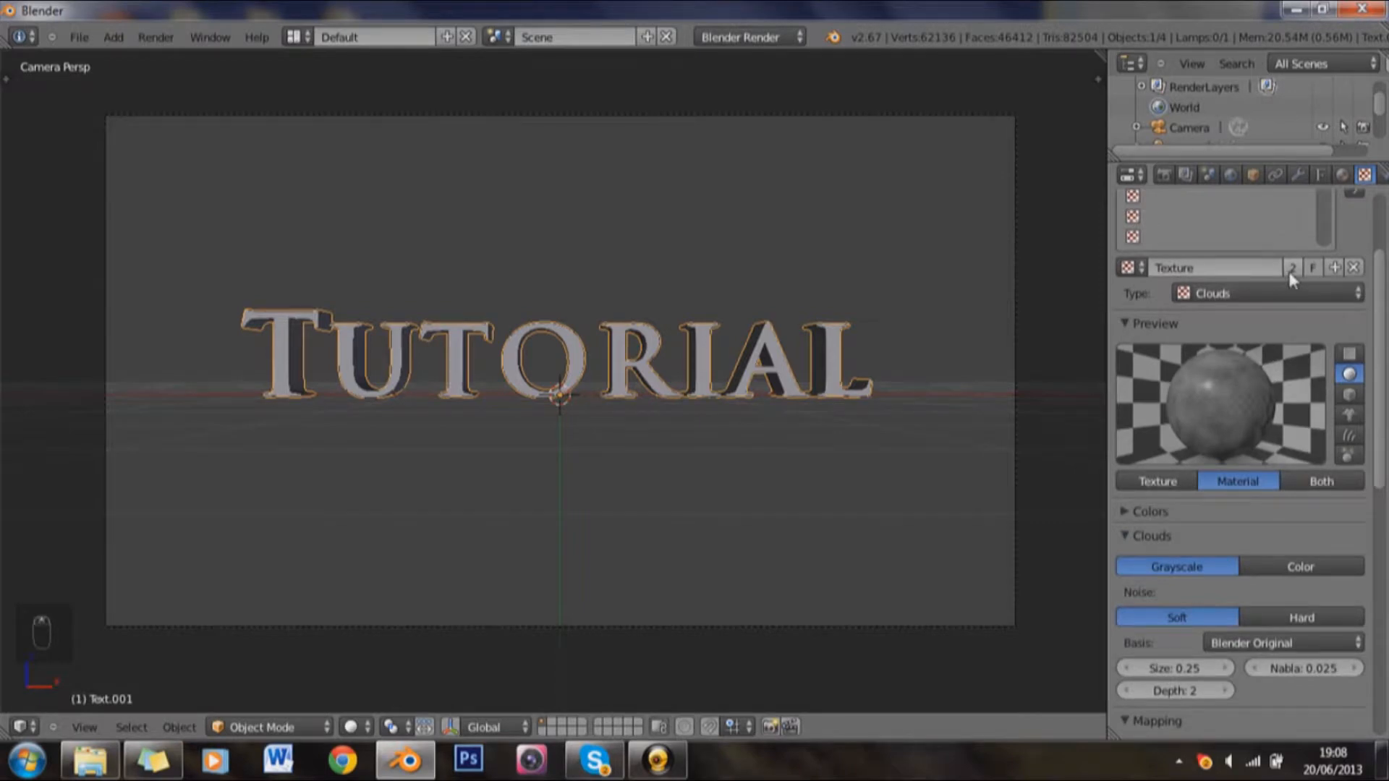
left_click(1291, 269)
scroll(1231, 377, "down", 3)
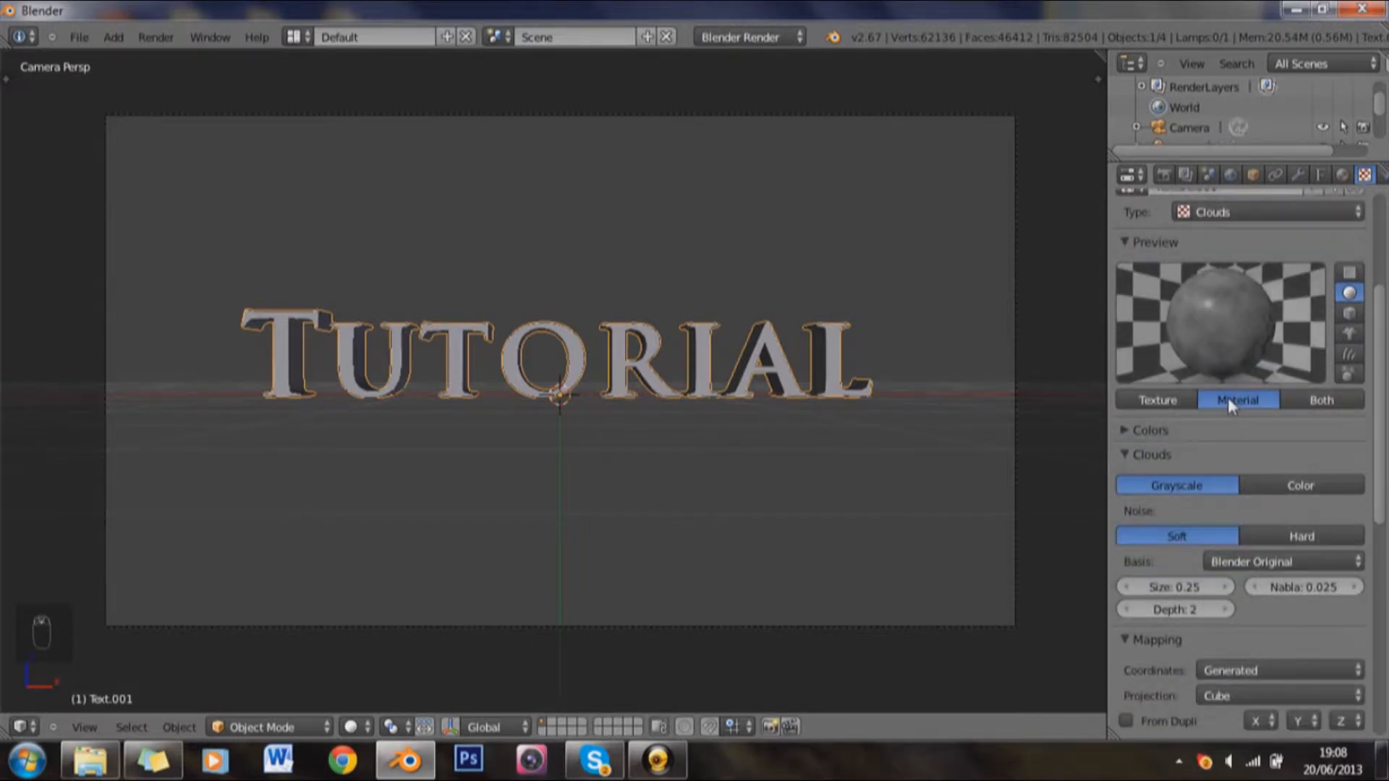
scroll(1259, 434, "down", 3)
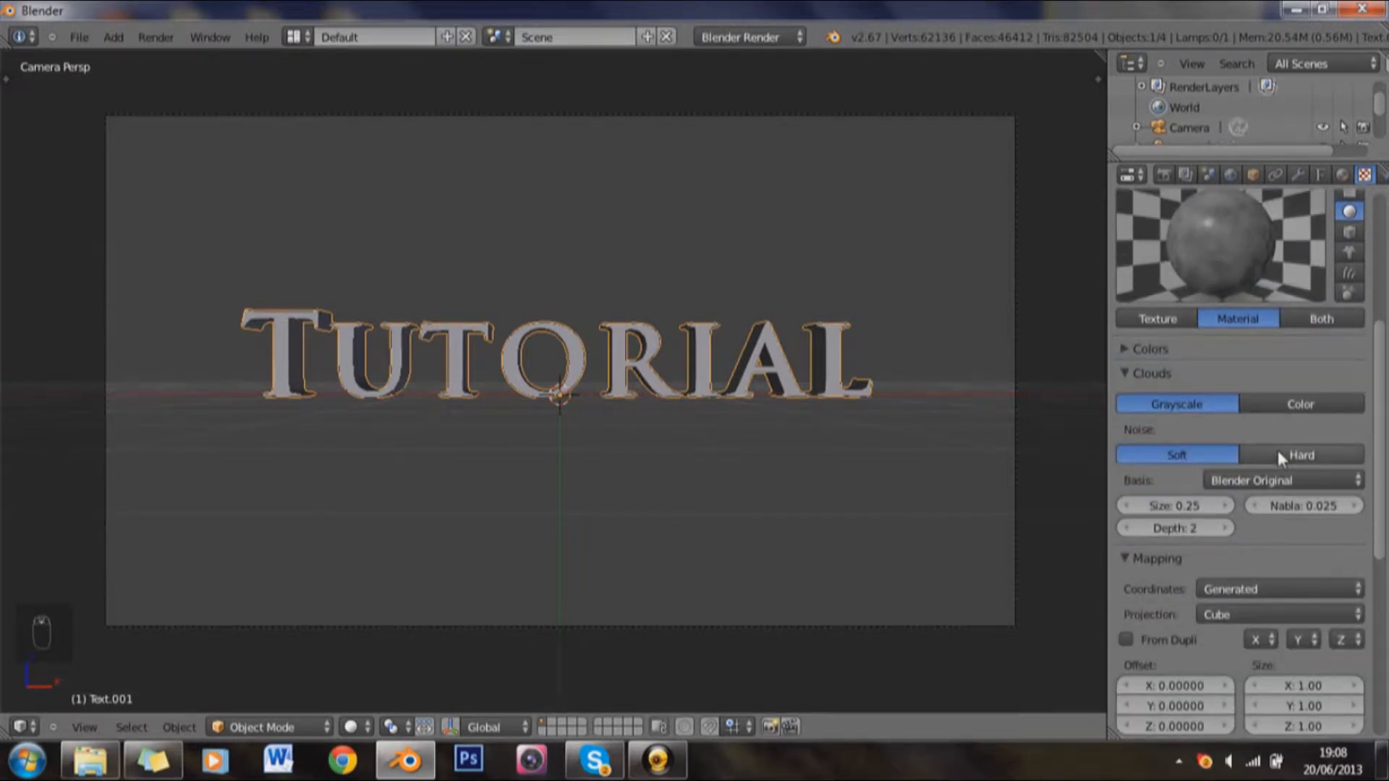
left_click(1278, 454)
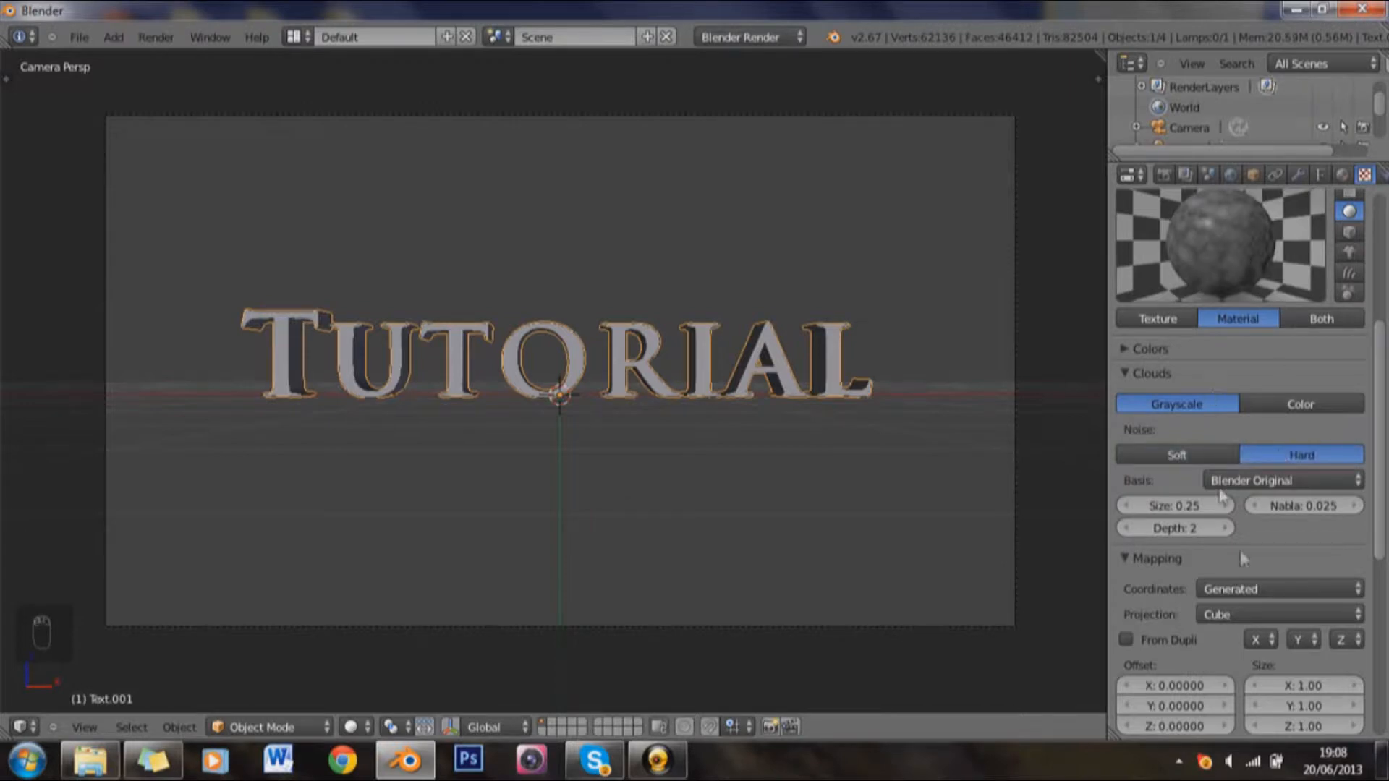
Step: Darken the clouds texture's influence colour on the outline copy to near black, about 0.009 for R, G and B
scroll(1240, 550, "down", 7)
scroll(1240, 550, "down", 7)
left_click(1201, 647)
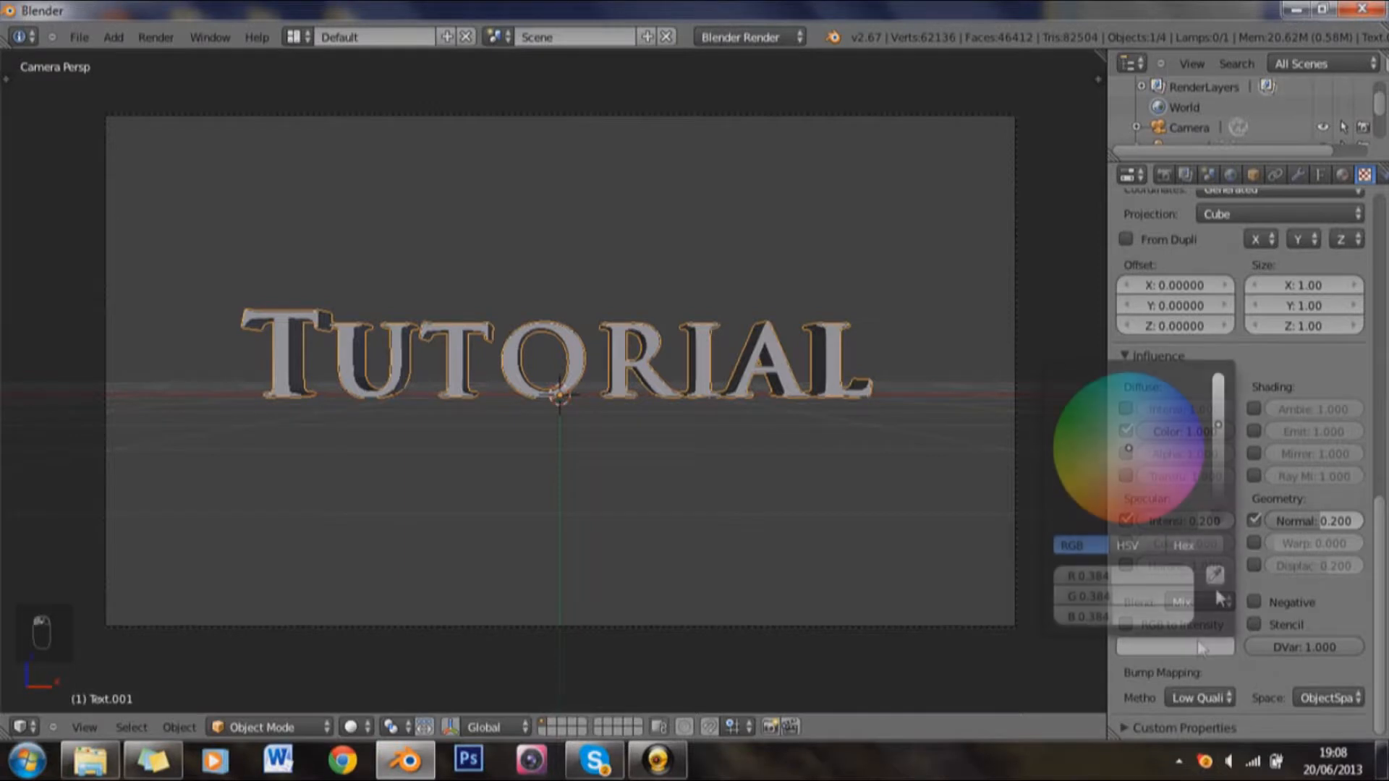
left_click(1218, 510)
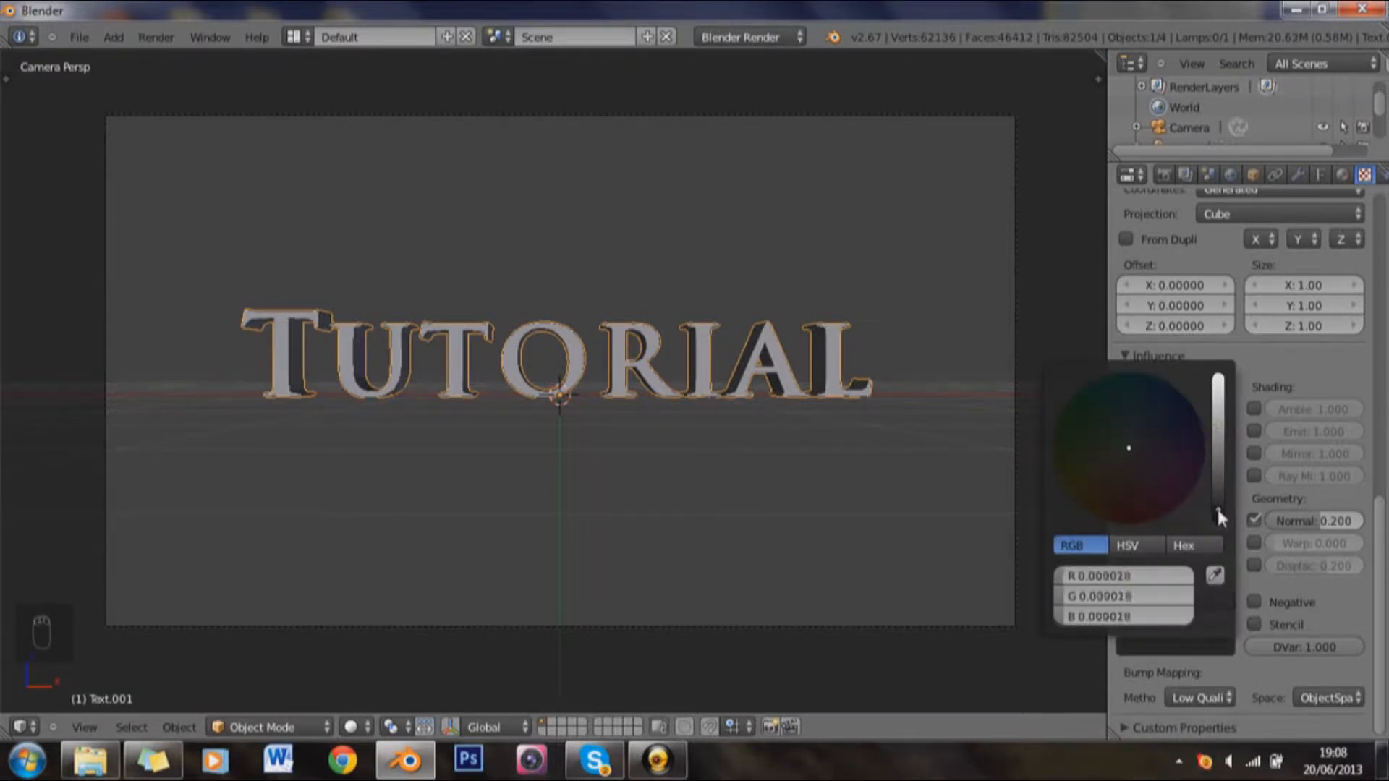
scroll(1345, 404, "up", 7)
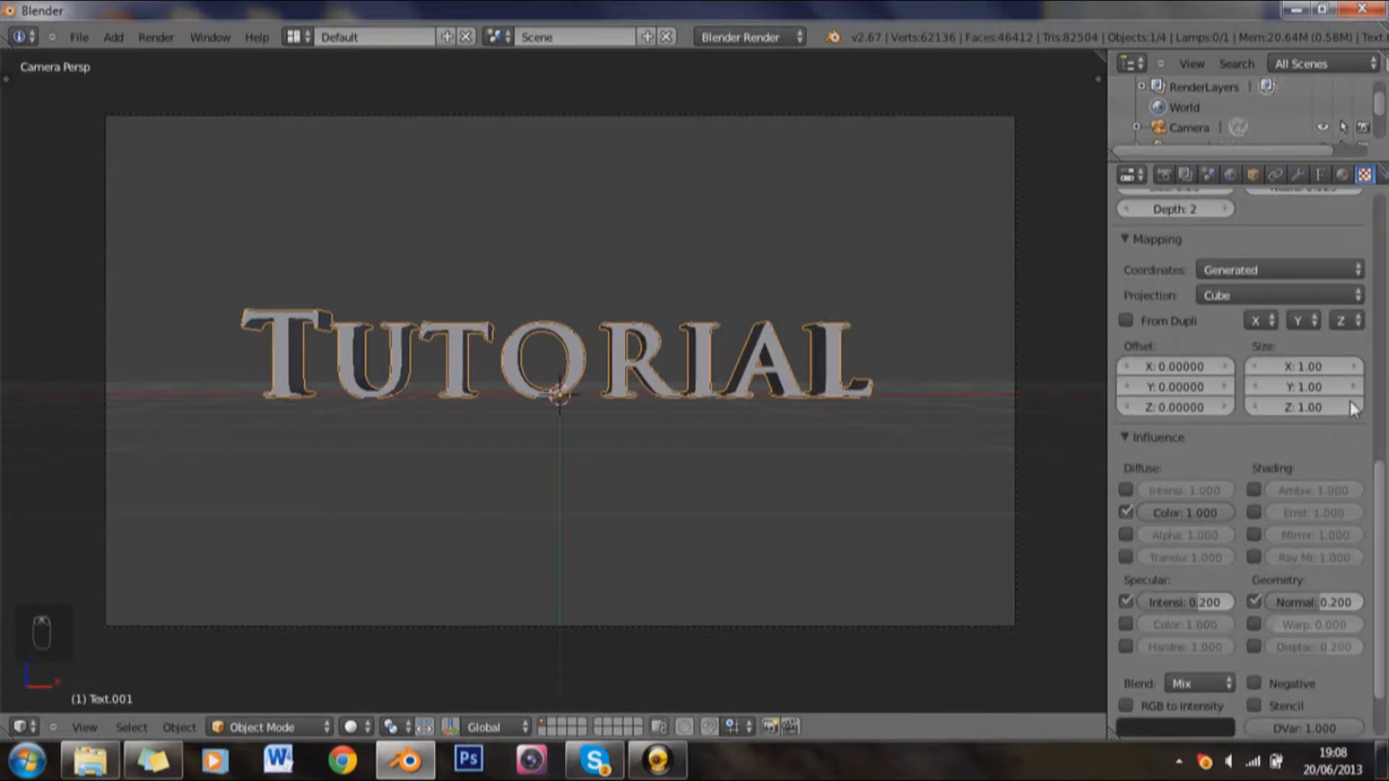
scroll(1277, 372, "up", 7)
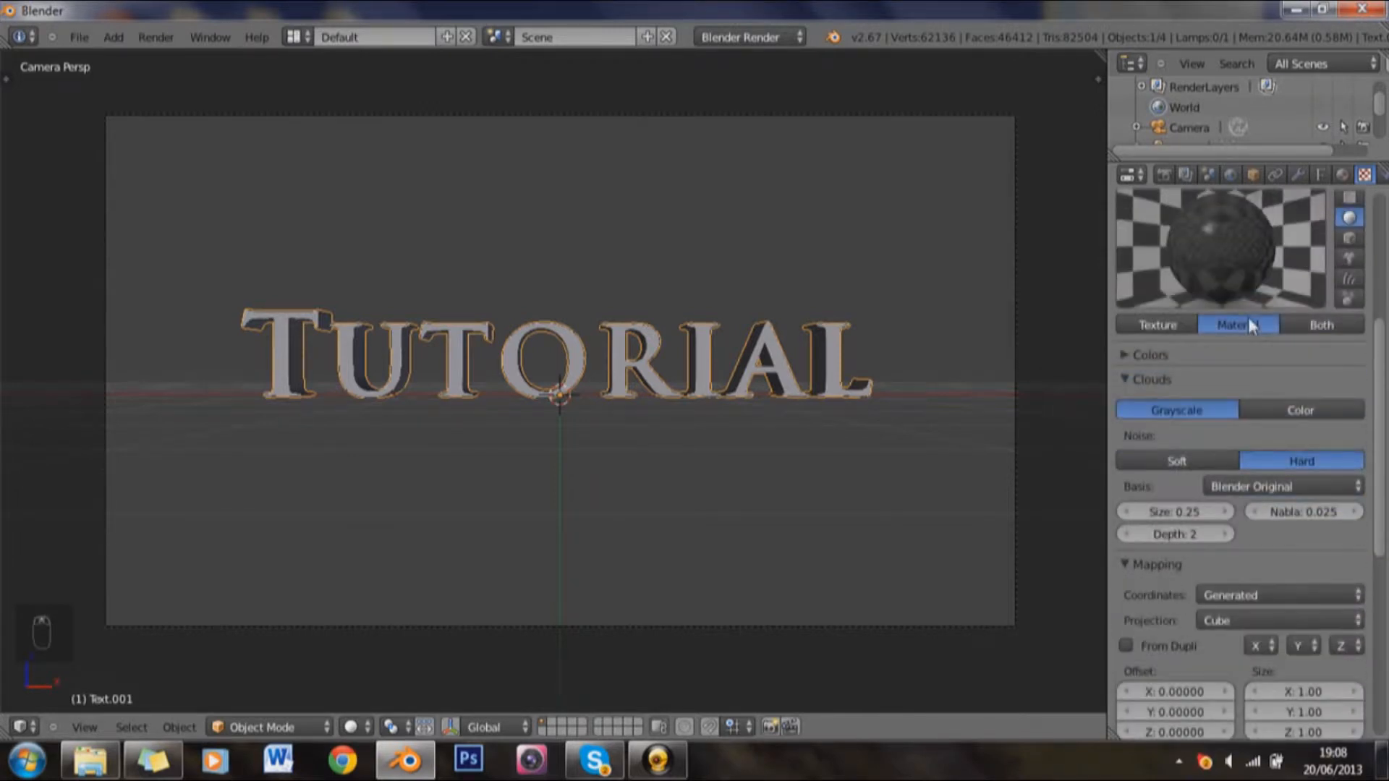
Step: Readjust the diffuse colour of the outline copy's material to a dark grey
left_click(1340, 174)
left_click(1194, 399)
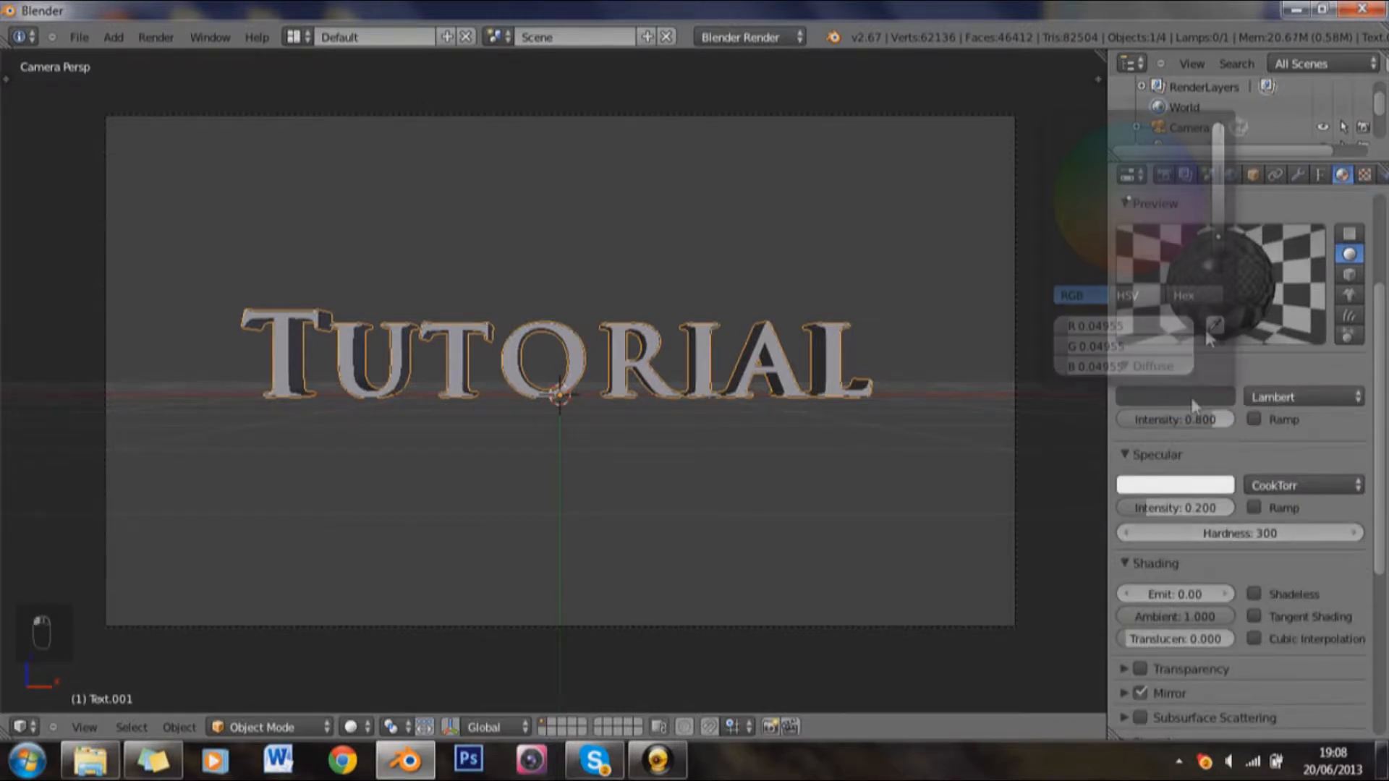
left_click(1217, 228)
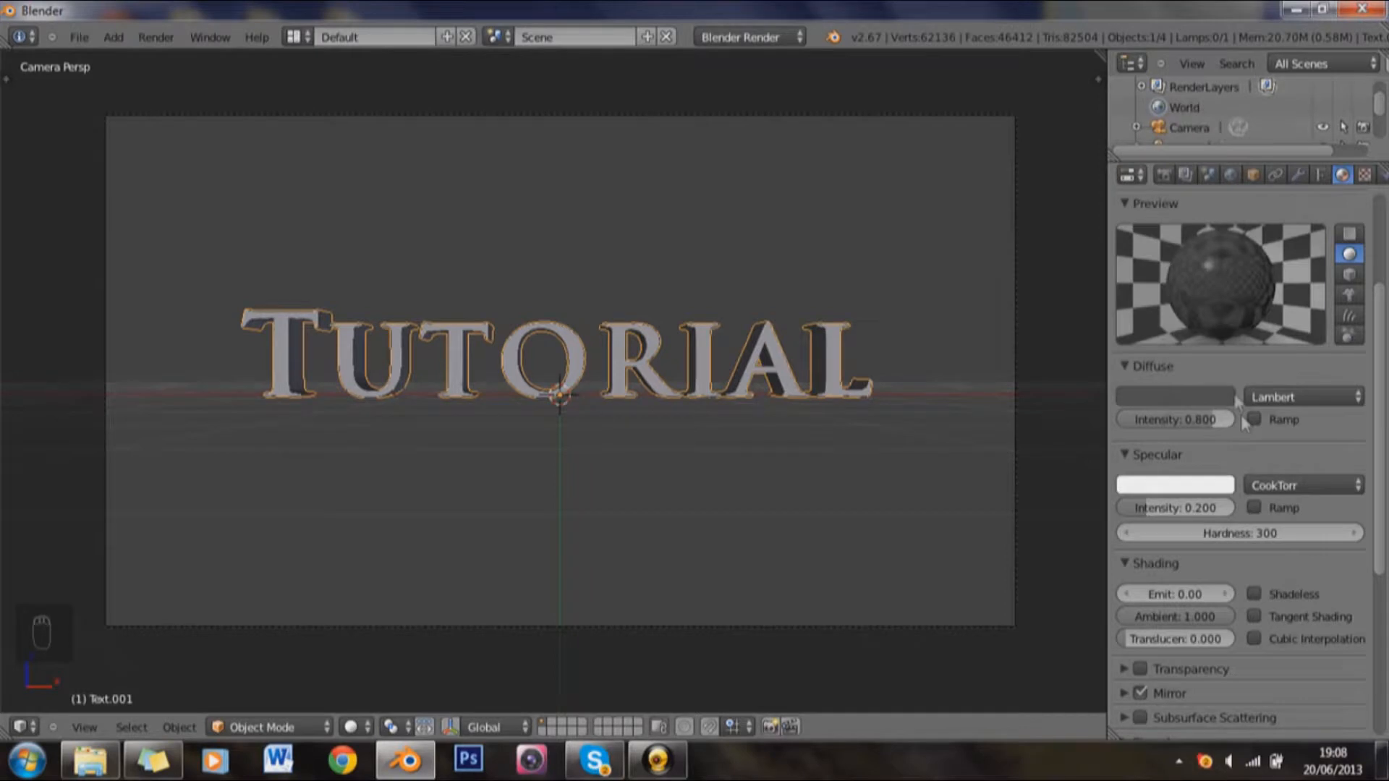
left_click(1223, 395)
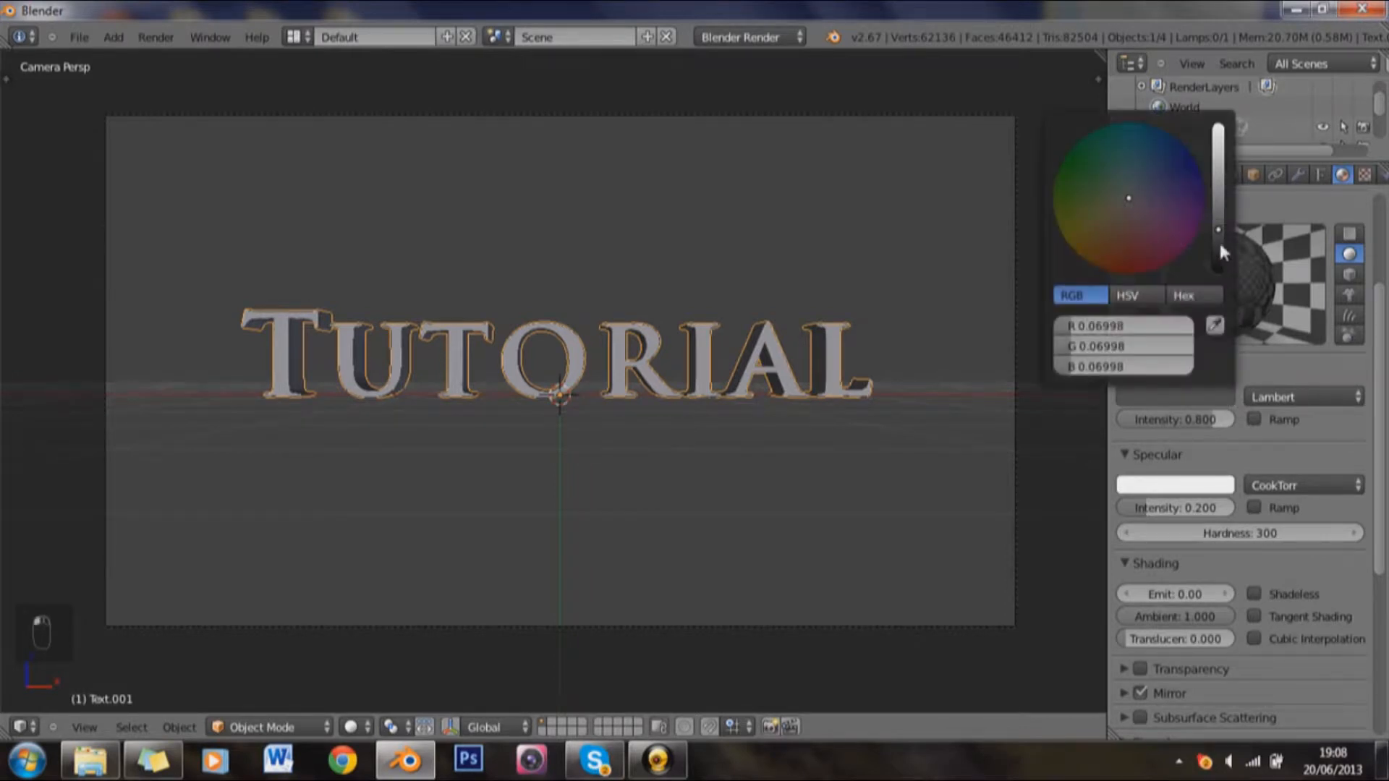
left_click(1218, 242)
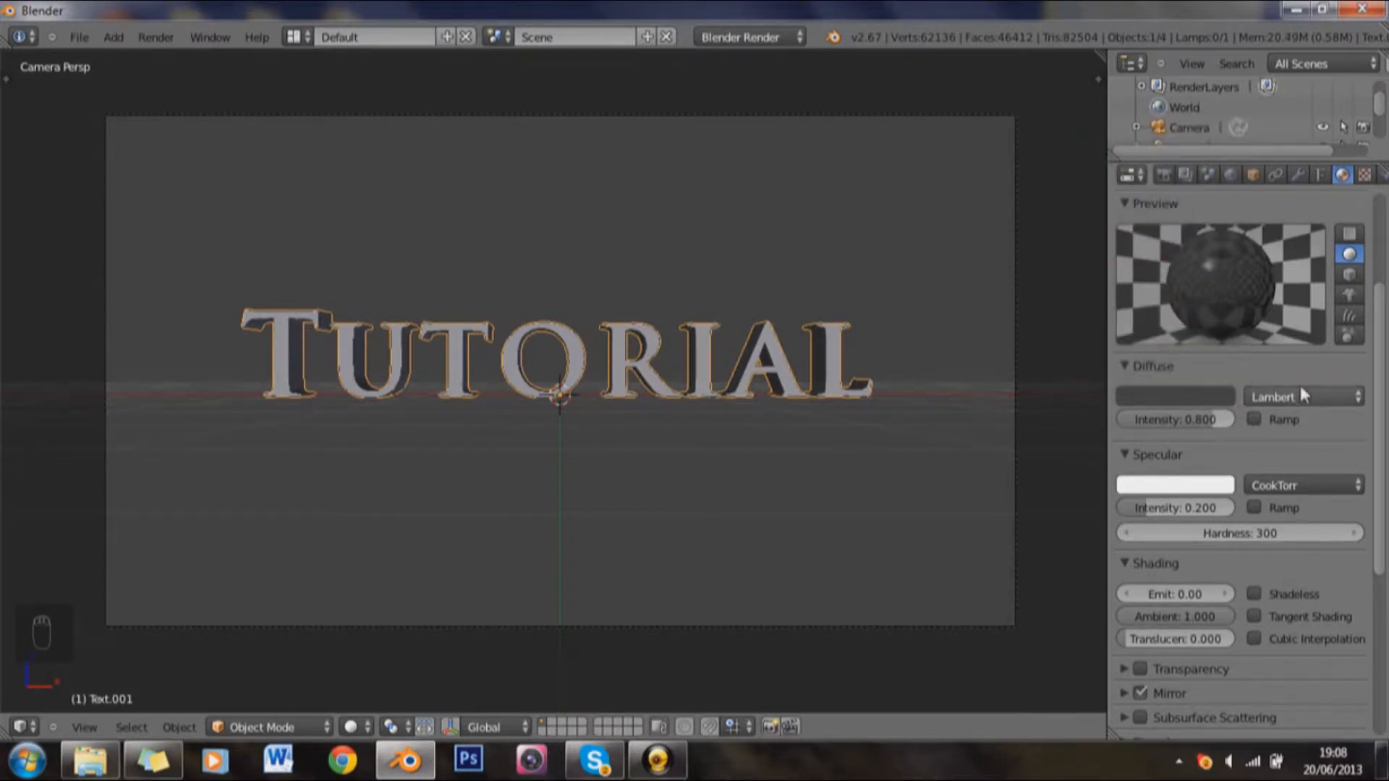
Step: Examine both text layers up close at an angle in perspective, select the original text, and return to the camera view
scroll(674, 419, "up", 5)
left_click_drag(790, 318, 697, 349)
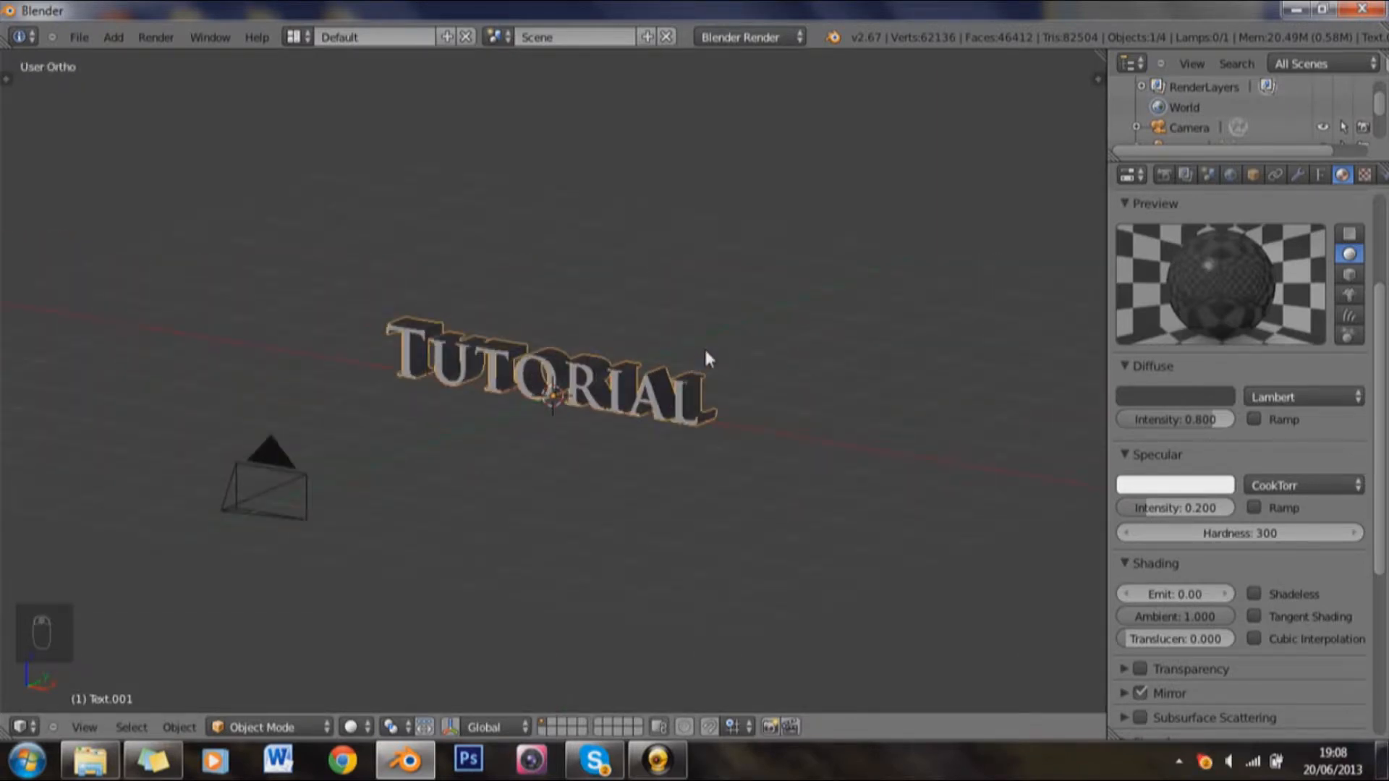
key("KP_5")
scroll(707, 347, "up", 6)
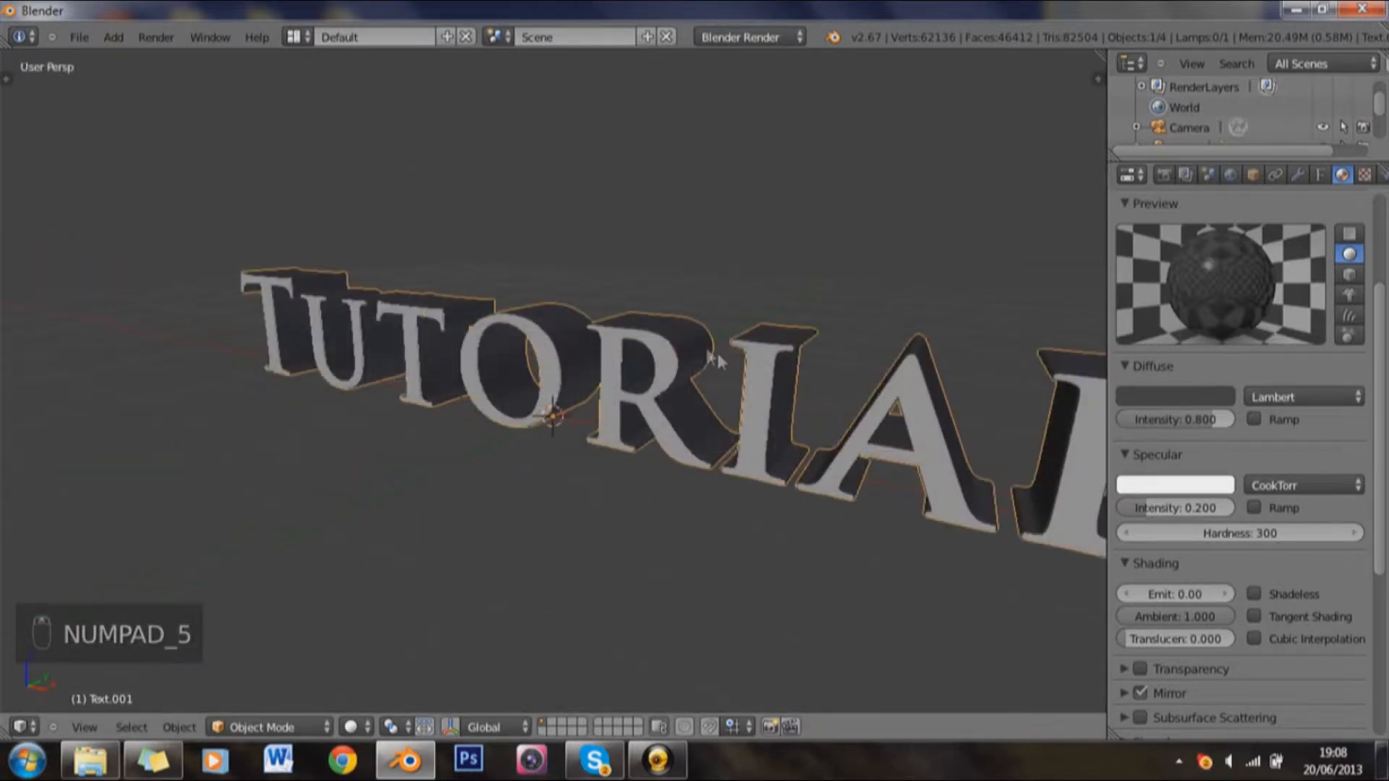
right_click(582, 392)
right_click(583, 391)
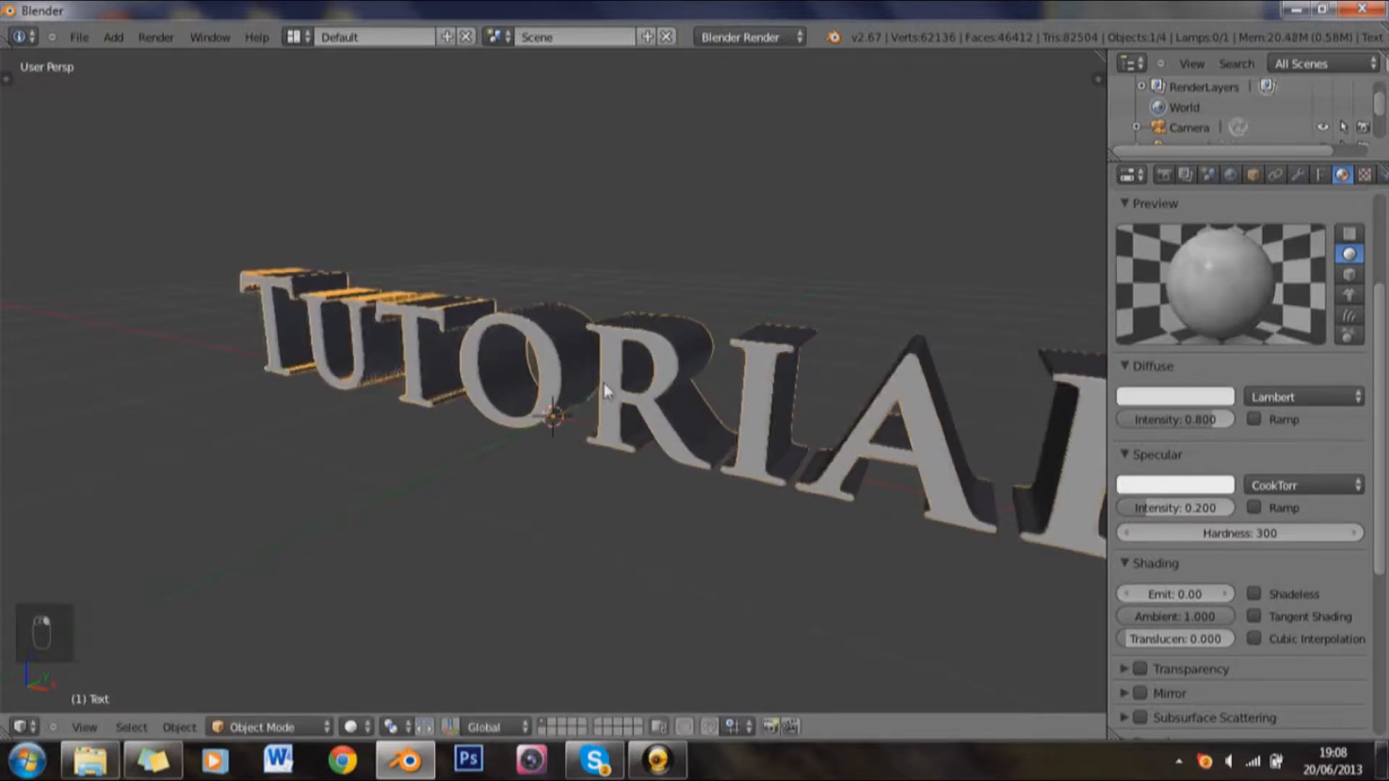
left_click_drag(605, 391, 554, 407)
scroll(536, 398, "up", 5)
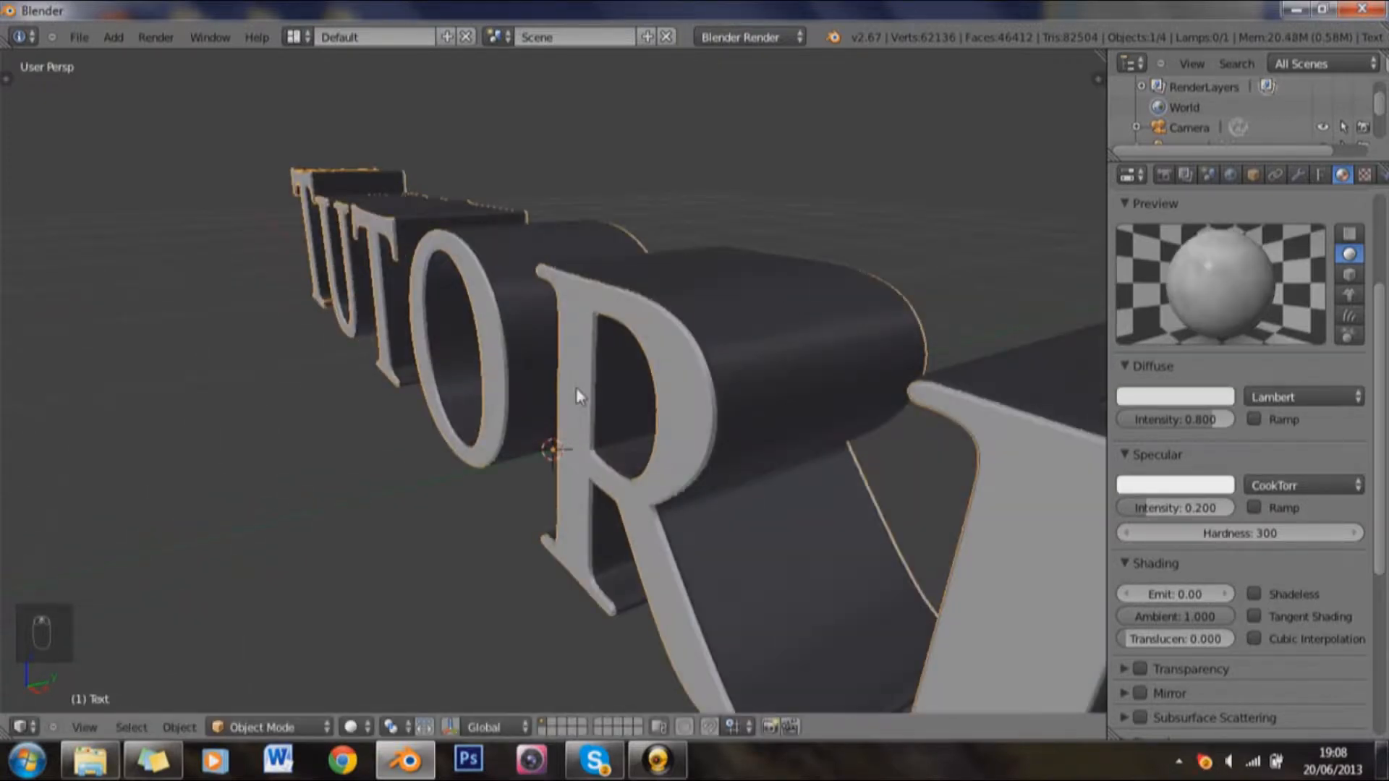
scroll(596, 372, "down", 6)
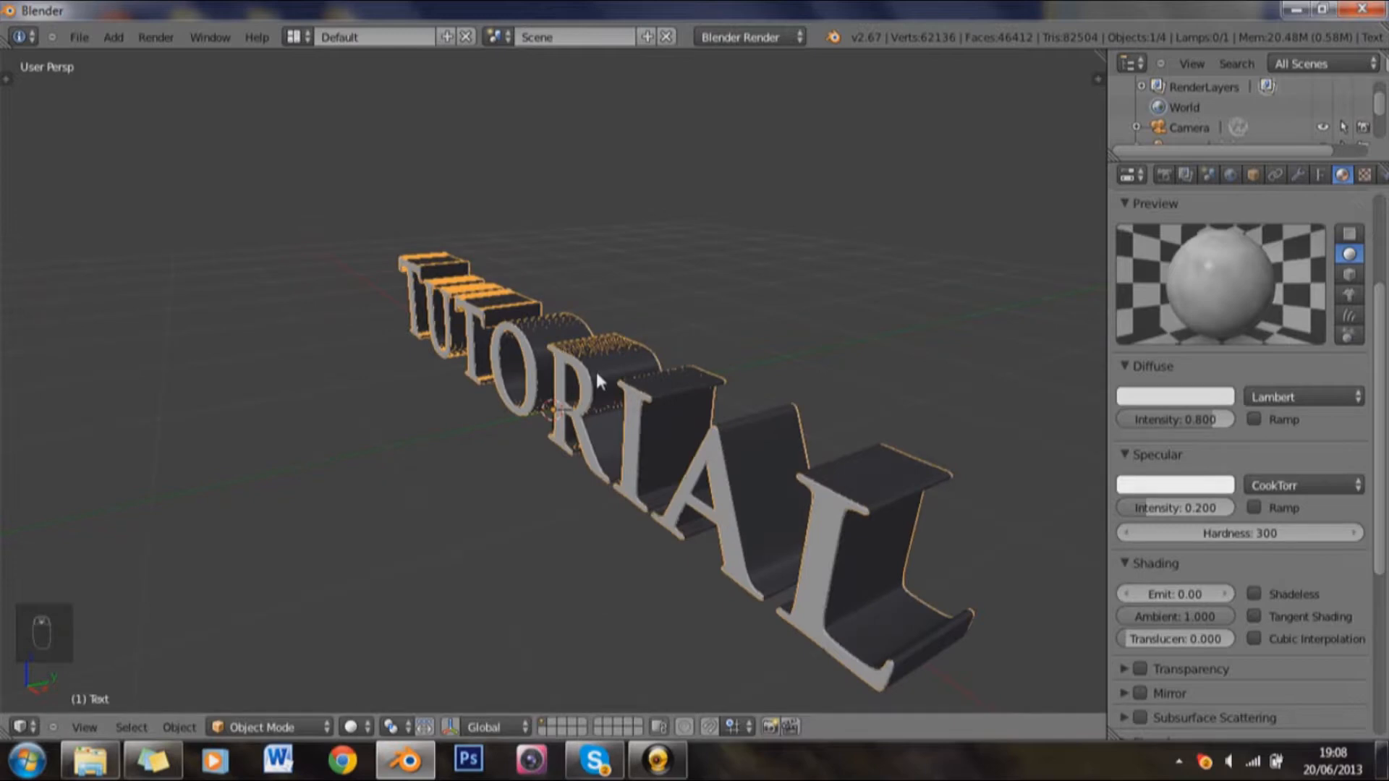
key("KP_0")
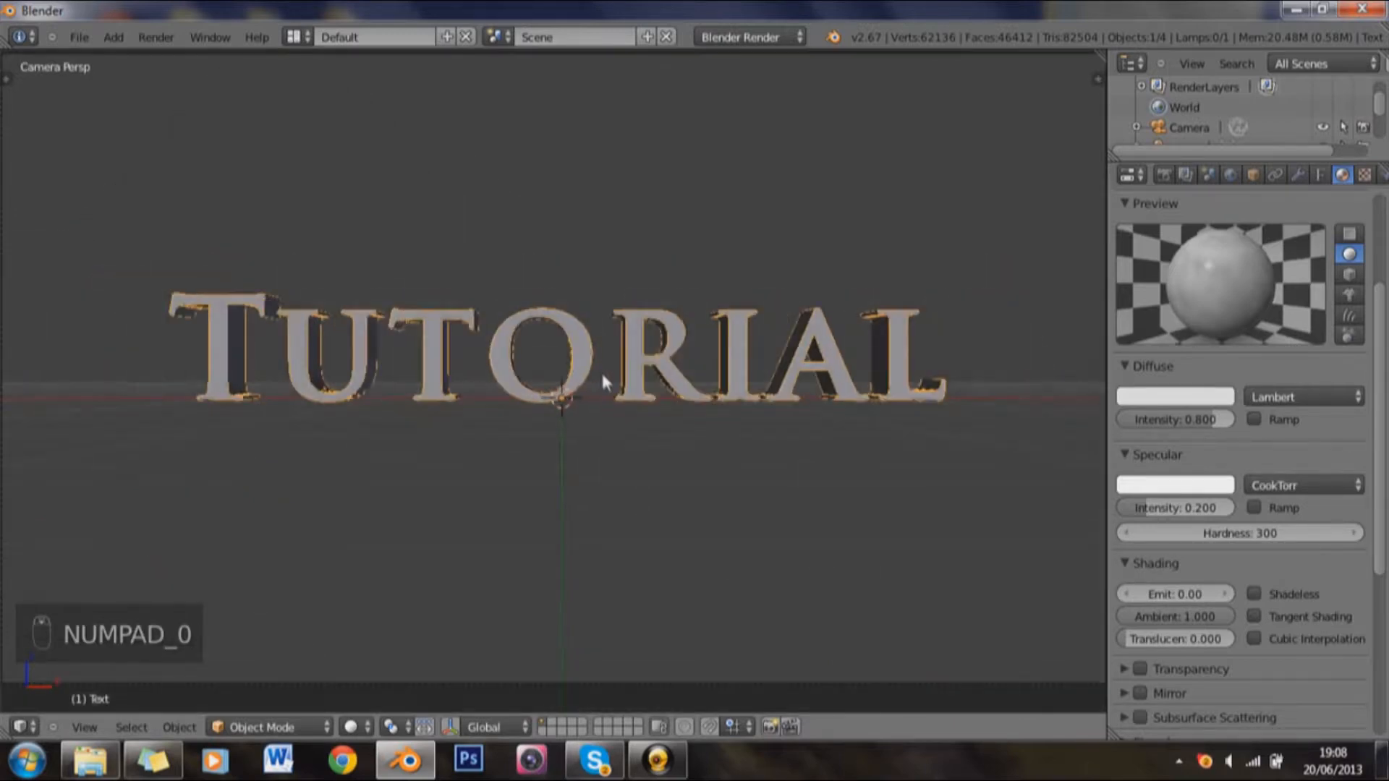
scroll(608, 376, "down", 2)
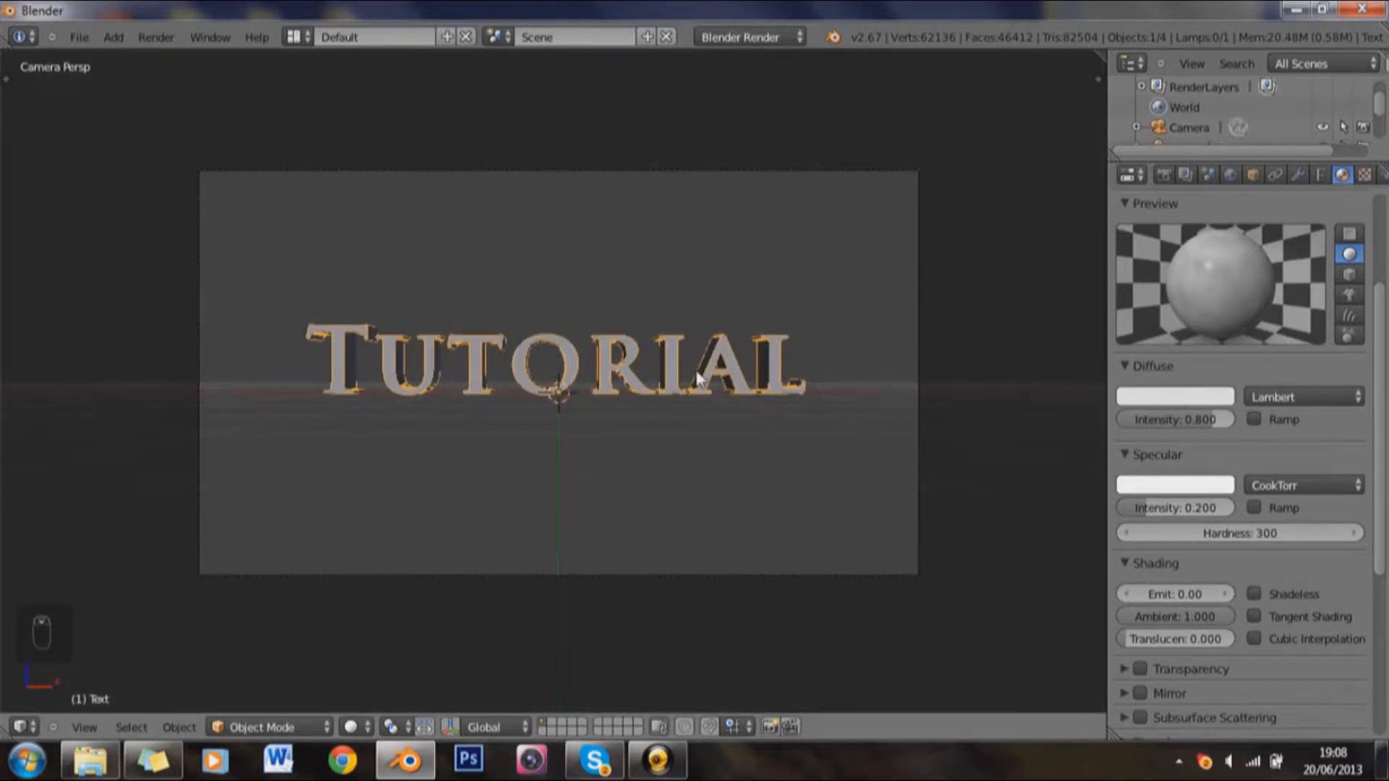
Step: Delete the existing point lamp above the text, working in the right orthographic view
key("KP_3")
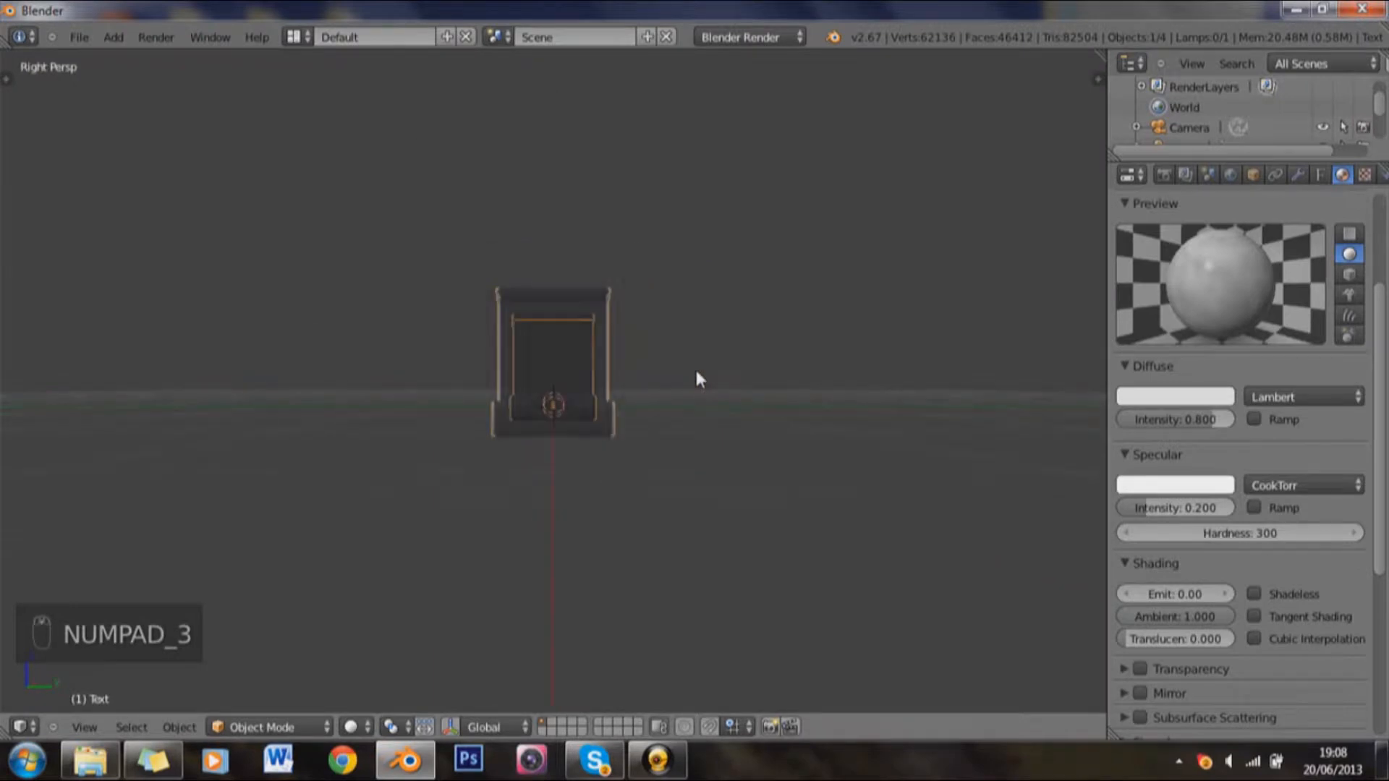
key("KP_5")
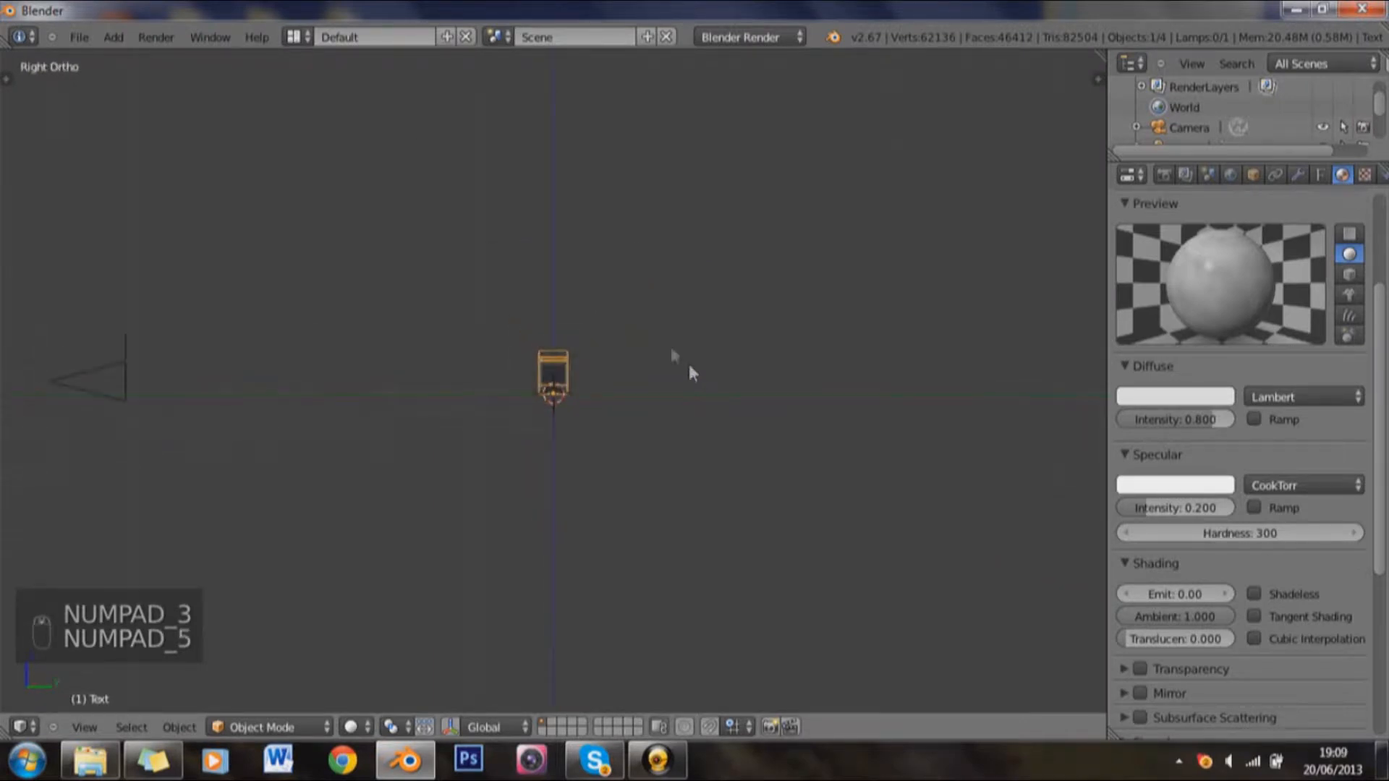
right_click(606, 51)
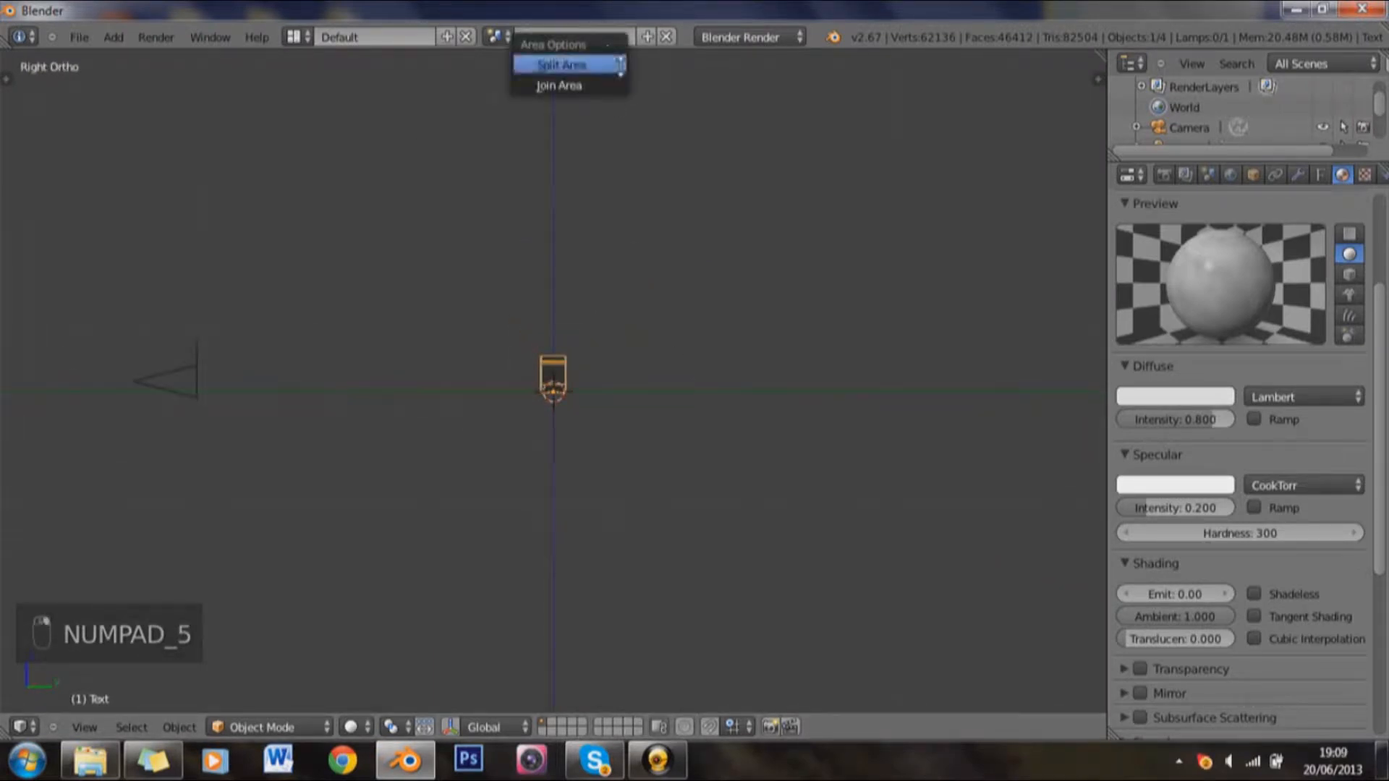
right_click(605, 65)
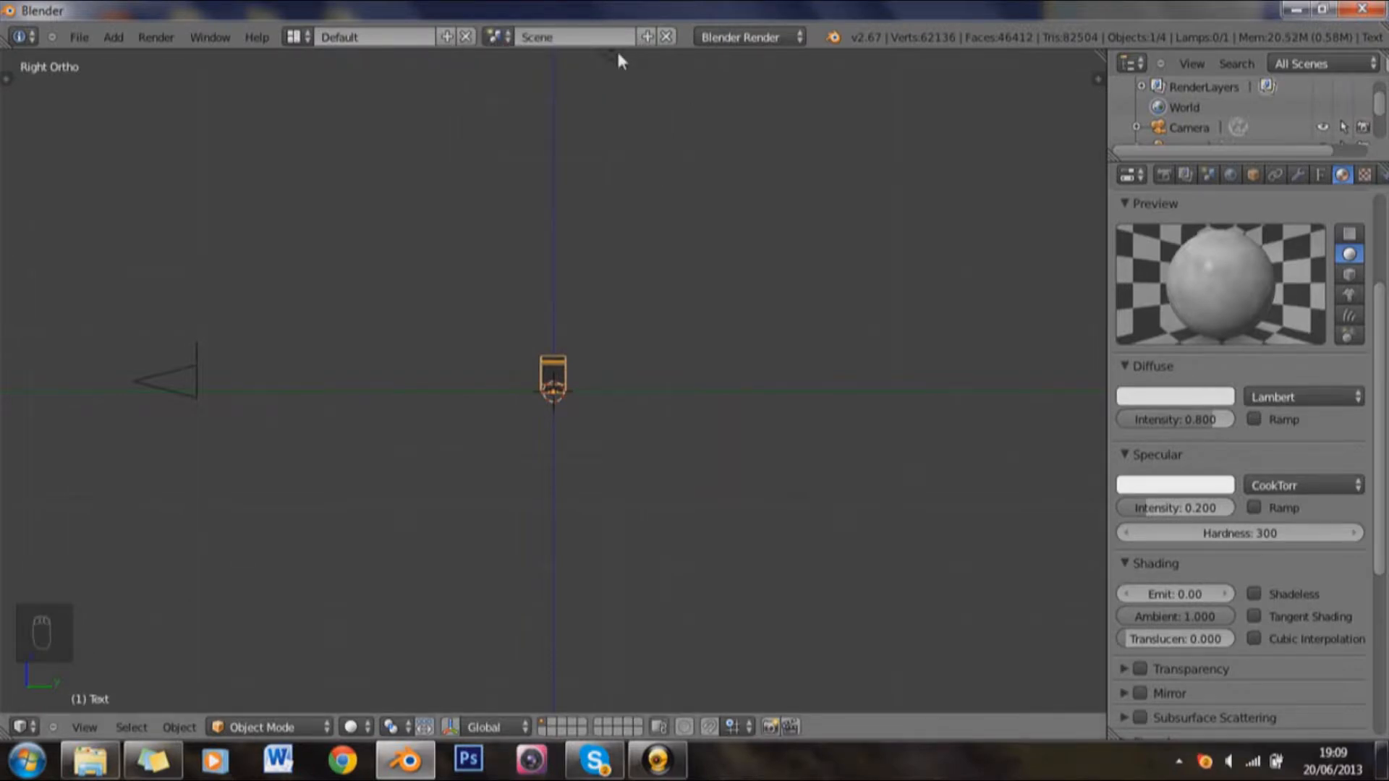
right_click(615, 55)
key("x")
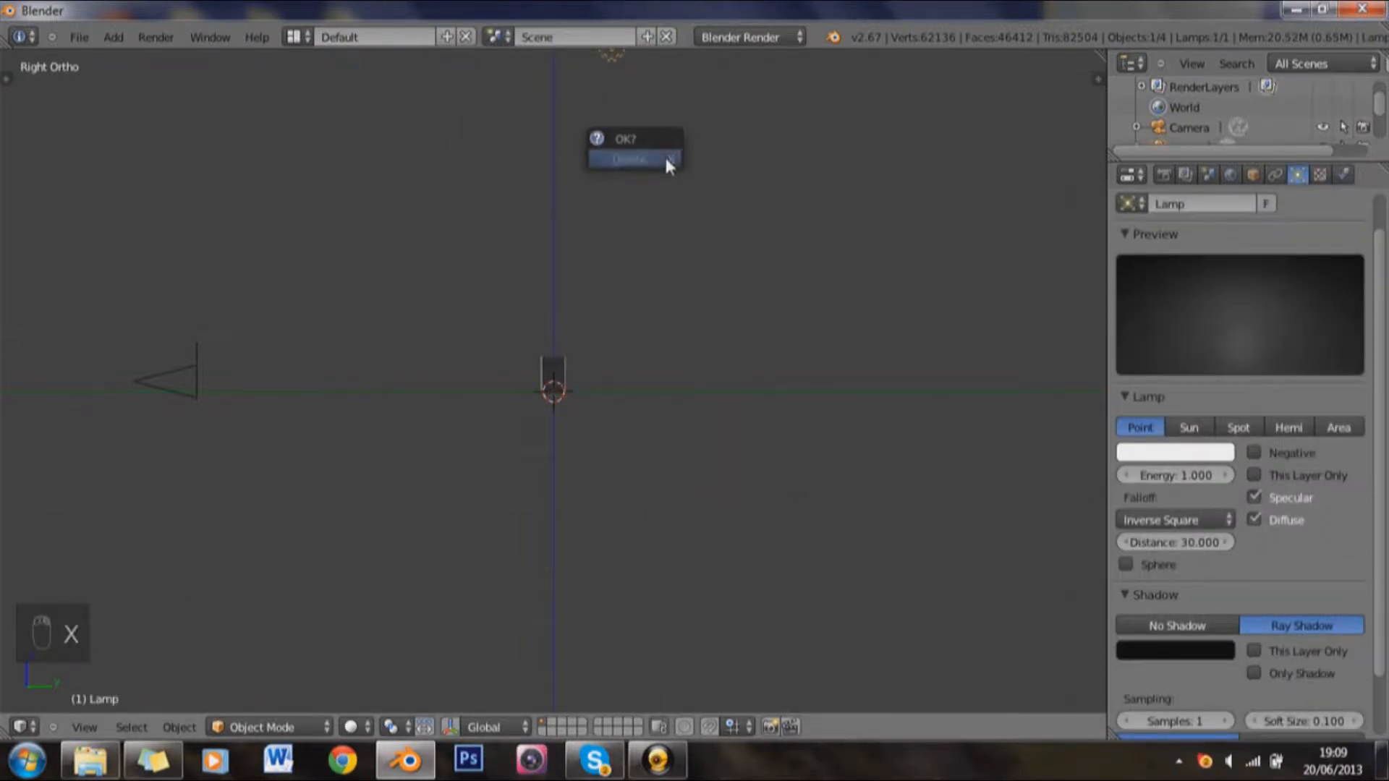
left_click(664, 157)
Step: Add an area lamp at the 3D cursor
key("shift+a")
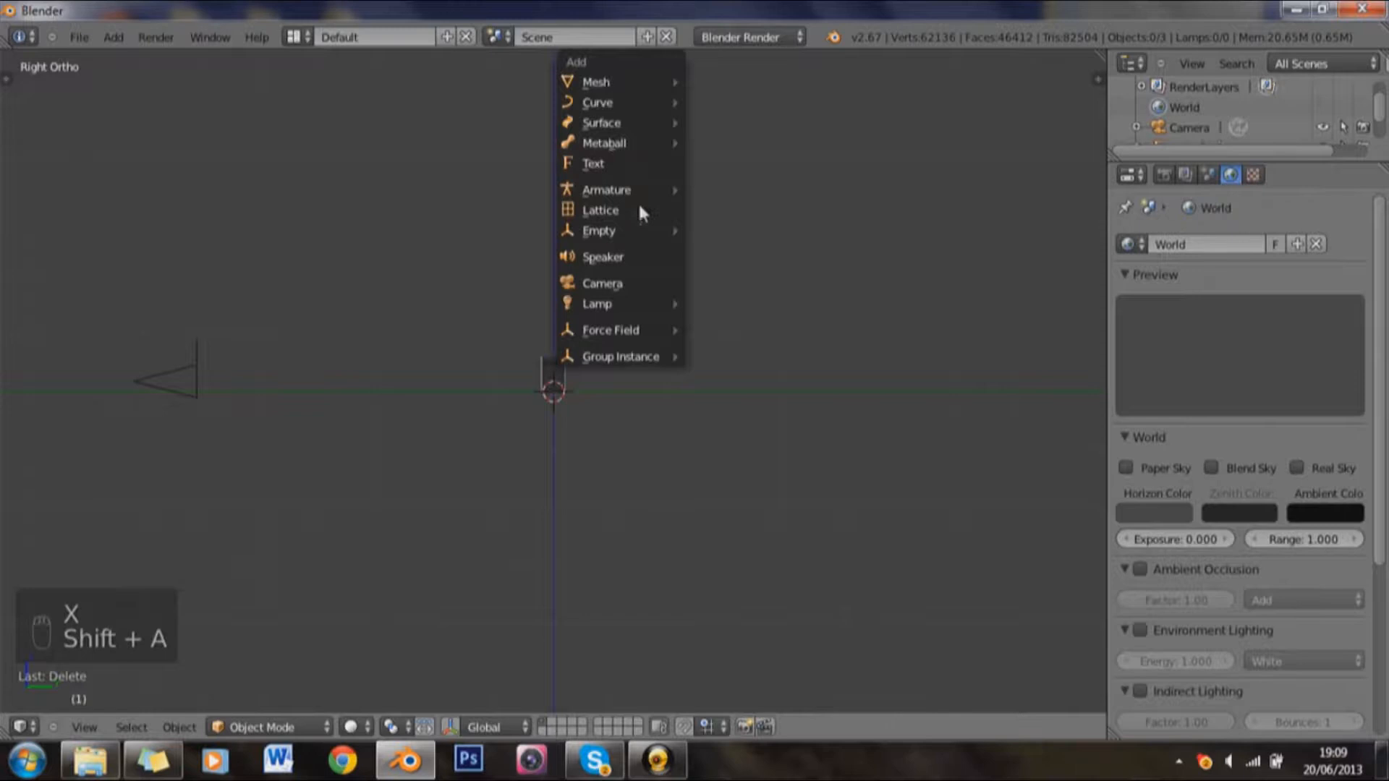
mouse_move(625, 307)
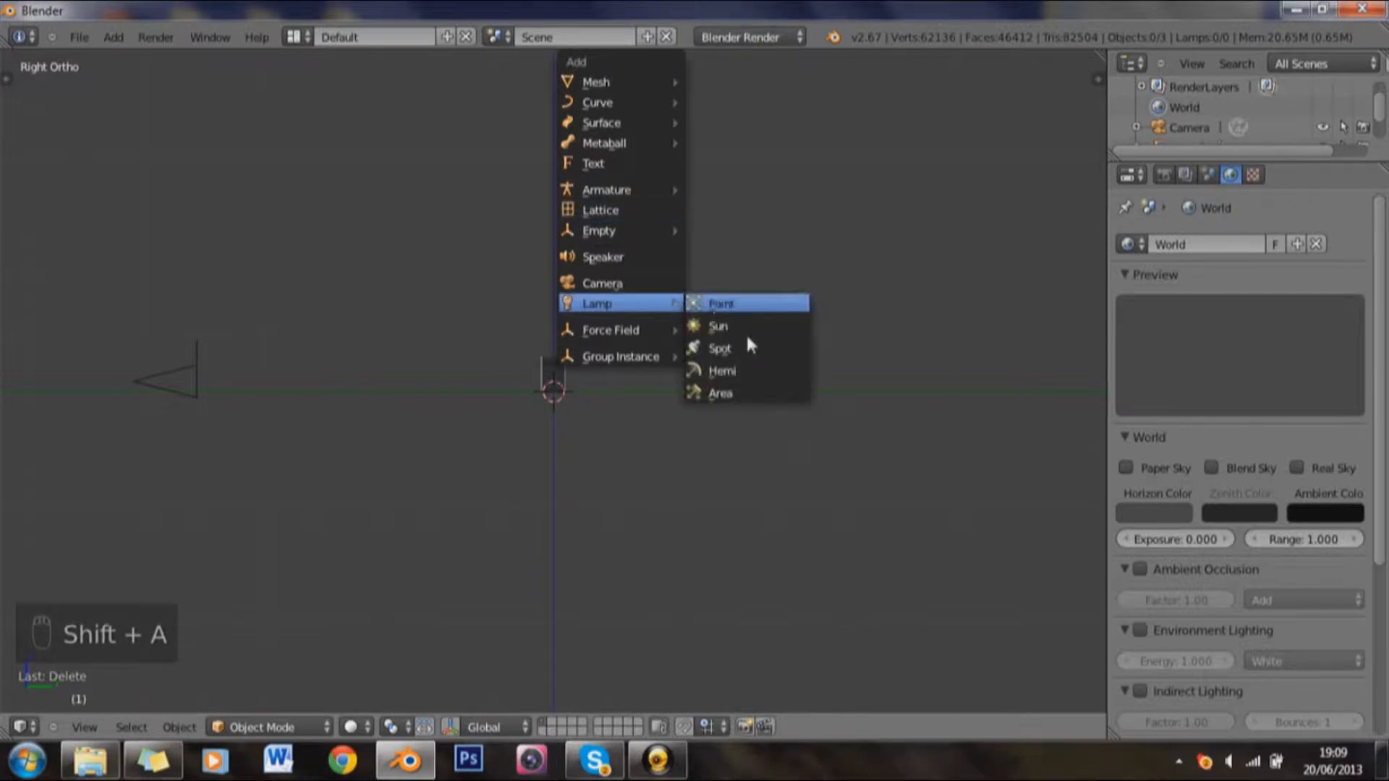
left_click(760, 395)
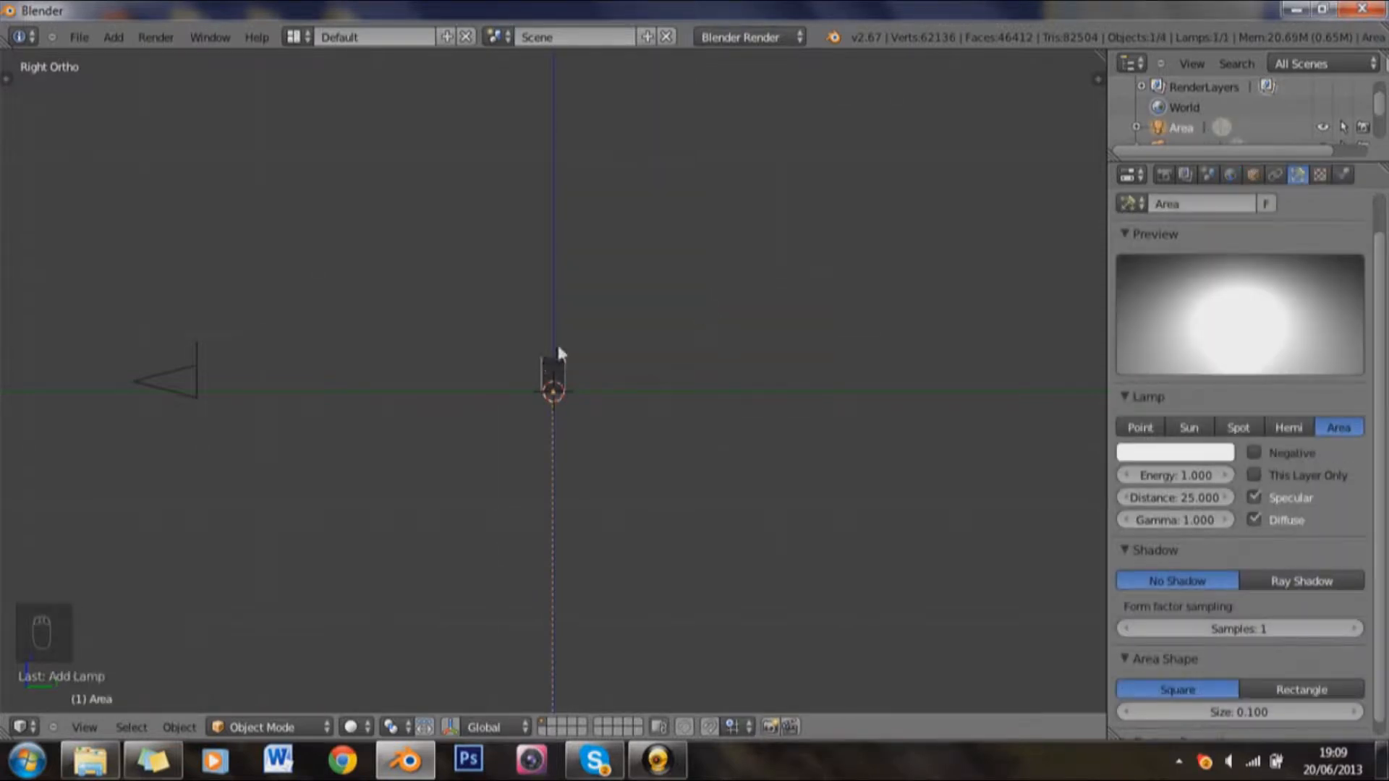
Step: Position the area lamp above and in front of the text, between it and the camera, enabling the 3D manipulator to adjust it along Y
key("g")
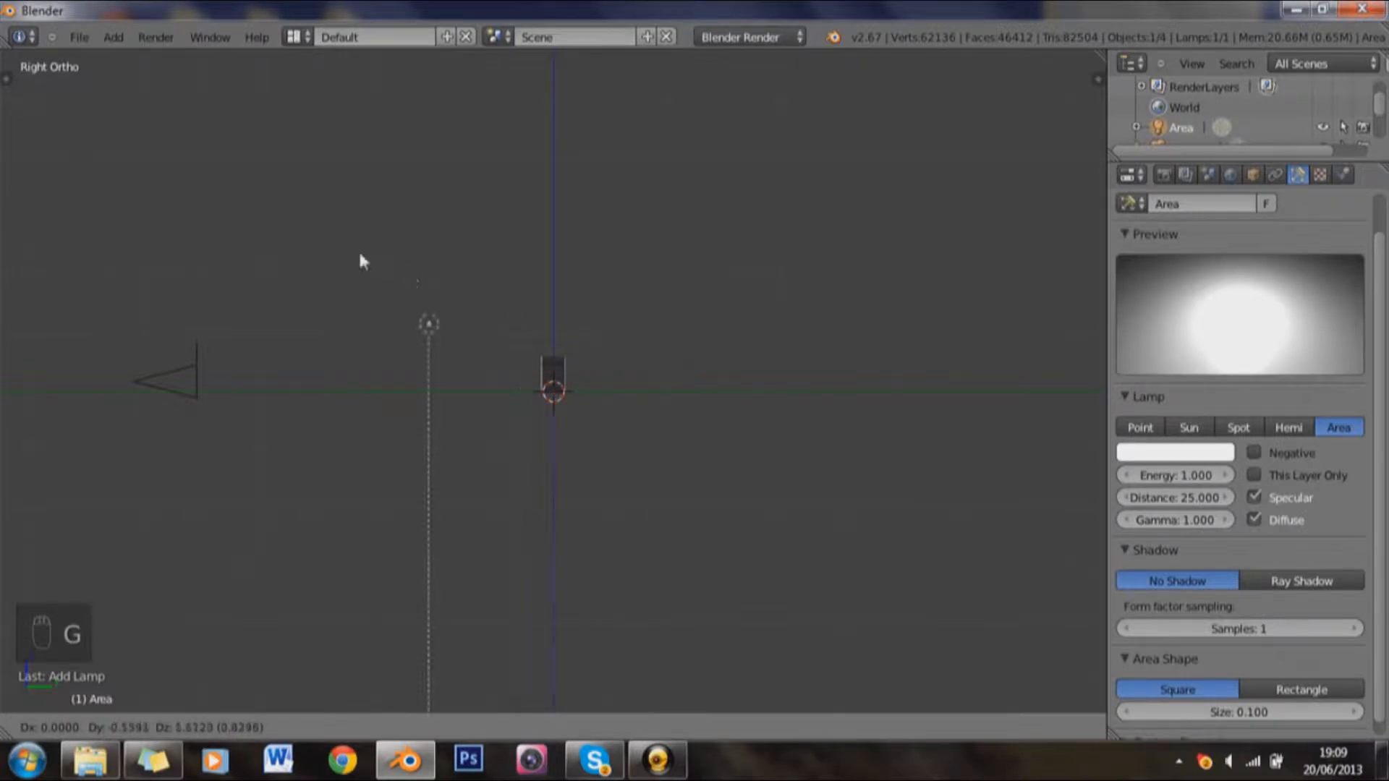
left_click(283, 201)
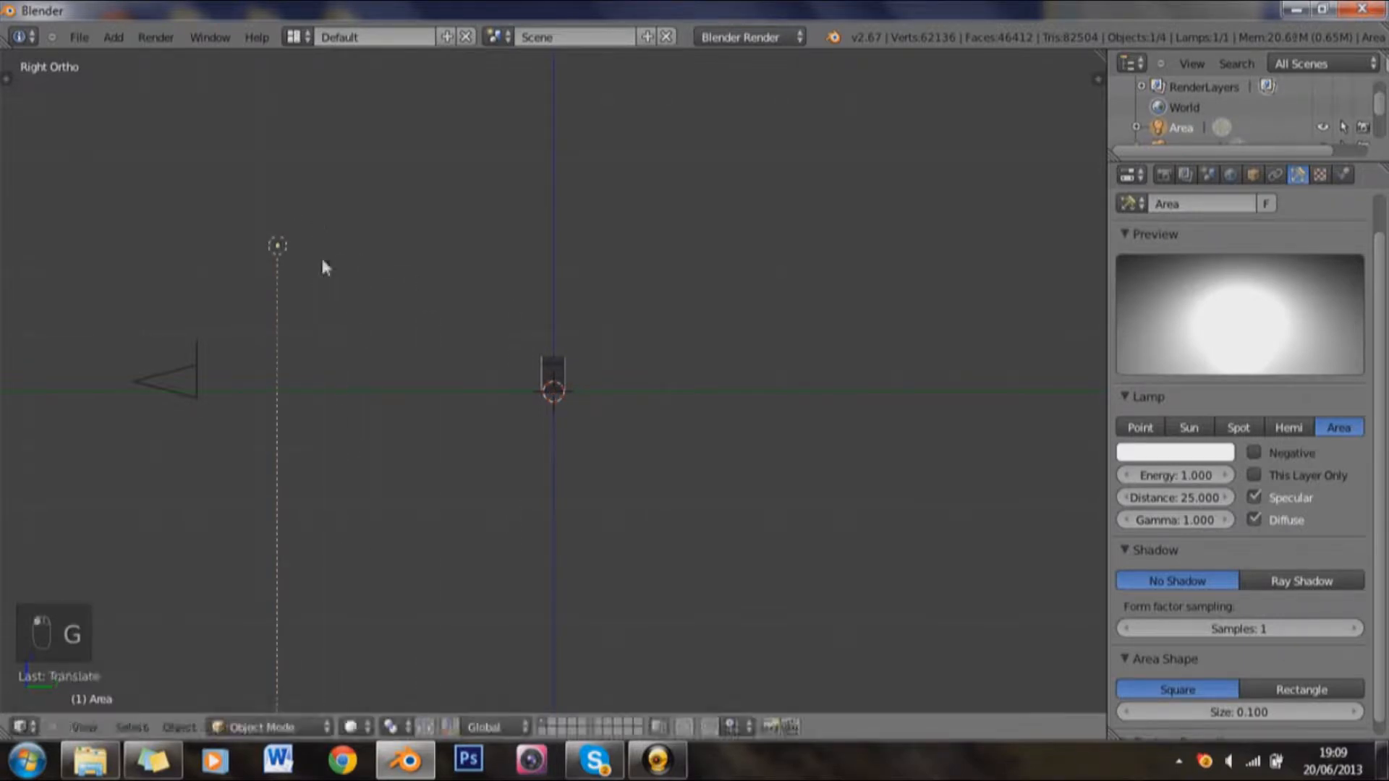
left_click(448, 727)
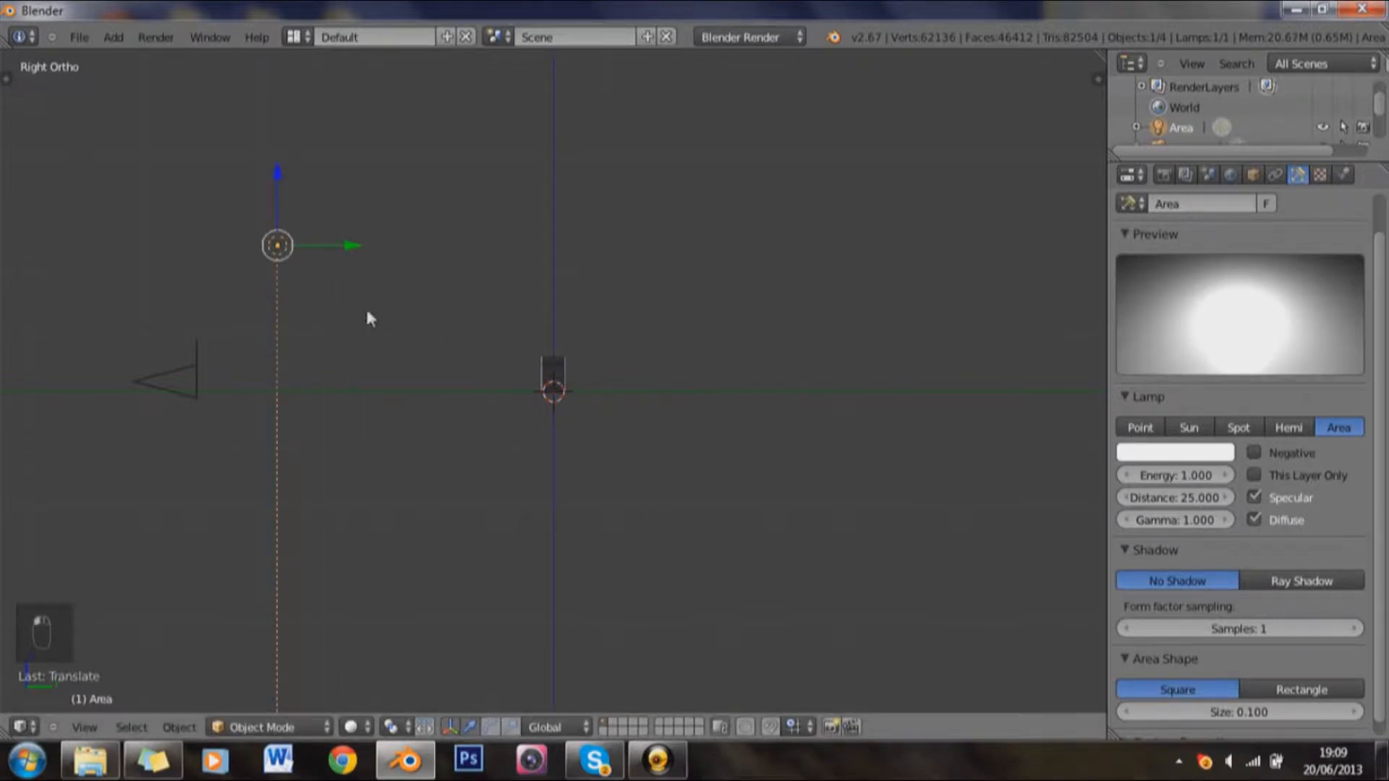
left_click_drag(342, 251, 384, 282)
left_click_drag(288, 340, 347, 406)
Step: Rotate the area lamp about -61° in the right orthographic view so it points at the text
key("KP_3")
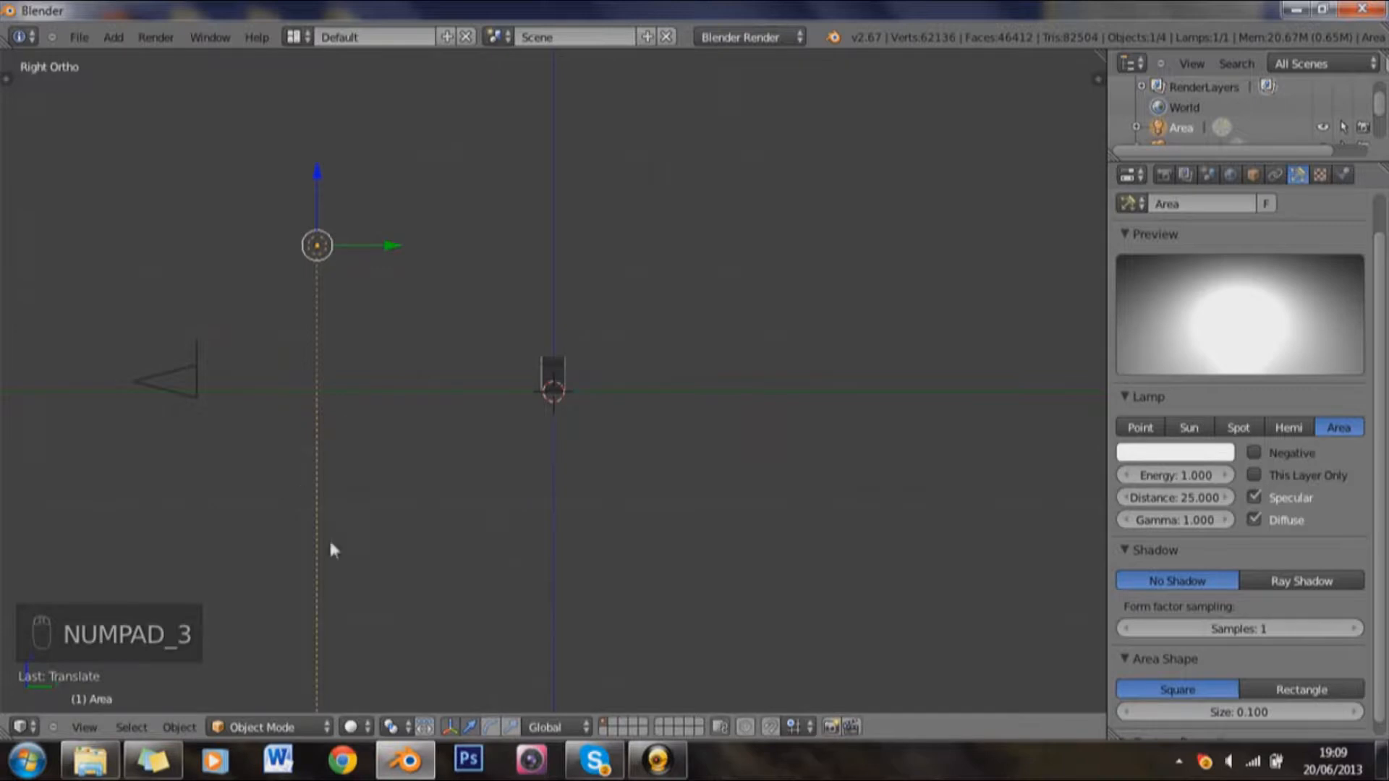
key("r")
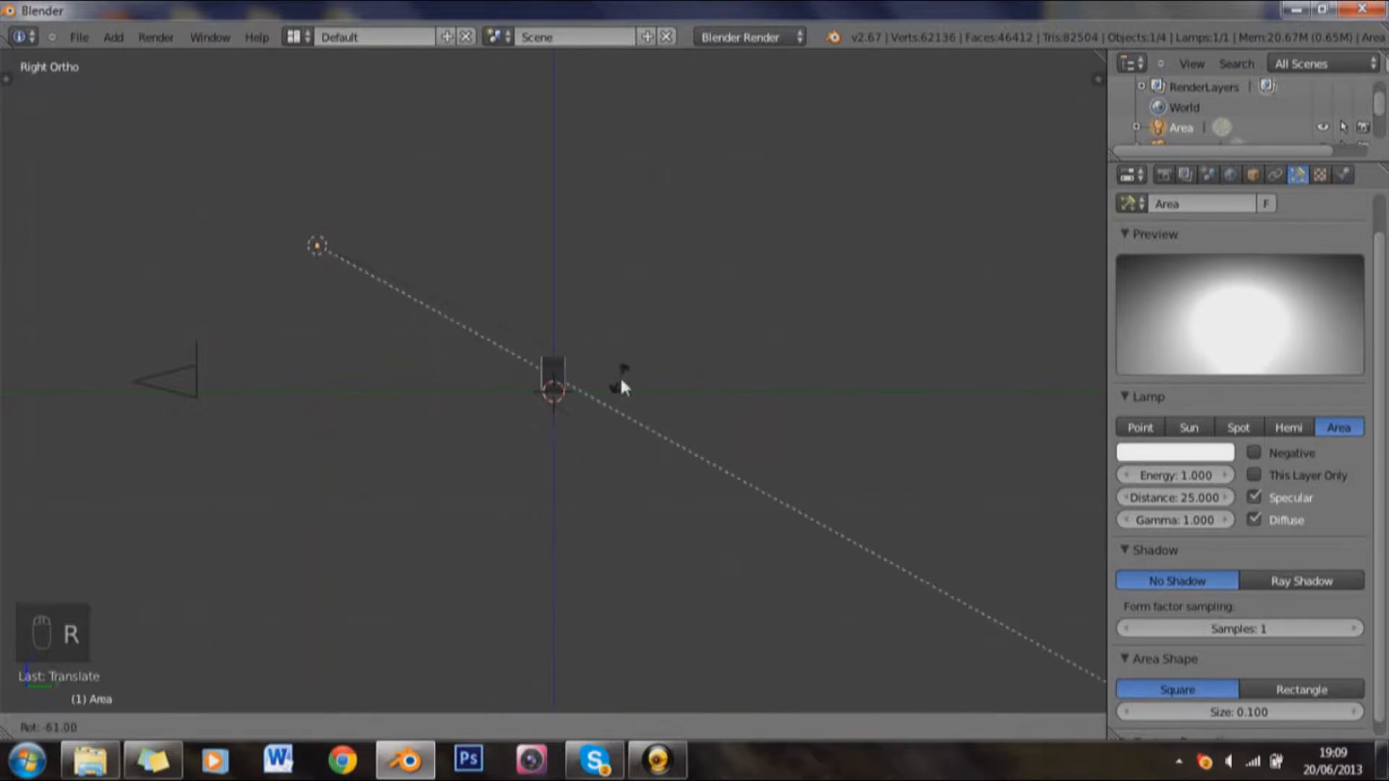
left_click(620, 382)
Step: Enable ray shadows on the area lamp and set its distance to 5
left_click(1292, 580)
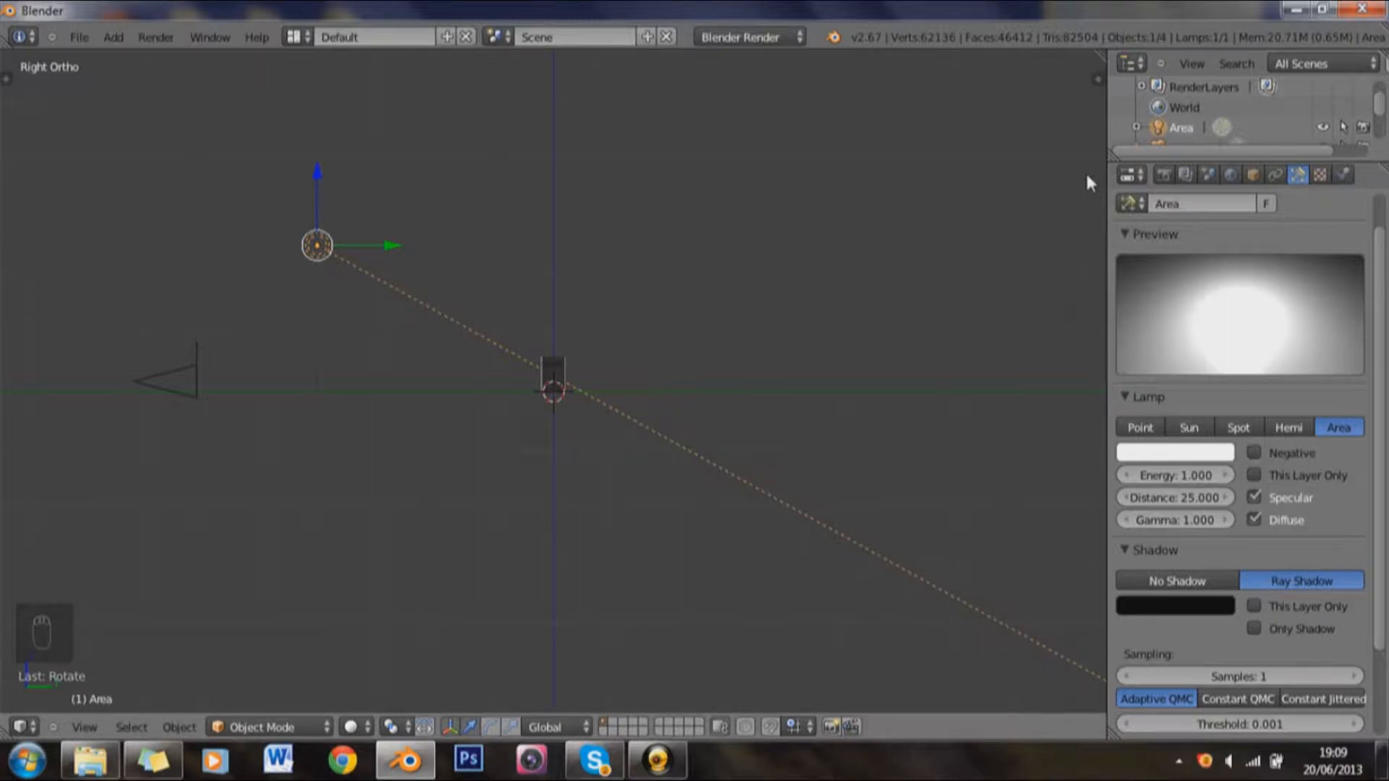
left_click(1180, 500)
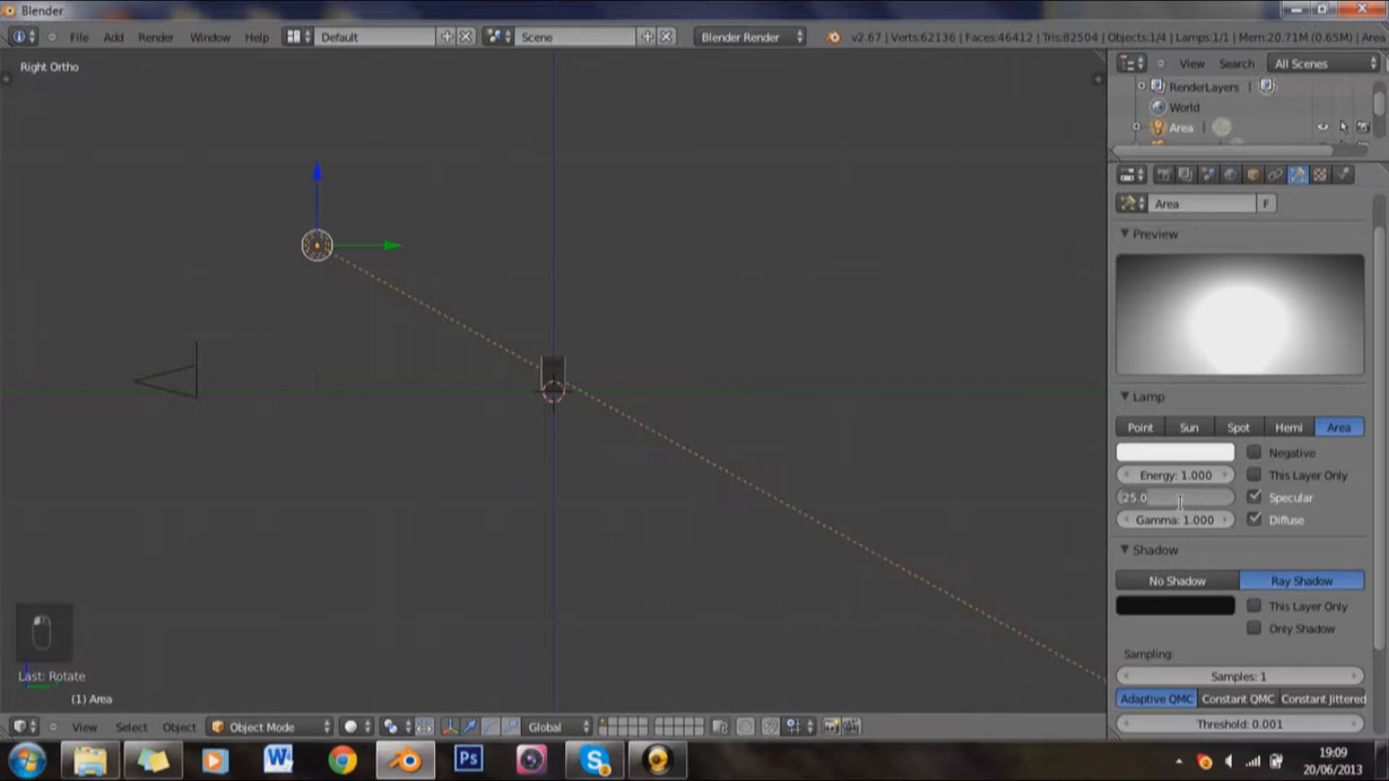
type("5")
key("Return")
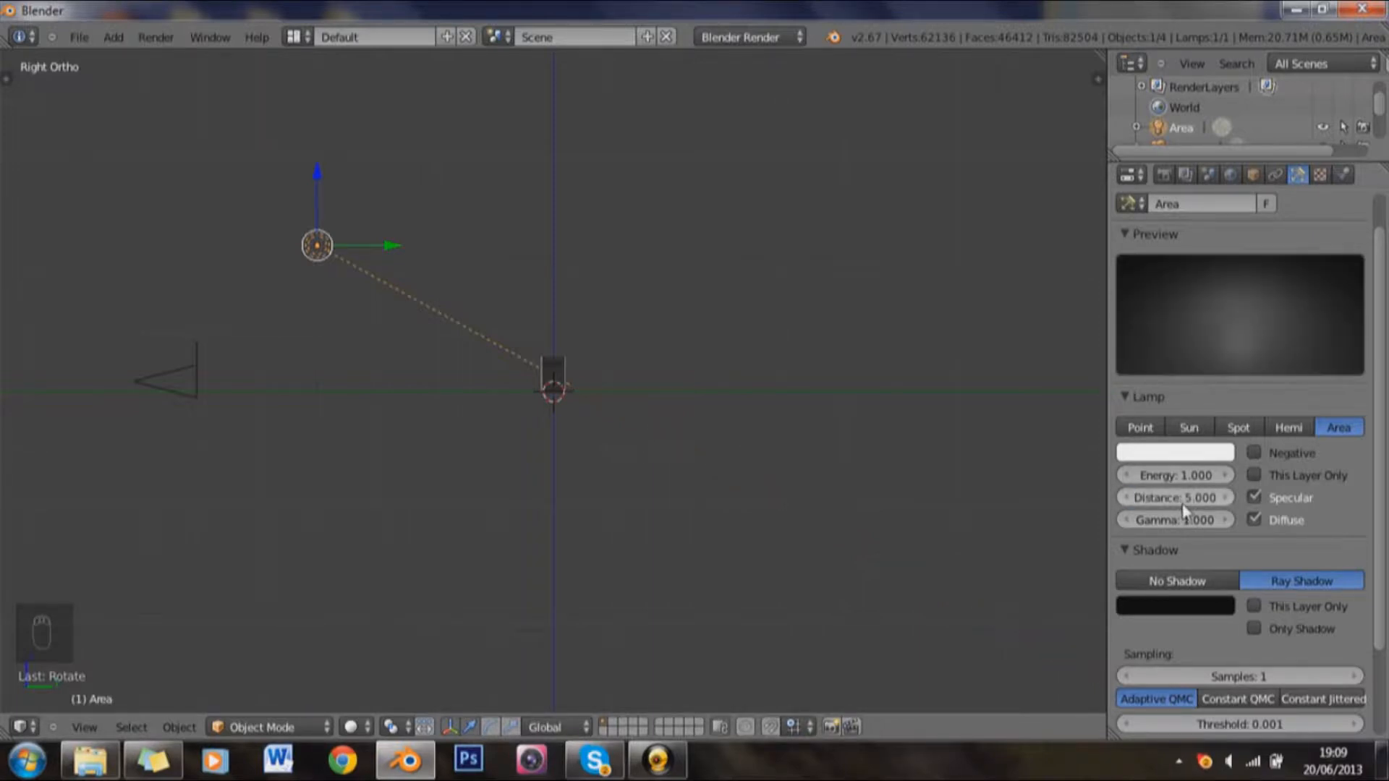
Step: Set the lamp's shadow sampling to Constant QMC with 8 samples
left_click(1239, 701)
left_click(1214, 677)
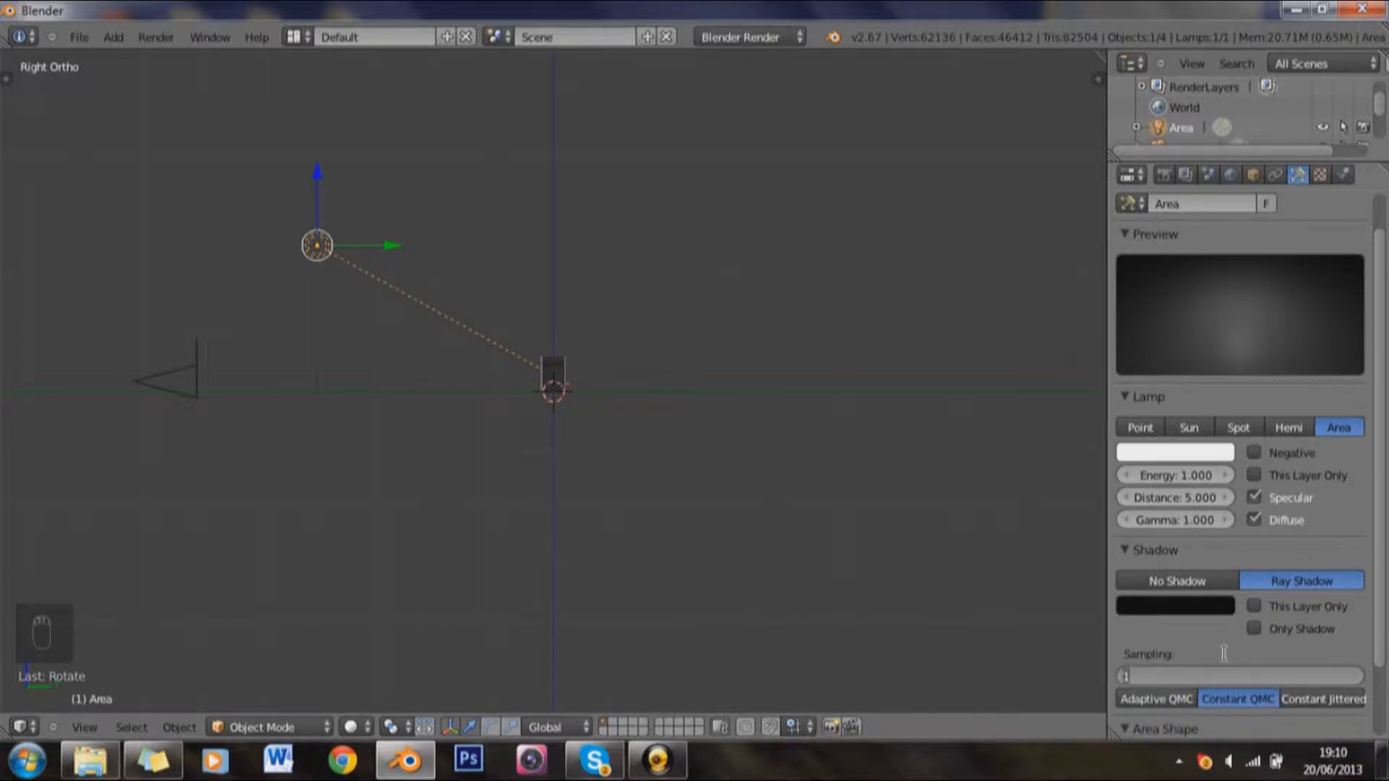
type("8")
key("Return")
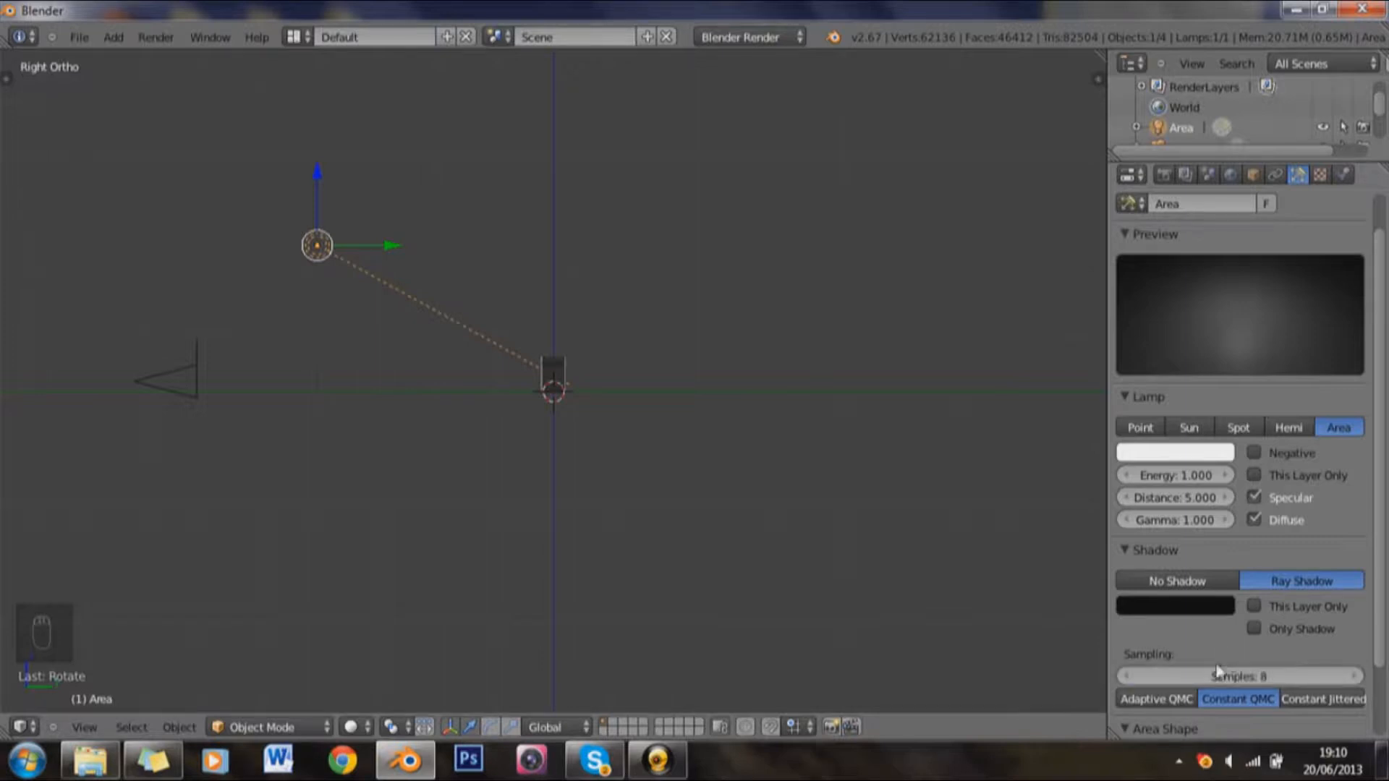
Step: Set the area lamp's square size to 3
scroll(1216, 663, "down", 1)
scroll(1215, 661, "down", 1)
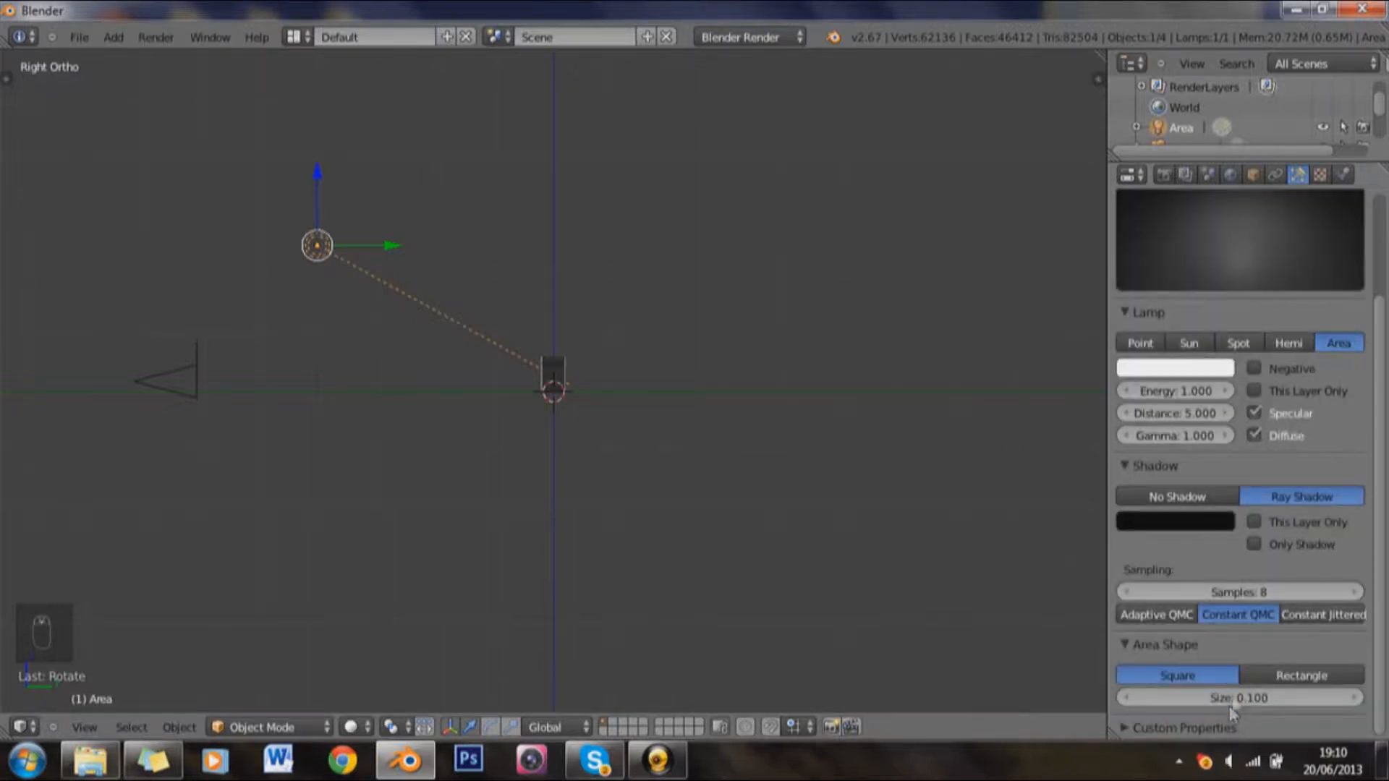
left_click(1231, 696)
type("1")
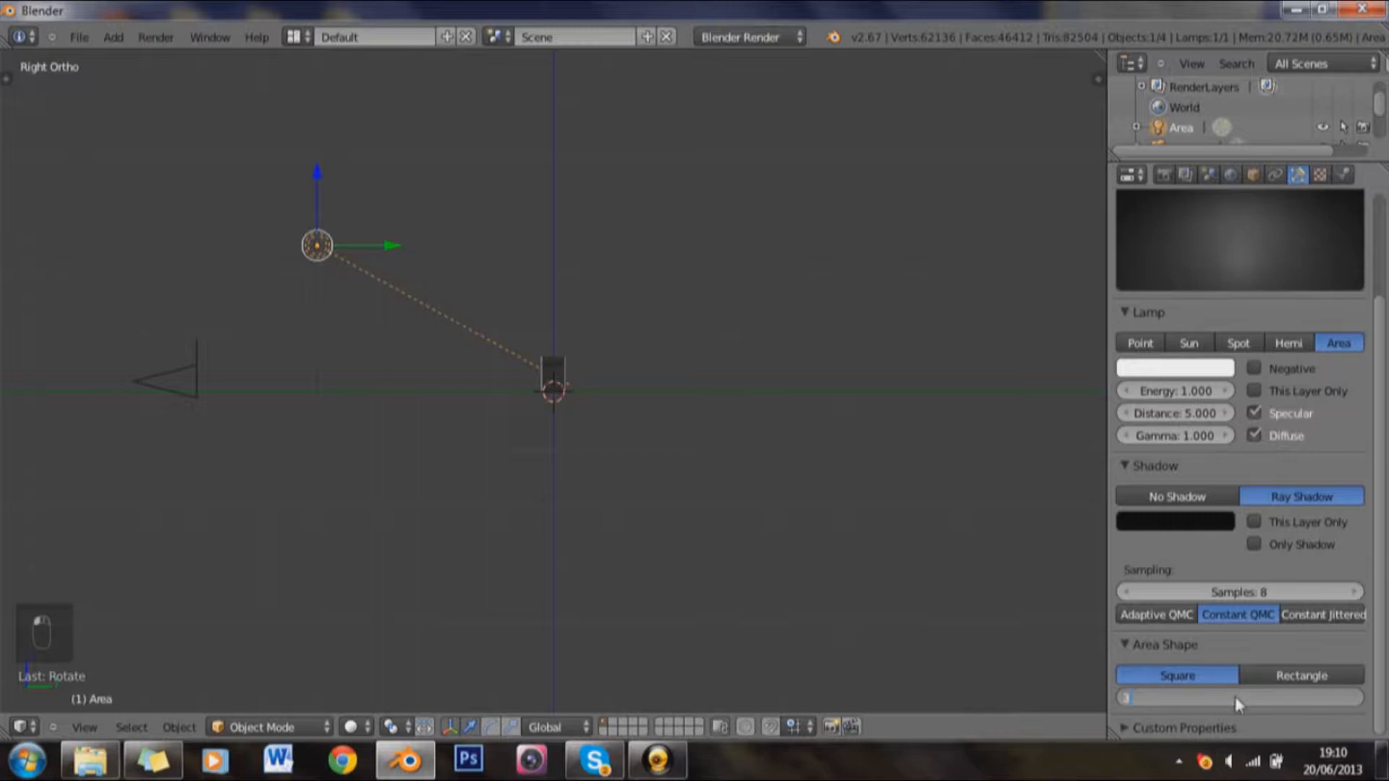
key("Return")
Step: Move the area lamp slightly farther up and away from the text in the right orthographic view
left_click_drag(90, 337, 247, 419)
key("KP_Decimal")
key("KP_3")
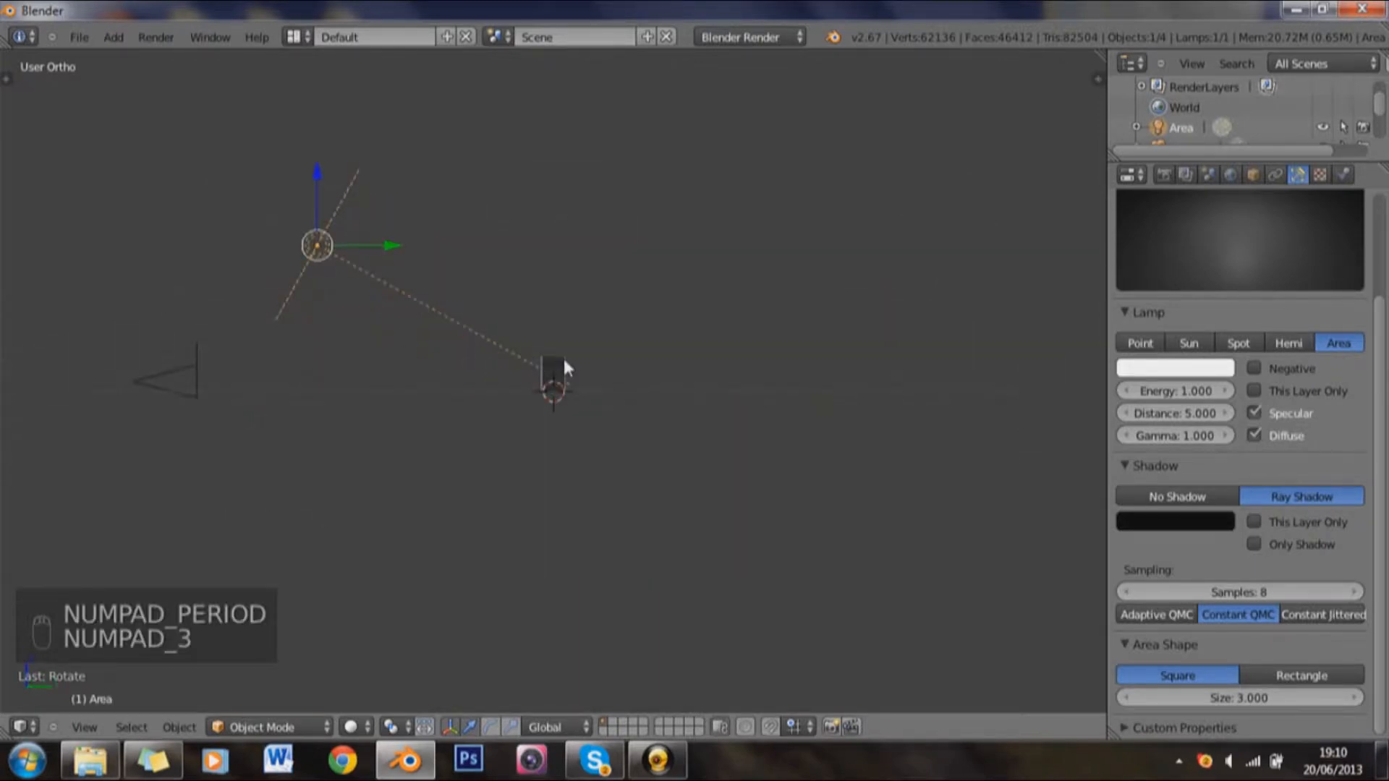
key("KP_3")
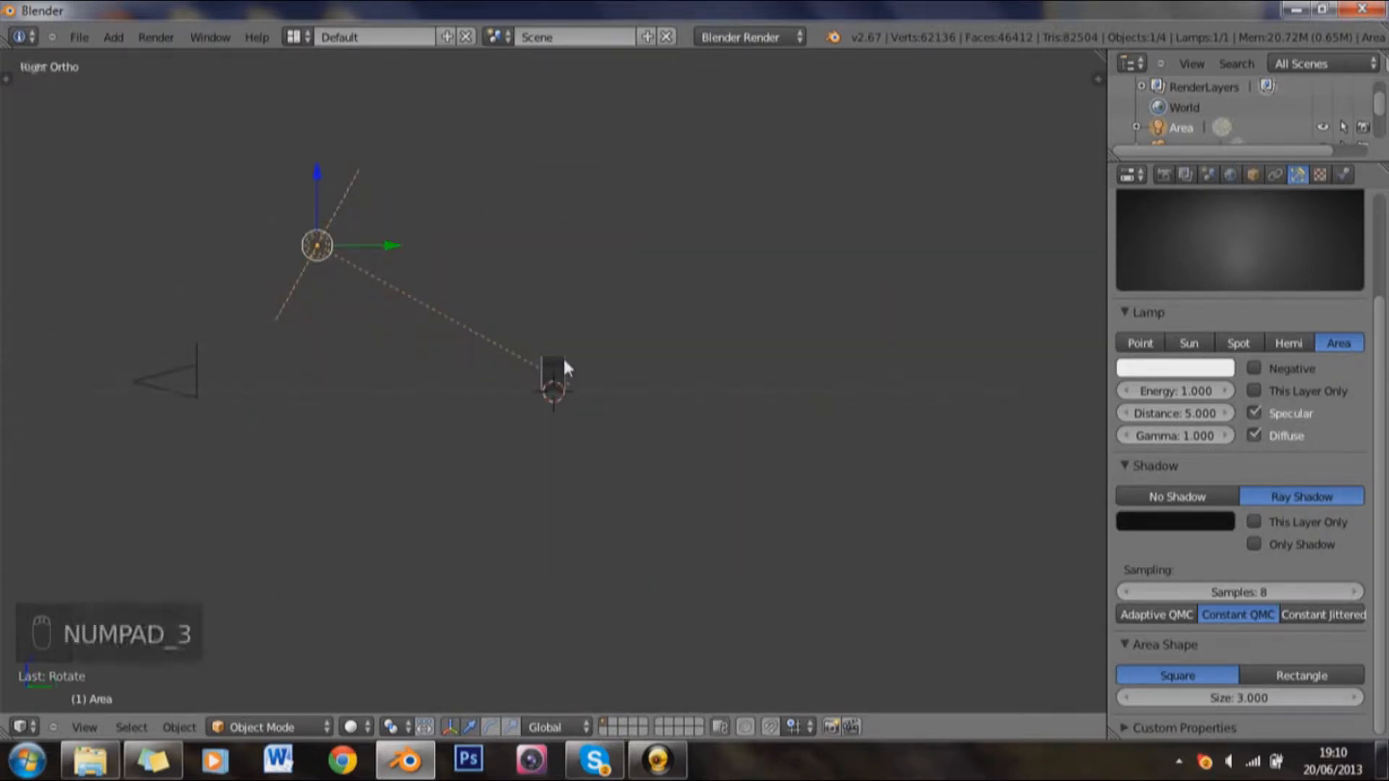
scroll(563, 362, "up", 2)
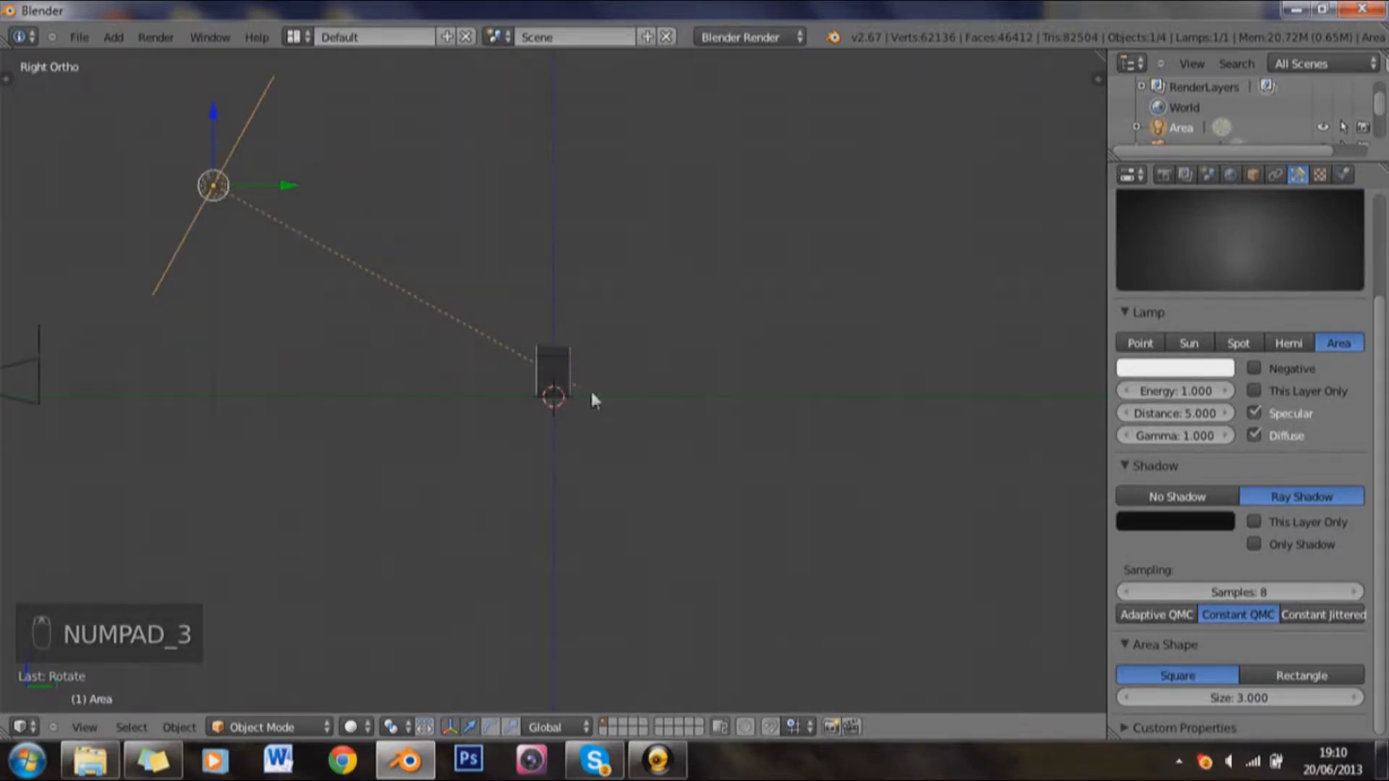
key("g")
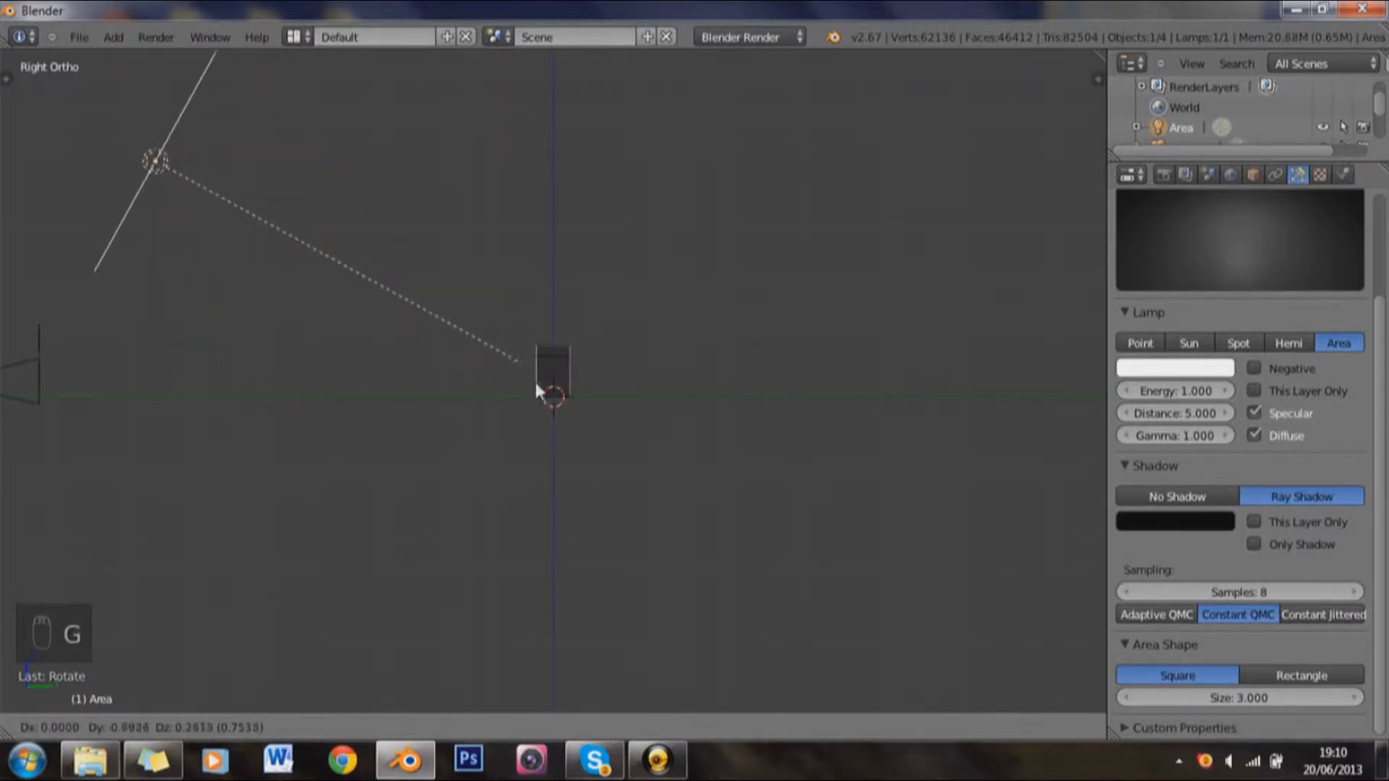
left_click(536, 389)
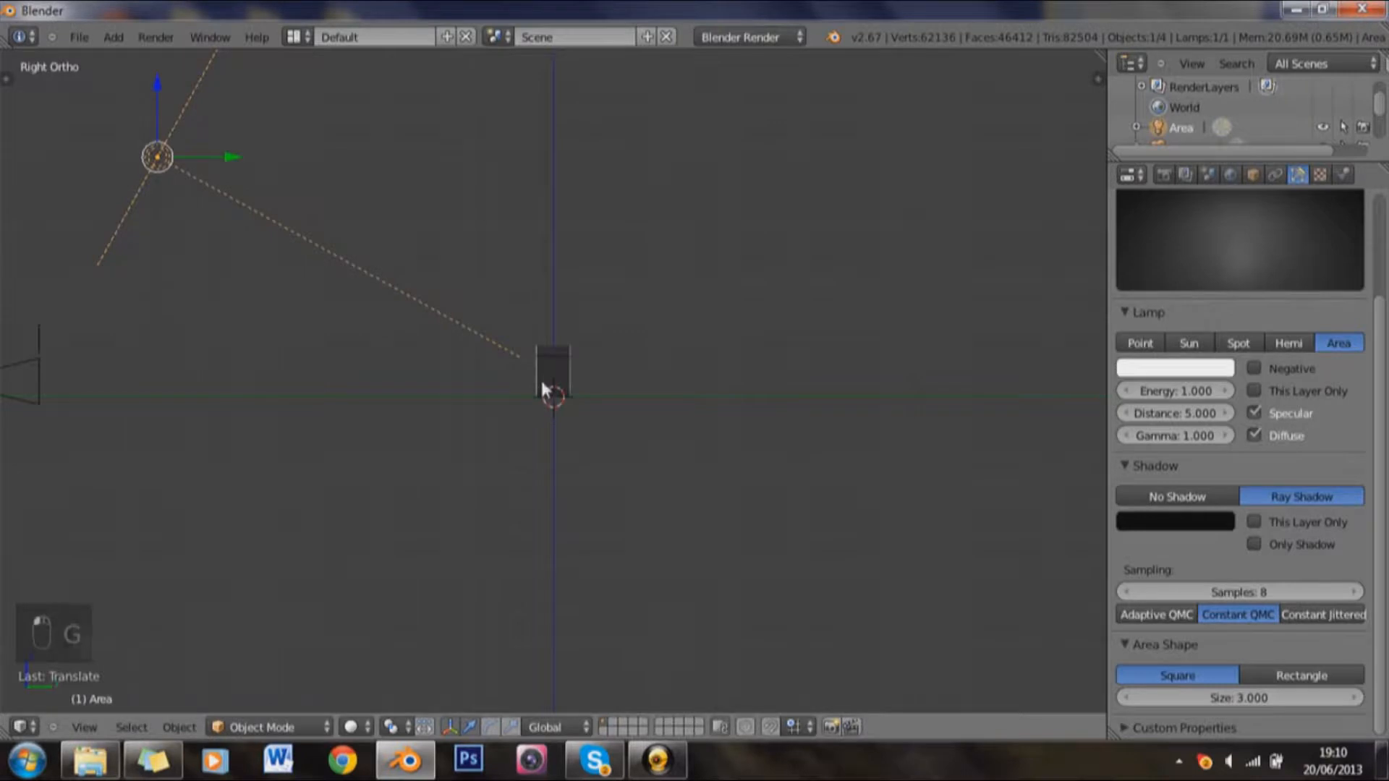
Step: Duplicate the area lamp and move the copy along the Y axis until it is directly above the text
key("shift+d")
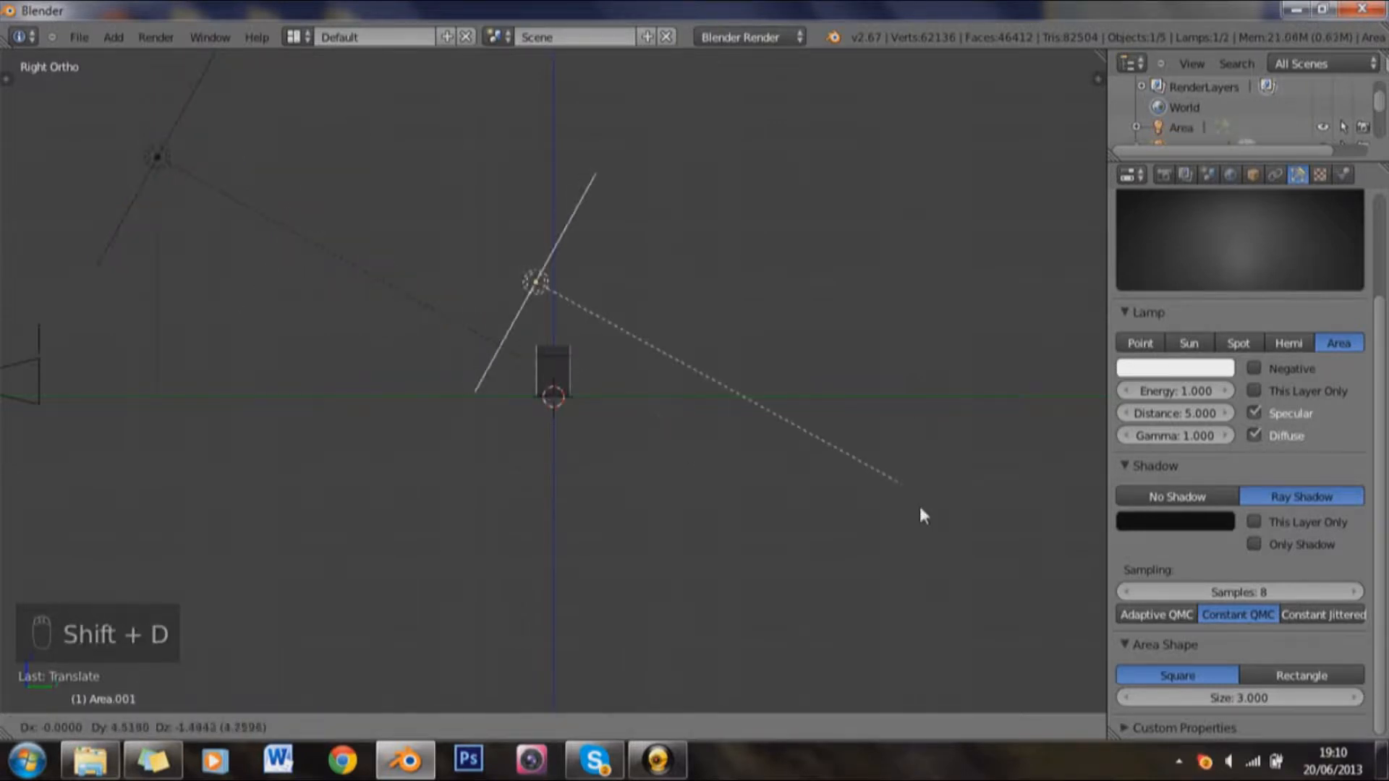
right_click(920, 510)
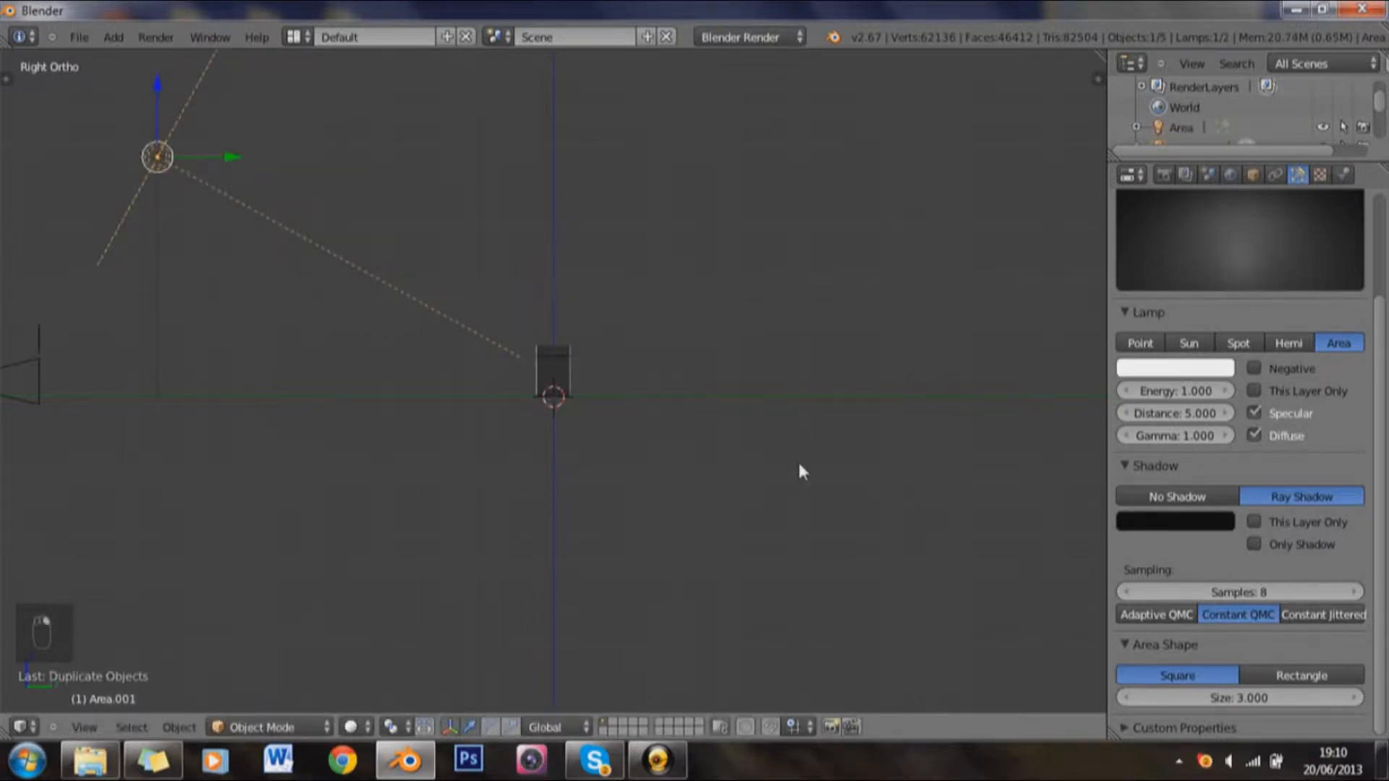
key("g")
key("y")
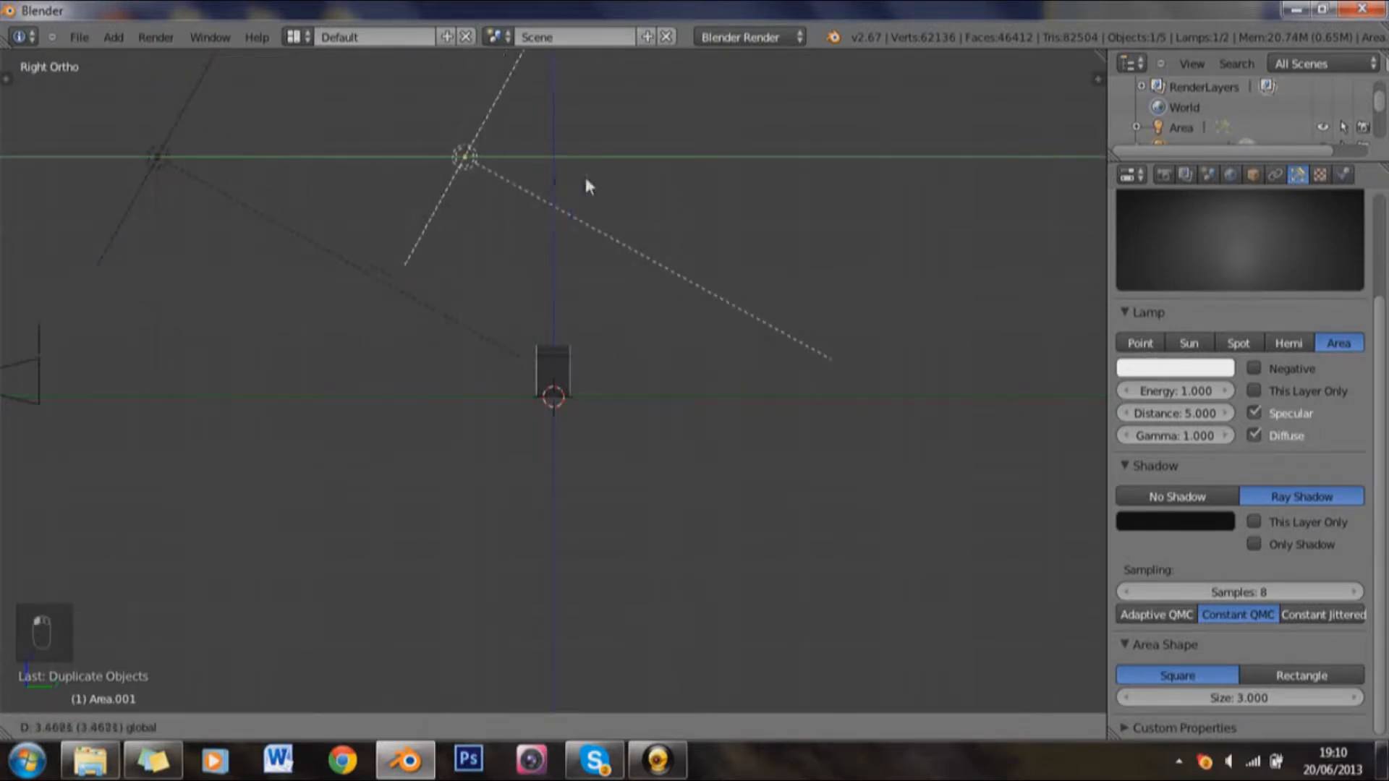
left_click(626, 172)
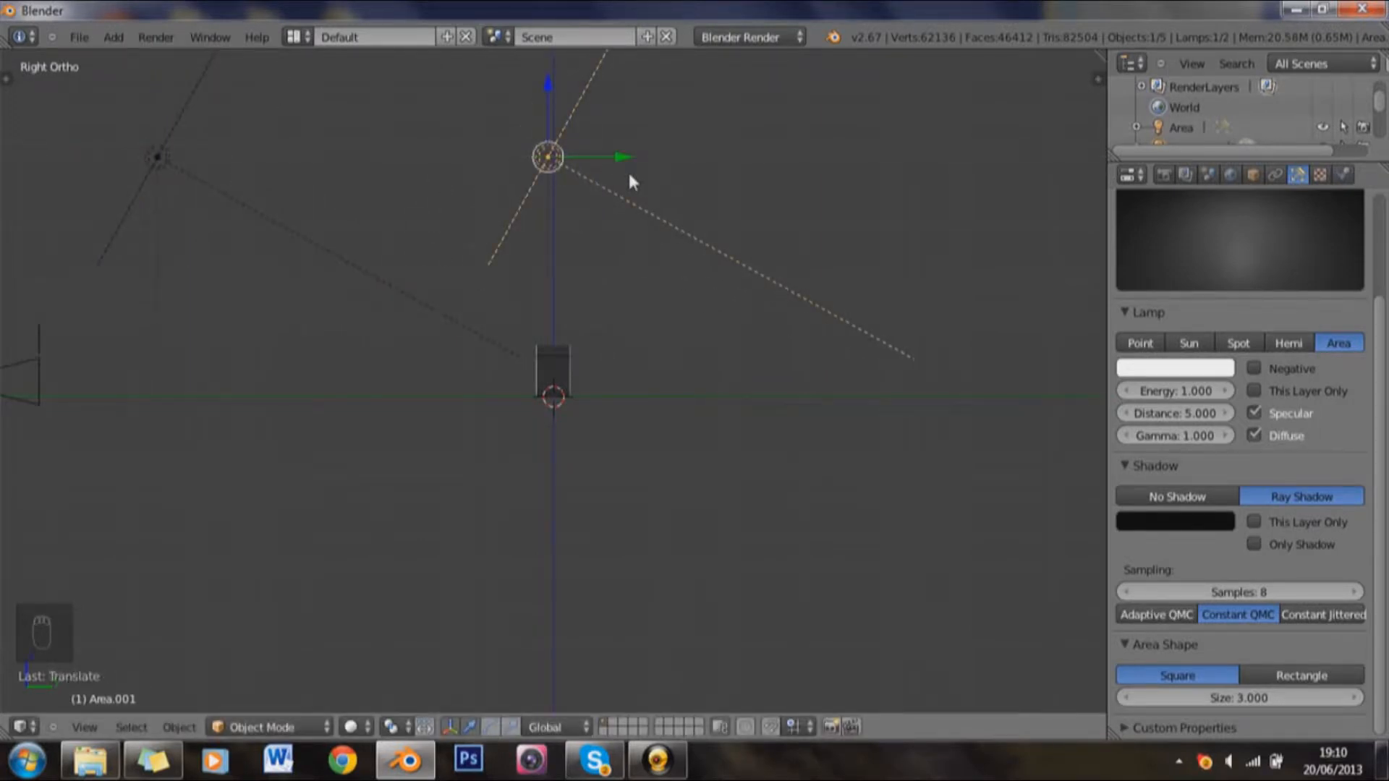
Step: Clear the duplicate lamp's rotation and reposition it below and behind the text, angled diagonally up at it
key("alt+r")
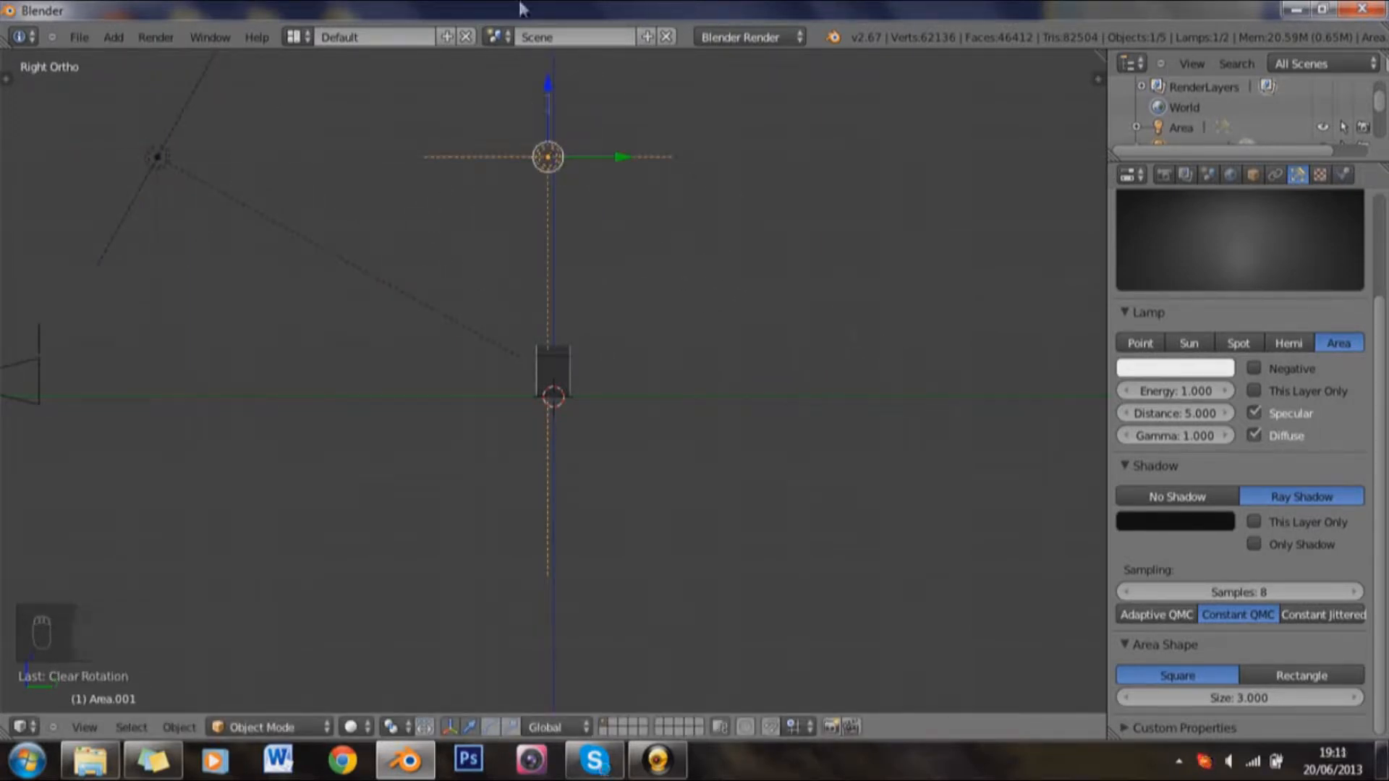
left_click_drag(548, 118, 568, 501)
key("r")
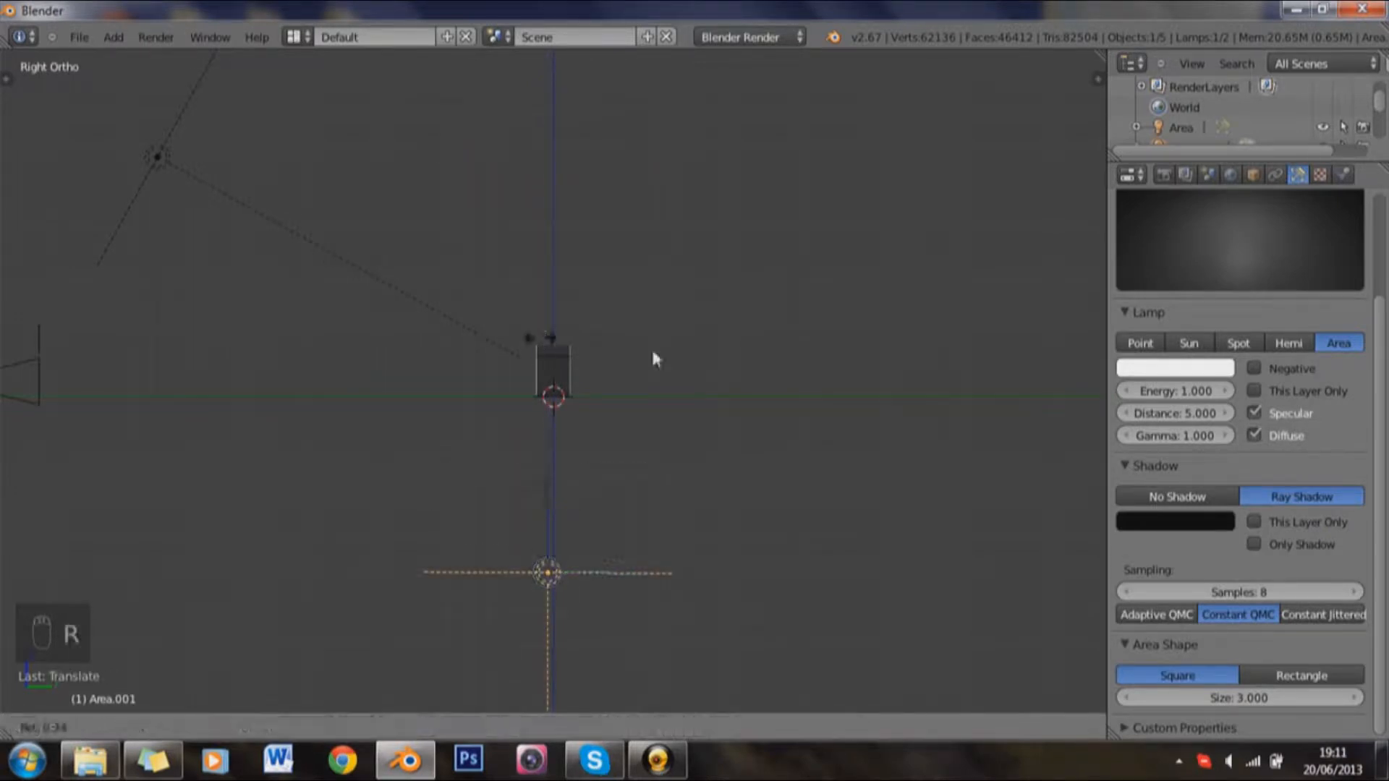
left_click(627, 656)
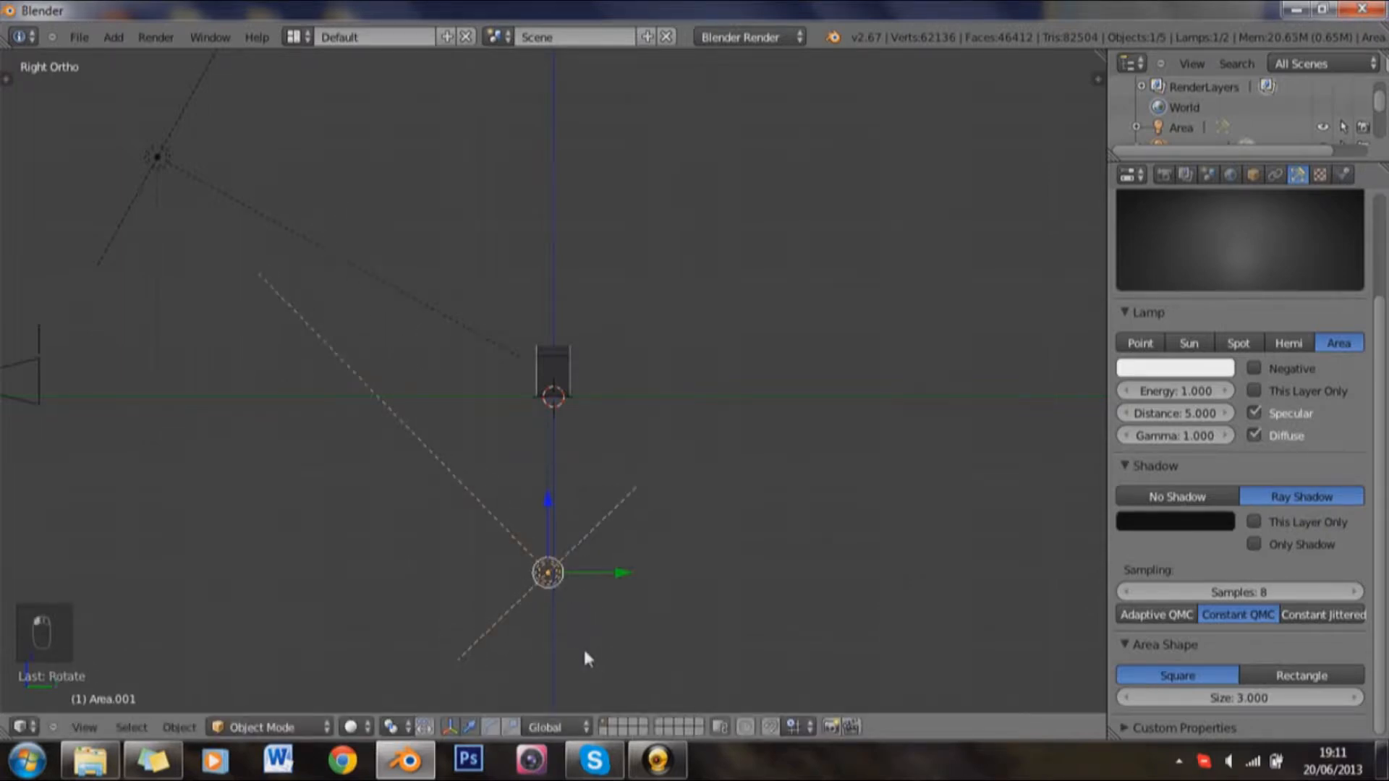
key("g")
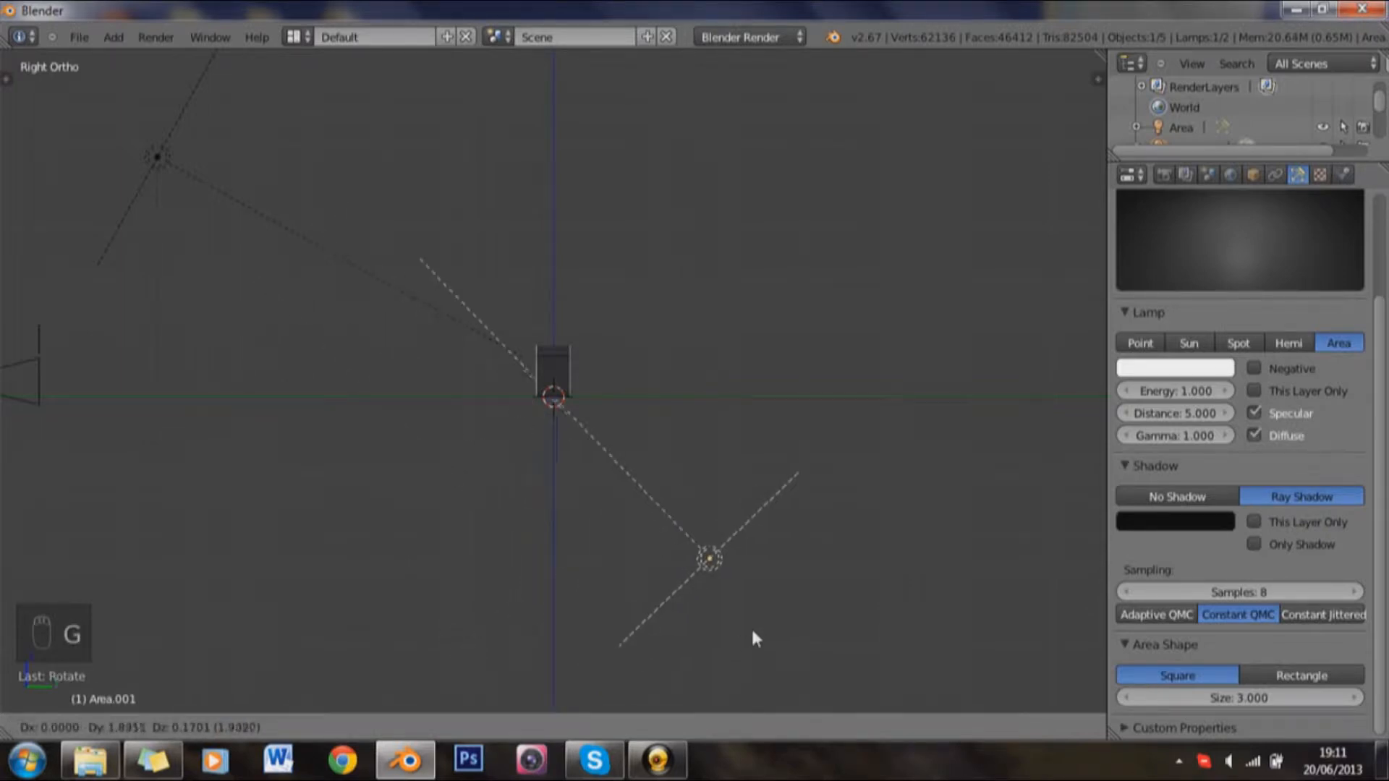
left_click(745, 620)
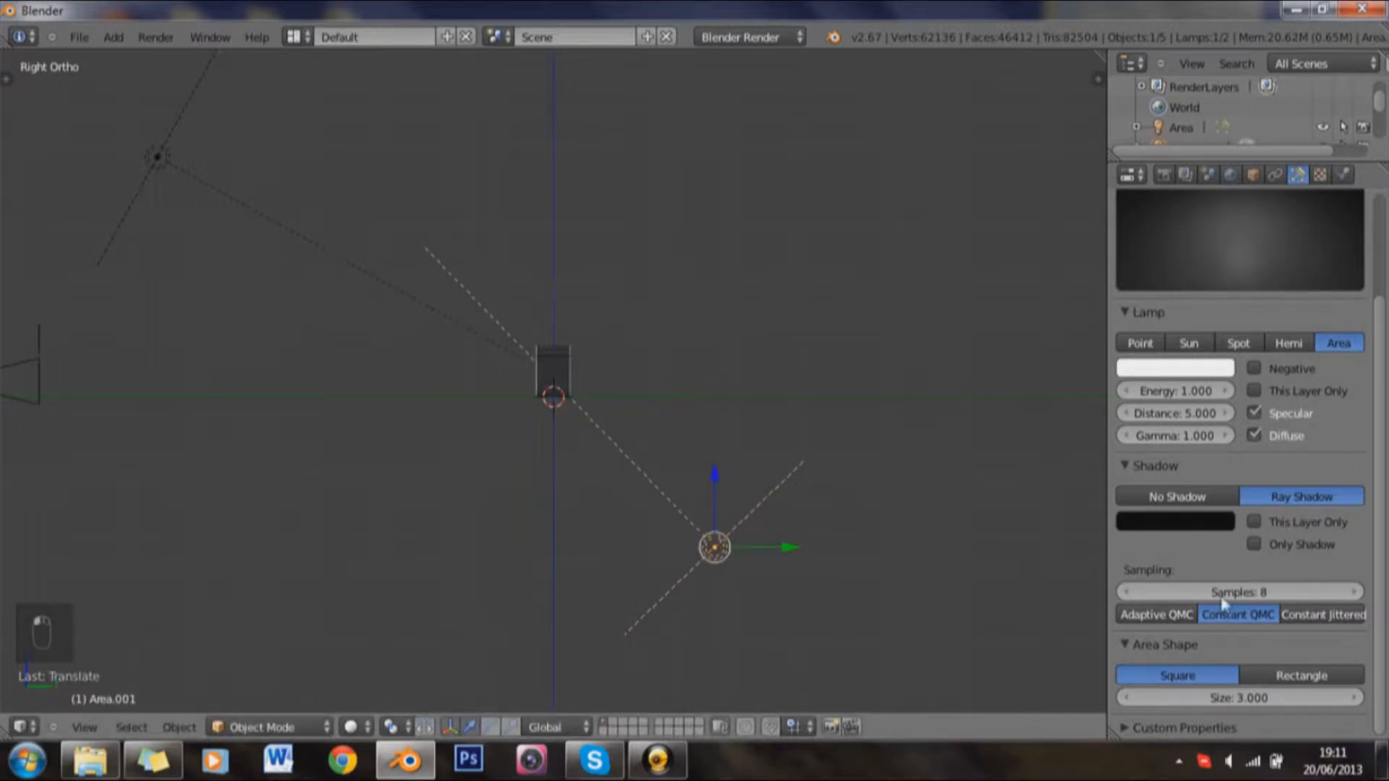
Step: Turn off shadows on the duplicate lamp and set its area size to 7
left_click(1193, 497)
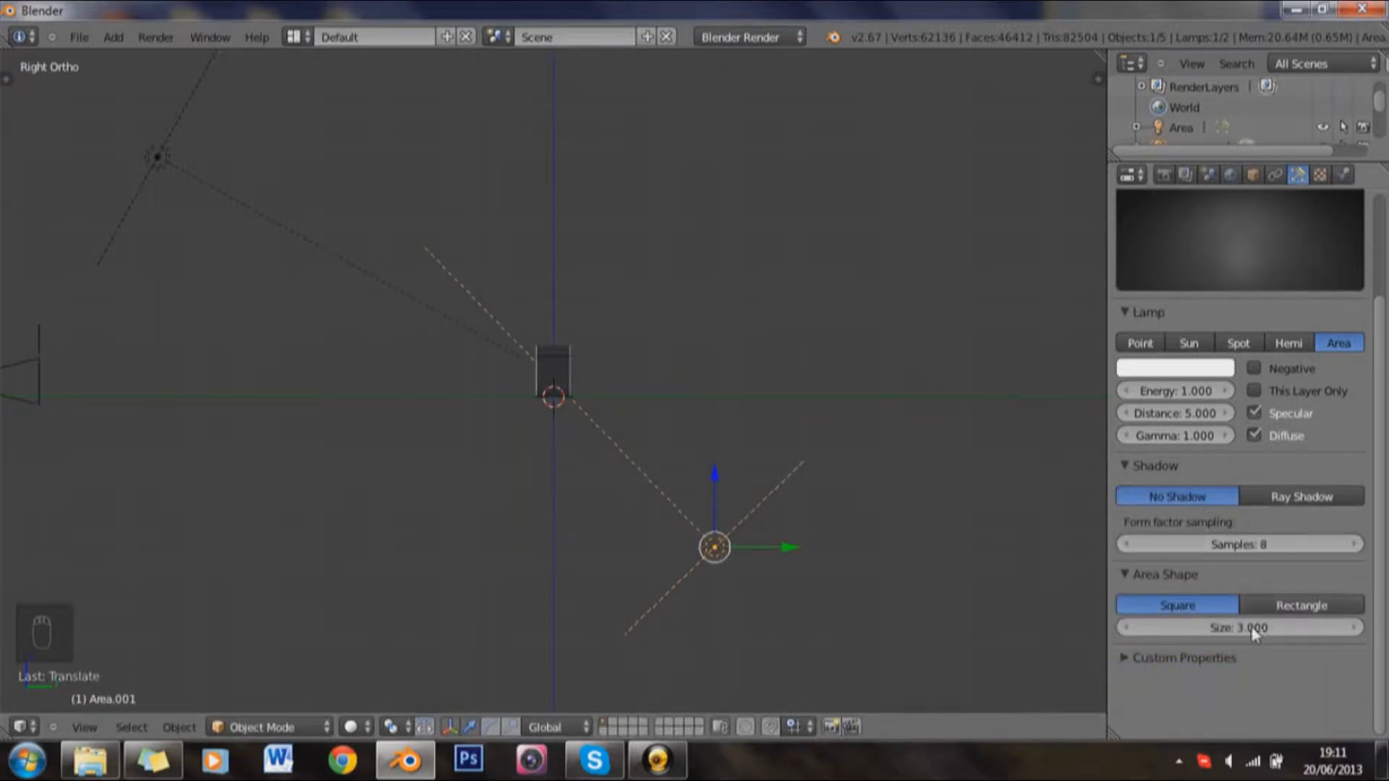
left_click(1242, 625)
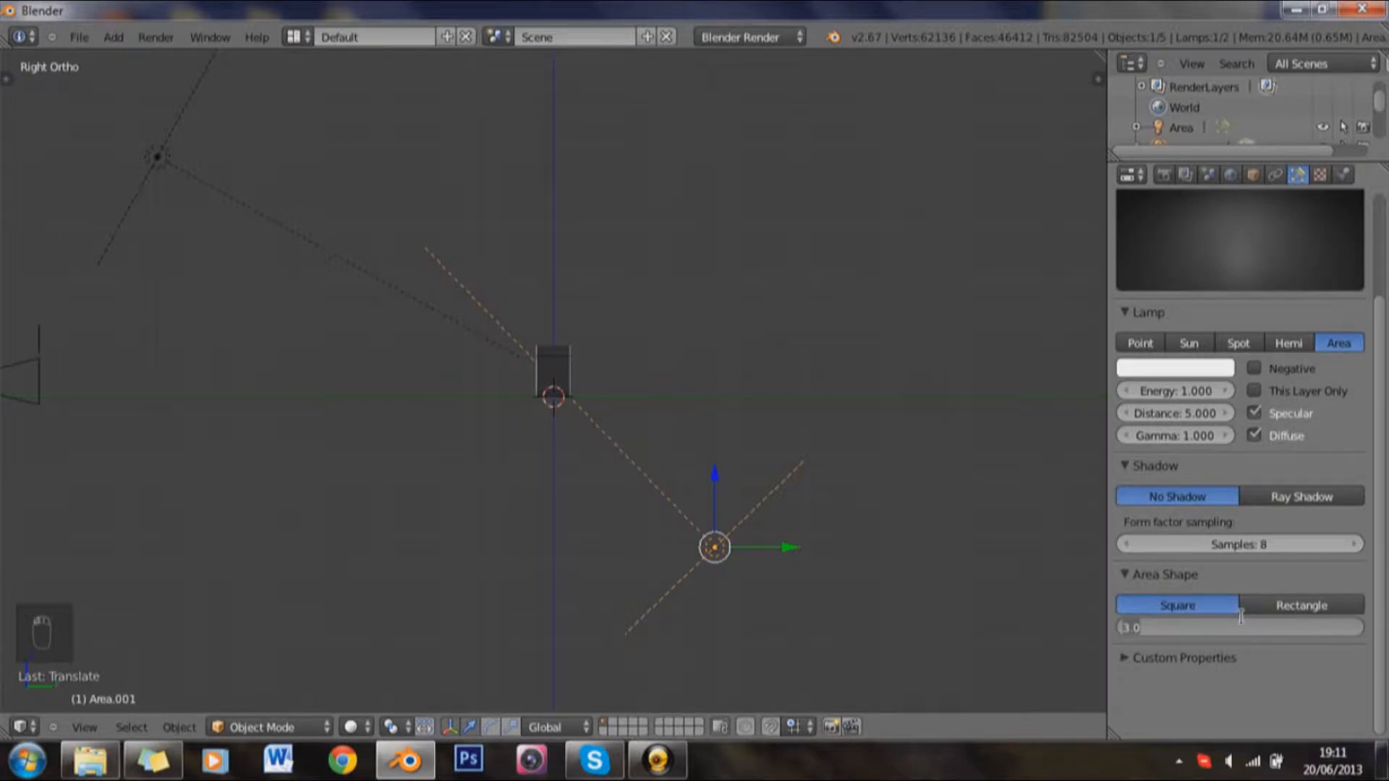
type("5")
type("7")
key("Return")
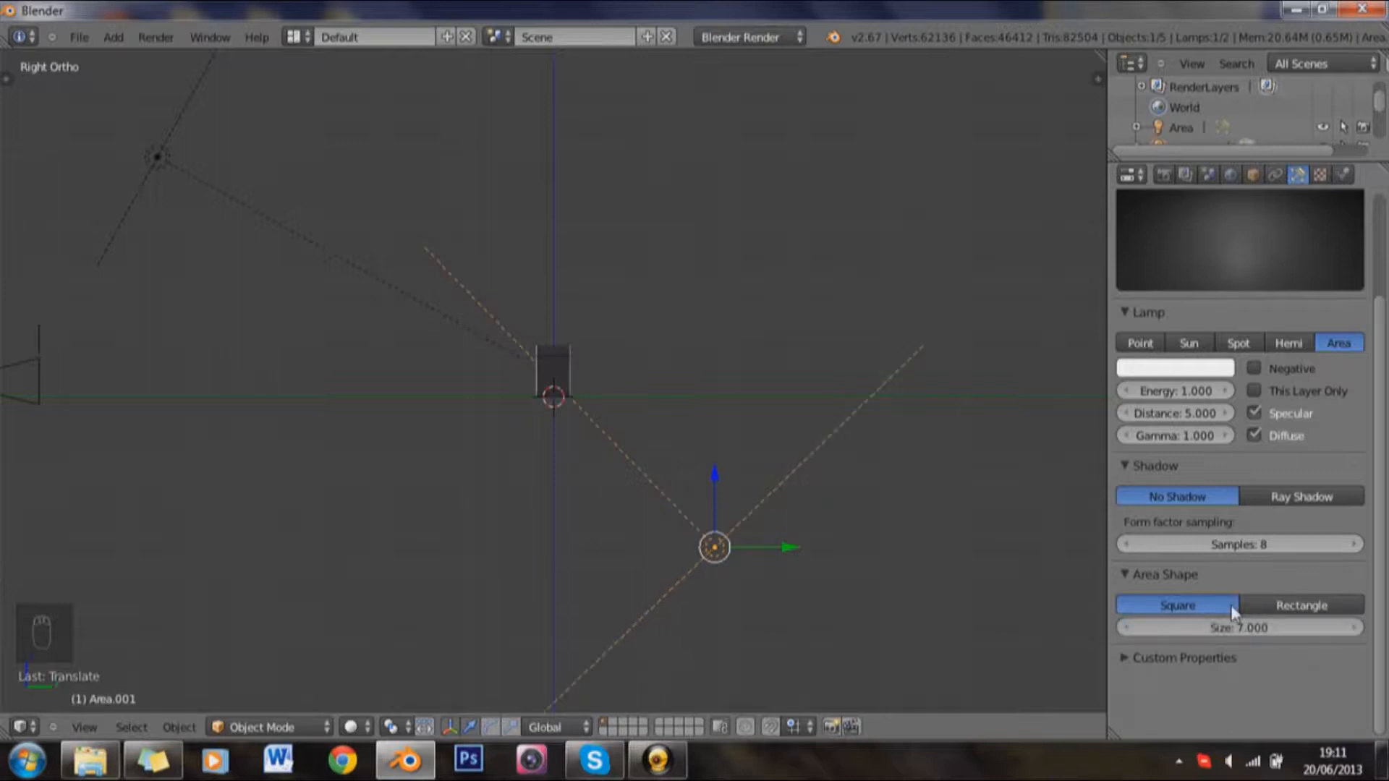
Step: Set the duplicate lamp's samples to 1 and its distance to 2
left_click(1232, 547)
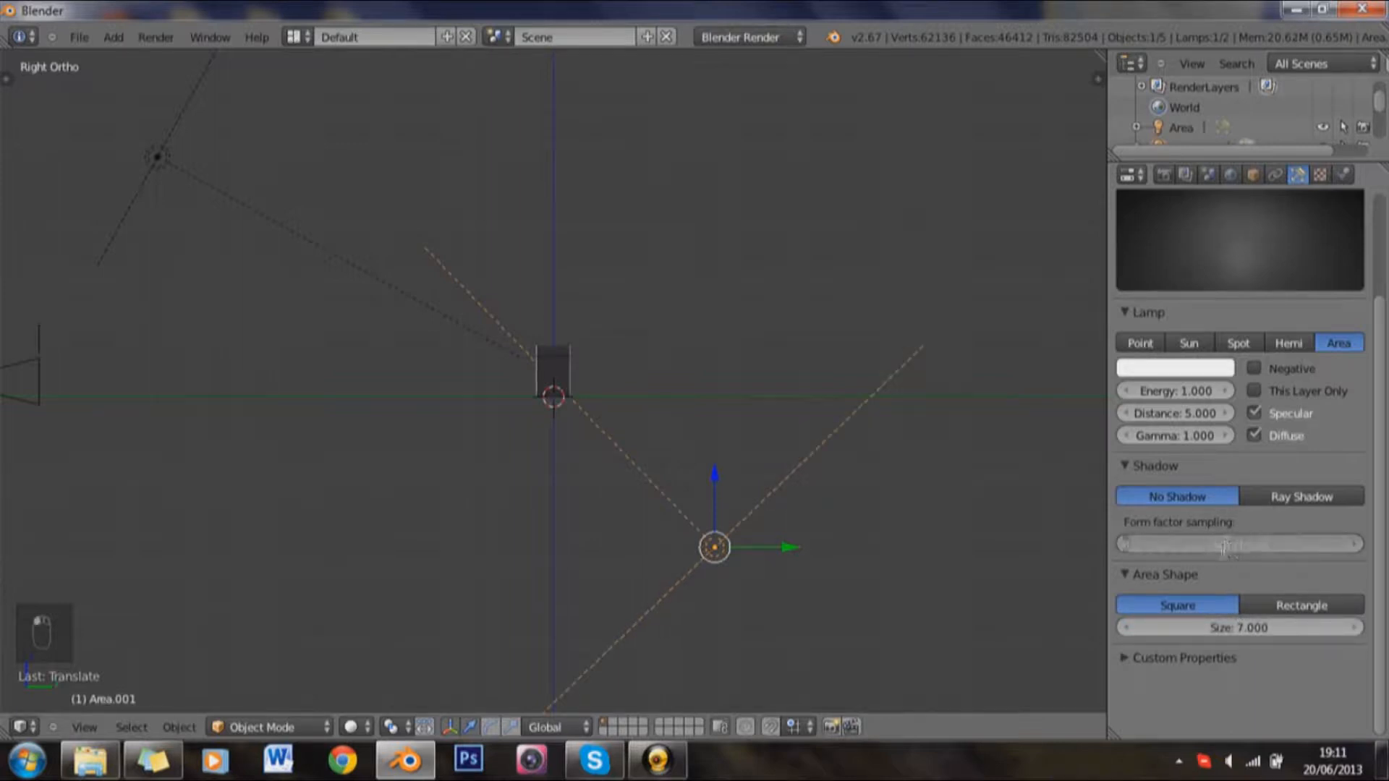
type("1")
key("Return")
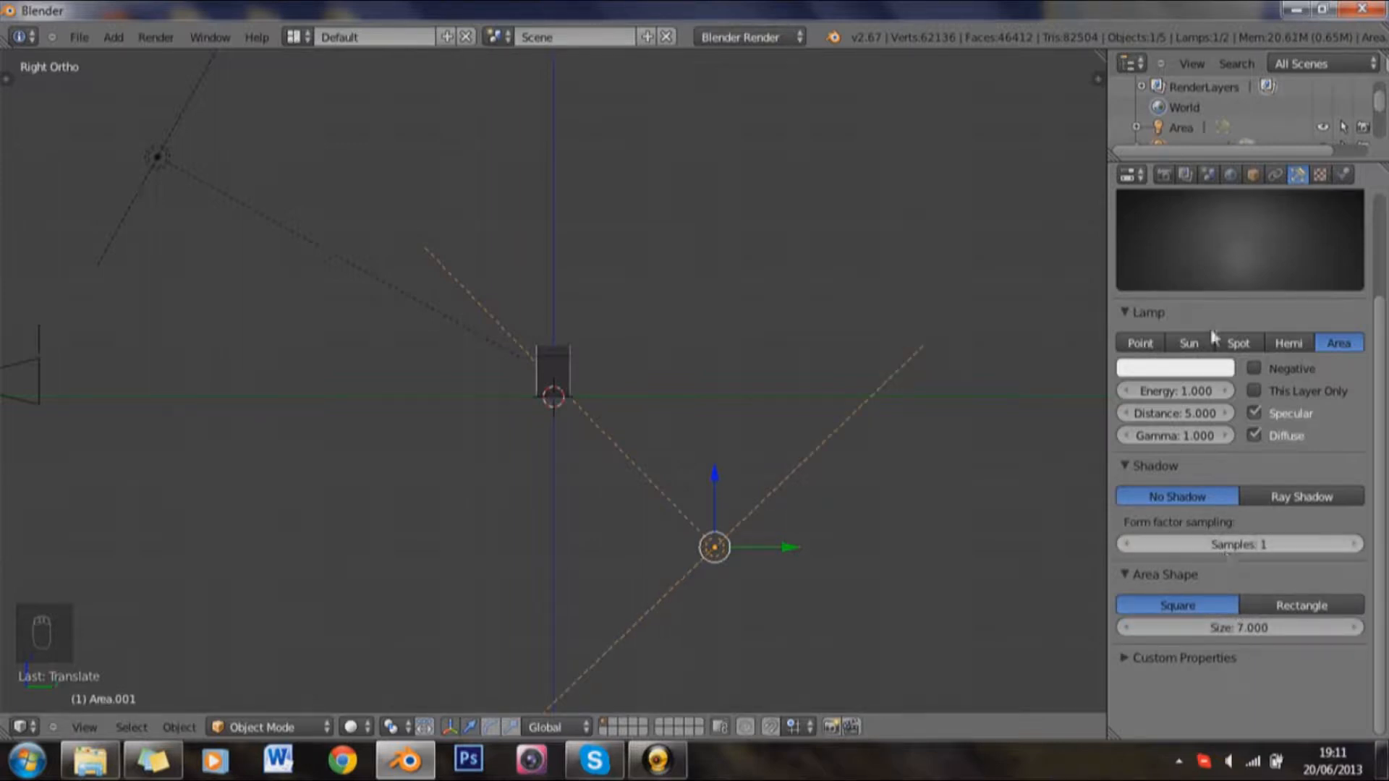
left_click(1175, 413)
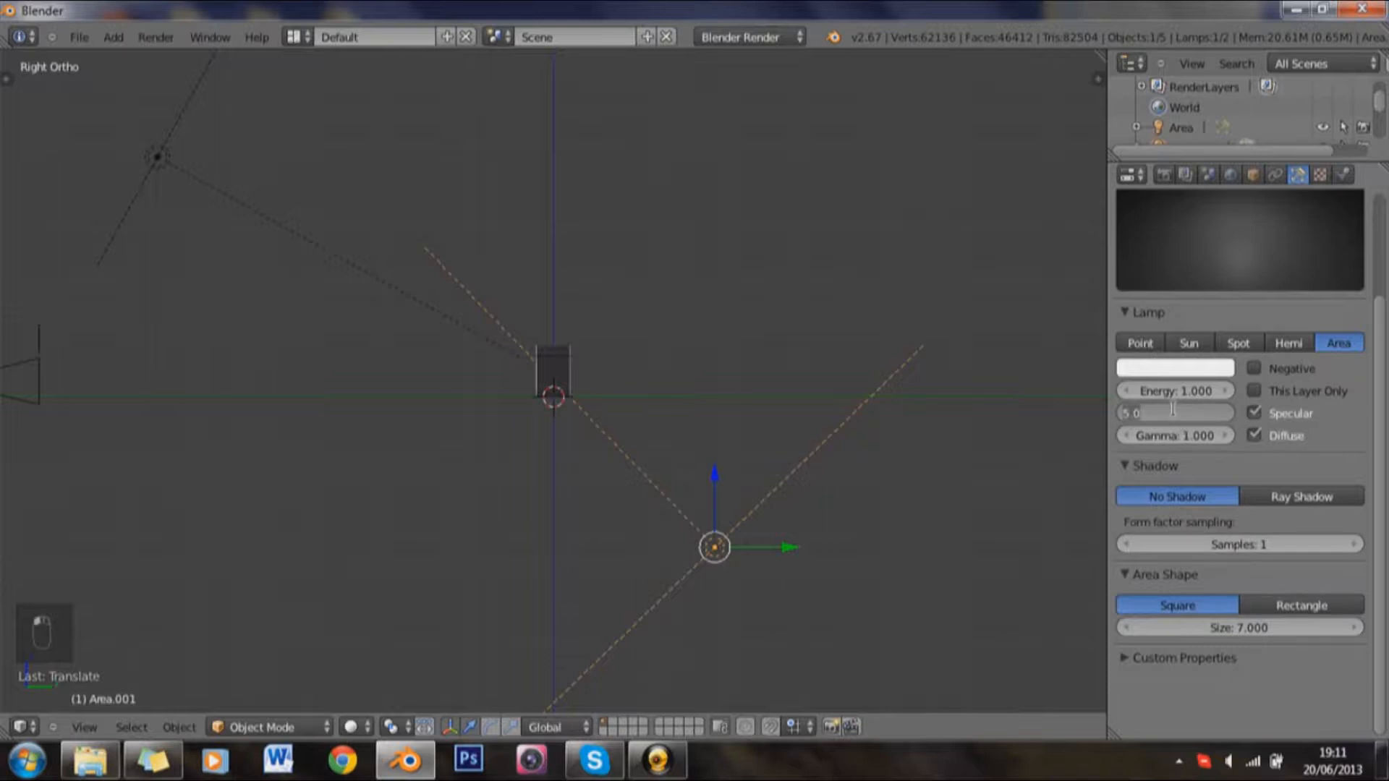
type("2")
key("Return")
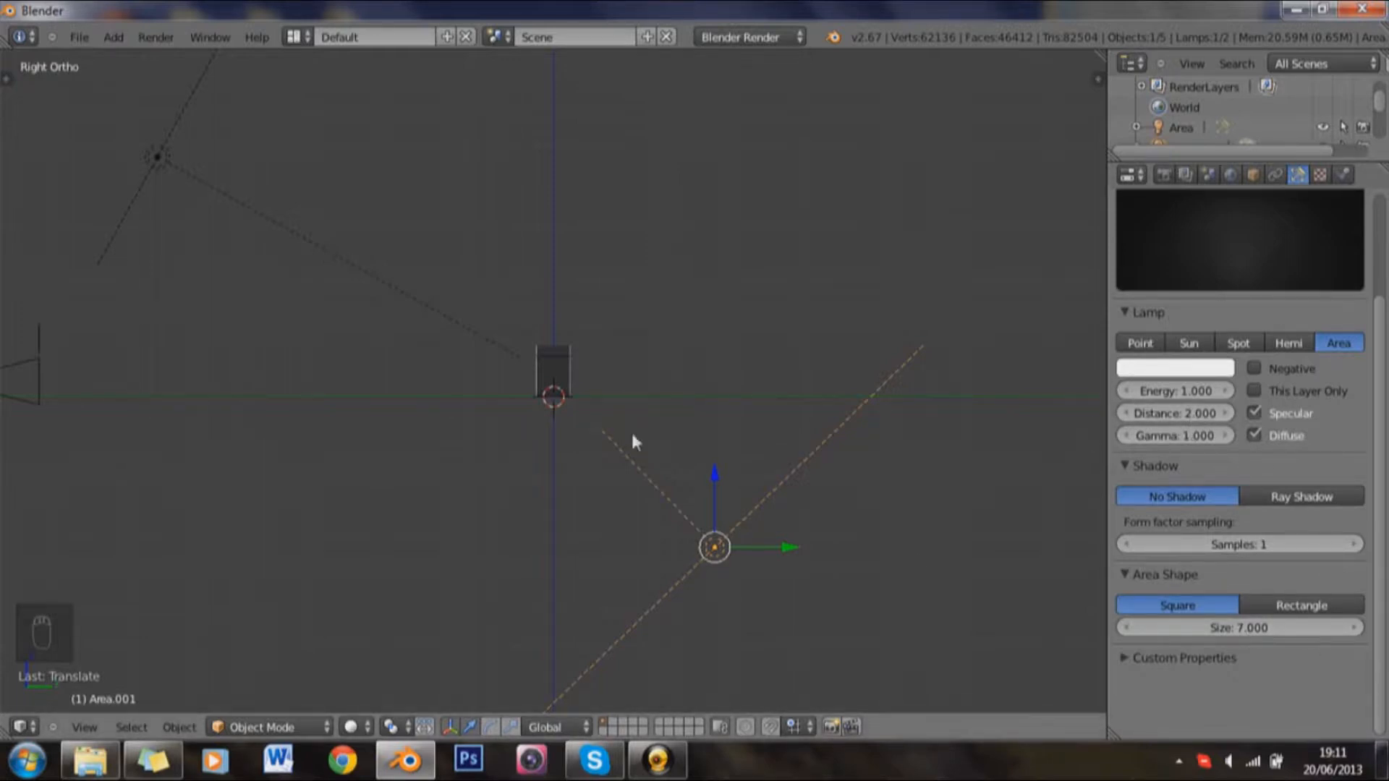
Step: Duplicate the lower rear area lamp, place the copy above and behind the text, and rotate it about -89° to aim diagonally down at it
left_click_drag(633, 426, 722, 502)
key("KP_3")
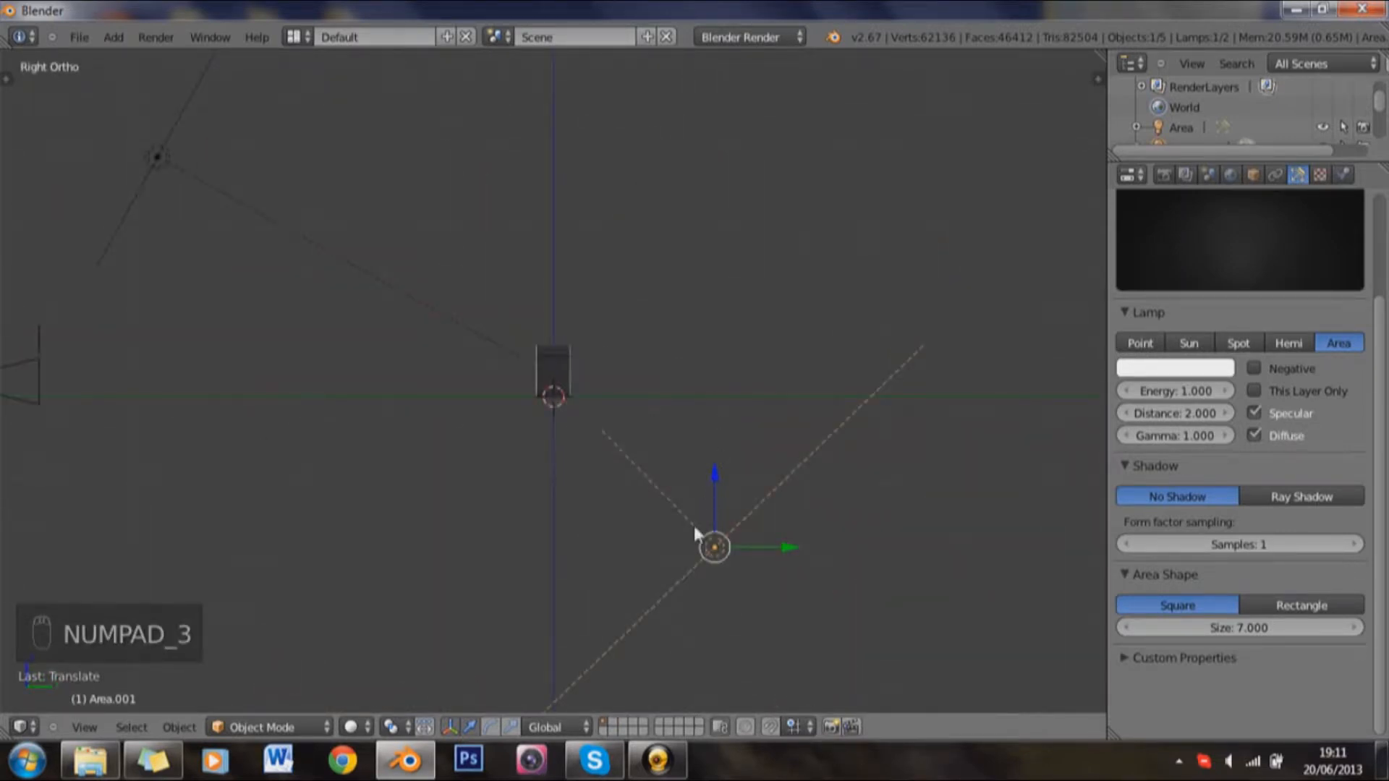
key("shift+d")
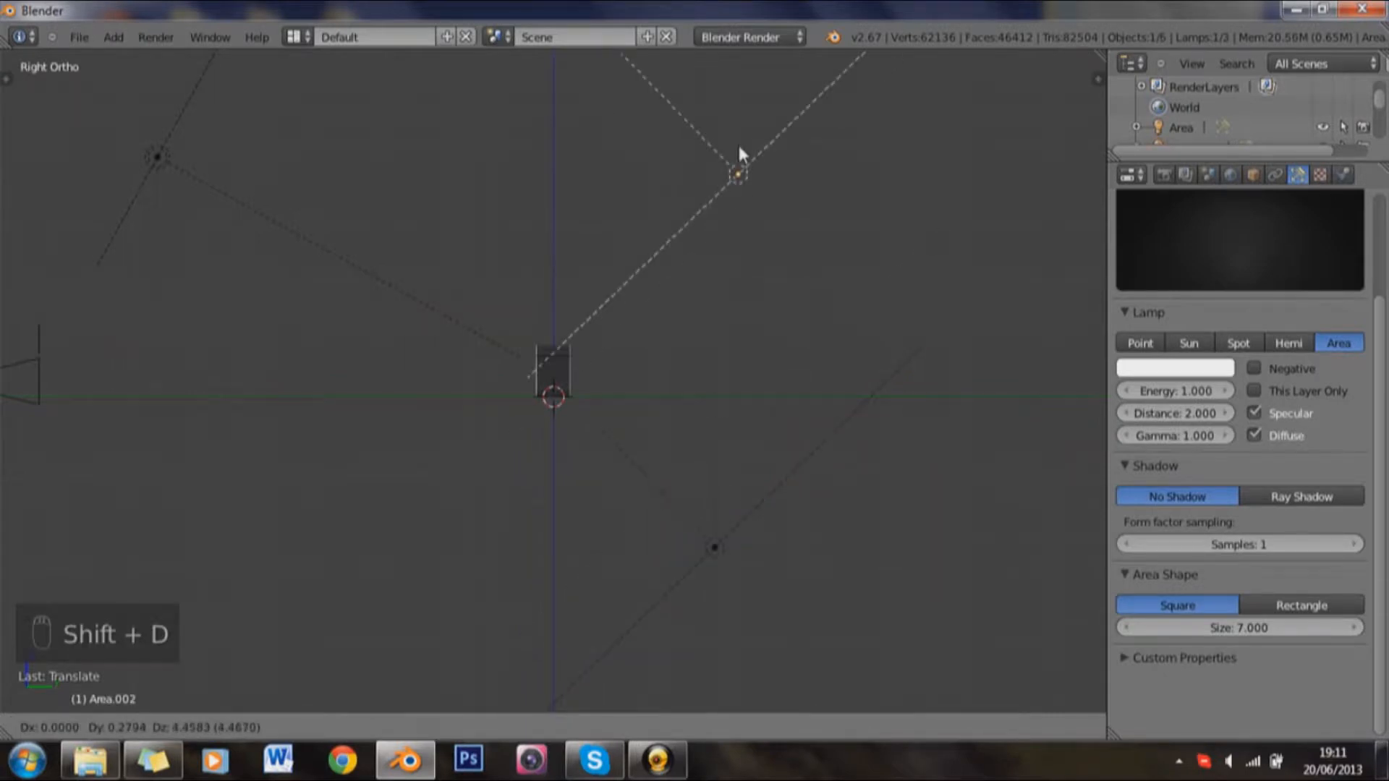
left_click(739, 147)
key("r")
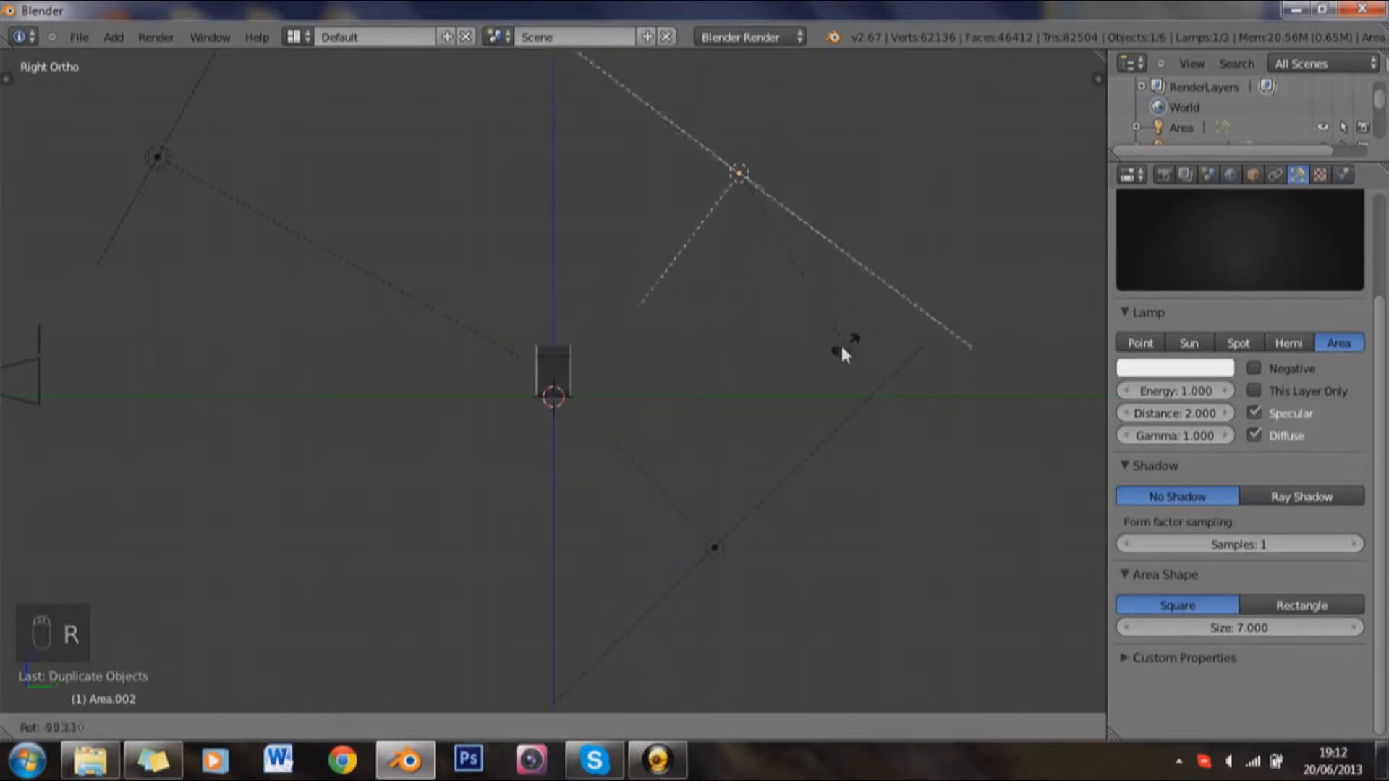
left_click(840, 343)
Step: Render the scene through the camera to check the new lighting on the text
key("KP_0")
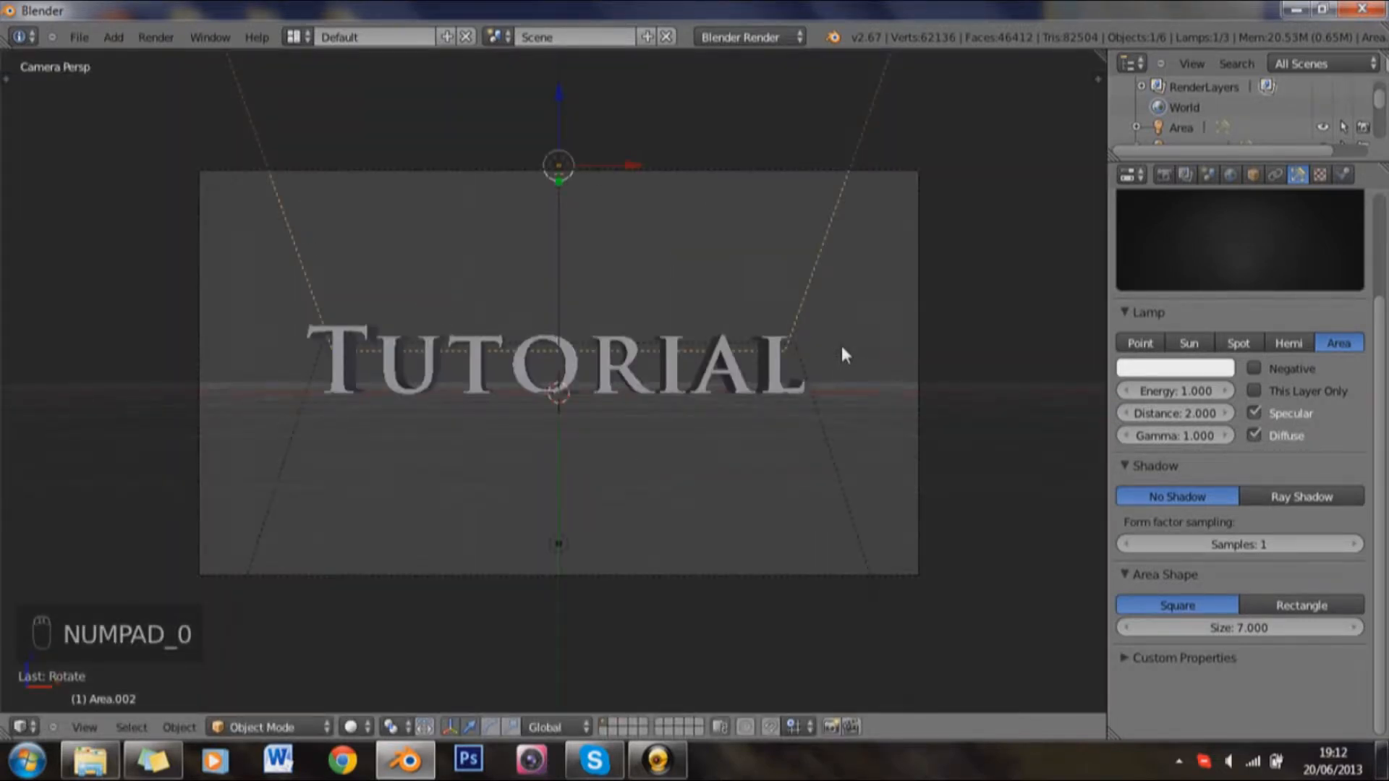
key("F12")
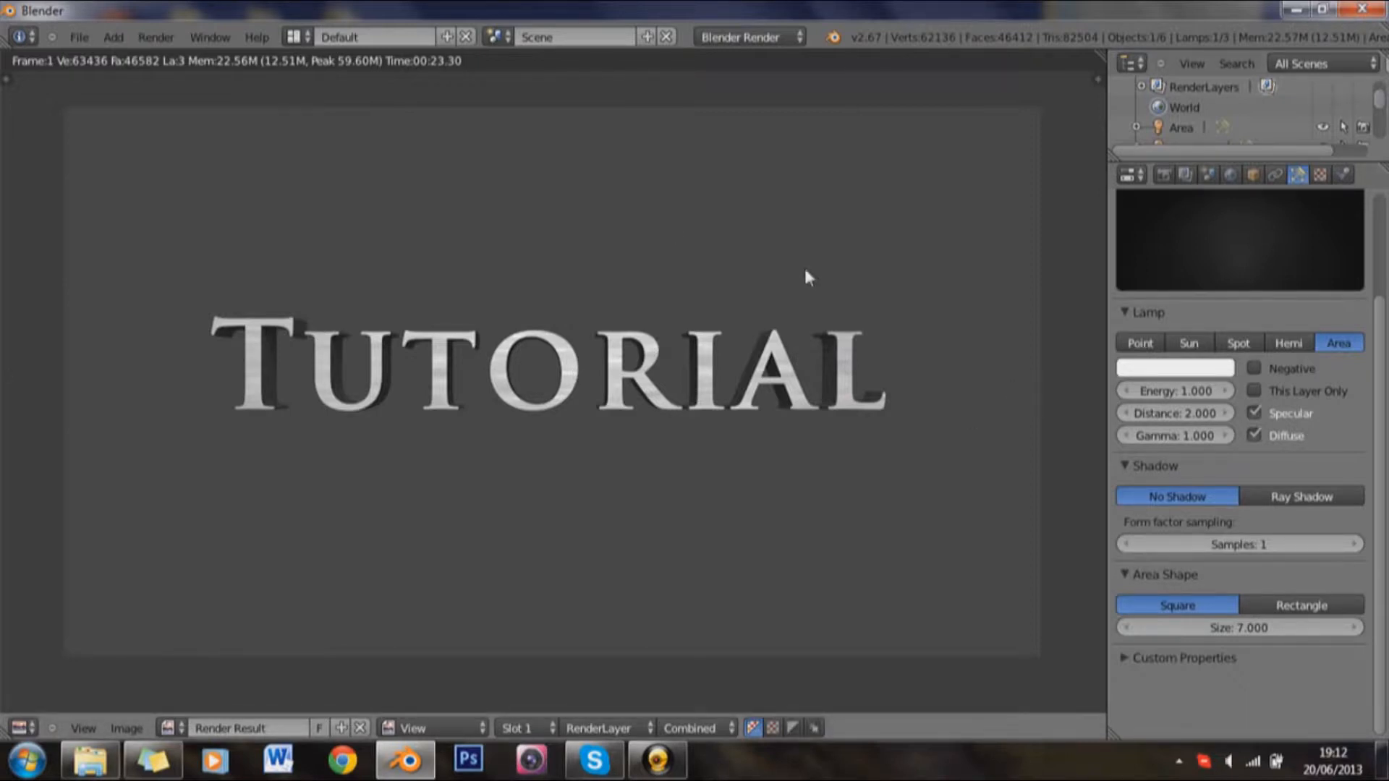
key("F11")
Step: Set the X mapping size of the text's clouds texture to 5 and render the scene to check it
right_click(550, 296)
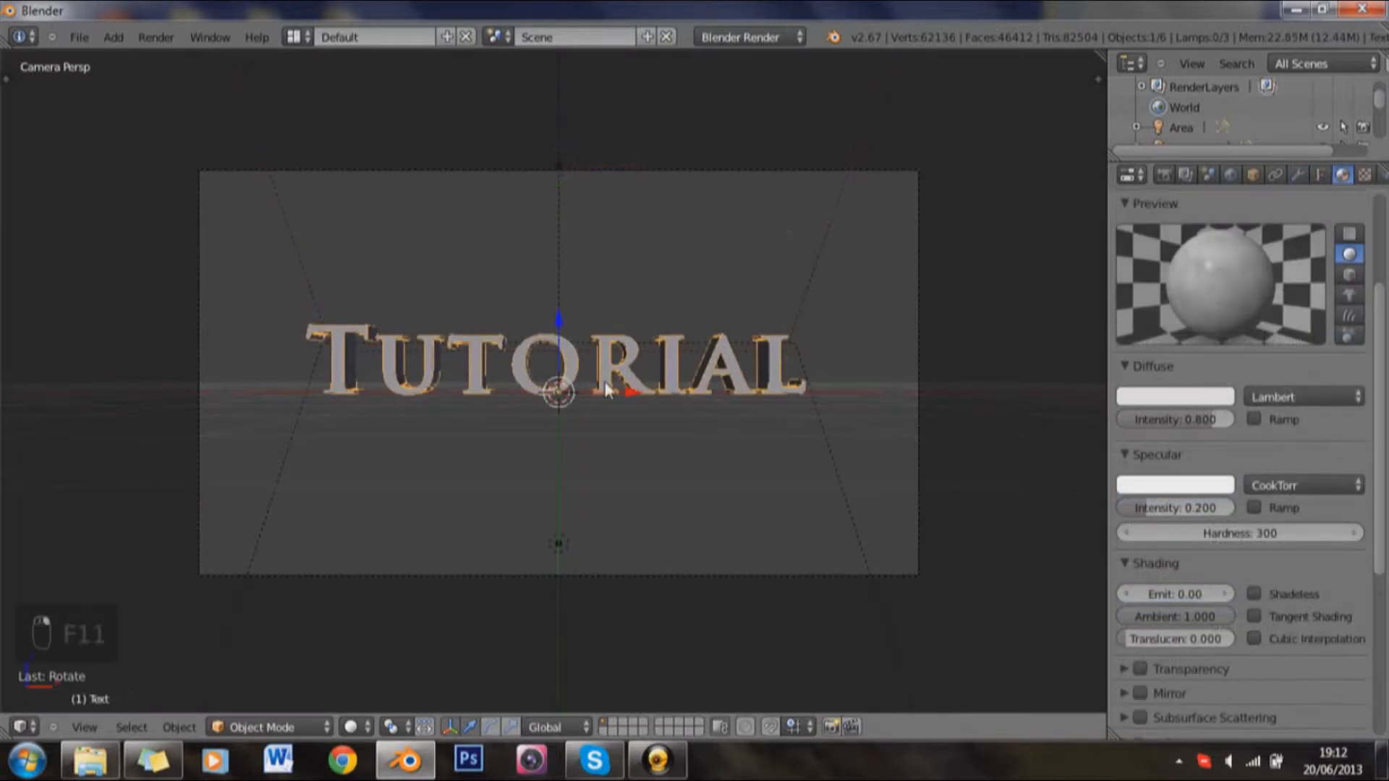
left_click(1364, 175)
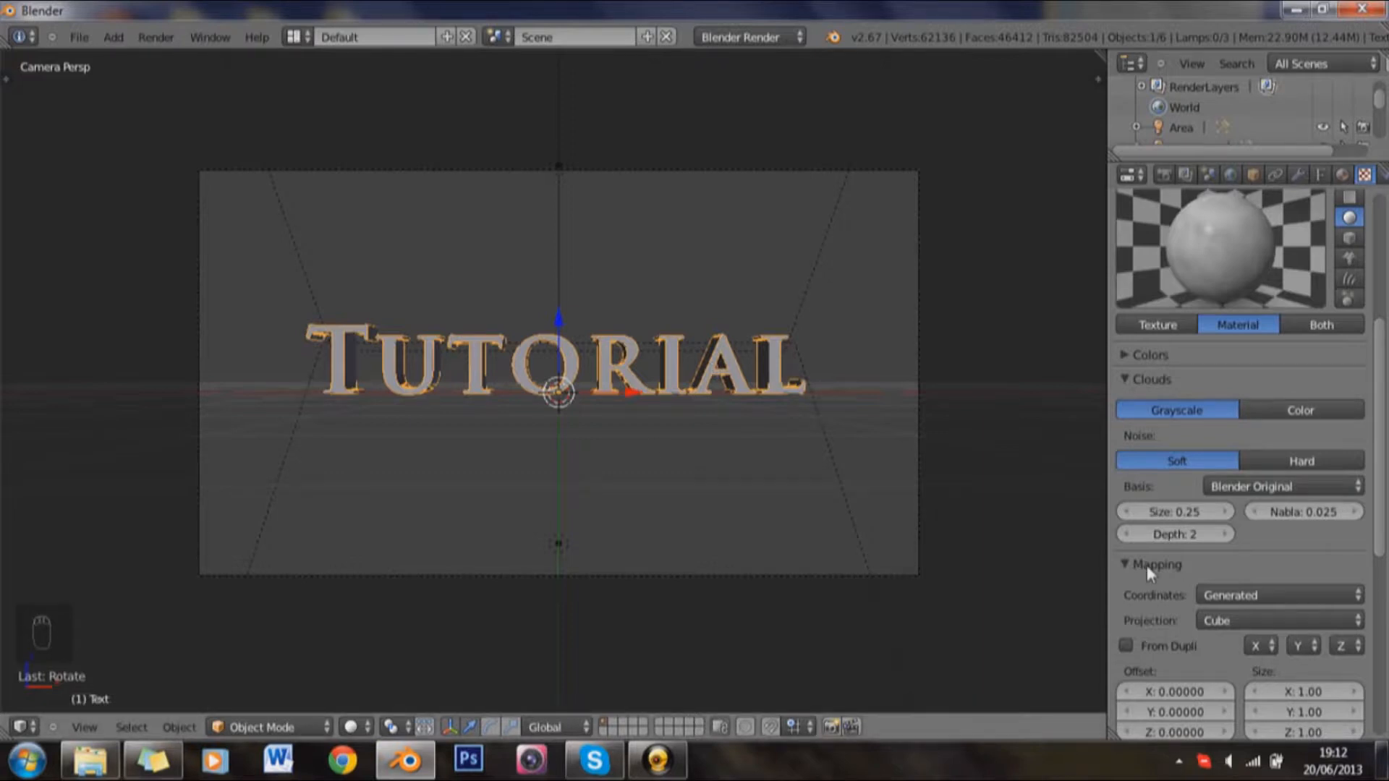
scroll(1313, 651, "down", 3)
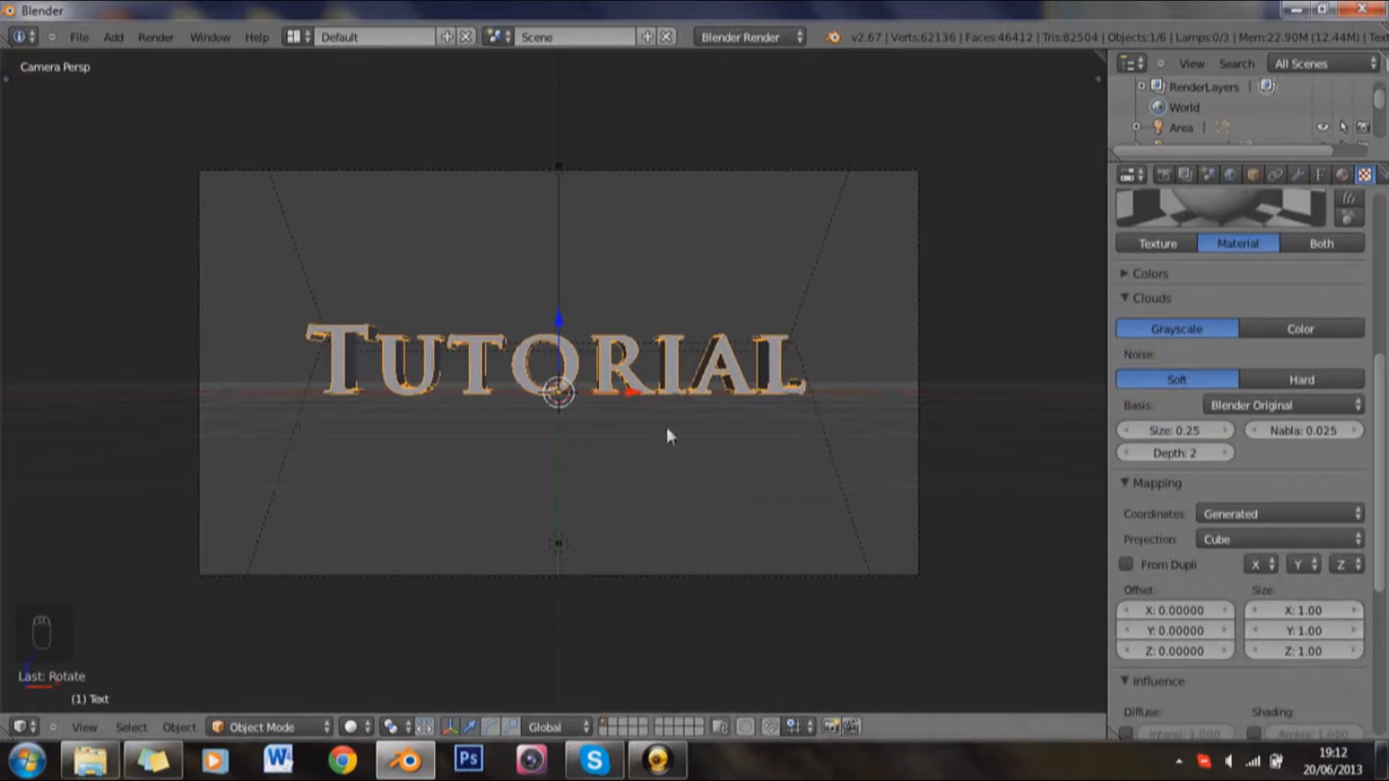
left_click(1289, 610)
type("5")
key("Return")
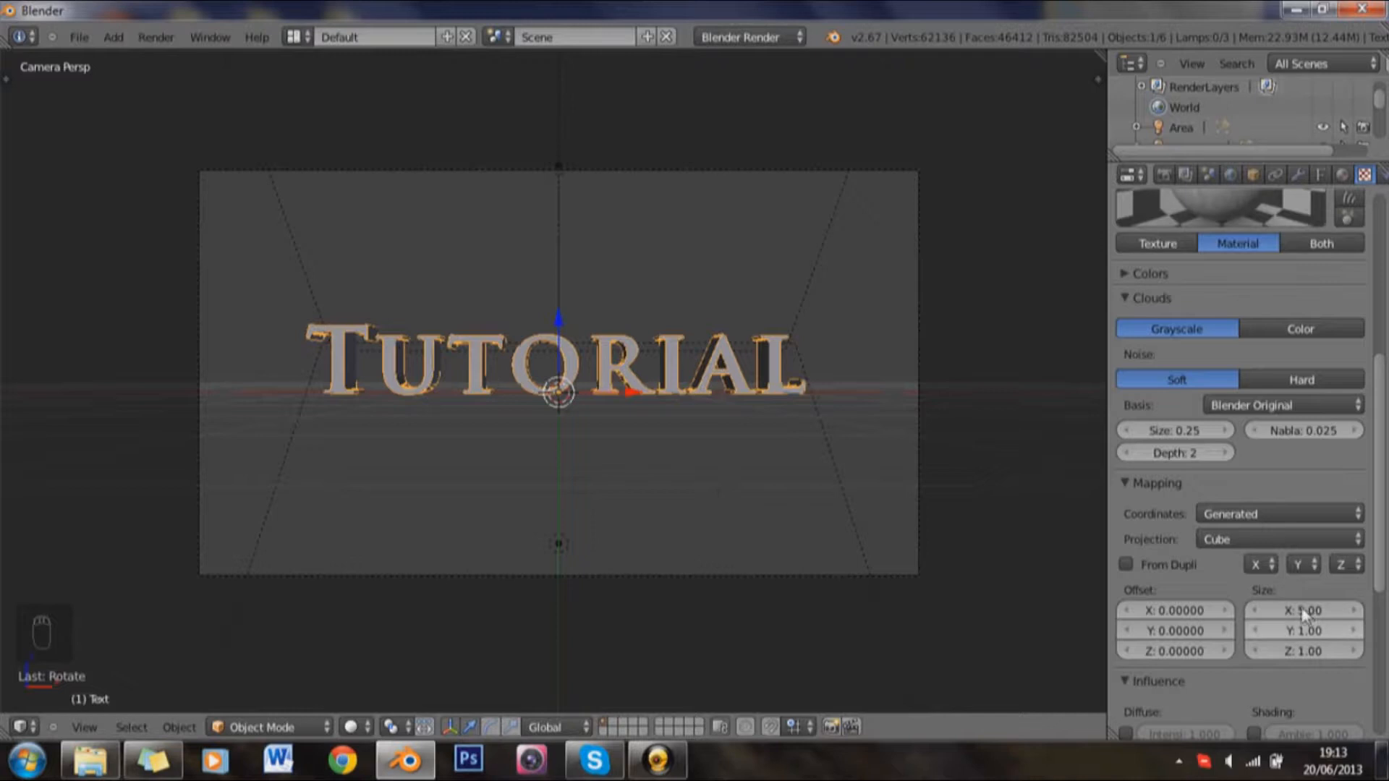
key("F12")
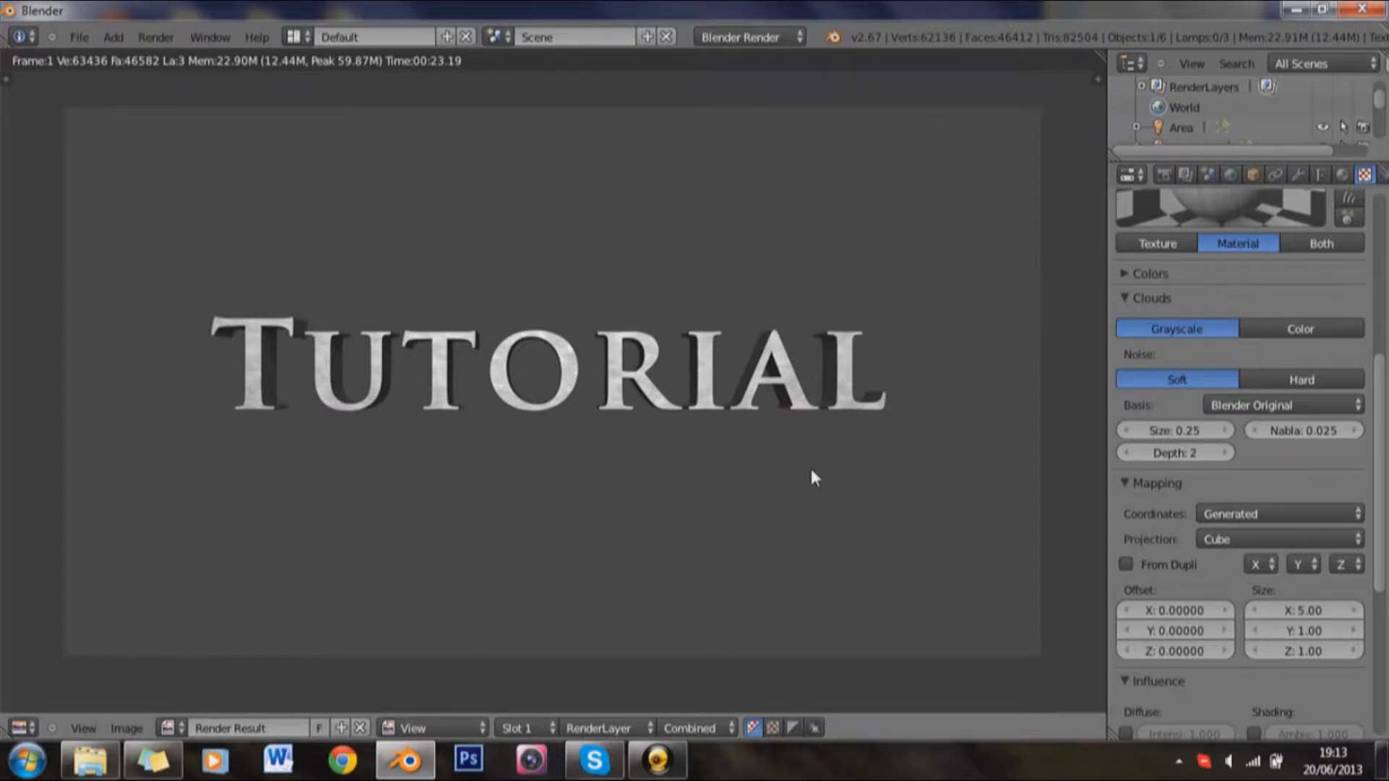
key("F11")
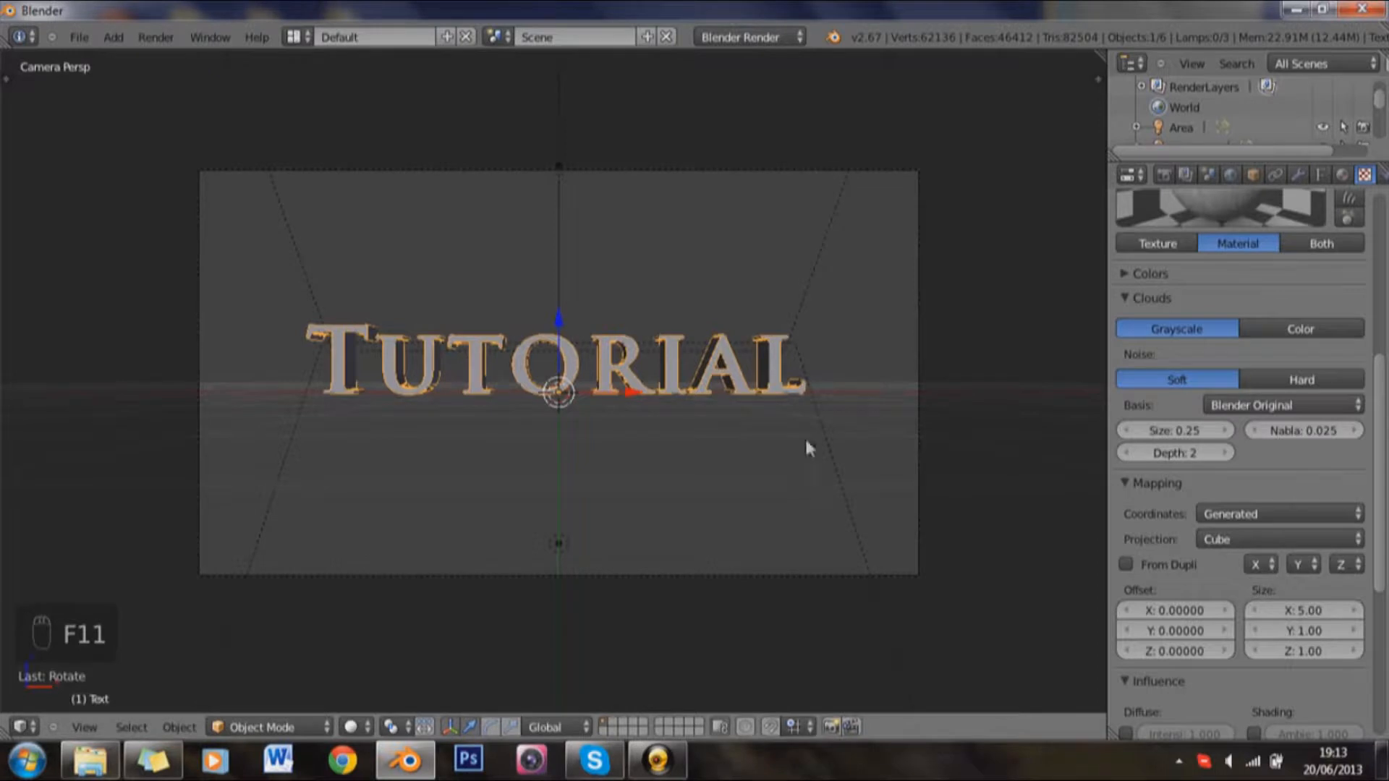
Step: Open the world's horizon color for viewing
left_click(1162, 177)
left_click(1228, 176)
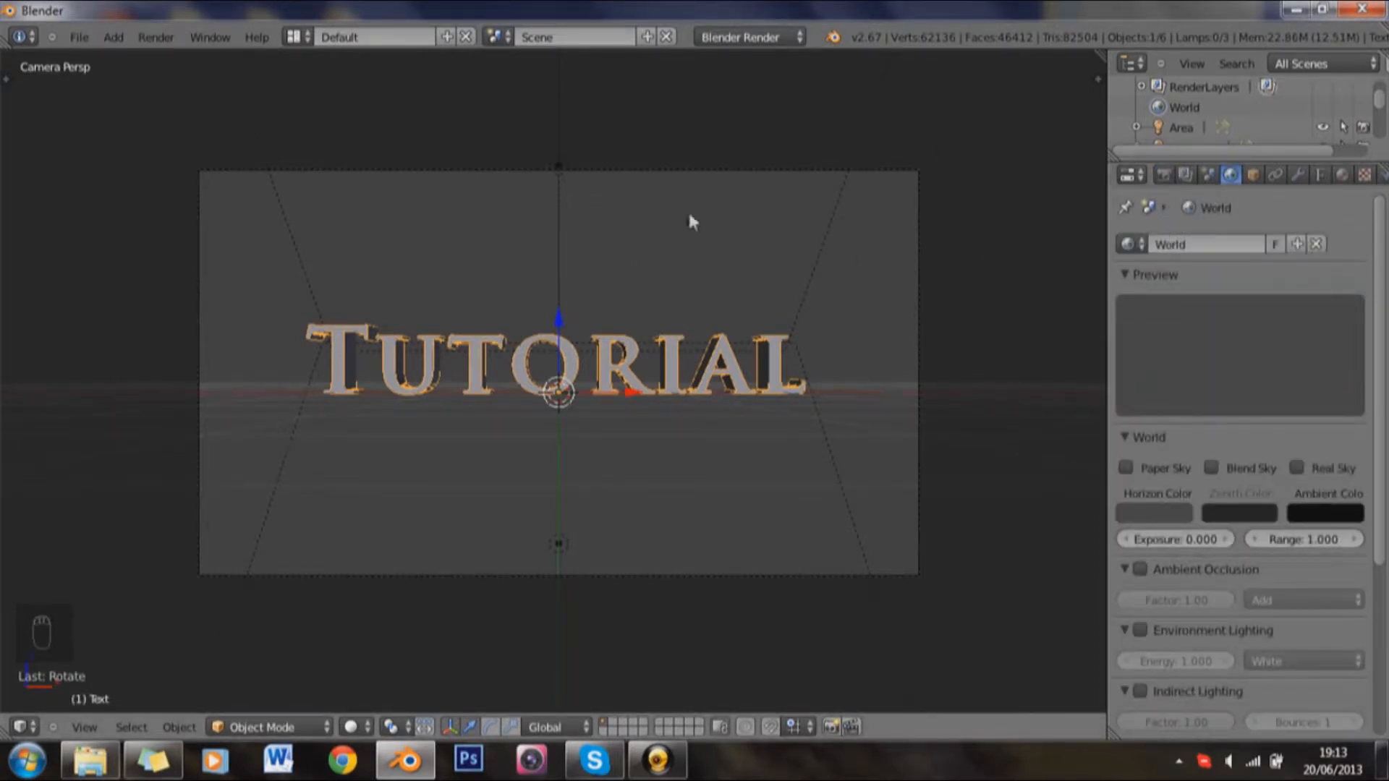
left_click(1187, 513)
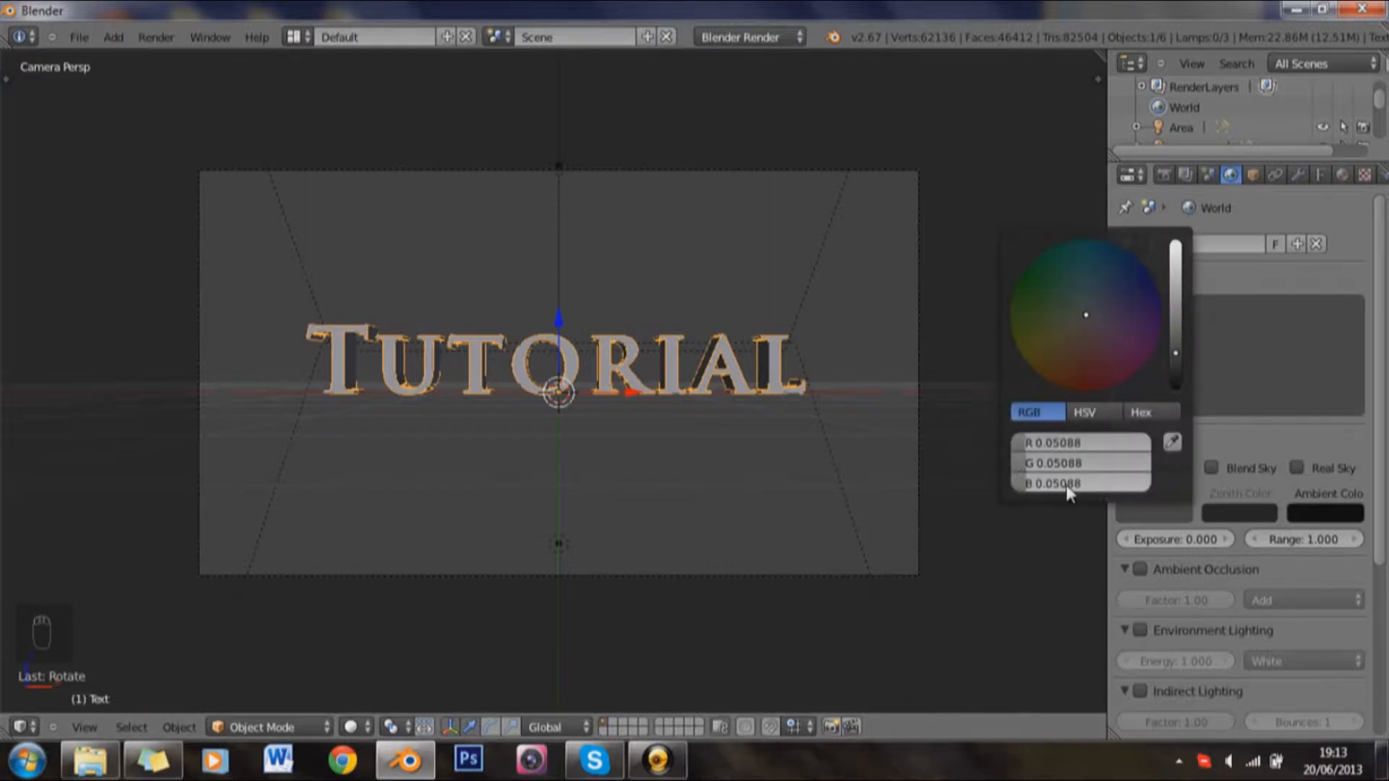
Step: Set the render's alpha mode to Transparent and the PNG output's color mode to RGBA
left_click(1163, 176)
scroll(1172, 514, "down", 3)
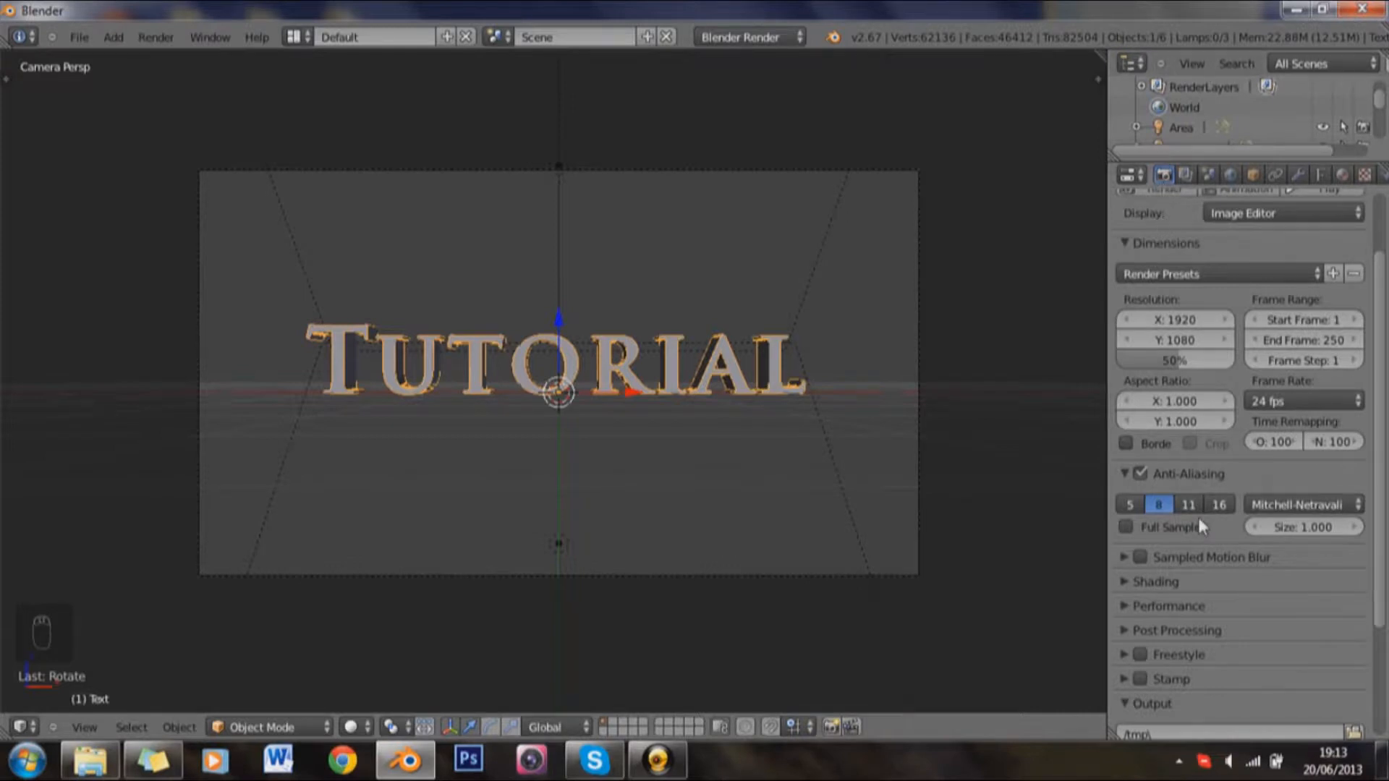
left_click(1126, 584)
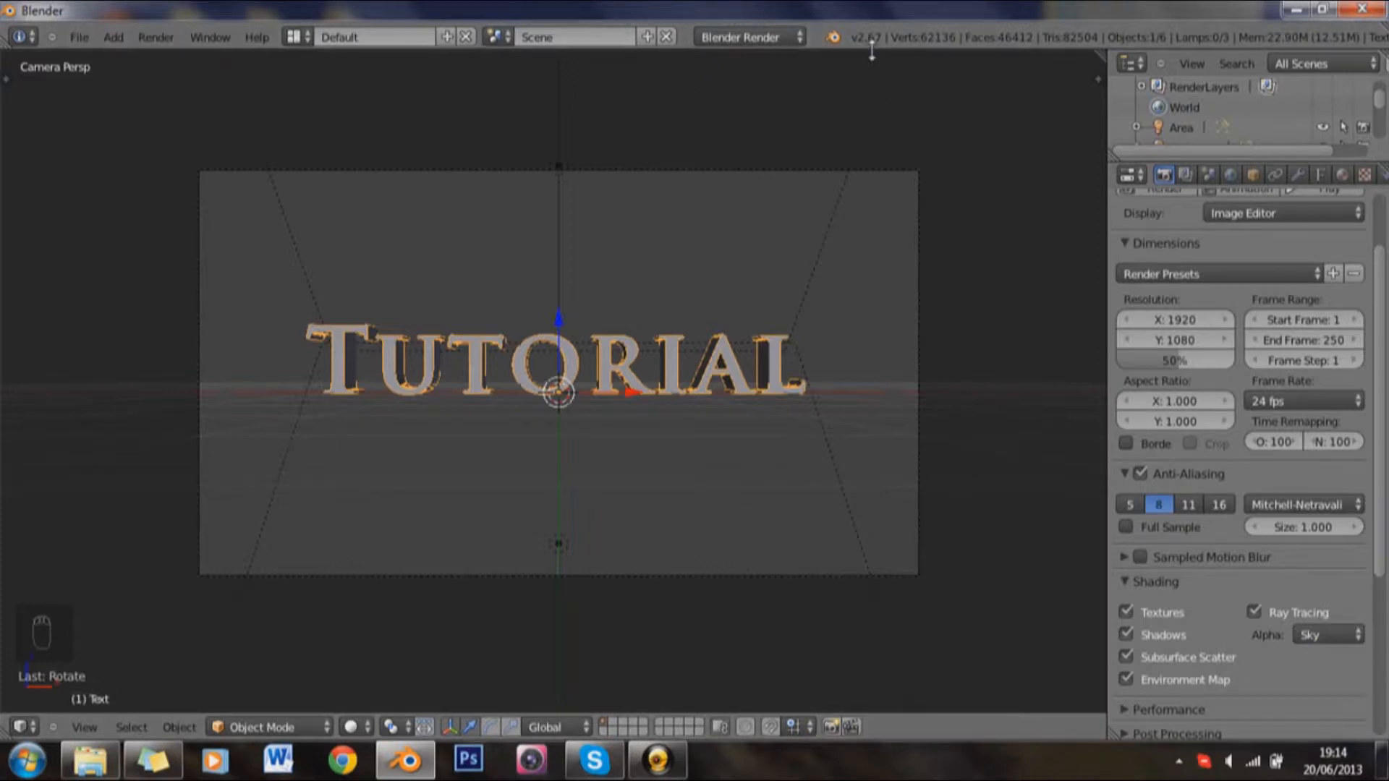
left_click(1308, 635)
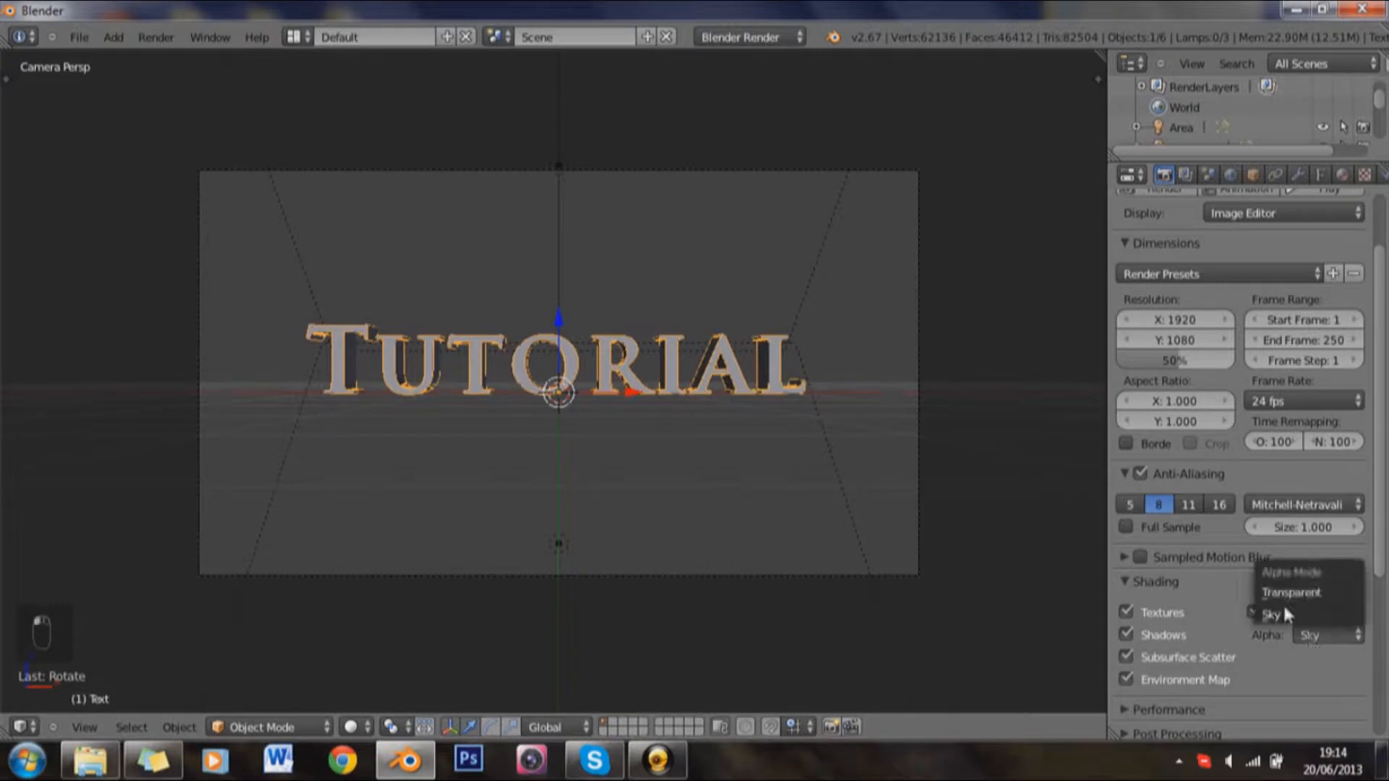
left_click(1287, 588)
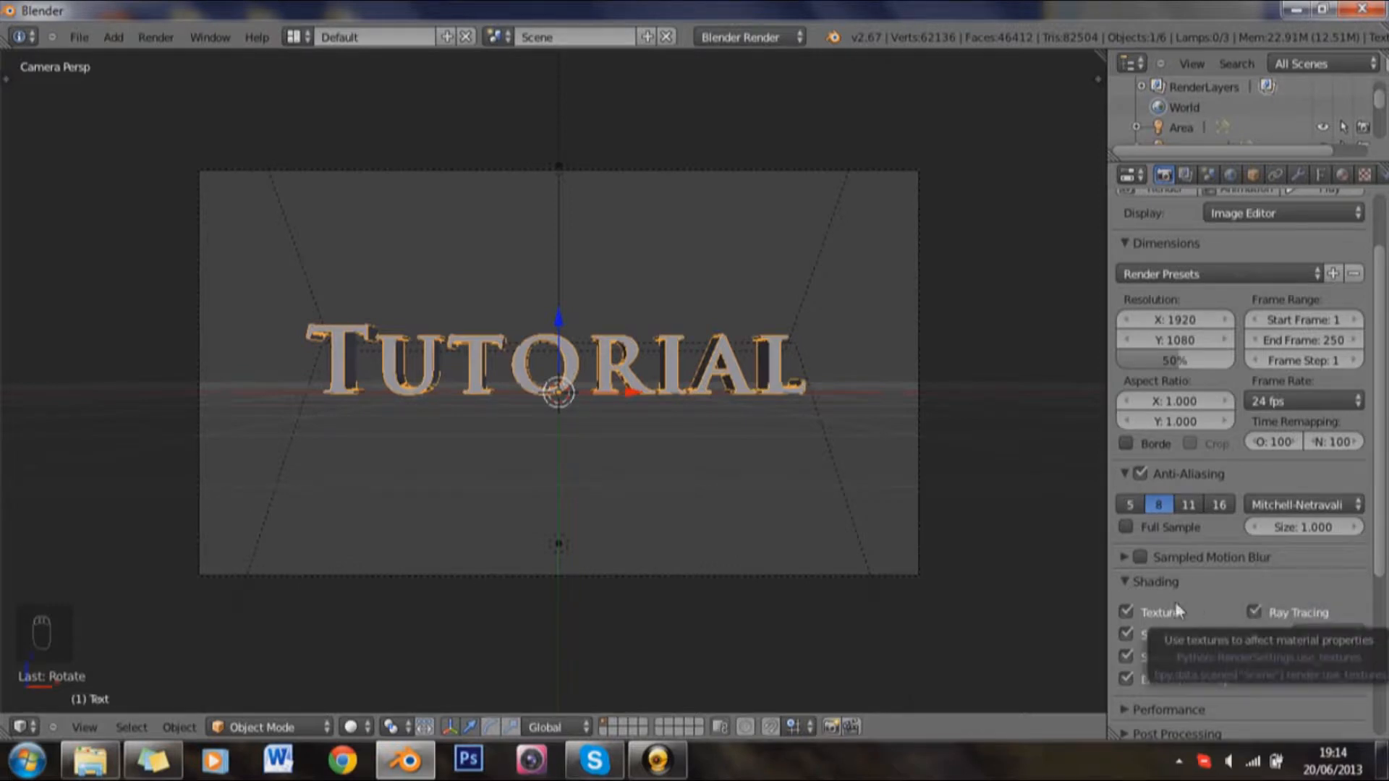
left_click(1130, 579)
scroll(1281, 658, "down", 5)
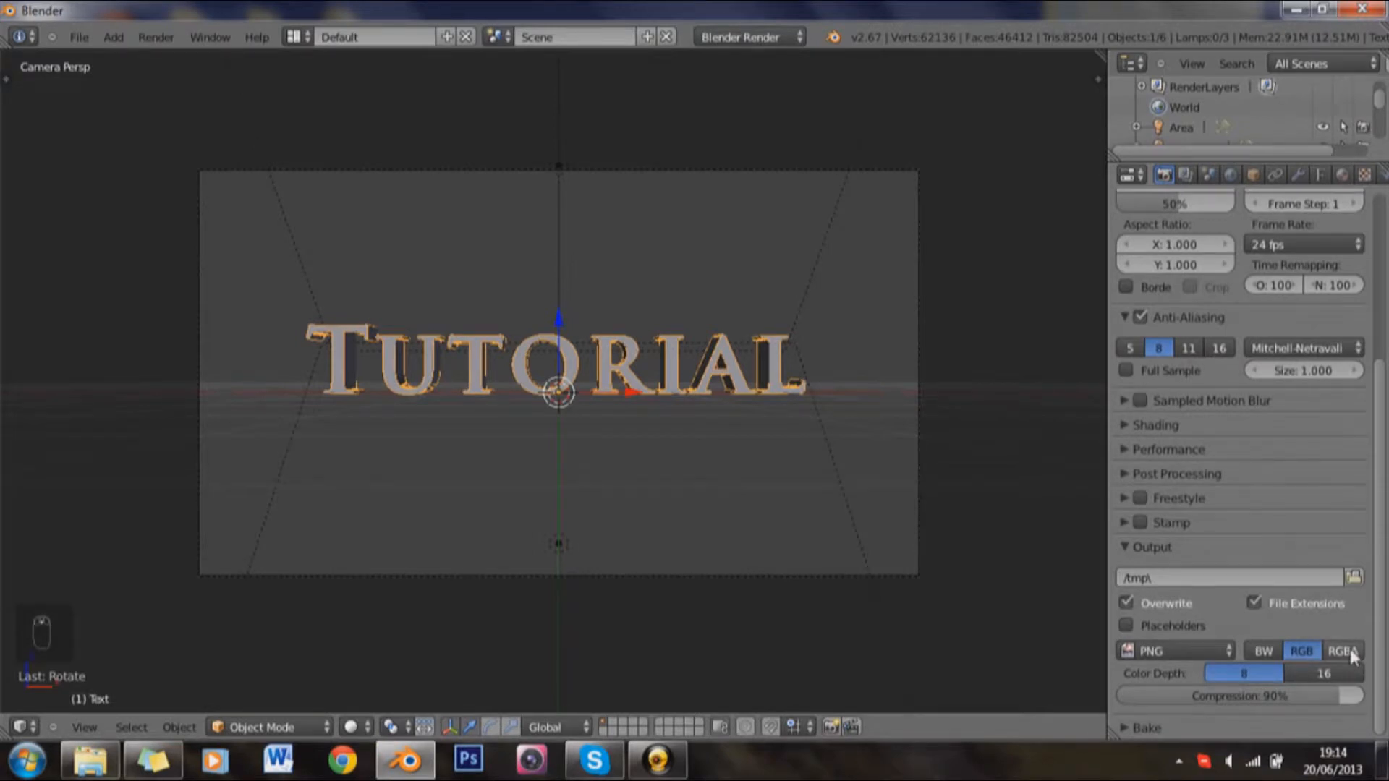
left_click(1345, 652)
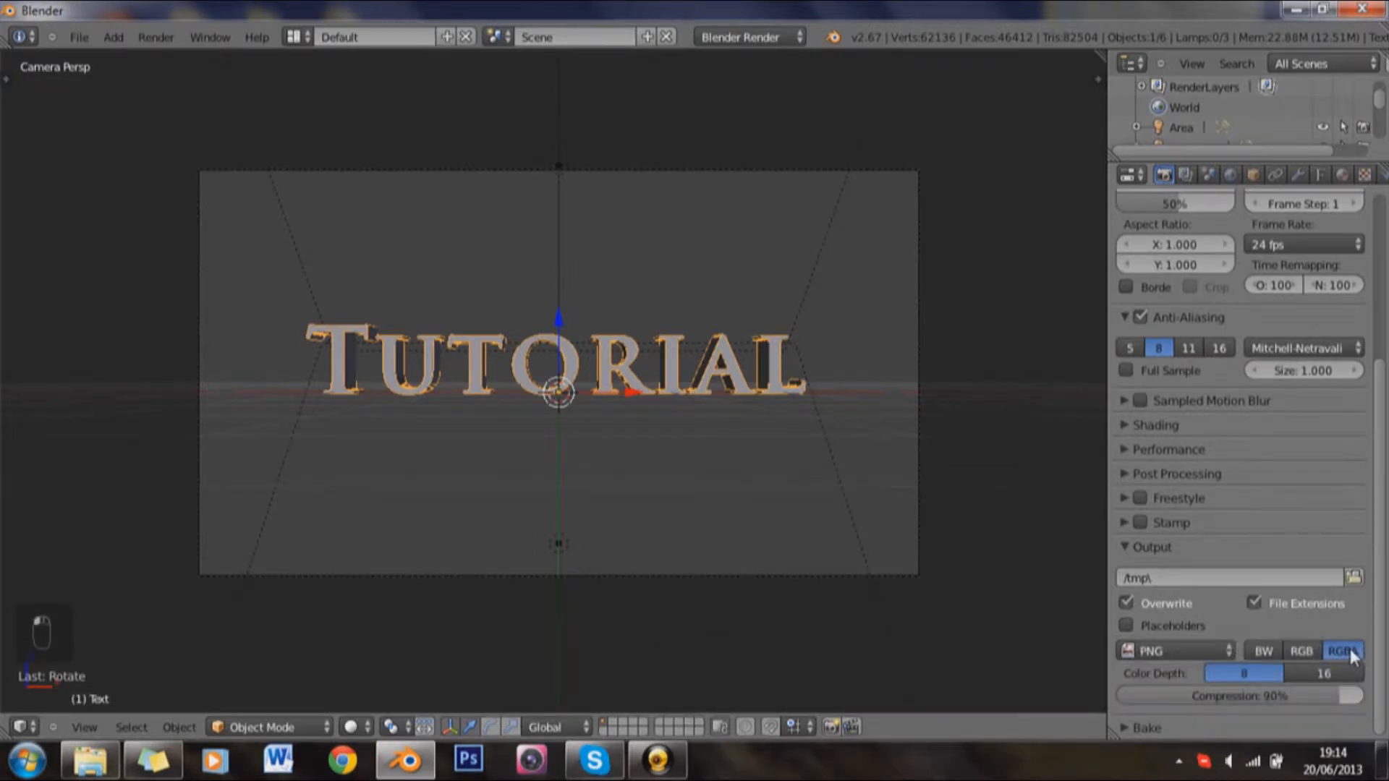
Step: Set the render resolution percentage to 100% and render the final image
scroll(1122, 191, "up", 2)
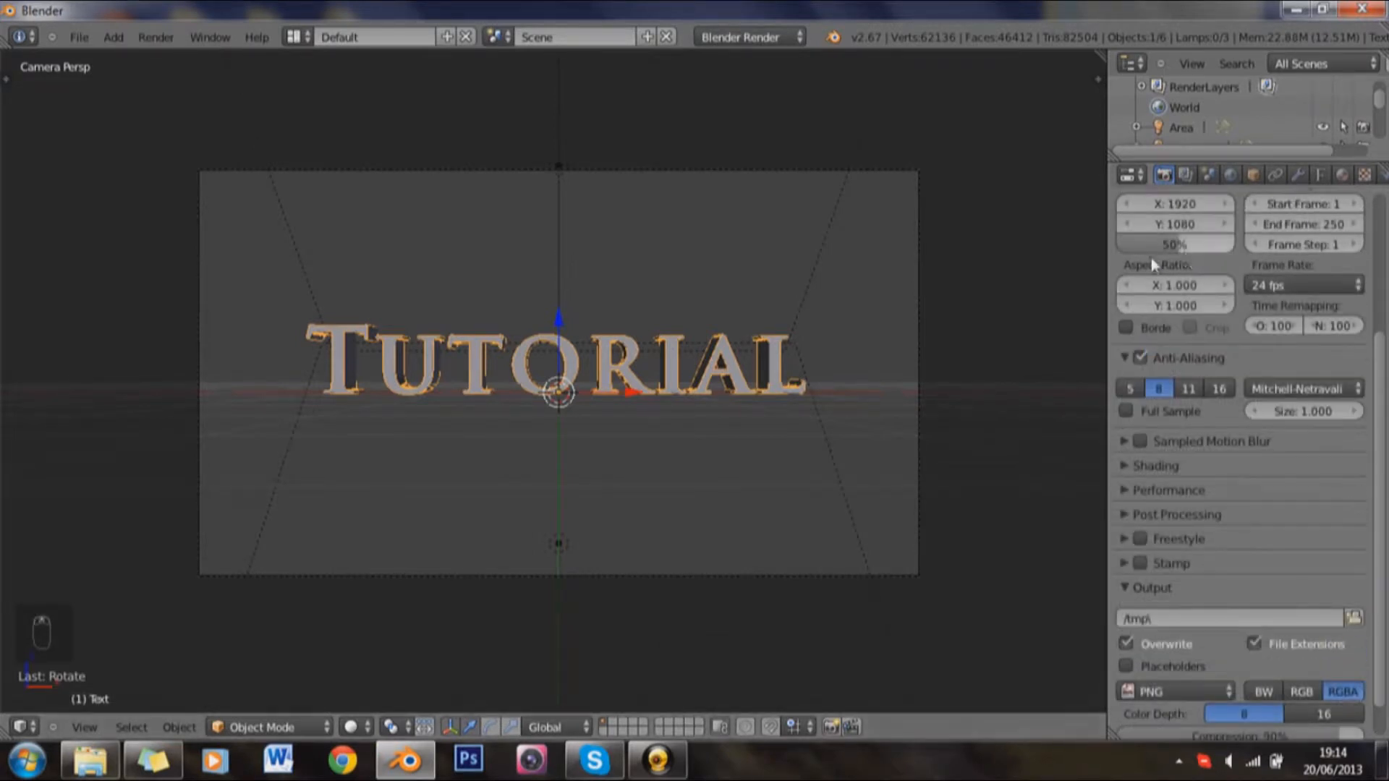
scroll(1152, 265, "up", 1)
left_click(1169, 289)
type("100")
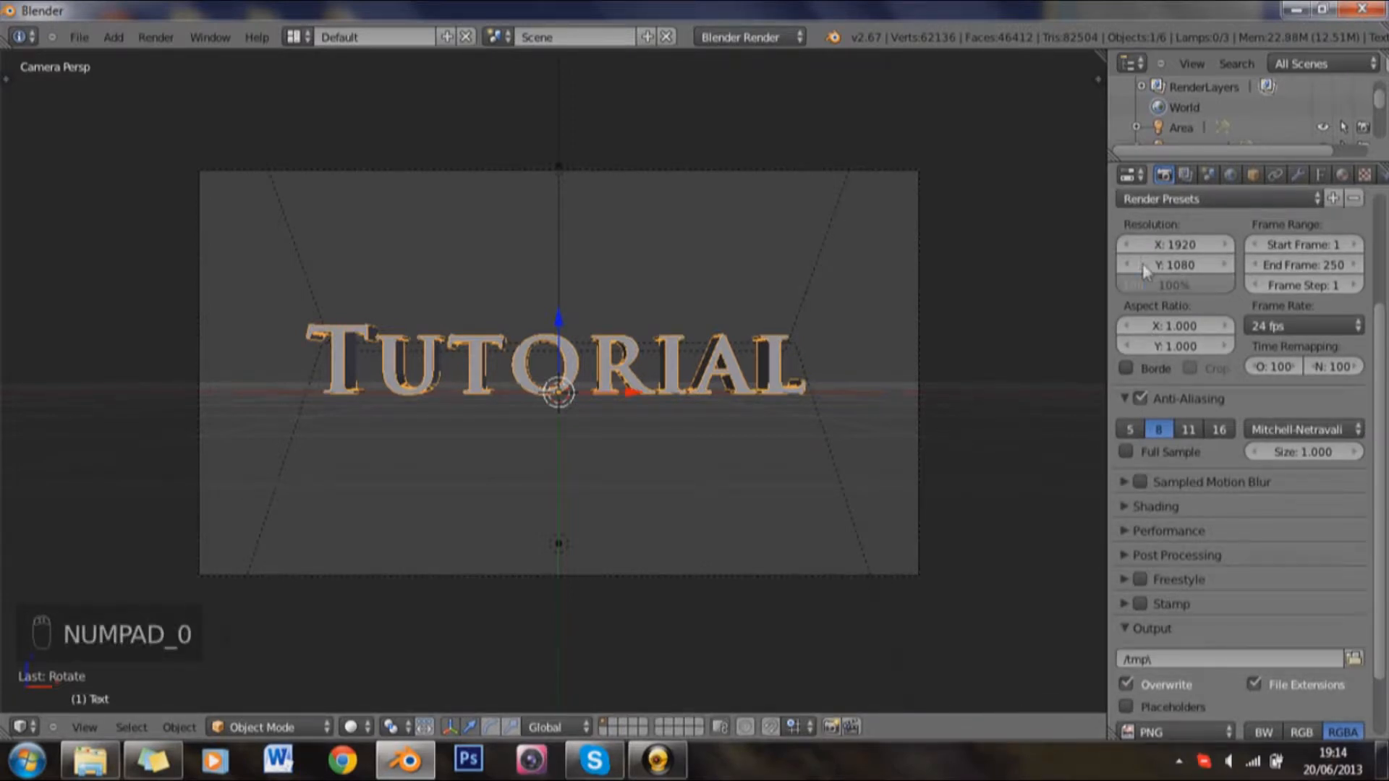
key("Return")
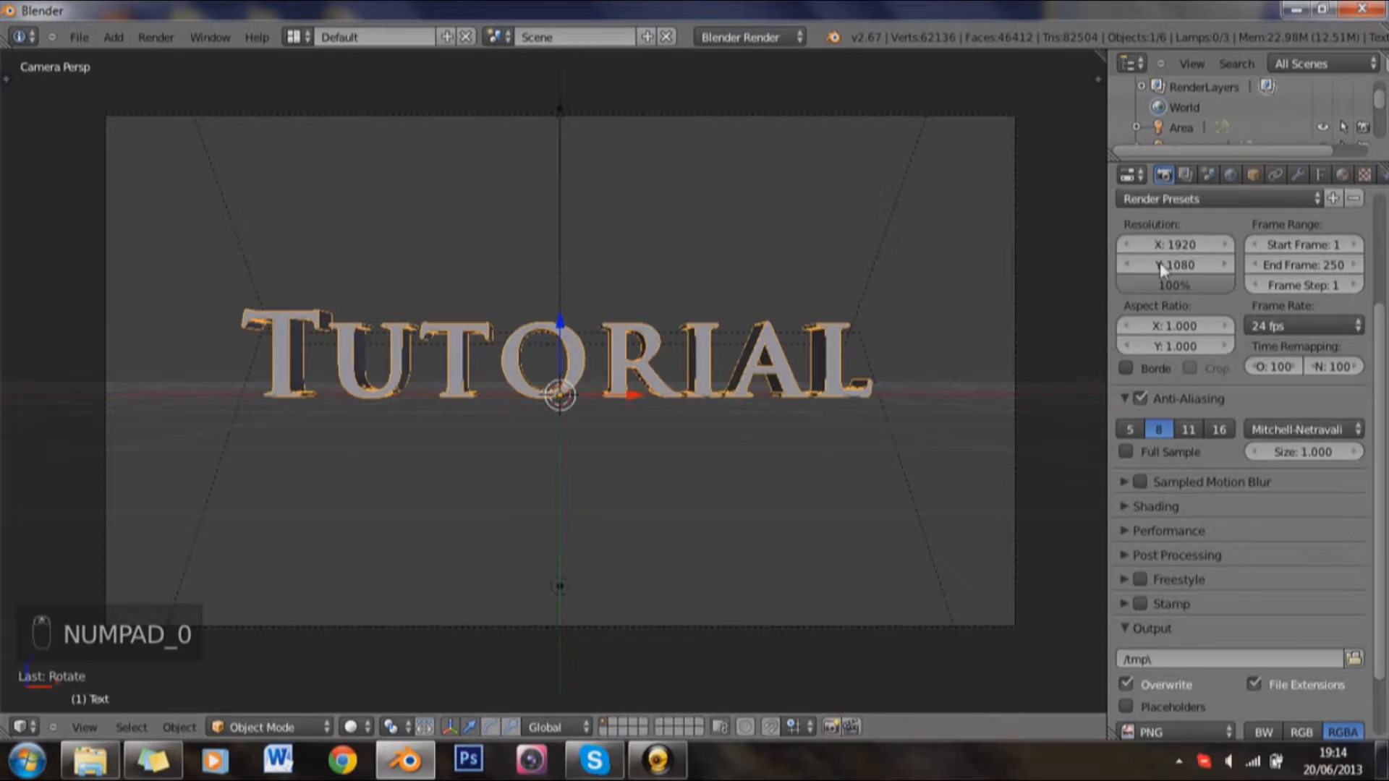
scroll(1202, 334, "up", 3)
Step: Examine the rendered letters up close, fit the whole image in view, and compare its display with and without transparency
scroll(1202, 334, "up", 2)
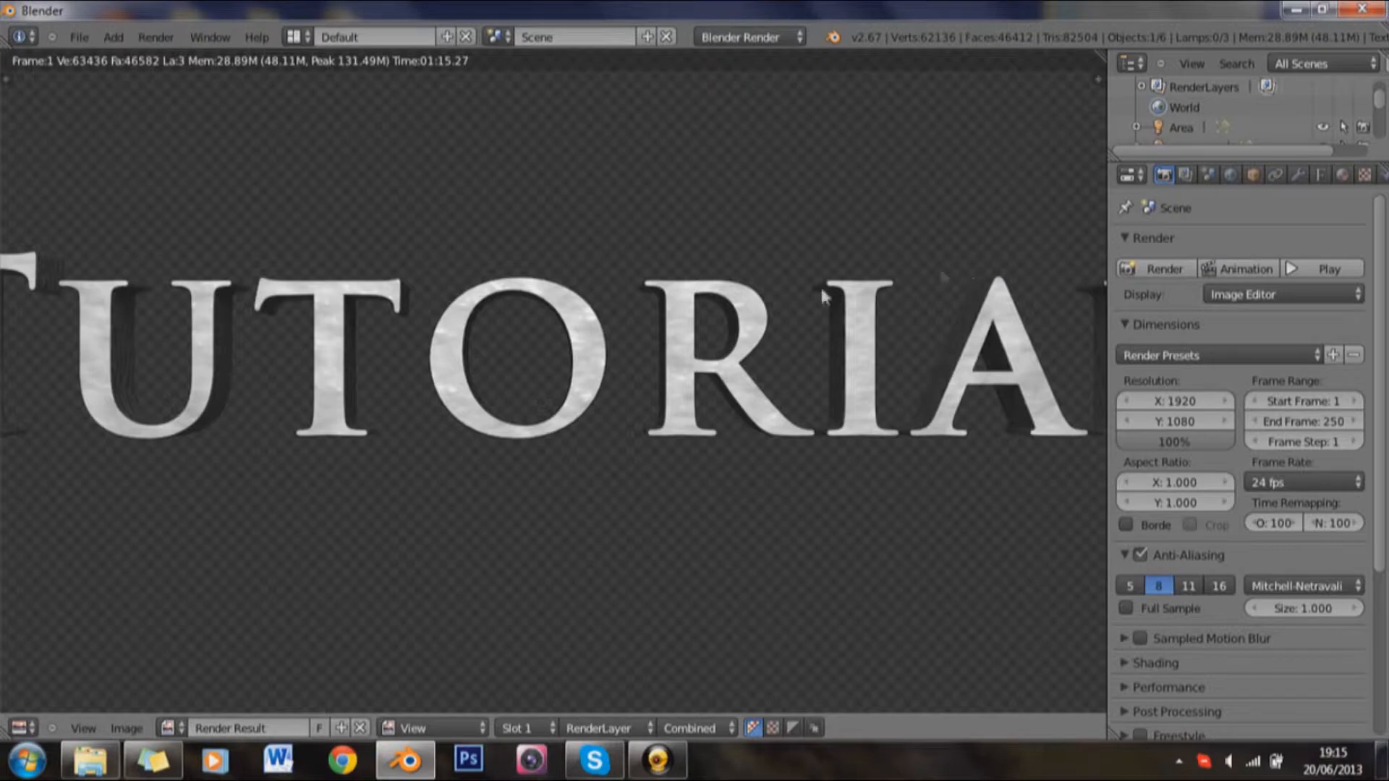
left_click_drag(747, 299, 580, 297)
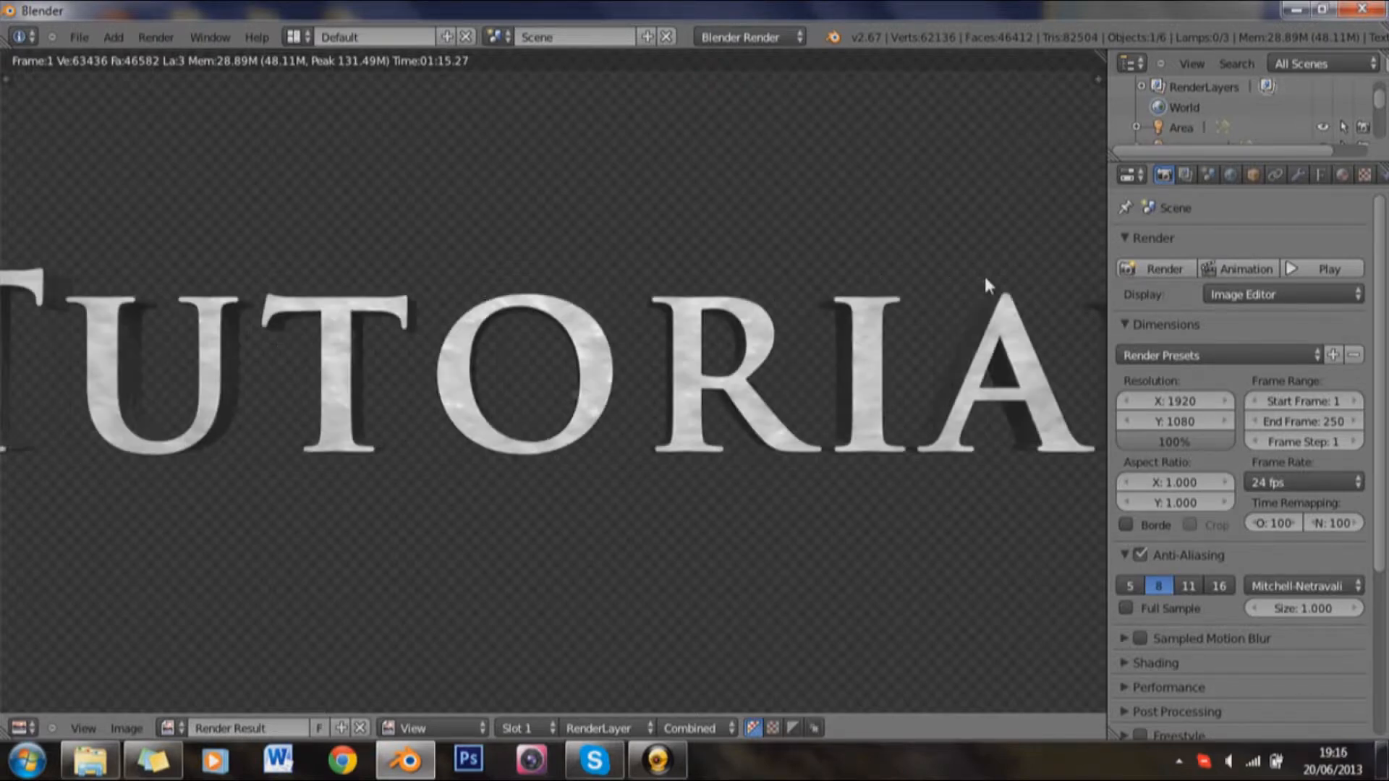
left_click_drag(986, 277, 1086, 304)
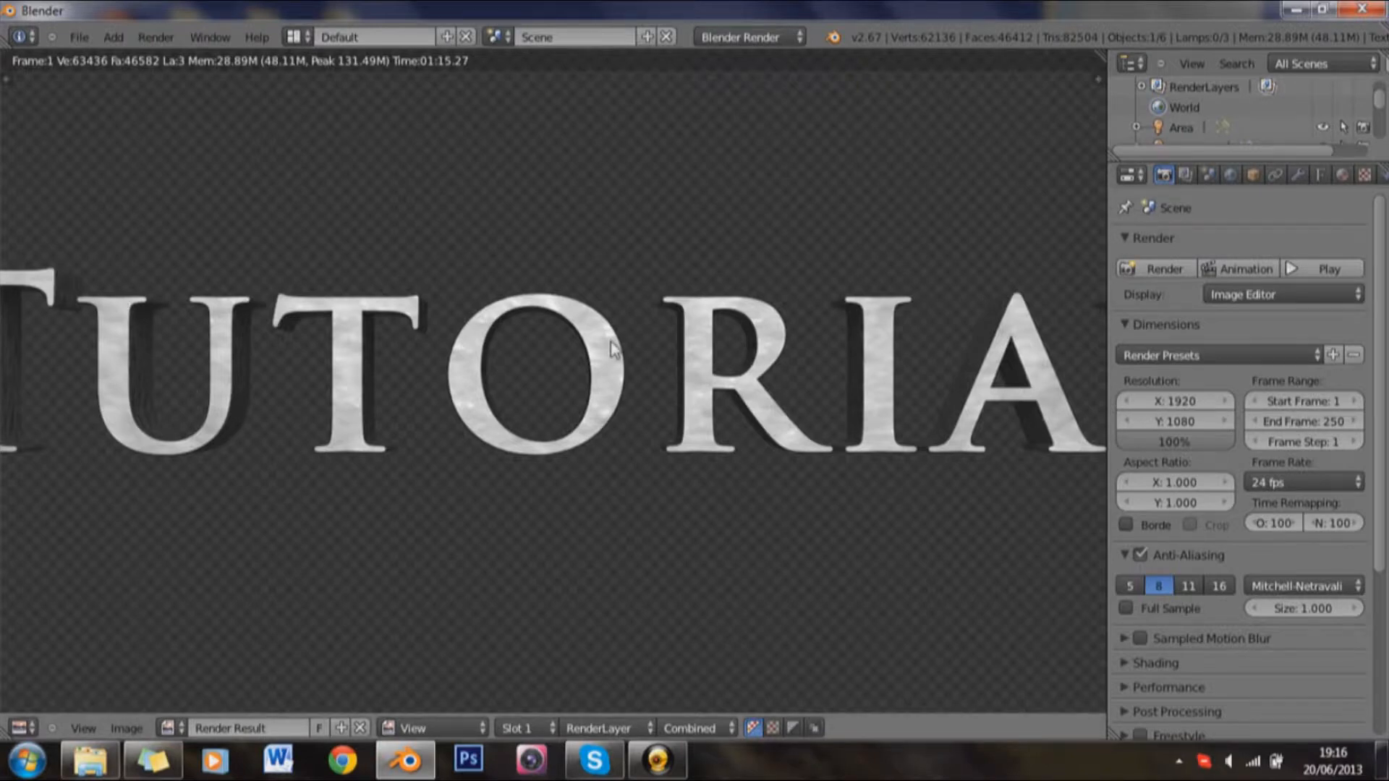
key("Home")
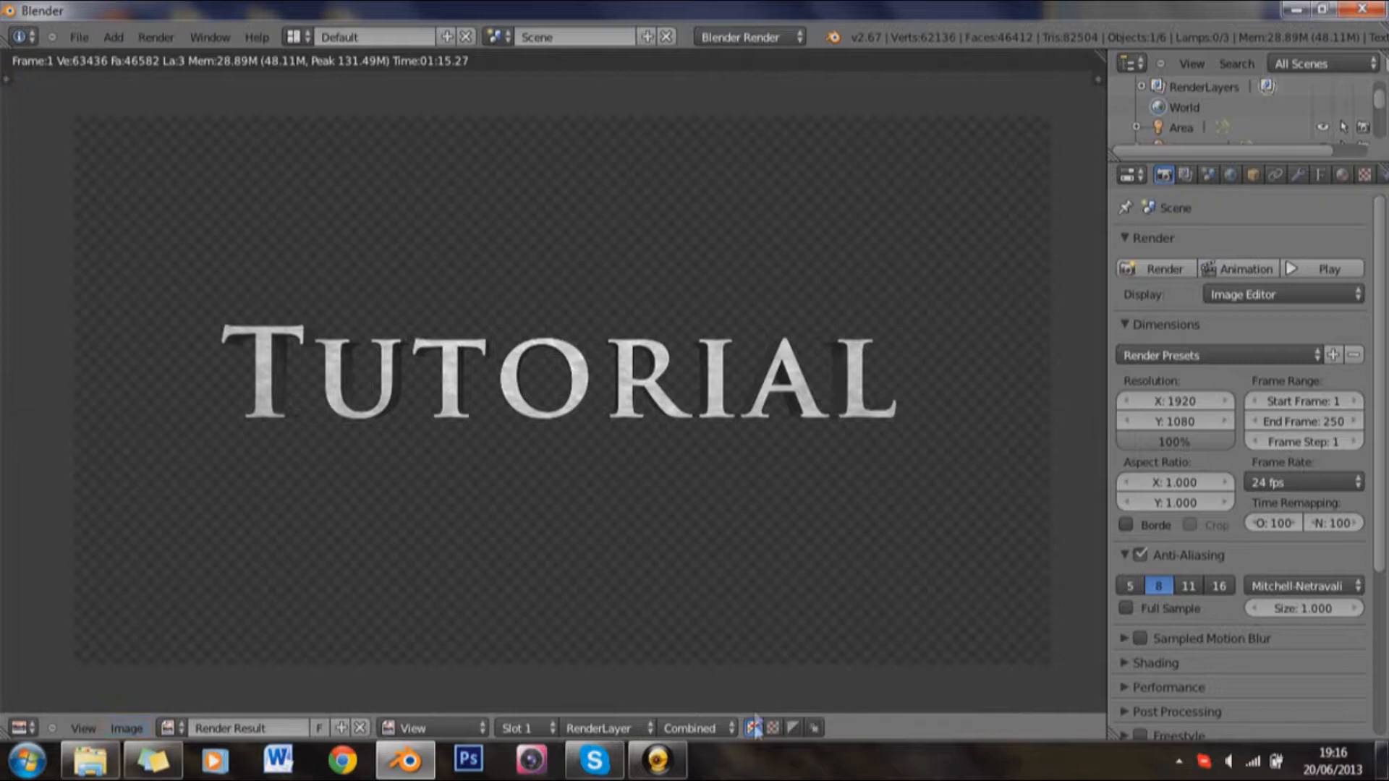
left_click(773, 730)
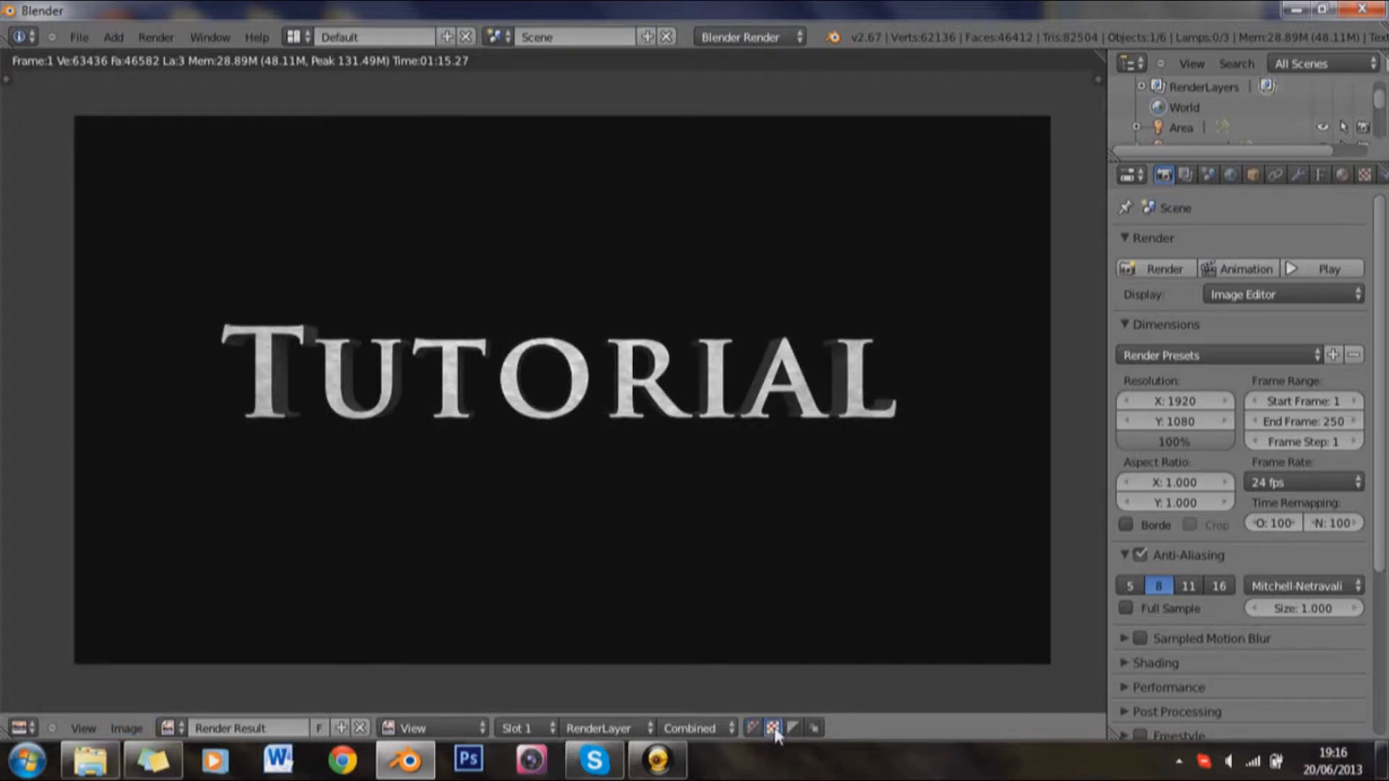
left_click(755, 728)
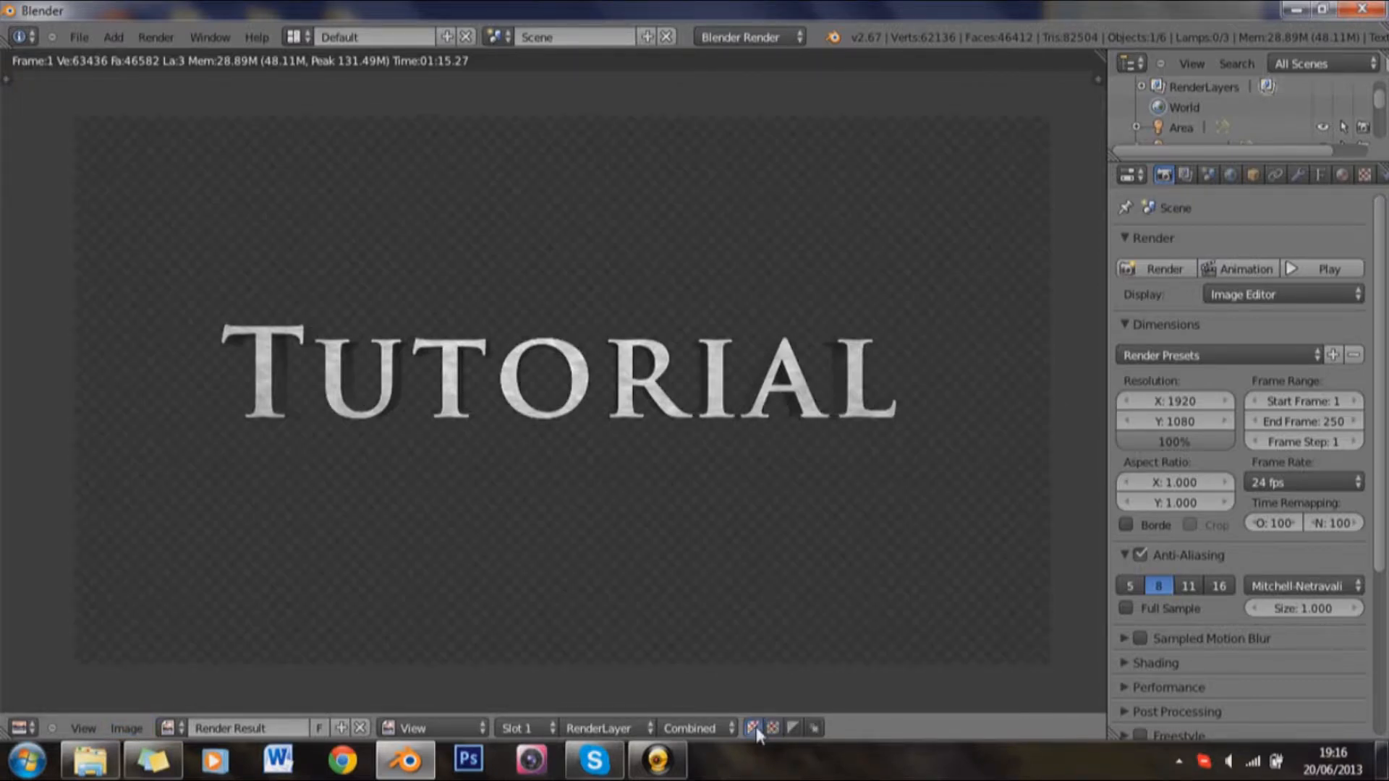
Step: Save the rendered image as "text 2" in the Tutorial folder inside PhotoShop&Gimp, and return to the 3D scene
left_click(128, 730)
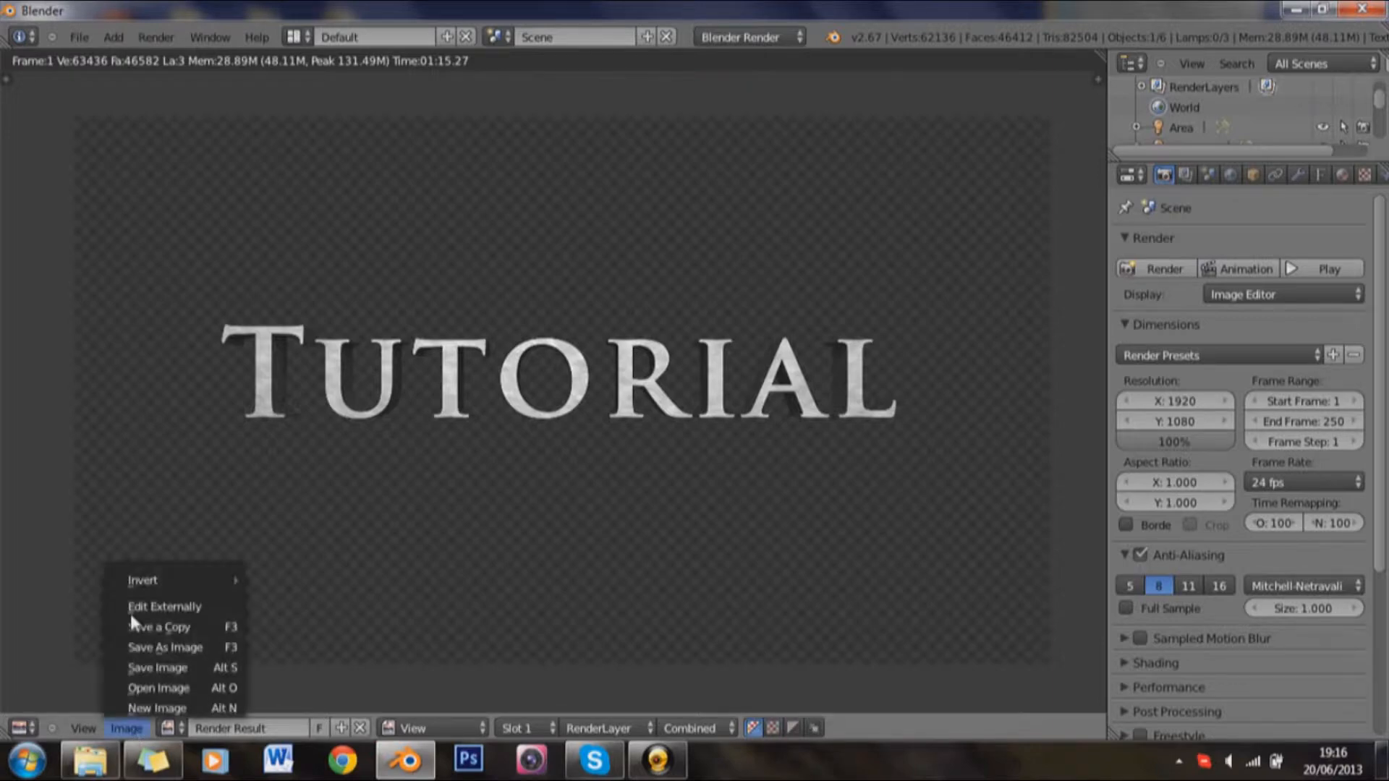
left_click(177, 648)
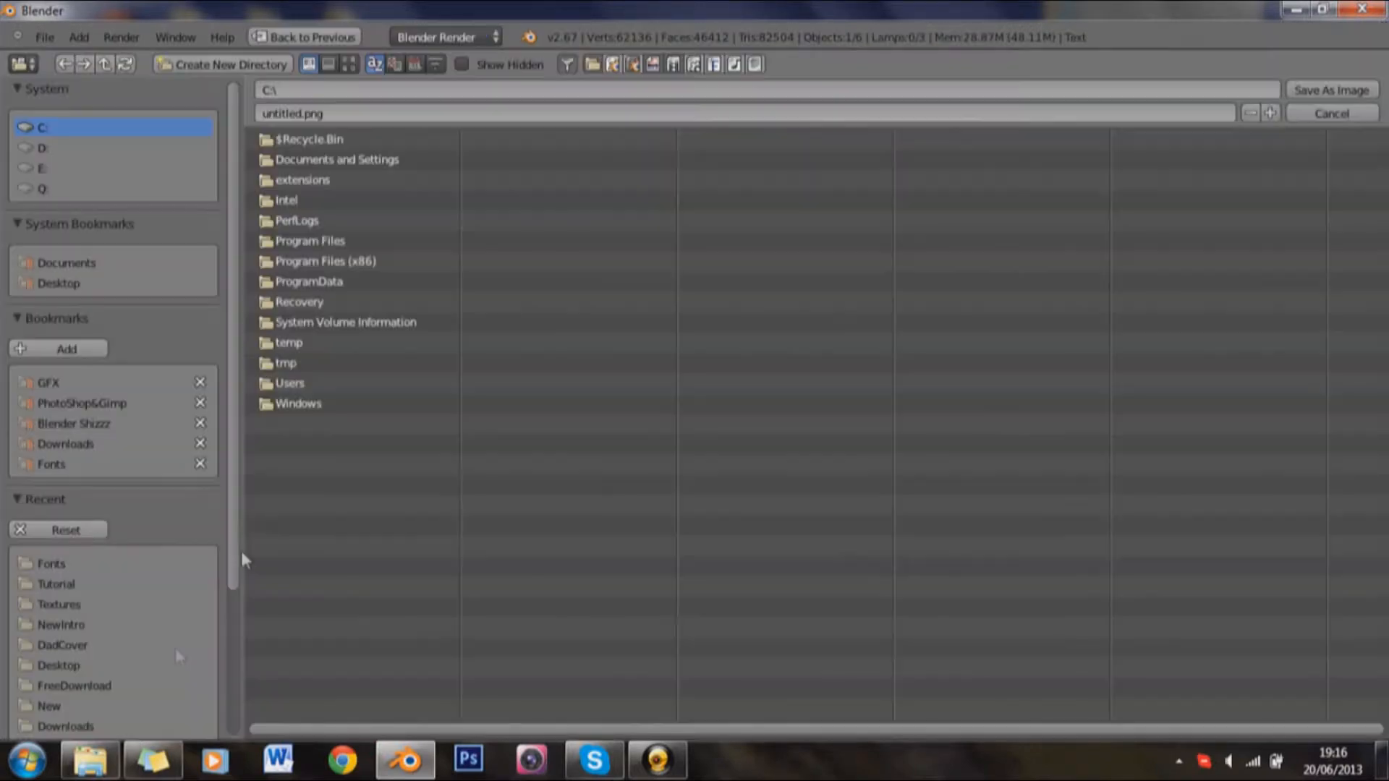
left_click(109, 405)
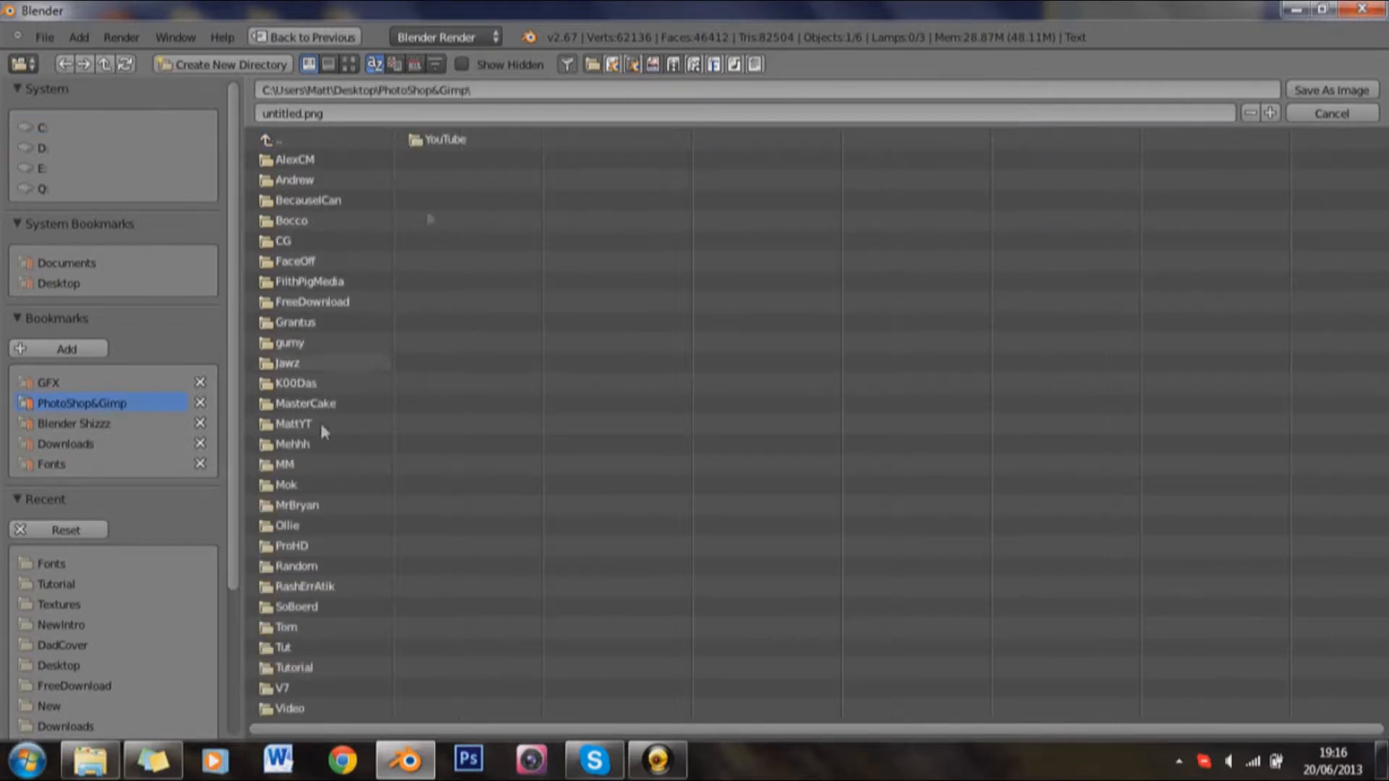
left_click(307, 668)
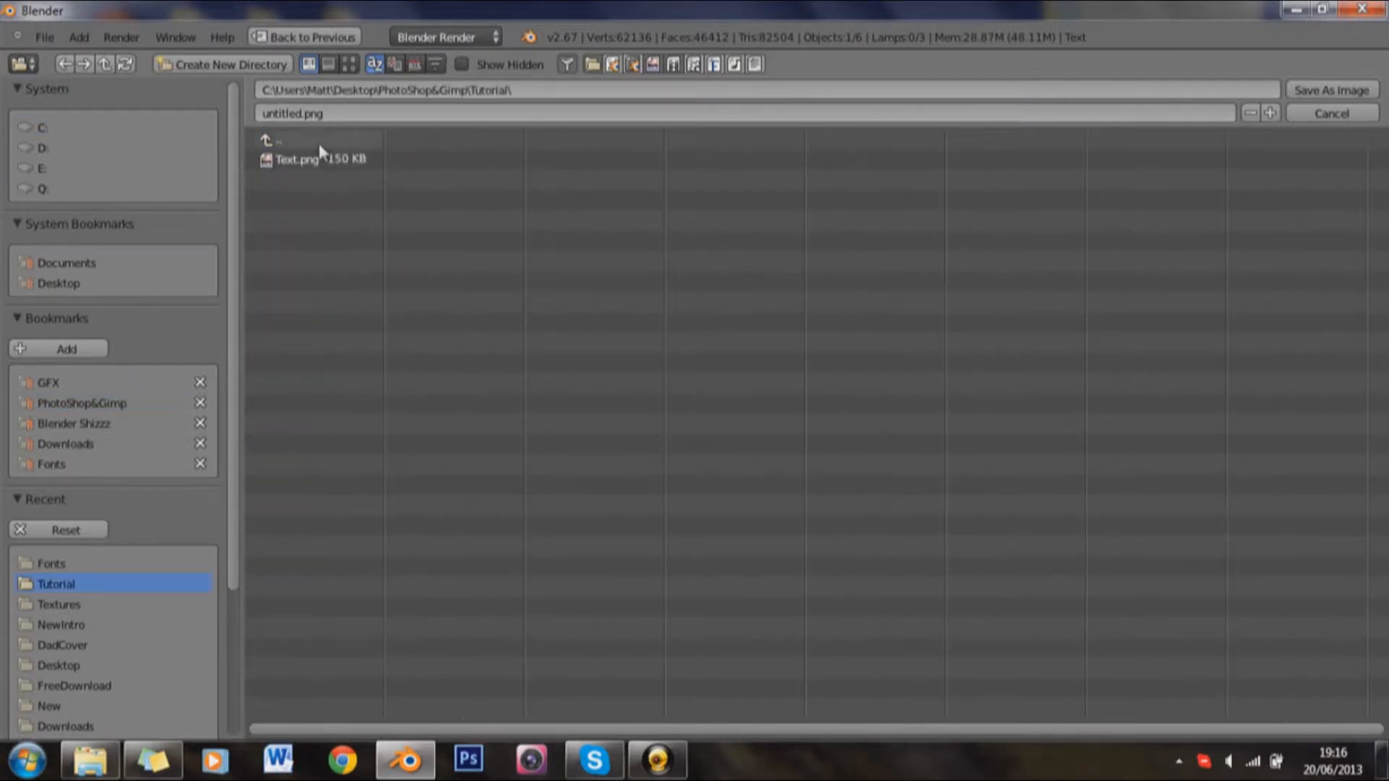
left_click(322, 113)
type("text")
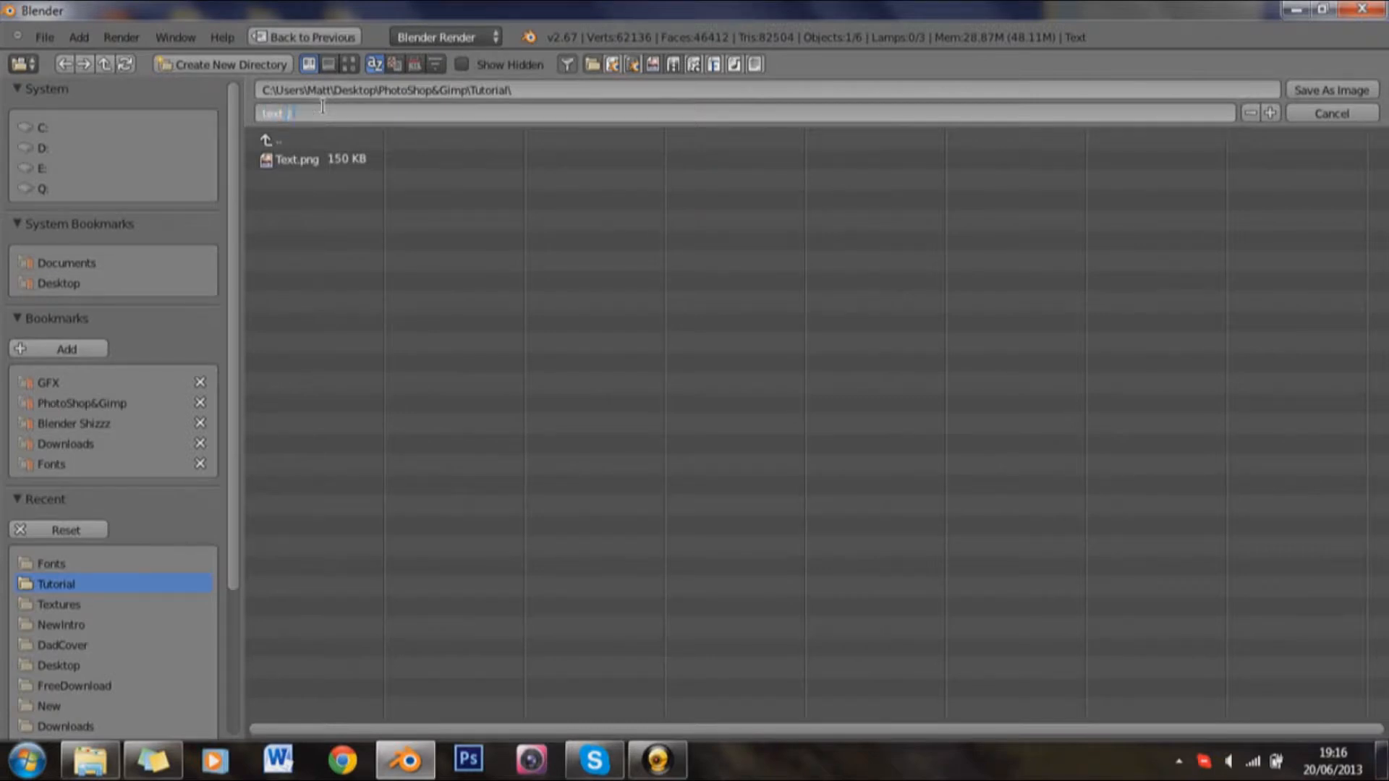
type(" 2")
key("Return")
left_click(1332, 89)
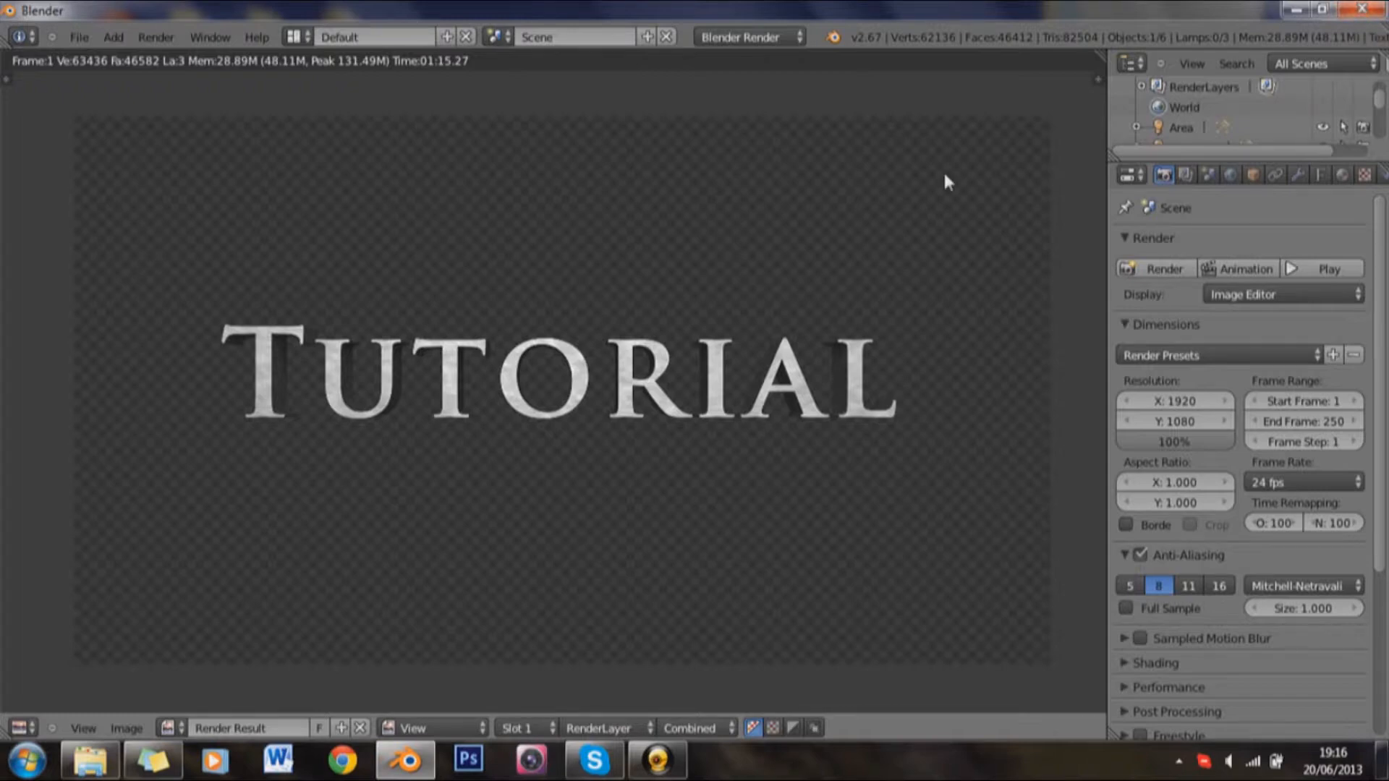
key("F11")
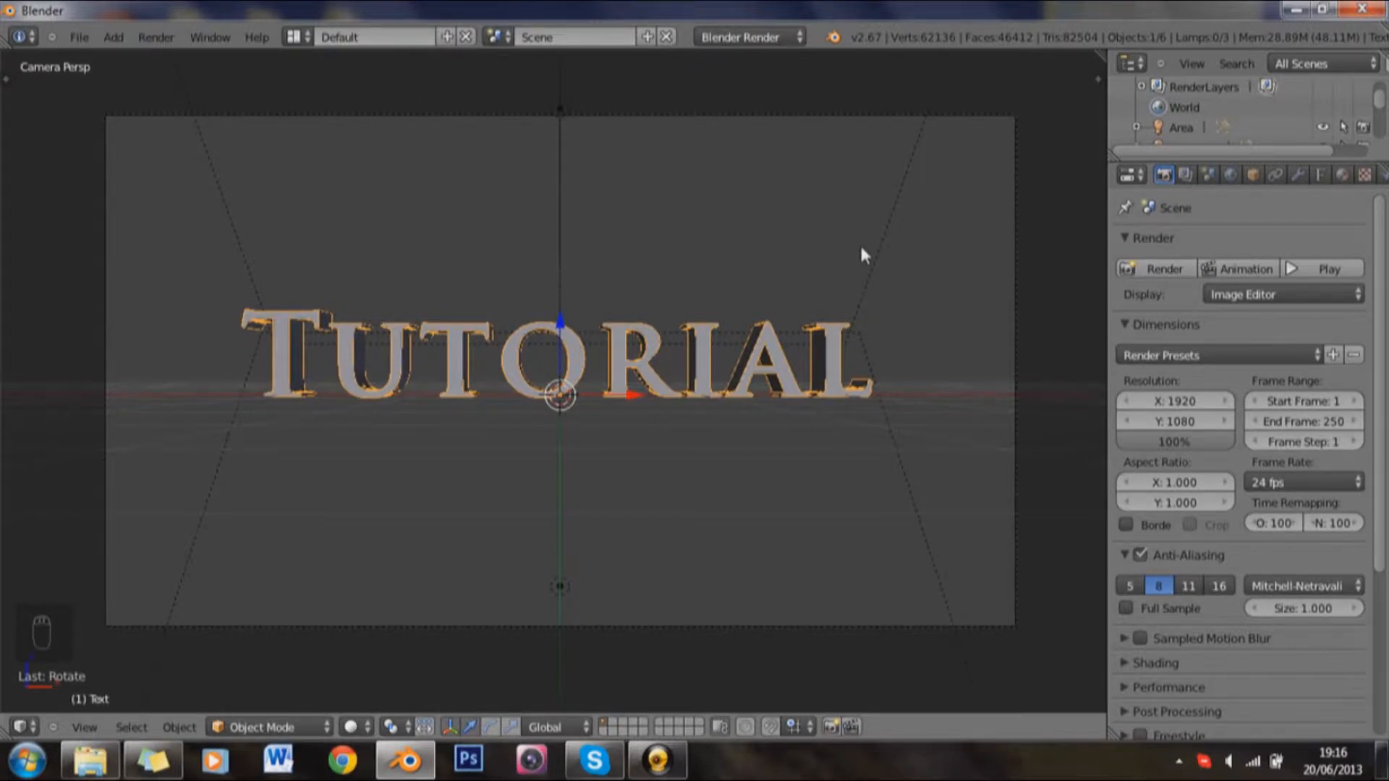
key("shift+a")
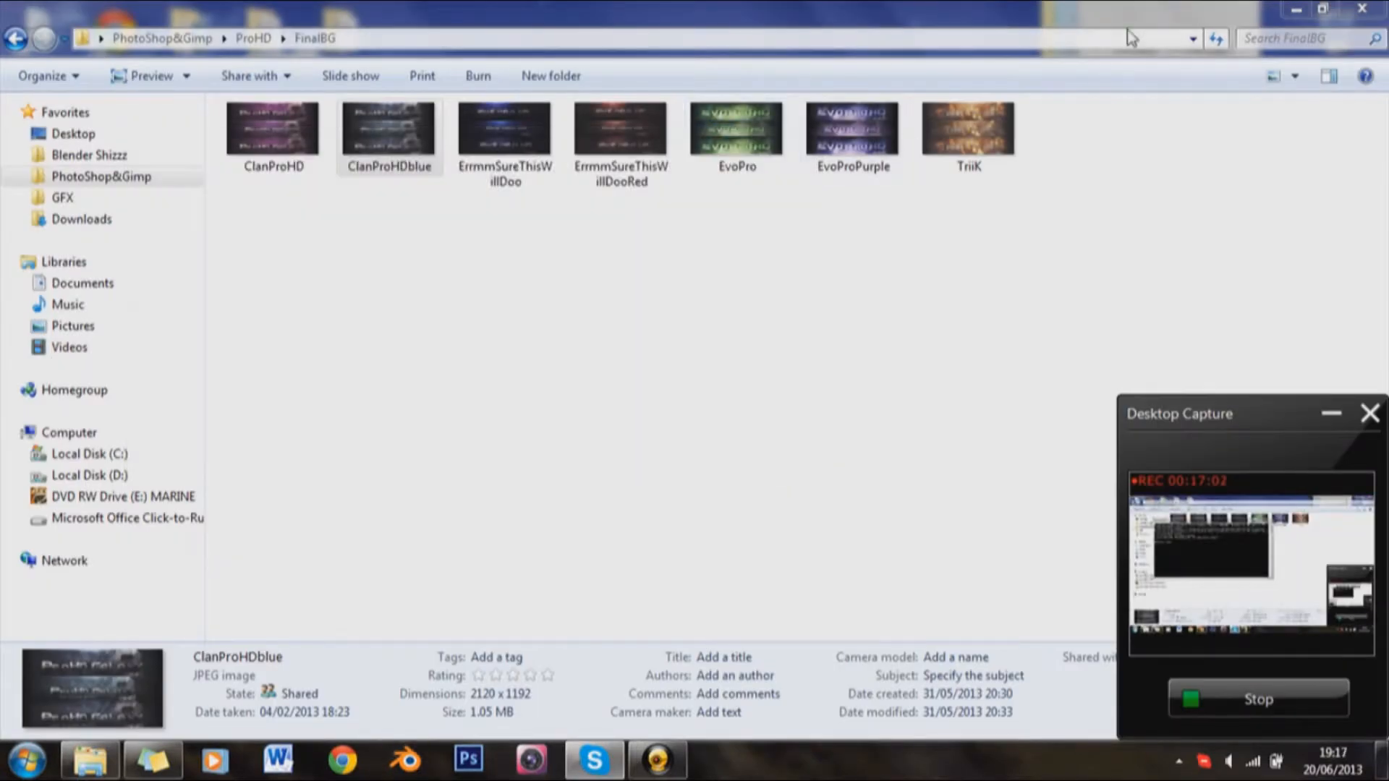
Step: Close the FinalBG folder window, launch Photoshop in a maximized window, and bring up the GFX folder in the file explorer
left_click(1367, 10)
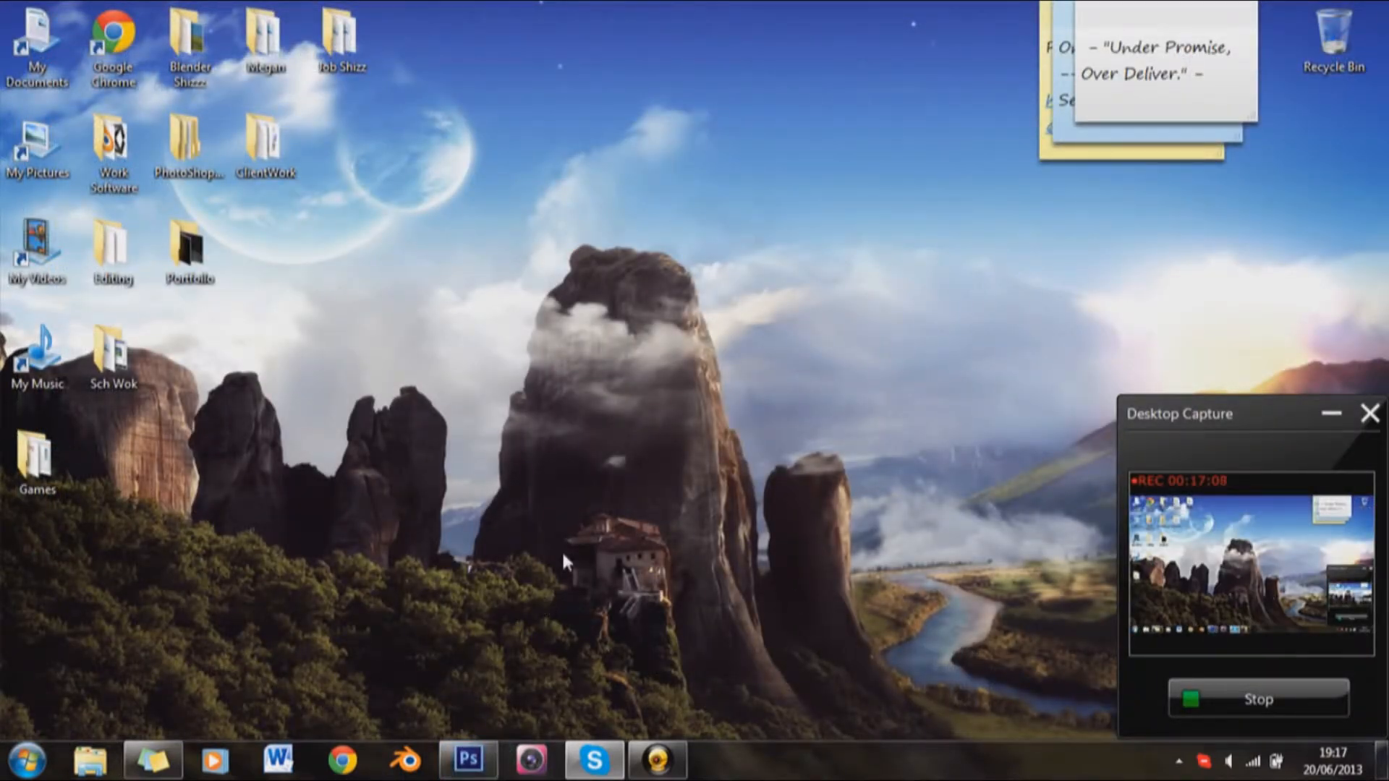
left_click(90, 759)
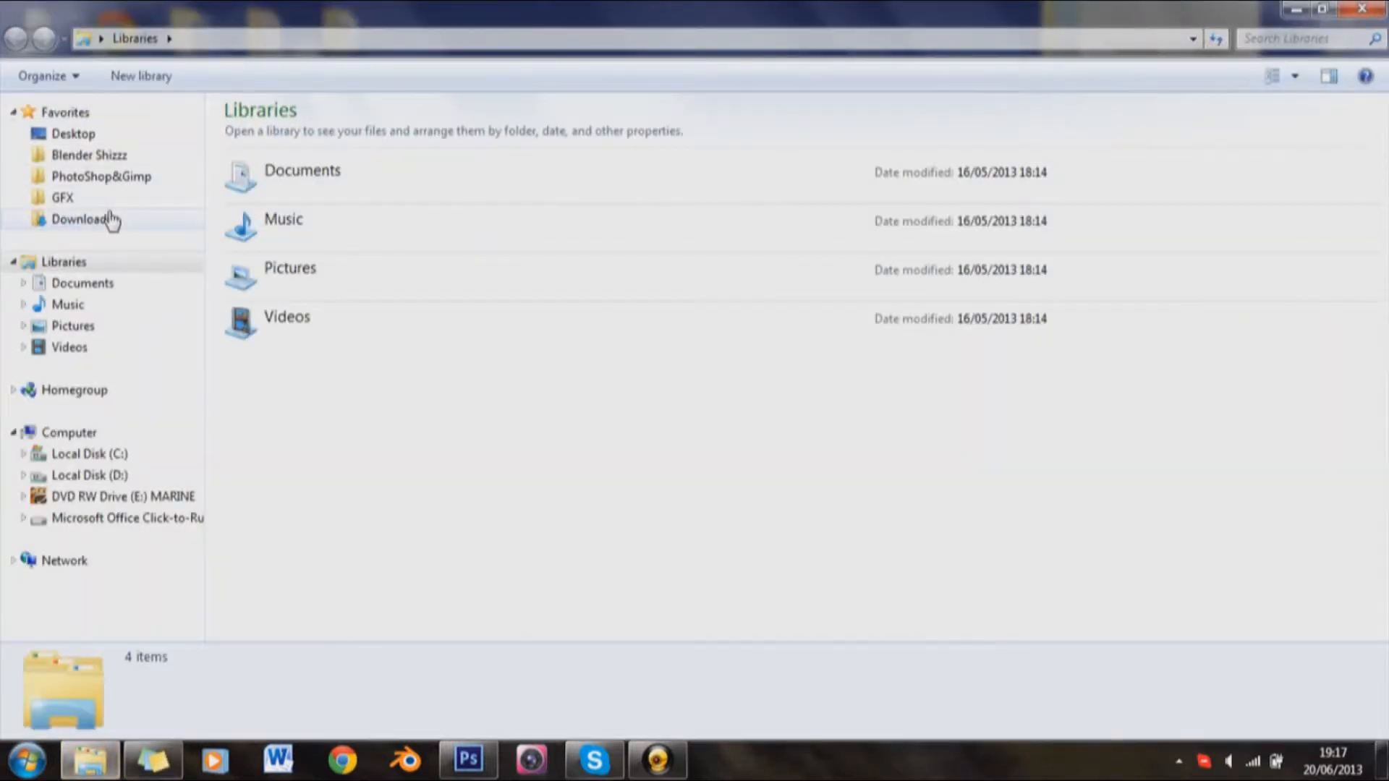
left_click(111, 220)
left_click(115, 198)
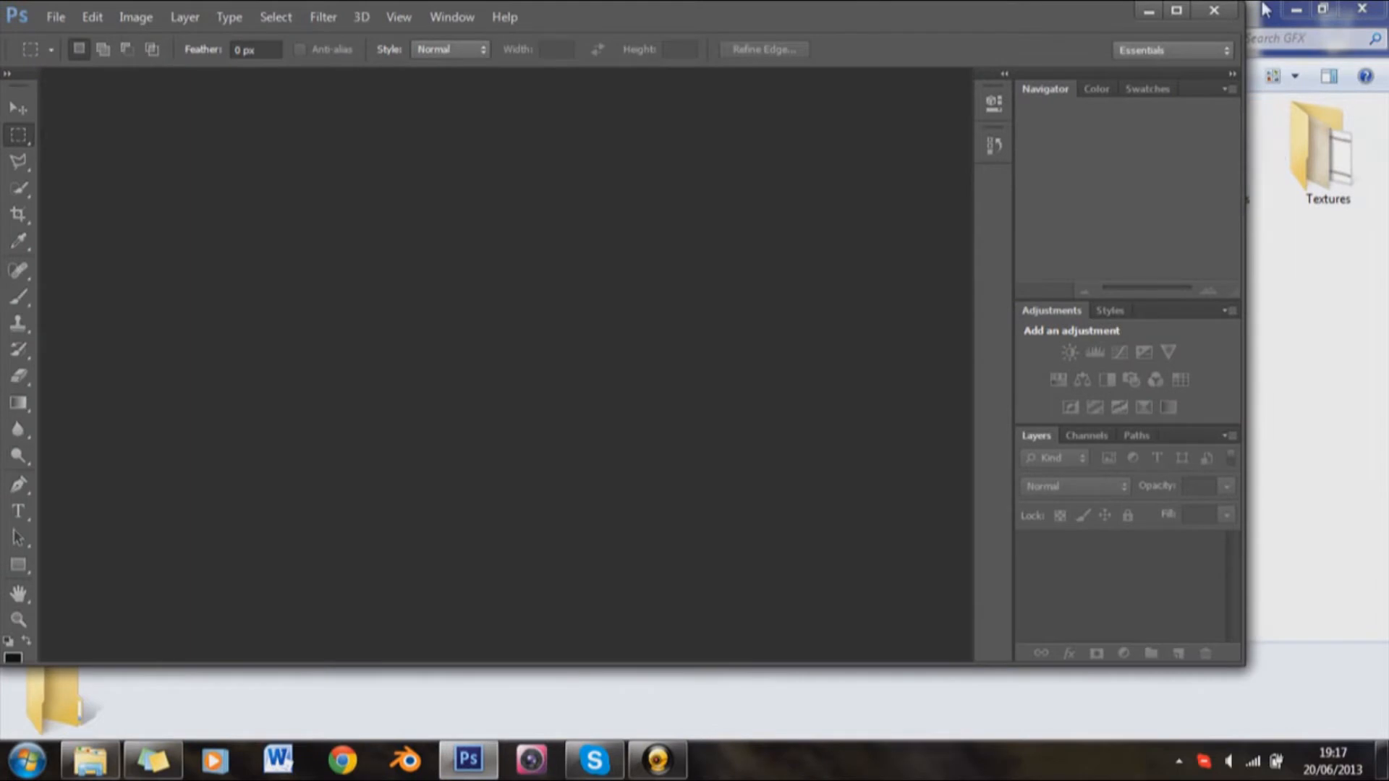
left_click(1177, 10)
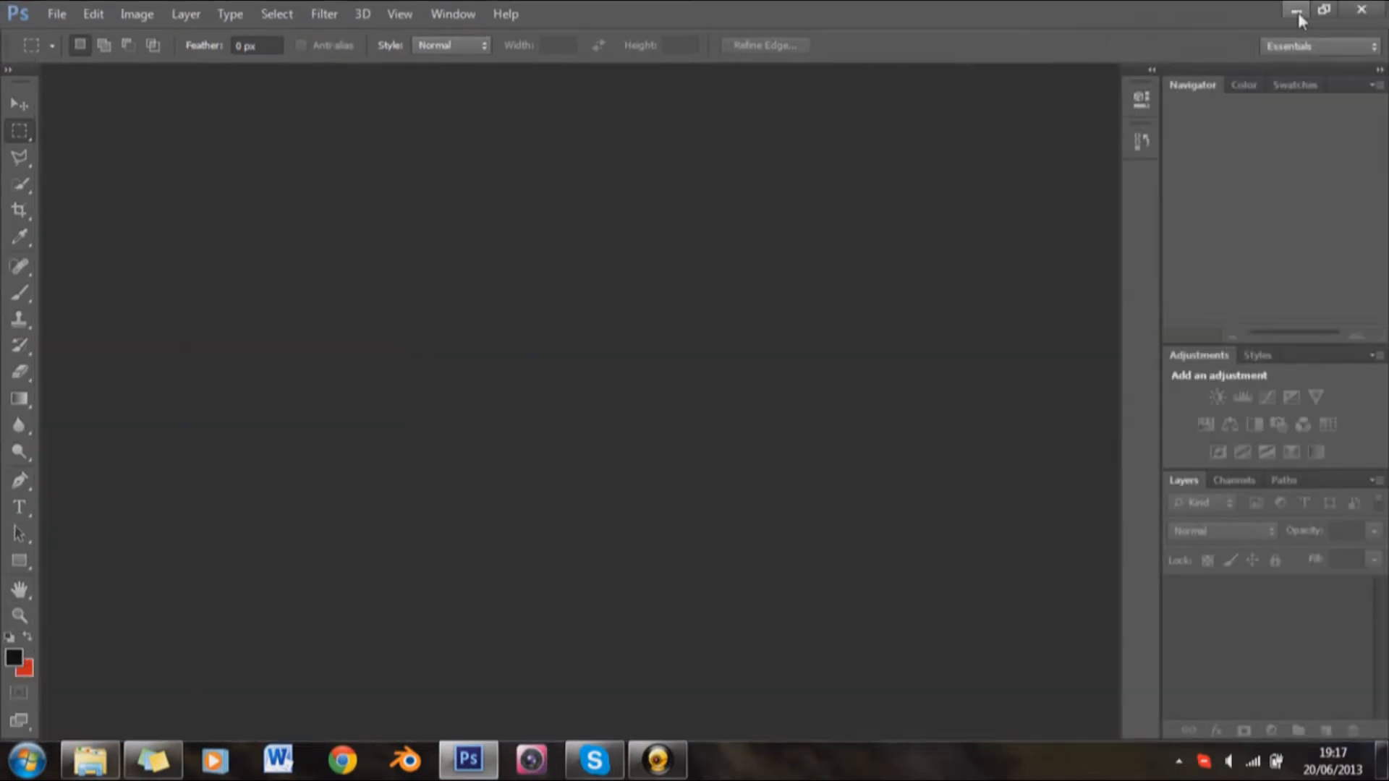
Step: Open the YTBanner PSD file from the PhotoShop folder inside the GFX Templates folder
left_click(1296, 10)
left_click(1214, 173)
double_click(1214, 172)
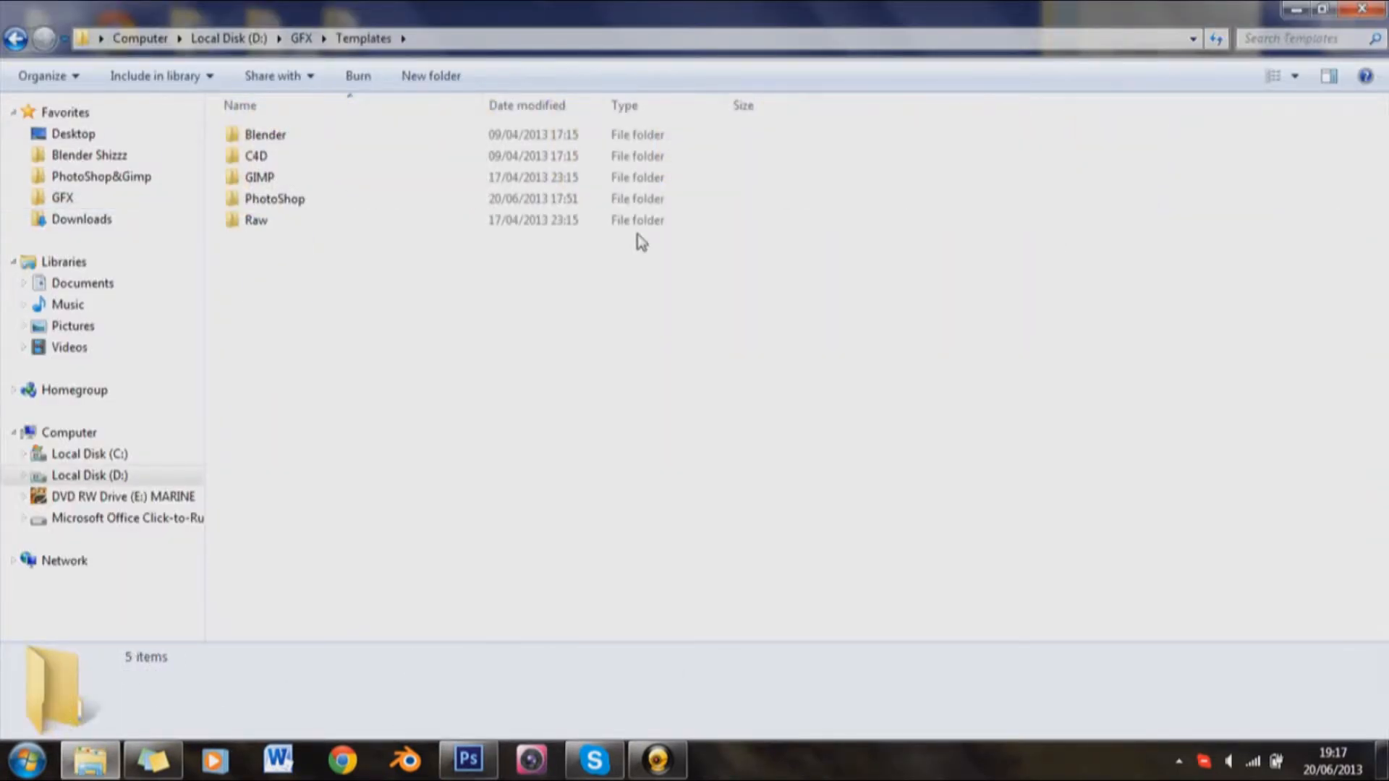
double_click(269, 197)
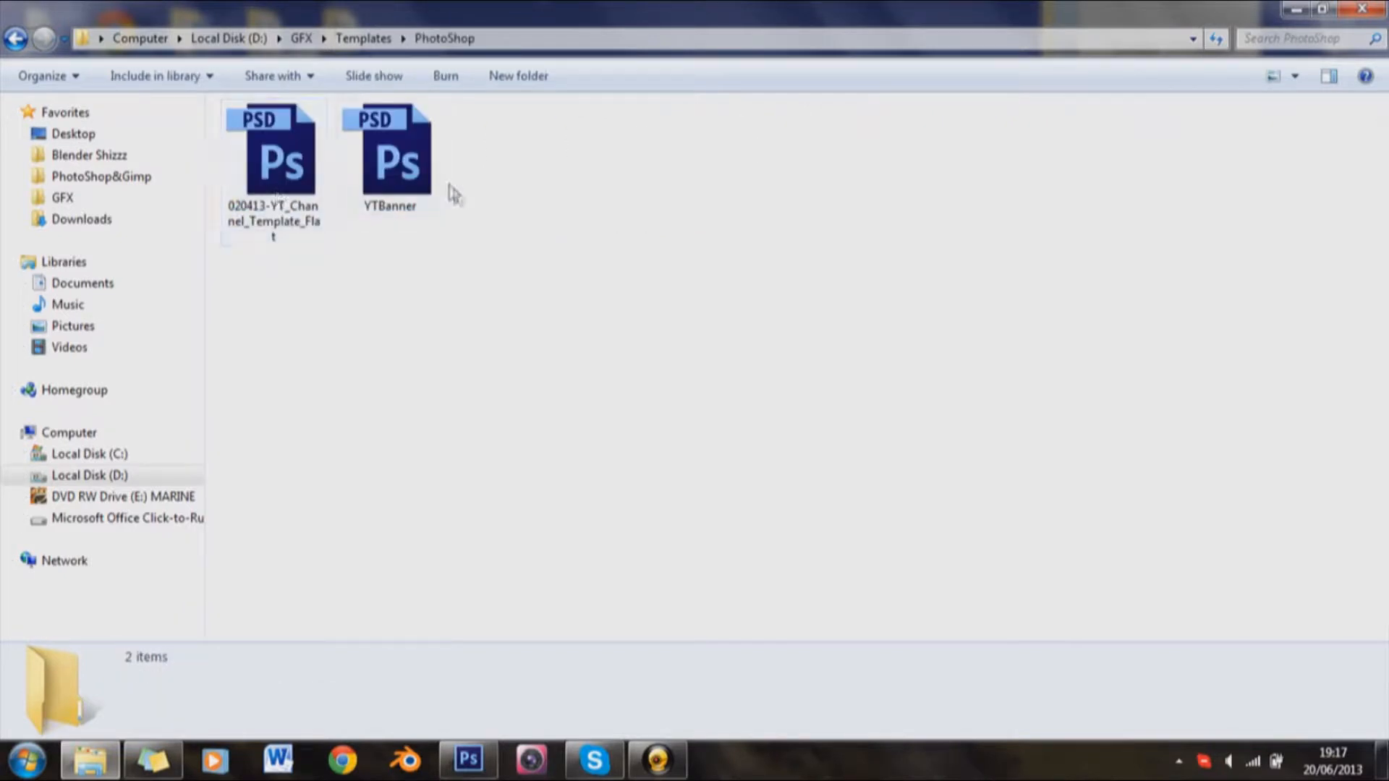
double_click(426, 186)
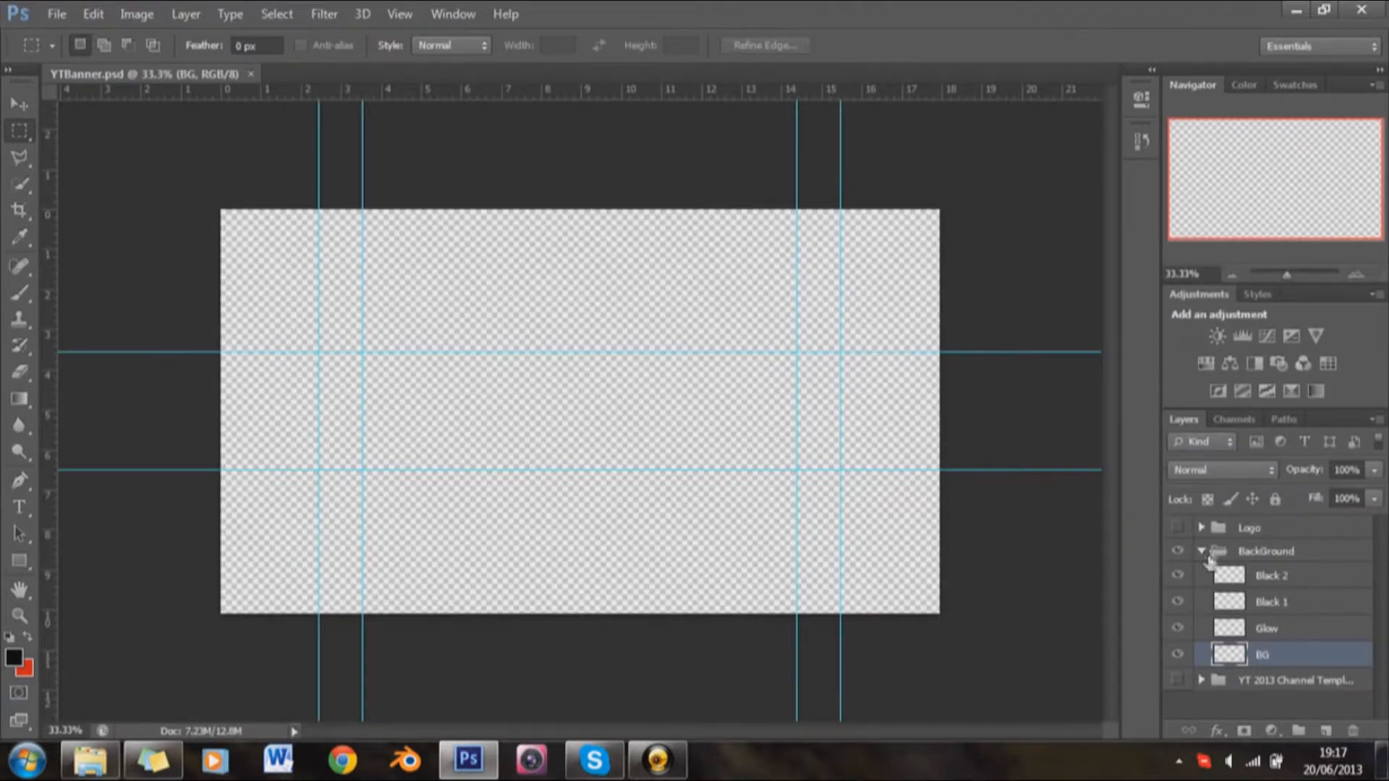
Step: Delete the Logo group together with its contents from the banner template
left_click(1213, 534)
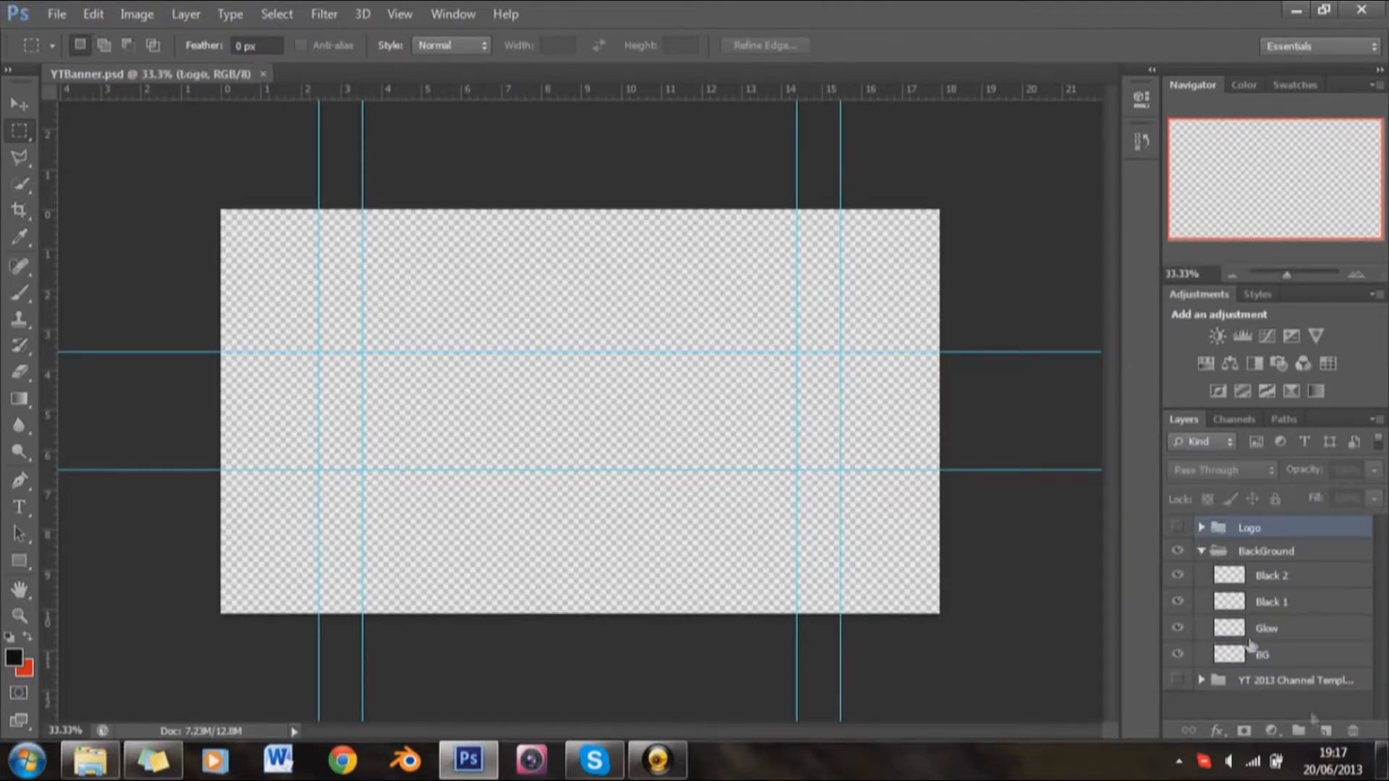
left_click(1353, 730)
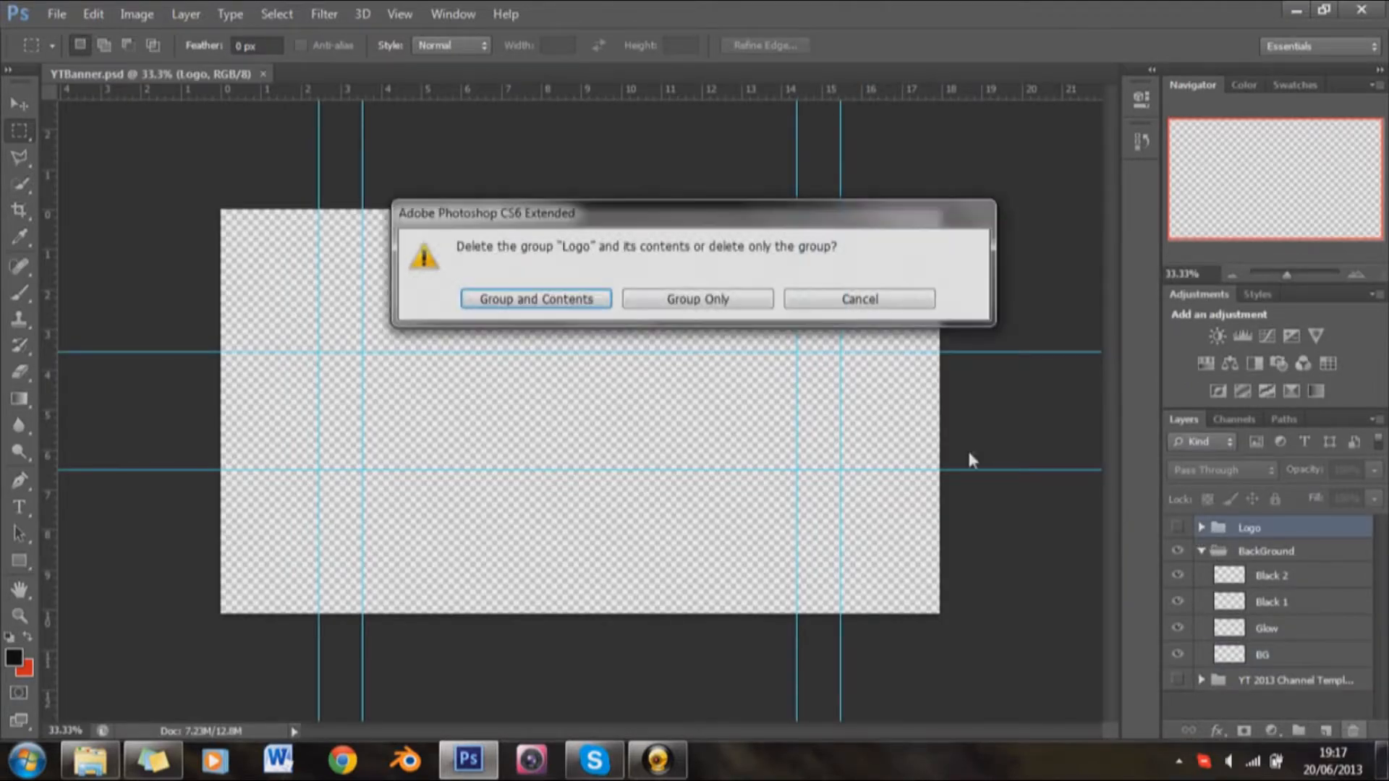
left_click(570, 304)
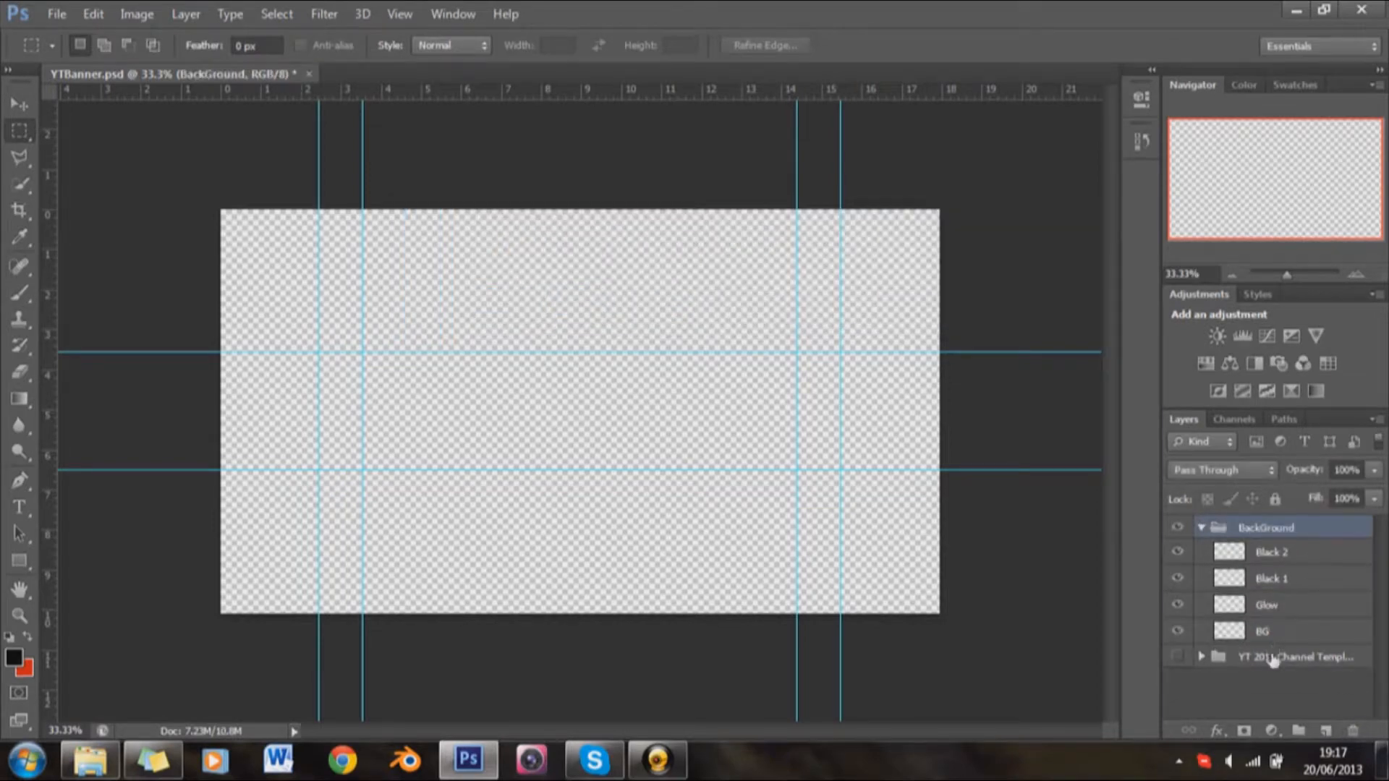
Step: Show the YT 2013 Channel Template group briefly to check the banner areas, and delete the group together with its contents
left_click(1273, 659)
left_click(1178, 657)
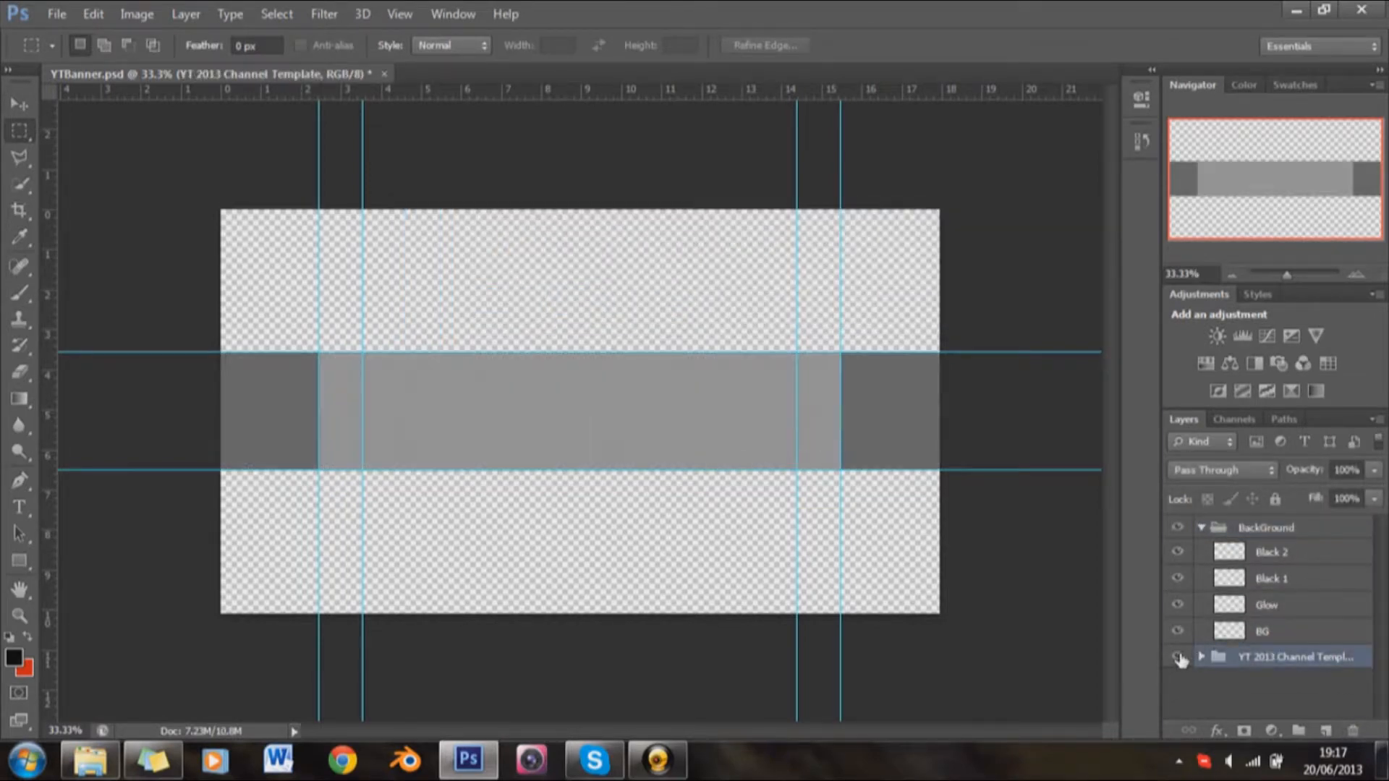
left_click(1177, 657)
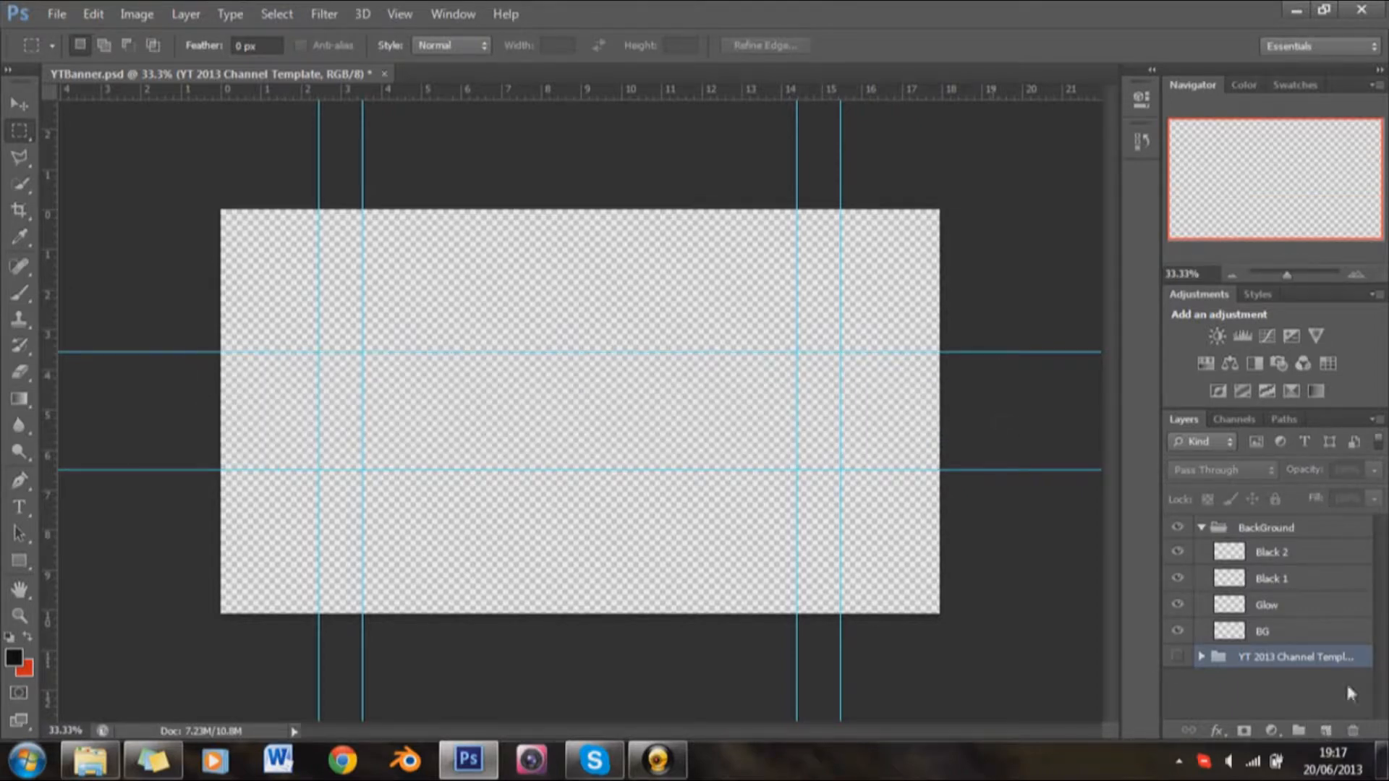
left_click(1330, 730)
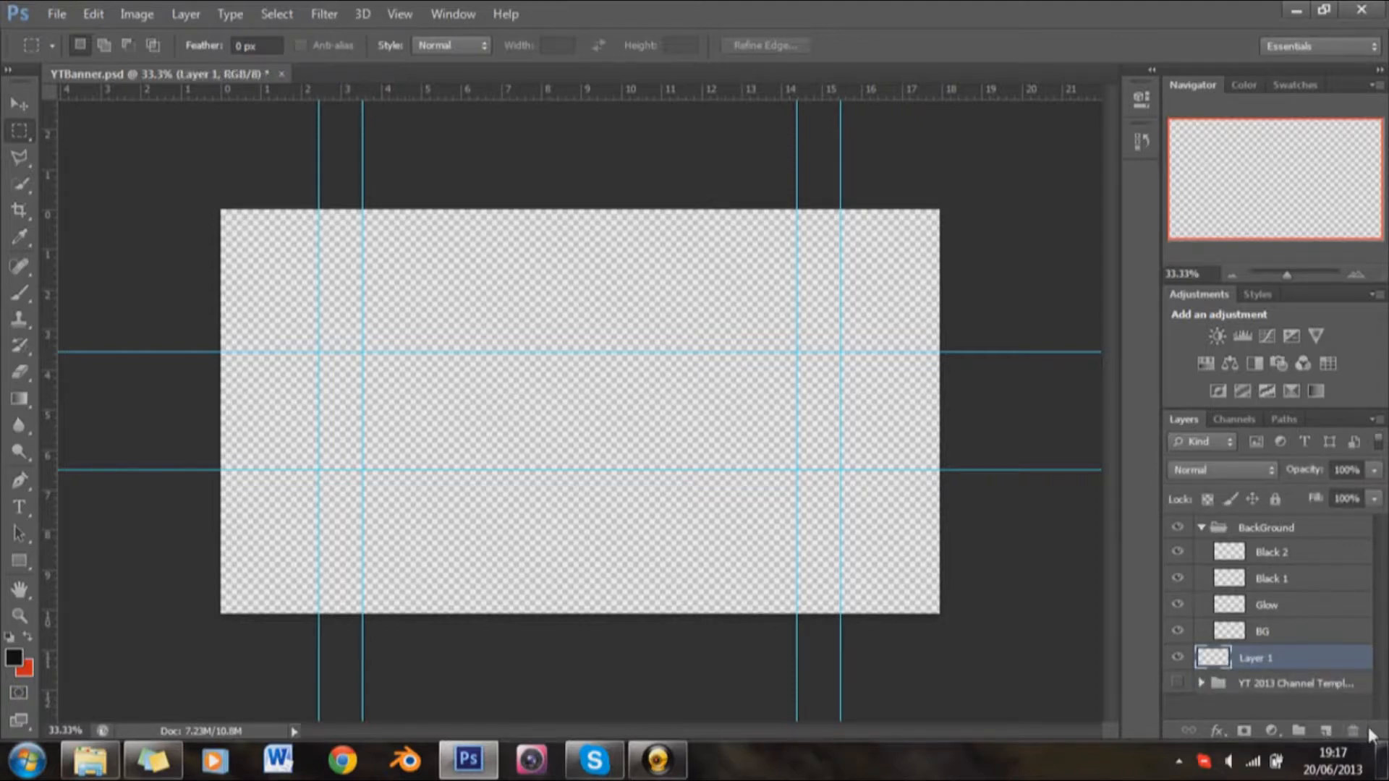
left_click(1354, 732)
left_click(1354, 731)
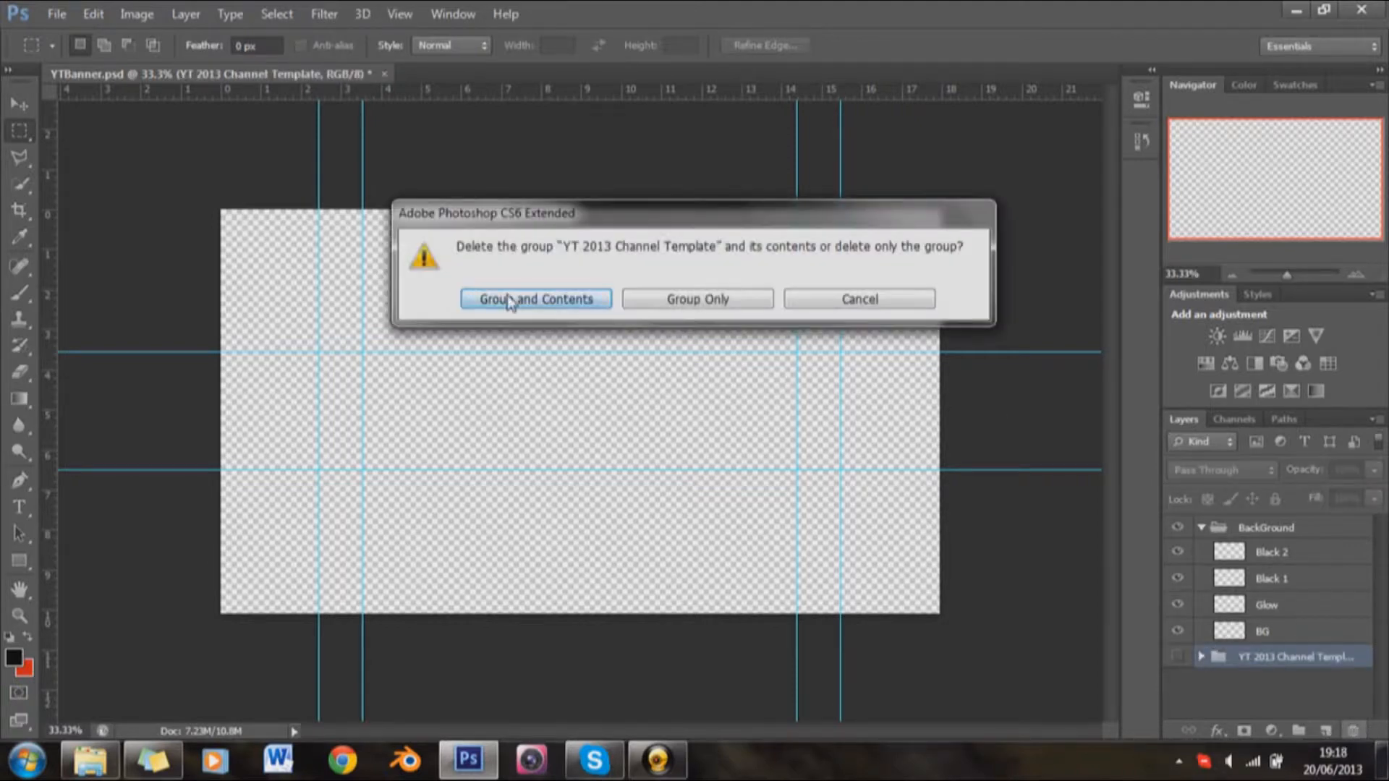
left_click(511, 301)
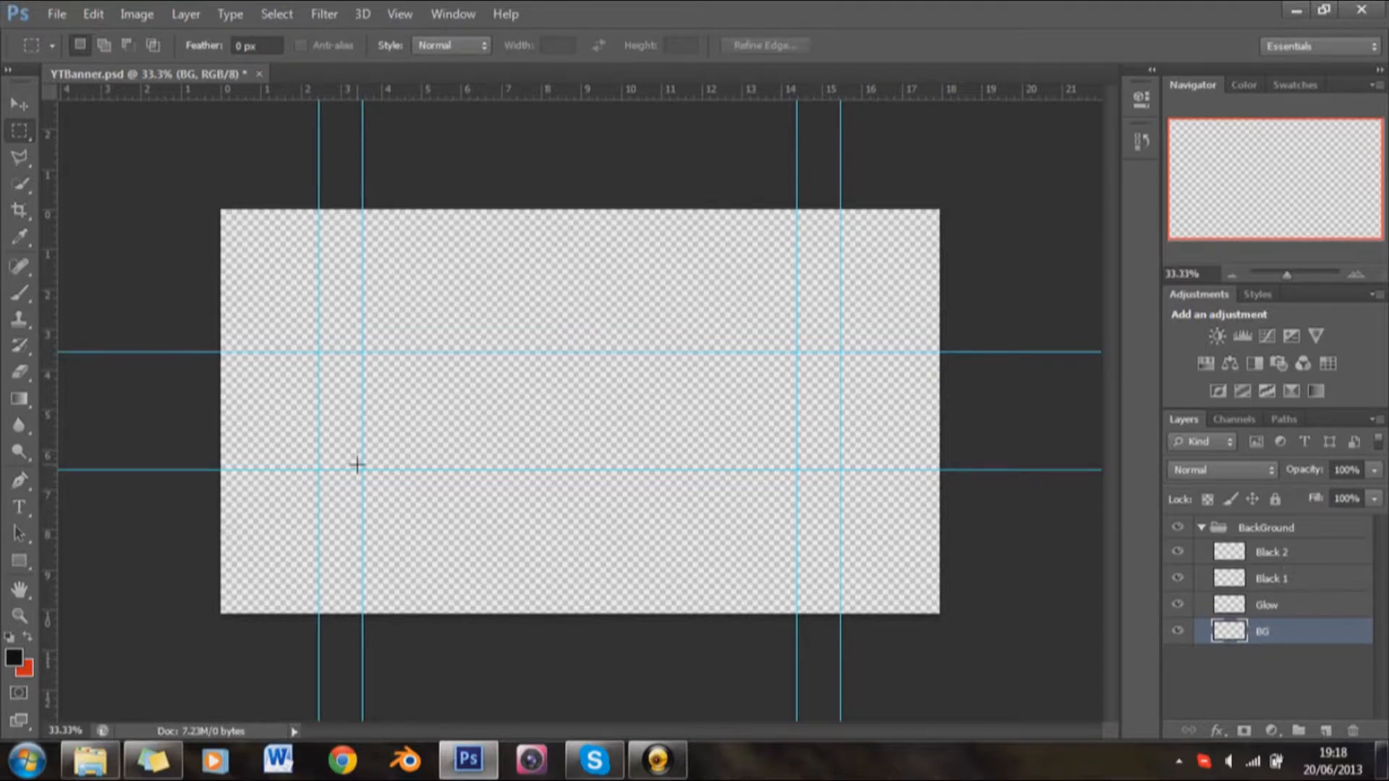
Step: Reset the foreground and background colors to the default black and white
key("d")
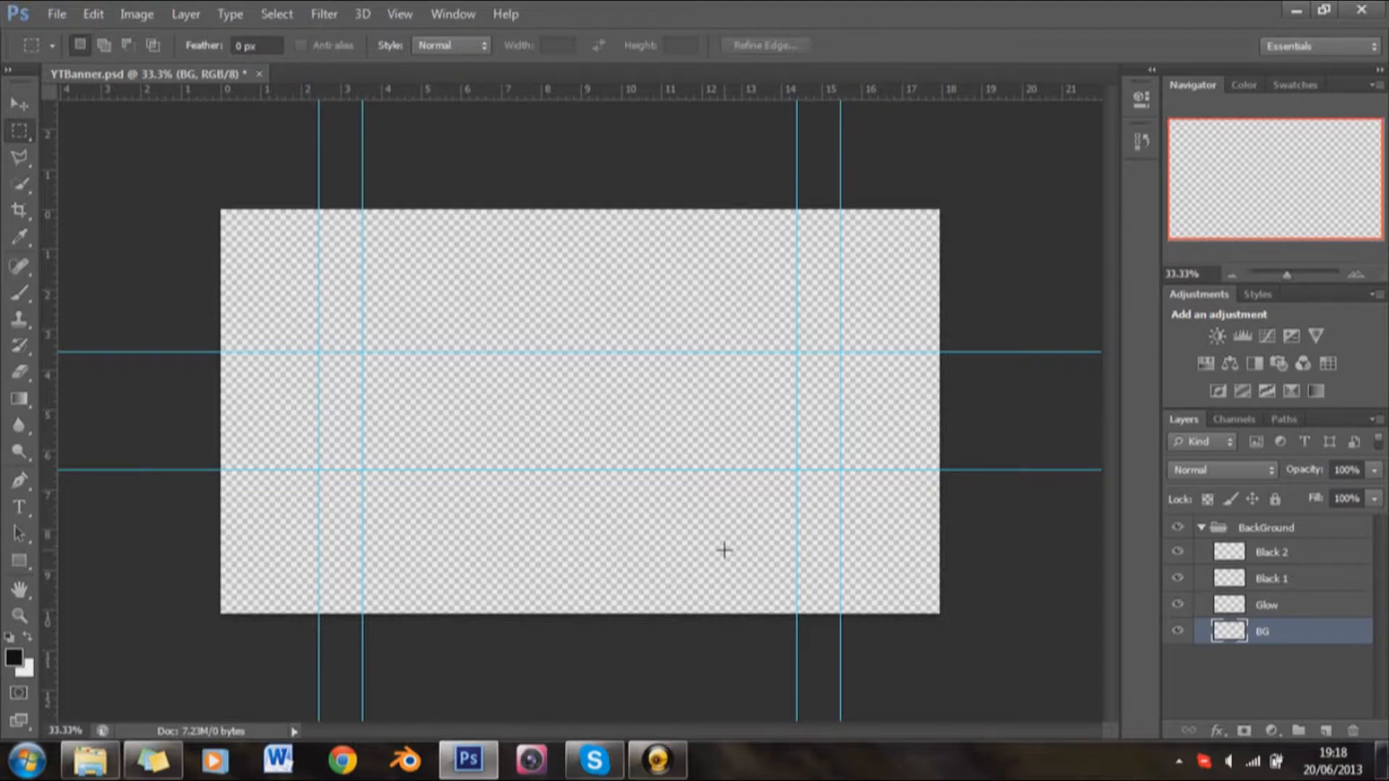
Step: Fill the BG layer with the black foreground color at 100% opacity in Normal mode
key("shift+F5")
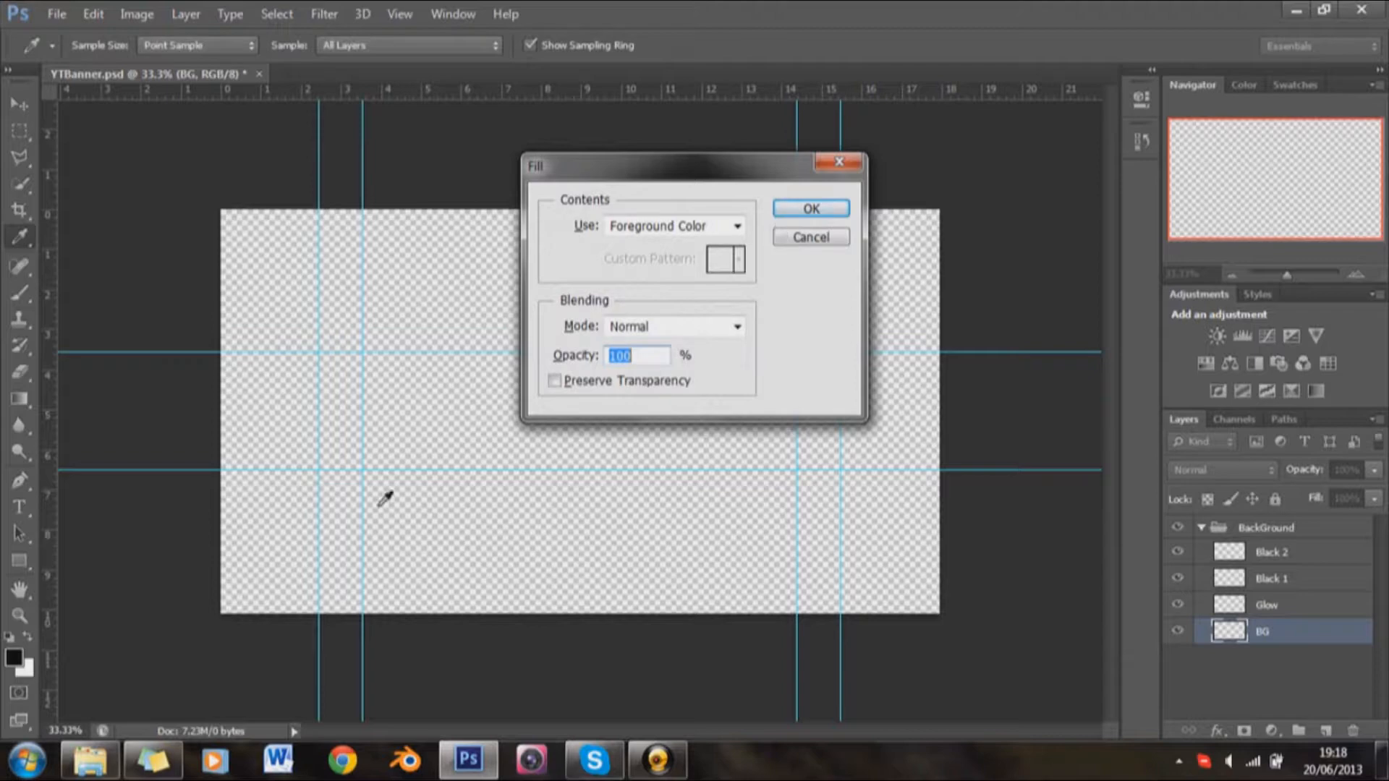
left_click(828, 213)
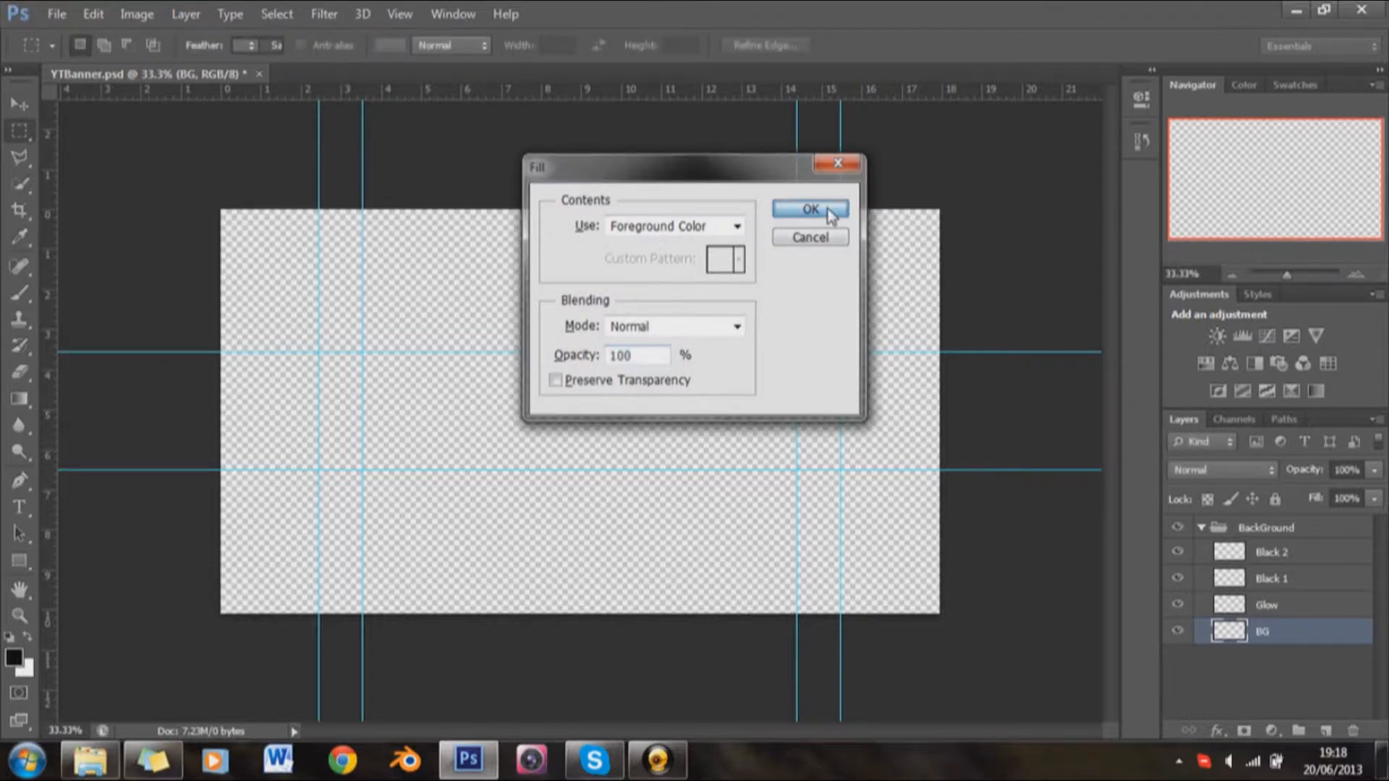
Step: Select the Glow layer and set up a soft round brush of 500 px with 0% hardness
left_click(1268, 608)
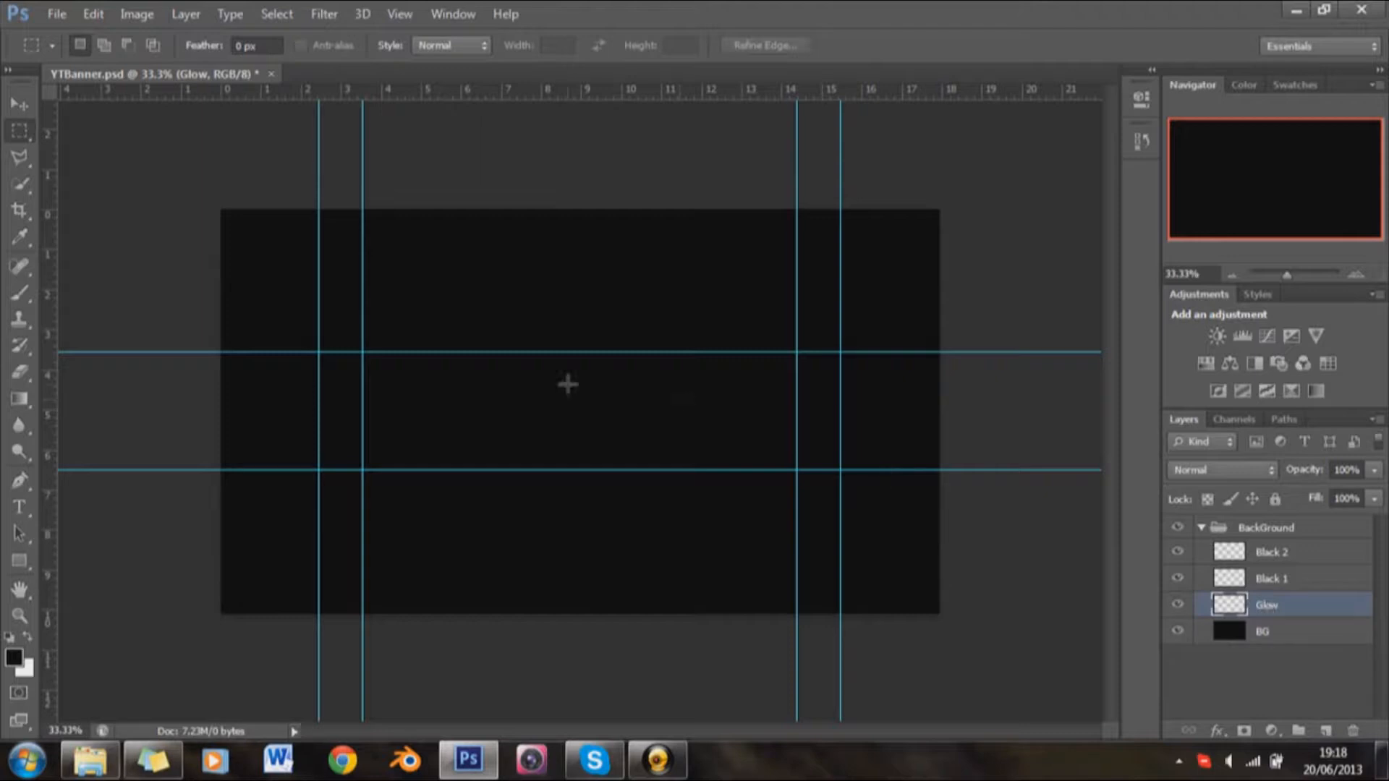
key("b")
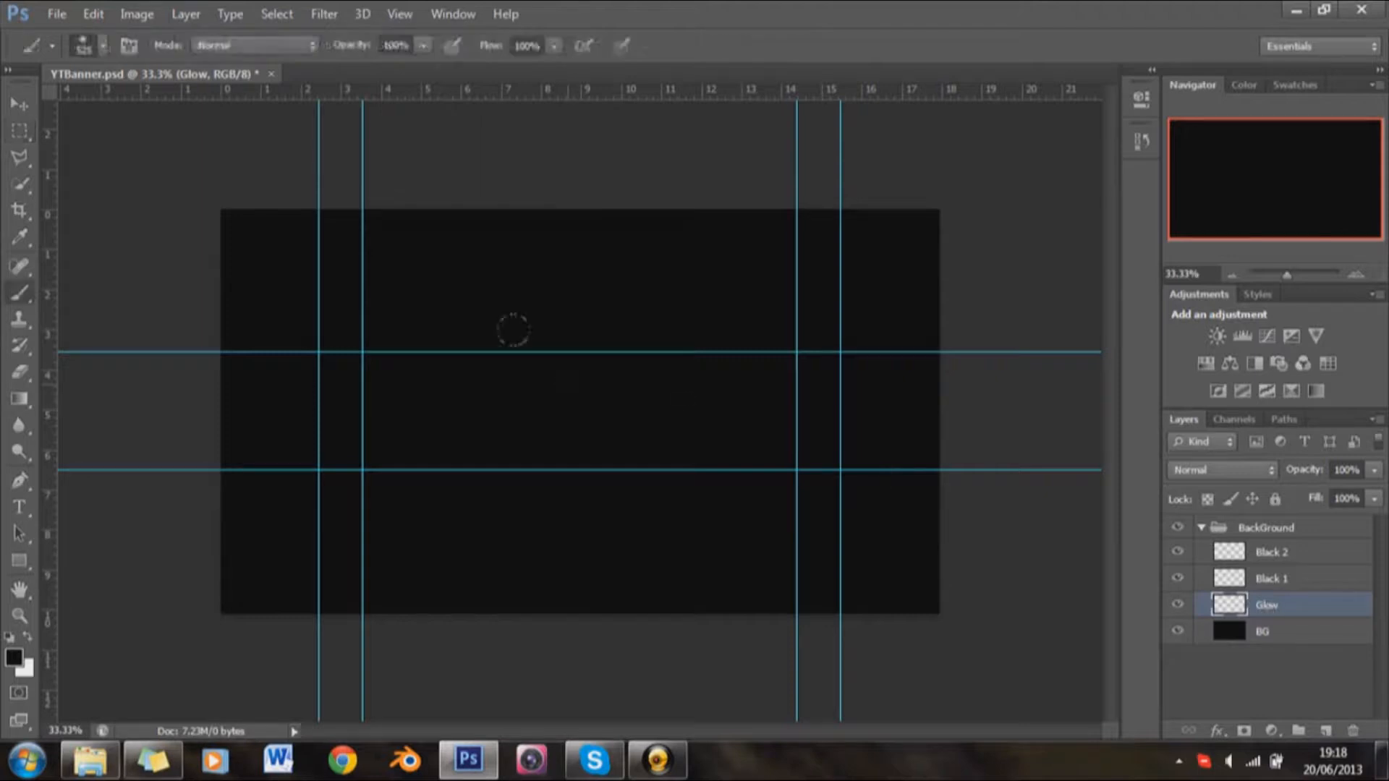
right_click(579, 350)
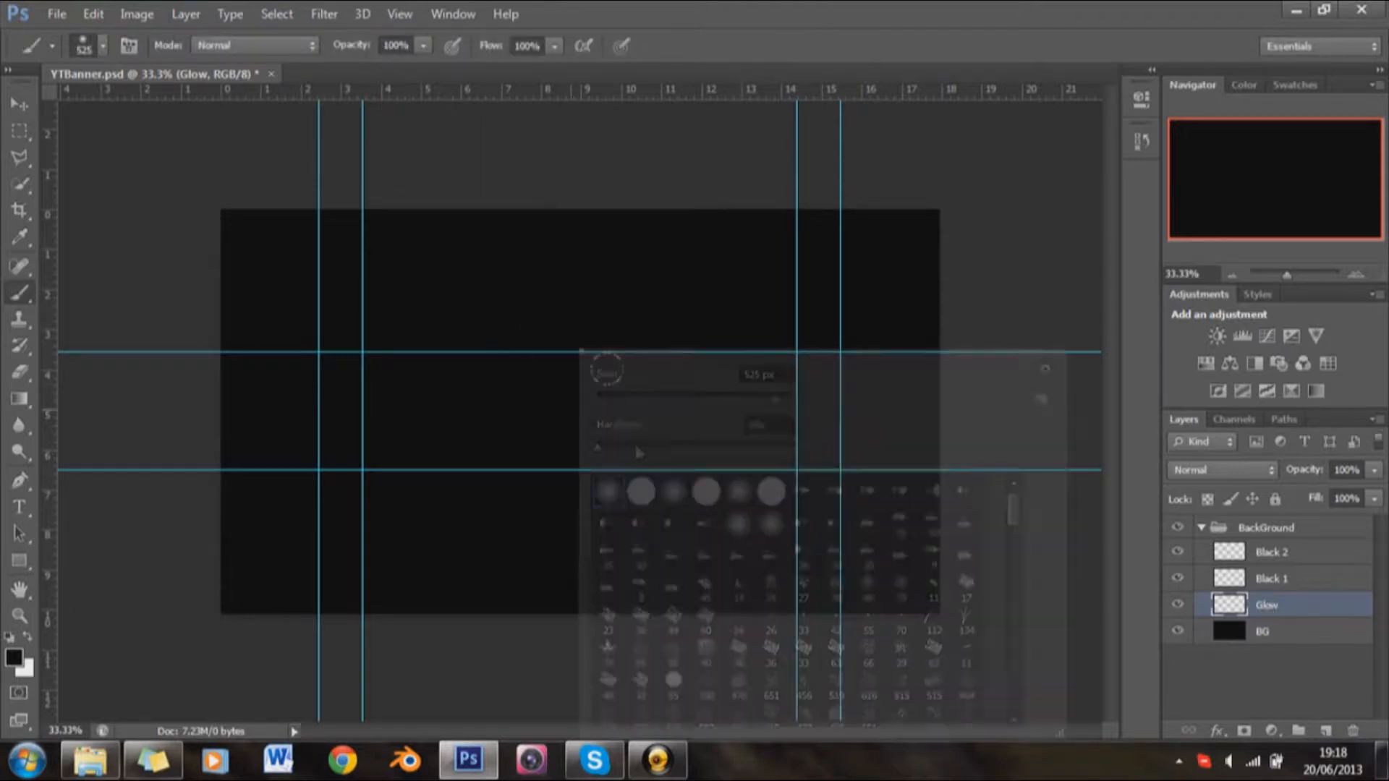
left_click(838, 10)
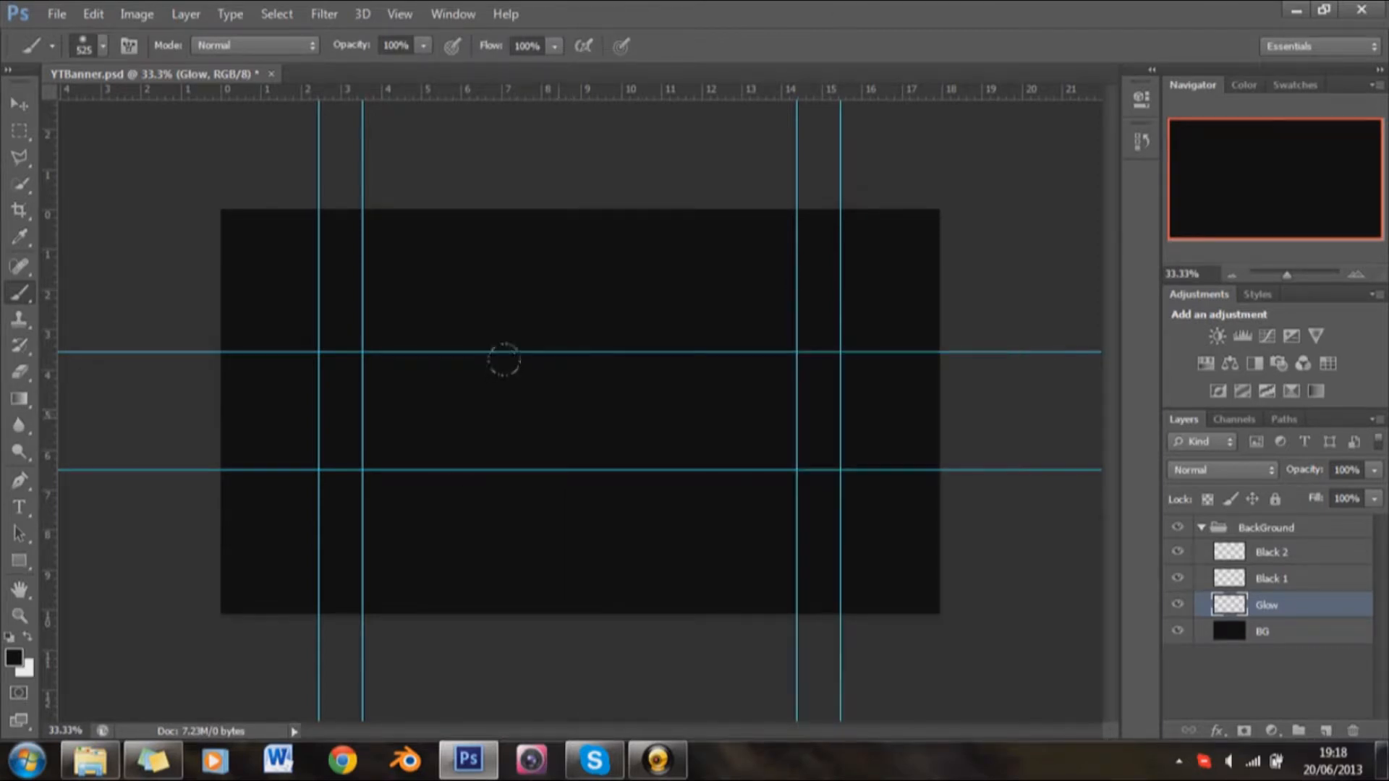
key("bracketleft")
key("bracketleft")
key("bracketright")
Step: Change the foreground color to the bright yellow dbec19 for the brush
left_click(14, 658)
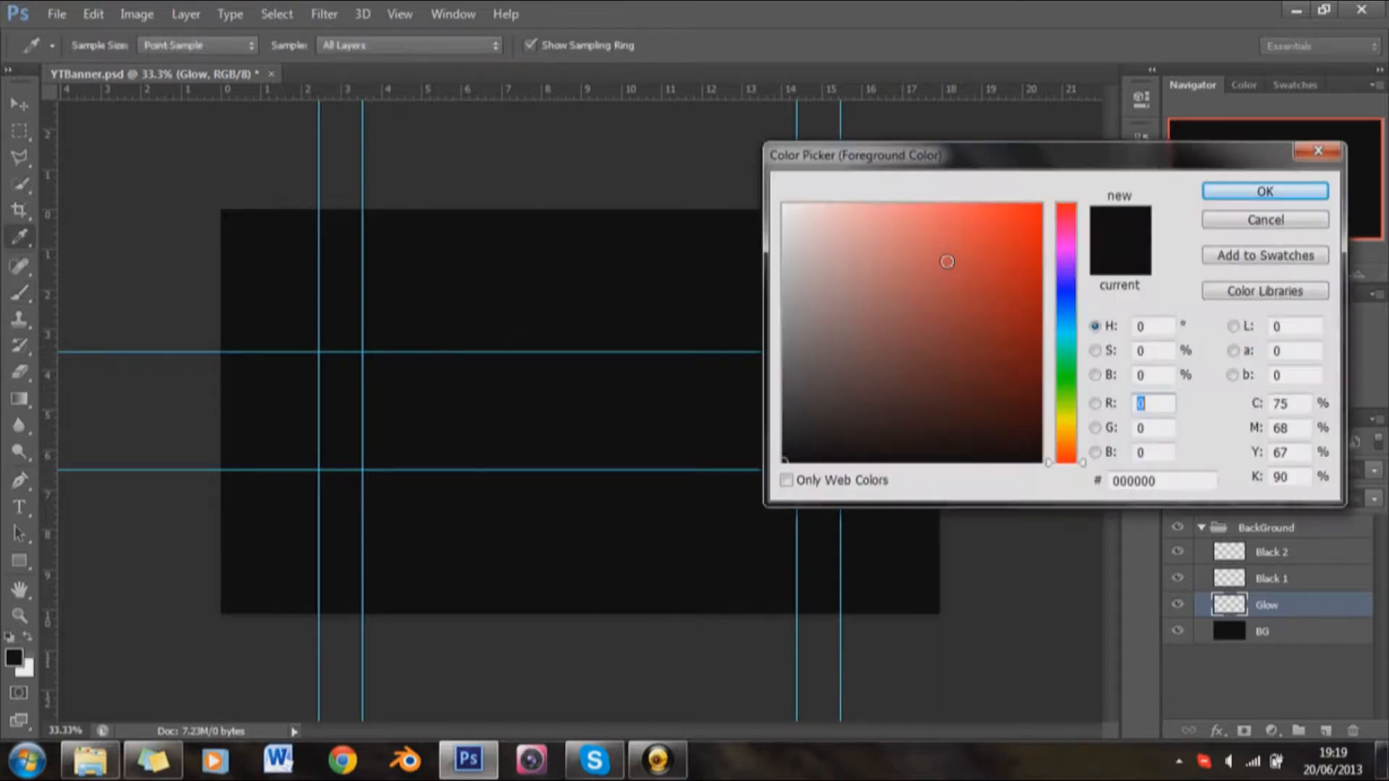
left_click_drag(1068, 340, 1071, 416)
left_click(1028, 204)
mouse_move(1027, 204)
left_mouse_down()
mouse_move(1009, 249)
mouse_move(1033, 230)
mouse_move(1014, 223)
left_mouse_up()
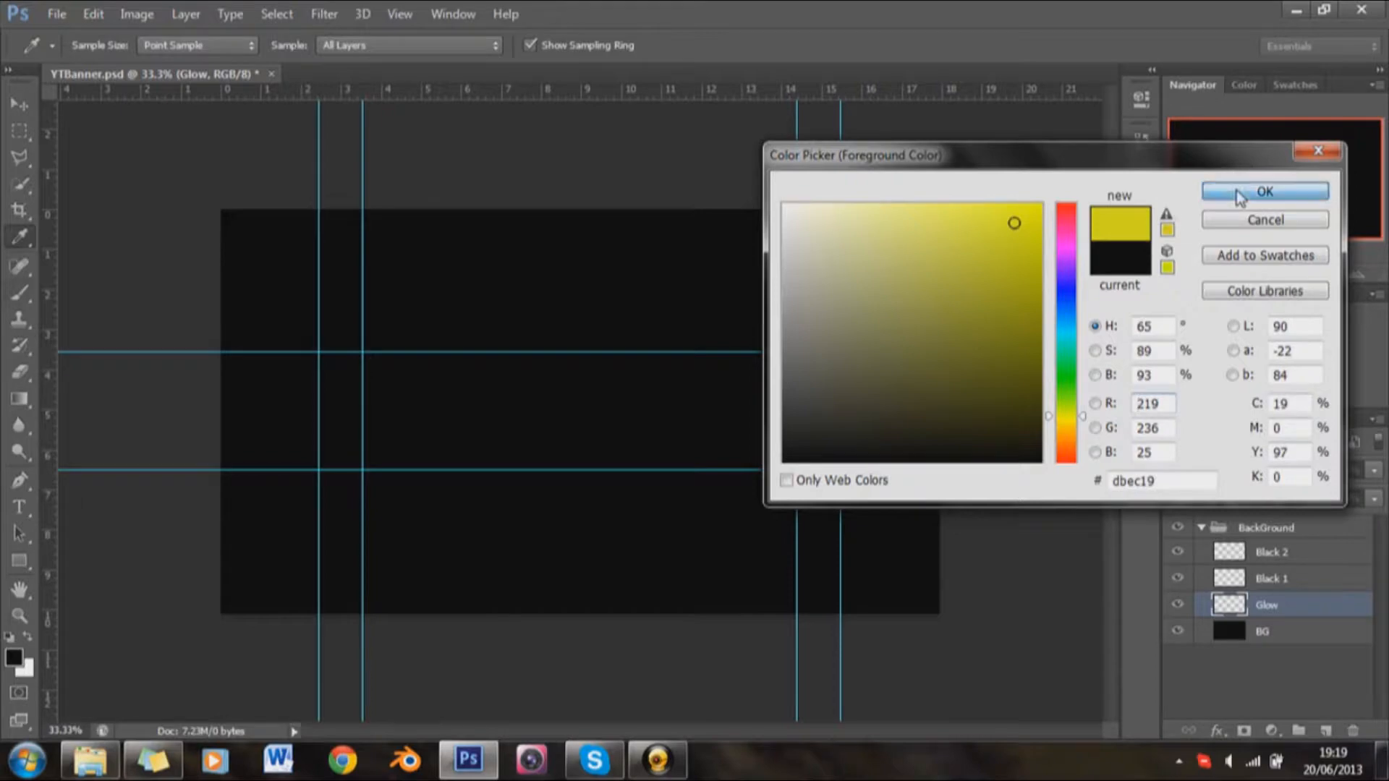
left_click(1265, 192)
key("b")
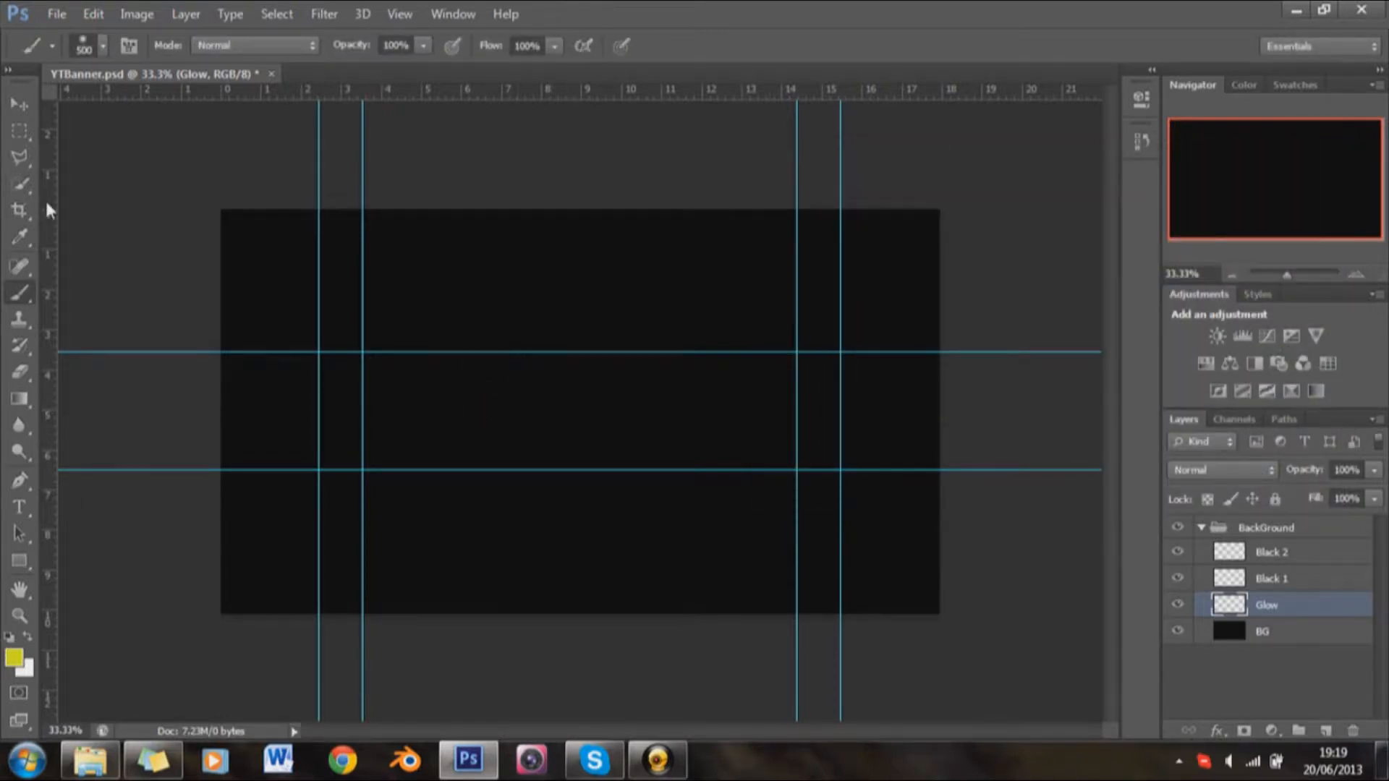
Step: Add a vertical and a horizontal guide through the canvas center and paint one soft yellow dab where they cross
left_click_drag(46, 210, 583, 191)
left_click_drag(558, 93, 559, 415)
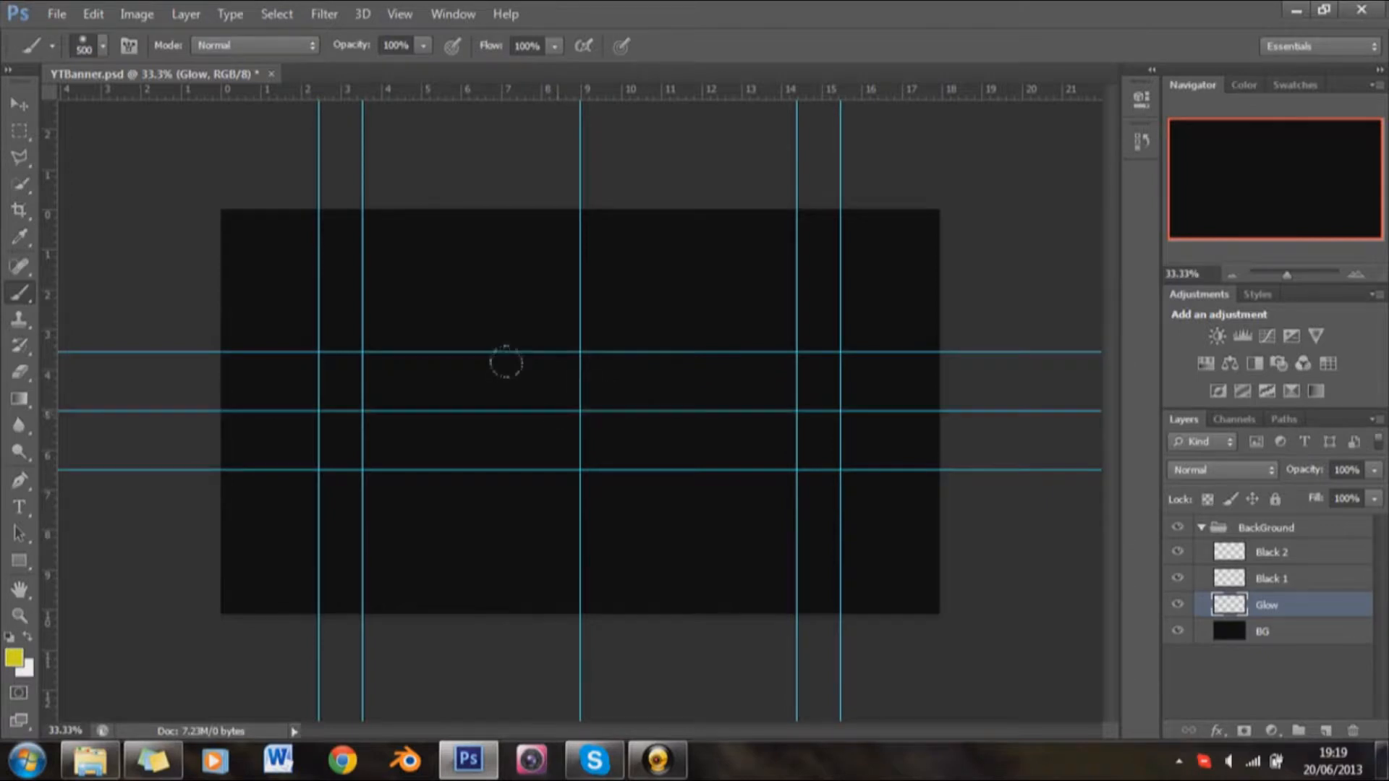
right_click(530, 360)
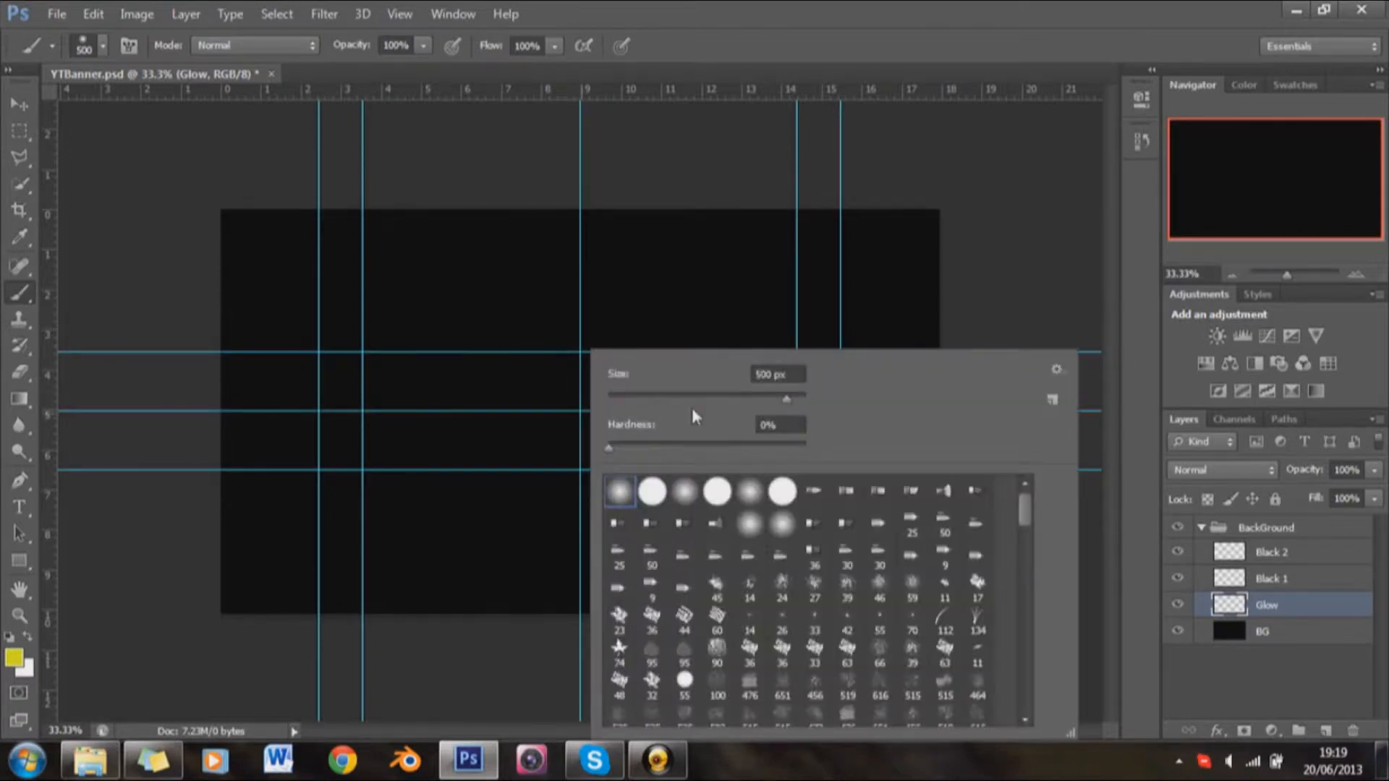
left_click(815, 9)
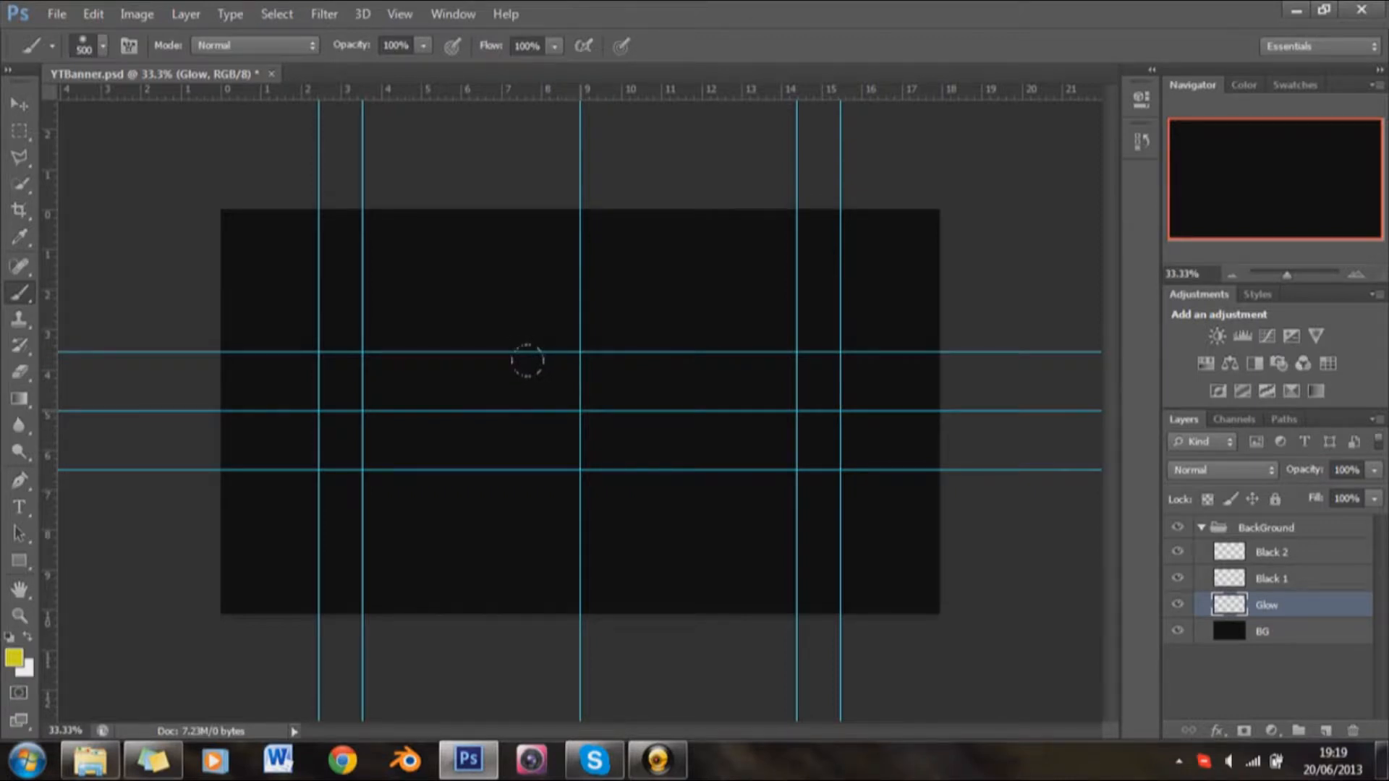
left_click(579, 411)
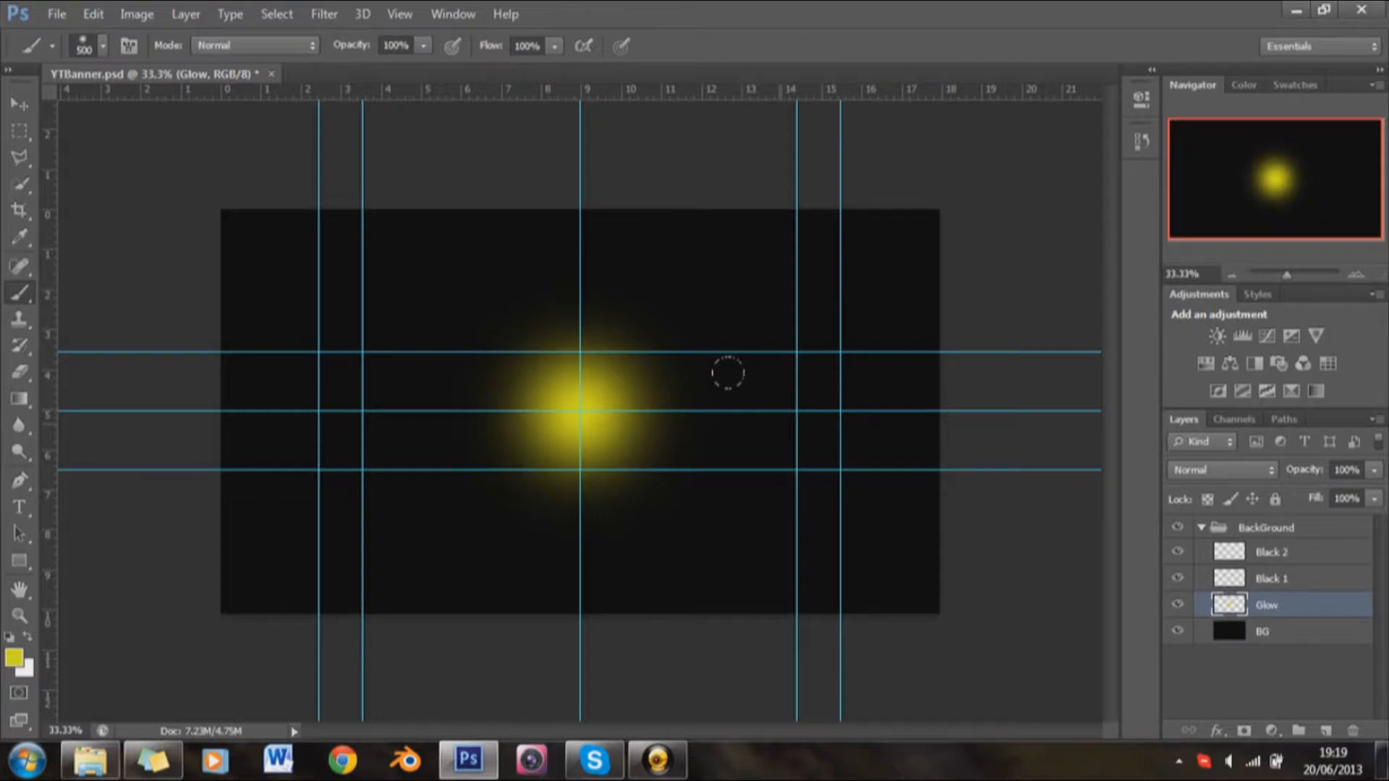
Step: Transform the yellow glow about its center to about 63% height and about 377% width
key("ctrl+t")
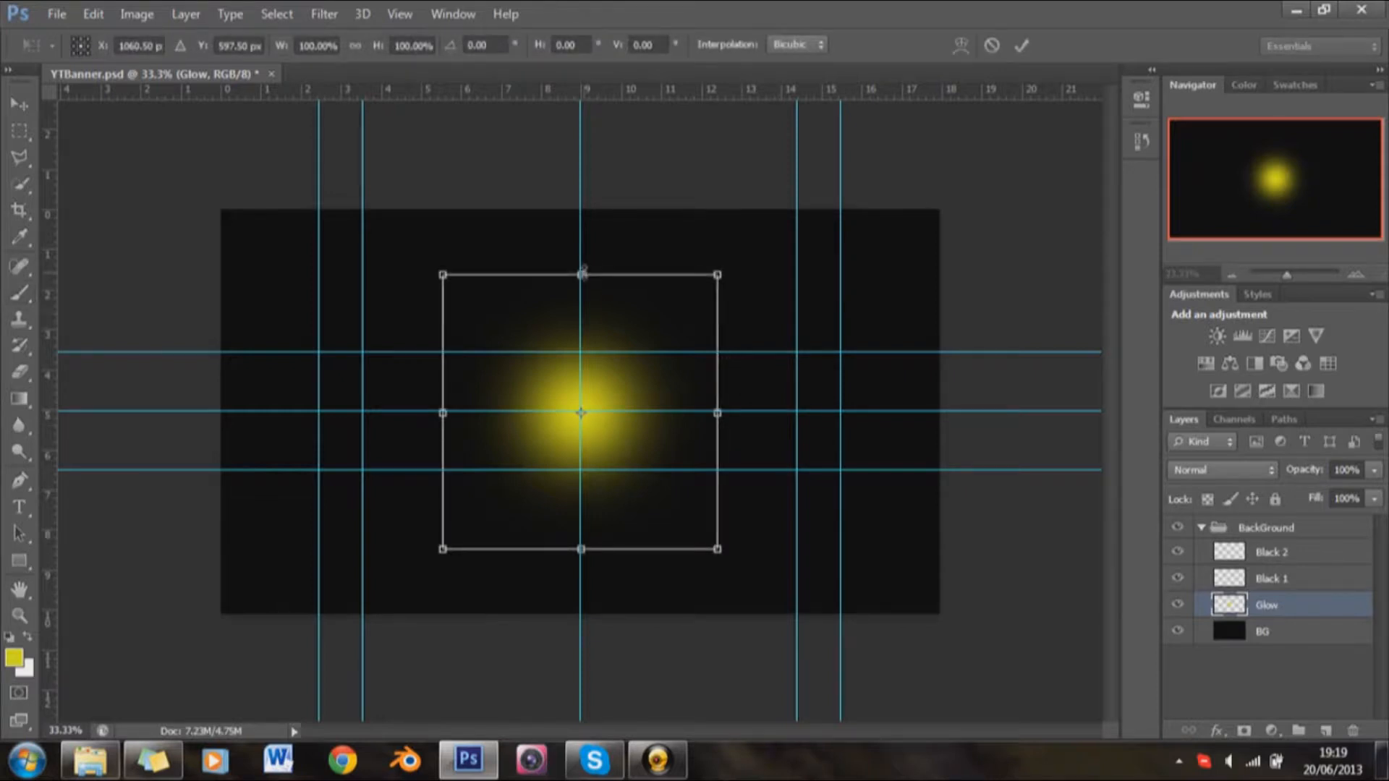
left_click_drag(583, 273, 583, 326)
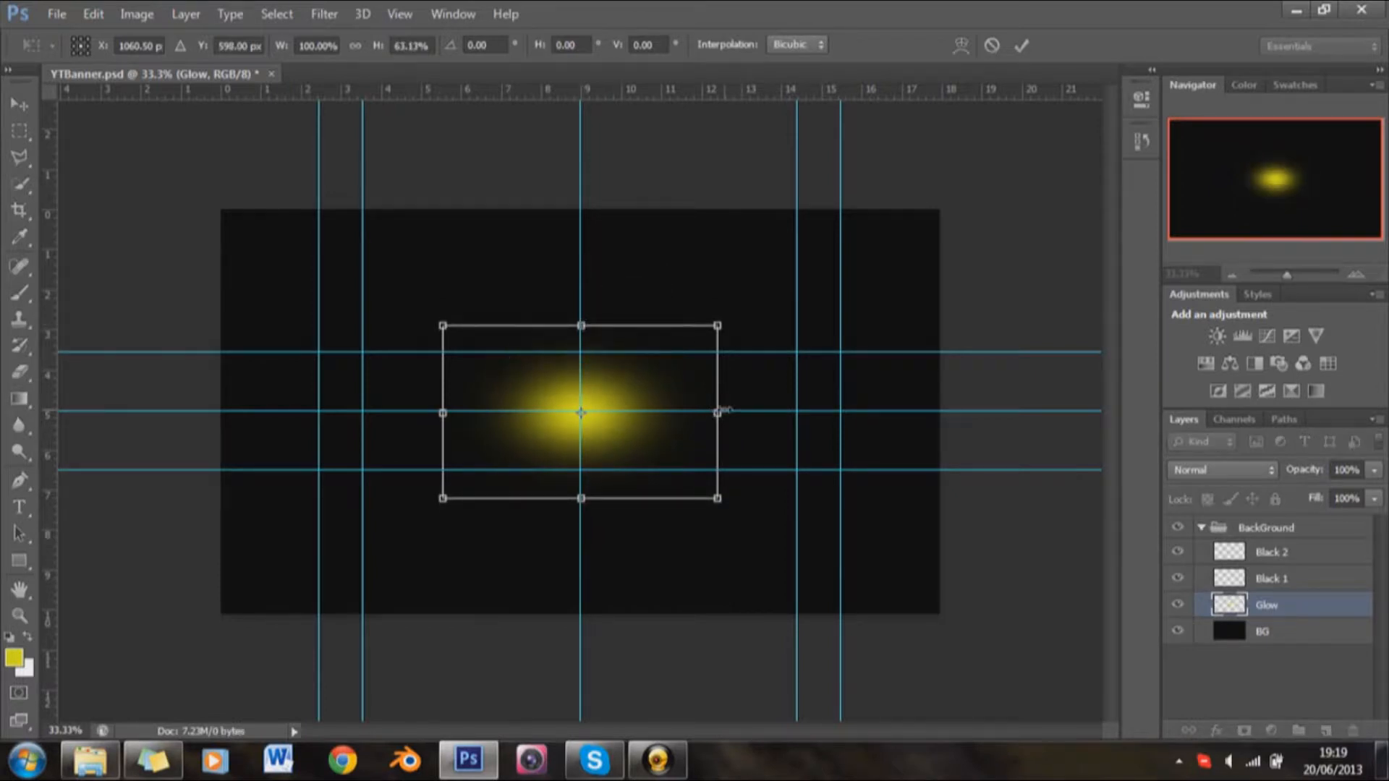
left_click_drag(717, 413, 1097, 412)
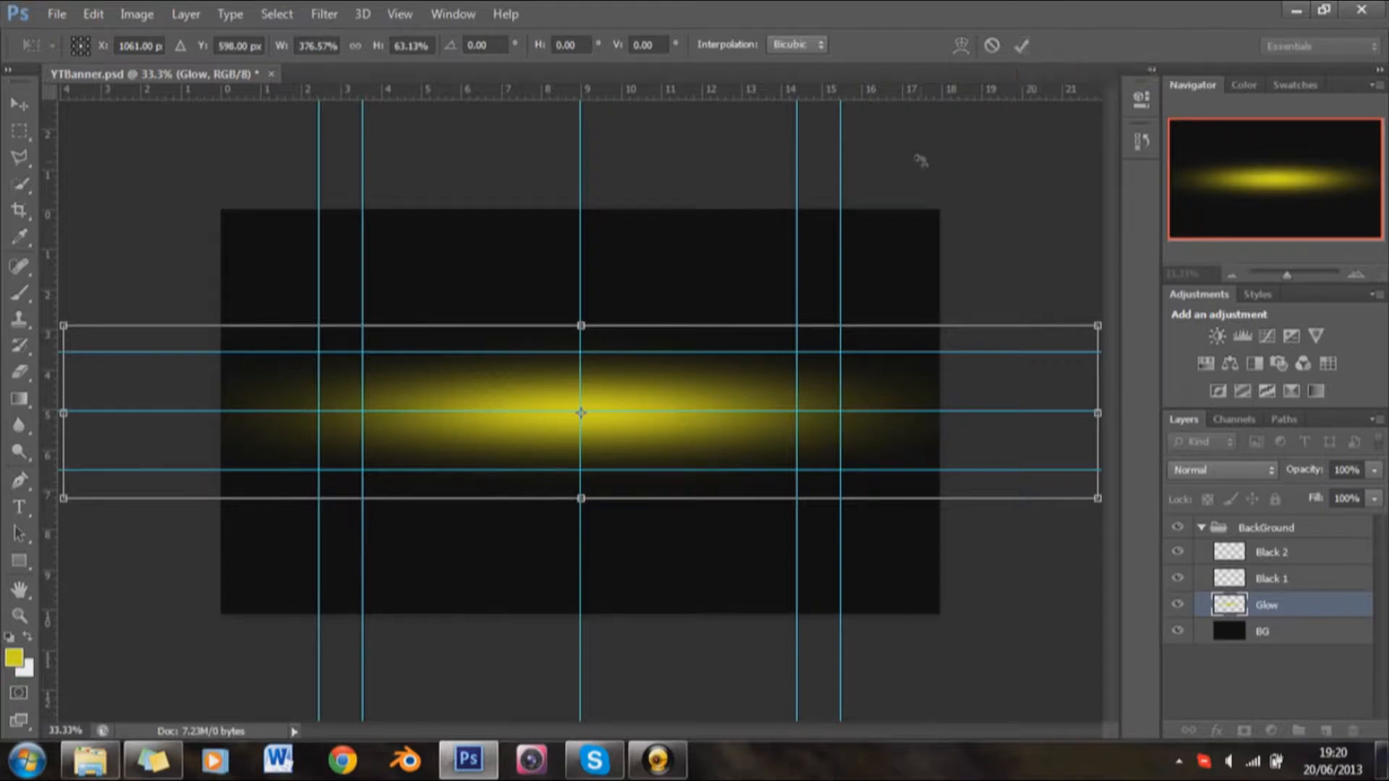
key("b")
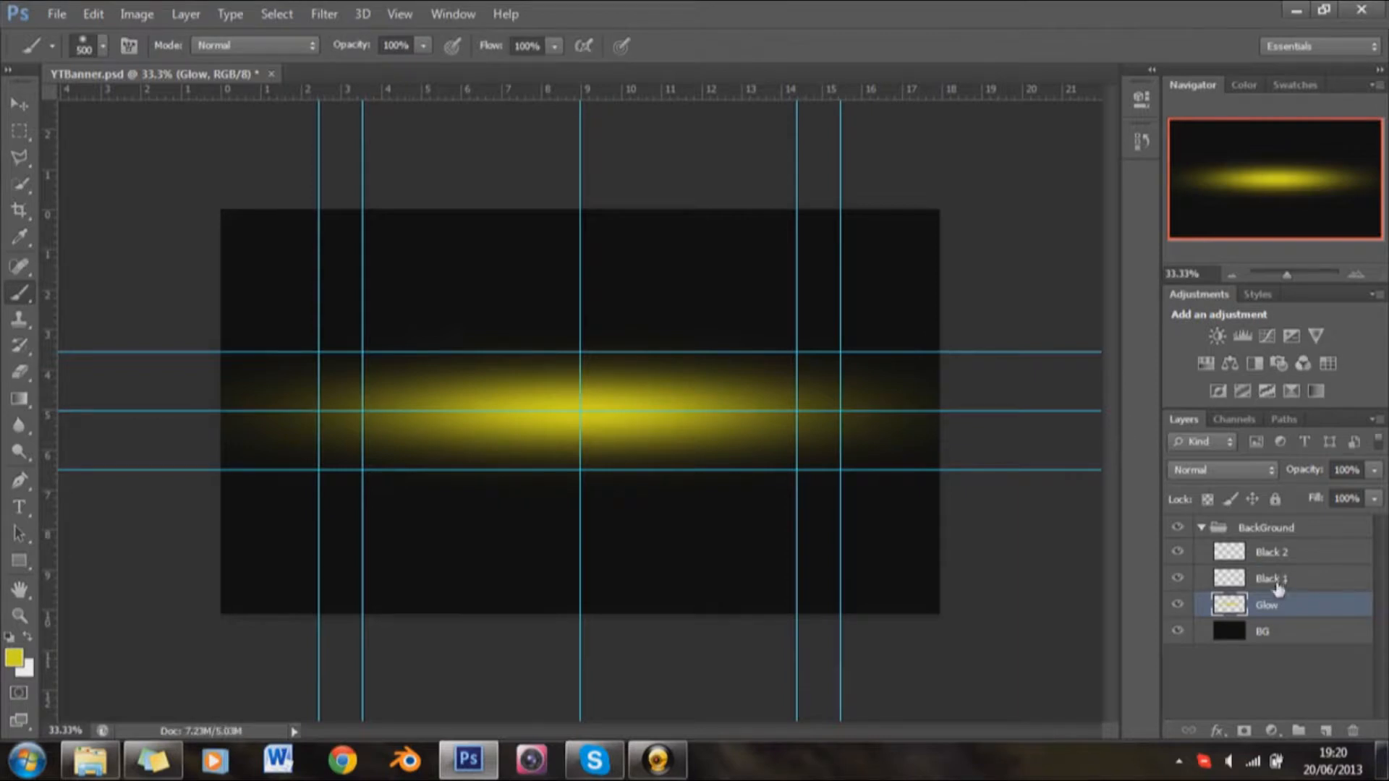
Step: Set the opacity of the Glow layer to 60%
left_click(1344, 467)
type("60")
key("Return")
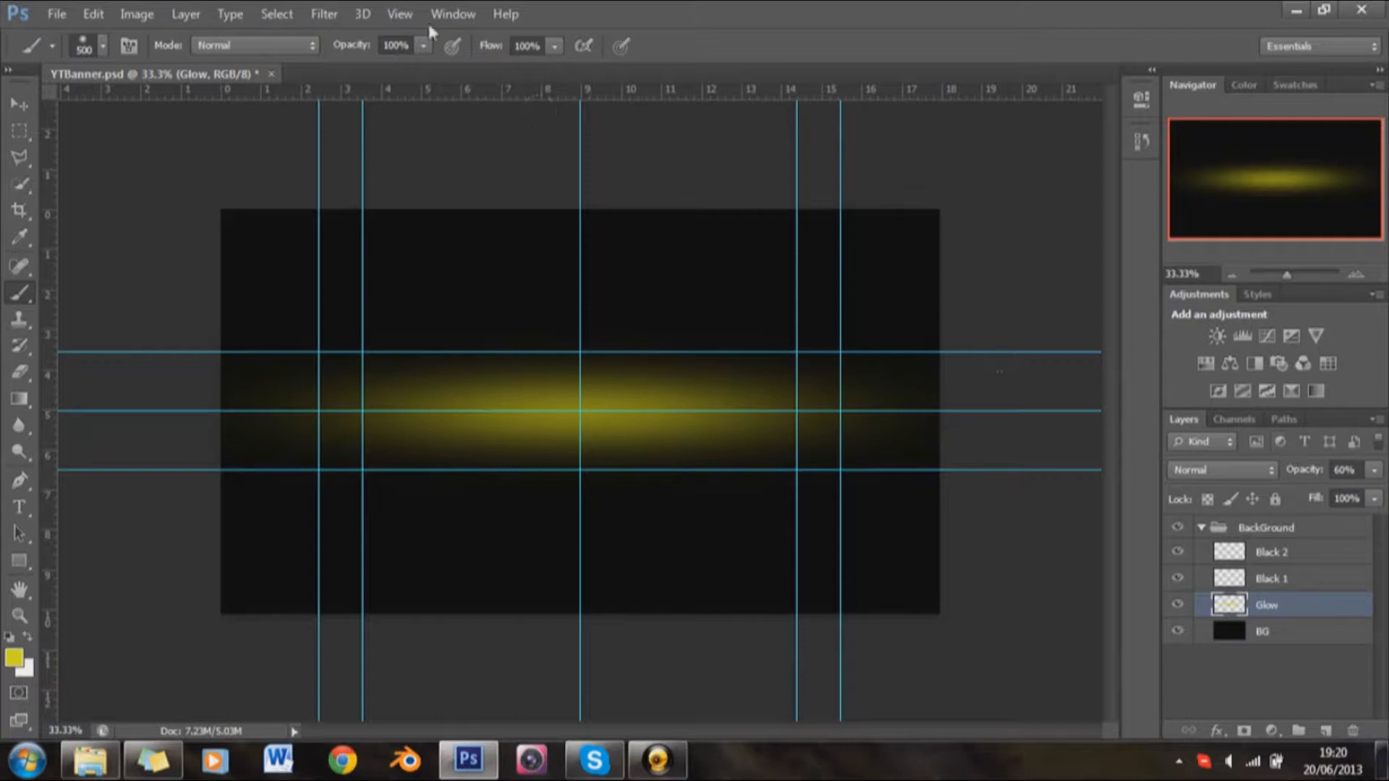
Step: Apply a Gaussian Blur with a radius of 4.0 pixels to the Glow layer and inspect the result up close
left_click(341, 15)
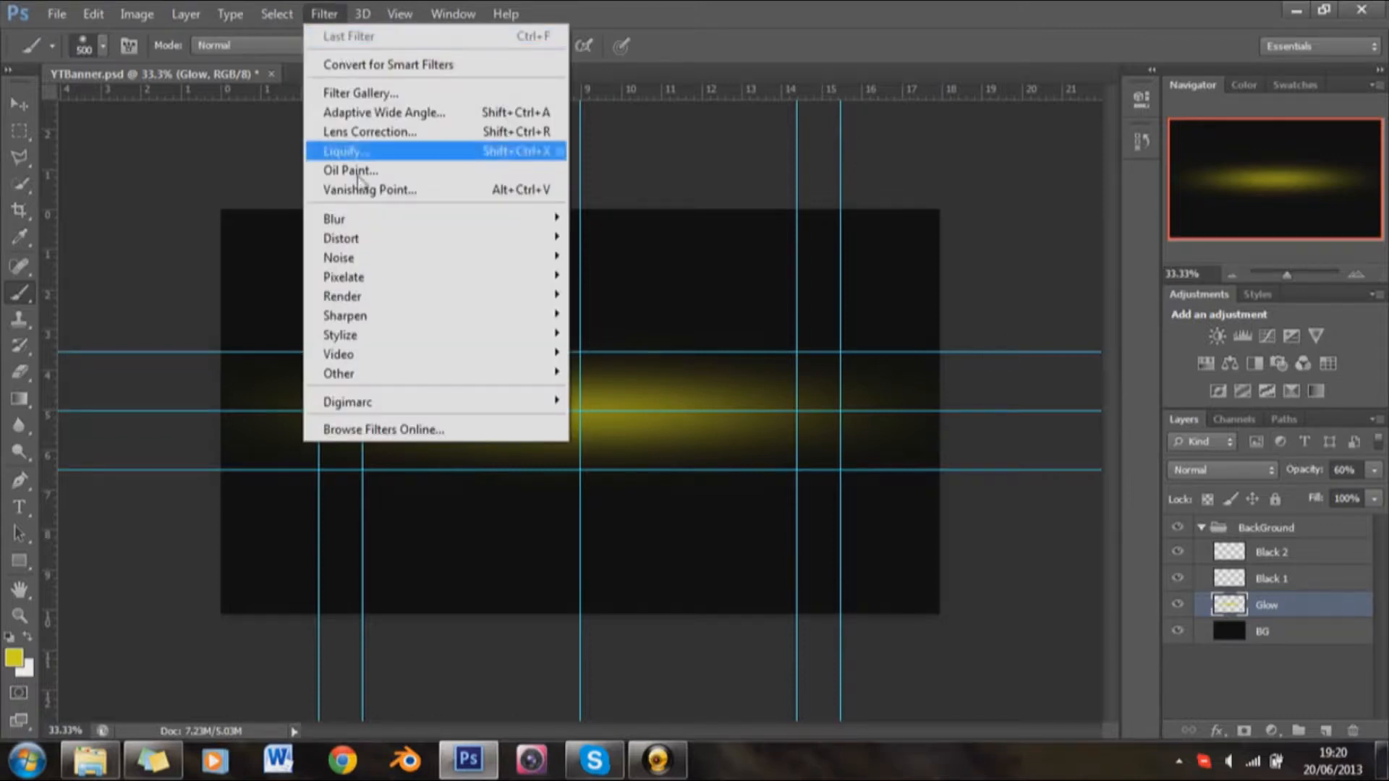
mouse_move(359, 227)
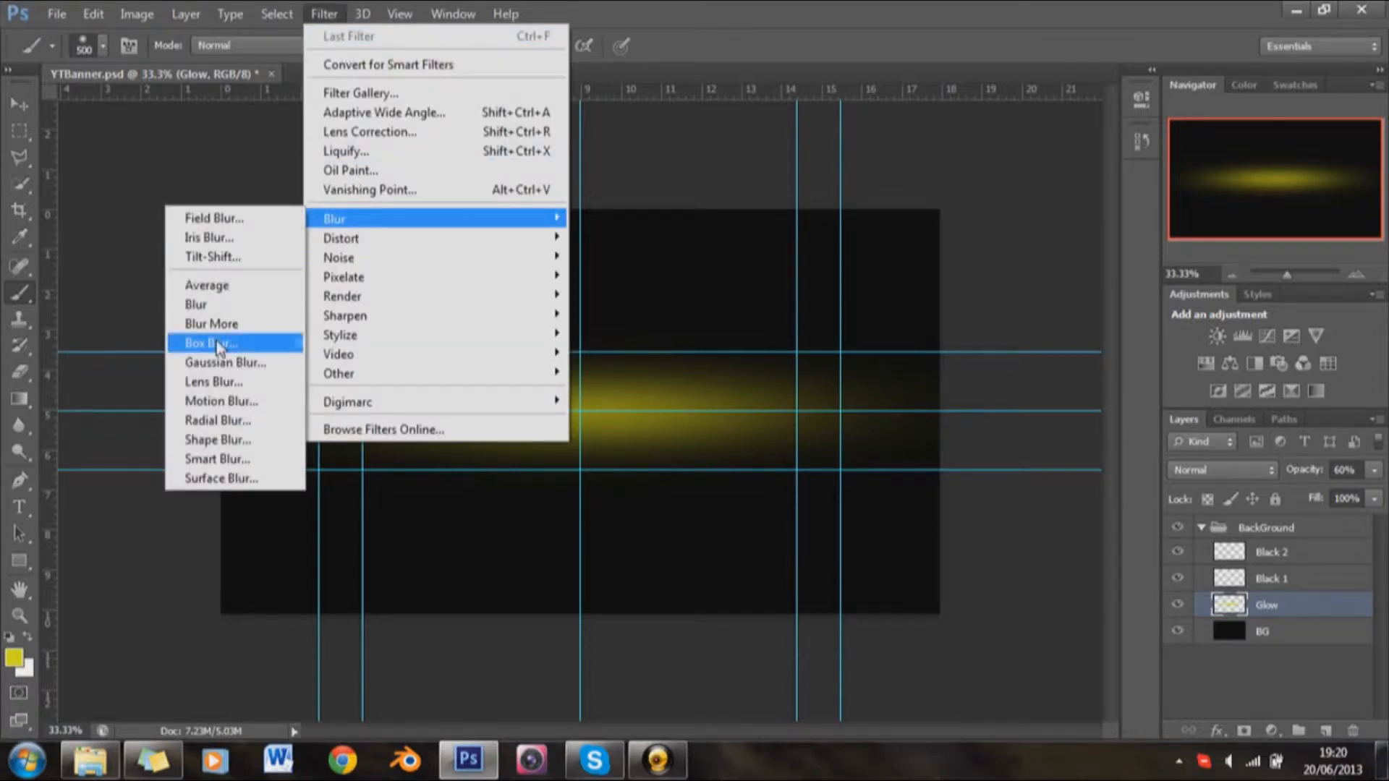
left_click(217, 361)
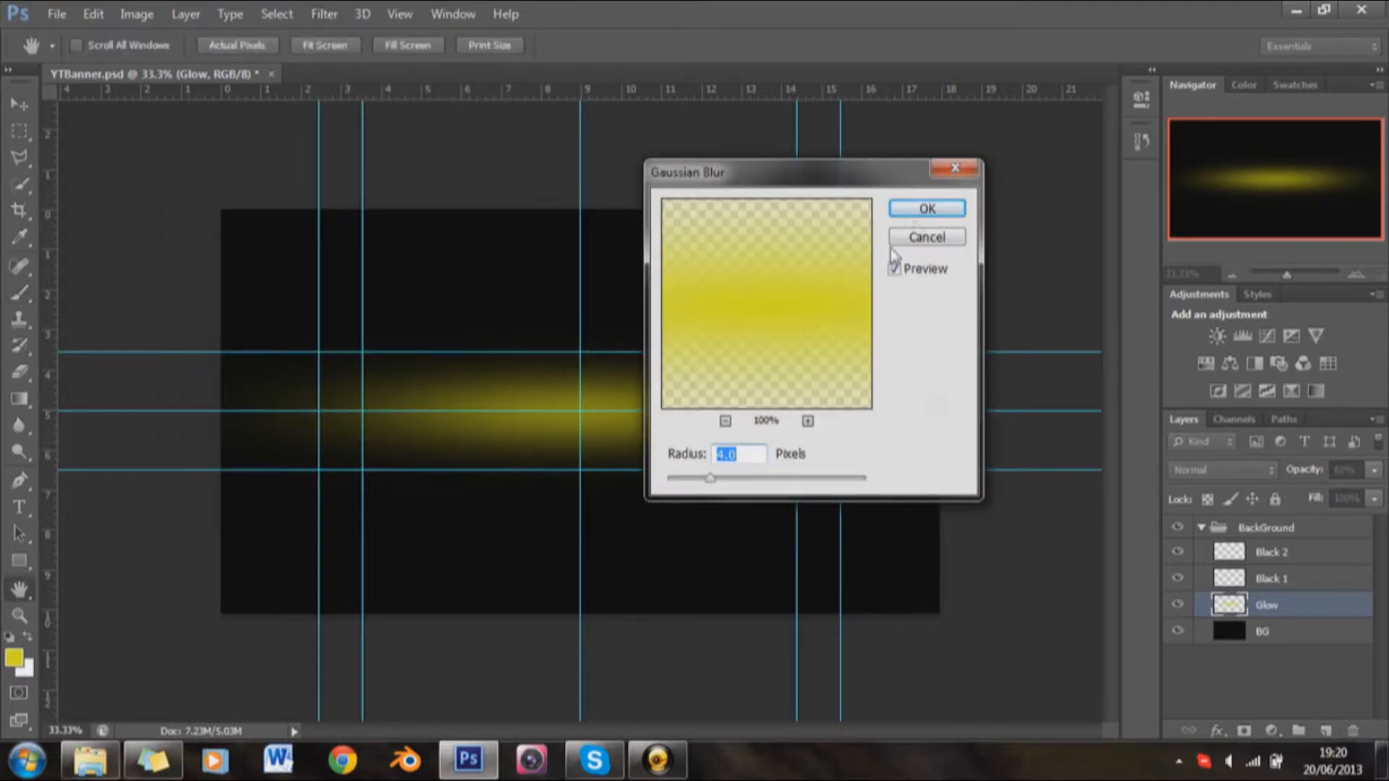
left_click(912, 212)
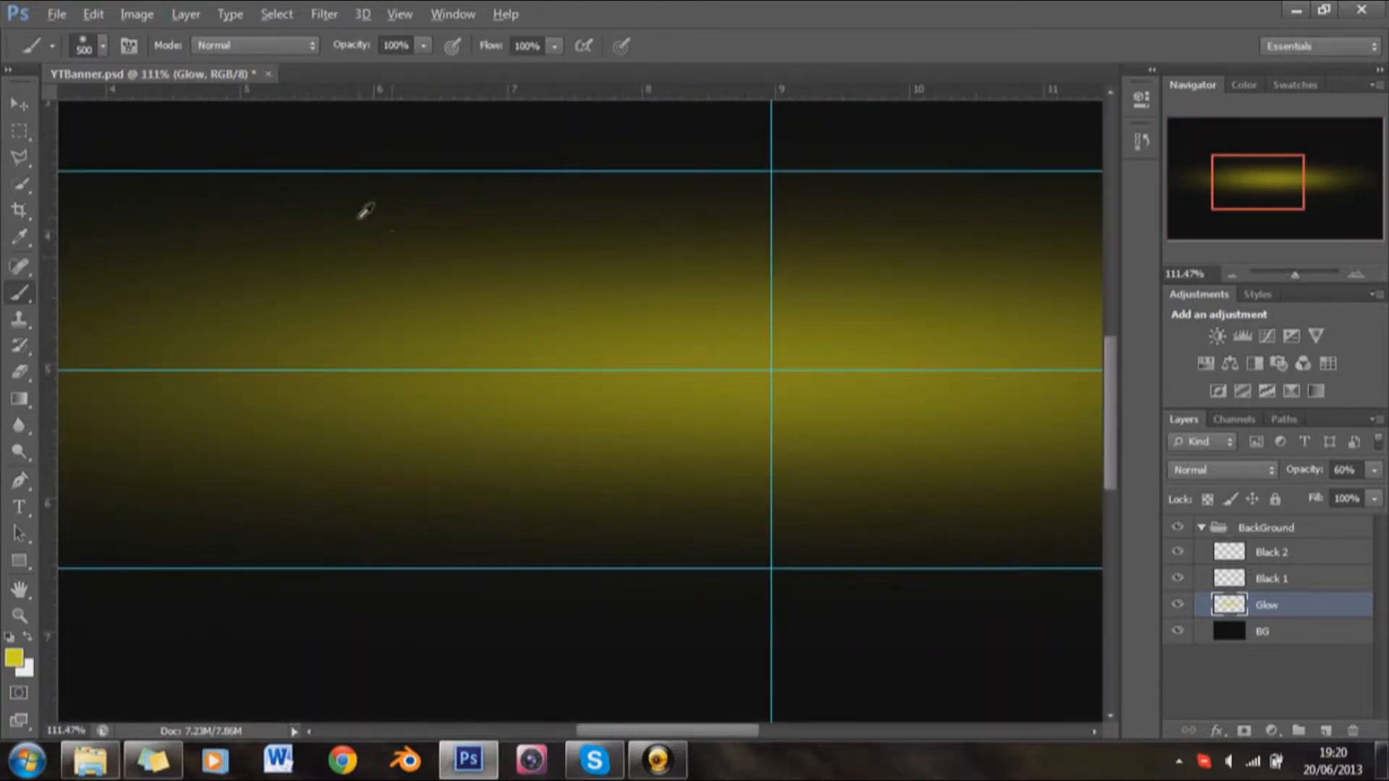
scroll(552, 388, "down", 3)
scroll(600, 418, "up", 3)
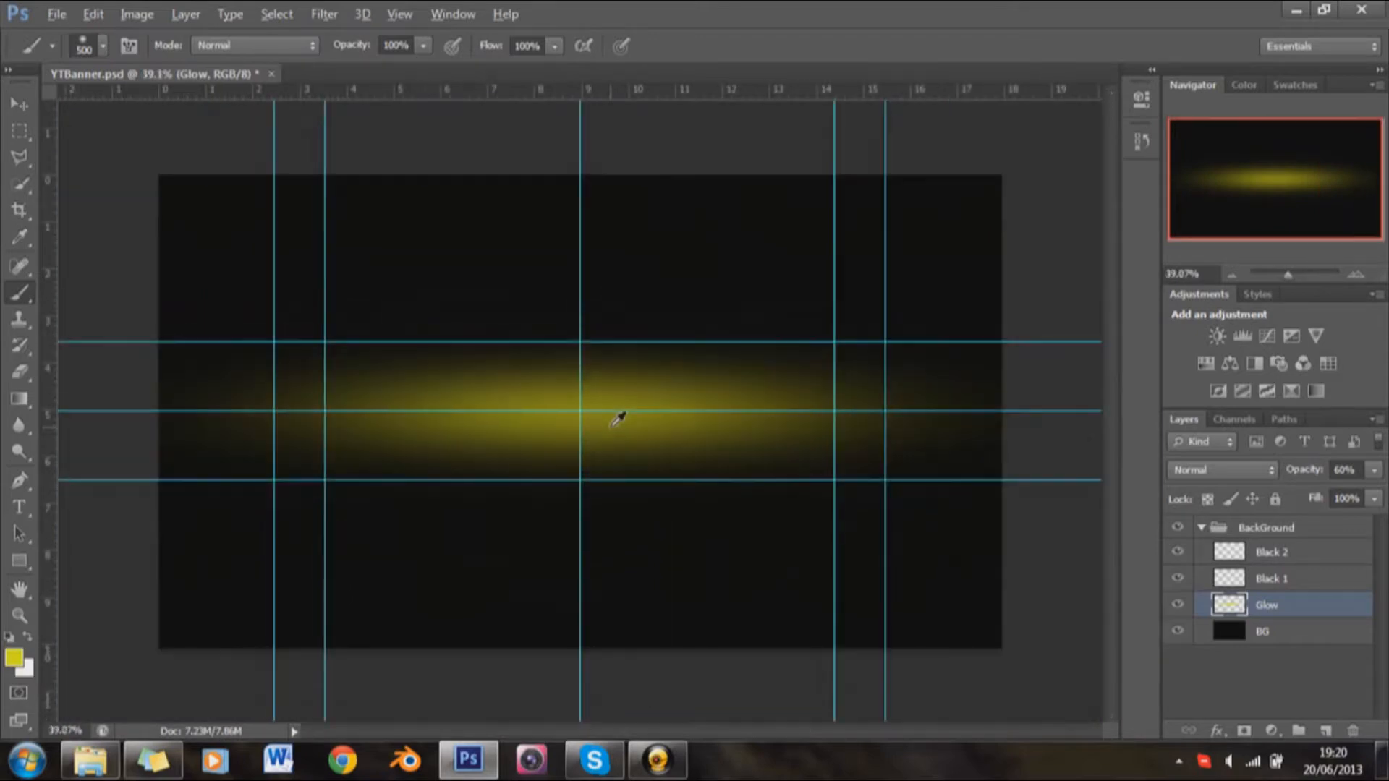
scroll(581, 418, "down", 2)
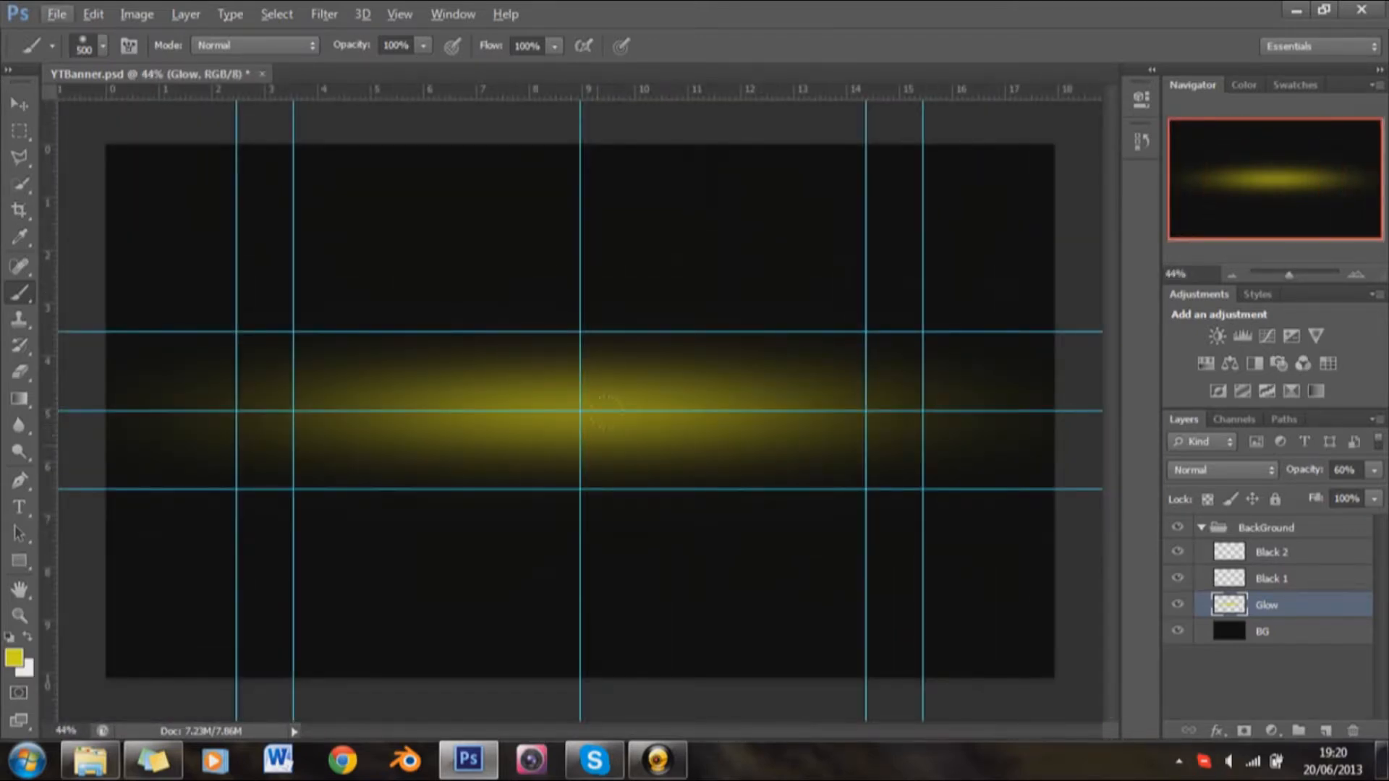
Step: Select the Black 1 layer, reset the colors to default black and white, and choose a 616 px textured brush
left_click(1297, 579)
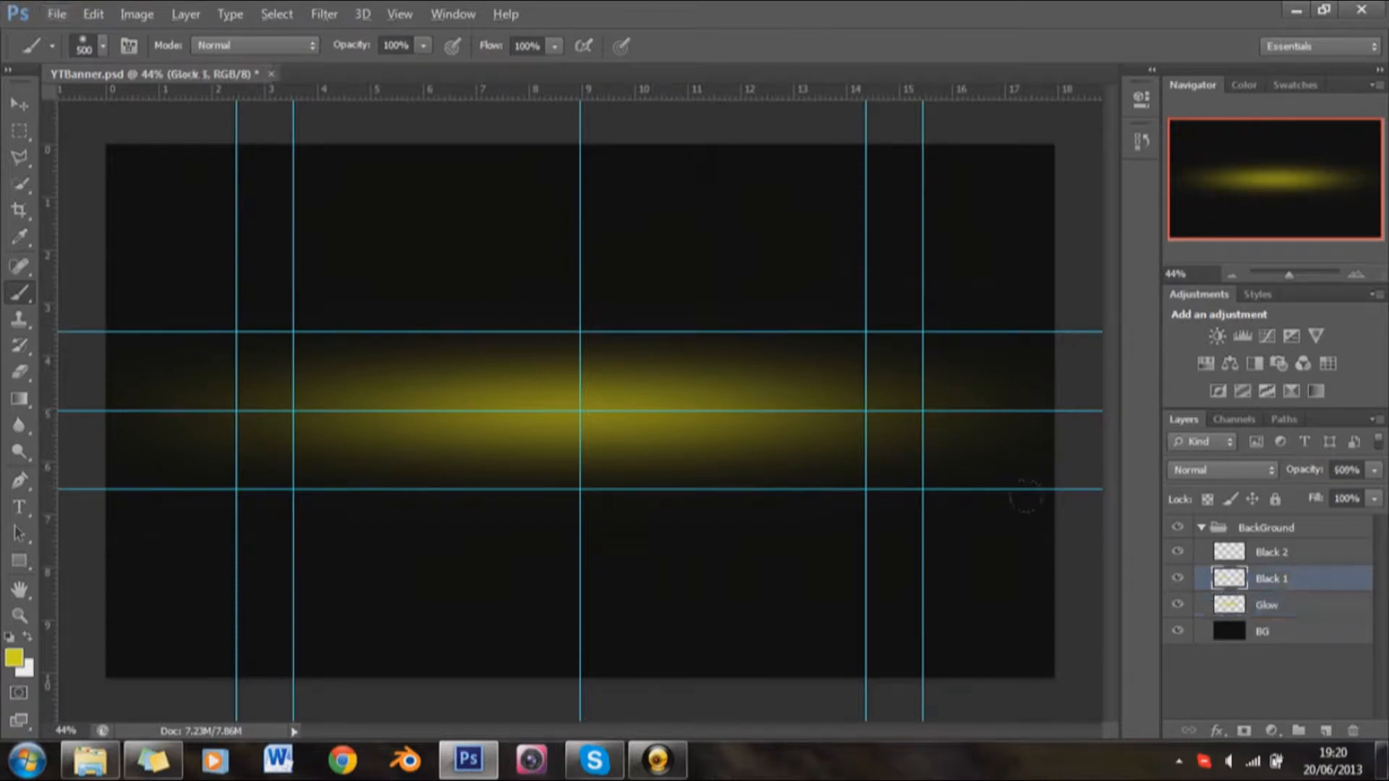
key("d")
right_click(245, 364)
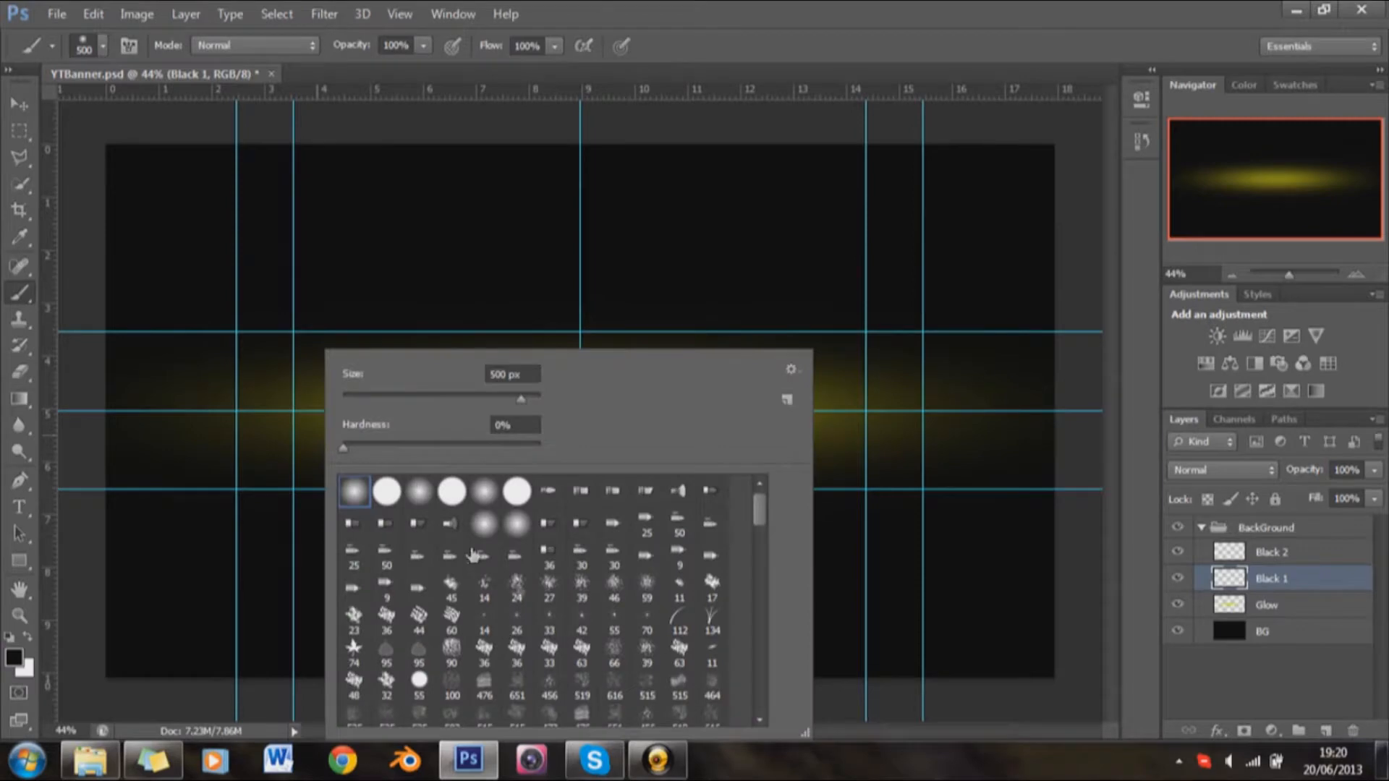
scroll(521, 593, "down", 3)
left_click(647, 669)
left_click(713, 669)
left_click(875, 4)
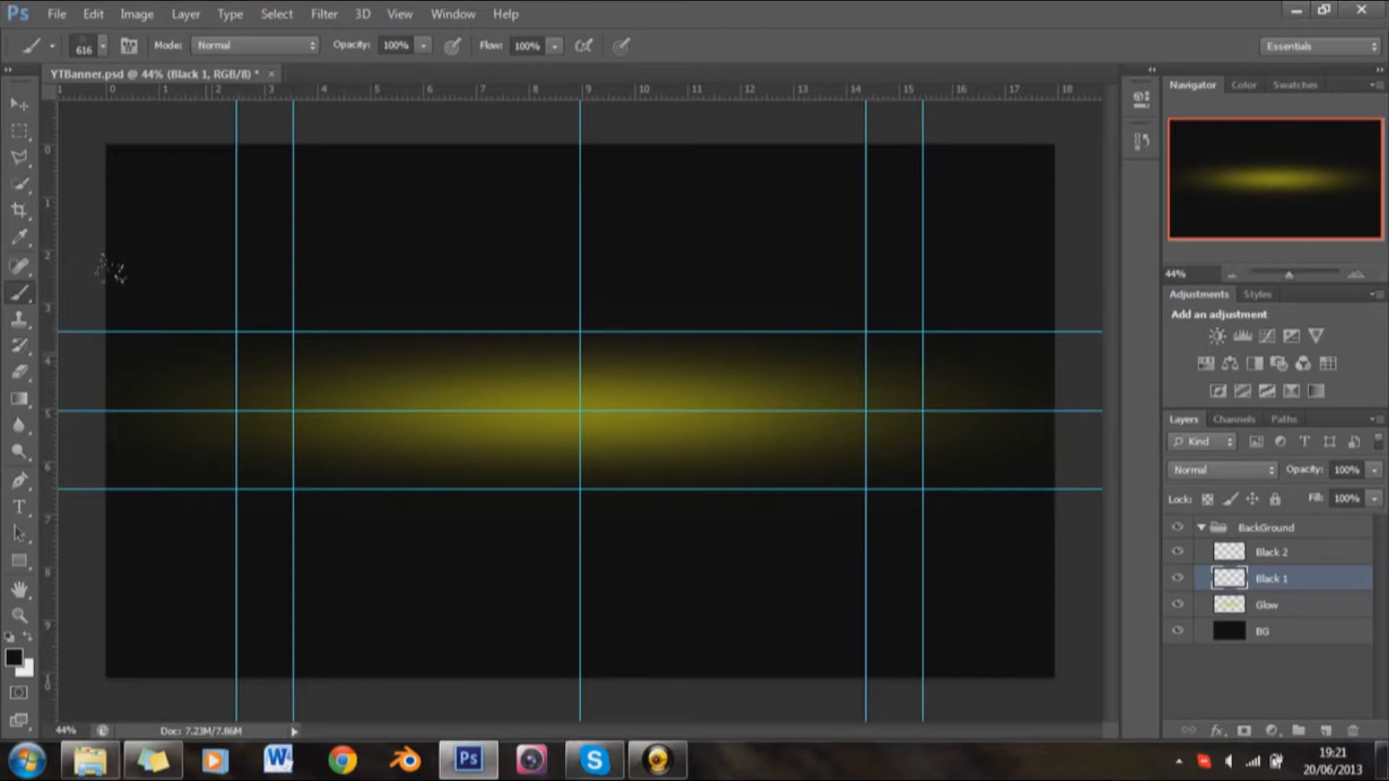
Step: Stamp the black texture brush across the whole width of the yellow glow on the Black 1 layer
mouse_move(257, 412)
left_mouse_down()
mouse_move(189, 448)
mouse_move(145, 435)
left_mouse_up()
left_click(410, 394)
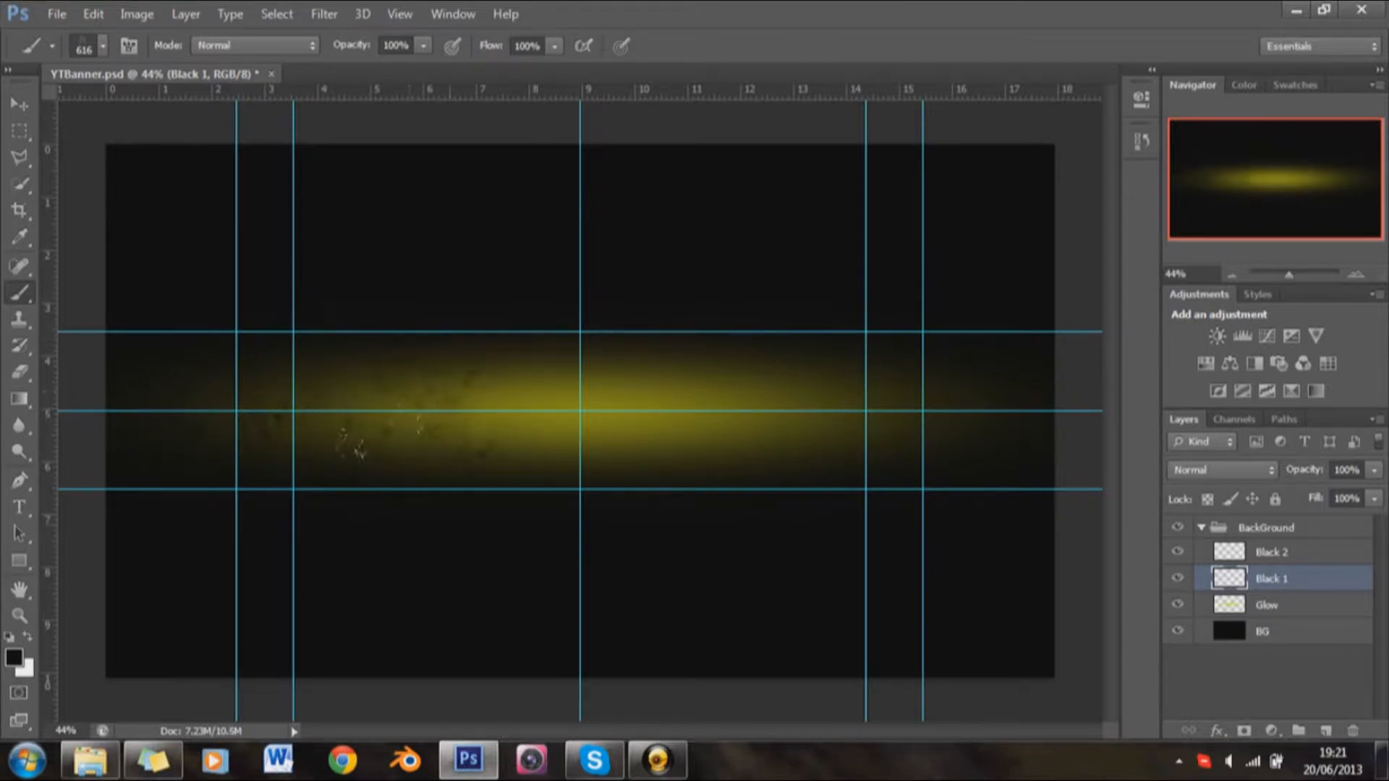
left_click(525, 406)
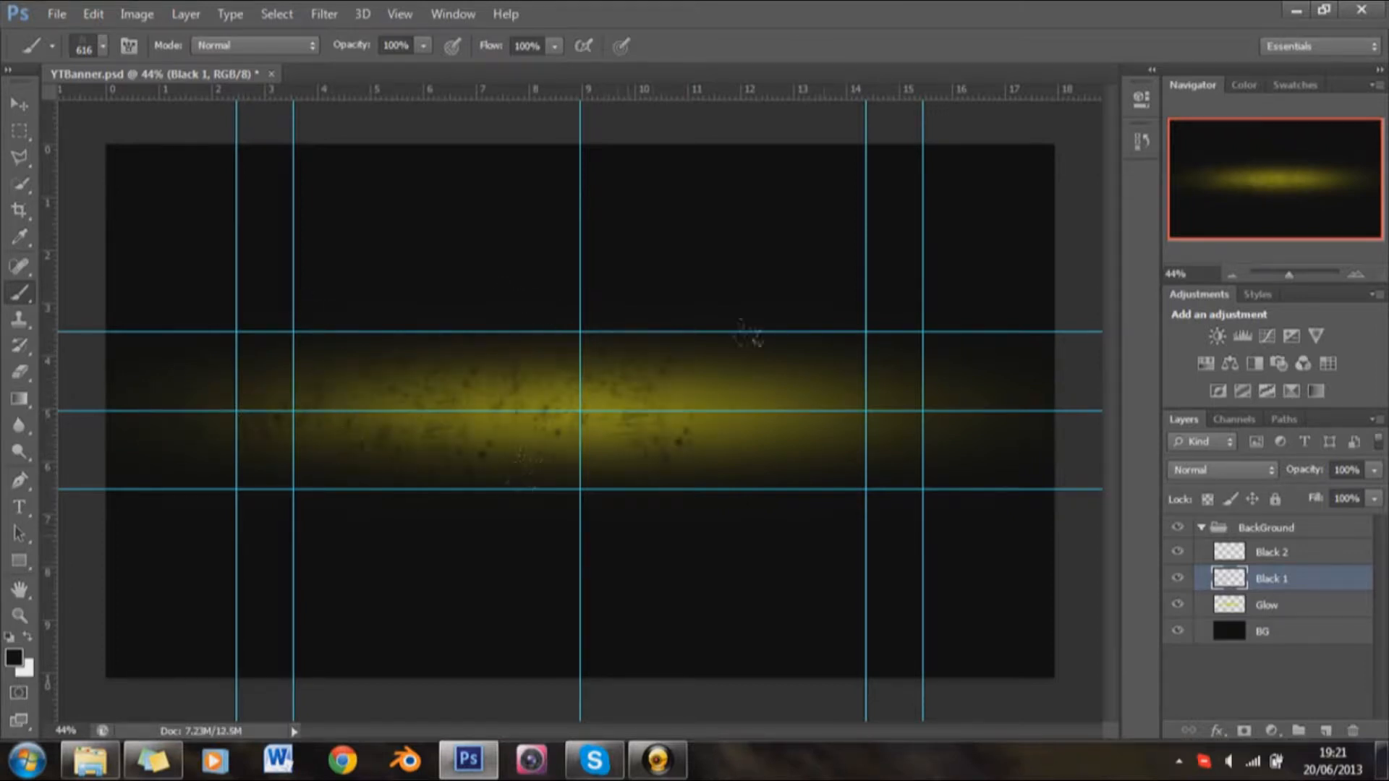
left_click(779, 404)
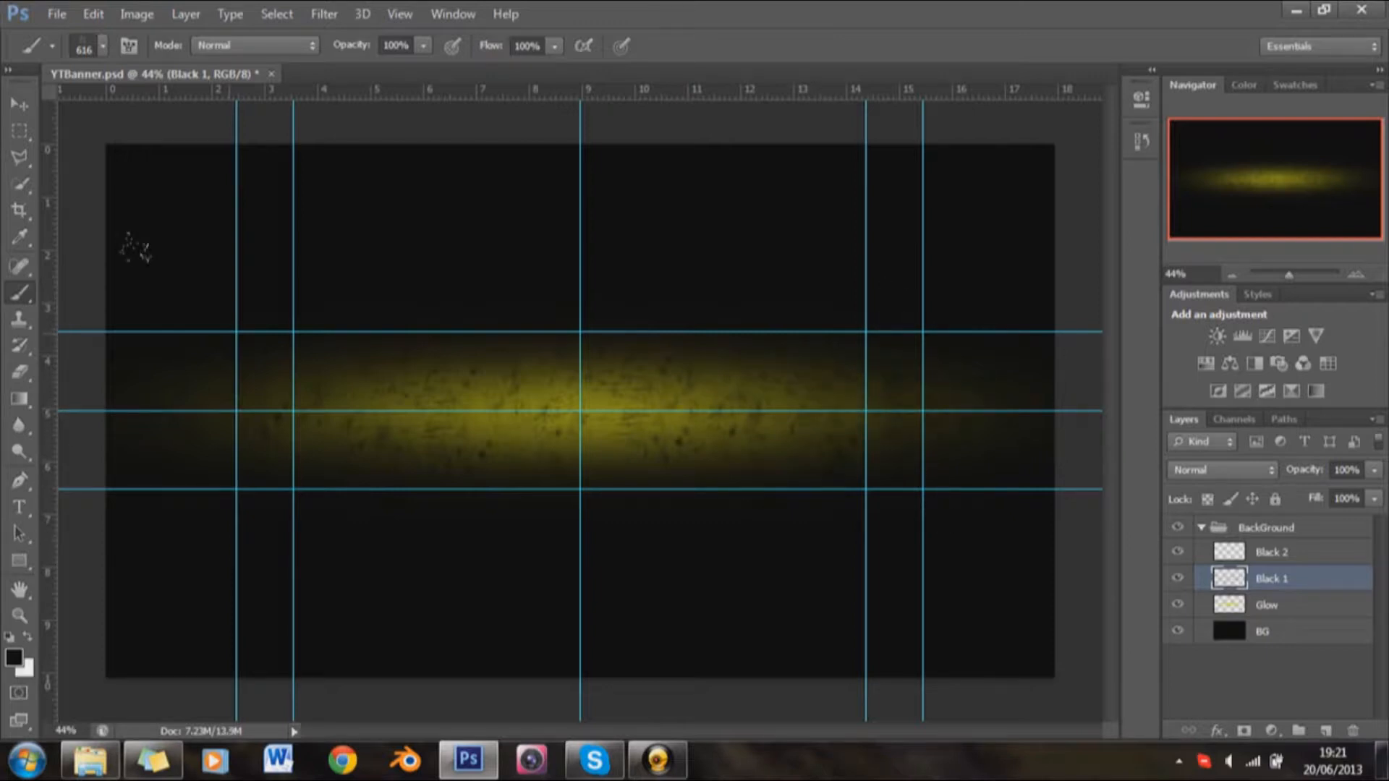
Step: Set the opacity of the Black 1 layer to 30%
left_click(1307, 471)
type("30")
key("Return")
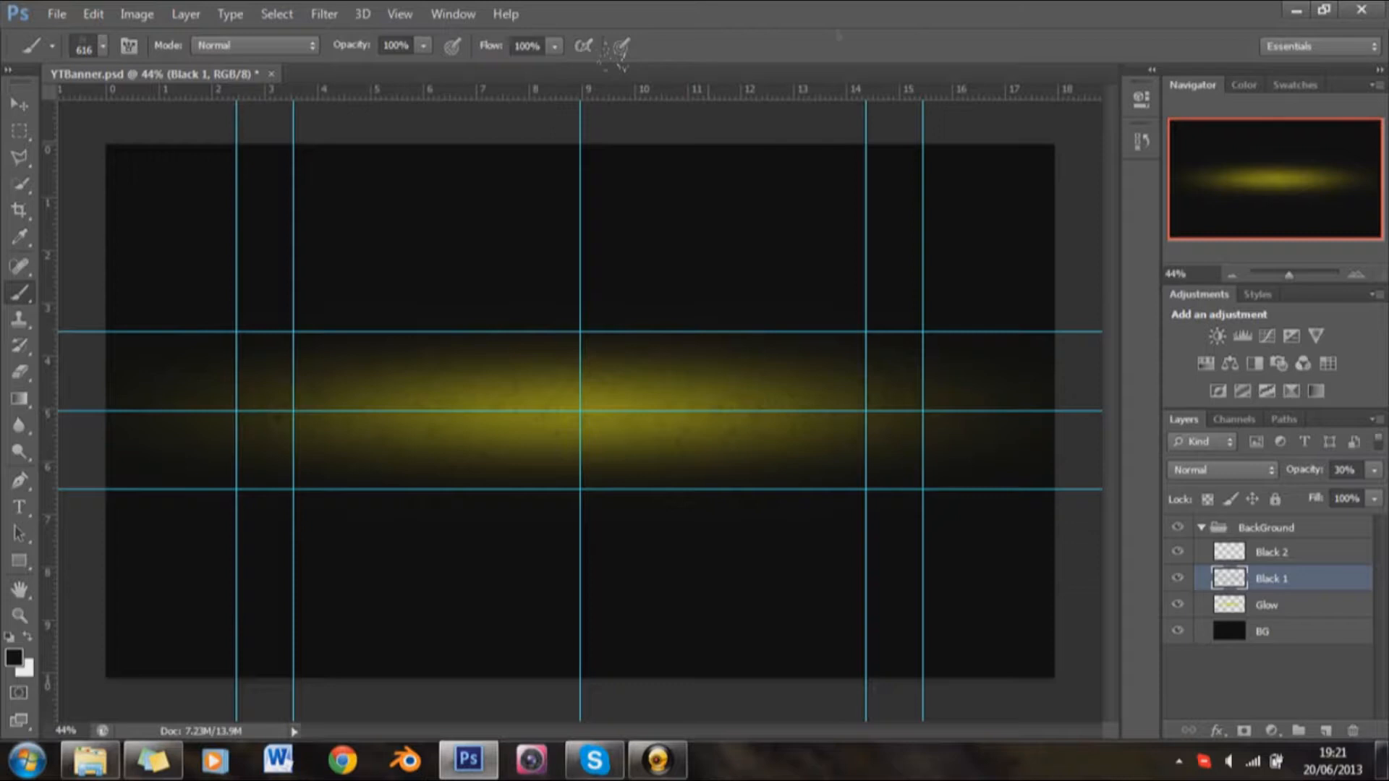
Step: Stamp black texture over the yellow glow on the Black 2 layer using a 525 px textured brush
left_click(1251, 562)
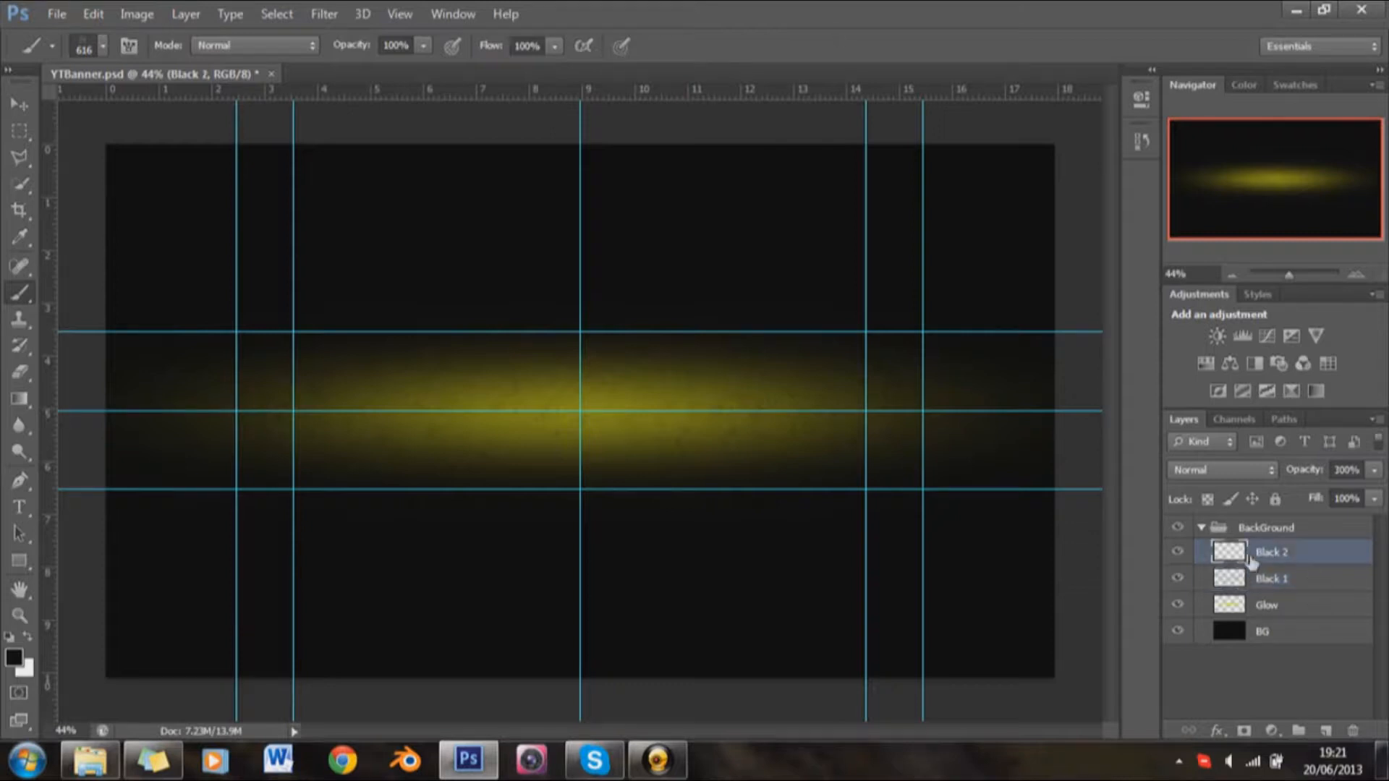
right_click(796, 350)
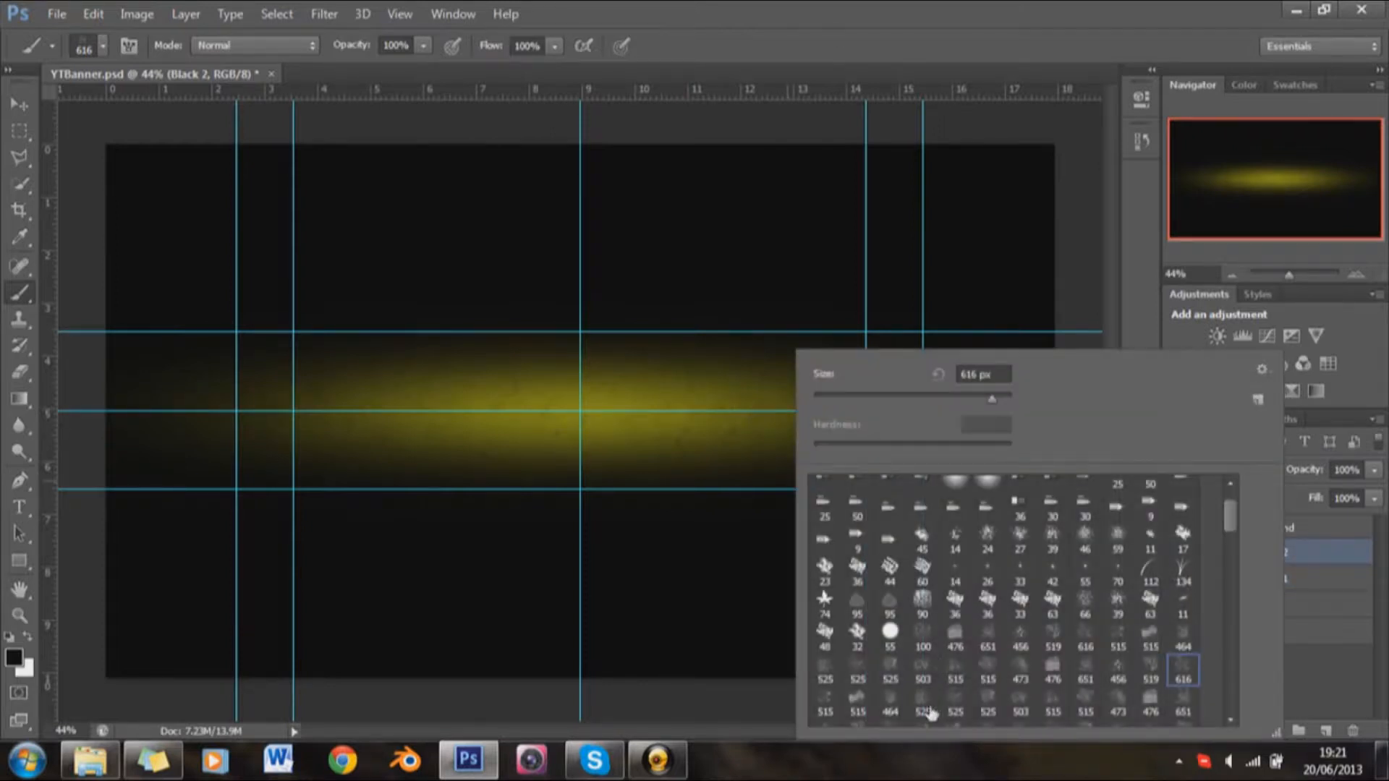
left_click(879, 5)
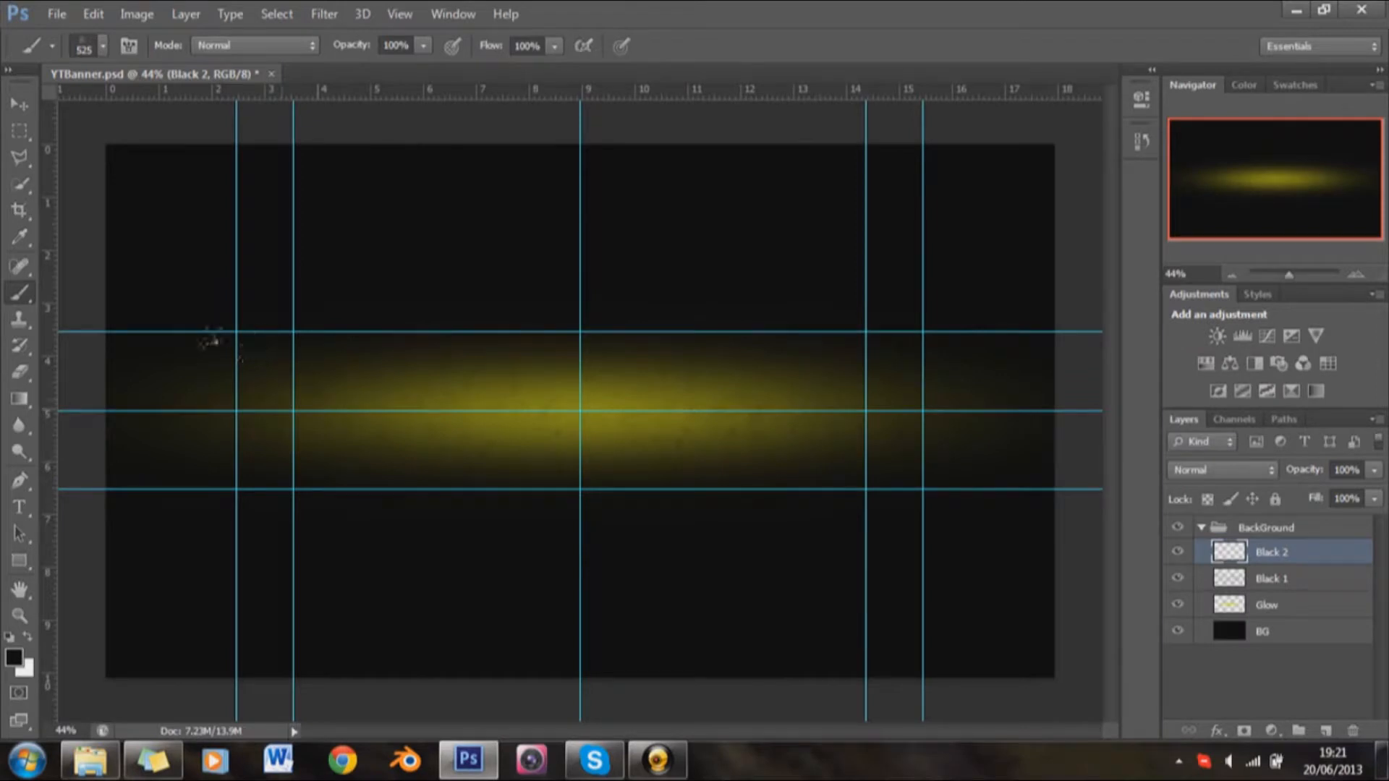
right_click(357, 338)
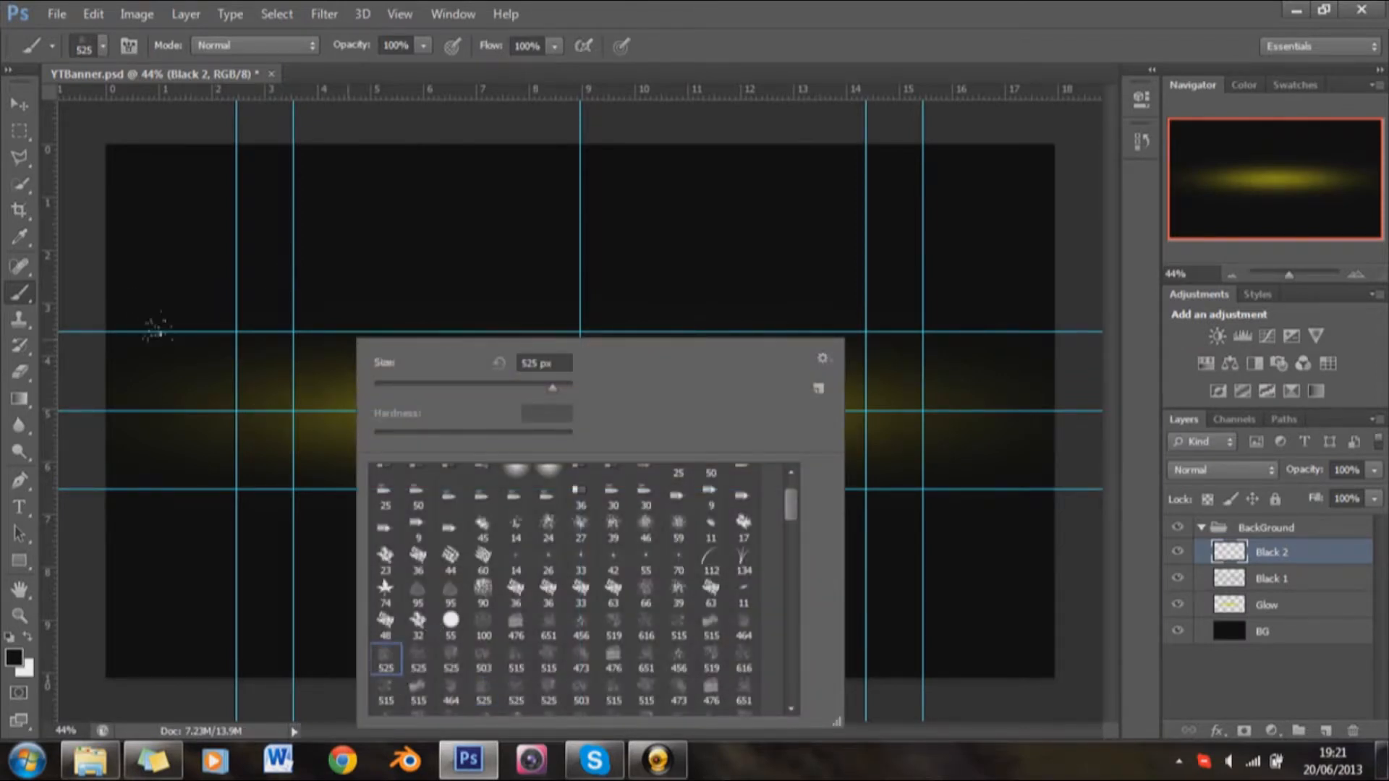
left_click(157, 328)
mouse_move(304, 356)
left_mouse_down()
mouse_move(335, 470)
mouse_move(360, 268)
mouse_move(485, 296)
mouse_move(470, 449)
left_mouse_up()
left_click_drag(726, 423, 615, 416)
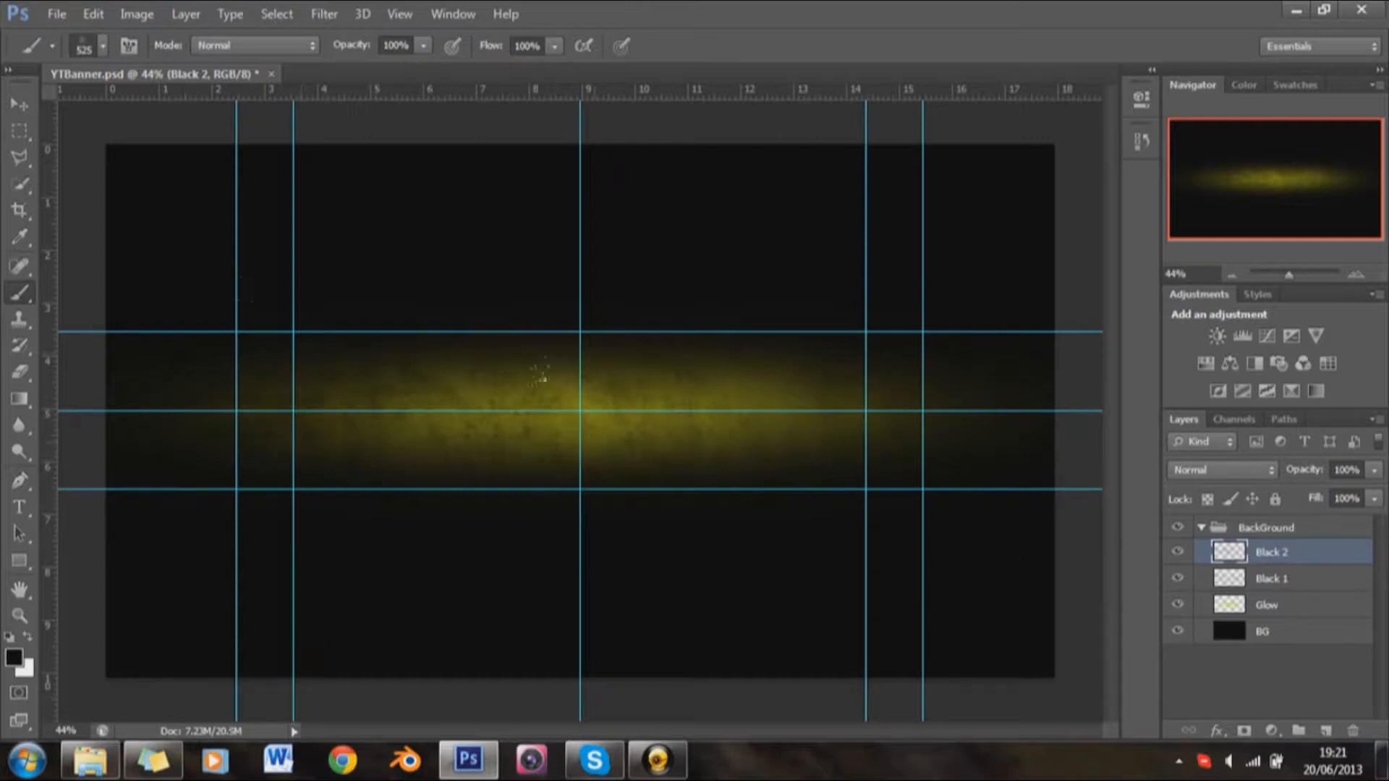
Step: Set the opacity of the Black 2 layer to 40%
left_click(1345, 476)
type("40")
key("Return")
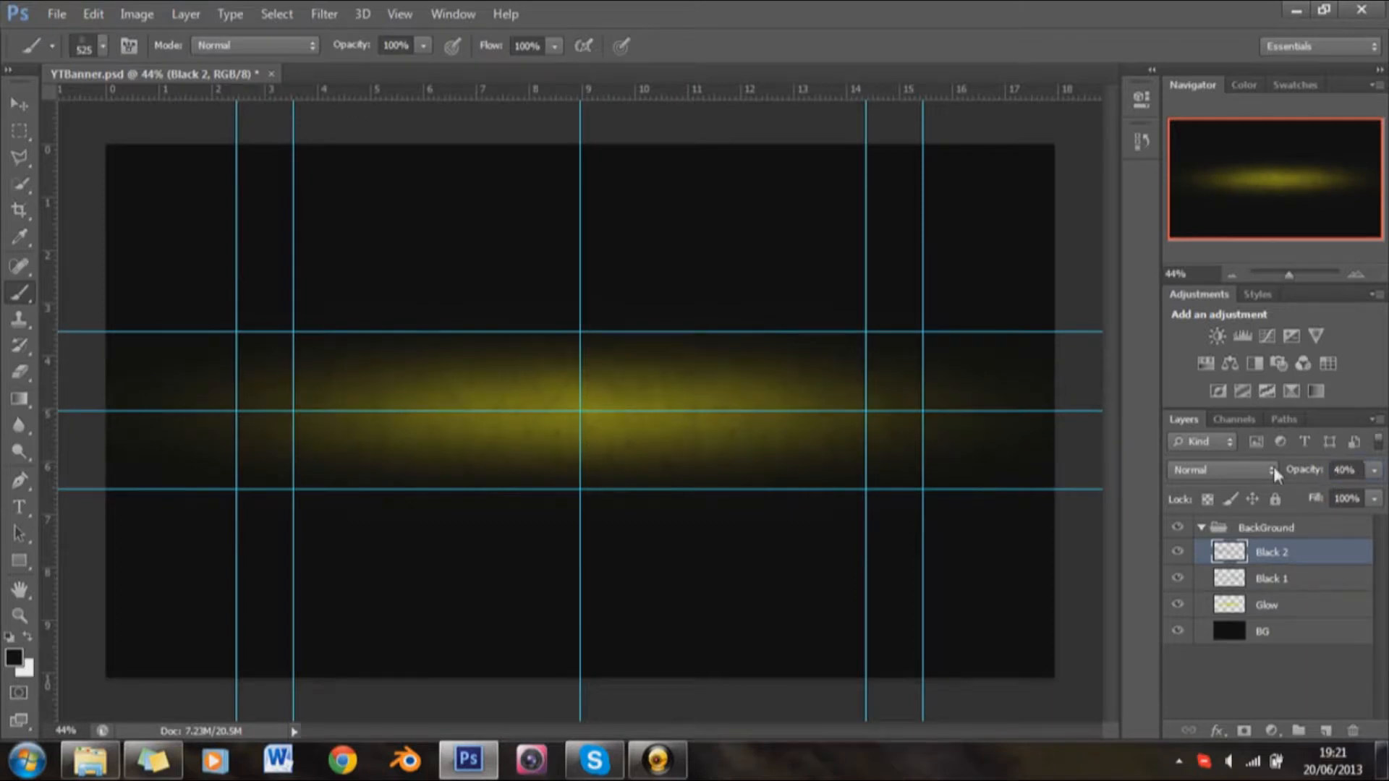
Step: Add a new layer above Black 2 and name it "black 3"
left_click(1328, 732)
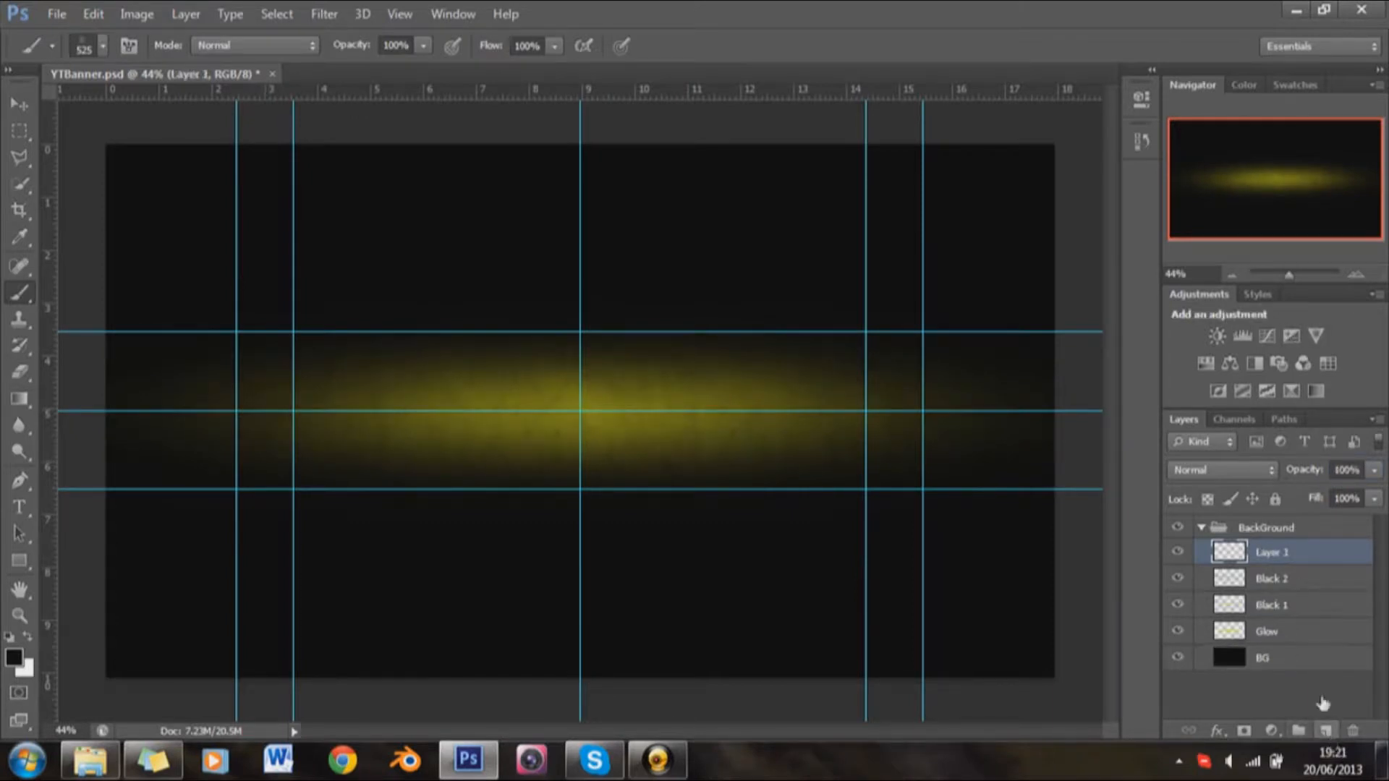
double_click(1280, 553)
type("B")
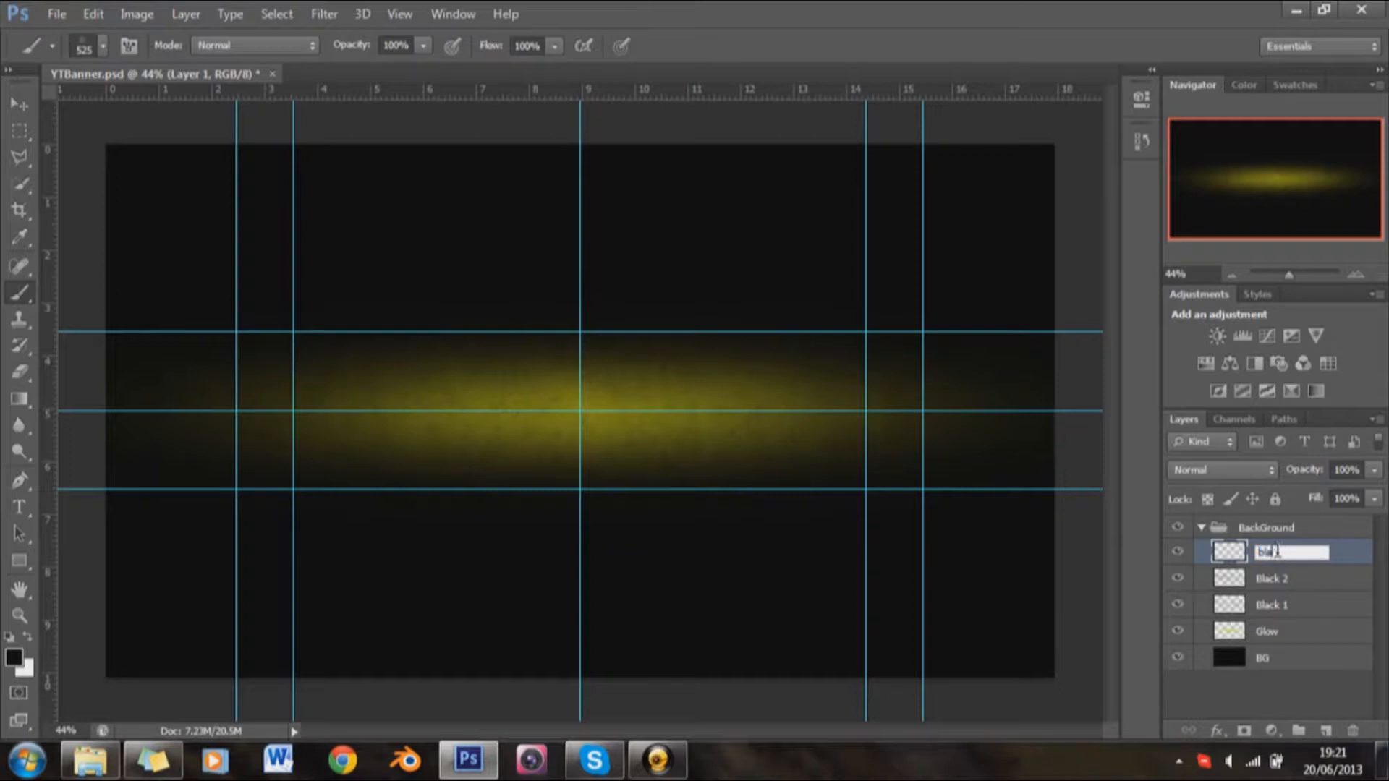
type("lack 3")
key("Return")
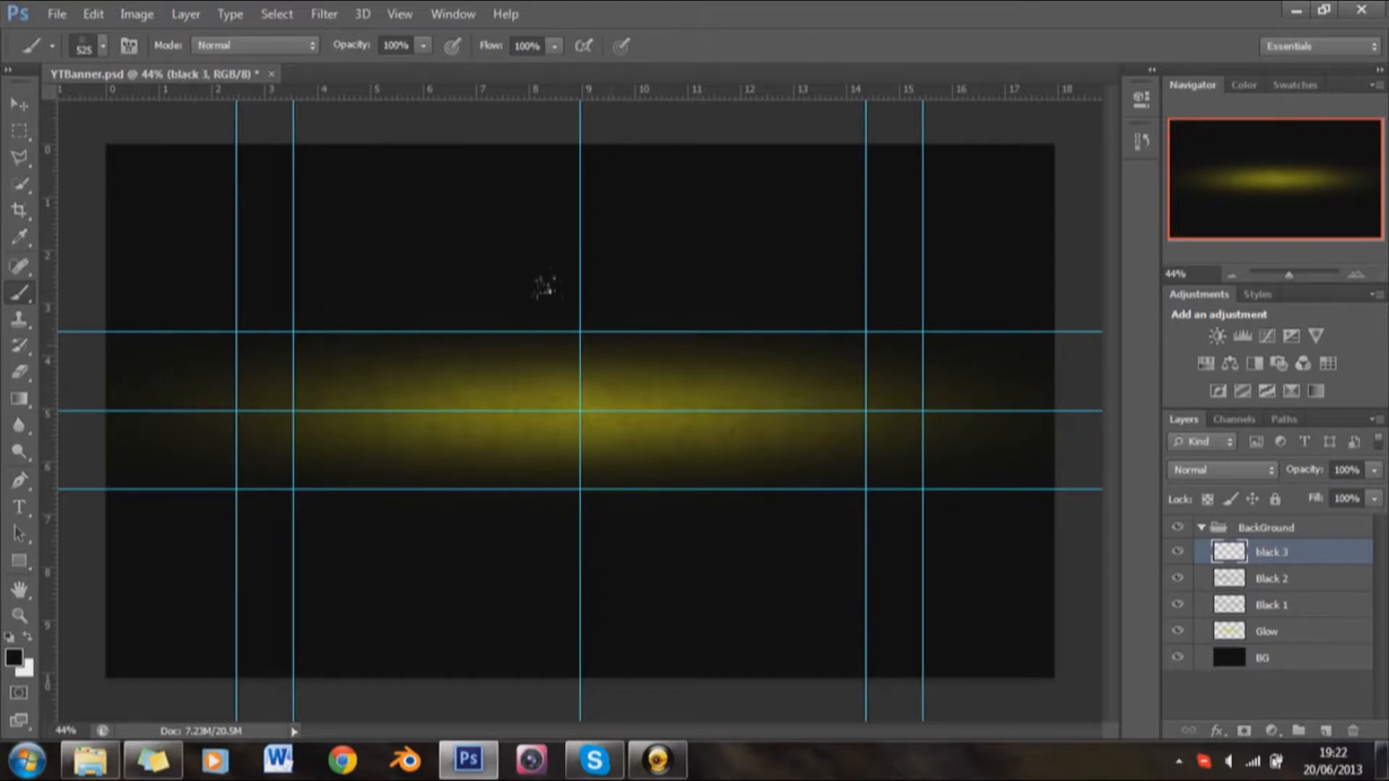
Step: Stamp black texture across the glow on the black 3 layer using a 464 px textured brush
right_click(621, 345)
scroll(817, 644, "down", 2)
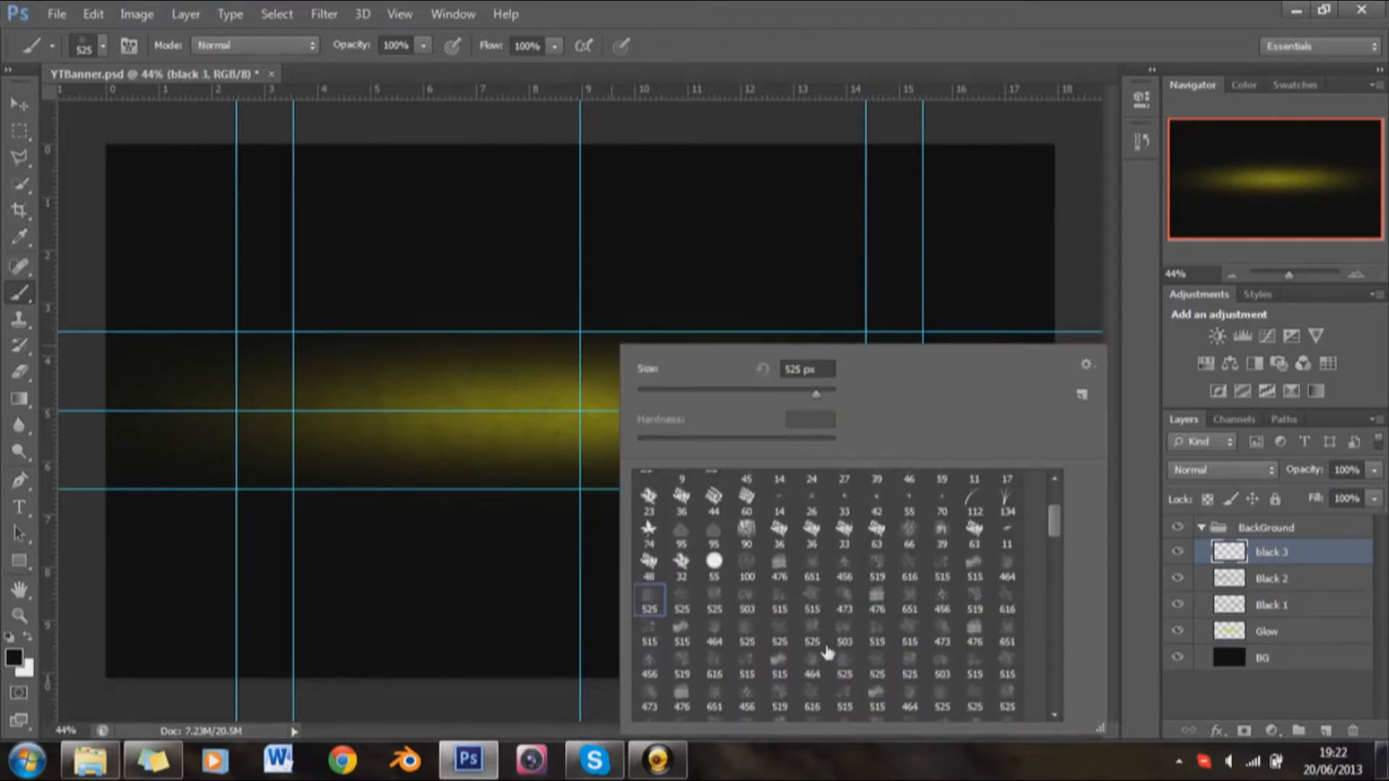
left_click(813, 675)
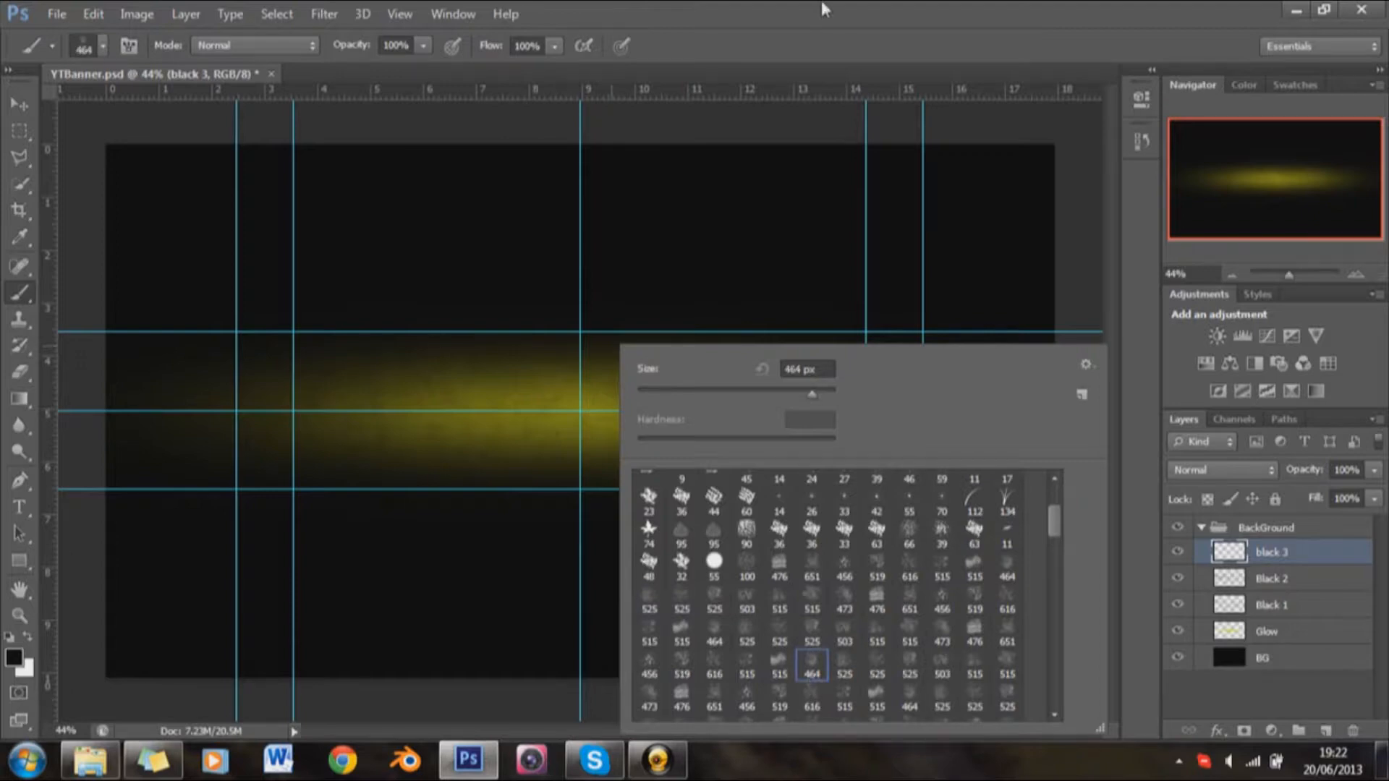
key("Return")
left_click(610, 409)
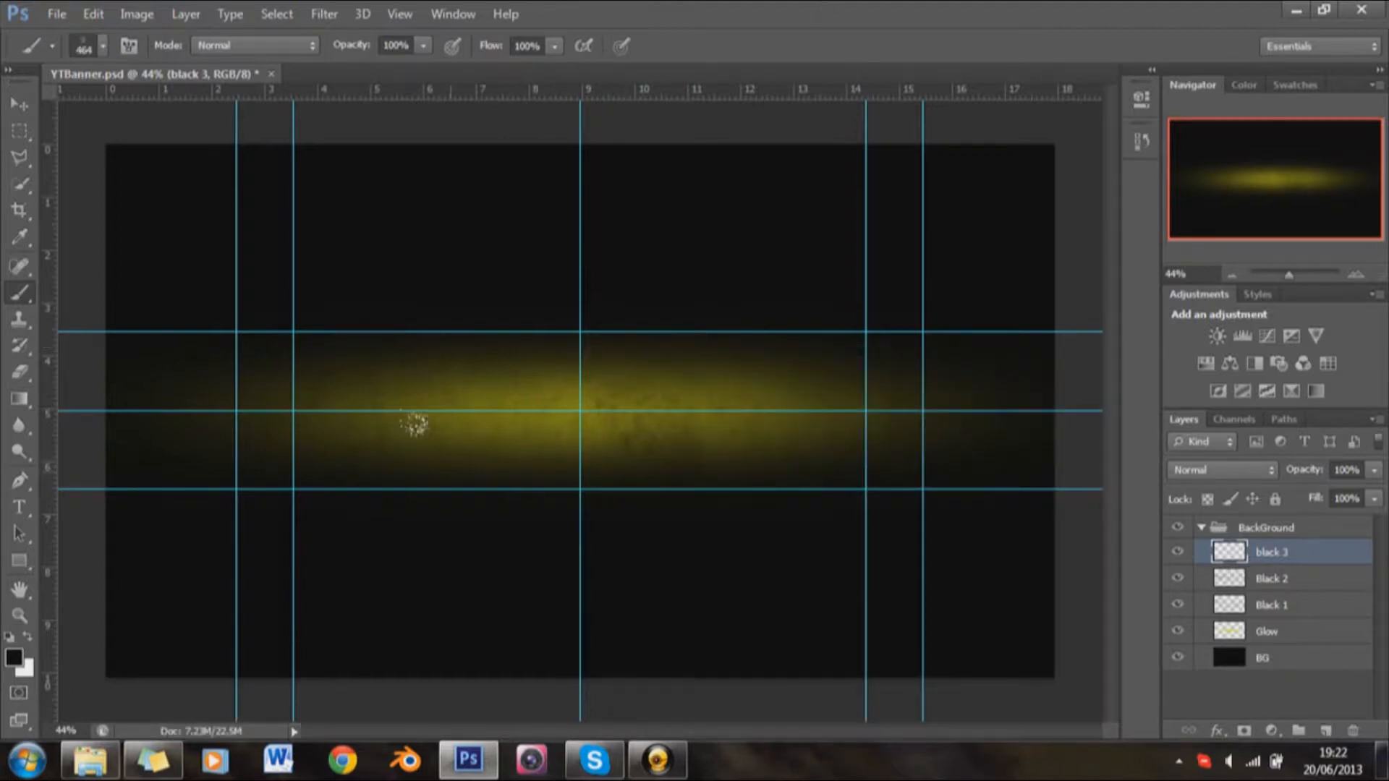
left_click(705, 406)
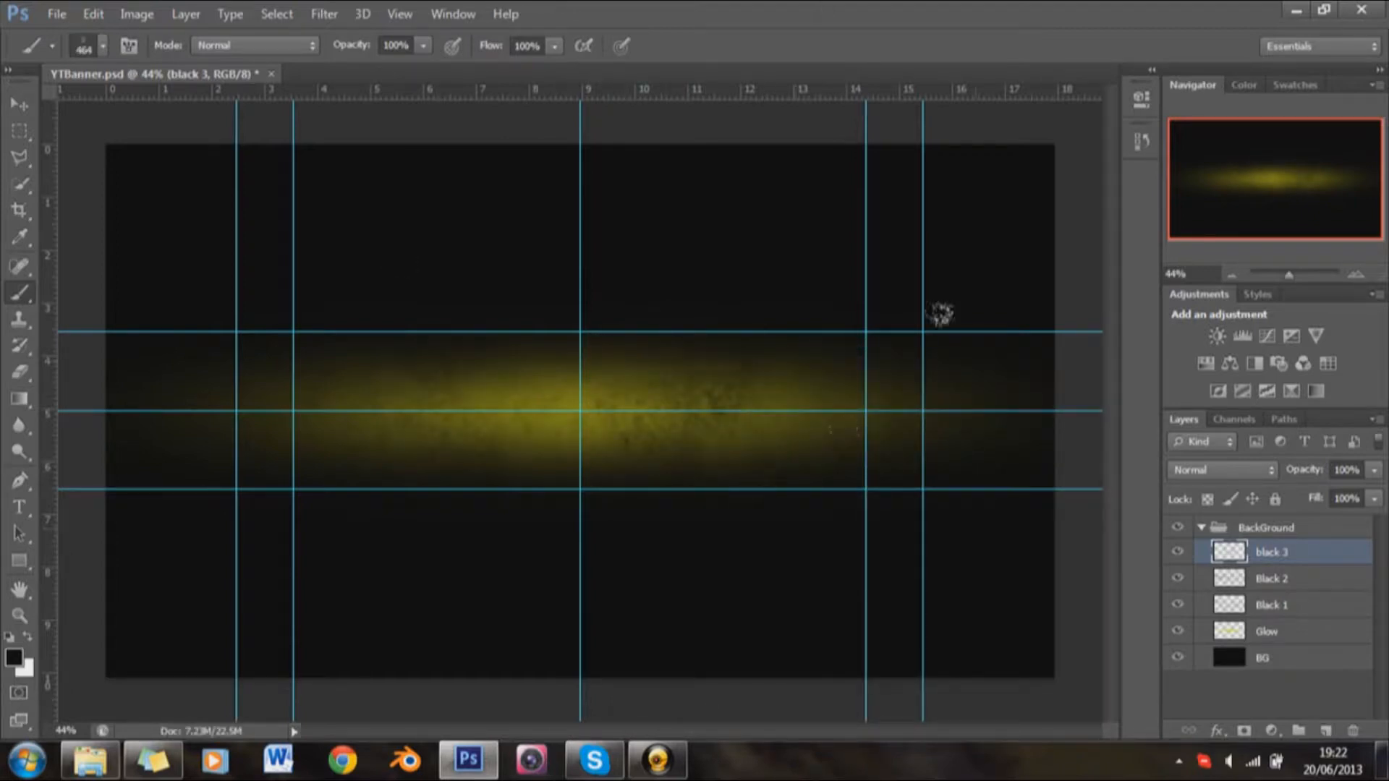
left_click(493, 642)
Step: Set the opacity of the black 3 layer to 50% and inspect the glow texture up close
left_click(1342, 471)
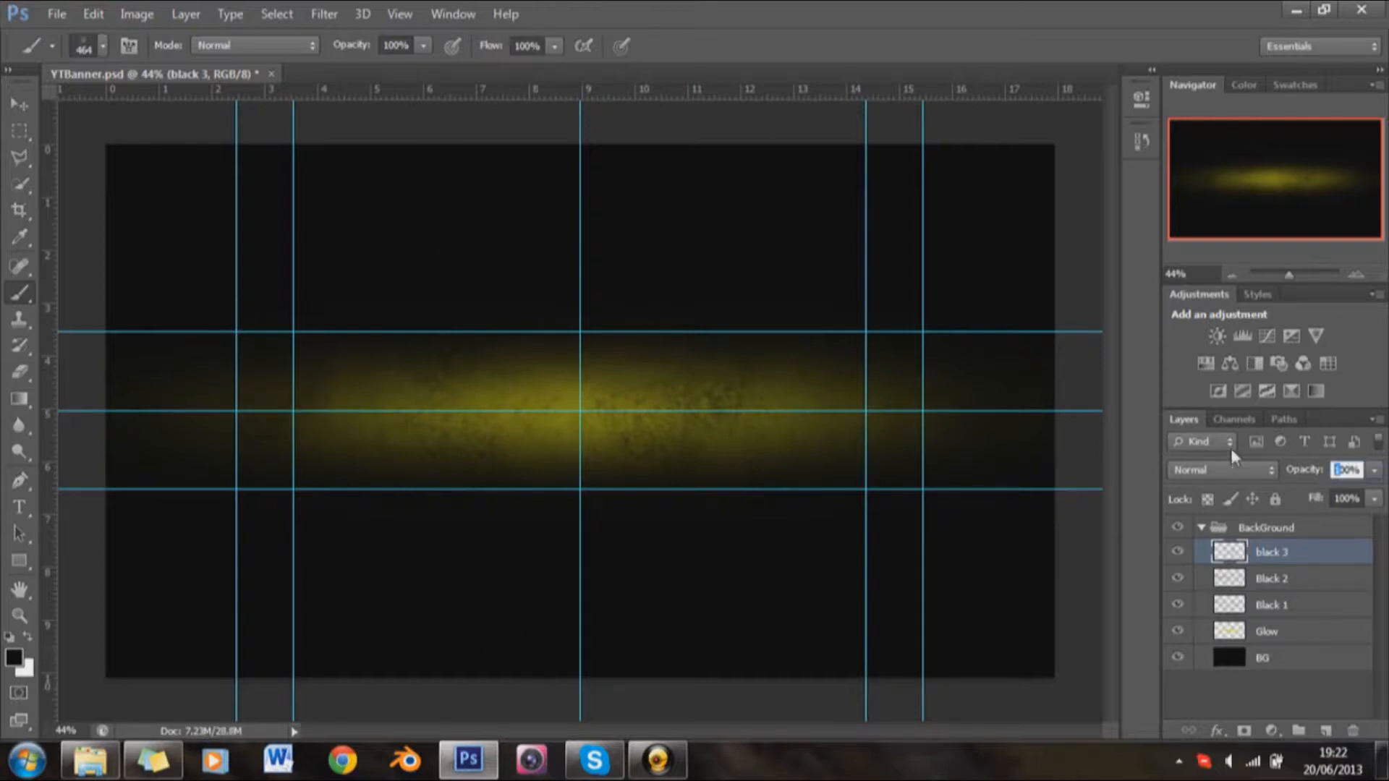
type("50")
key("Return")
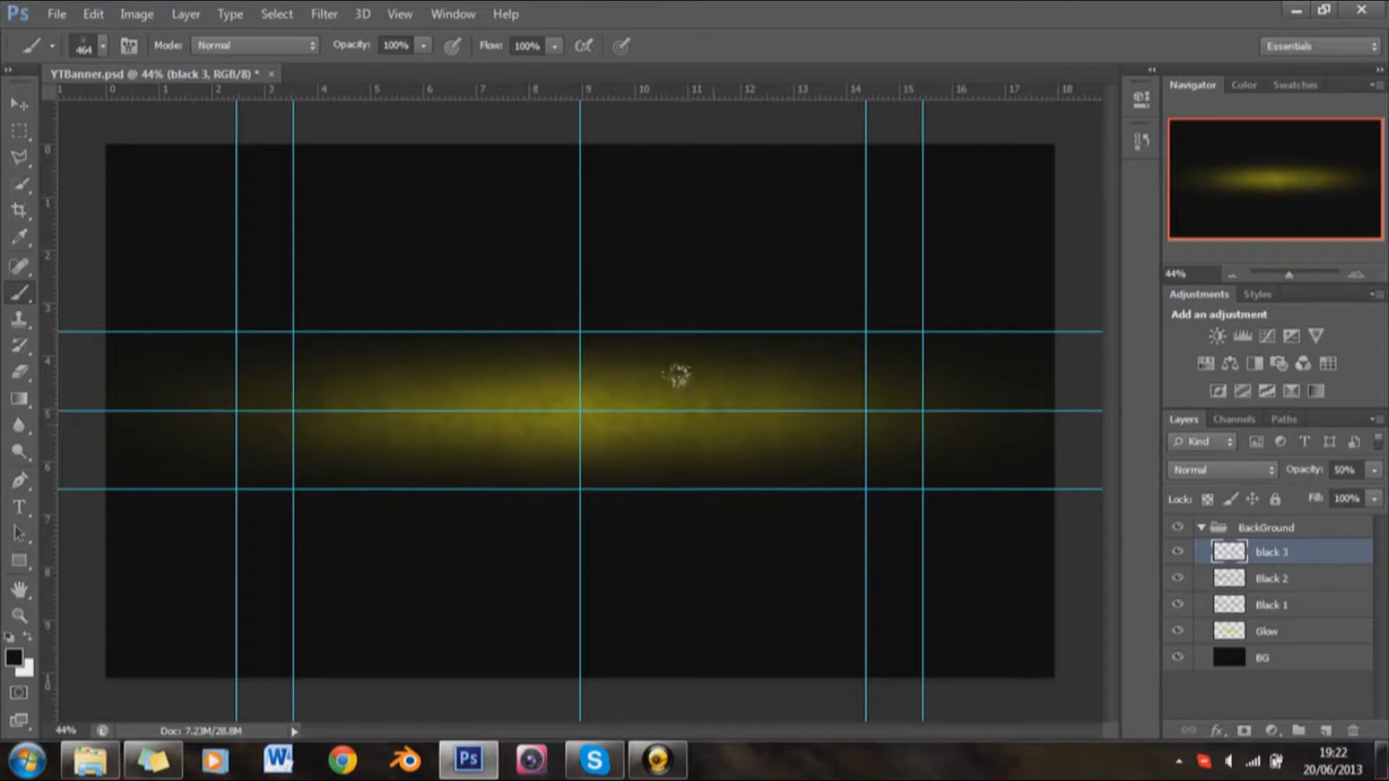
scroll(675, 378, "up", 5)
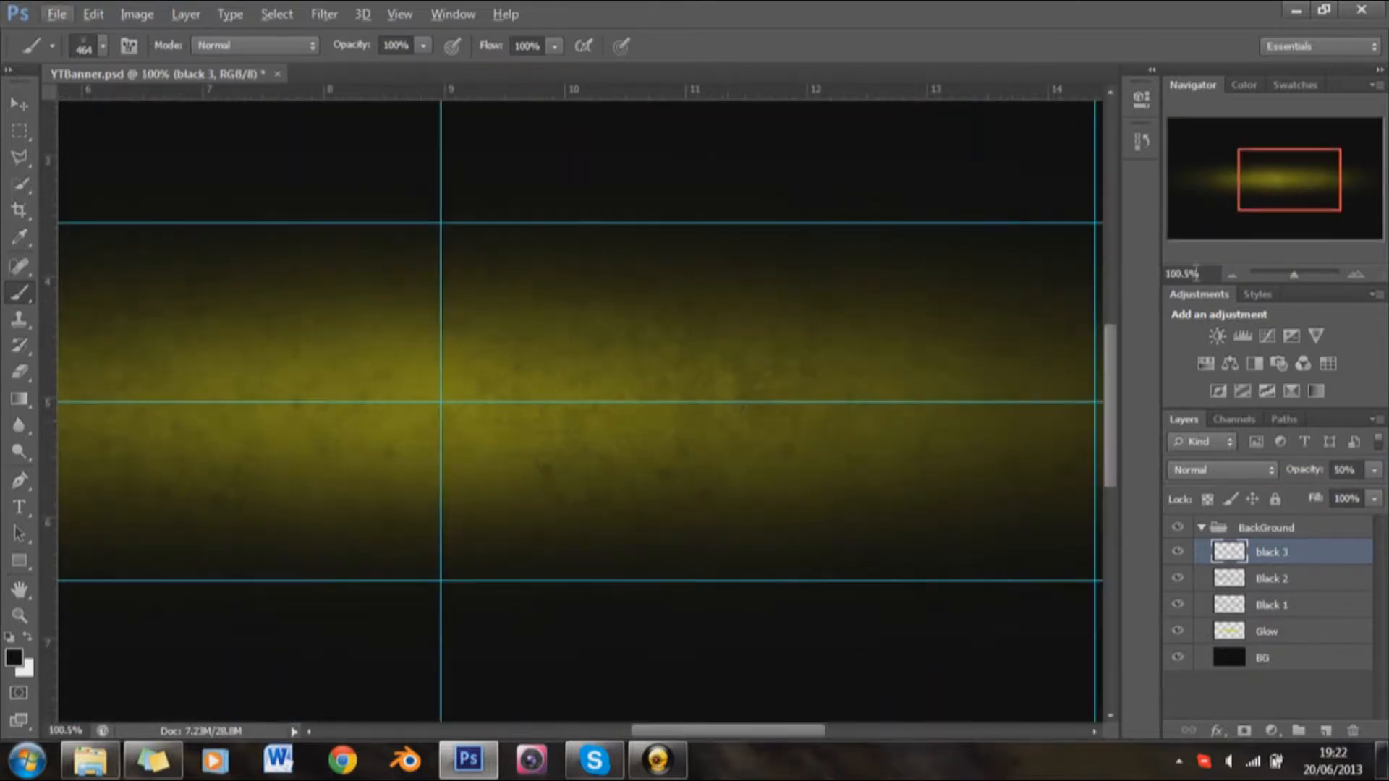
mouse_move(1291, 203)
left_mouse_down()
mouse_move(1227, 205)
mouse_move(1335, 203)
mouse_move(1293, 204)
left_mouse_up()
left_click_drag(1293, 282, 1290, 284)
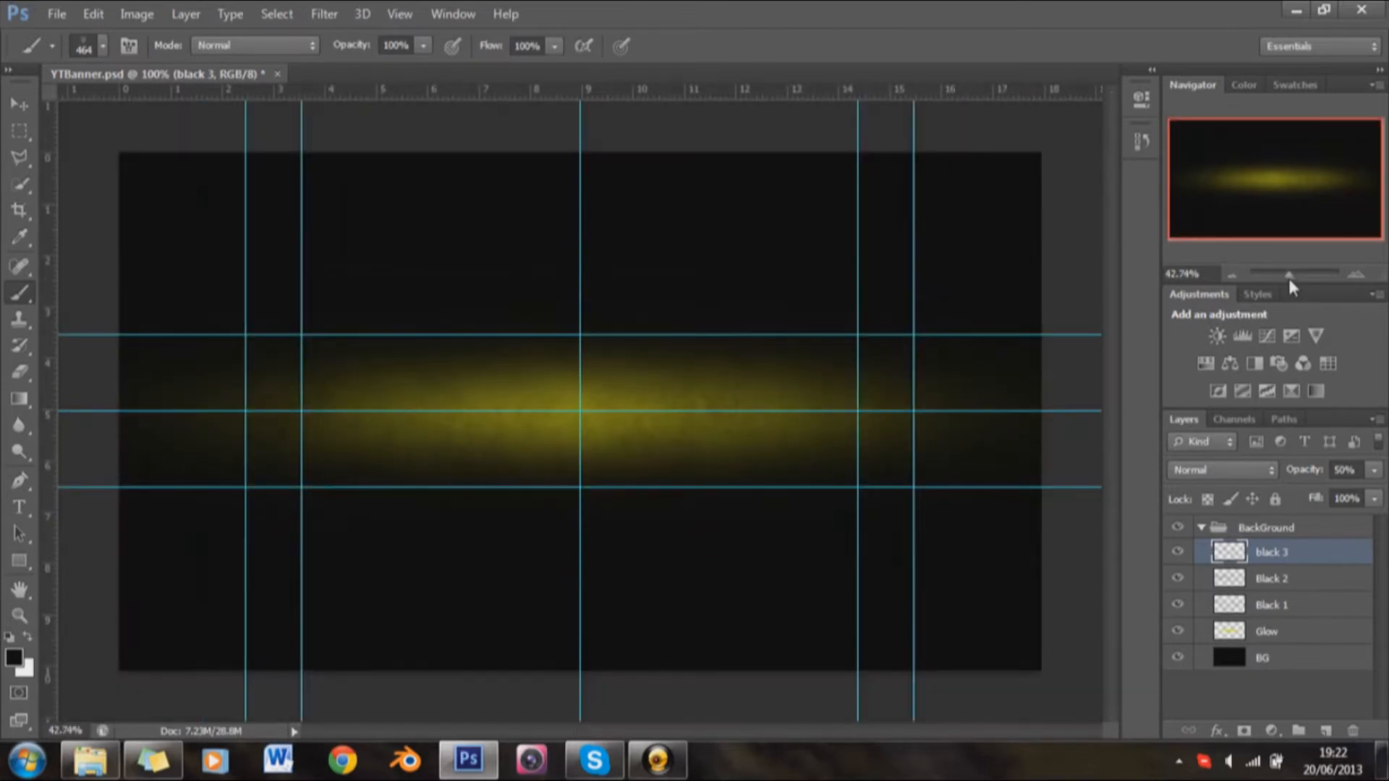
Step: Add a new layer above black 3 and name it "White 1"
left_click(1325, 731)
double_click(1277, 552)
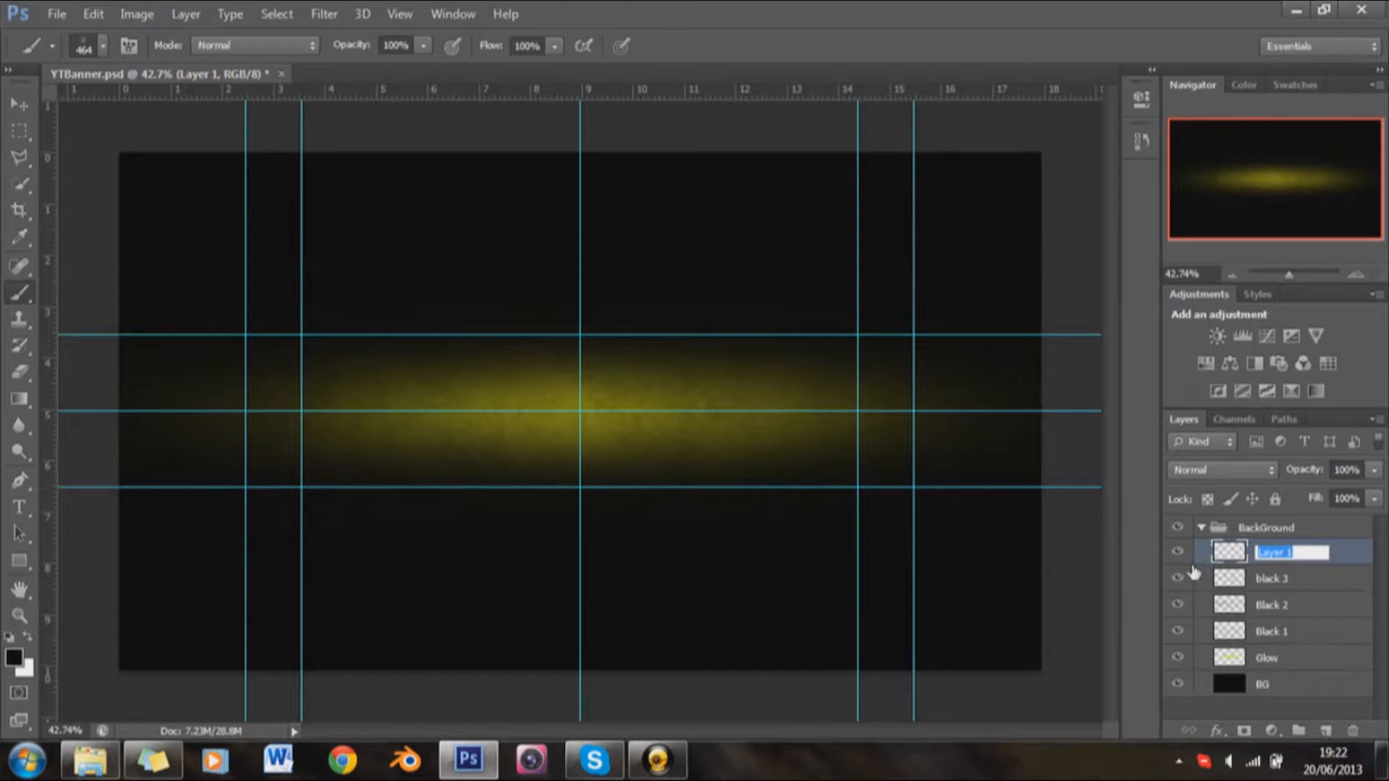
type("W")
type("ha")
type("ite")
type(" 1")
key("Return")
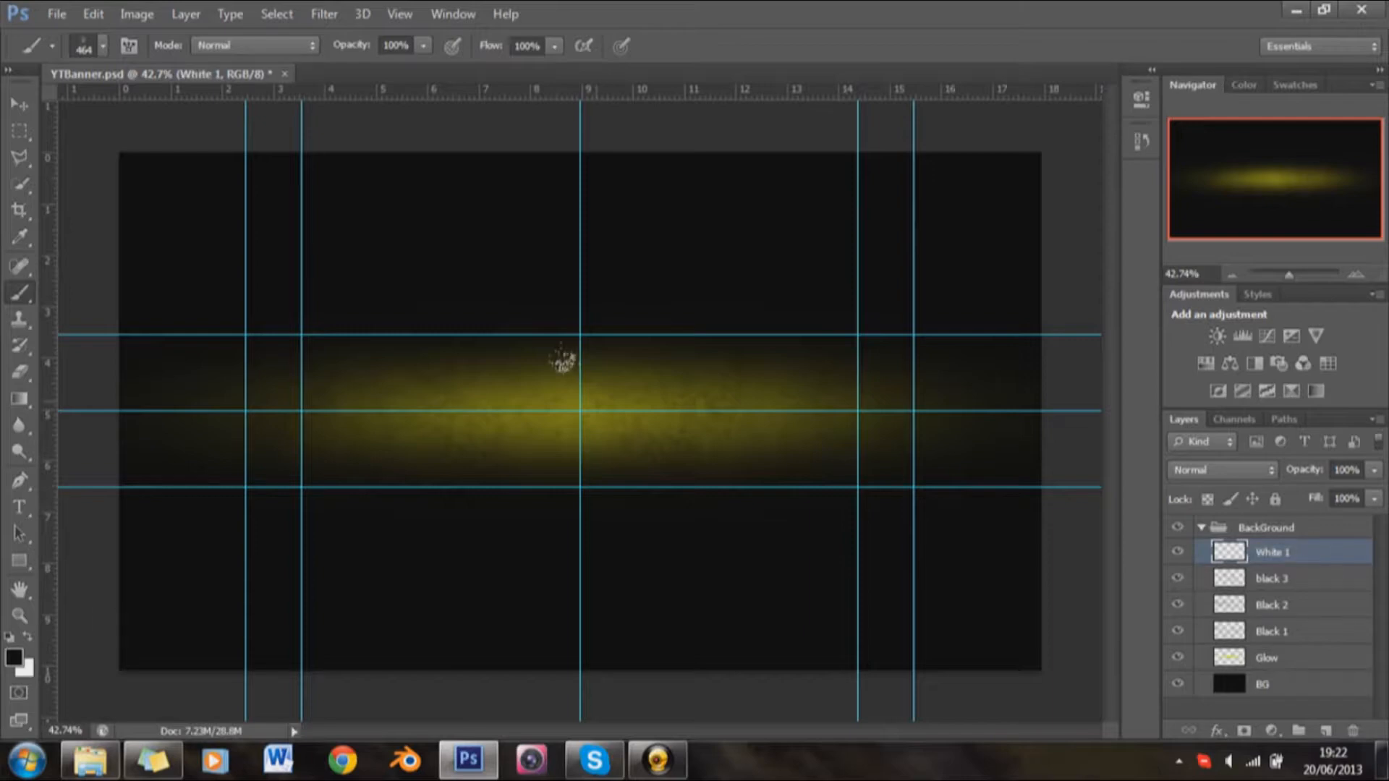
Step: Make white the foreground color and scatter white specks over the banner on the White 1 layer with a 1197 px splatter brush
left_click(28, 636)
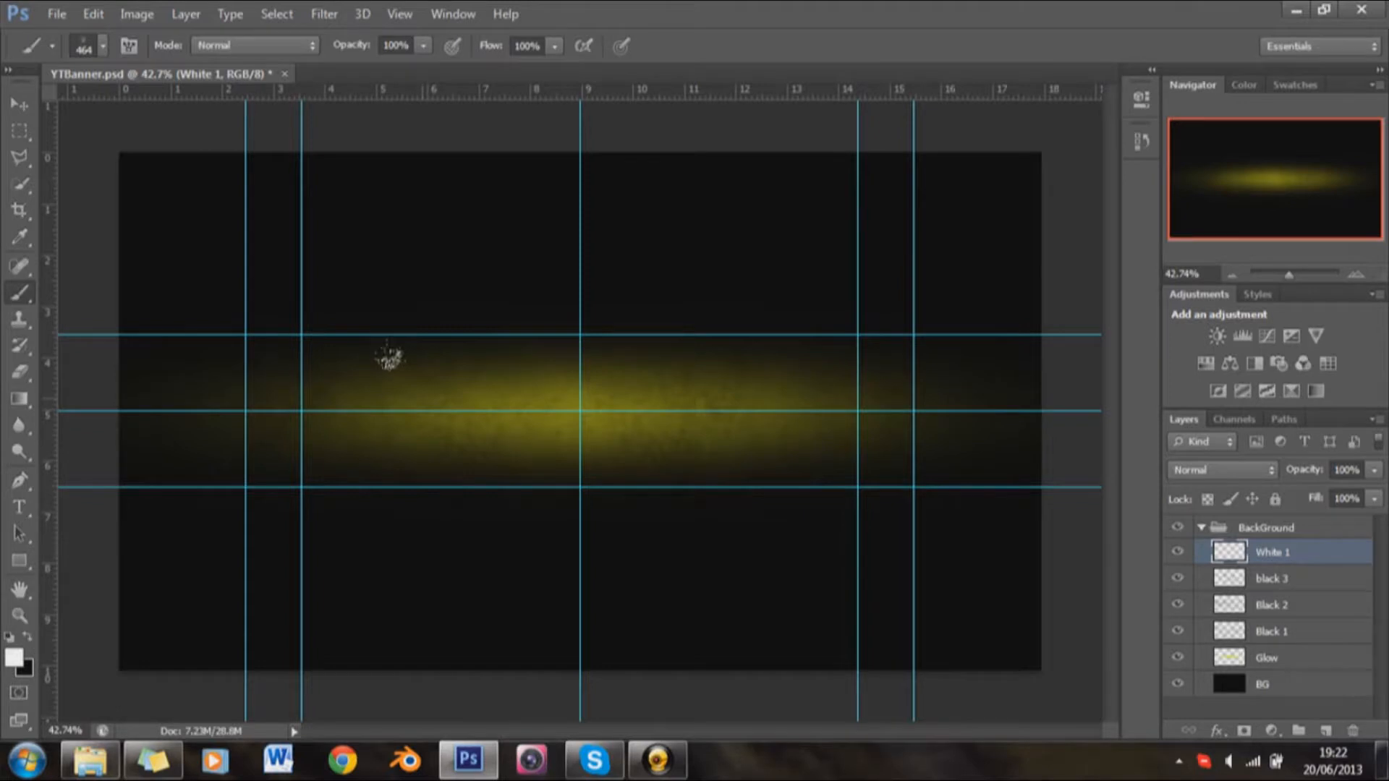
right_click(394, 361)
scroll(588, 603, "down", 10)
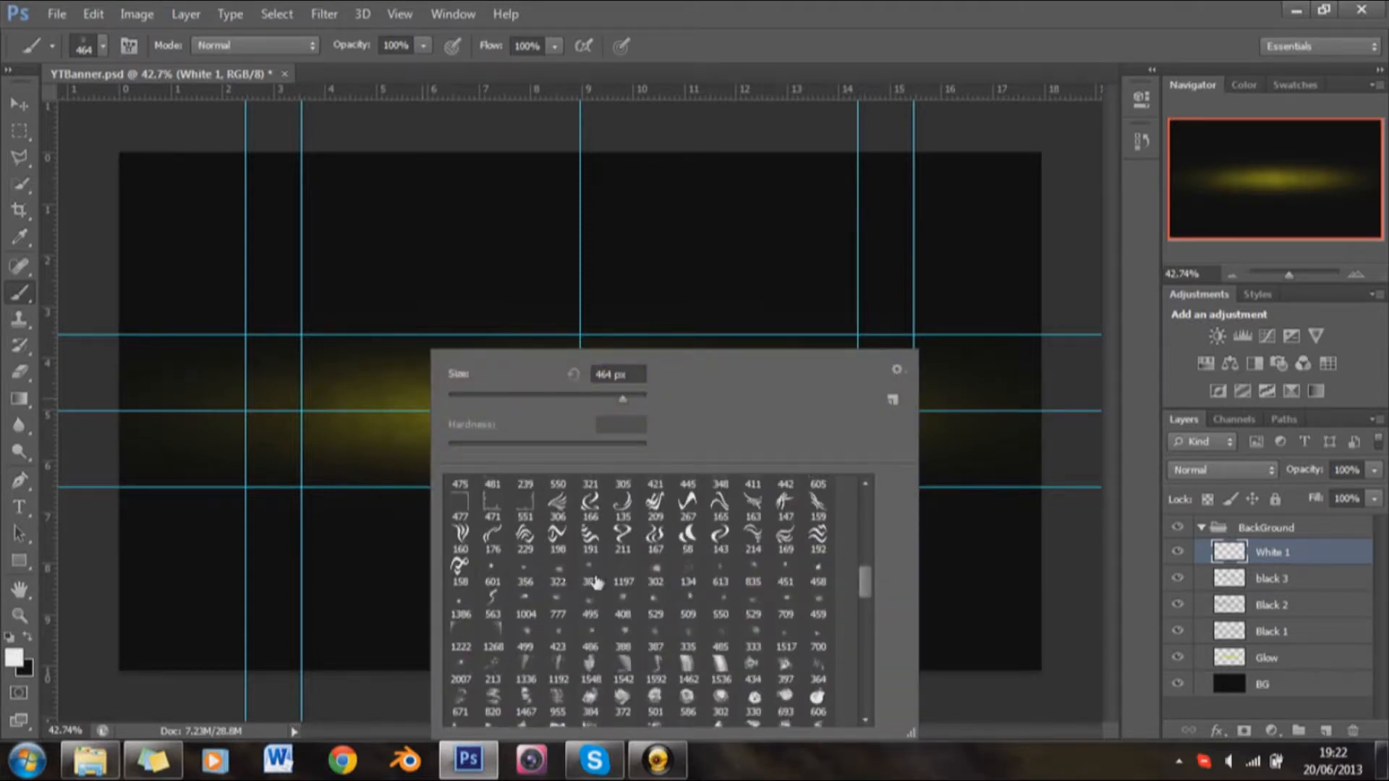
left_click(622, 579)
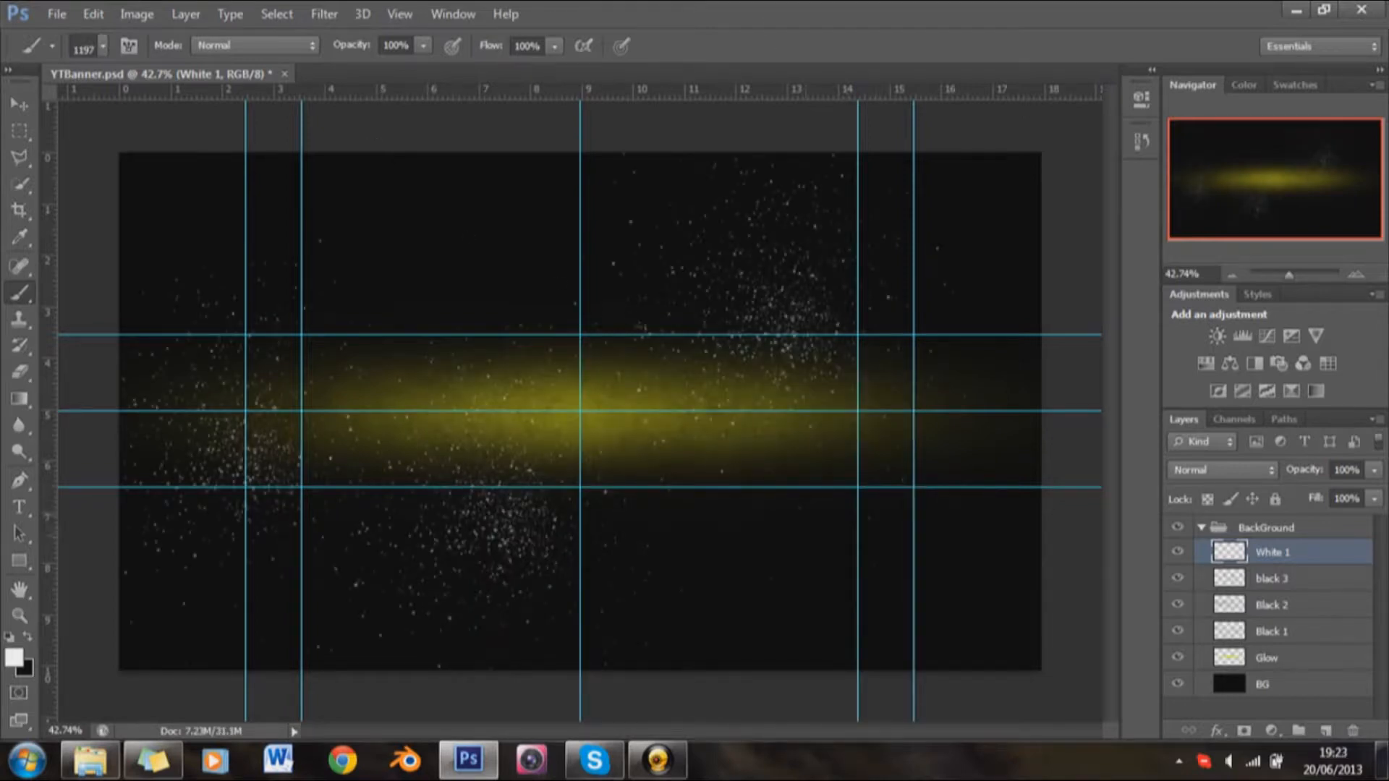
right_click(960, 583)
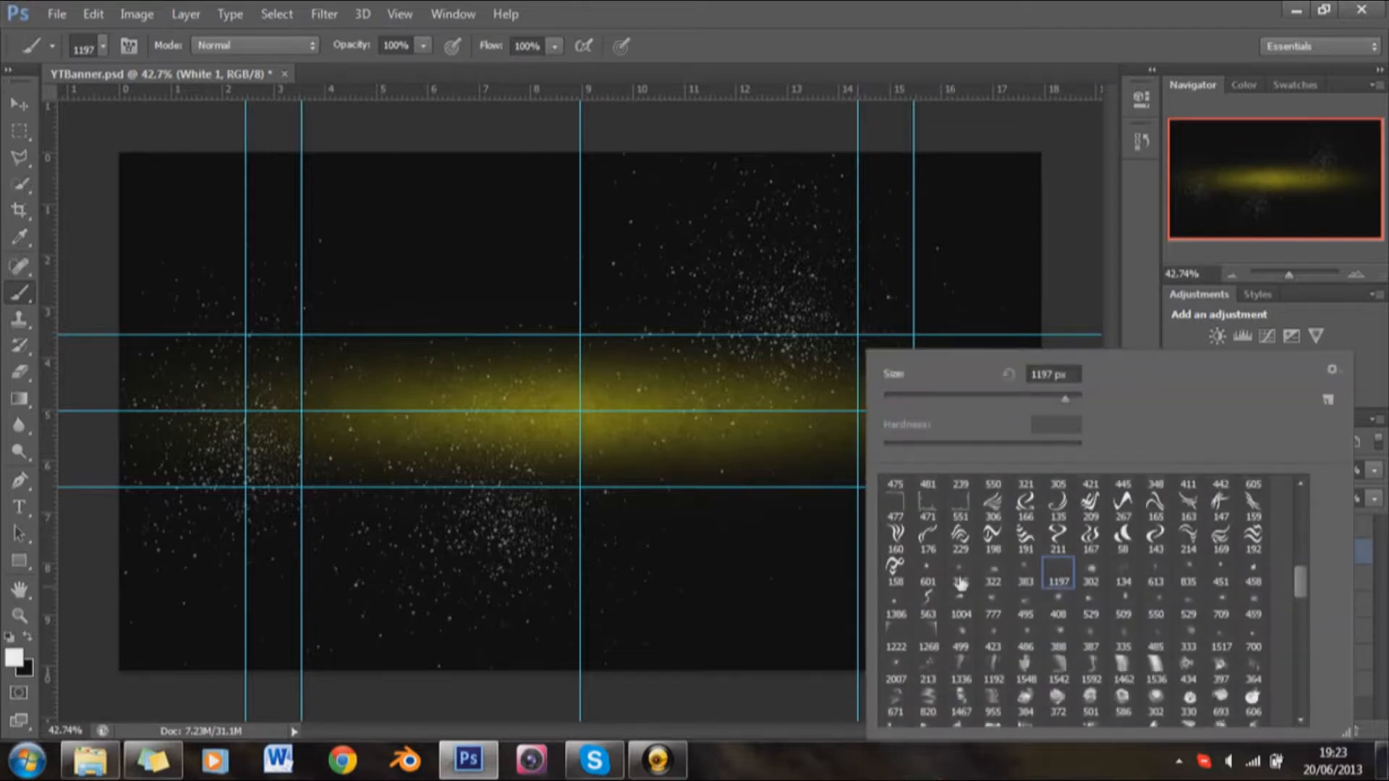
mouse_move(1017, 11)
left_mouse_down()
mouse_move(1024, 48)
mouse_move(998, 20)
mouse_move(989, 45)
mouse_move(954, 1)
left_mouse_up()
Step: Set the White 1 layer's blend mode to Soft Light and its opacity to 40%
left_click(1240, 470)
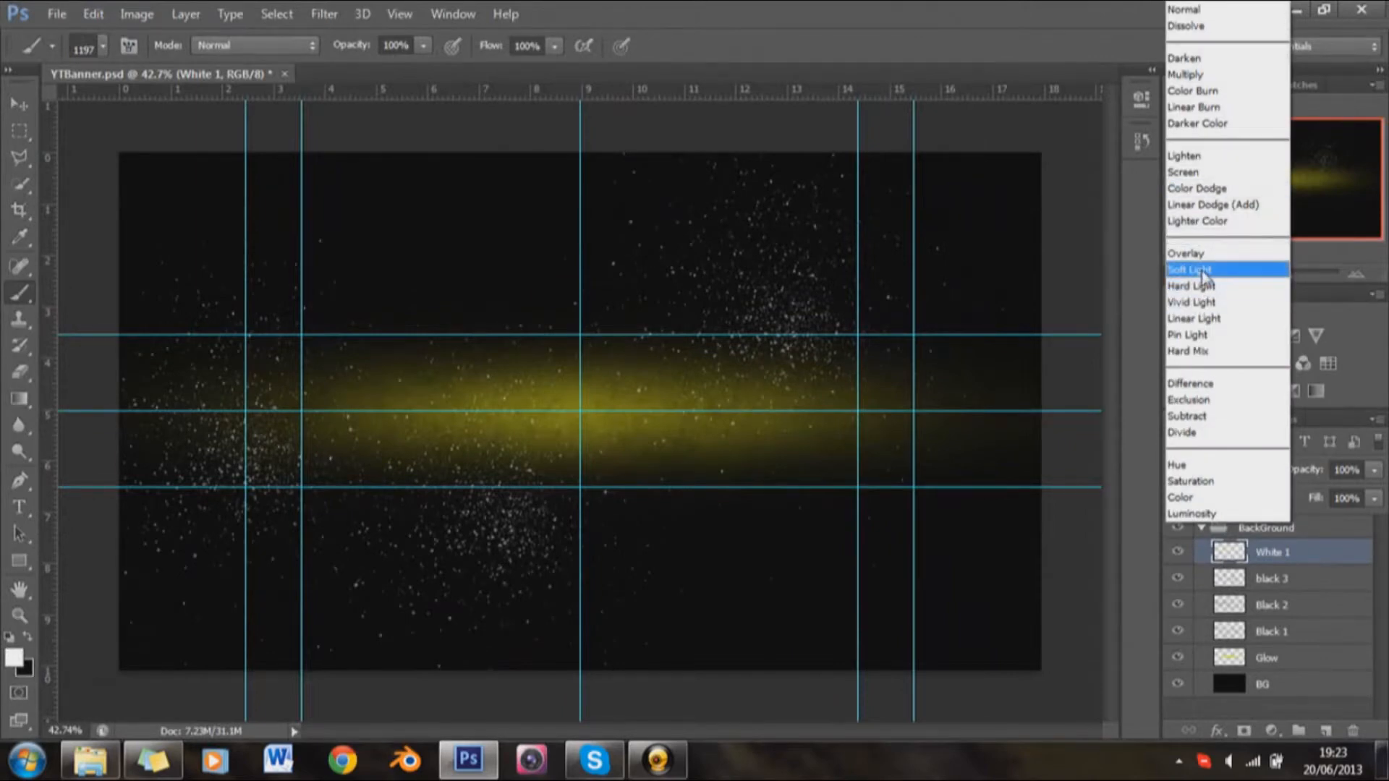
left_click(1203, 269)
left_click(1345, 470)
type("40")
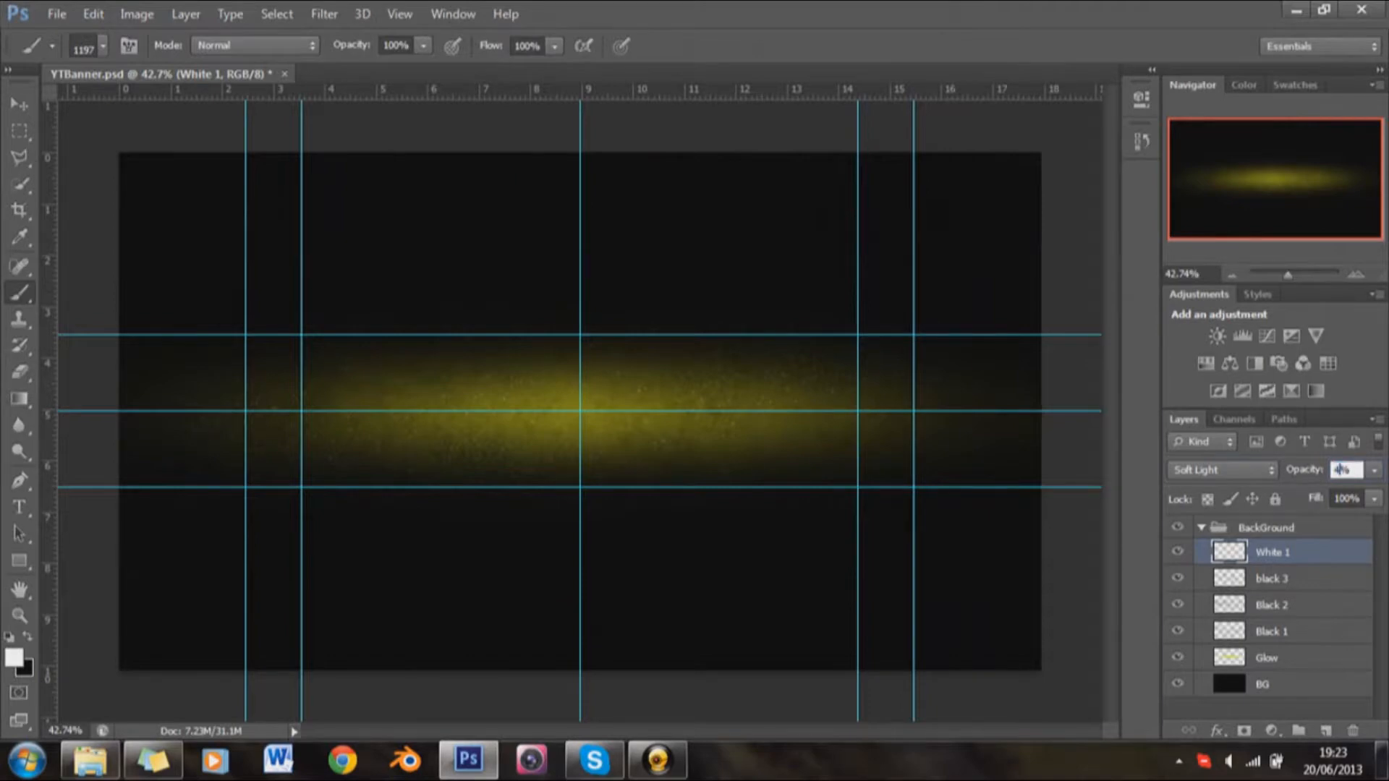
key("Return")
Step: Inspect the specks up close and raise the White 1 layer's opacity to 50%
scroll(781, 387, "up", 4)
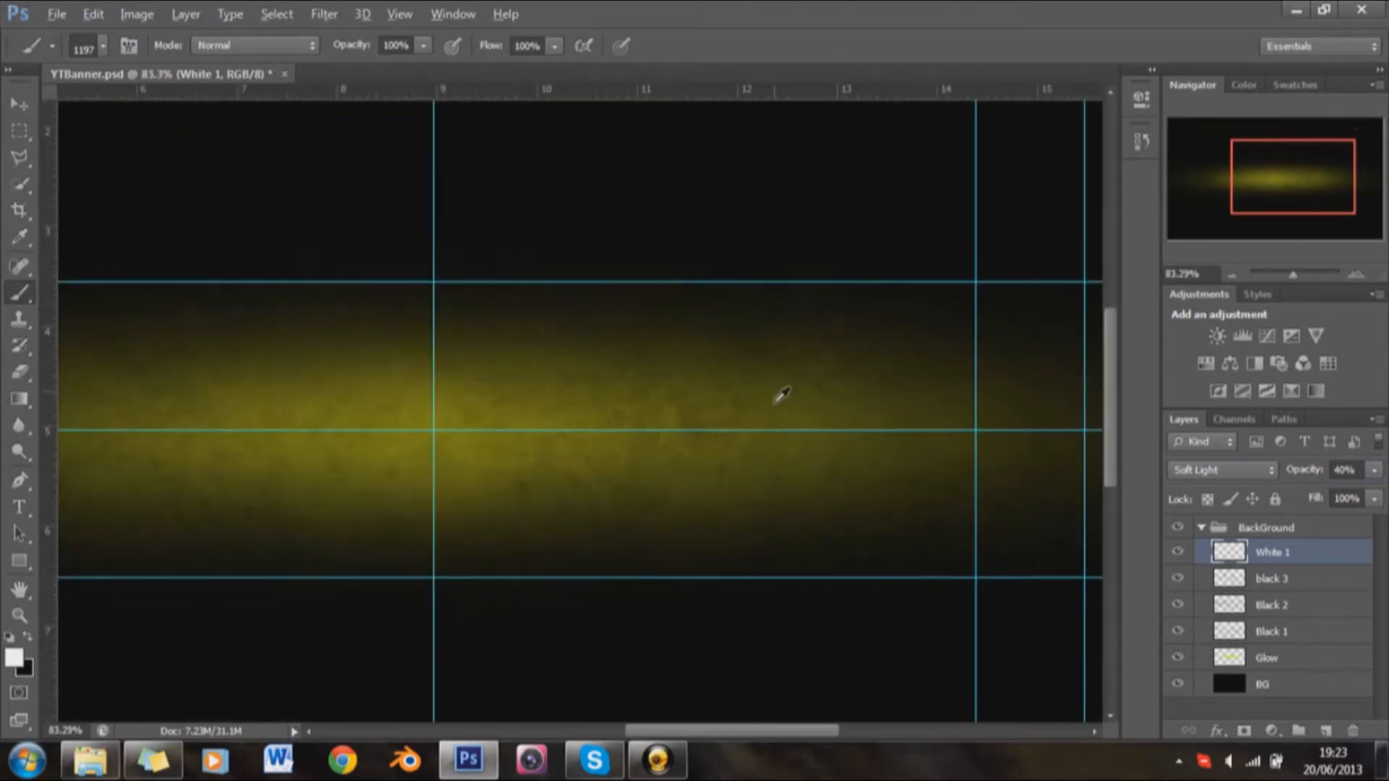
left_click(1339, 472)
type("50")
key("Return")
scroll(670, 530, "down", 3)
key("alt")
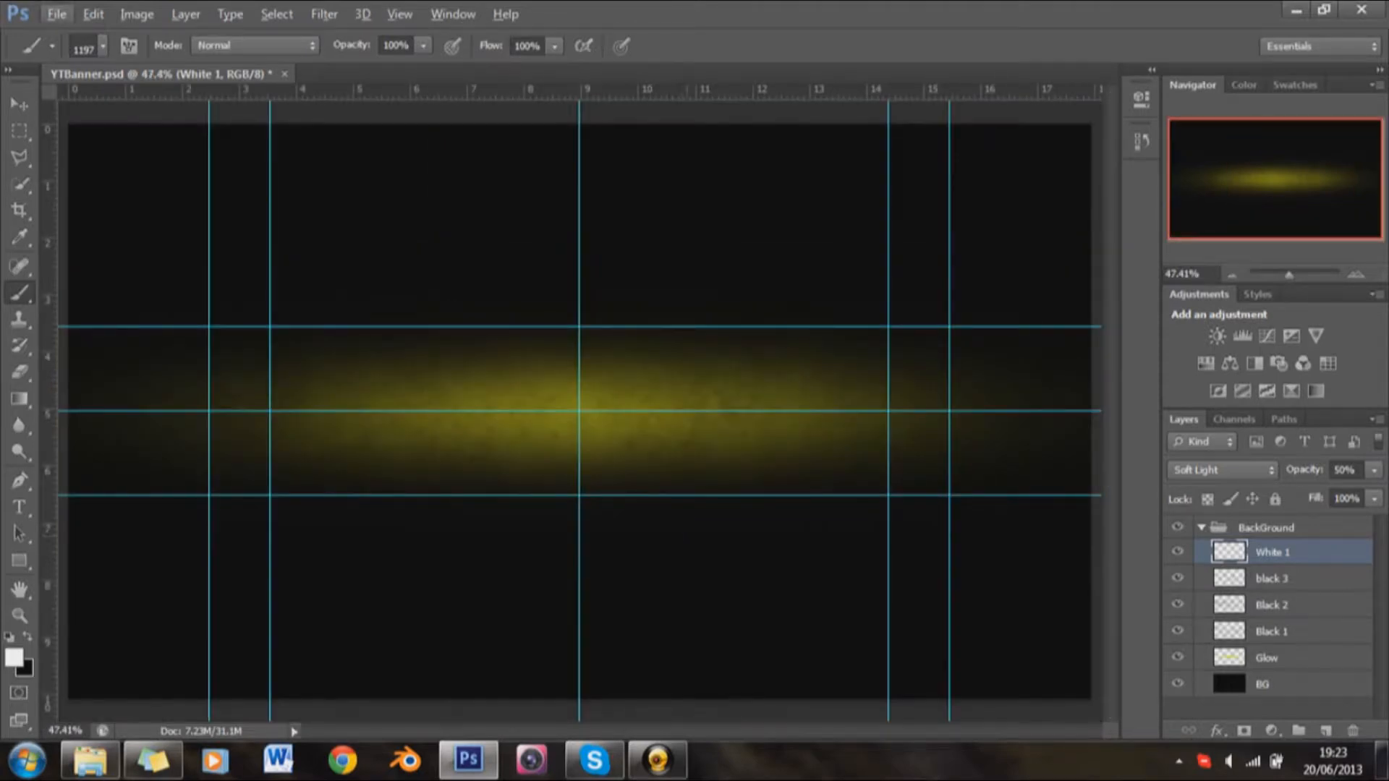
Step: Add a new layer above White 1 and name it "white 2"
left_click(1324, 730)
double_click(1271, 552)
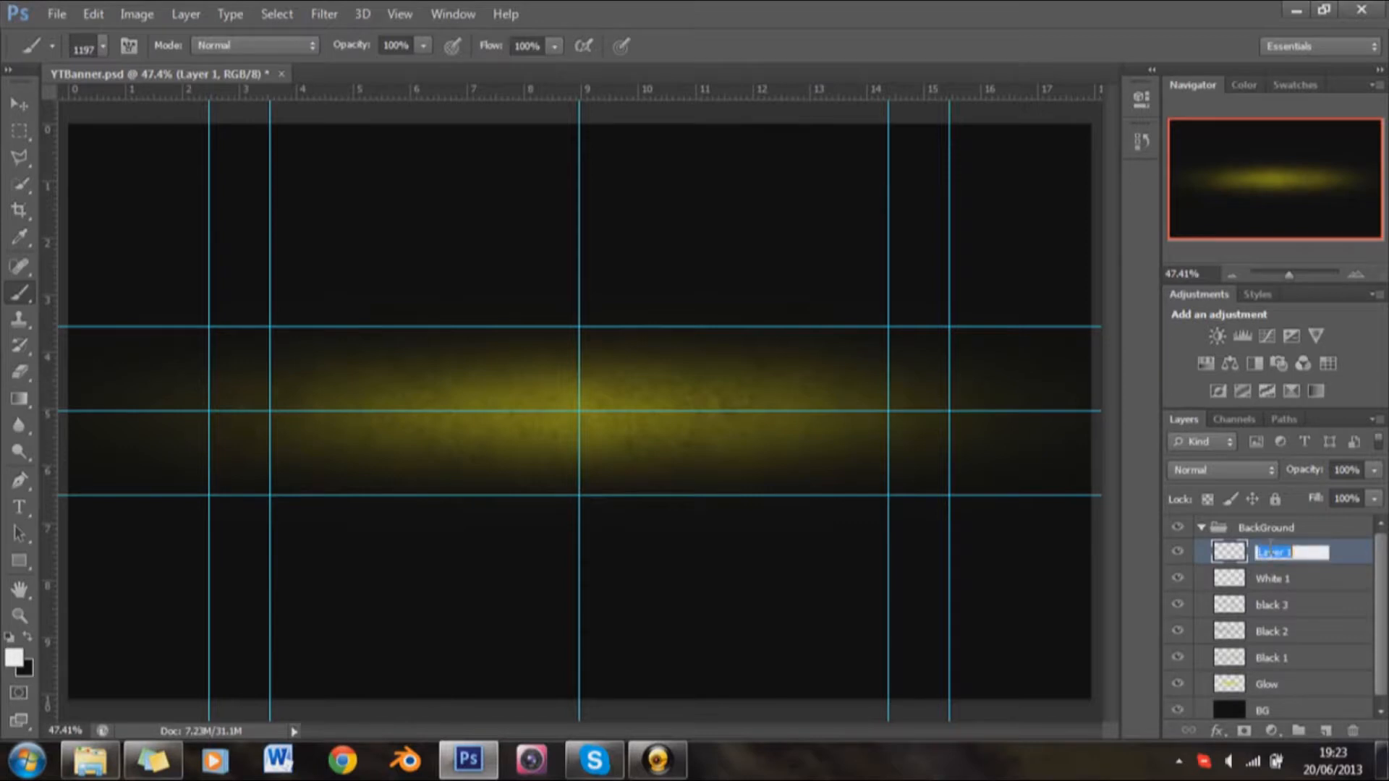
type("white 2")
key("Return")
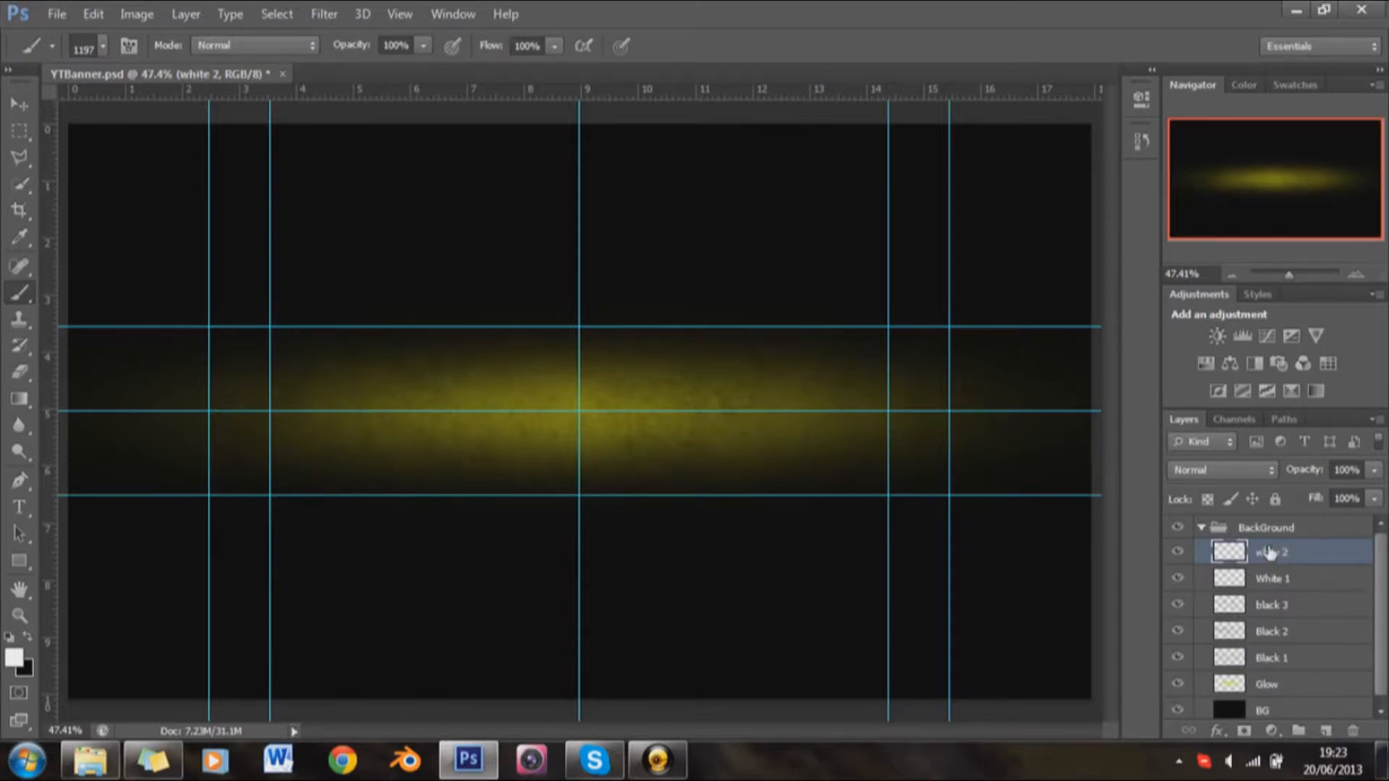
Step: Stamp a white 1101 px splatter brush at the banner's center on the white 2 layer, undoing an extra stamp near the left edge
right_click(746, 351)
scroll(990, 612, "down", 8)
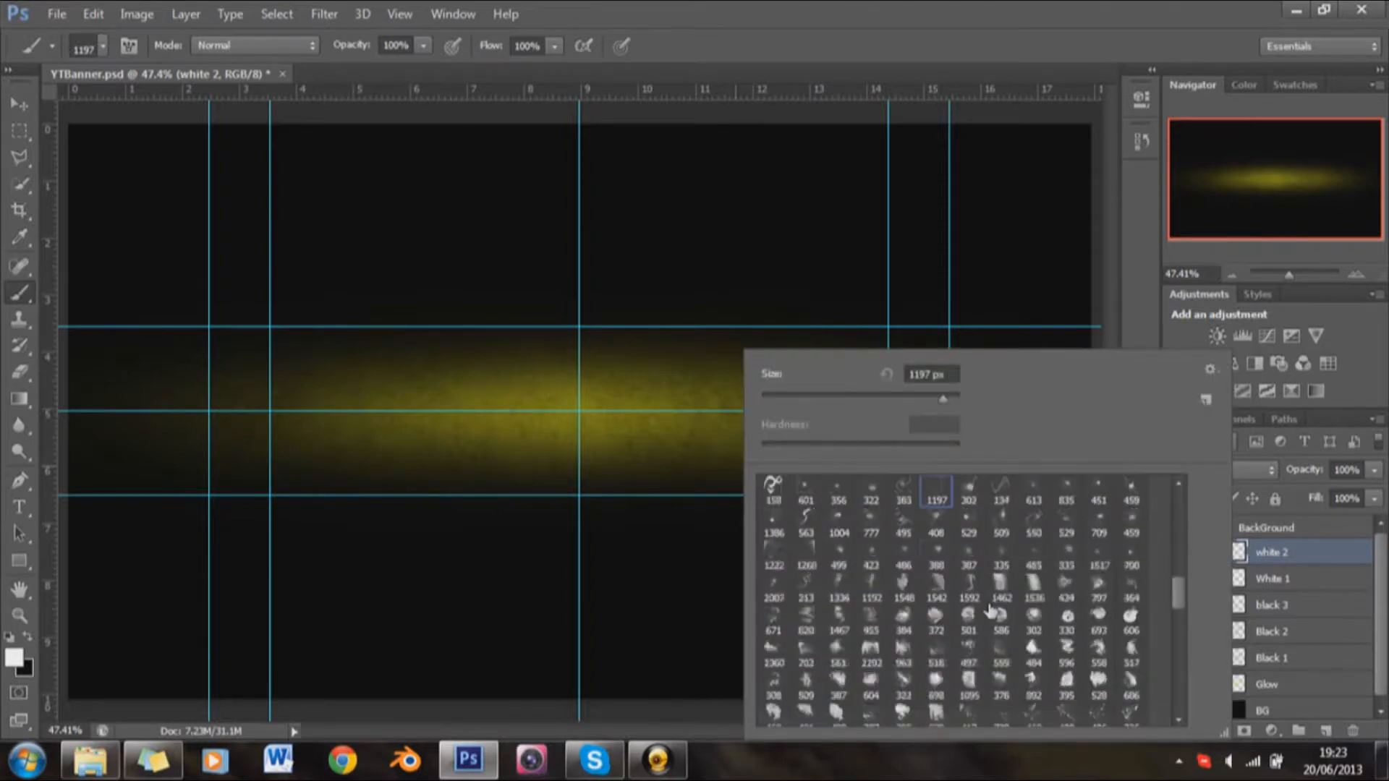
scroll(968, 664, "down", 2)
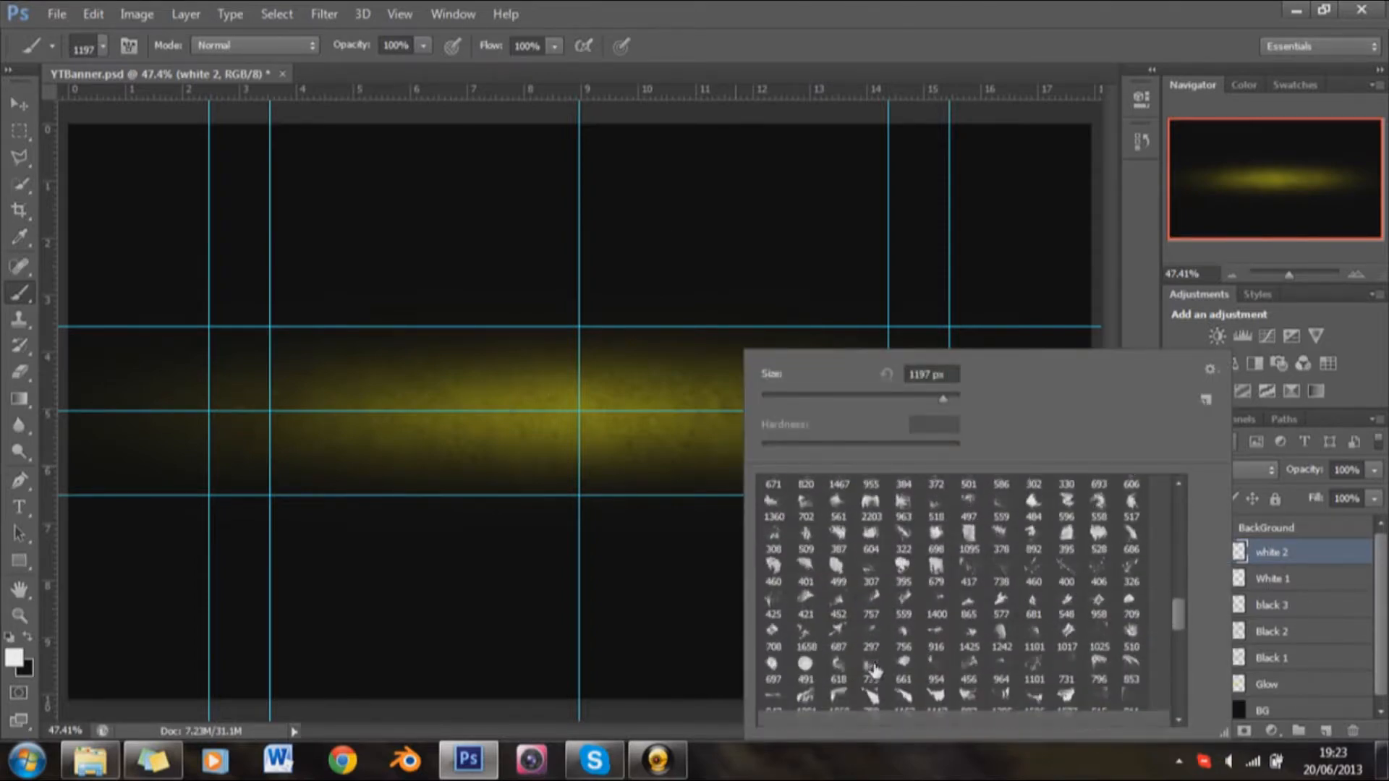
left_click(1036, 655)
left_click(558, 373)
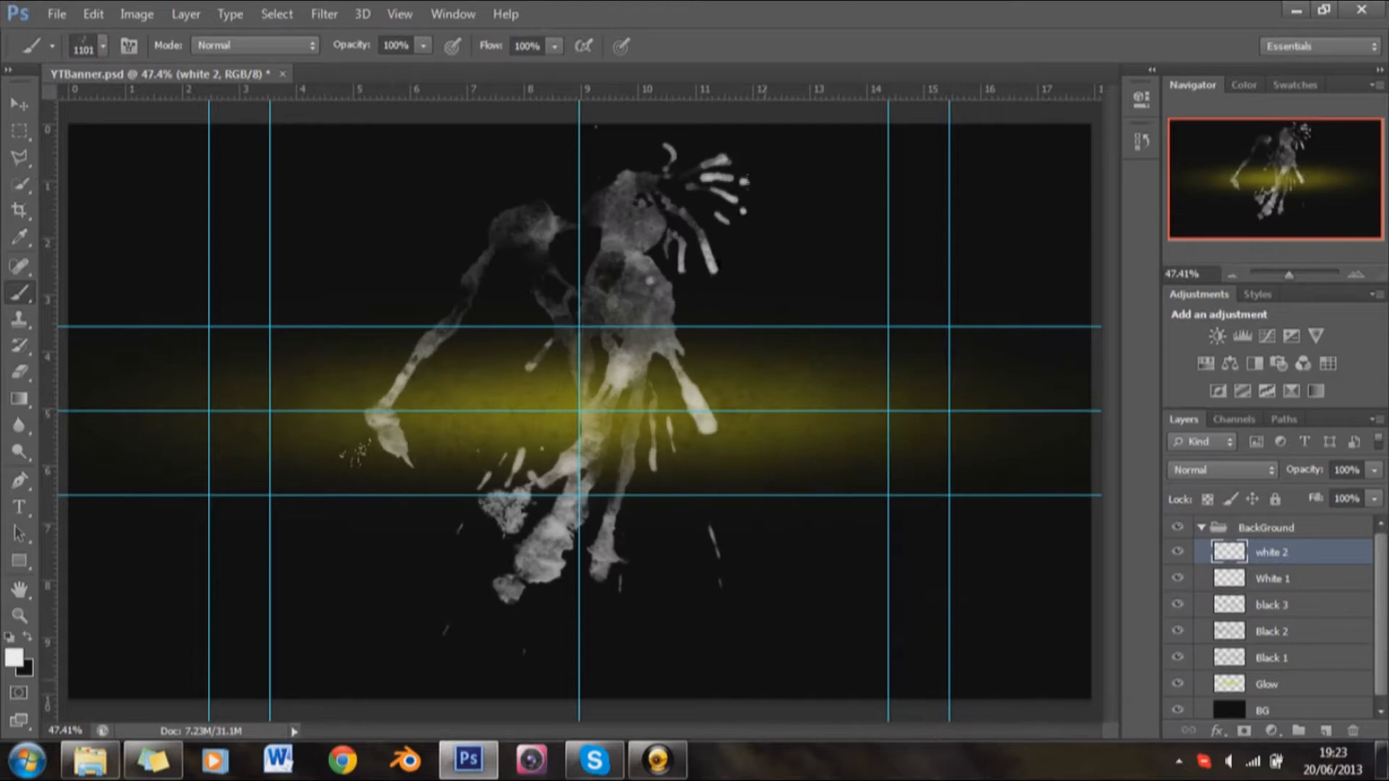
left_click(160, 373)
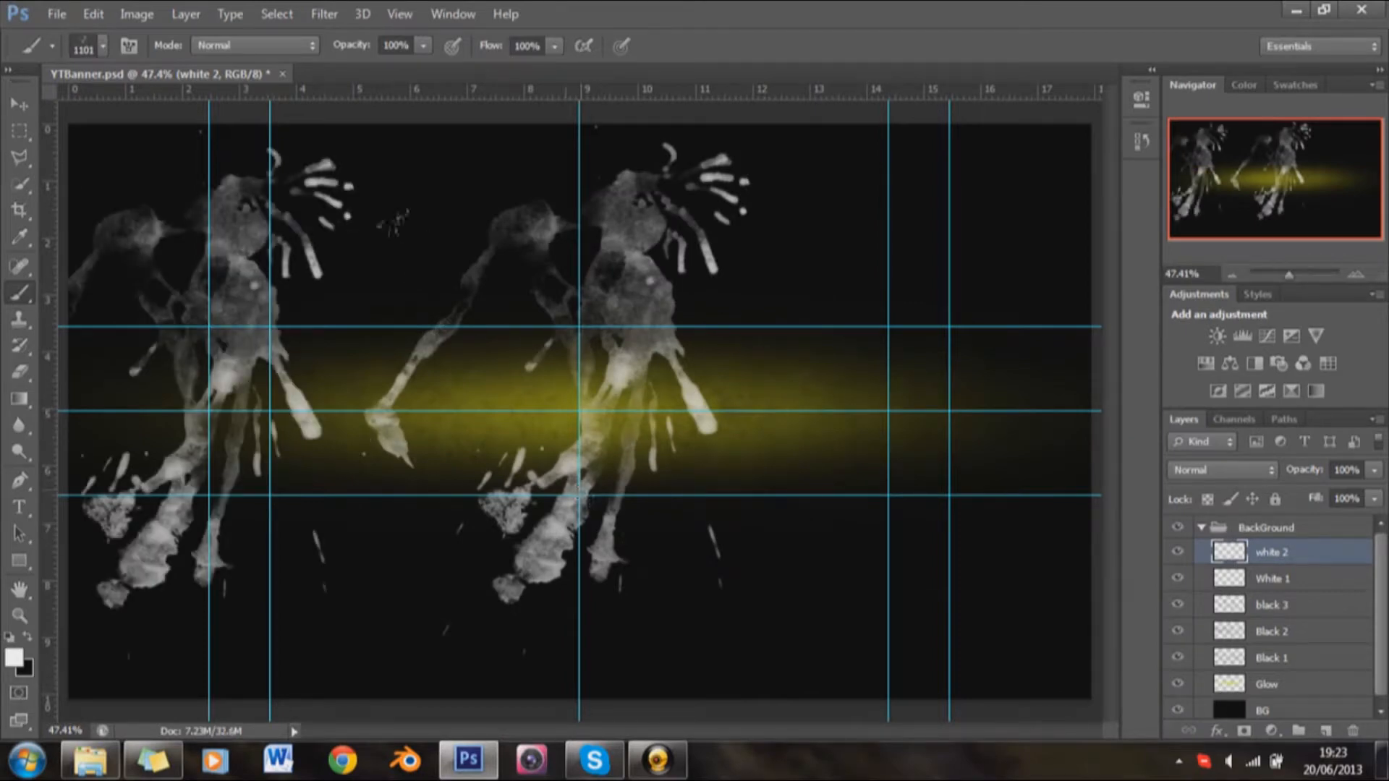
key("ctrl+z")
Step: Stamp an 853 px white paint-stroke brush over the left end of the glow on the white 2 layer
right_click(577, 352)
left_click(962, 651)
left_click(217, 365)
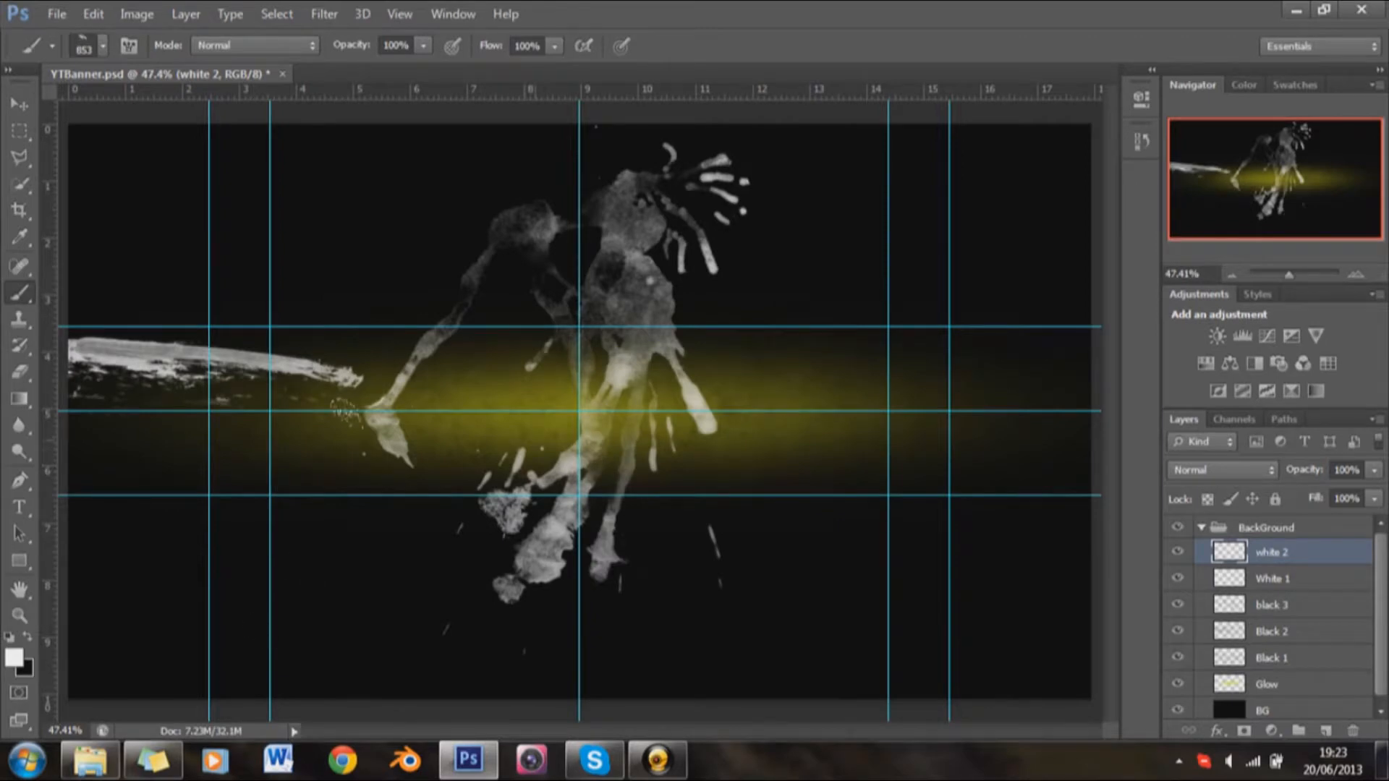
Step: Stamp a 1091 px white paint-stroke brush across the lower right part of the glow, undoing a first stamp placed higher up
right_click(546, 352)
left_click(606, 693)
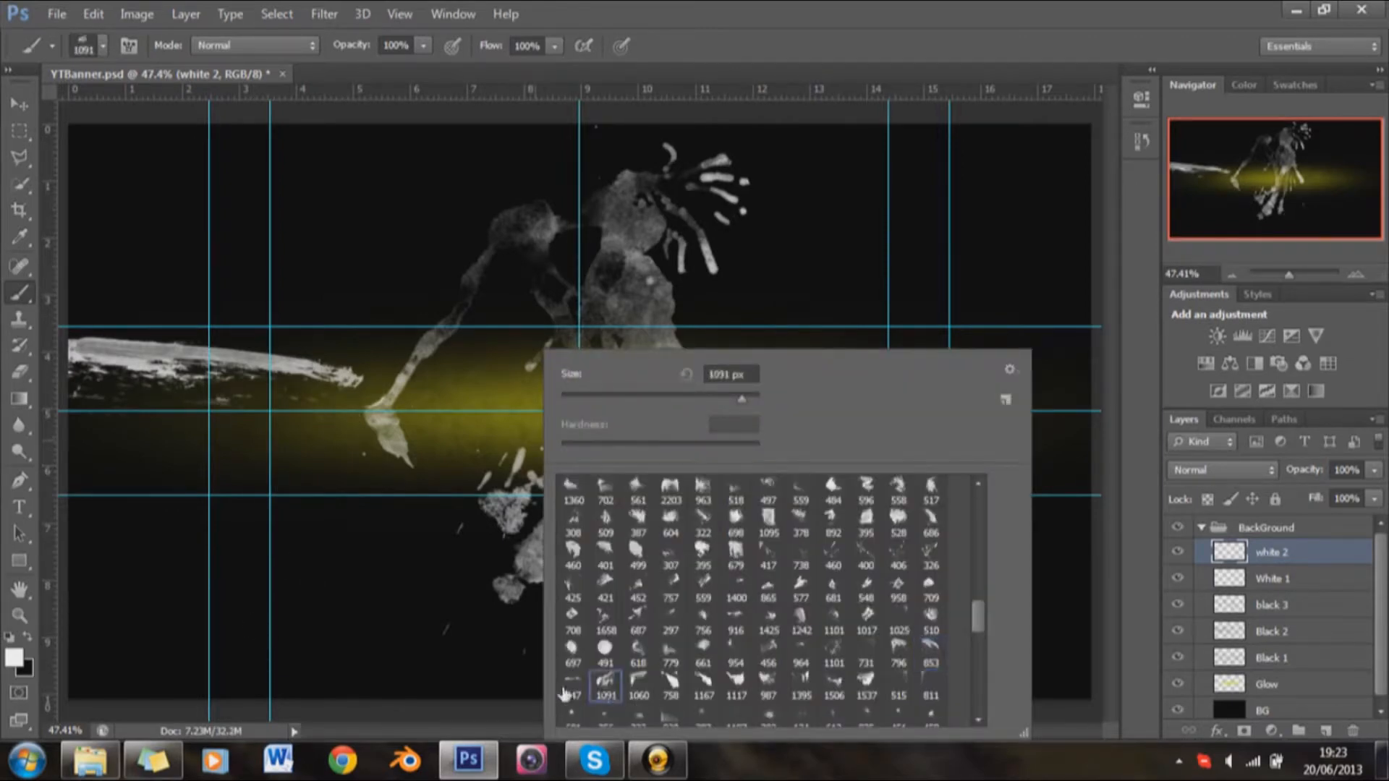
left_click(1080, 6)
left_click(832, 420)
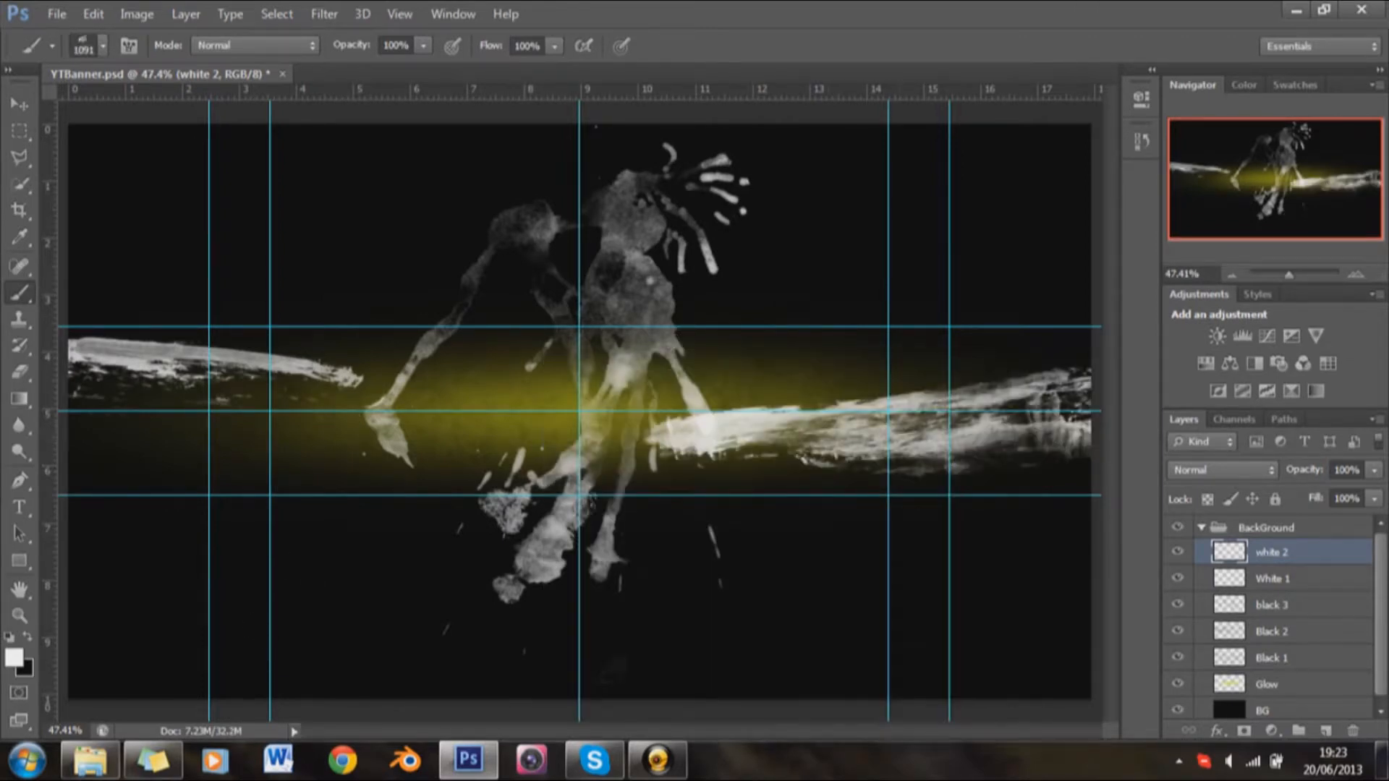
key("ctrl+z")
left_click(834, 474)
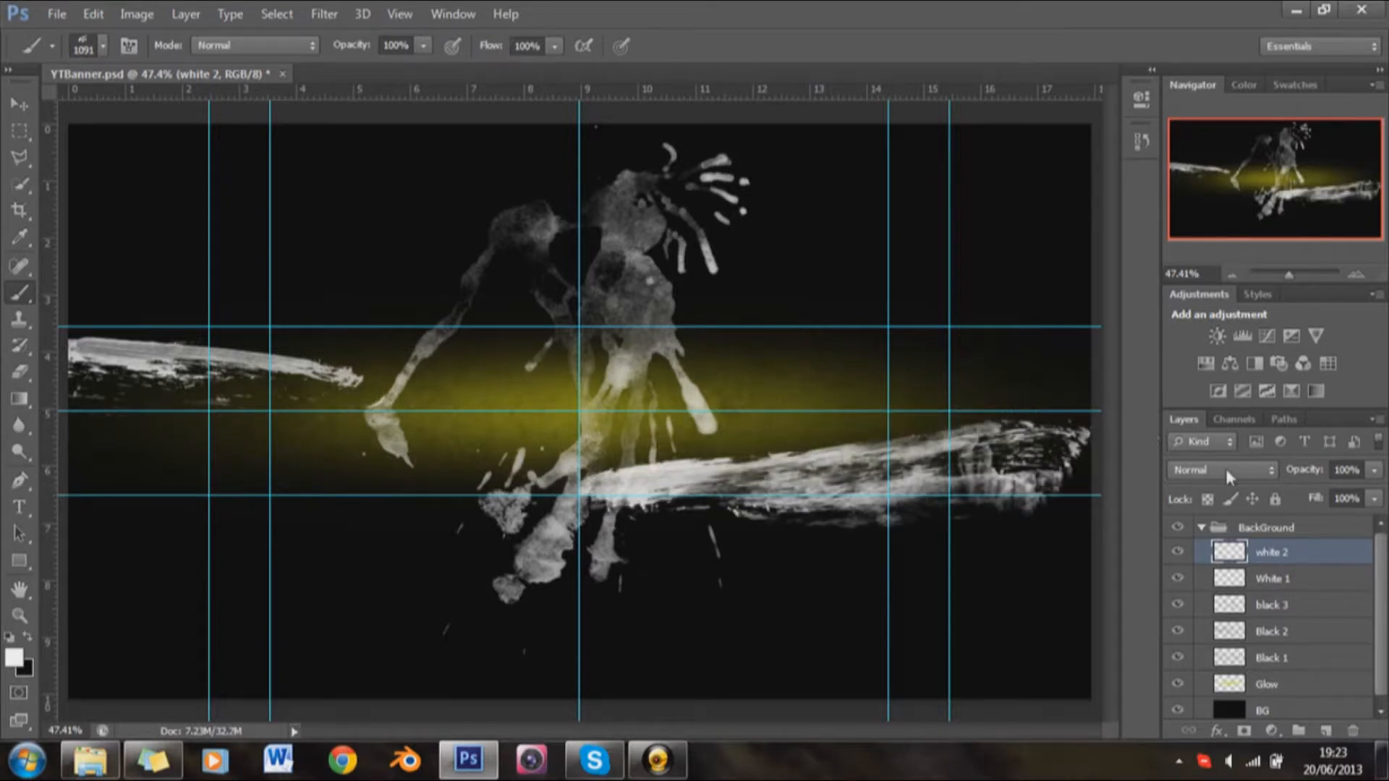
Step: Set the white 2 layer's blend mode to Soft Light and its opacity to 30%
left_click(1230, 473)
left_click(1231, 270)
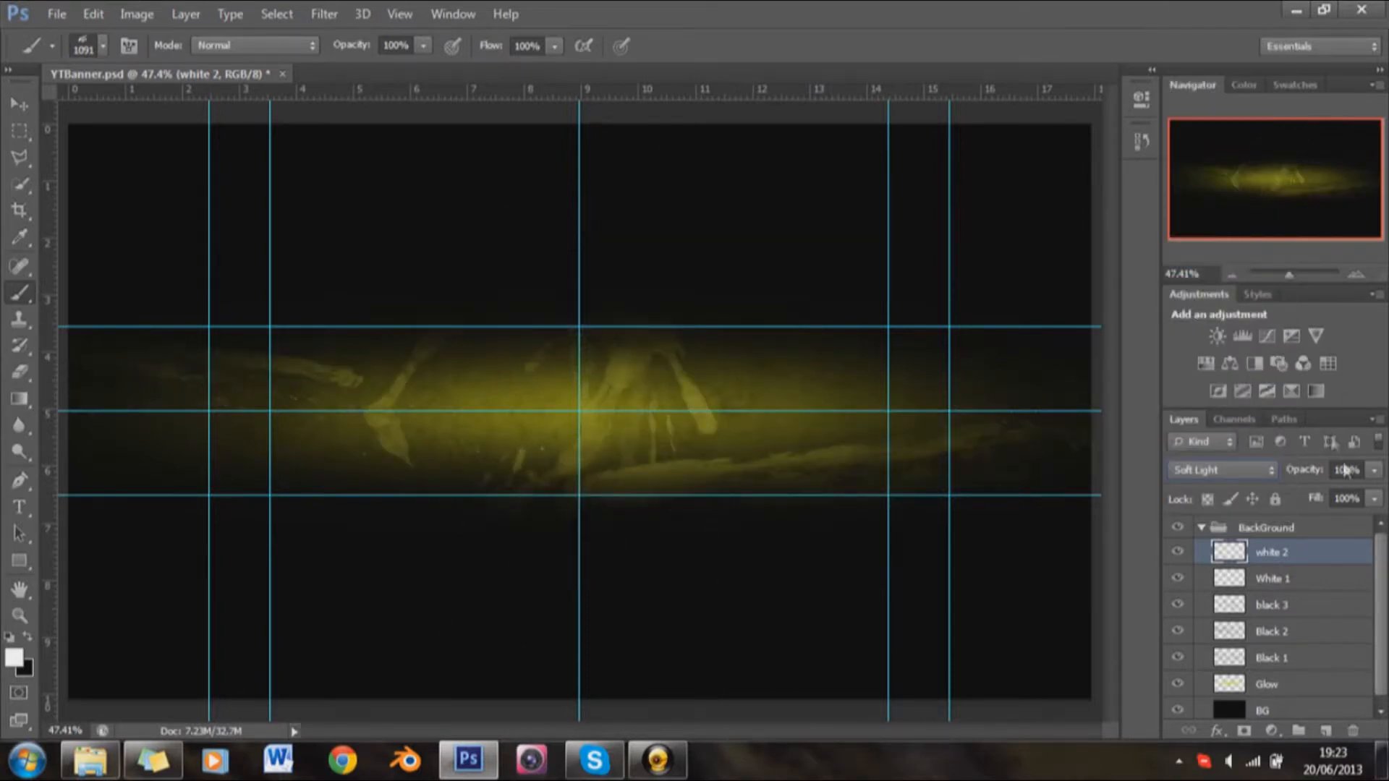
left_click_drag(1347, 470, 1232, 501)
type("3")
key("Return")
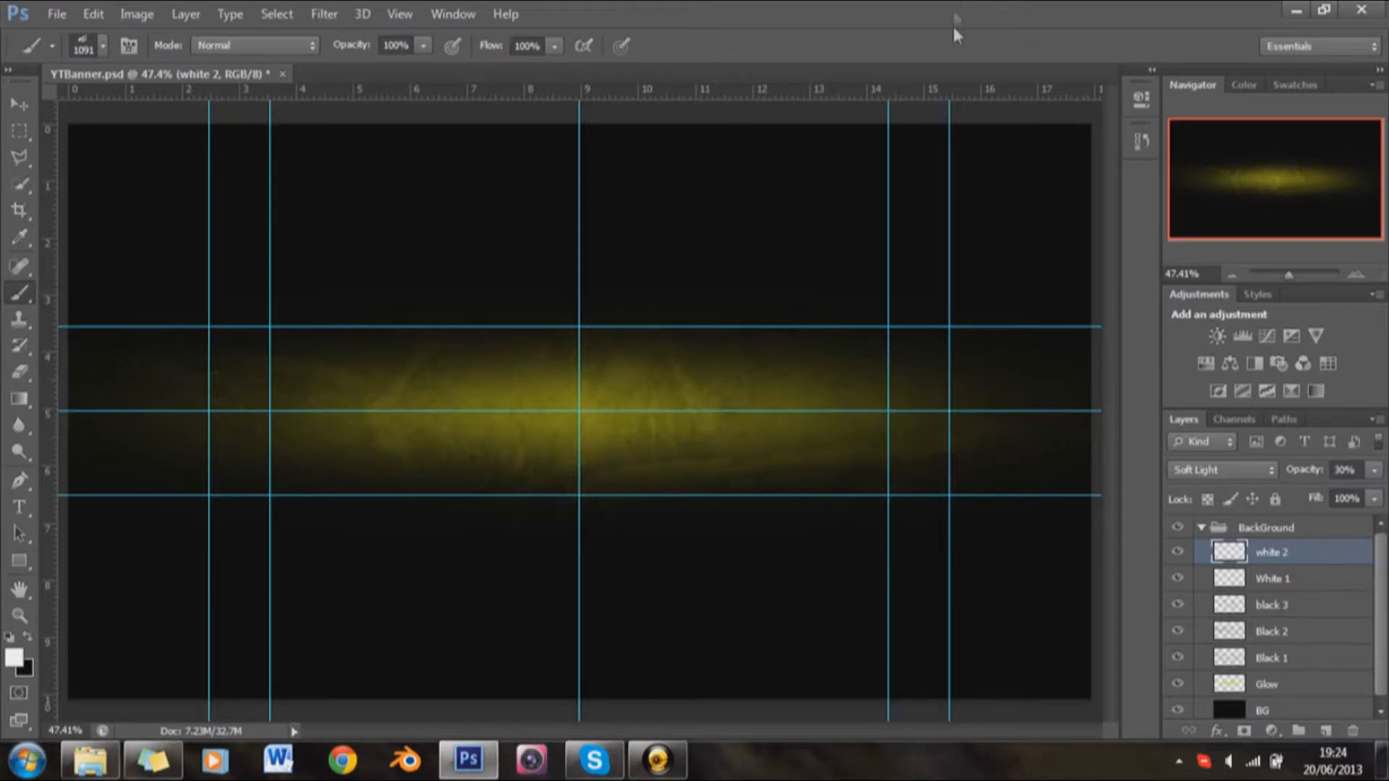
Step: Capitalize the black 3 layer's name so it reads "Black 3"
double_click(1270, 604)
left_click(1263, 605)
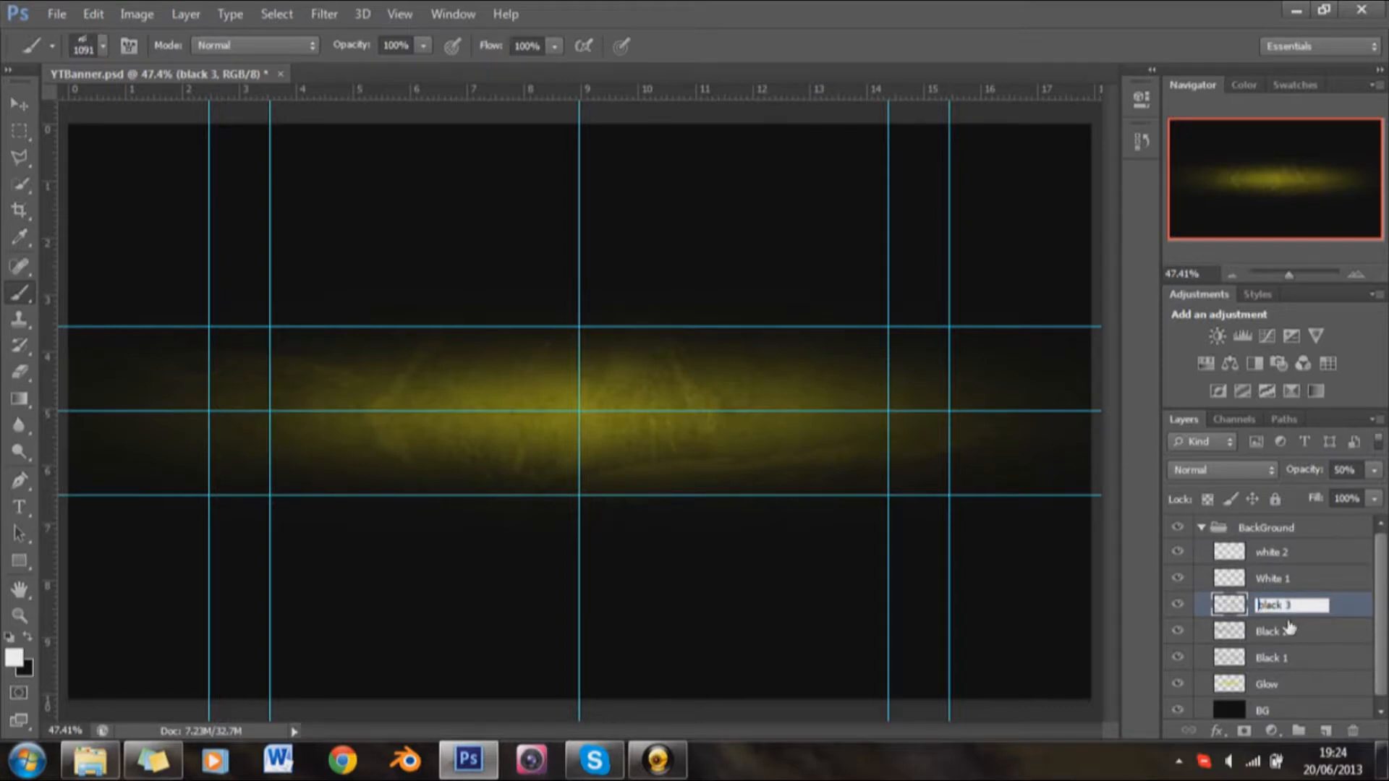
key("Delete")
key("Delete")
type("B")
key("Return")
Step: Rename the white 2 layer "White 2" and collapse the BackGround group
left_click(1275, 556)
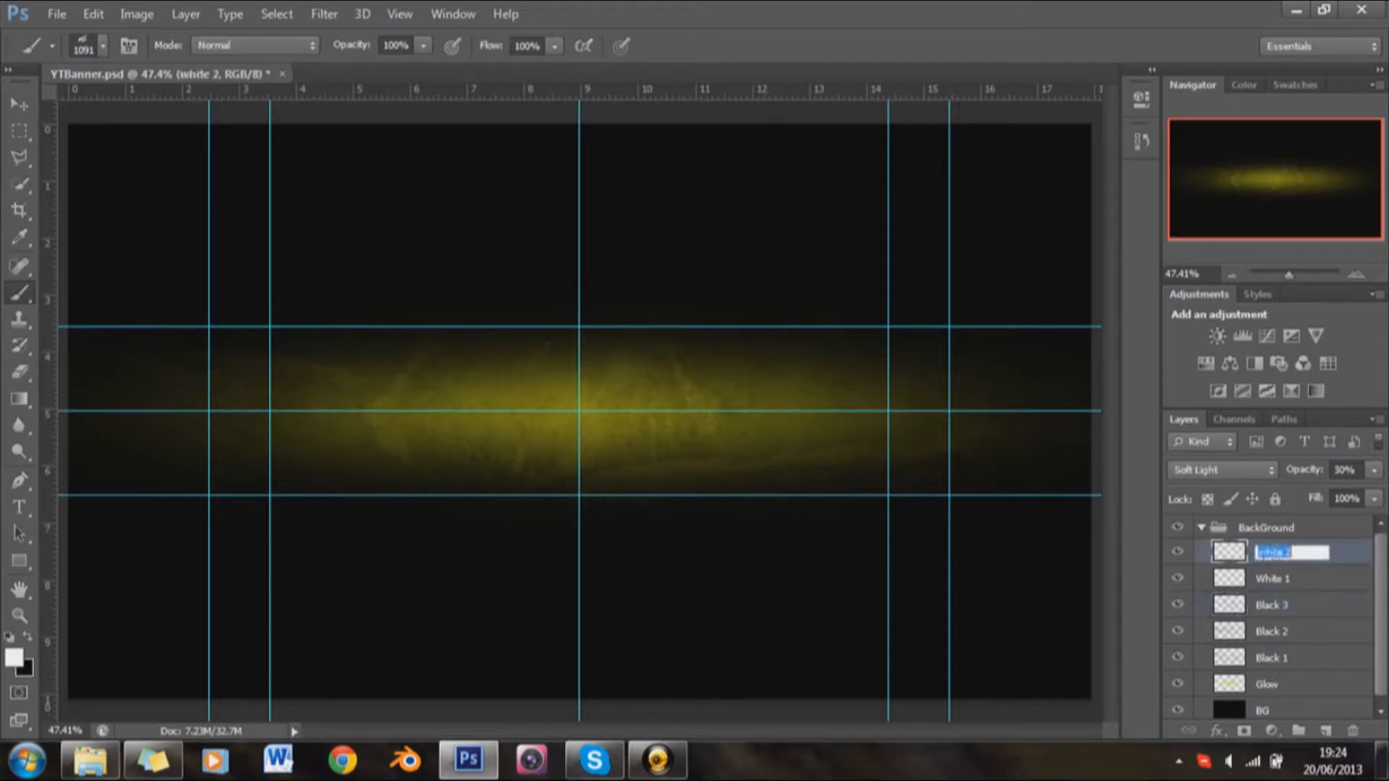
double_click(1275, 554)
type("White 2")
key("Return")
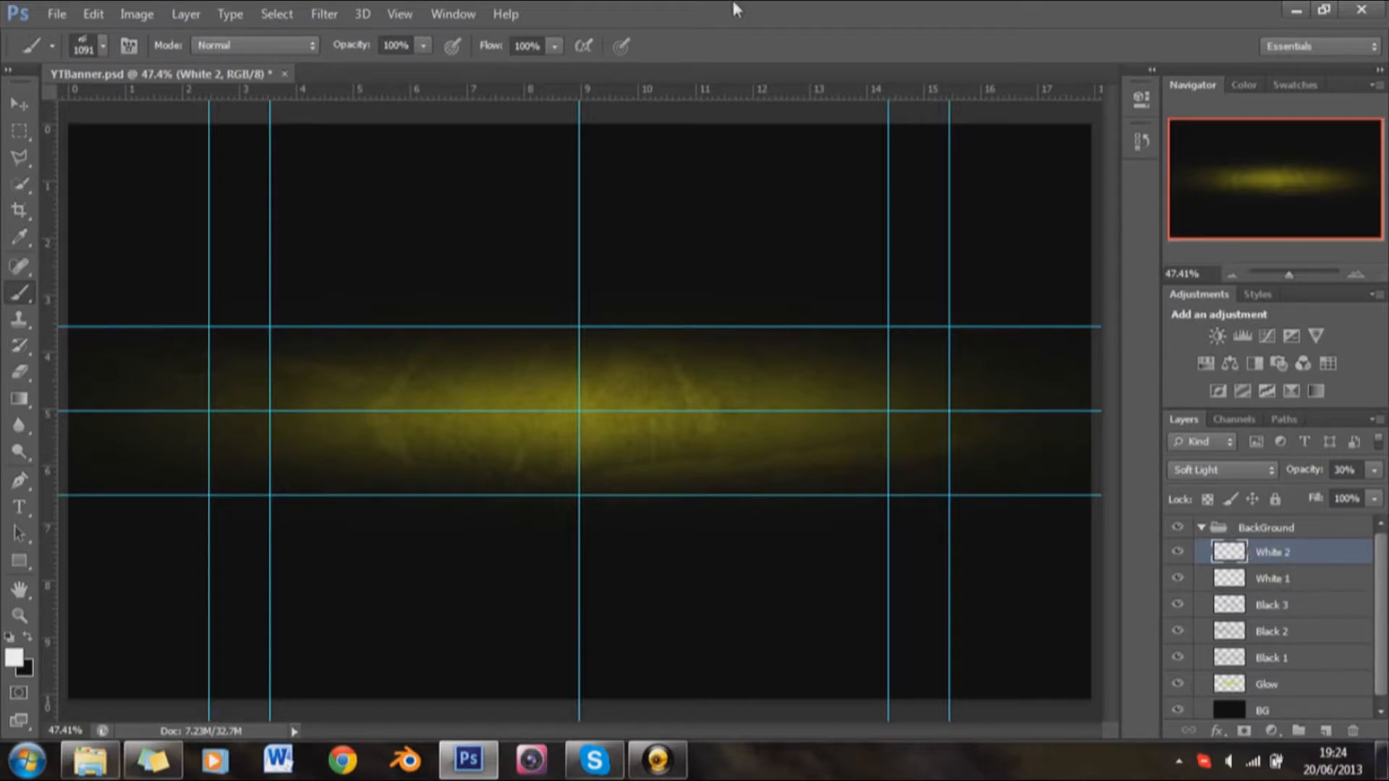
left_click(1201, 527)
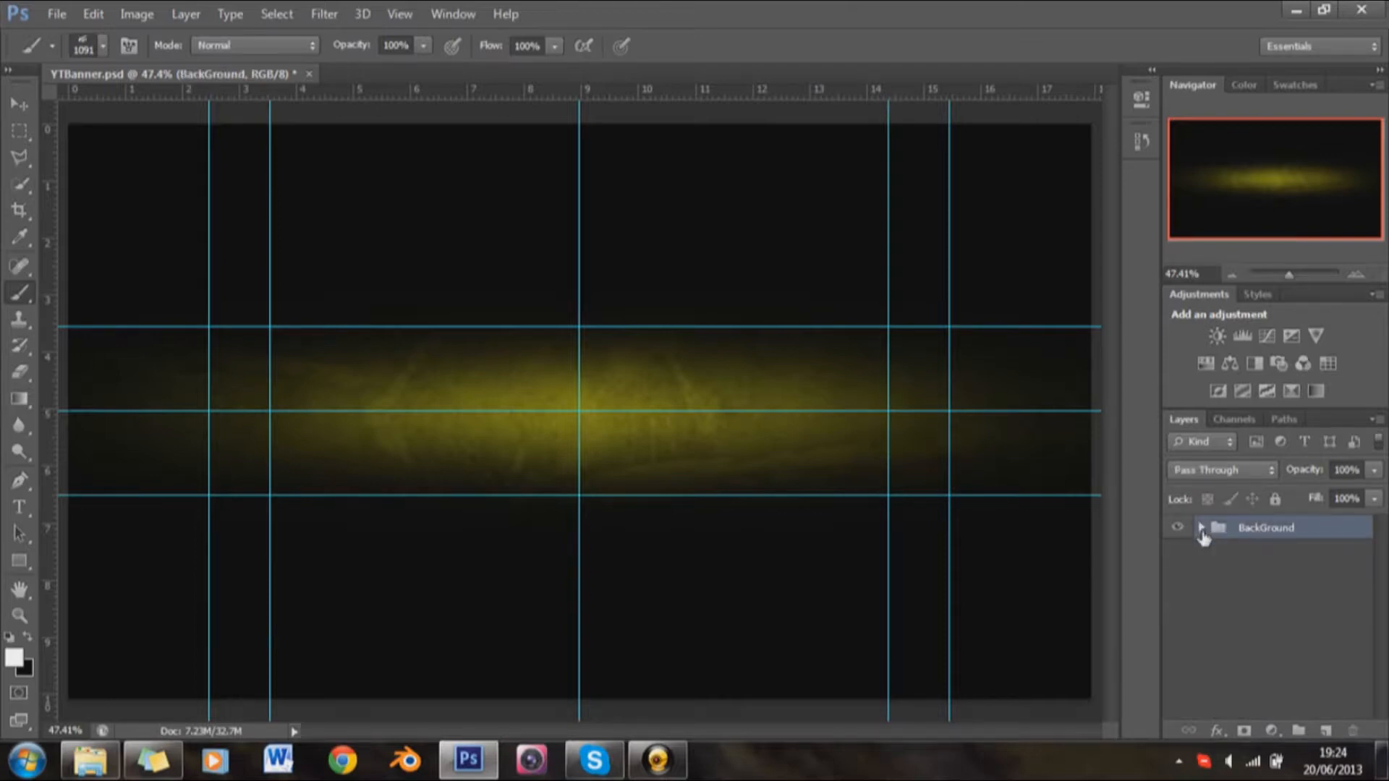
Step: Place the "text 2" image from the PhotoShop&Gimp > Tutorial folder into the banner document
left_click(90, 760)
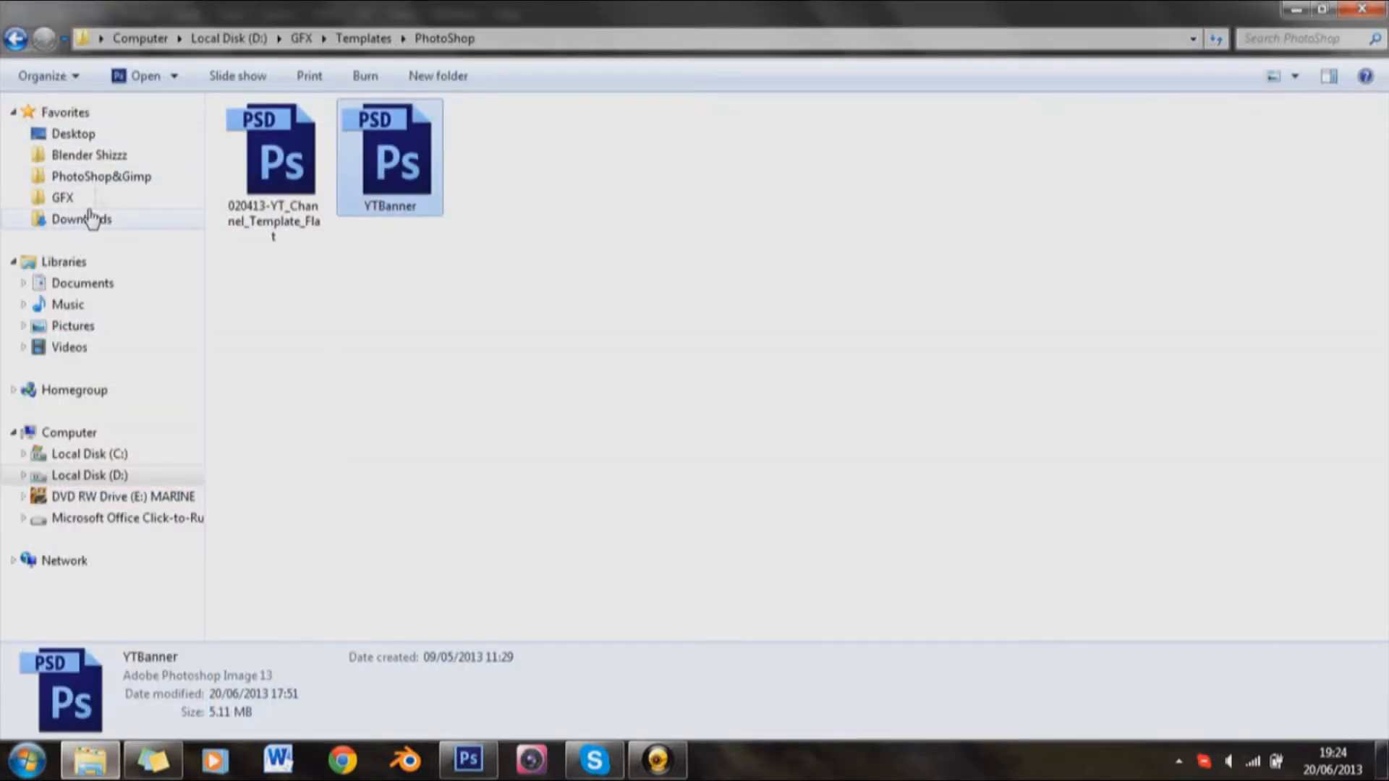
left_click(102, 176)
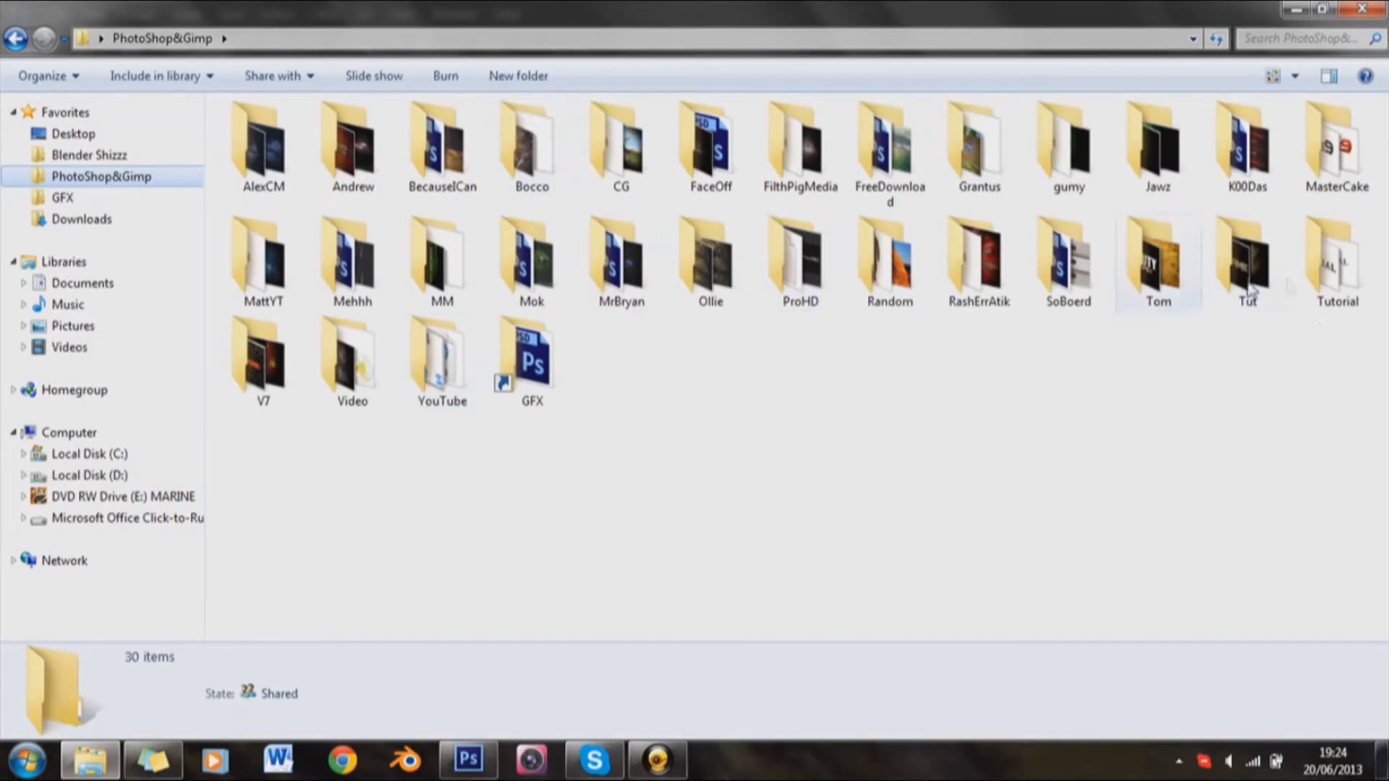
double_click(1331, 268)
double_click(814, 14)
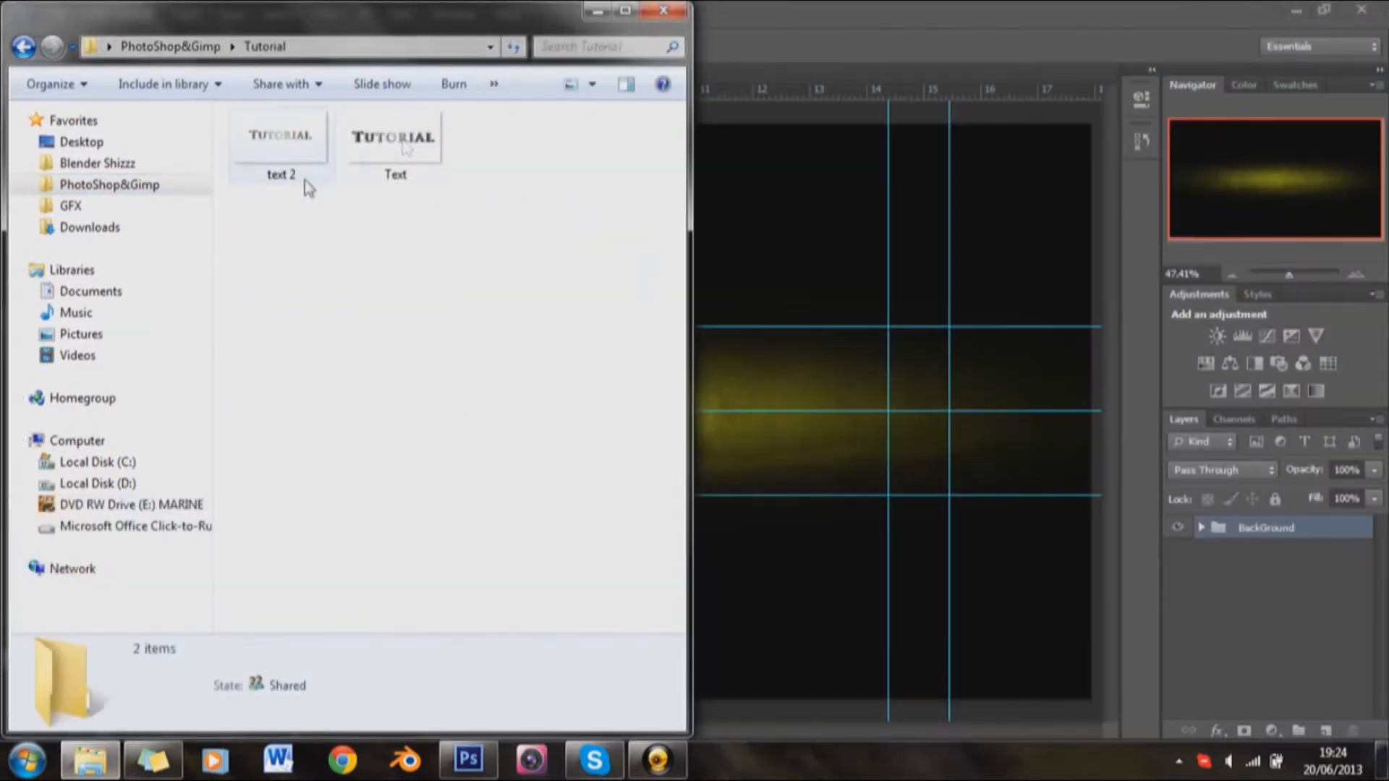
left_click(395, 145)
left_click_drag(302, 152, 879, 443)
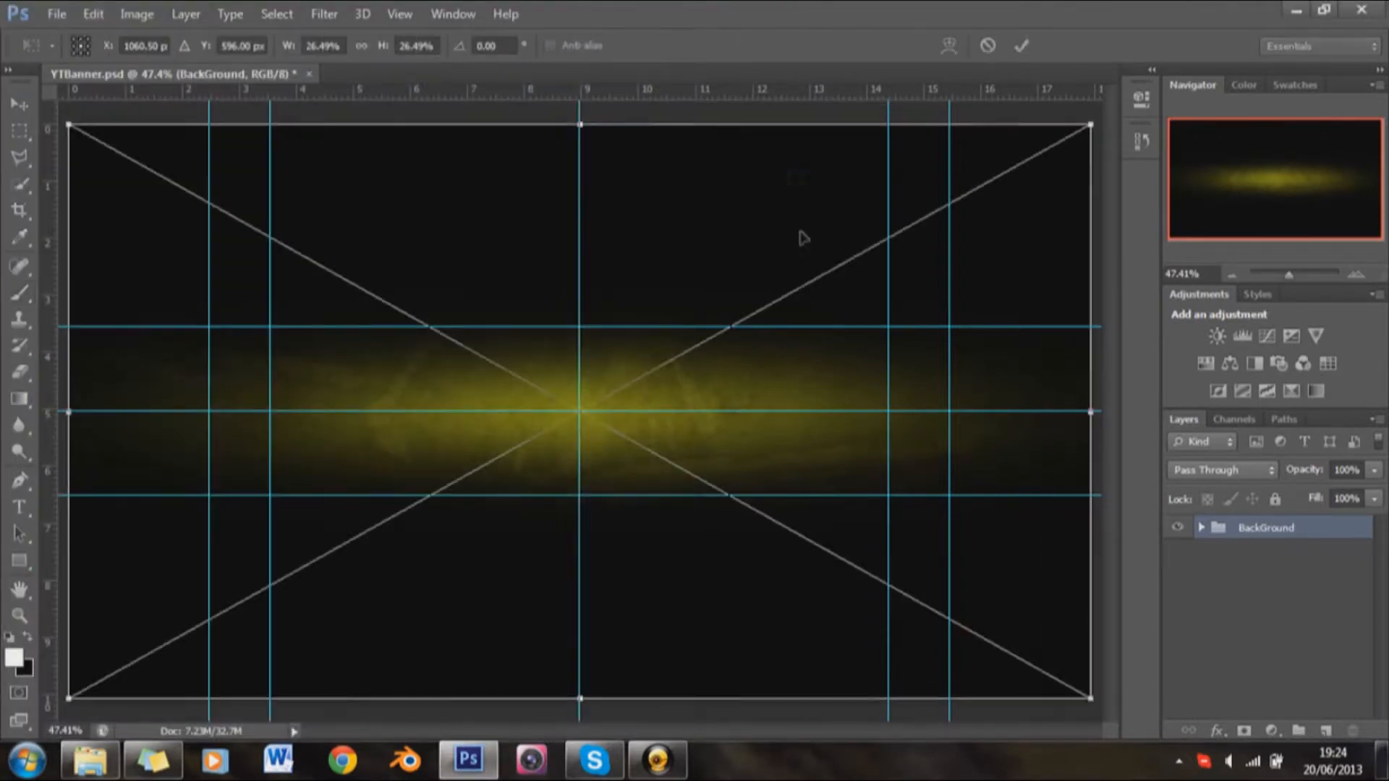
Step: Scale the placed Tutorial text down proportionally, center it on the glow between the guides, and commit the placement
scroll(792, 278, "down", 2)
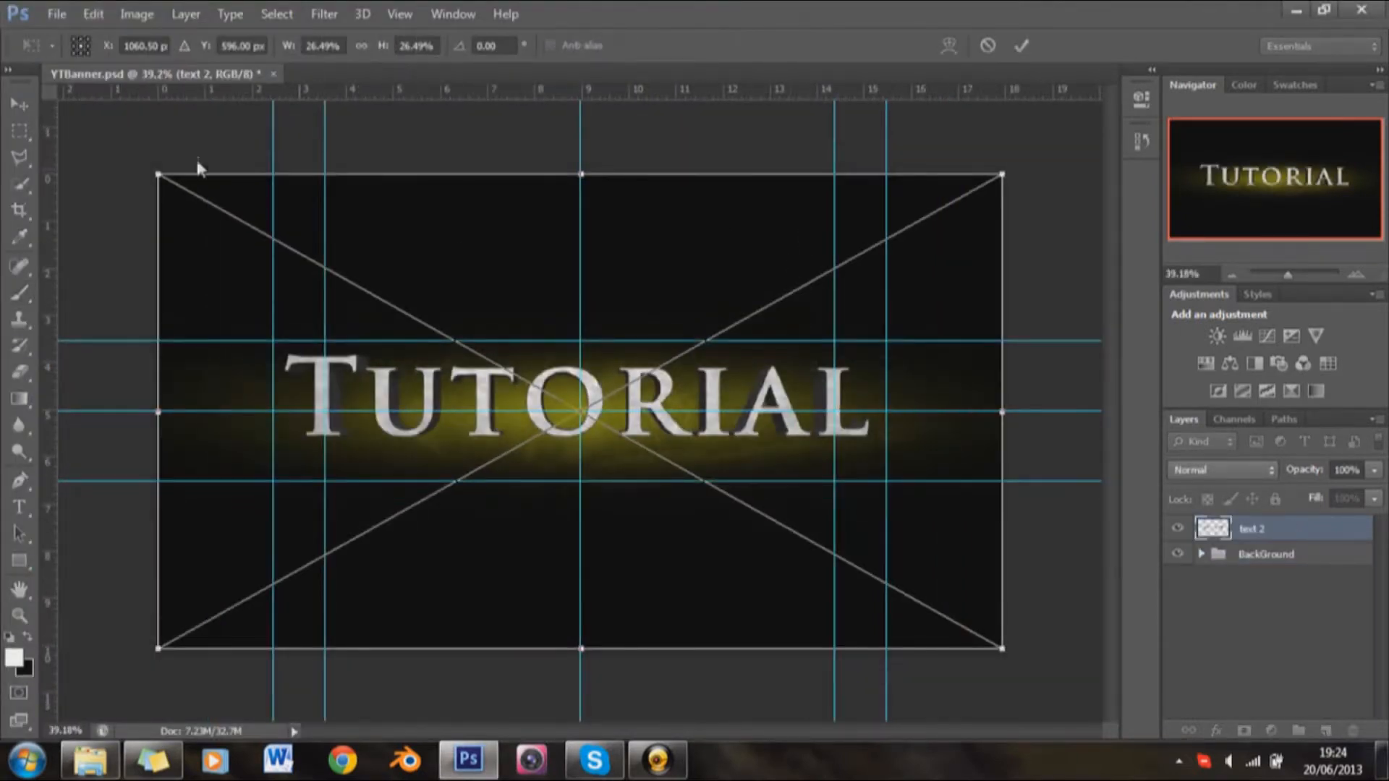
left_click_drag(159, 175, 367, 304)
left_click_drag(477, 461, 369, 397)
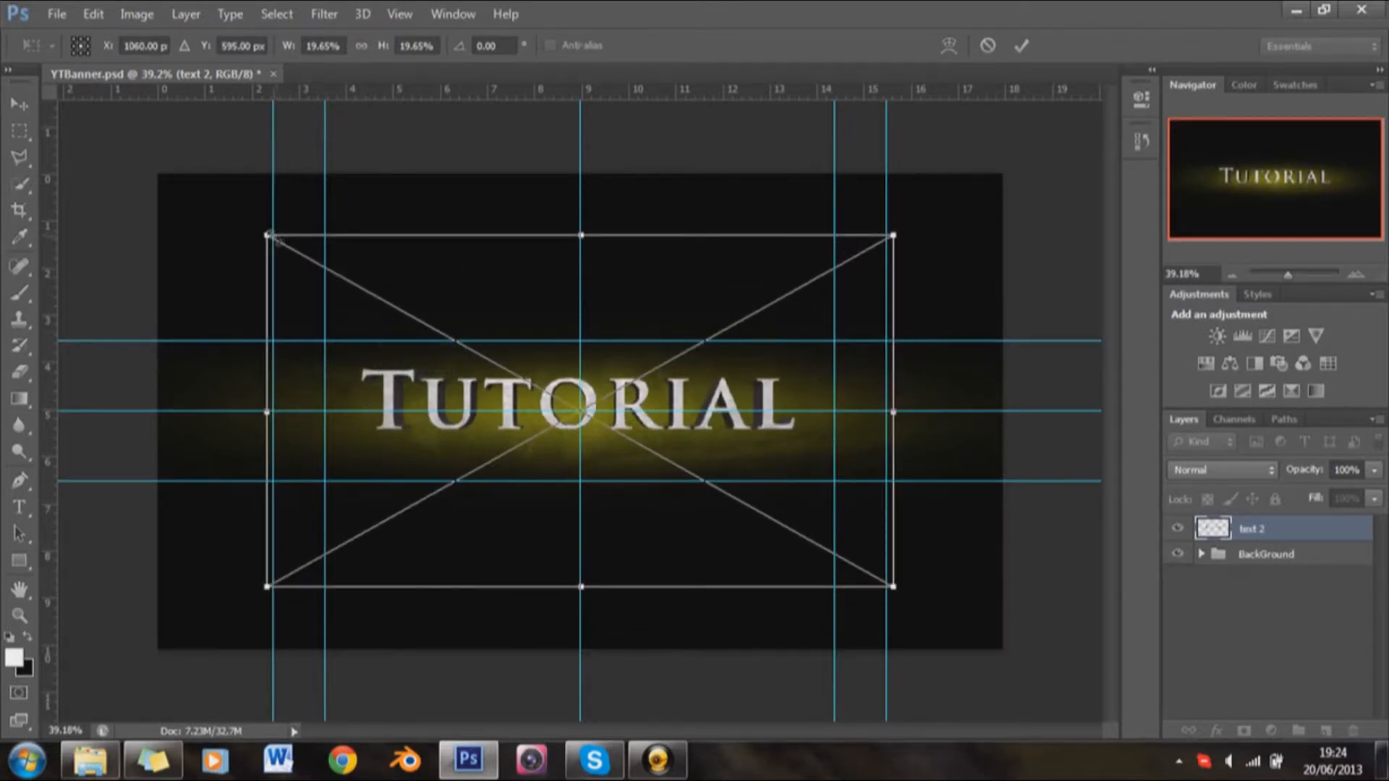
left_click_drag(268, 235, 290, 248)
left_click_drag(561, 477, 551, 479)
key("Return")
key("b")
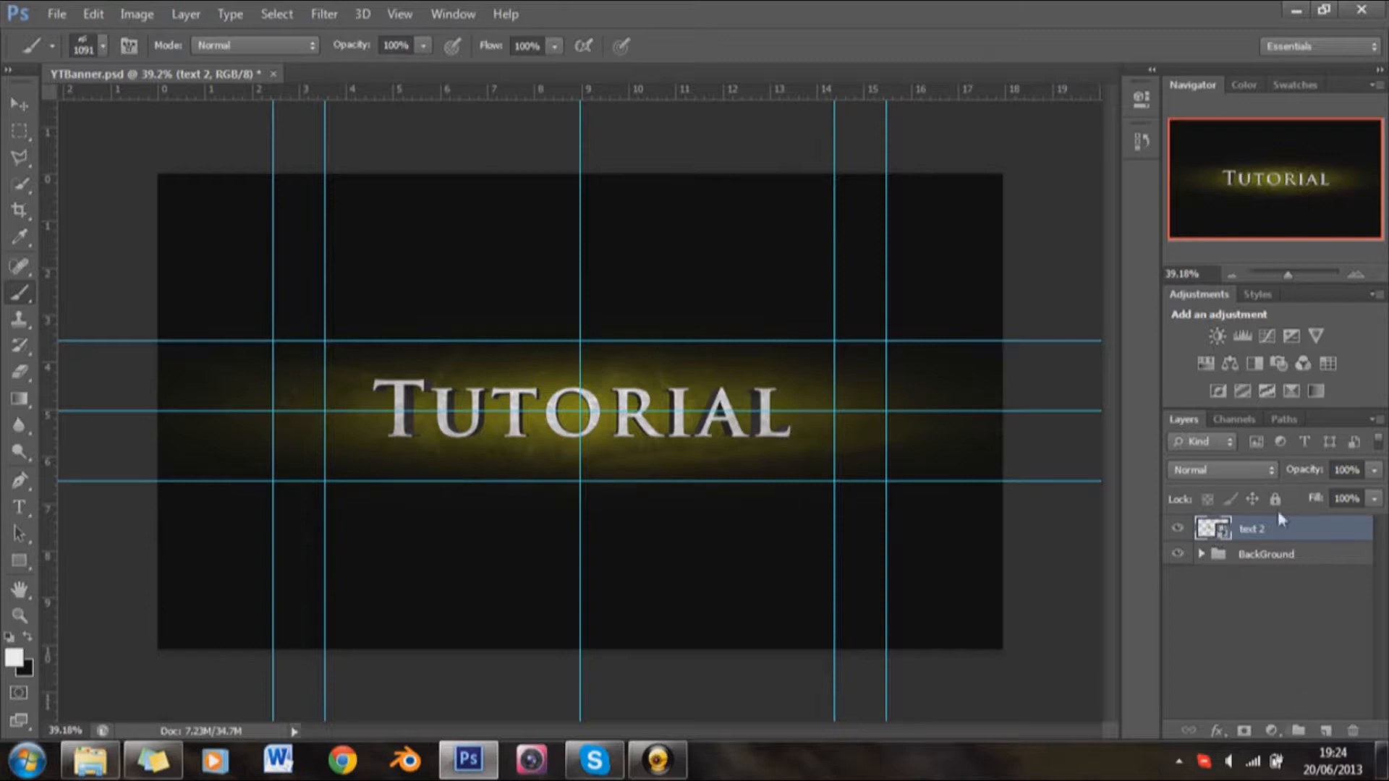
Step: Create a layer group named "text" and move the text 2 layer into it, removing a stray empty layer
left_click(1327, 730)
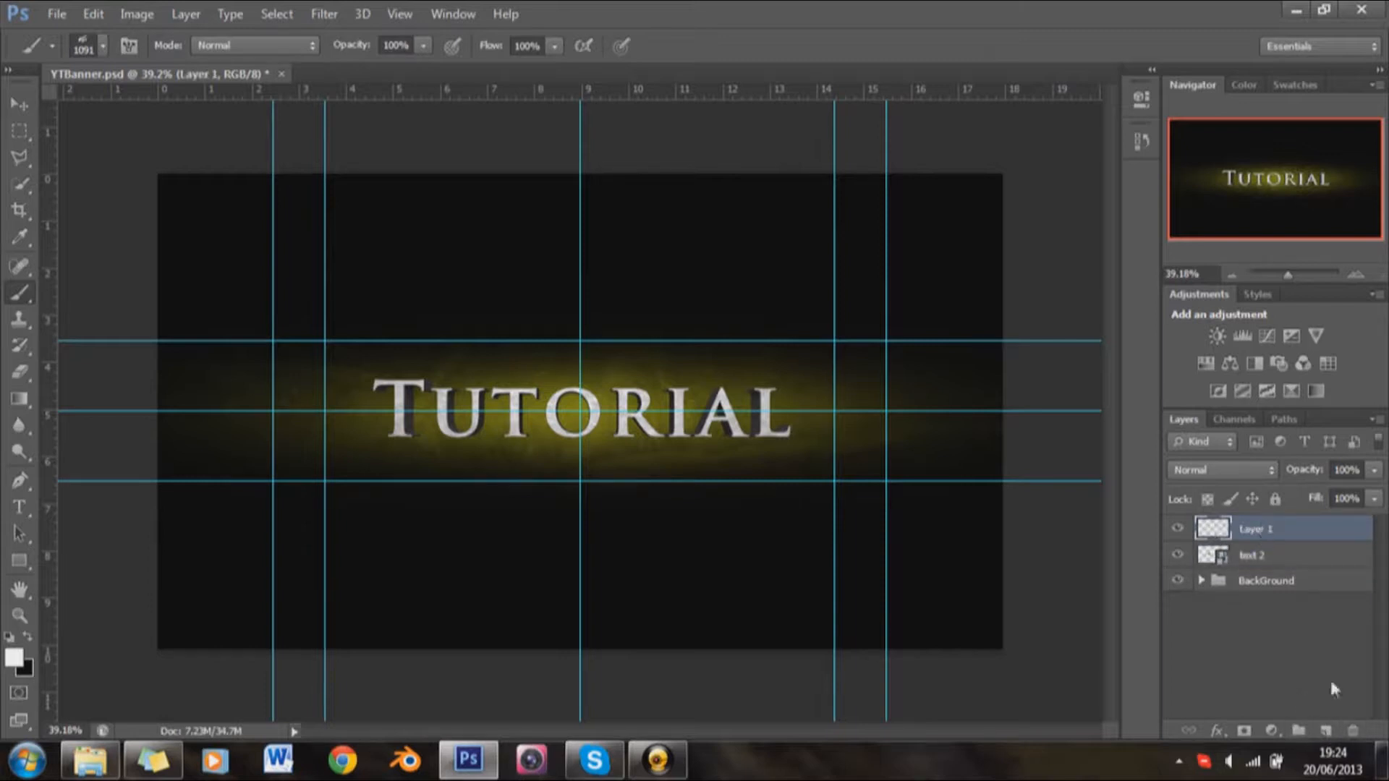
left_click(1353, 731)
left_click(1299, 731)
double_click(1252, 529)
type("te")
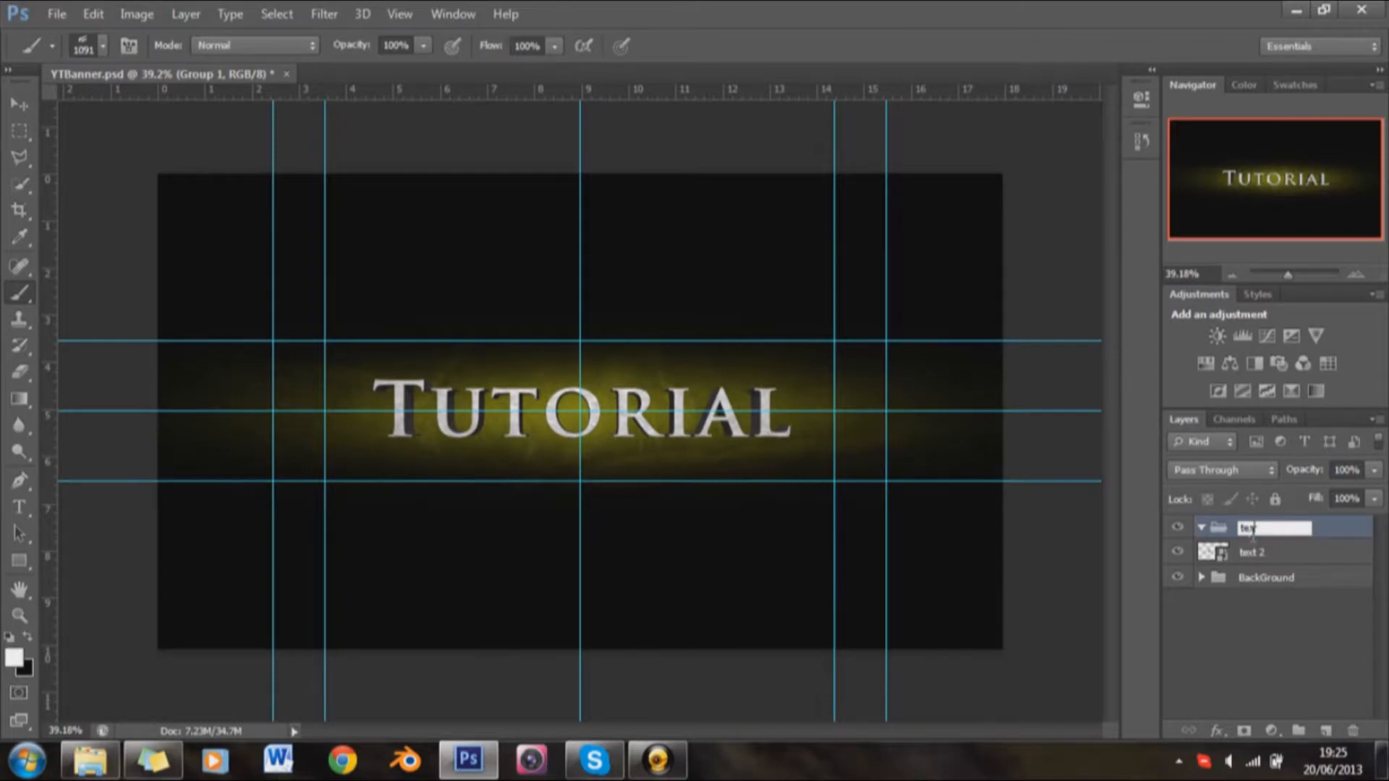
type("xt")
key("Return")
left_click_drag(1250, 554, 1218, 535)
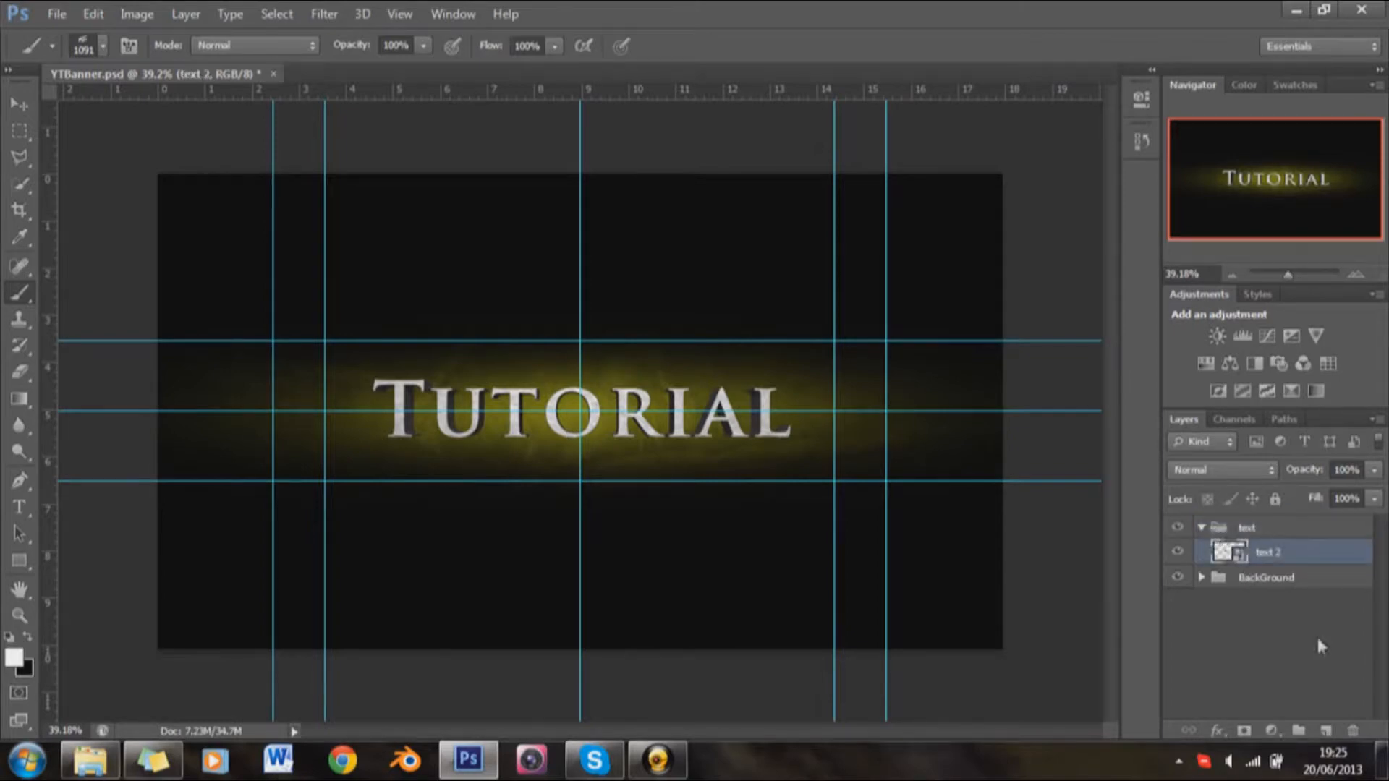
Step: Add a new layer above text 2 in the text group and clip it to text 2
left_click(1325, 731)
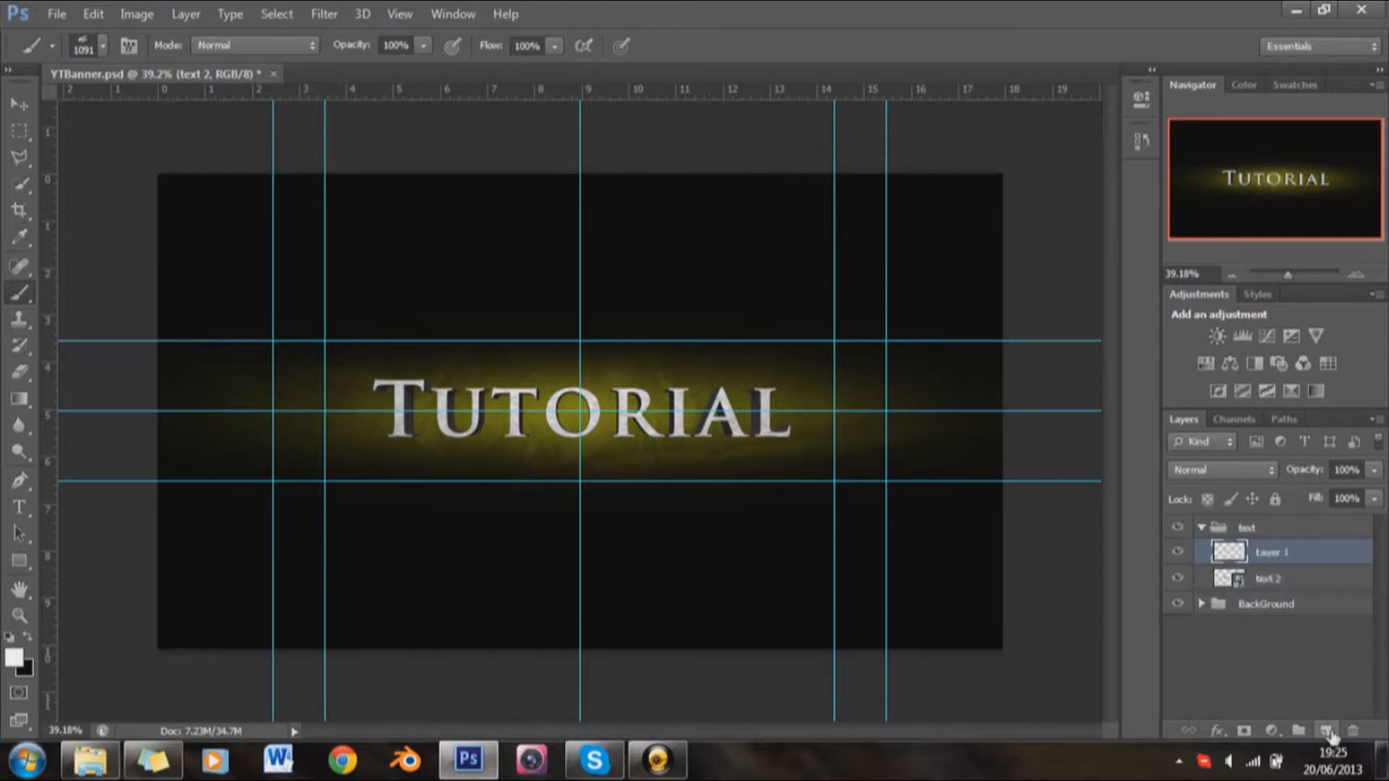
right_click(1272, 556)
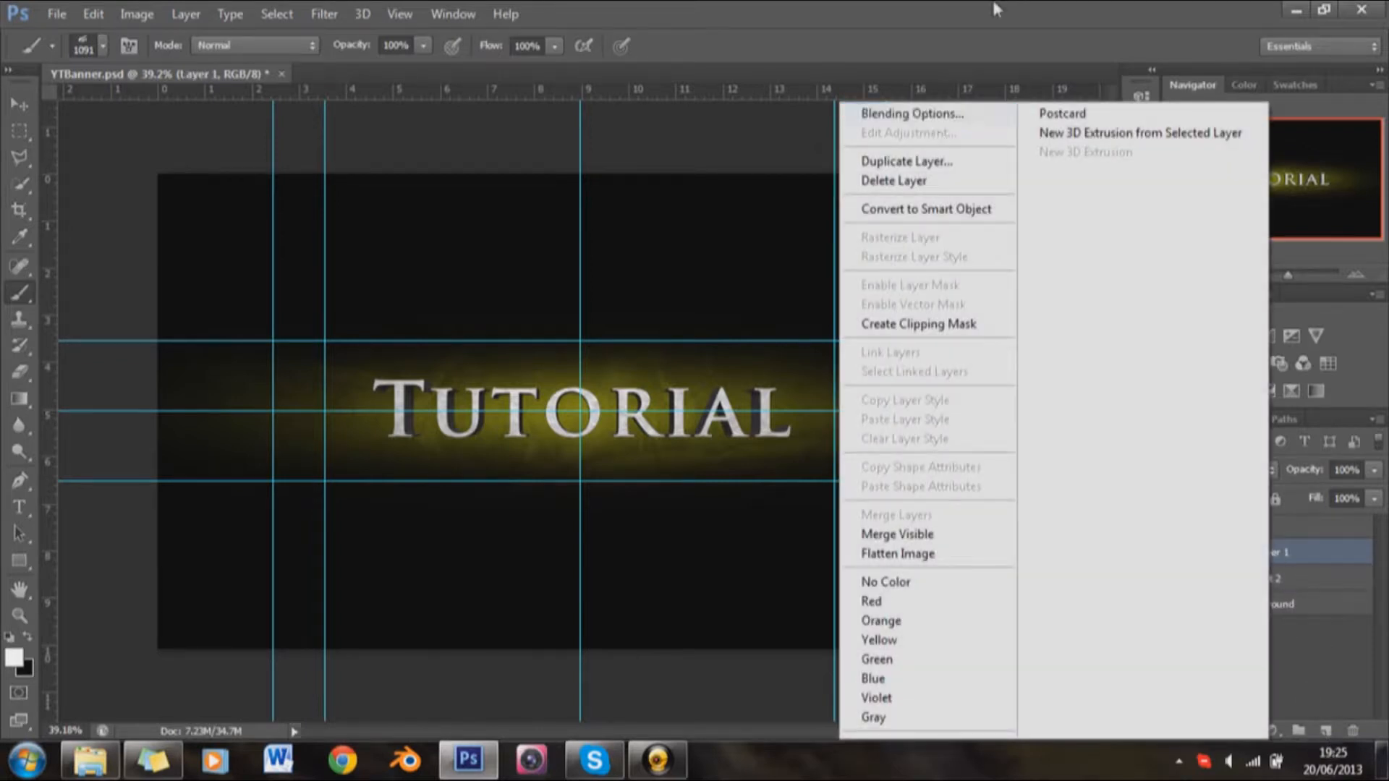
key("Escape")
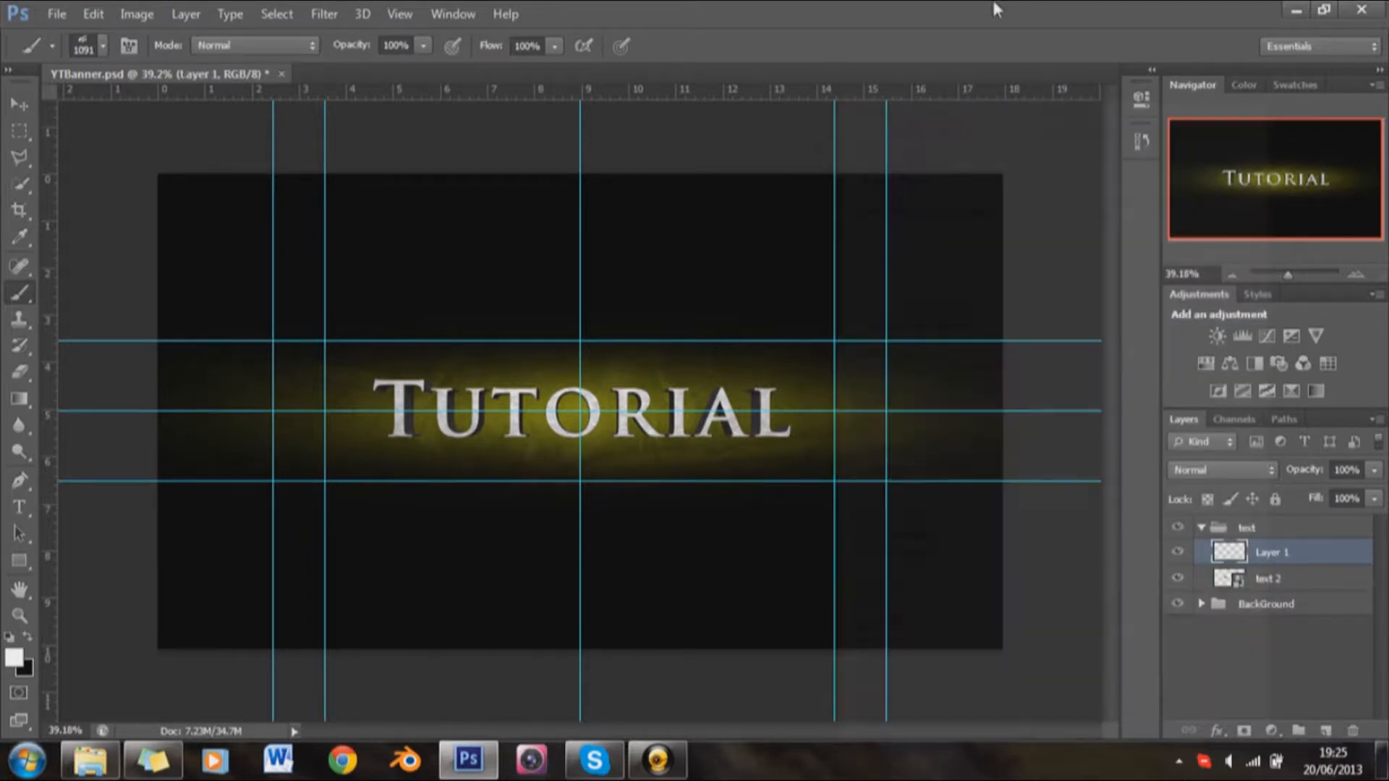
right_click(1270, 554)
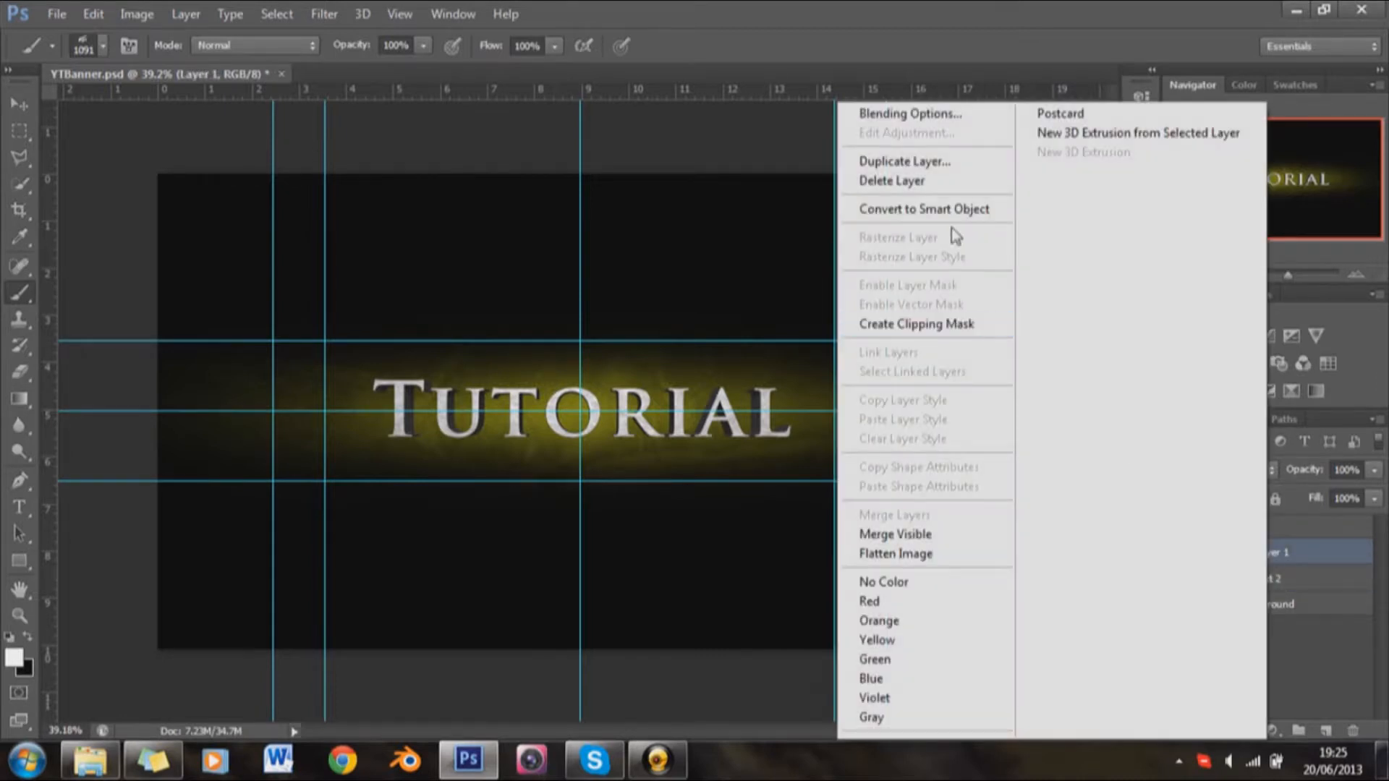
left_click(926, 324)
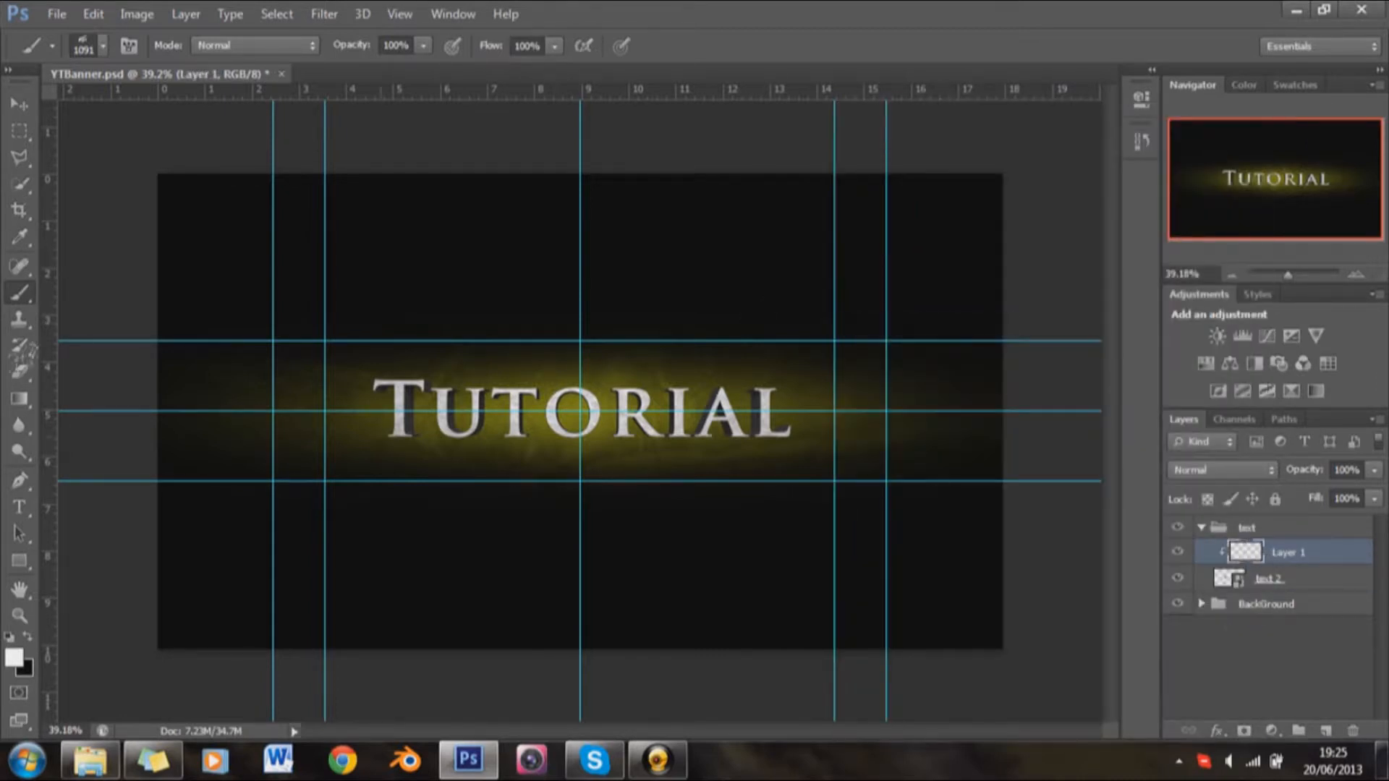
Step: Set the foreground color to dark red, 9f0b0b
left_click(15, 657)
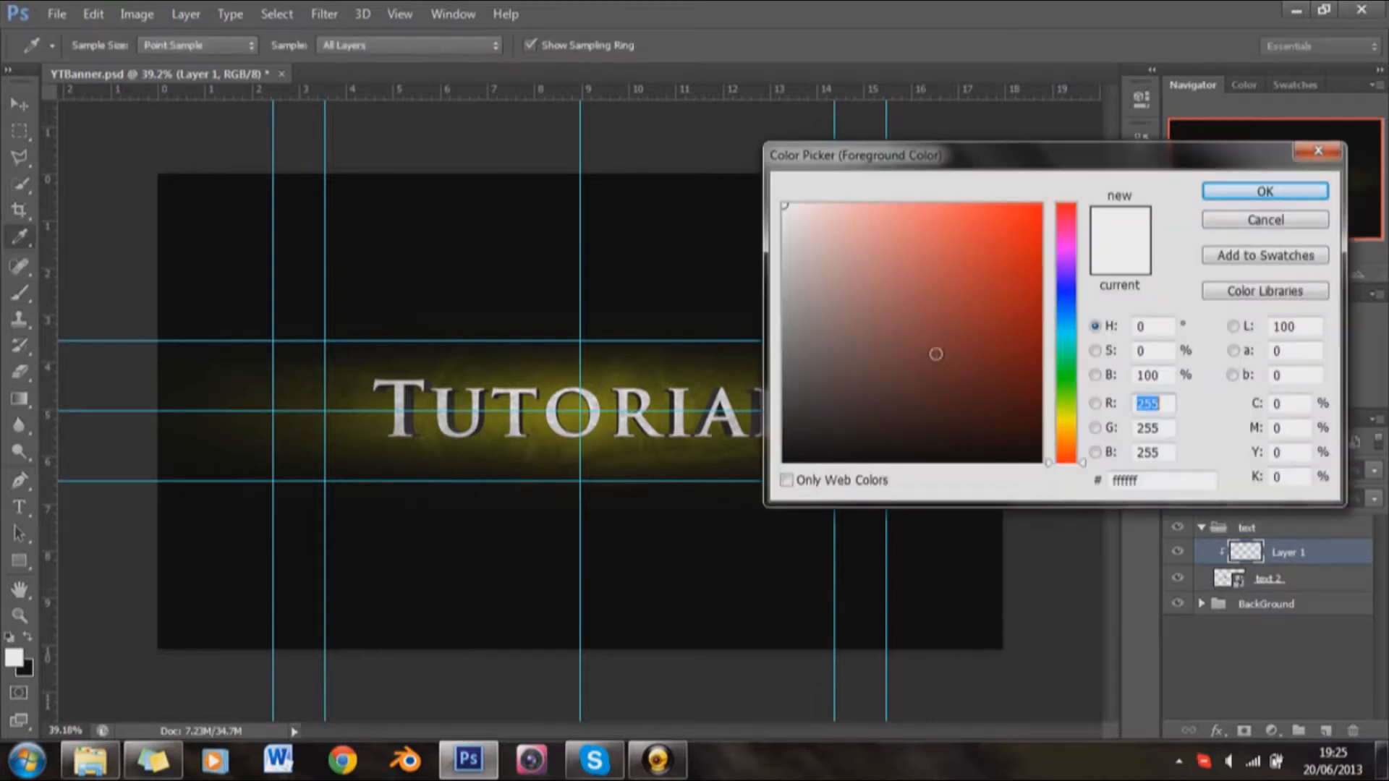
mouse_move(1018, 258)
left_mouse_down()
mouse_move(1017, 238)
mouse_move(1027, 256)
left_mouse_up()
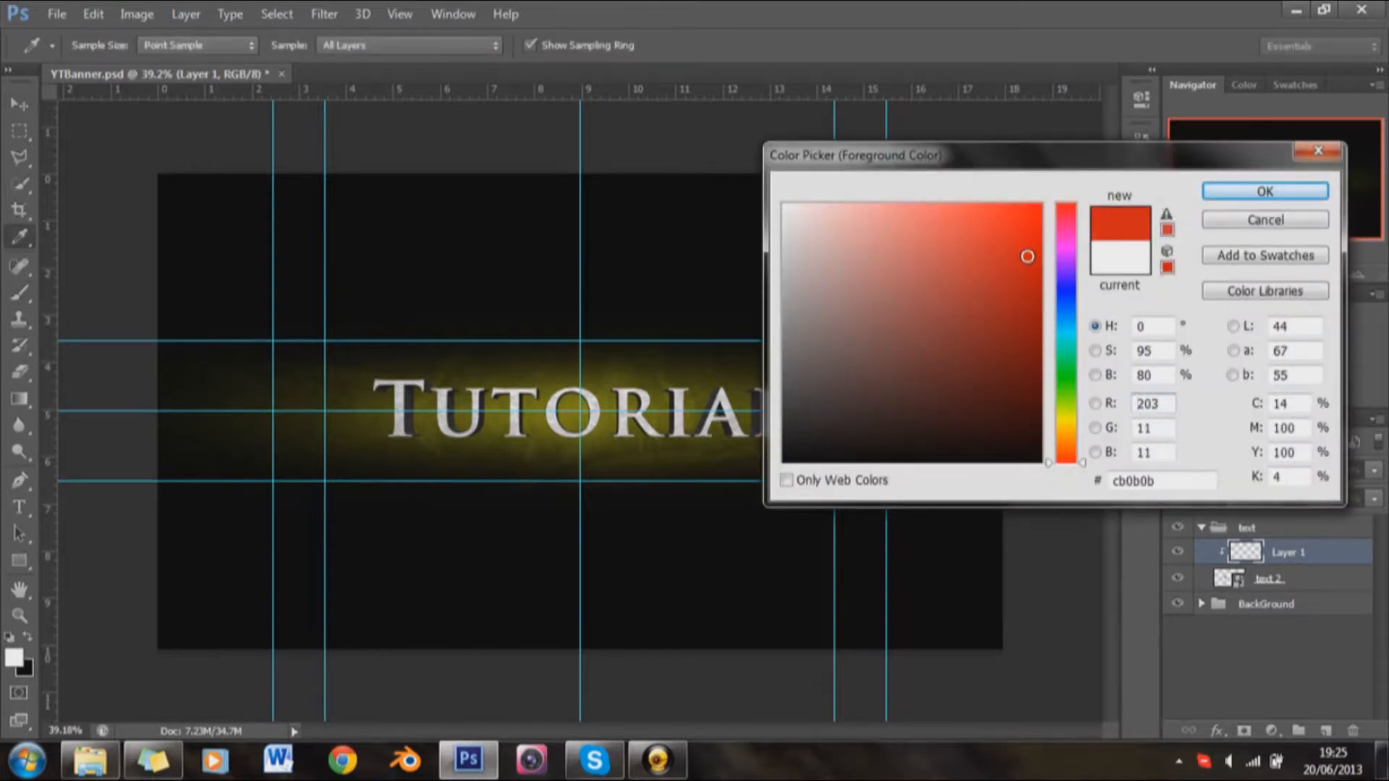
left_click_drag(1021, 304, 1023, 301)
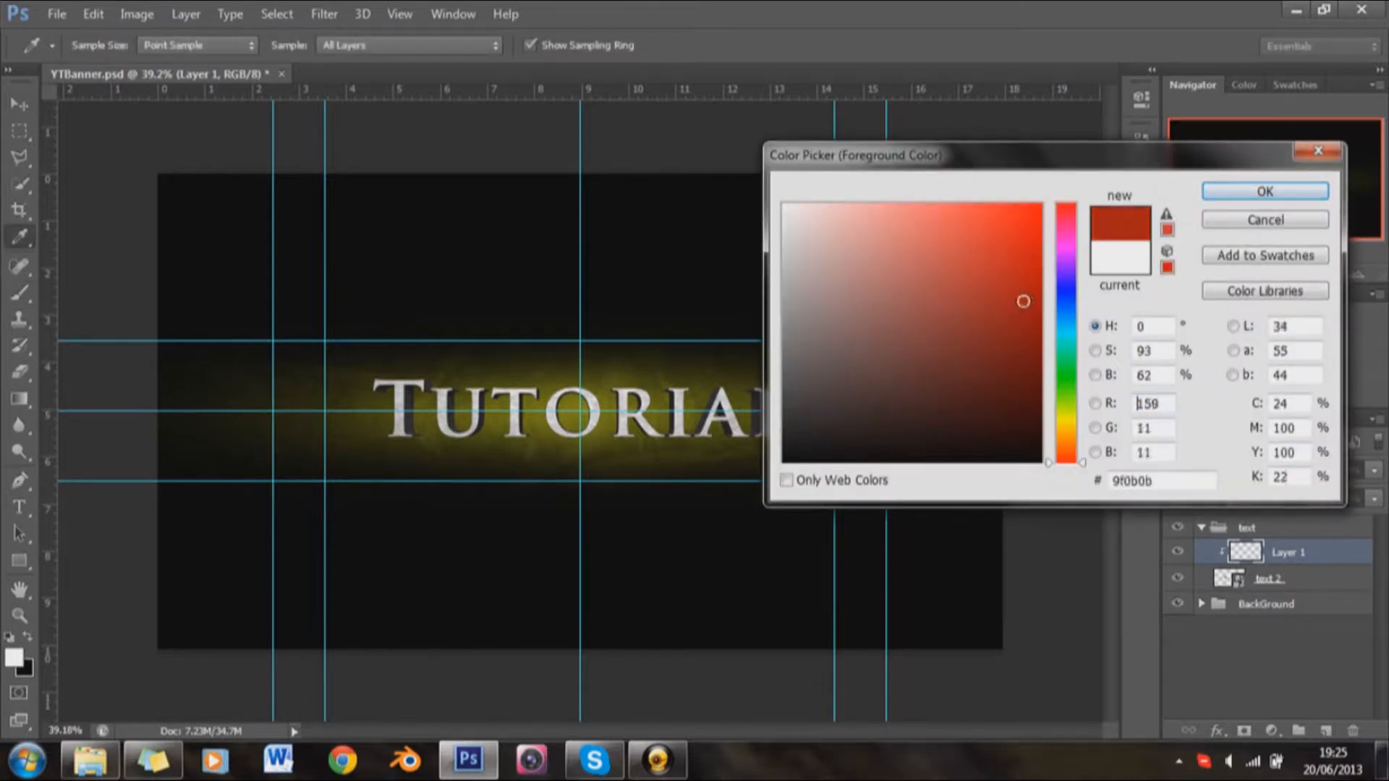
left_click(1242, 194)
right_click(688, 302)
right_click(740, 450)
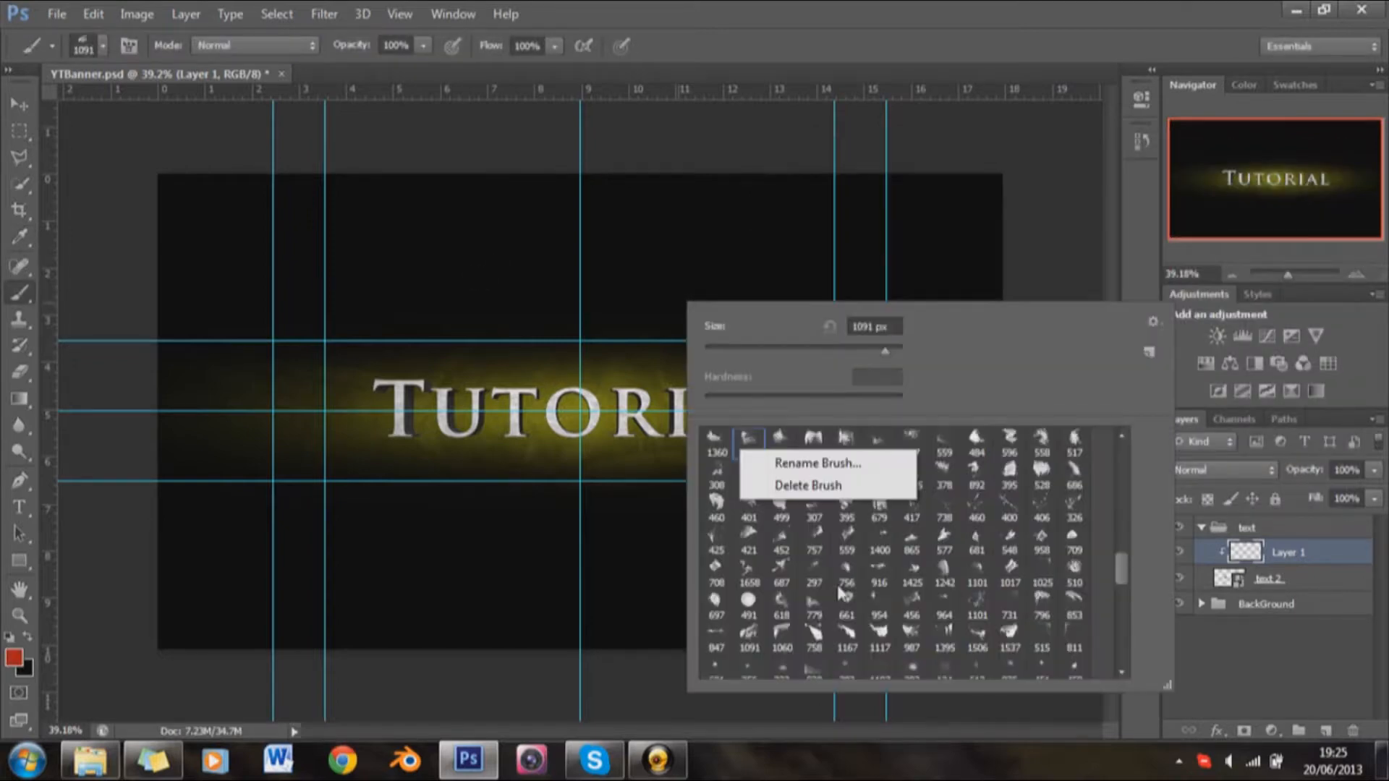
left_click(1025, 9)
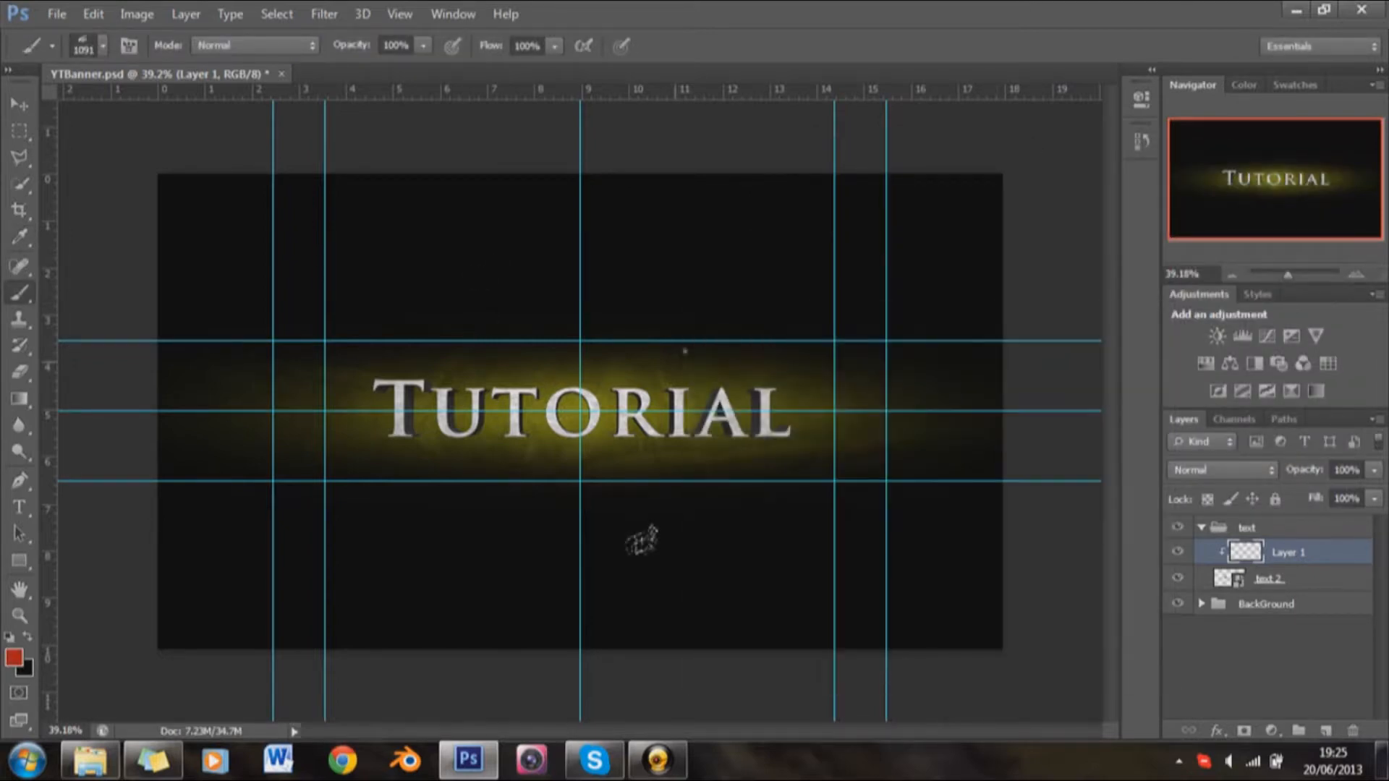
Step: Stamp a dark red 400 px splatter brush over the first letters of the Tutorial text on the clipped Layer 1
right_click(684, 536)
scroll(841, 599, "down", 1)
scroll(841, 598, "down", 5)
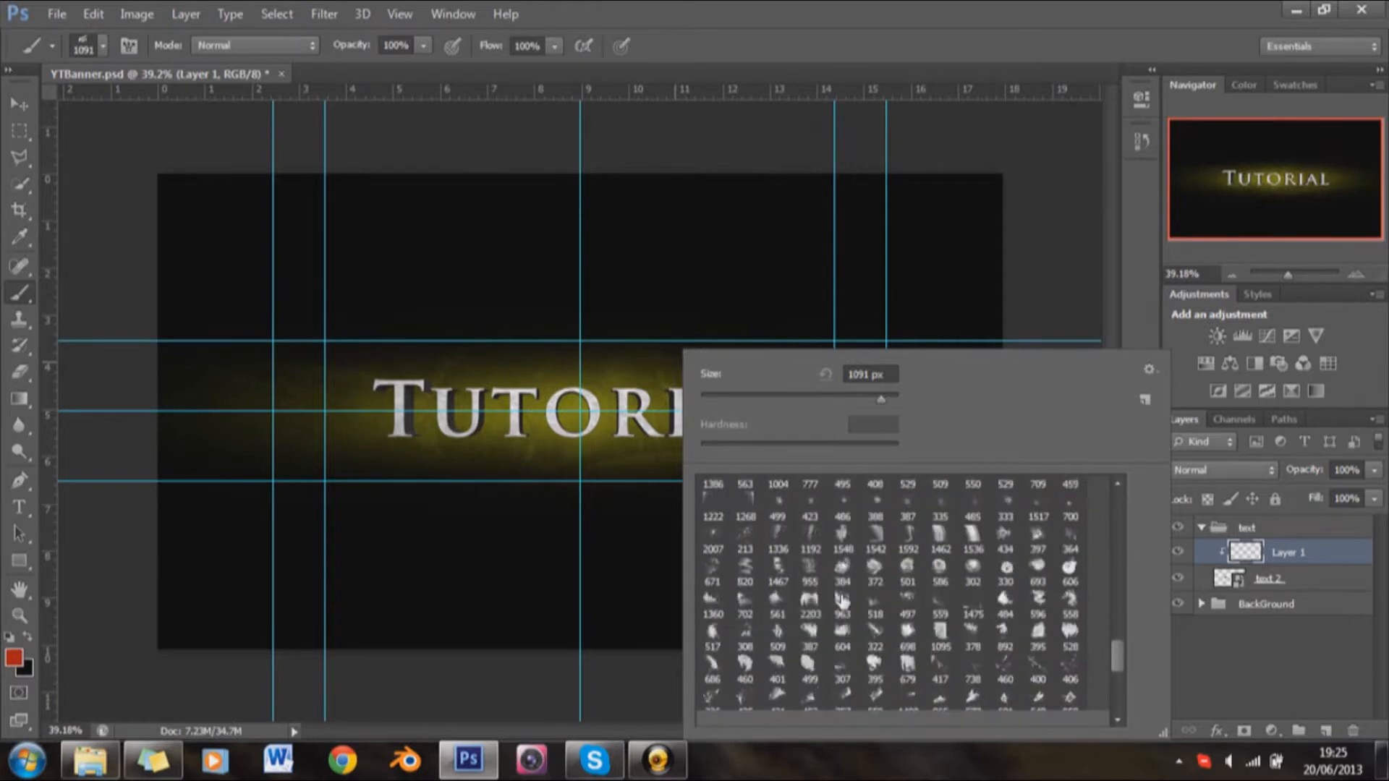
scroll(853, 619, "down", 5)
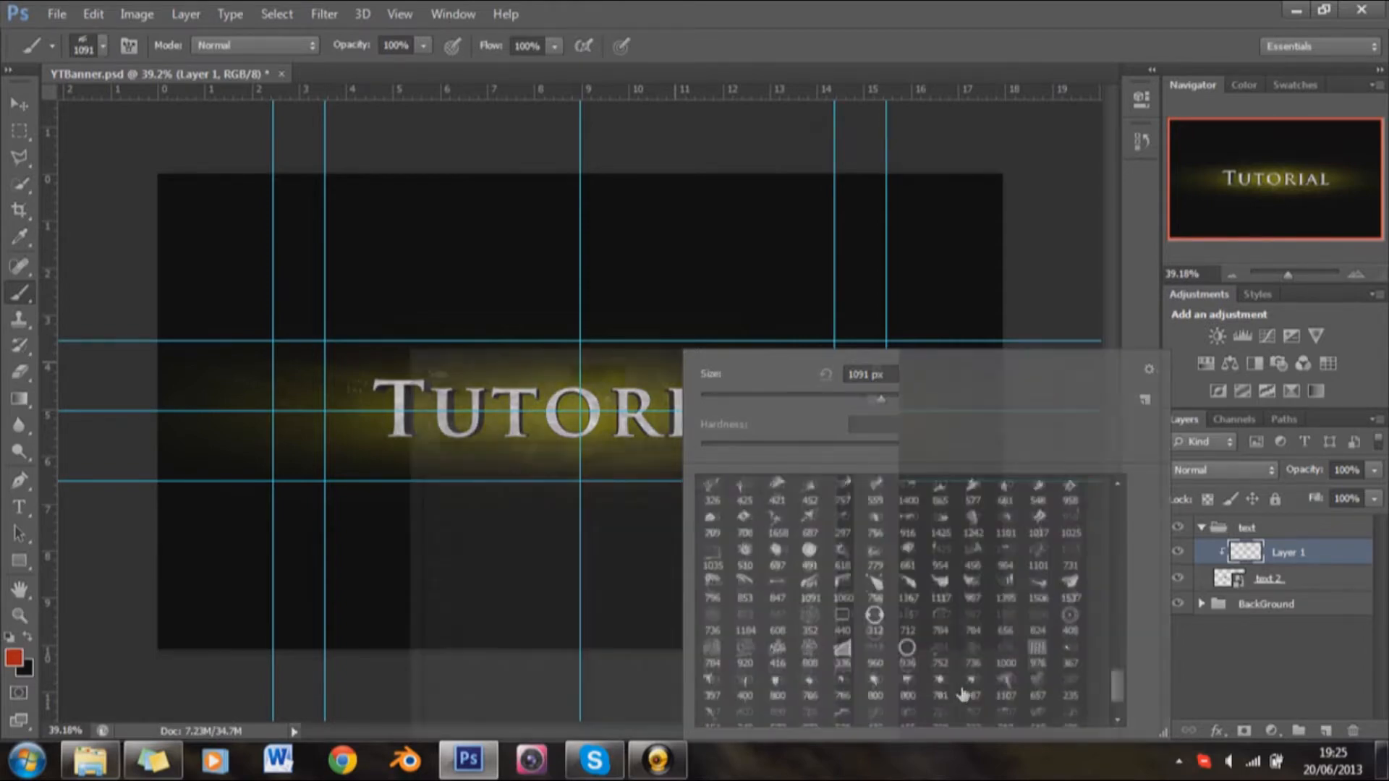
left_click(471, 685)
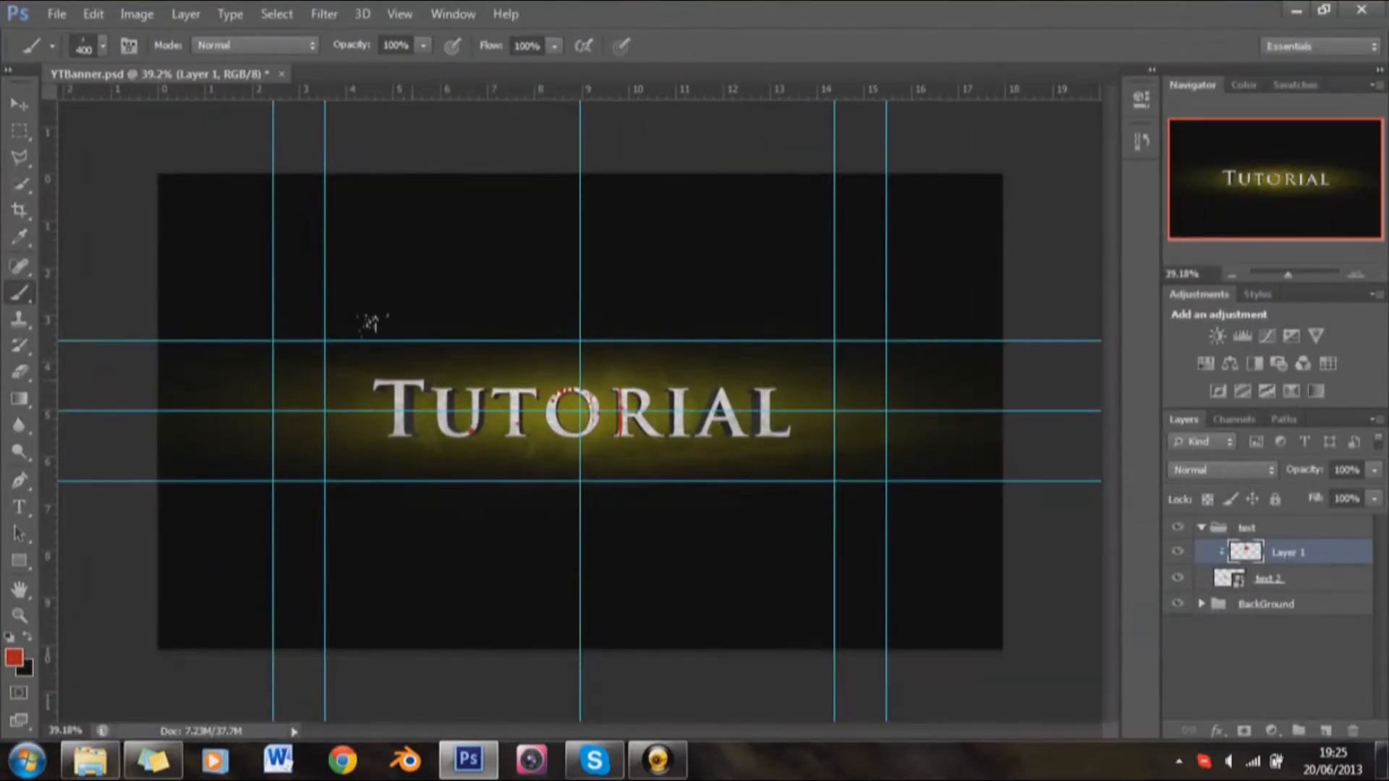
scroll(553, 484, "up", 4)
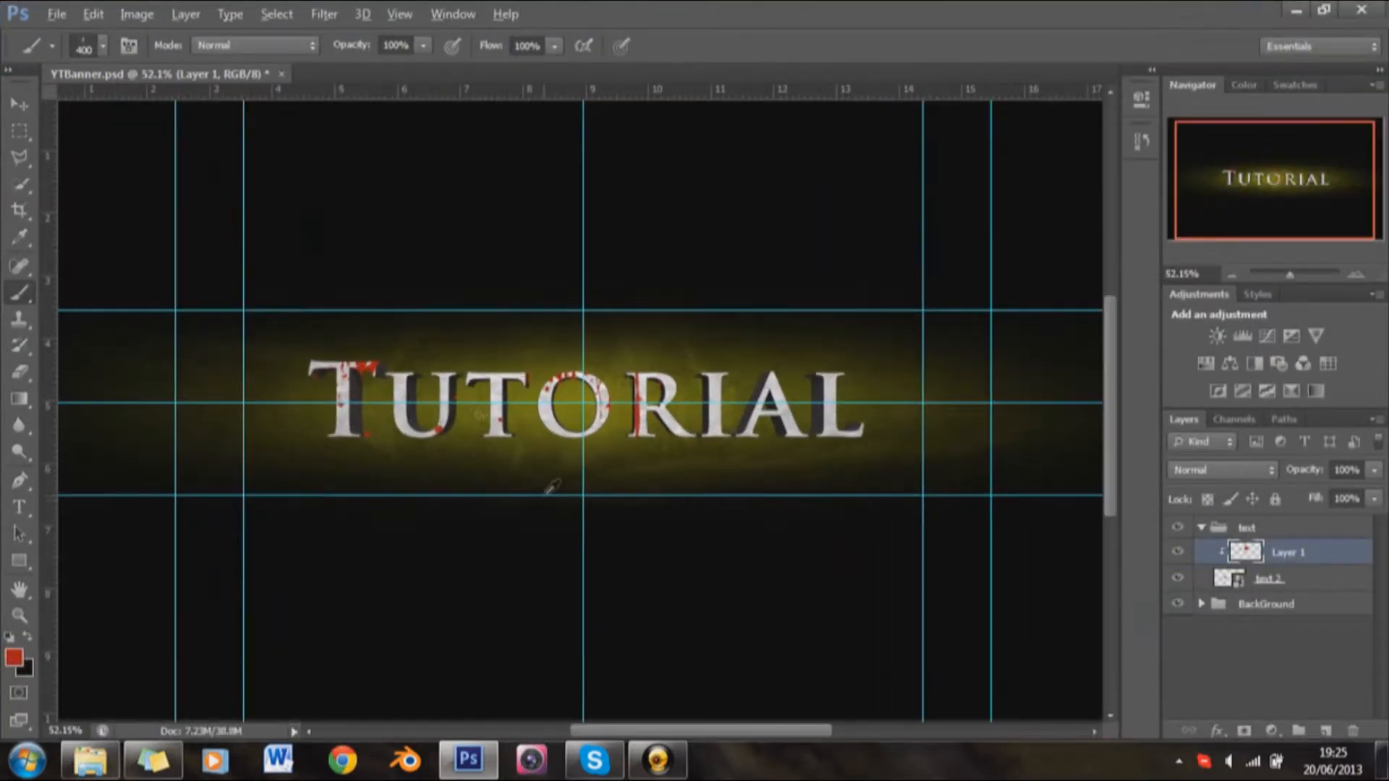
Step: Stamp a red 458 px splatter brush over the letters I and A of the Tutorial text on Layer 1
right_click(829, 350)
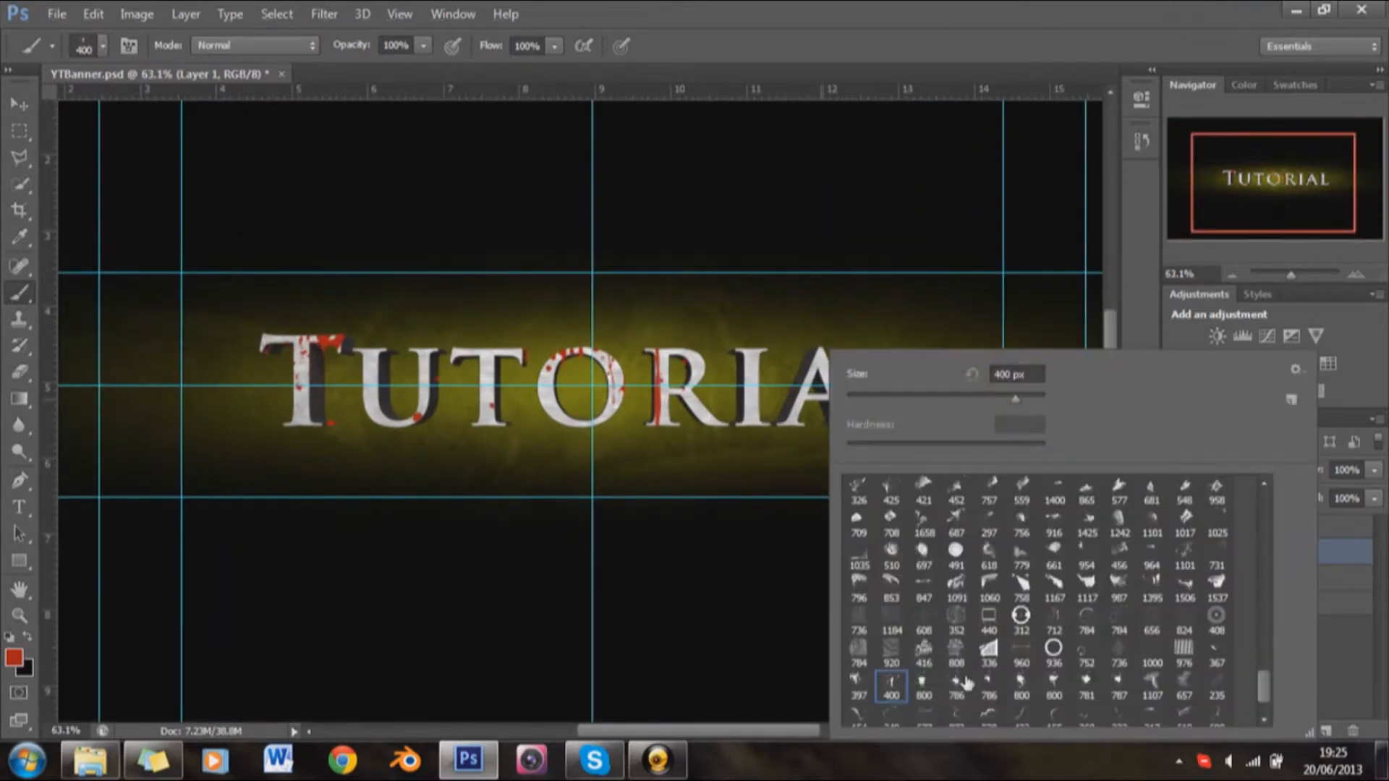
scroll(1079, 657, "up", 5)
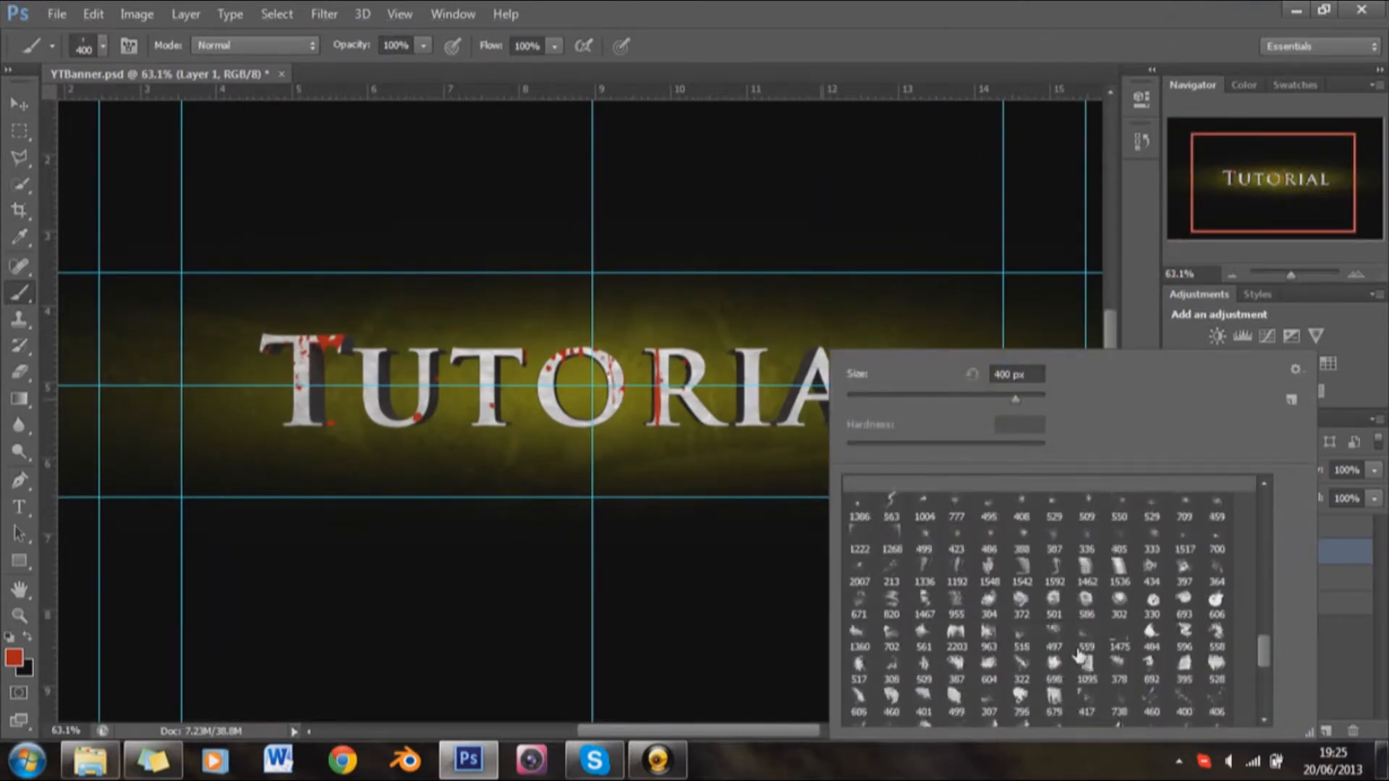
left_click(1087, 588)
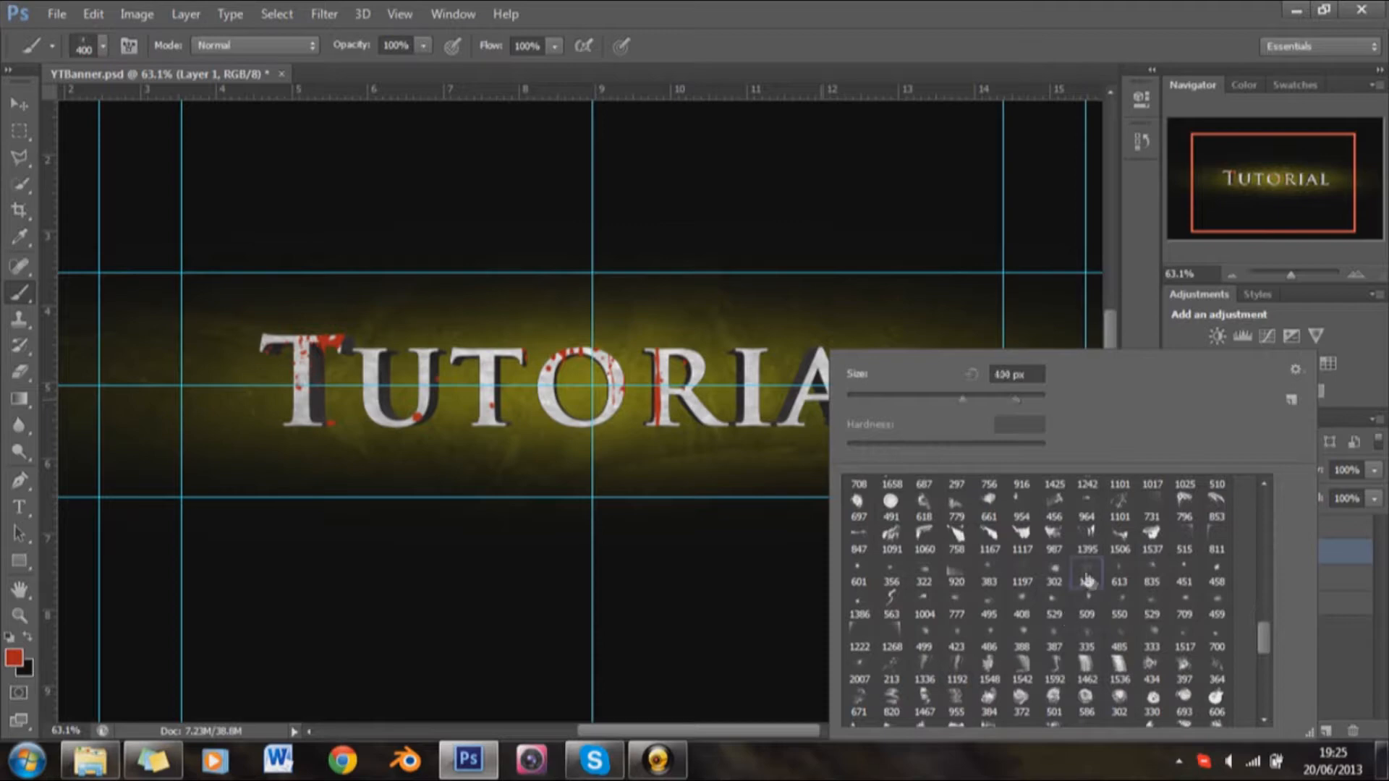
key("Return")
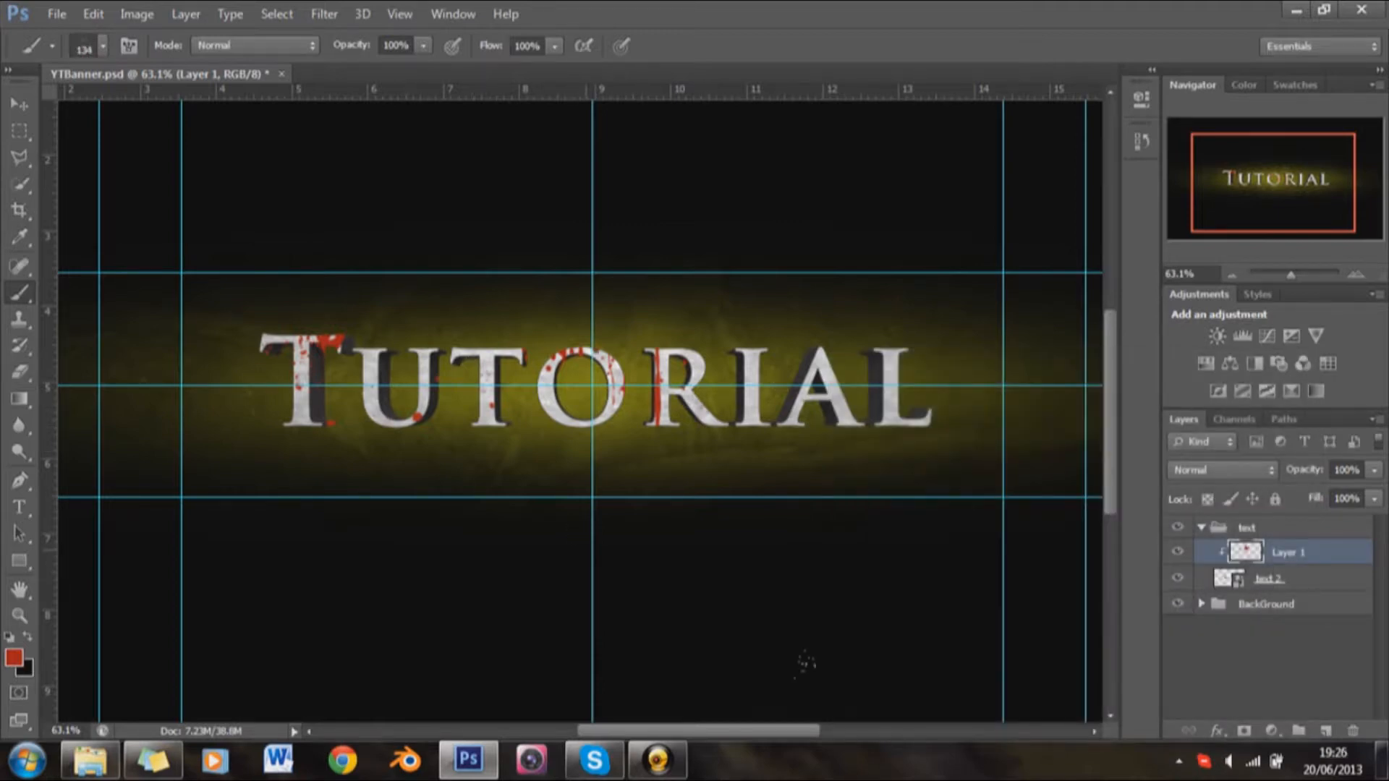
right_click(805, 662)
left_click(981, 571)
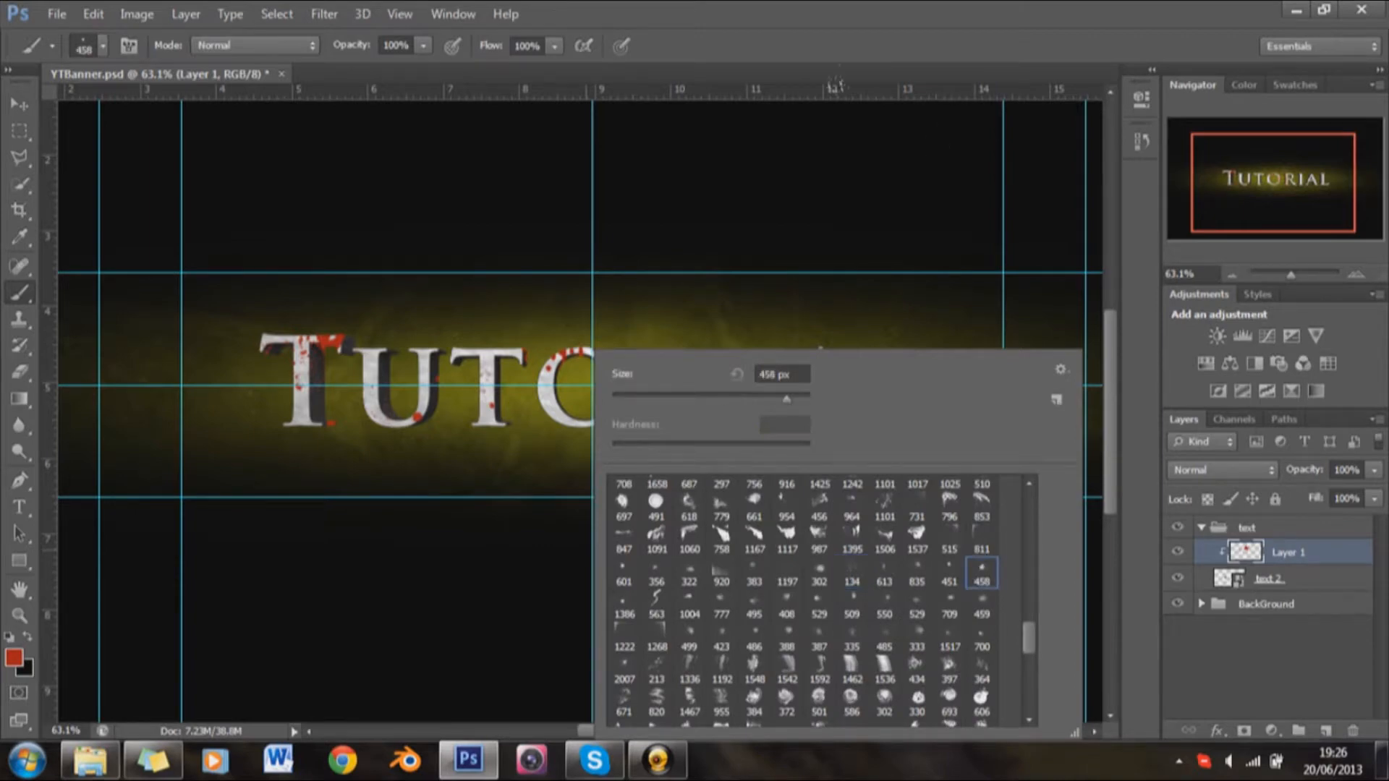
key("Return")
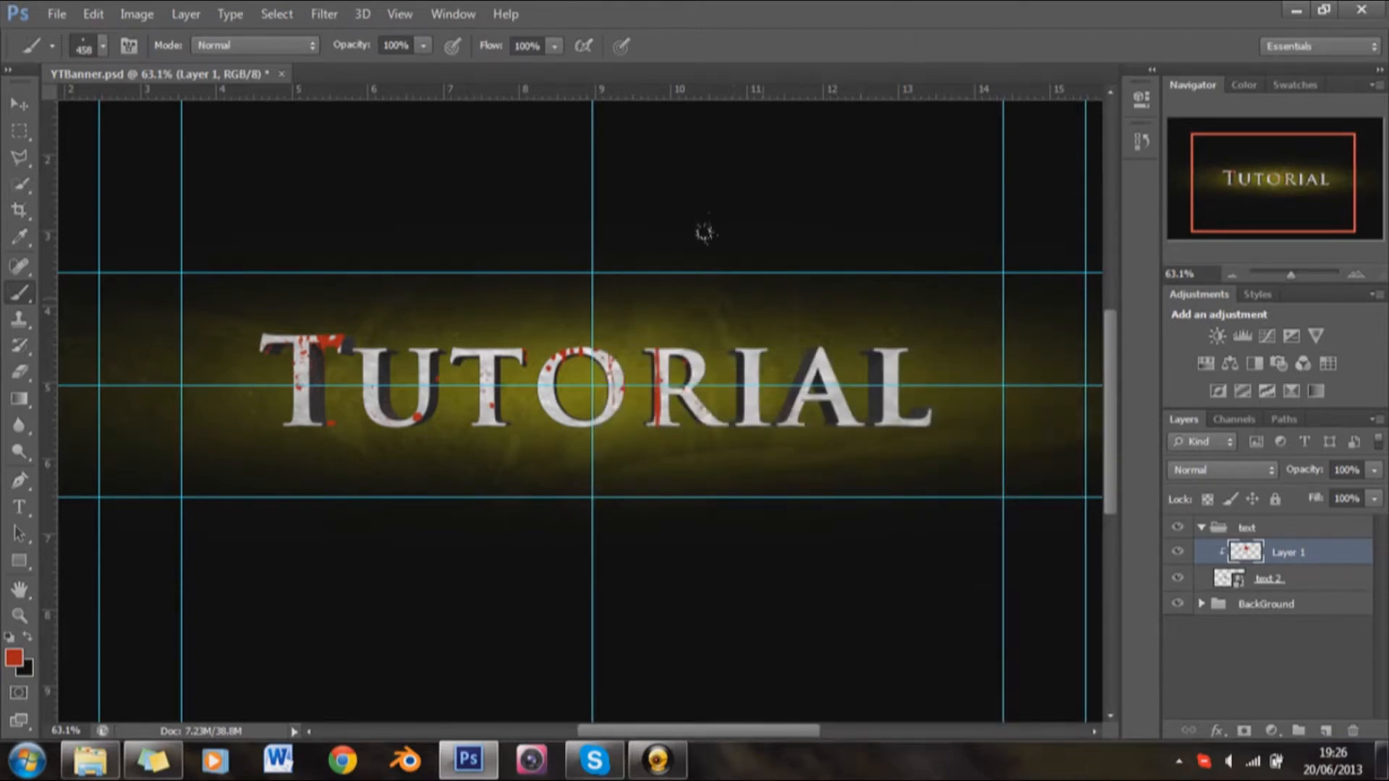
left_click(735, 443)
Step: Stamp a red 2007 px splatter brush across the whole Tutorial text on Layer 1
right_click(856, 494)
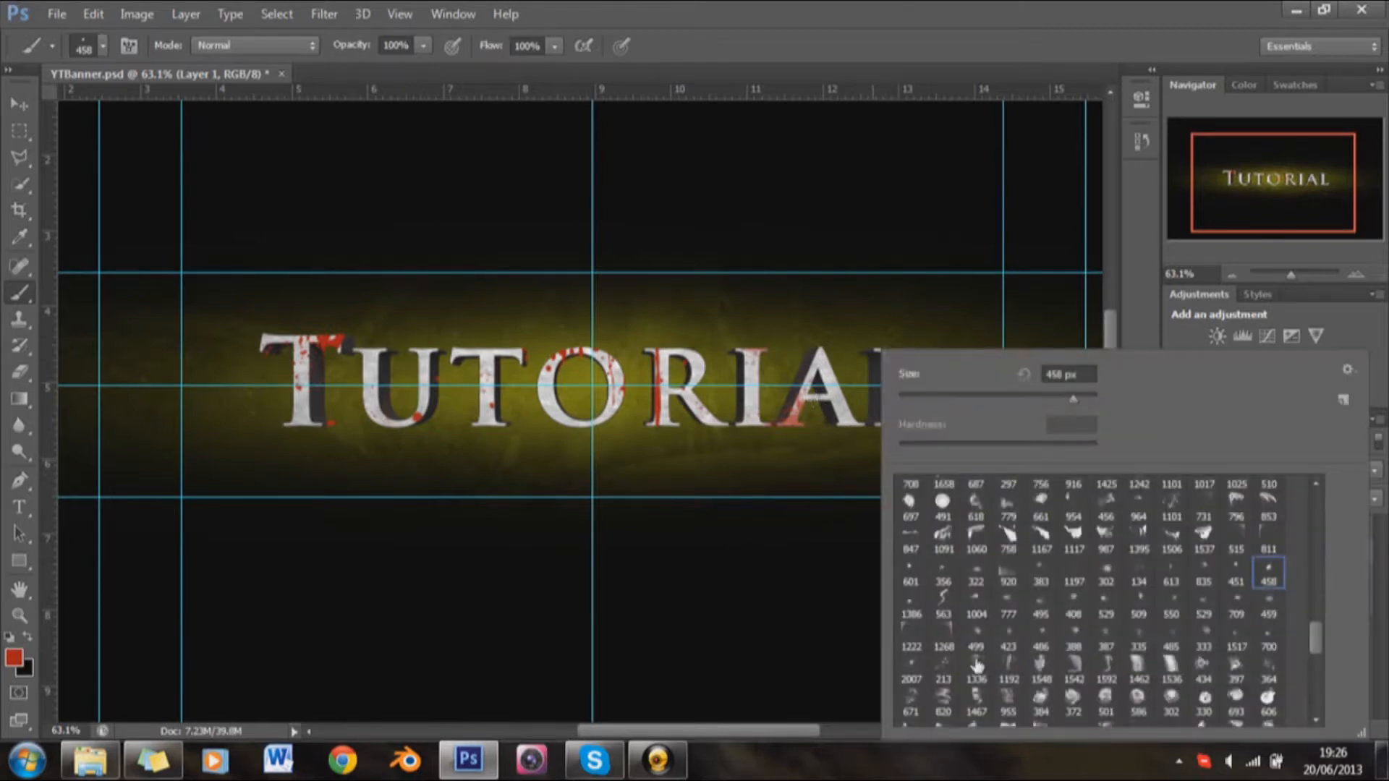
left_click(911, 666)
left_click(789, 586)
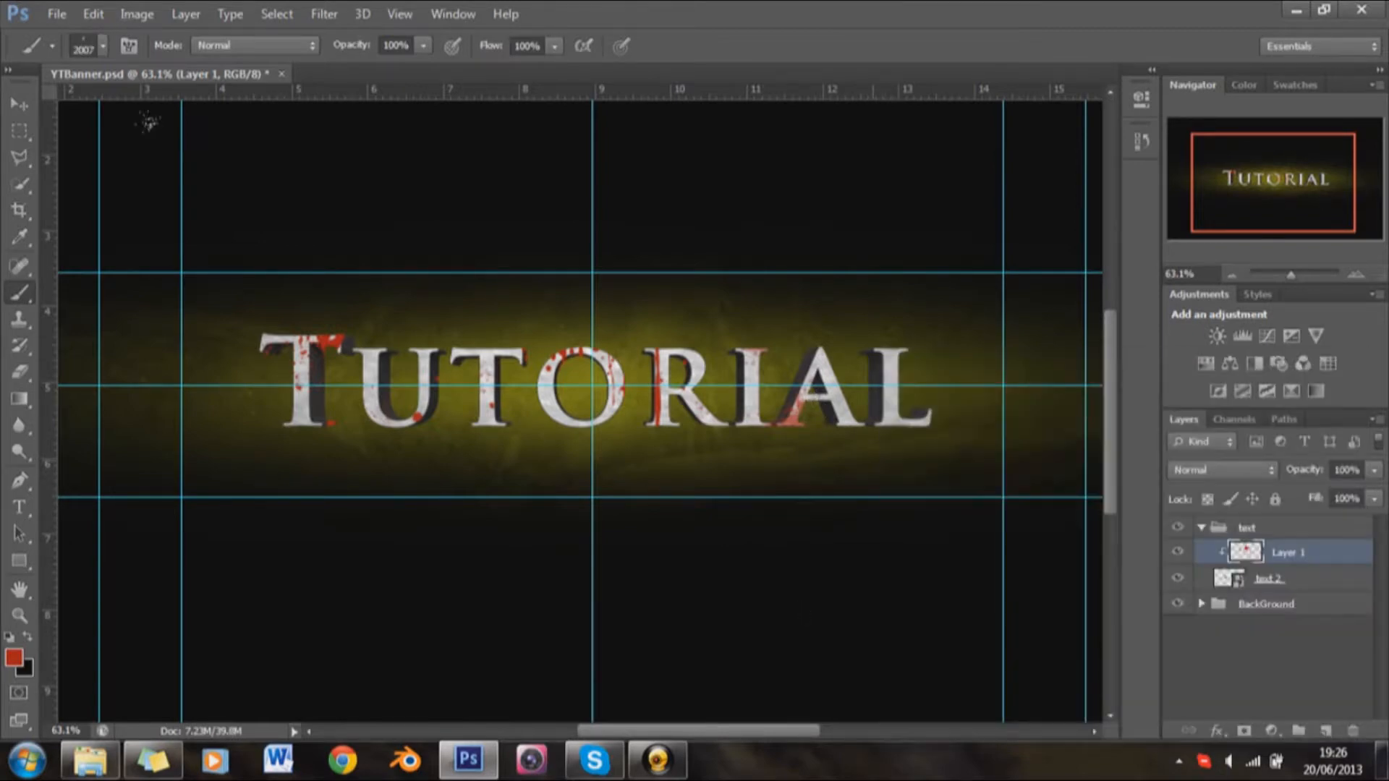
key("ctrl+z")
scroll(713, 515, "down", 2)
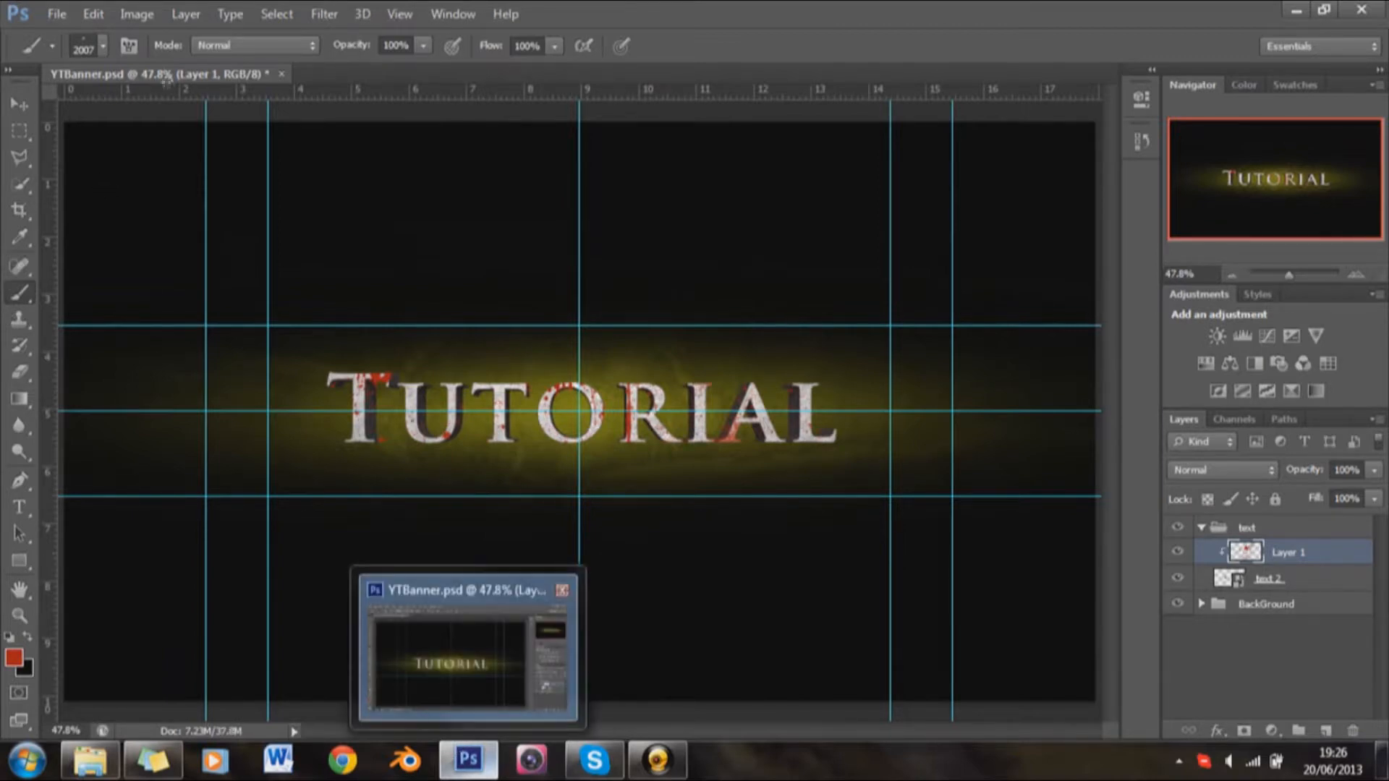
scroll(671, 534, "down", 2)
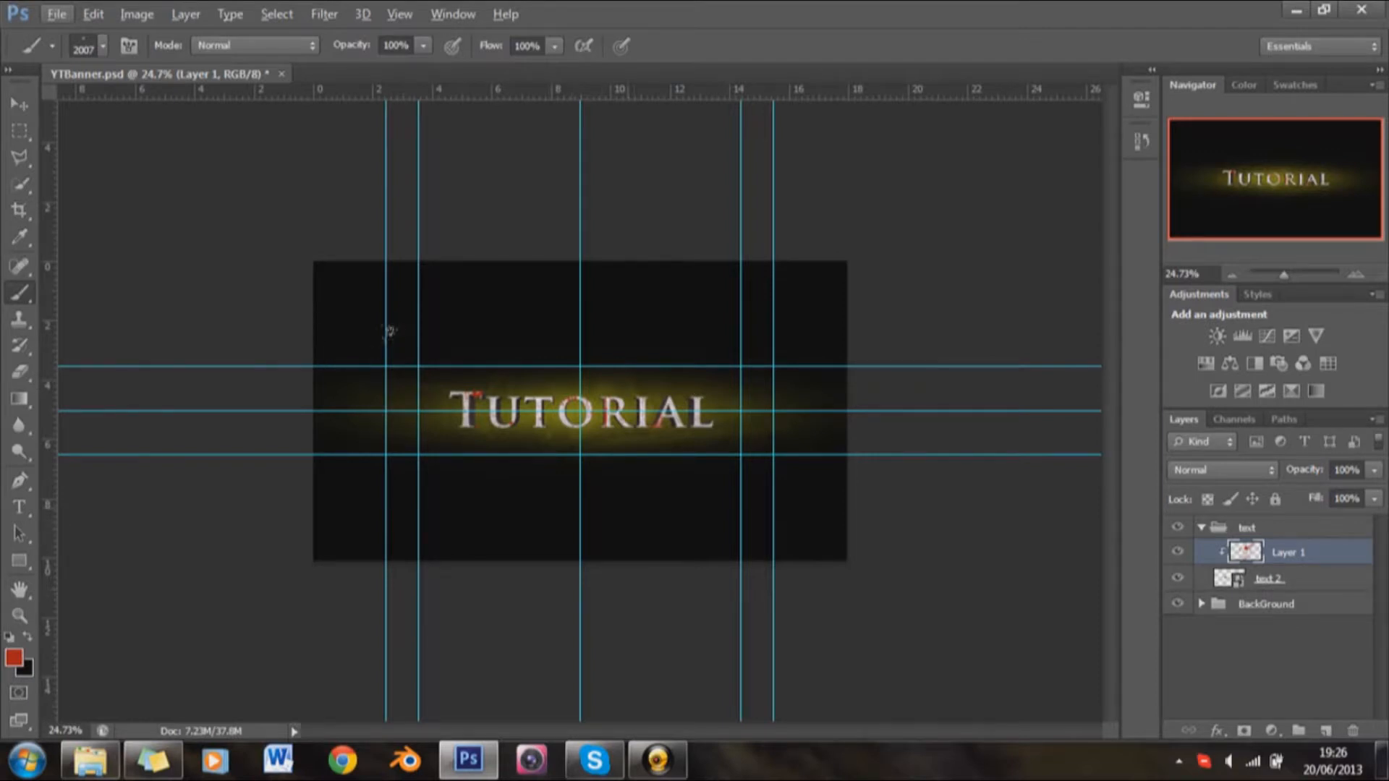
scroll(695, 463, "up", 3)
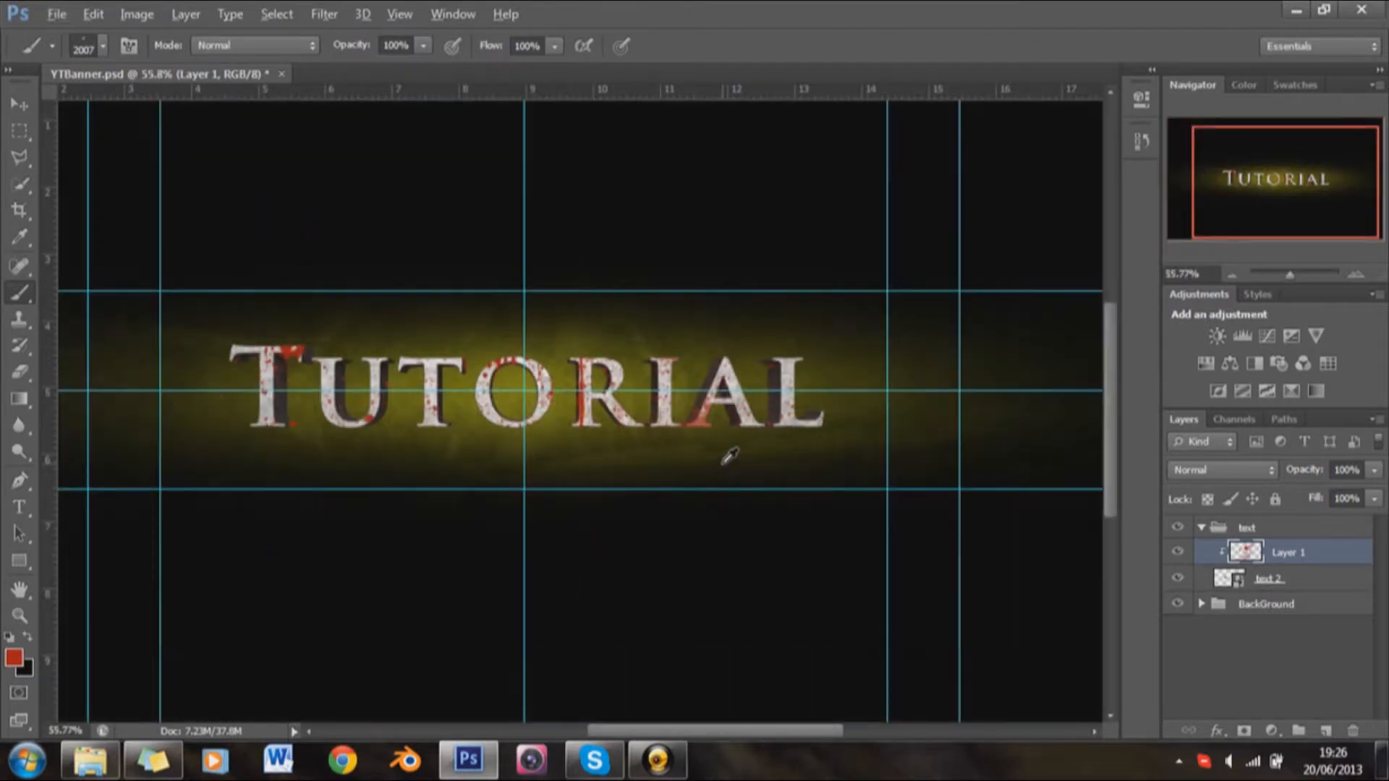
scroll(729, 456, "up", 1)
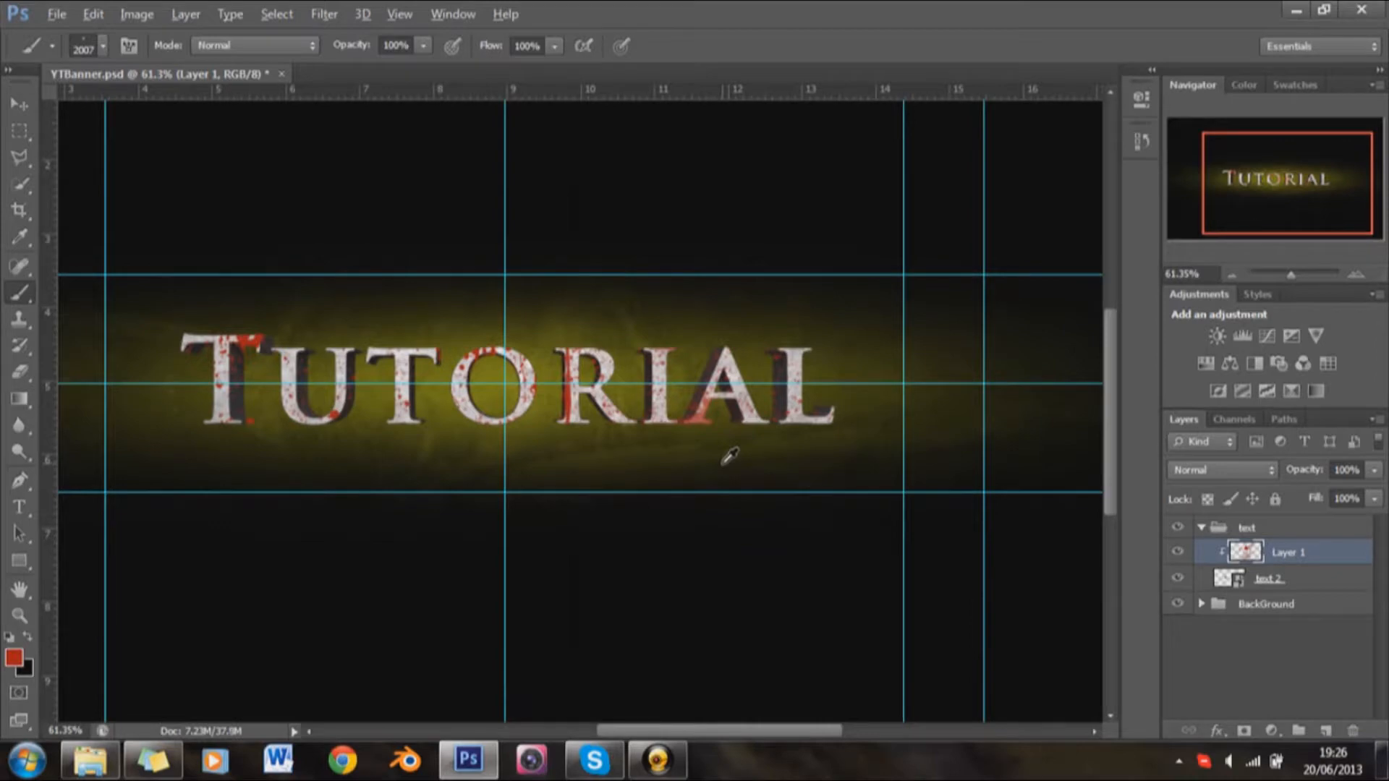
scroll(729, 456, "up", 1)
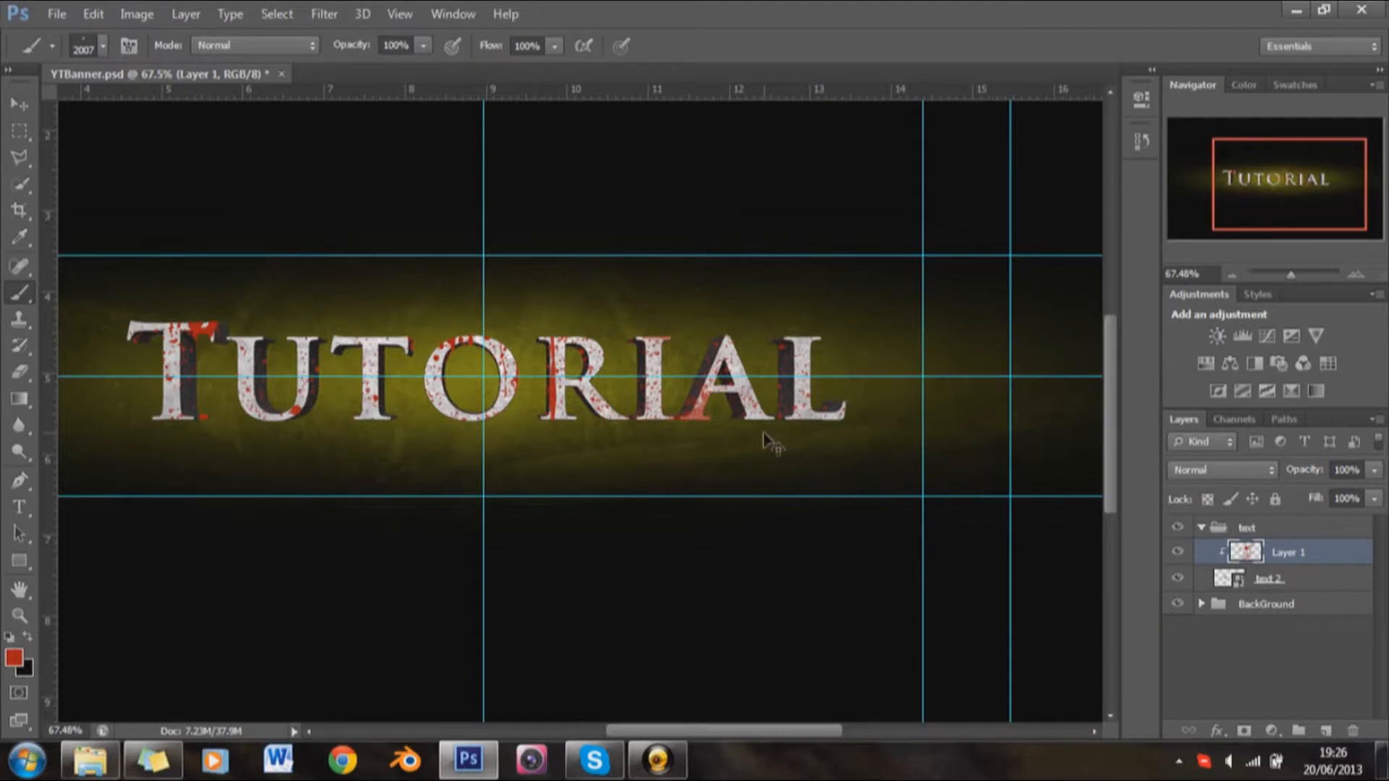
Step: Try the Overlay blend mode on Layer 1 and return it to Normal
left_click(1247, 469)
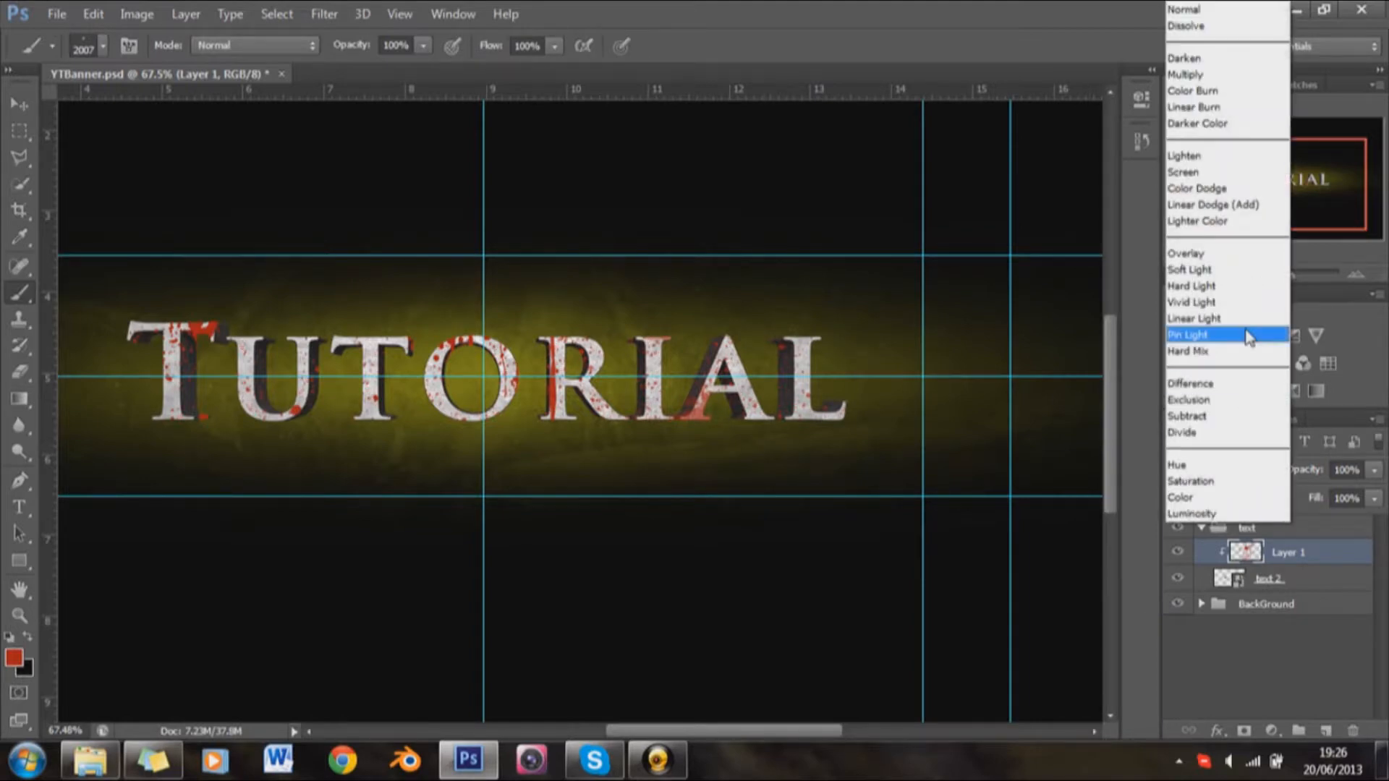
left_click(1224, 255)
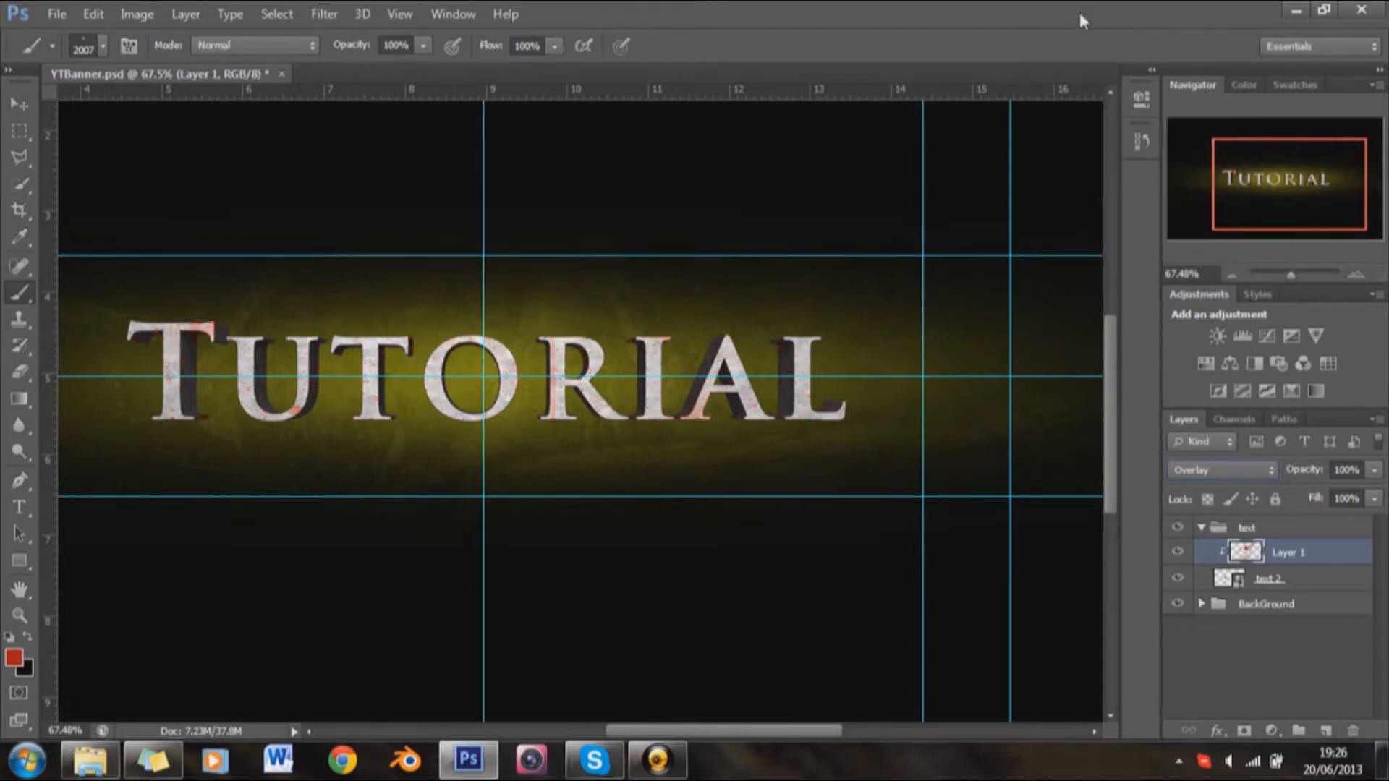
left_click(1230, 472)
left_click(1212, 14)
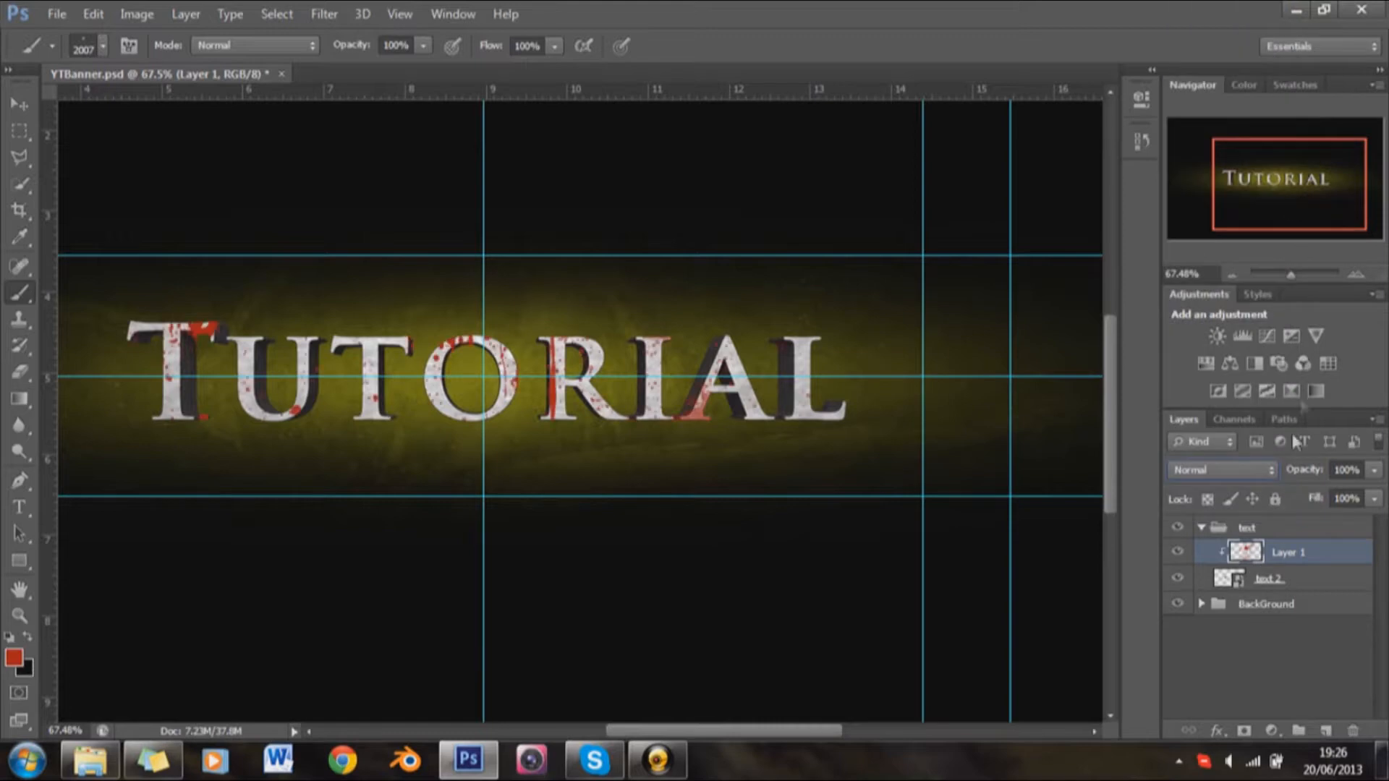
Step: Set the opacity of Layer 1 to 90%
left_click(1344, 472)
type("80")
key("Return")
left_click(1318, 474)
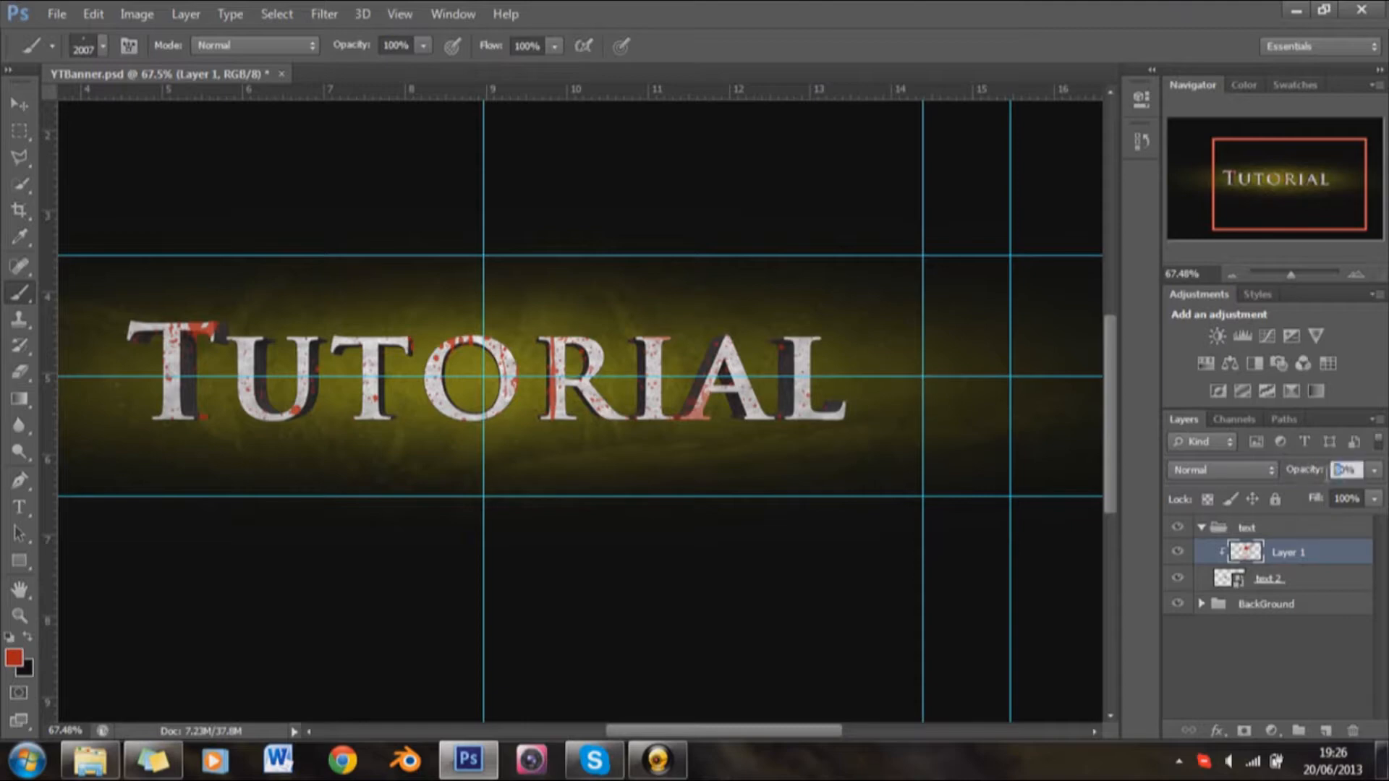
type("90")
key("Return")
Step: Erase the red splatters from the dark extruded sides of the right-hand letters on Layer 1 with a soft 40 px eraser
scroll(603, 478, "up", 3)
right_click(595, 484)
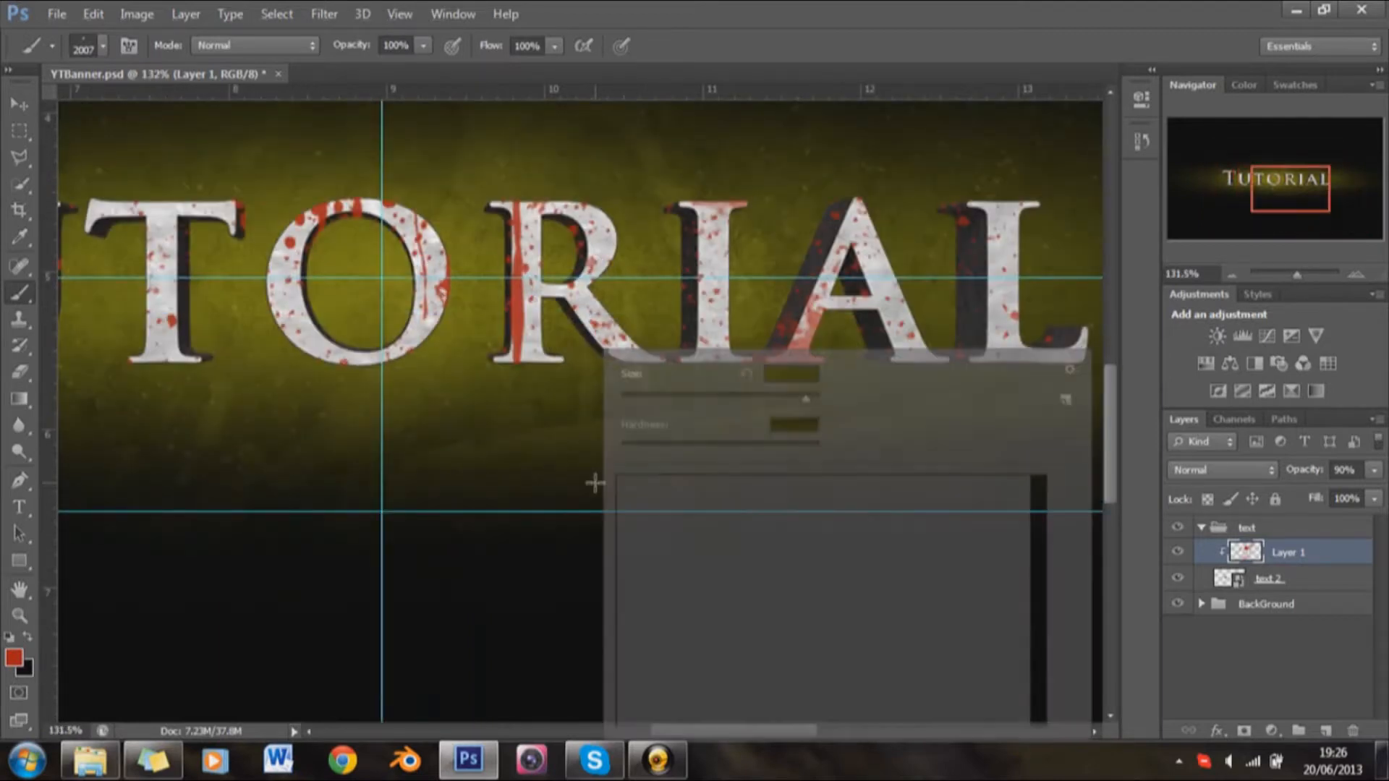
scroll(635, 507, "down", 10)
scroll(635, 505, "up", 10)
left_click(634, 496)
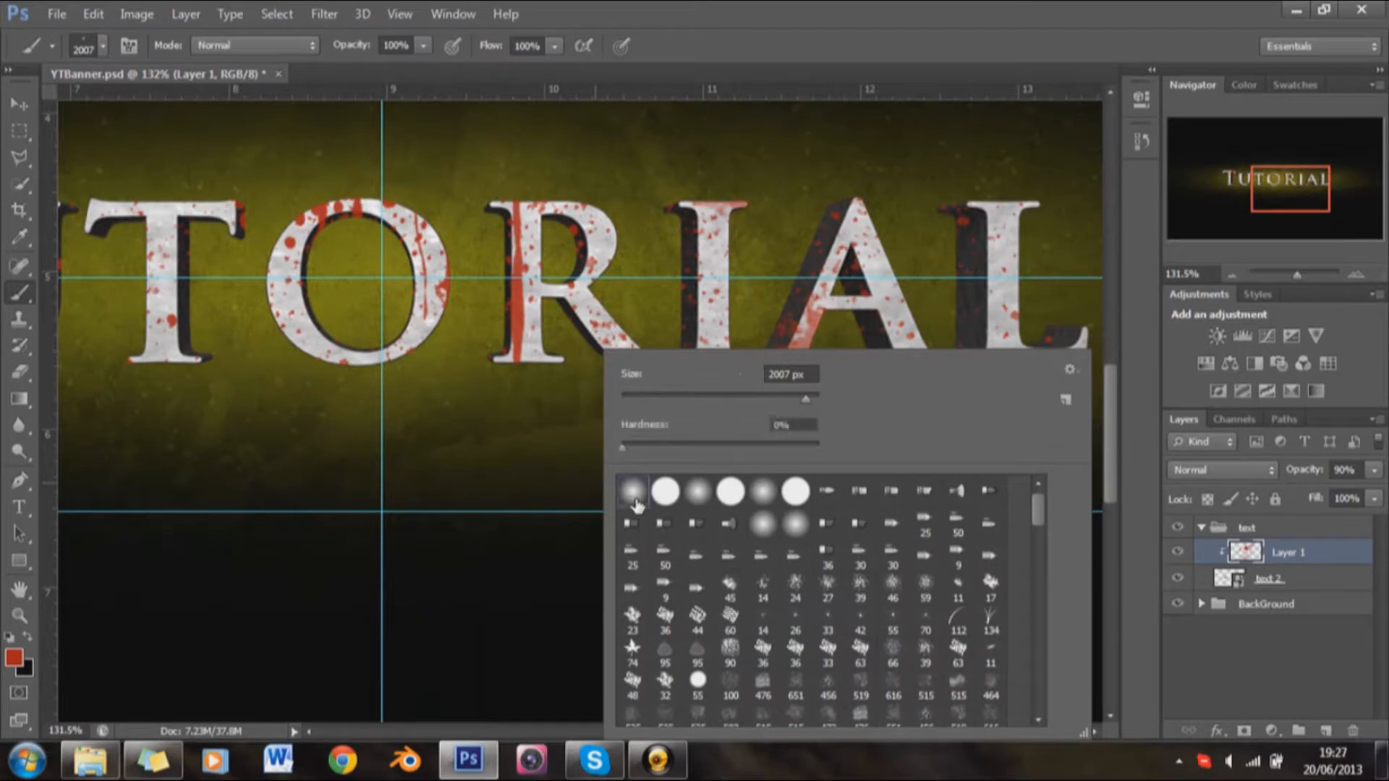
left_click(801, 96)
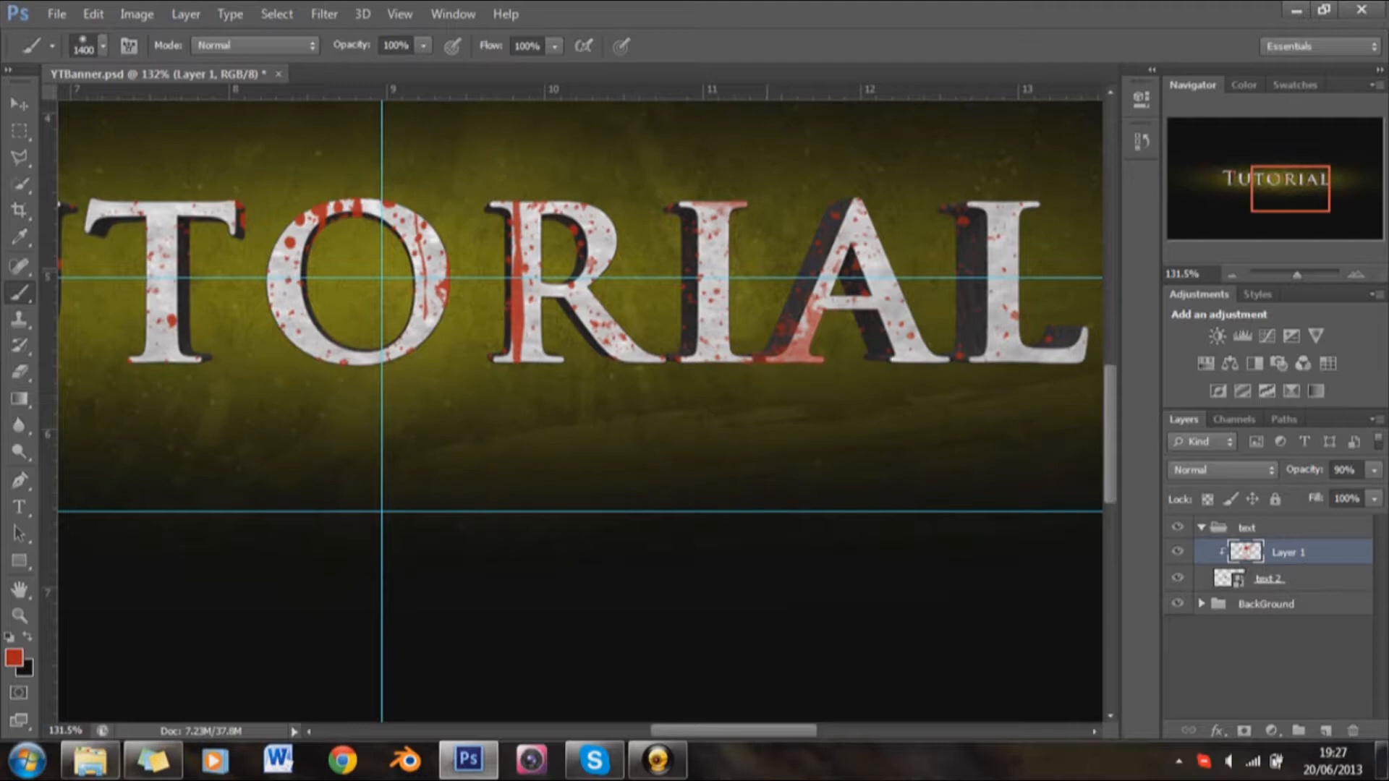
key("e")
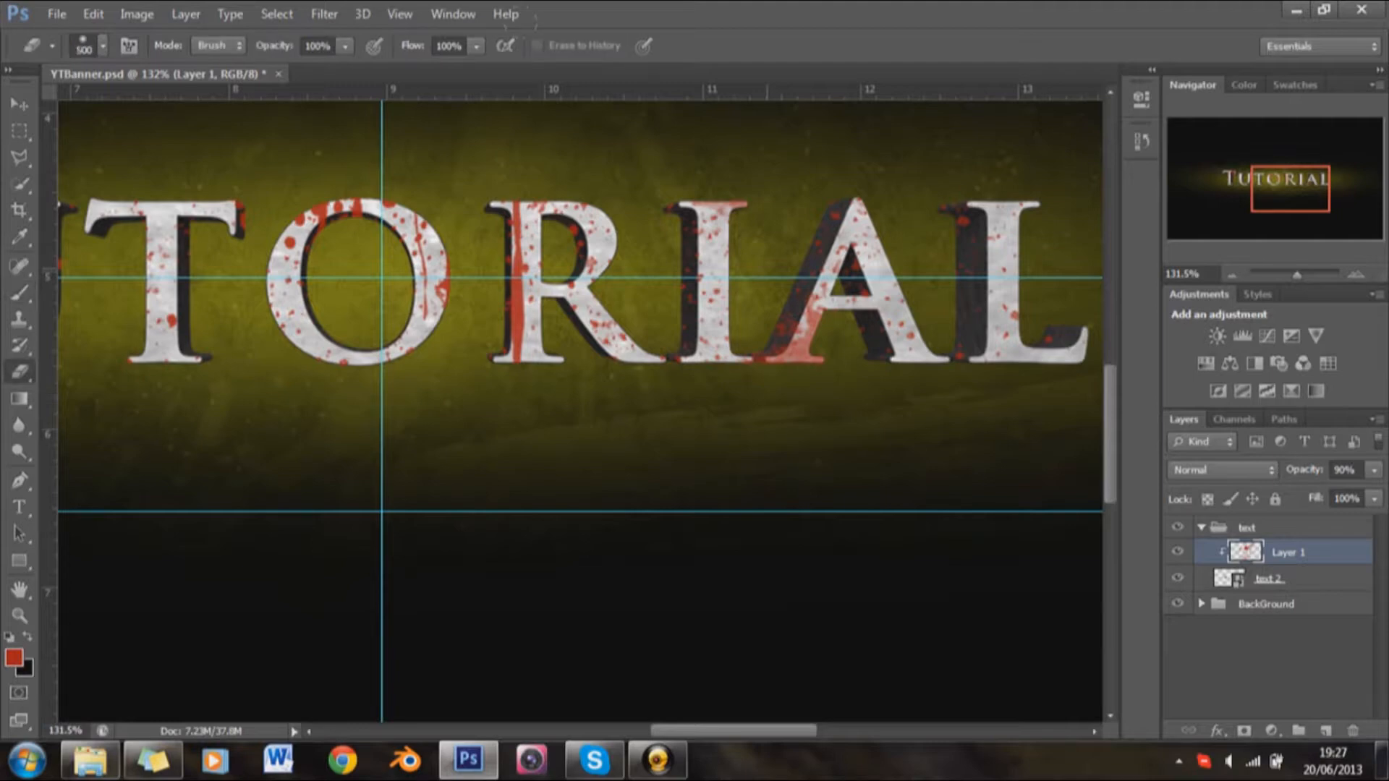
key("bracketleft")
key("bracketleft")
key("bracketleft")
key("bracketleft")
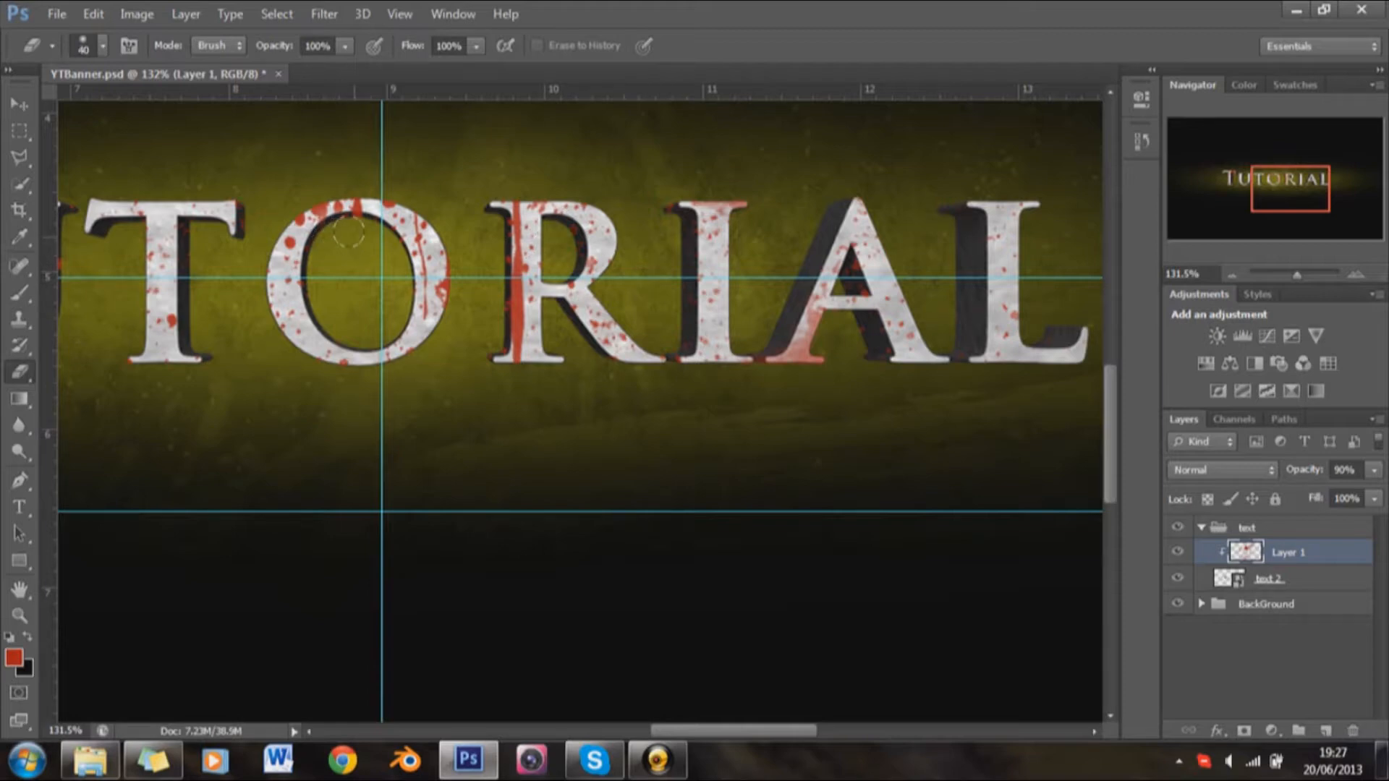
Step: Erase the remaining splatters from the dark sides of the first letters, T and U, with the 40 px eraser
scroll(434, 394, "left", 5)
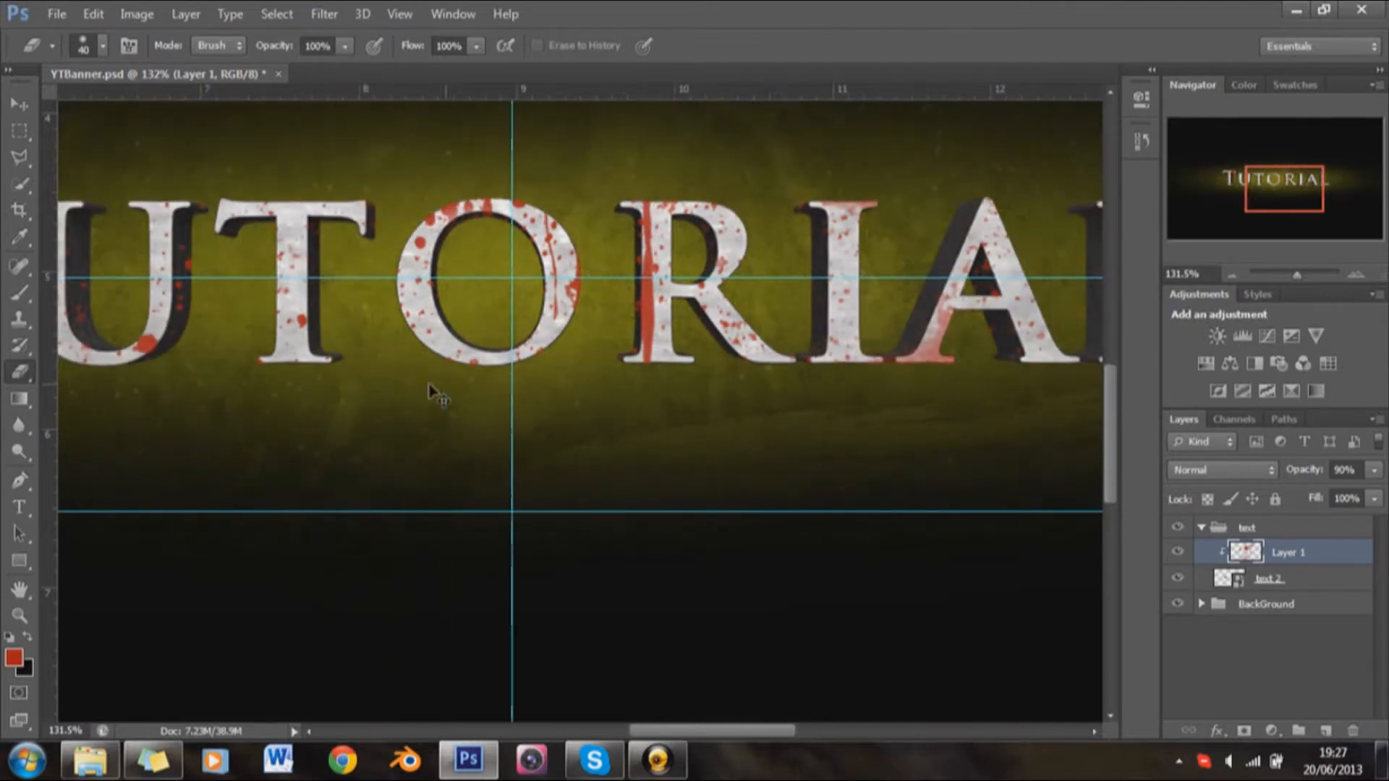
scroll(434, 393, "left", 1)
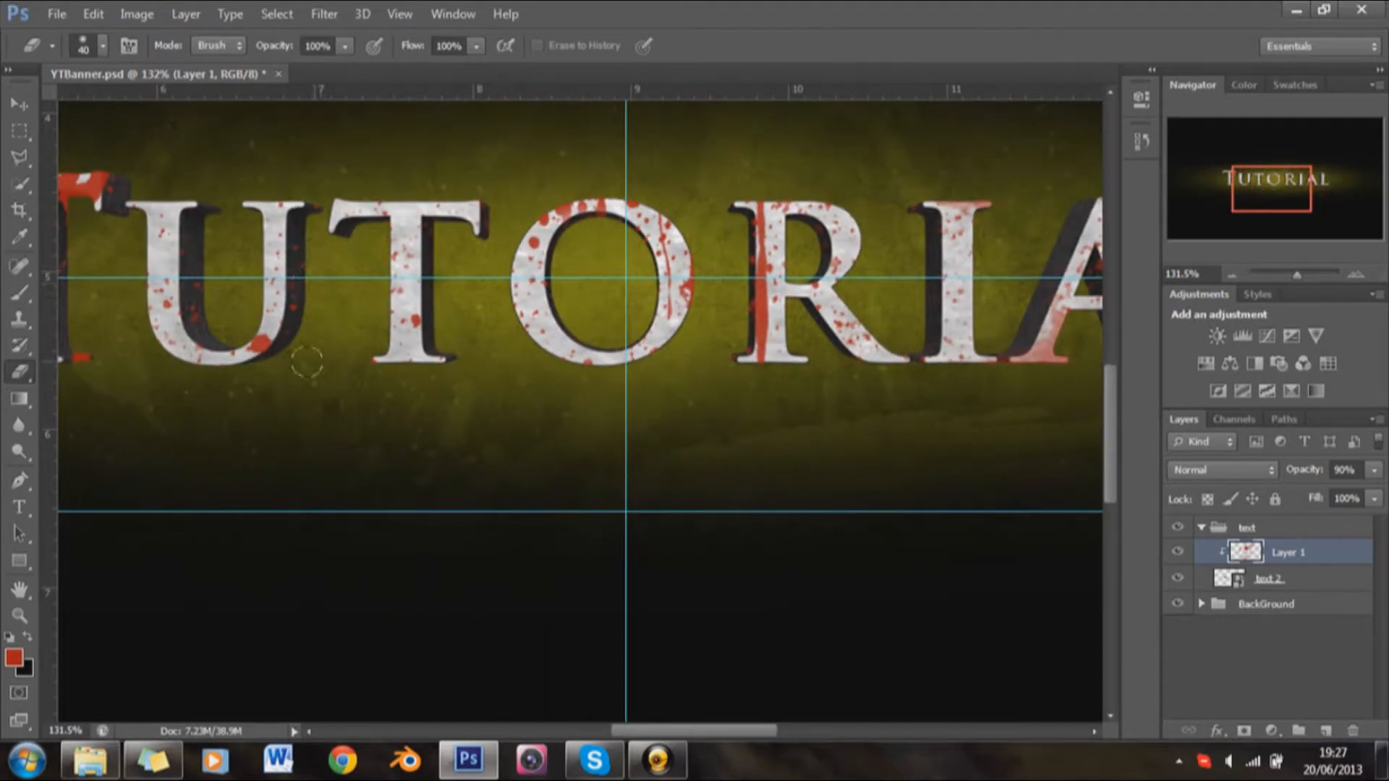
scroll(480, 268, "left", 2)
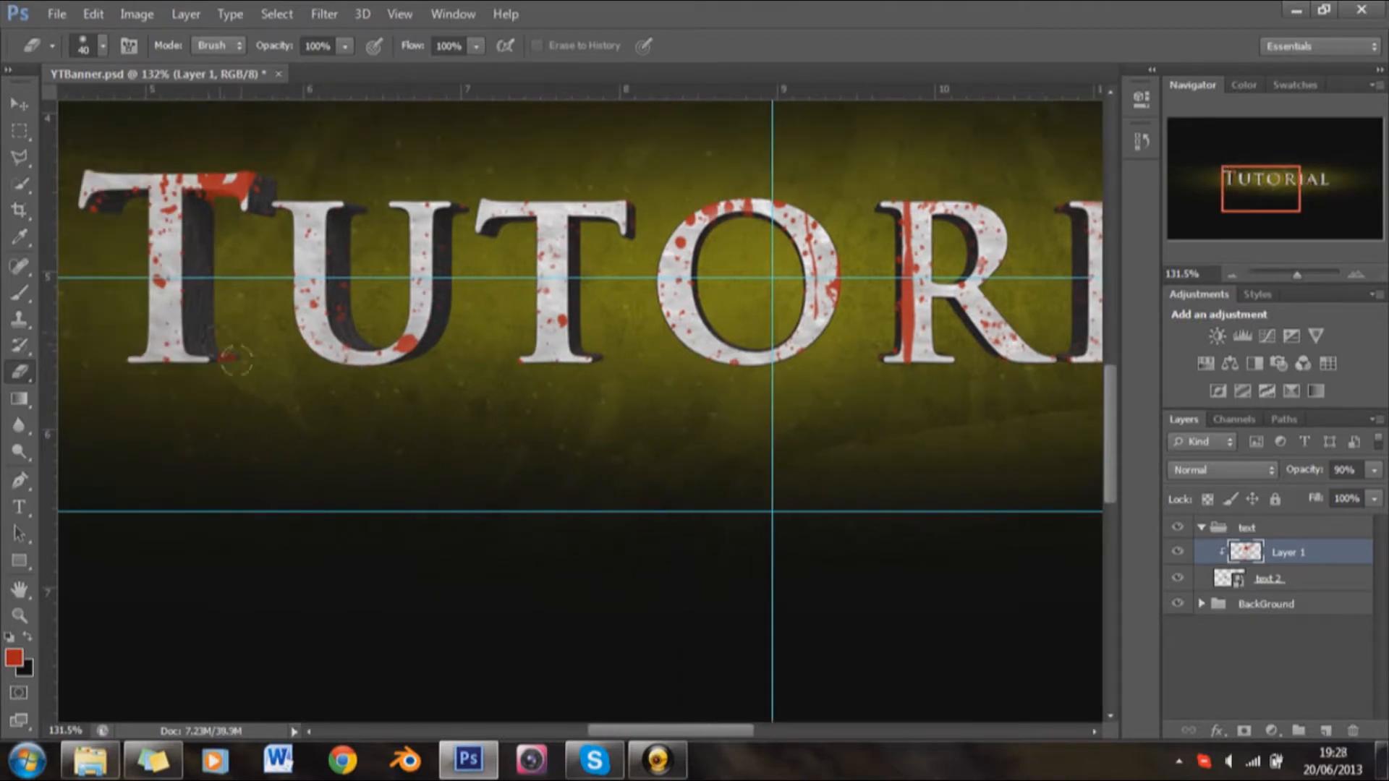
Step: Add a Drop Shadow effect with its default settings to the text 2 layer
key("ctrl+0")
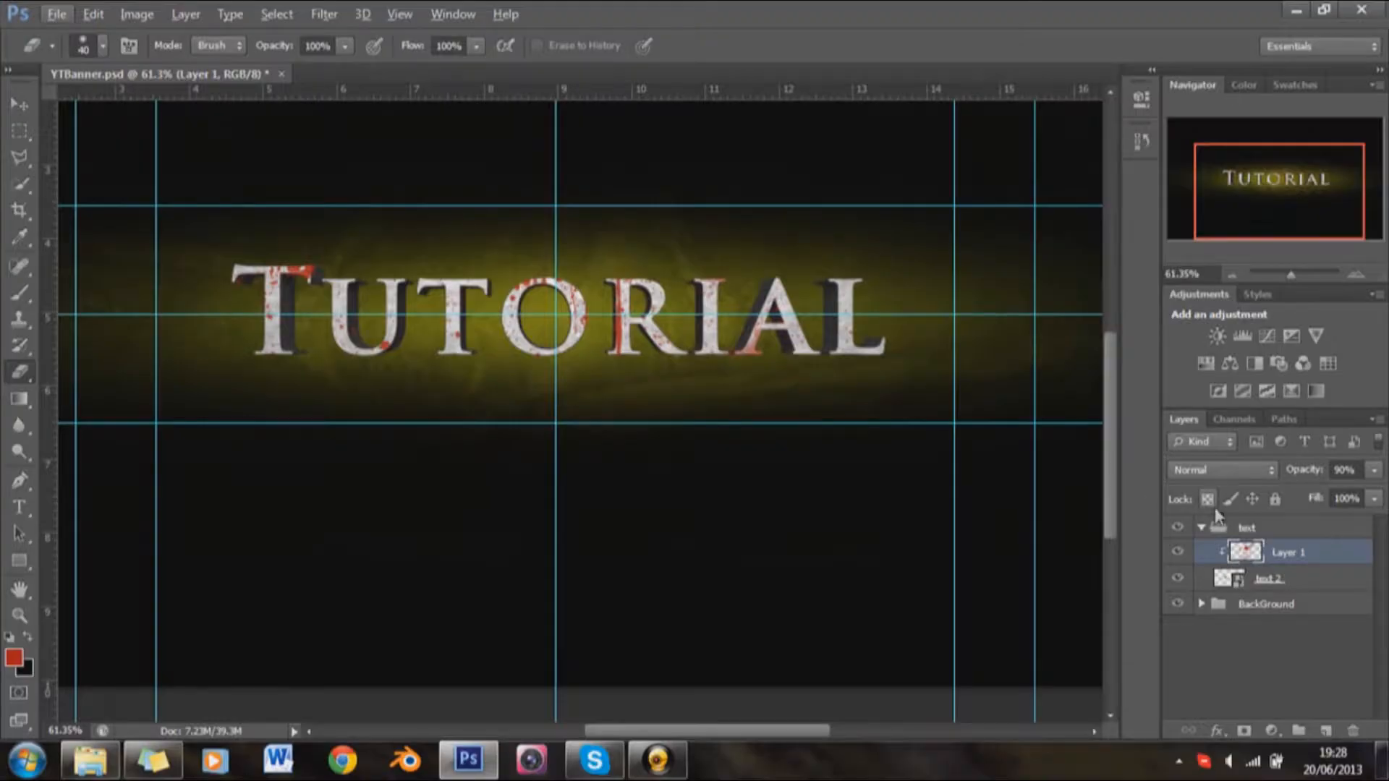
left_click(1221, 582)
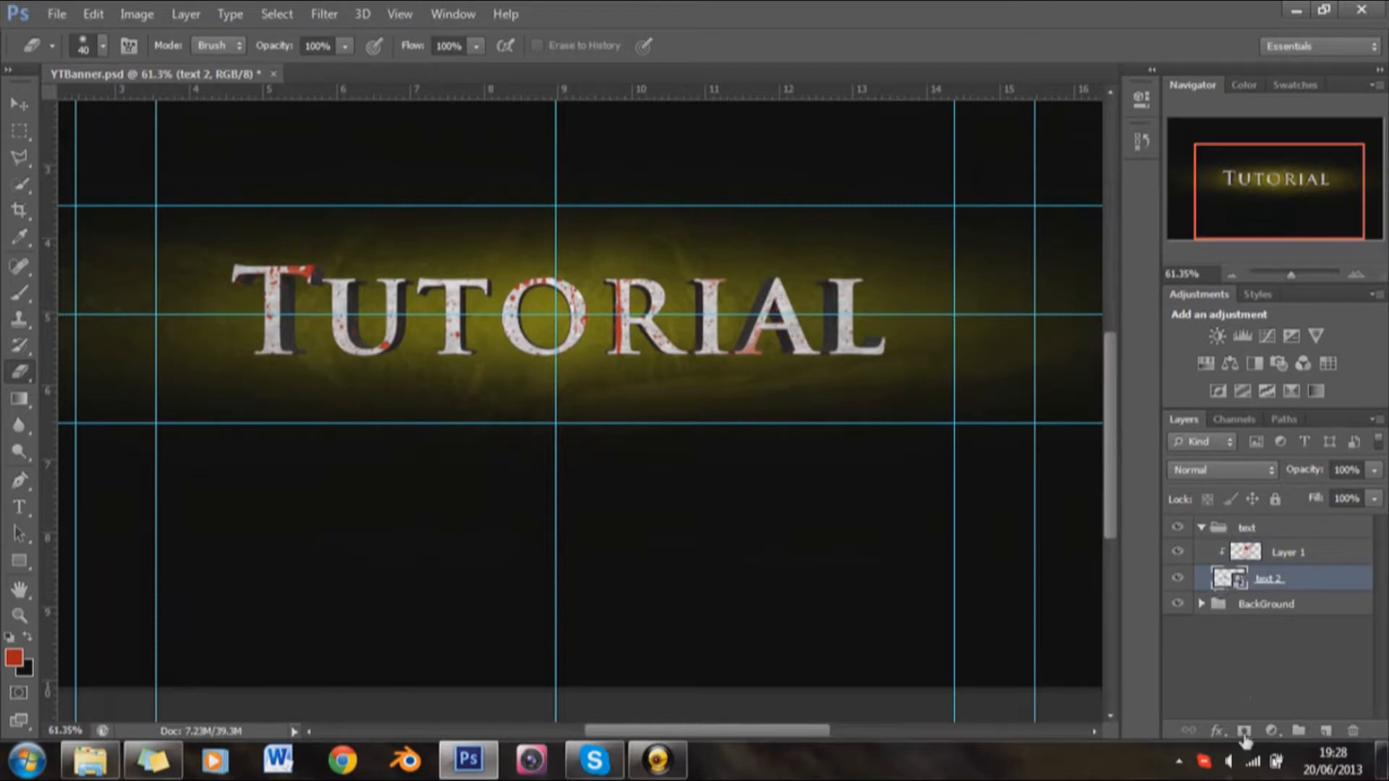
left_click(1220, 734)
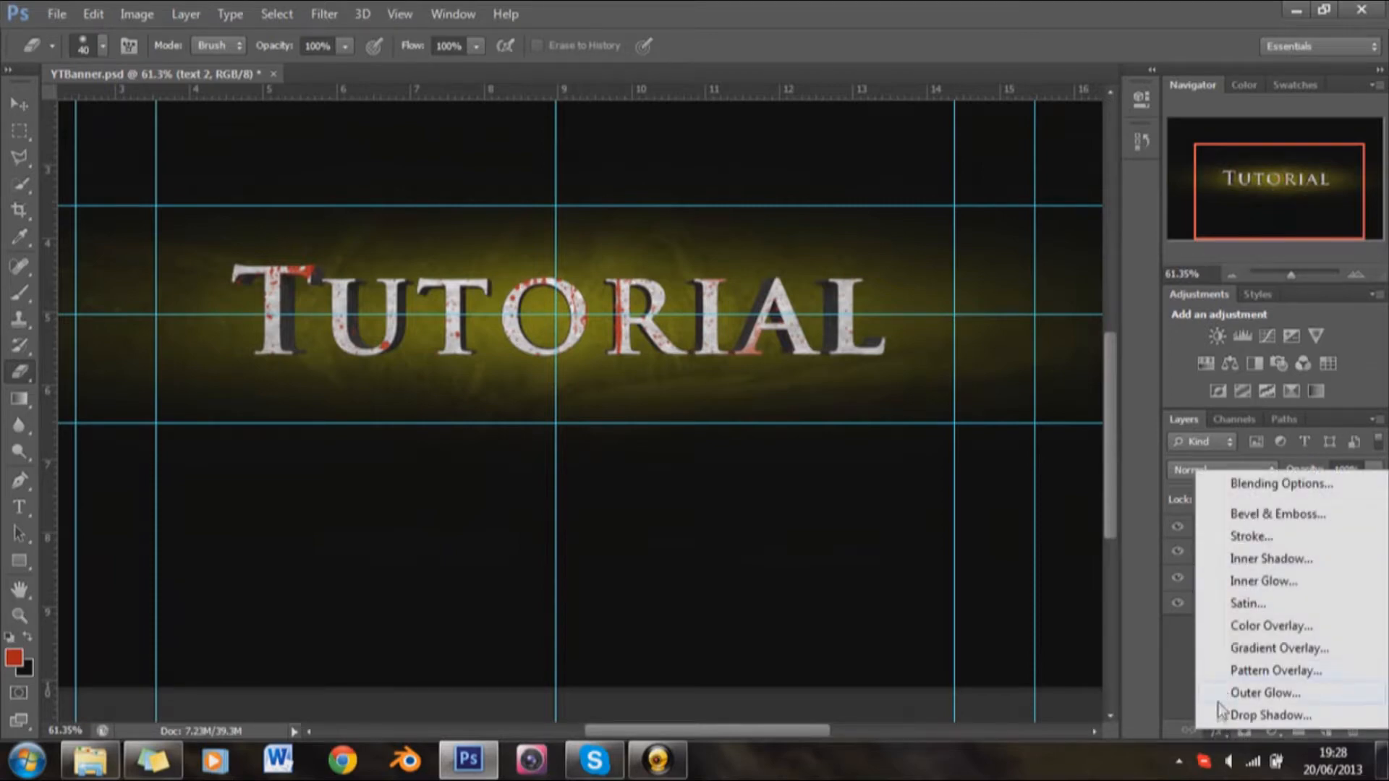
left_click(1222, 714)
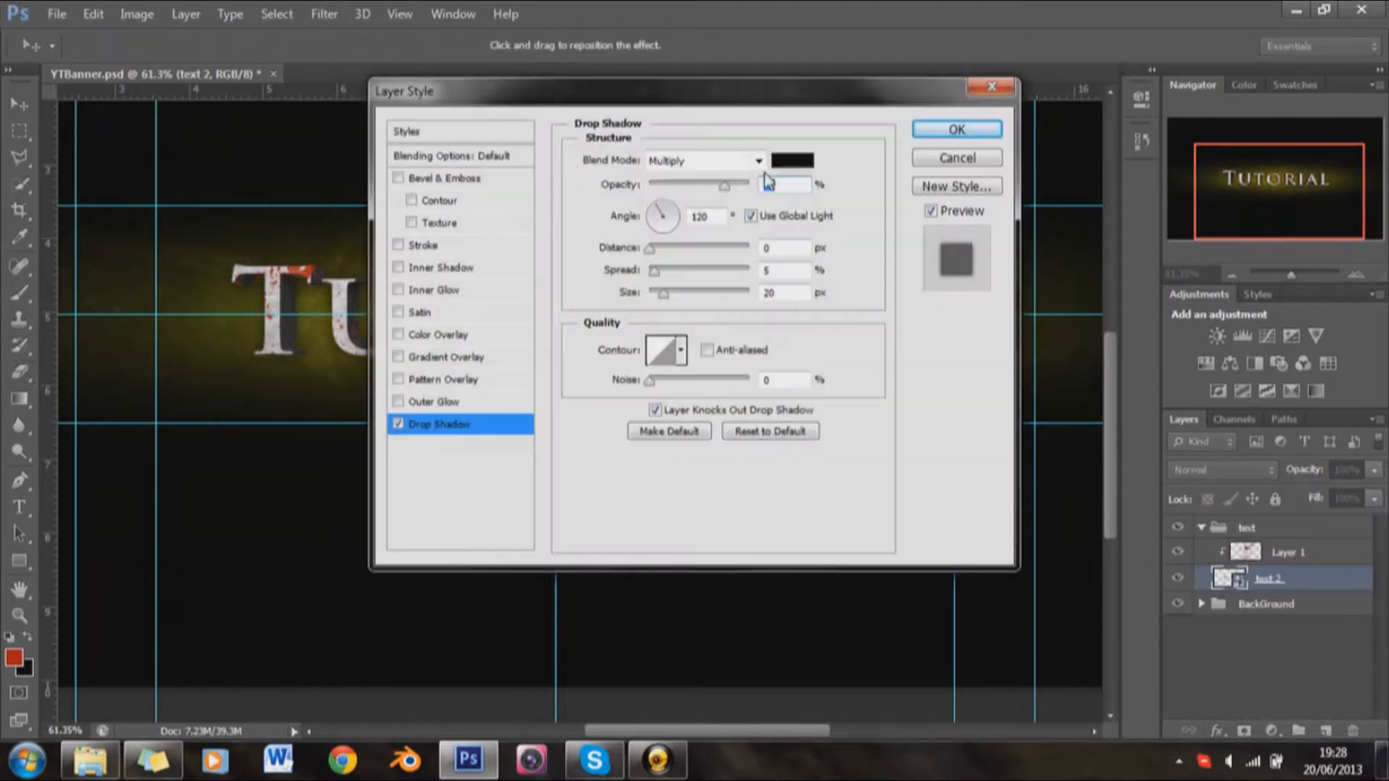
left_click_drag(766, 92, 1115, 94)
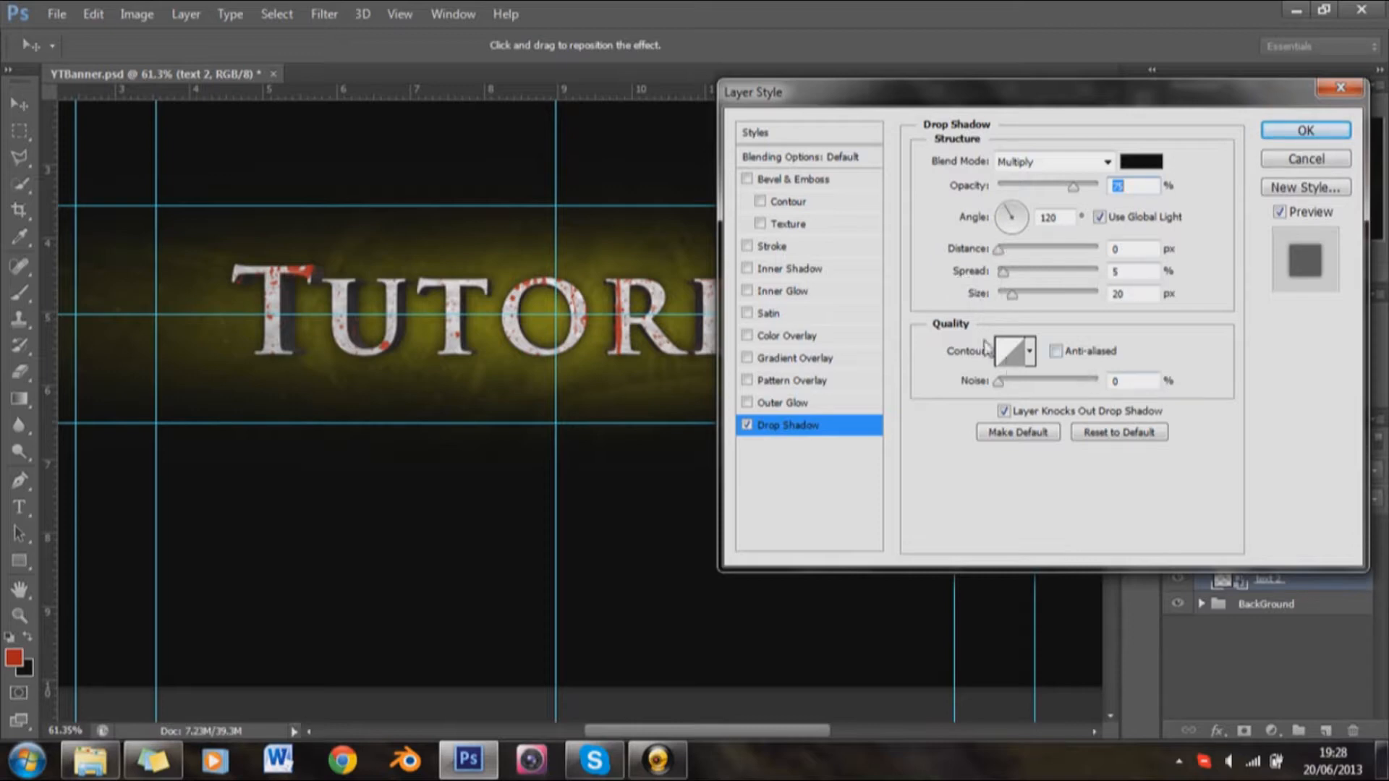
Step: Add a black-to-white Gradient Overlay to text 2 with the Overlay blend mode and 100% opacity
left_click(748, 358)
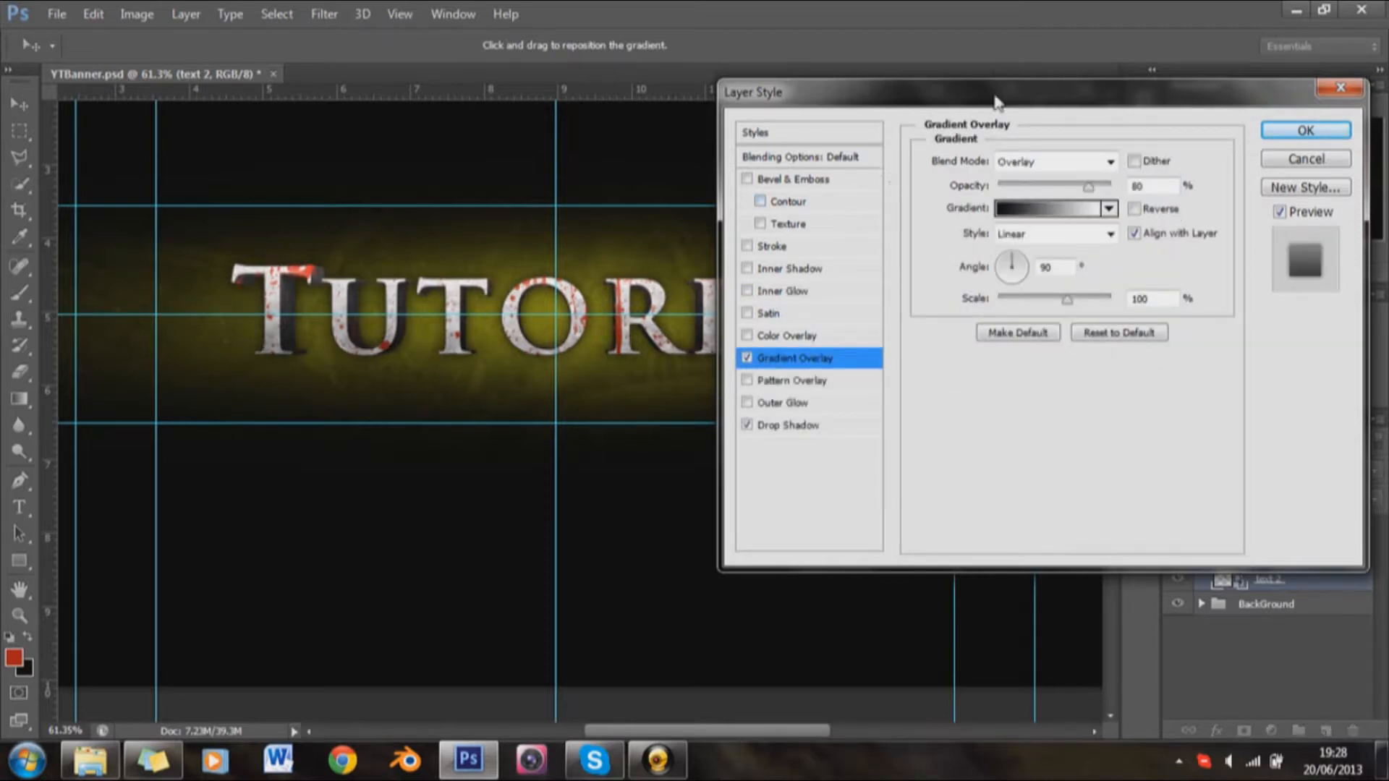
left_click_drag(1089, 187, 1115, 187)
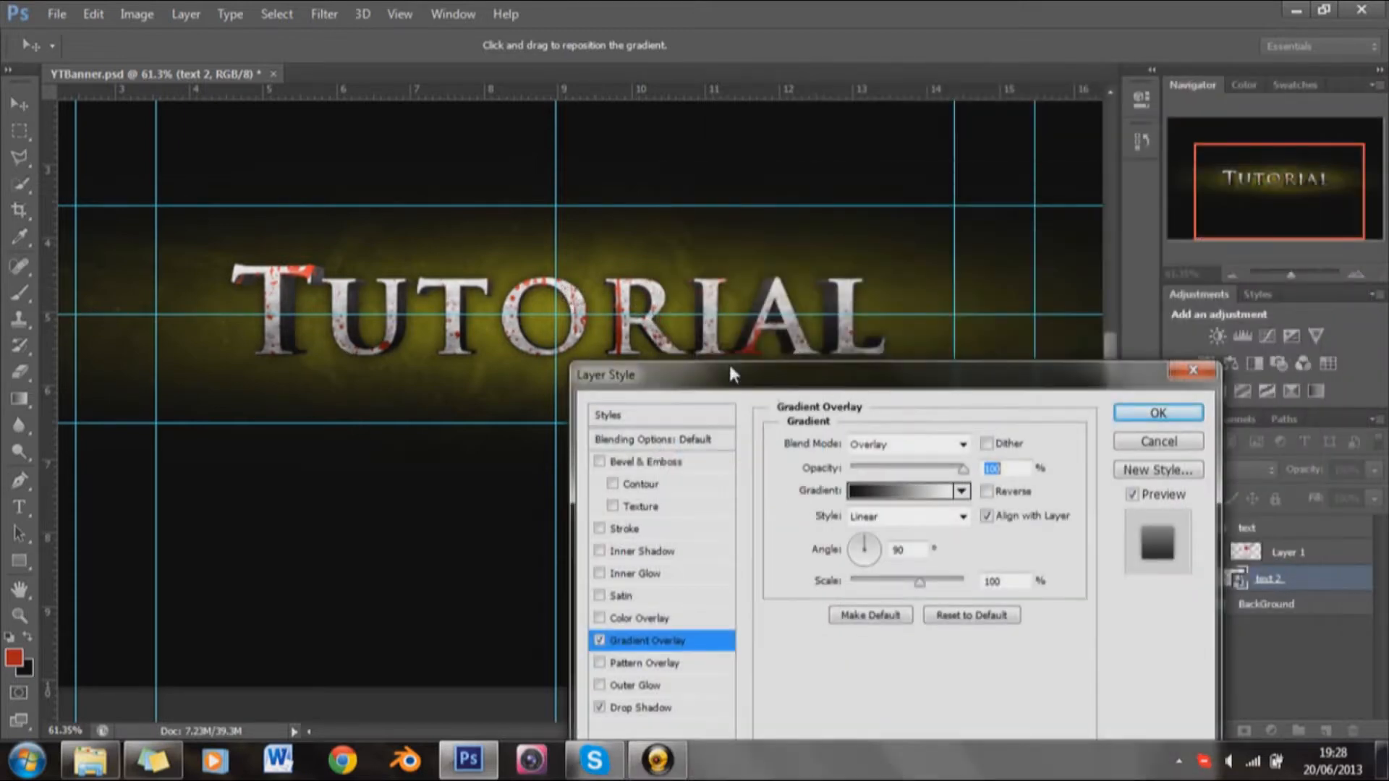
left_click_drag(728, 362, 855, 204)
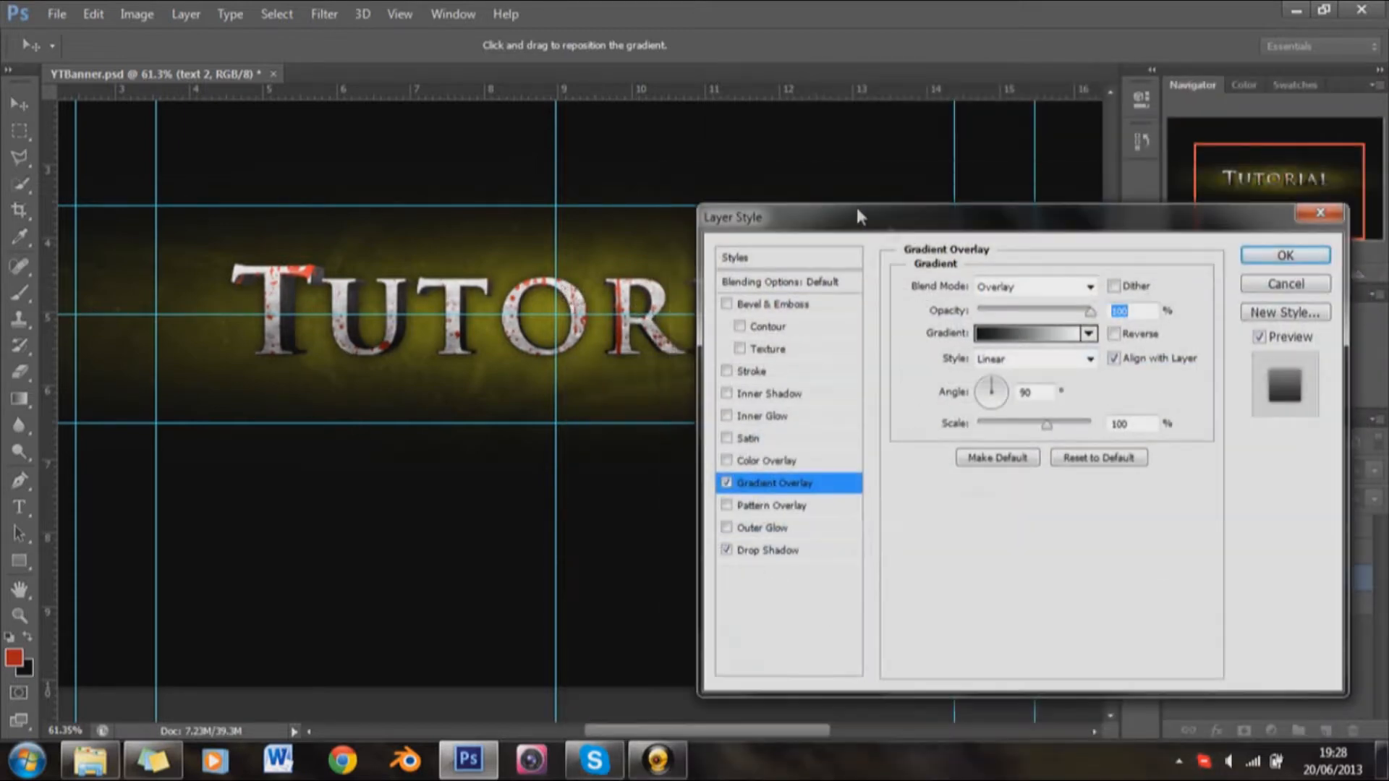
left_click(1008, 289)
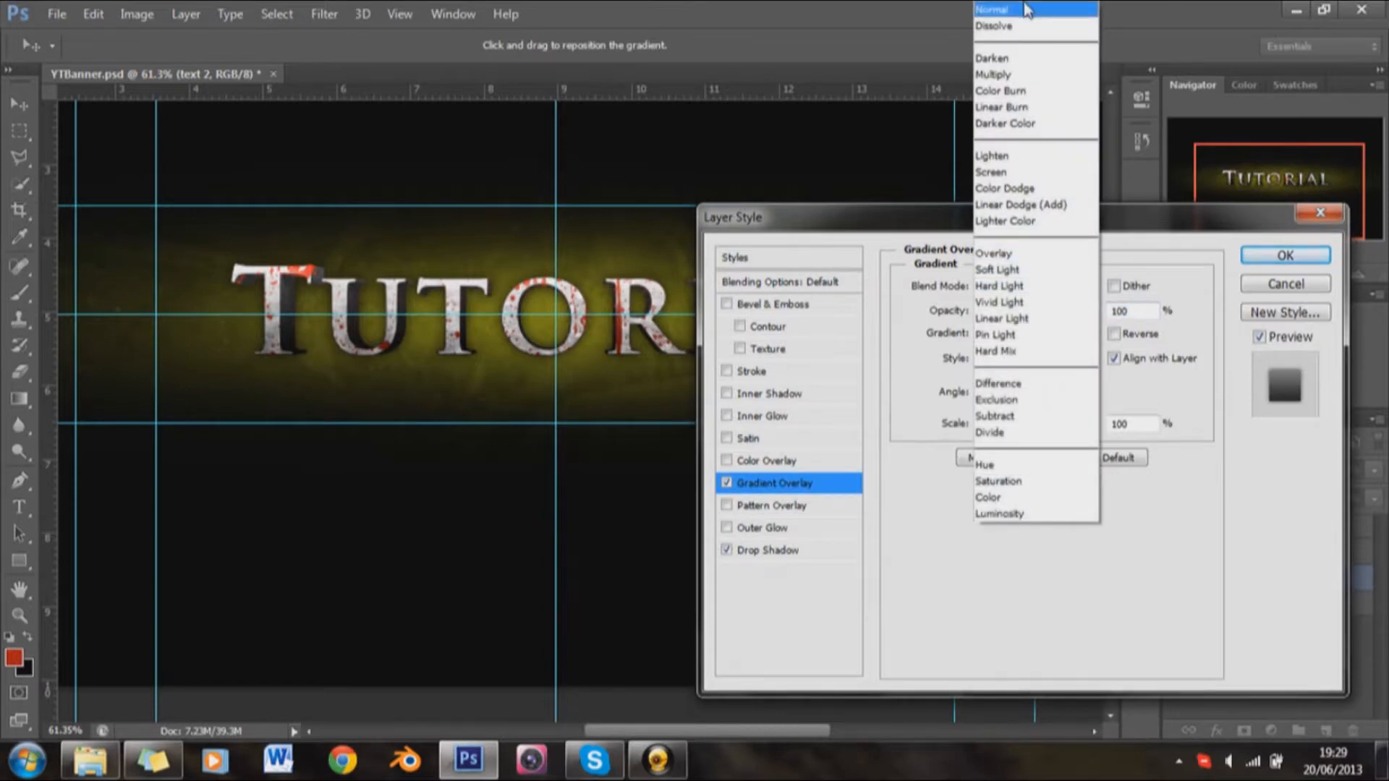
left_click(988, 254)
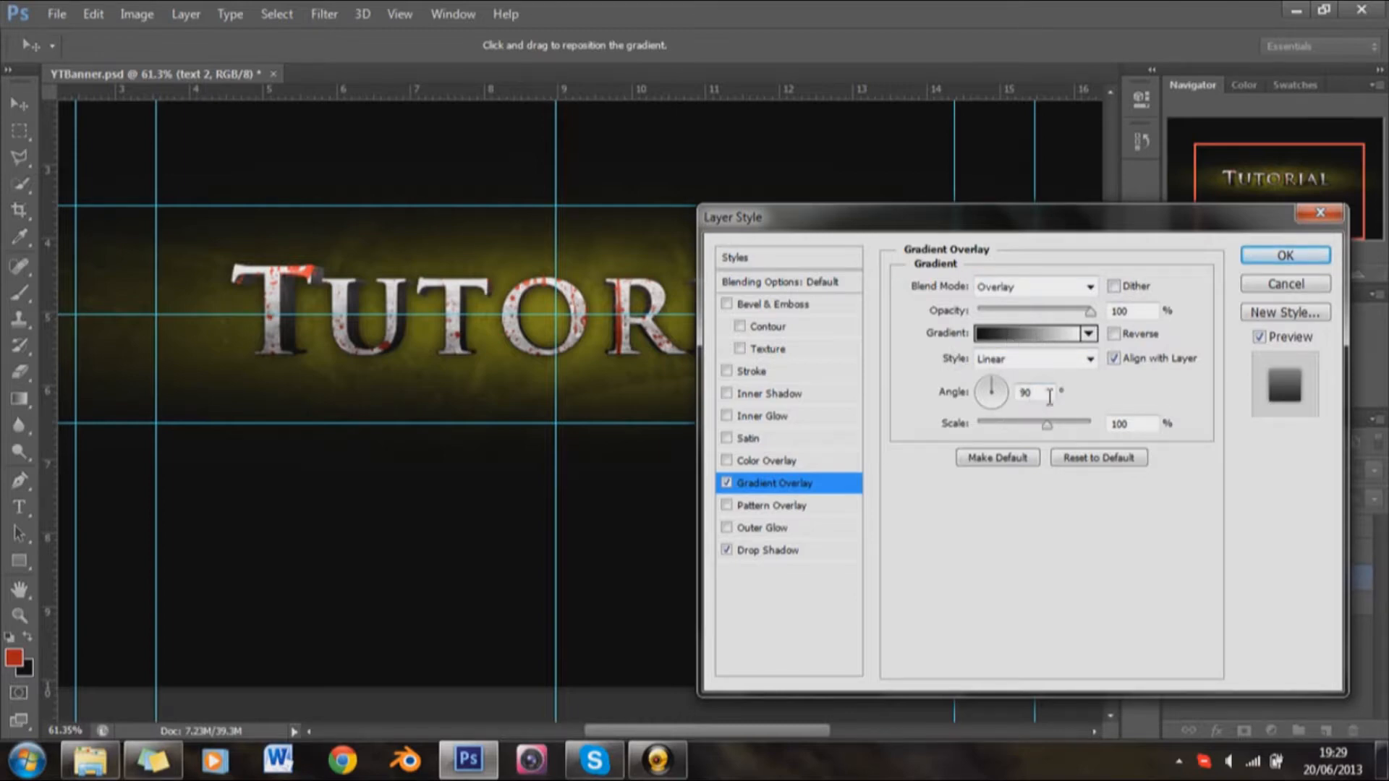
Step: Add a white Inner Glow to the text 2 layer with the Overlay blend mode and 30% opacity
left_click(763, 417)
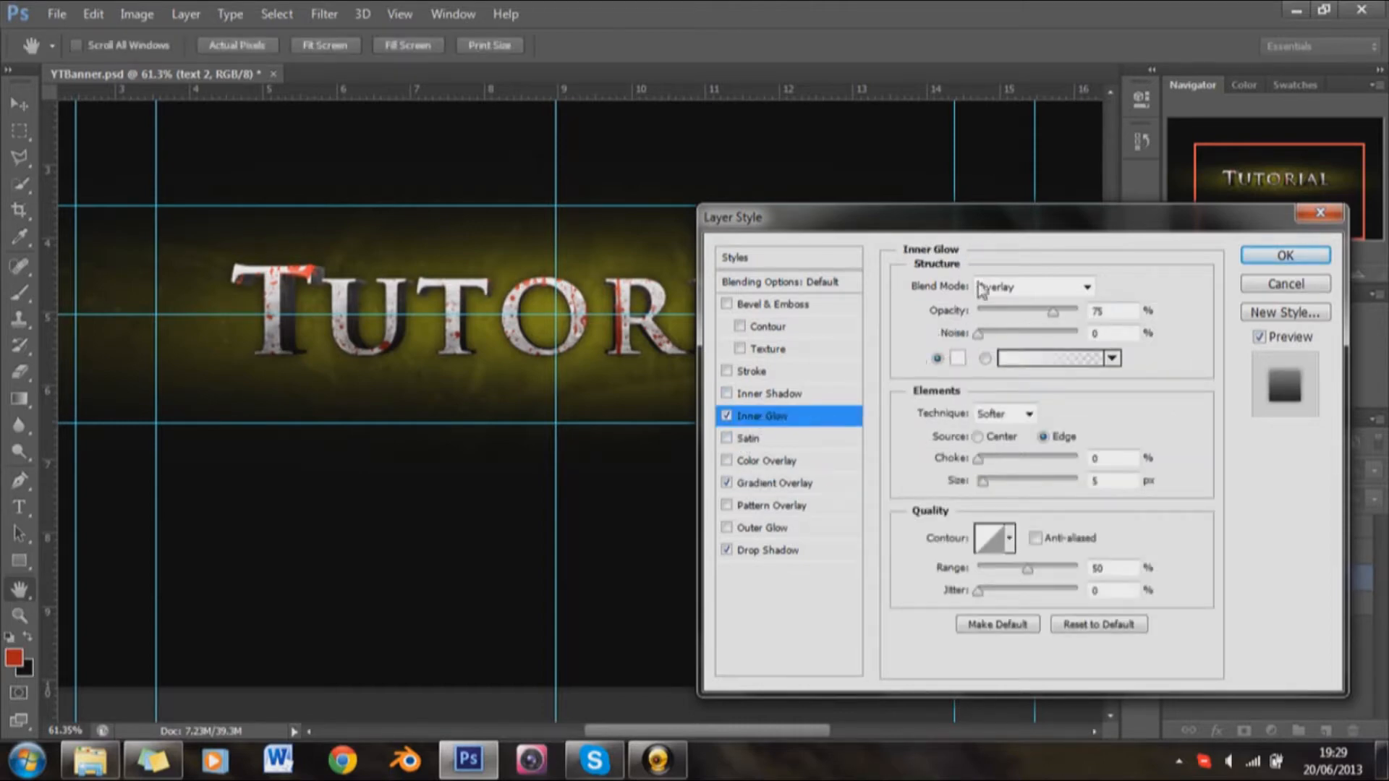
double_click(1090, 311)
type("30")
key("Return")
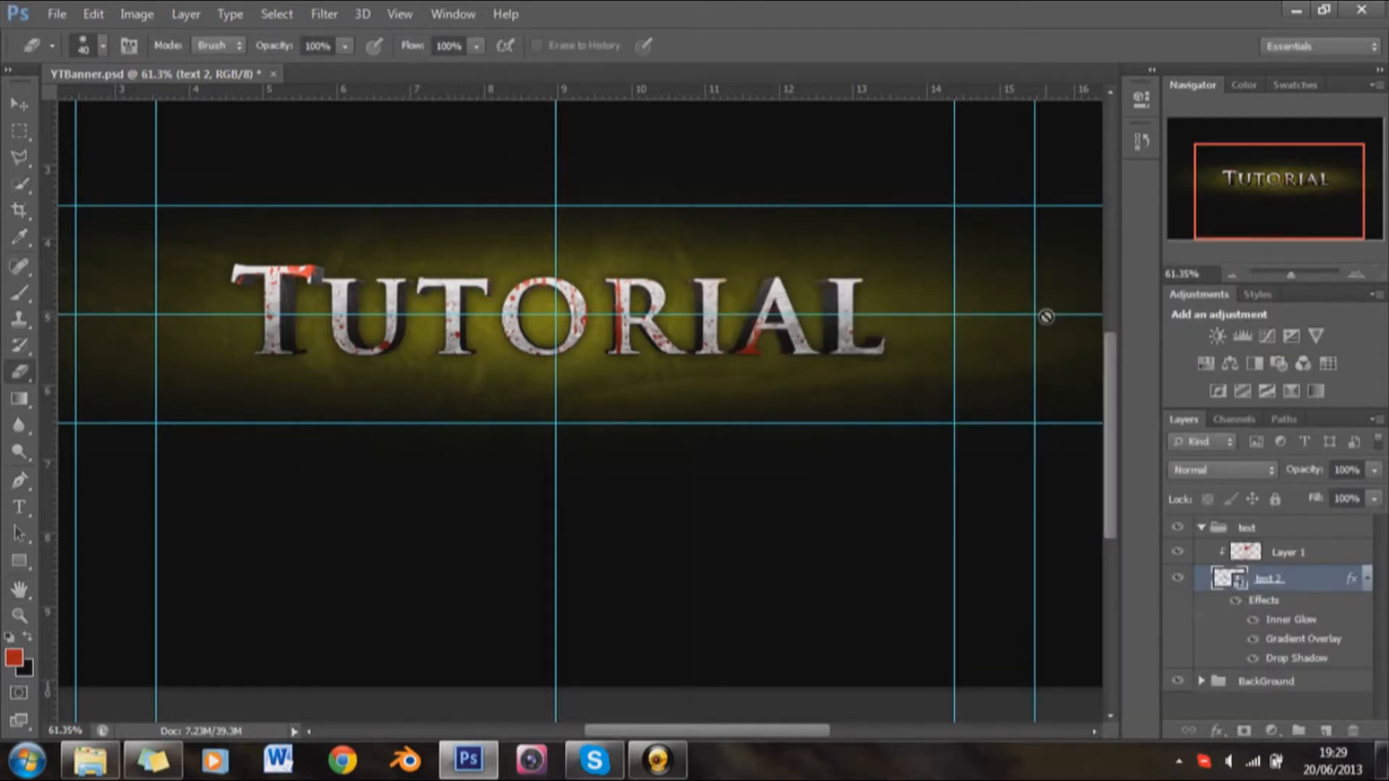
left_click(1216, 731)
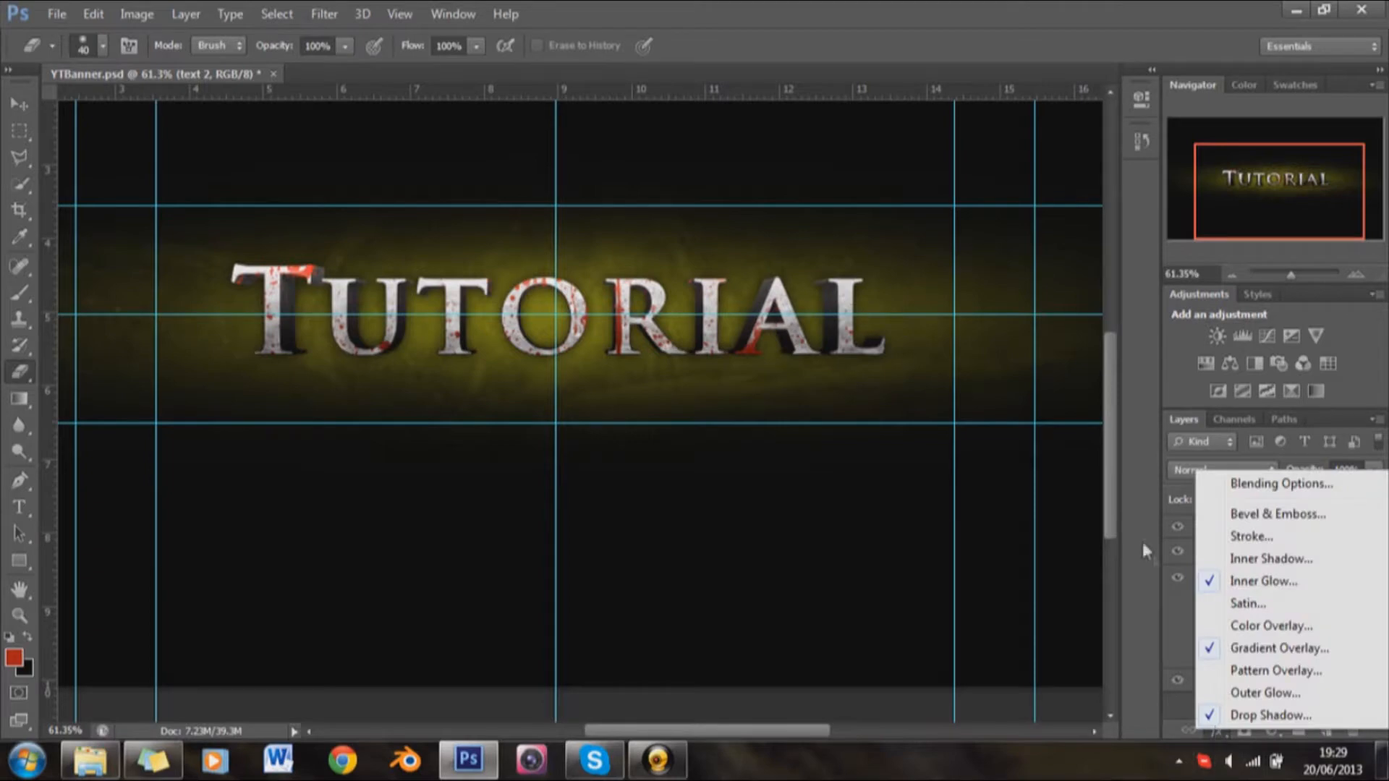
left_click(1271, 581)
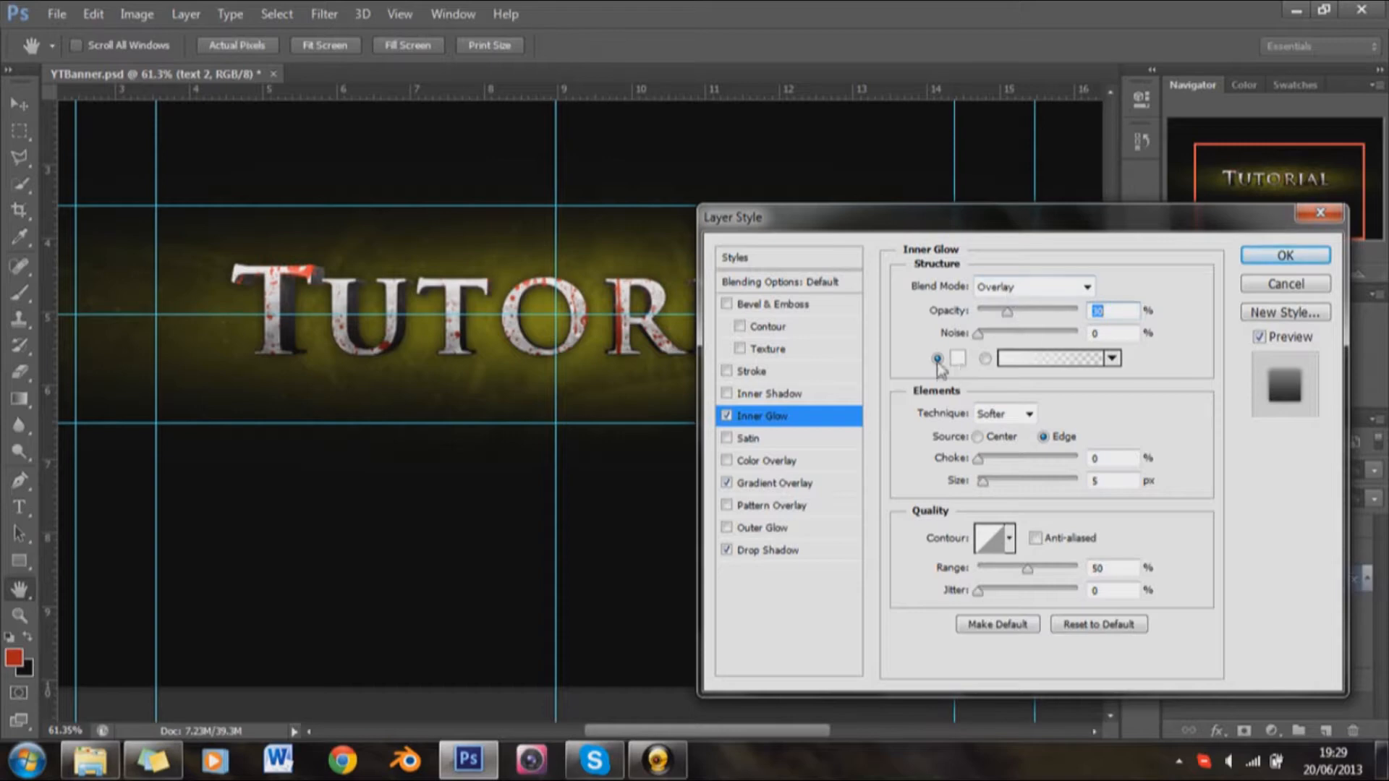
left_click(958, 357)
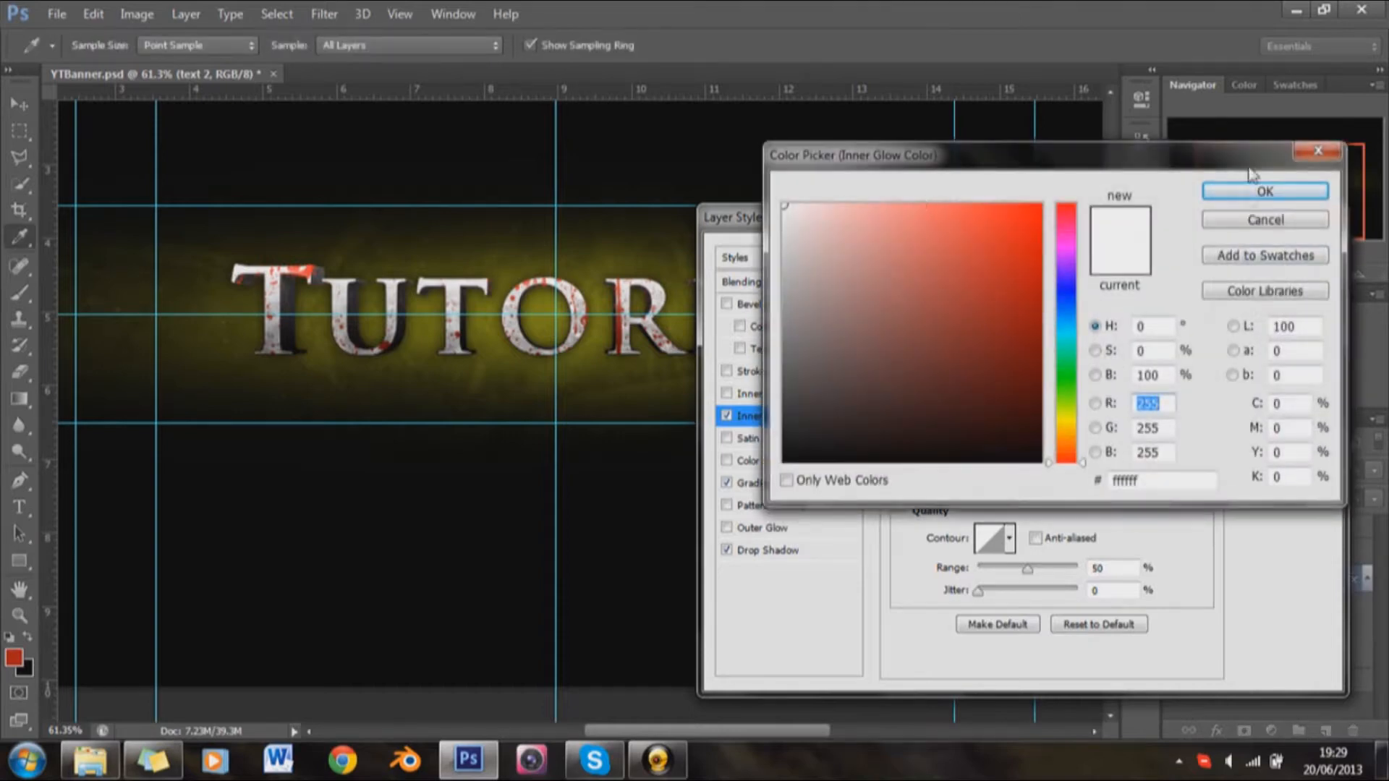
left_click(1259, 191)
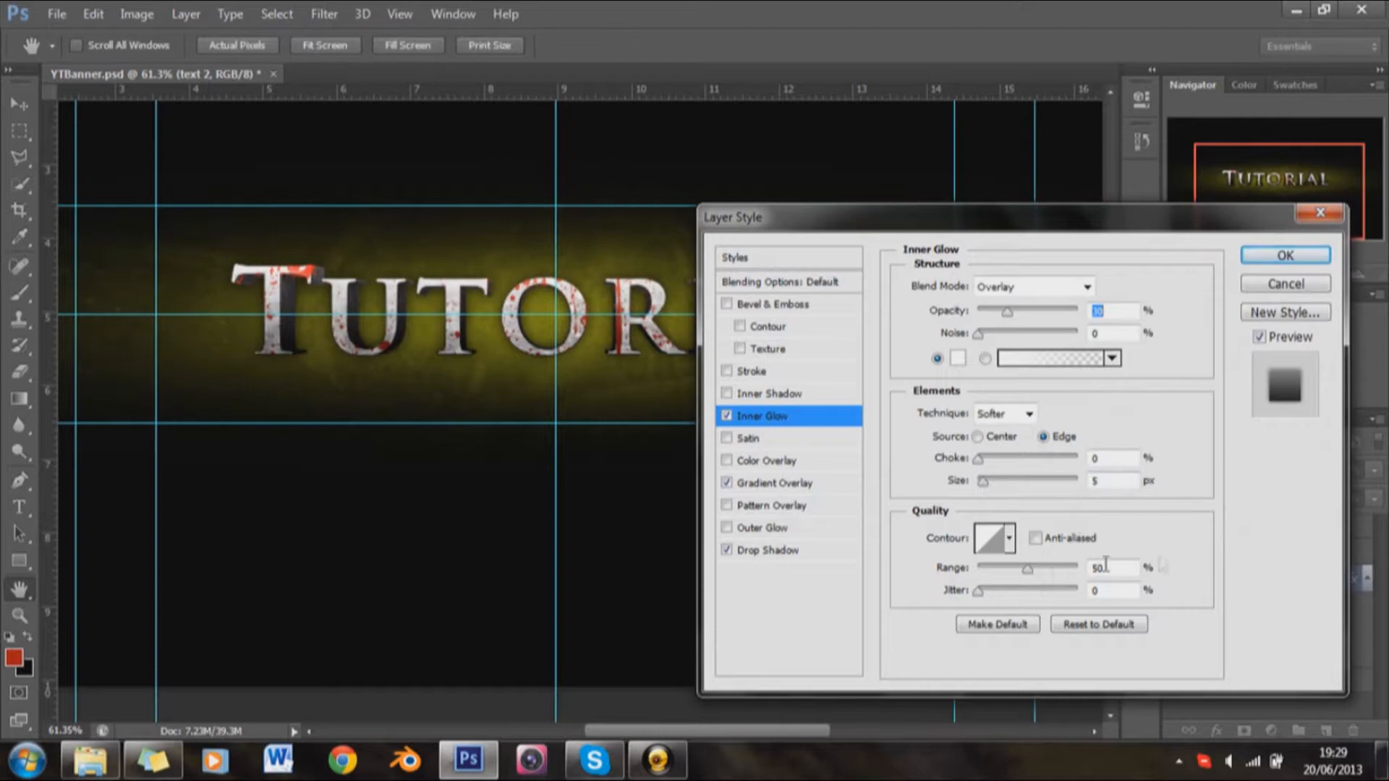
left_click(1268, 262)
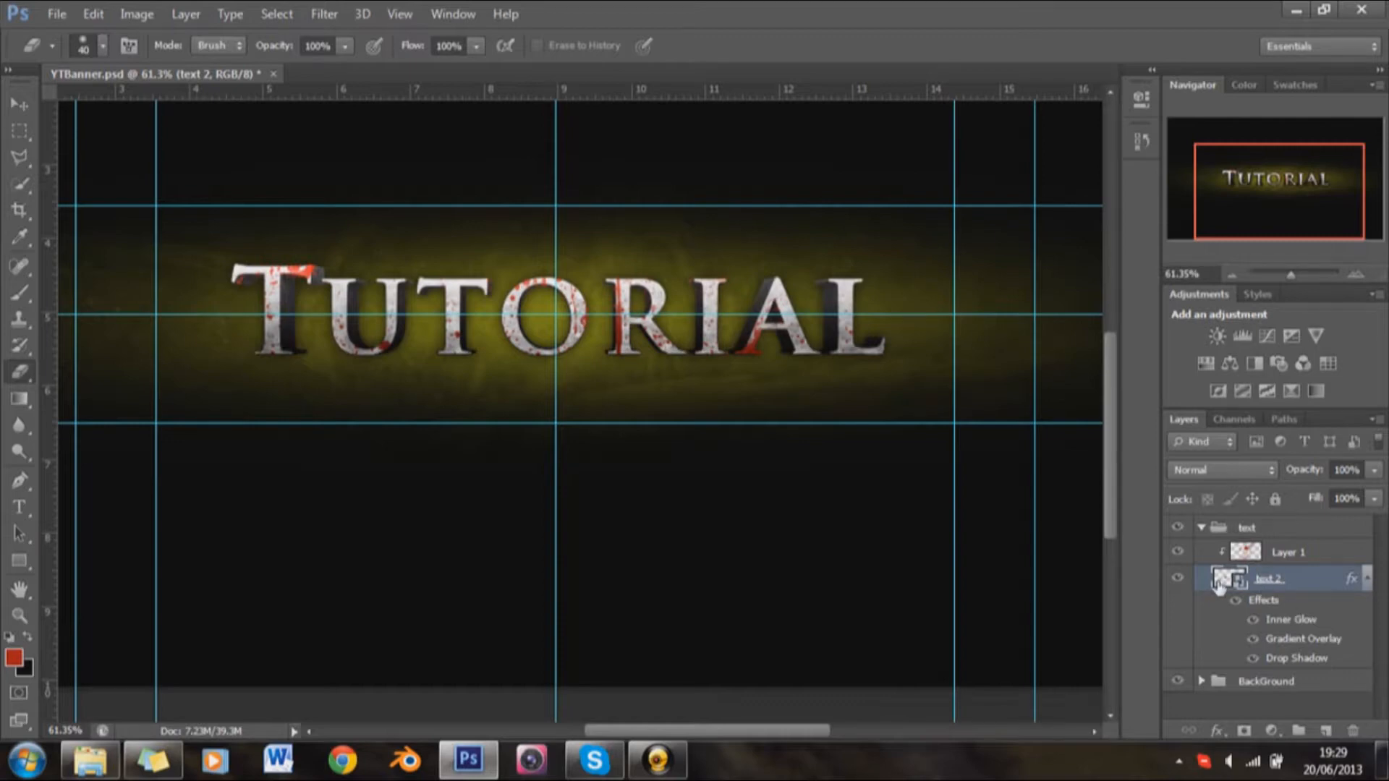
Step: Add a new clipped layer above text 2 and stamp a black 503 px grunge brush over the Tutorial letters
left_click(1368, 578)
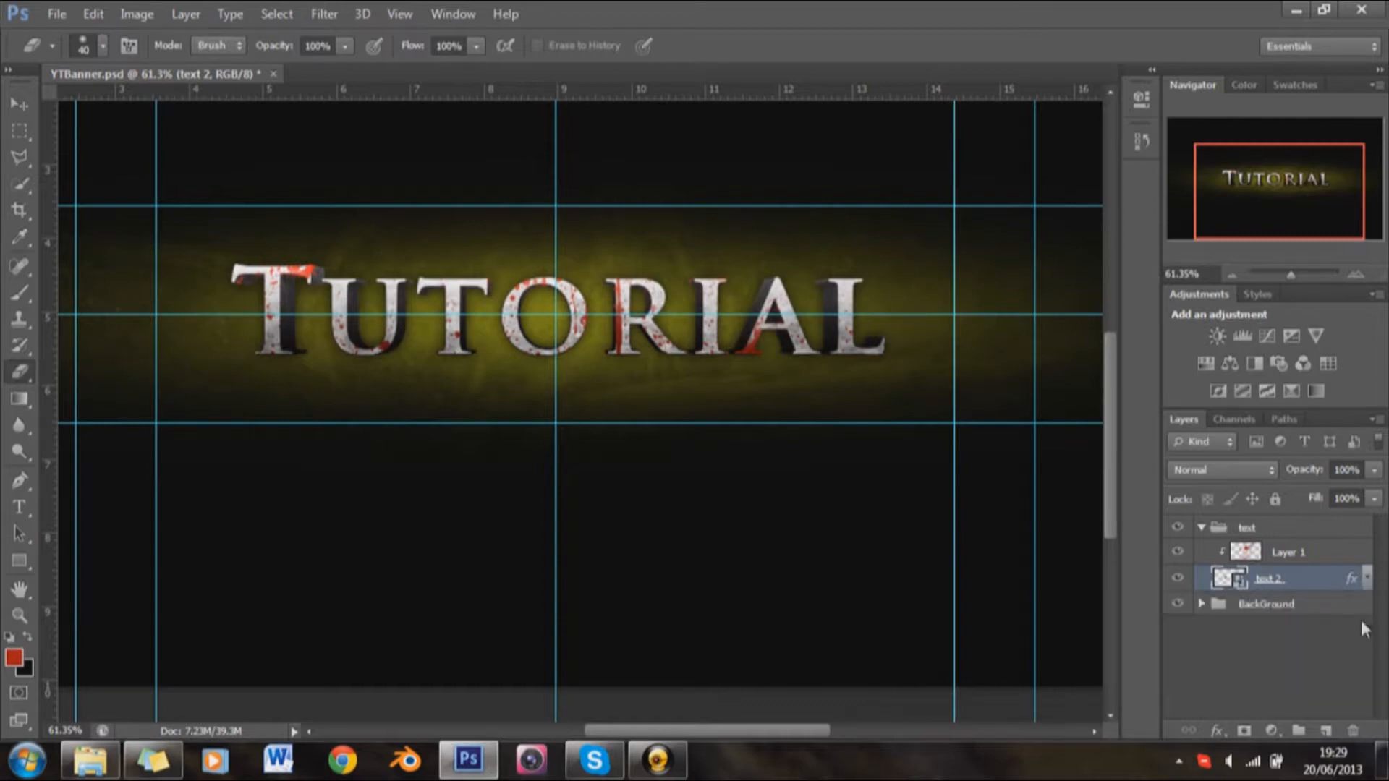
left_click(1327, 732)
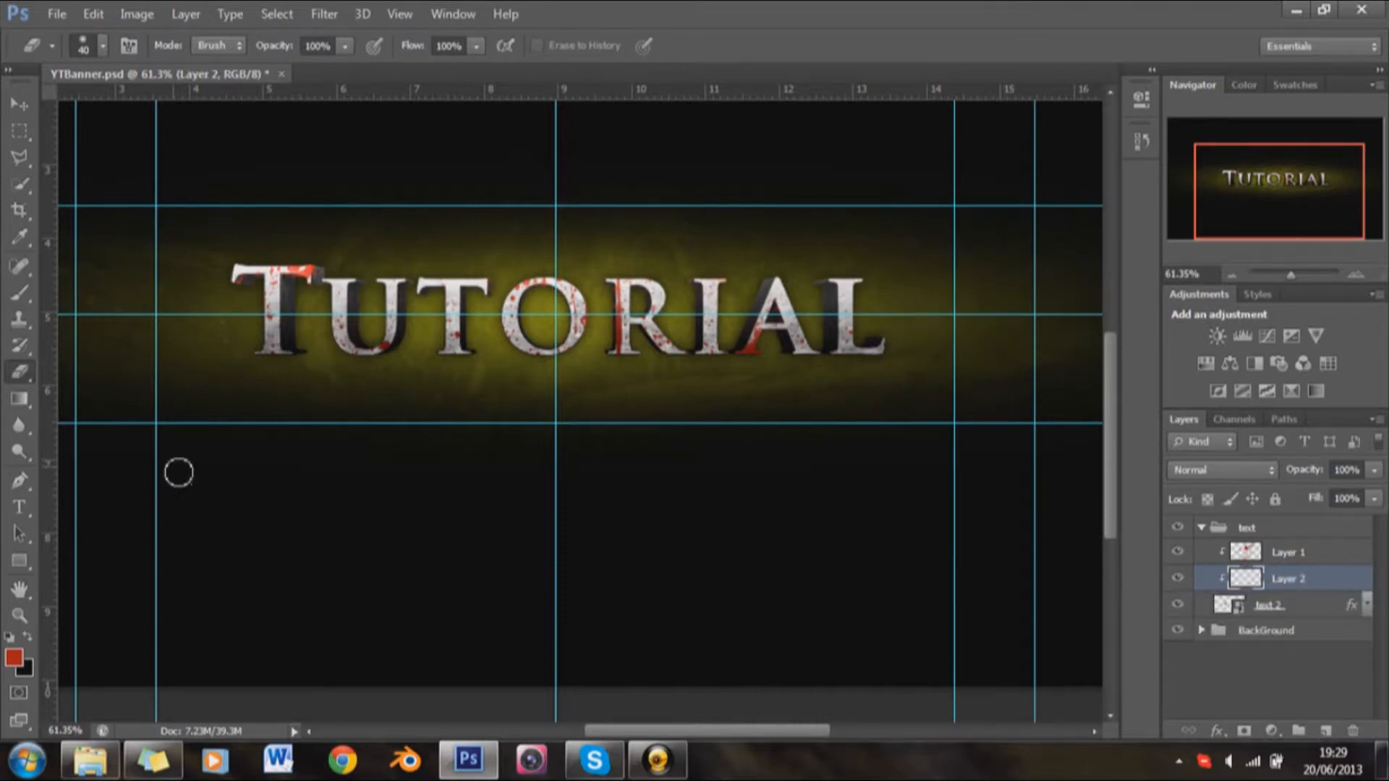
left_click(27, 638)
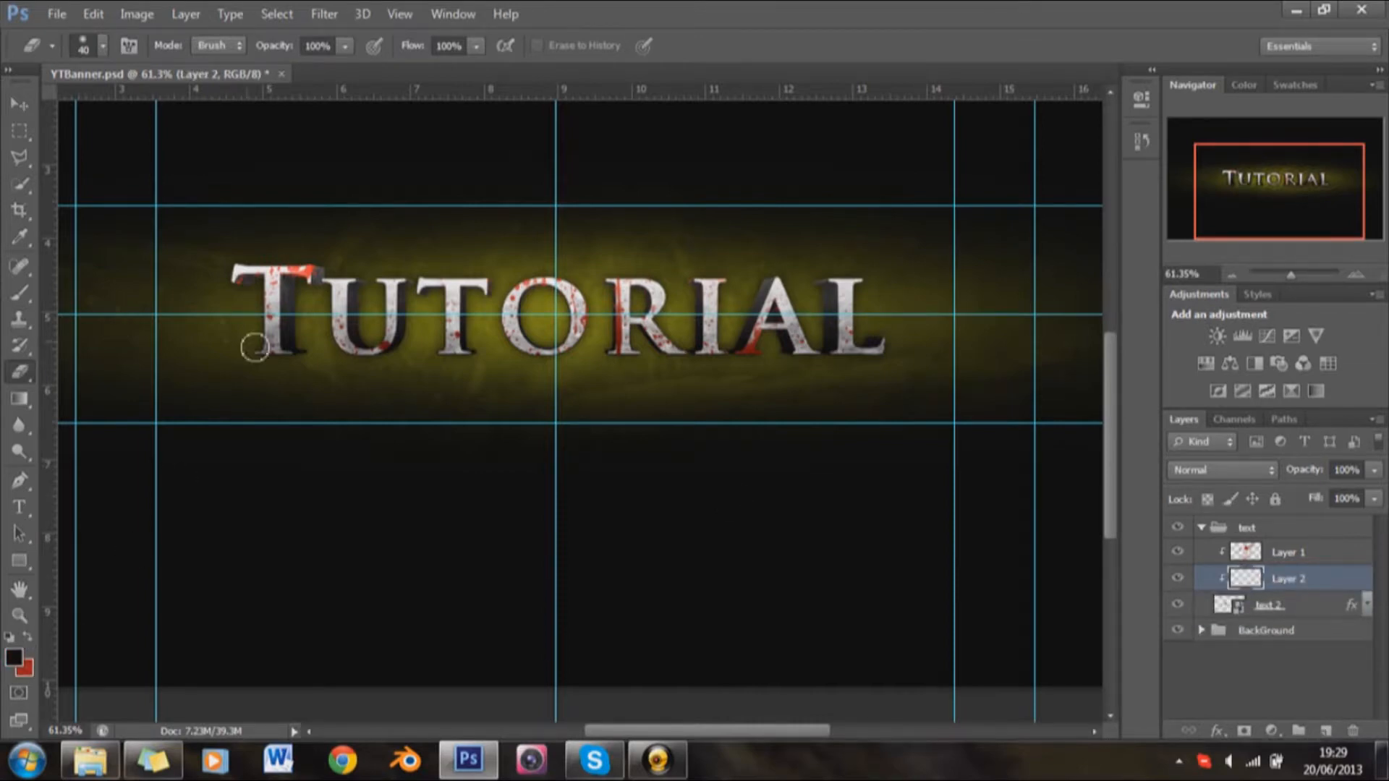
key("b")
right_click(384, 393)
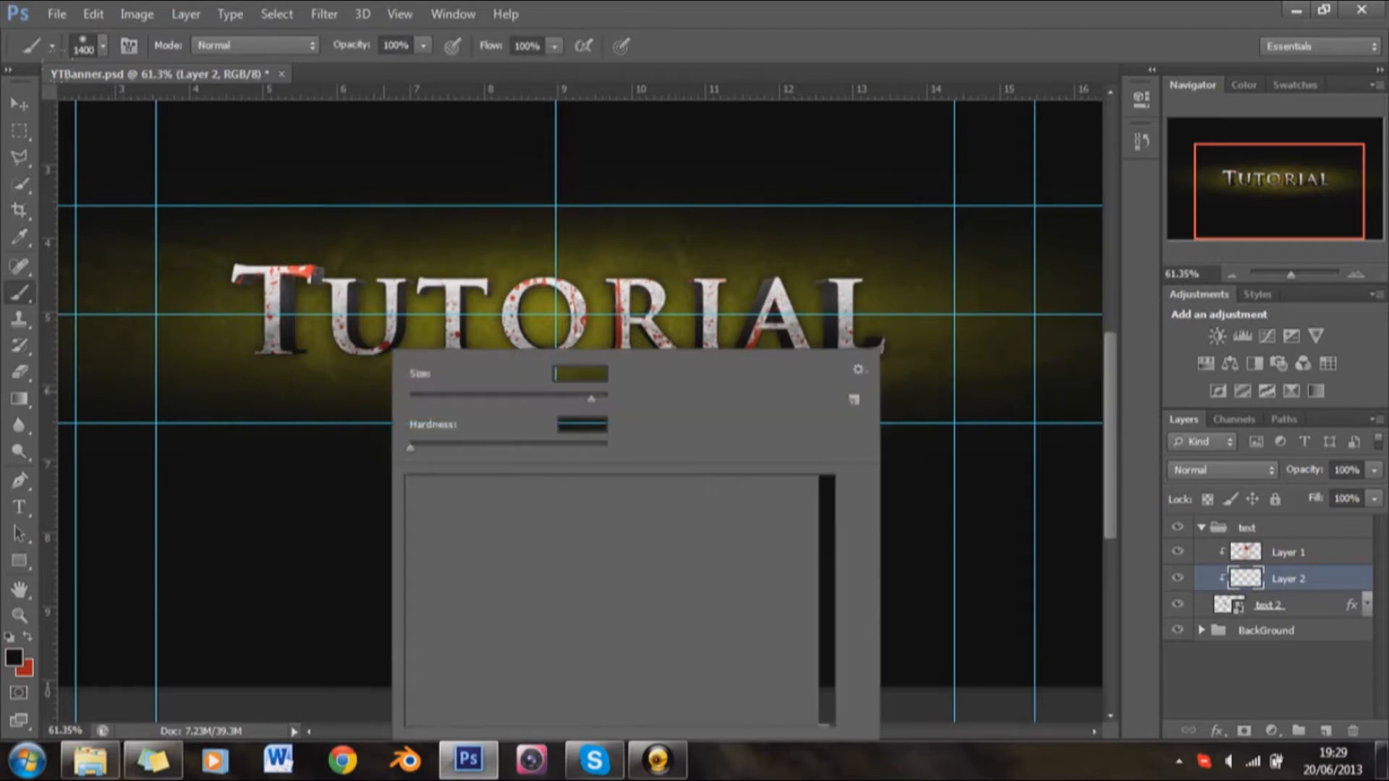
scroll(625, 627, "down", 2)
left_click(617, 669)
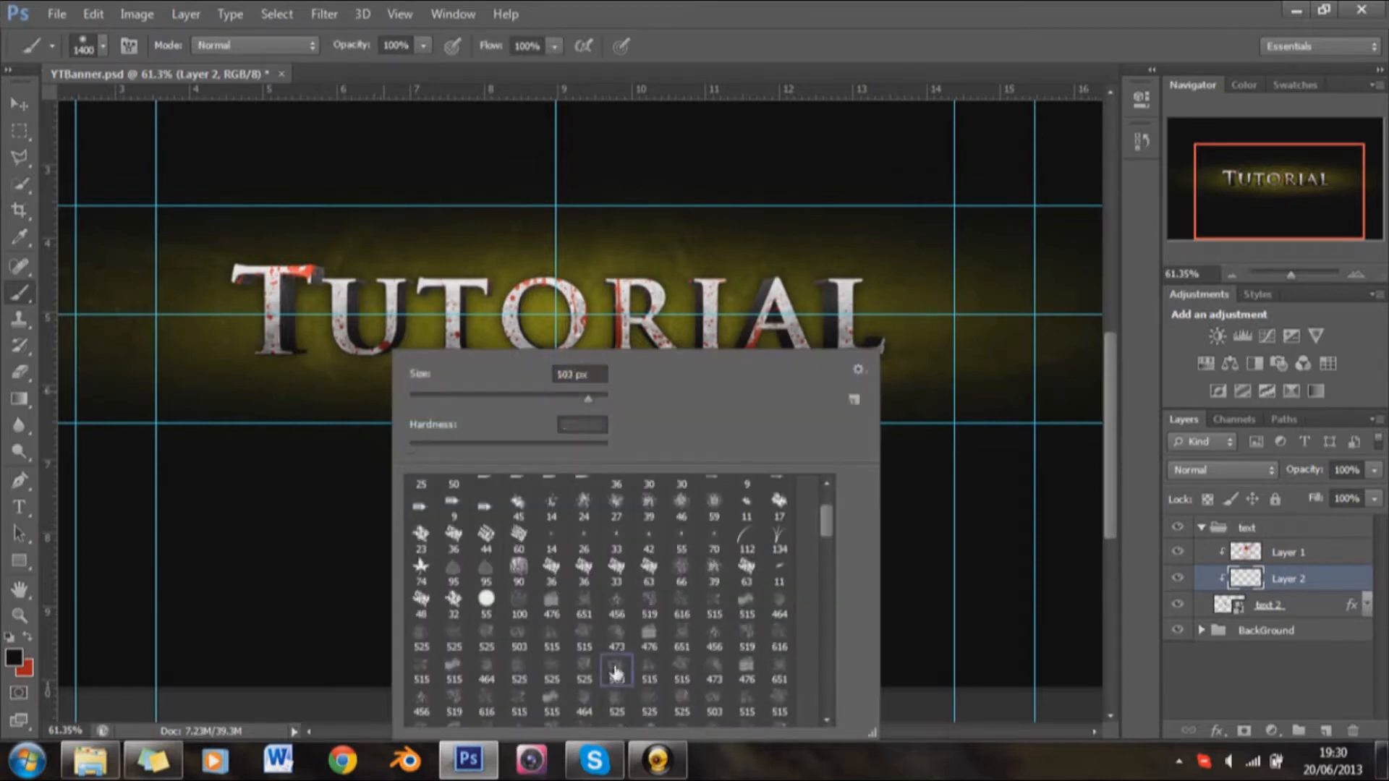
left_click(961, 6)
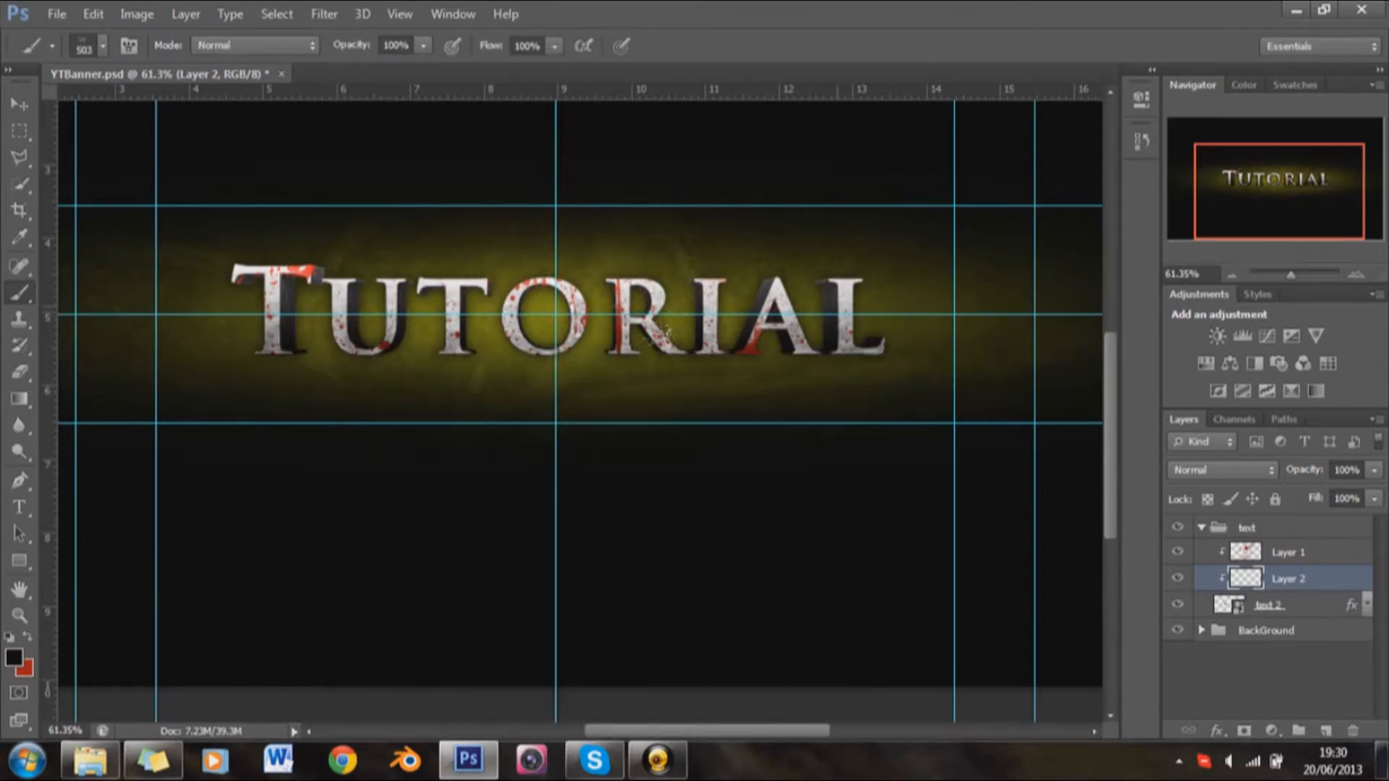
left_click(796, 327)
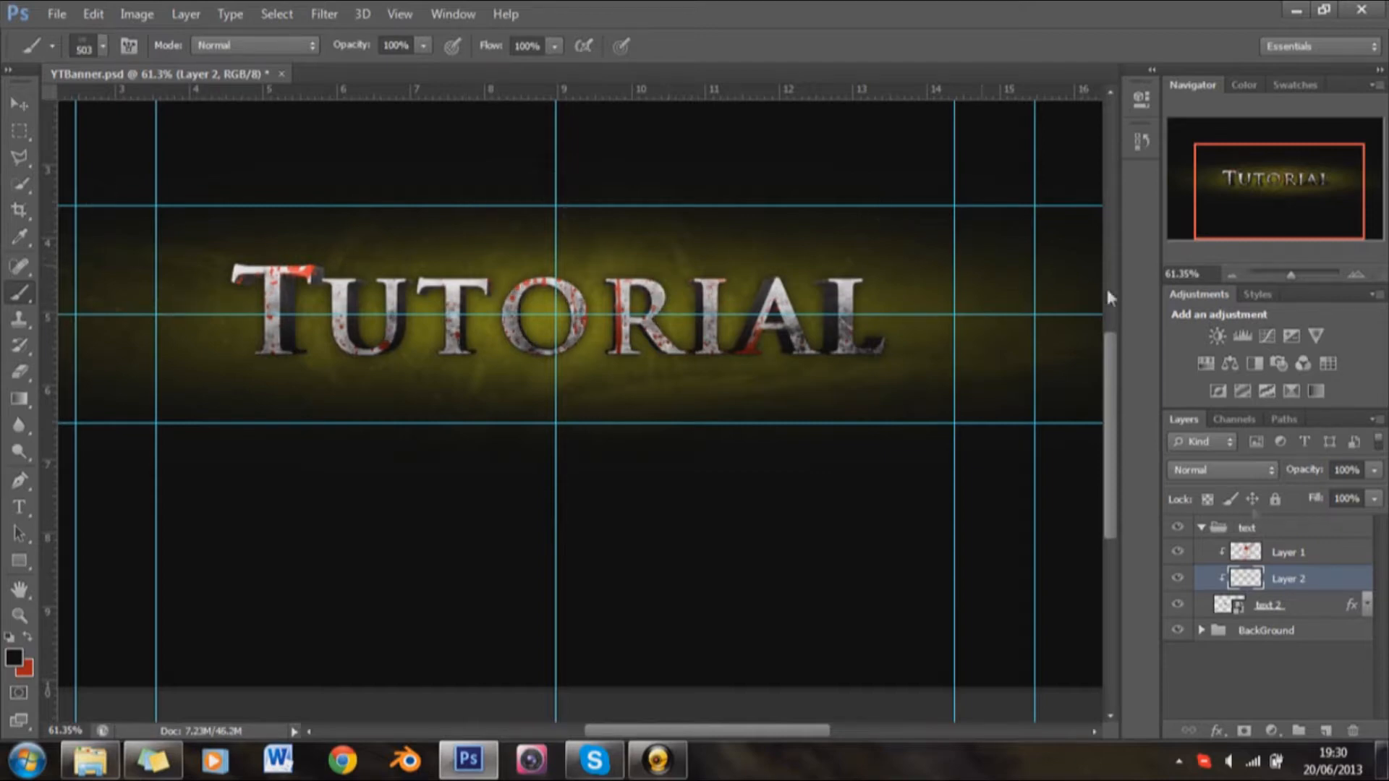
Step: Set the grunge layer, Layer 2, to the Overlay blend mode with 90% opacity
left_click(1259, 472)
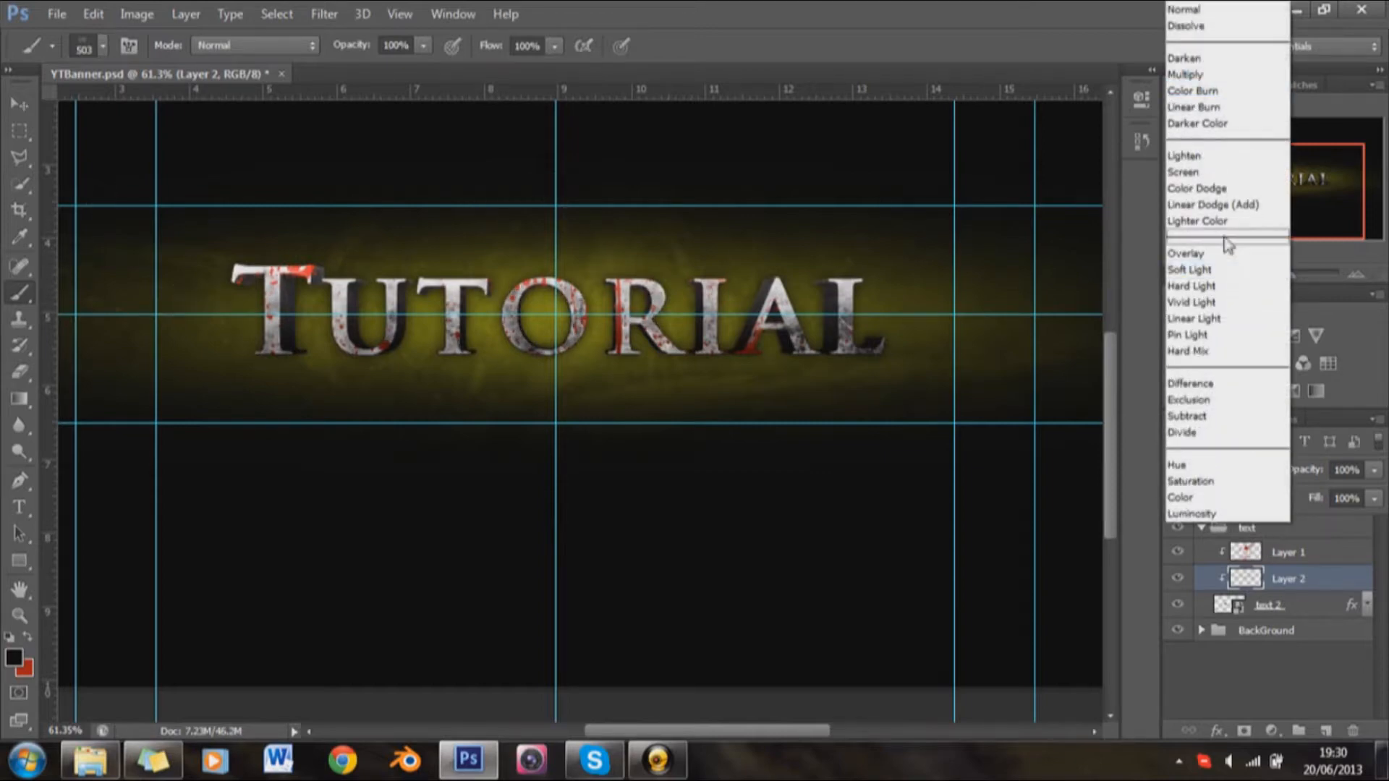
left_click(1230, 254)
left_click(1317, 468)
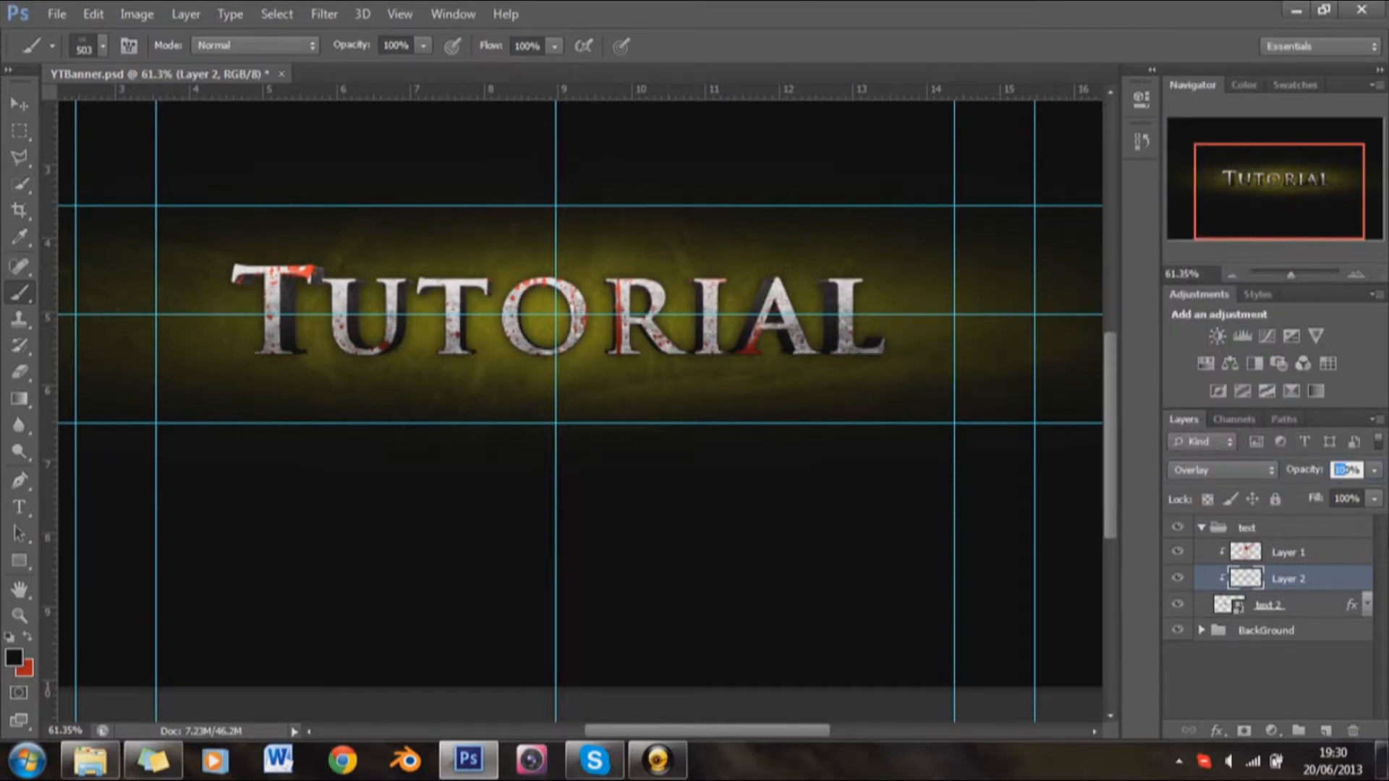
key("Return")
Step: Switch to Windows Explorer and open the Lights folder inside GFX
scroll(818, 372, "down", 2)
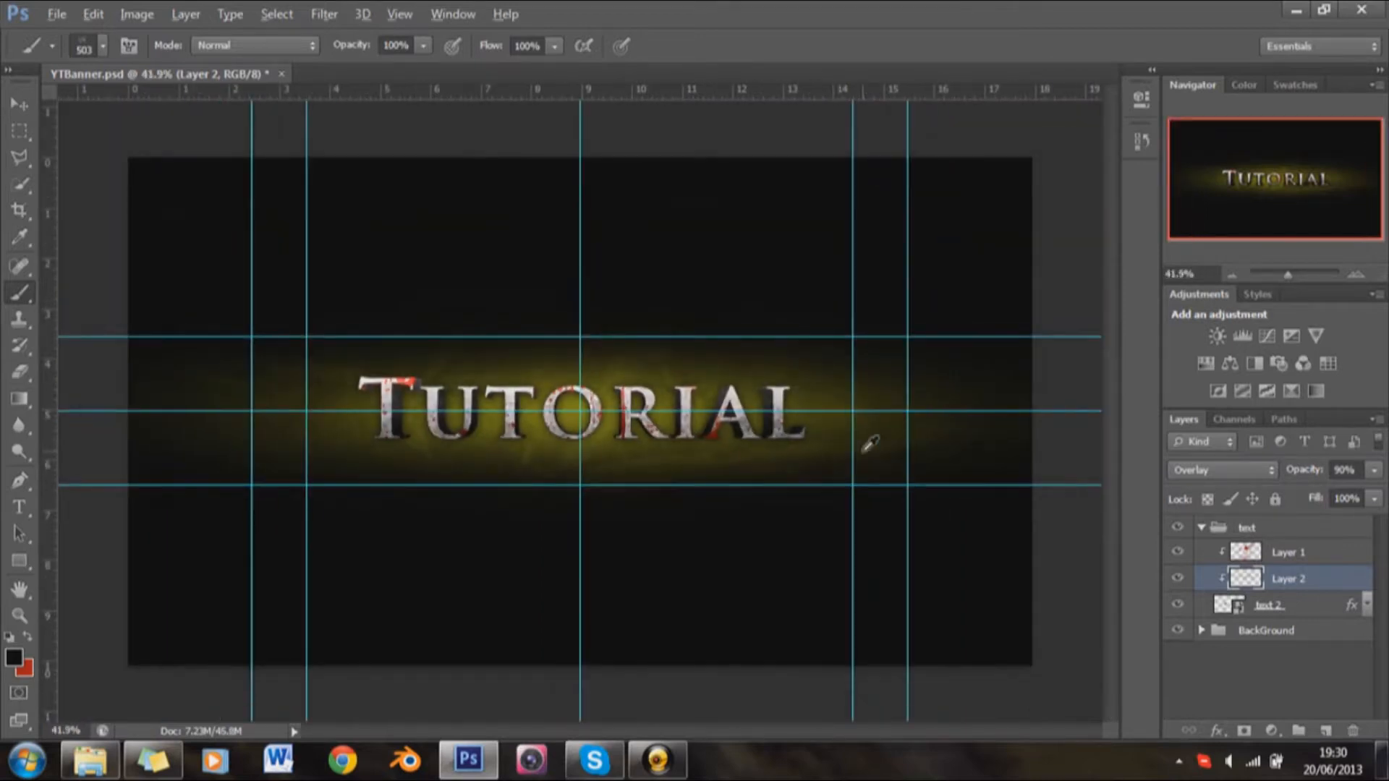
scroll(878, 441, "up", 1)
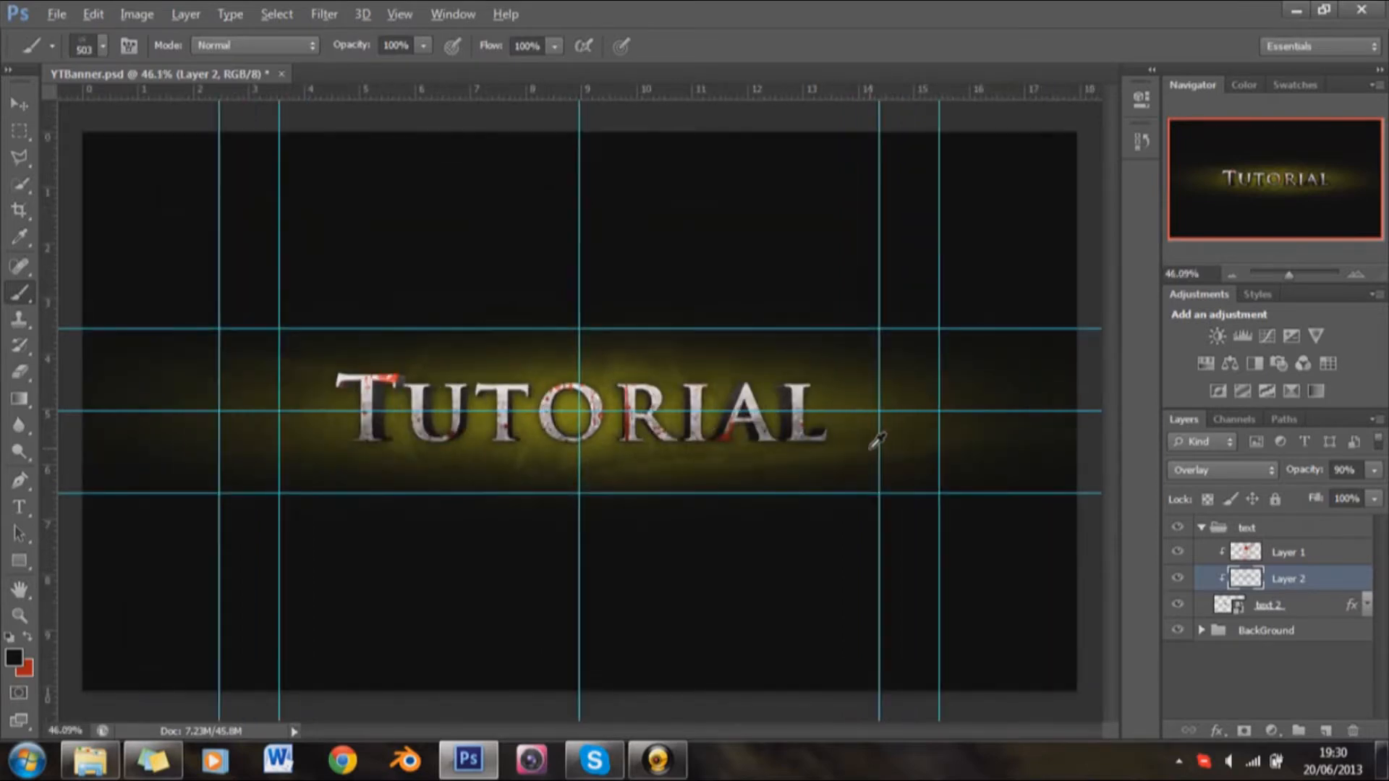
scroll(871, 448, "up", 2)
scroll(871, 449, "down", 2)
left_click(90, 759)
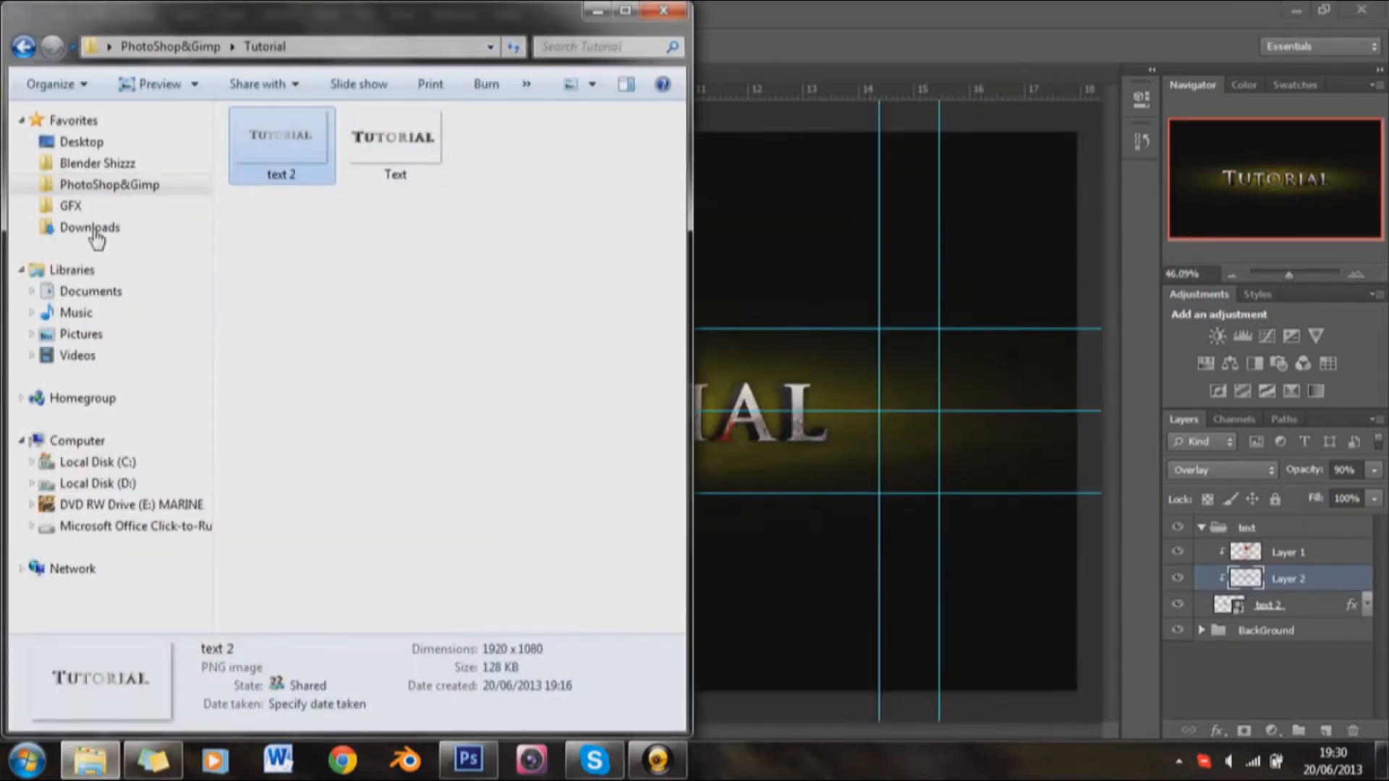
left_click(73, 206)
left_click(394, 309)
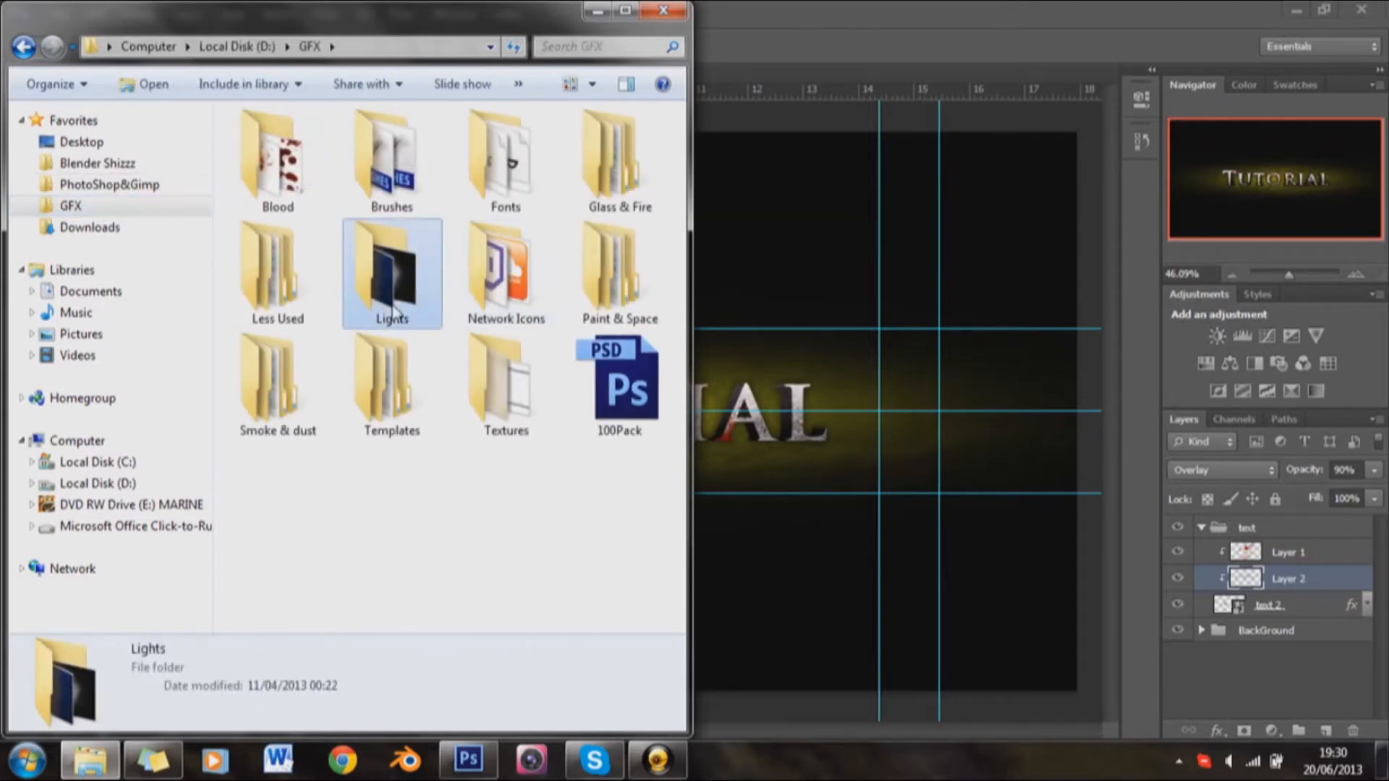
double_click(395, 309)
Step: Place the blue light image Comp 1_00000 in the Photoshop banner, moved up to about X 1064.5 px, Y 371 px
left_click_drag(676, 153, 678, 434)
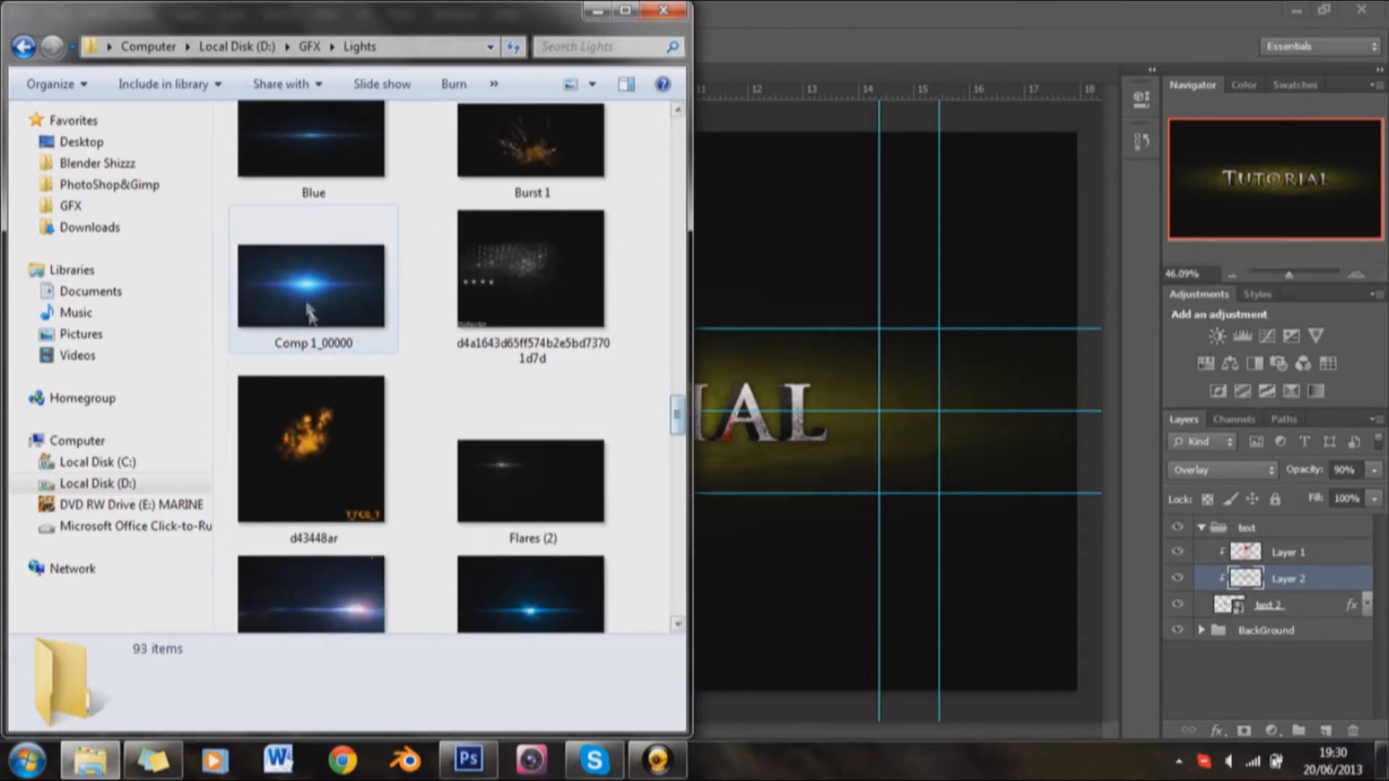
left_click_drag(301, 291, 785, 224)
left_click_drag(743, 375, 750, 278)
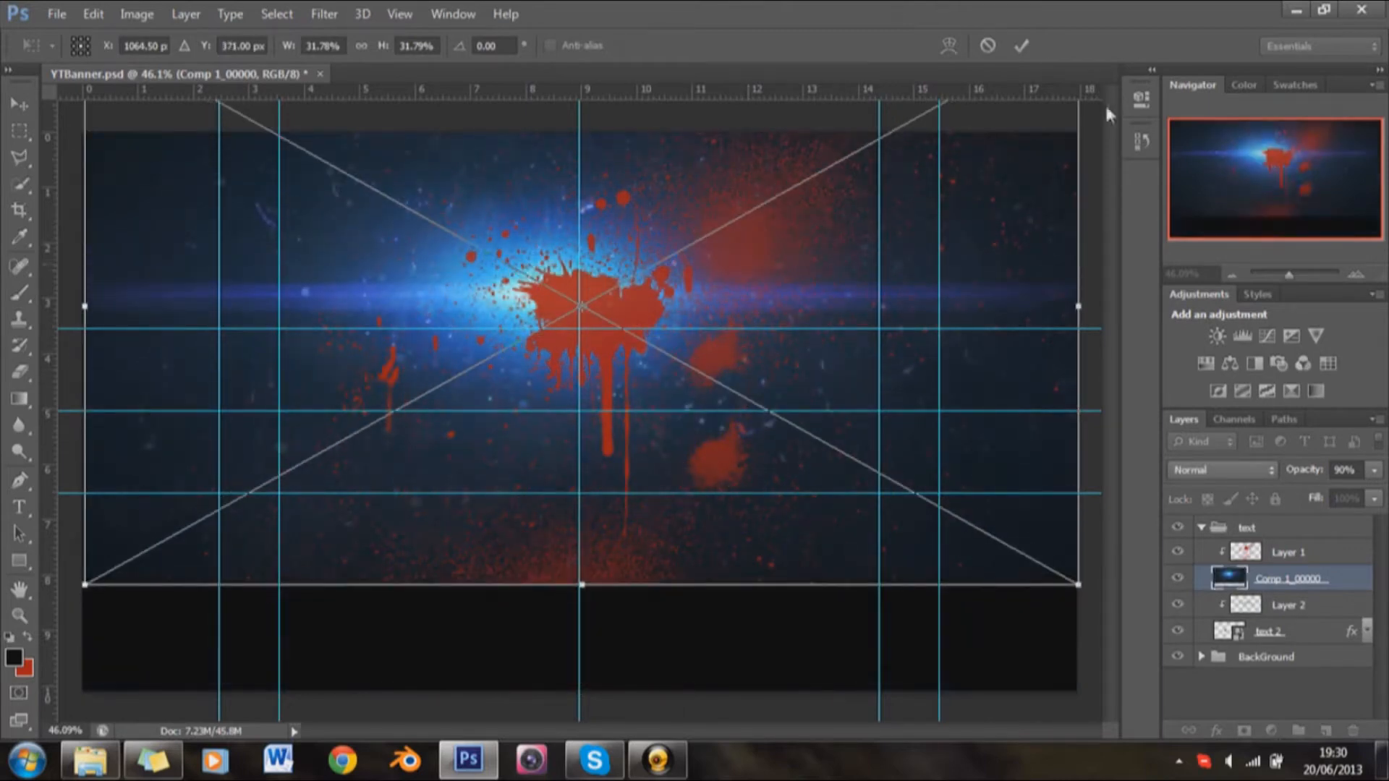
left_click(1021, 46)
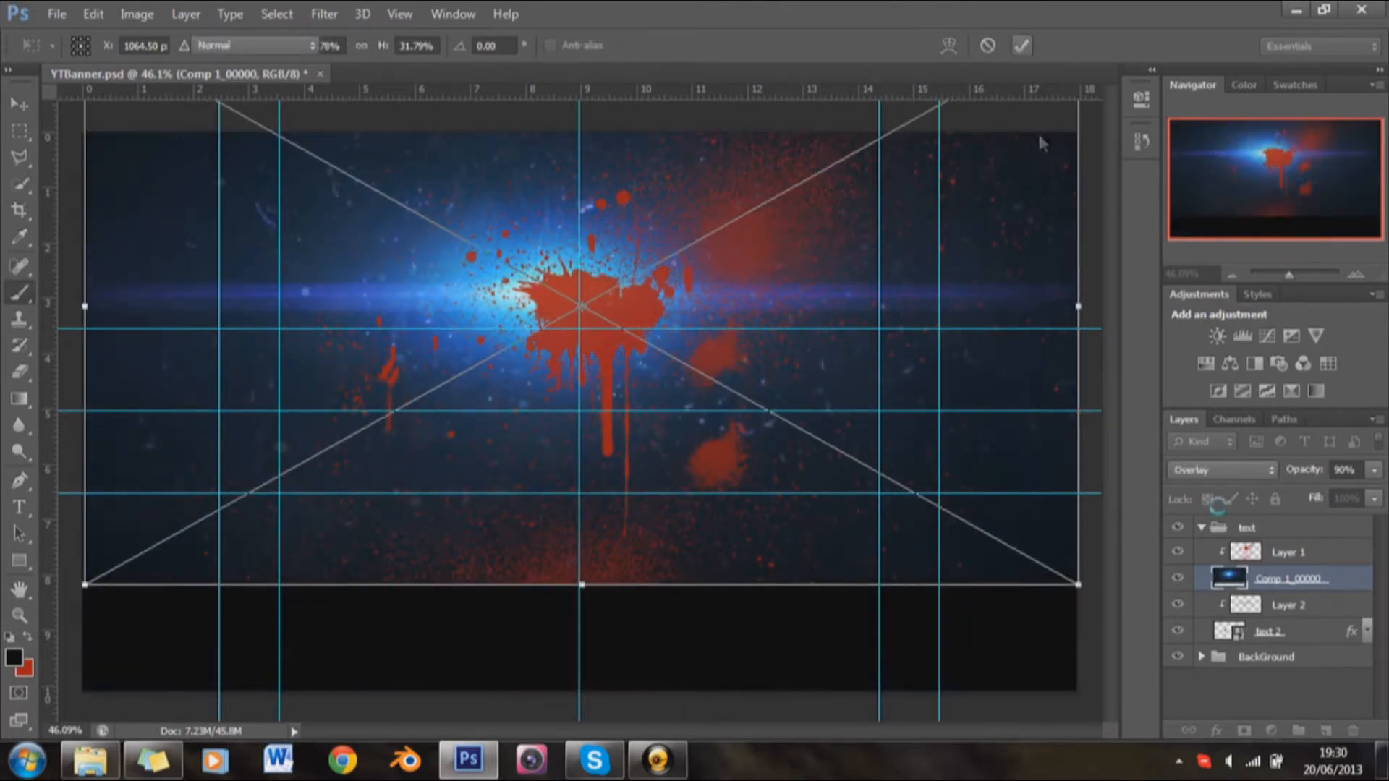
Step: Move the Comp 1_00000 layer above the text group and restore the clipping mask on Layer 1
left_click_drag(1281, 564, 1279, 518)
right_click(1230, 579)
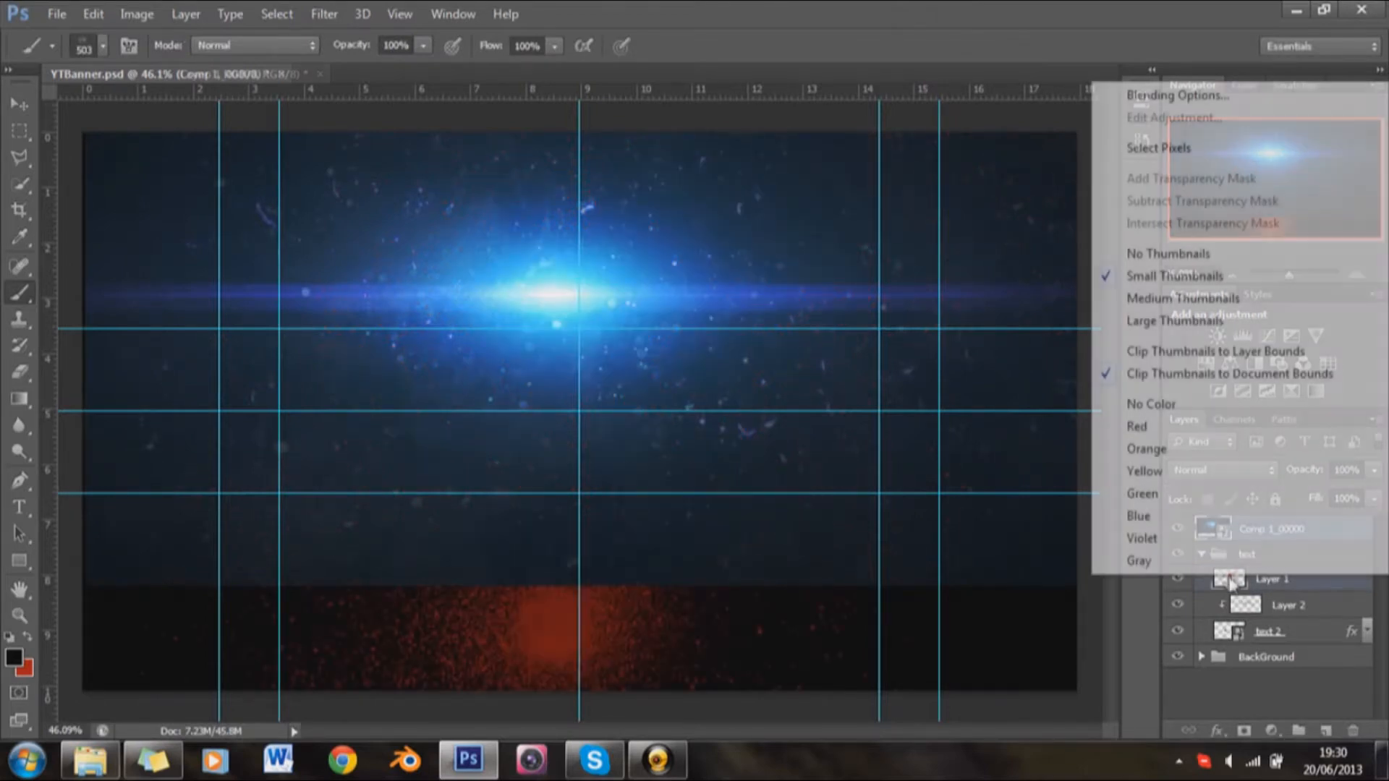
left_click(1005, 7)
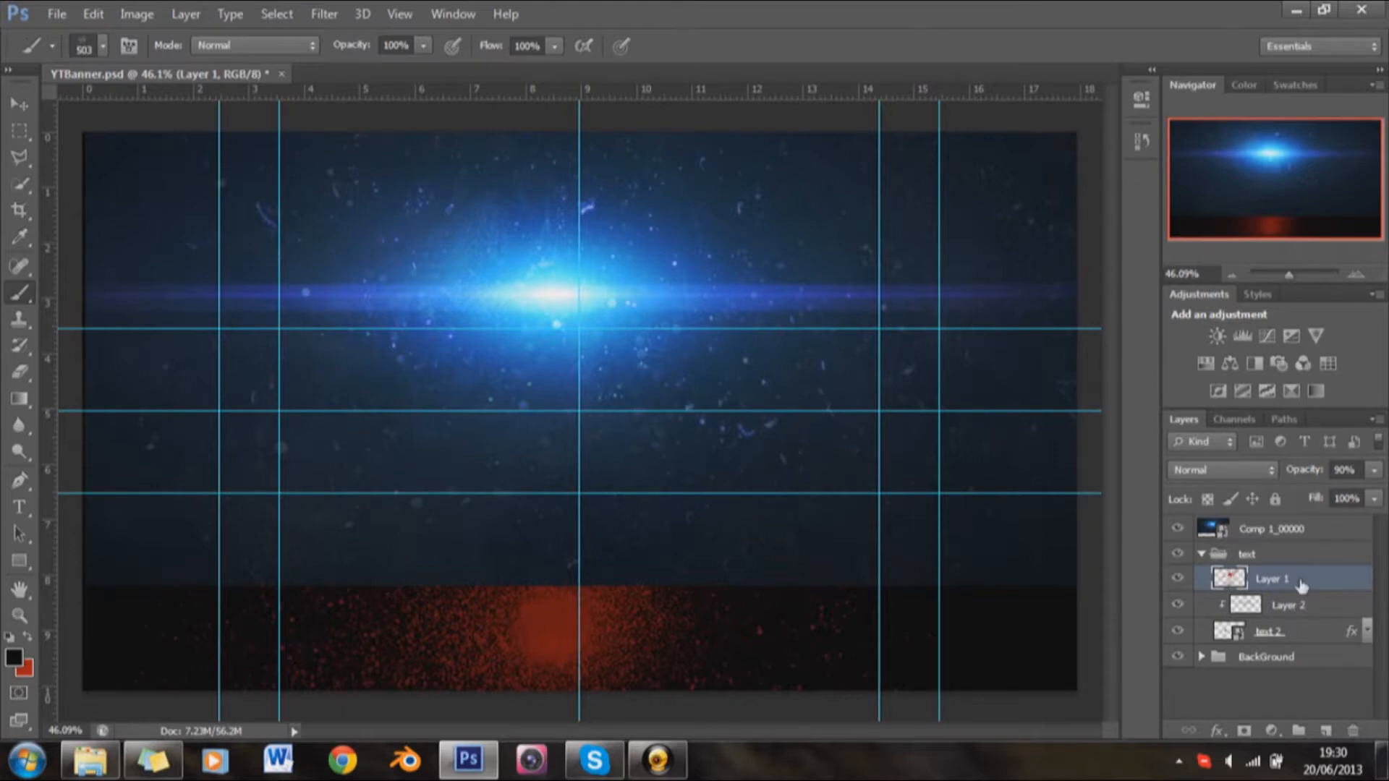
right_click(1300, 585)
left_click(975, 332)
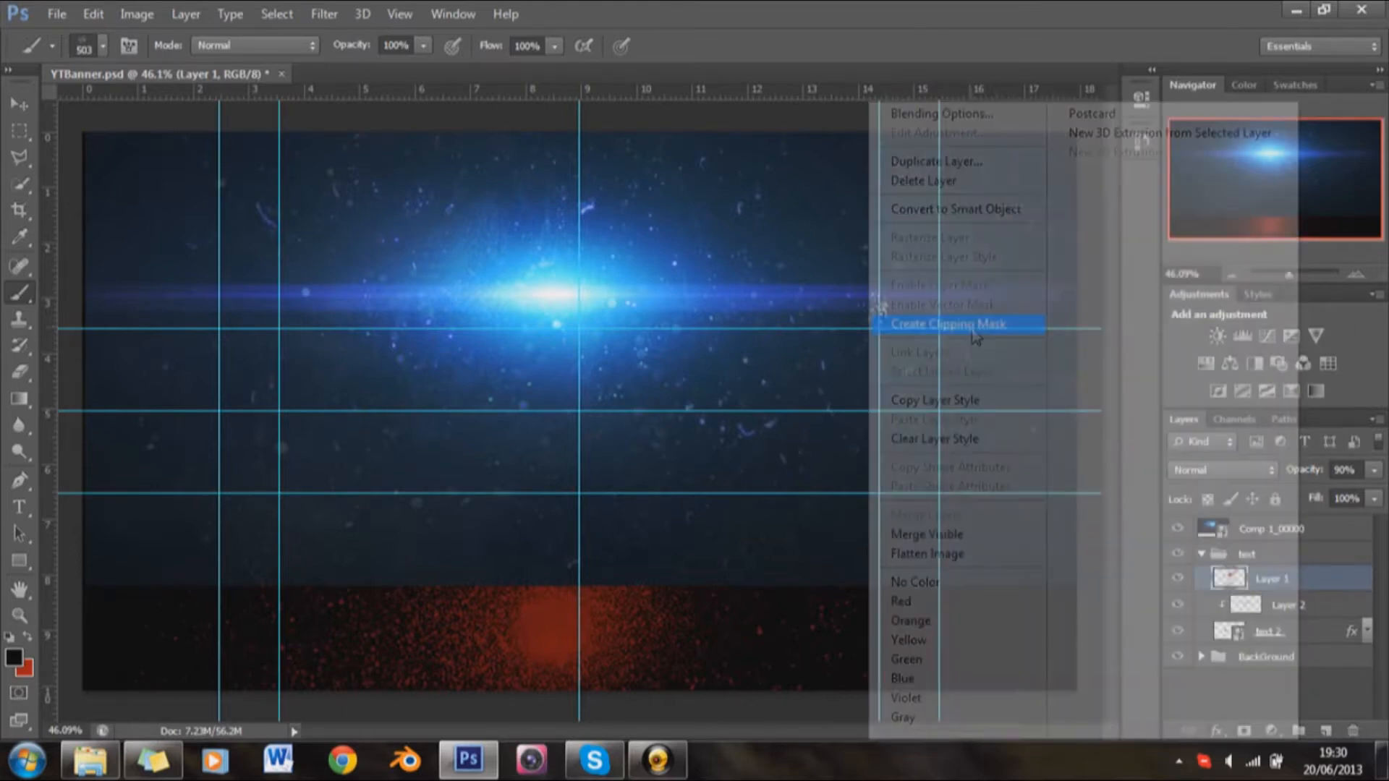
Step: Set the Comp 1_00000 layer's blend mode to Screen
left_click(1299, 529)
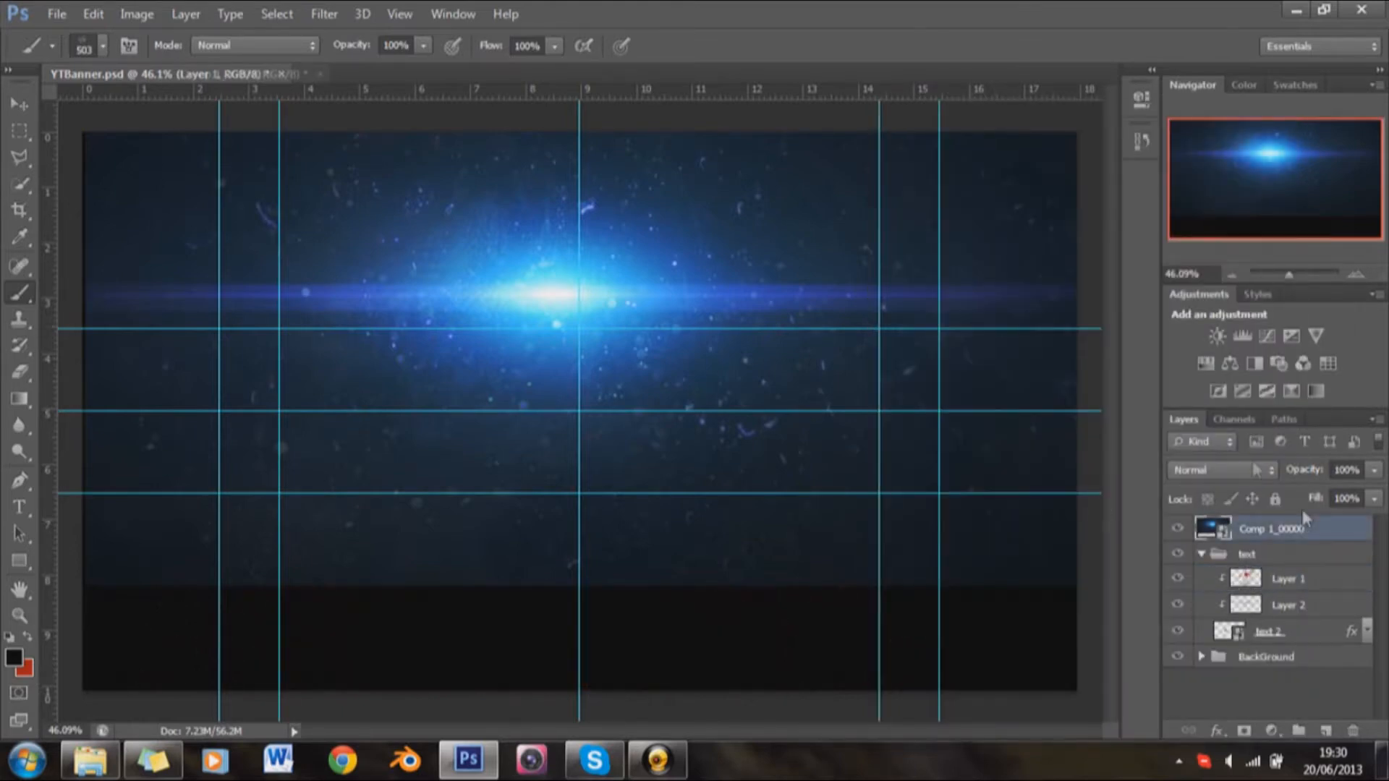
left_click(1253, 470)
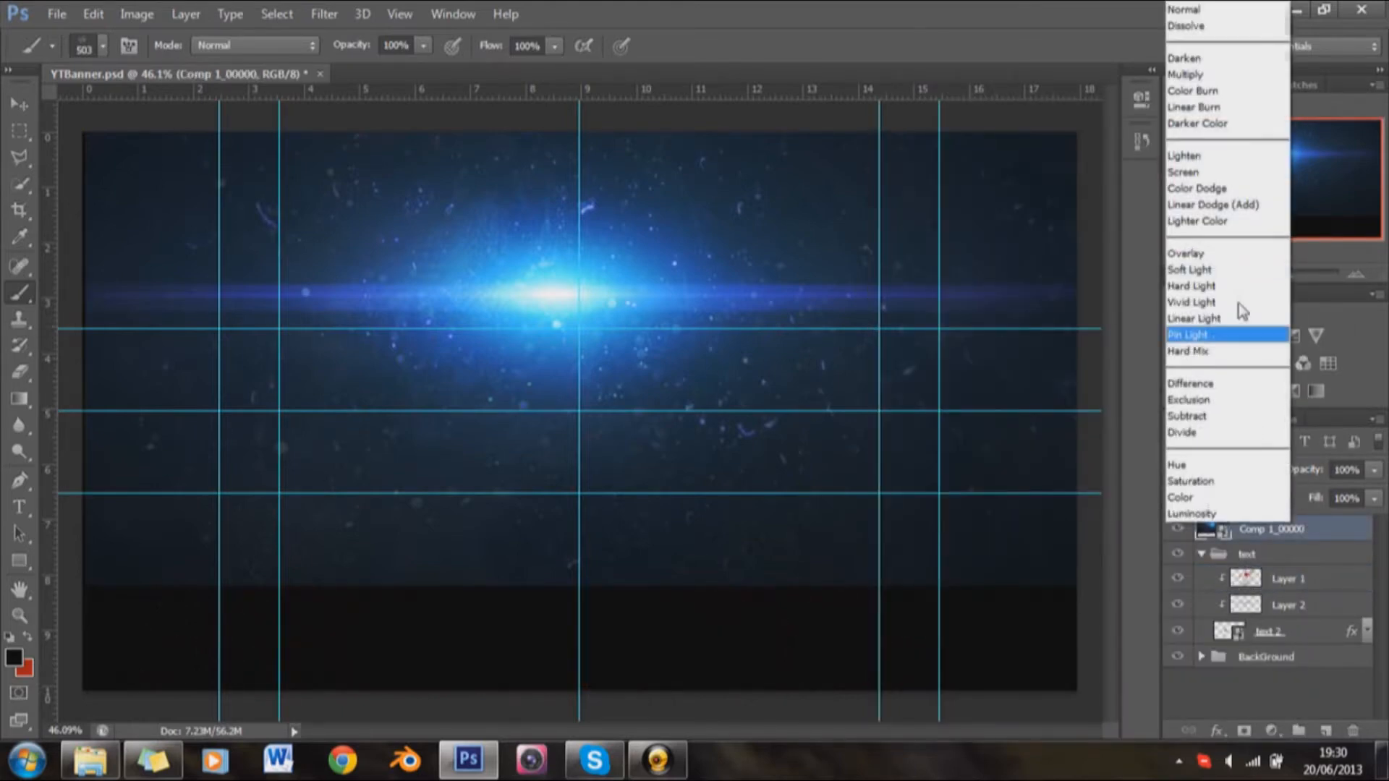
left_click(1189, 172)
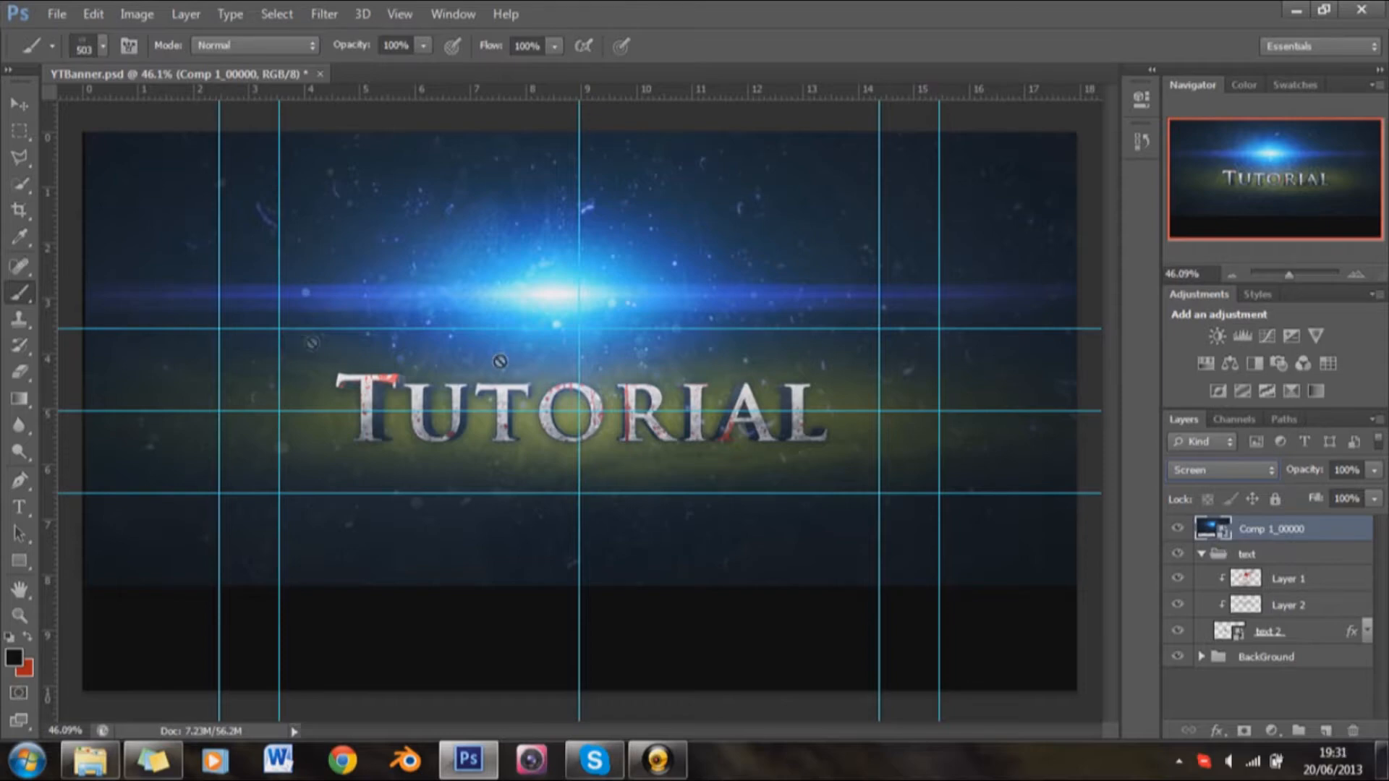
Step: Rasterize the Comp 1_00000 smart object for erasing and enlarge the soft eraser to 900 px
left_click(19, 371)
right_click(465, 444)
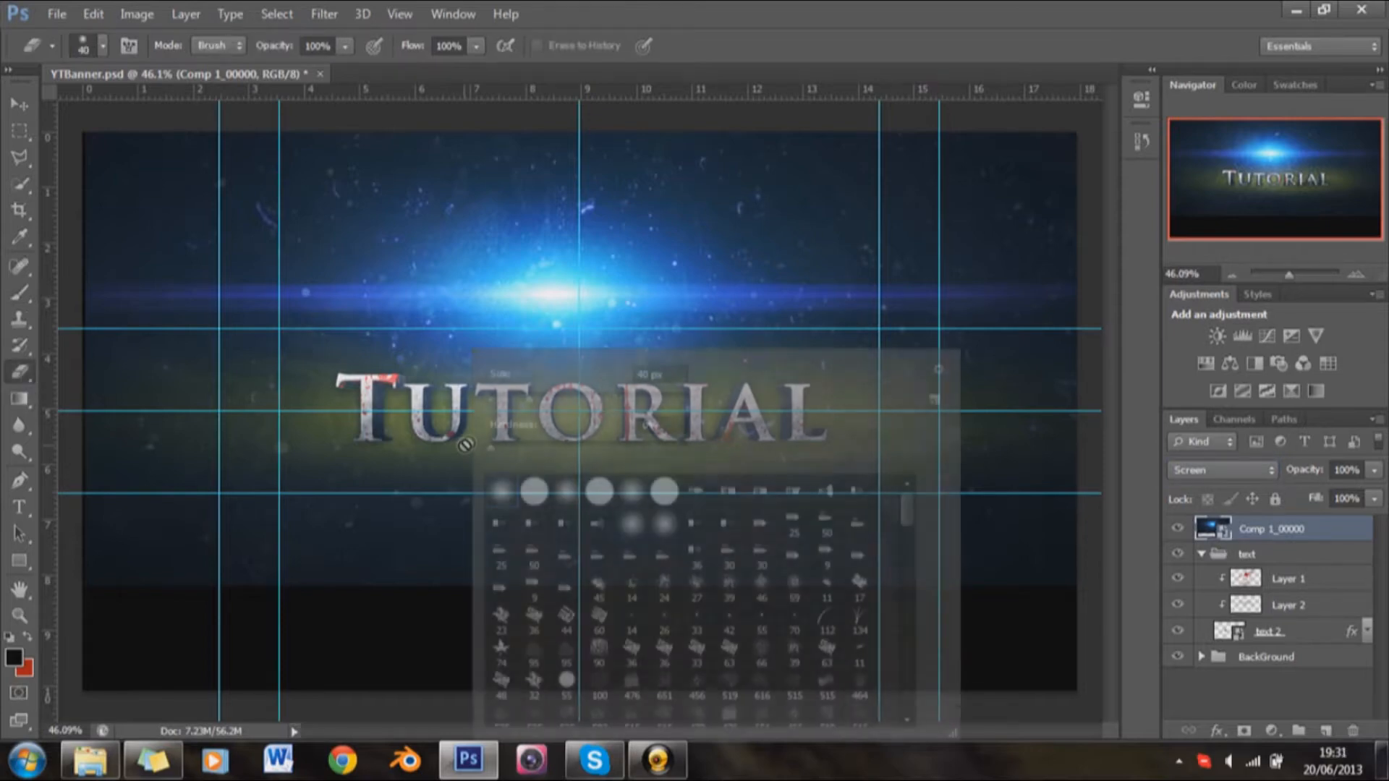
left_click(811, 20)
left_click(657, 398)
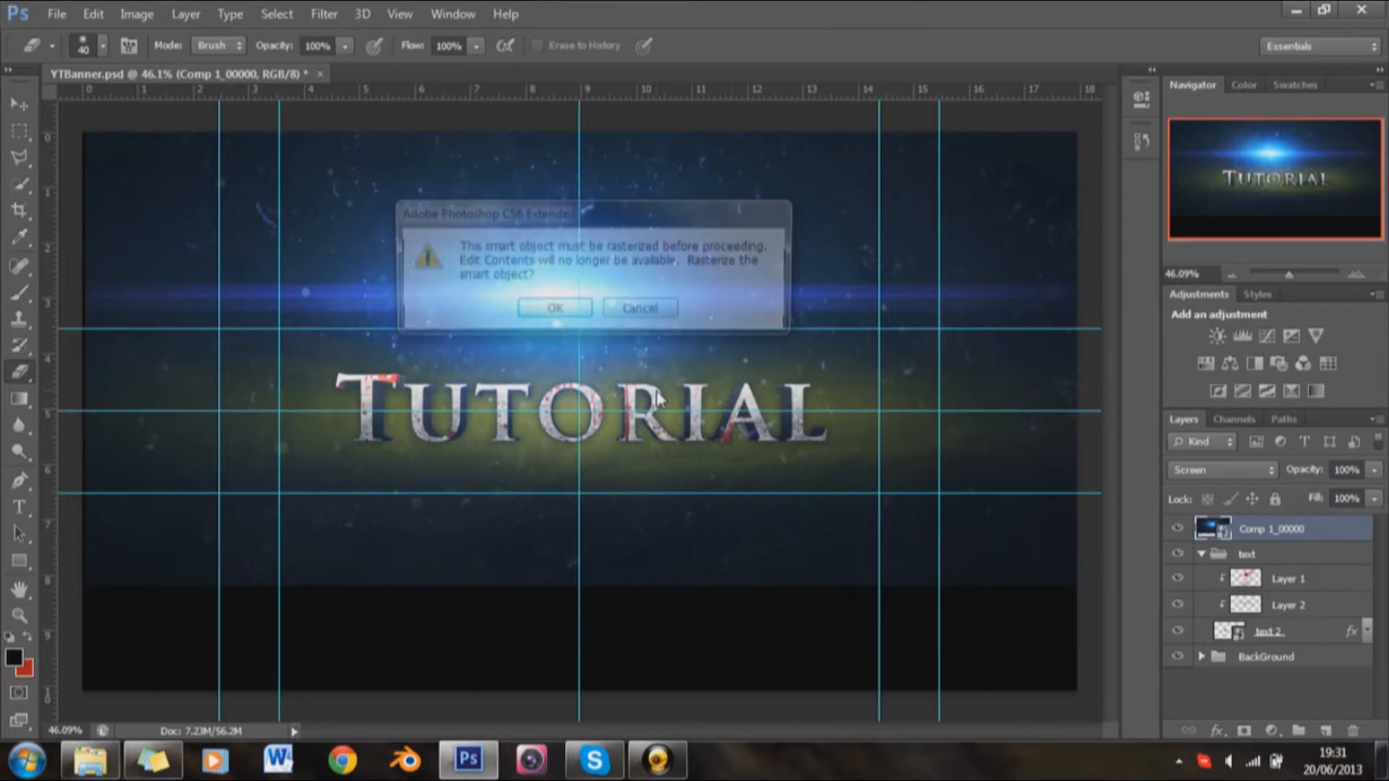
left_click(554, 309)
key("bracketright")
key("bracketright")
key("bracketright")
key("bracketright")
key("bracketright")
key("bracketright")
key("bracketright")
key("bracketright")
key("bracketright")
key("bracketright")
key("bracketright")
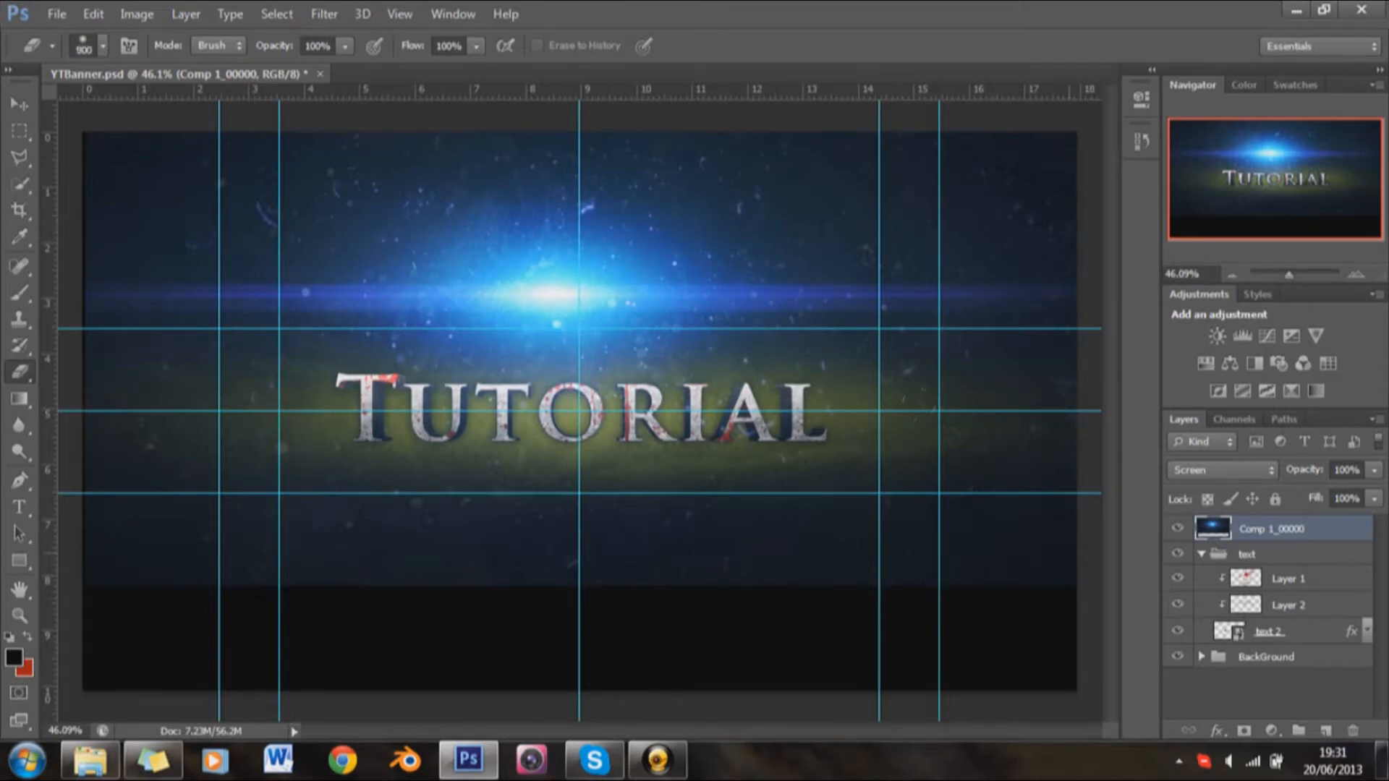
Step: Erase the lower part of the blue light layer below the Tutorial text, undoing the first stroke and replacing it
left_click_drag(1066, 559, 159, 552)
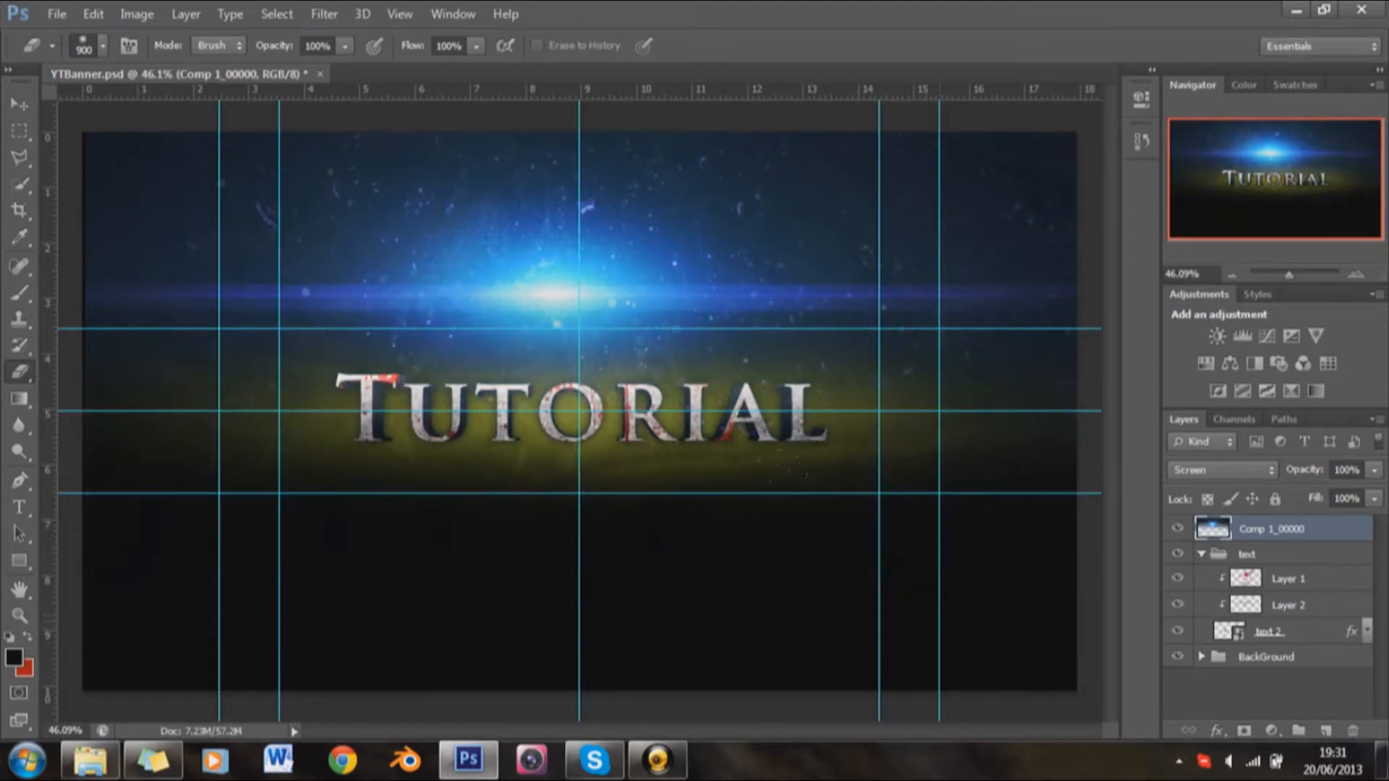
key("ctrl+z")
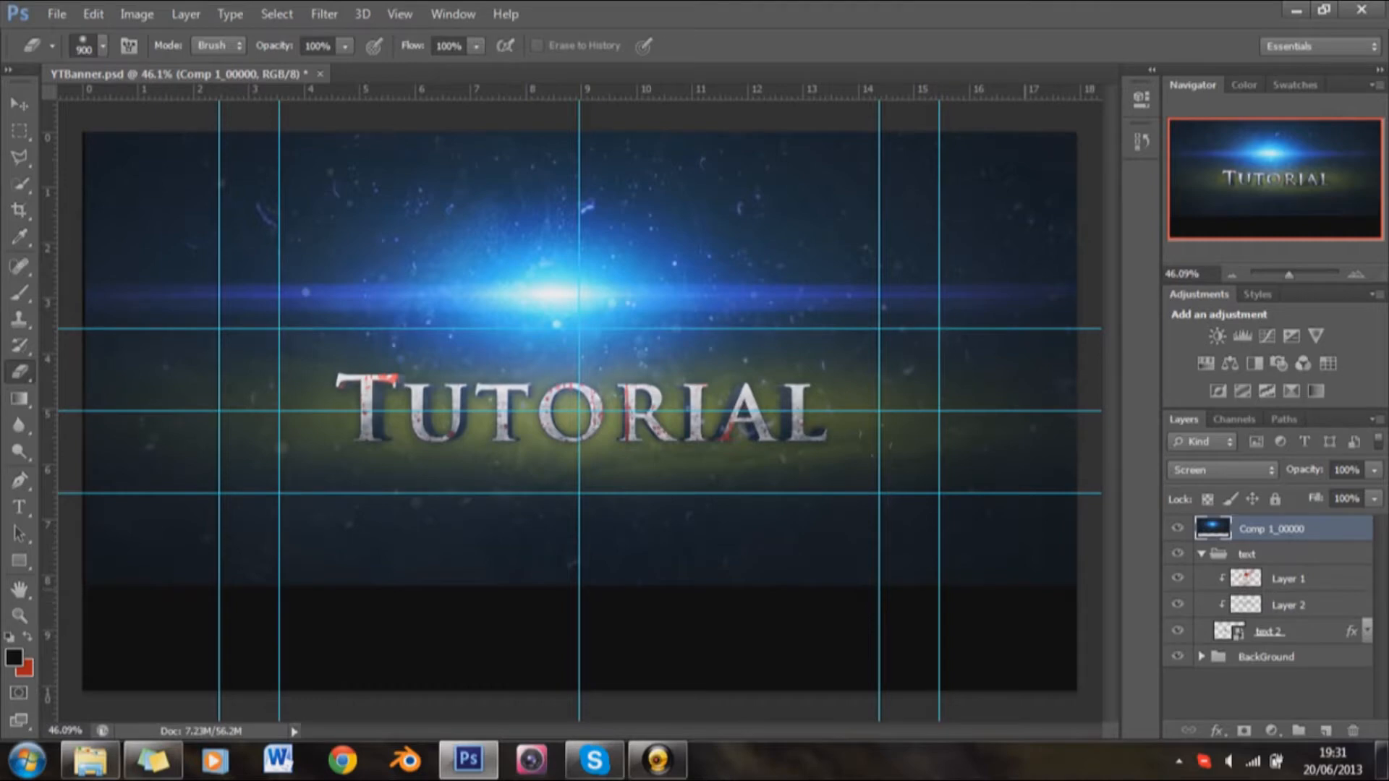
left_click_drag(997, 495, 142, 512)
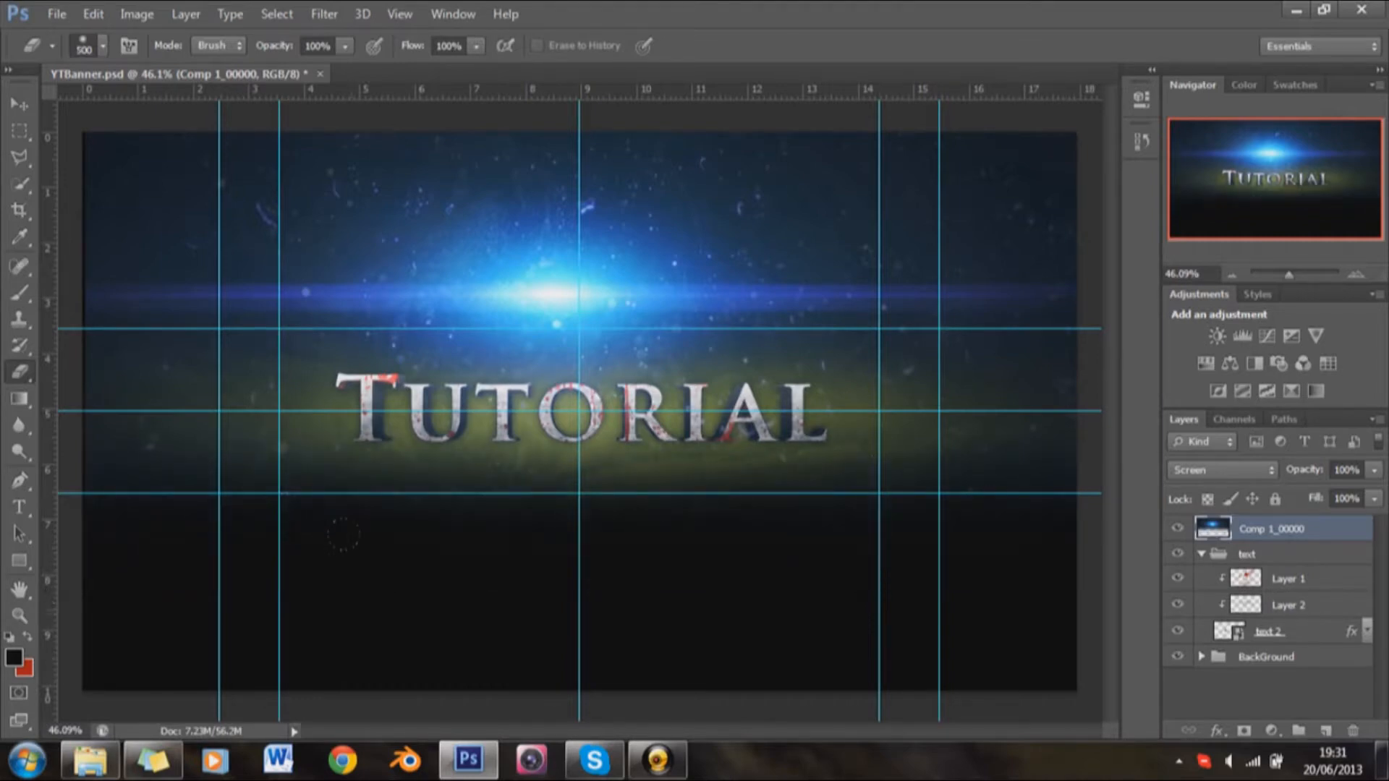
Step: Stretch the Comp 1_00000 light layer to about 102.5% width and centre it horizontally over the banner
left_click(19, 104)
left_click_drag(84, 306, 60, 307)
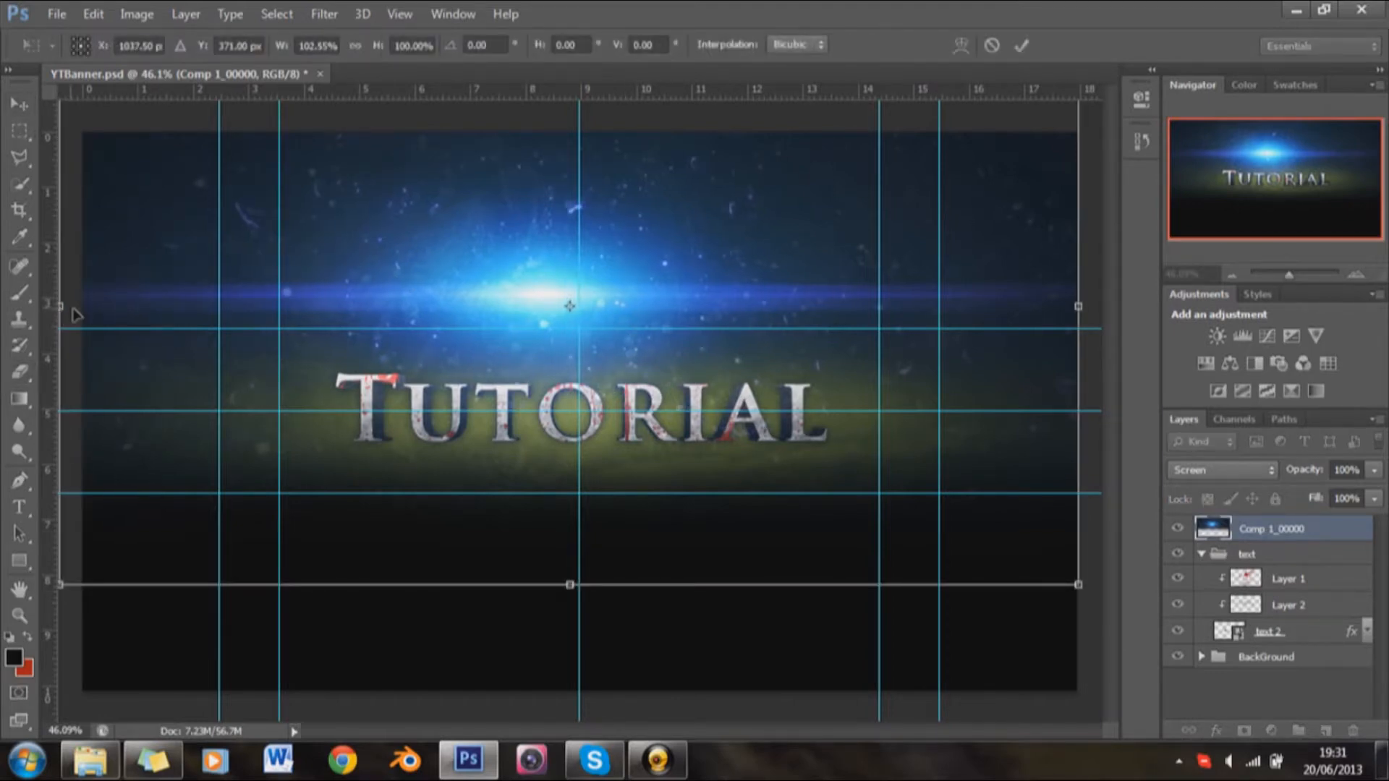
key("Return")
left_click_drag(452, 280, 465, 283)
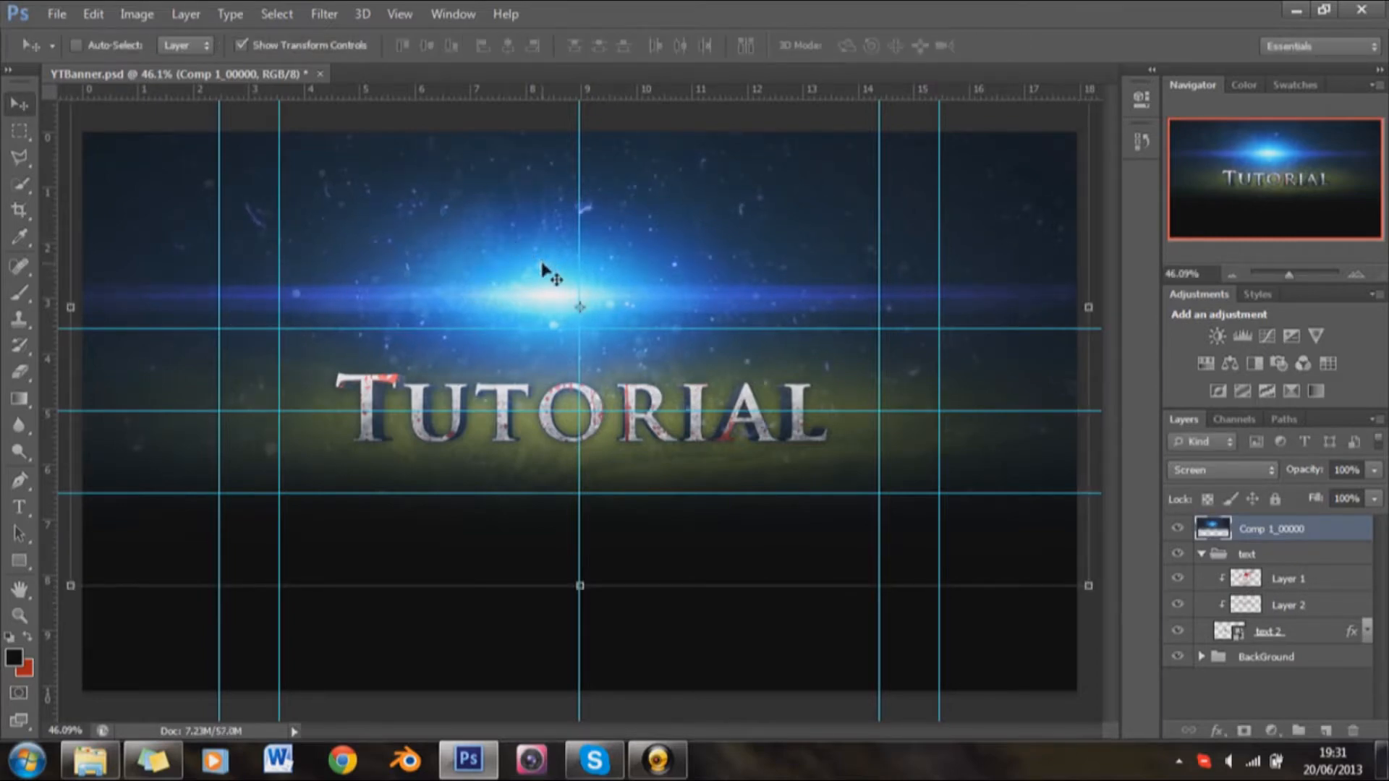
Step: Colorize the light layer with Hue/Saturation, using hue 55 and saturation 16
key("ctrl+u")
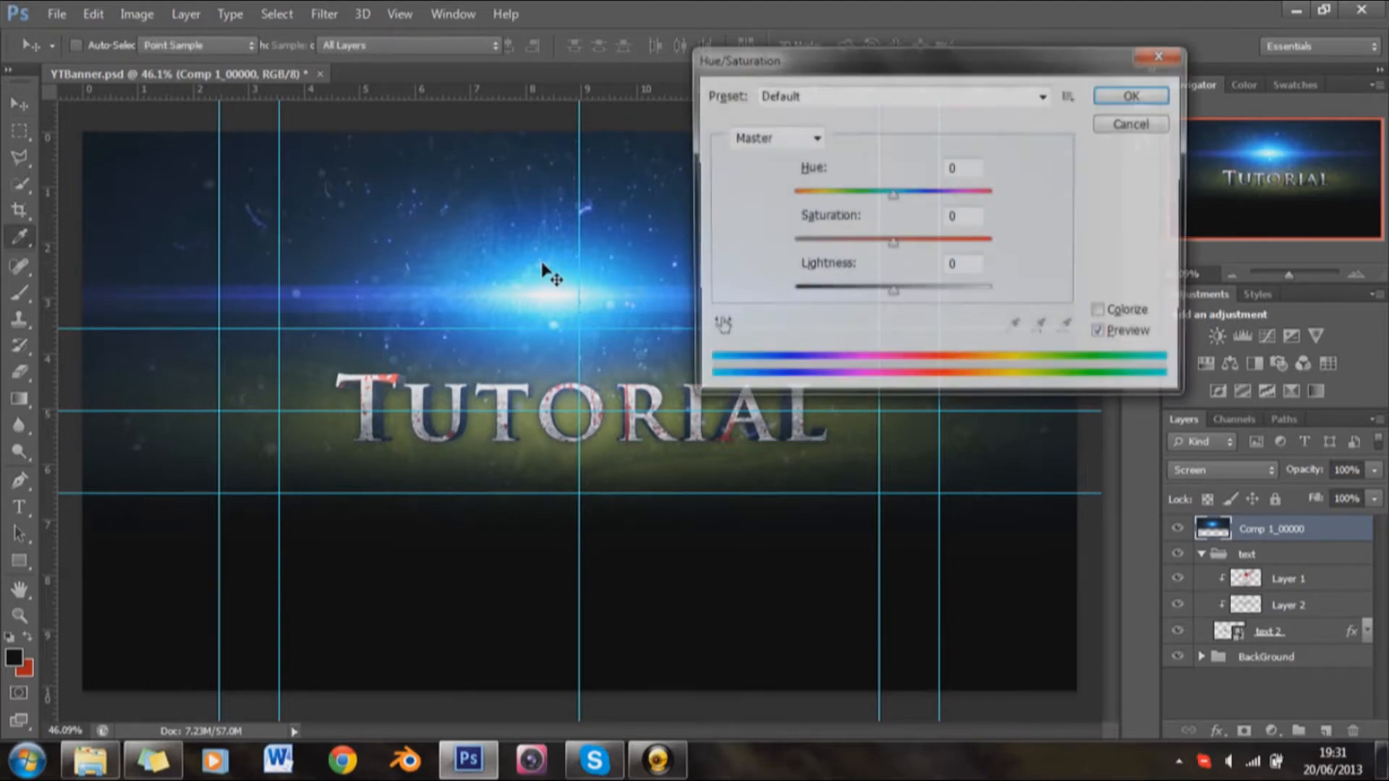
left_click(1101, 313)
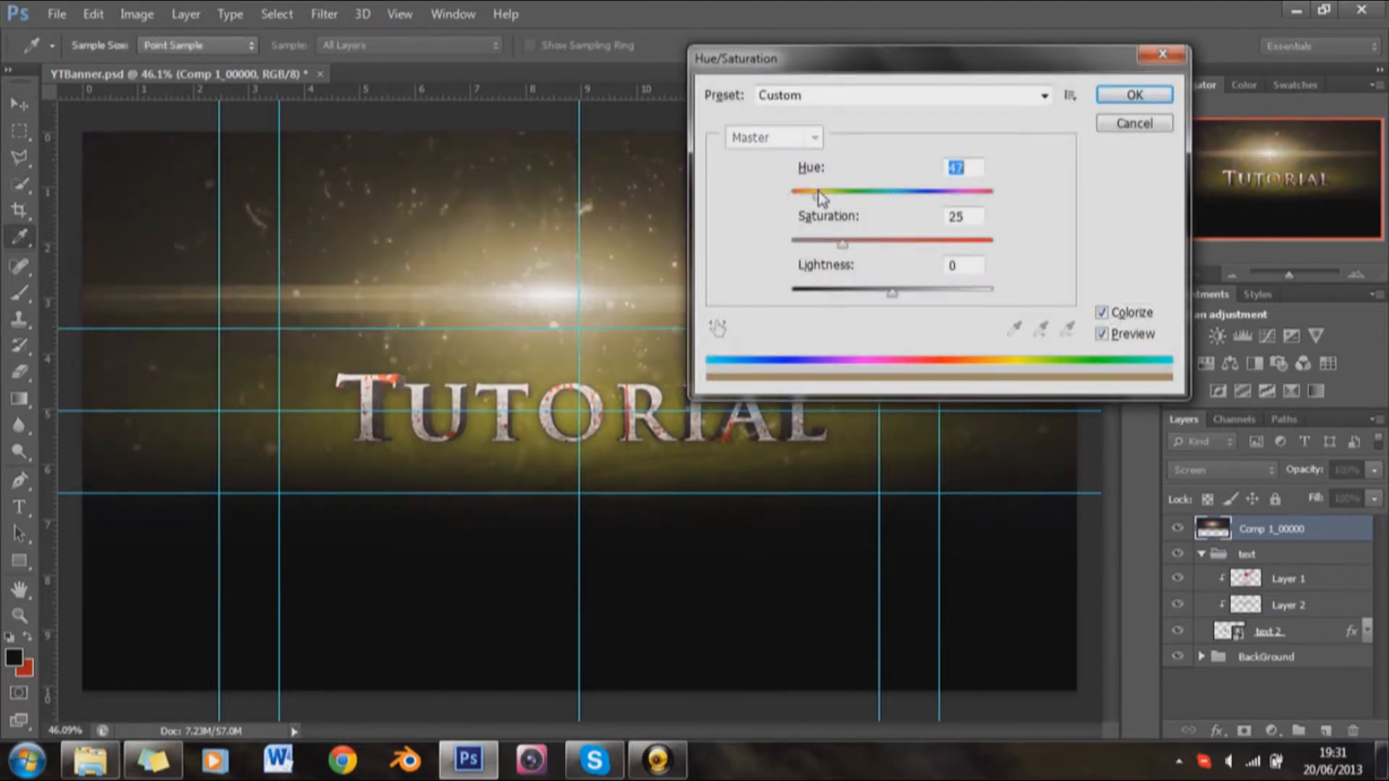
left_click_drag(830, 245, 823, 245)
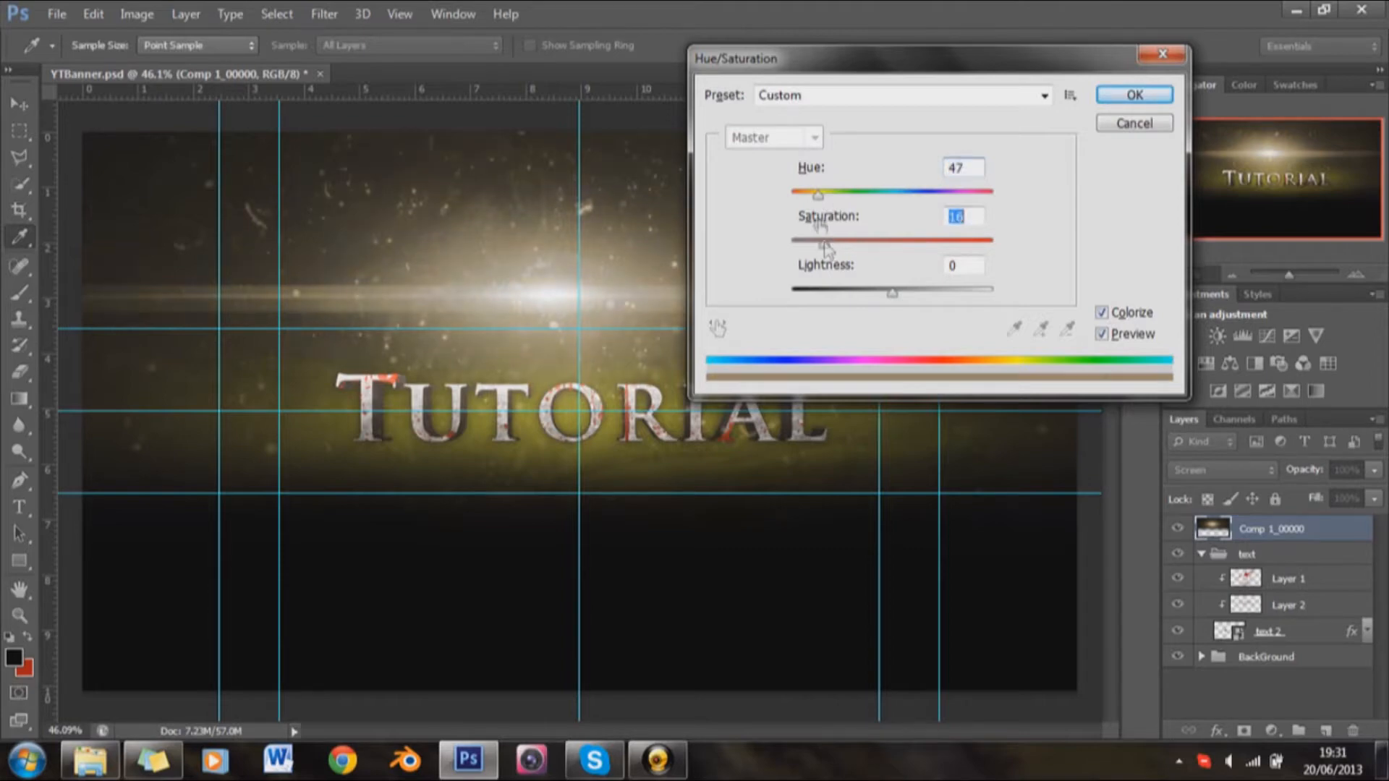
left_click_drag(818, 194, 821, 194)
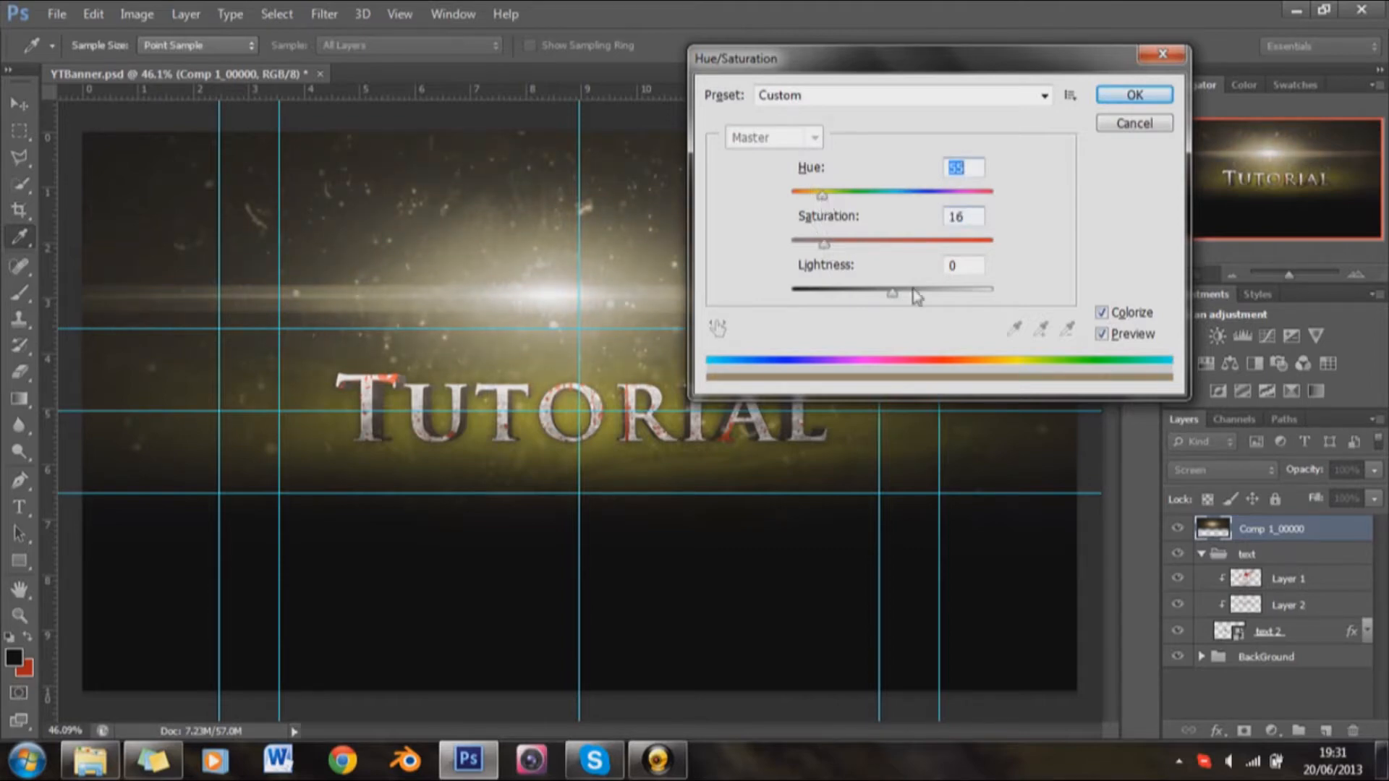
left_click(1135, 94)
Step: Move the colorized light layer slightly higher above the Tutorial text
key("v")
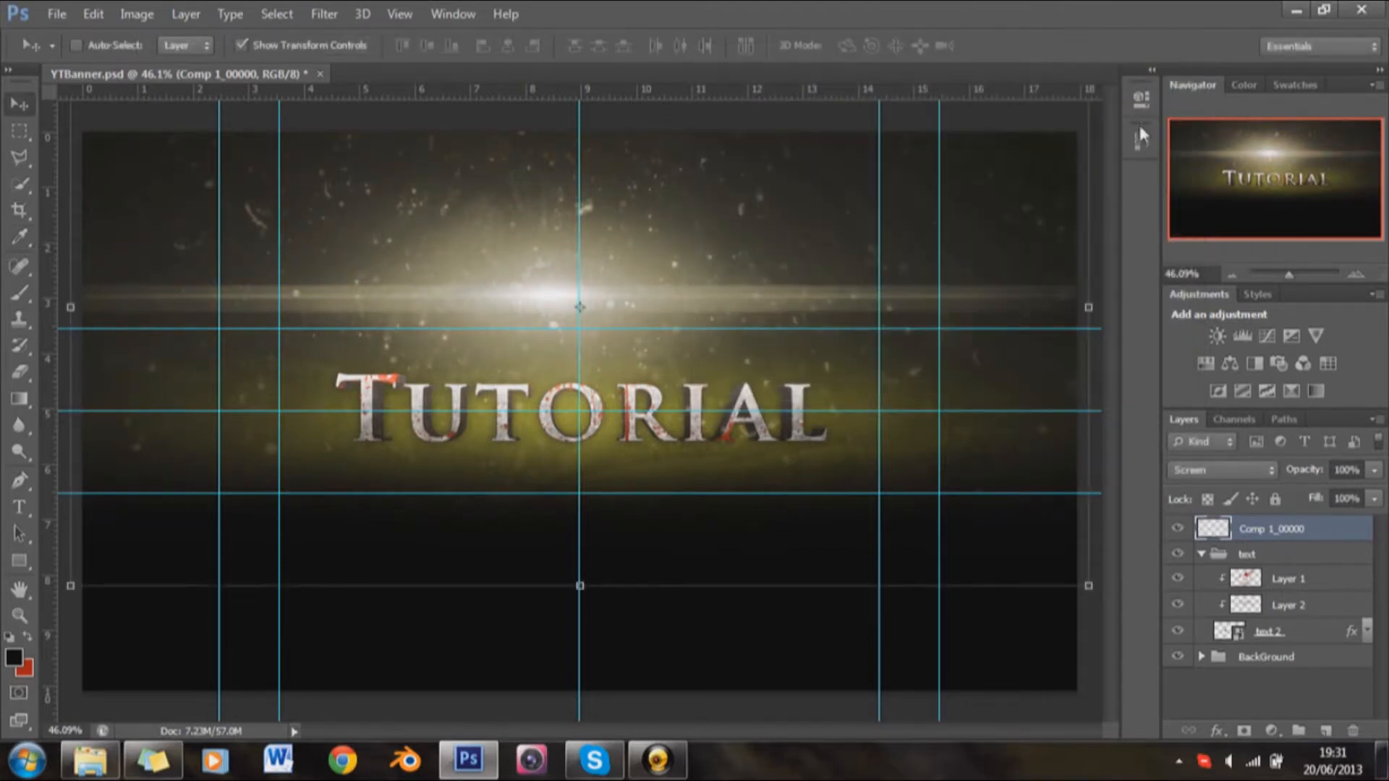
left_click_drag(616, 332, 617, 324)
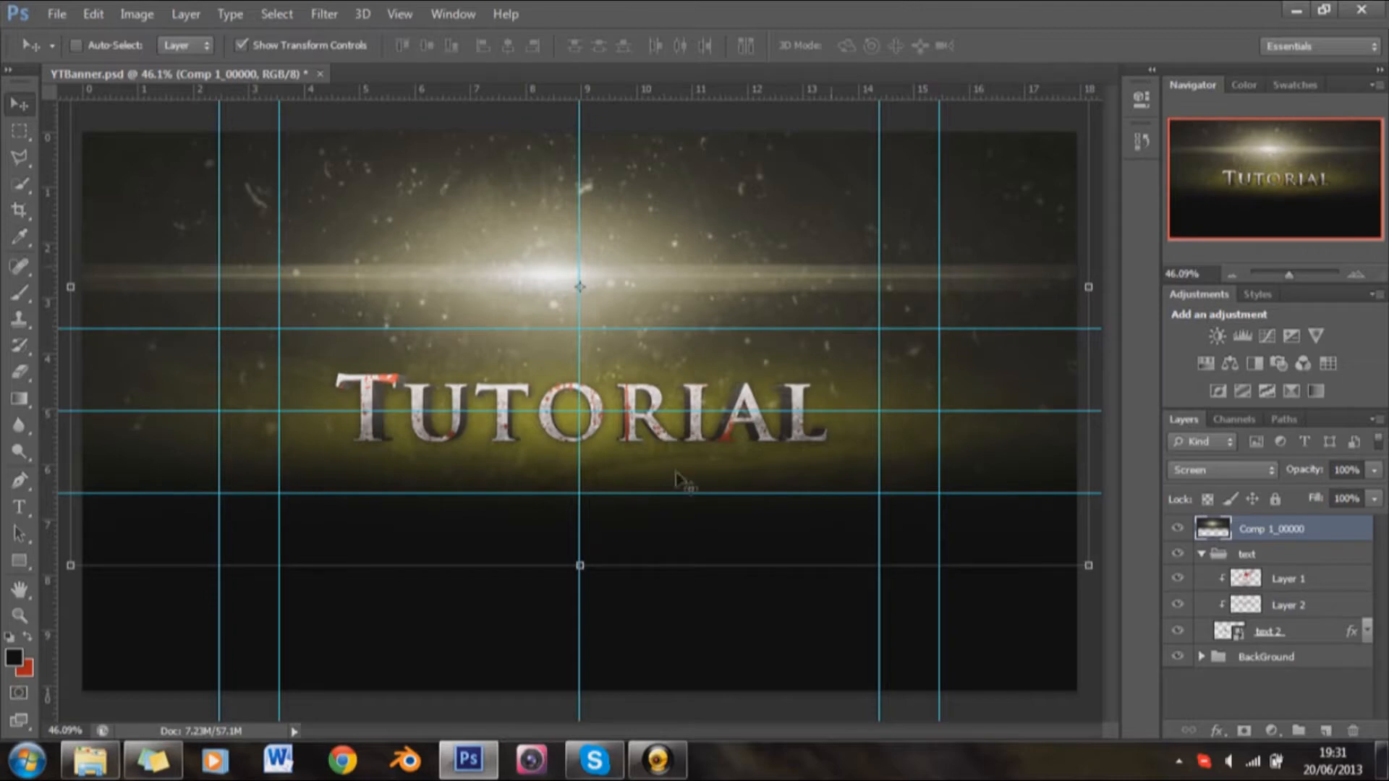
scroll(615, 488, "up", 1)
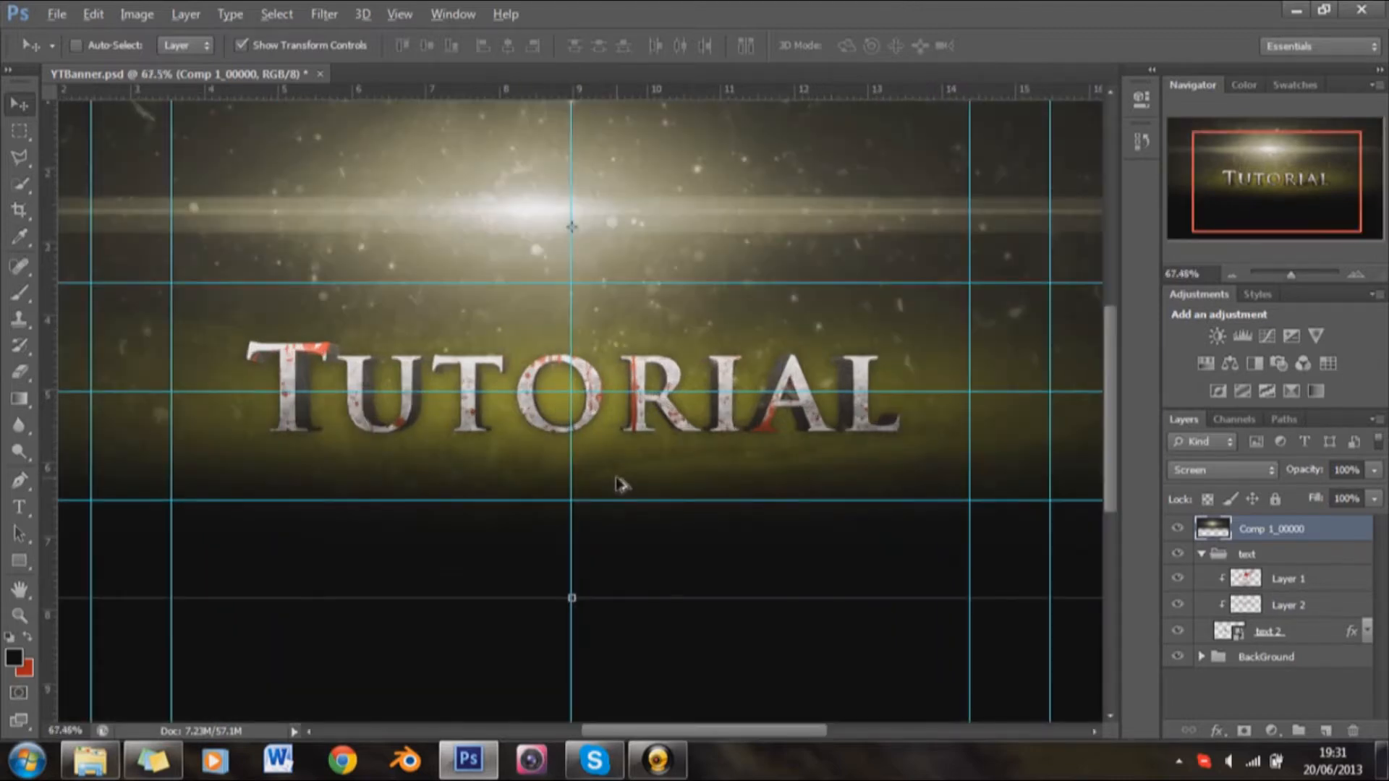
scroll(618, 483, "up", 1)
scroll(620, 479, "down", 2)
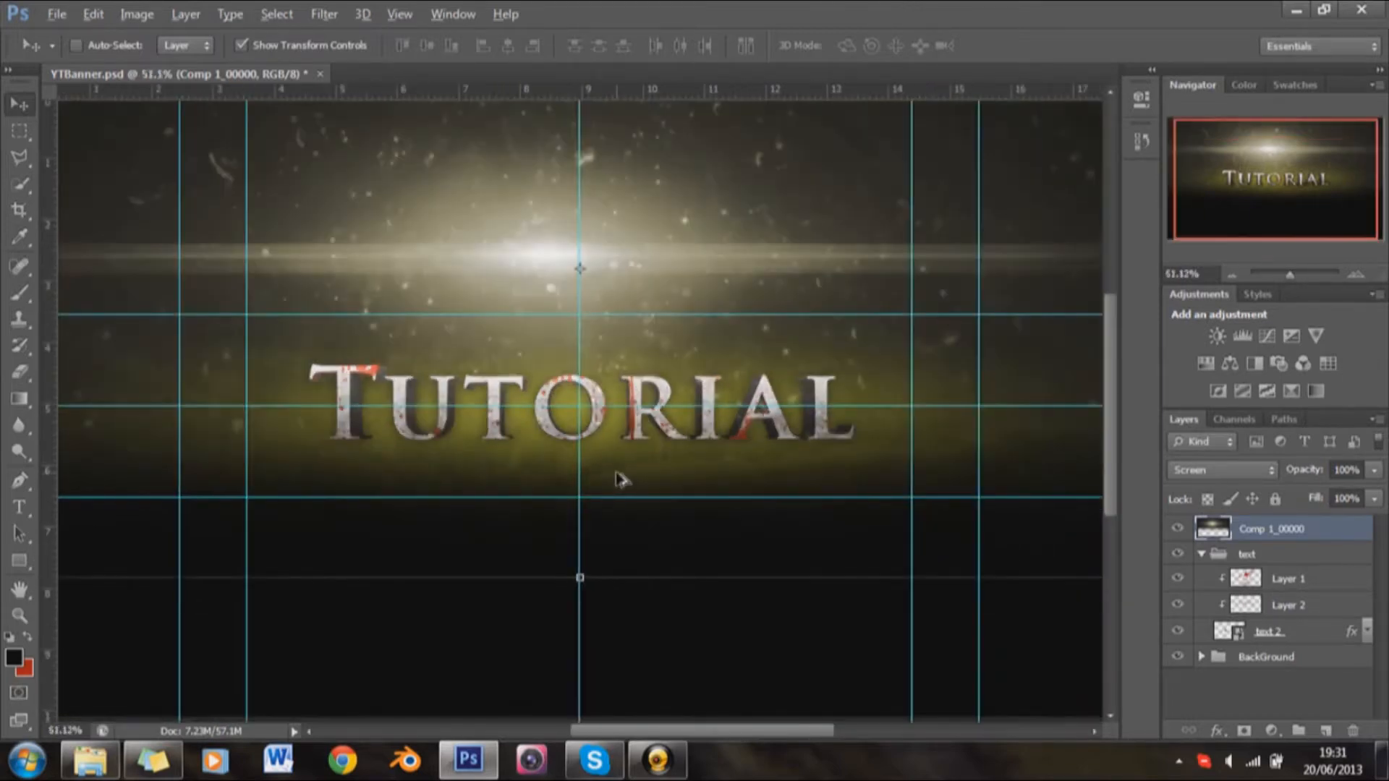
scroll(619, 477, "down", 1)
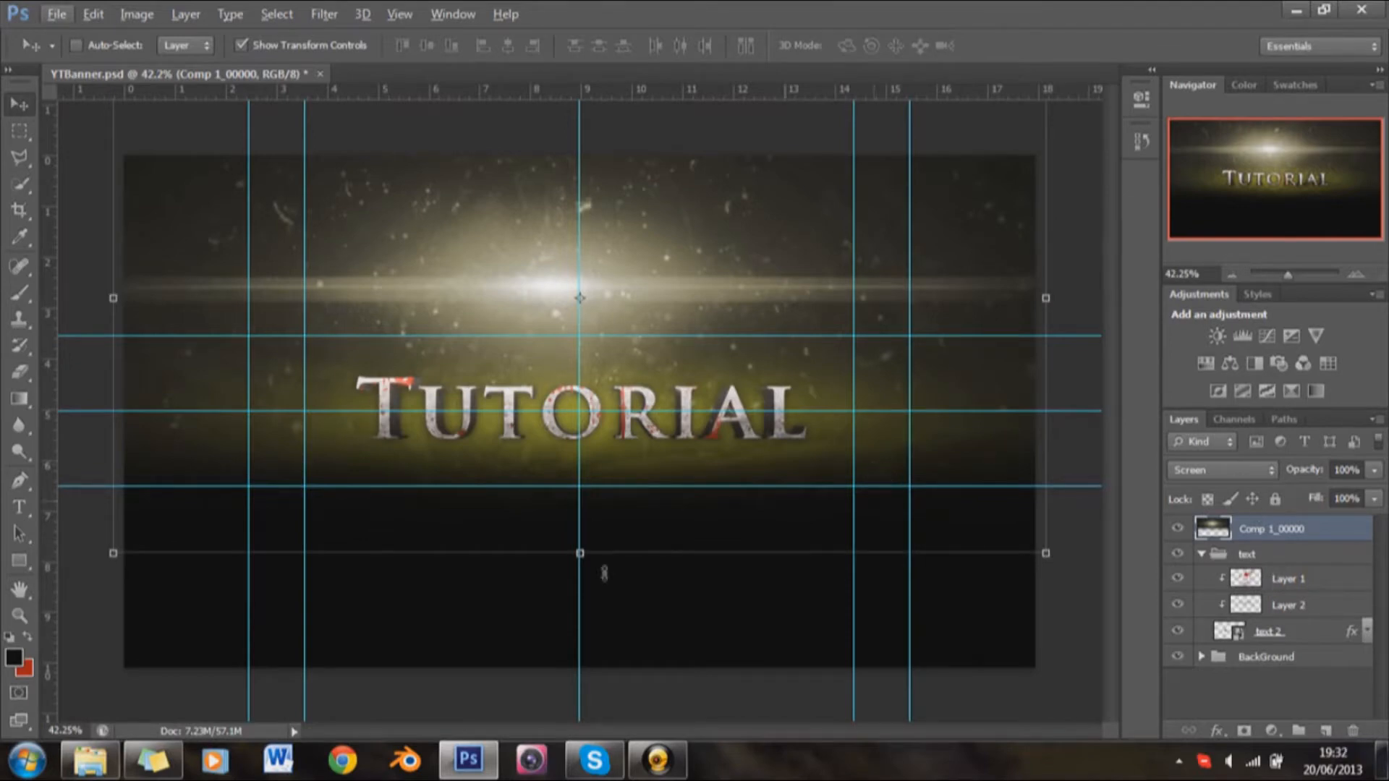
Step: Browse the GFX folders and open the 100Pack.psd resource file in Photoshop
mouse_move(96, 768)
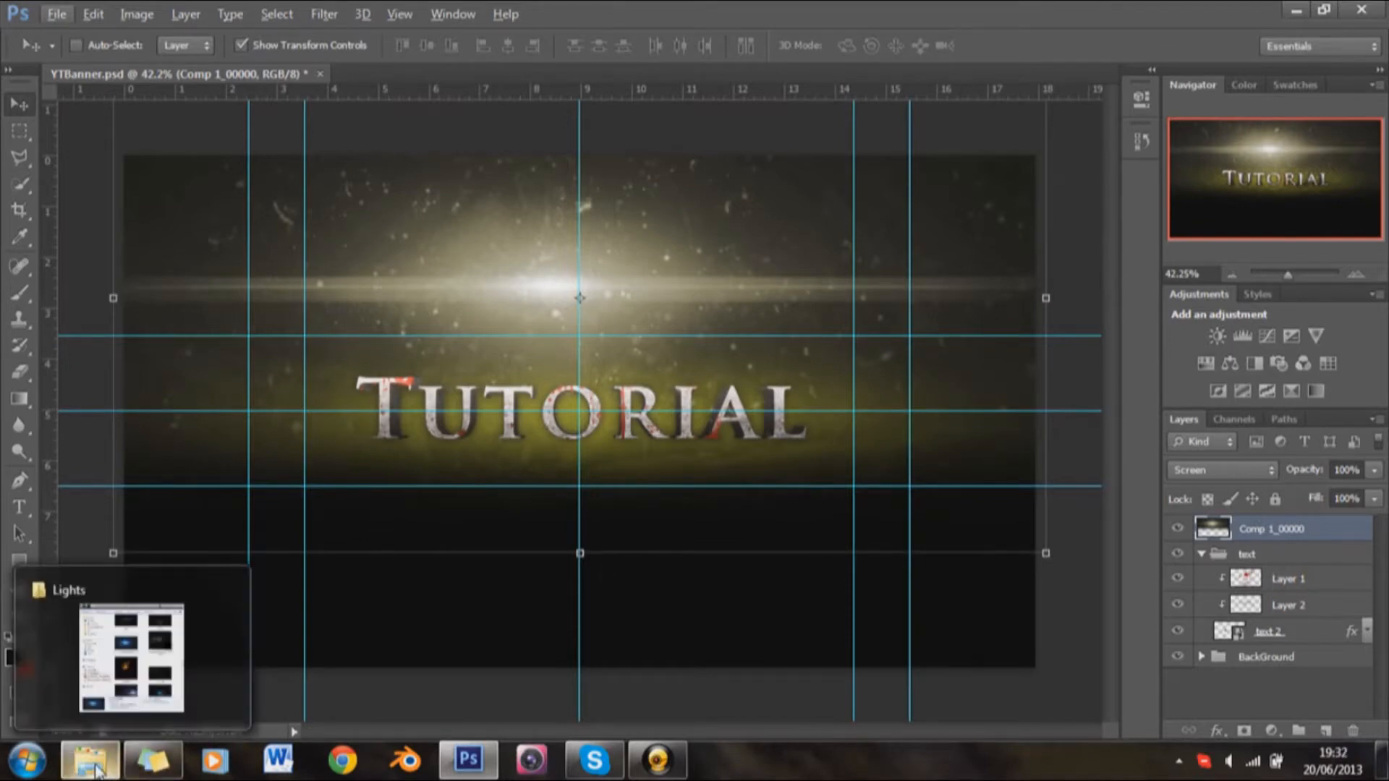
left_click(130, 662)
scroll(521, 289, "down", 6)
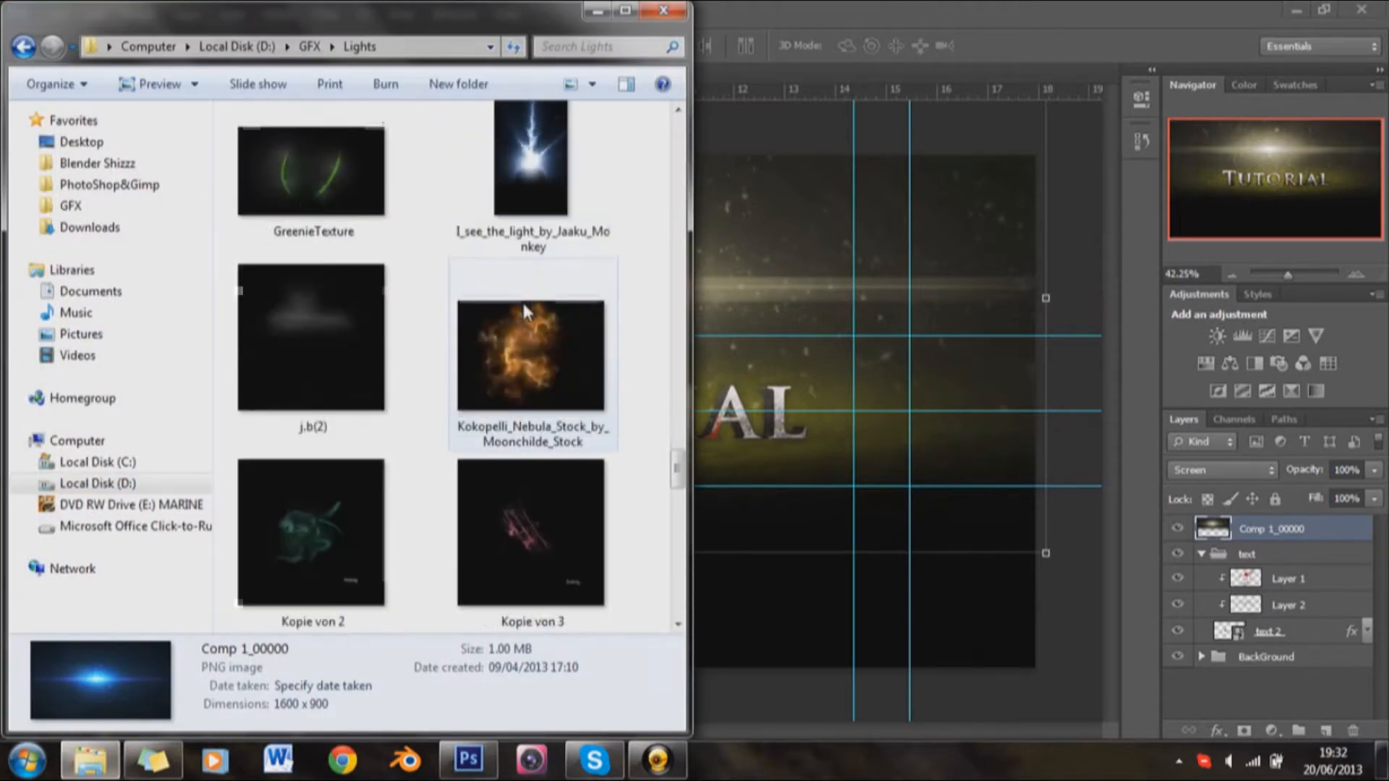
scroll(524, 305, "up", 9)
left_click(28, 49)
left_click(615, 367)
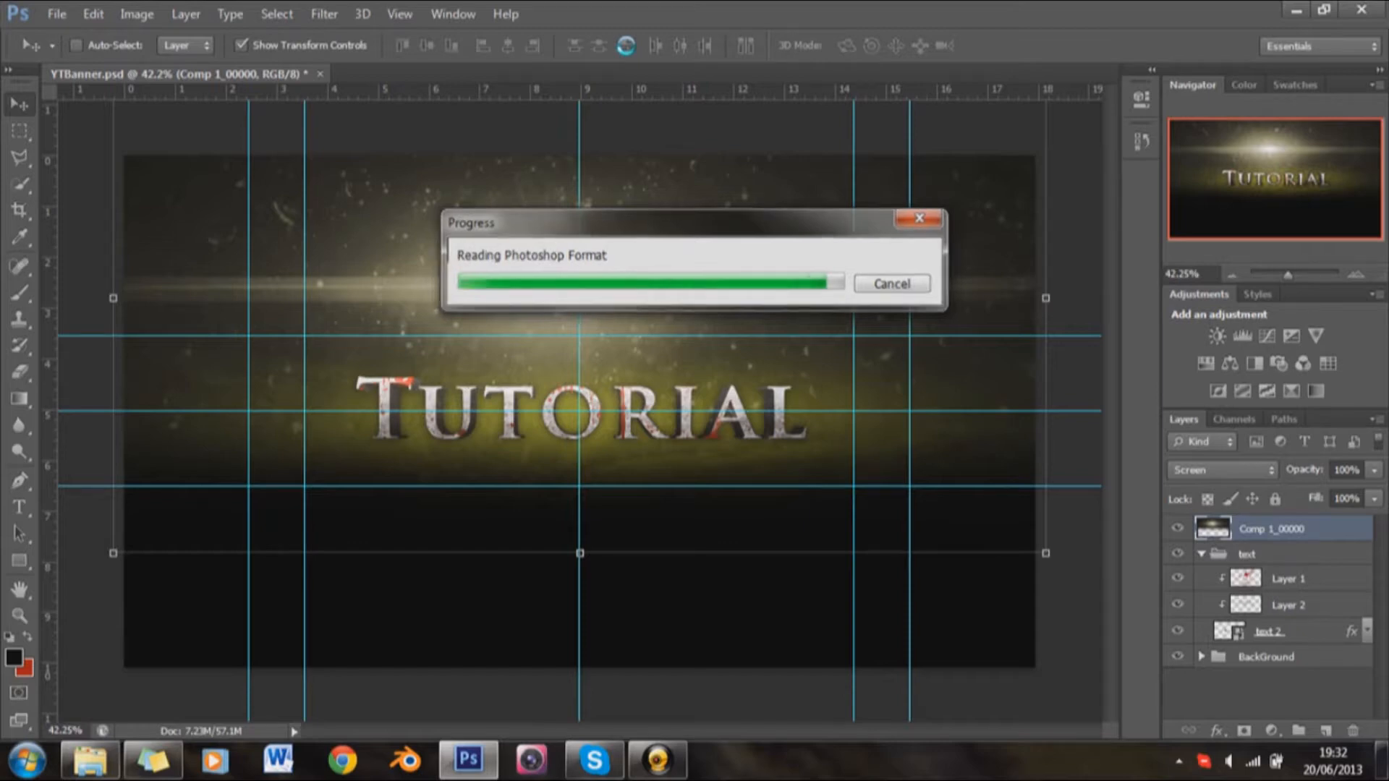
left_click(573, 311)
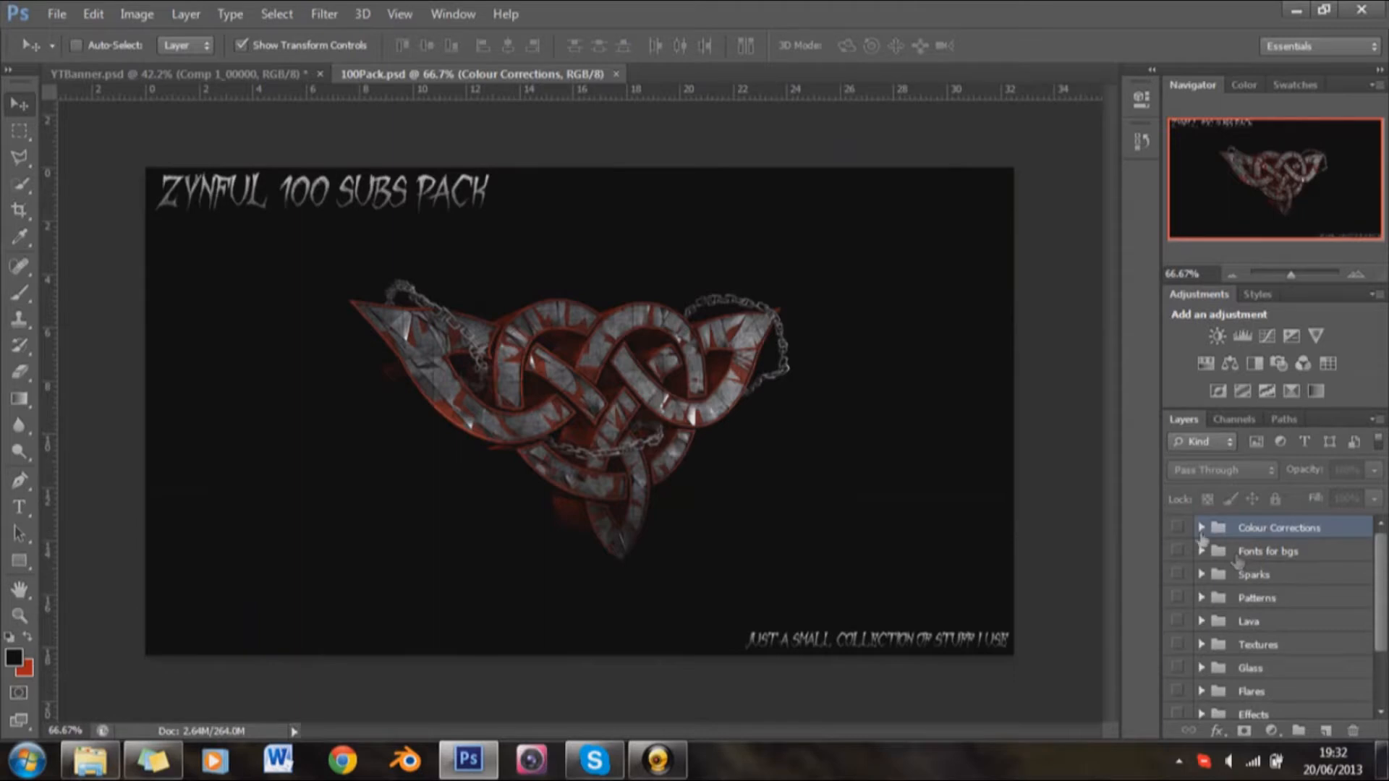
Step: In the pack's Effects group, preview WEB EFFECT and hide it again, then show and select the BUBBLES layer
left_click(1182, 538)
scroll(1193, 593, "down", 3)
left_click(1202, 635)
scroll(1219, 655, "down", 1)
left_click(1222, 664)
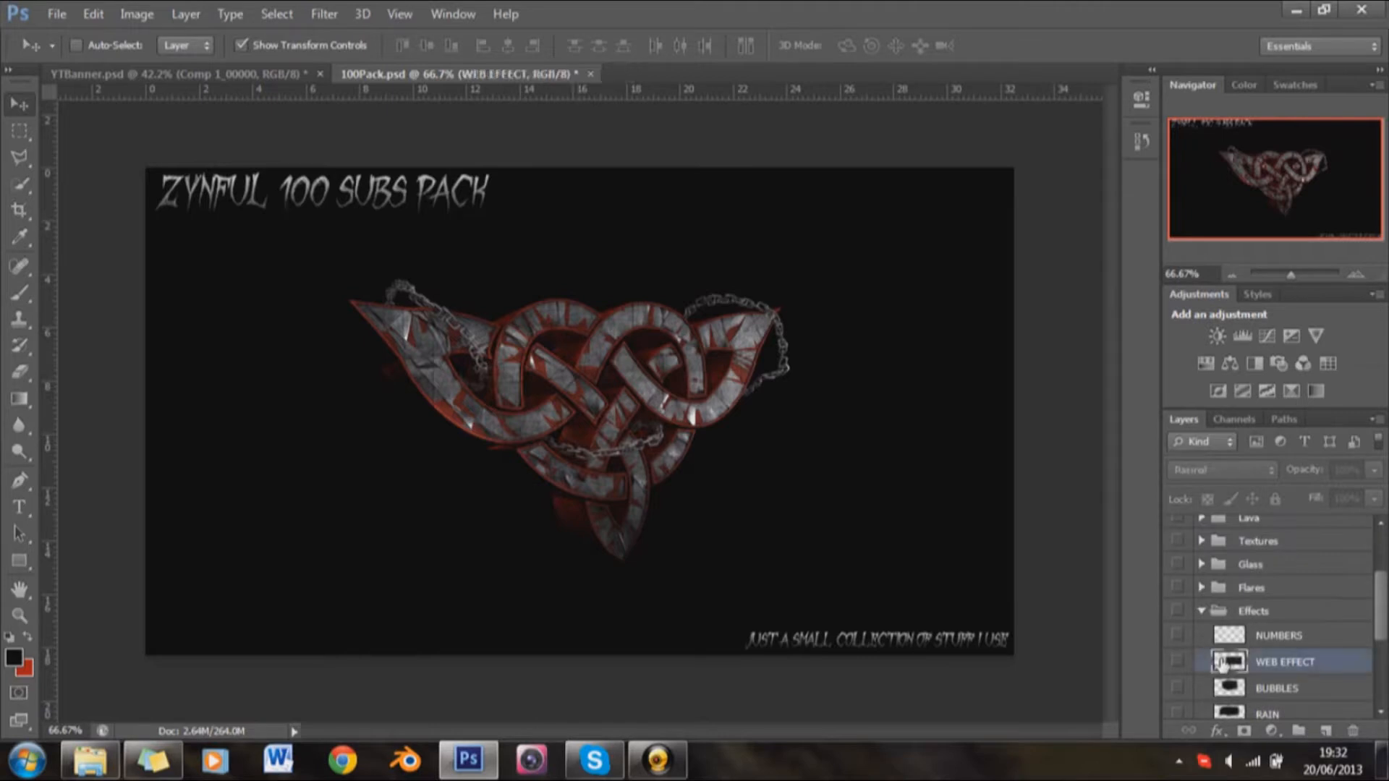
left_click(1180, 661)
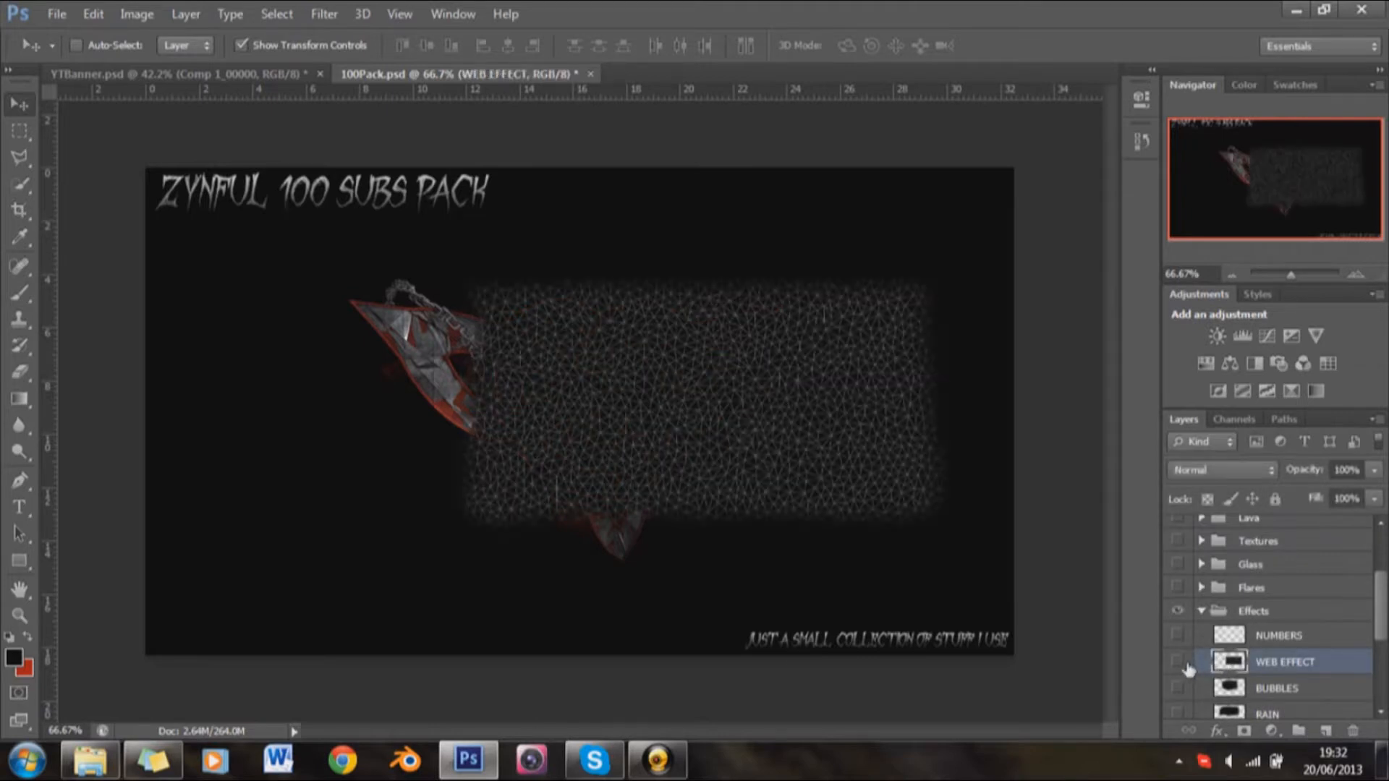
left_click(1184, 663)
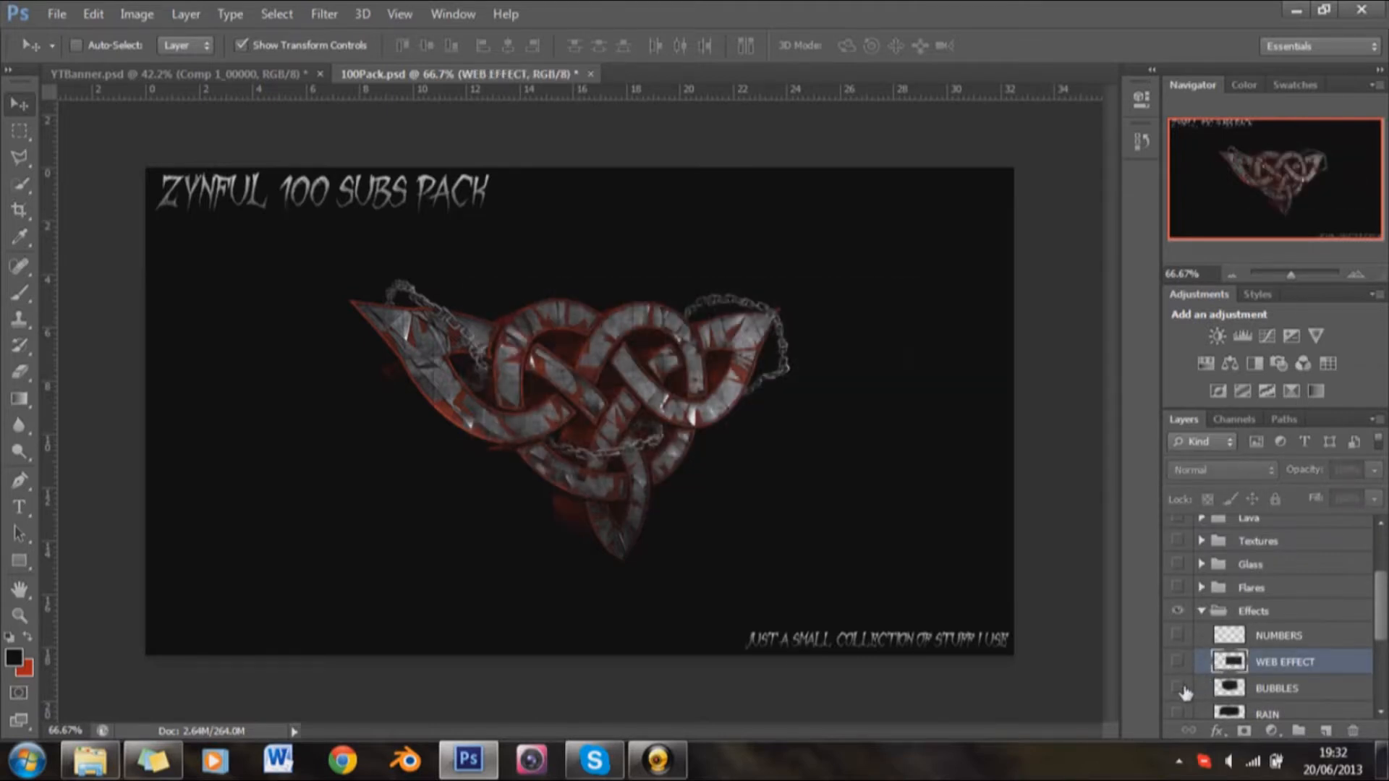
left_click(1178, 688)
left_click(1228, 689)
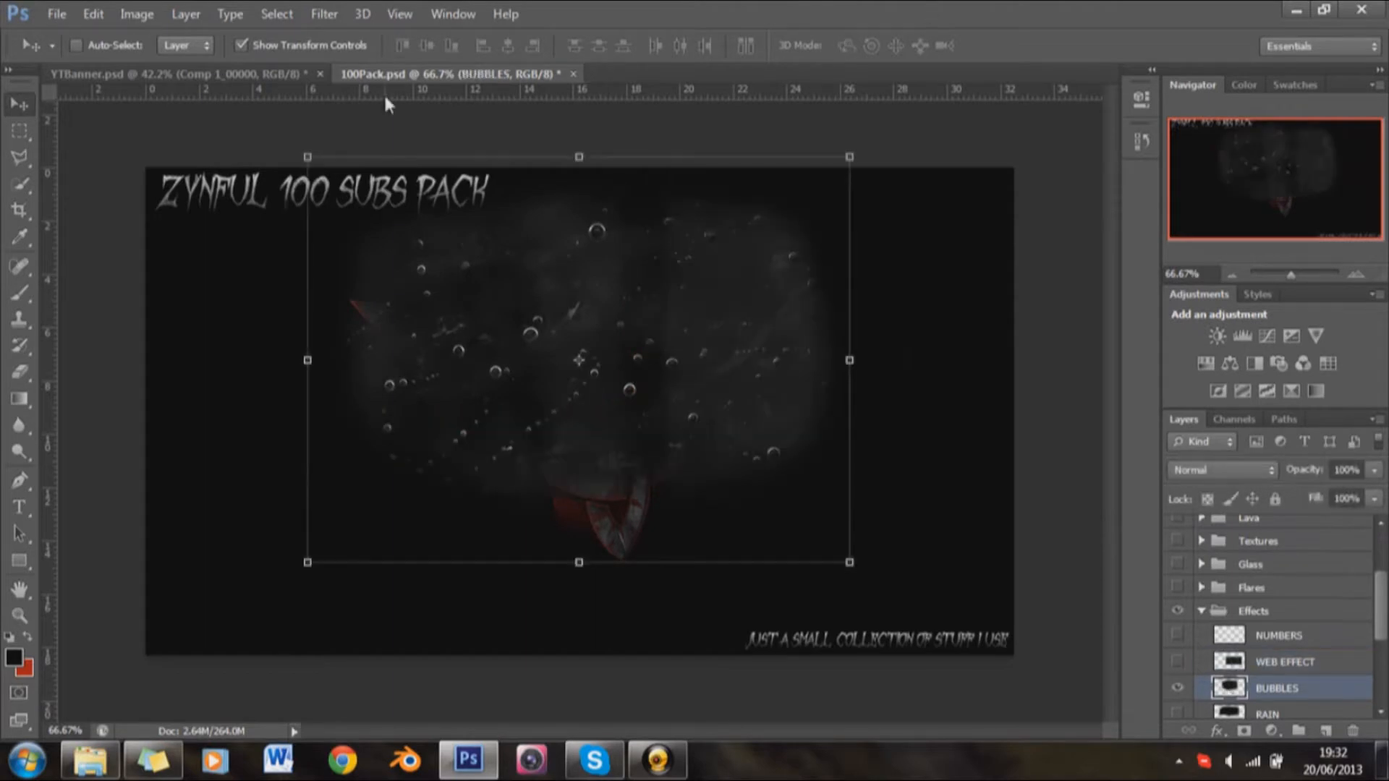
Step: Copy the BUBBLES layer from 100Pack.psd into the YTBanner document and place it over the right half of the Tutorial text
left_click_drag(377, 73, 635, 210)
left_click_drag(958, 207, 449, 327)
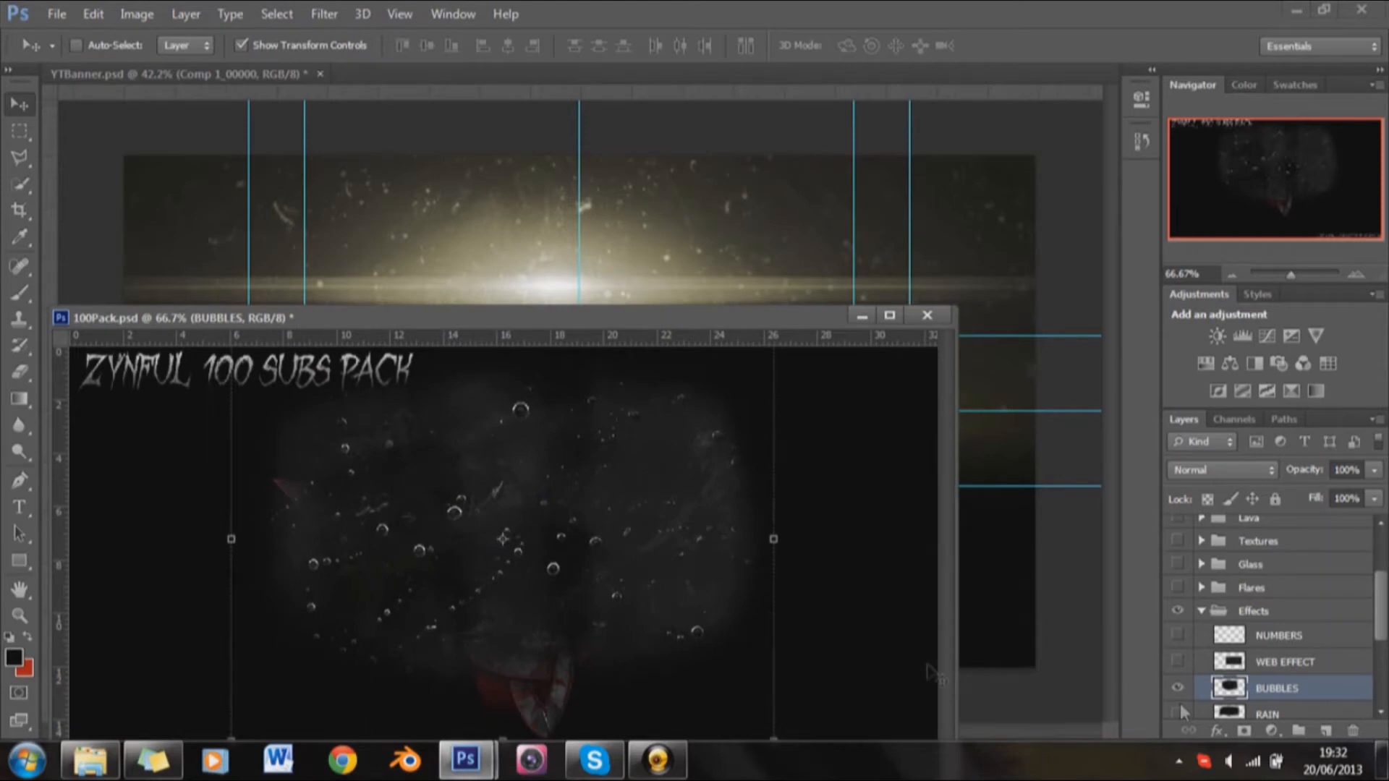
left_click_drag(655, 601, 693, 241)
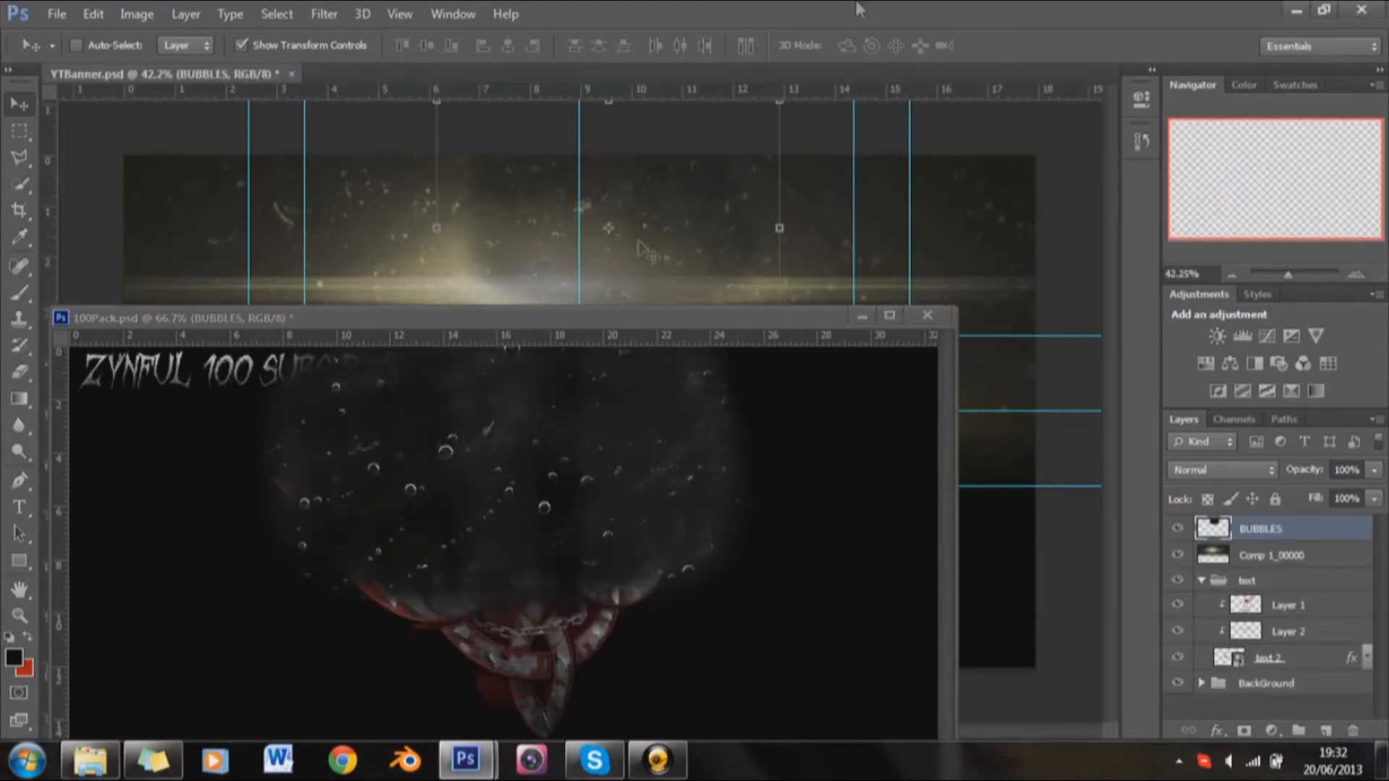
left_click(863, 315)
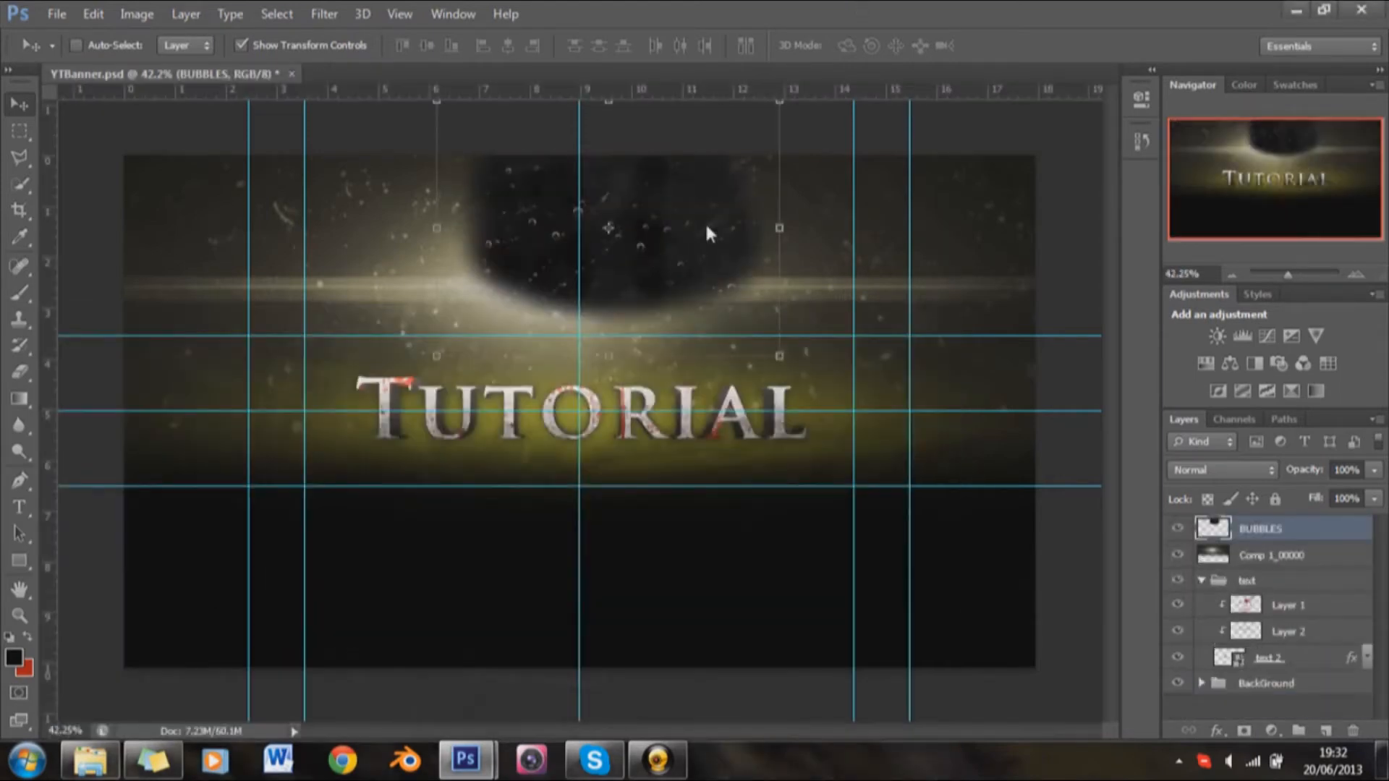
left_click_drag(674, 266, 799, 458)
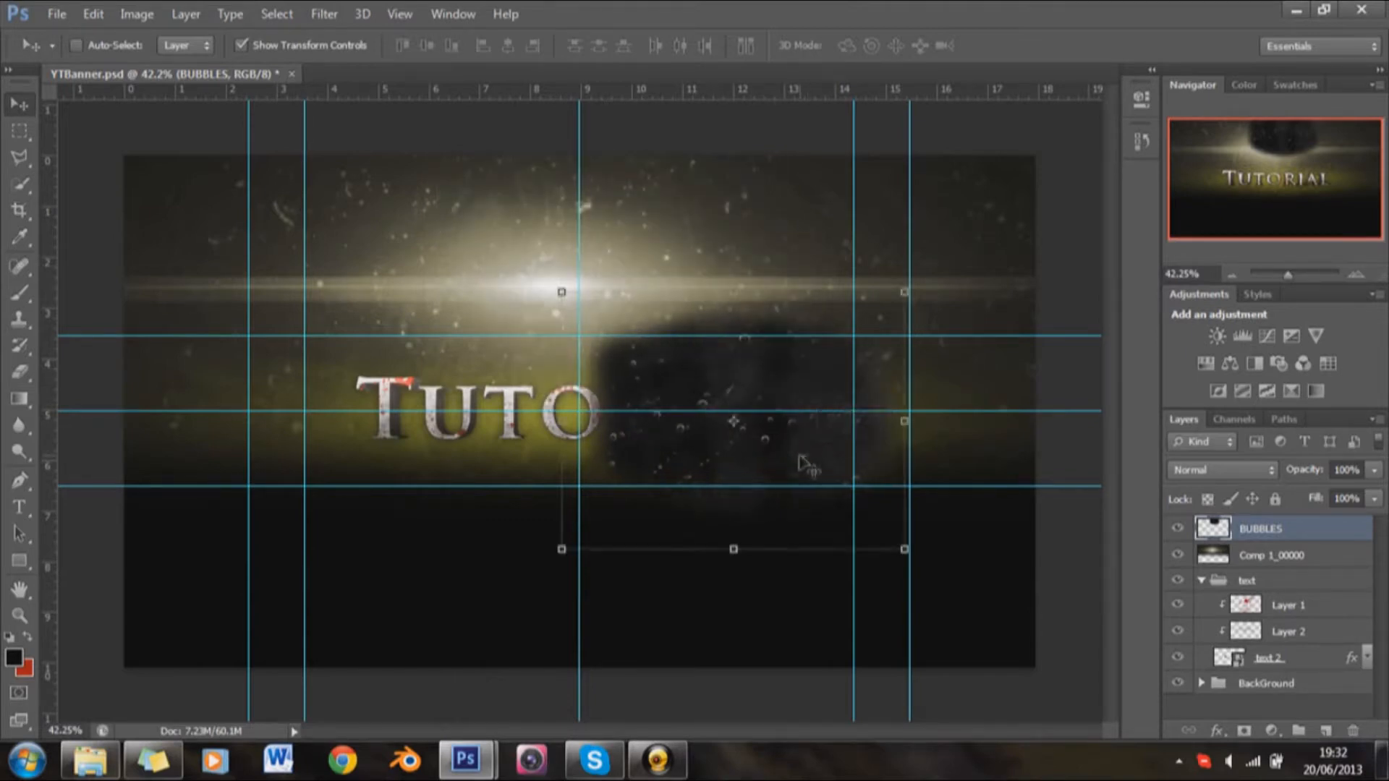
Step: Create a new layer group named Flare
left_click(1299, 731)
double_click(1252, 529)
type("Flare")
key("Return")
Step: Create a second layer group and name it Effect
left_click(1299, 731)
left_click_drag(1260, 536, 1265, 566)
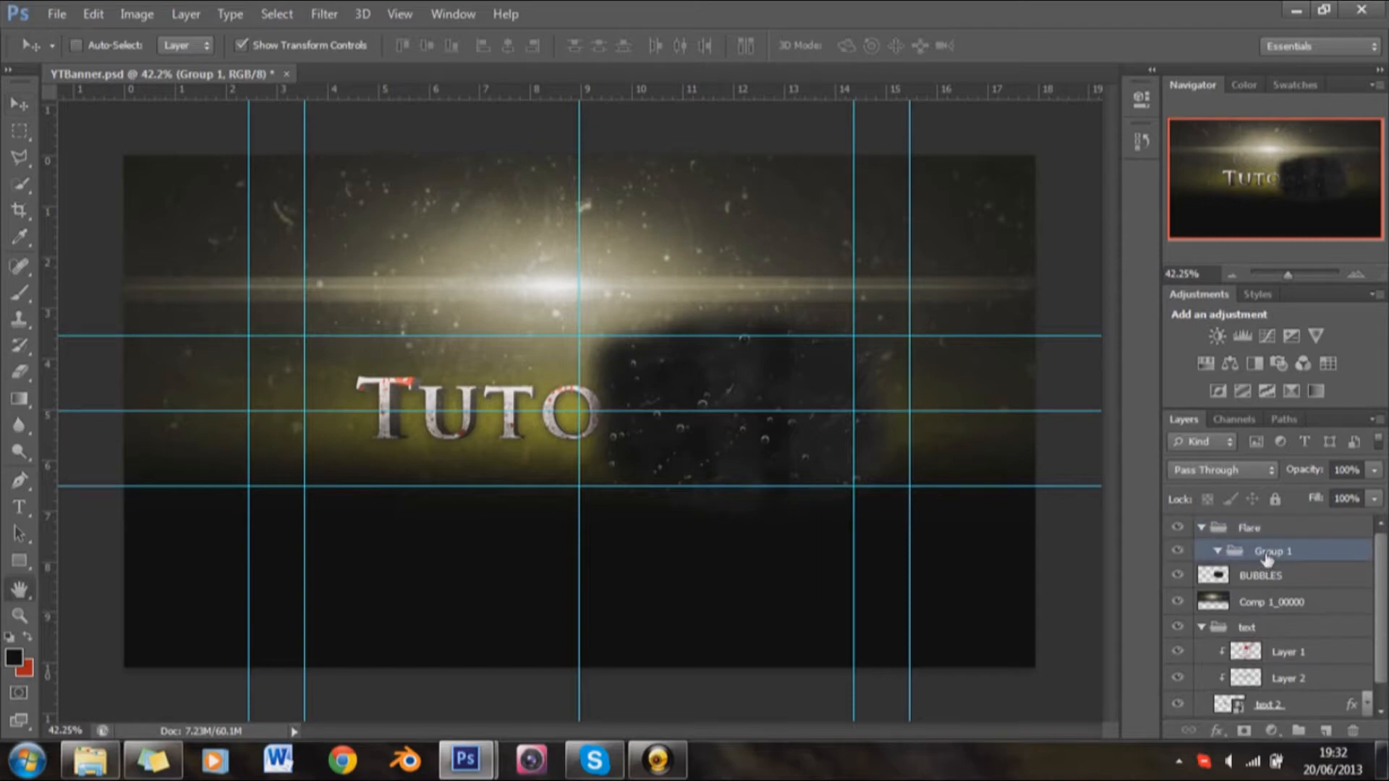
double_click(1265, 563)
left_click(1295, 287)
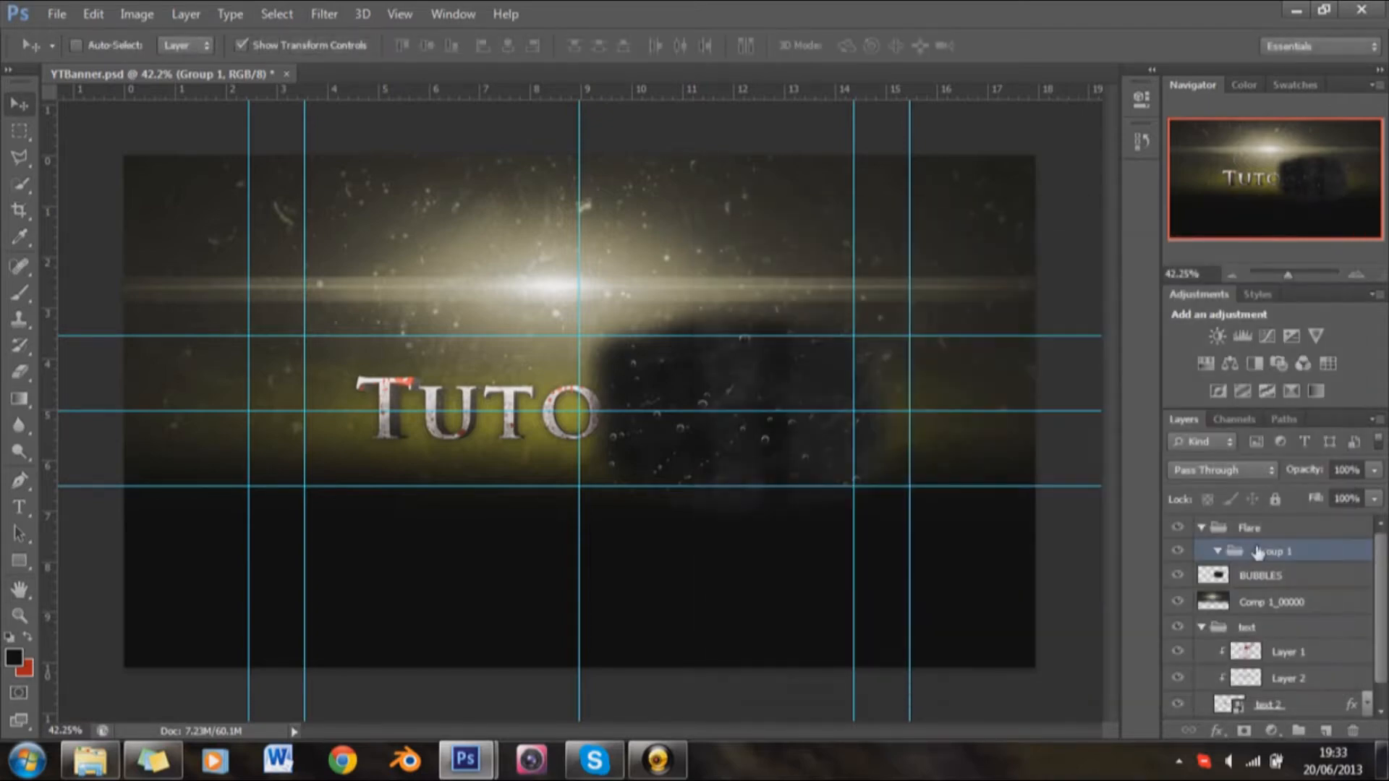
double_click(1271, 553)
type("Effect")
key("Return")
Step: Put Comp 1_00000 in the Flare group and BUBBLES in a separate Effect group below it, and collapse Flare
left_click_drag(1275, 536, 1184, 617)
left_click_drag(1250, 557, 1234, 606)
left_click_drag(1255, 561, 1252, 531)
left_click(1201, 530)
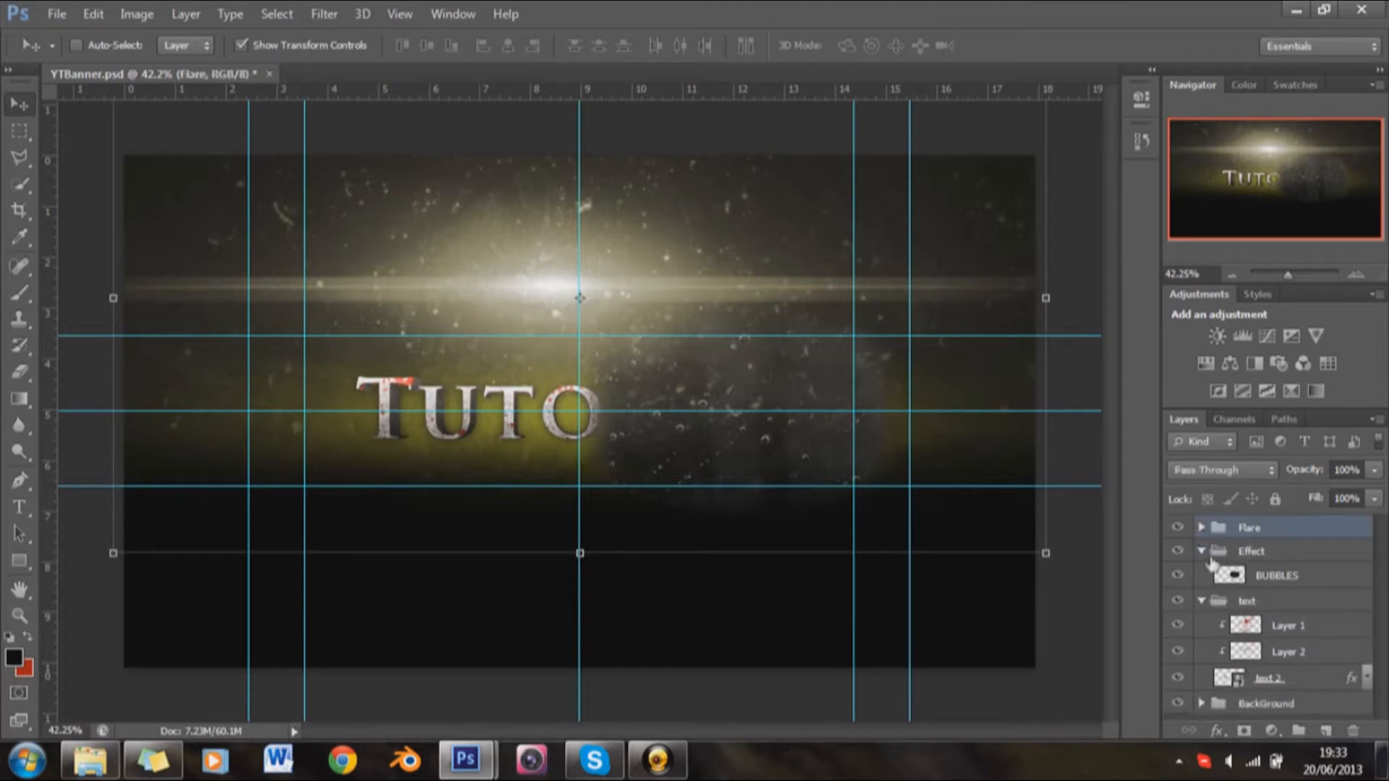
Step: Set the BUBBLES layer's blend mode to Screen, nudge it slightly, and set its opacity to 80%
left_click(1237, 575)
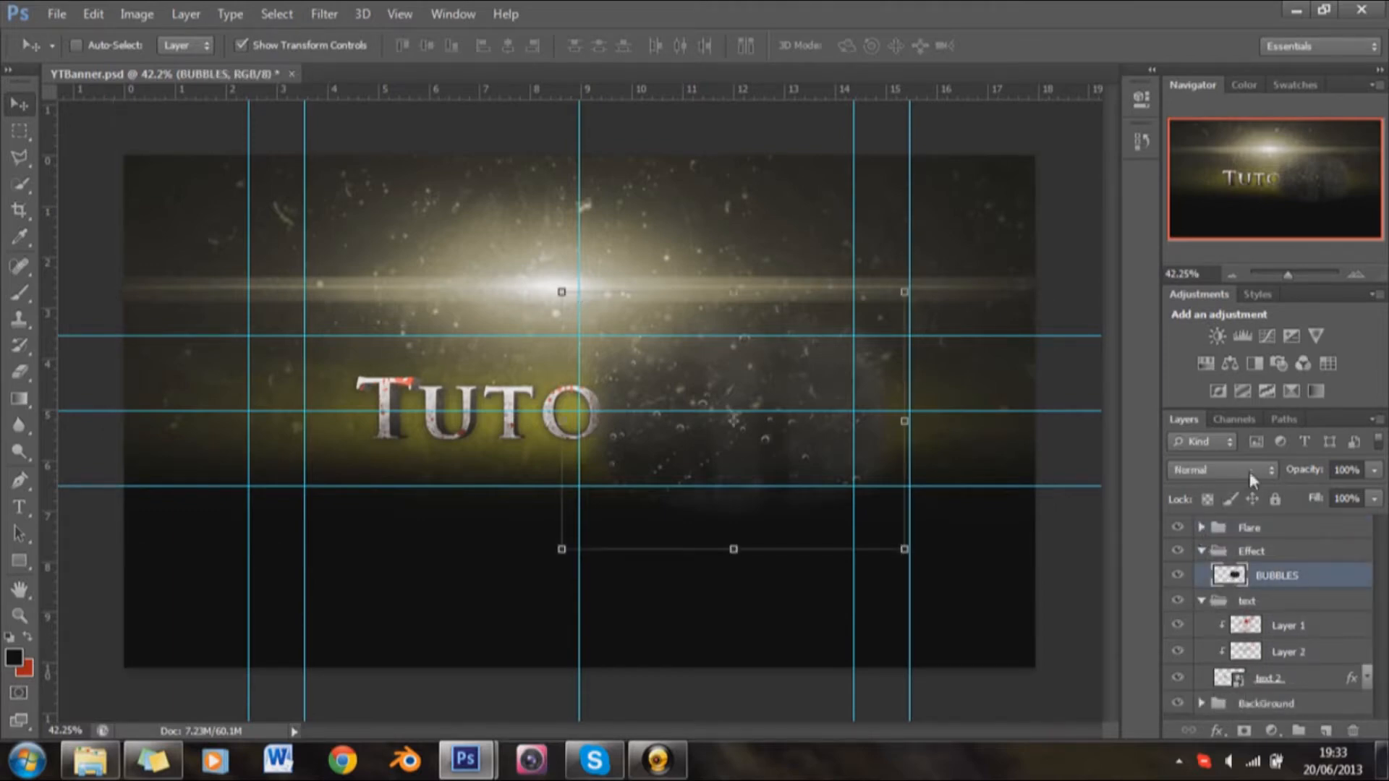
left_click(1250, 471)
left_click(1243, 204)
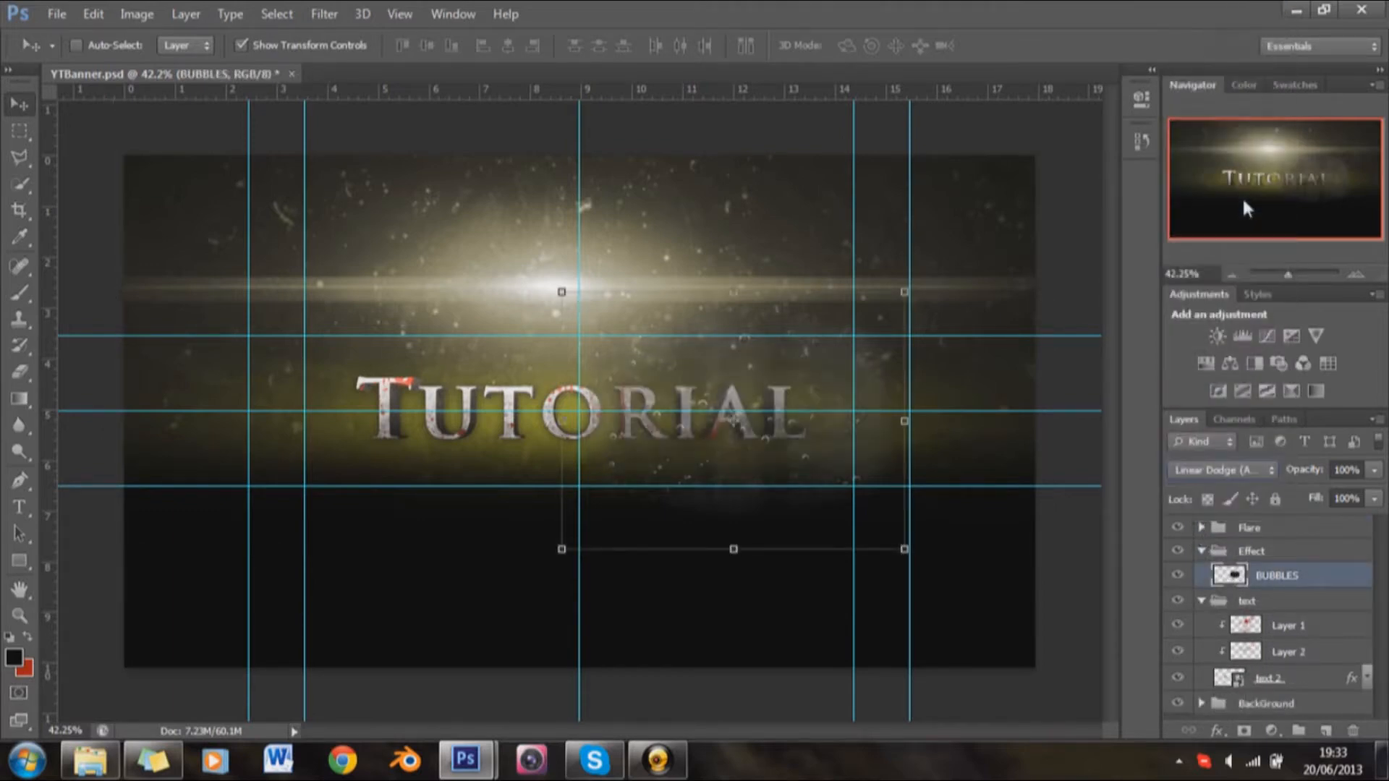
key("Up")
key("Up")
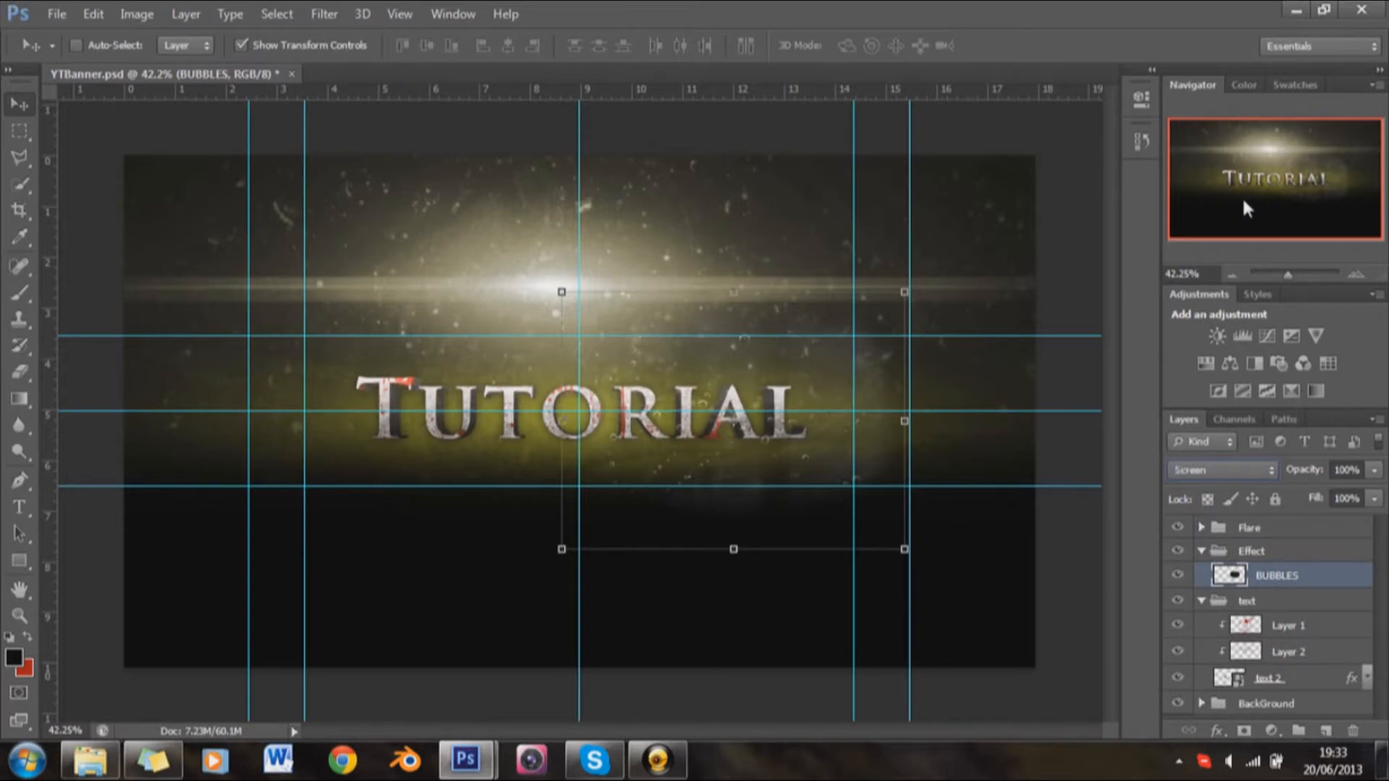
left_click_drag(843, 430, 850, 435)
left_click(1345, 467)
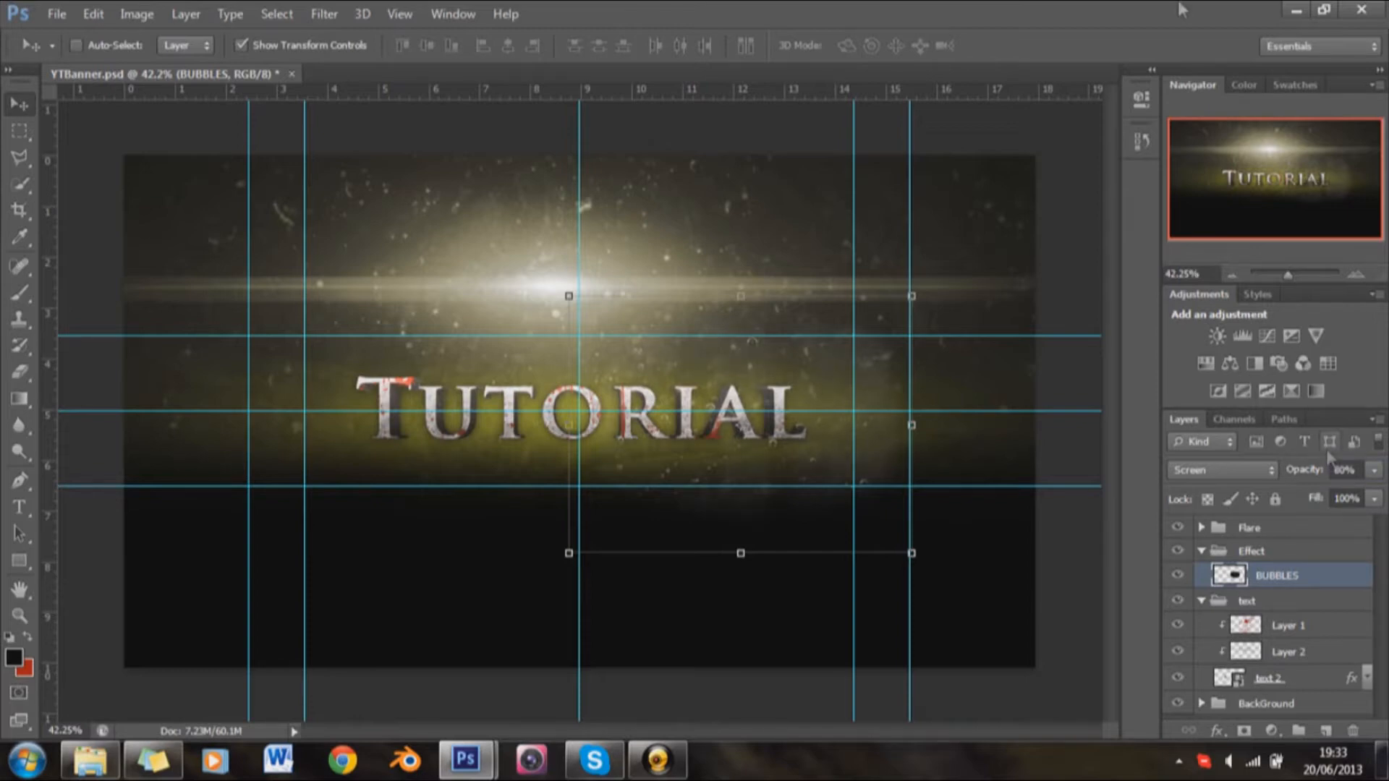
Step: Duplicate the BUBBLES layer and move the copy over the left half of the Tutorial text
scroll(901, 467, "up", 3)
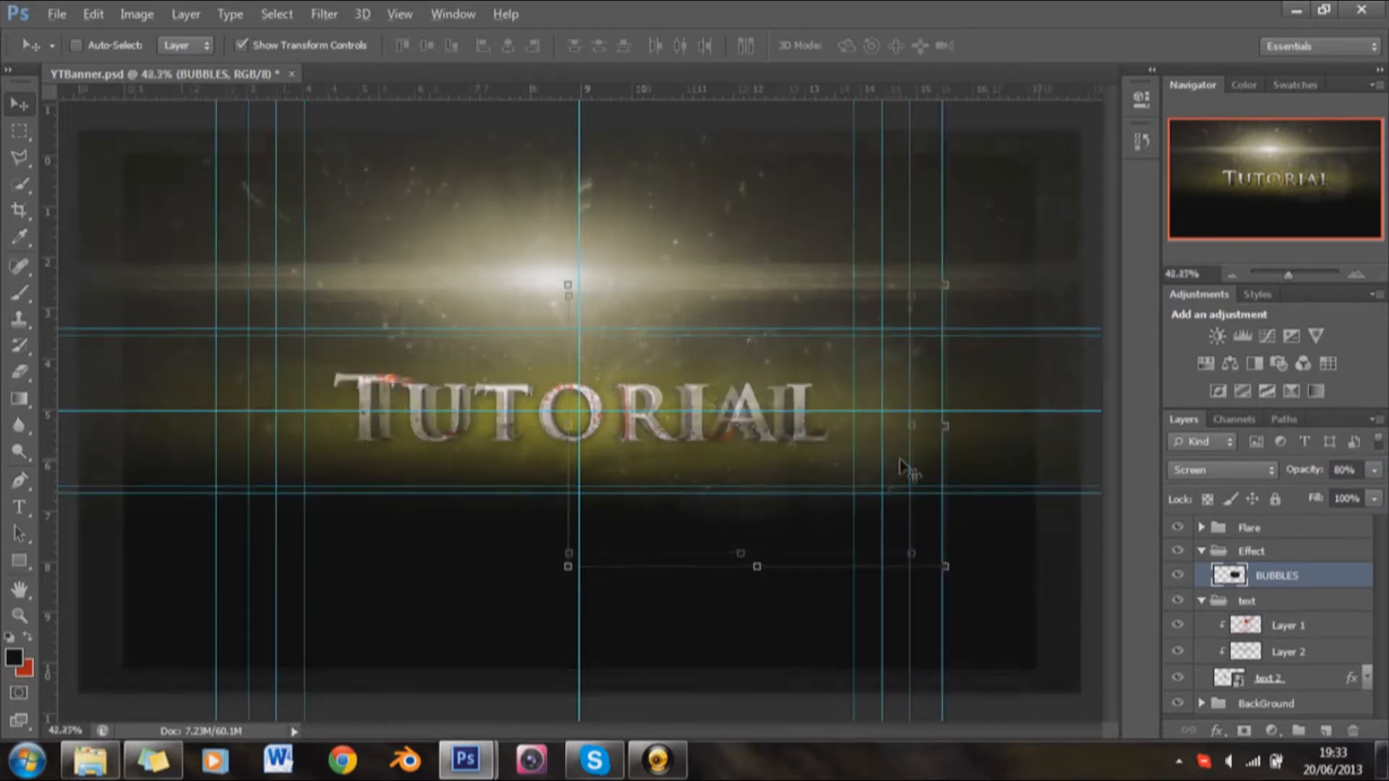
right_click(915, 467)
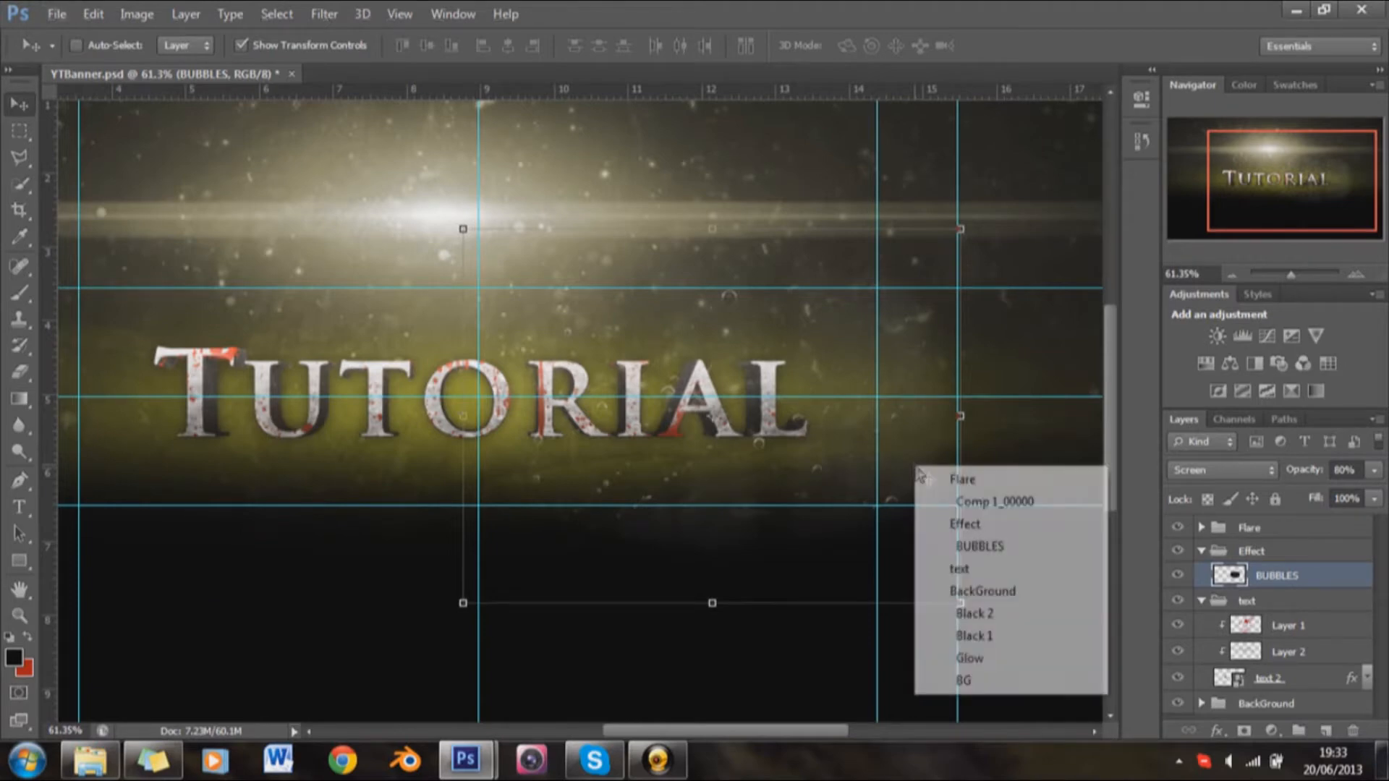
left_click(955, 9)
right_click(1295, 578)
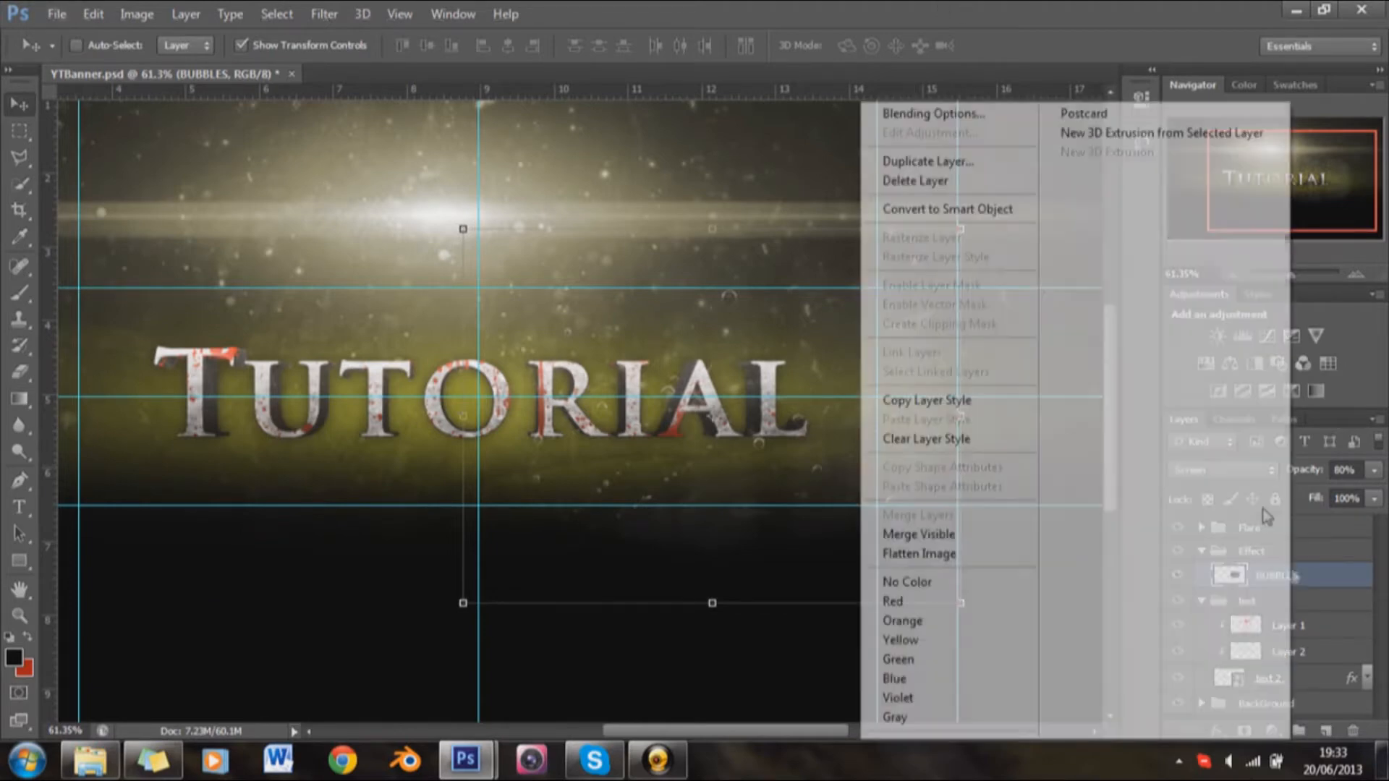
left_click(904, 158)
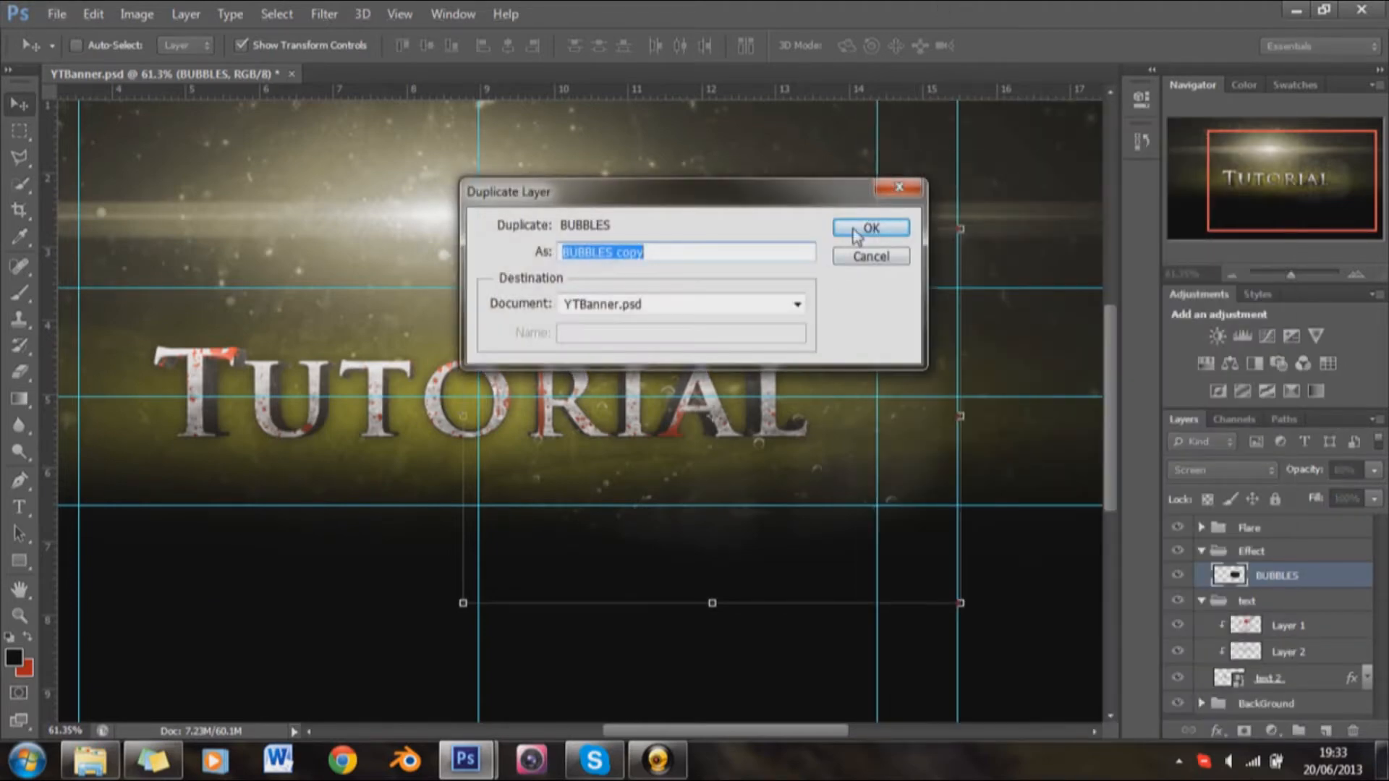
left_click(868, 228)
left_click_drag(626, 521, 336, 517)
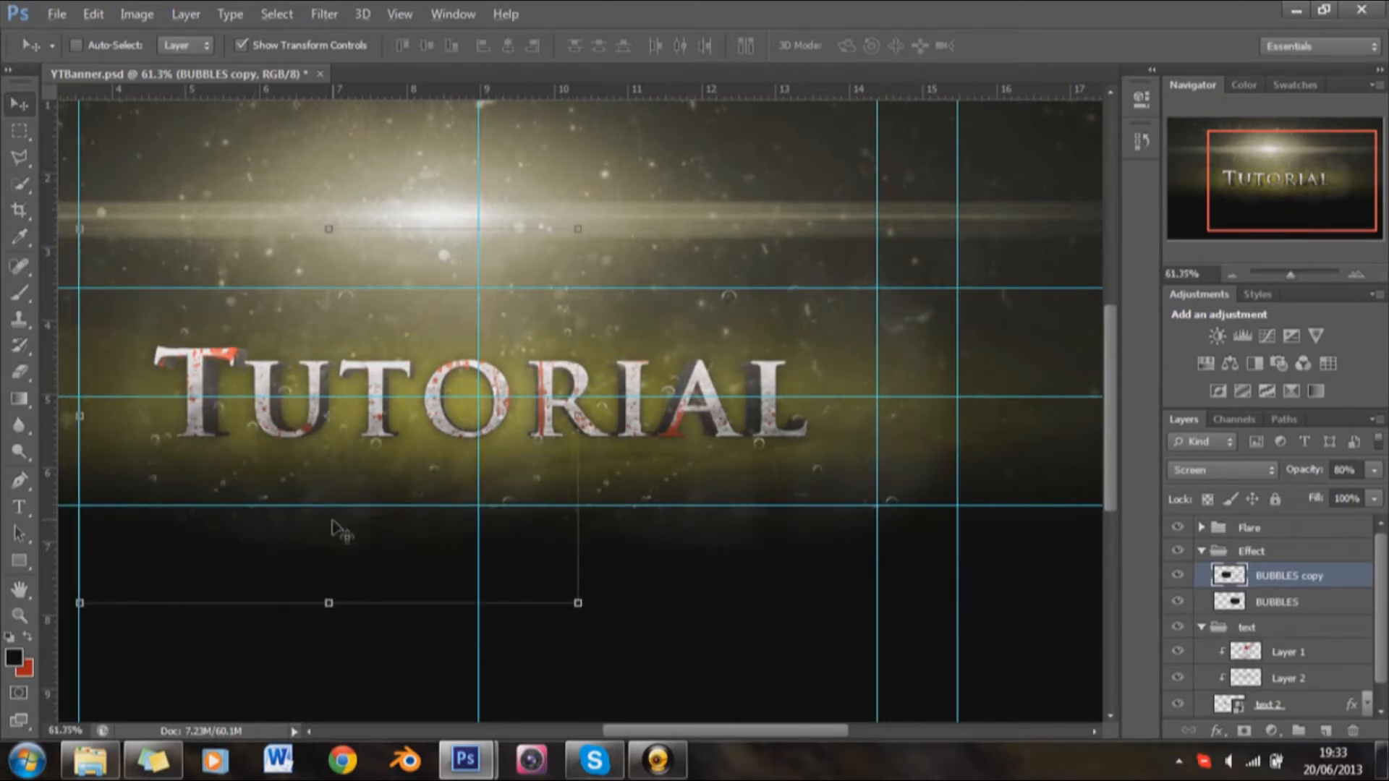
Step: Select both BUBBLES layers and shift them slightly left to centre them over the Tutorial text
scroll(337, 530, "down", 3)
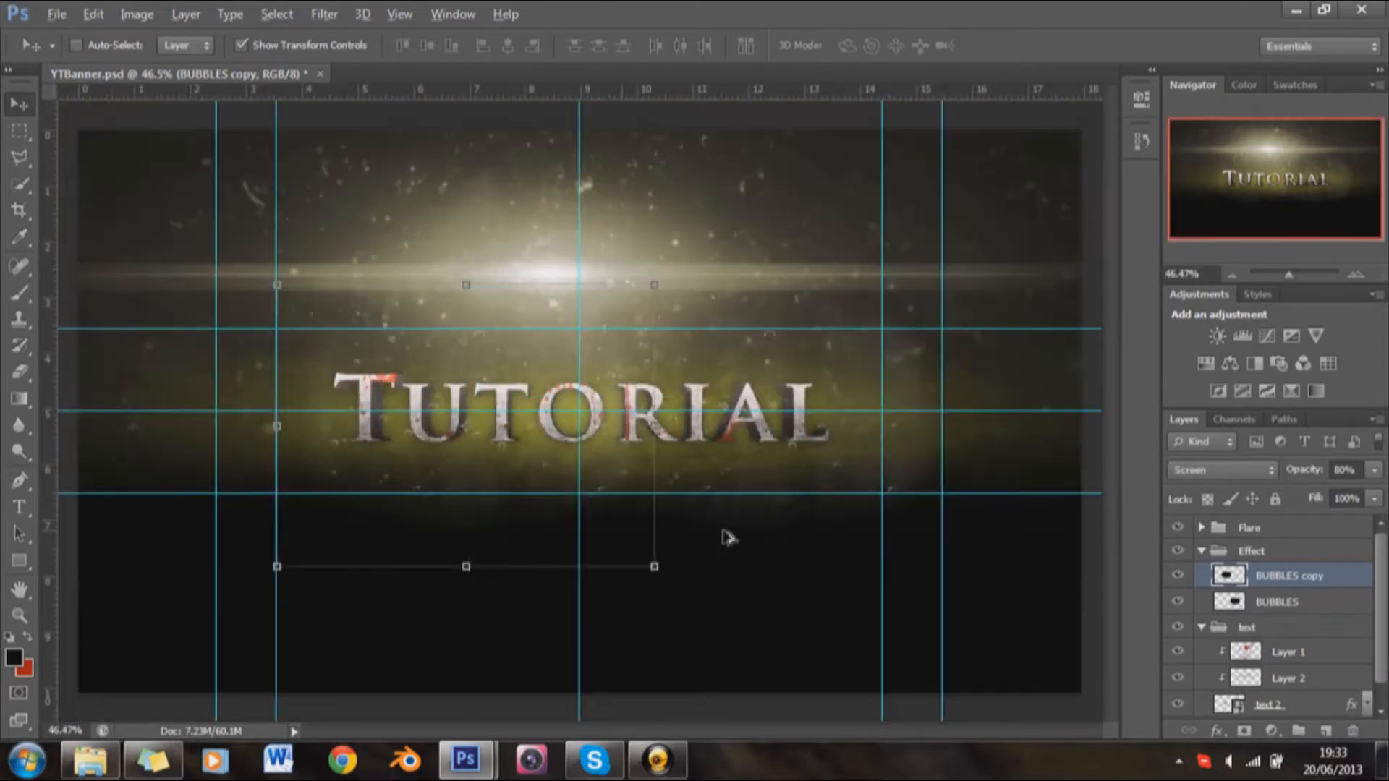
left_click(1295, 605, "shift")
left_click_drag(699, 452, 669, 448)
left_click_drag(861, 463, 857, 465)
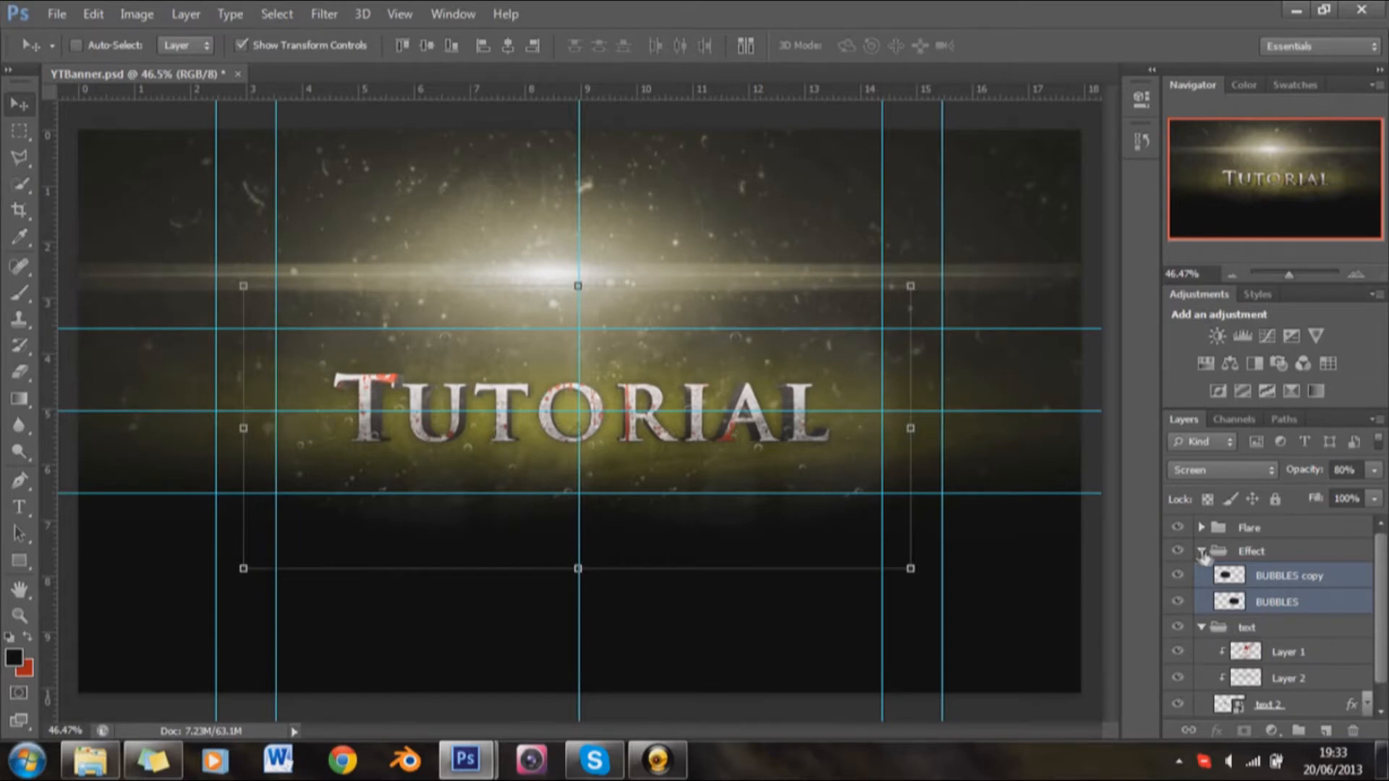
Step: Copy the Rain 1 layer from 100Pack.psd into the banner's Effect group and move it over the right half of the Tutorial text
left_click(1266, 553)
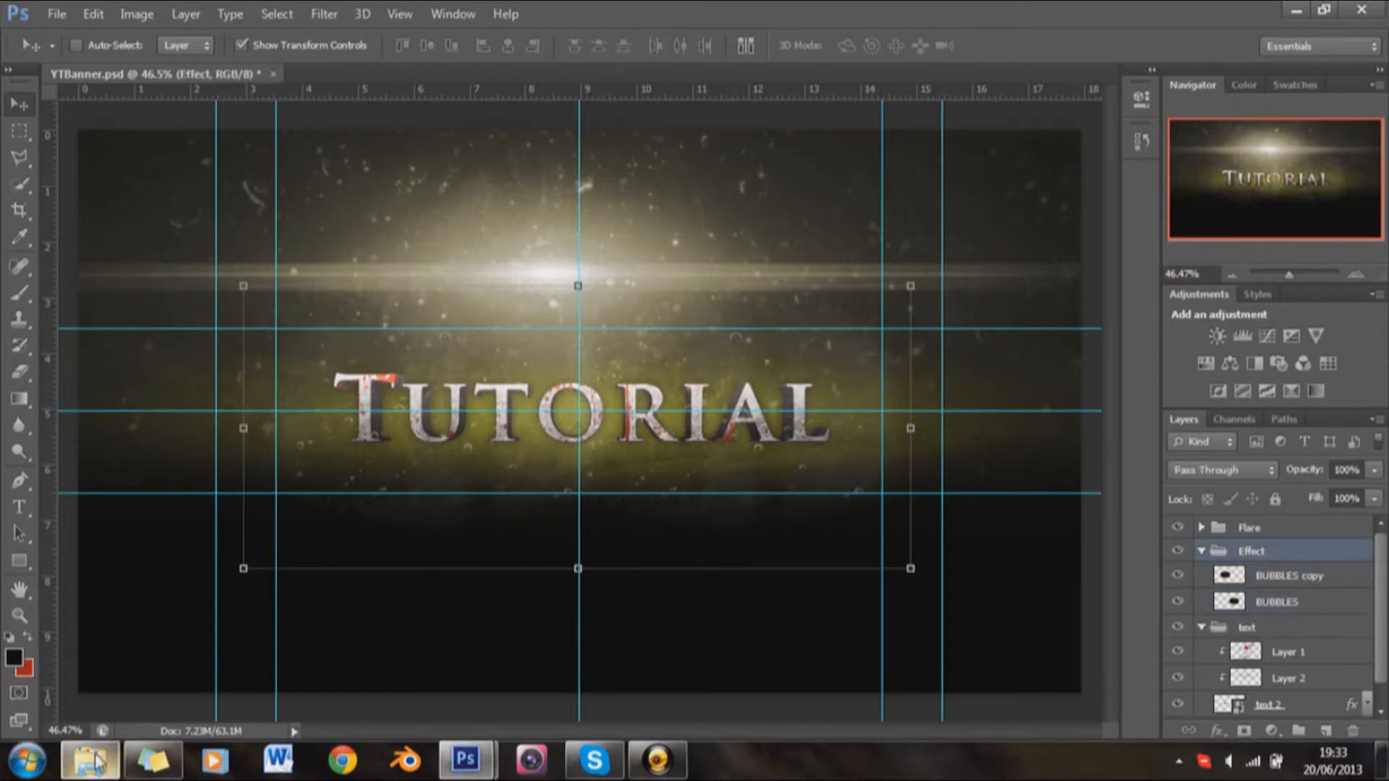
left_click(94, 763)
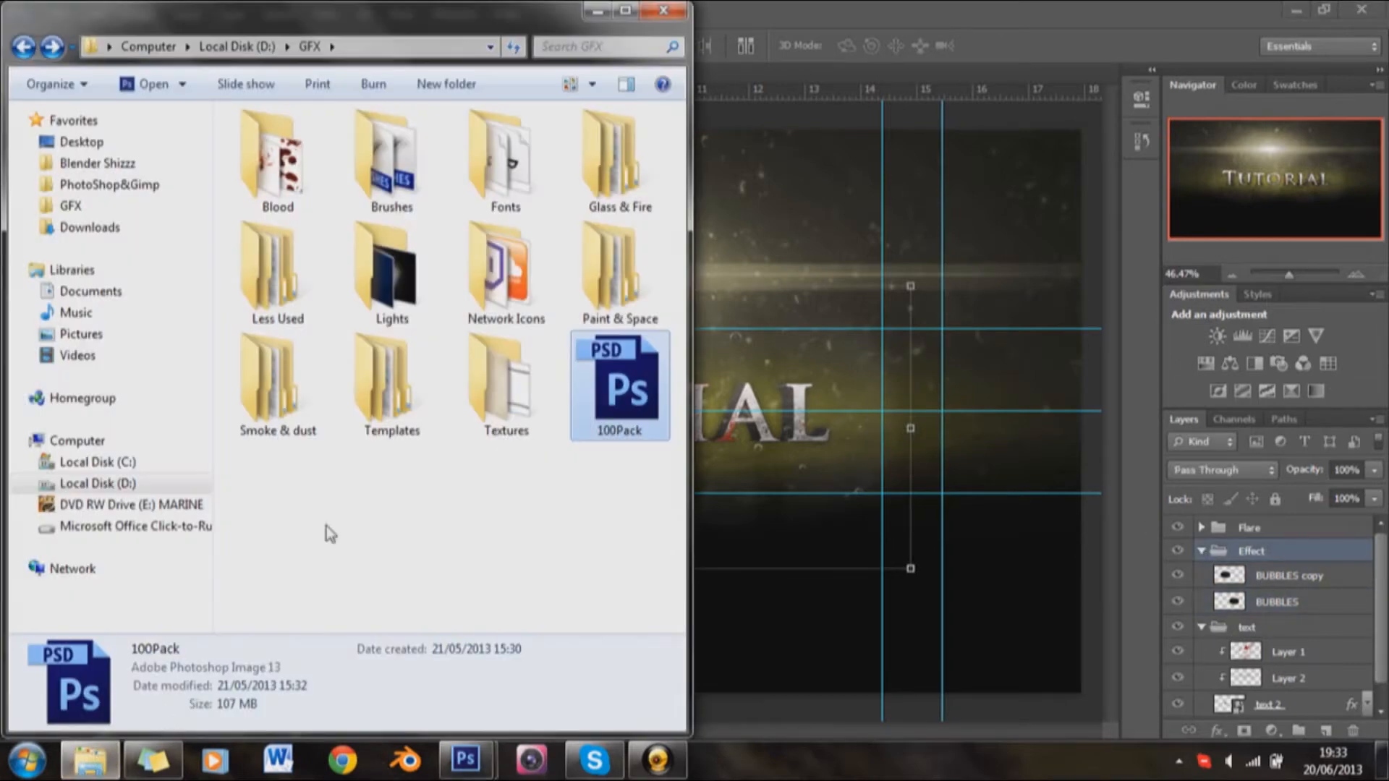
left_click(592, 13)
mouse_move(467, 759)
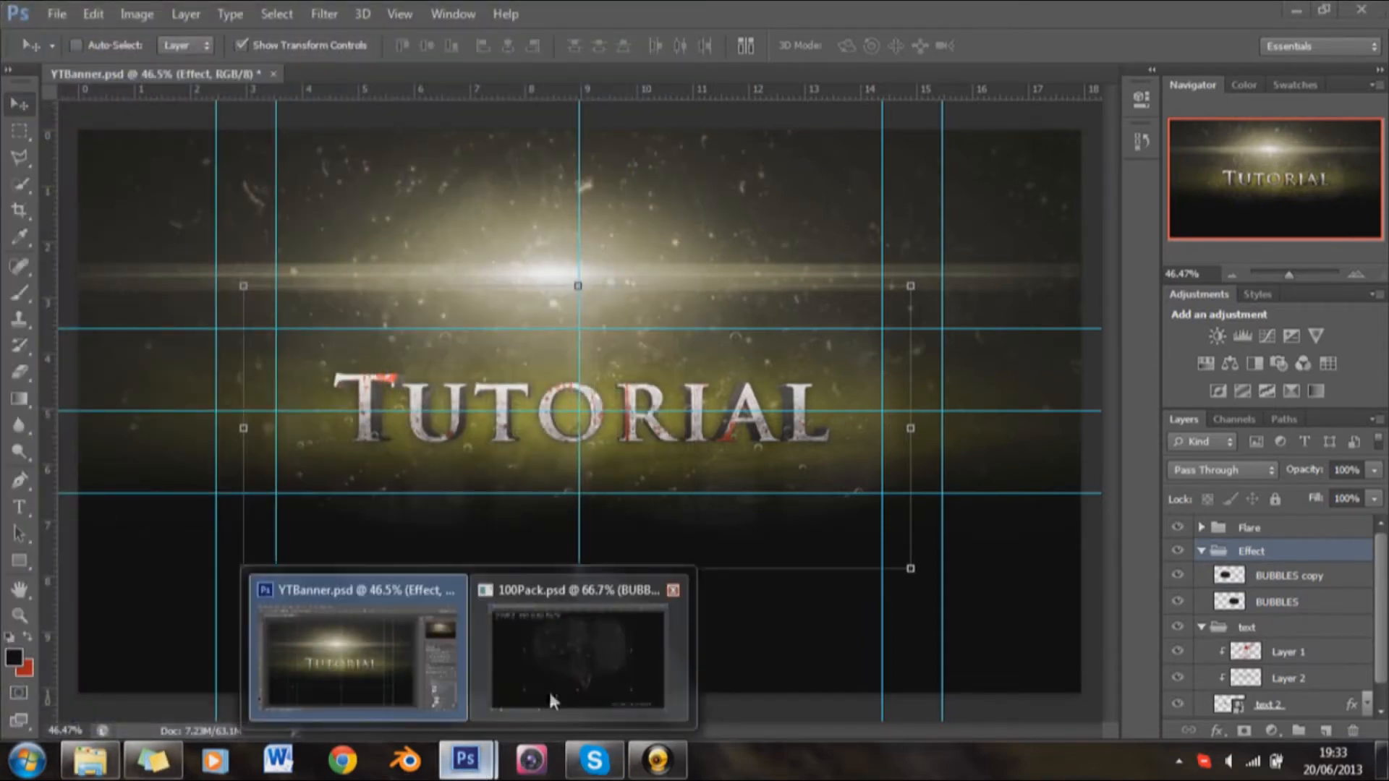
left_click(548, 688)
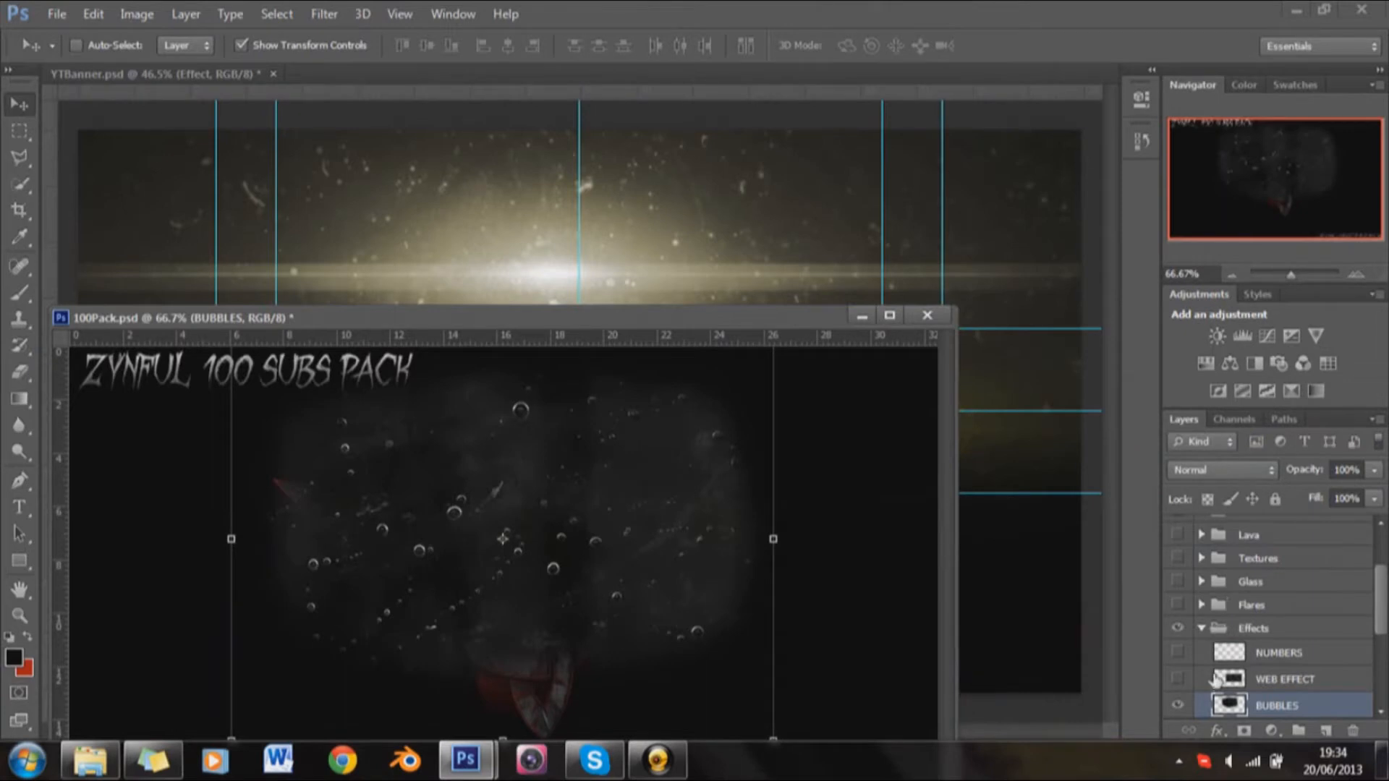
left_click(1176, 706)
scroll(1242, 688, "down", 3)
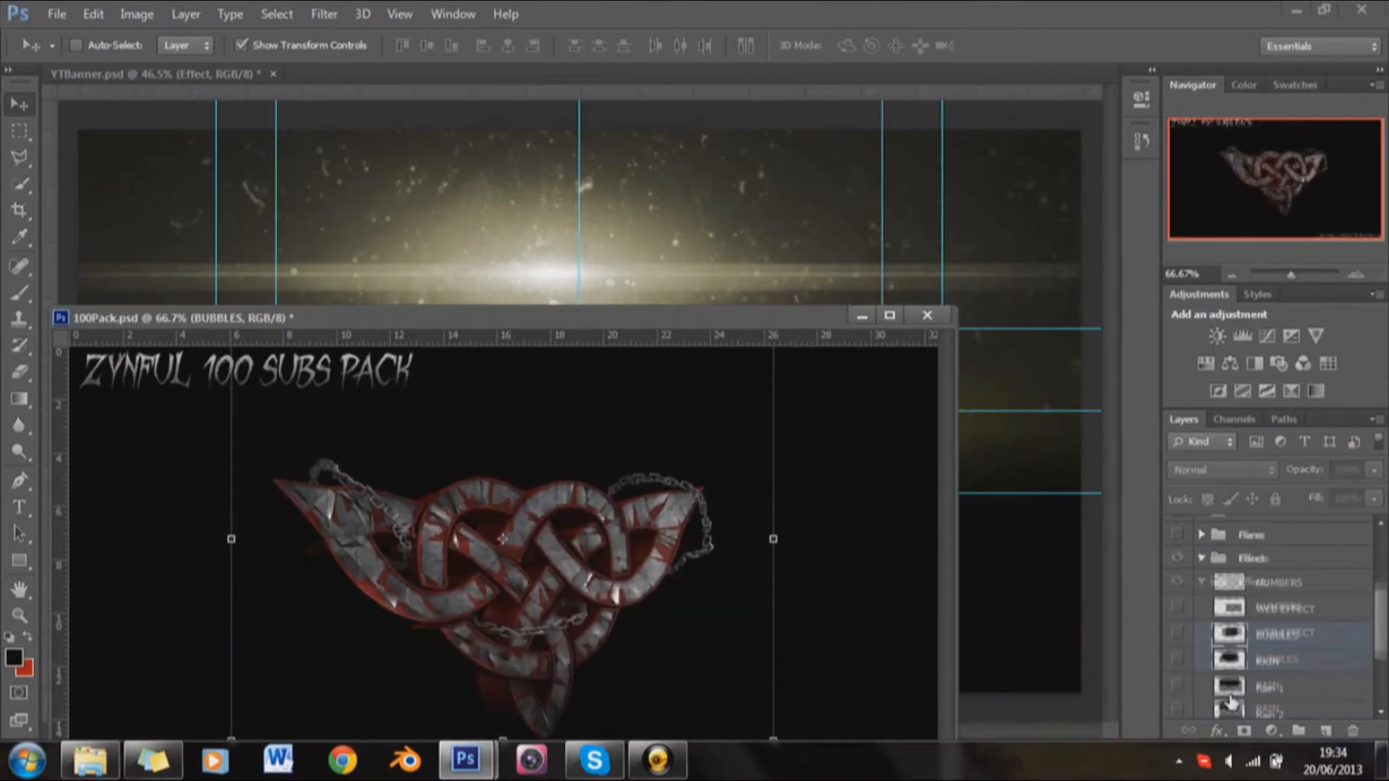
left_click_drag(1242, 688, 900, 232)
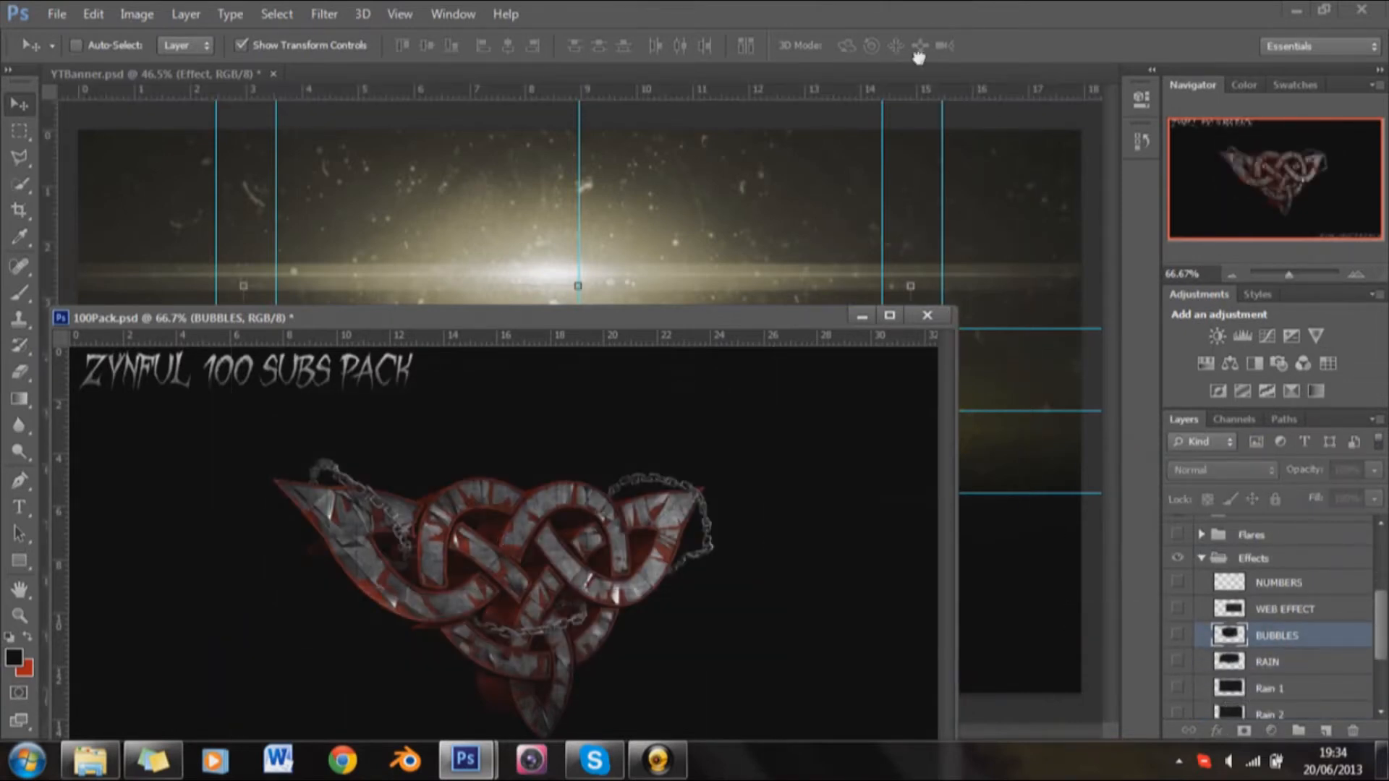
left_click(862, 316)
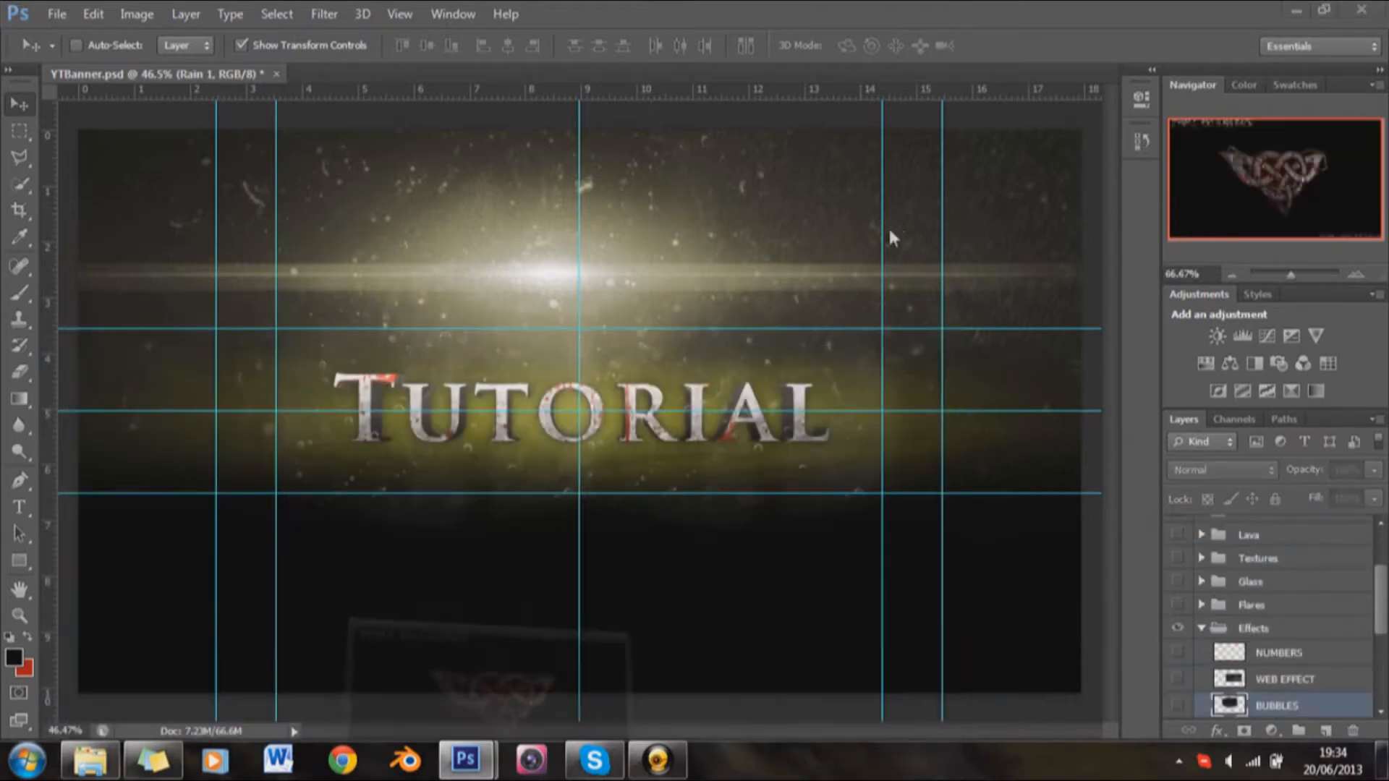
left_click_drag(785, 217, 756, 436)
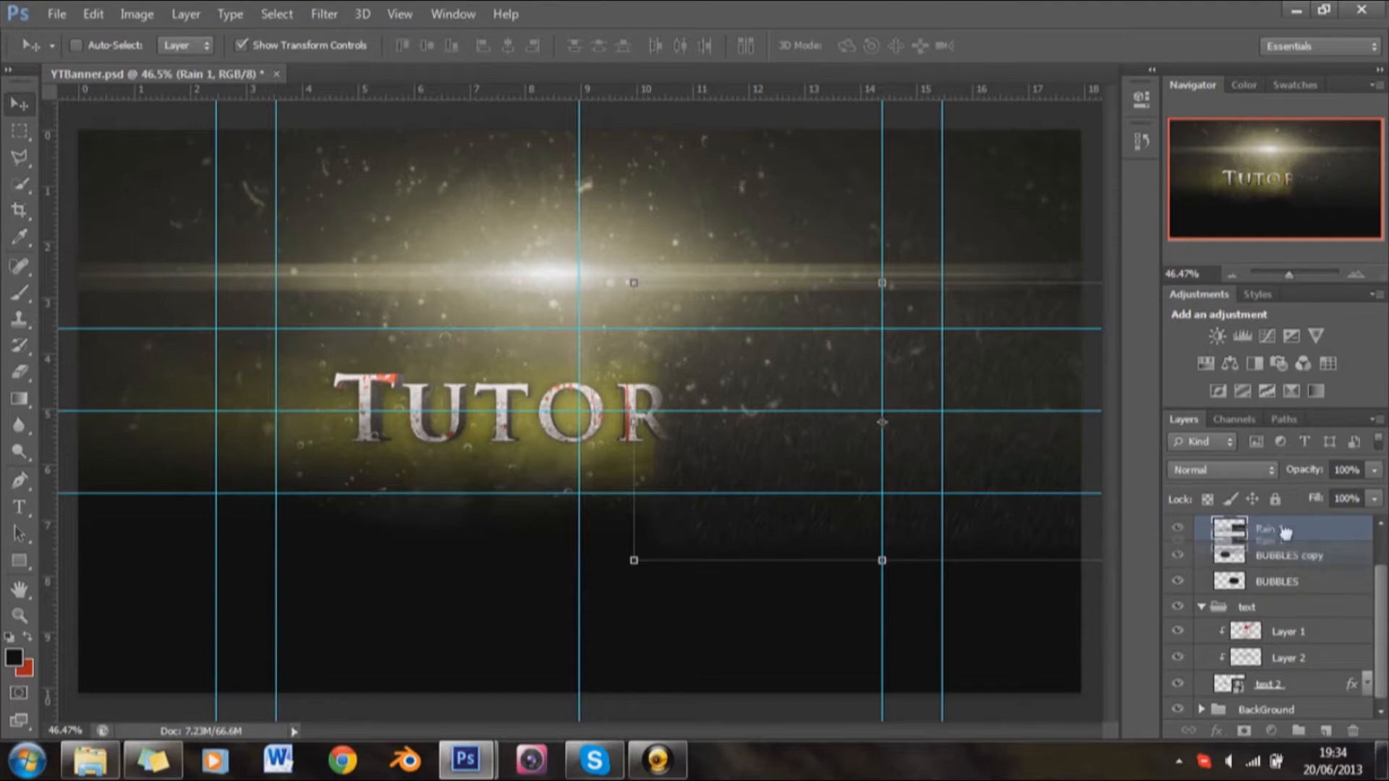
Step: Merge the BUBBLES copy layer down into BUBBLES
right_click(1287, 551)
left_click(1084, 24)
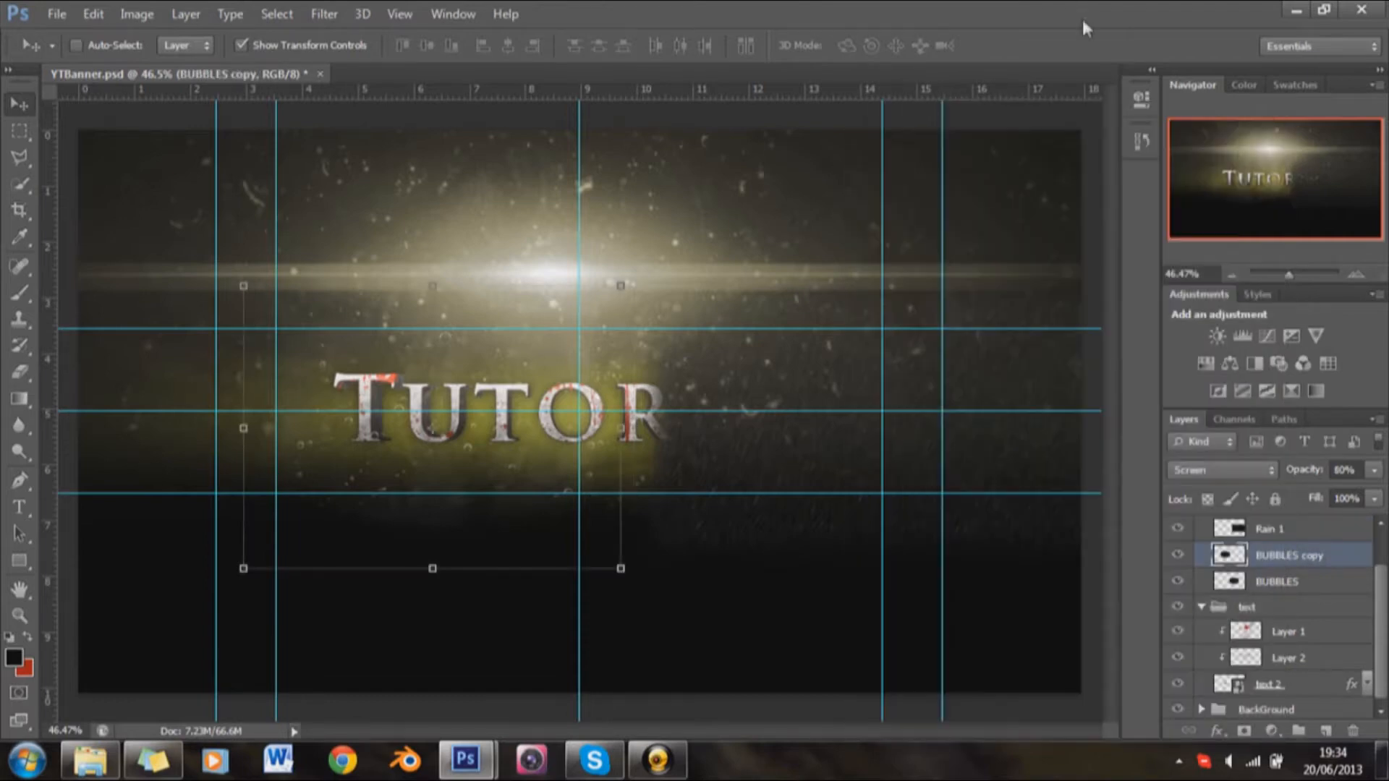
right_click(1295, 561)
left_click(933, 512)
Step: Duplicate the Rain 1 layer and move the copy left so it covers the rest of the Tutorial text
right_click(1295, 551)
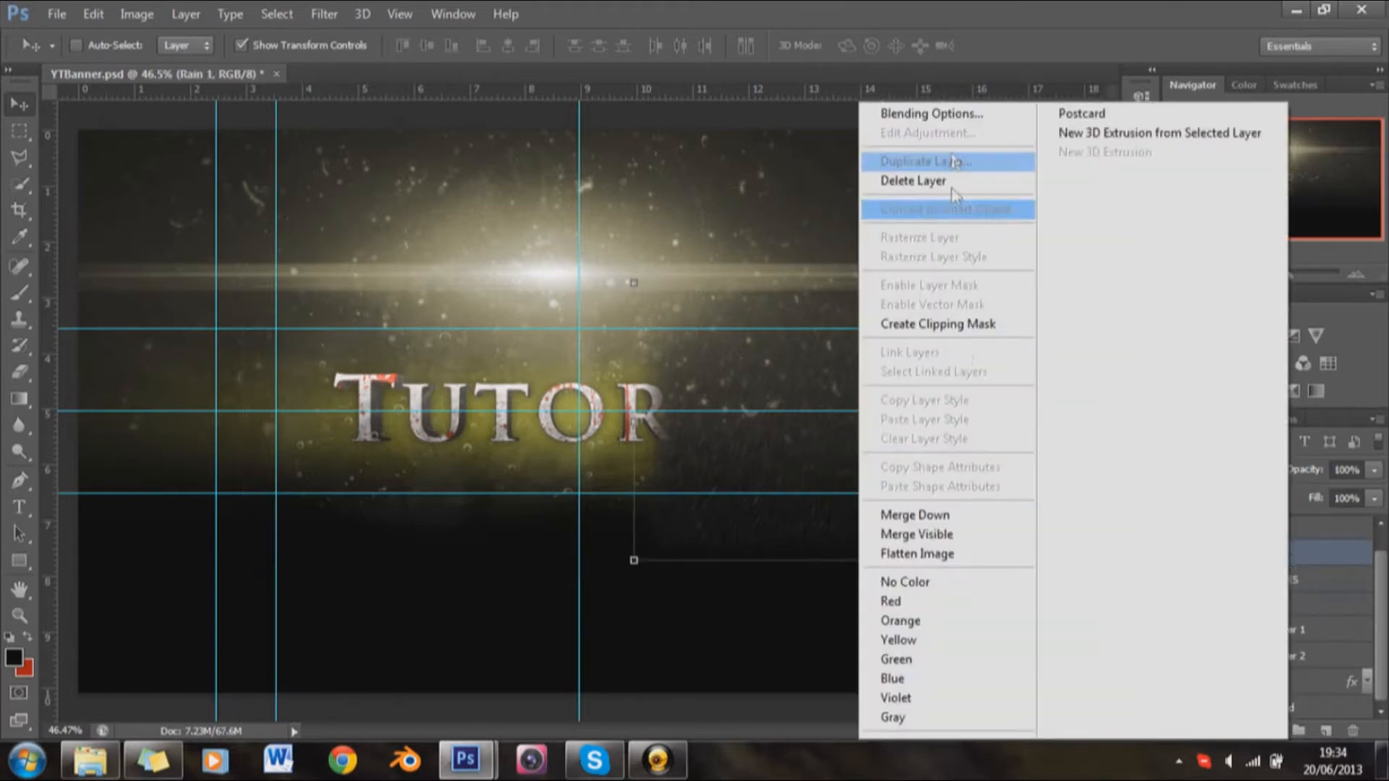
left_click(954, 160)
left_click(884, 226)
left_click_drag(822, 356, 376, 360)
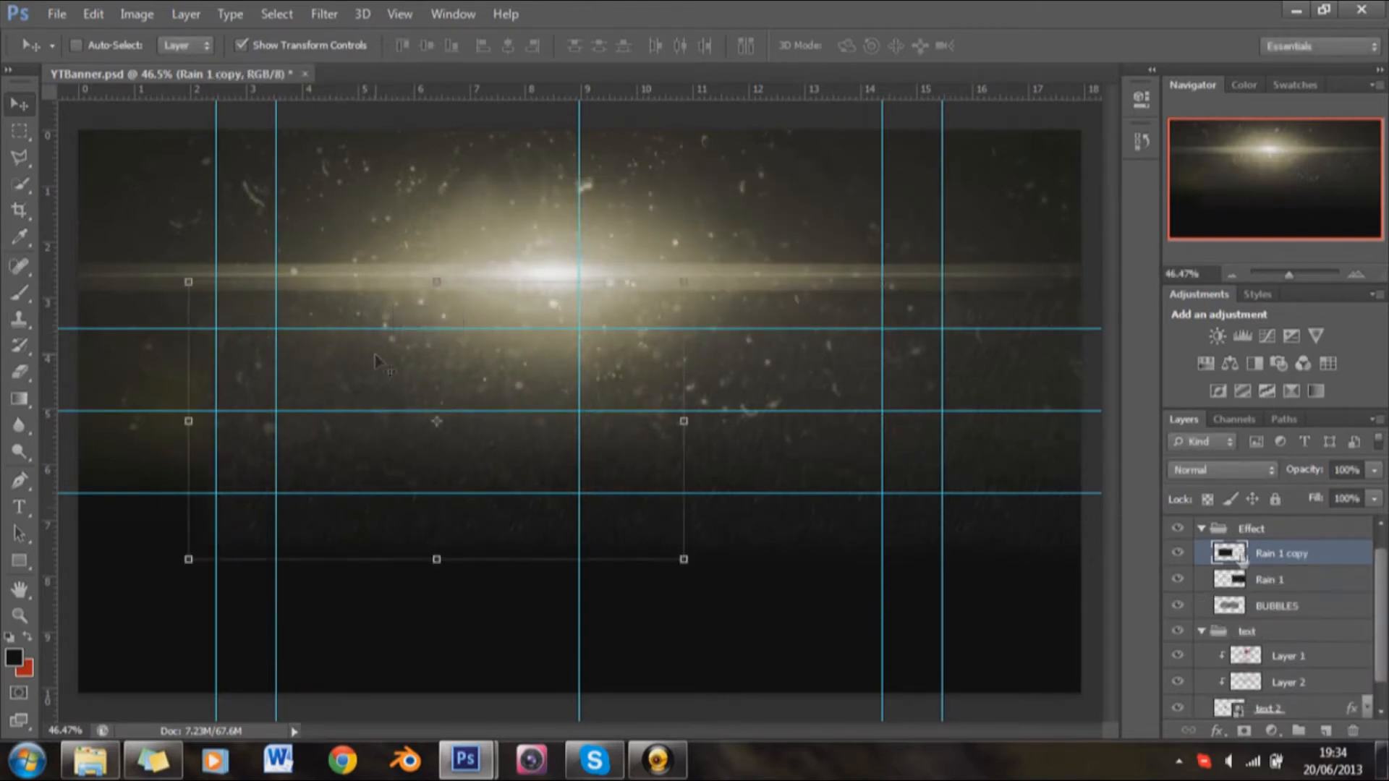
Step: Duplicate Rain 1 copy and move the new copy further left, past the banner's left edge
right_click(1290, 556)
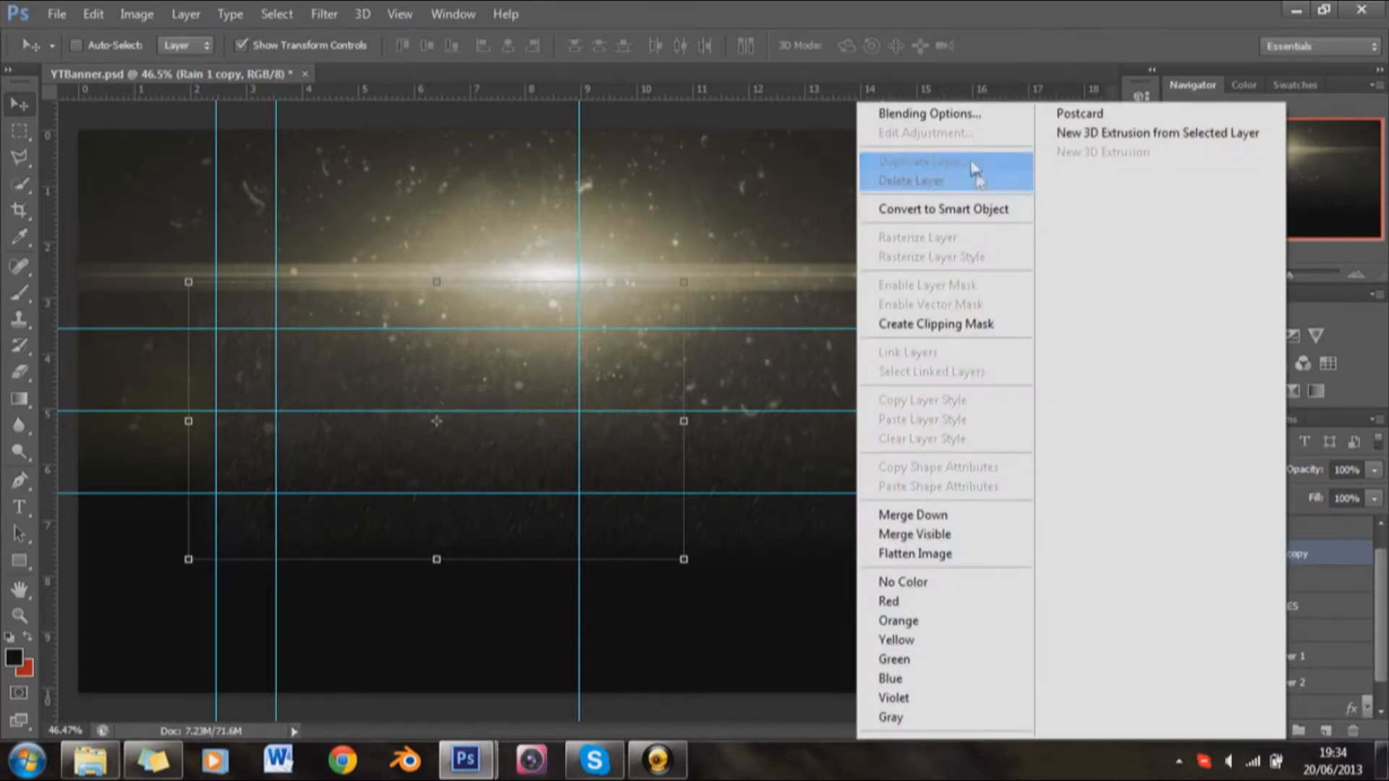
left_click(971, 161)
key("Return")
scroll(727, 284, "down", 1)
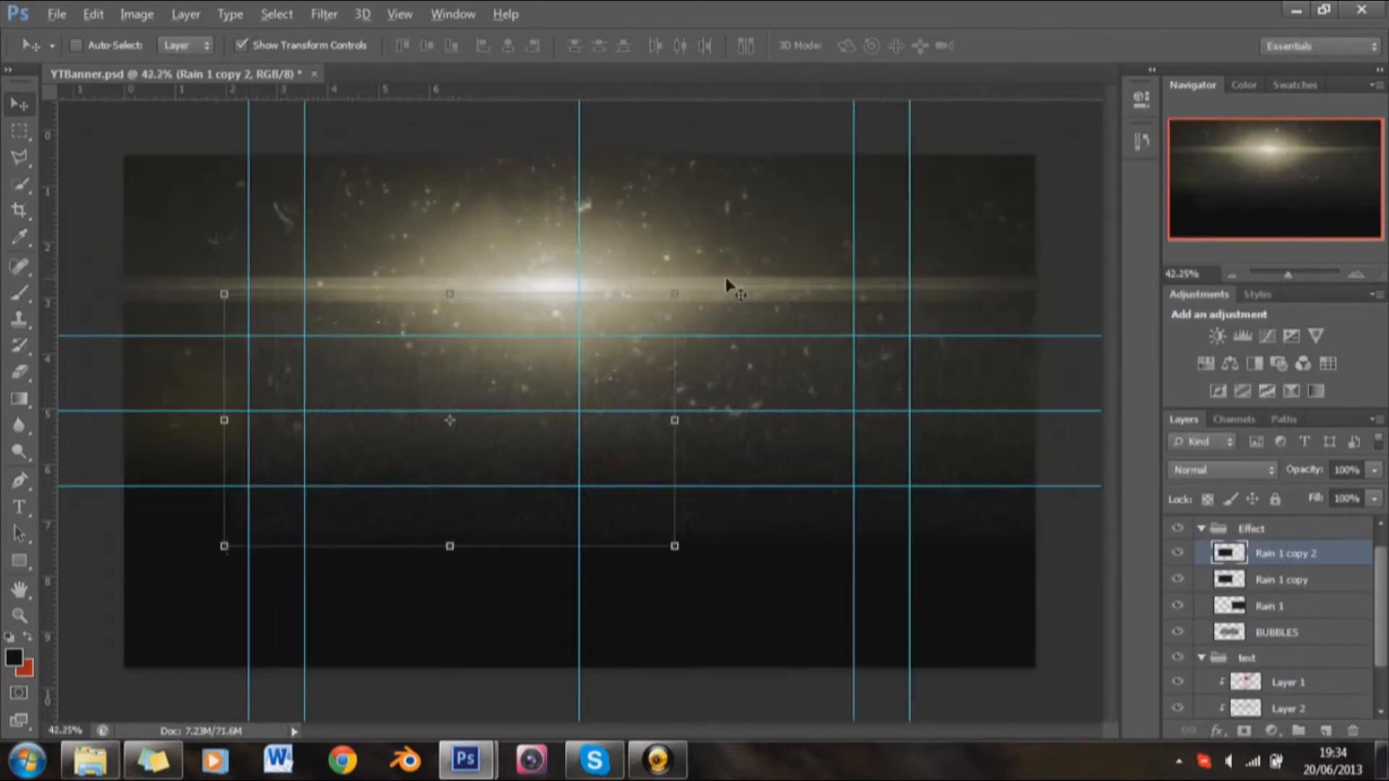
scroll(583, 420, "down", 3)
left_click_drag(577, 437, 304, 434)
Step: Merge the three Rain 1 layers into one and shift it right to span the whole banner width
left_click(1273, 608, "shift")
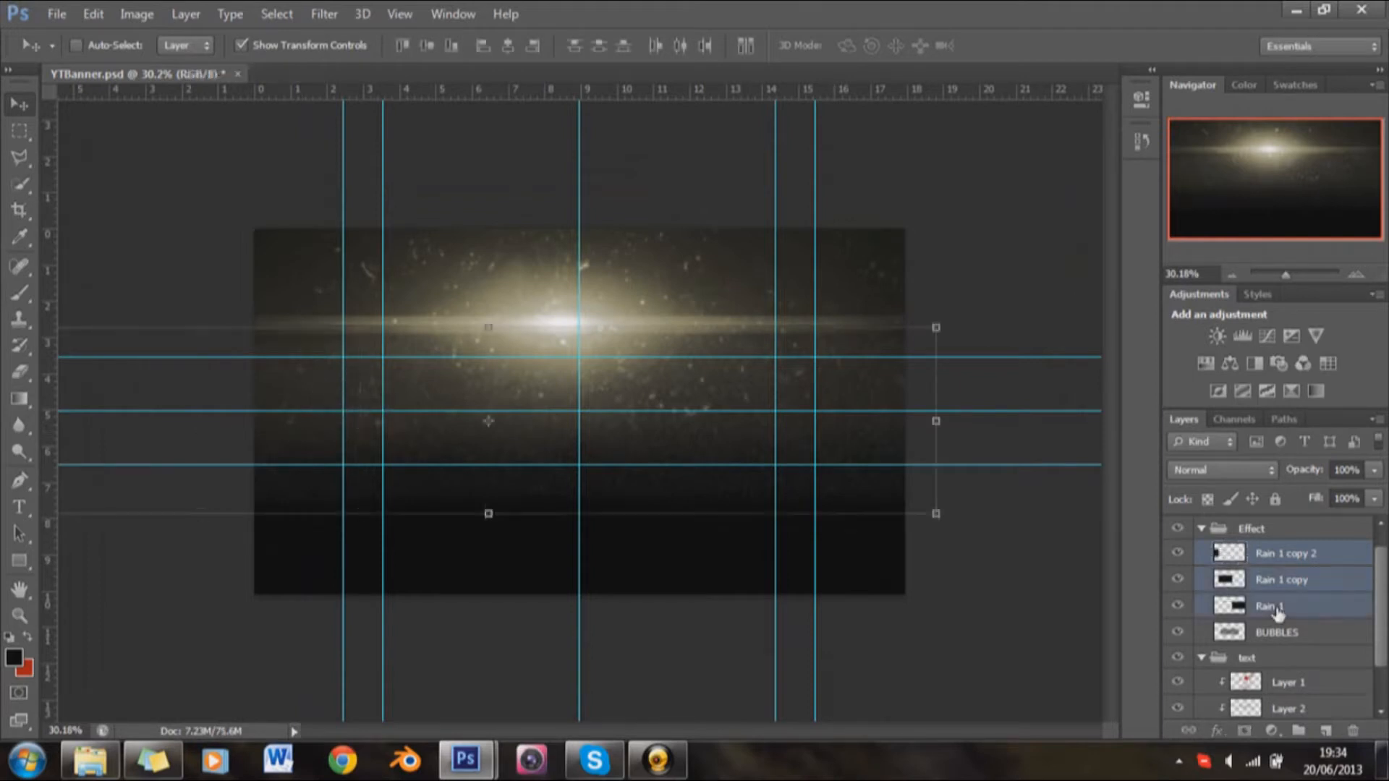
right_click(1274, 607)
left_click(908, 515)
left_click_drag(727, 434, 809, 434)
Step: Set the merged rain layer's blend mode to Screen and its opacity to 50%
left_click(1222, 469)
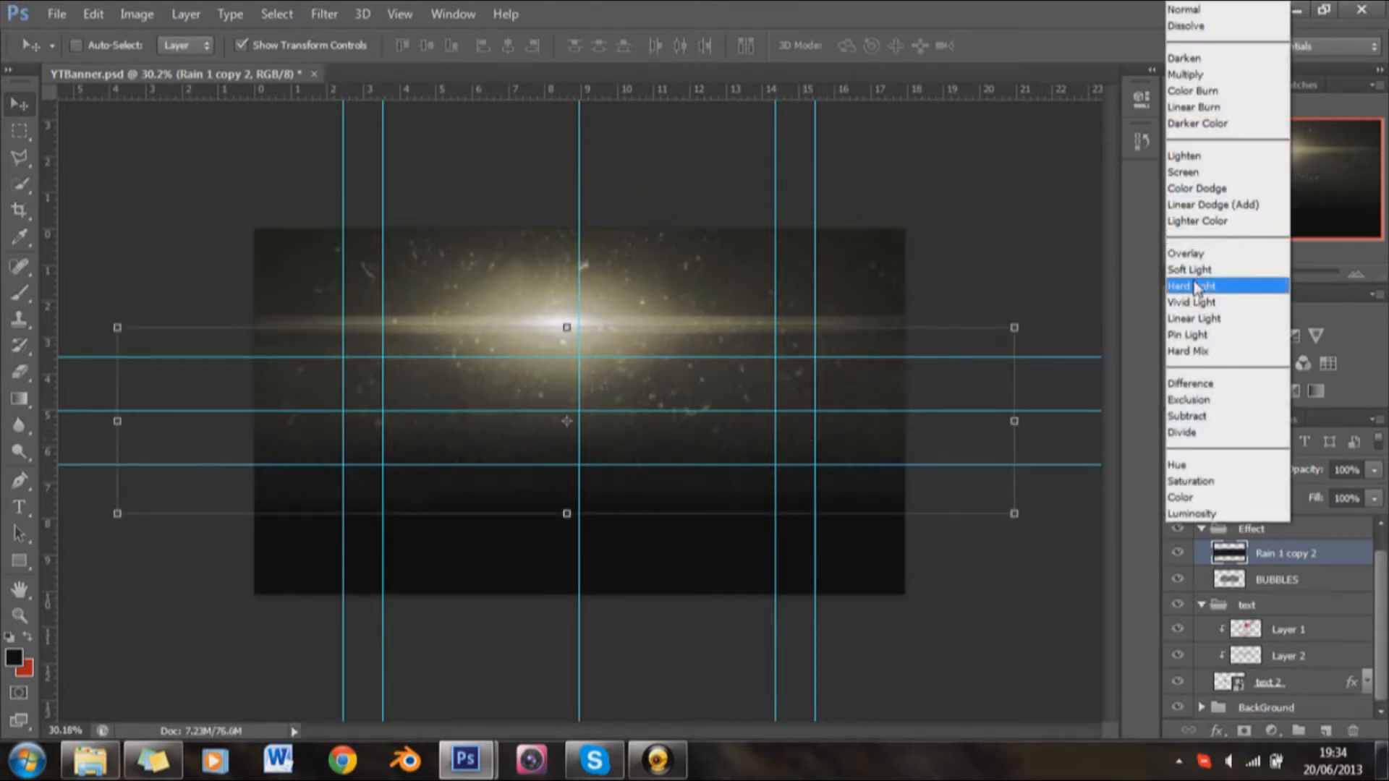
left_click(1201, 170)
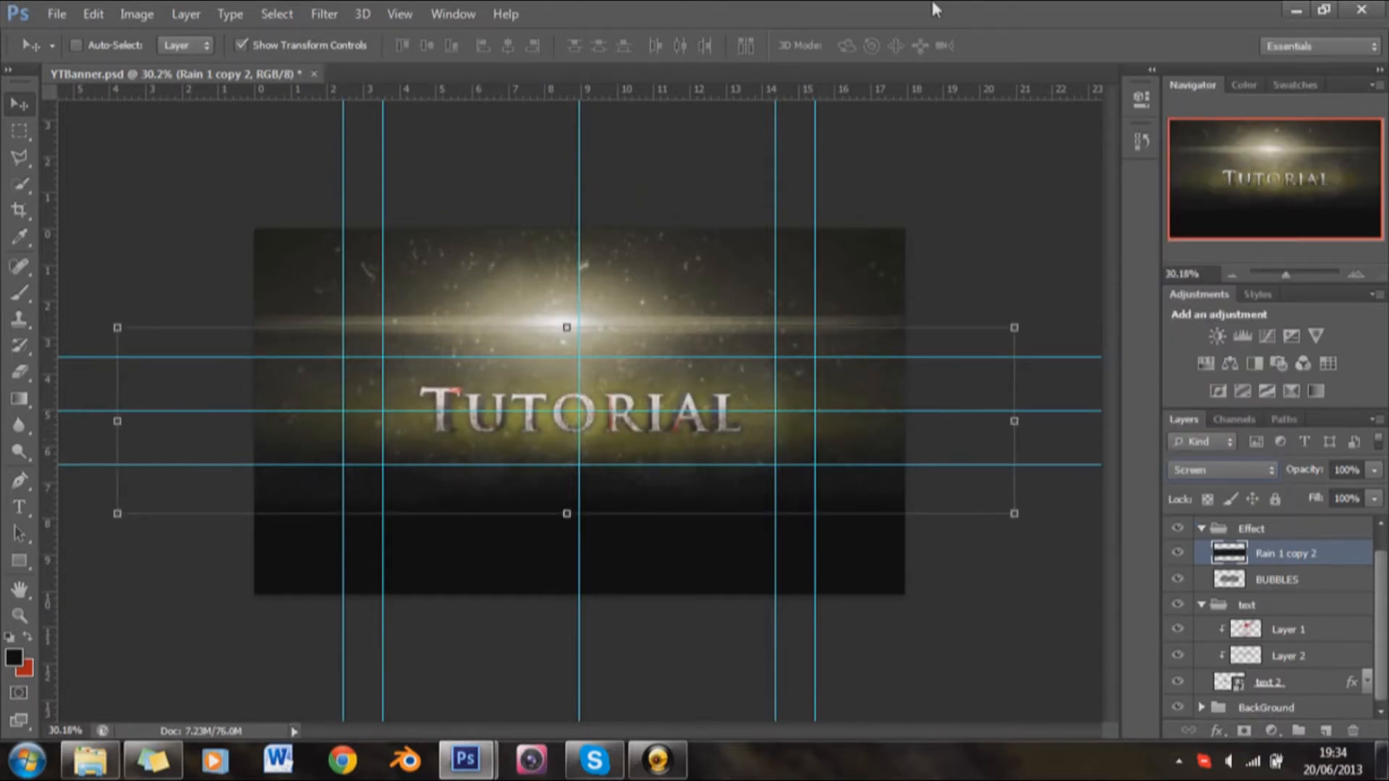
left_click(1346, 470)
type("50")
key("Return")
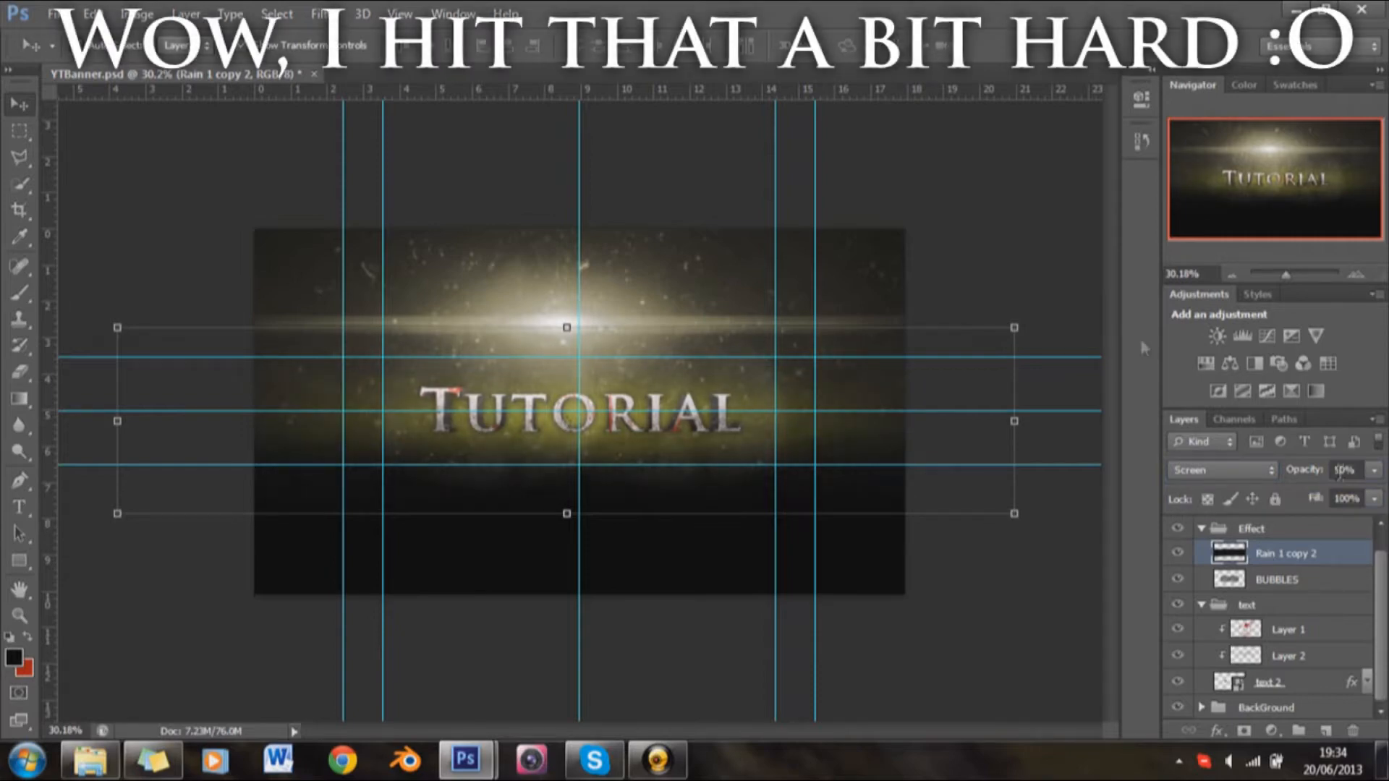
Step: Set the merged rain layer's opacity to 60%
scroll(722, 461, "up", 5)
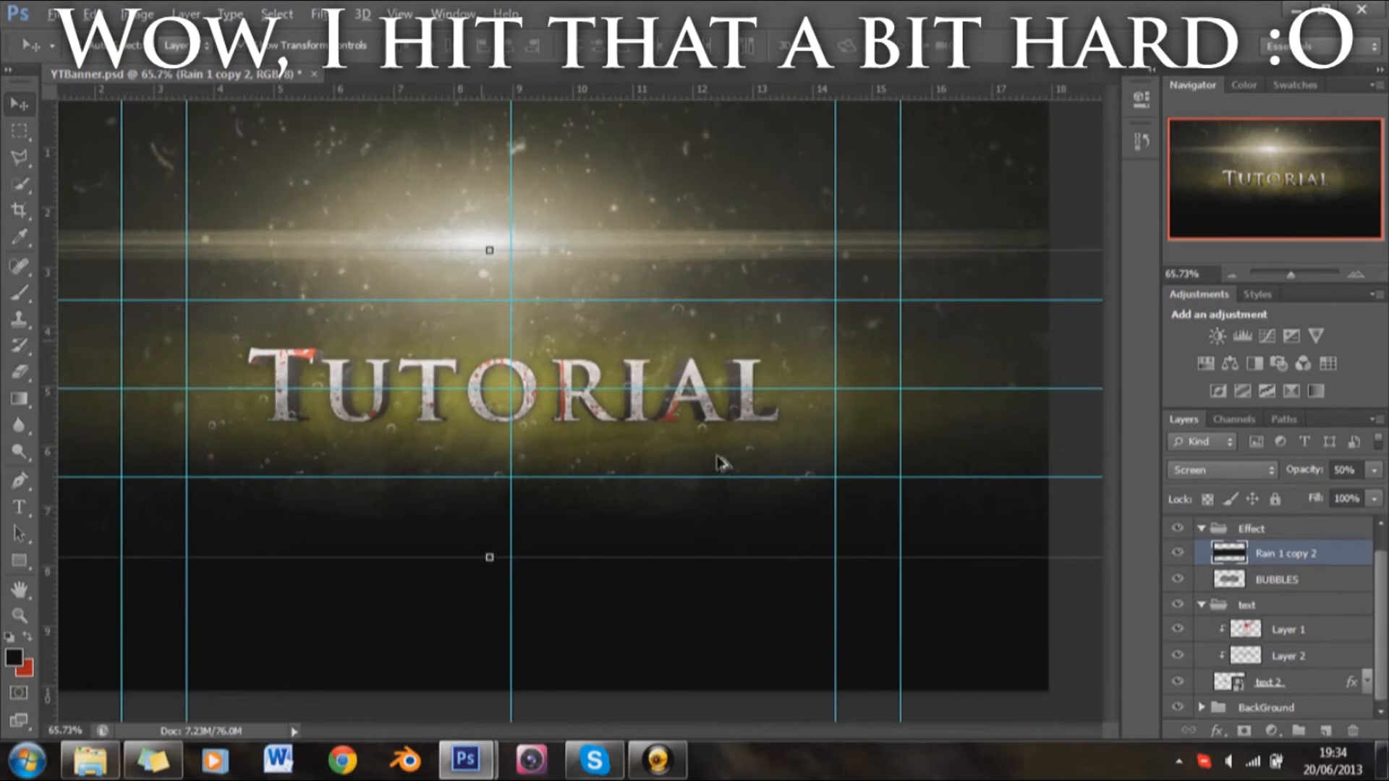
scroll(745, 467, "left", 6)
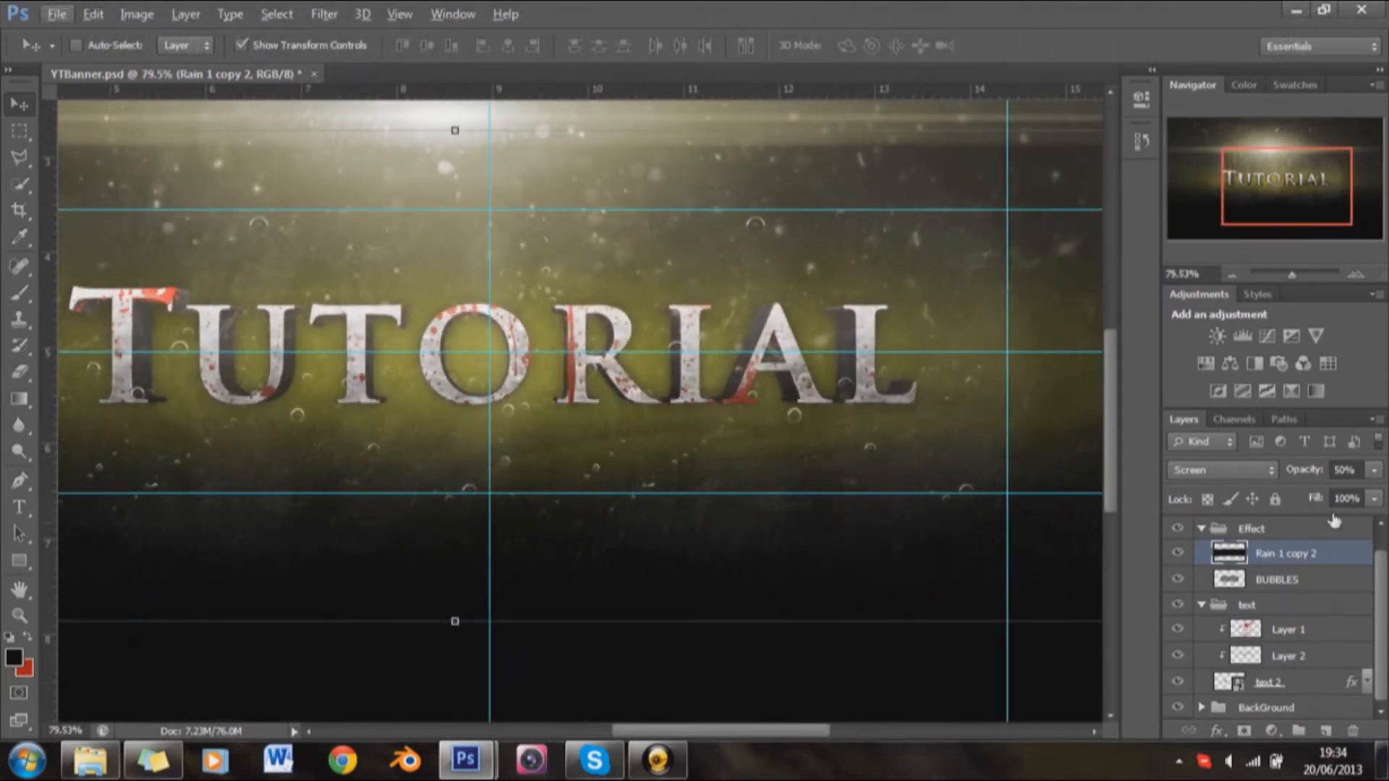
left_click(1347, 470)
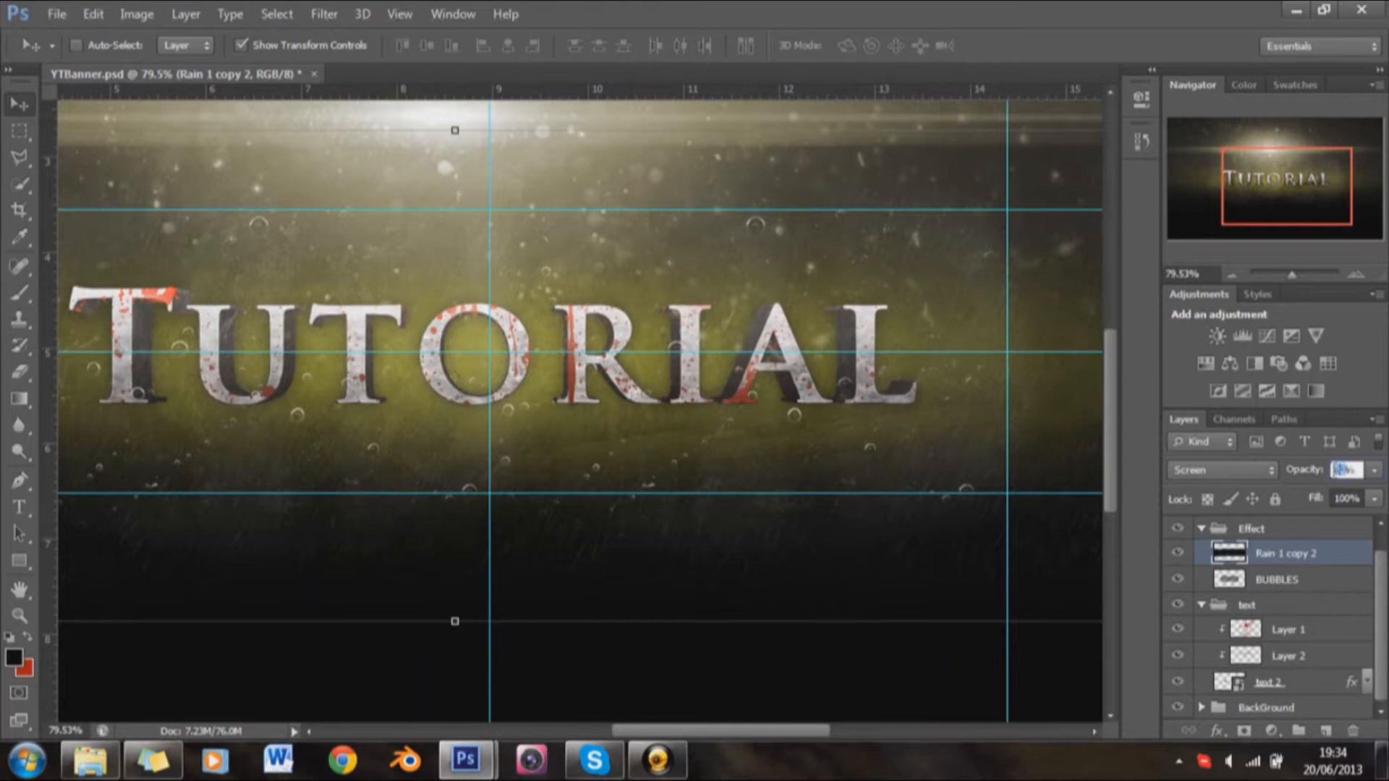
left_click(652, 761)
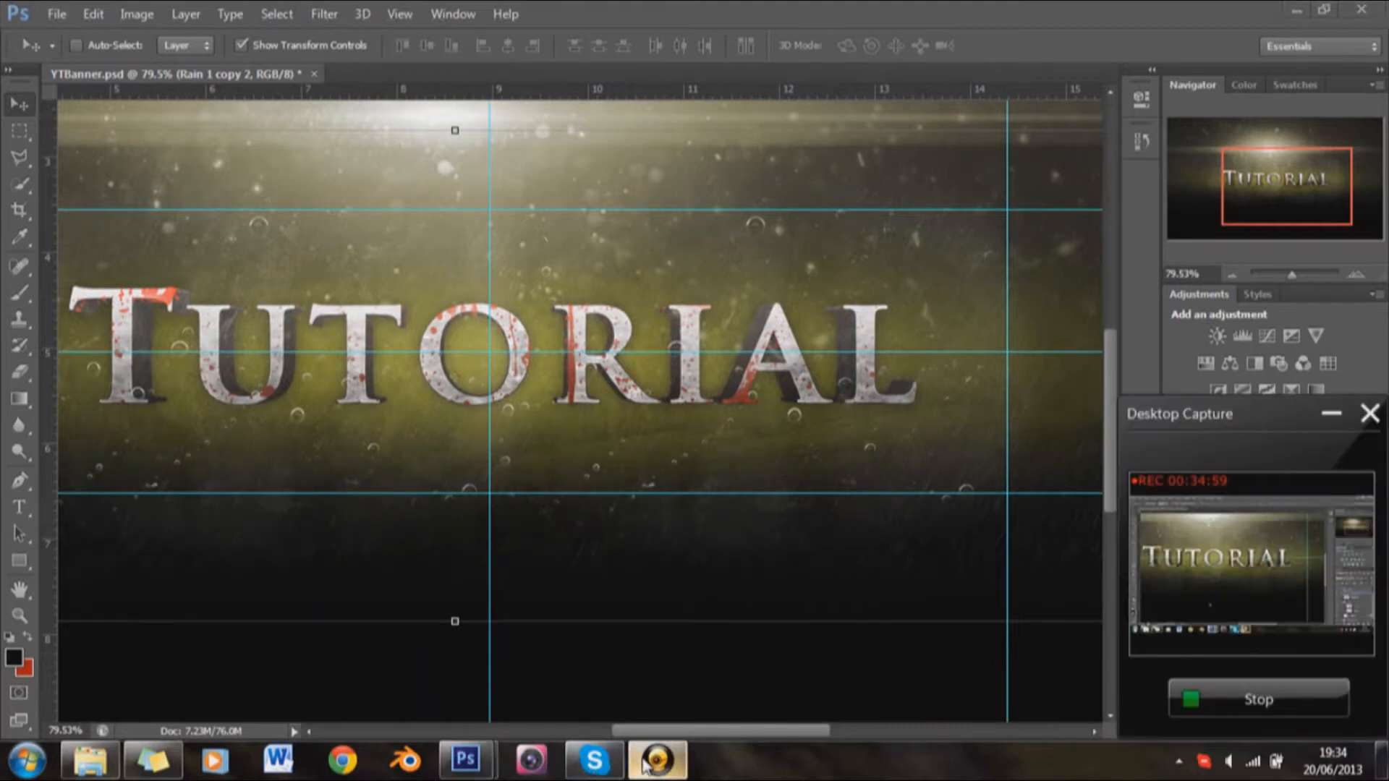
left_click(647, 762)
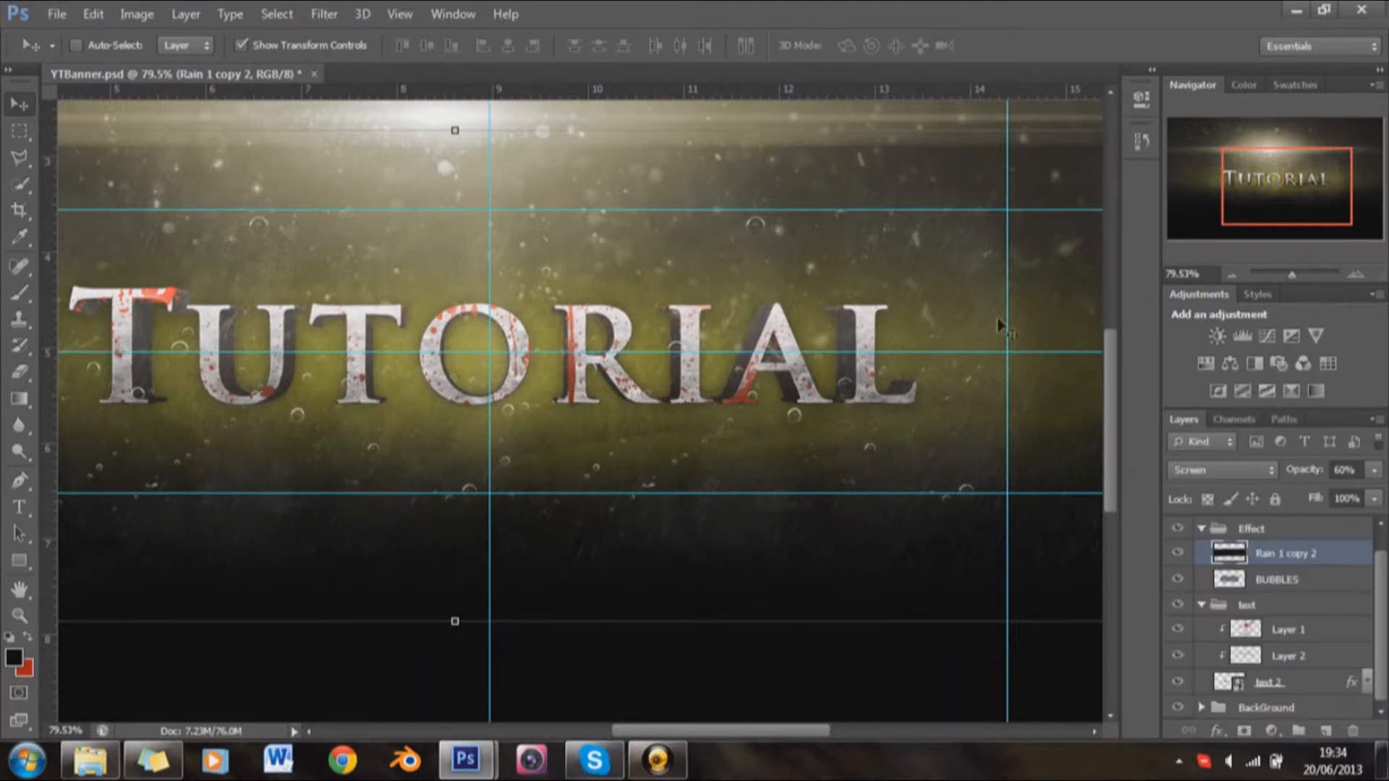
Step: Collapse the Effect and text layer groups
left_click(1204, 530)
left_click(1203, 575)
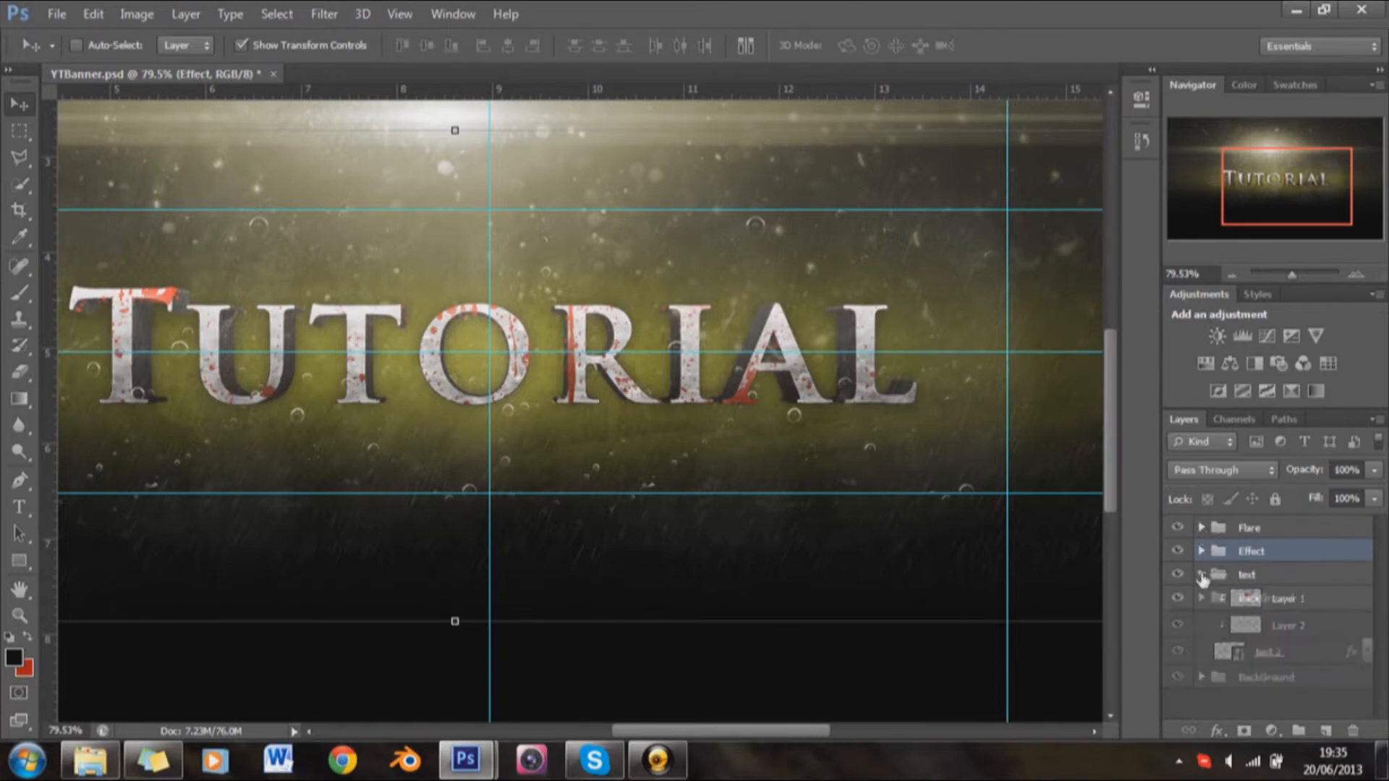
scroll(731, 480, "up", 3)
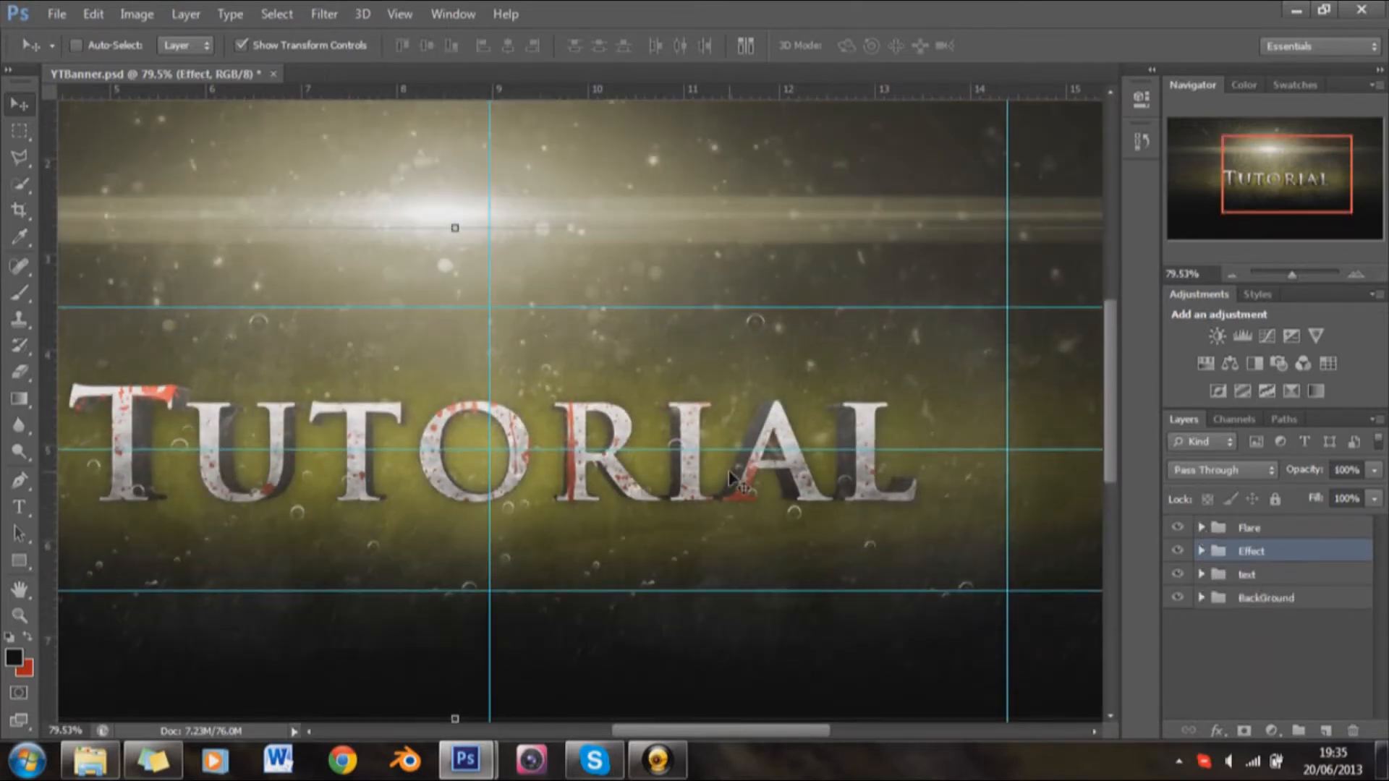
scroll(734, 484, "down", 5)
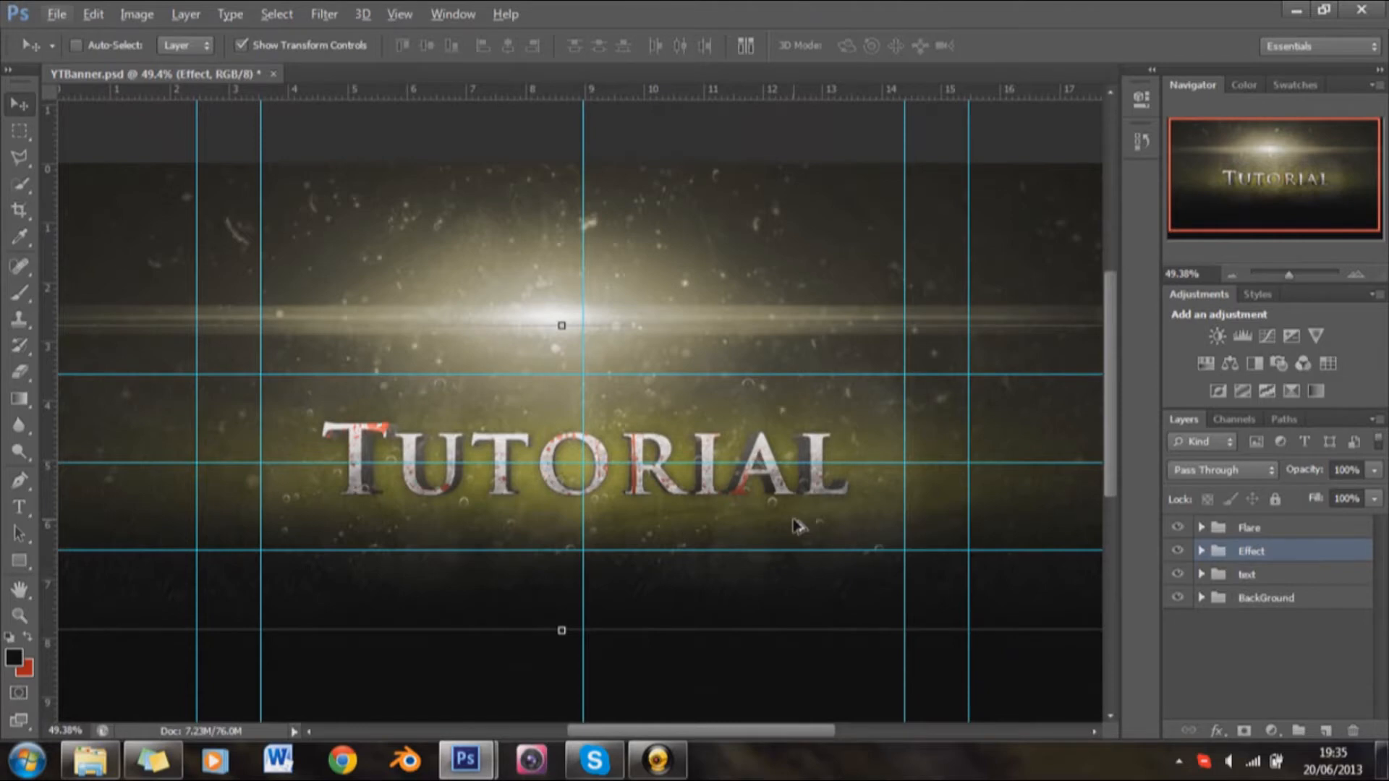
scroll(796, 526, "up", 1)
scroll(799, 536, "down", 2)
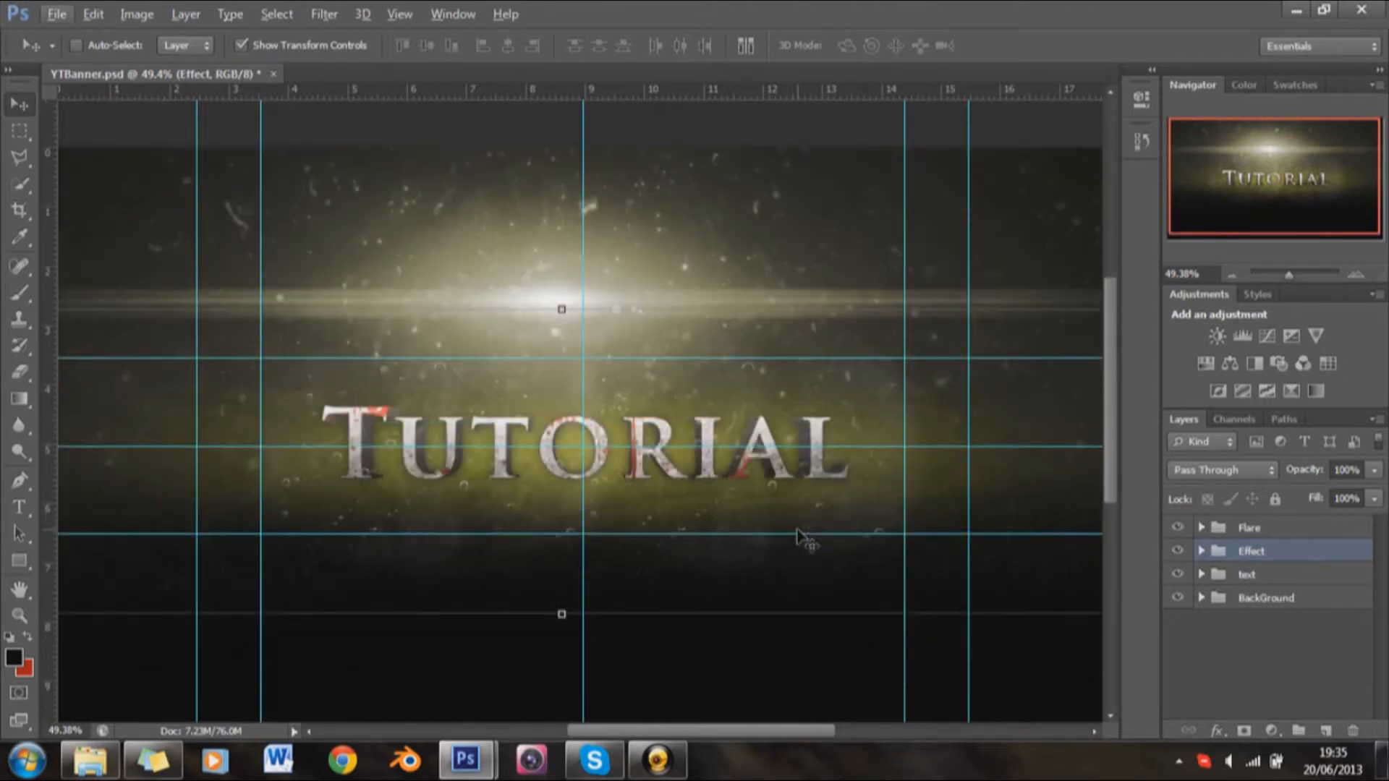
Step: Place the Untitled-1 smoke image from the GFX Smoke & dust > Smoke folder above the Effect group, aligned to the banner's bottom edge
left_click(79, 772)
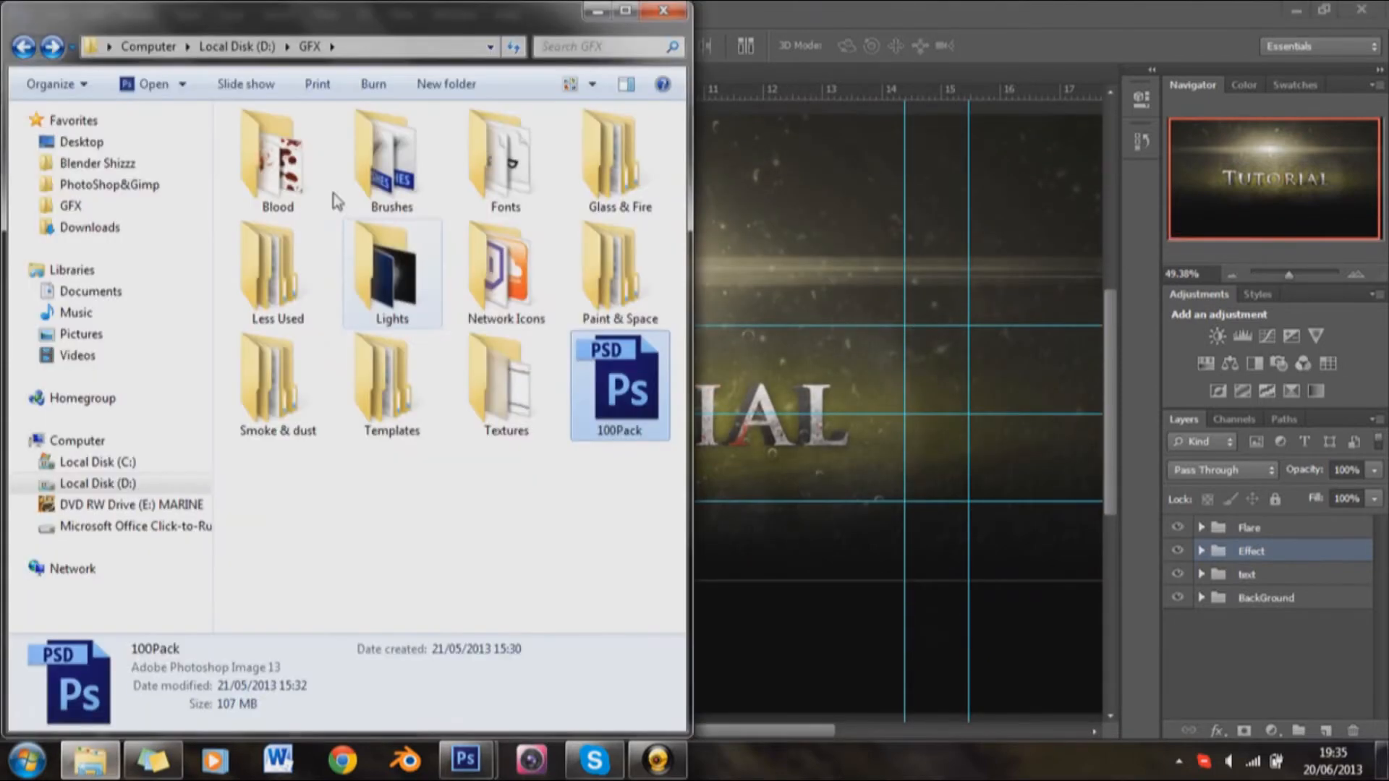
left_click(283, 418)
double_click(282, 418)
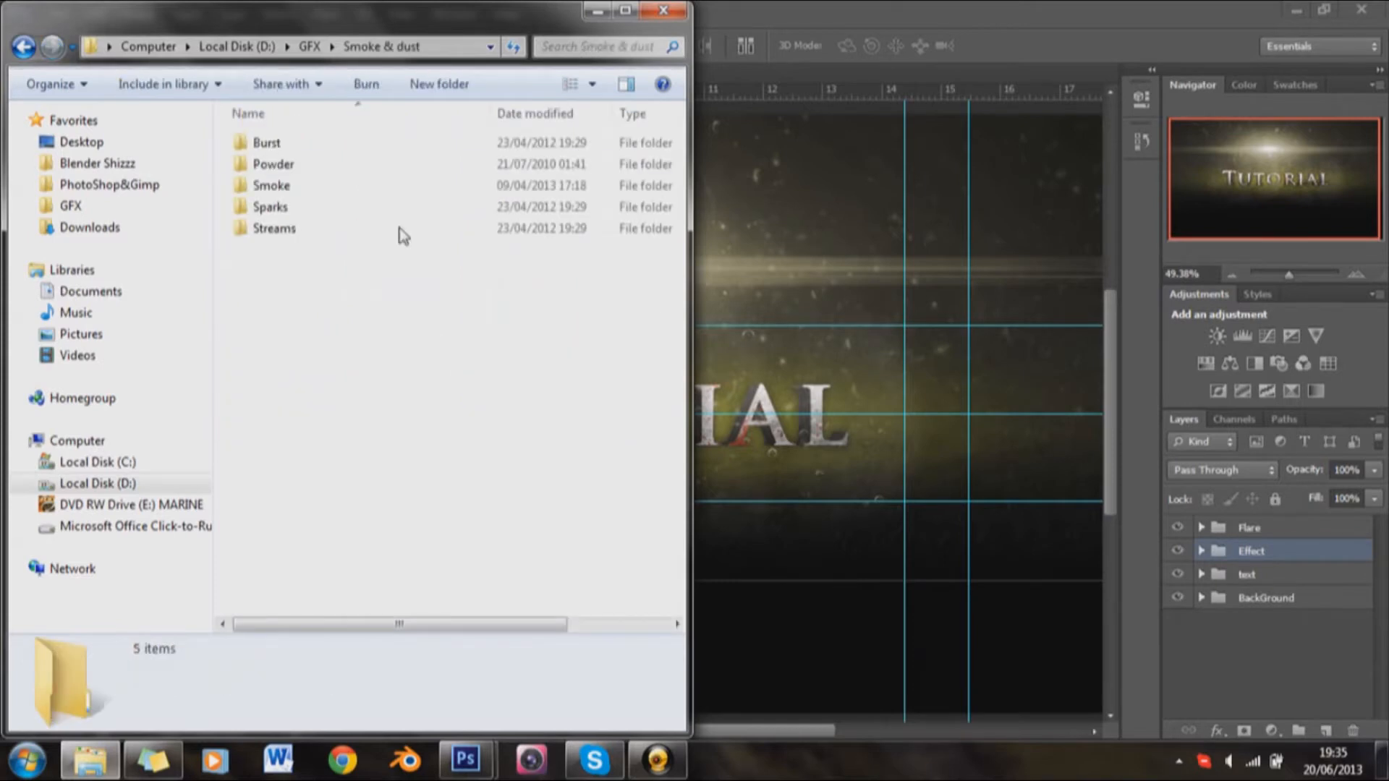
double_click(372, 194)
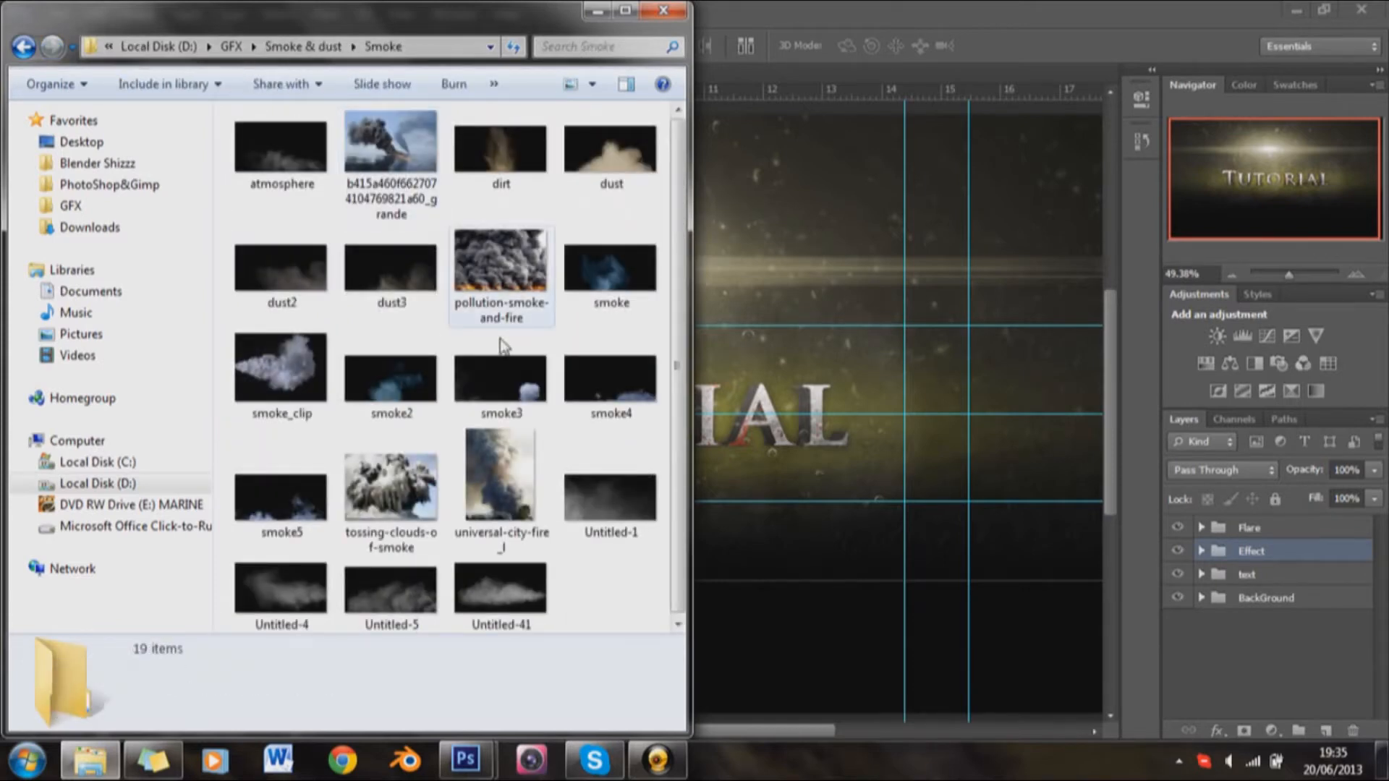
left_click_drag(584, 528, 853, 543)
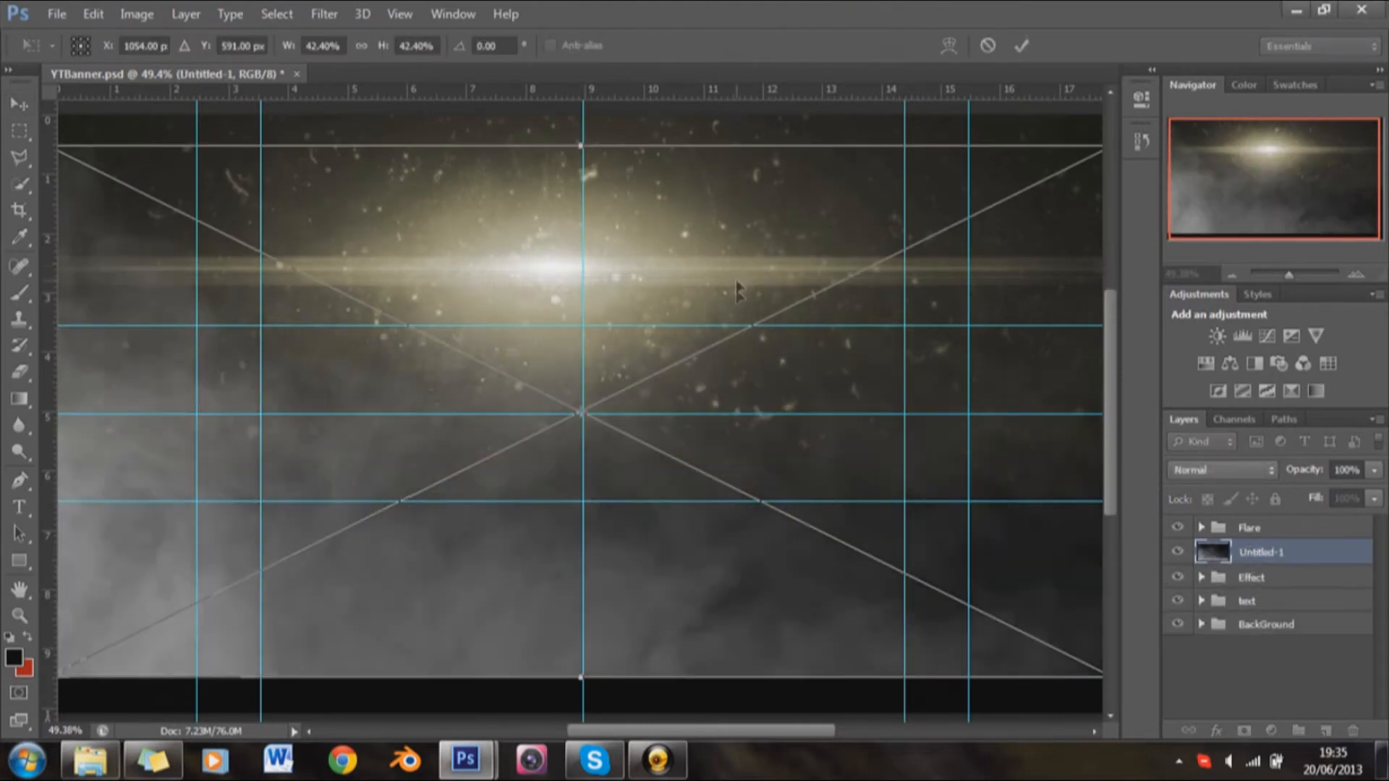
left_click_drag(736, 289, 738, 315)
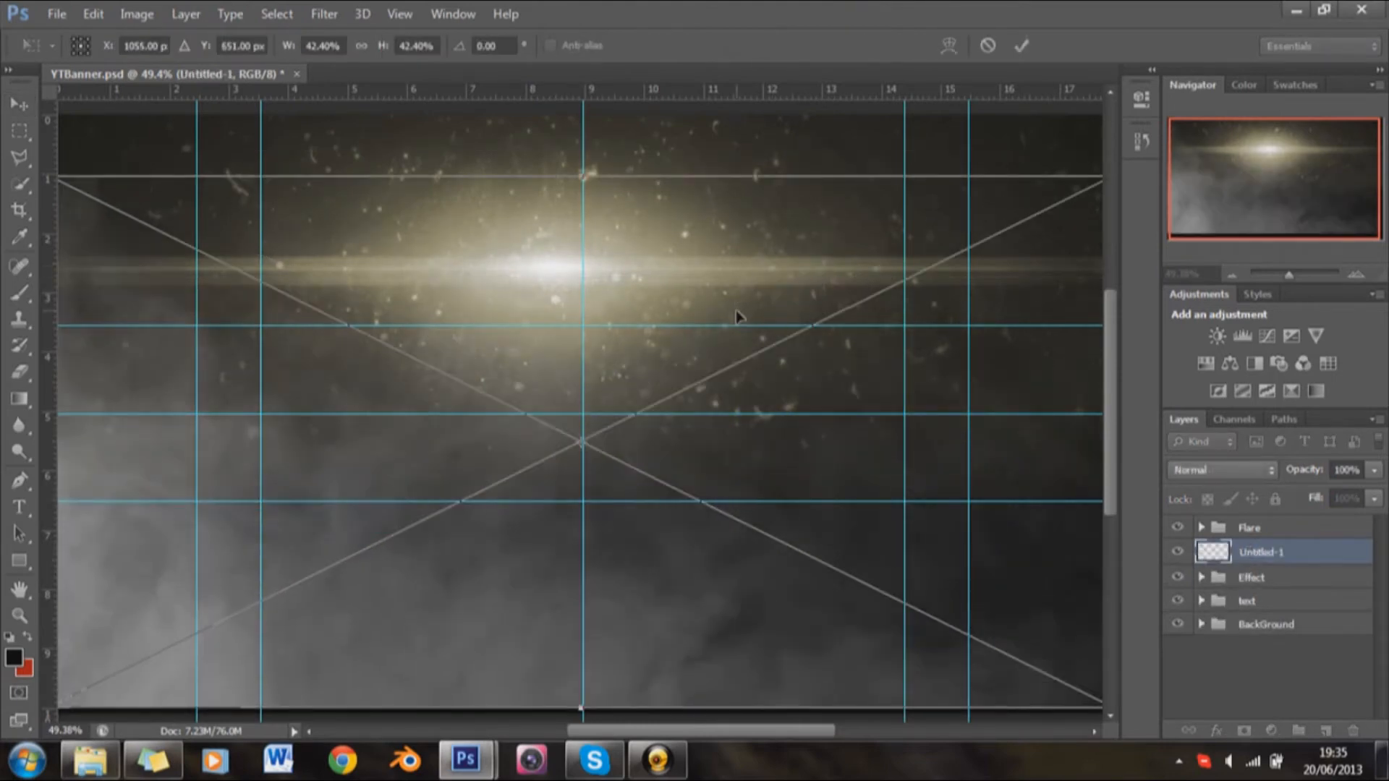
scroll(736, 312, "down", 4)
double_click(727, 318)
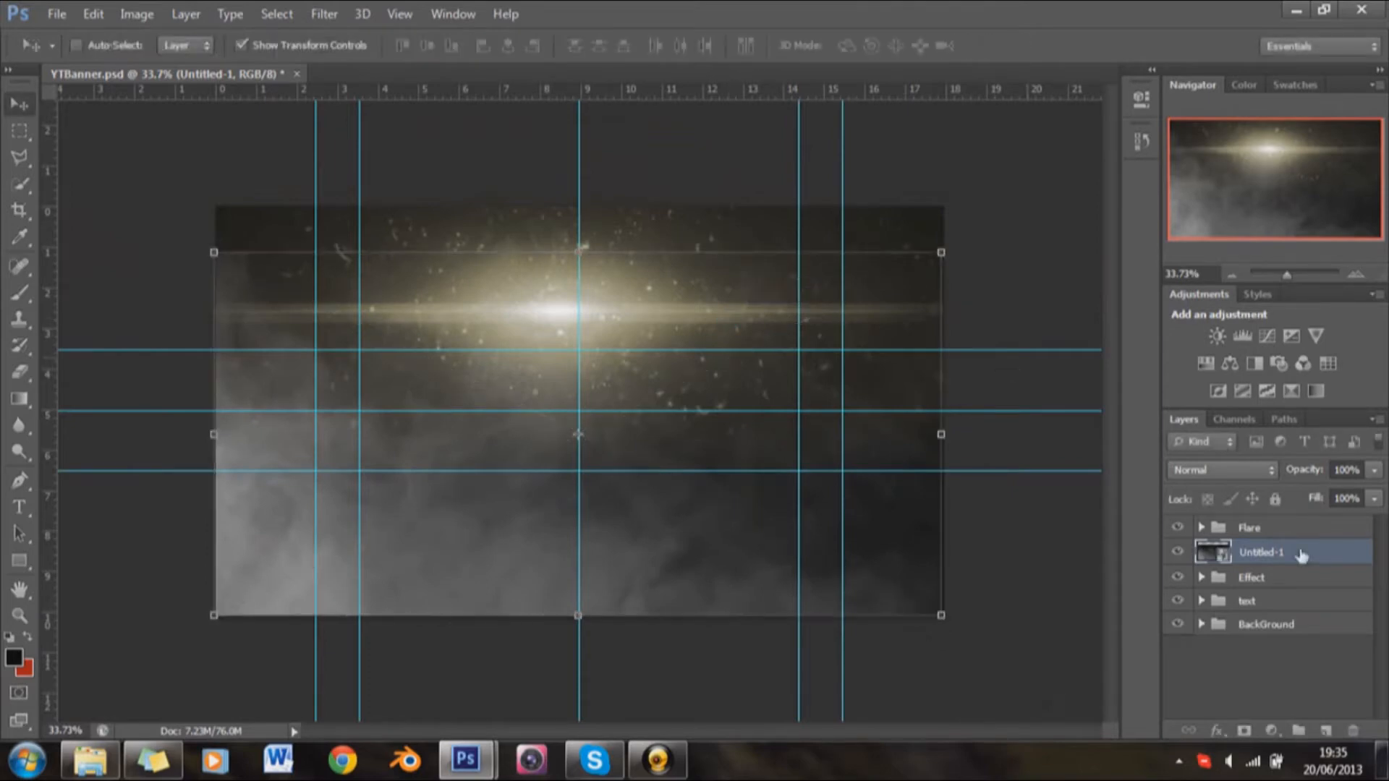
Step: Set the Untitled-1 smoke layer's blend mode to Screen
left_click(1259, 474)
left_click(1221, 174)
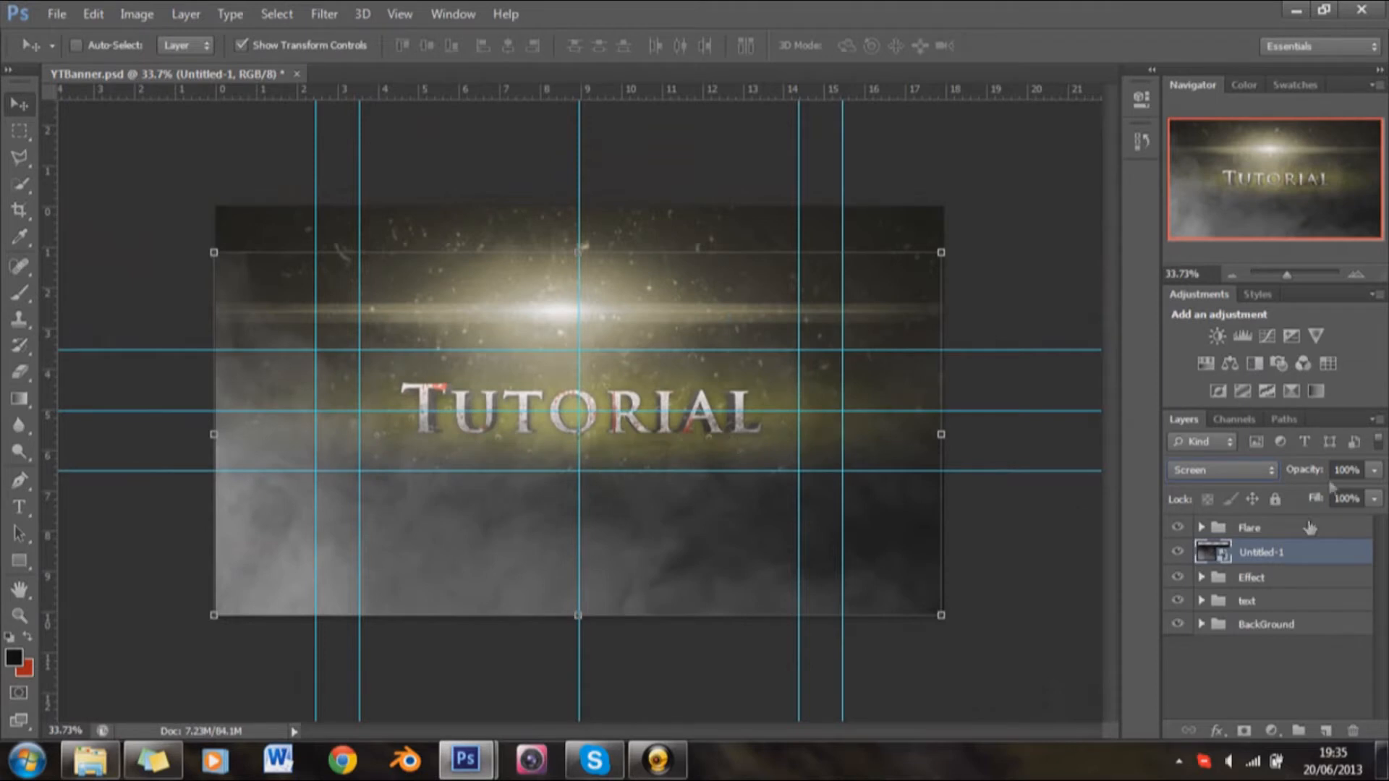
Step: Try an opacity of 60% on the Untitled-1 smoke layer
type("0")
key("Return")
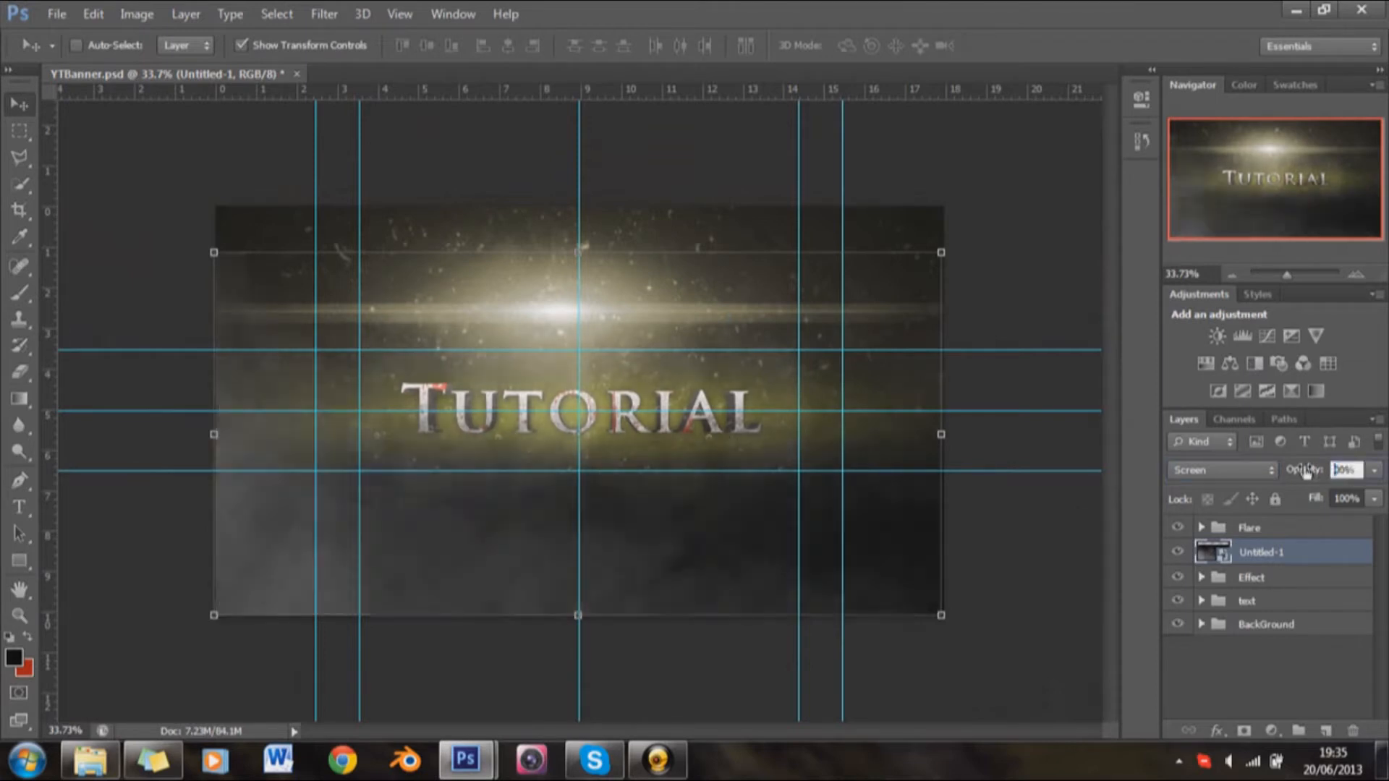
type("60")
key("Return")
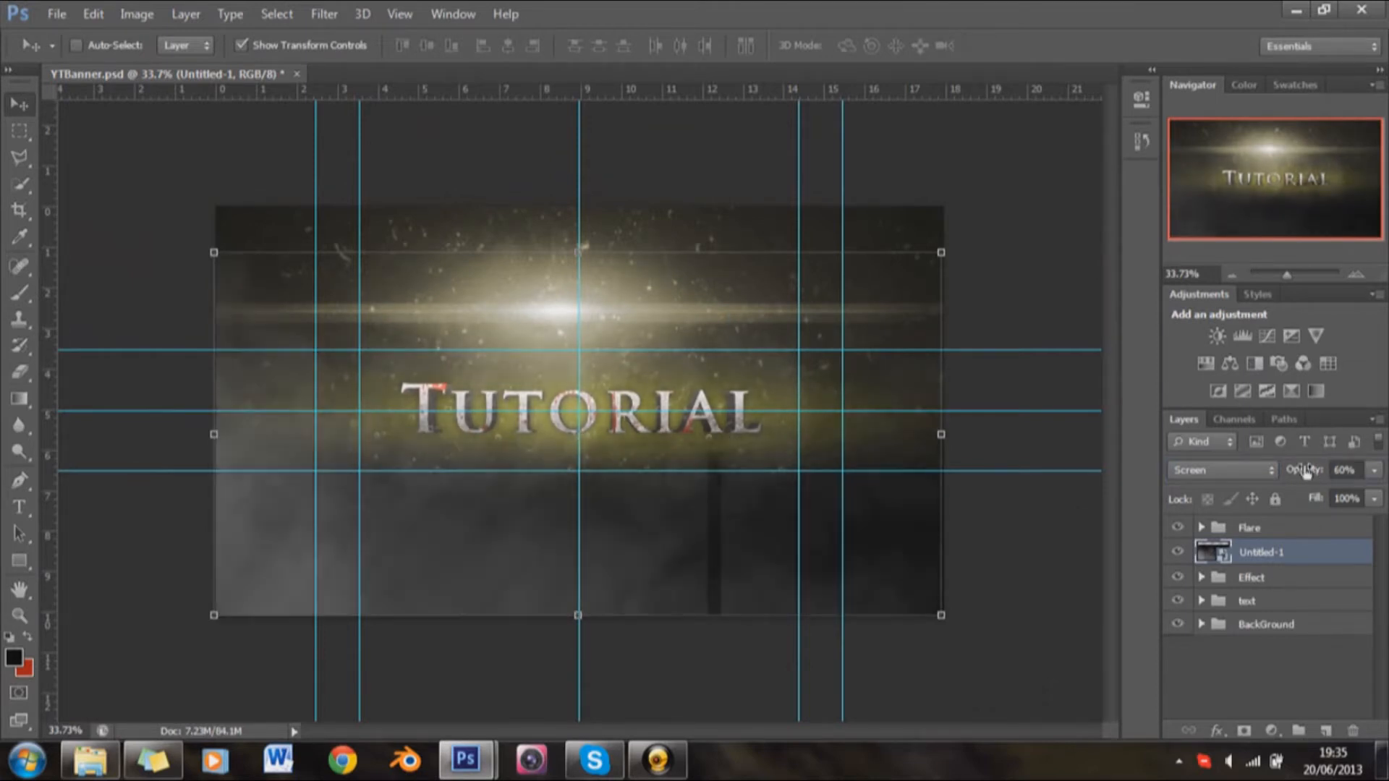
Step: Set the Untitled-1 smoke layer's opacity to 40% and move the layer into the Effect group, leaving the group collapsed
left_click(1324, 472)
type("40")
key("Return")
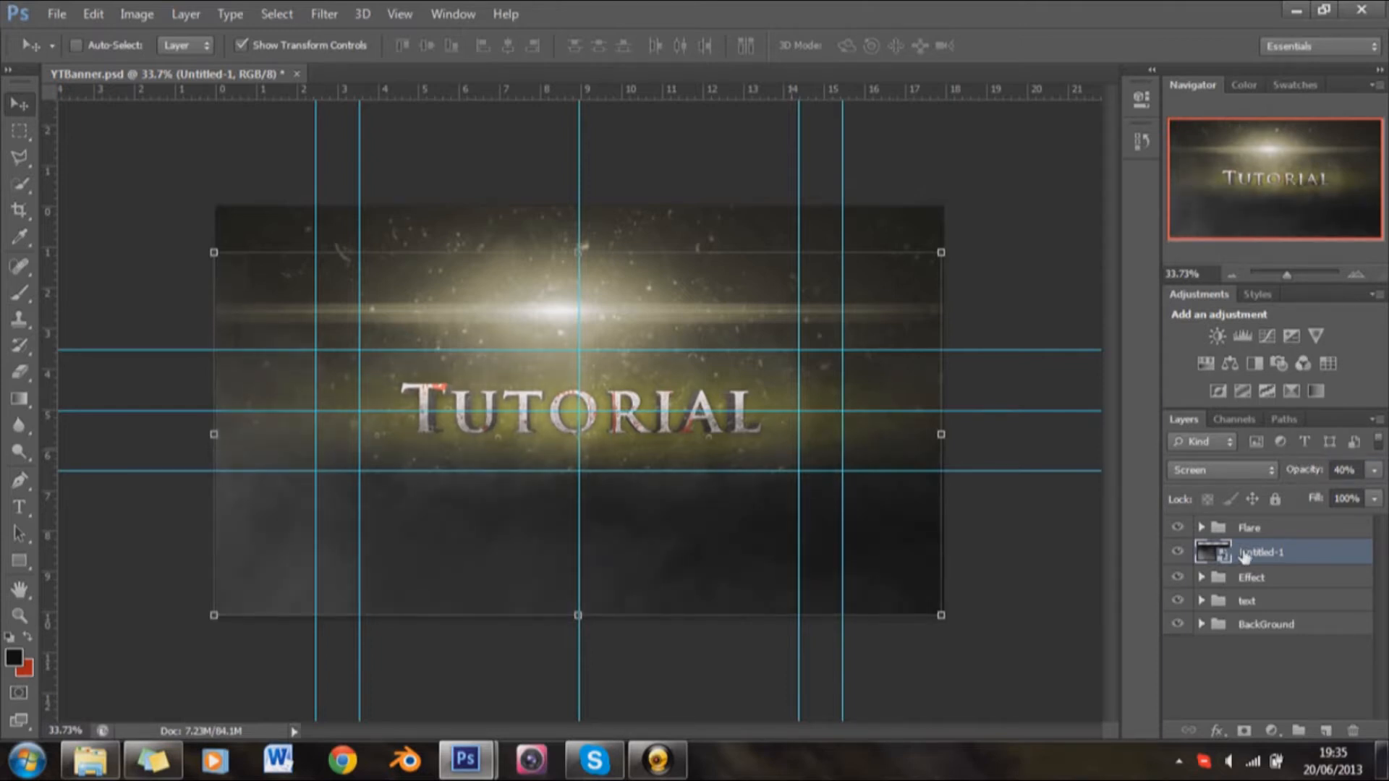
left_click_drag(1262, 558, 1261, 584)
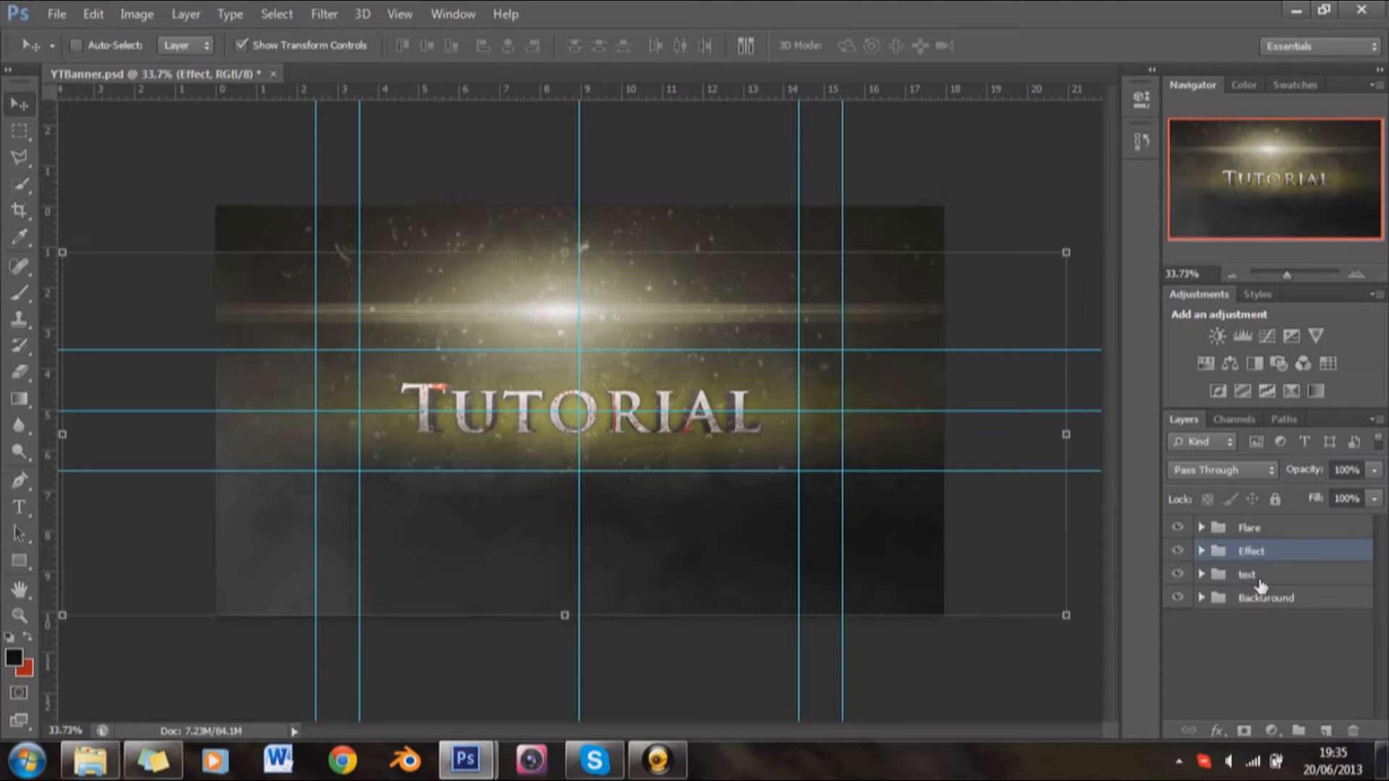
left_click(1201, 552)
left_click(1201, 552)
scroll(786, 412, "up", 6)
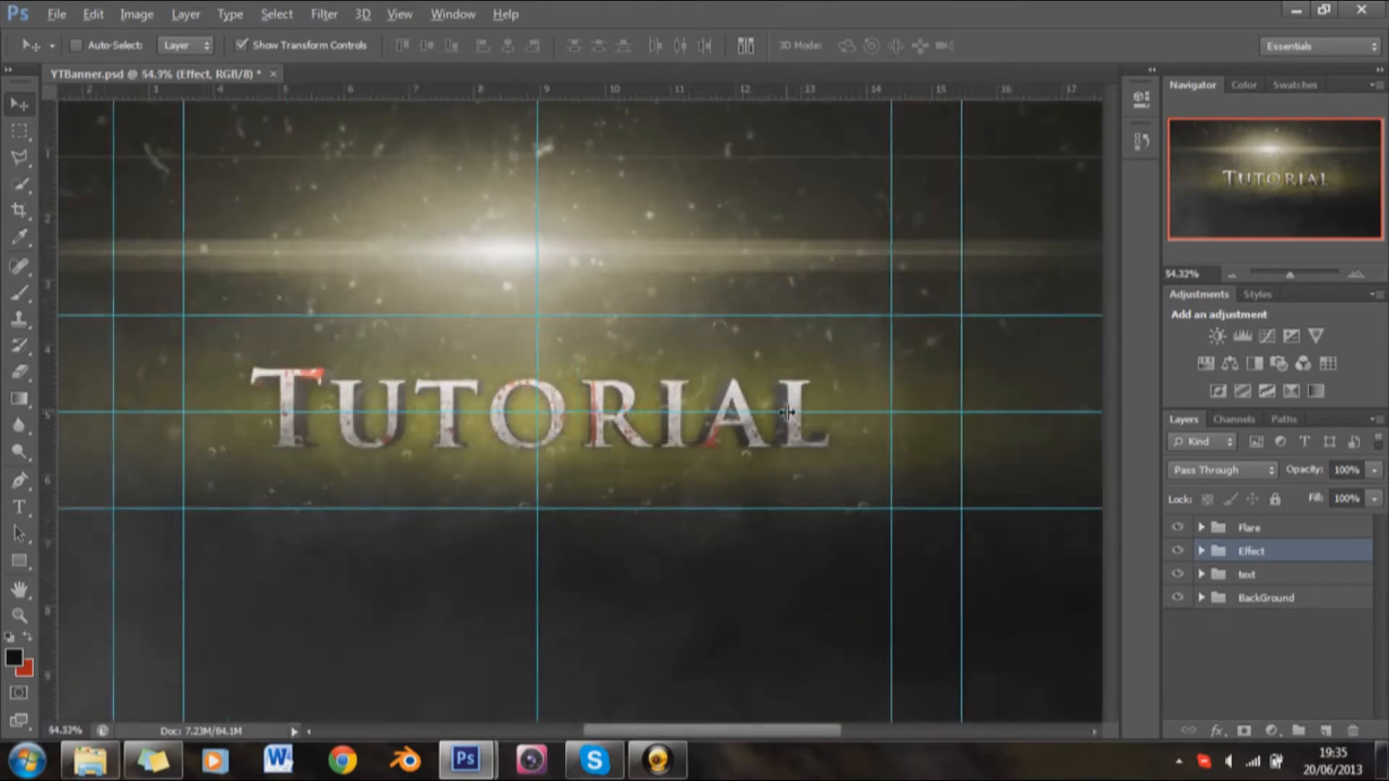
scroll(786, 412, "up", 3)
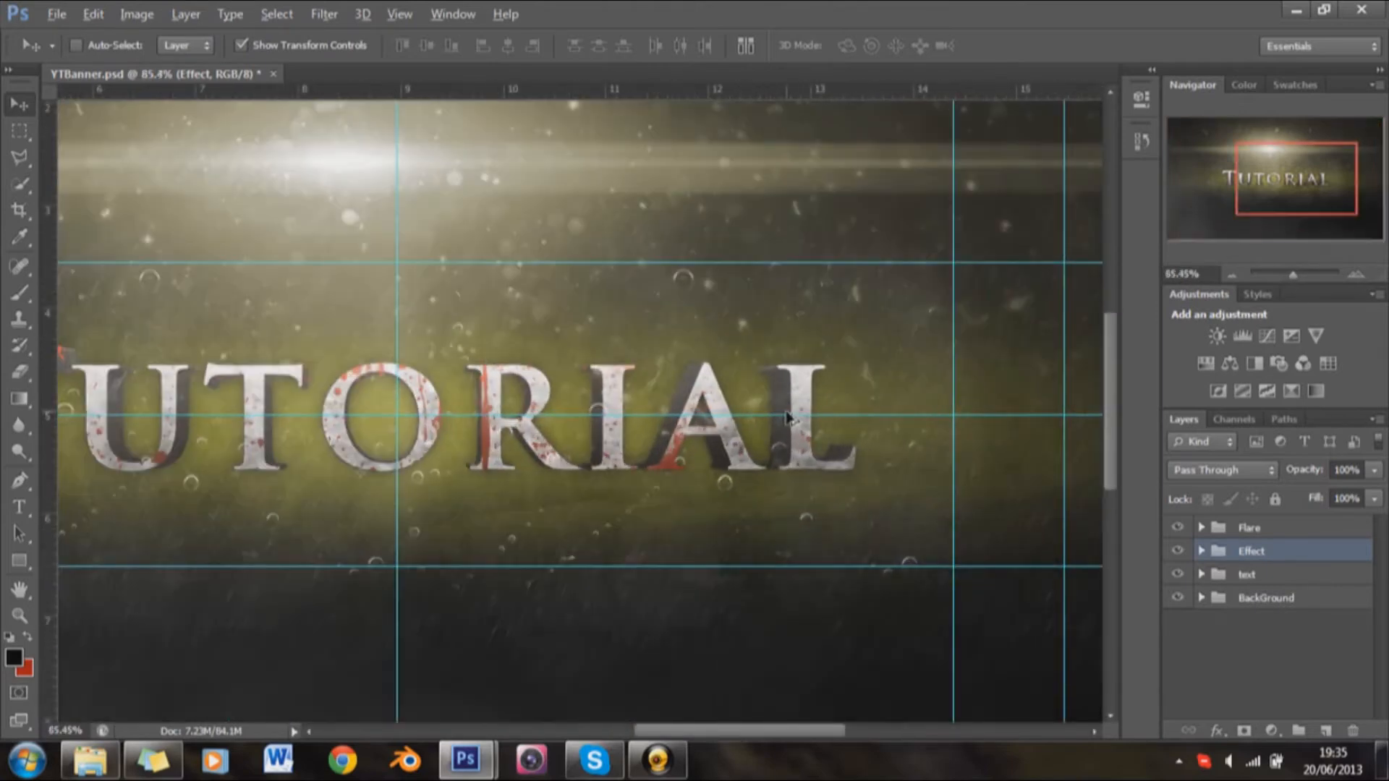
scroll(788, 415, "down", 5)
scroll(787, 415, "down", 2)
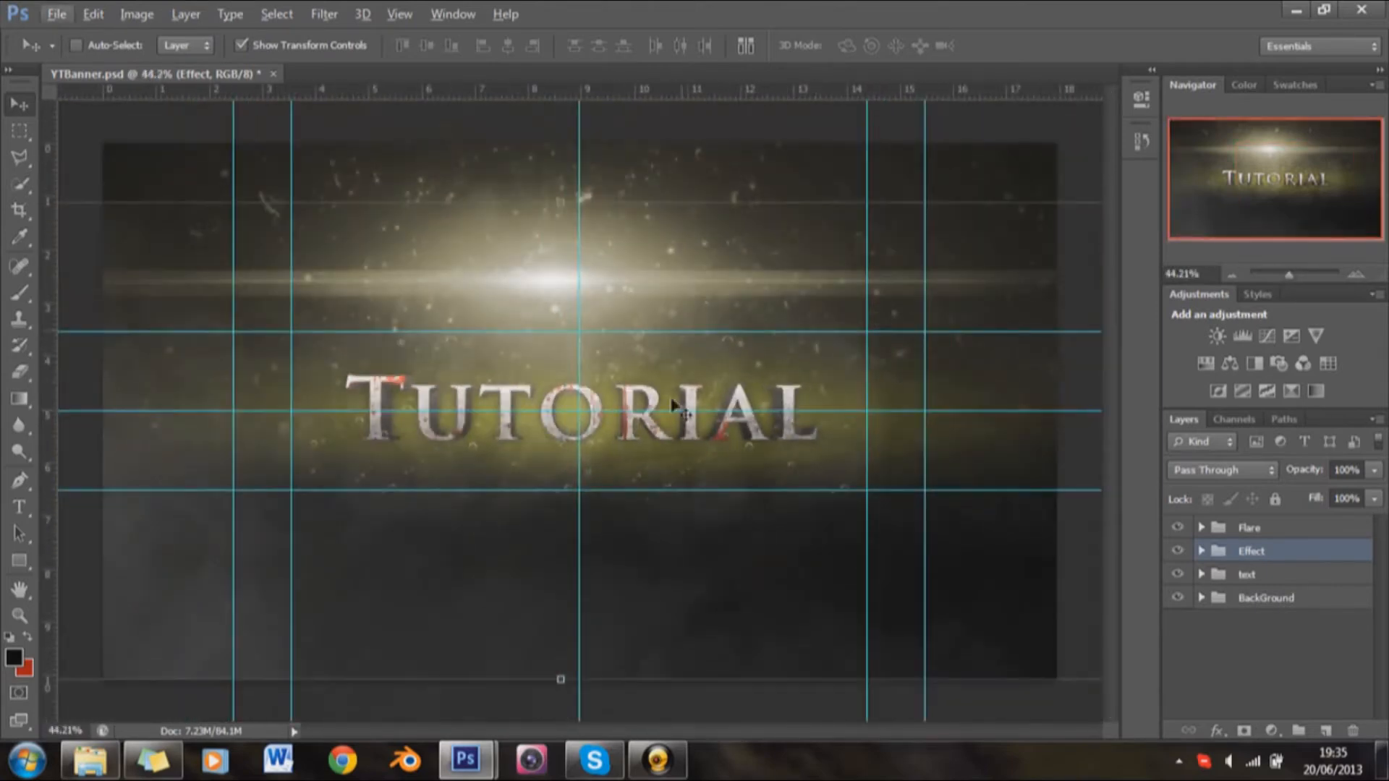
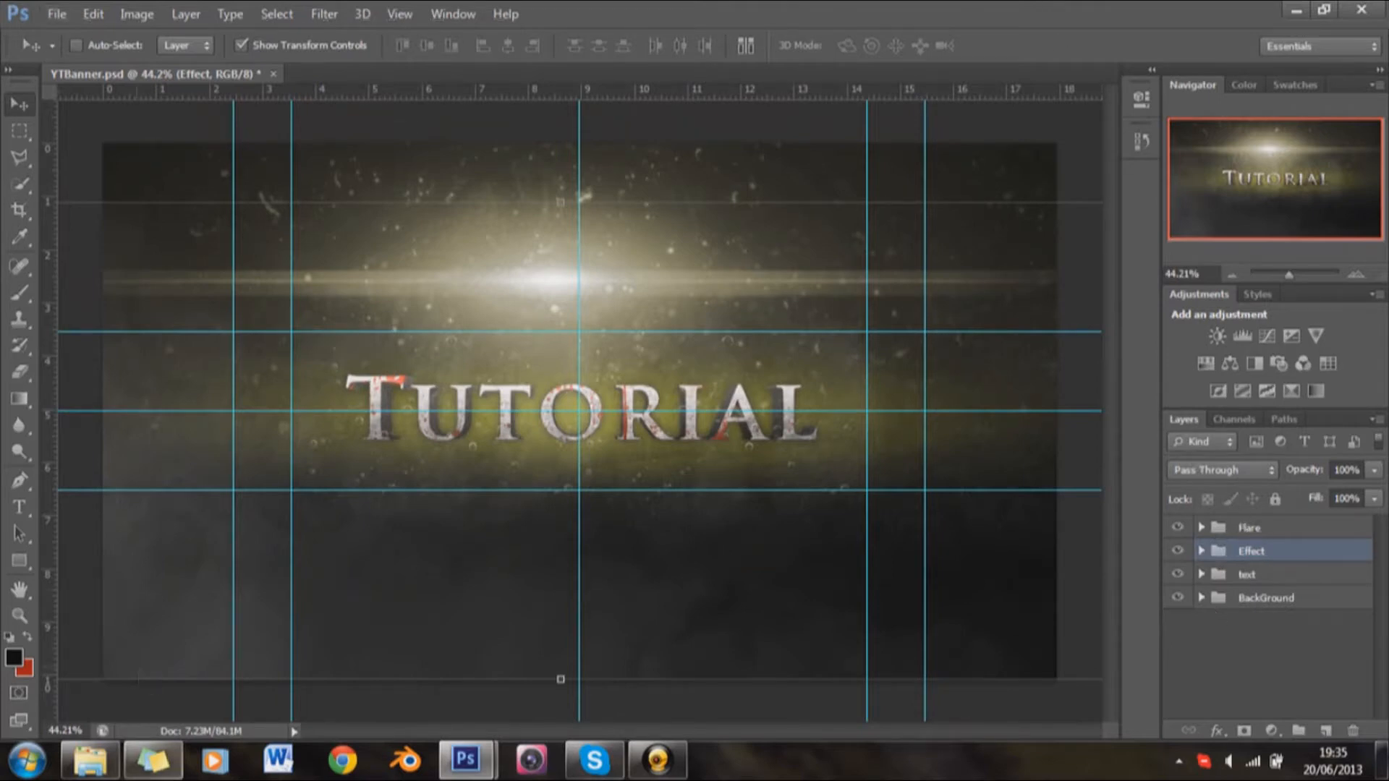
Step: Place the blue.flare image from the GFX > Lights folder into the banner, directly above the Effect group
left_click(91, 760)
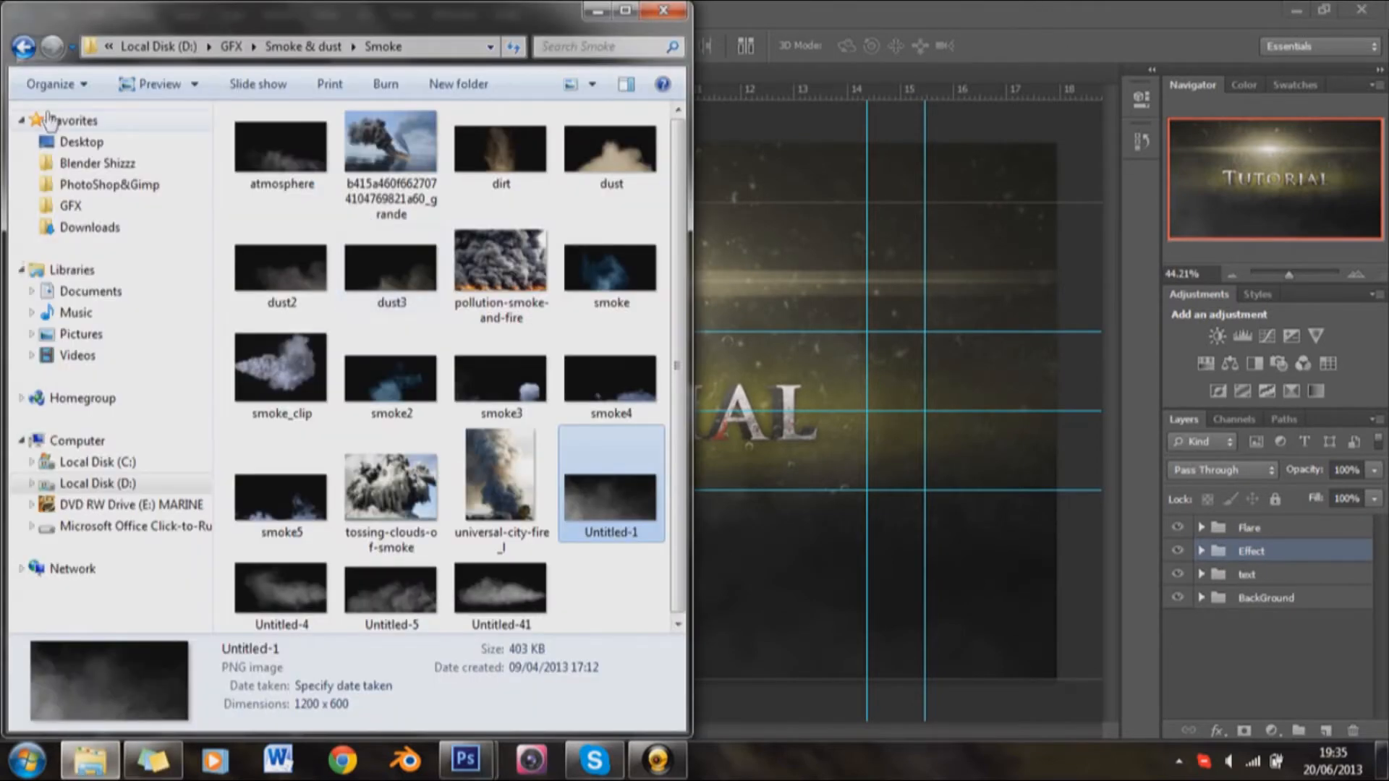
left_click(23, 47)
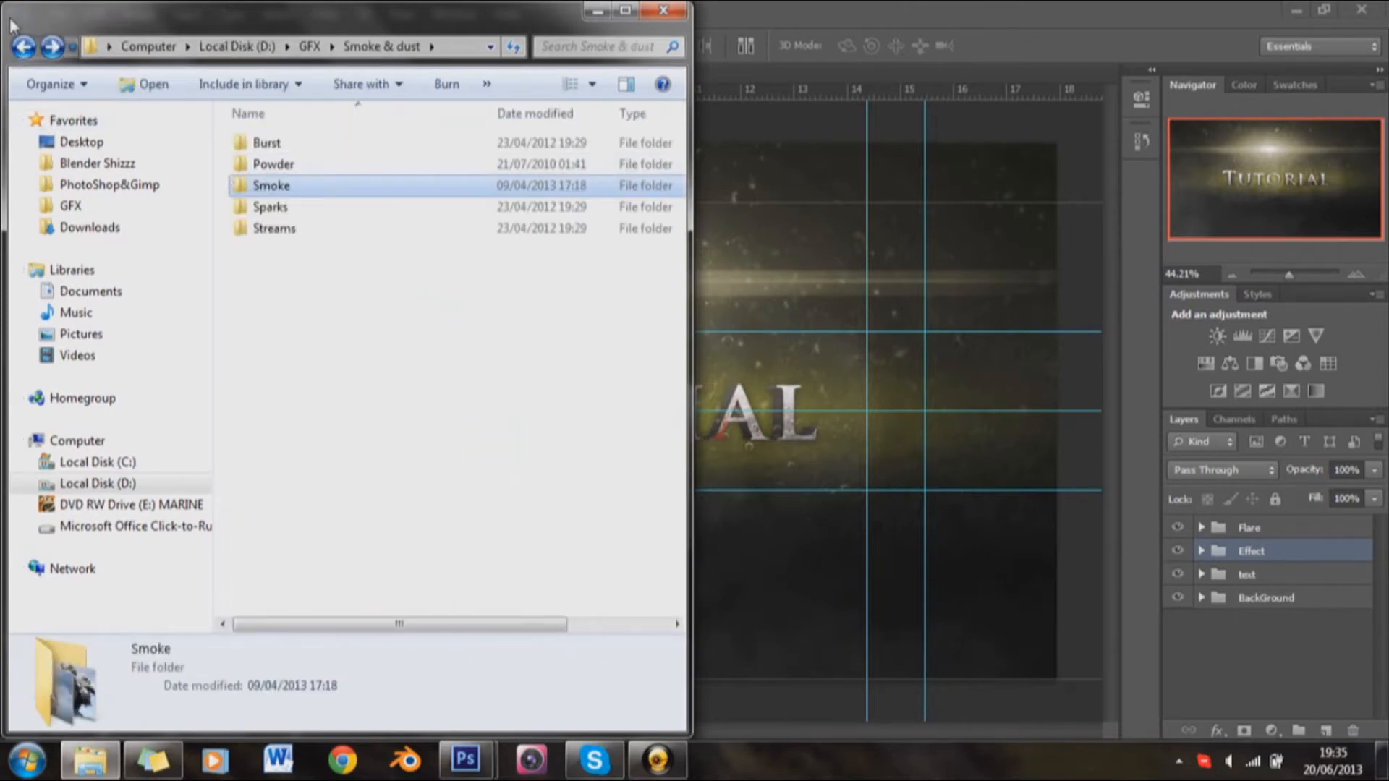
left_click(23, 47)
double_click(384, 268)
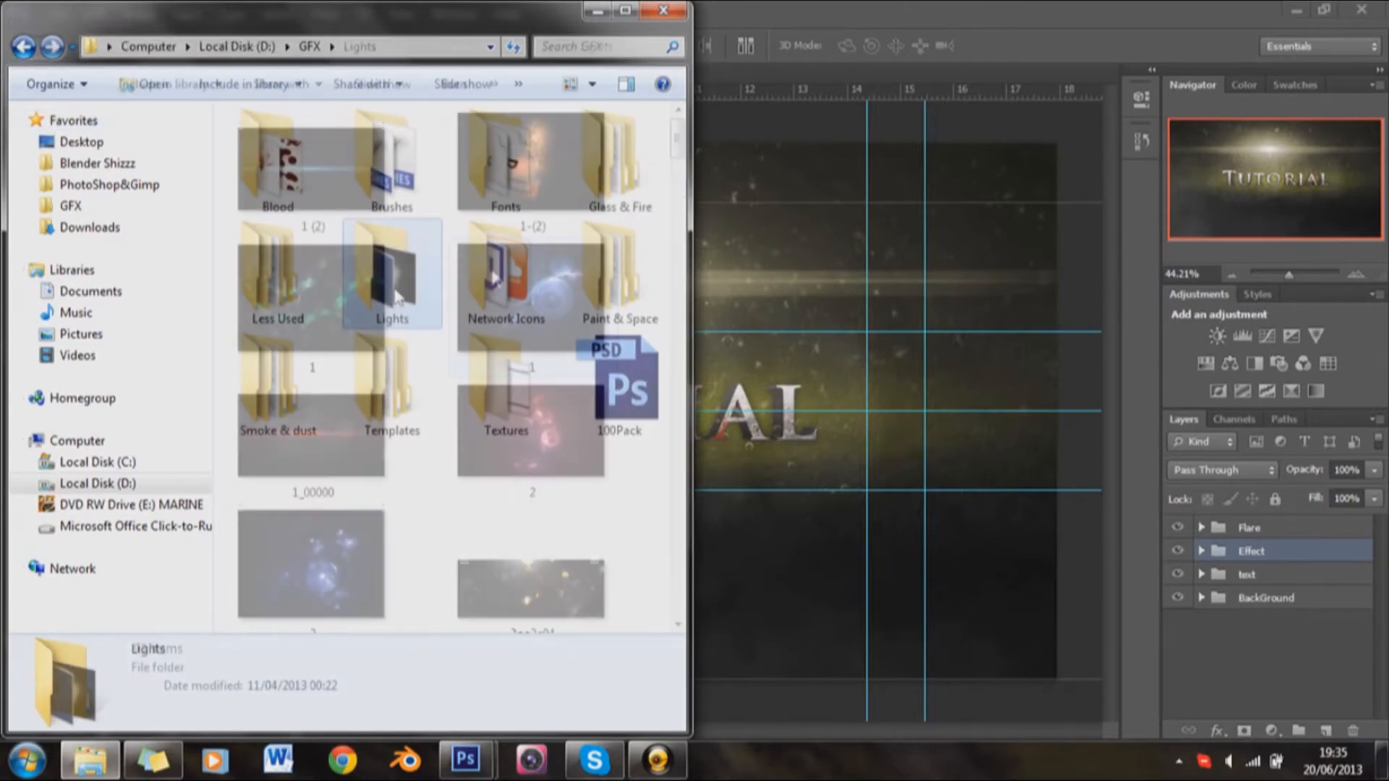
left_click_drag(678, 155, 688, 399)
left_click(532, 320)
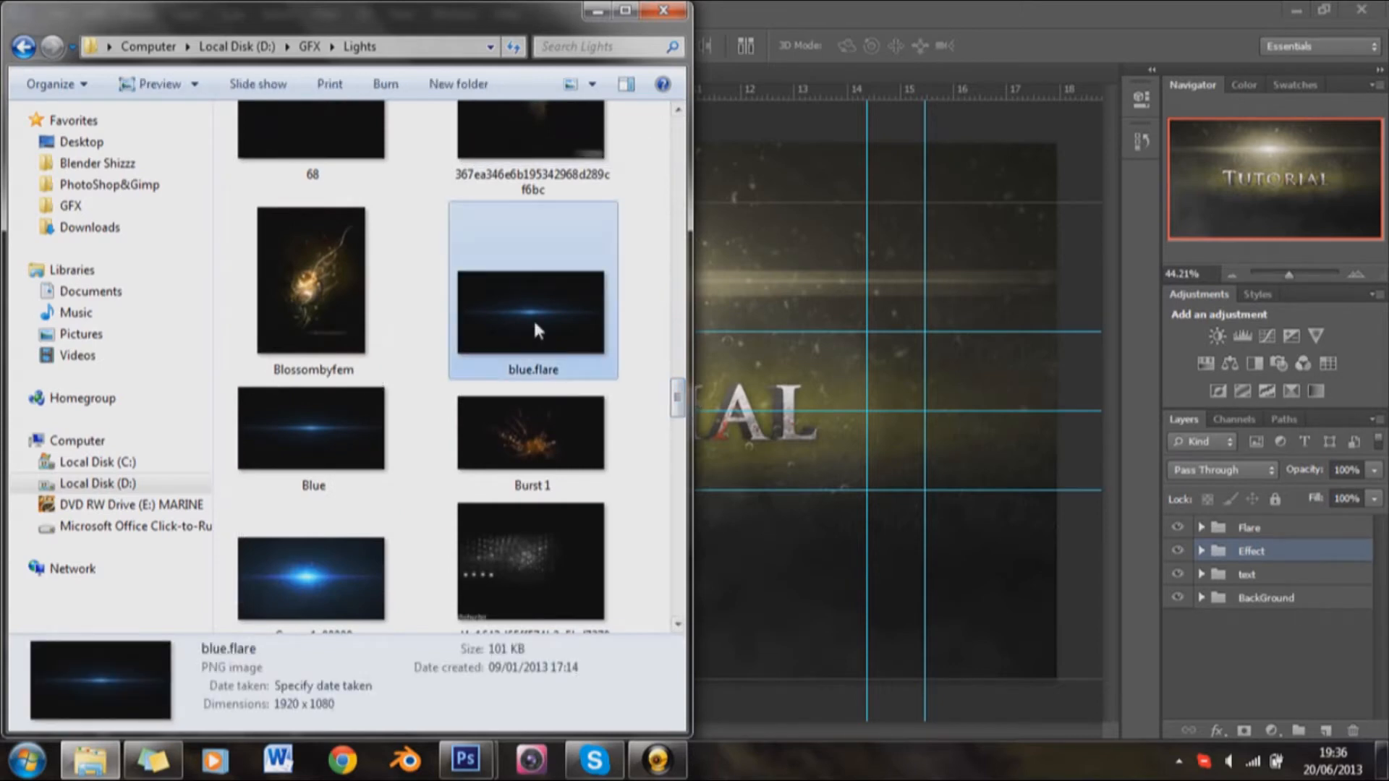
left_click(337, 431)
left_click(502, 331)
left_click_drag(502, 332, 933, 413)
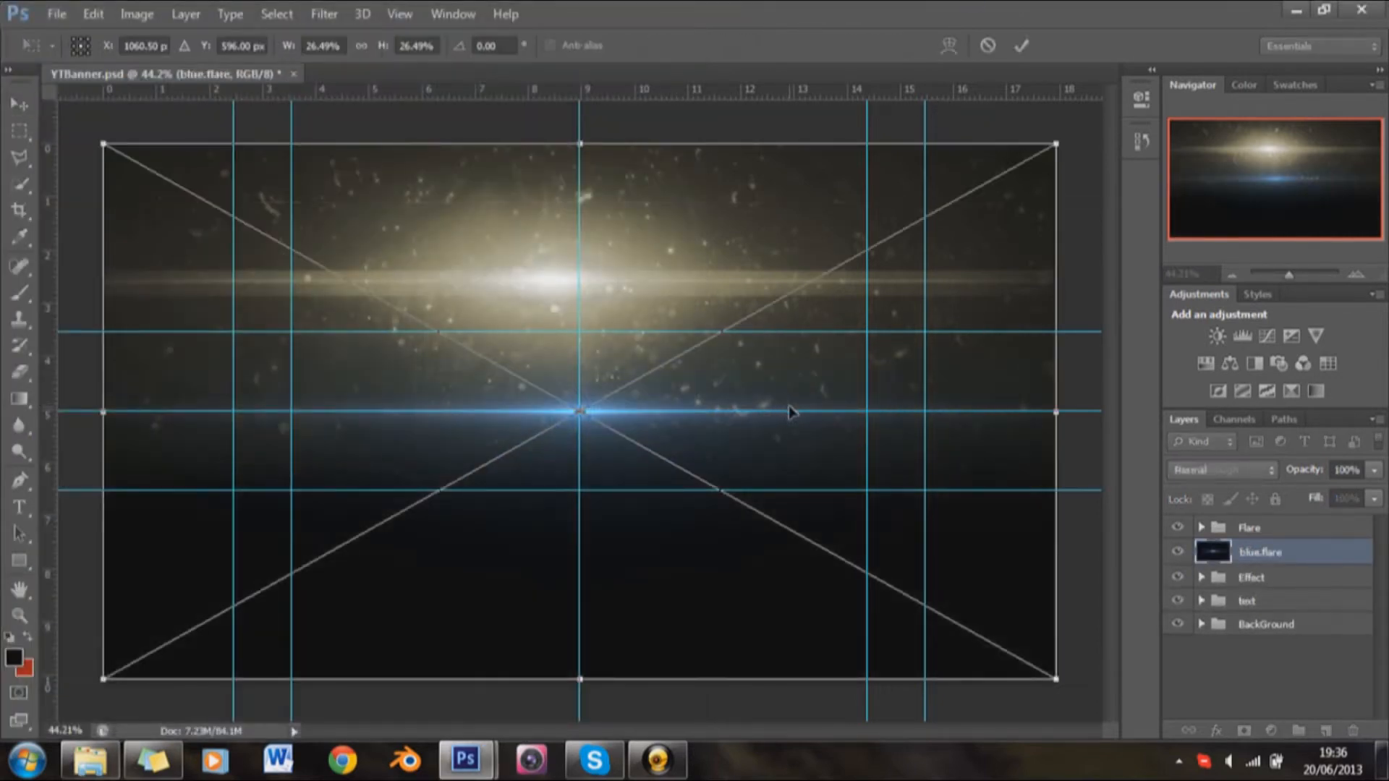
Step: Centre the blue flare on the upper edge guide above the text, widen it to 27.70%, and commit the placement
left_click_drag(793, 412, 794, 335)
left_click_drag(107, 334, 70, 334)
left_click_drag(195, 363, 204, 363)
left_click(1021, 46)
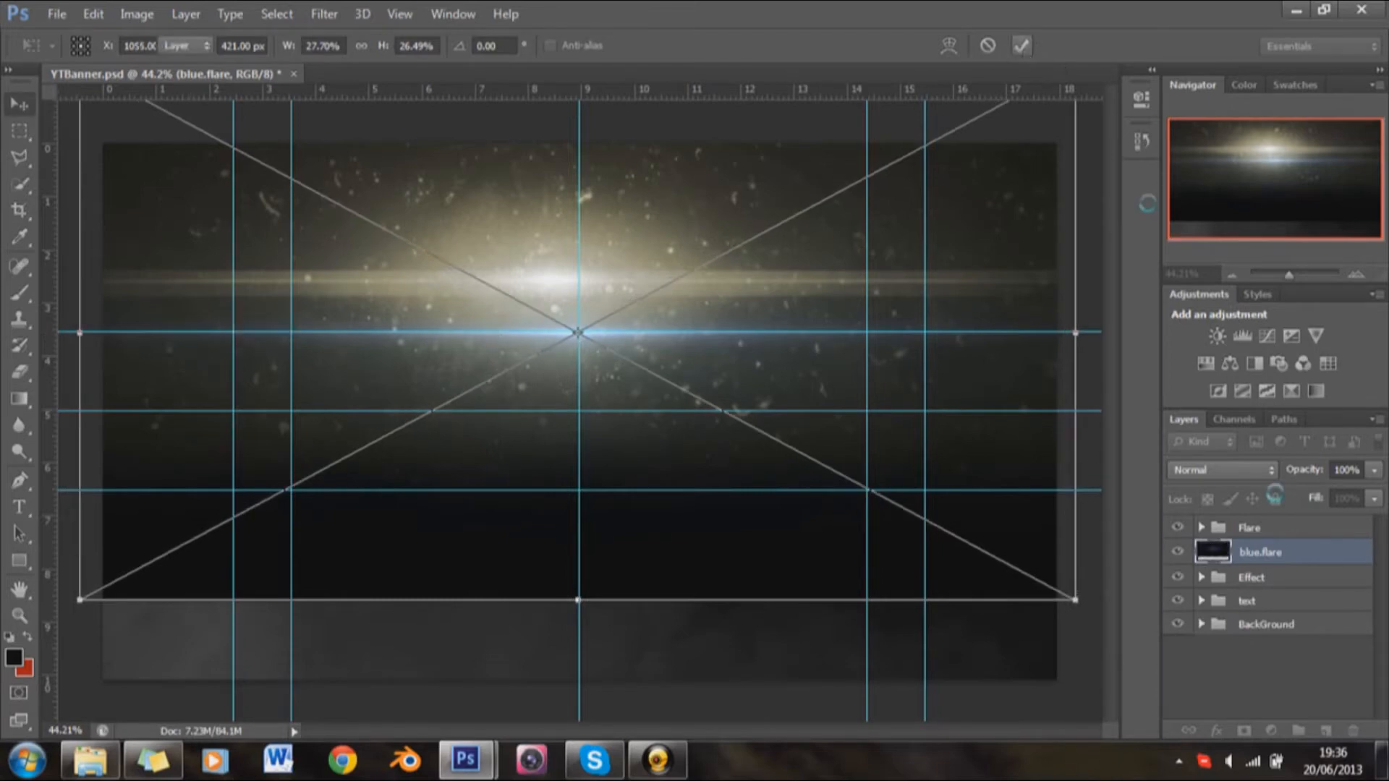
Step: Move the blue.flare layer to the top of the Flare group and set its blend mode to Screen
left_click_drag(1267, 559, 1256, 529)
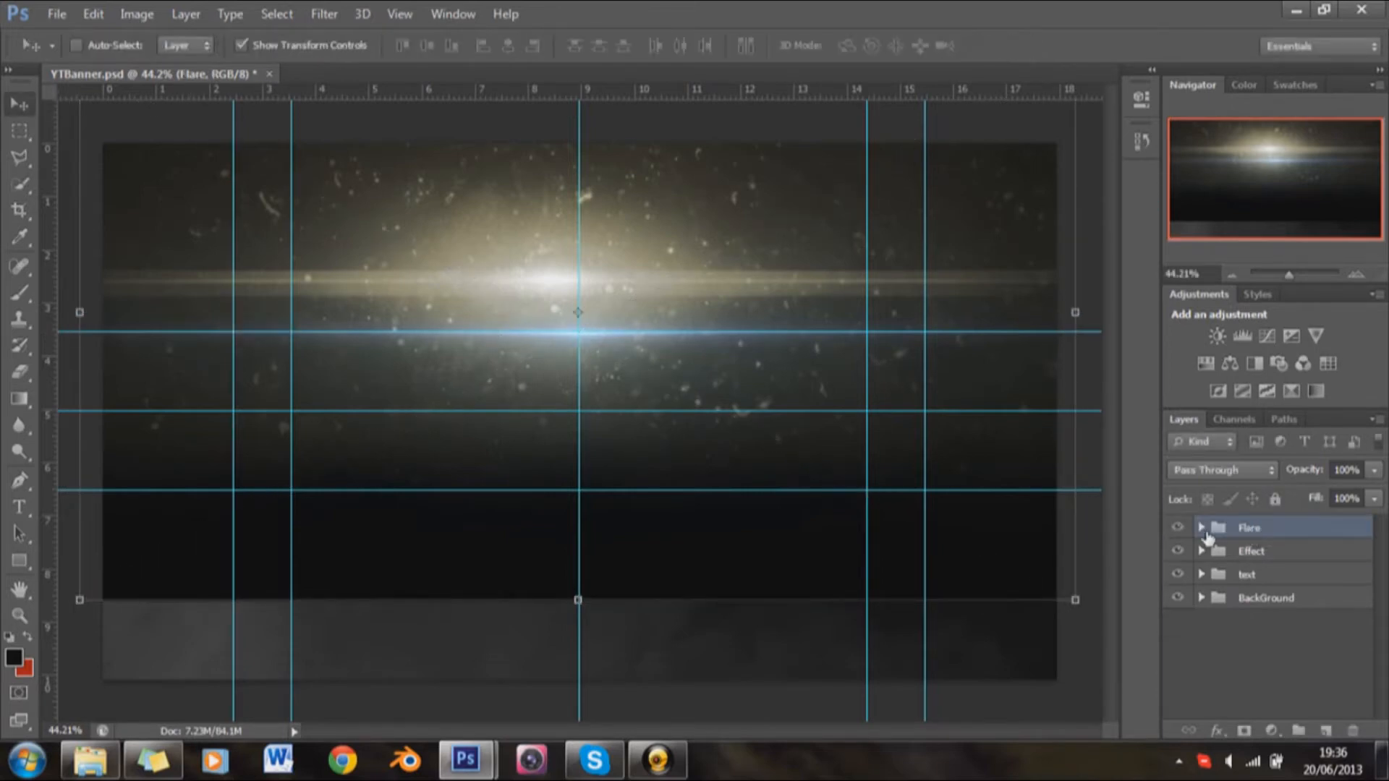
left_click(1202, 528)
left_click_drag(1255, 583, 1269, 557)
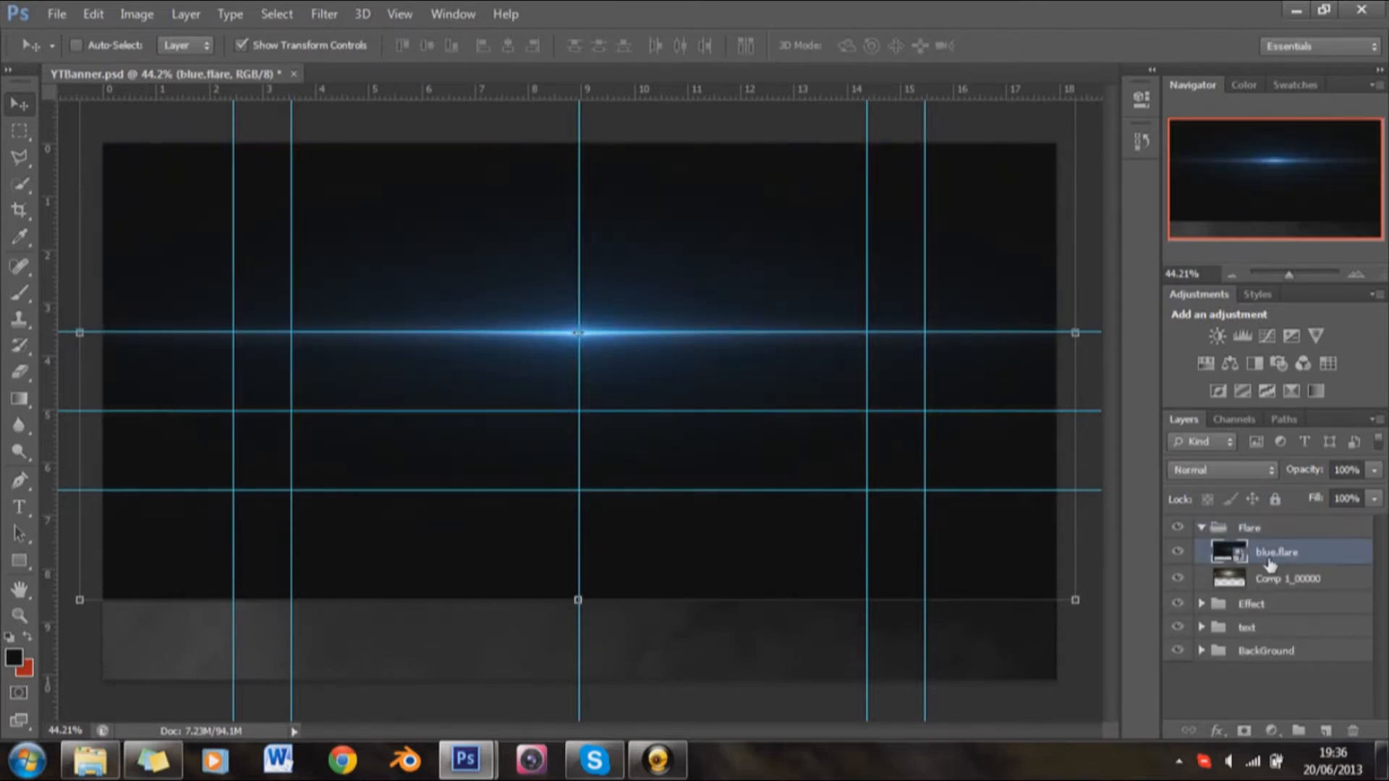
left_click(1235, 467)
left_click(1217, 172)
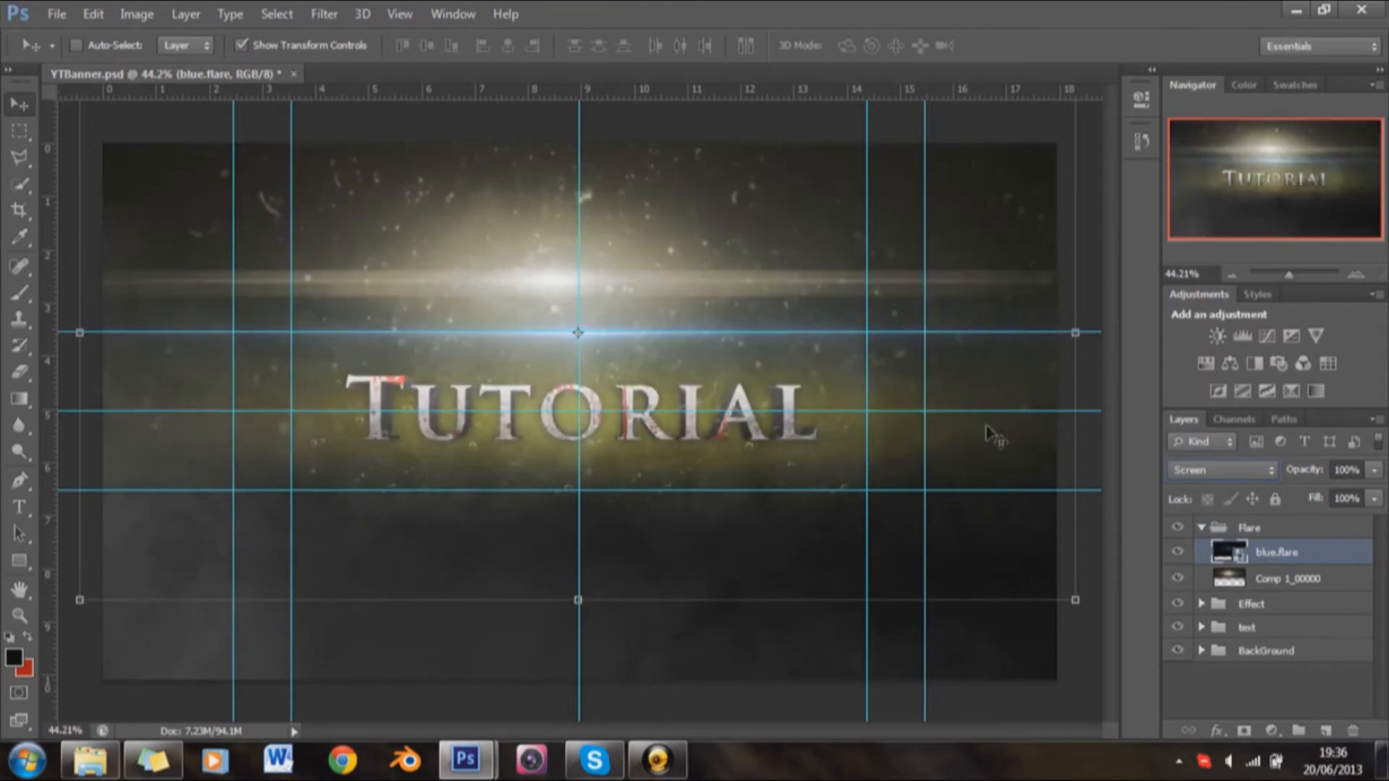
Step: Rasterize the blue.flare layer and colorize it with Hue/Saturation at hue 50 and saturation 25
left_click(20, 371)
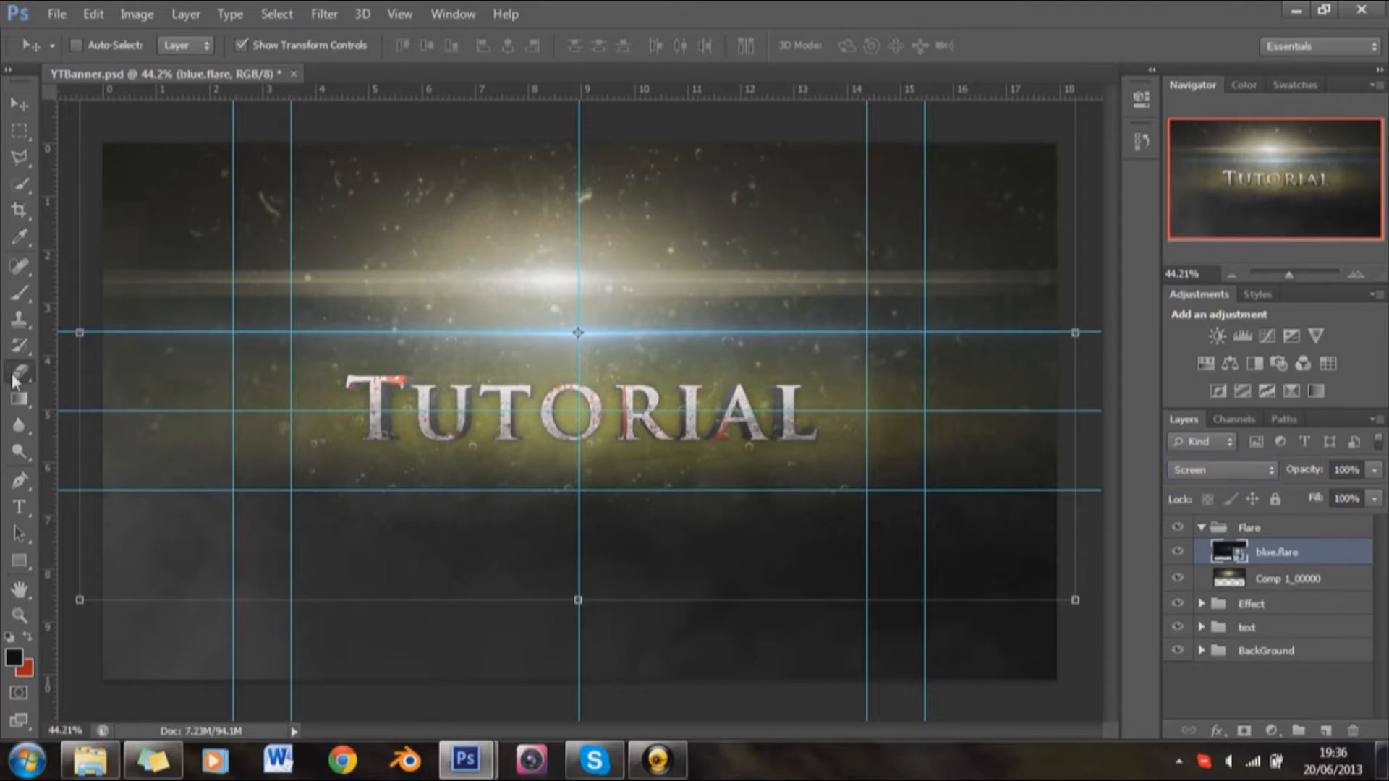
left_click(215, 480)
key("Return")
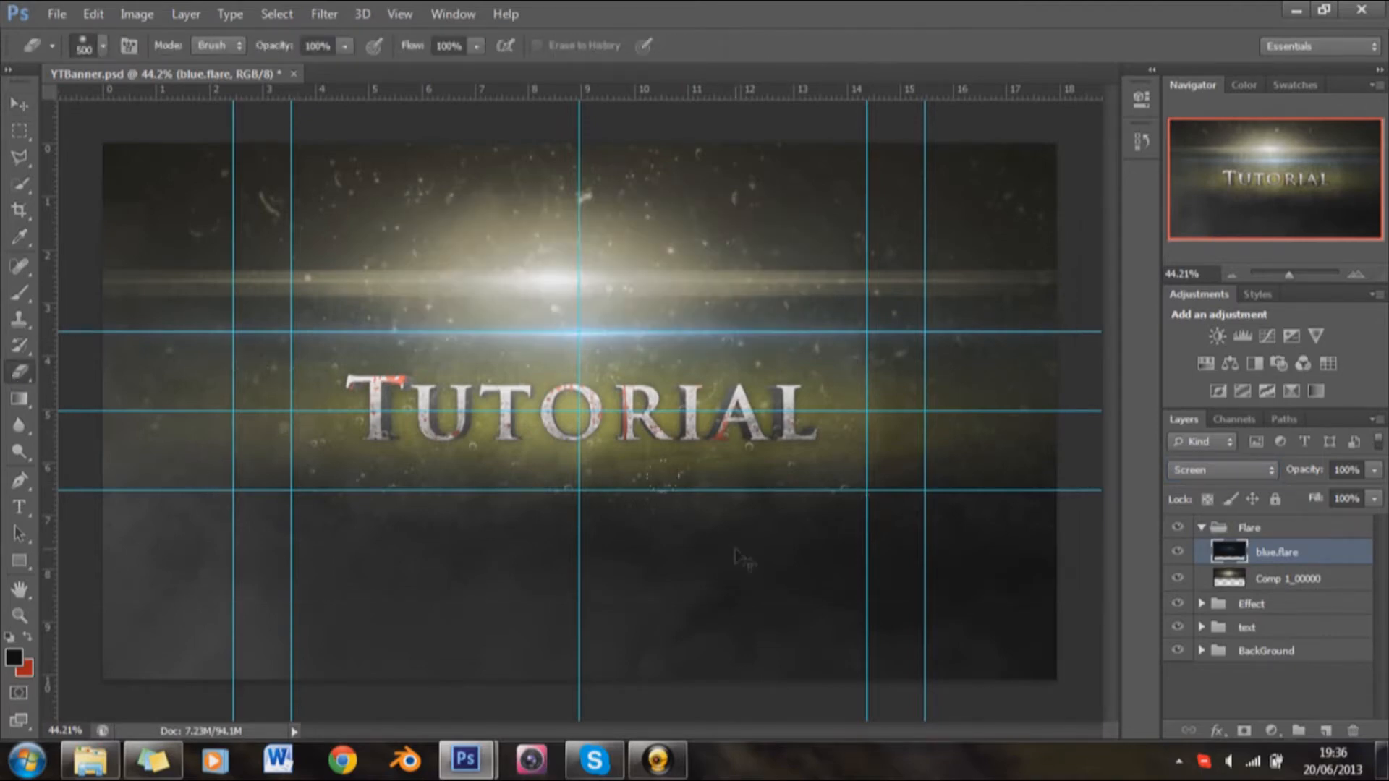
key("ctrl+u")
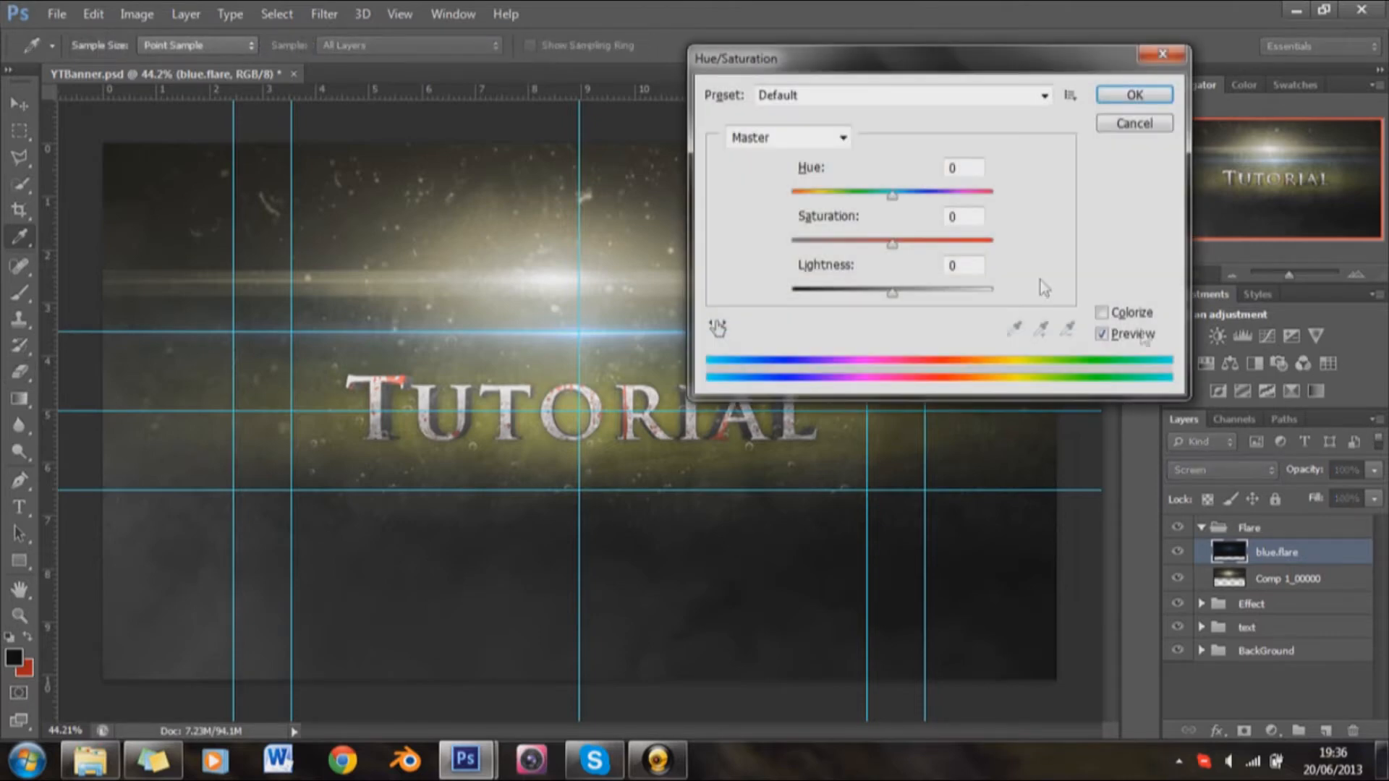
left_click(1101, 313)
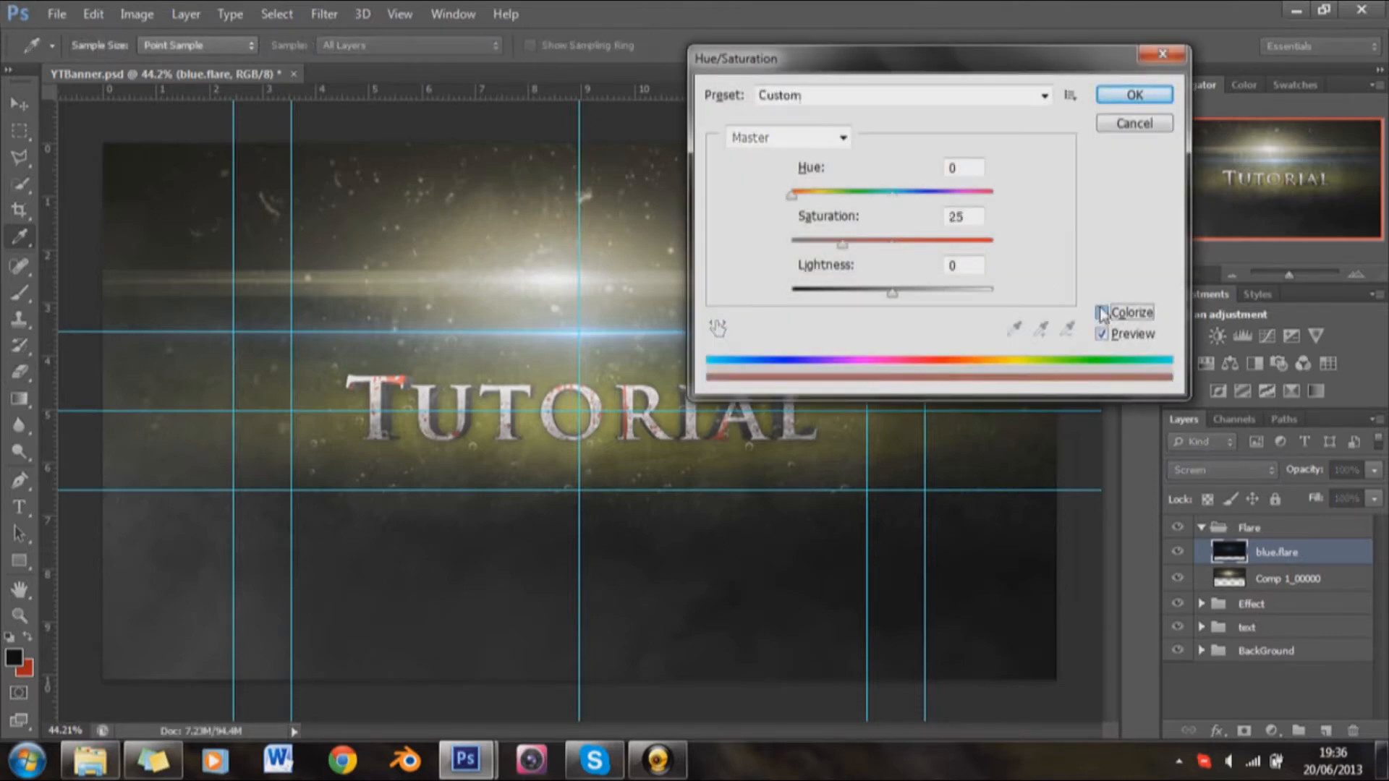
left_click(824, 194)
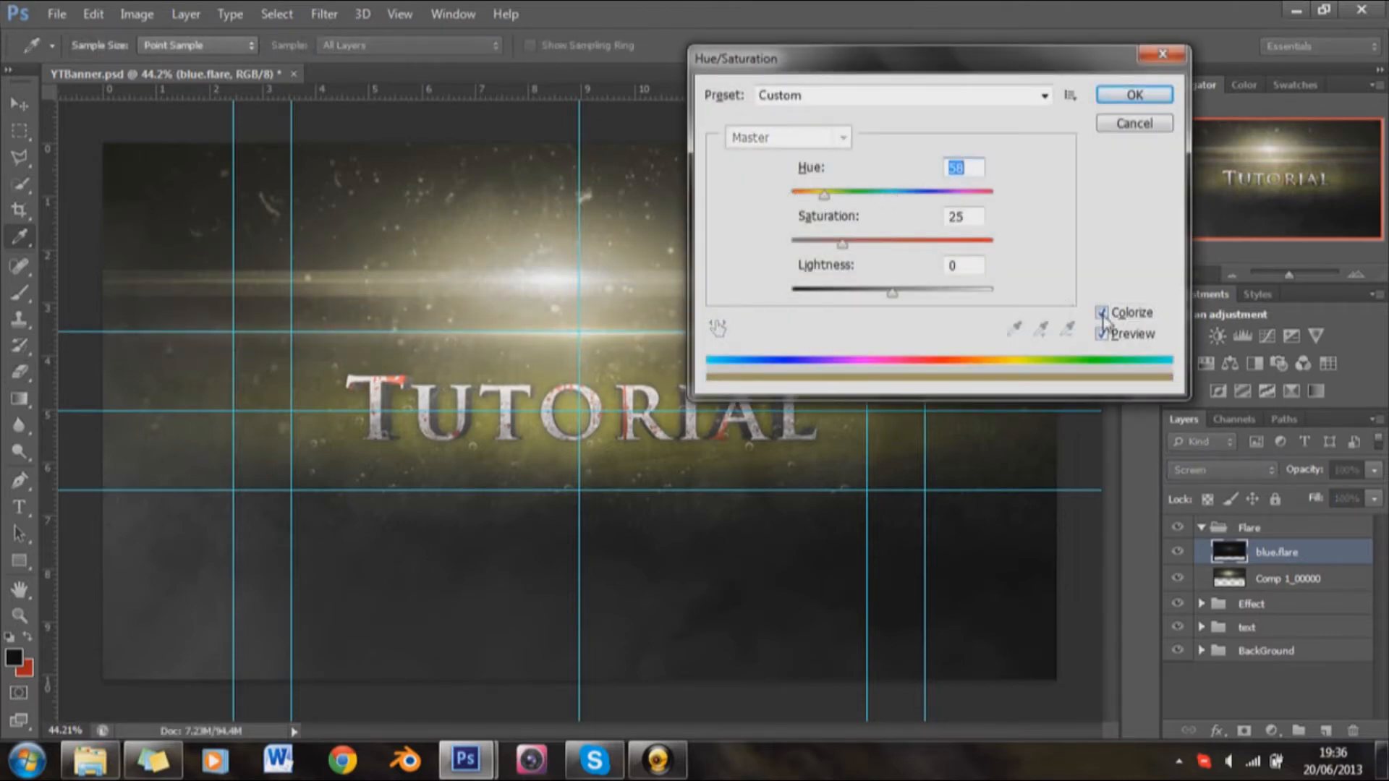
left_click(1136, 95)
key("e")
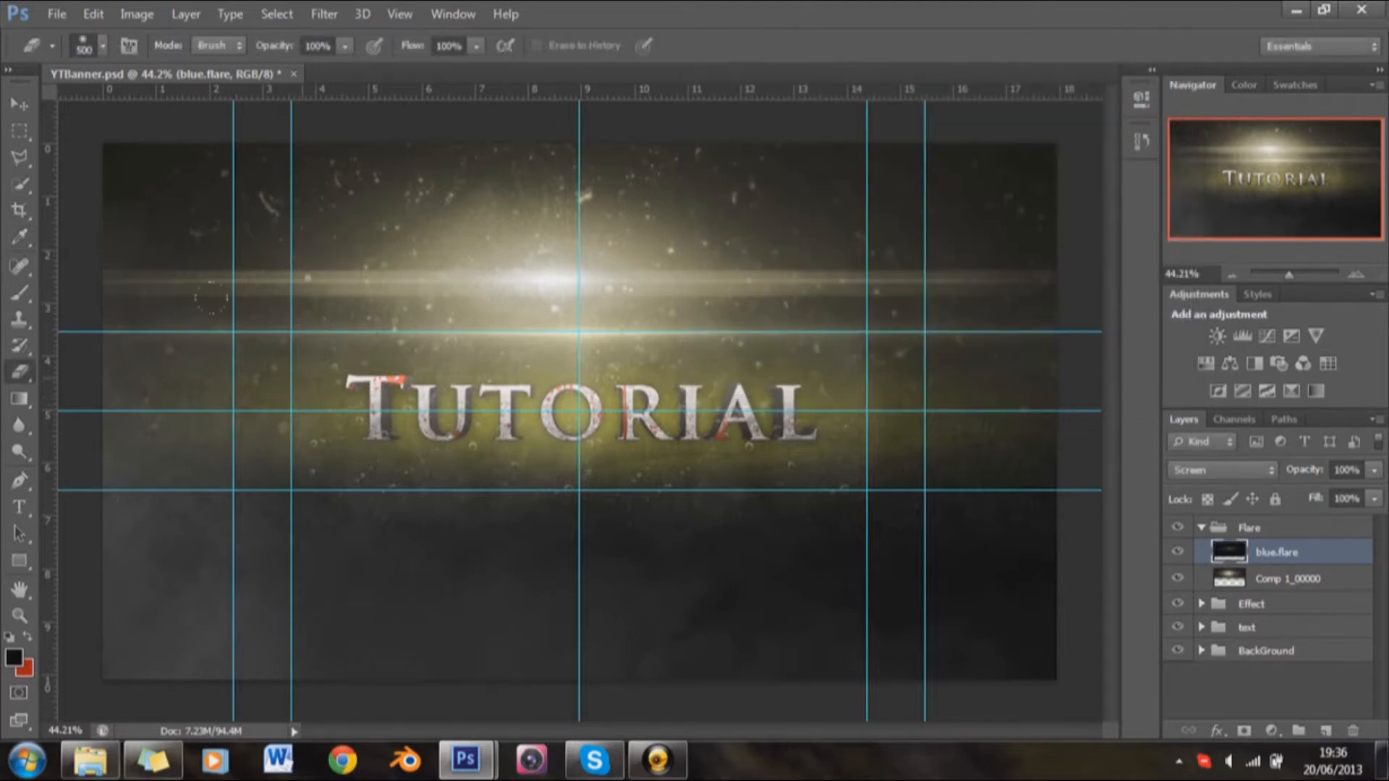
Step: Select the full-width band between the upper and lower guides around the text, and invert the selection
left_click(20, 130)
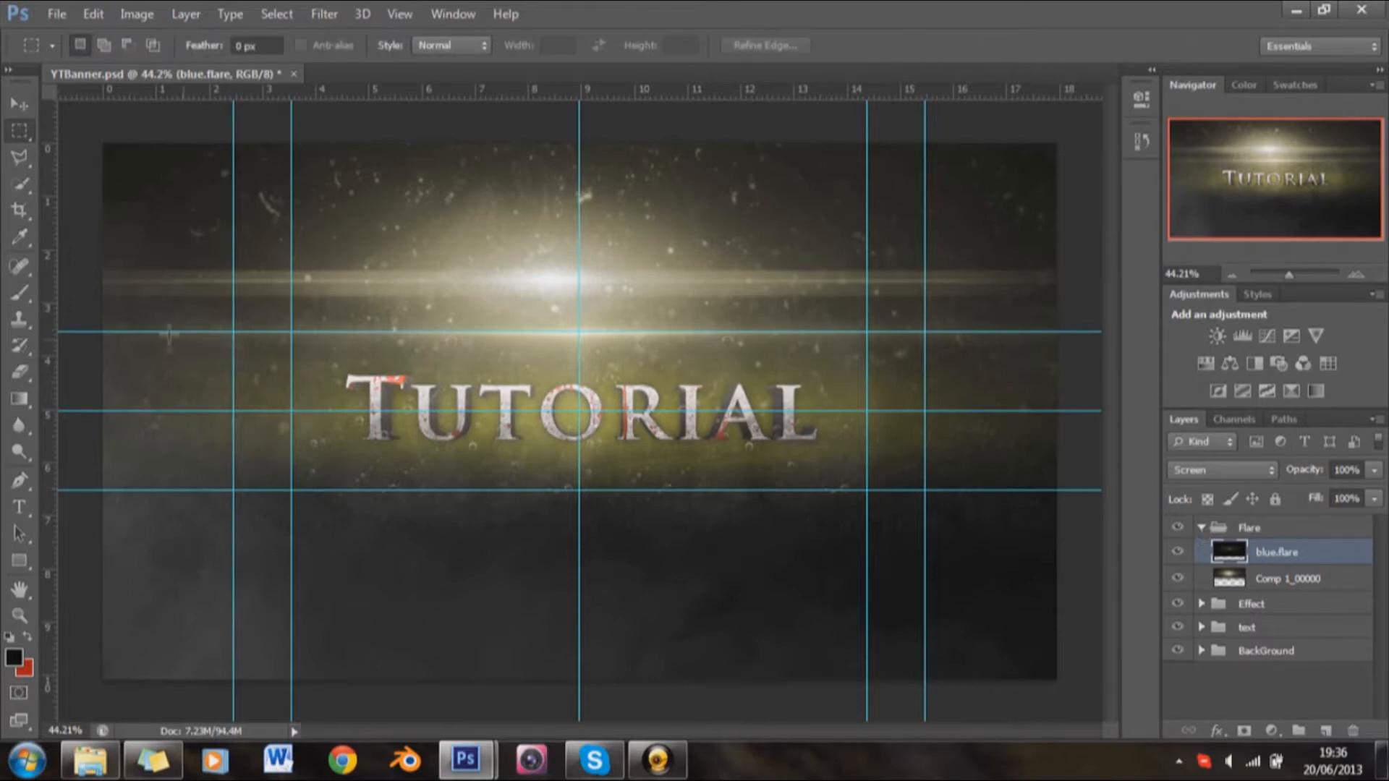
left_click_drag(70, 327, 1096, 492)
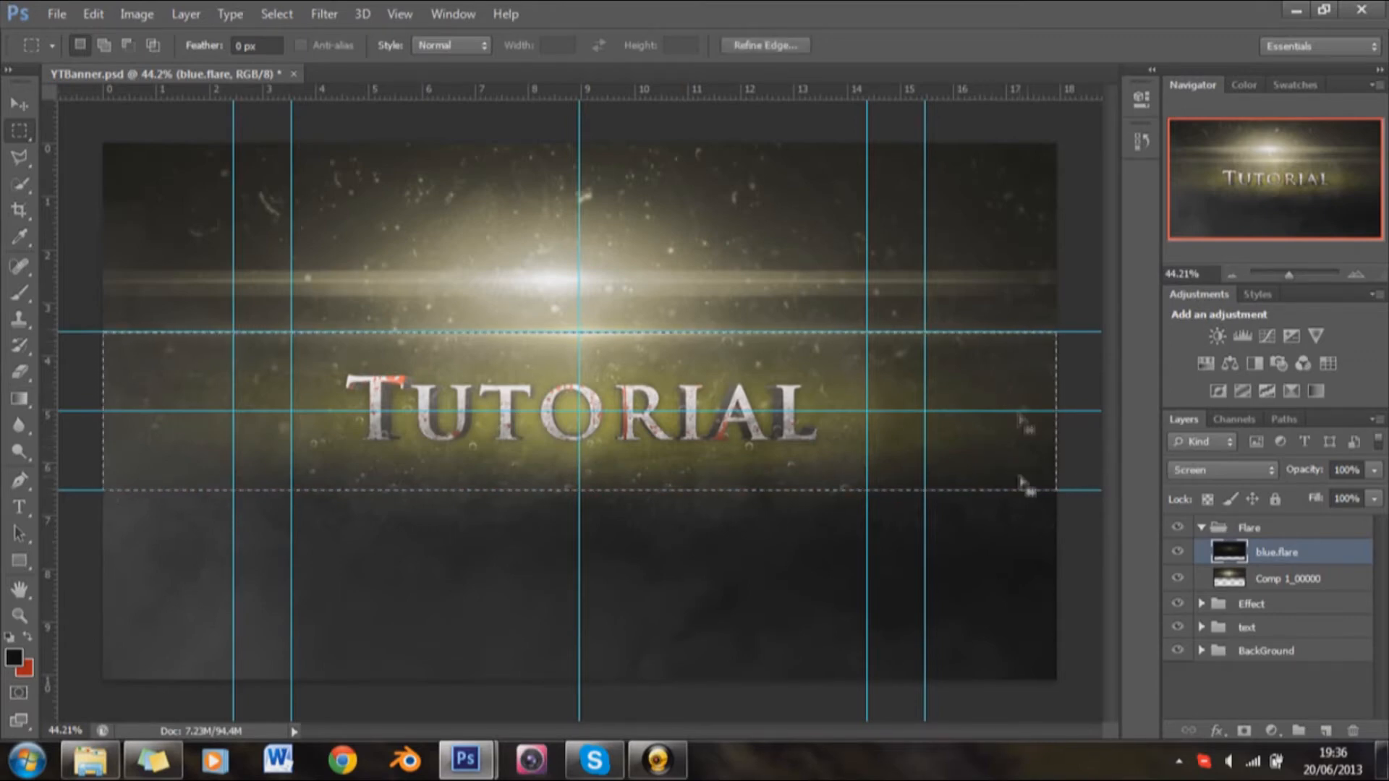
right_click(1069, 461)
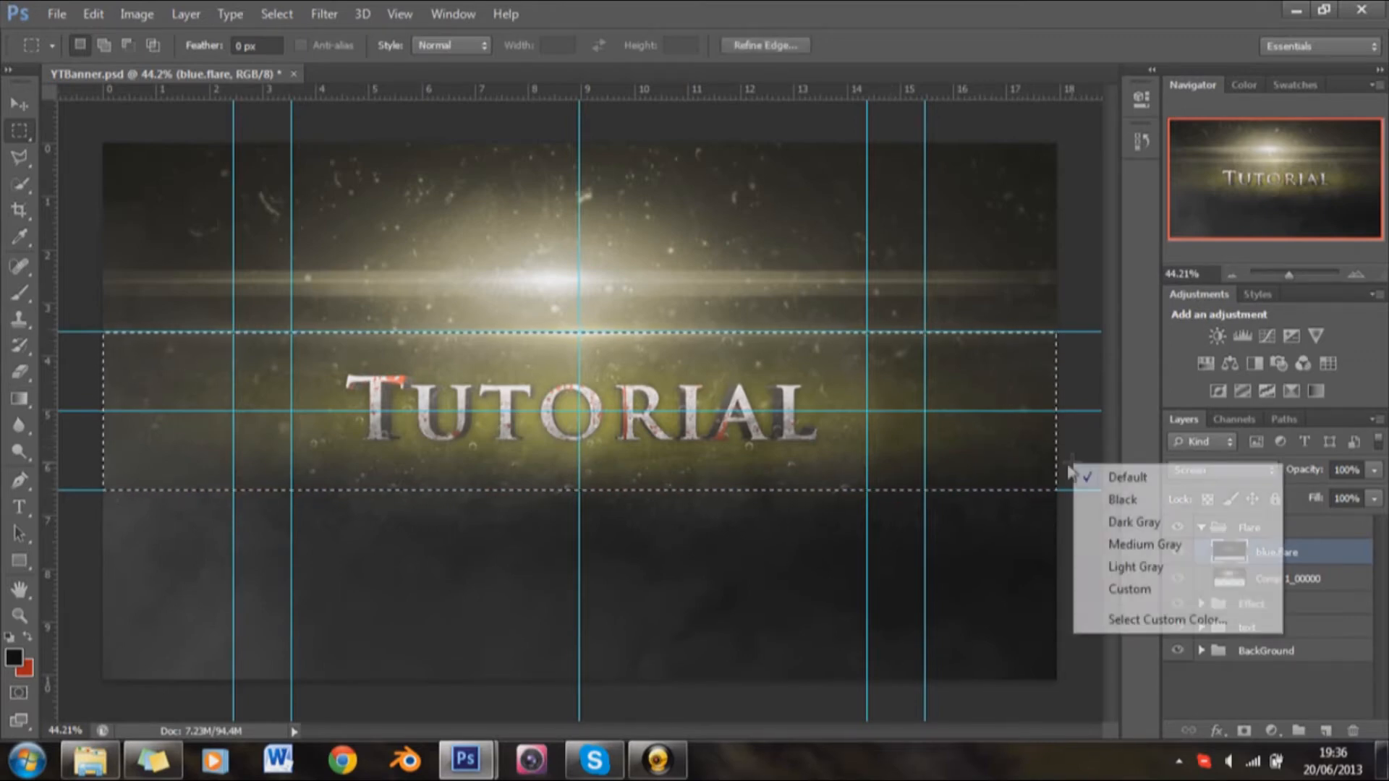
right_click(1002, 402)
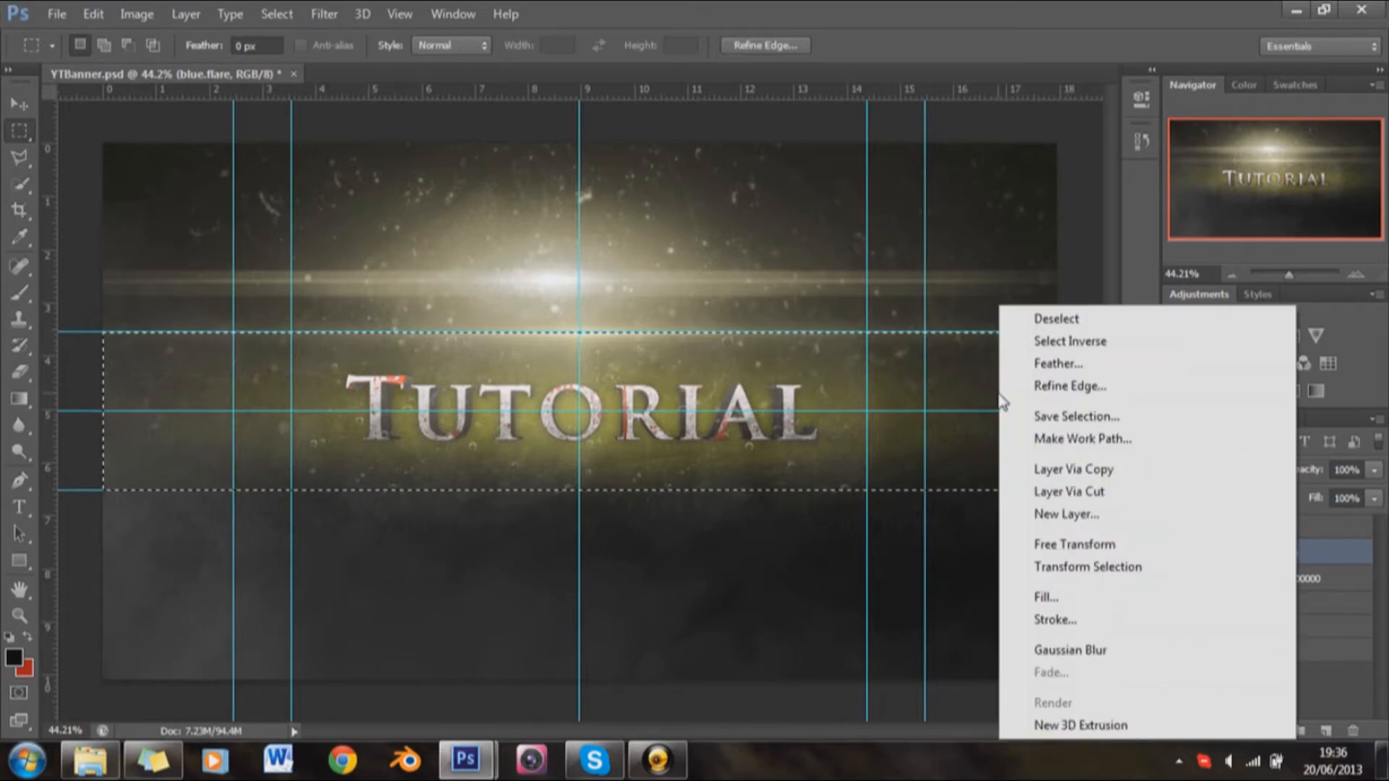
left_click(1044, 345)
Step: Delete everything outside the text band from the blue.flare and Comp 1_00000 layers, and collapse the Flare group
key("Delete")
left_click(1250, 581)
key("Delete")
left_click(1209, 528)
left_click(1201, 528)
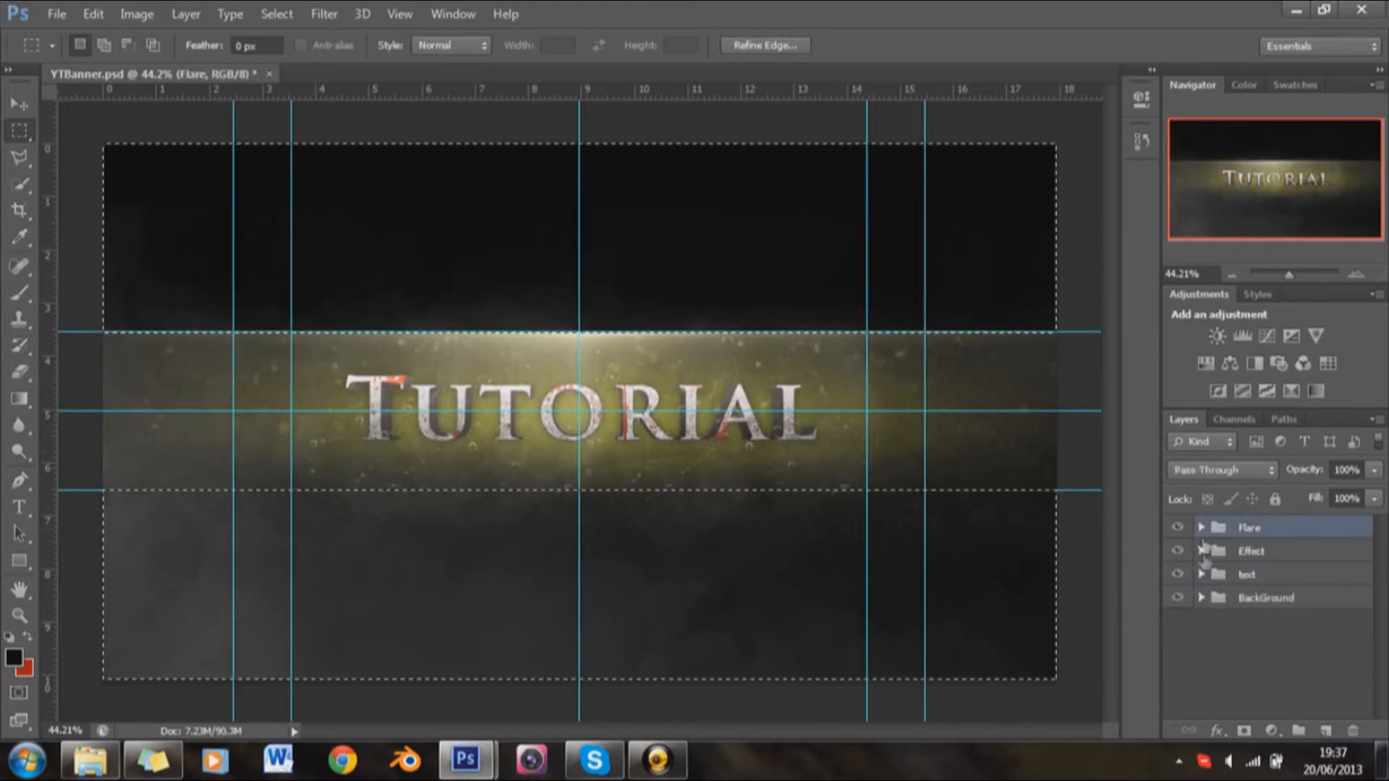
Step: Expand the Effect group and clear the area outside the text band from the Rain 1 copy 2 and BUBBLES layers
left_click(1201, 551)
left_click(1253, 579)
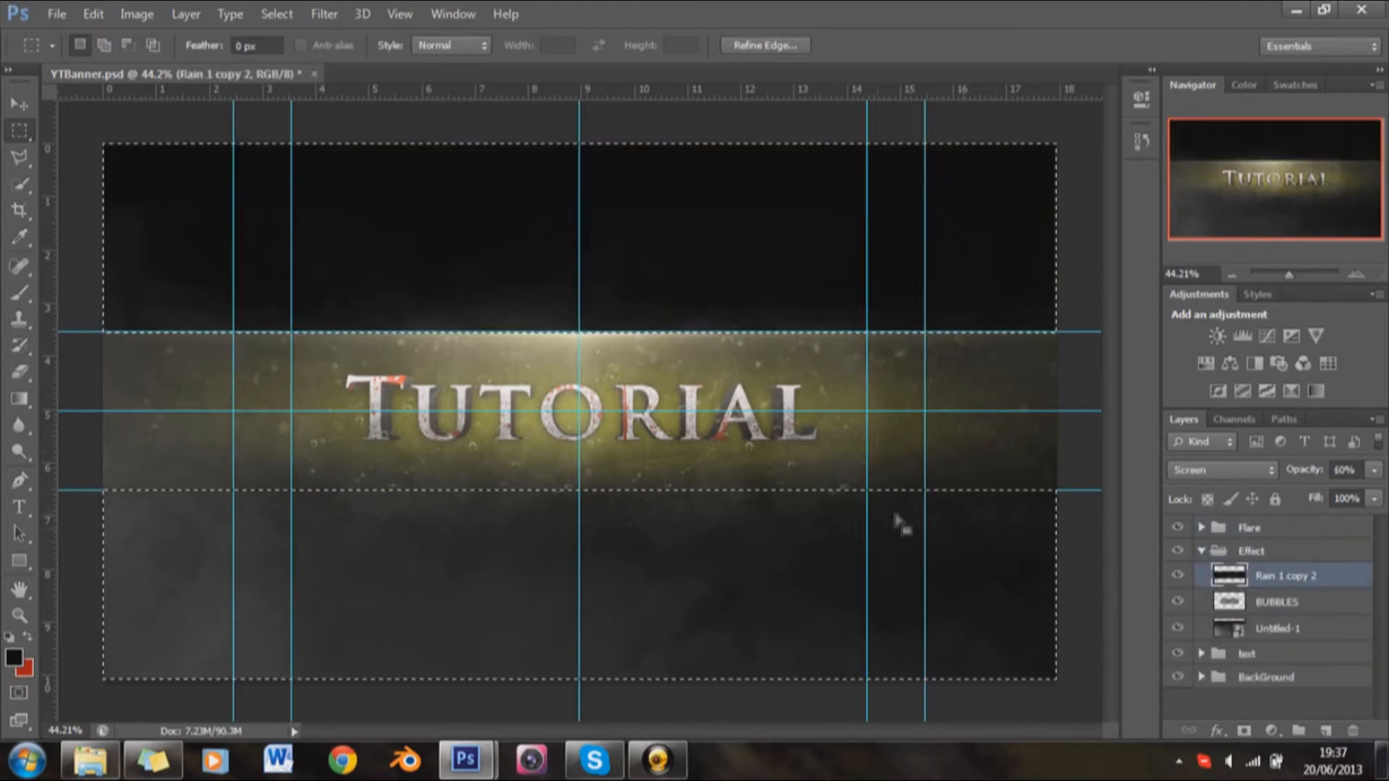
left_click(1275, 605)
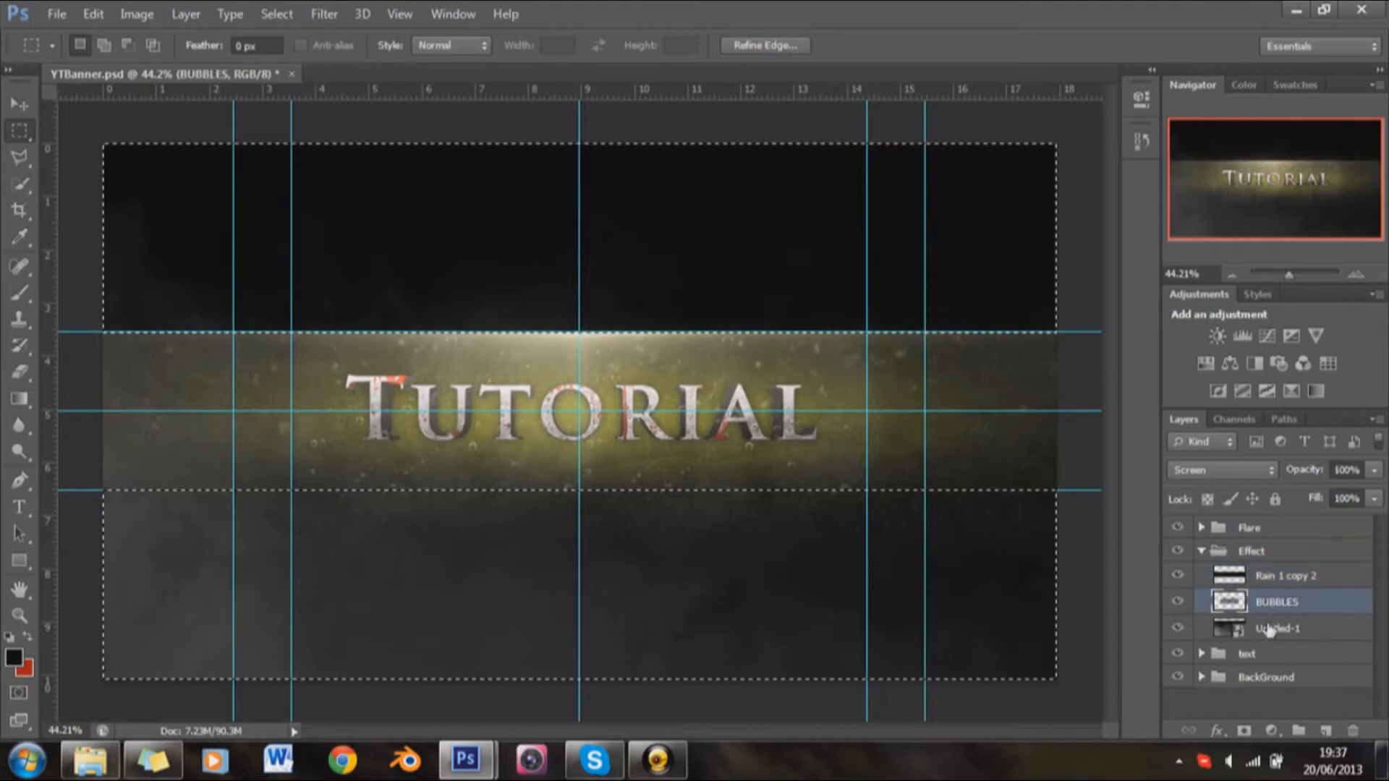
Step: Rasterize the Untitled-1 smoke layer, erase its smoke above and below the text band, and collapse the Effect group
left_click(1281, 631)
key("Delete")
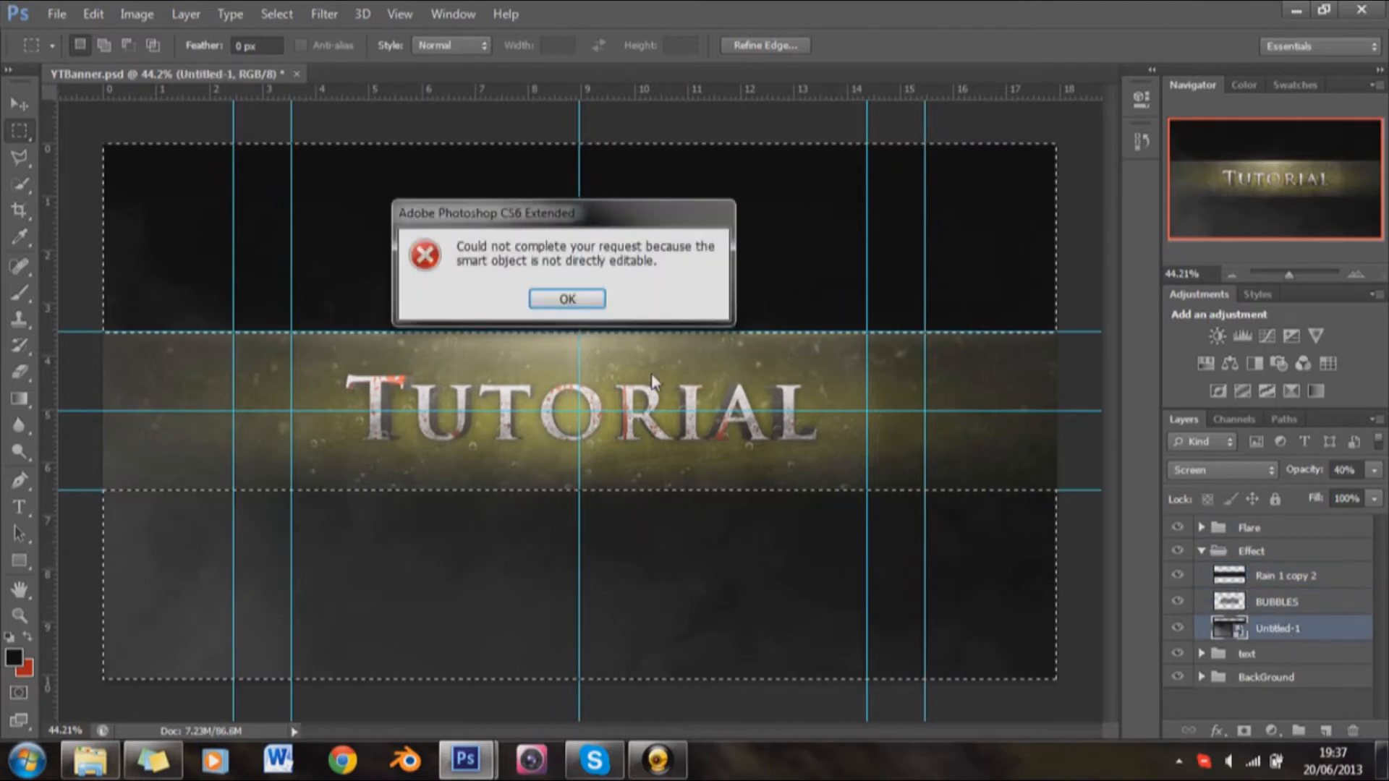
left_click(571, 304)
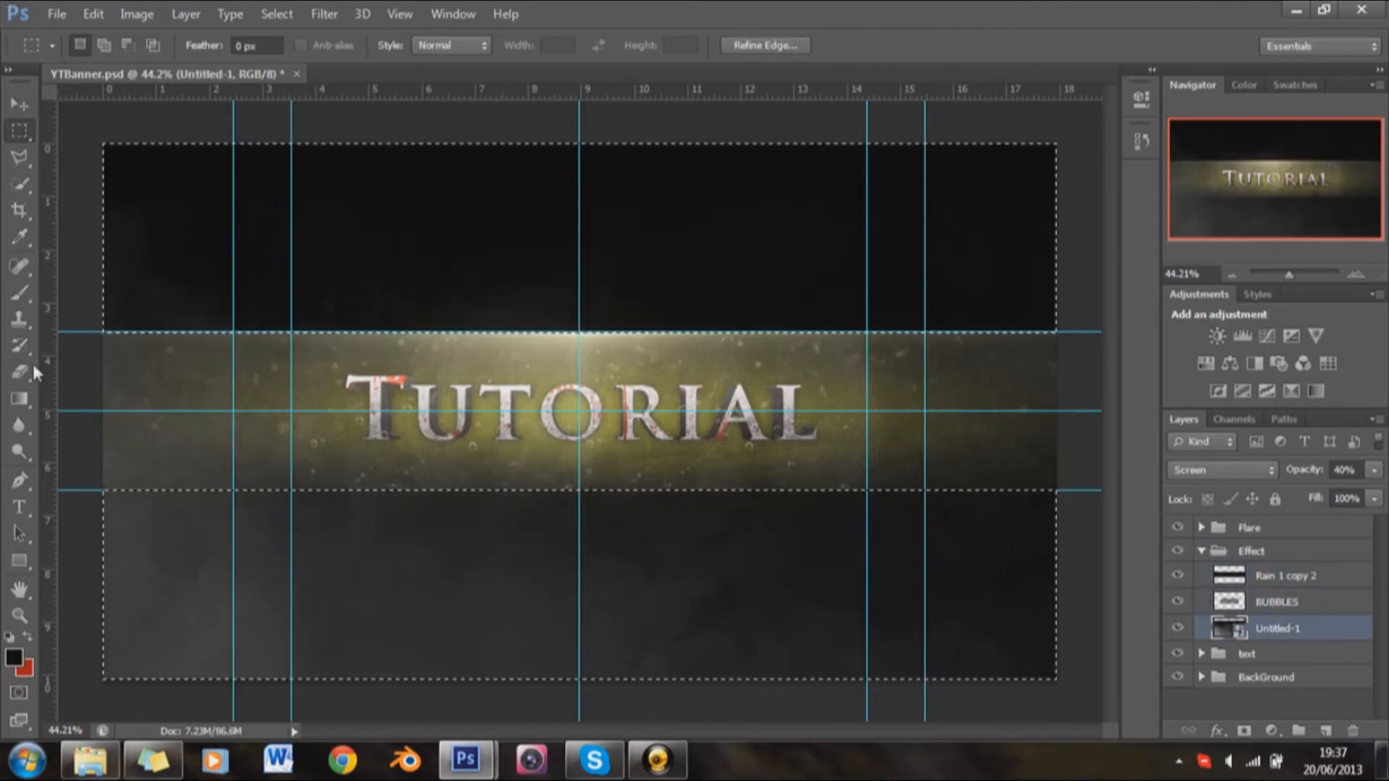
key("e")
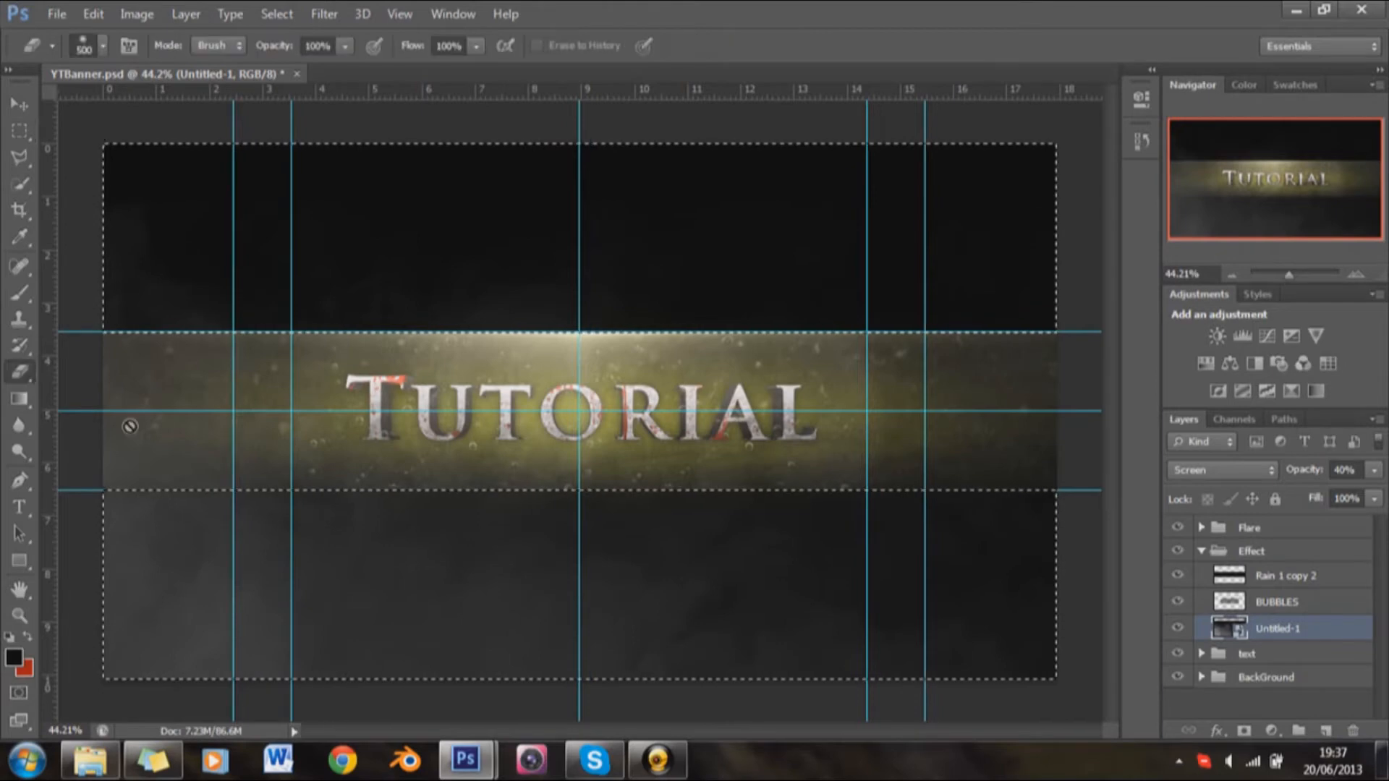
left_click(418, 545)
key("Return")
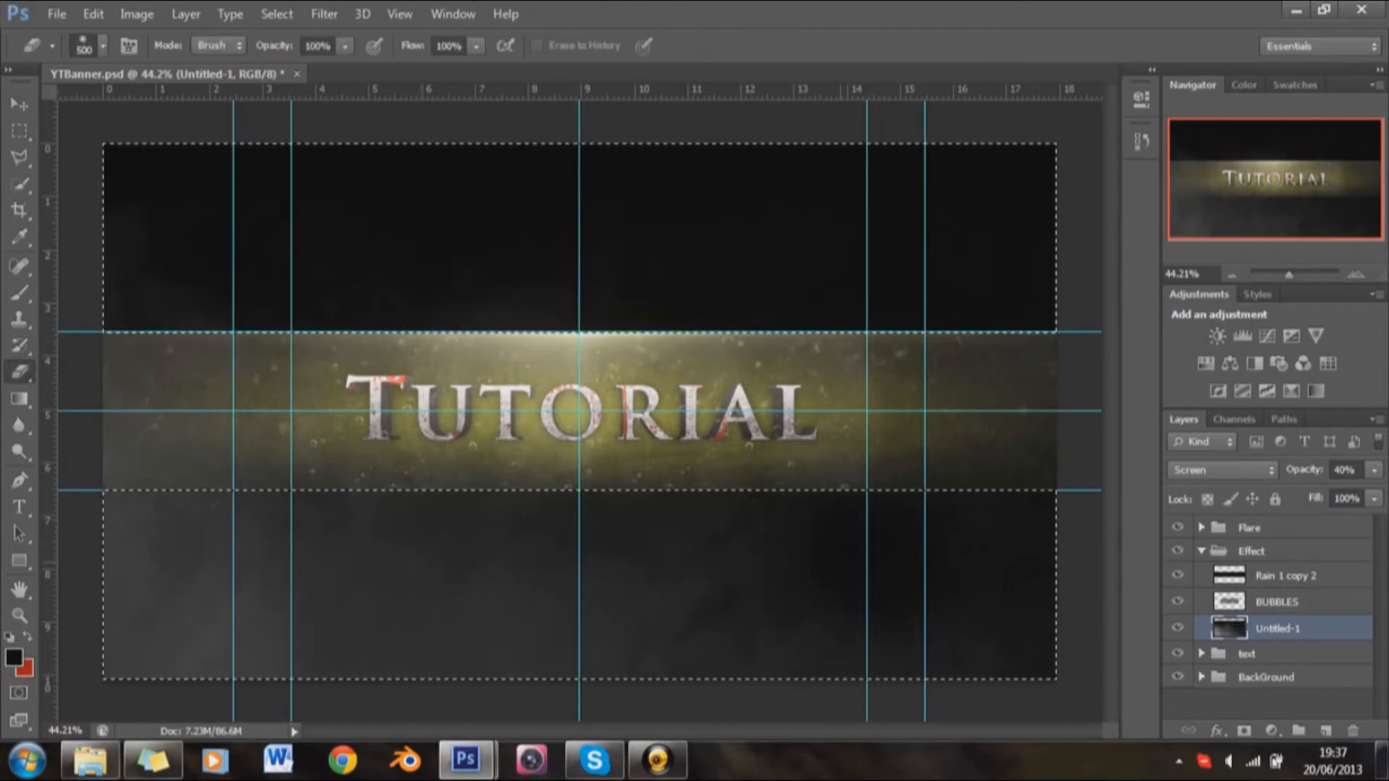
left_click_drag(137, 561, 904, 568)
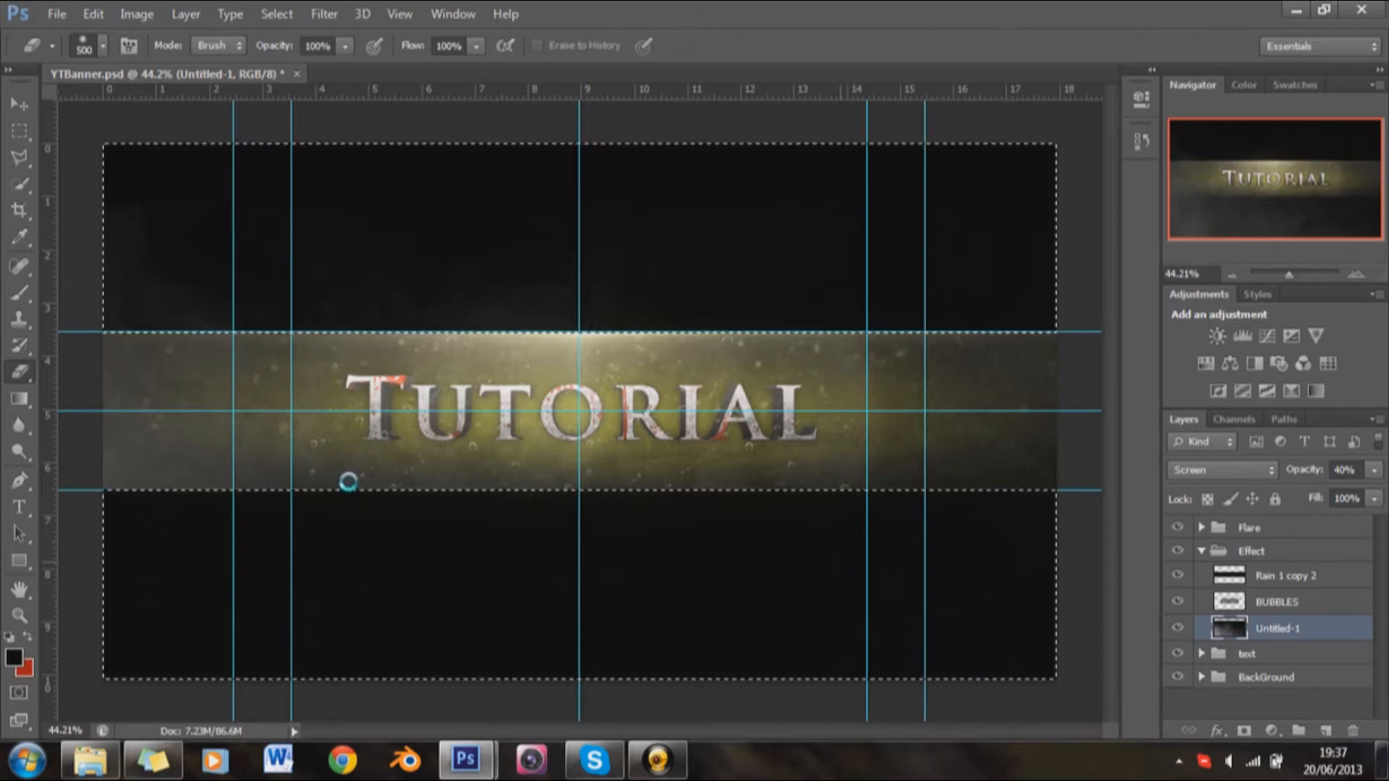
left_click(1280, 602)
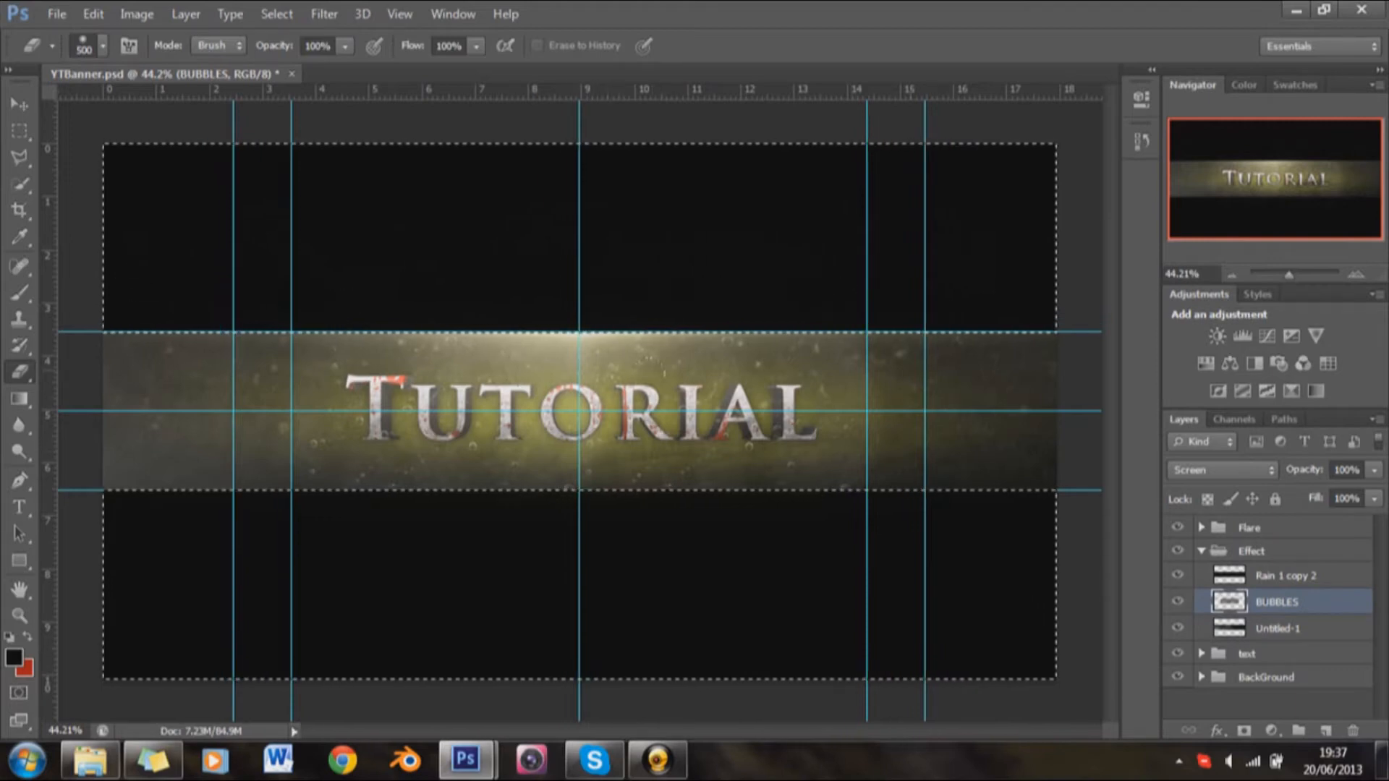
left_click(1201, 552)
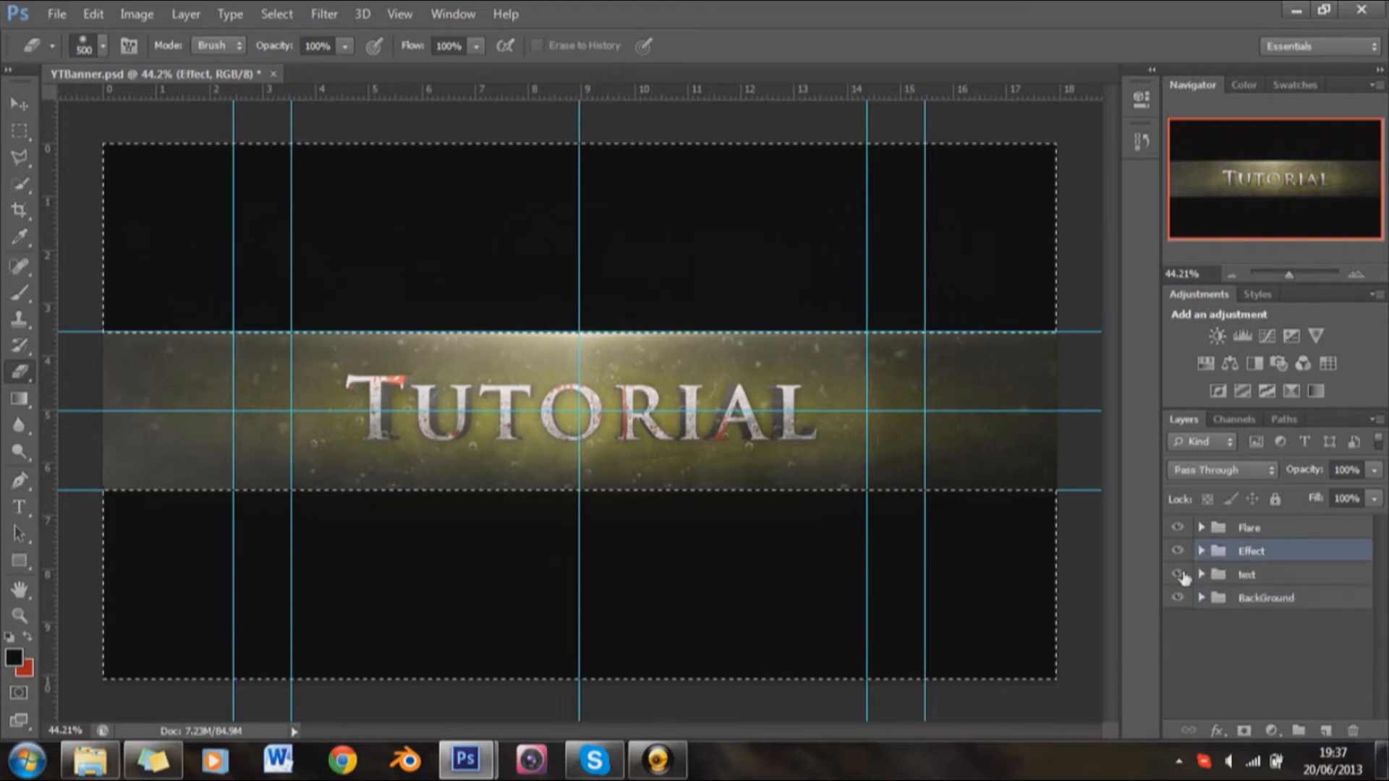
Step: Expand the BackGround group and delete everything outside the text band from the White 2, White 1 and Black 3 layers
left_click(1201, 575)
left_click(1201, 575)
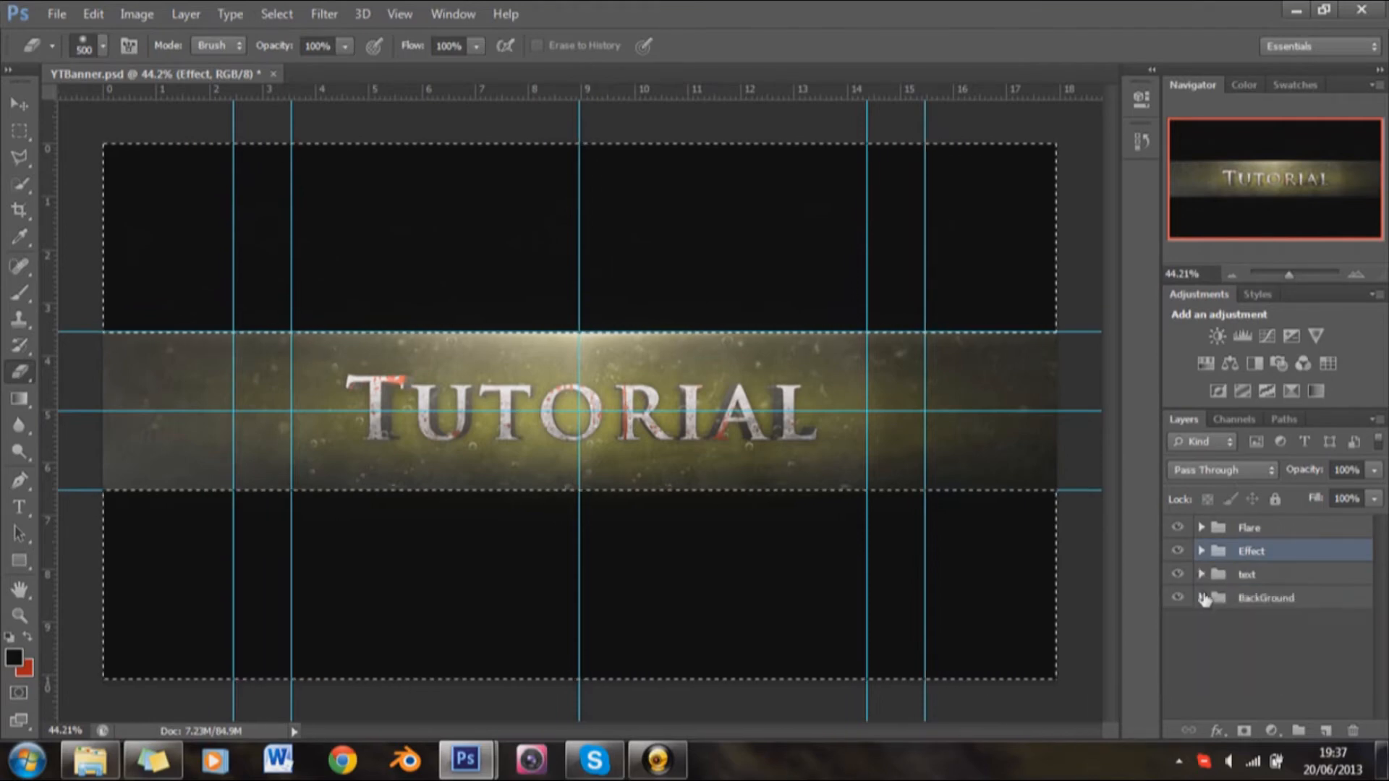
left_click(1202, 598)
left_click(1241, 623)
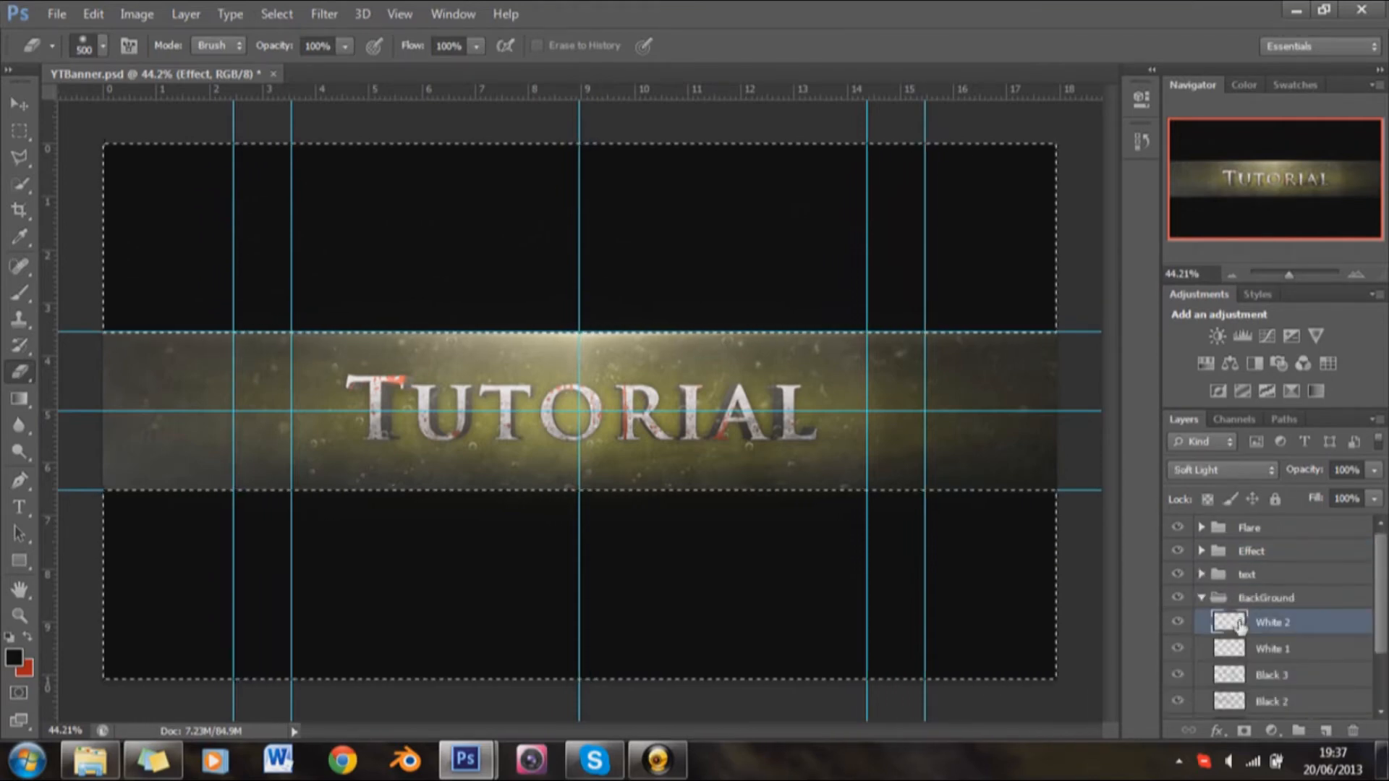
left_click(1261, 651)
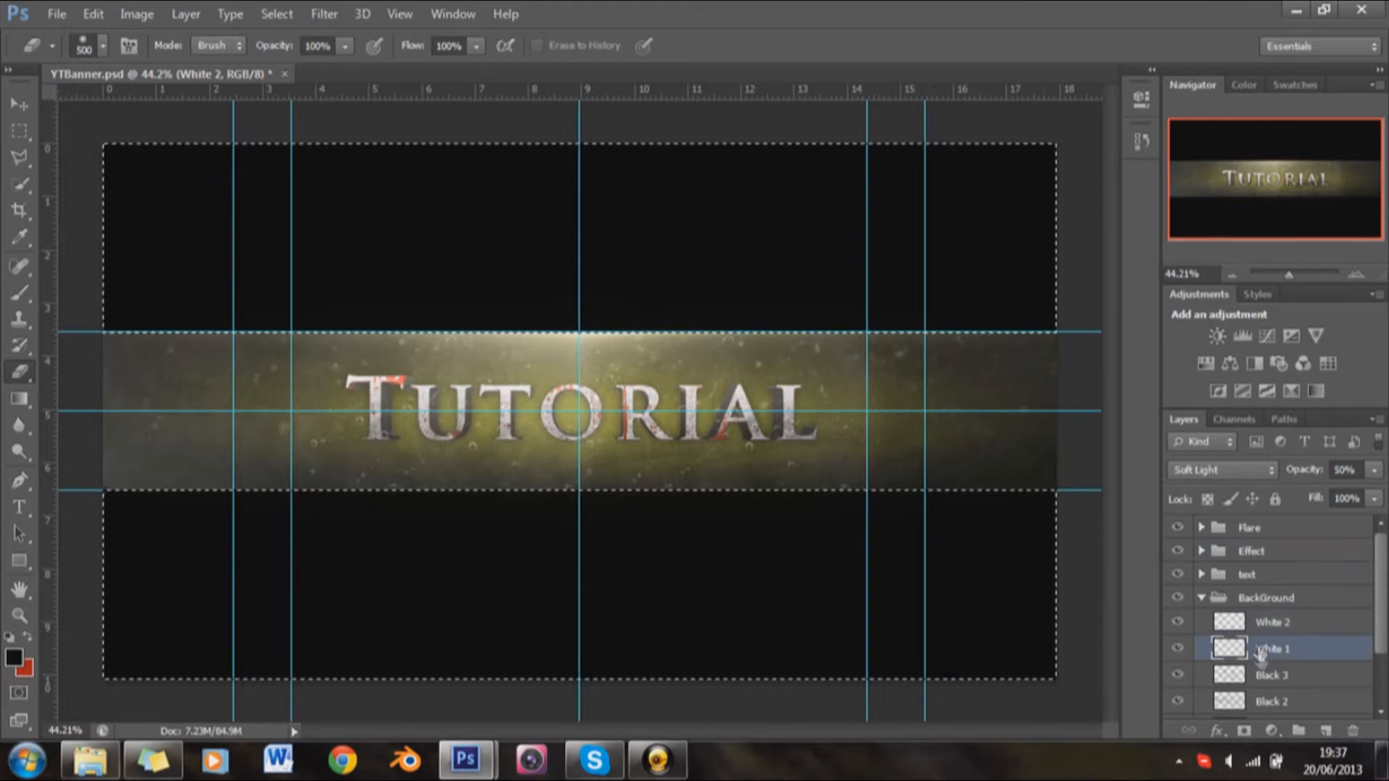
left_click(1277, 678)
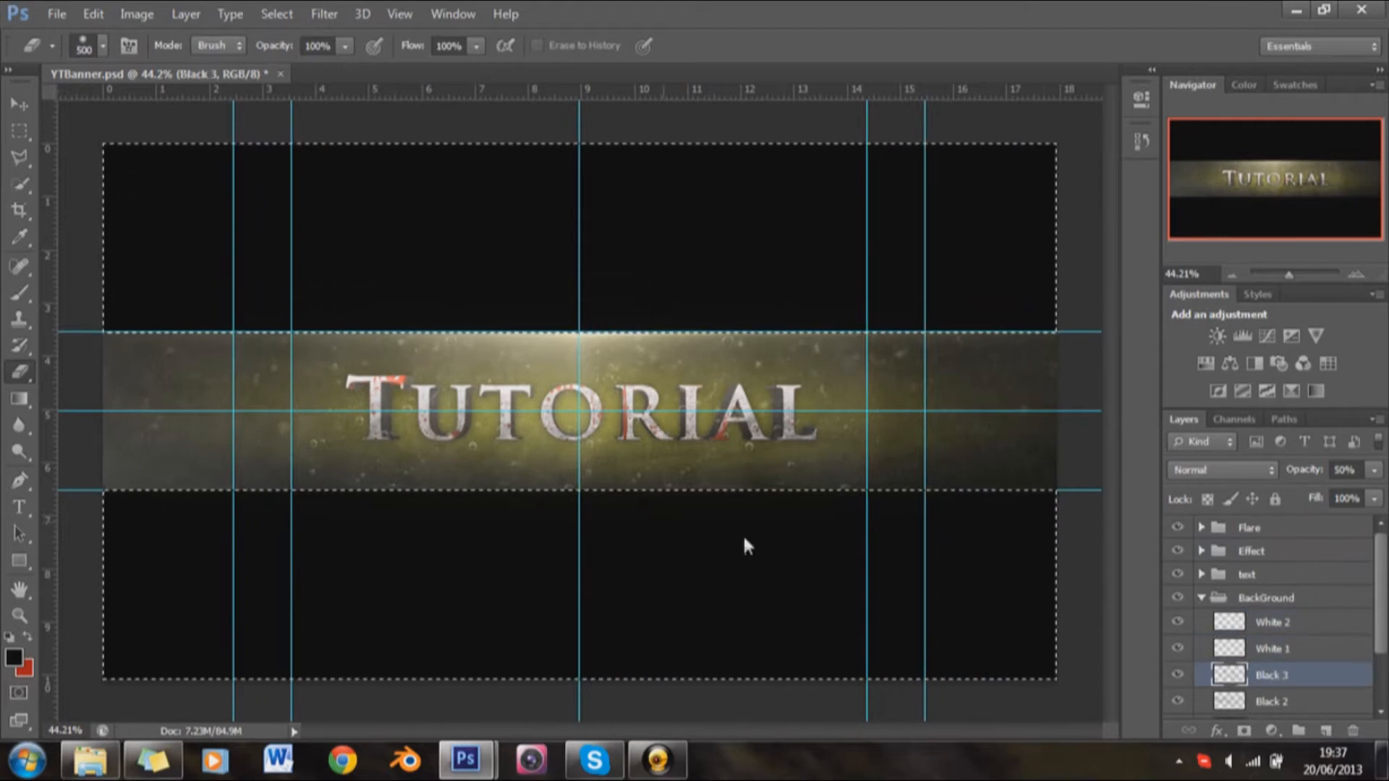
Step: Clear the area outside the text band from the Black 1, Glow and Black 2 layers, and collapse the BackGround group
scroll(1288, 652, "down", 2)
left_click(1295, 684)
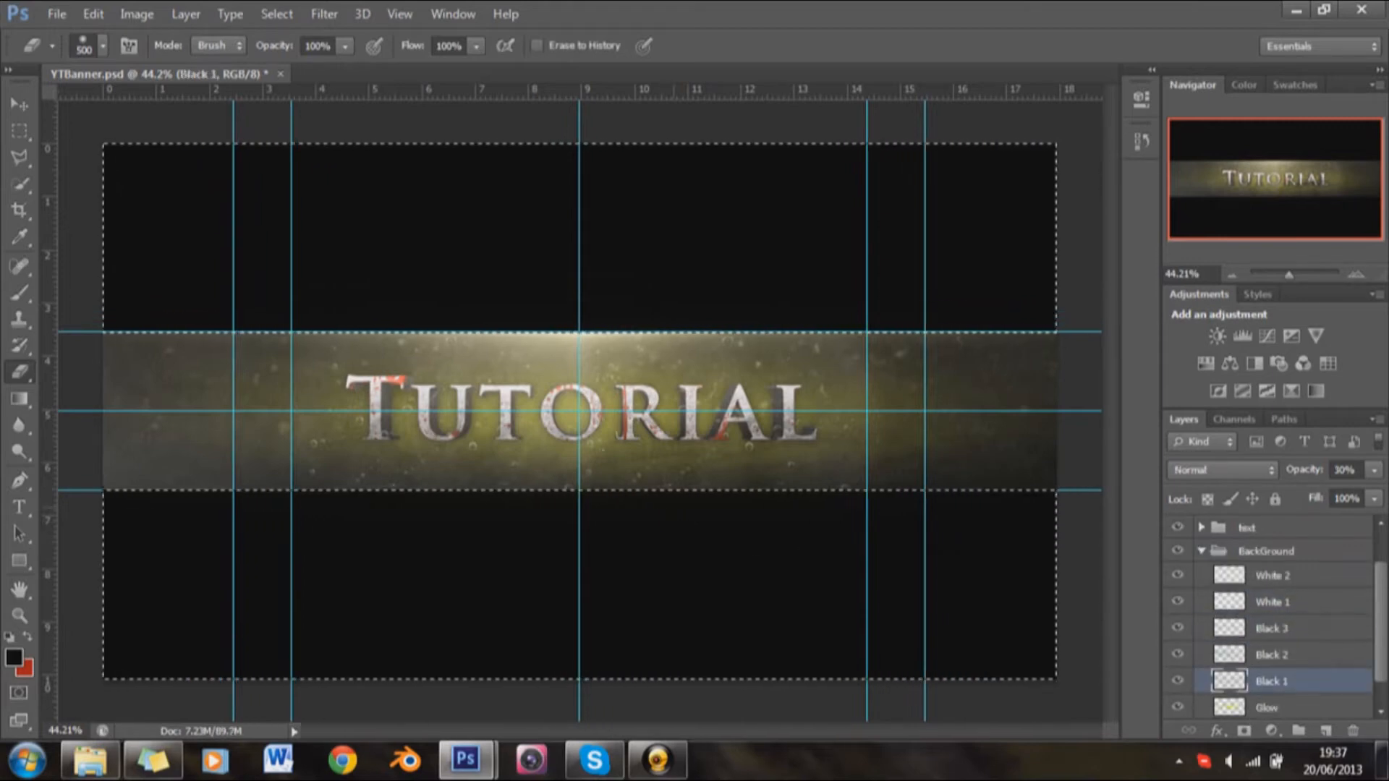
left_click(1306, 705)
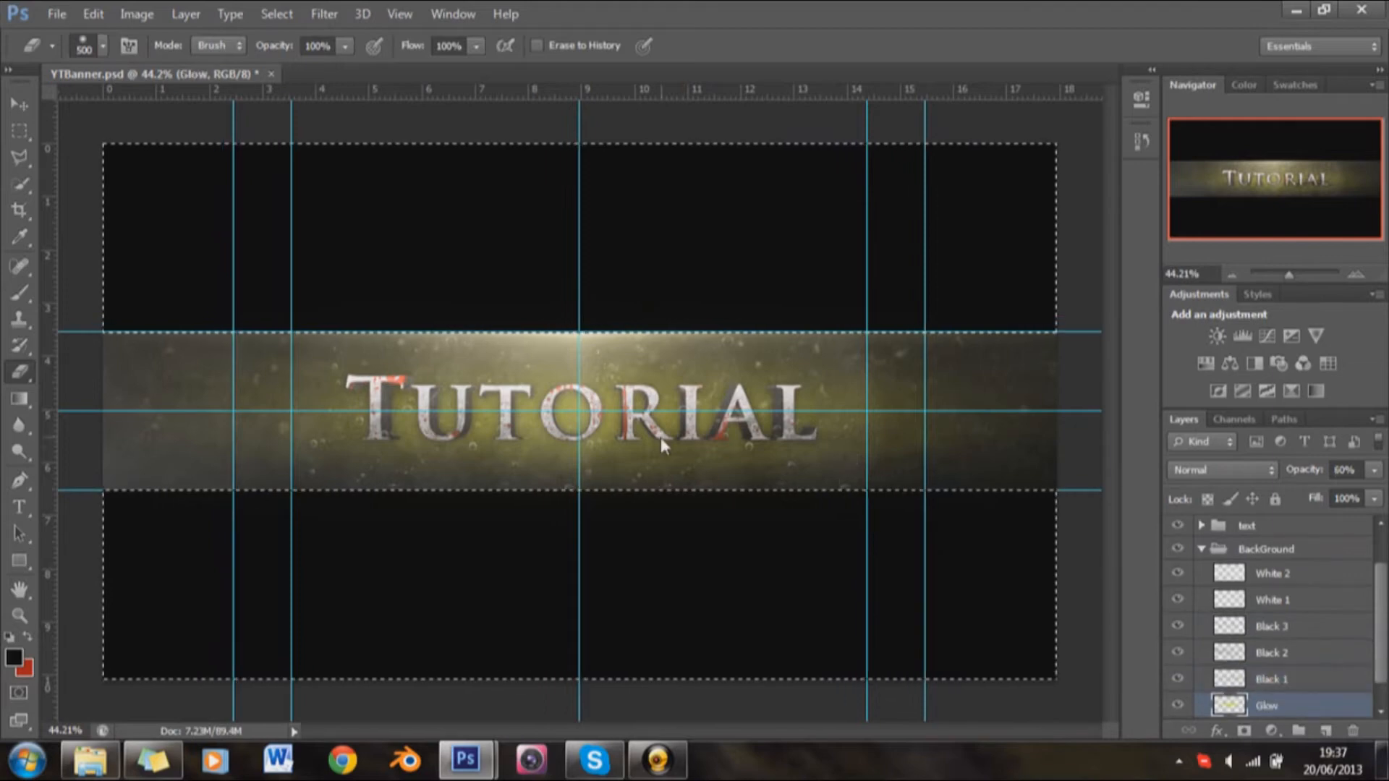
left_click(1290, 653)
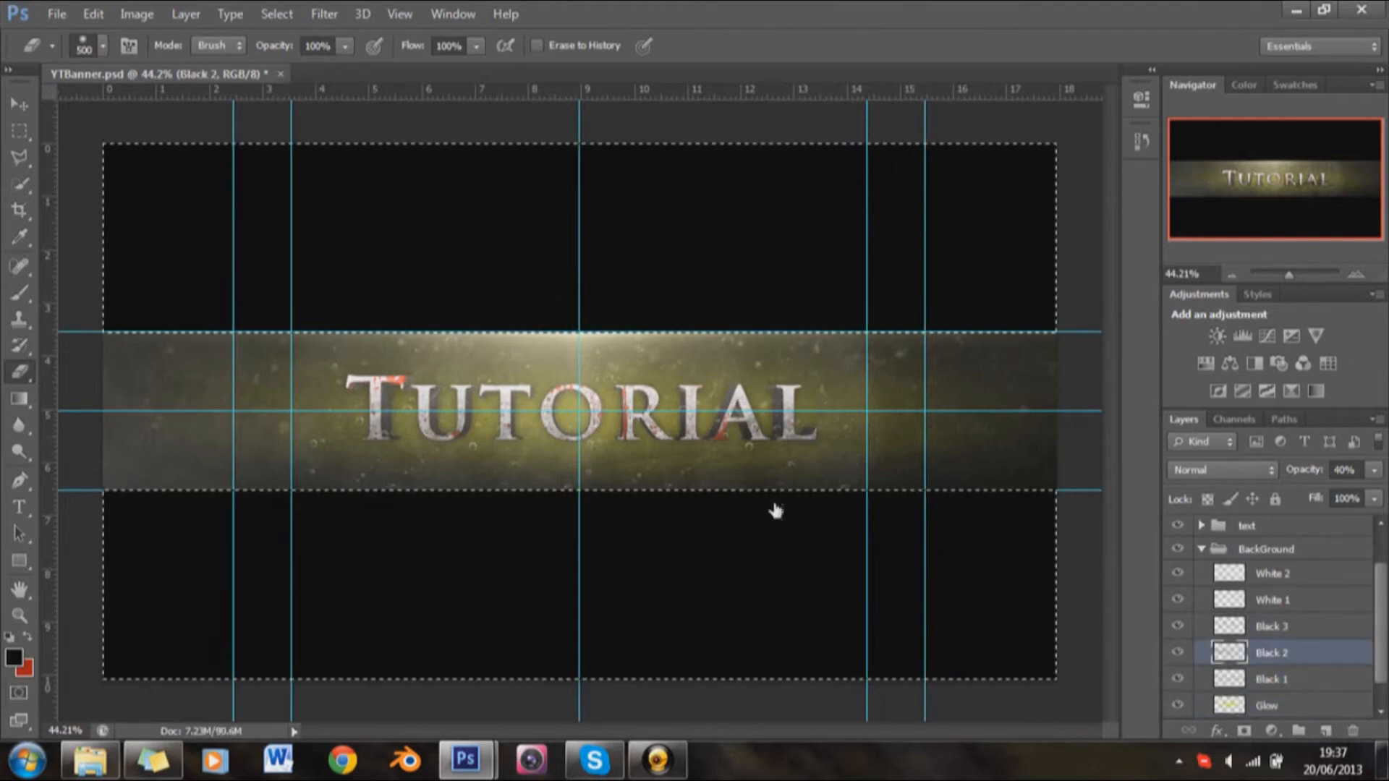
scroll(1350, 641, "down", 1)
left_click(1300, 678)
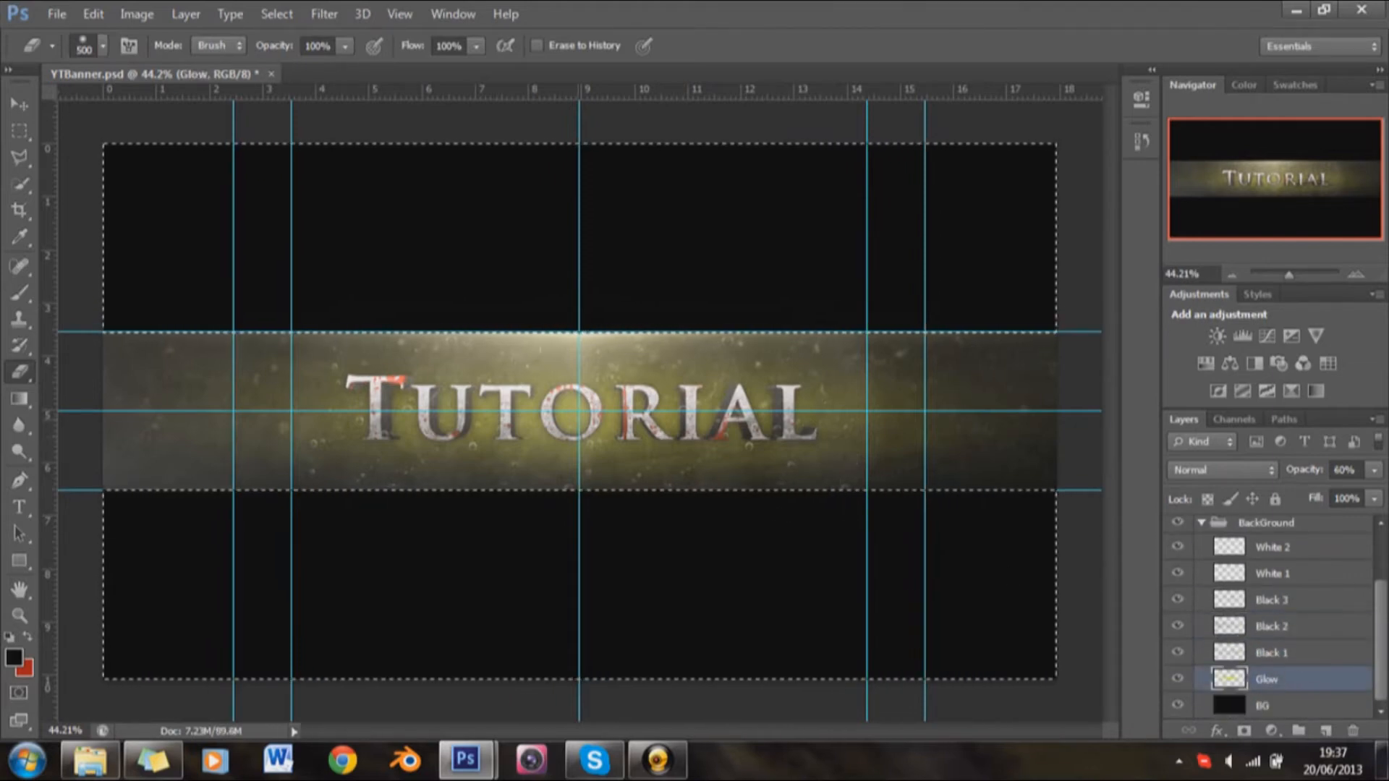
scroll(1237, 639, "up", 1)
left_click(1201, 552)
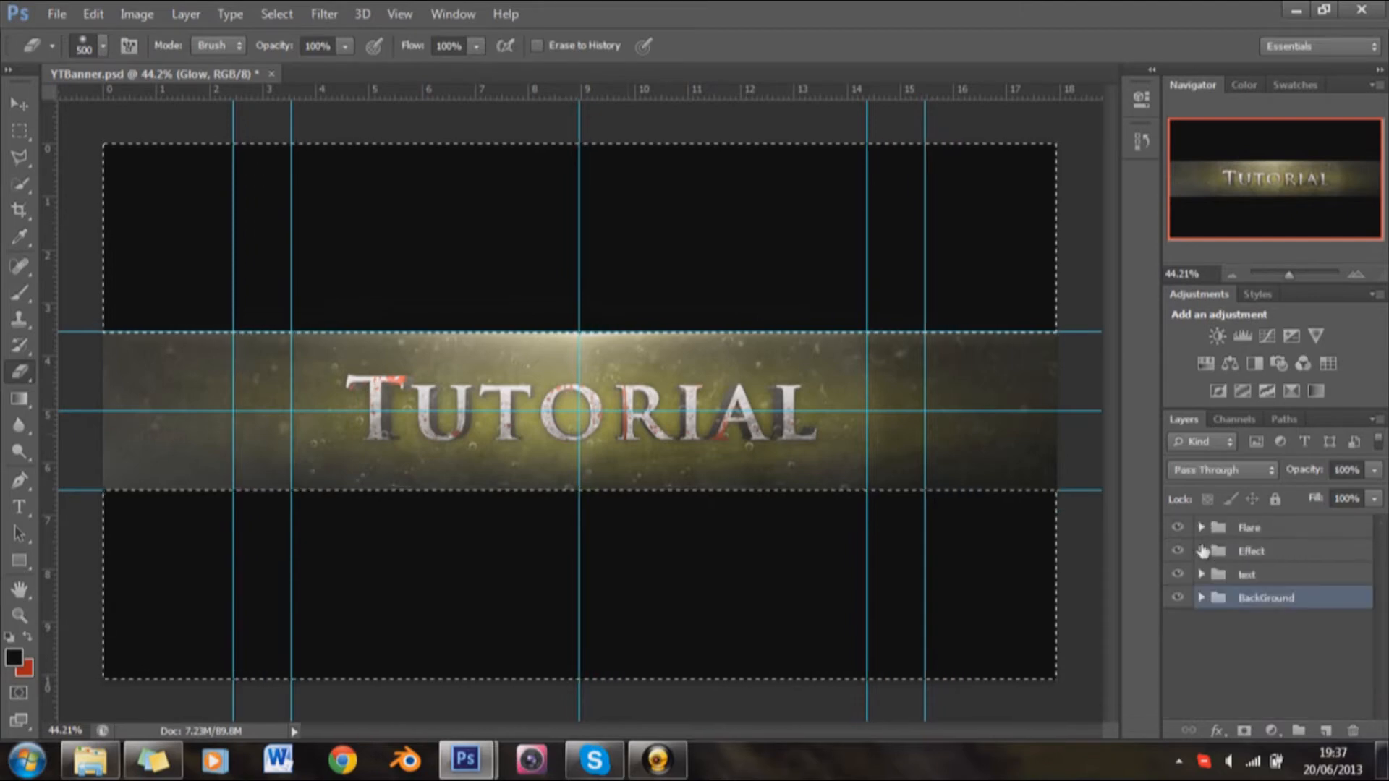
Step: Invert the selection back to the central text band and try to copy it from the BackGround group
left_click(19, 131)
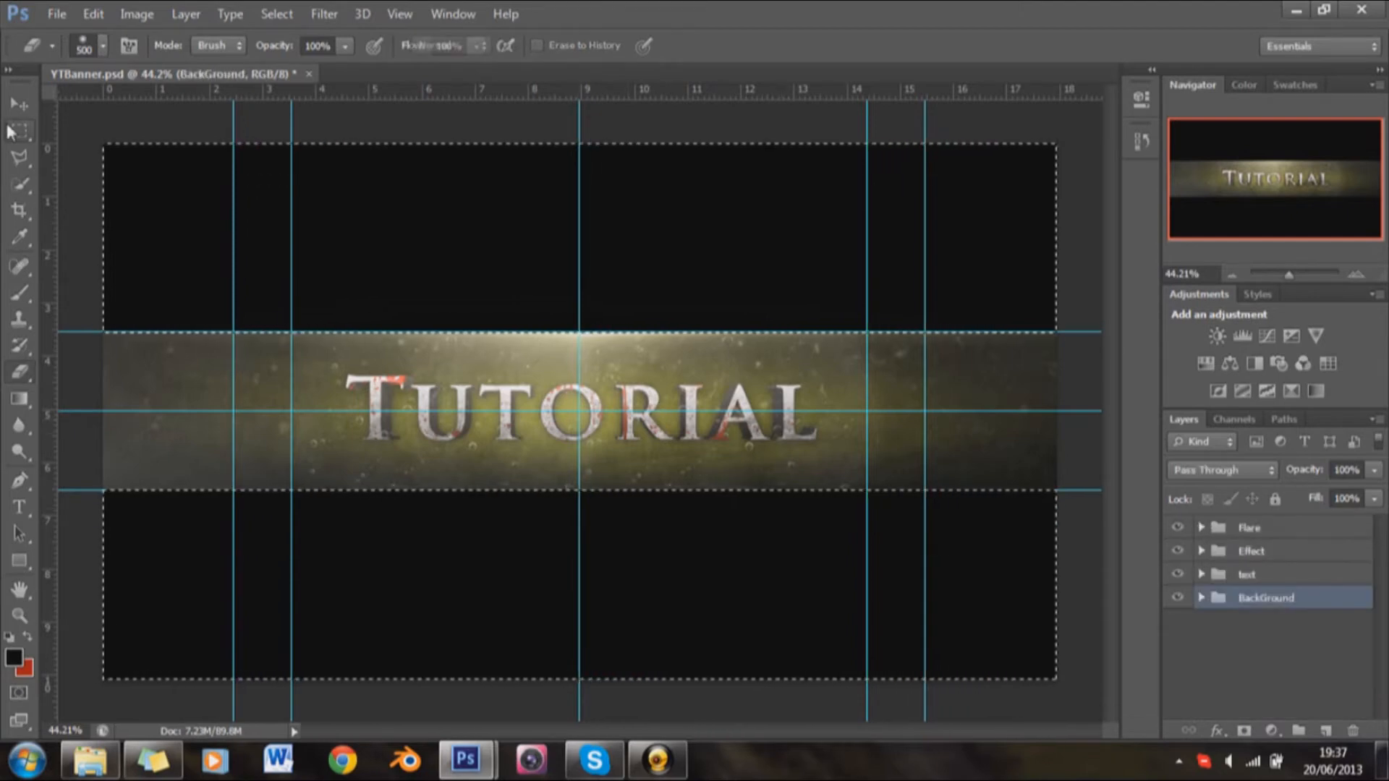
right_click(242, 215)
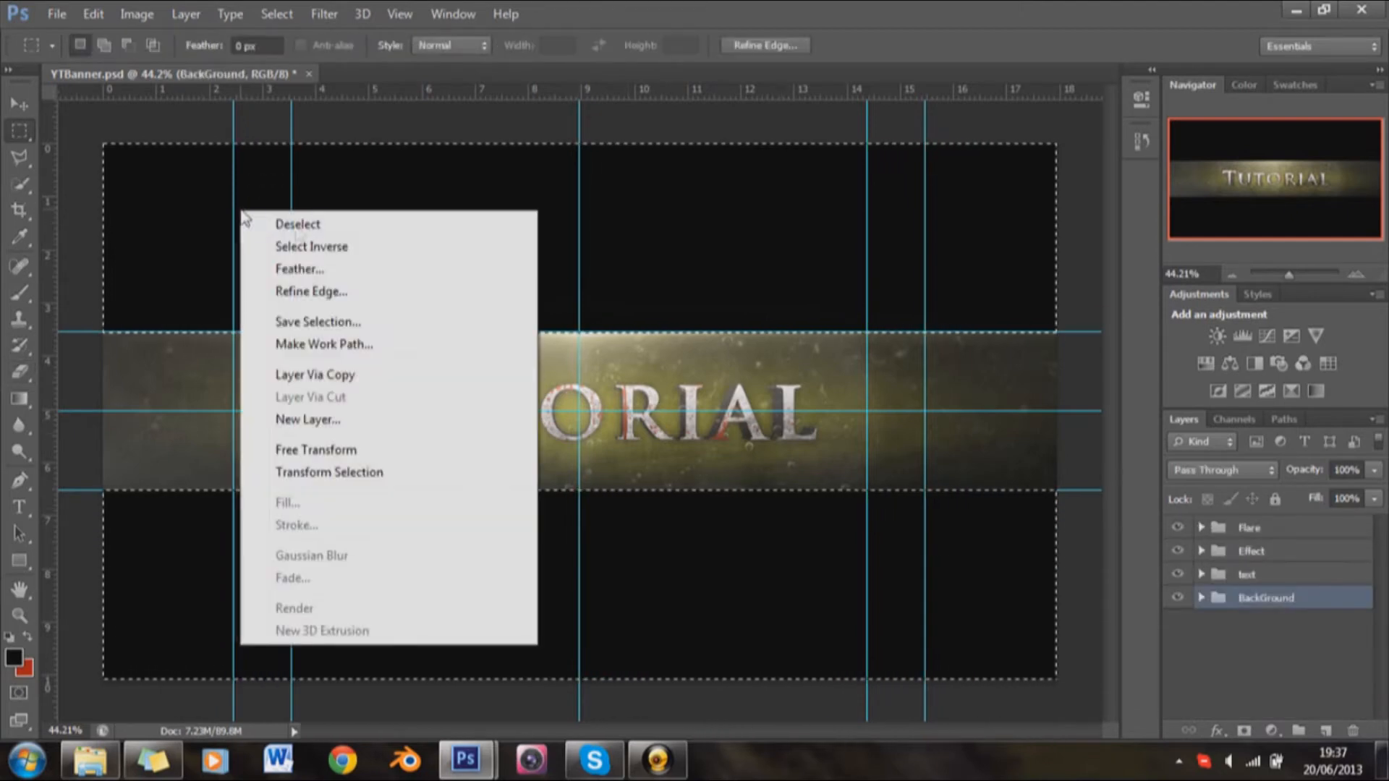
left_click(296, 243)
key("ctrl+c")
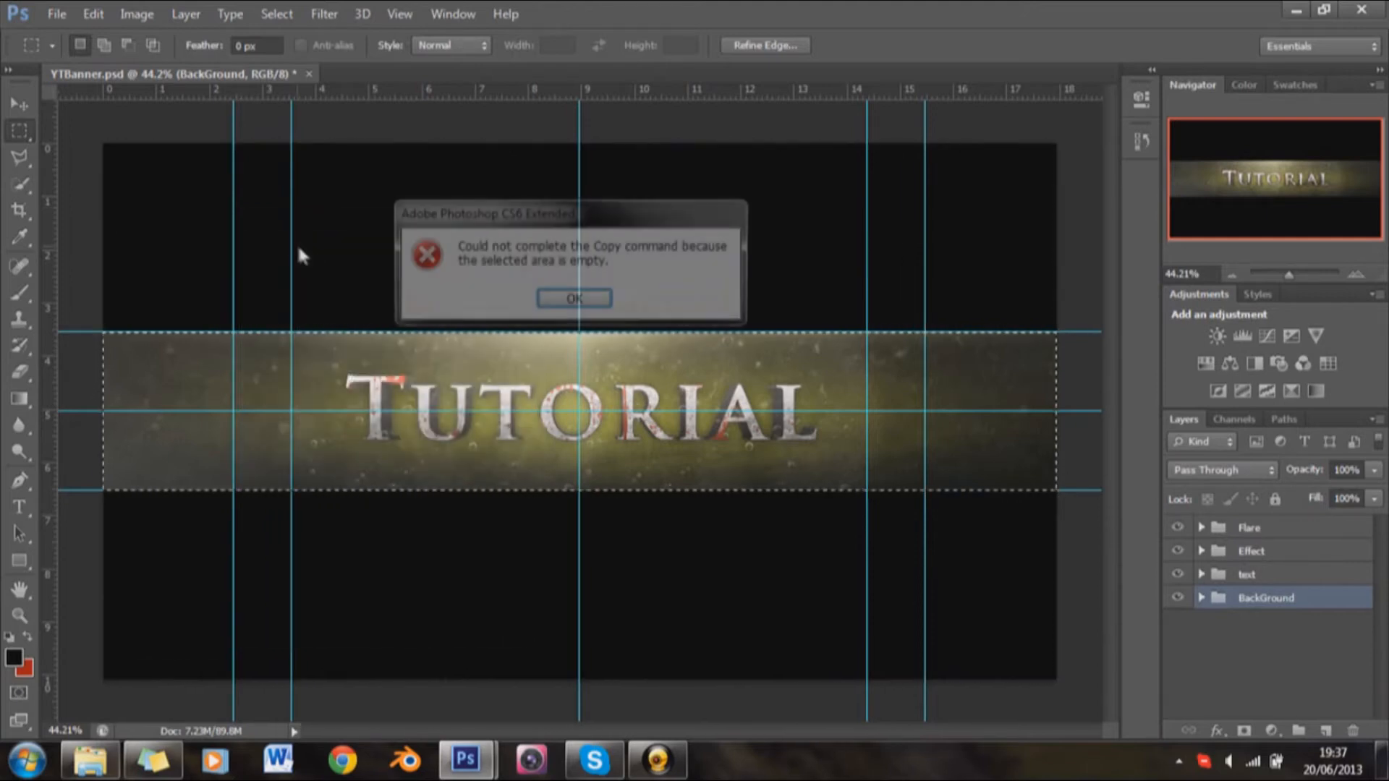
left_click(571, 299)
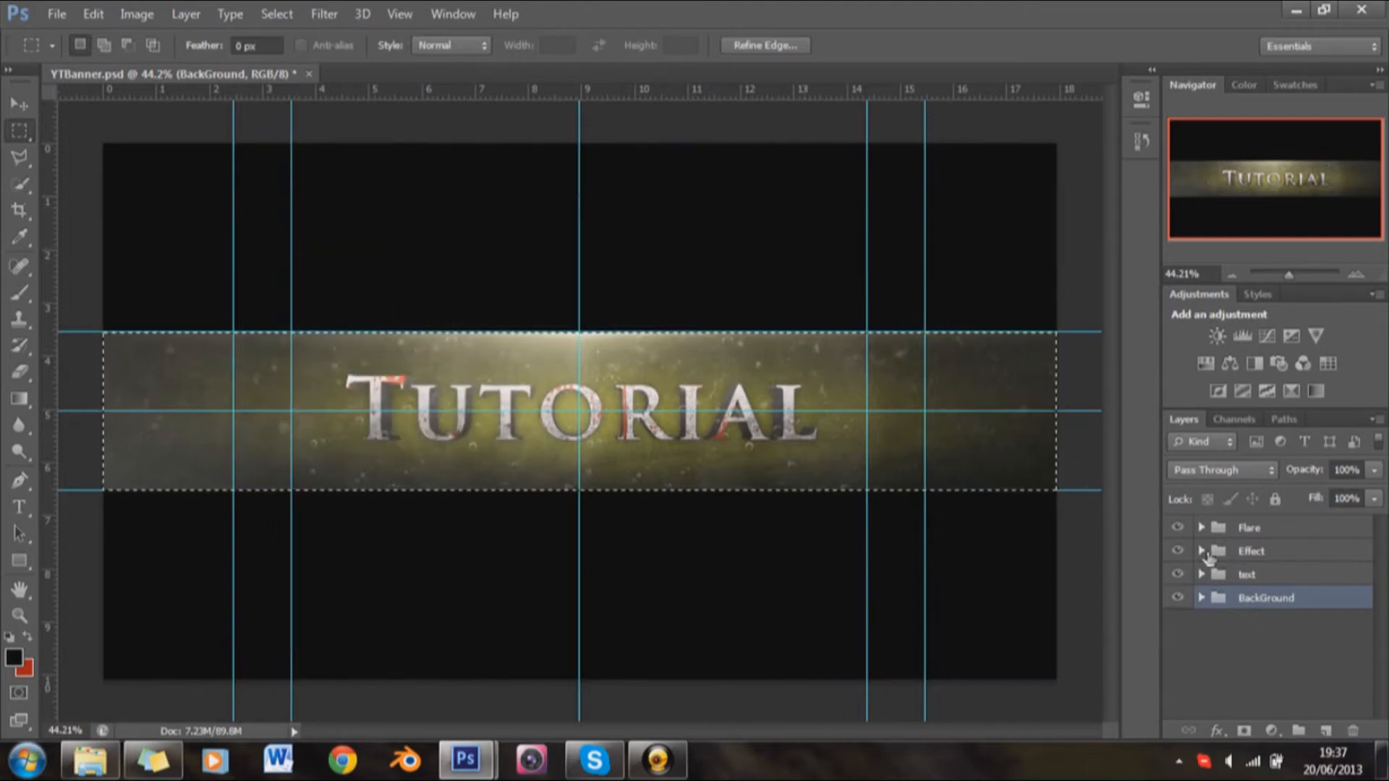
Step: Flatten the image and copy the selected central text band
left_click(1202, 551)
left_click(1247, 583)
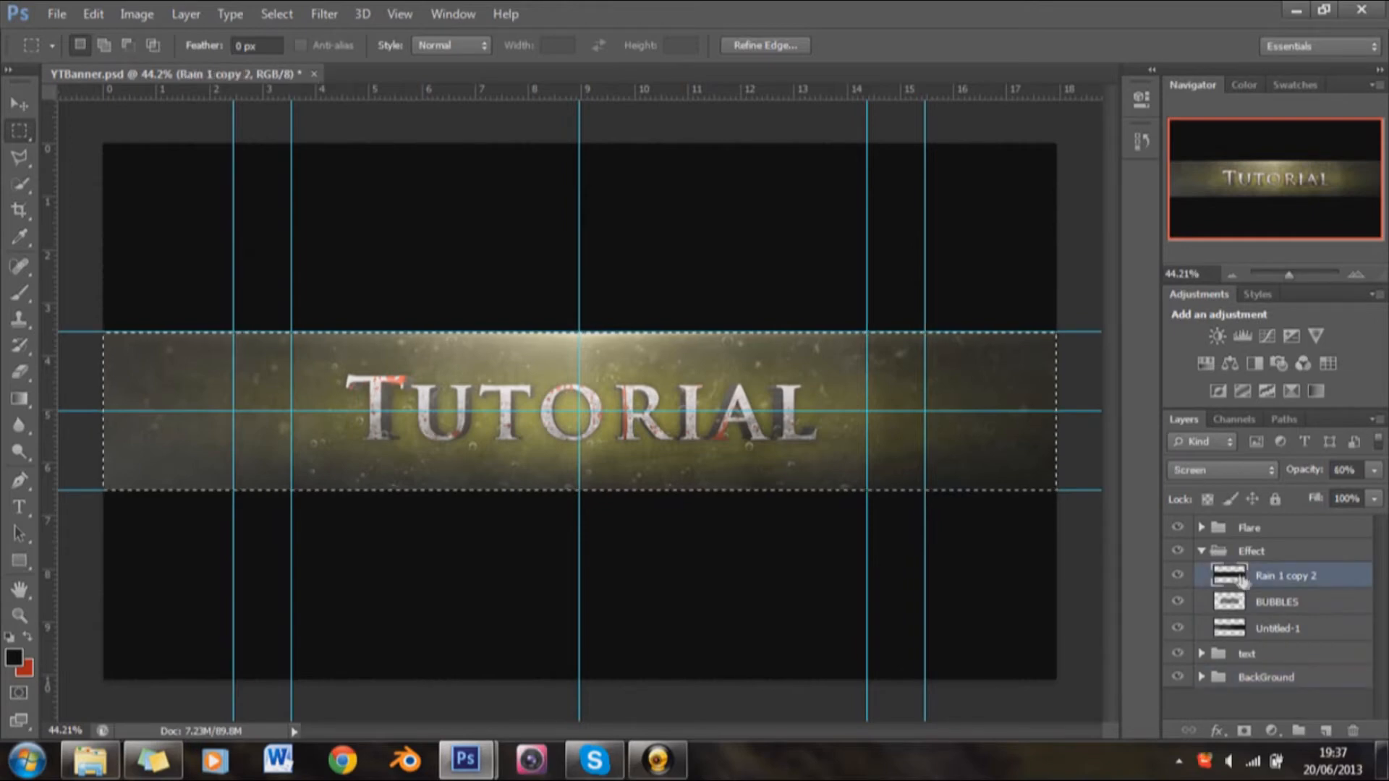
right_click(1269, 577)
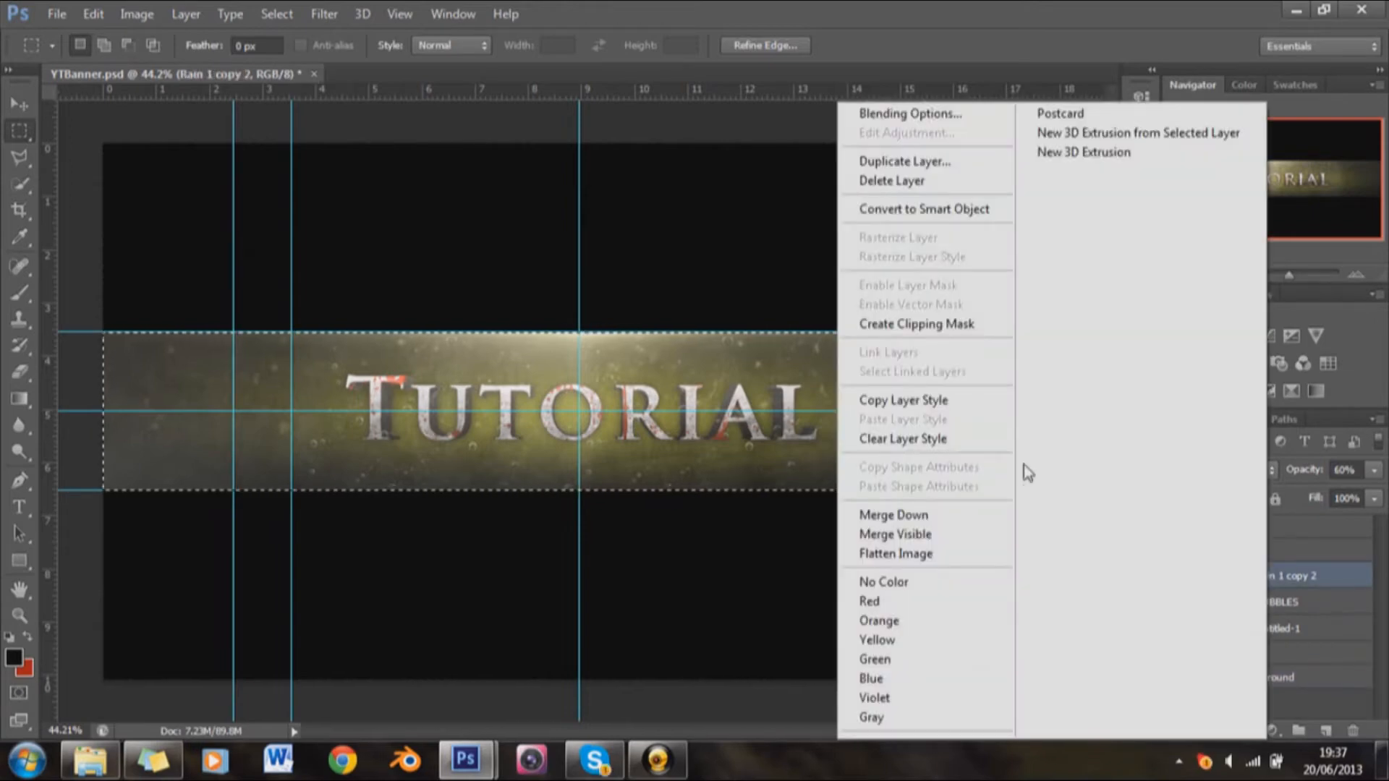
left_click(905, 555)
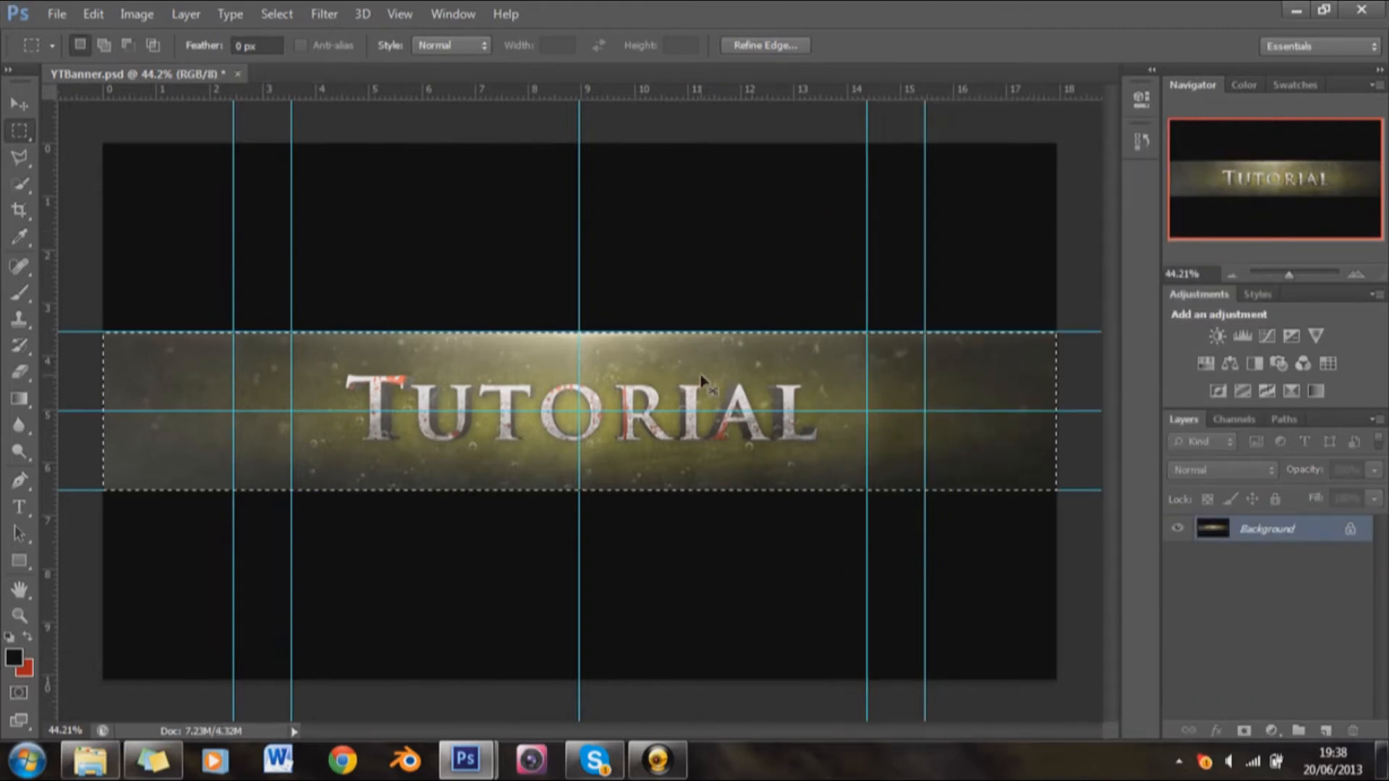
Step: Revert the document to the Select Inverse state before the flattening to restore the layer groups
left_click(1141, 142)
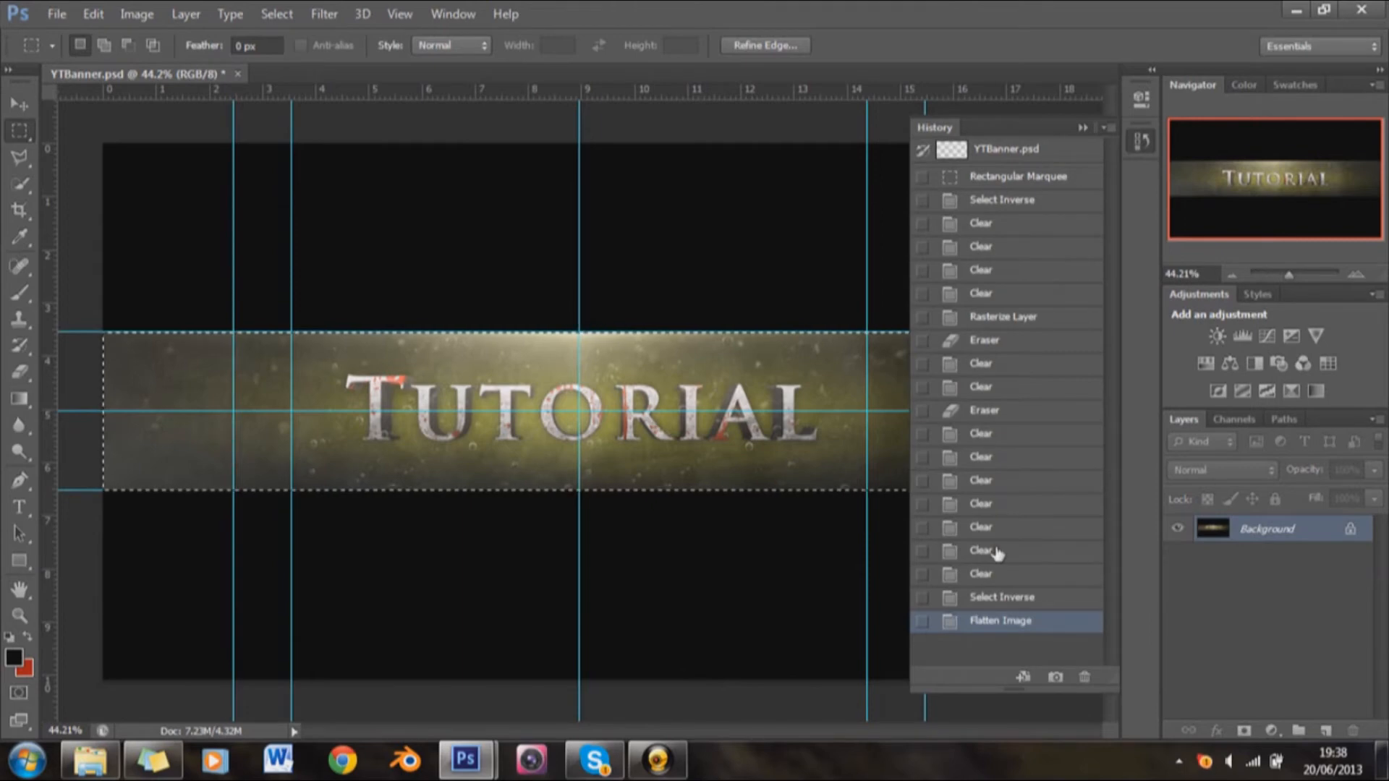
left_click(1001, 600)
left_click(1082, 128)
left_click(1201, 551)
left_click(1201, 575)
left_click(1201, 575)
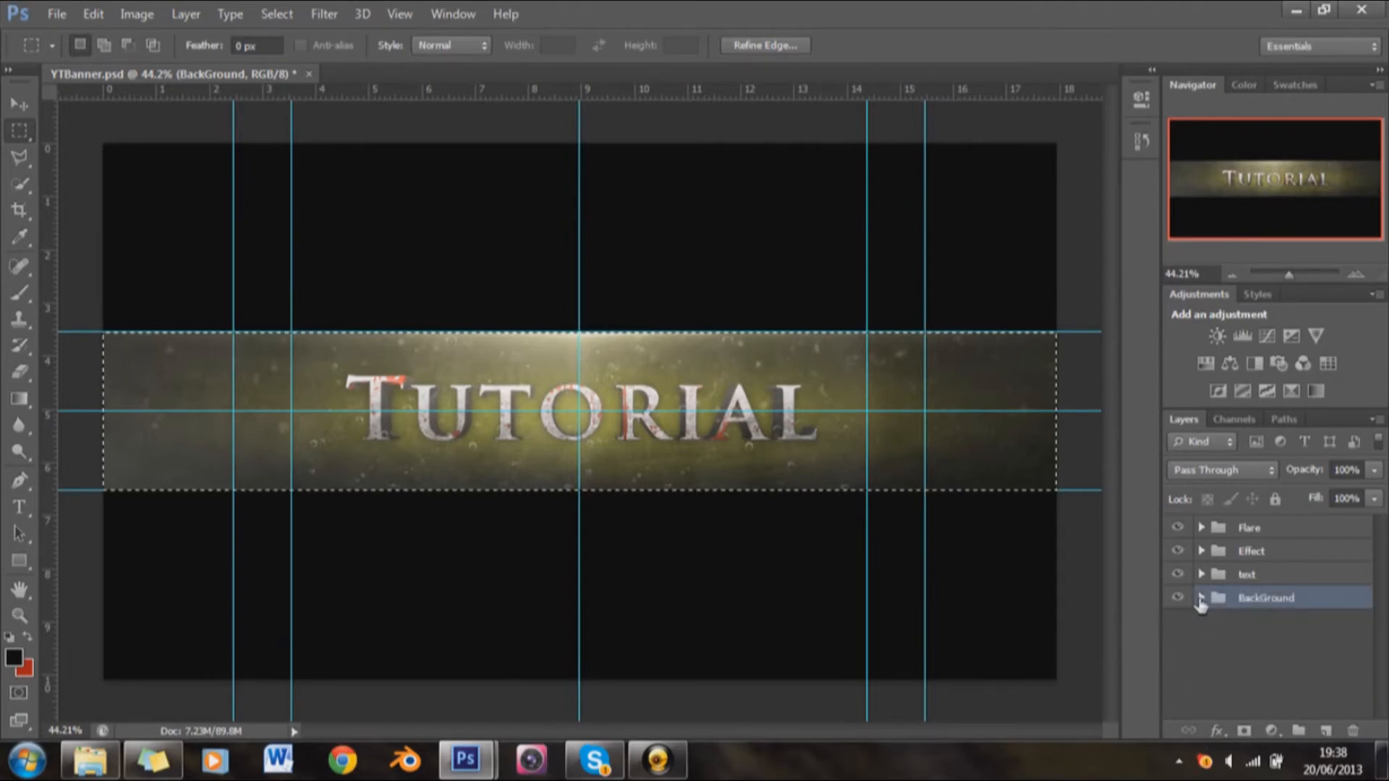
Step: Paste the copied text band as a new layer directly above BG in the BackGround group and move it to the canvas top
left_click(1201, 605)
left_click(1277, 702)
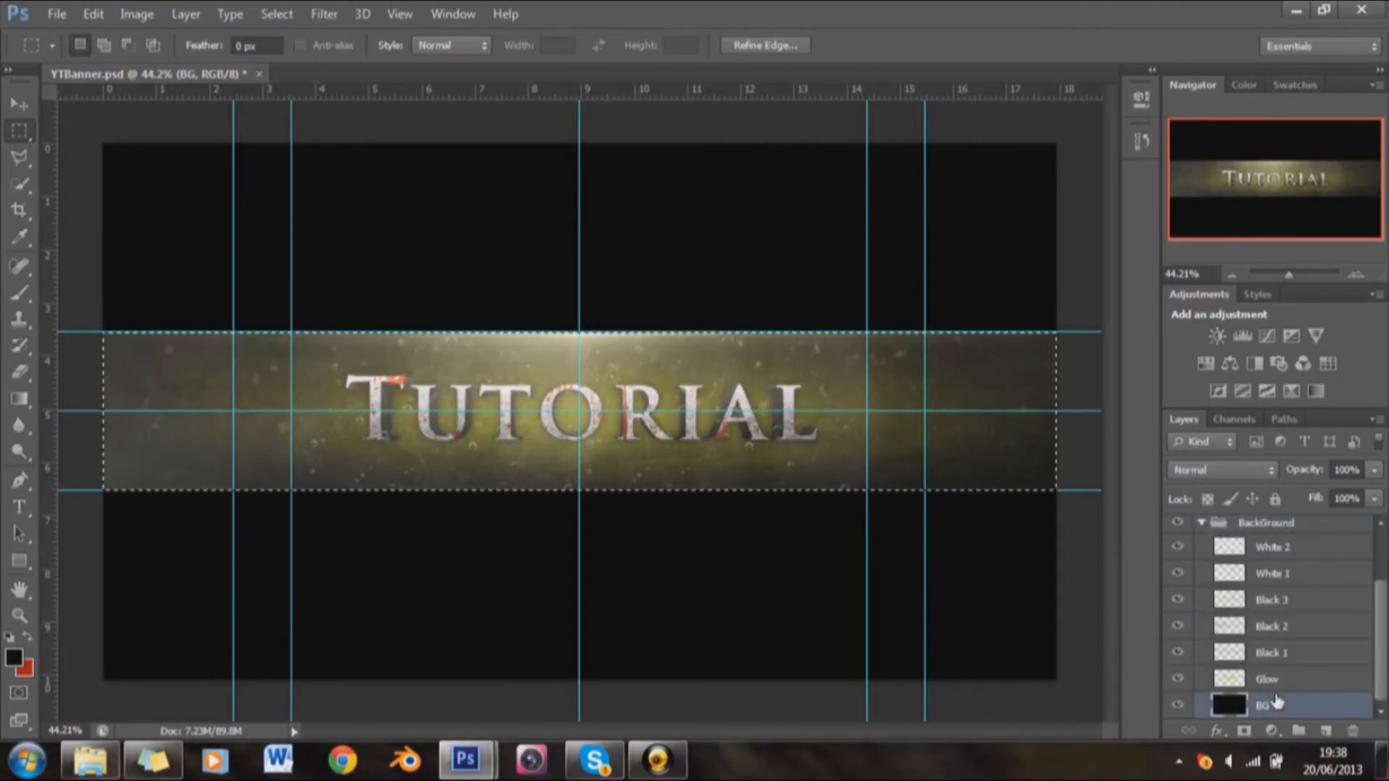
key("ctrl+j")
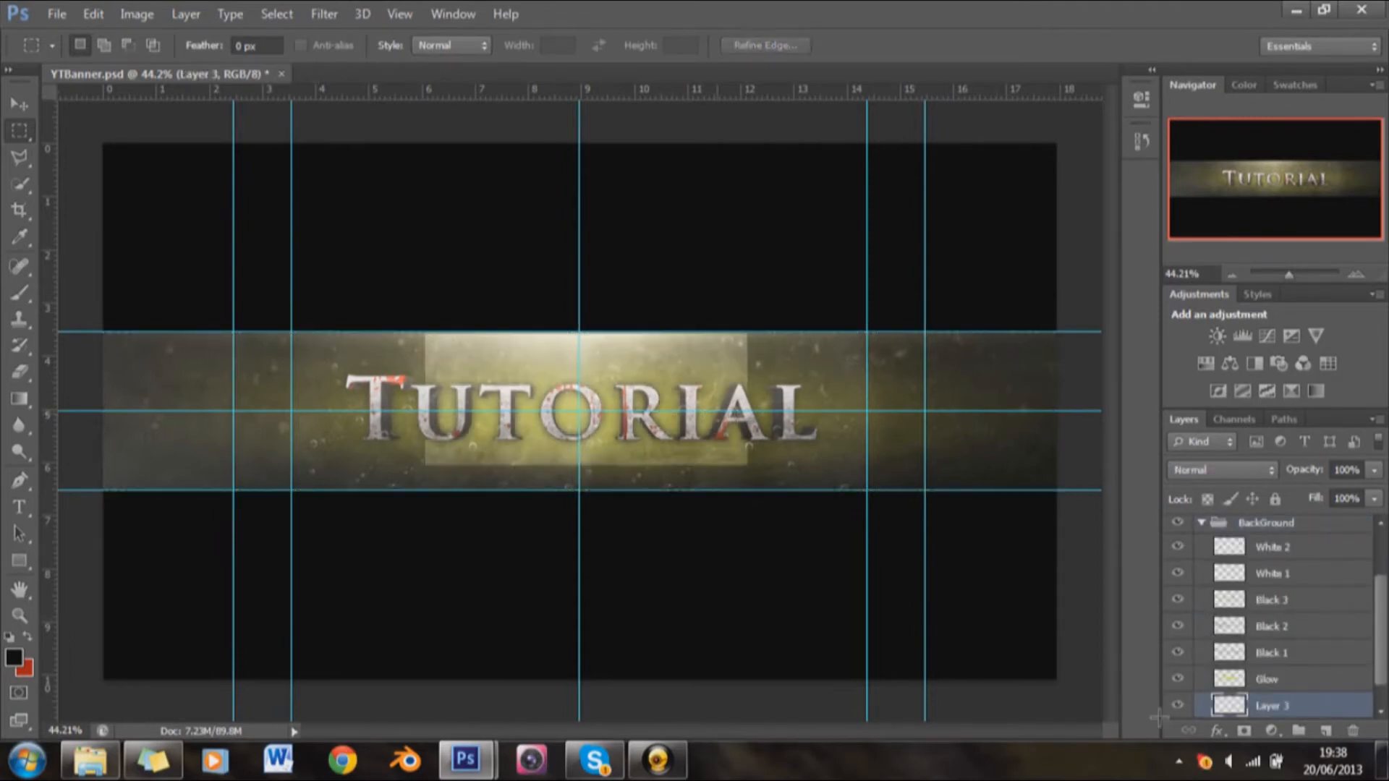
left_click(18, 103)
left_click_drag(356, 338, 353, 195)
left_click_drag(348, 176, 337, 172)
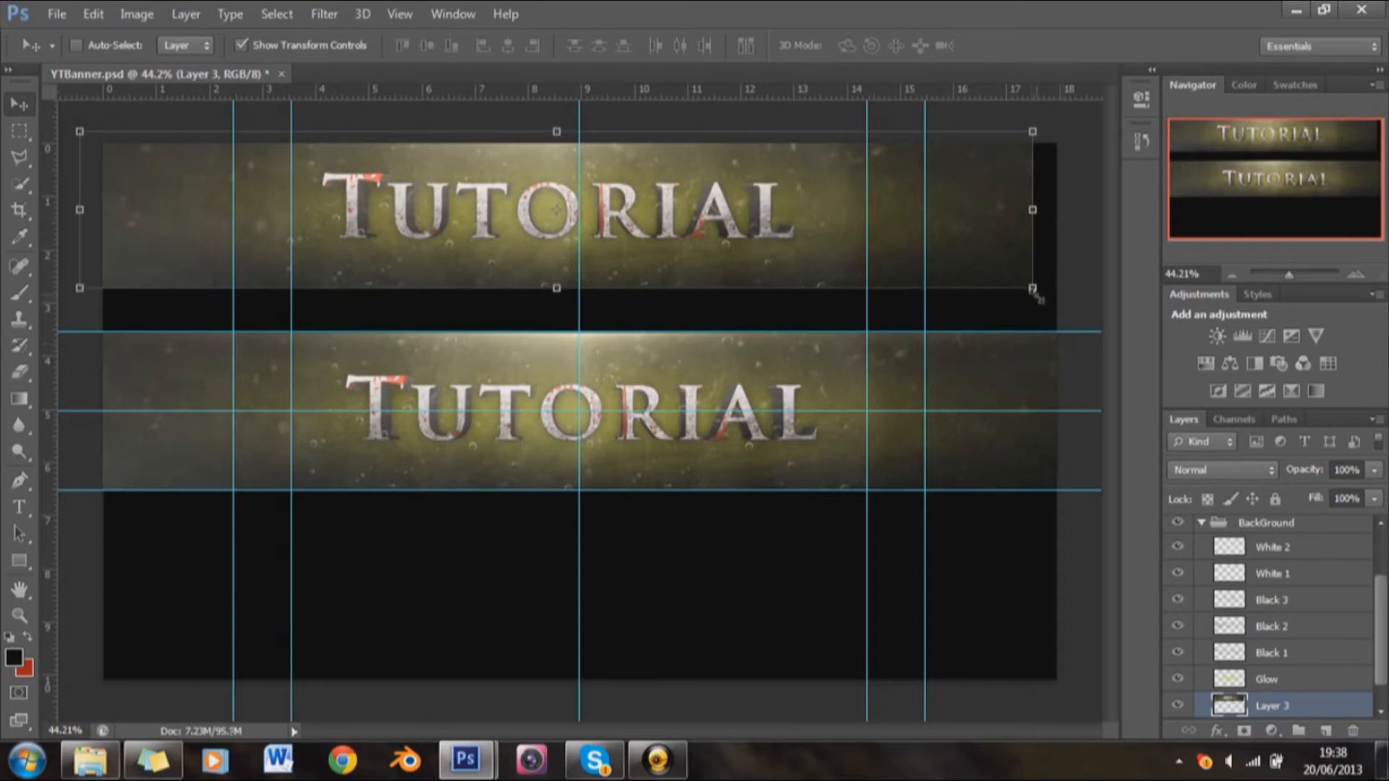
Step: Enlarge the pasted band to fill the area above the upper guide and centre it on the vertical middle guide
left_click_drag(1033, 288, 1246, 381)
left_click_drag(887, 273, 823, 268)
key("Return")
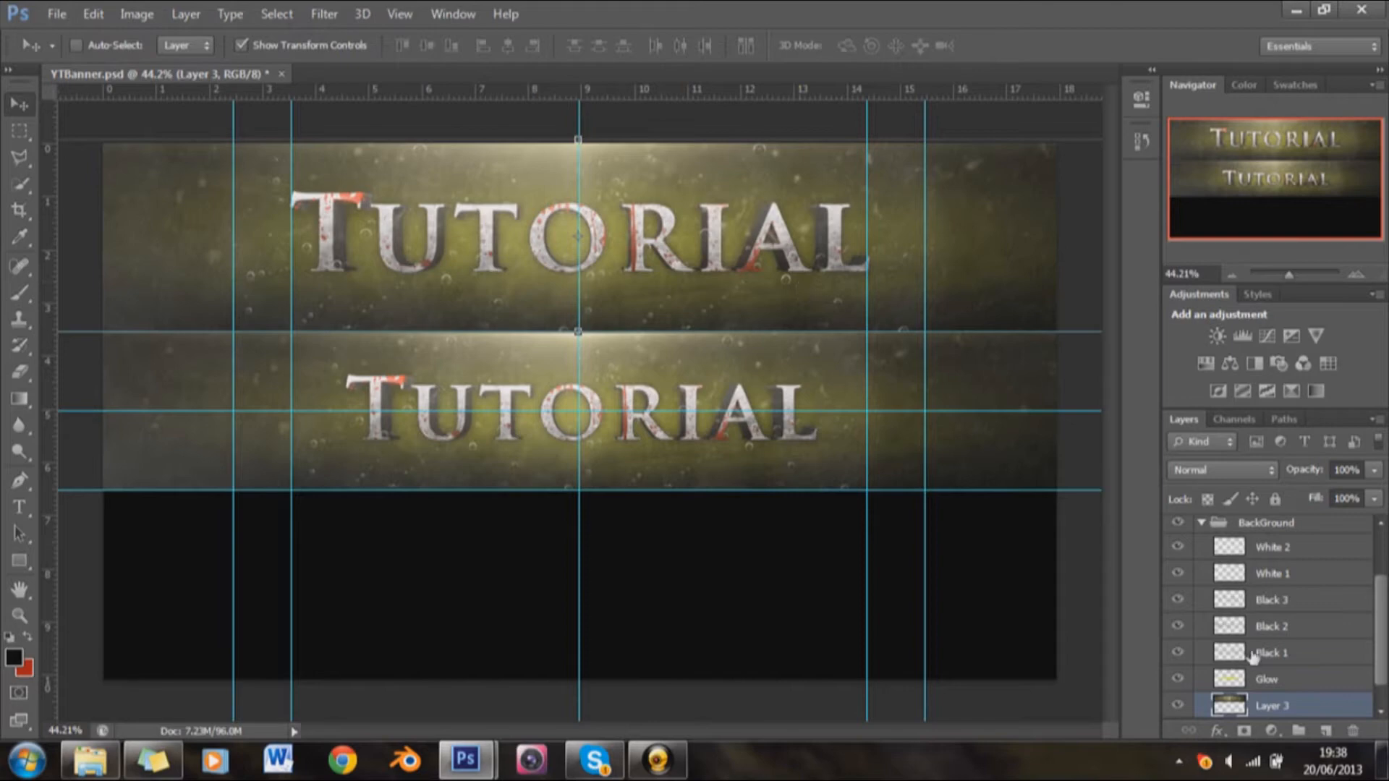
Step: Duplicate Layer 3 and place the copy in the area below the lower guide
scroll(1273, 694, "down", 1)
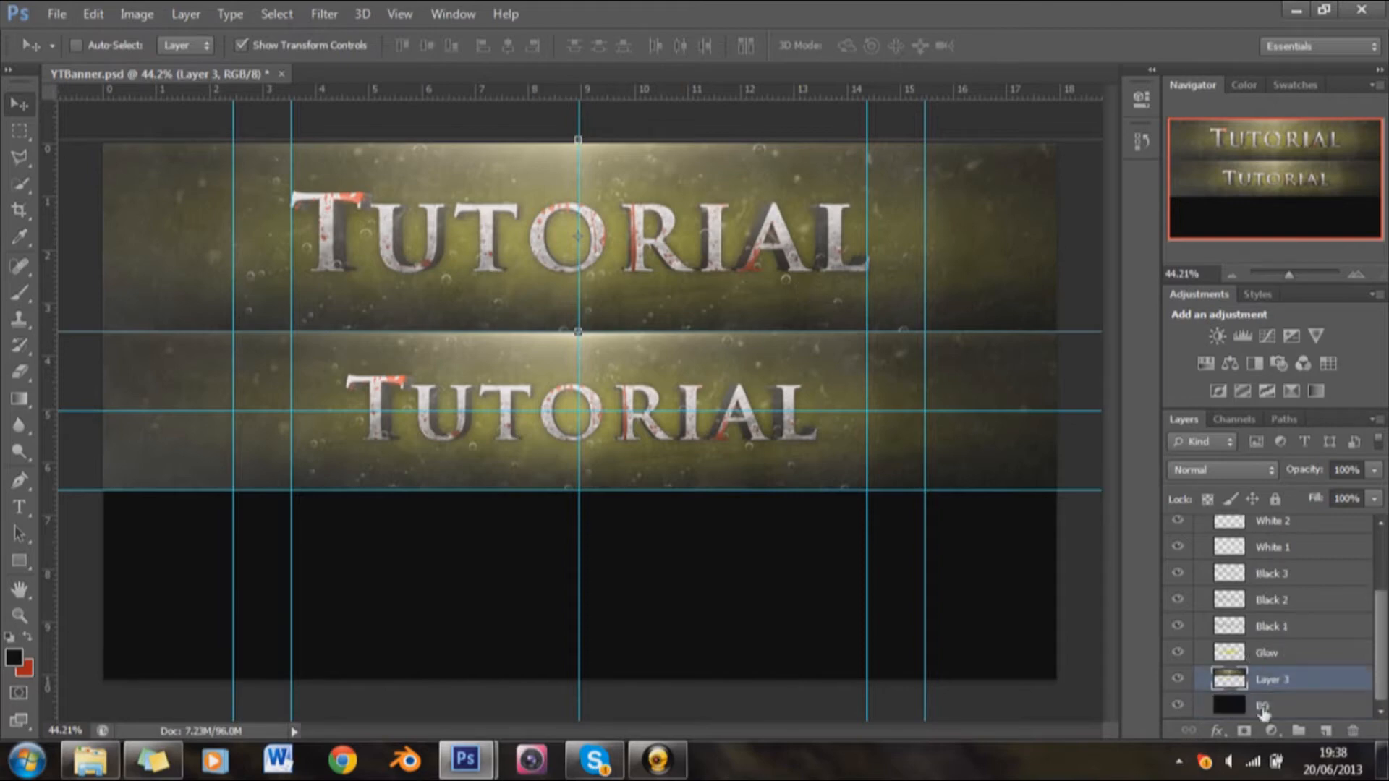
right_click(1300, 687)
left_click(1057, 105)
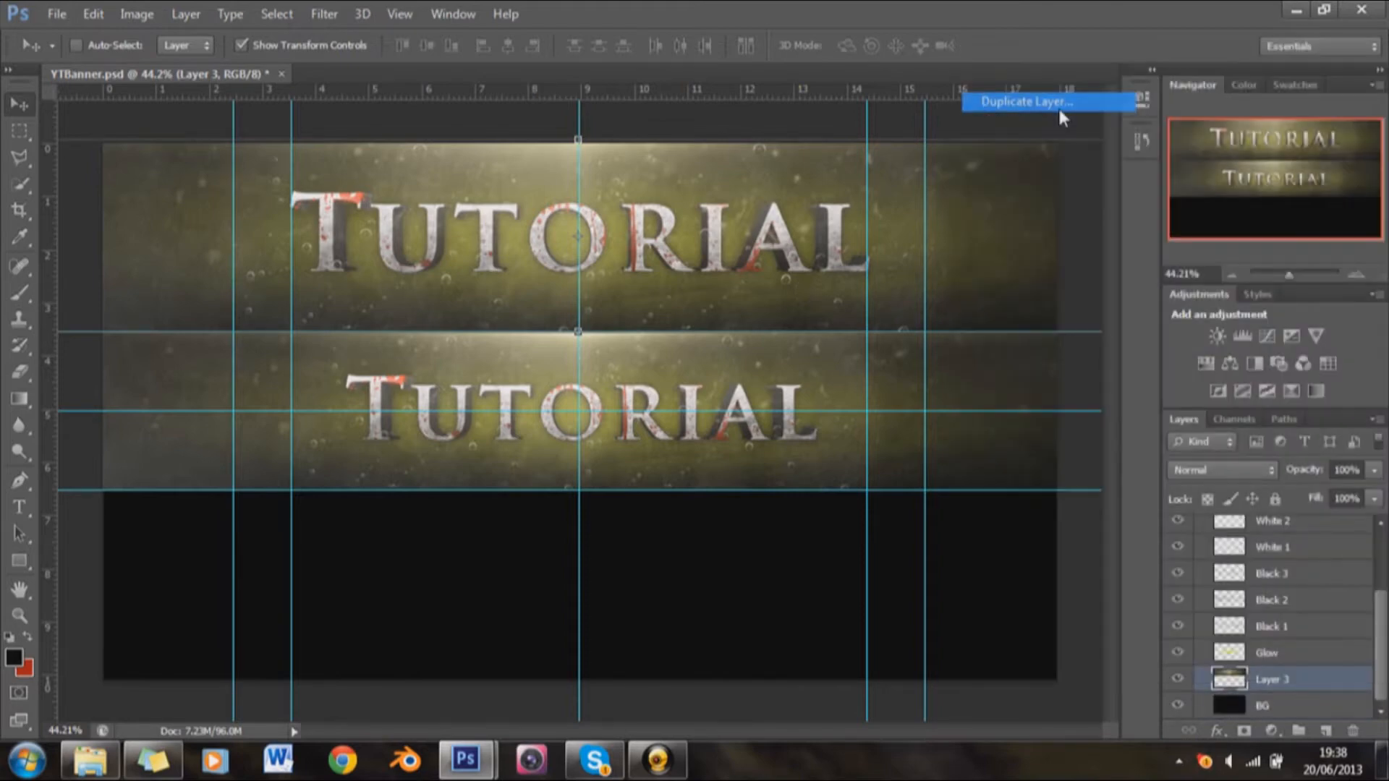
key("Return")
left_click_drag(635, 440, 653, 574)
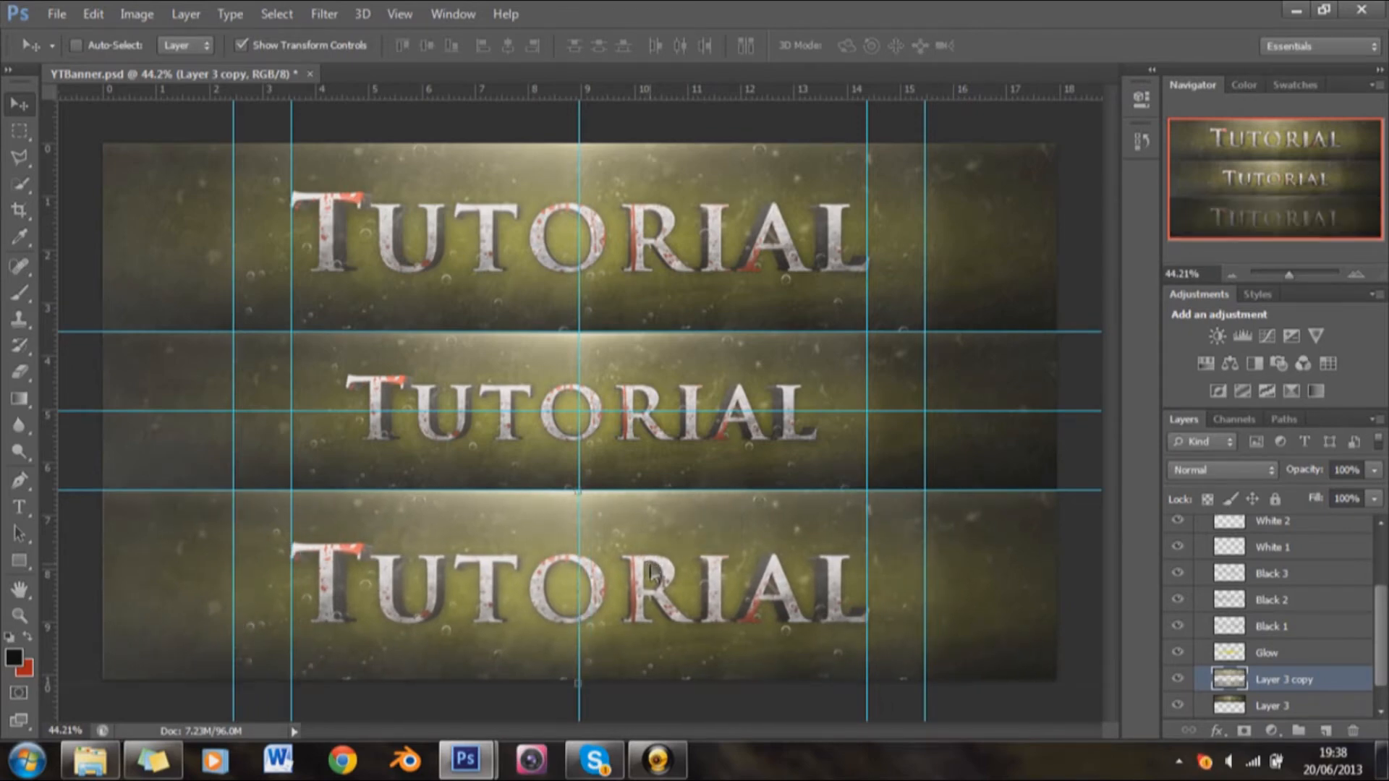
Step: Merge Layer 3 and Layer 3 copy into one layer and rename it BD
left_click(1291, 706, "shift")
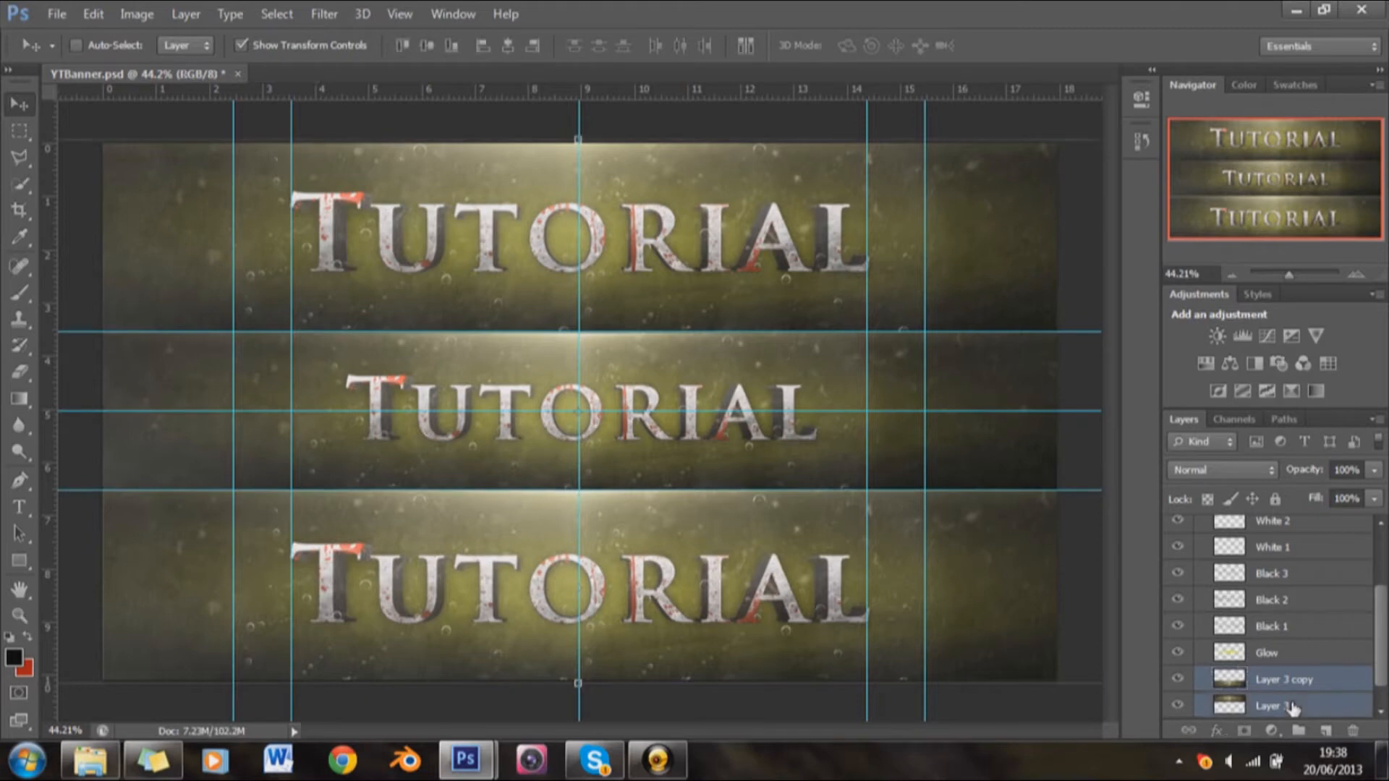
right_click(1291, 707)
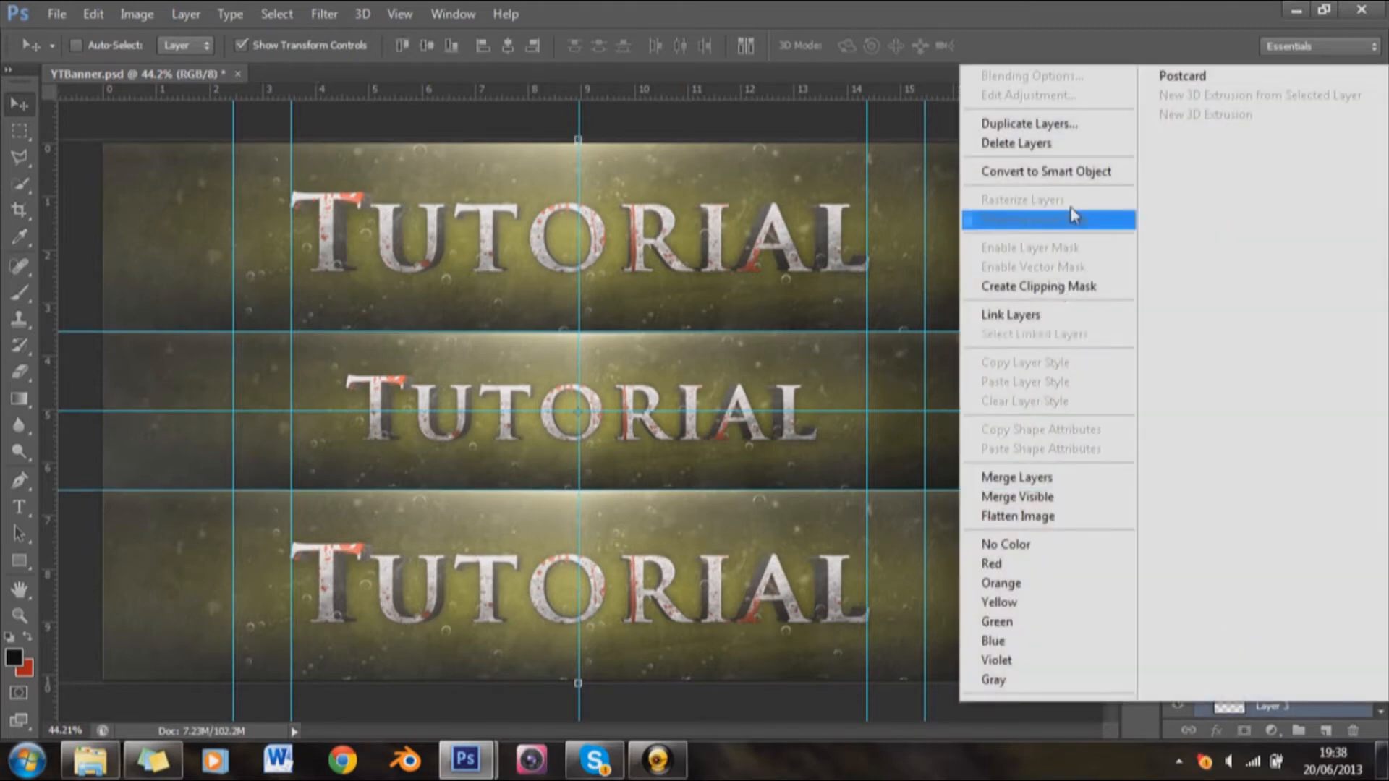
left_click(1034, 480)
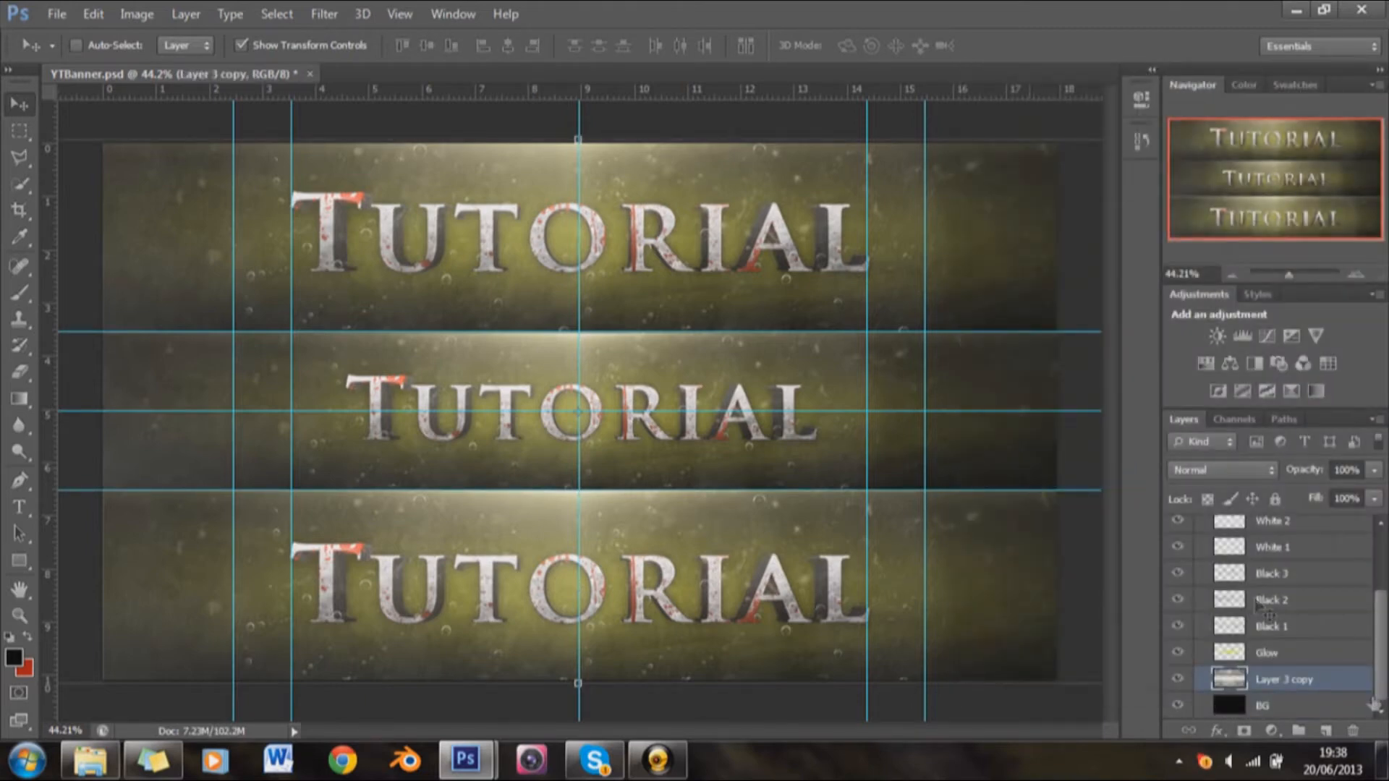
double_click(1293, 681)
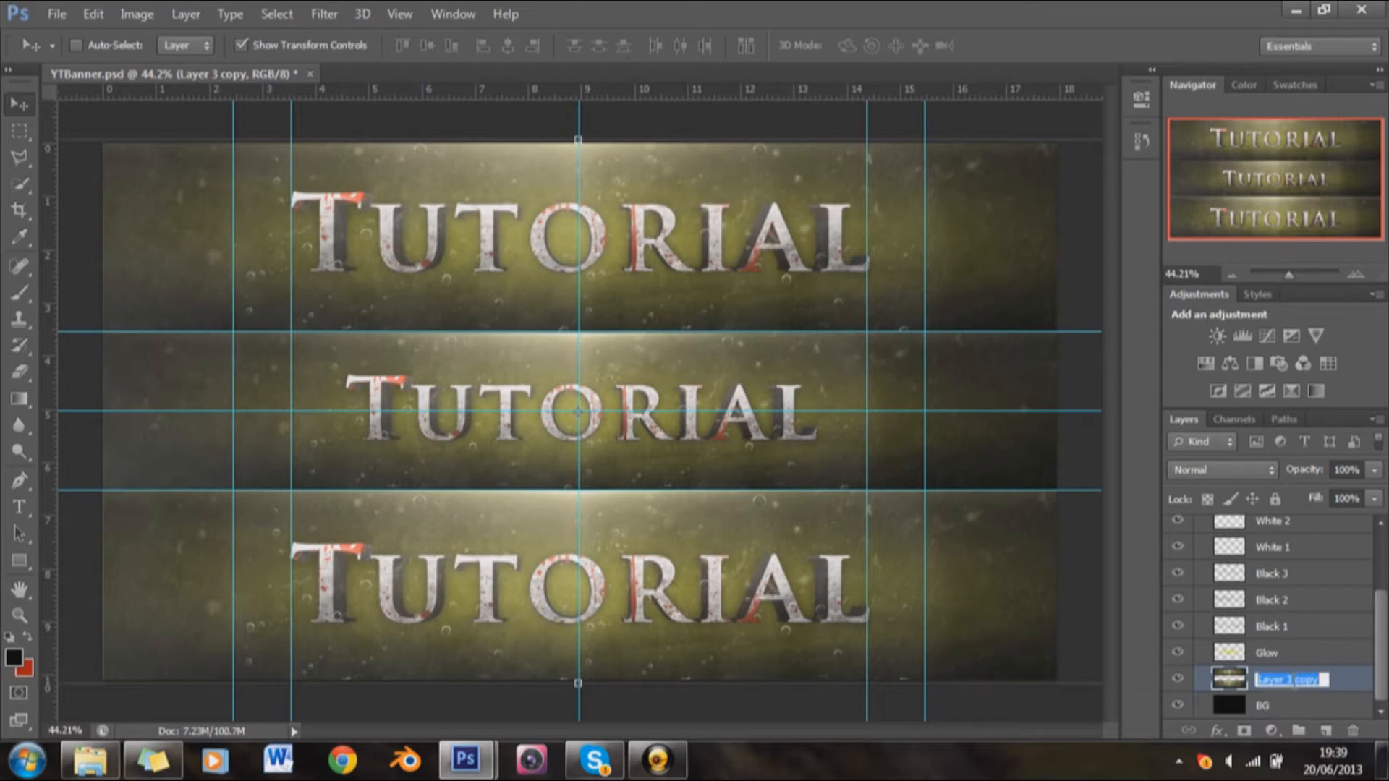
key("BackSpace")
key("Return")
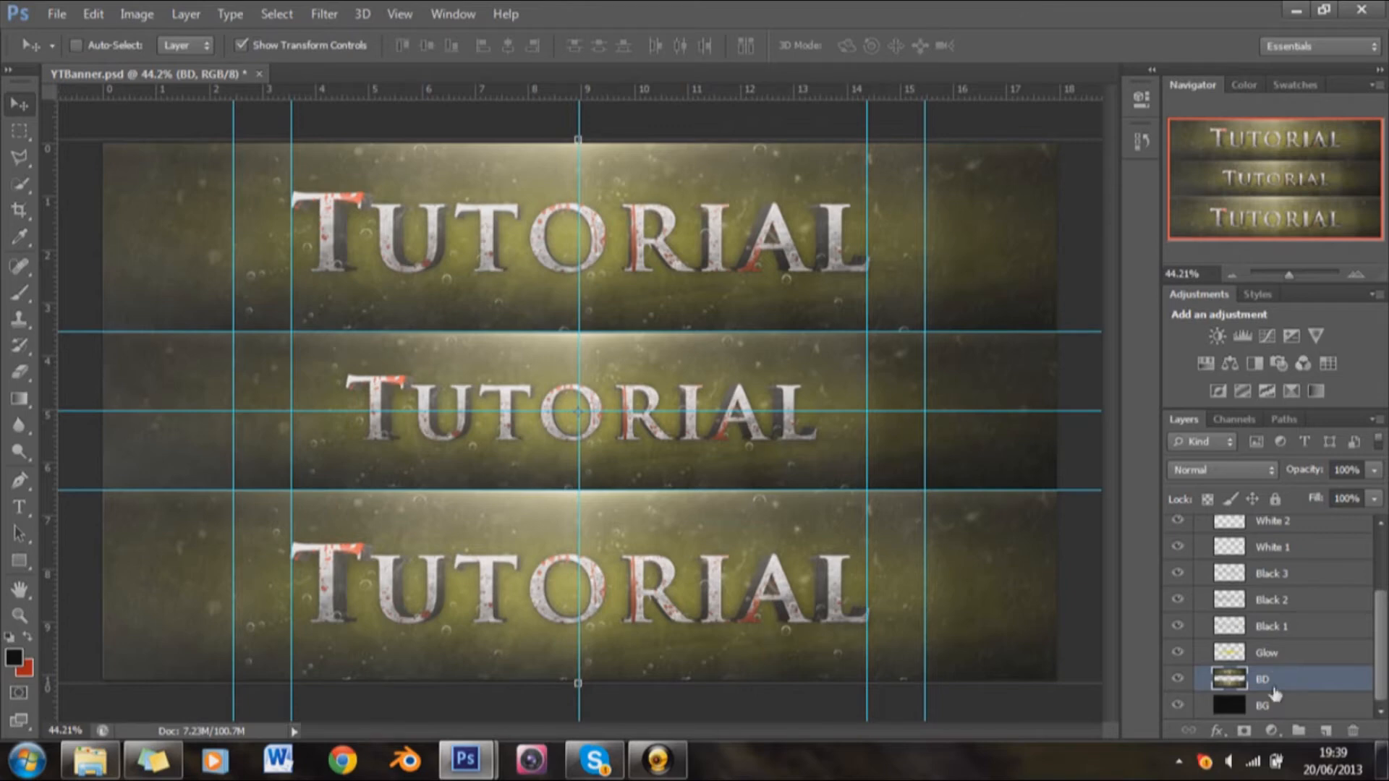
Step: Select the full-width central band between the upper and lower guides with the Rectangular Marquee
left_click(19, 131)
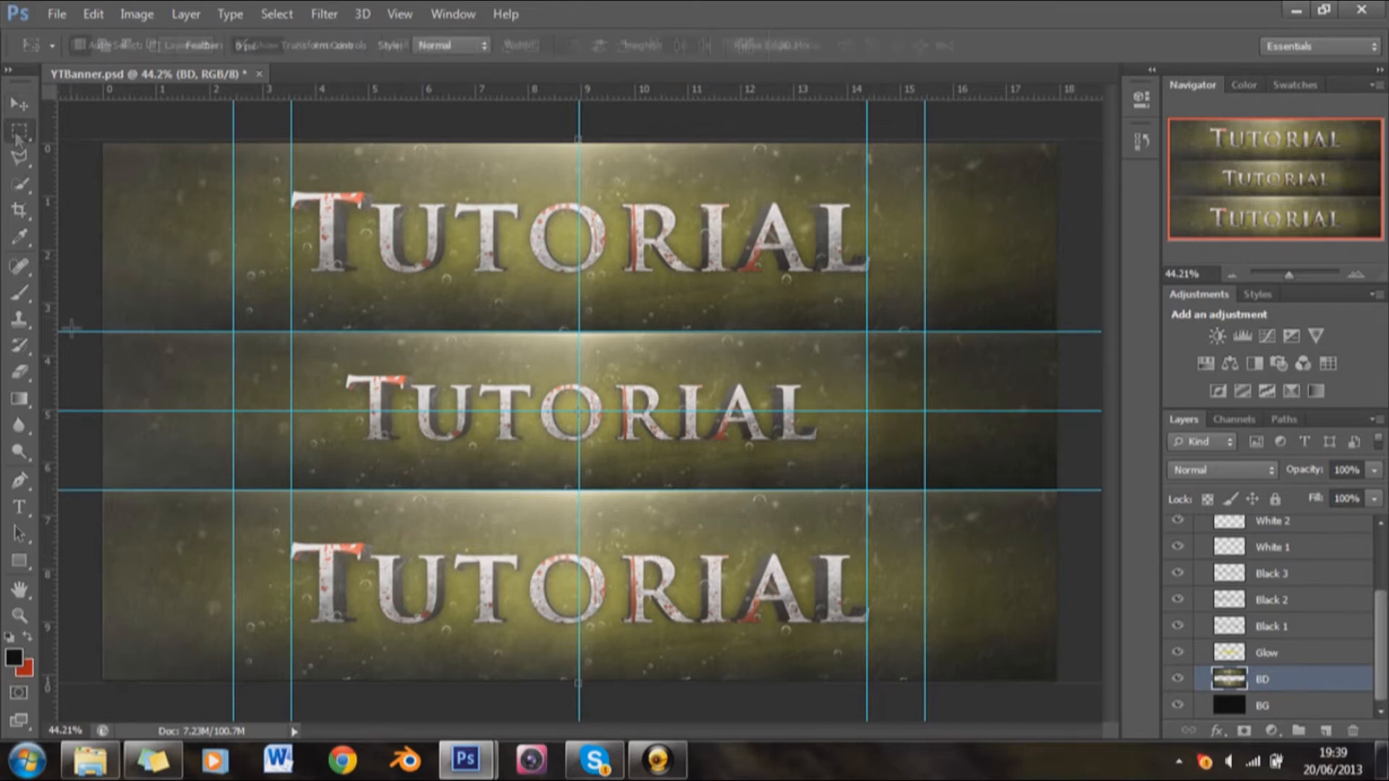
mouse_move(74, 325)
left_mouse_down()
mouse_move(245, 394)
mouse_move(752, 434)
mouse_move(75, 348)
left_mouse_up()
left_click(552, 298)
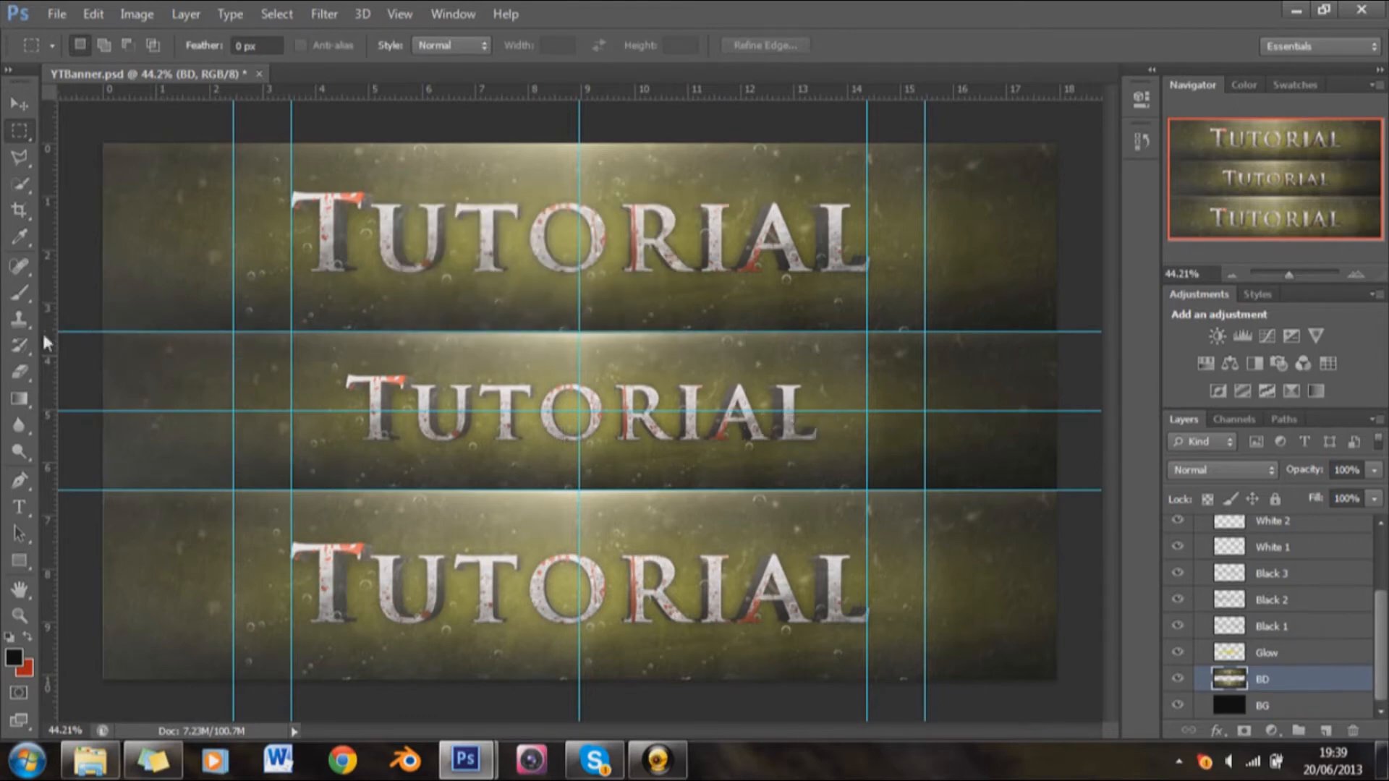
left_click_drag(84, 333, 1132, 492)
Step: Create a new layer between Glow and BD and fill the selected central band on it with black
left_click(1326, 731)
left_click_drag(1288, 711, 1284, 649)
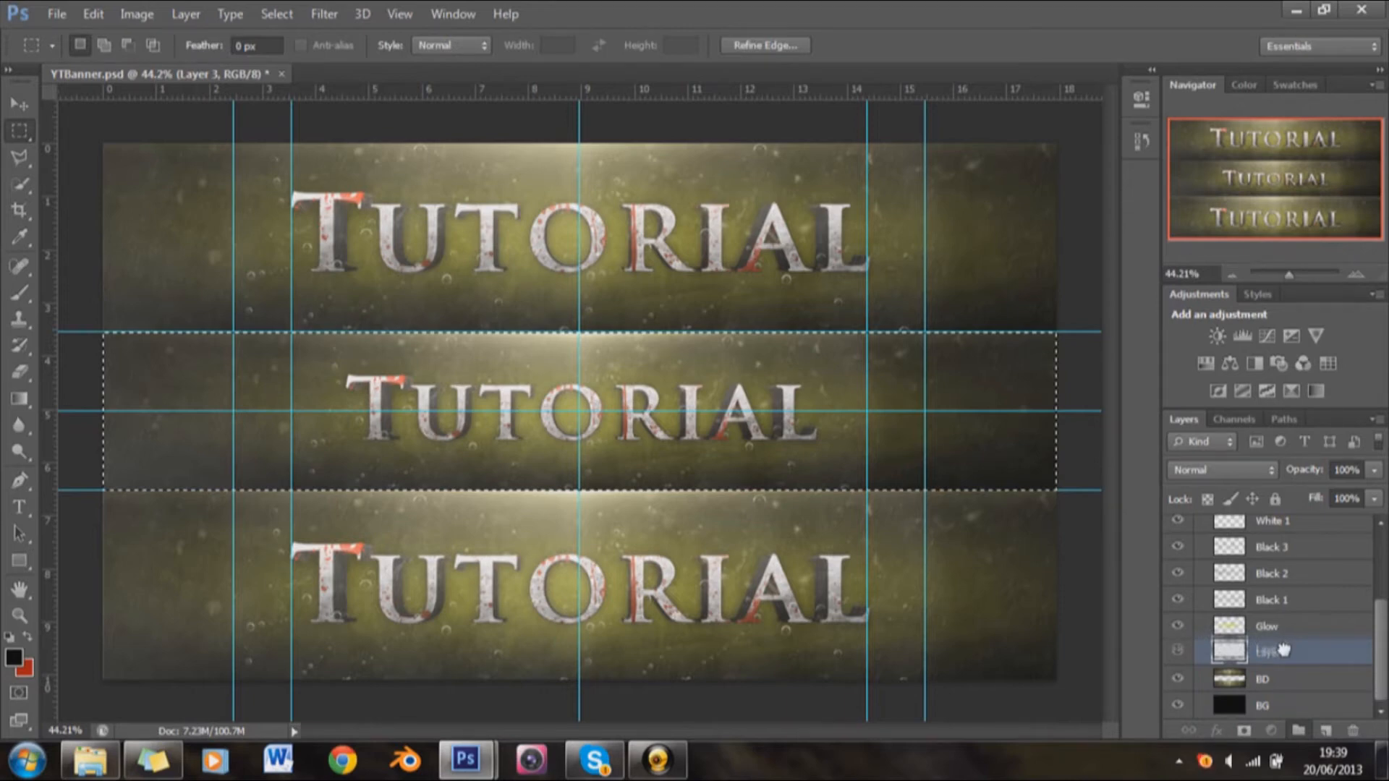
left_click_drag(1285, 650, 1284, 652)
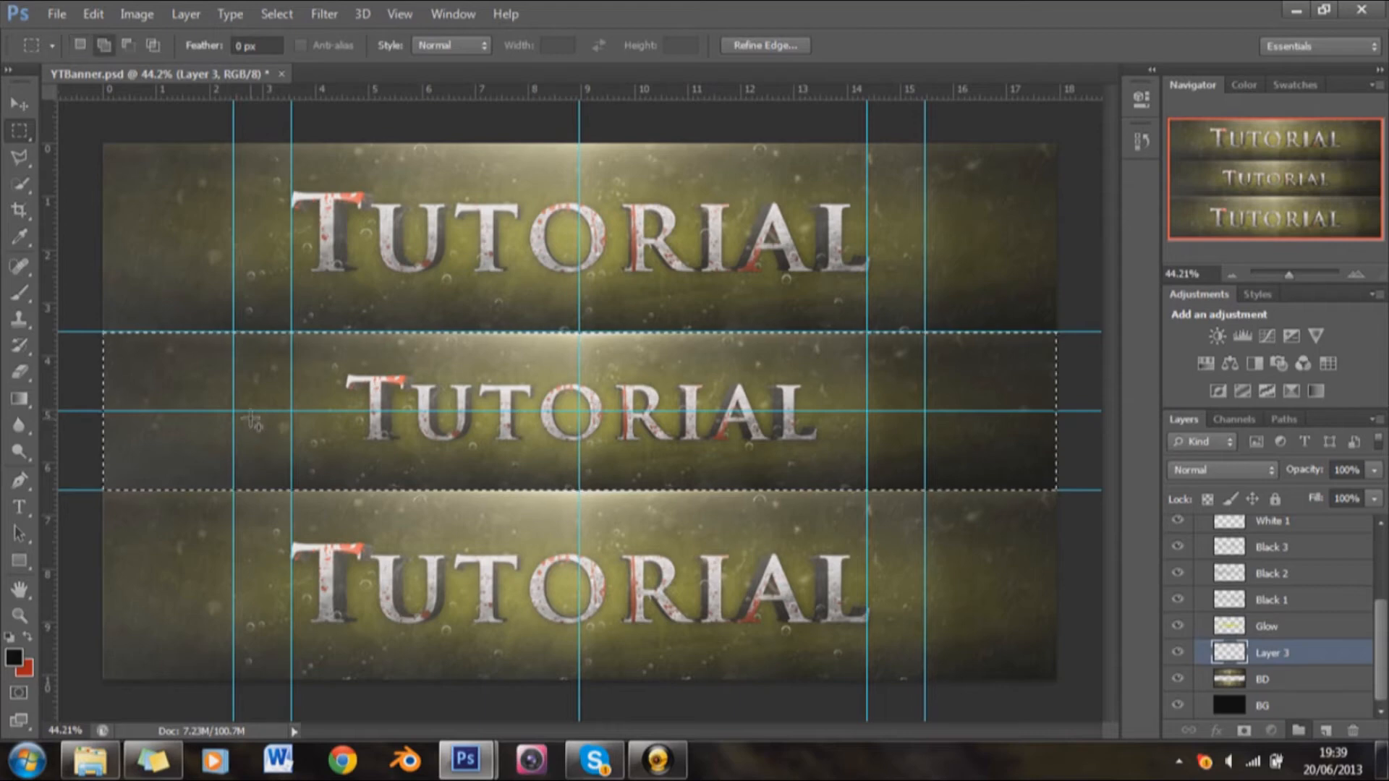
key("shift+F5")
key("Return")
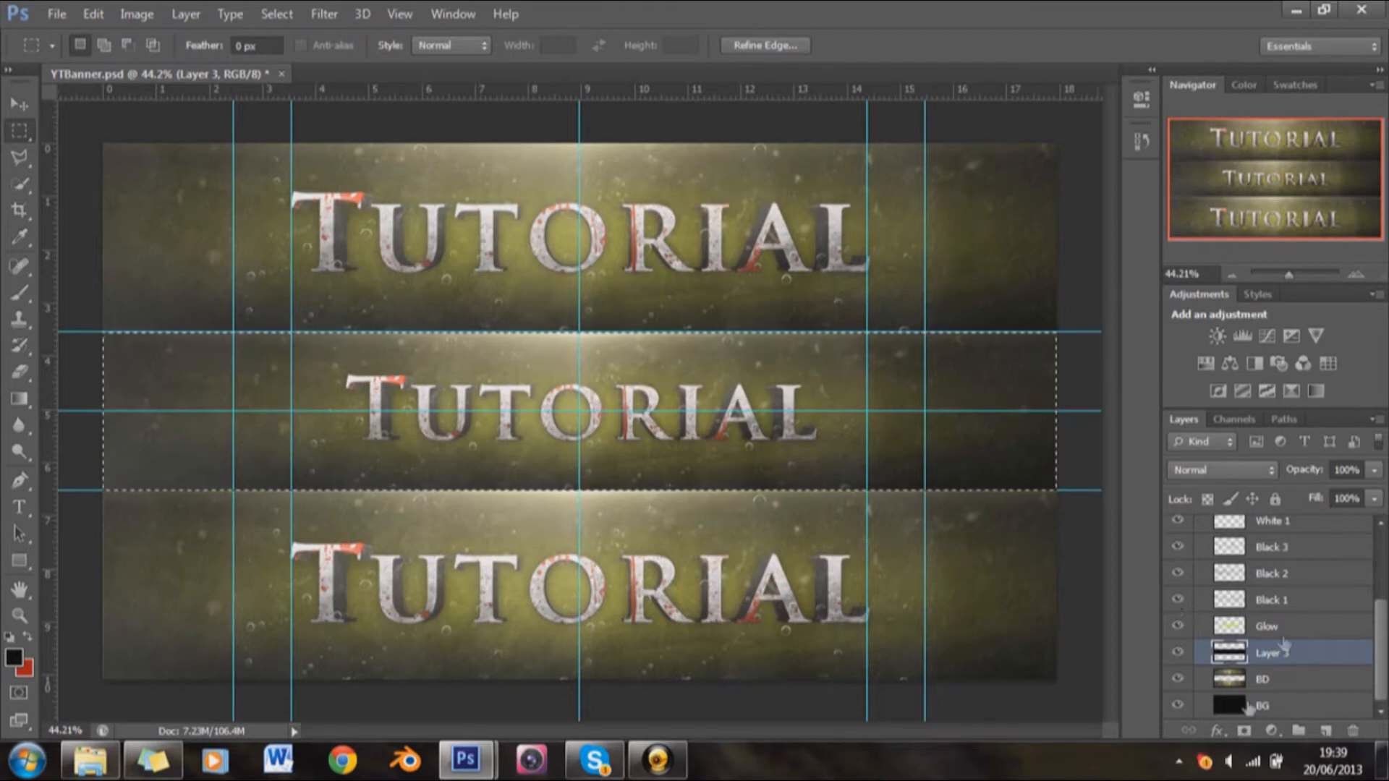
Step: Clear the selection around the central band
right_click(744, 374)
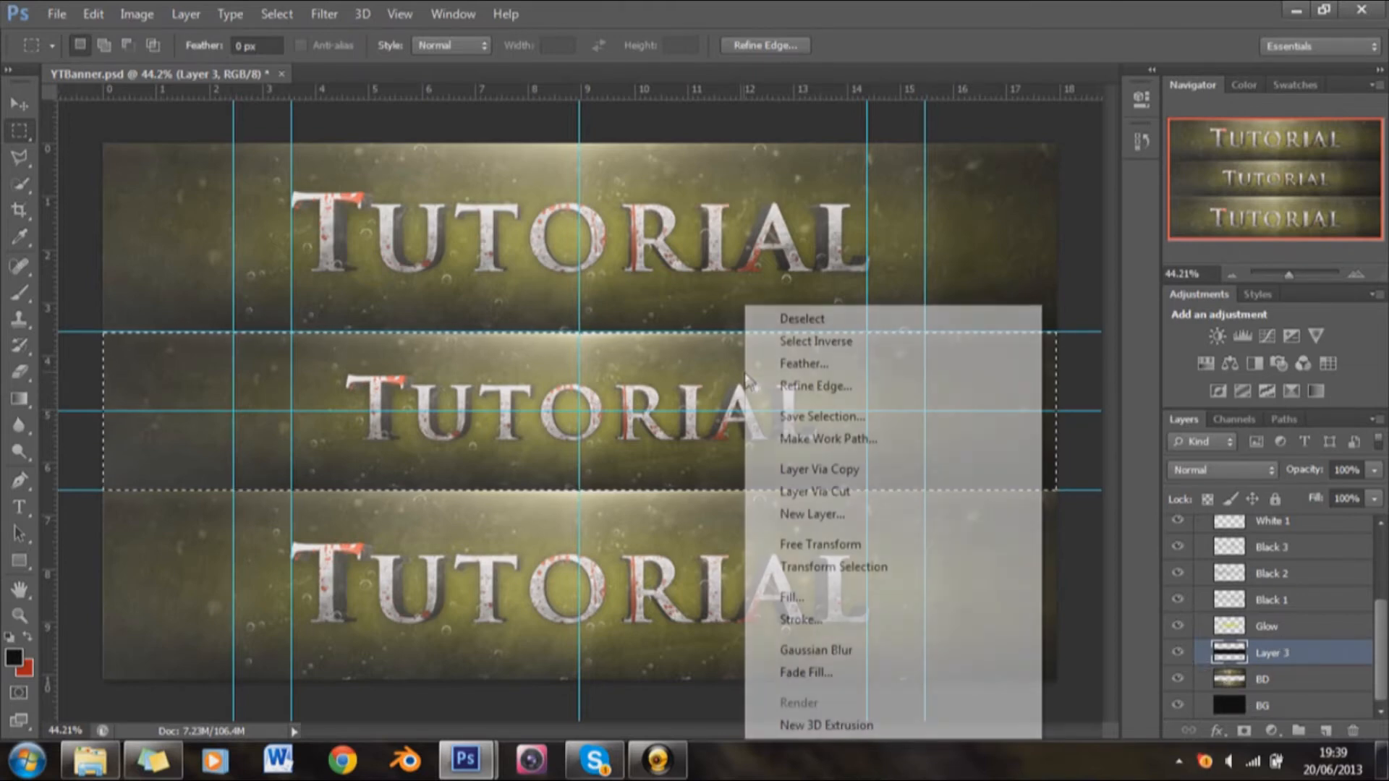
left_click(854, 319)
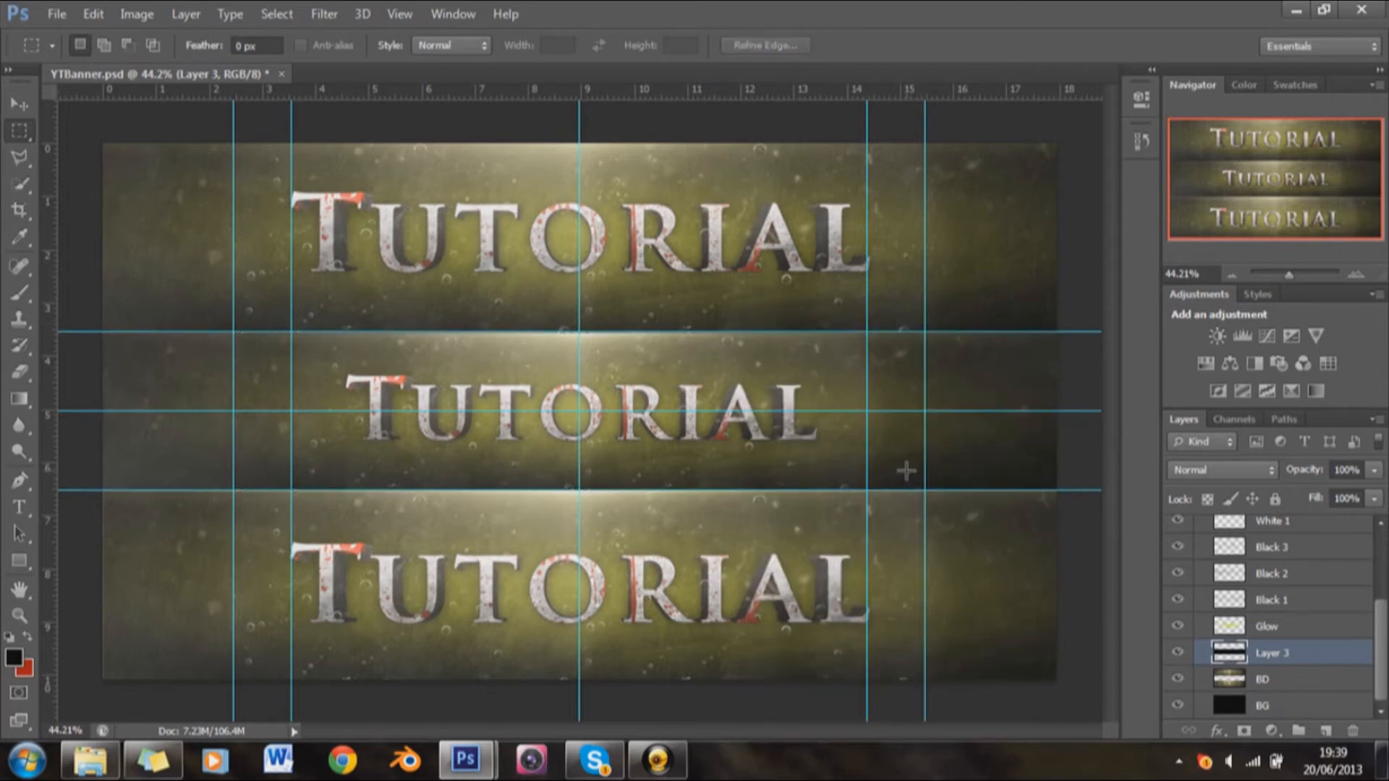
left_click(1277, 680)
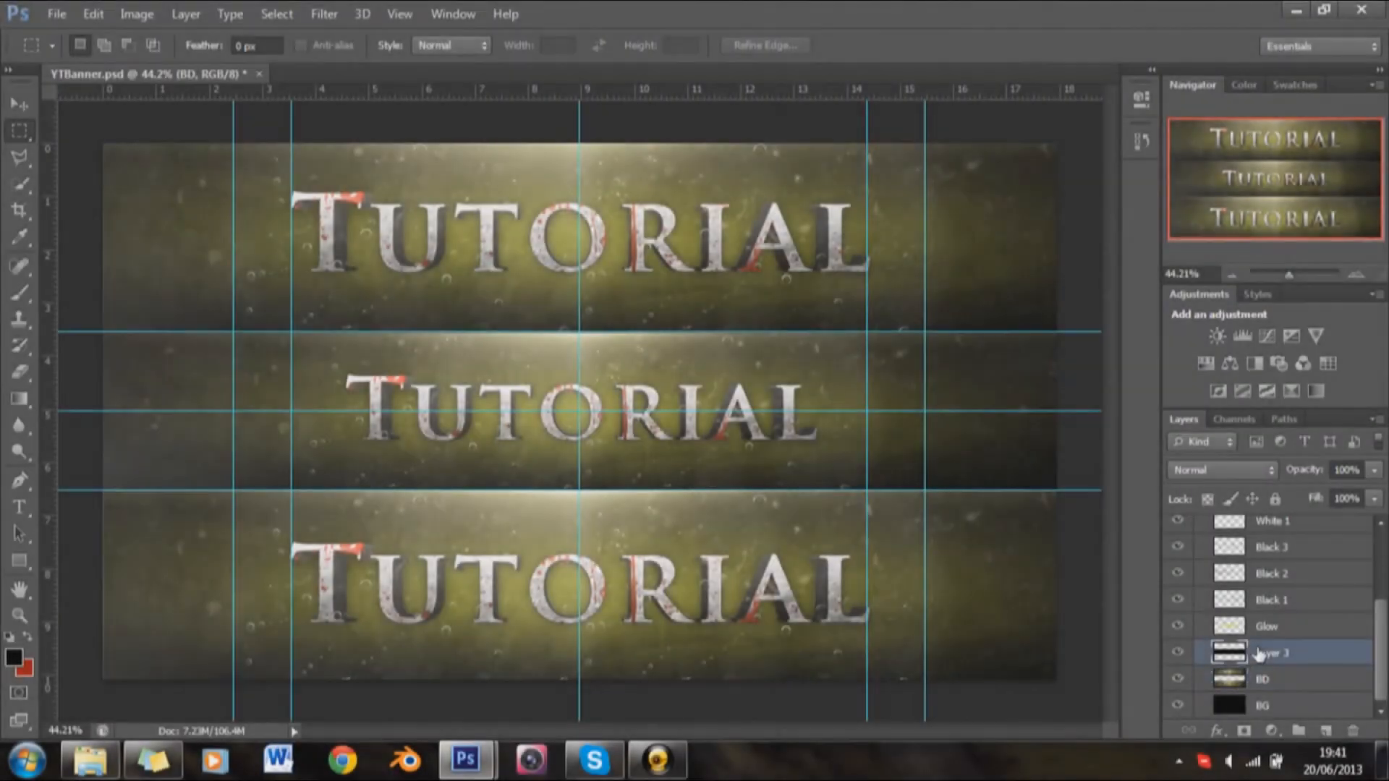
Step: Add a black Multiply drop shadow to Layer 3 with 100% opacity, 90° angle, 38 px distance and 172 px size
left_click(1248, 655)
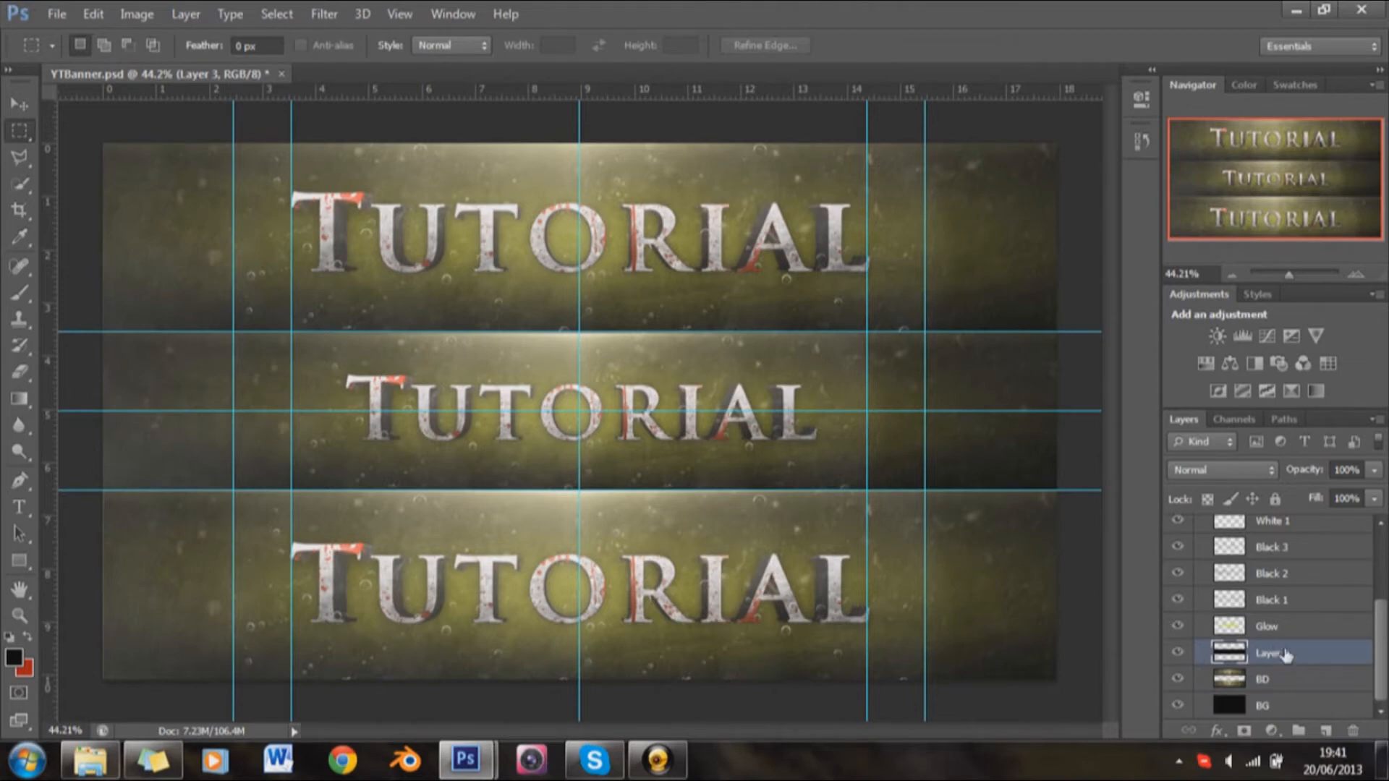
left_click(1218, 730)
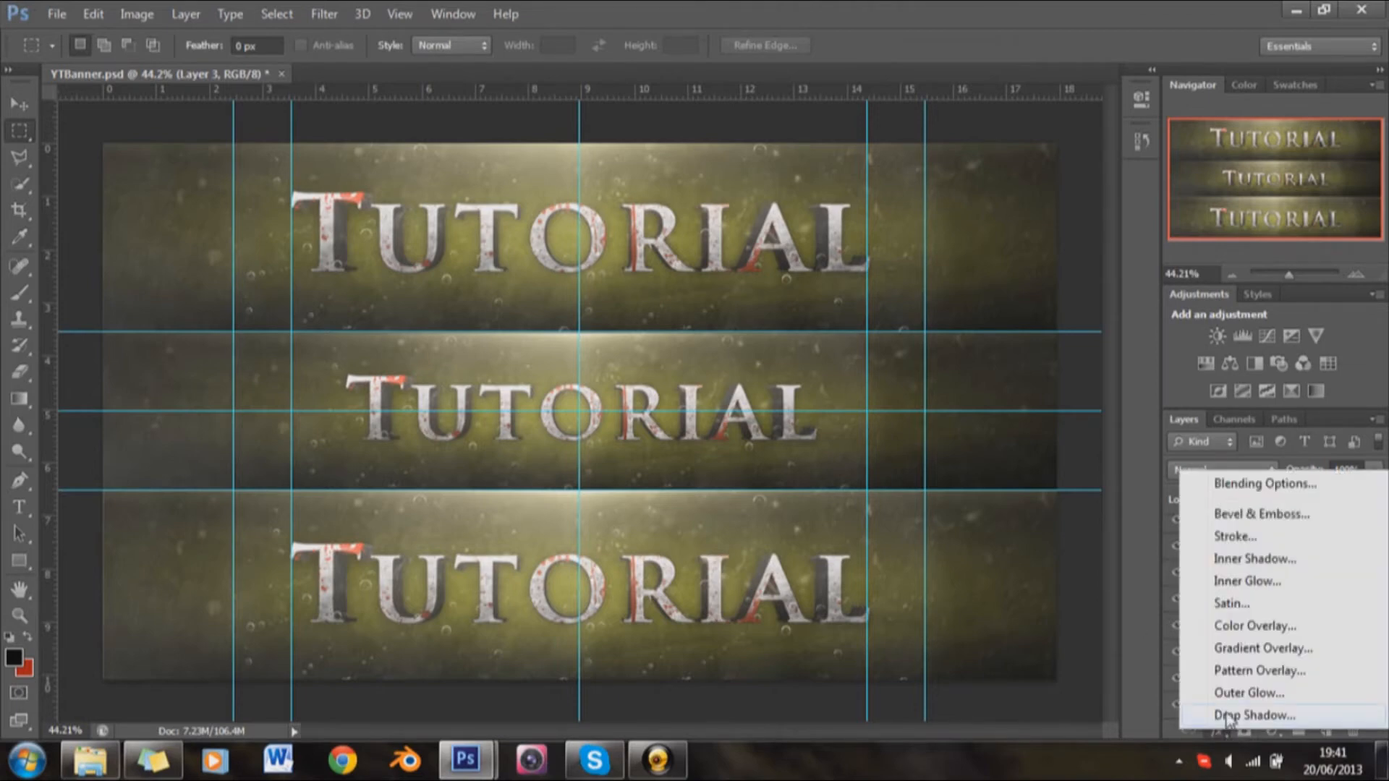
left_click(1227, 714)
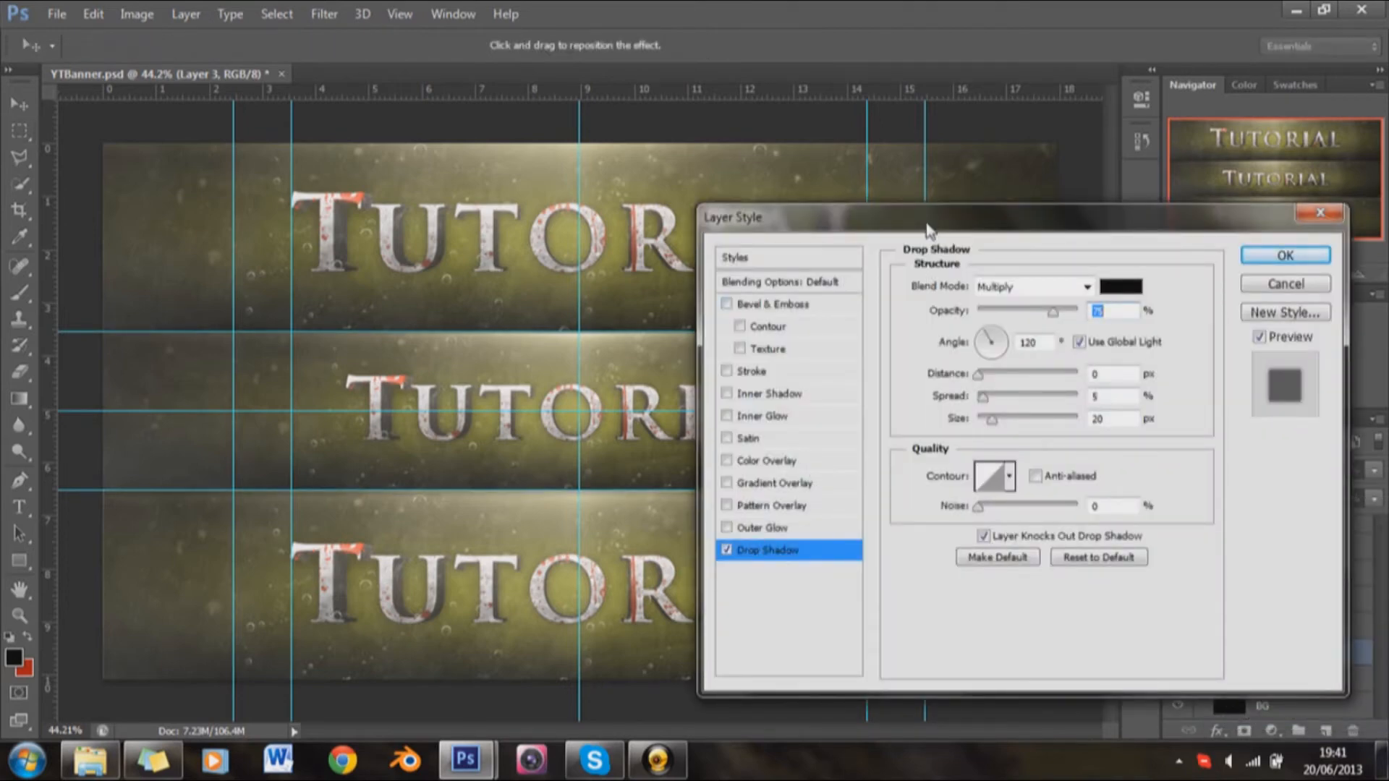
left_click_drag(922, 231, 988, 141)
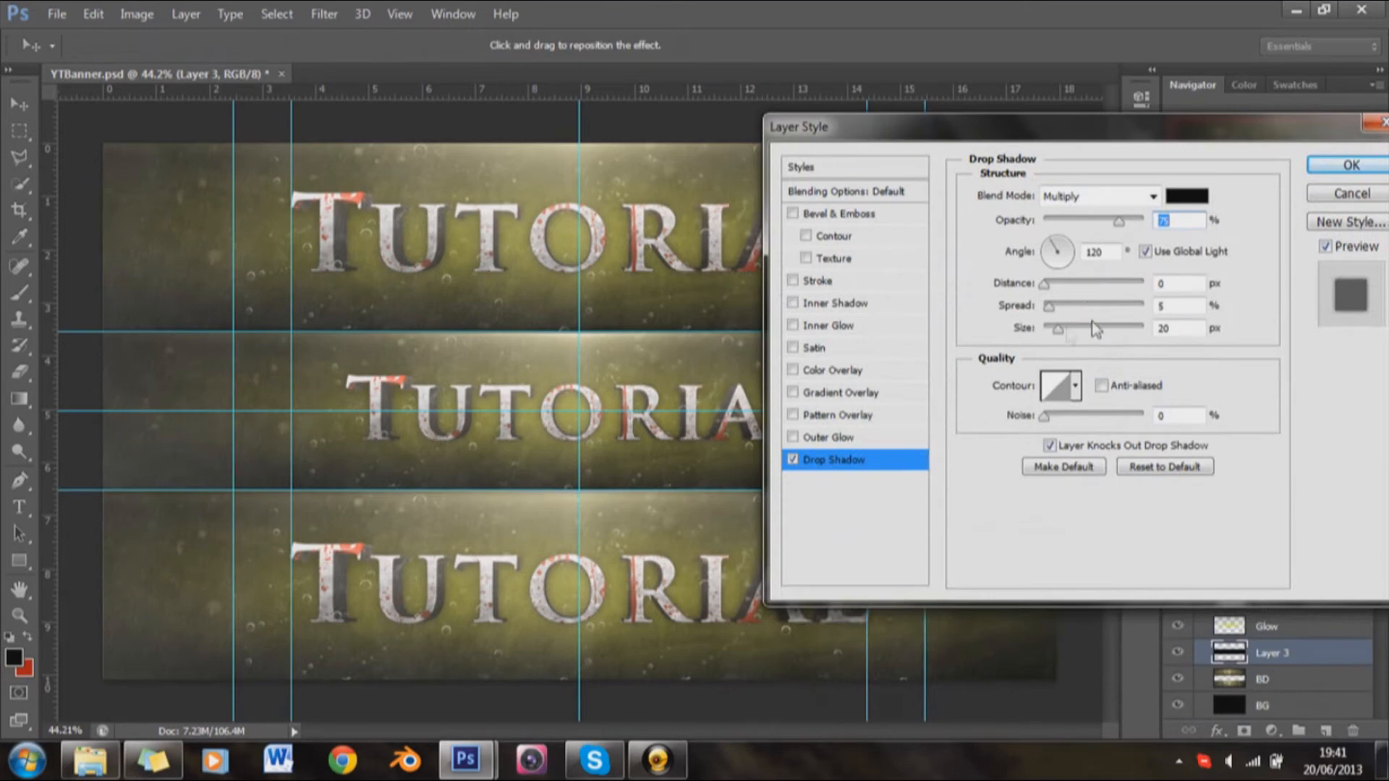
left_click_drag(1133, 225, 1147, 222)
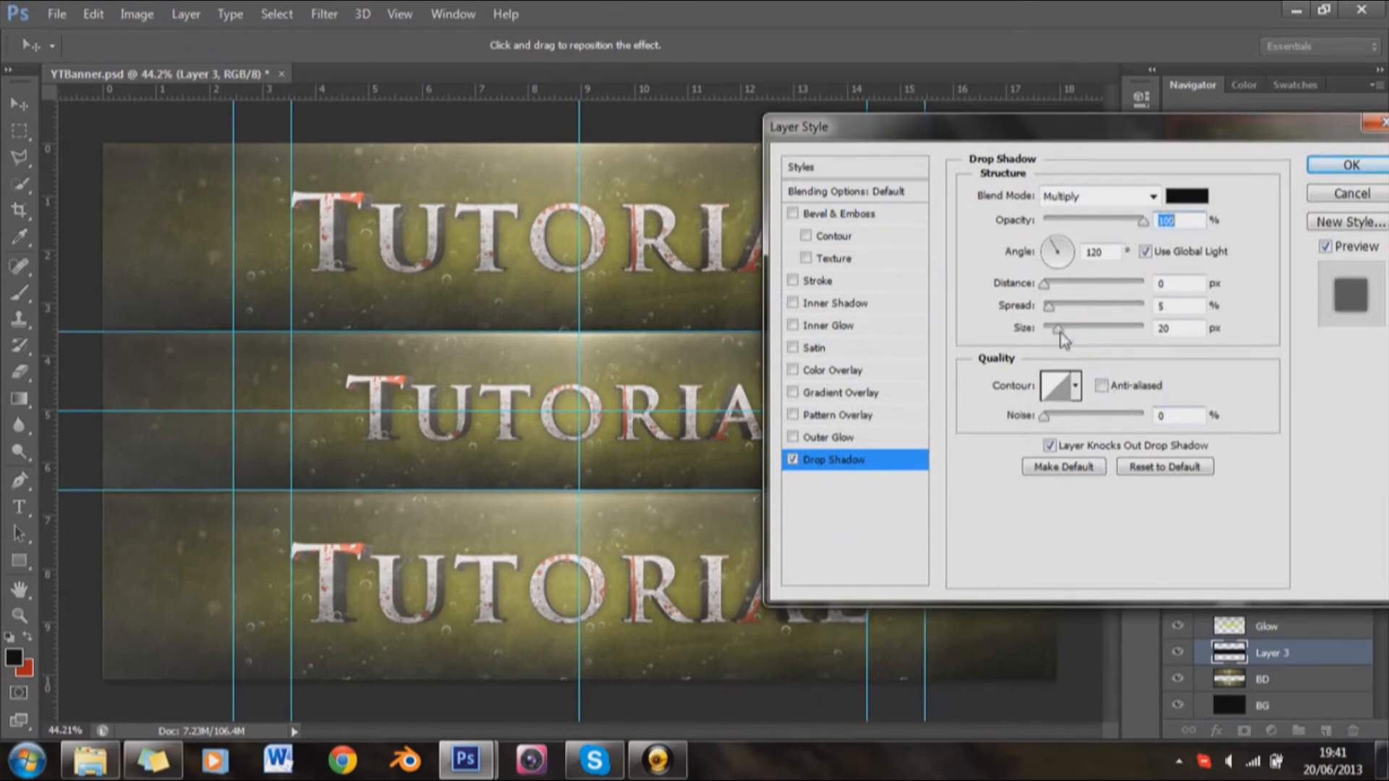
left_click_drag(1060, 332, 1120, 347)
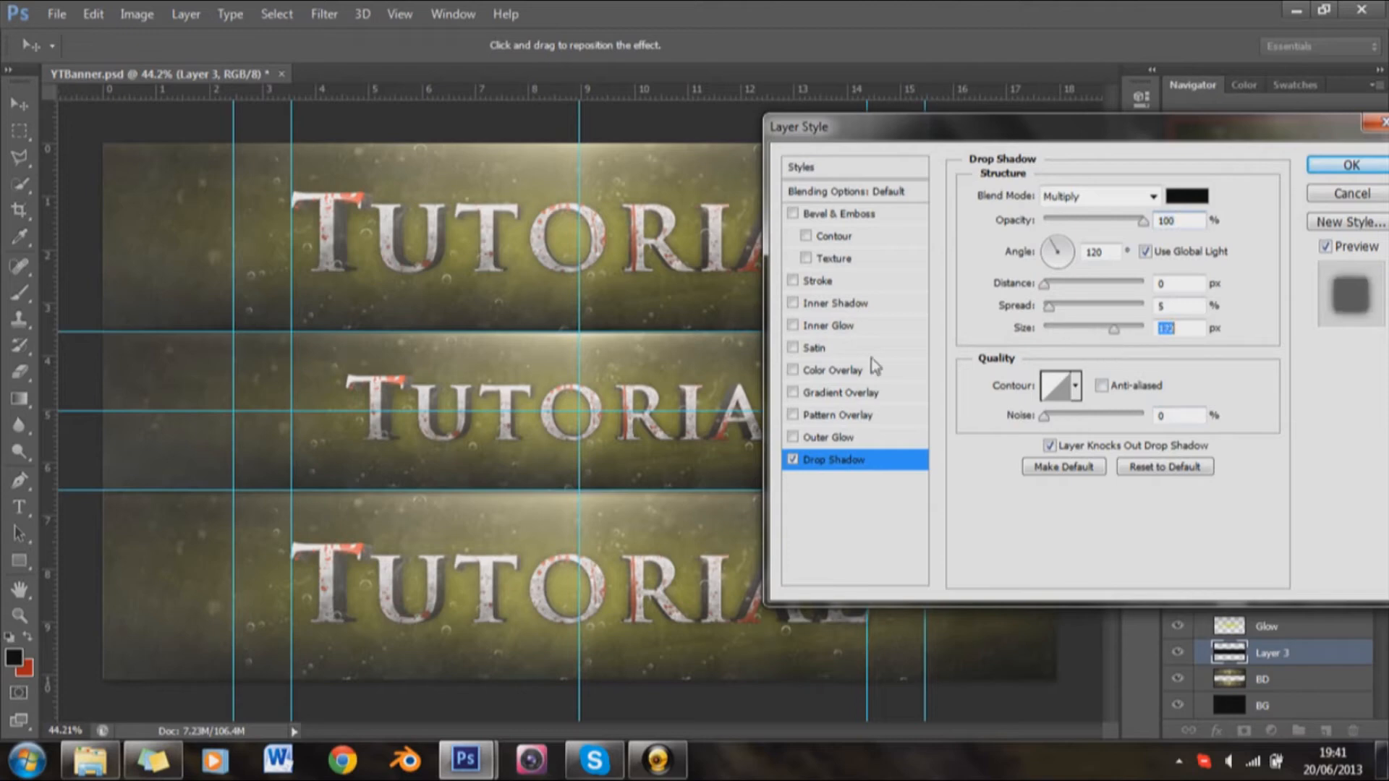
left_click_drag(551, 362, 559, 401)
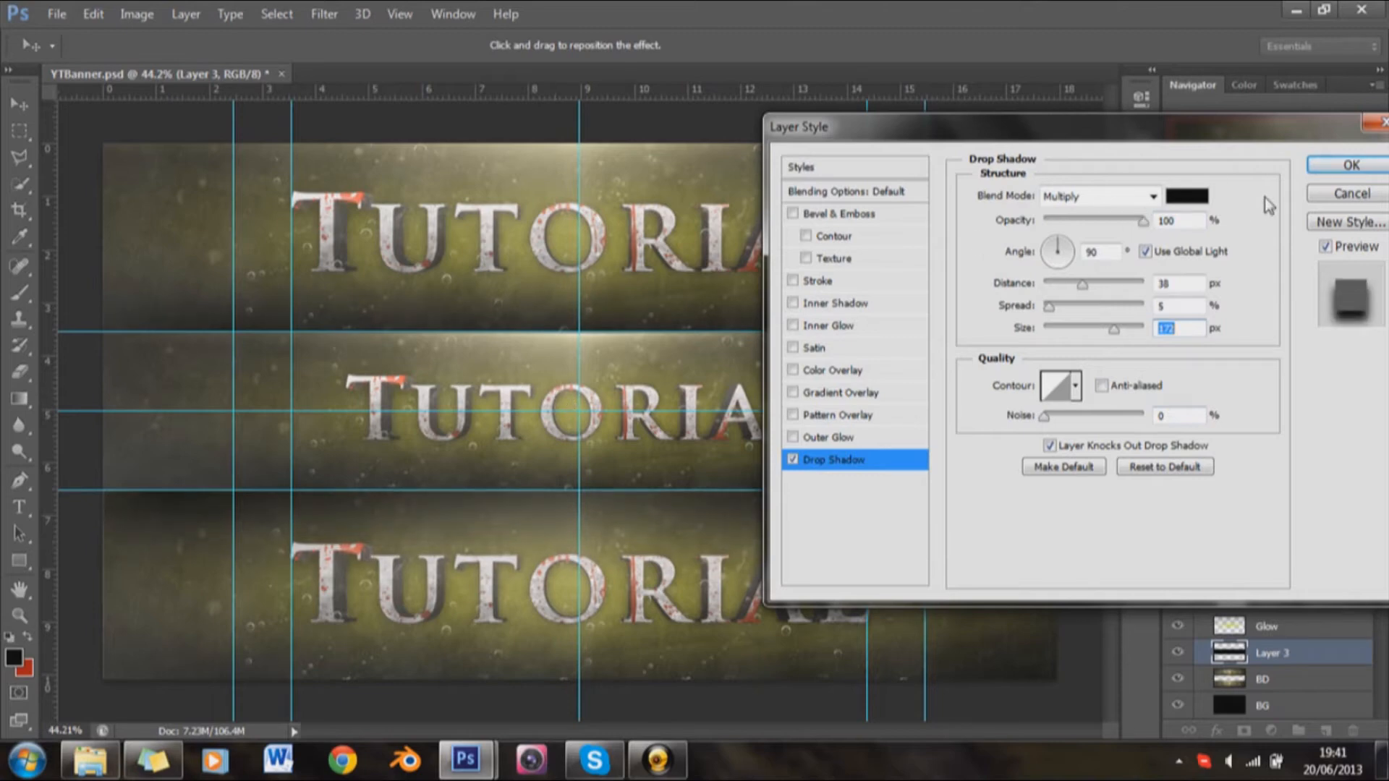
left_click(1352, 168)
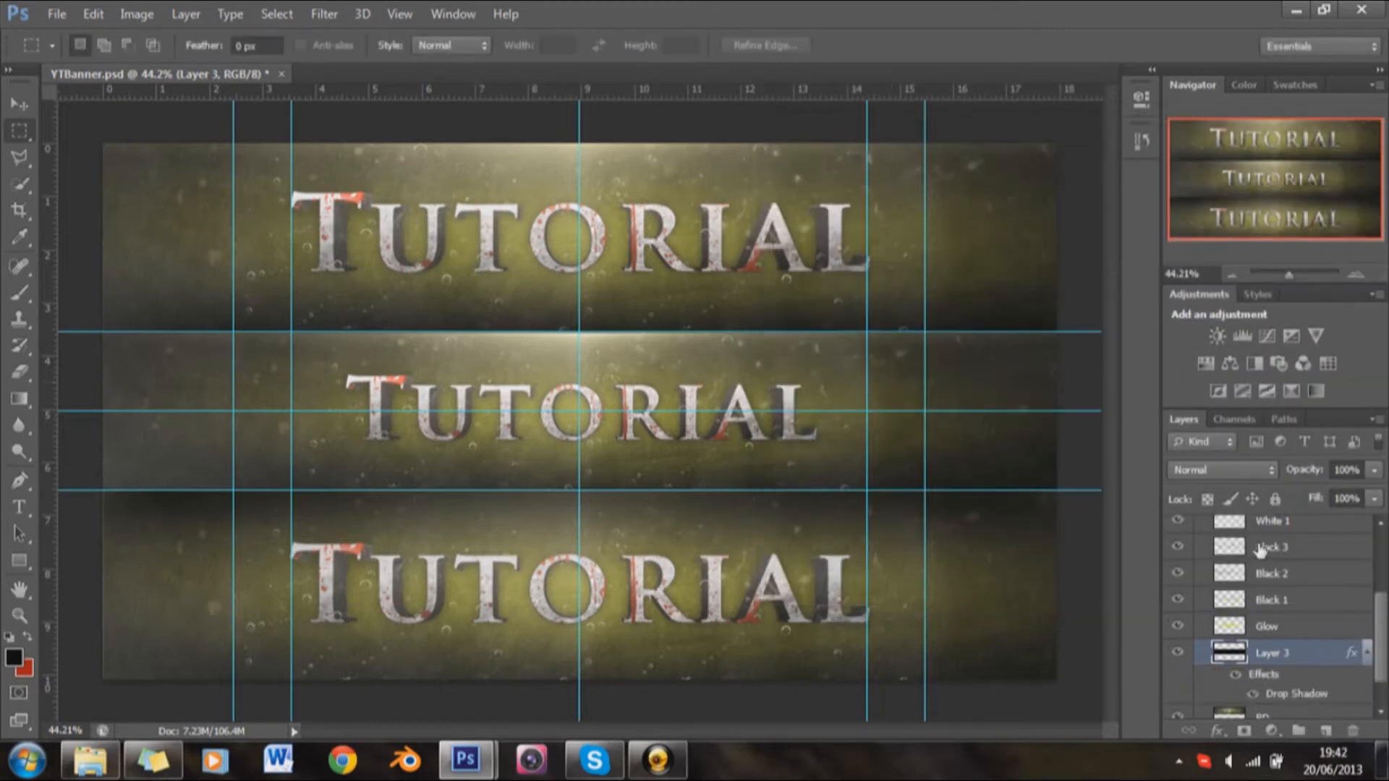
Step: Collapse Layer 3's effects list and add a Curves adjustment layer directly above BD
scroll(1262, 676, "down", 1)
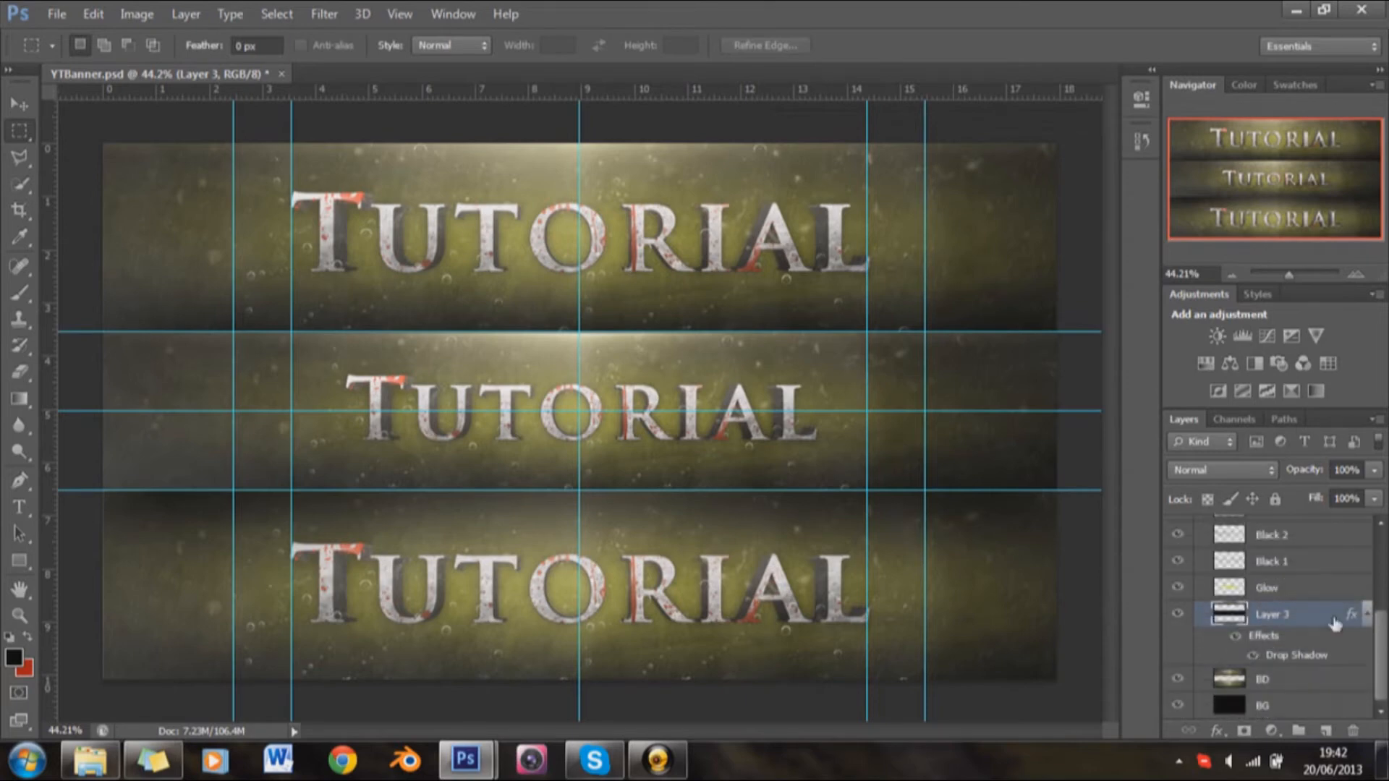
left_click(1367, 615)
left_click(1290, 683)
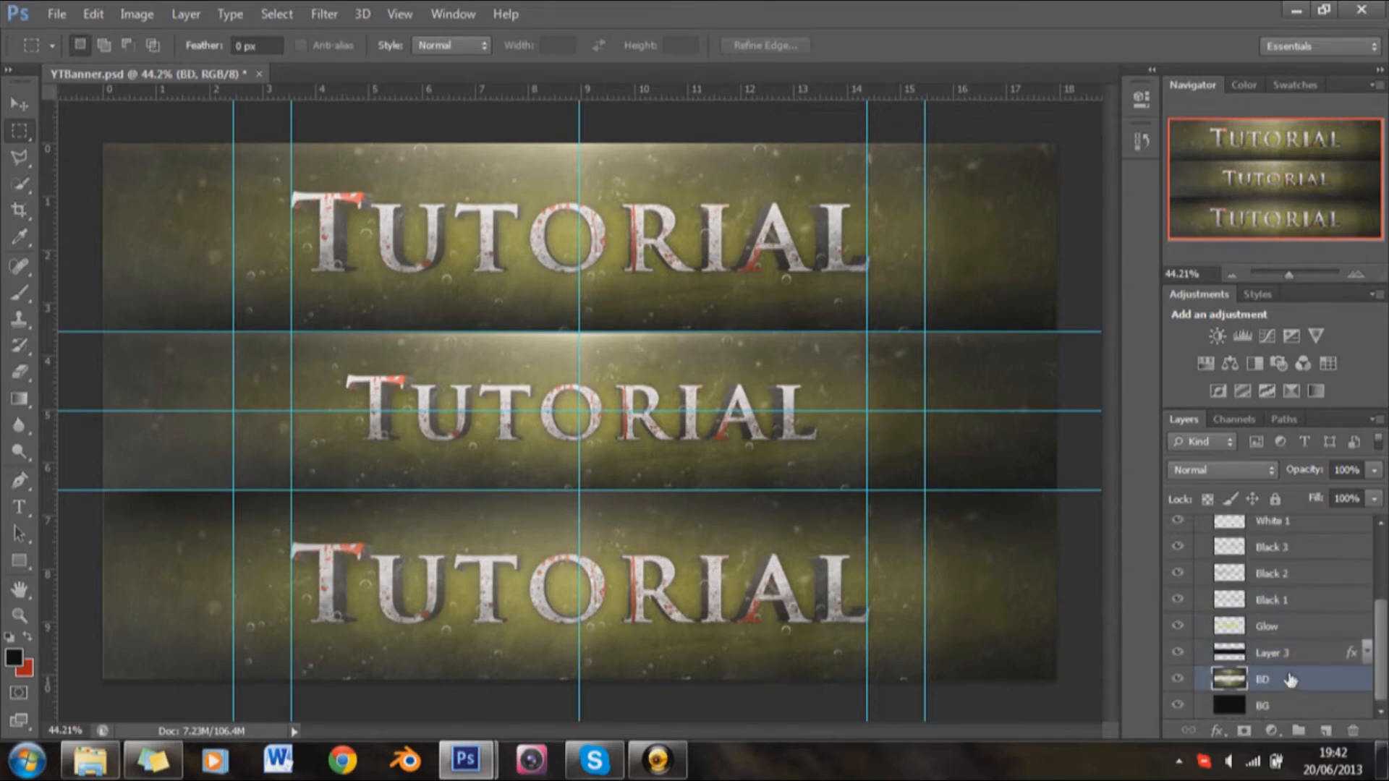
left_click(1268, 338)
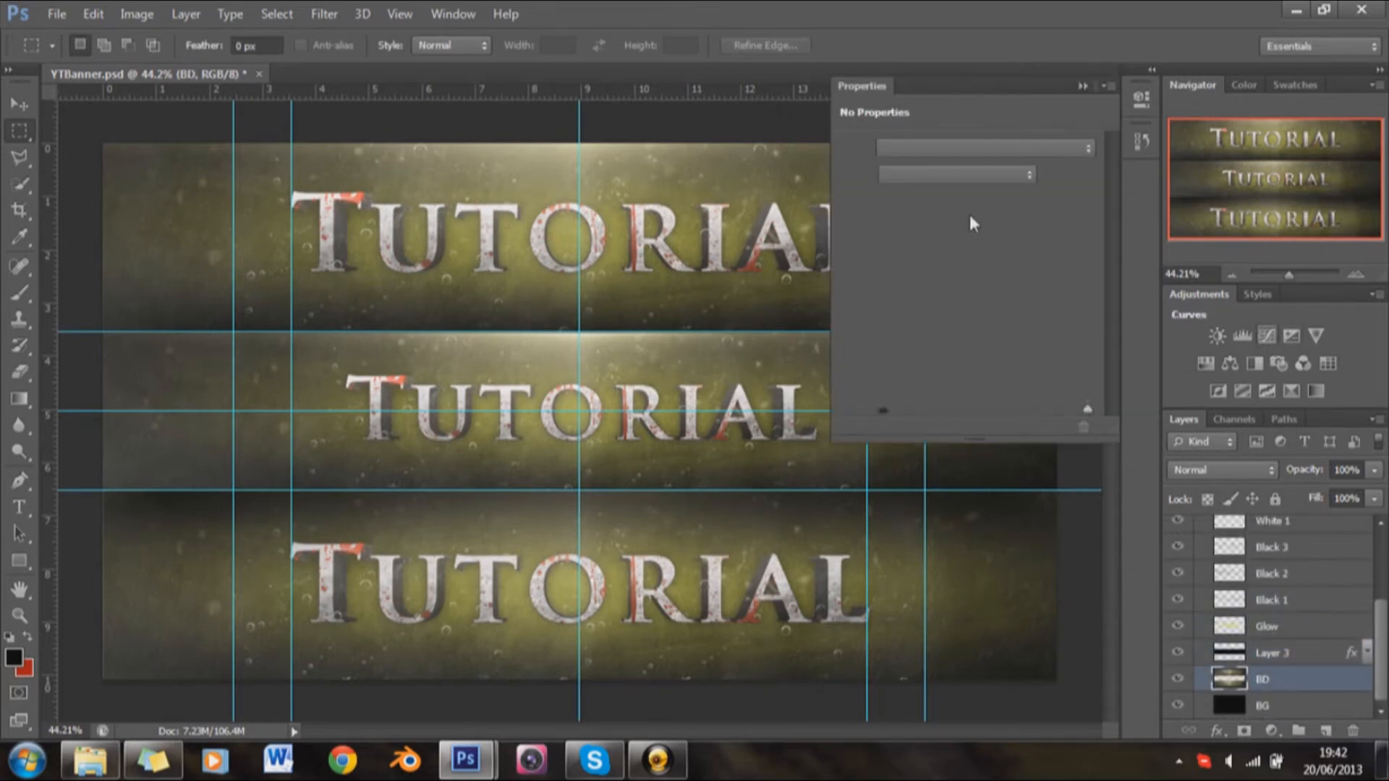
Step: Try a custom curve with lowered highlights and raised shadows, and the Strong Contrast (RGB) preset on the Curves adjustment
left_click_drag(1021, 270, 1031, 264)
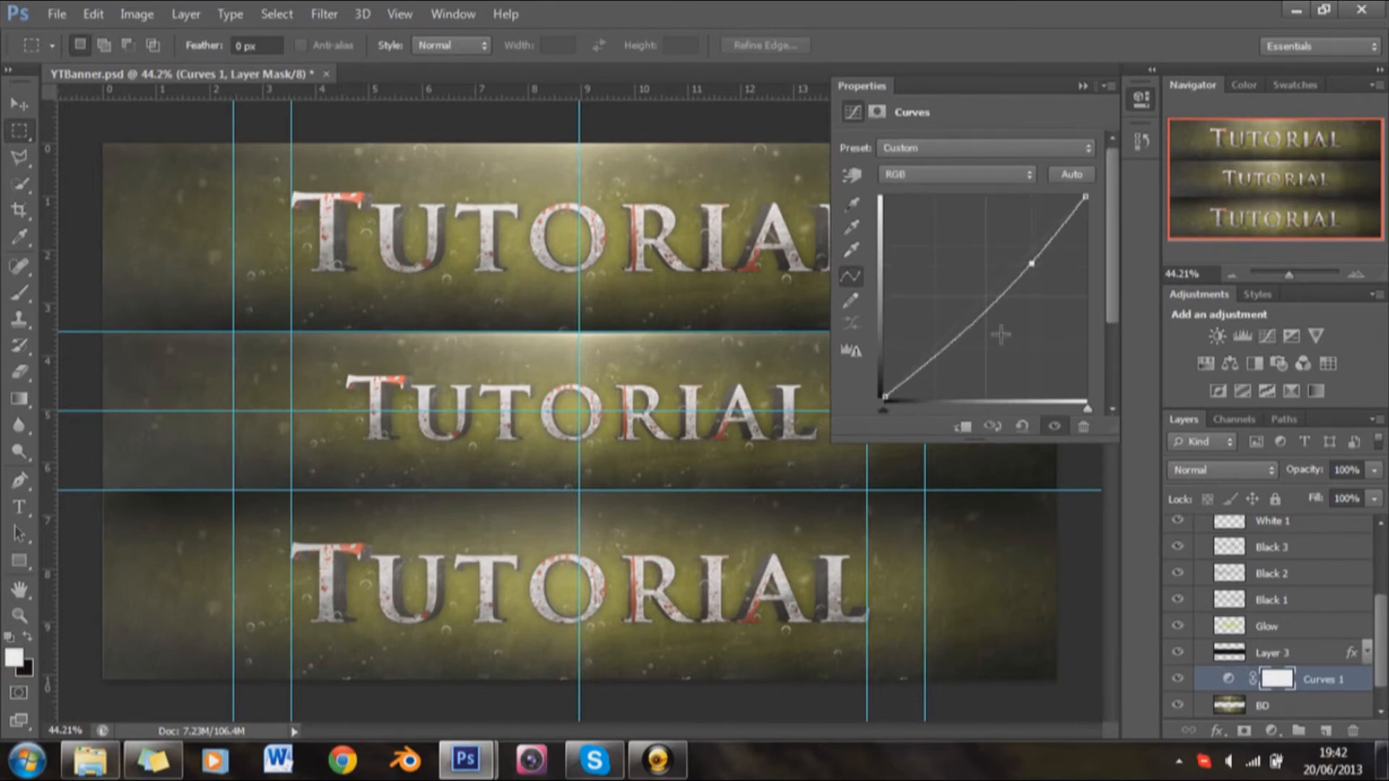
left_click_drag(943, 353, 925, 343)
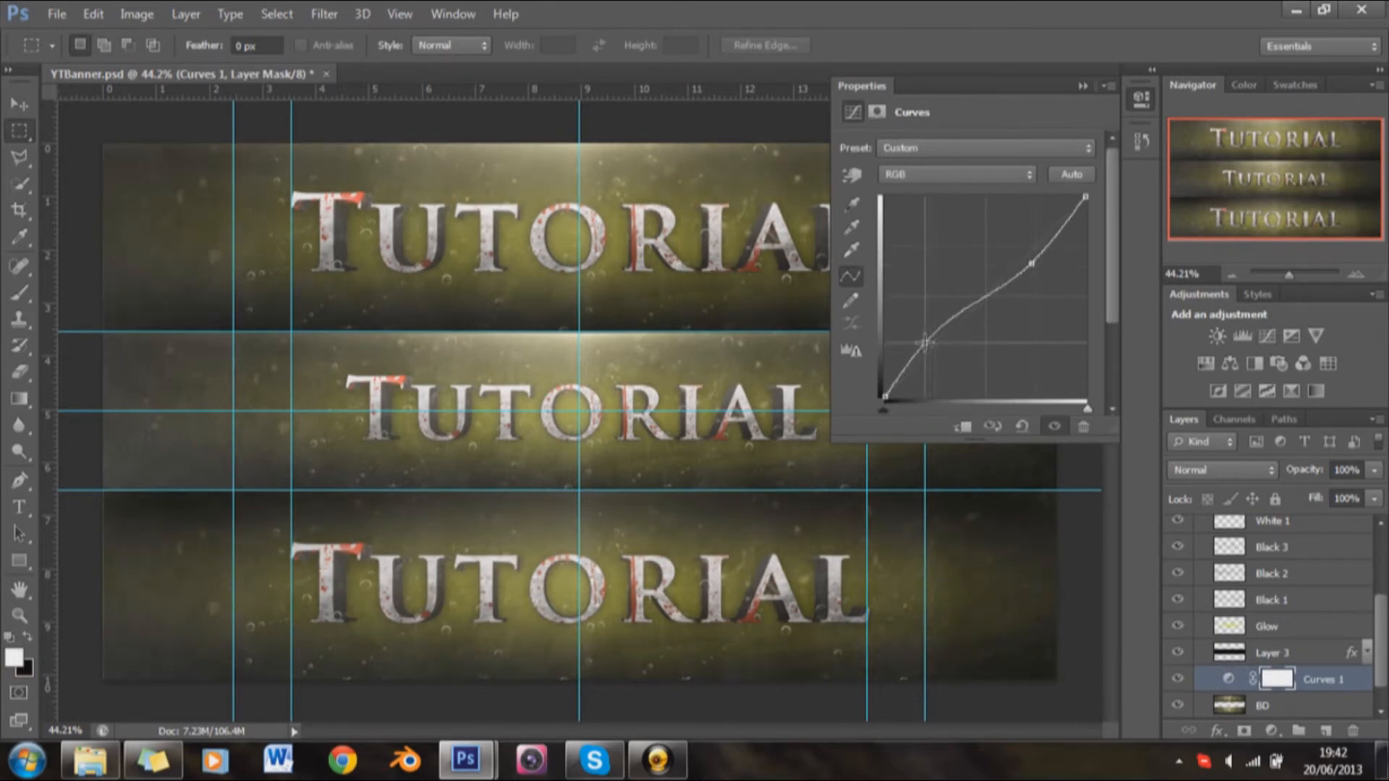
left_click_drag(925, 342, 928, 347)
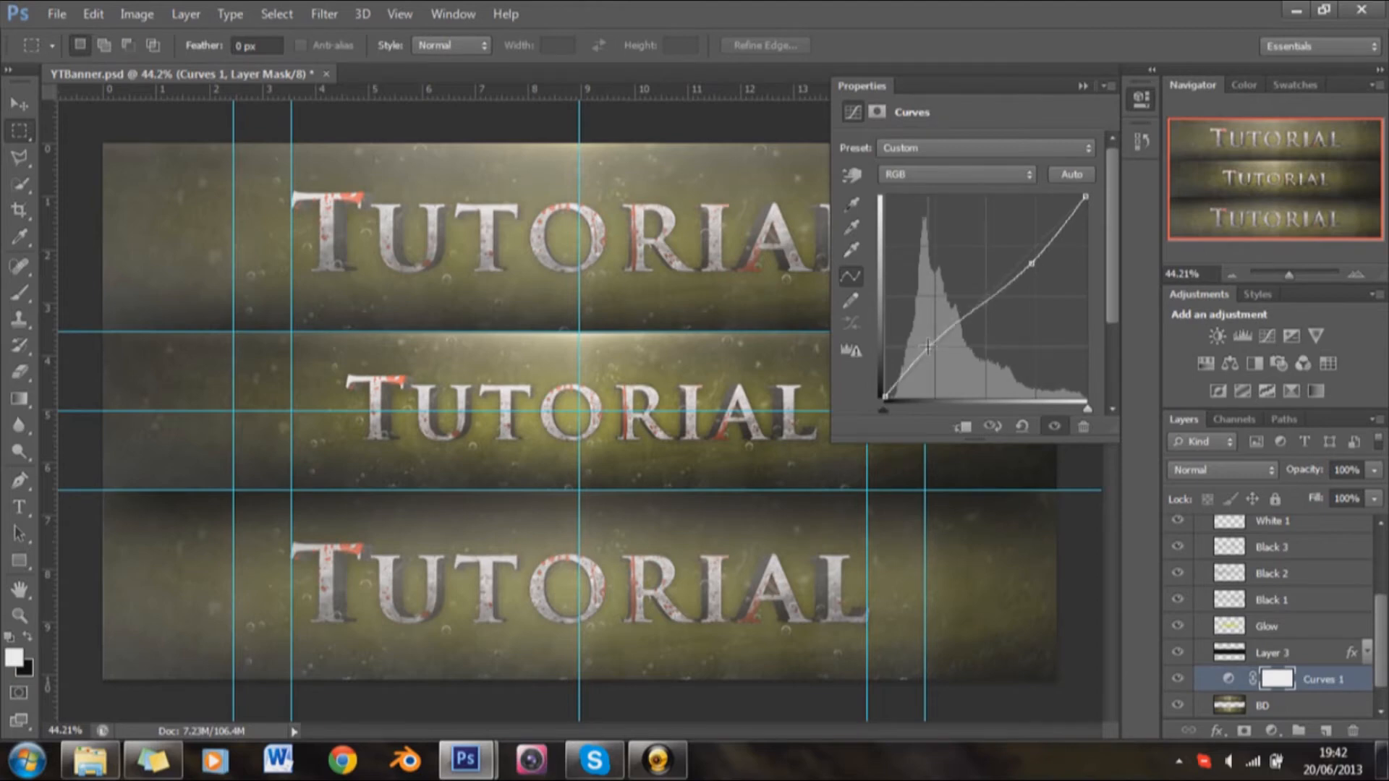
left_click(1009, 174)
left_click(972, 165)
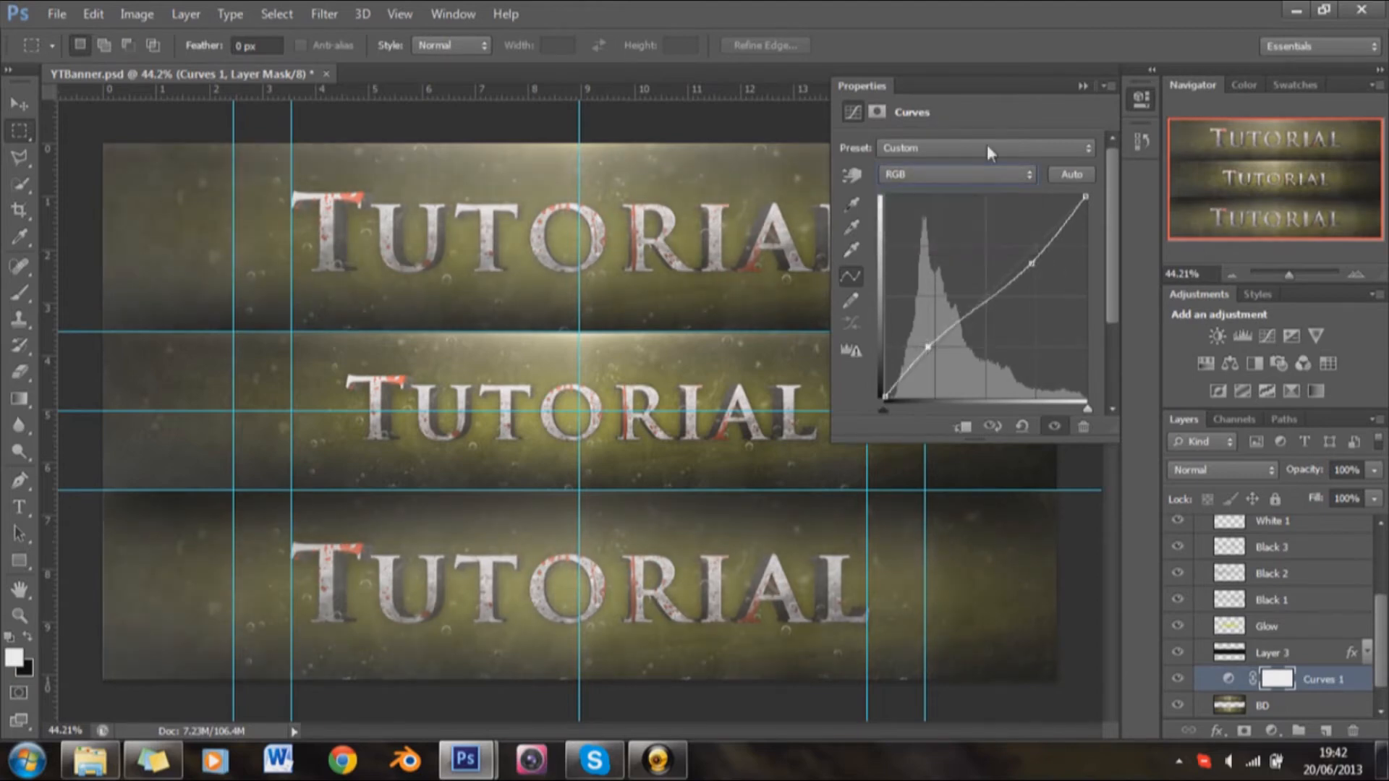
left_click(987, 145)
left_click(948, 329)
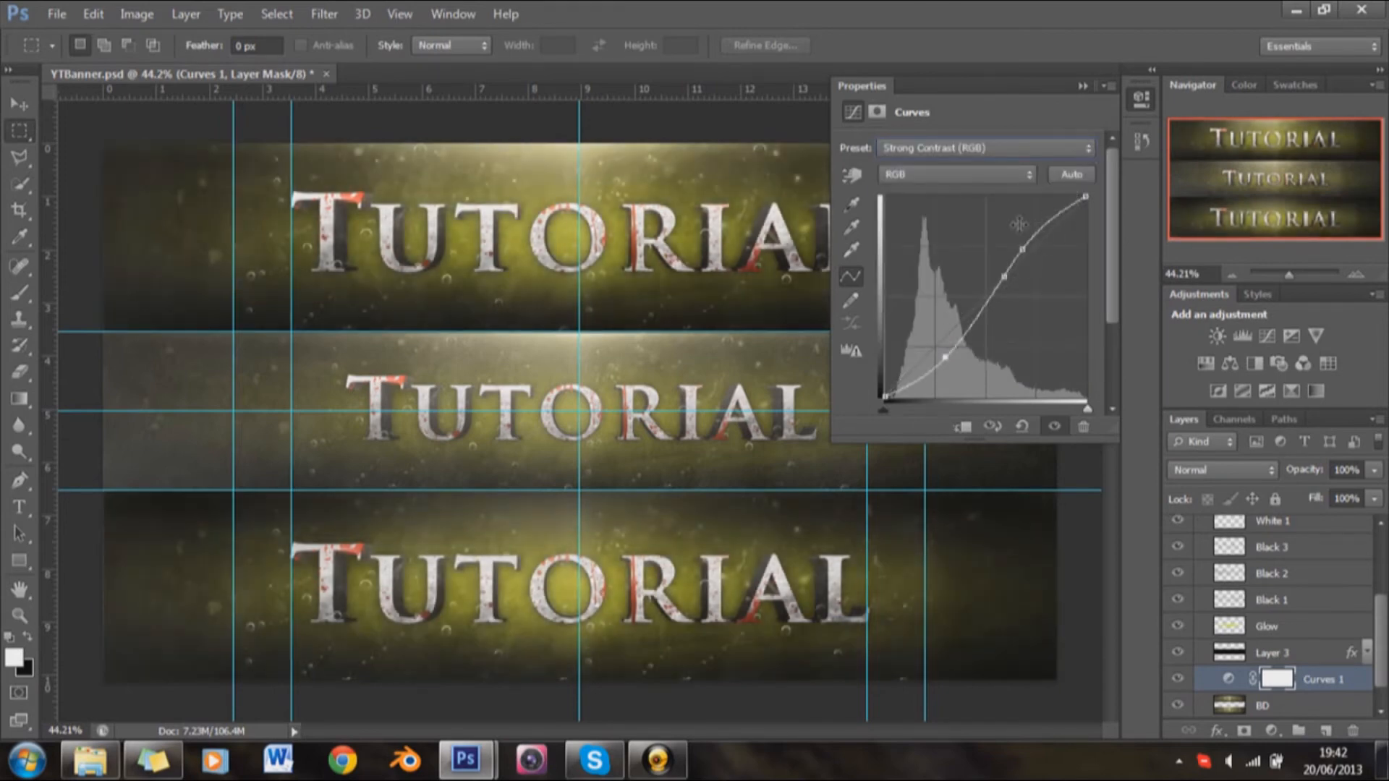
Step: Apply the Darker (RGB) preset to the Curves adjustment and collapse its properties
left_click(1009, 145)
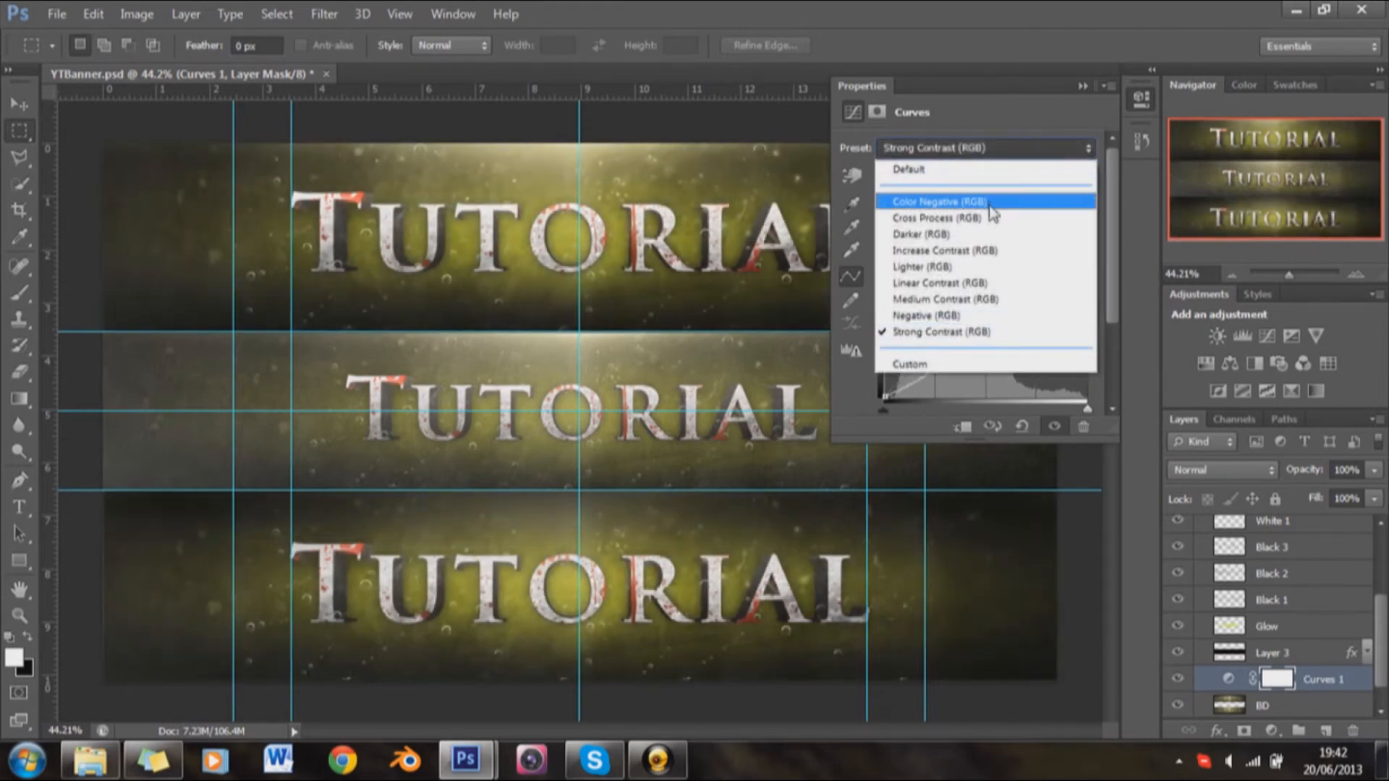
left_click(992, 235)
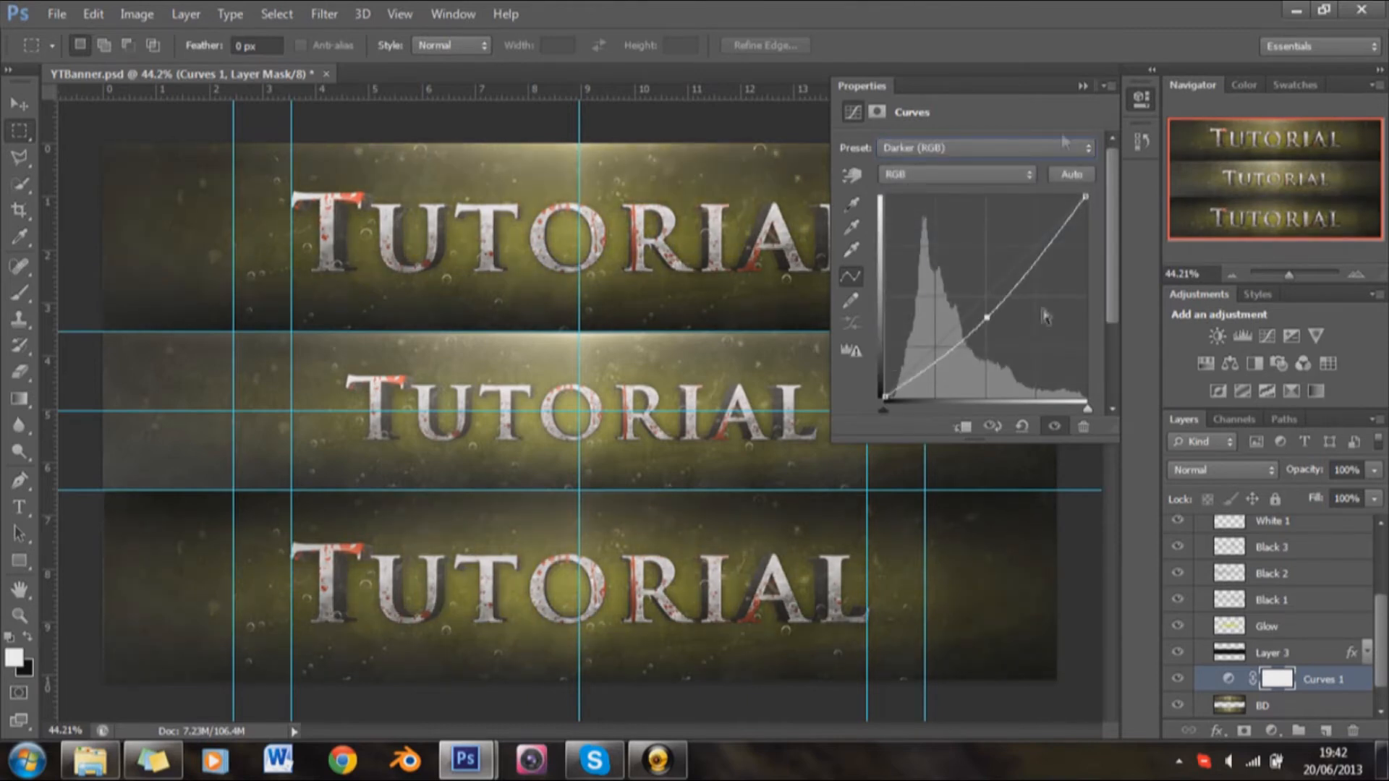
left_click(1083, 85)
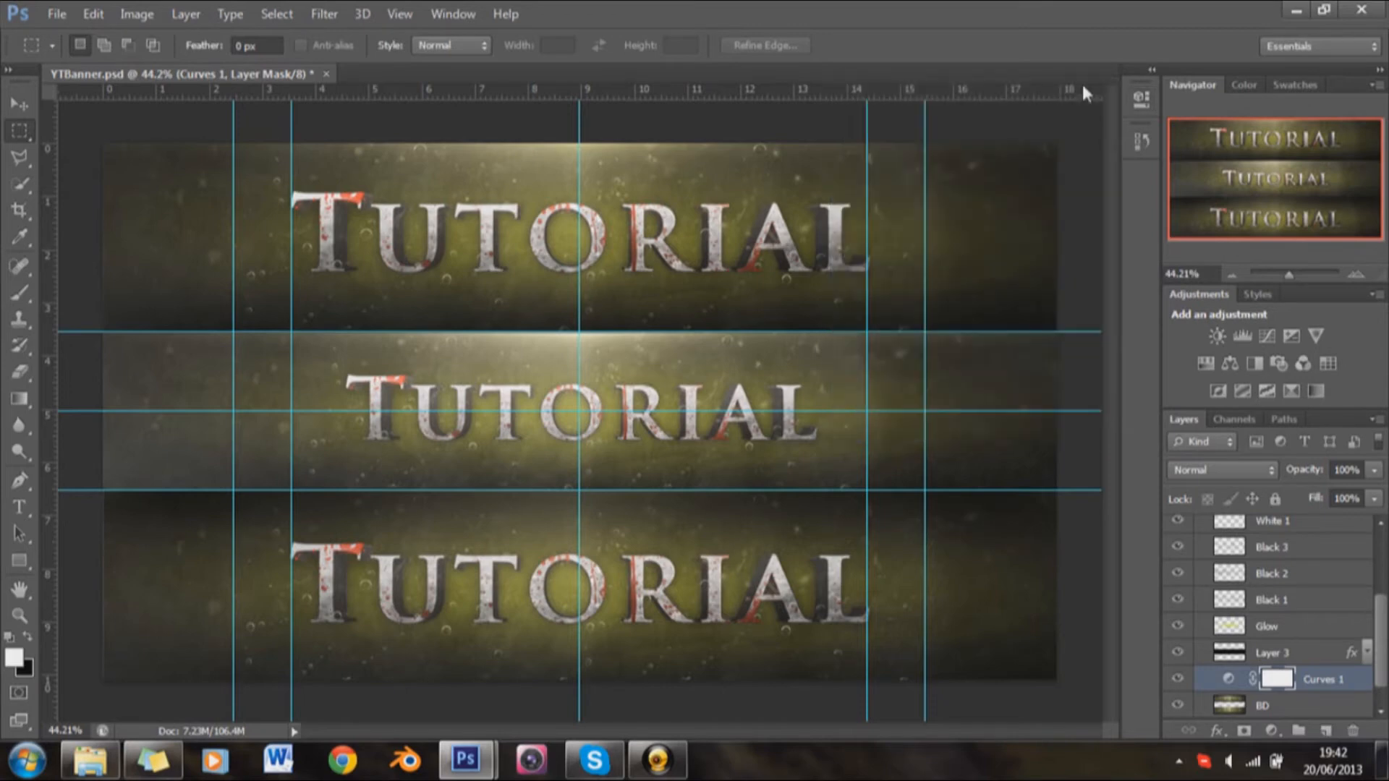
Step: Apply a Lens Blur with a hexagon iris and radius 12 to the BD layer
left_click(1278, 695)
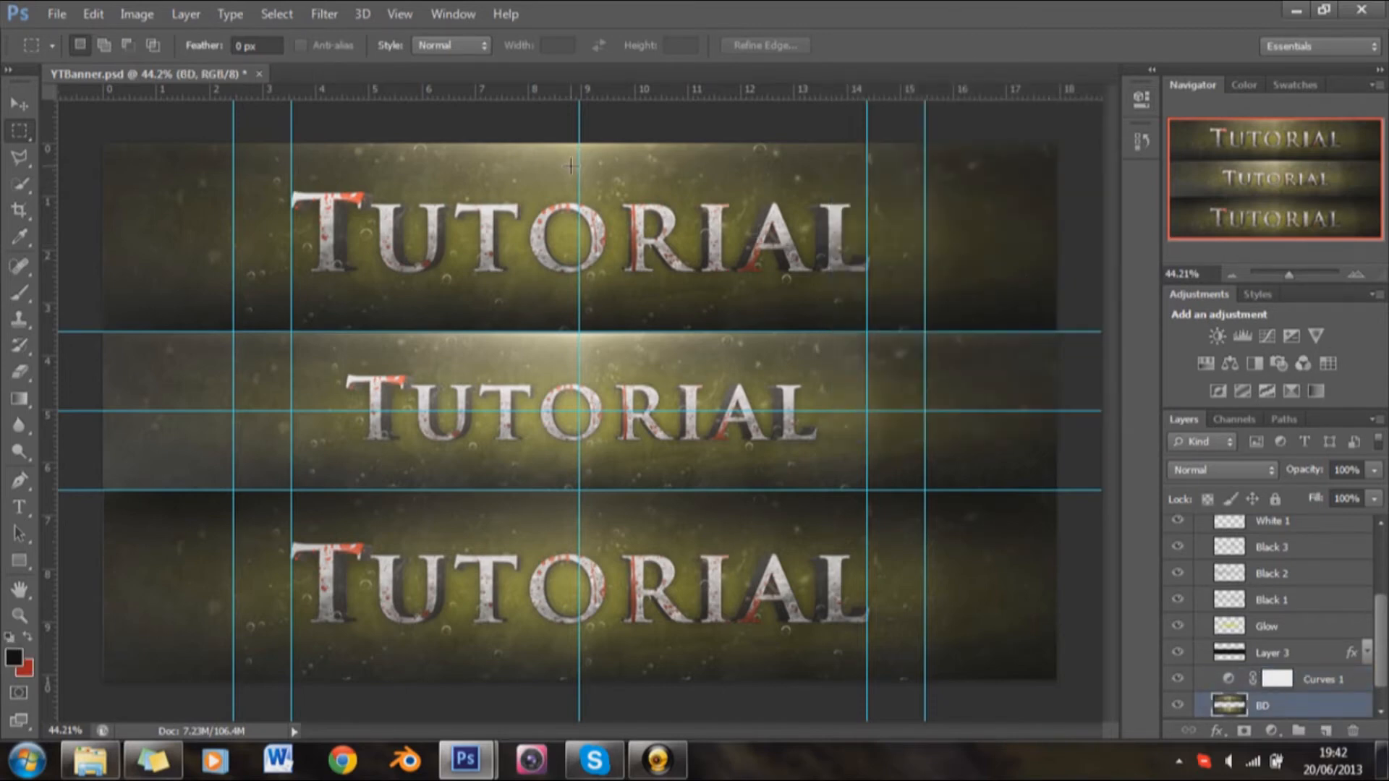
left_click(322, 14)
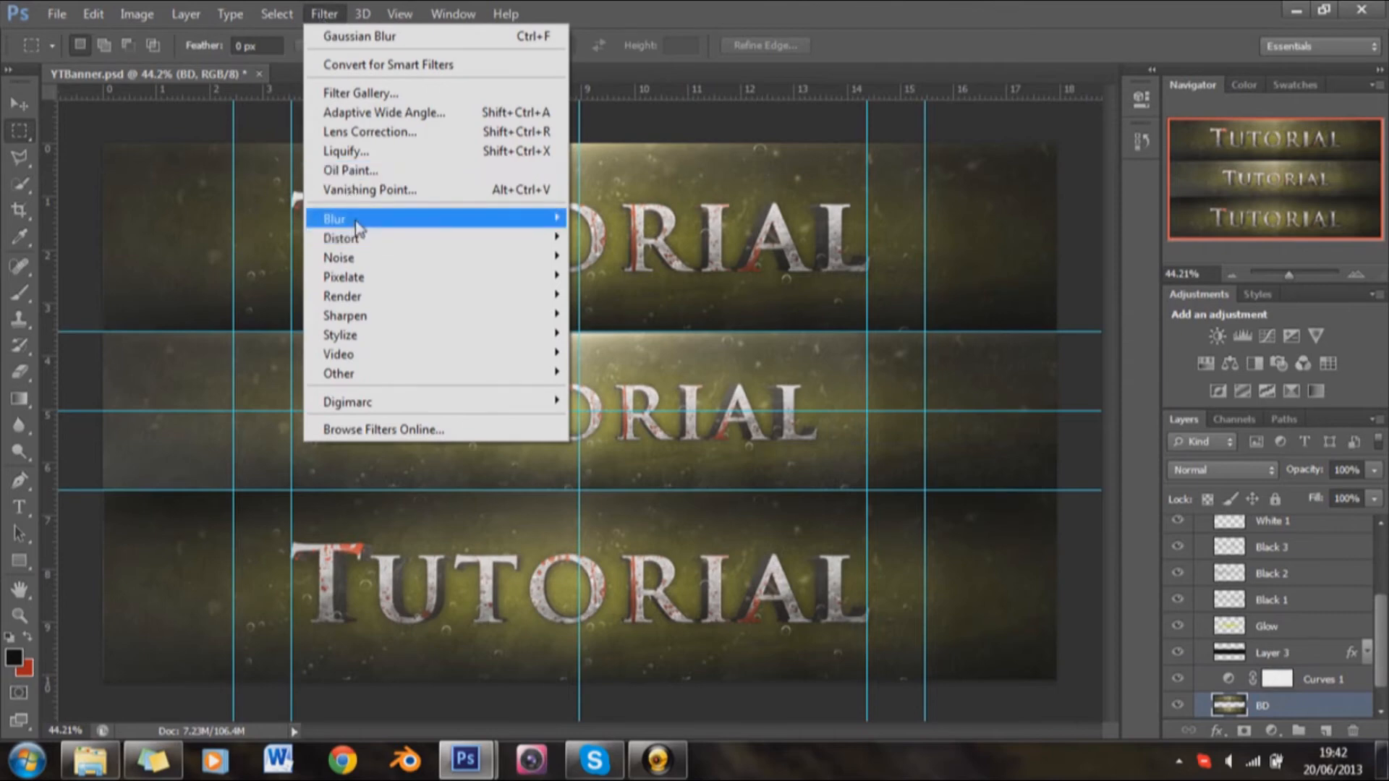
mouse_move(356, 226)
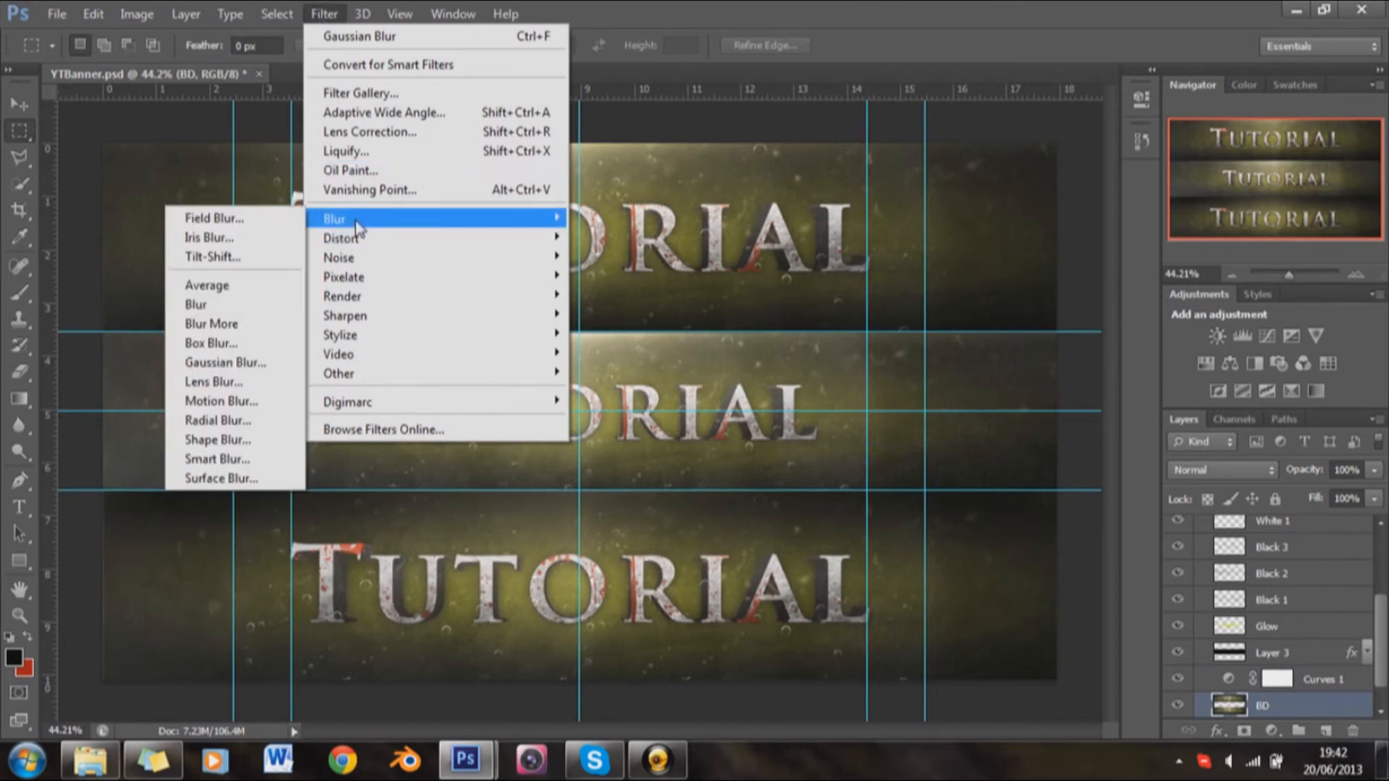
left_click(229, 382)
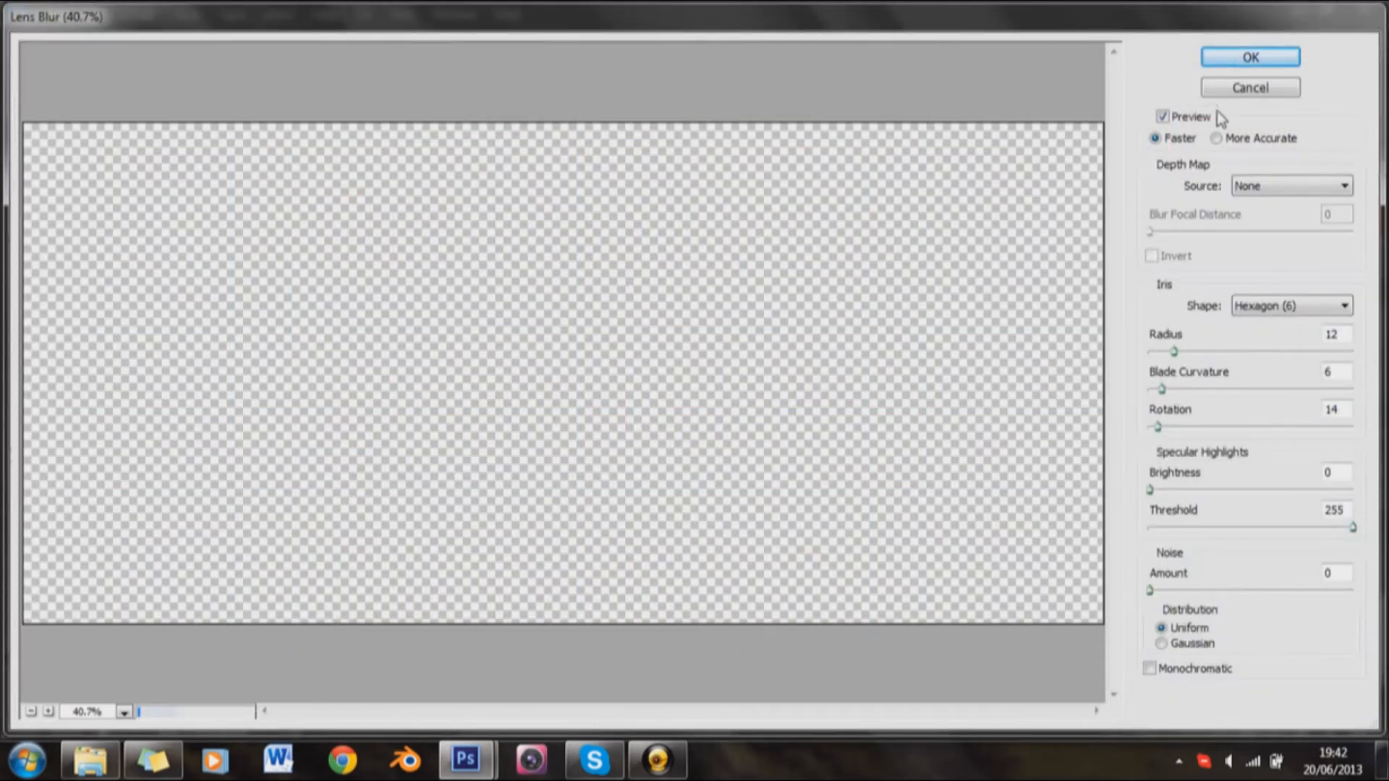
left_click(1237, 58)
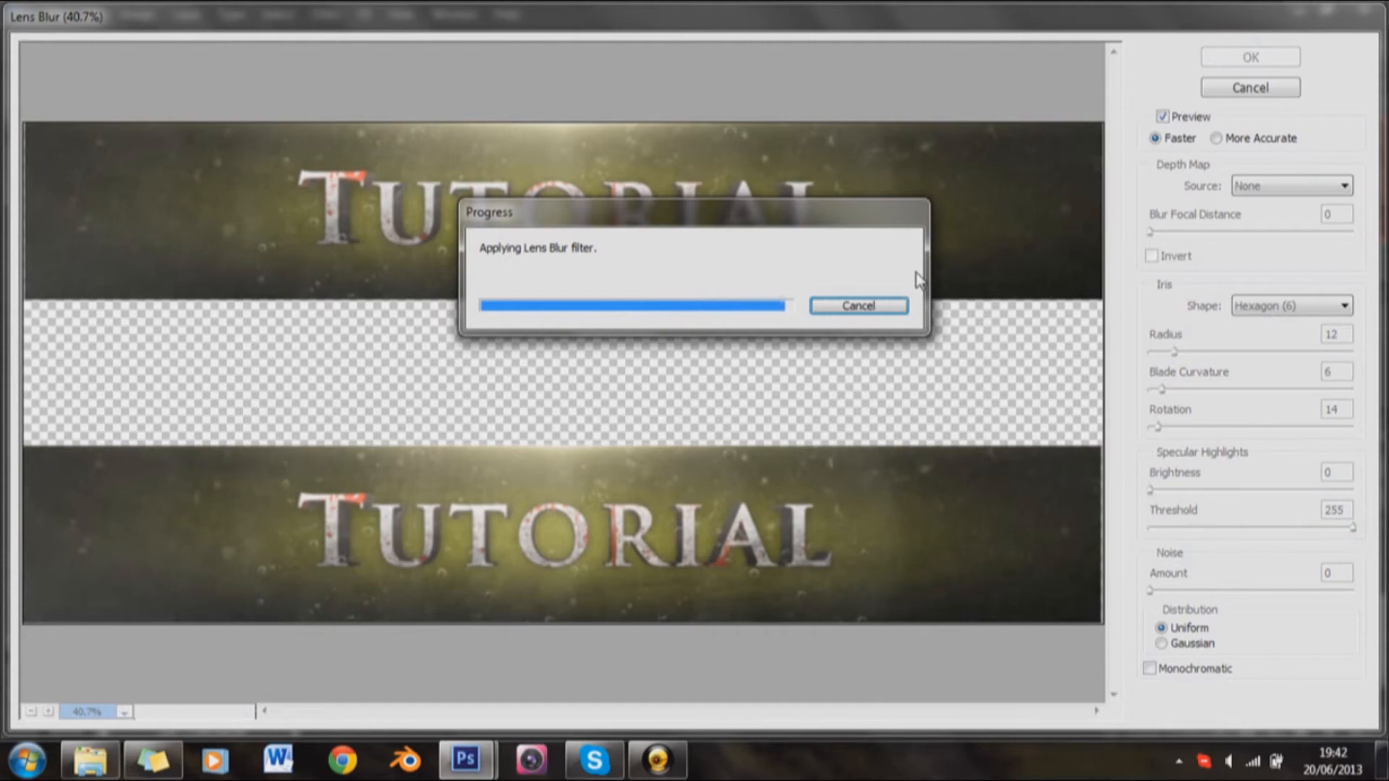
Step: Collapse the BackGround group and create a new layer named Blend above all the groups
scroll(1266, 615, "up", 3)
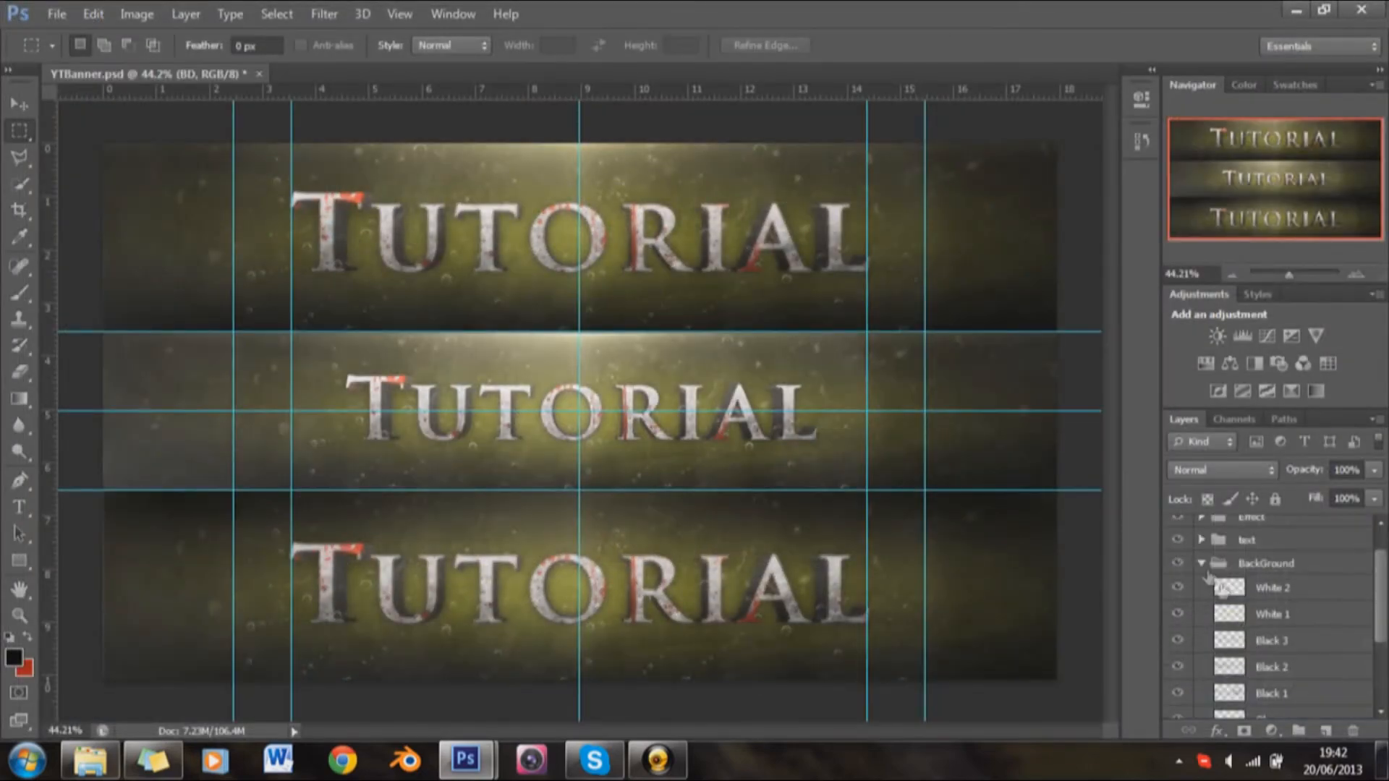
left_click(1203, 565)
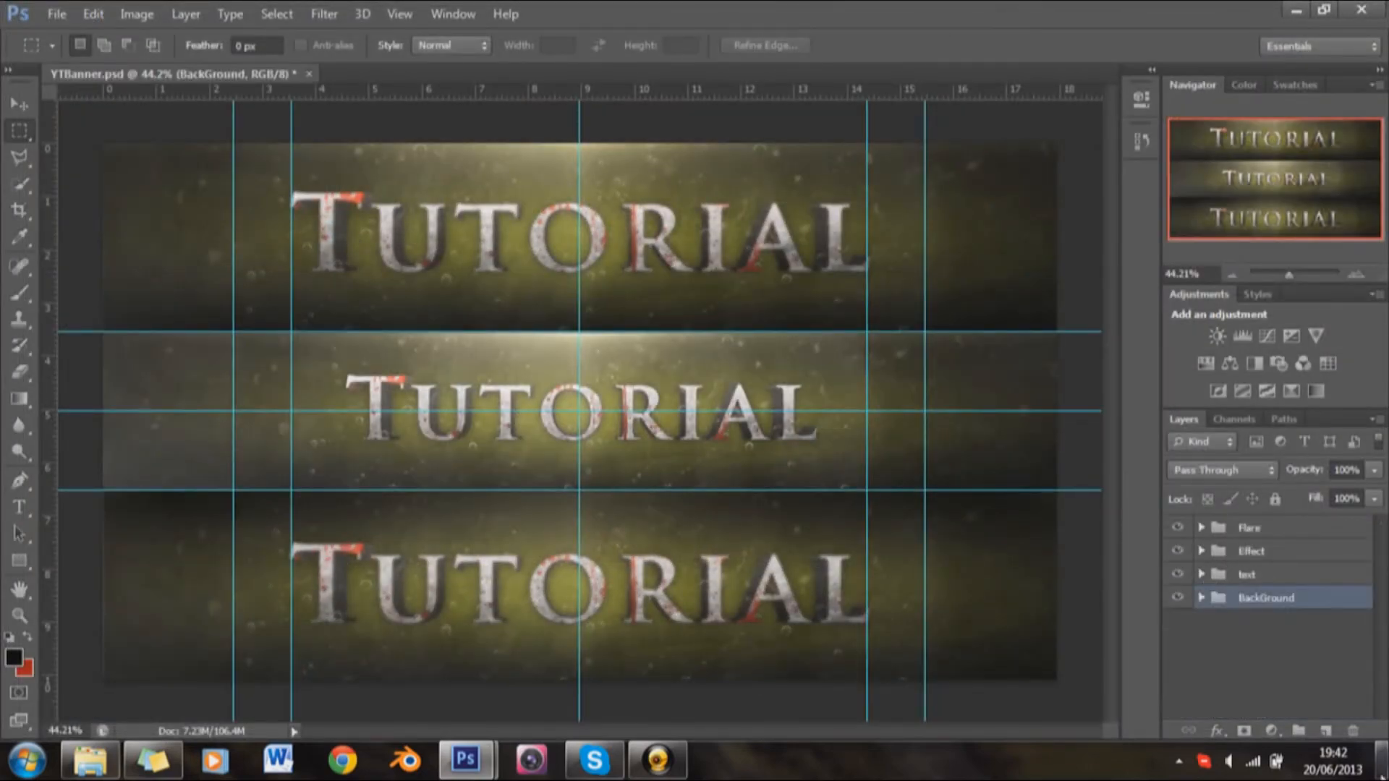
left_click(1327, 731)
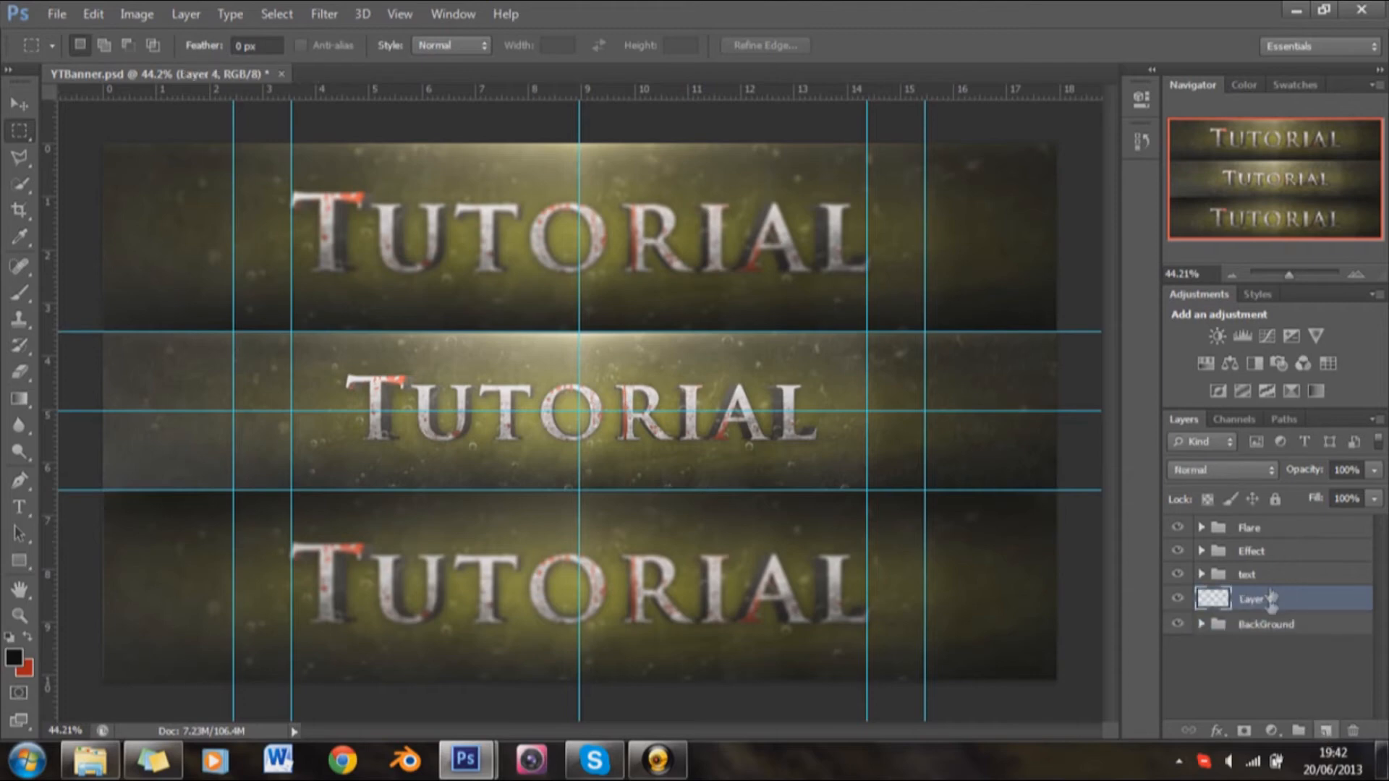
left_click_drag(1271, 600, 1274, 526)
double_click(1271, 534)
type("B")
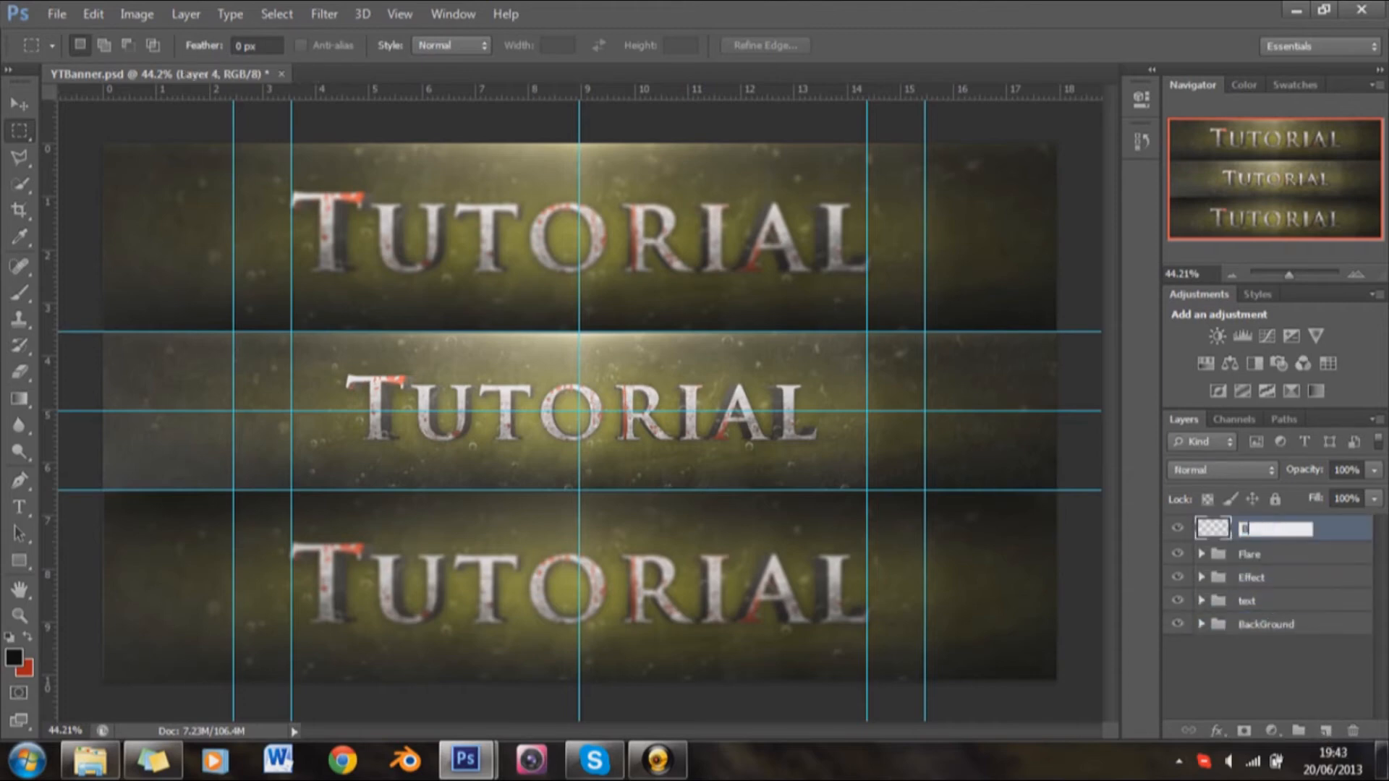
type("lend")
key("Return")
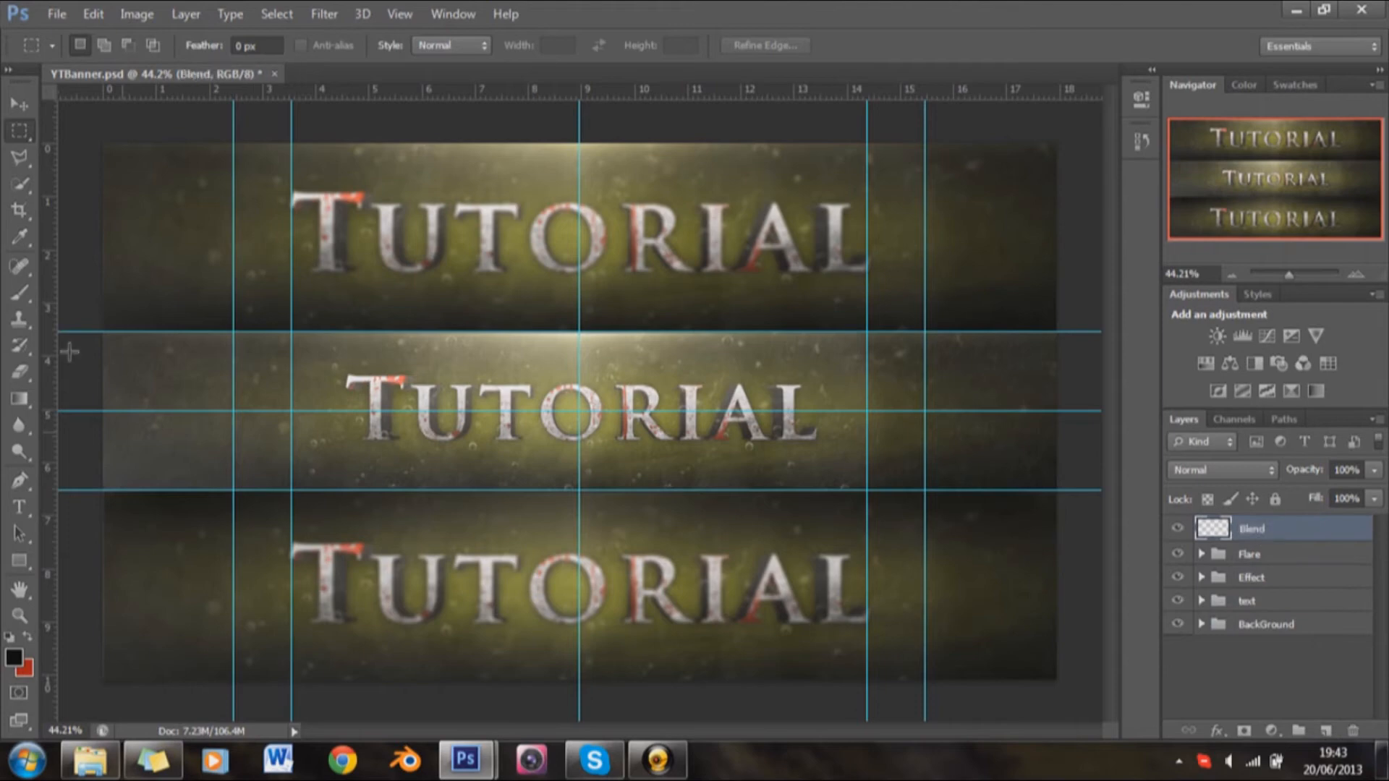
Step: Choose the Brush tool with a soft round brush and set its size to 300 px
scroll(95, 294, "down", 4)
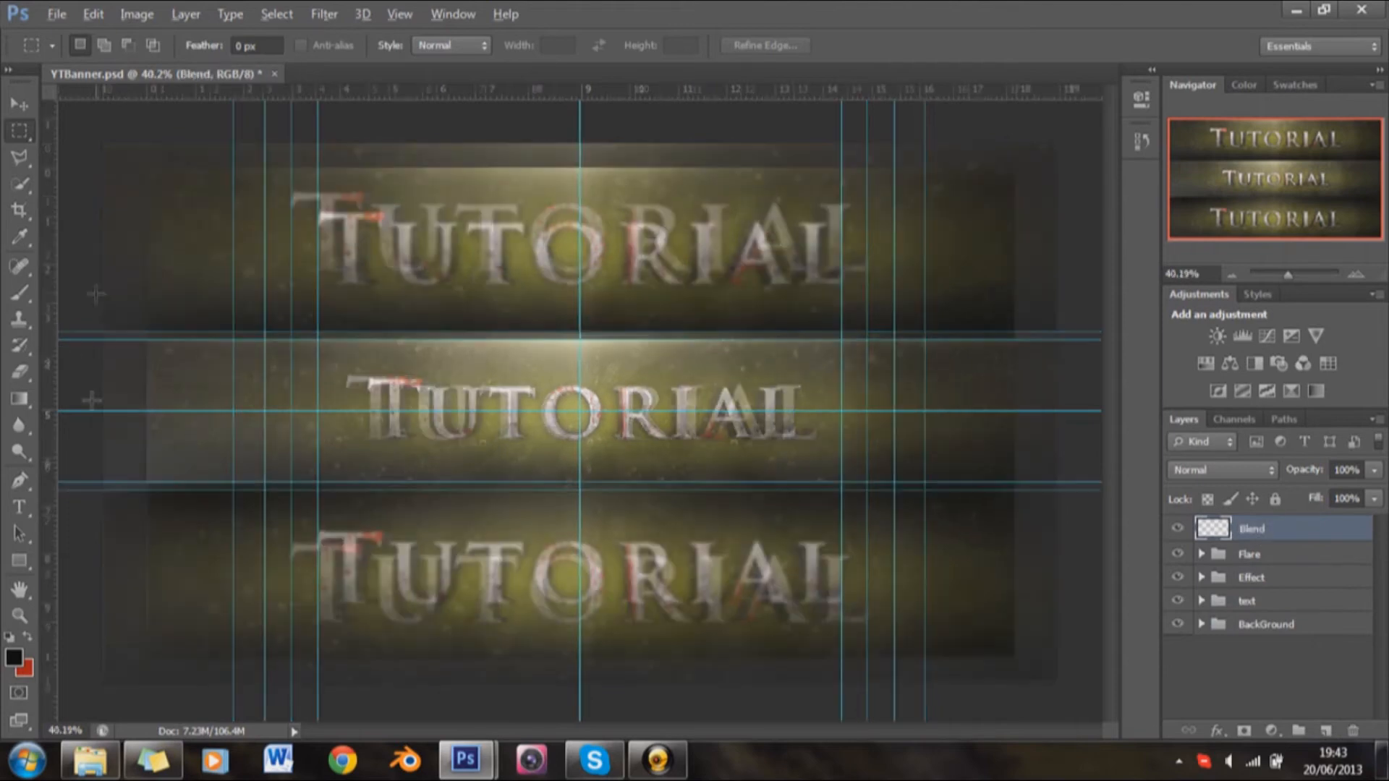
key("b")
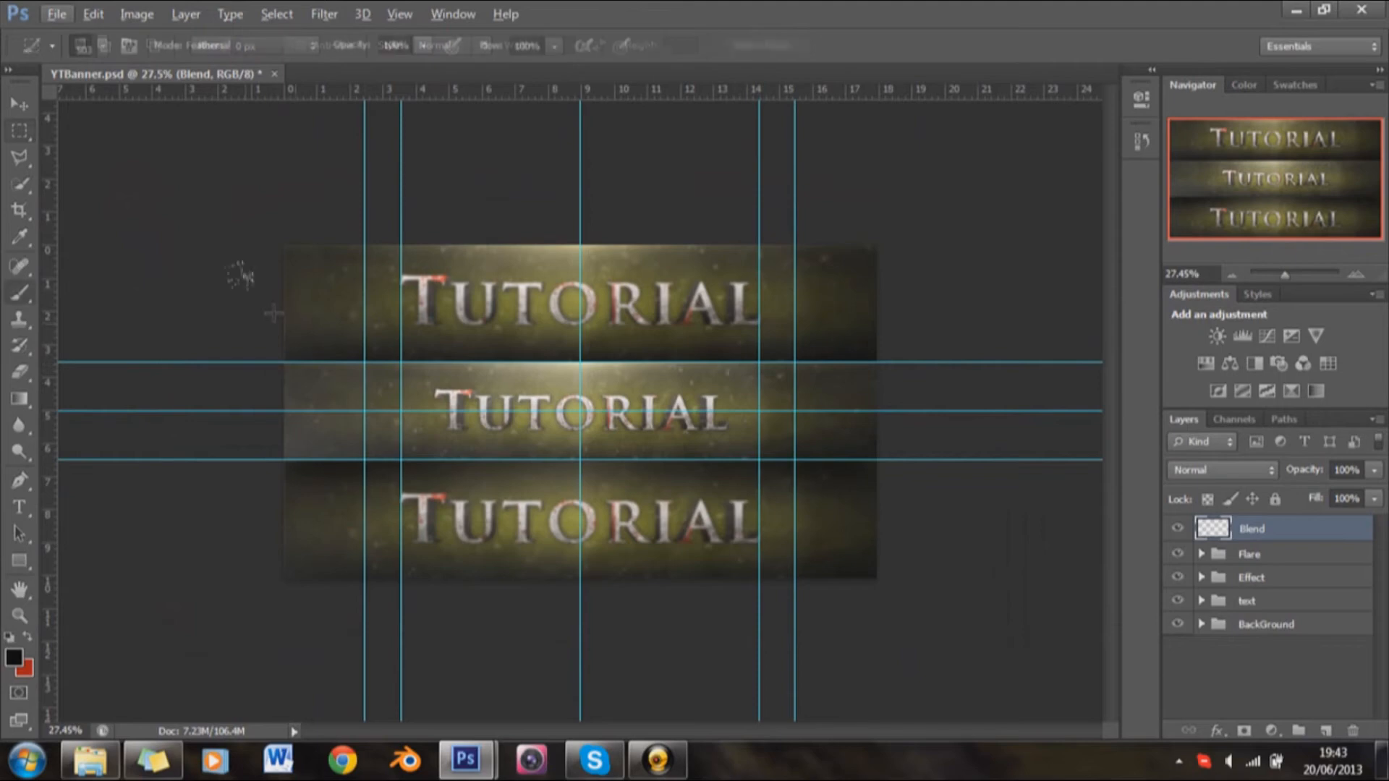
right_click(276, 222)
right_click(583, 350)
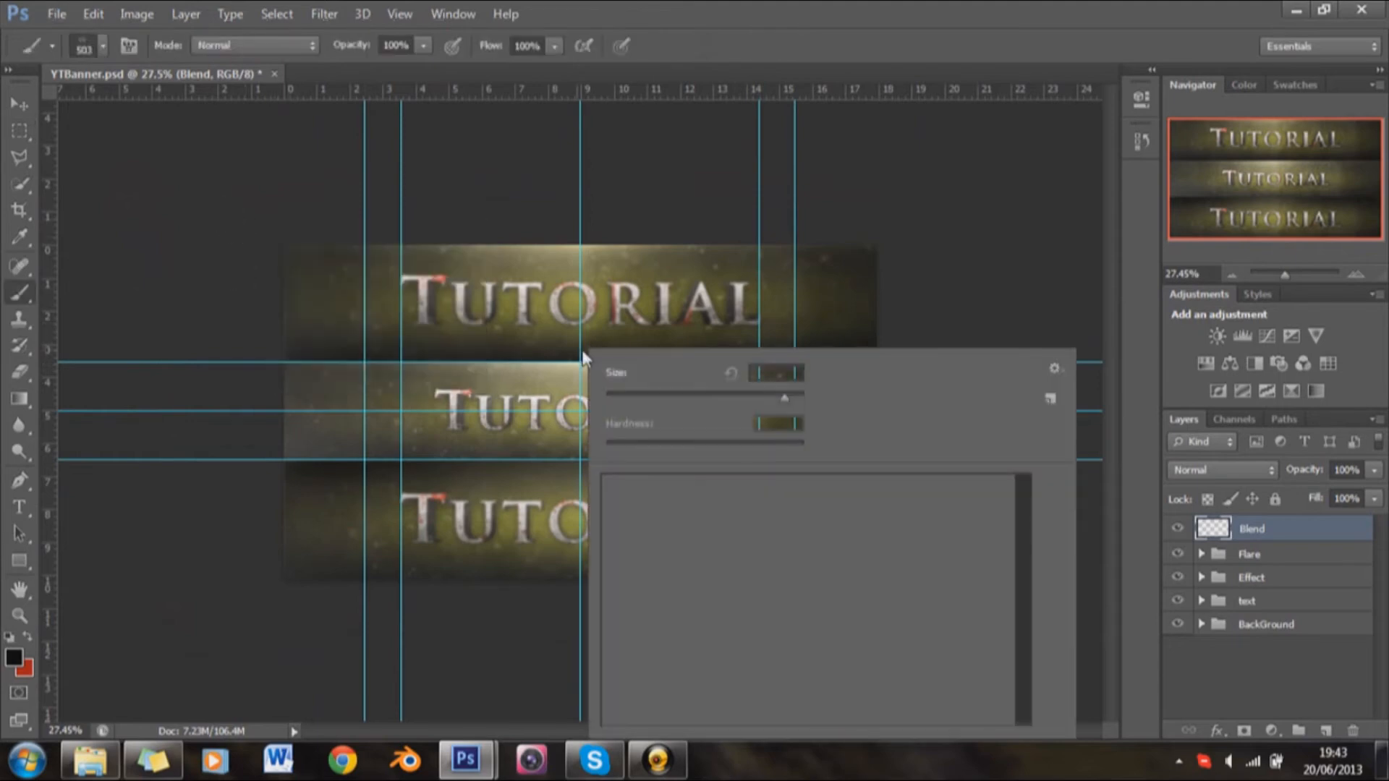
double_click(629, 492)
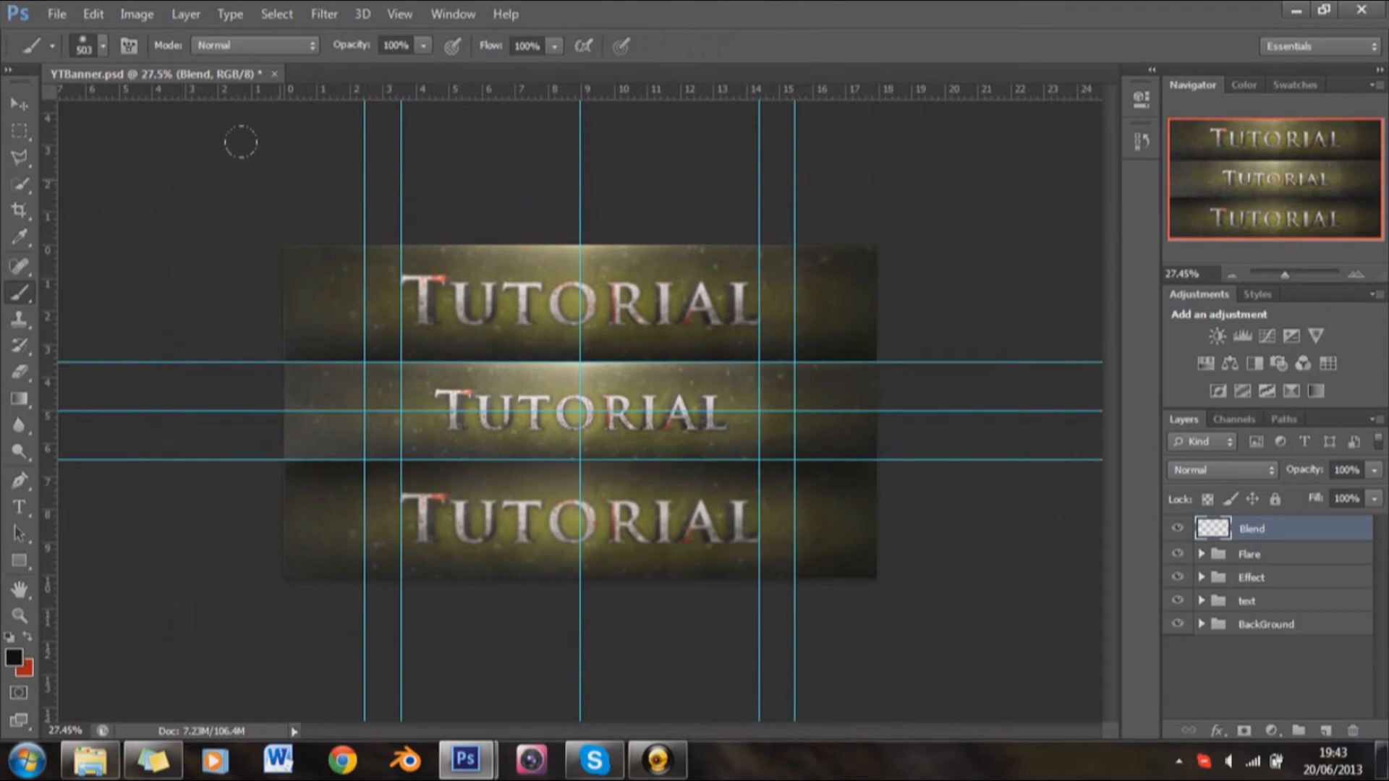
scroll(264, 171, "up", 1)
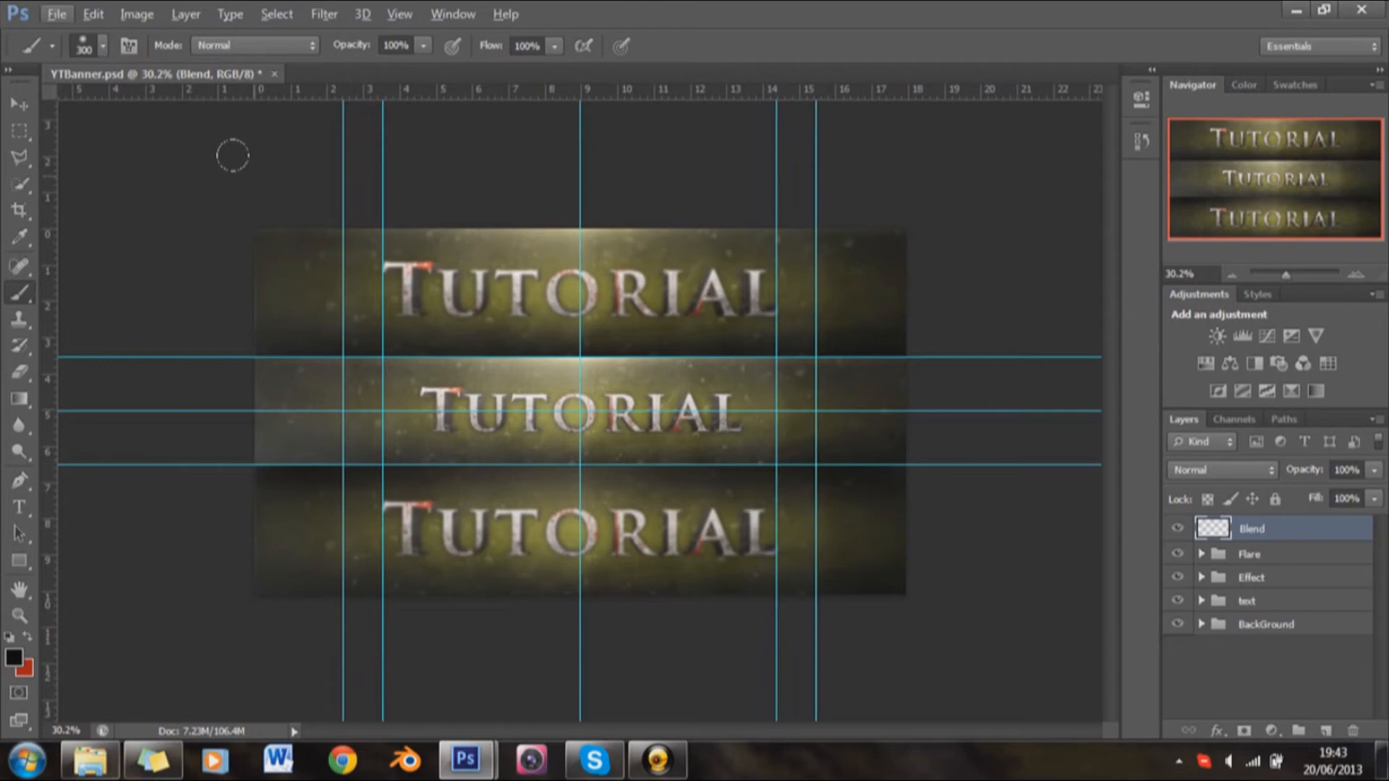
Step: Try painting a black fade down the banner's left edge on the Blend layer with the 300 px brush
key("alt")
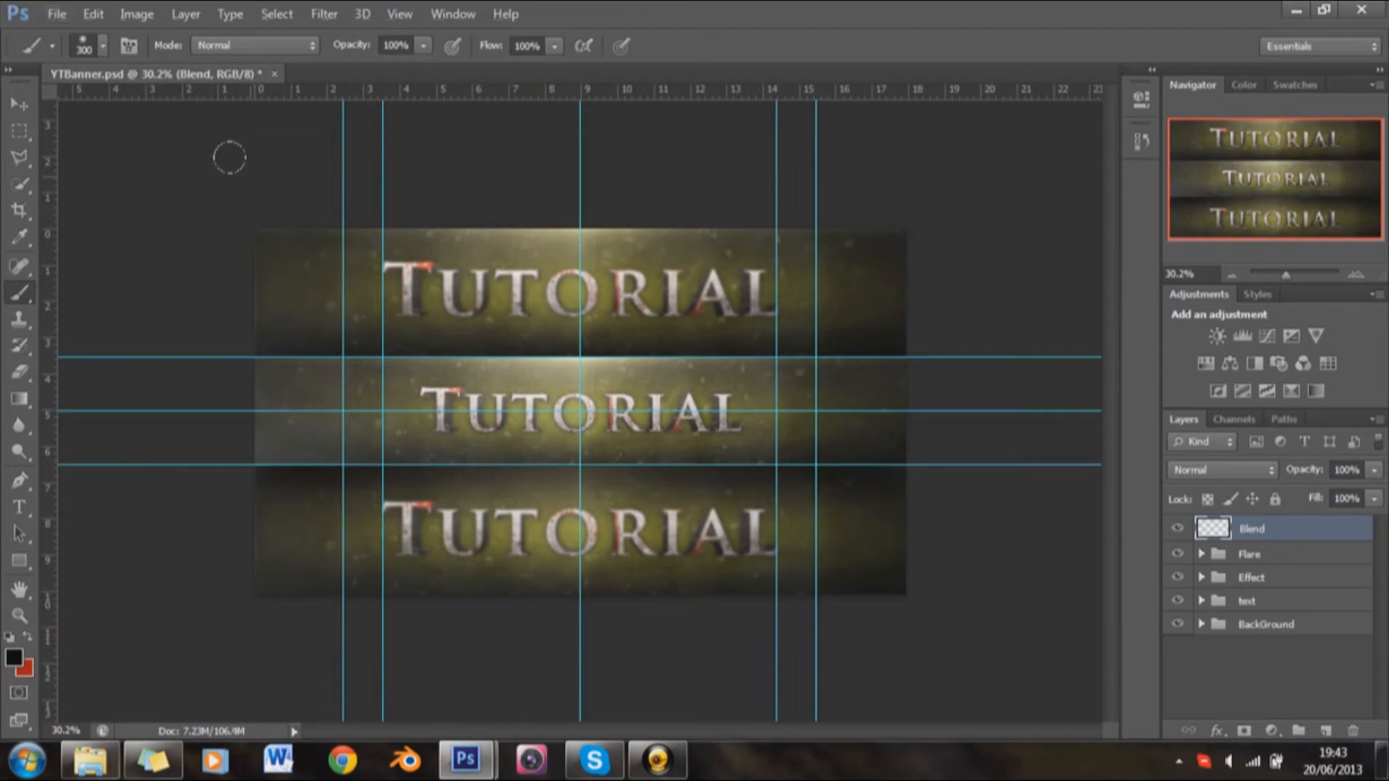
left_click(225, 627, "shift")
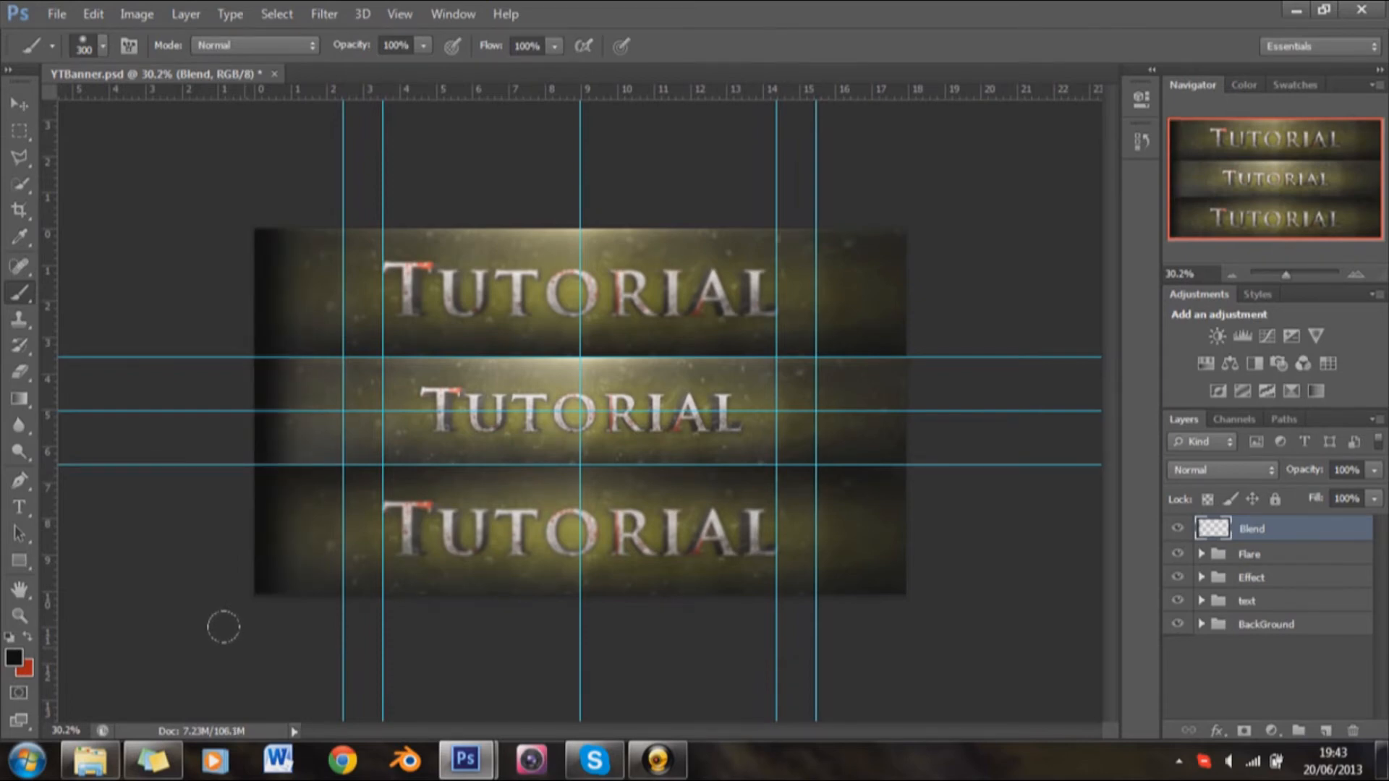
scroll(818, 434, "up", 3)
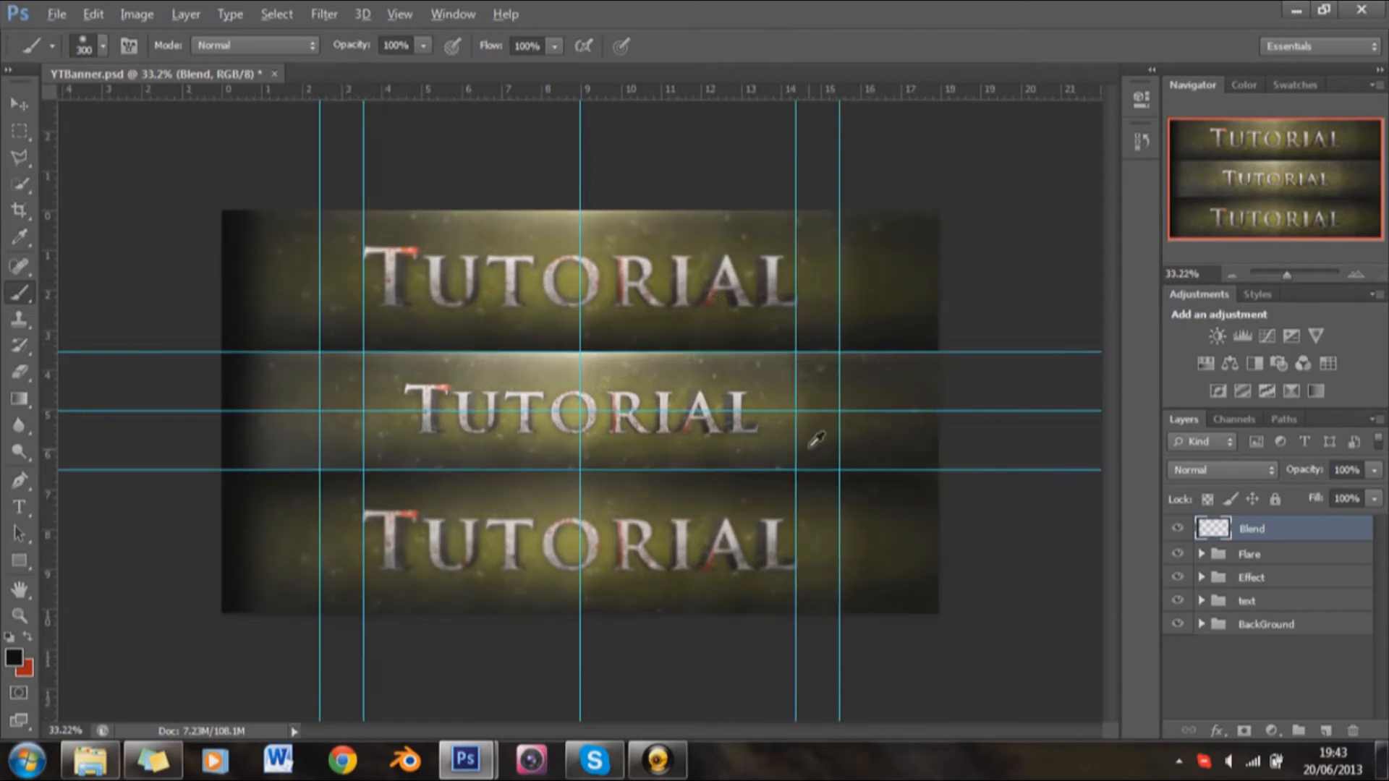
Step: Undo the fade and repaint it in black down the left edge of the Blend layer with a 400 px brush
scroll(186, 192, "down", 3)
key("bracketright")
key("bracketright")
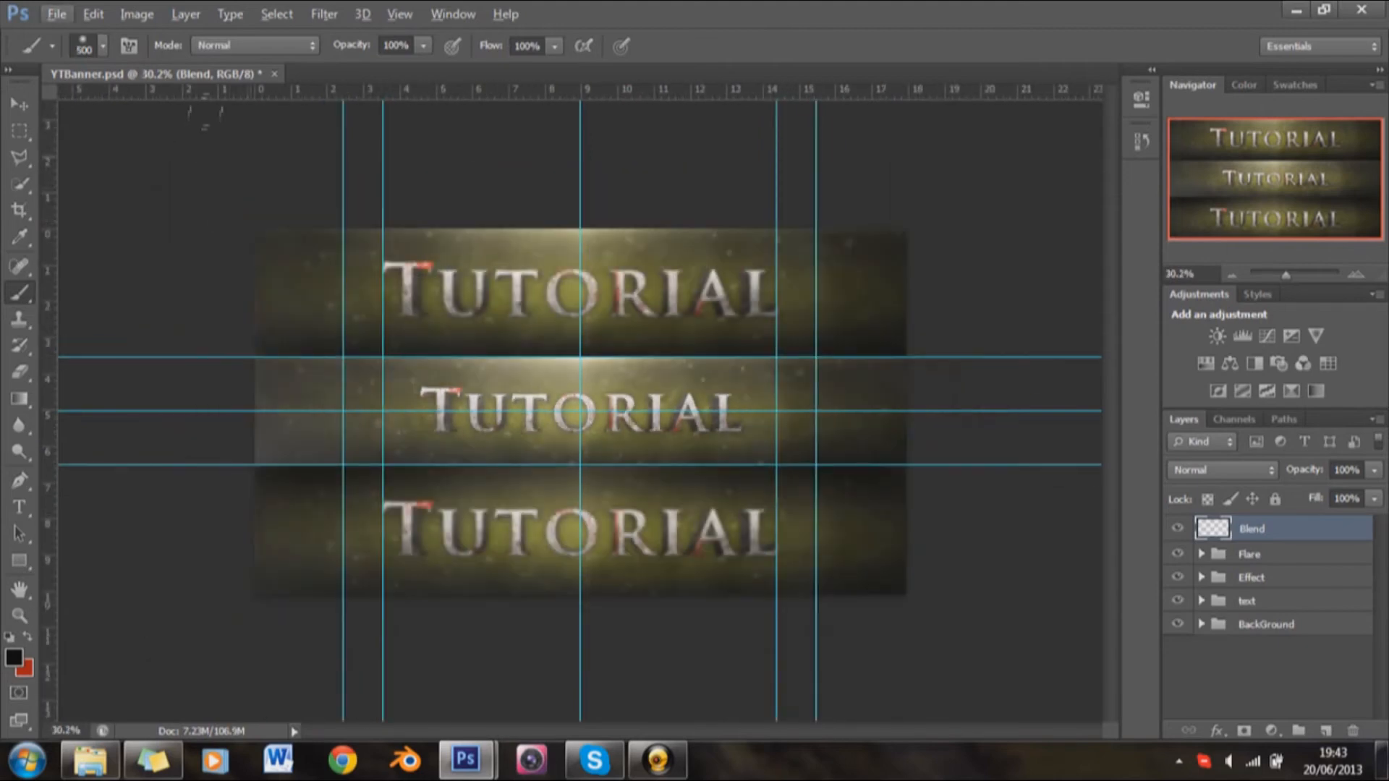
key("alt")
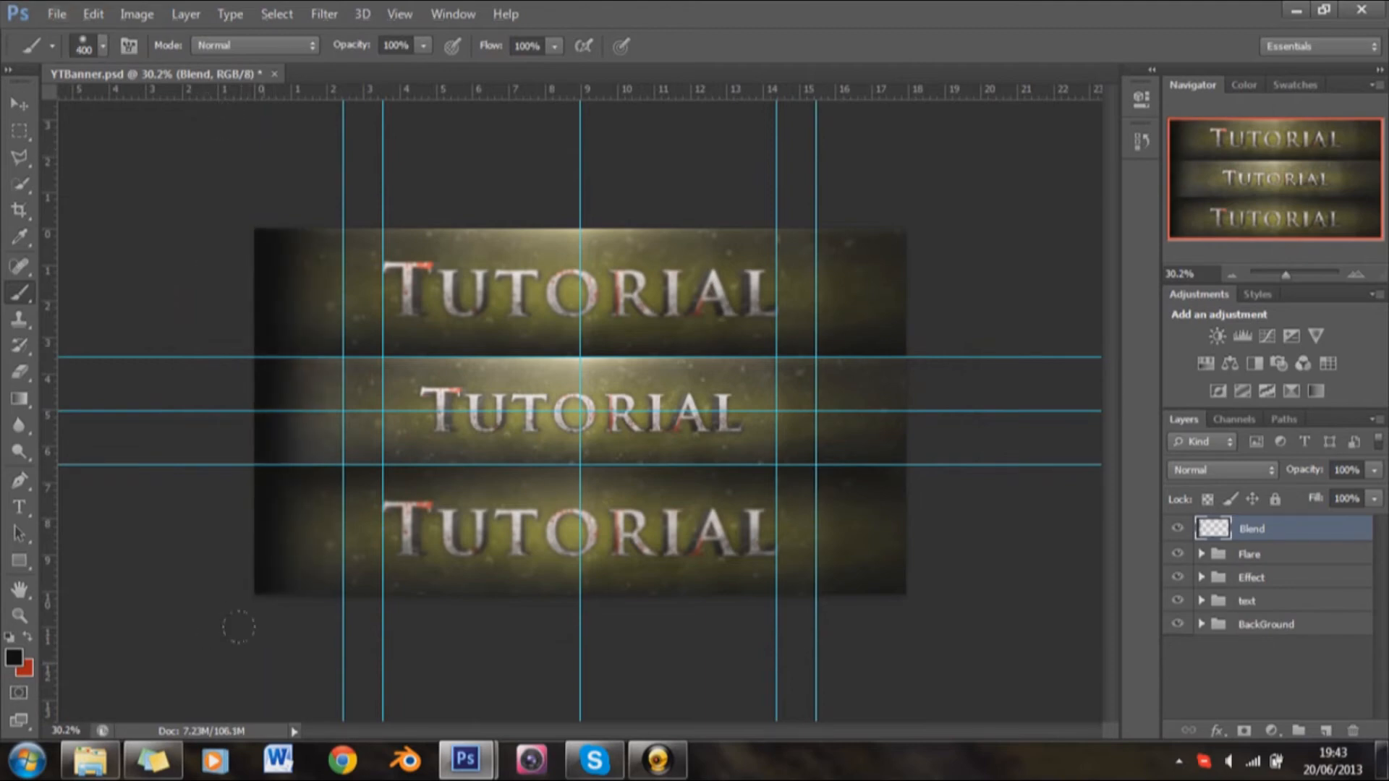
key("alt")
scroll(639, 582, "up", 2)
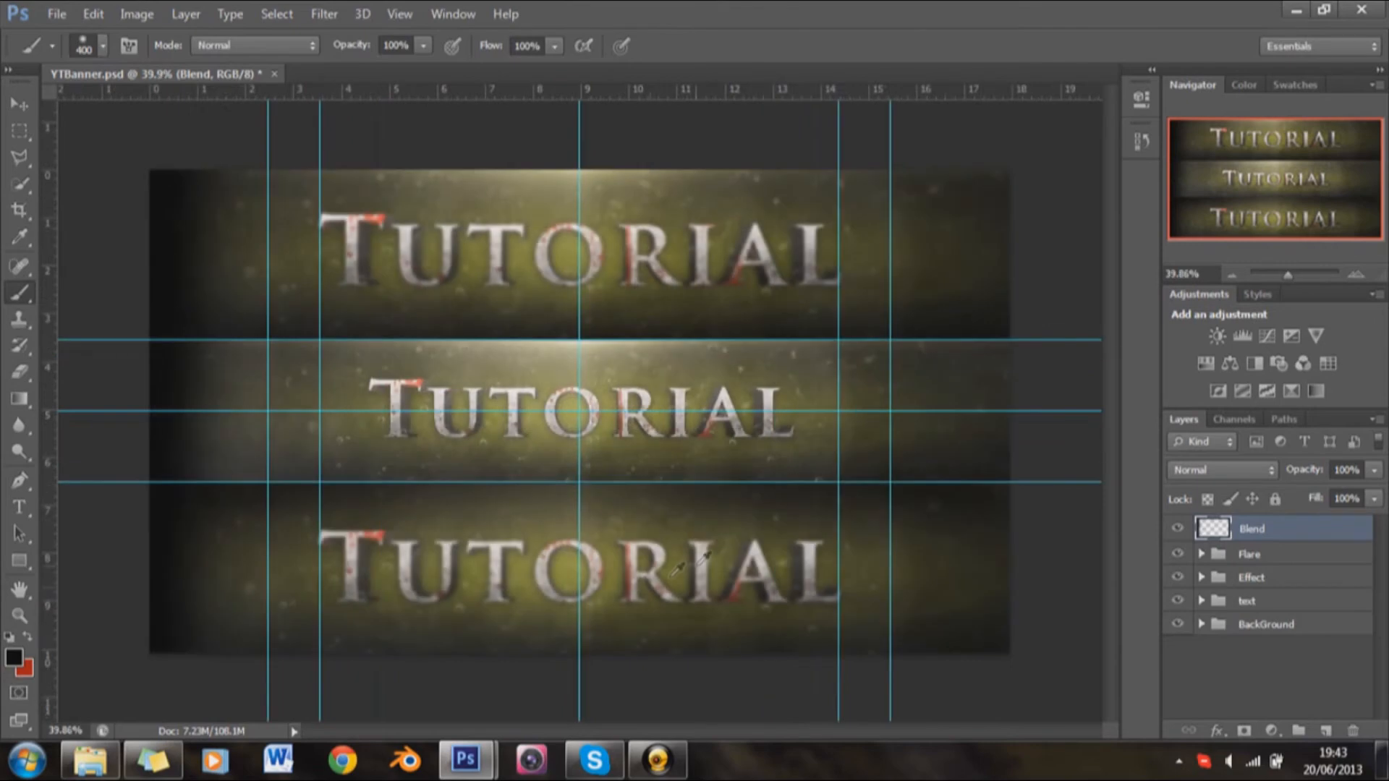
Step: Duplicate the Blend layer within the same document, keeping the suggested name
right_click(1290, 537)
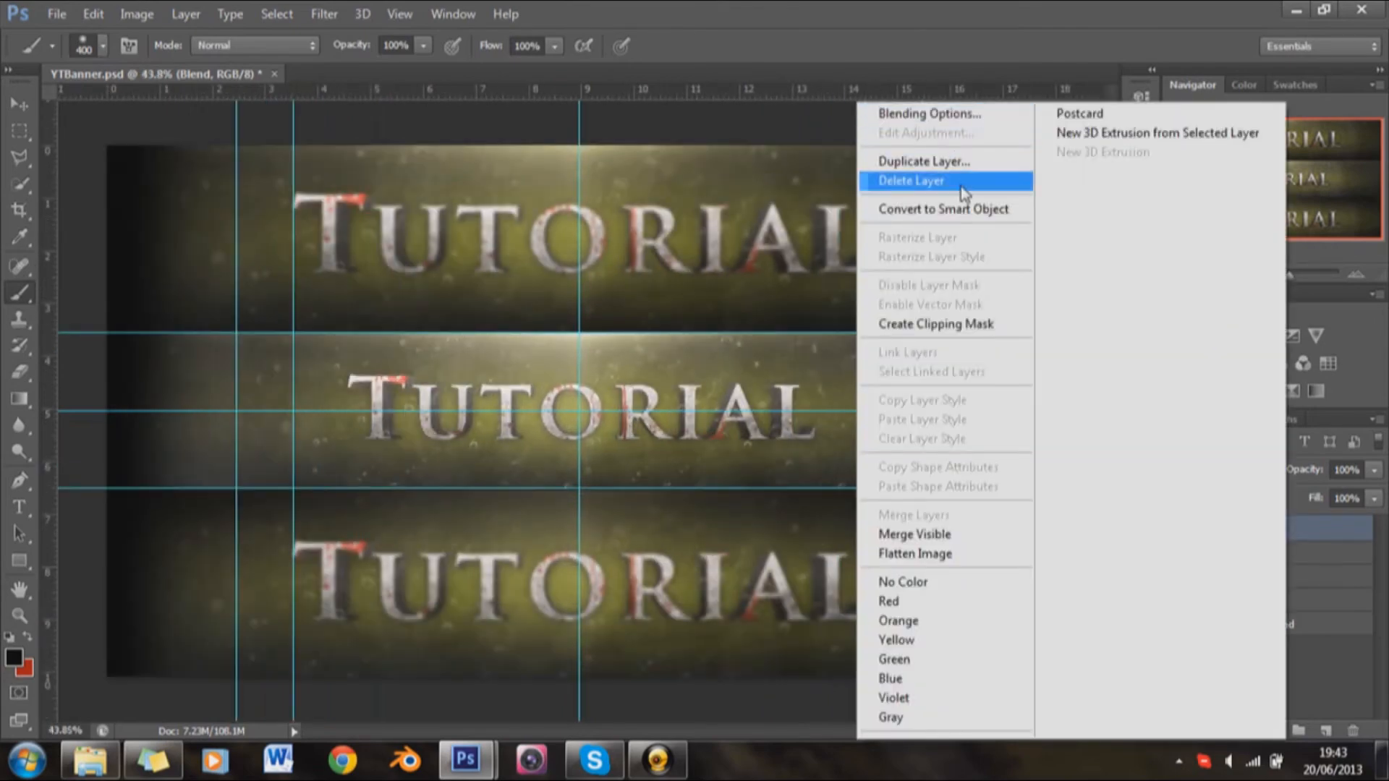
left_click(965, 168)
key("Return")
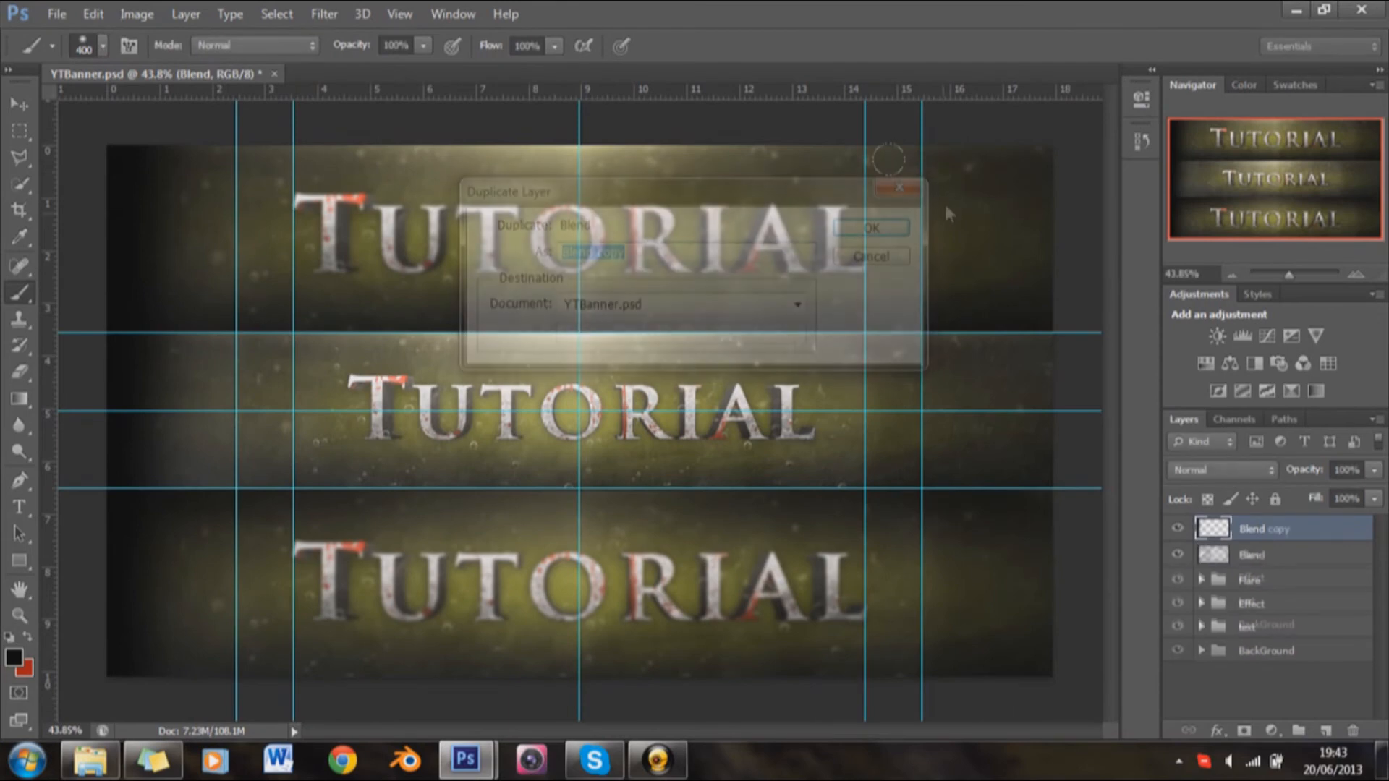
Step: Move the duplicated dark fade to the banner's right edge and flip it horizontally
key("ctrl+t")
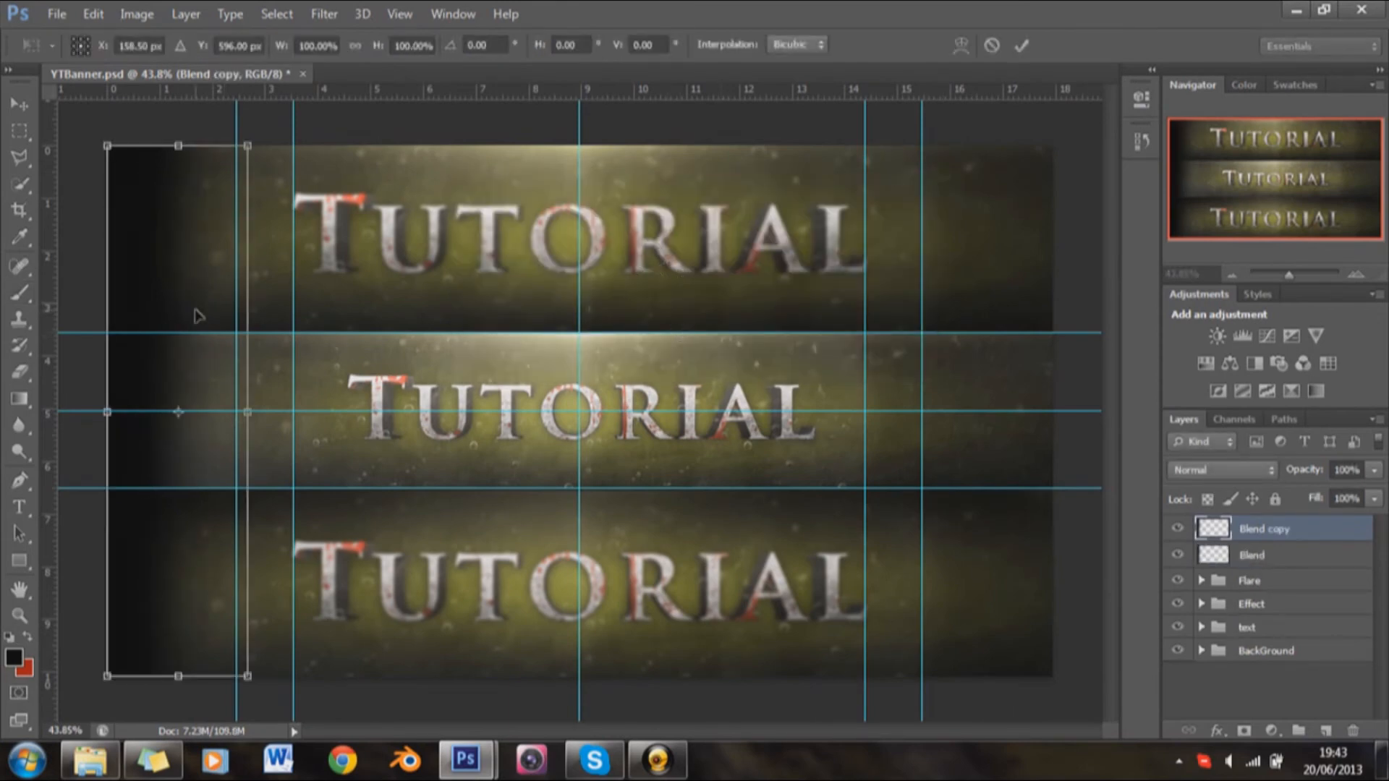
left_click_drag(258, 319, 1002, 313)
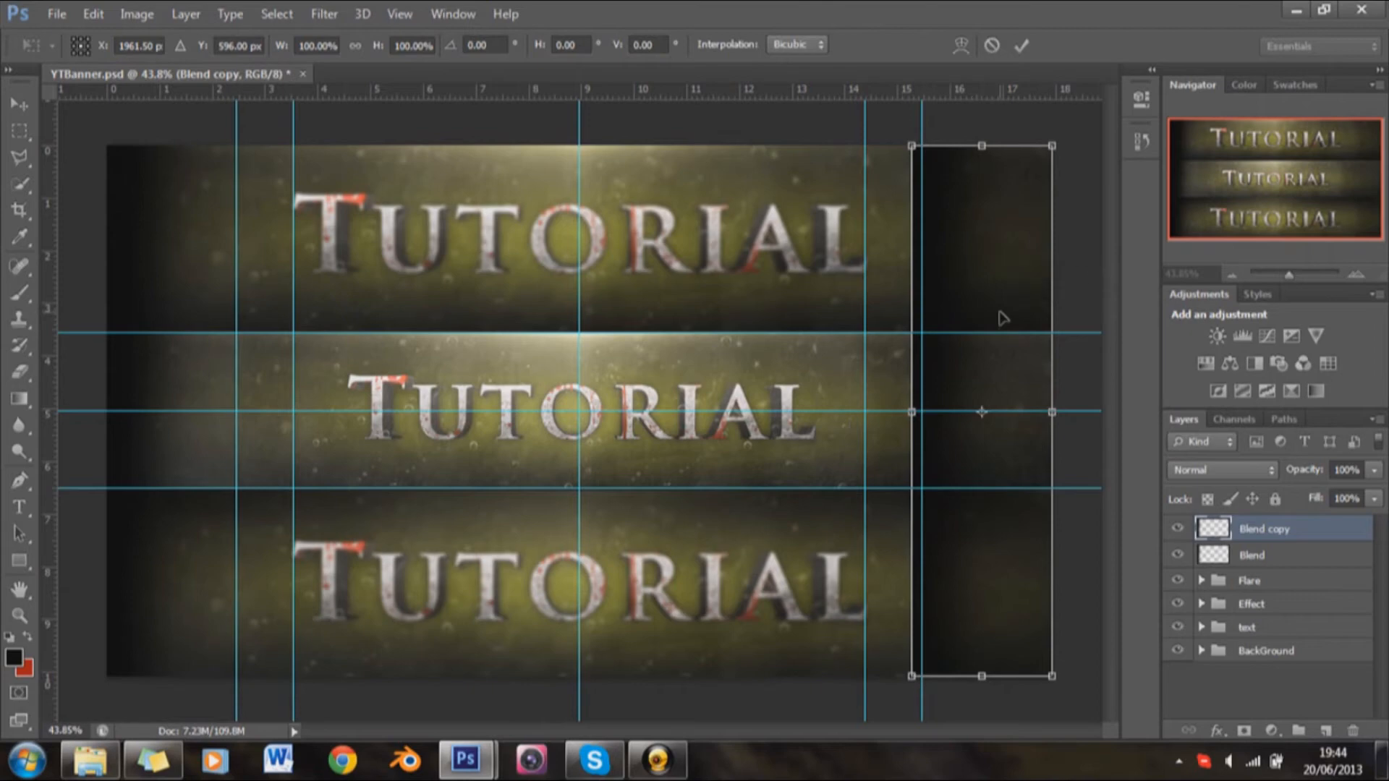
right_click(1001, 314)
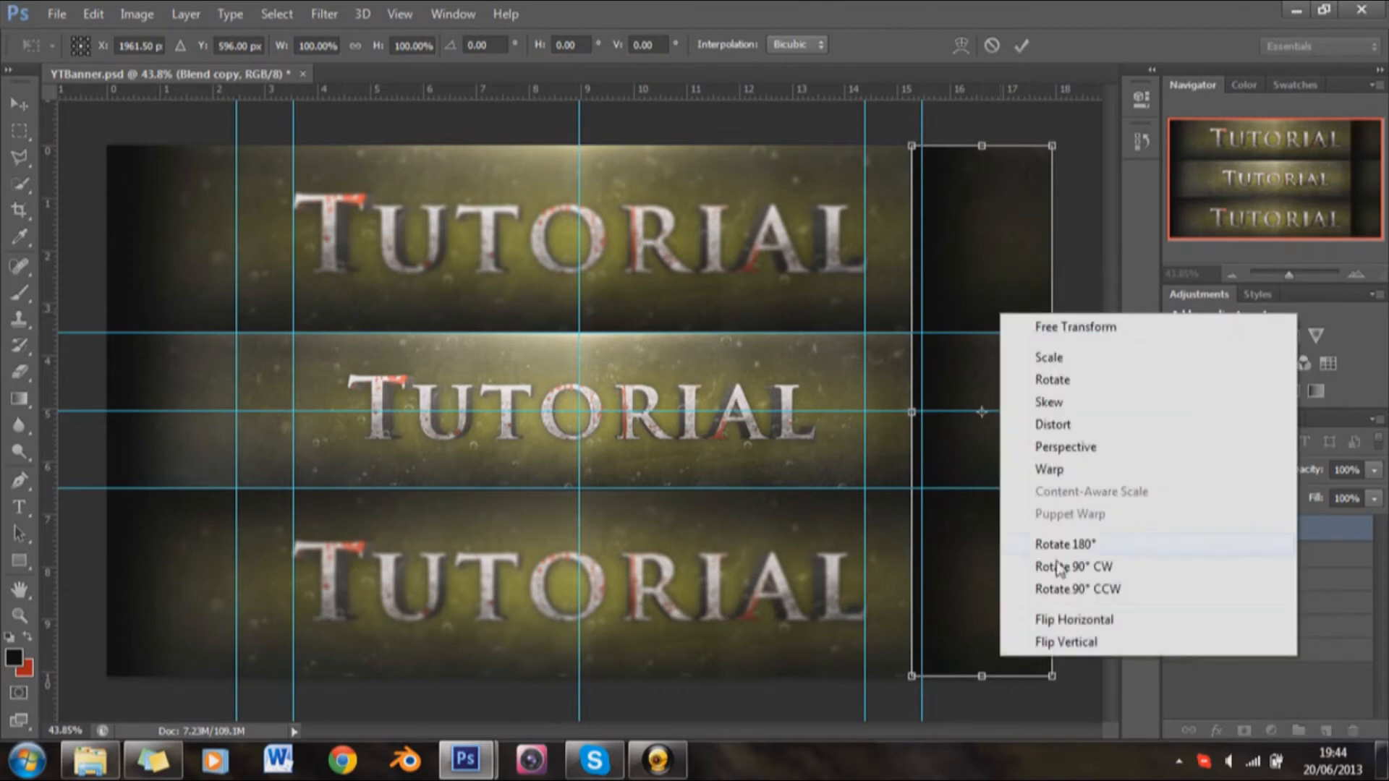
left_click(1062, 620)
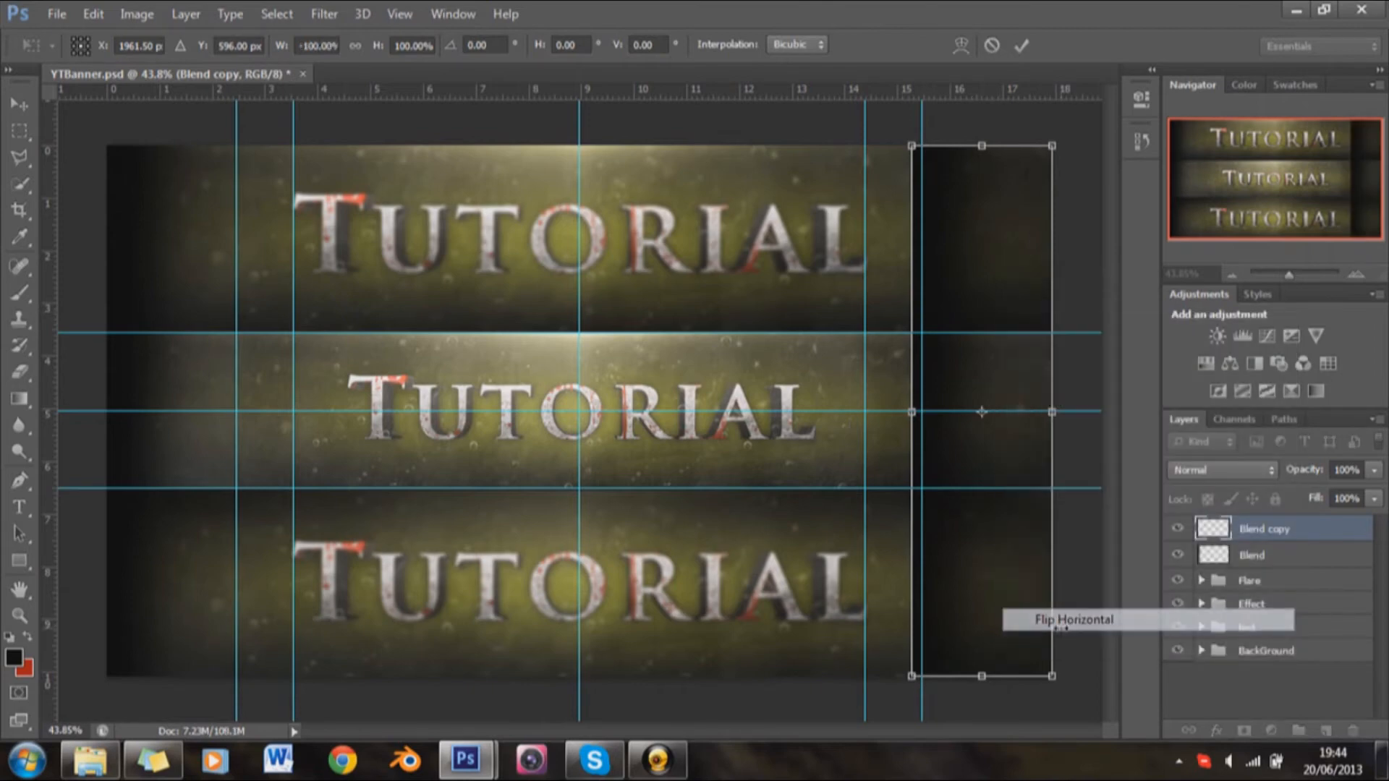
left_click(1018, 47)
key("b")
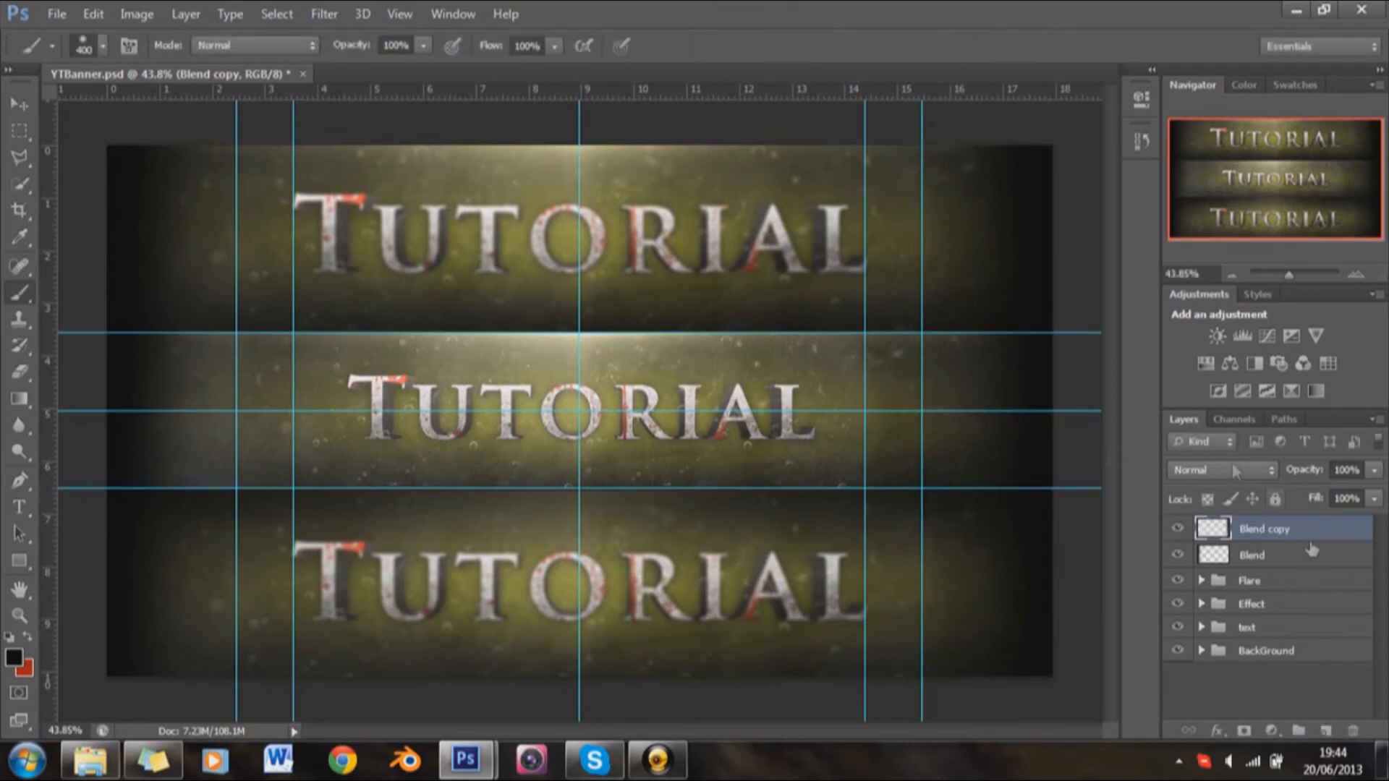
Step: Merge the Blend copy down into the Blend layer and set the merged layer's blending mode to Multiply
right_click(1294, 532)
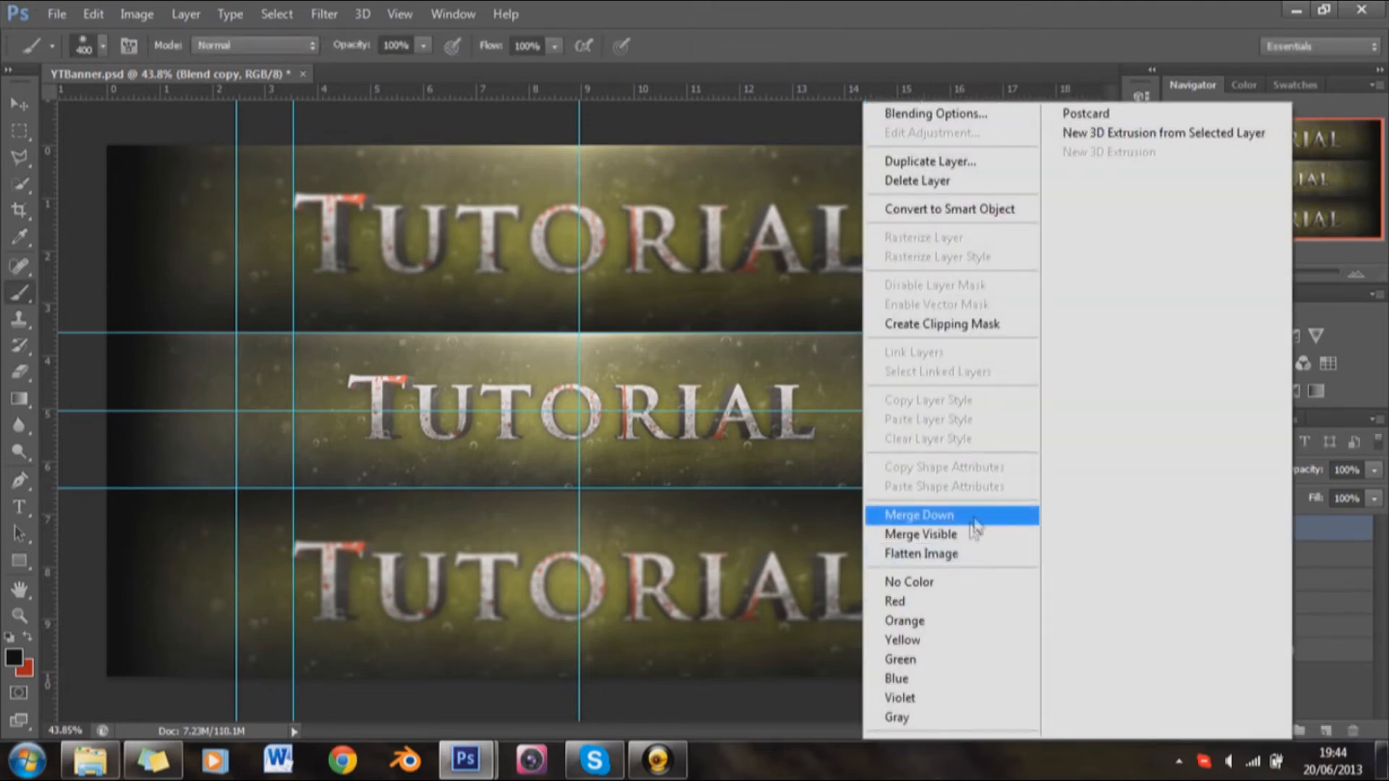
left_click(974, 517)
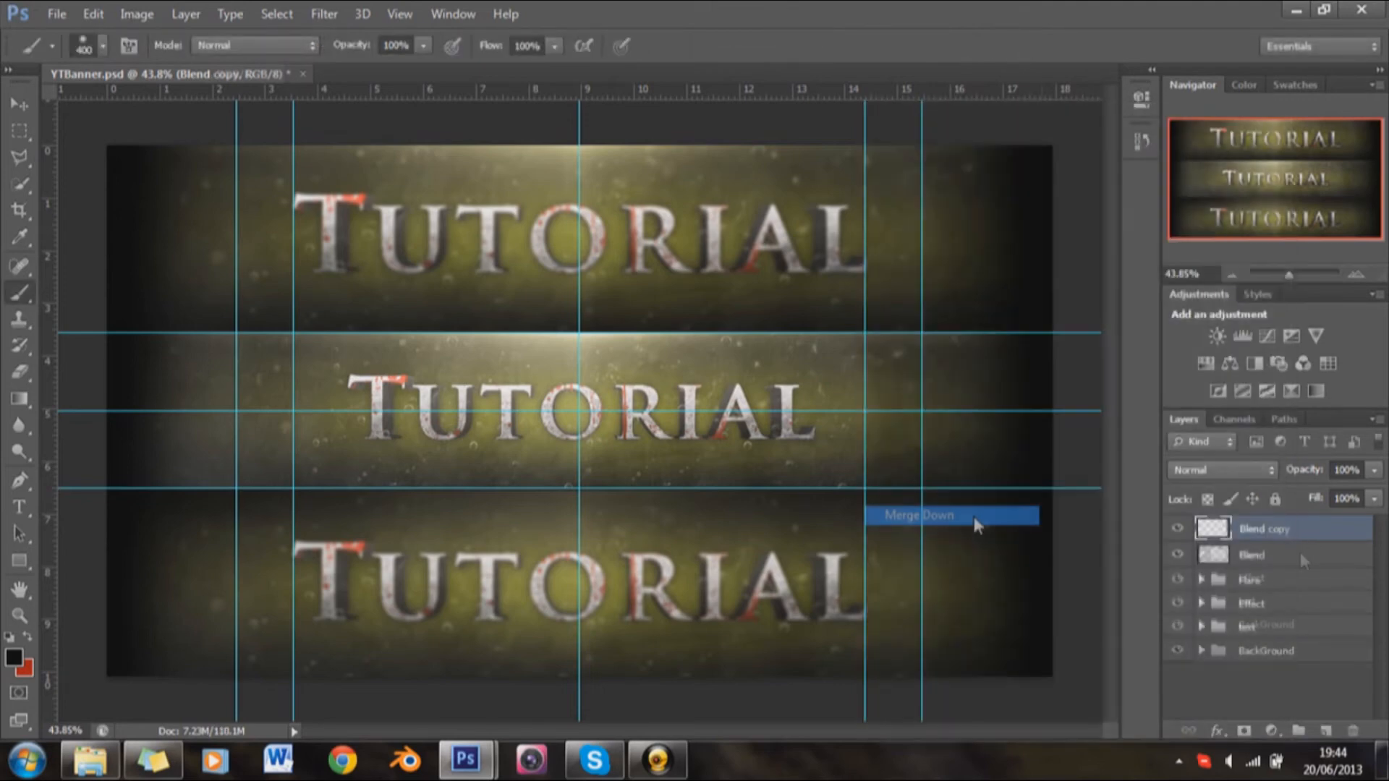
left_click(1273, 472)
left_click(1223, 74)
Step: Try opacities of 50% and 70% on the Blend layer
left_click(1347, 472)
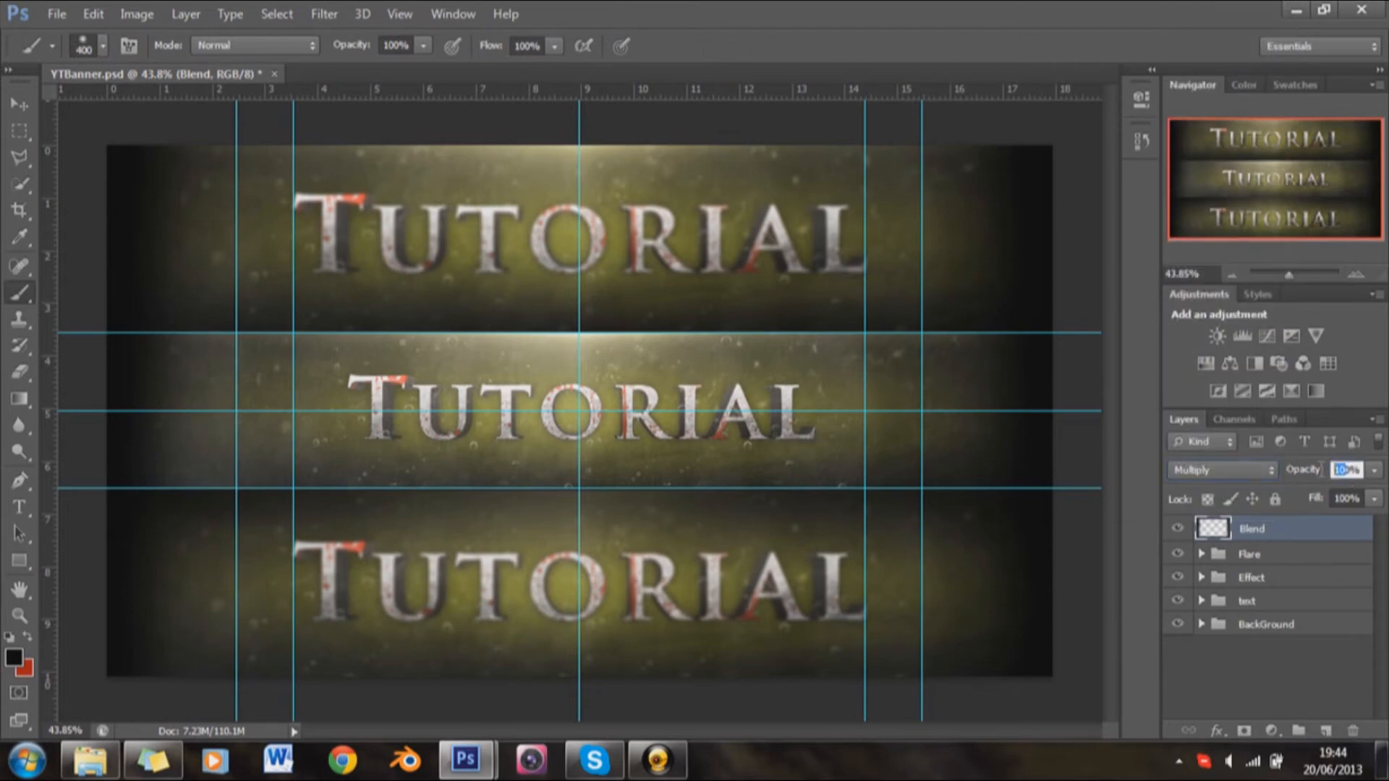
type("50")
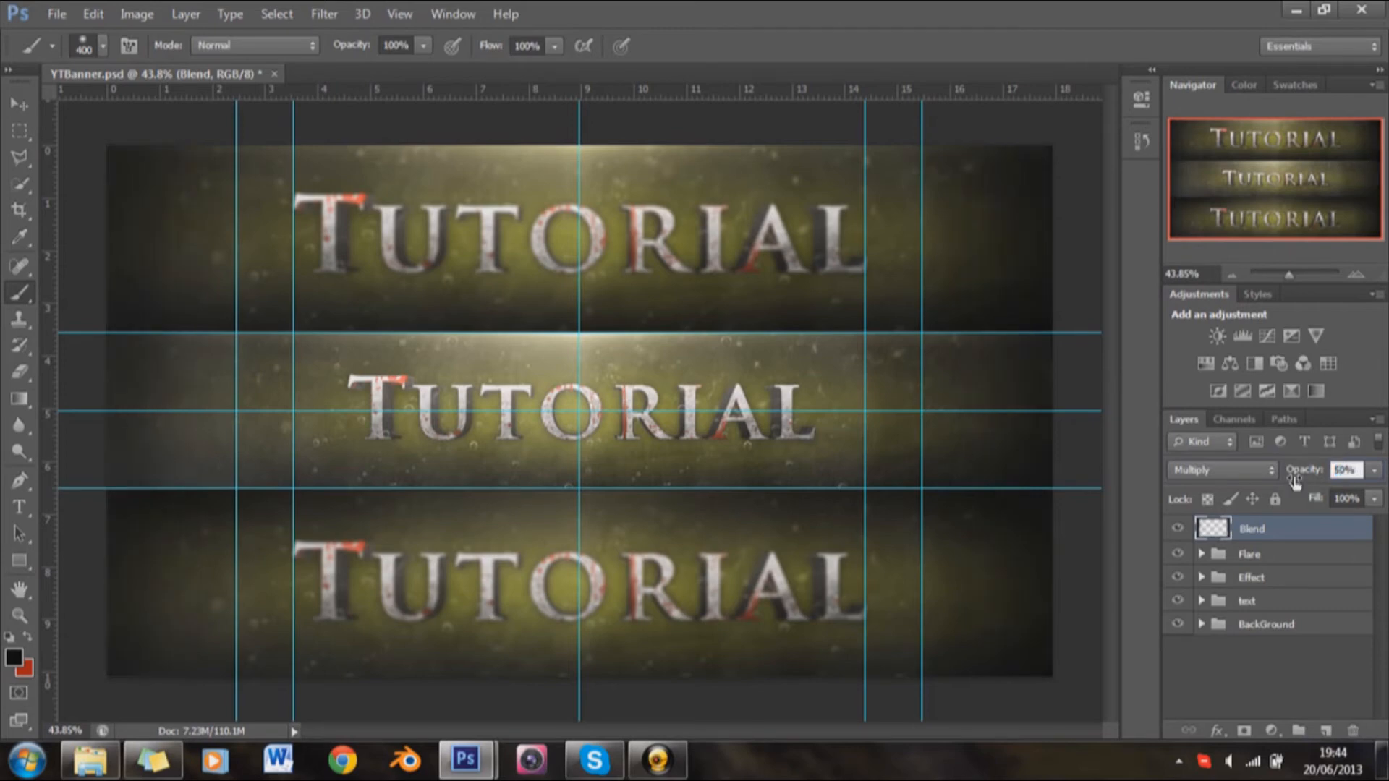
key("Return")
left_click_drag(1340, 478, 1317, 483)
type("70")
key("Return")
Step: Set the Blend layer's opacity to 80% and inspect the banner up close
left_click_drag(1337, 462, 1269, 479)
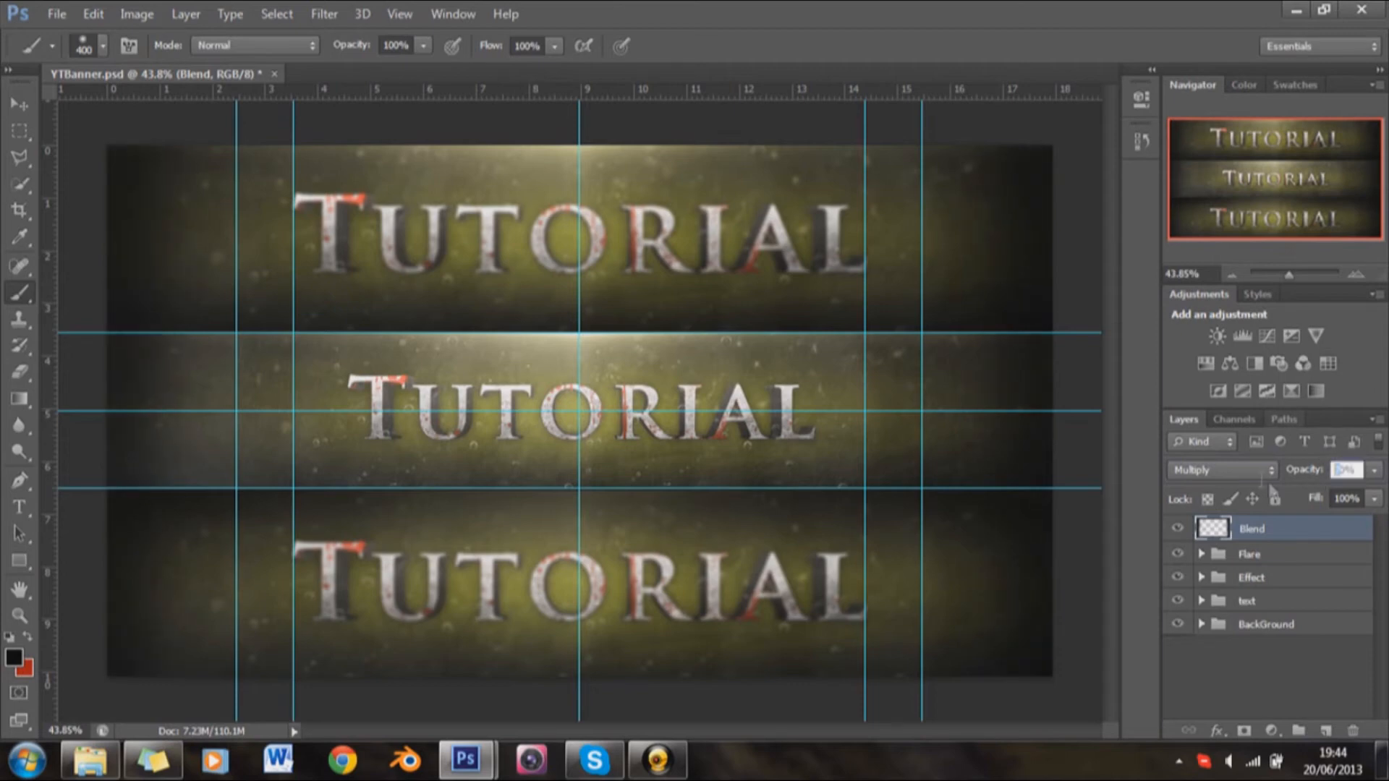
type("80")
key("Return")
scroll(886, 486, "up", 1)
scroll(886, 486, "up", 1)
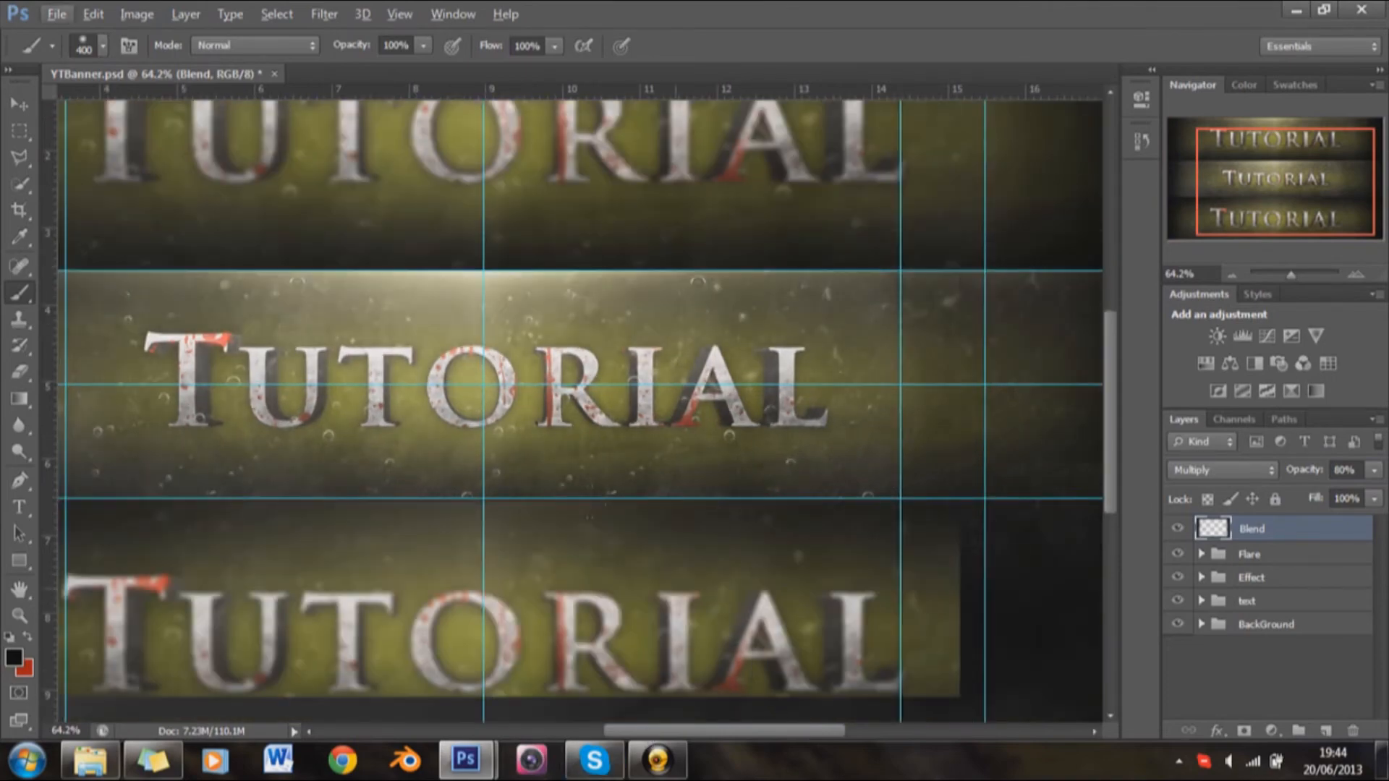
scroll(712, 539, "down", 2)
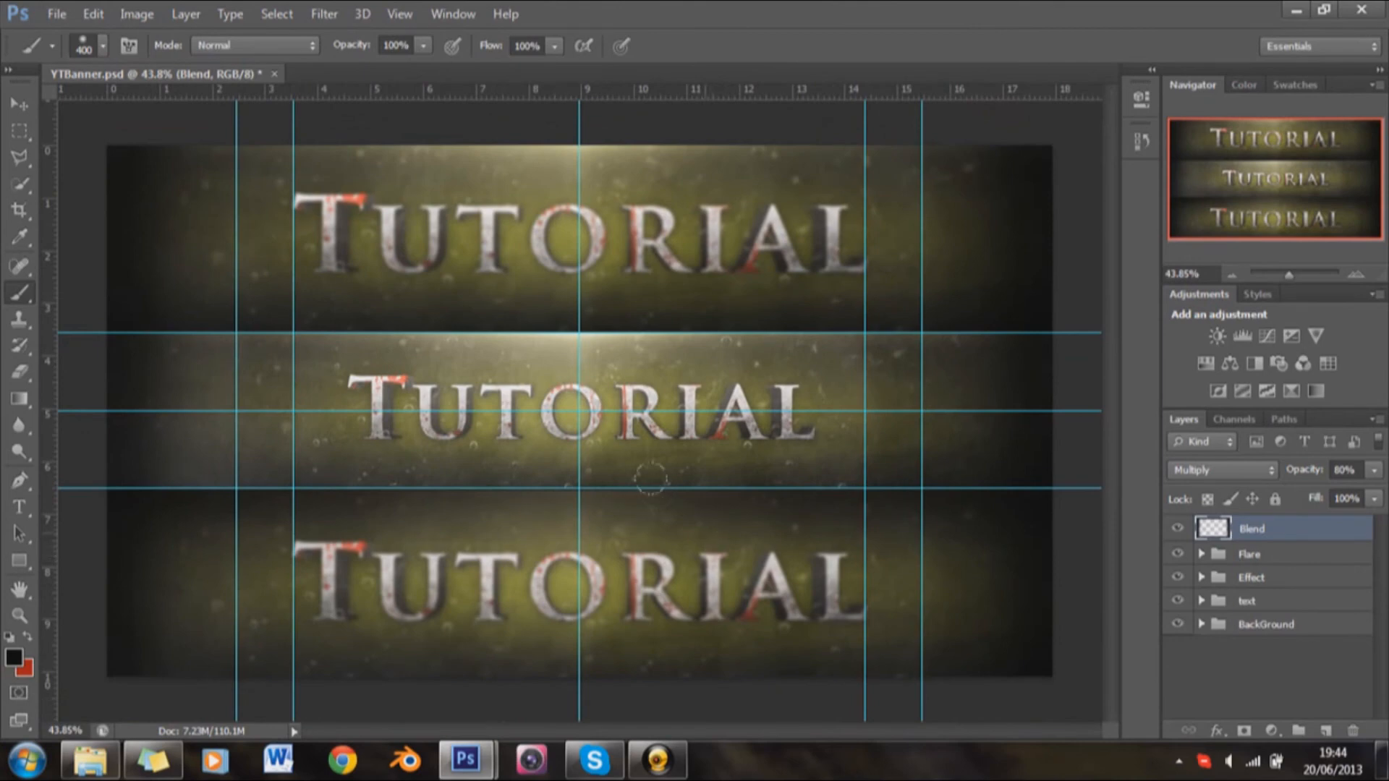
Step: Create a new layer group named CC above the Blend layer
left_click(1297, 732)
double_click(1258, 529)
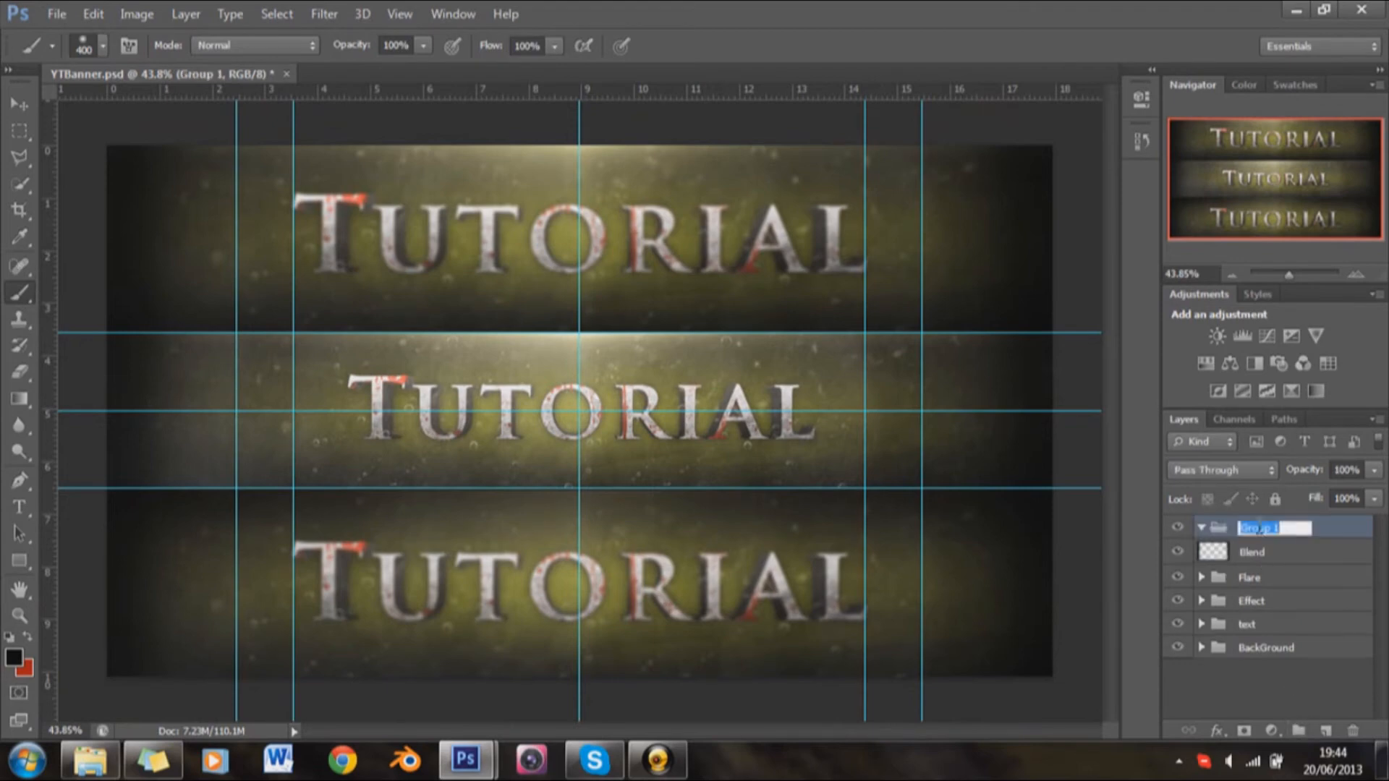
type("CC")
key("Return")
Step: Add a Curves adjustment inside the CC group with a shadow anchor point and slightly raised highlights
left_click(1279, 335)
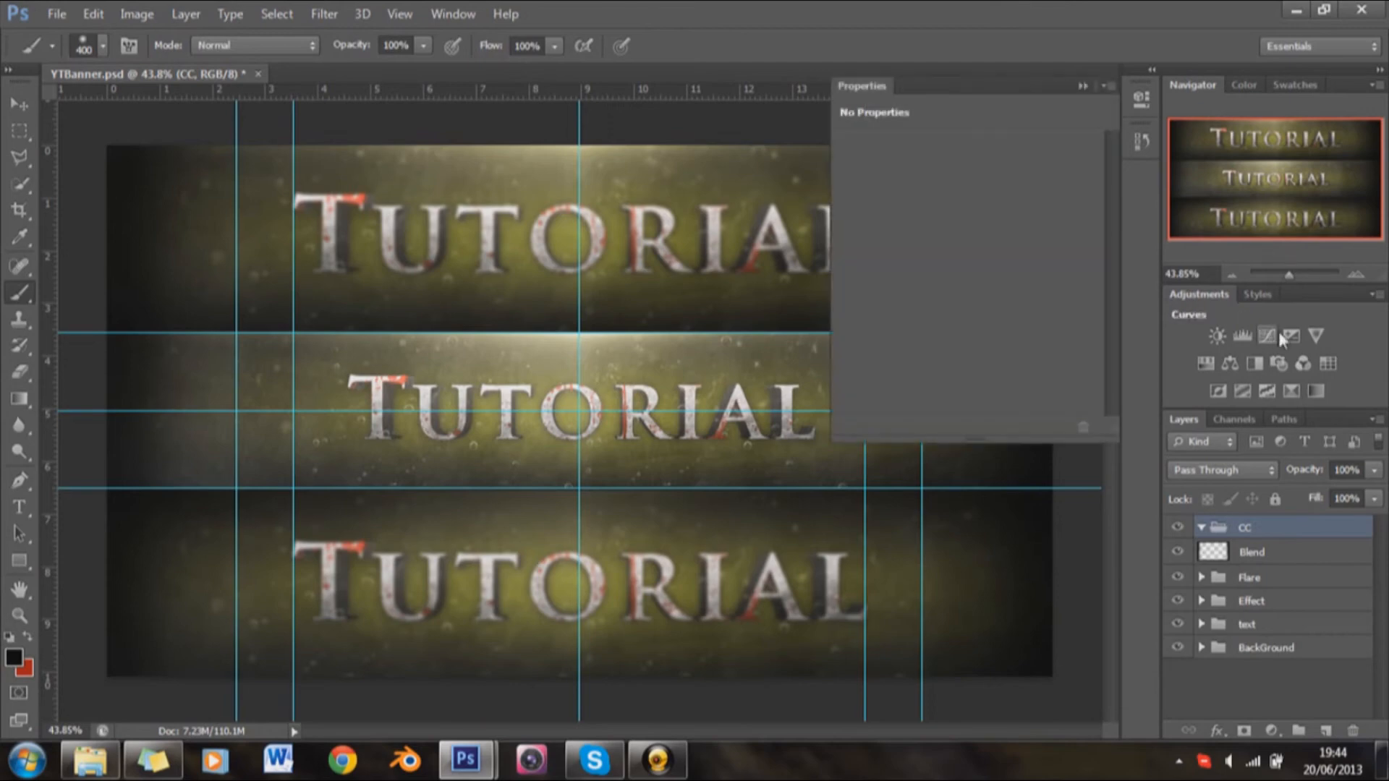
left_click(929, 360)
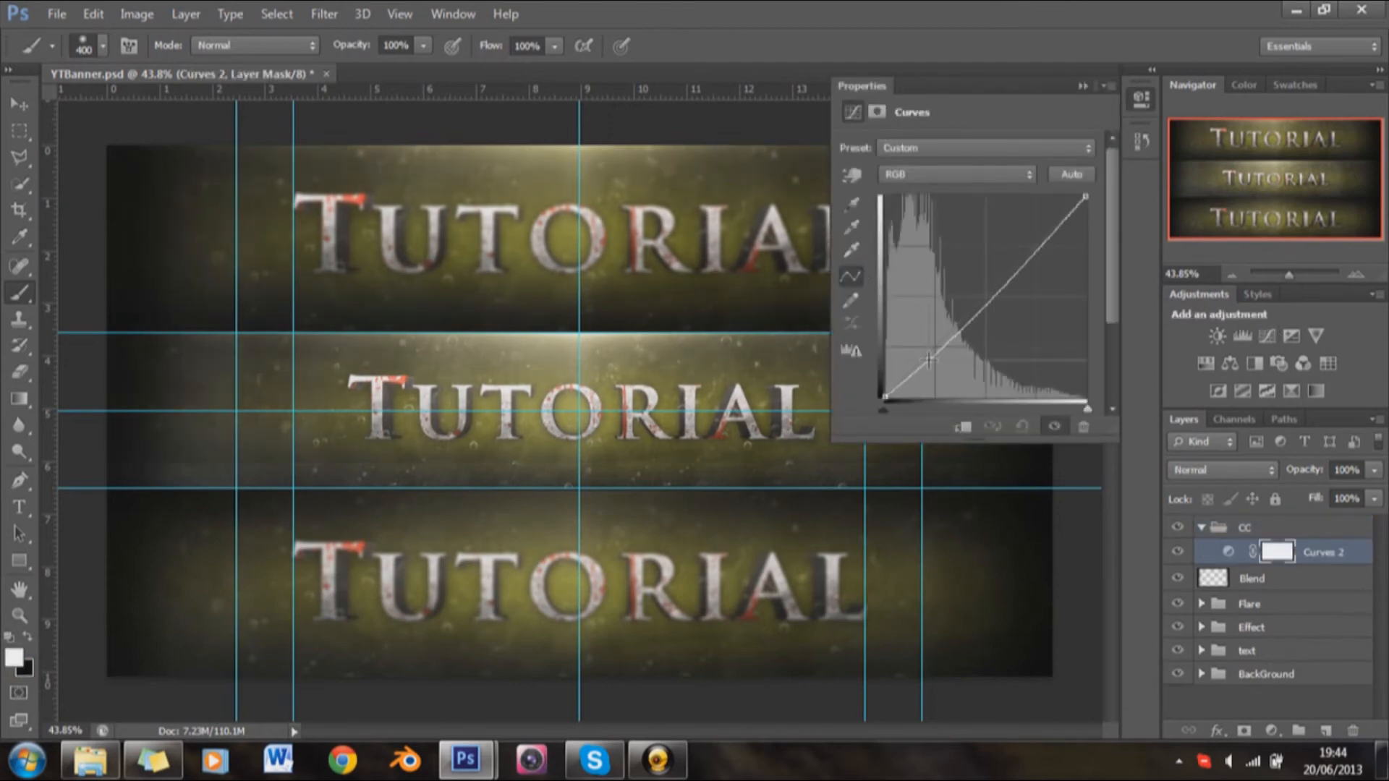
left_click_drag(1024, 258, 1025, 248)
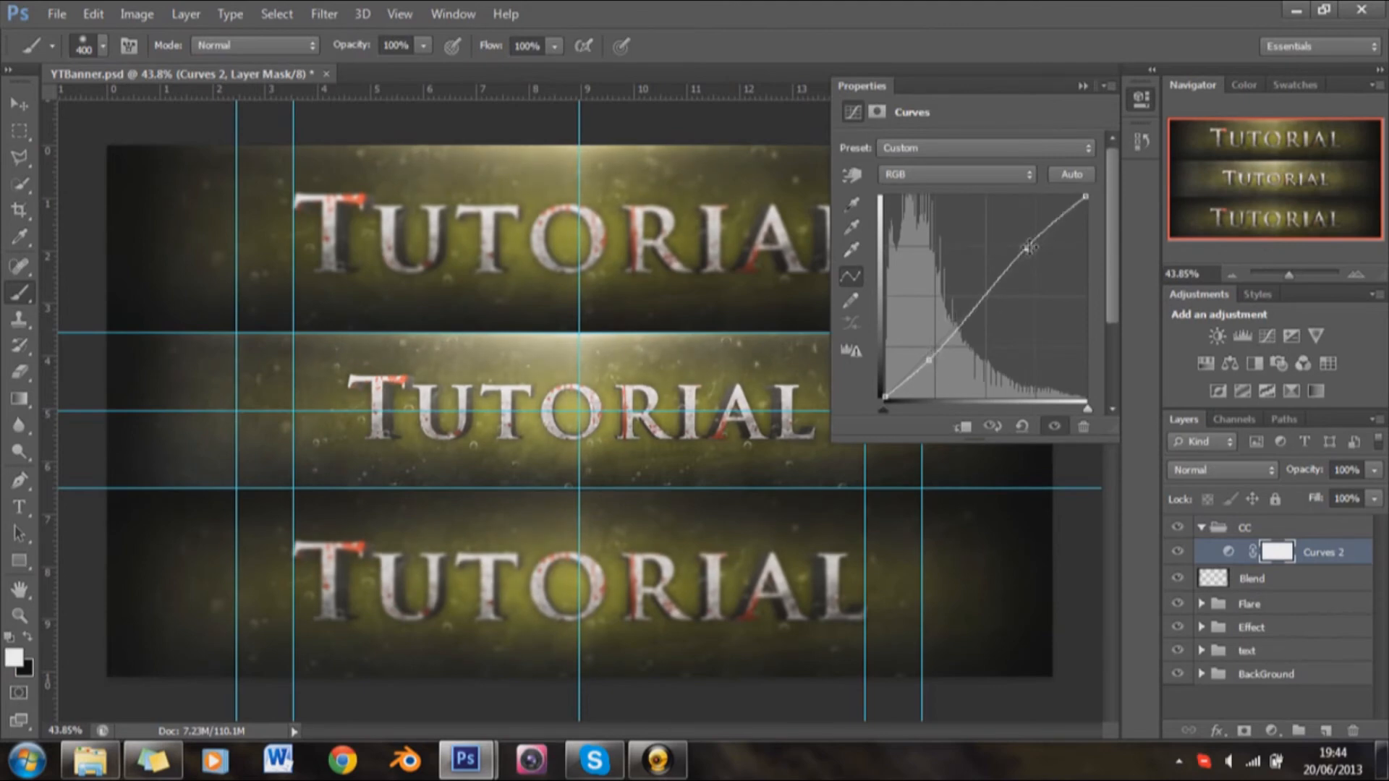
left_click(1083, 85)
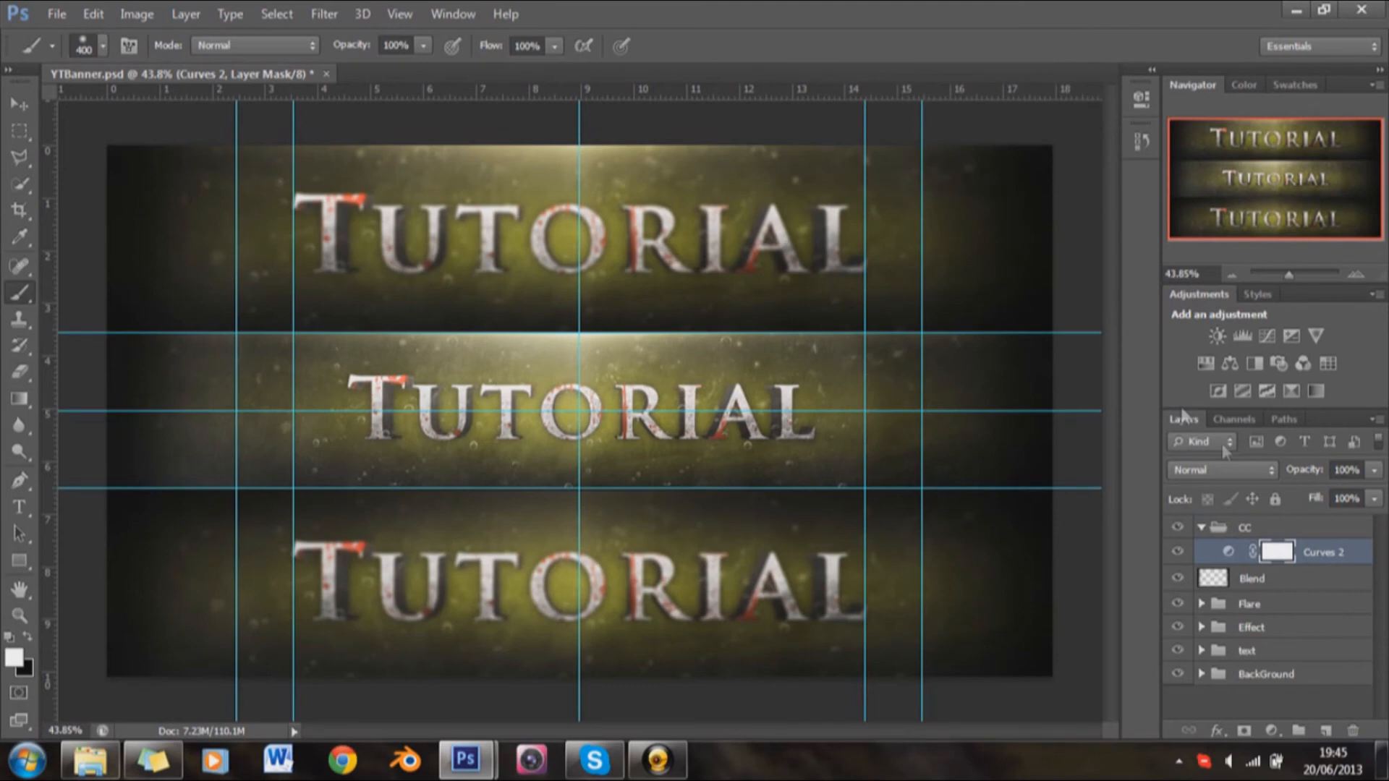
Step: Lower the opacity of the Curves 1 adjustment in the BackGround group to 50% and collapse the group
left_click(1202, 674)
scroll(1218, 687, "down", 3)
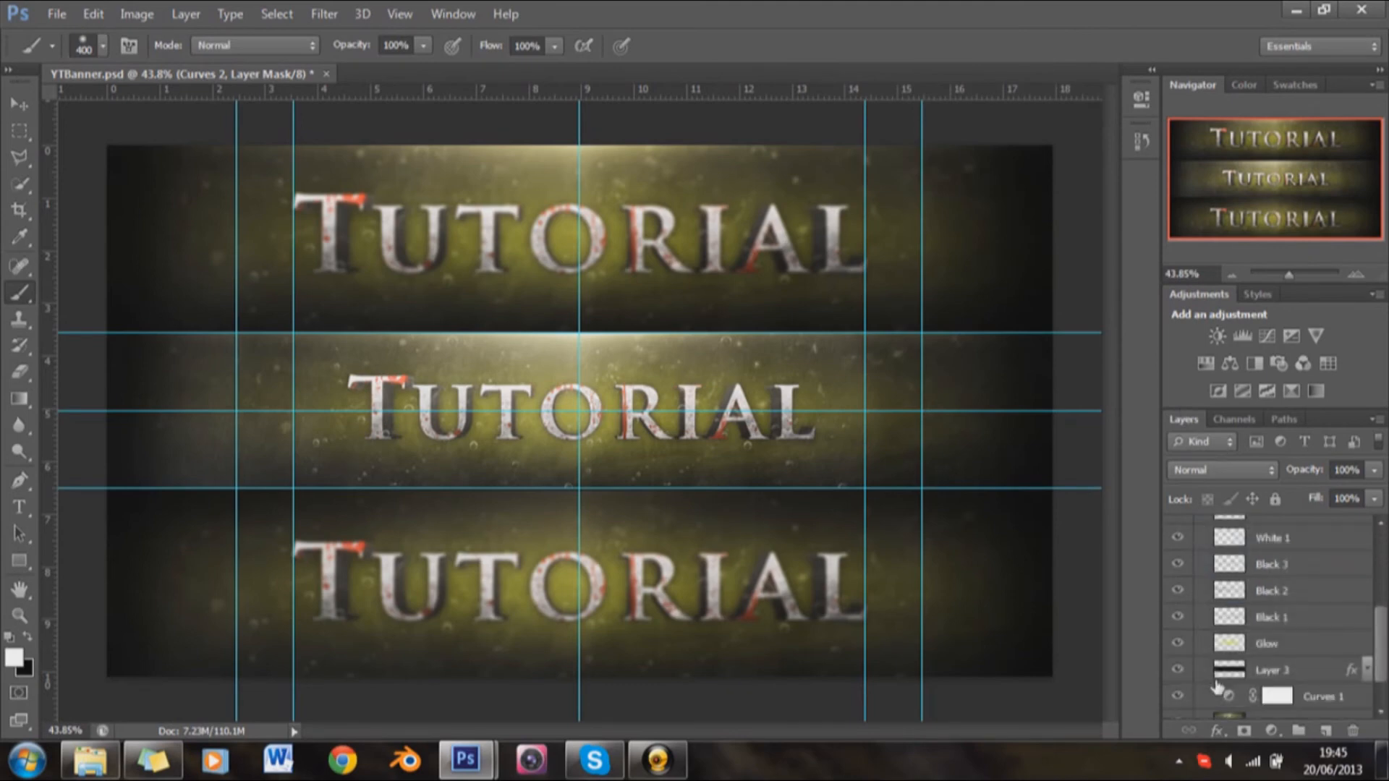
left_click(1273, 696)
left_click(1346, 470)
type("50")
key("Return")
scroll(1241, 626, "up", 3)
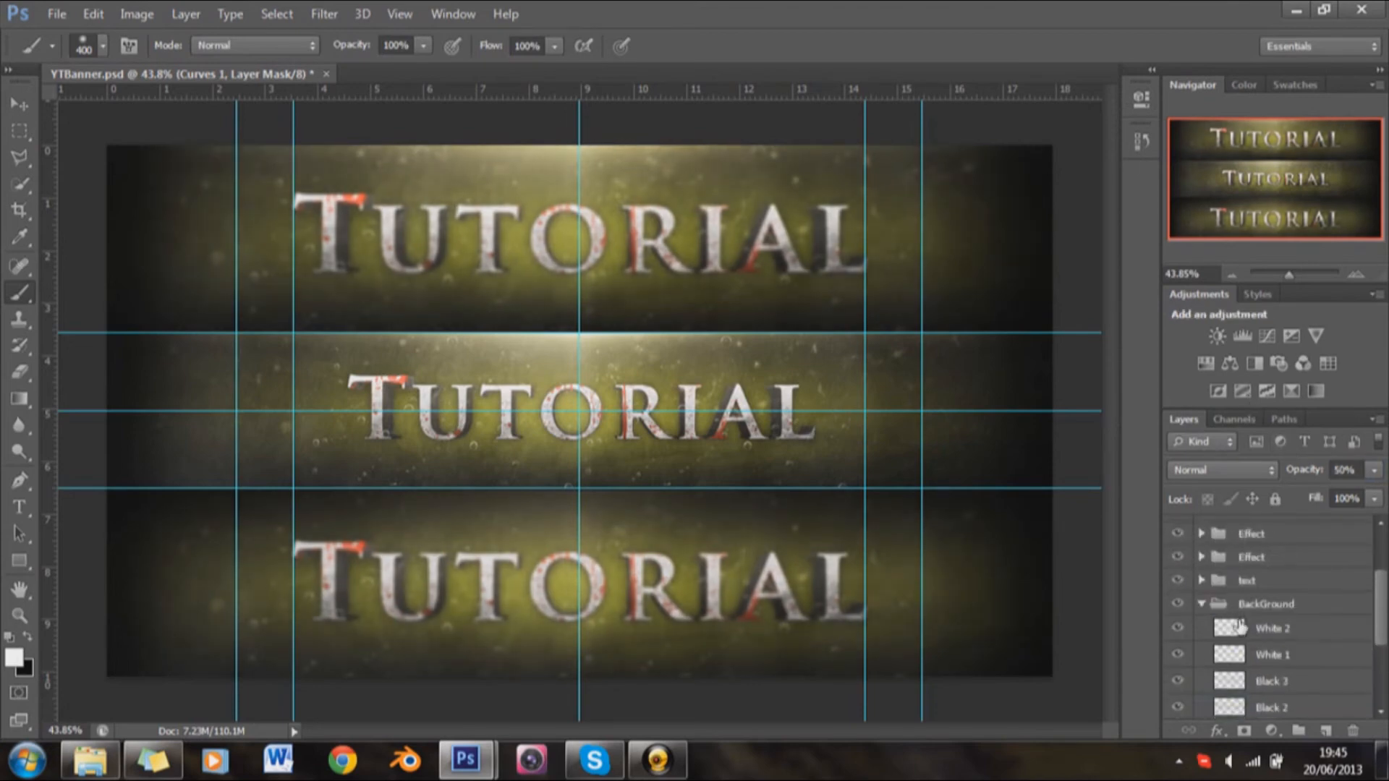
scroll(1240, 627, "up", 2)
left_click(1201, 674)
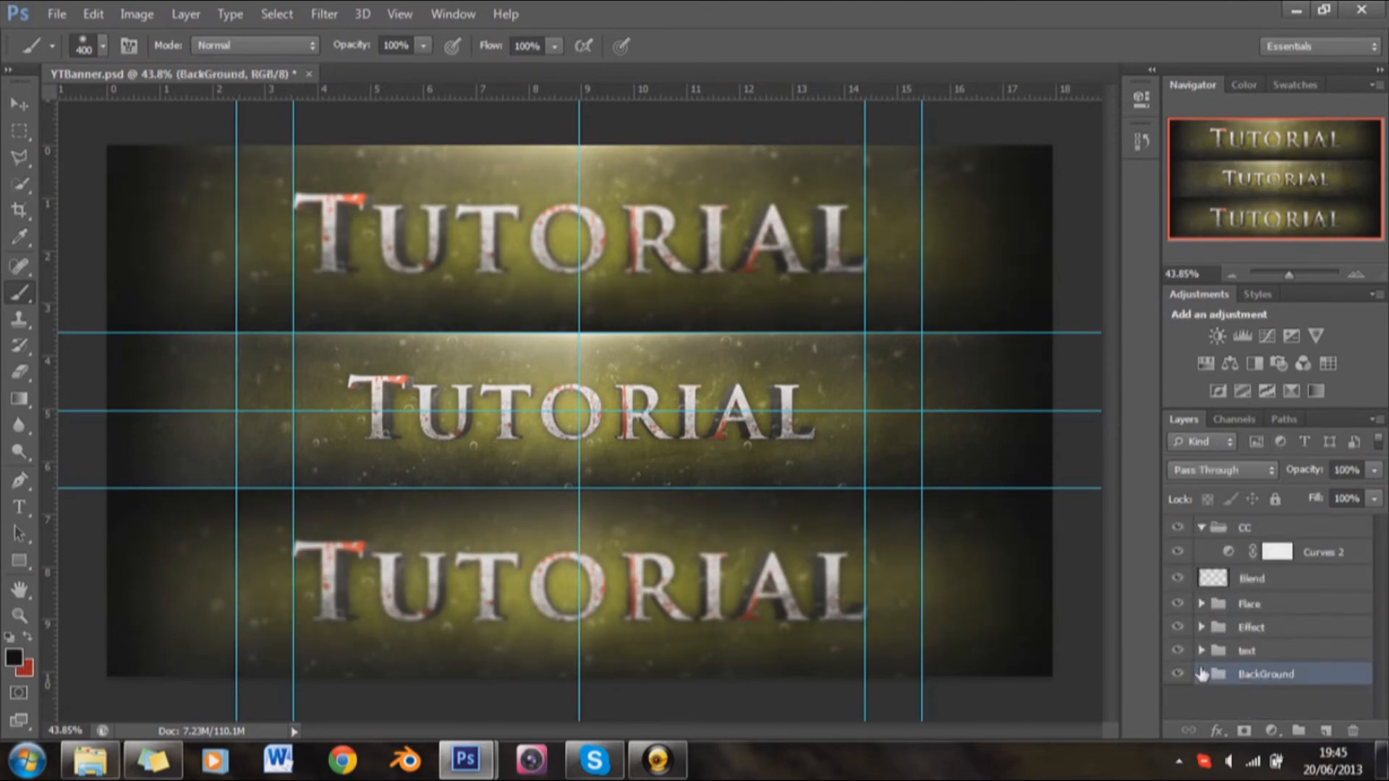
Step: Add a Black & White adjustment with the Default preset at the top of the CC group and collapse its properties
left_click(1234, 530)
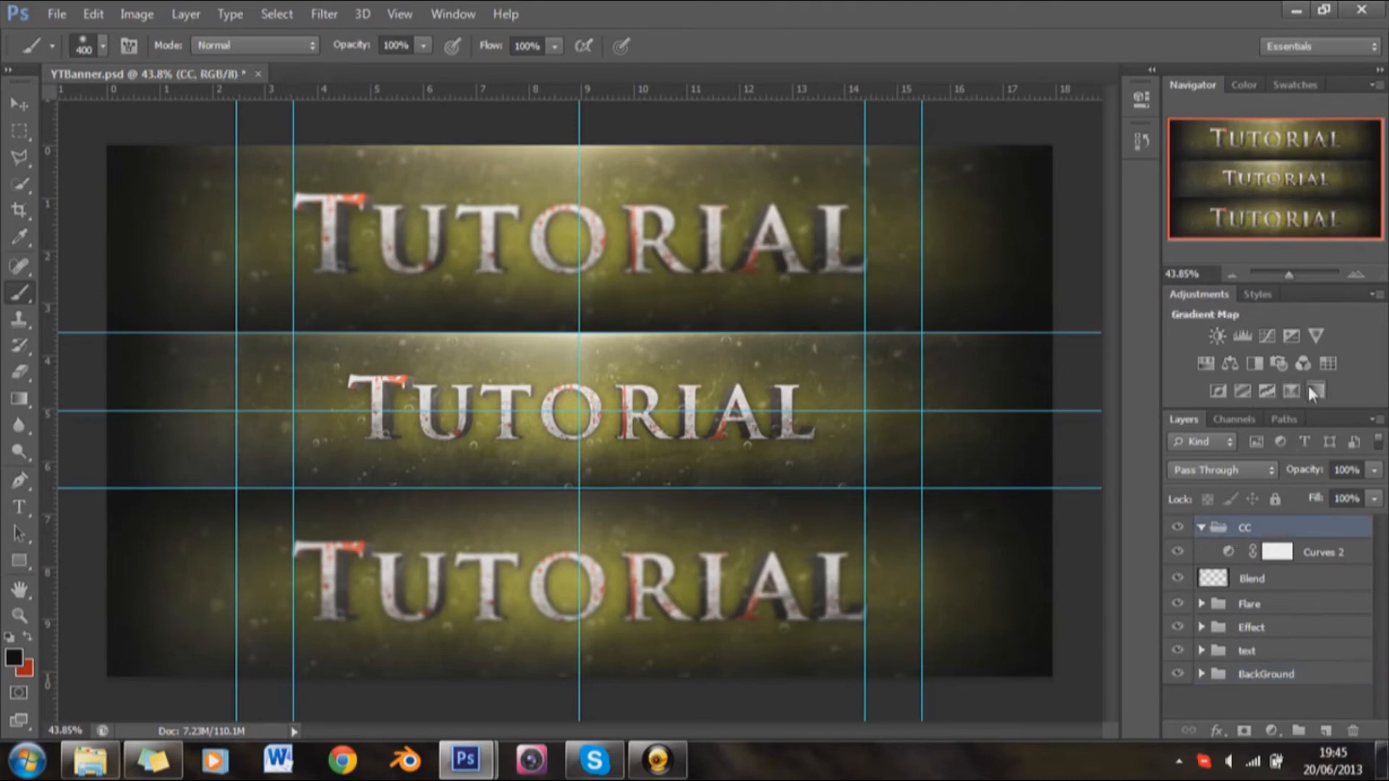
left_click(1256, 363)
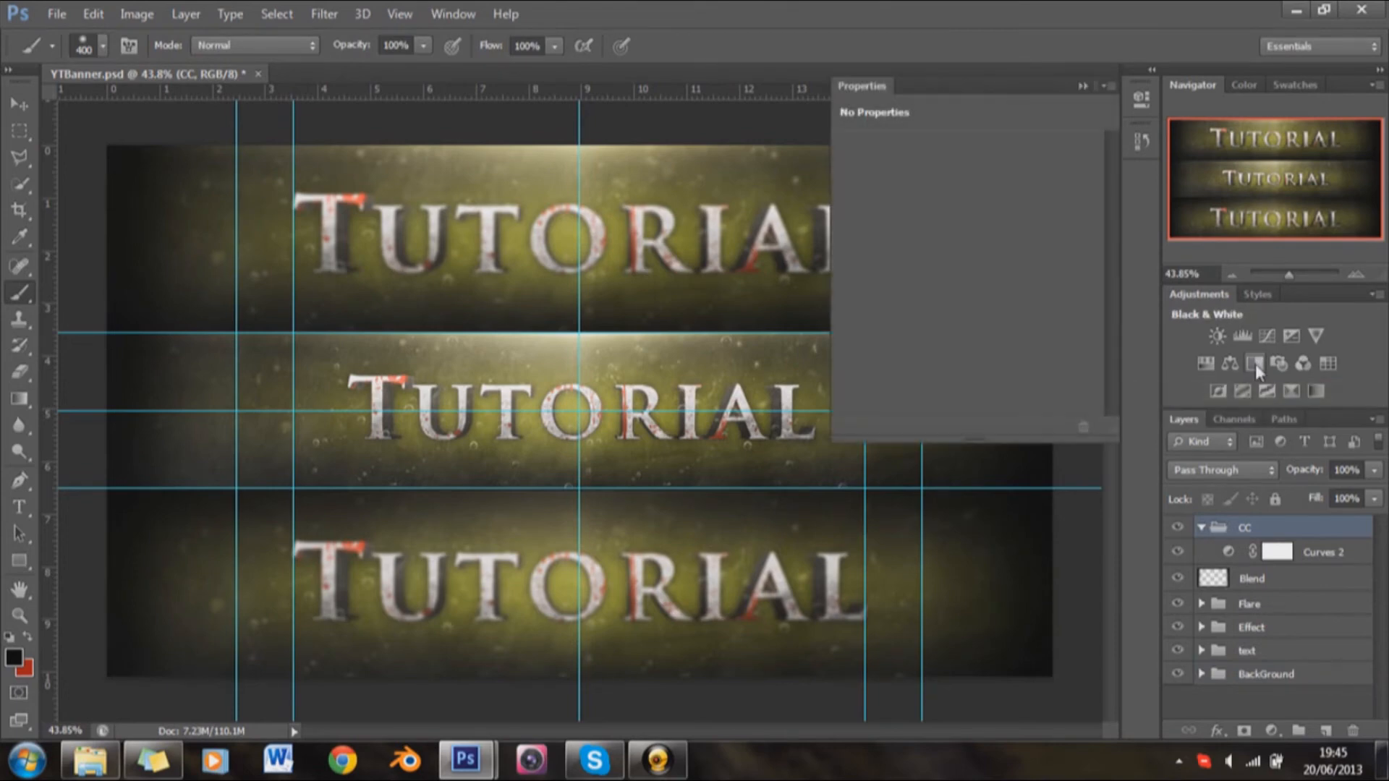
left_click(1082, 86)
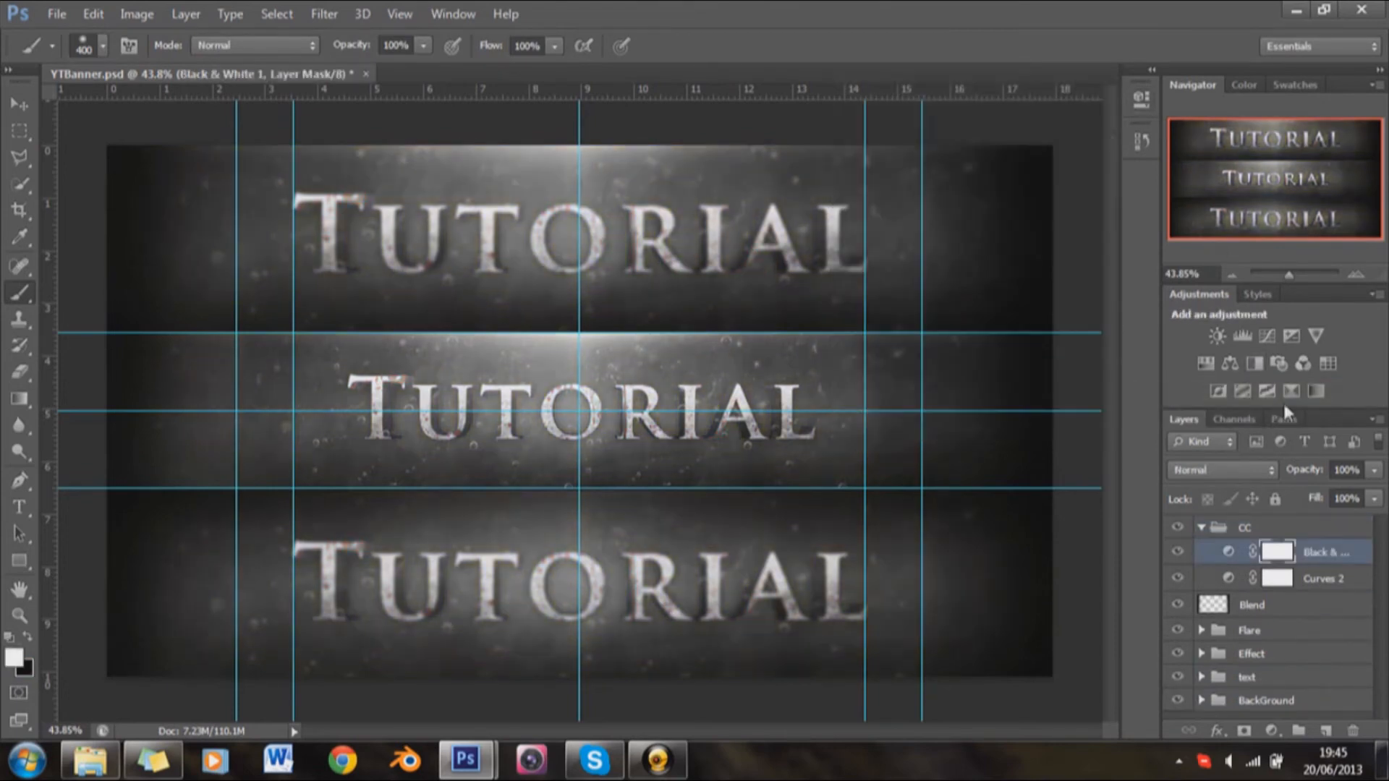
Step: Set the Black & White adjustment in the CC group to Overlay blending at 40% opacity
left_click(1240, 471)
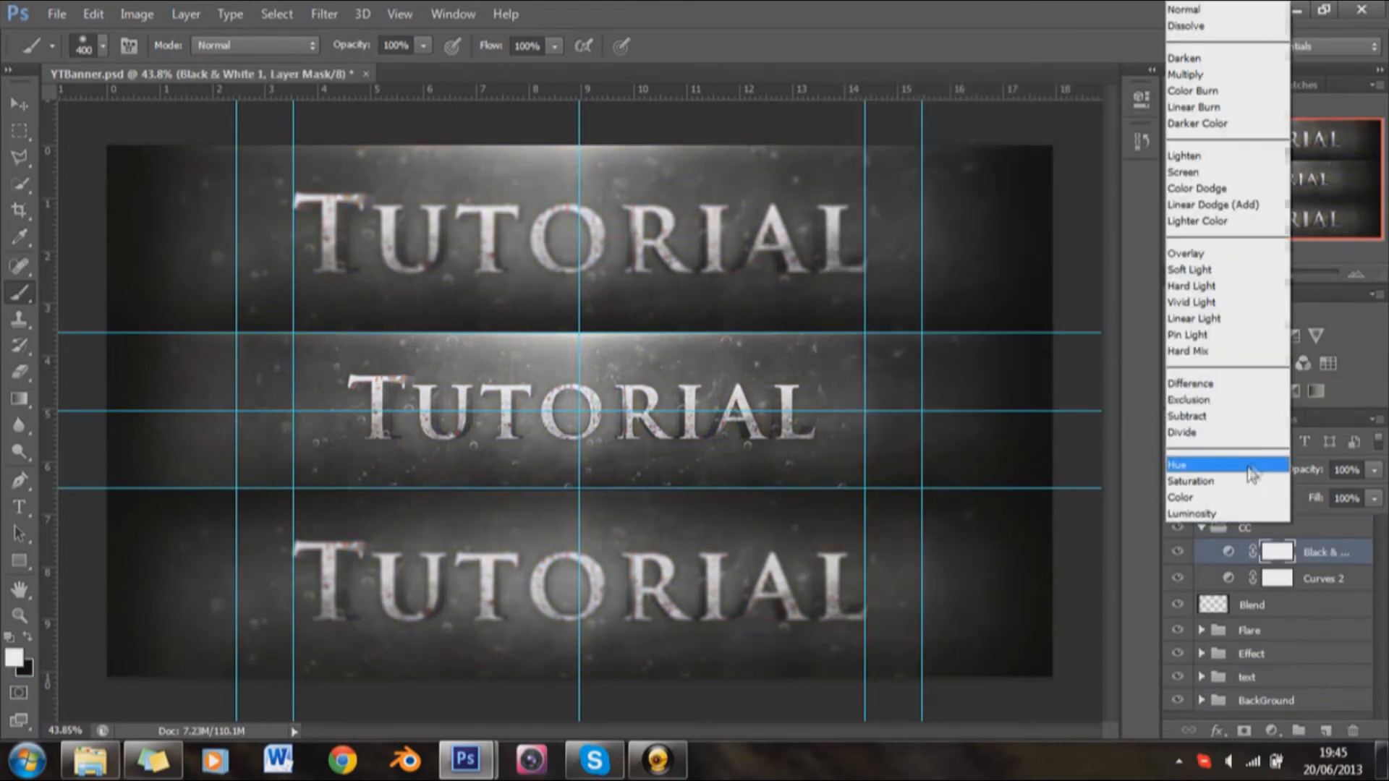
left_click(1205, 253)
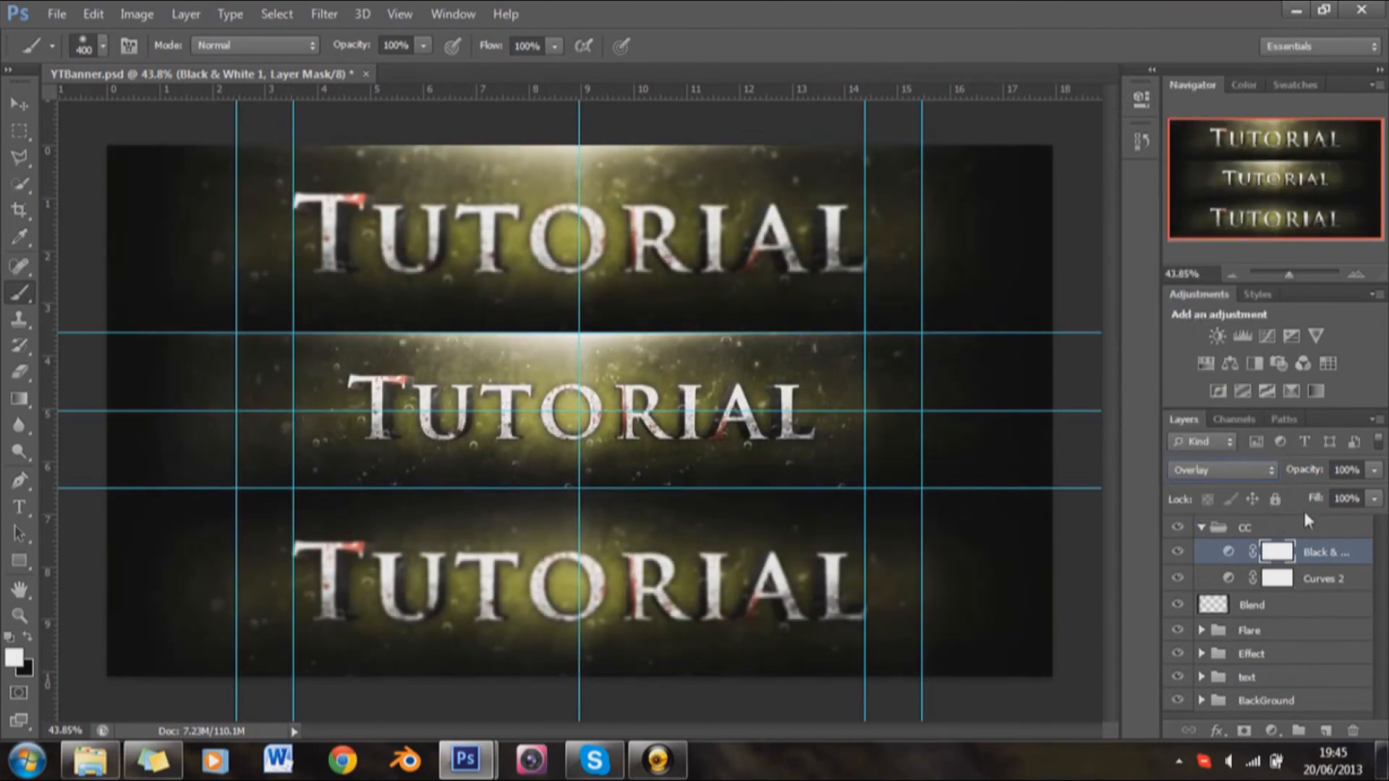
left_click(1347, 471)
type("40")
key("Return")
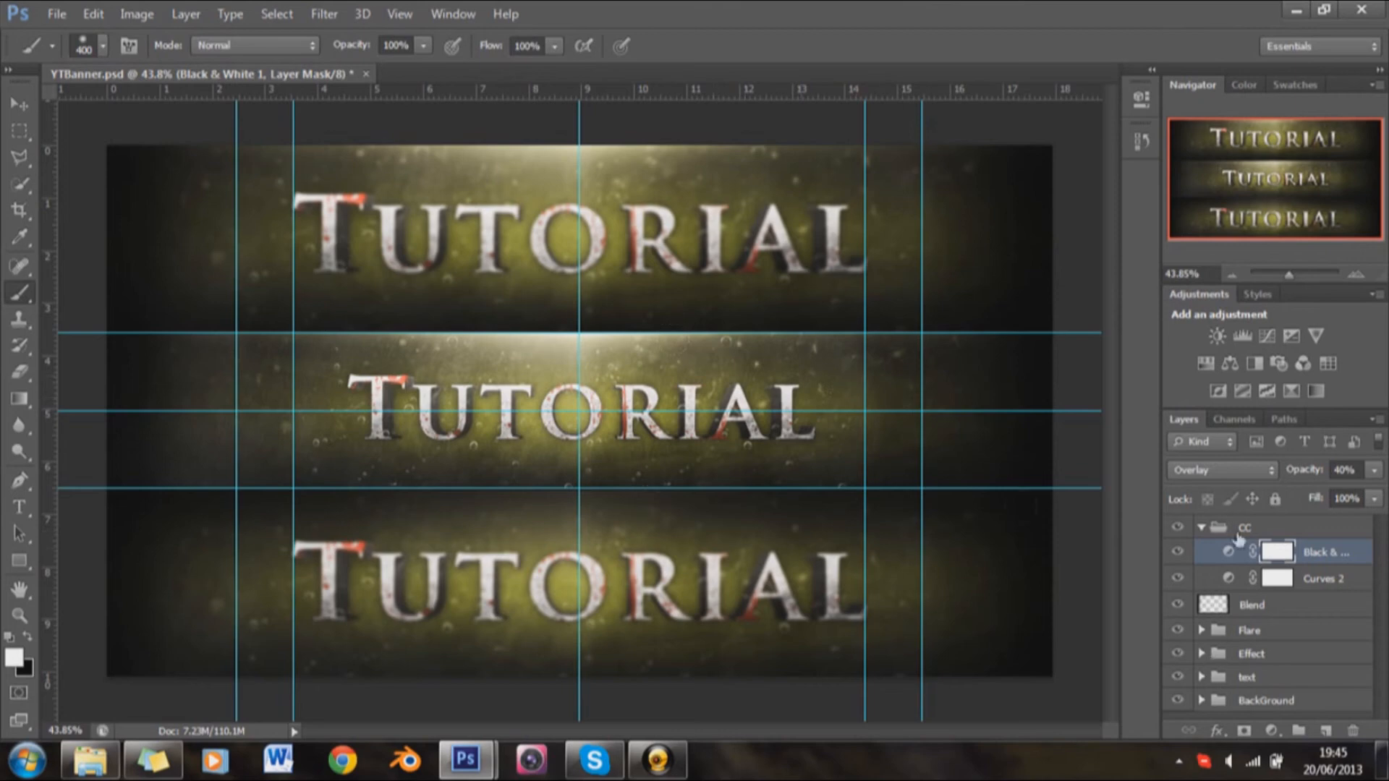
Step: Add a Gradient Map adjustment with the Violet, Orange preset at the top of the CC group and collapse its properties
left_click(1311, 389)
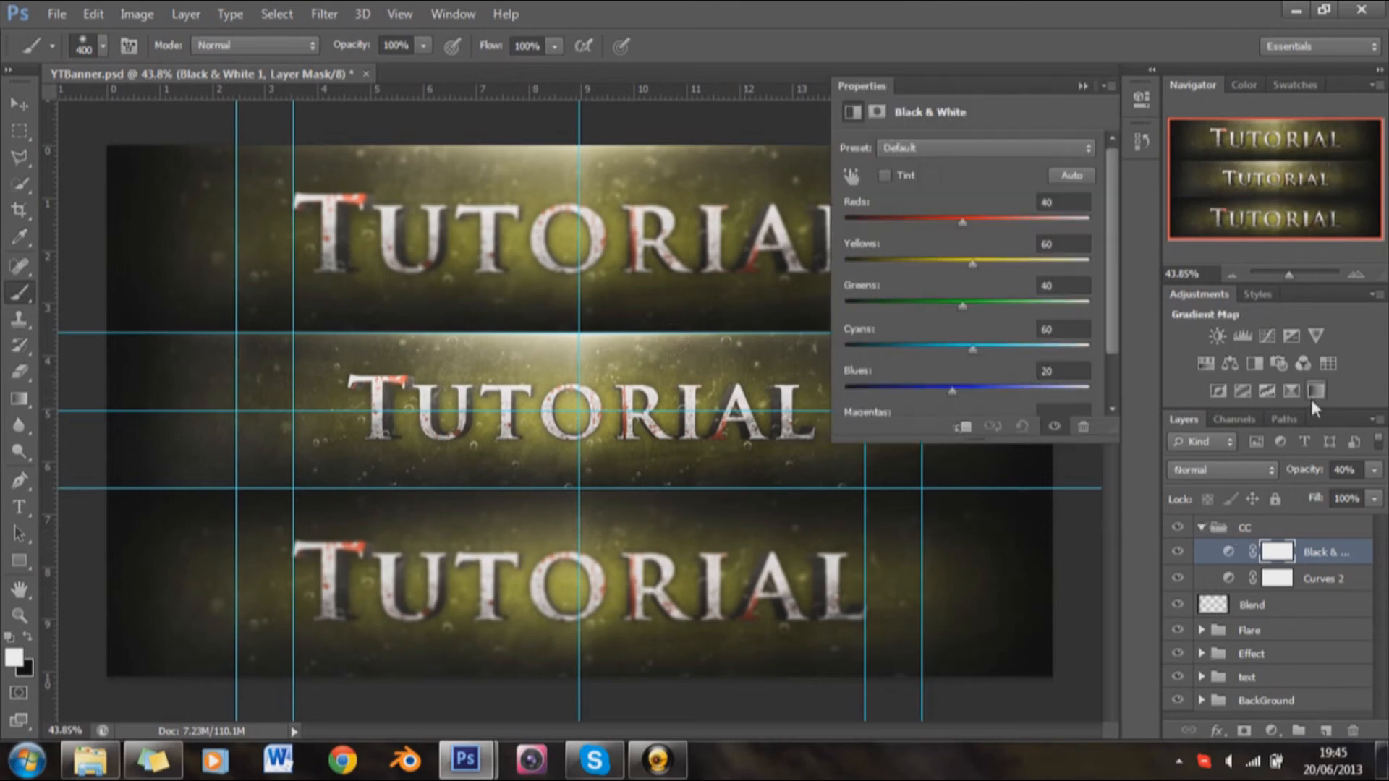
left_click(989, 153)
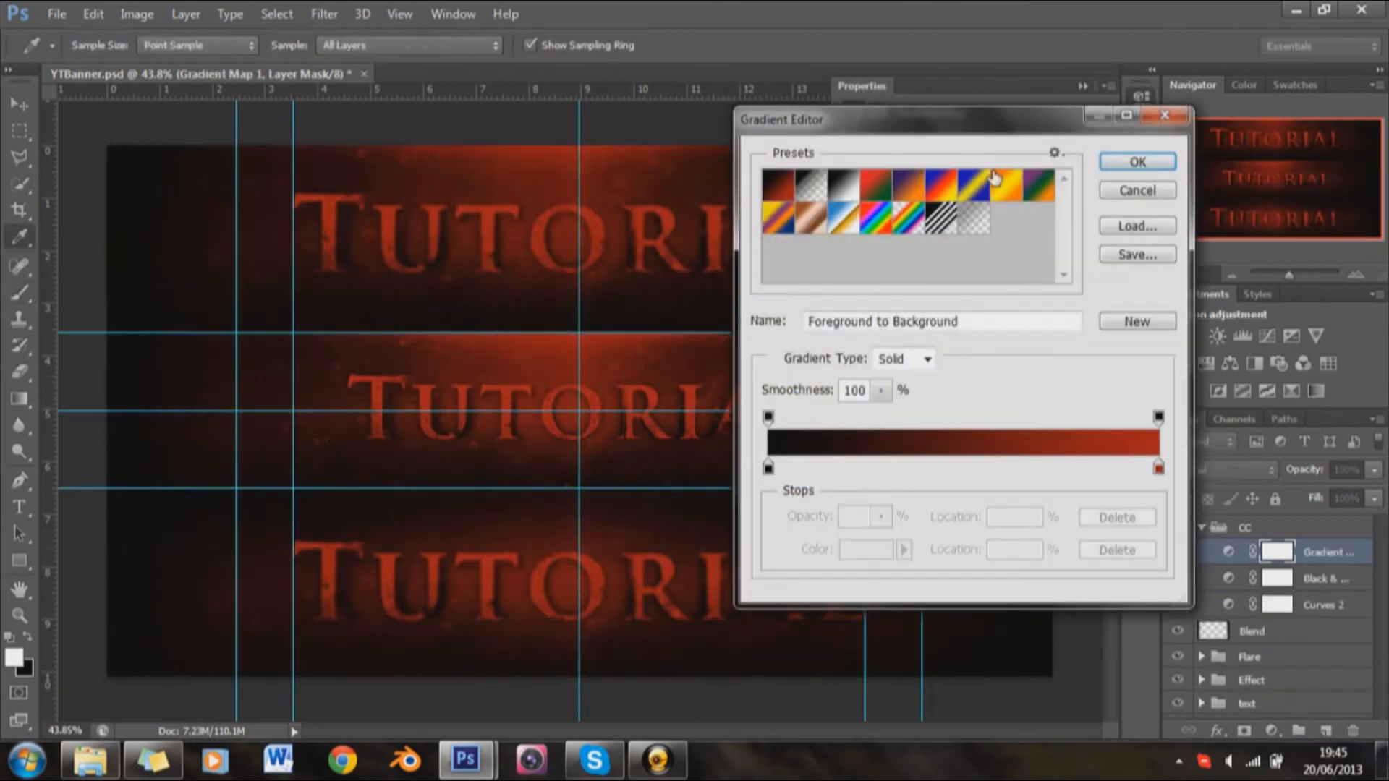
left_click(910, 194)
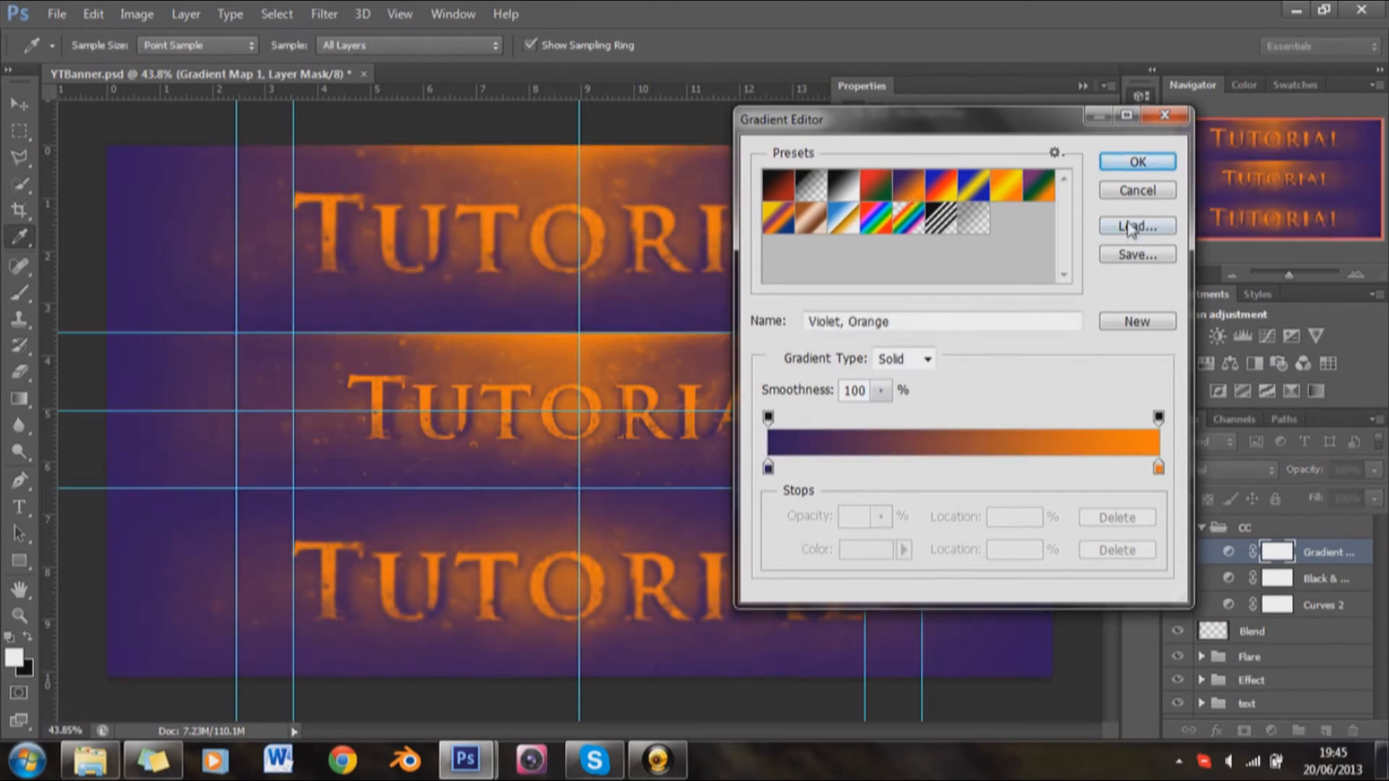
left_click(1143, 161)
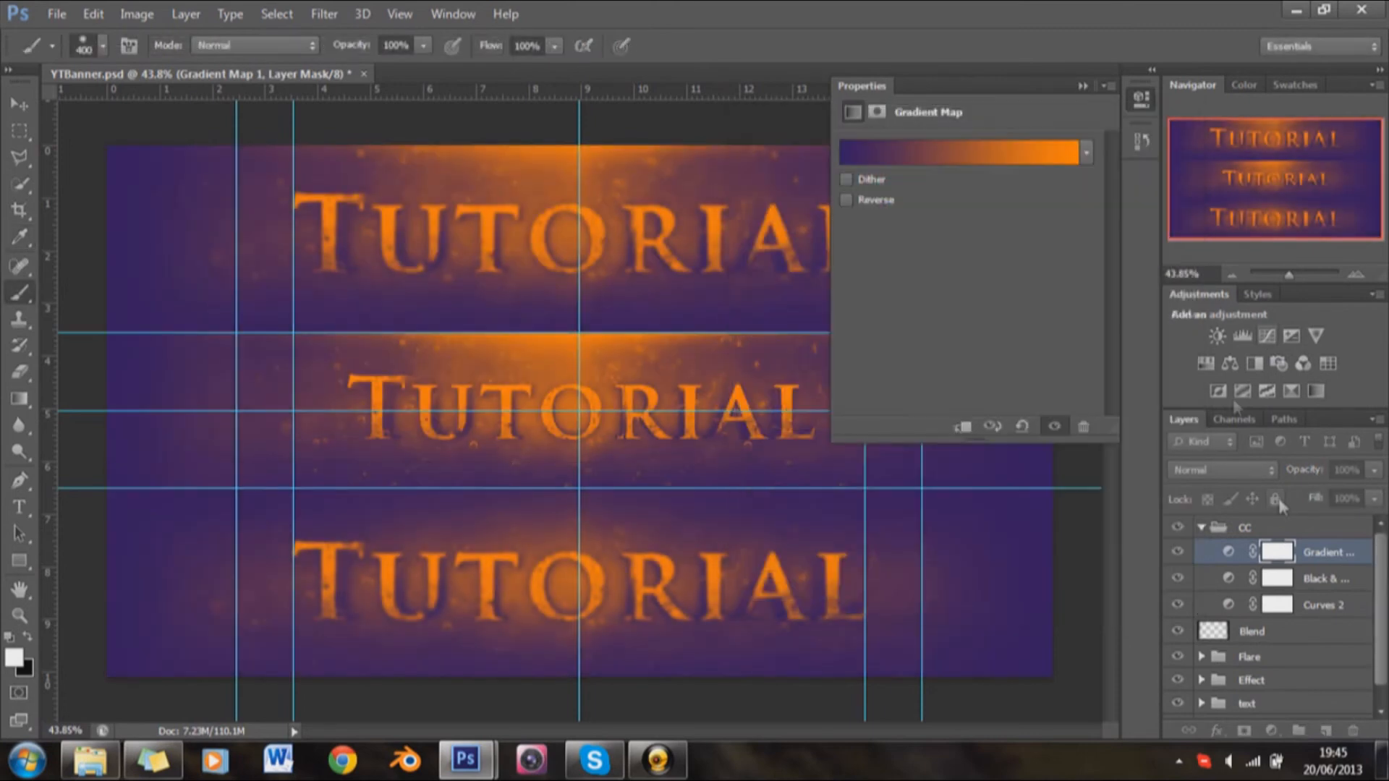
left_click(1081, 86)
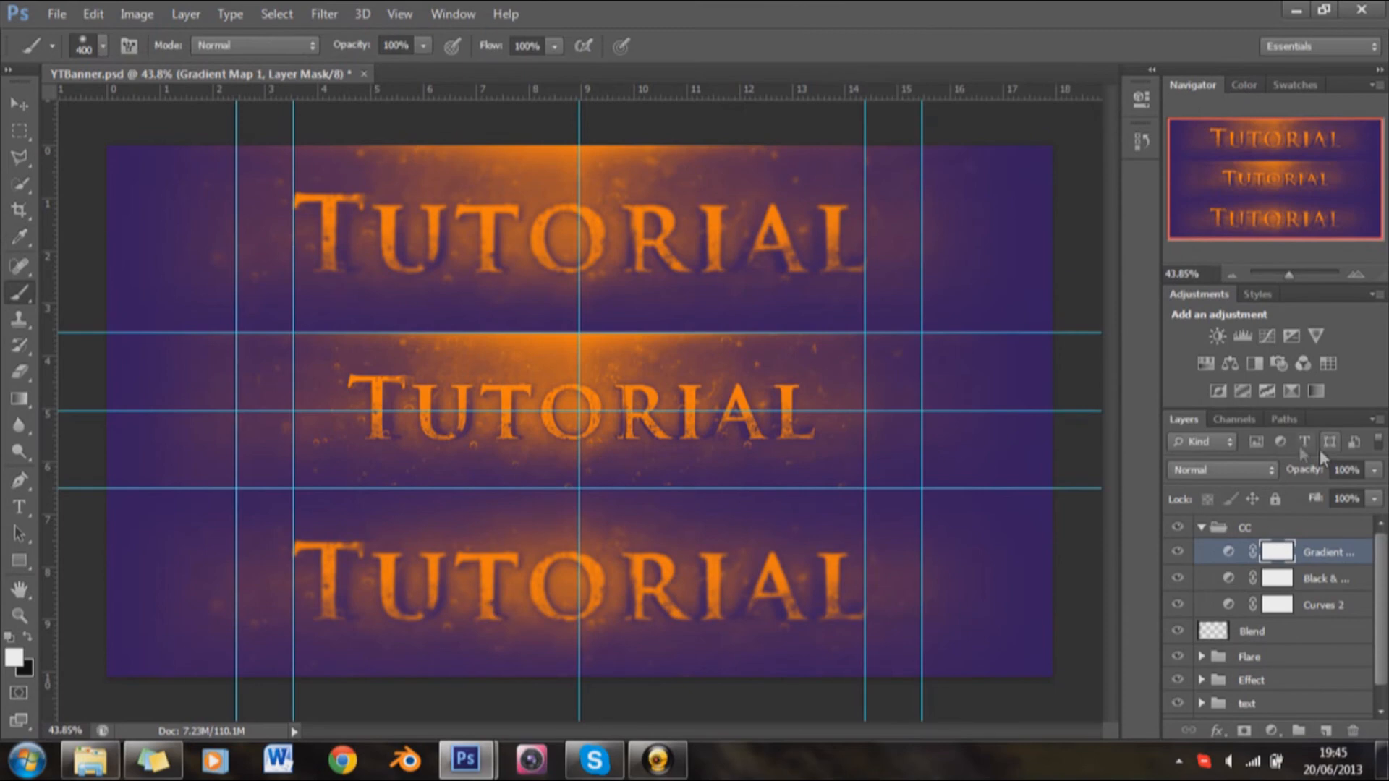
Step: Set the Gradient Map adjustment to Soft Light blending at 20% opacity
left_click(1265, 471)
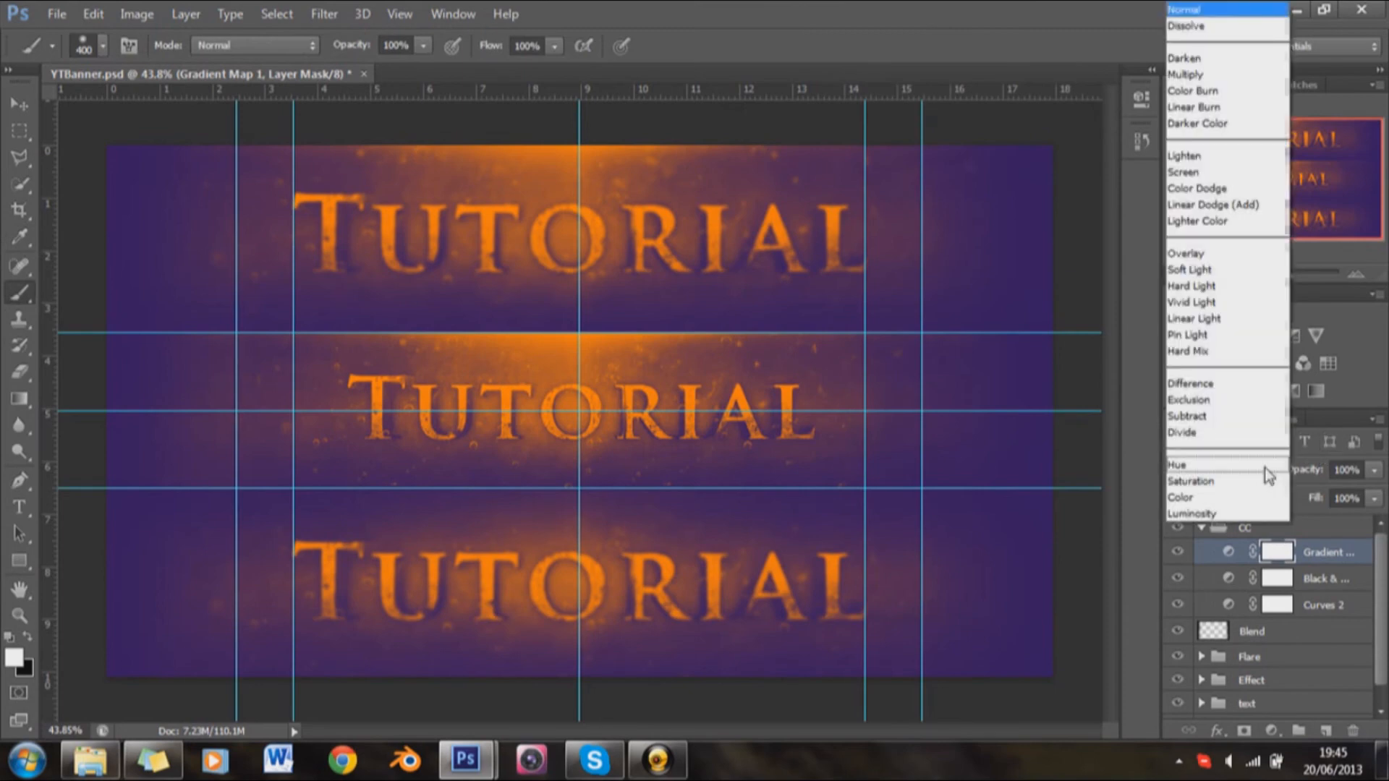
left_click(1243, 271)
left_click(1339, 471)
type("0")
key("Return")
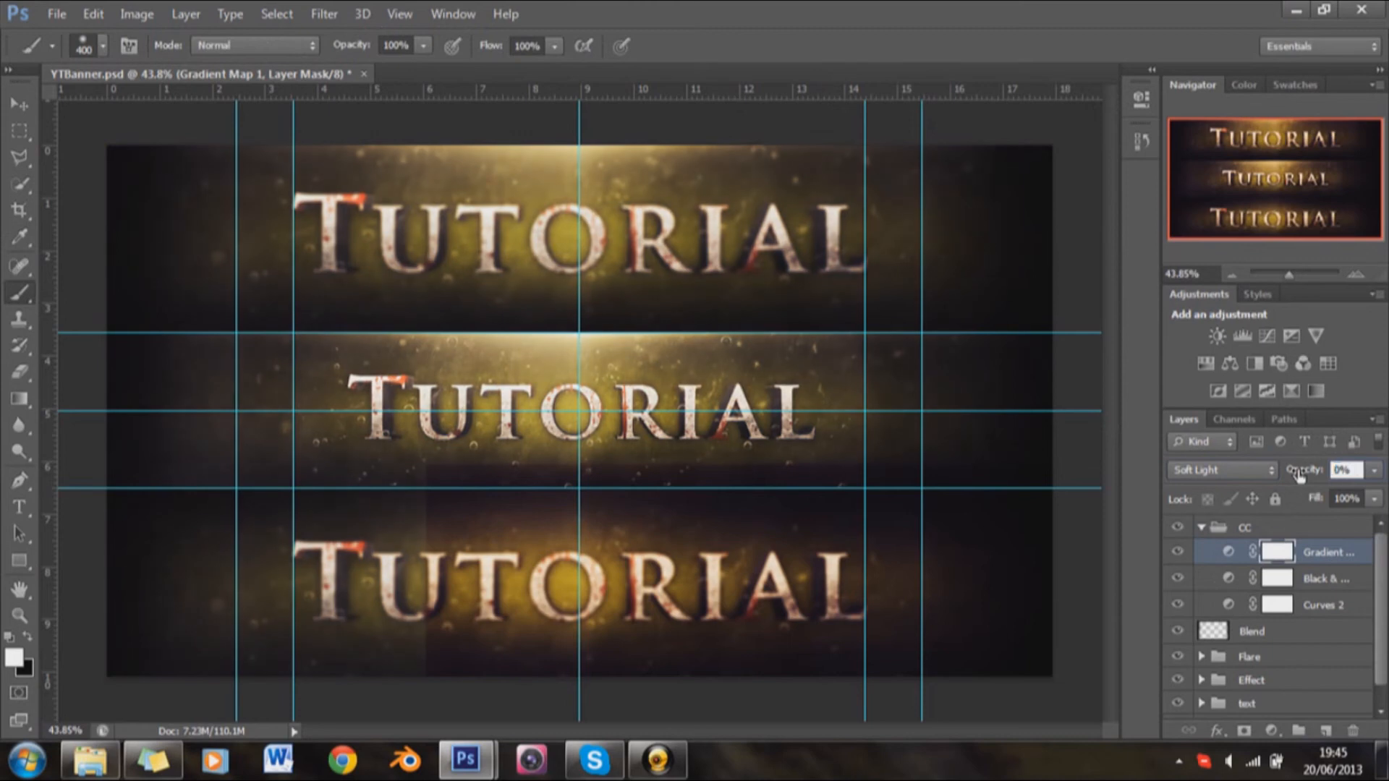
type("3")
key("BackSpace")
type("4")
key("BackSpace")
type("25")
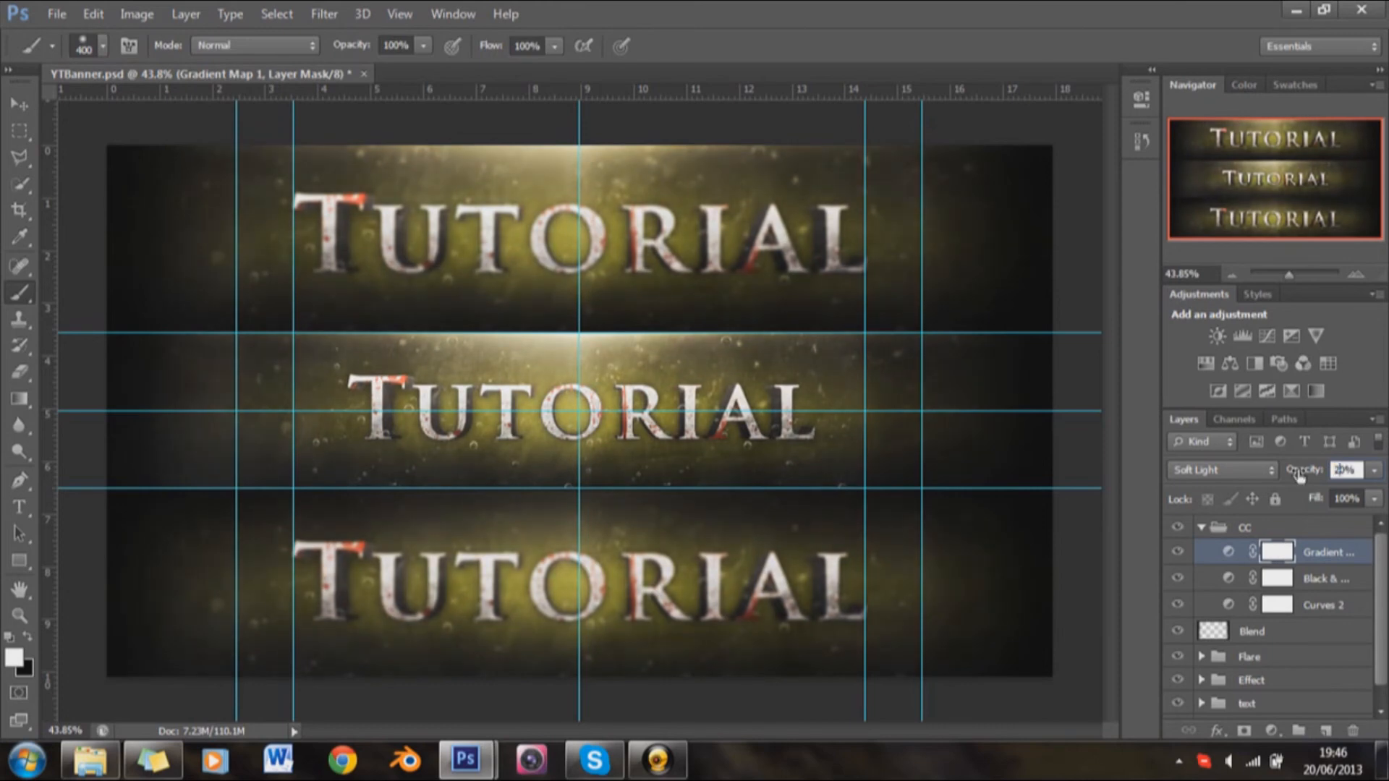
key("Return")
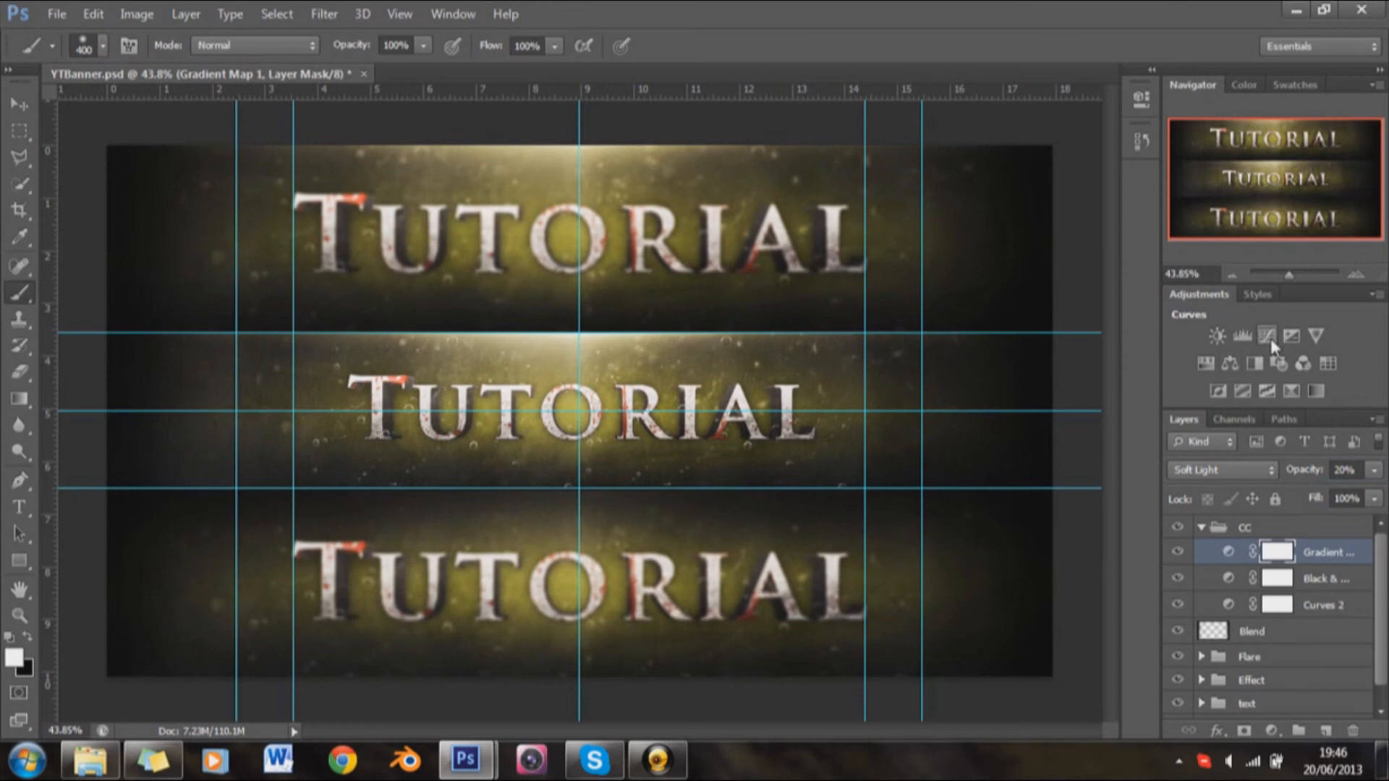
Step: Add a Color Lookup adjustment above the Gradient Map, step through the 3DLUT looks and apply filmstock_50.3dl
left_click(1327, 362)
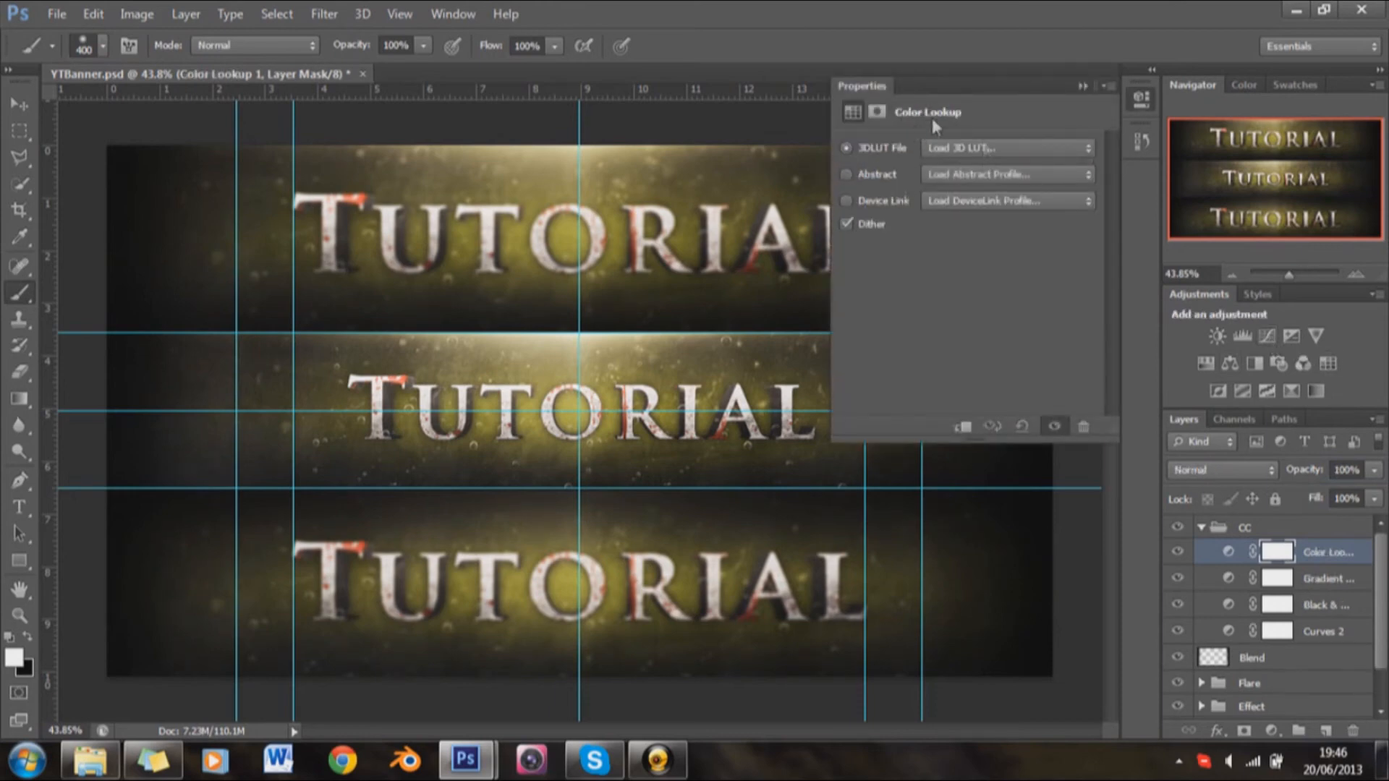
left_click(1002, 149)
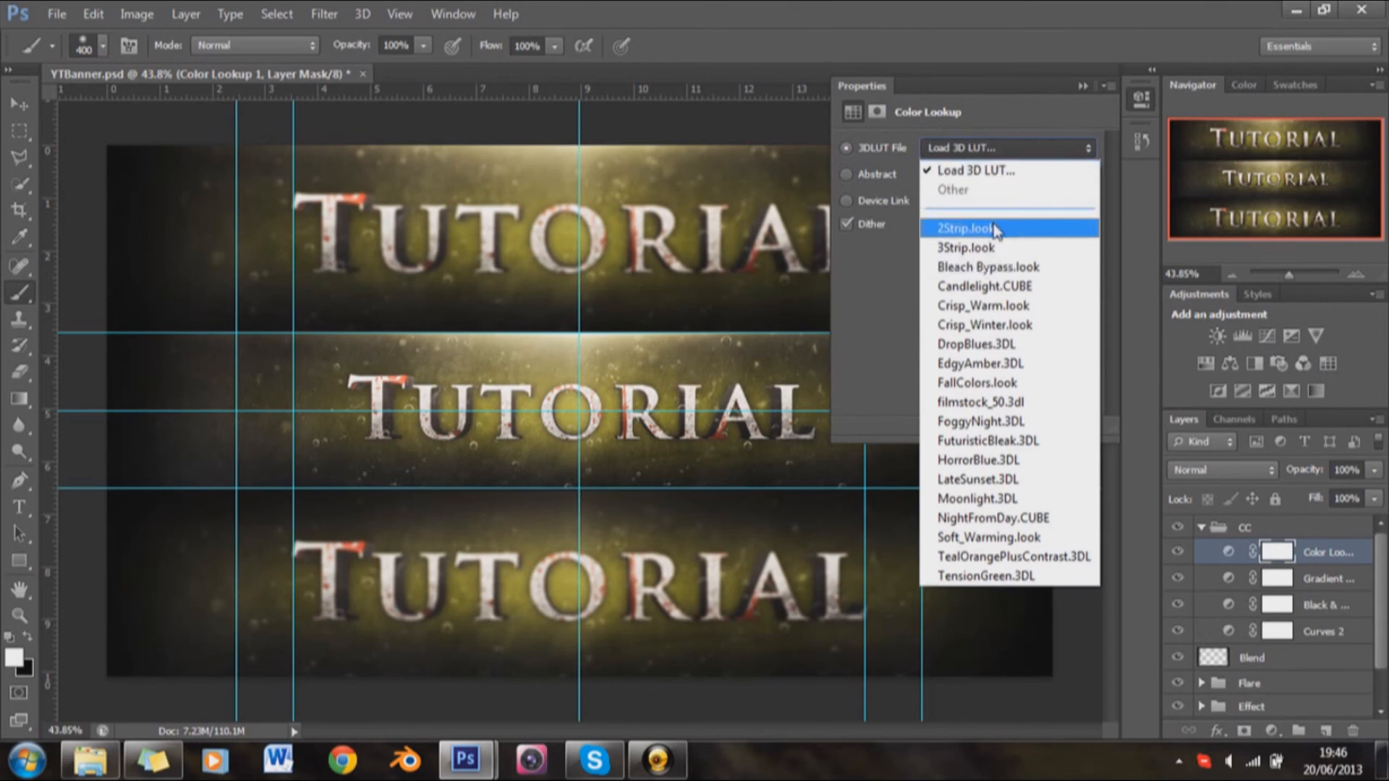
left_click(997, 230)
key("Down")
key("Down")
key("Down")
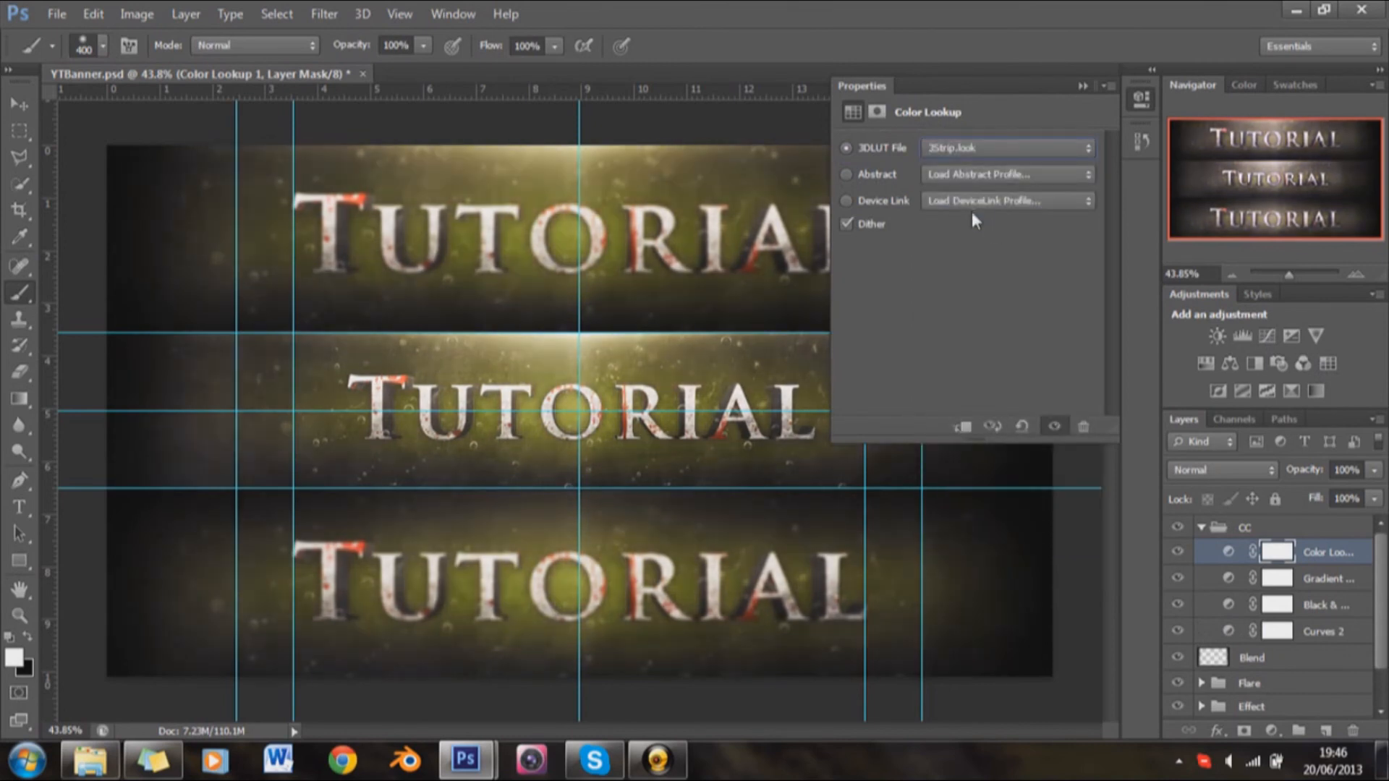
key("Down")
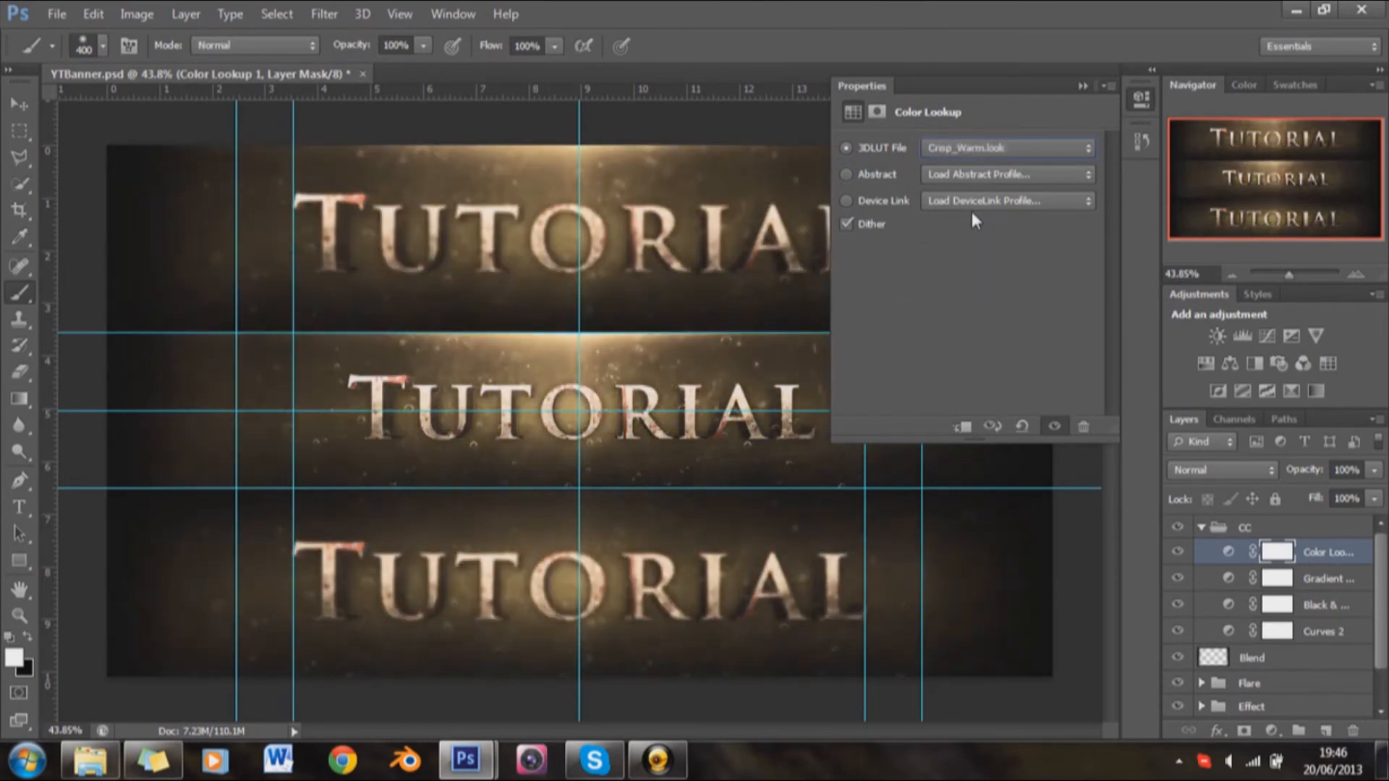
key("Down")
key("Down")
key("Down")
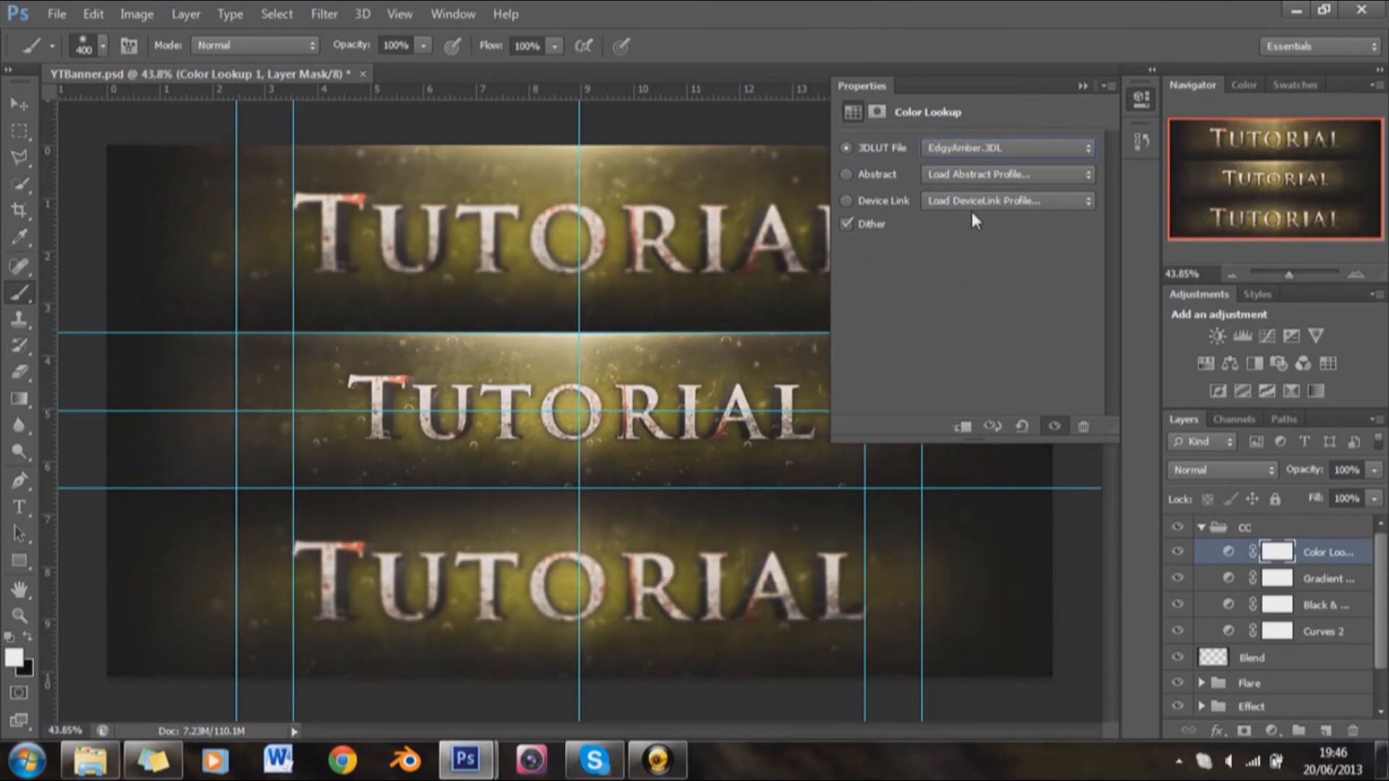
key("Down")
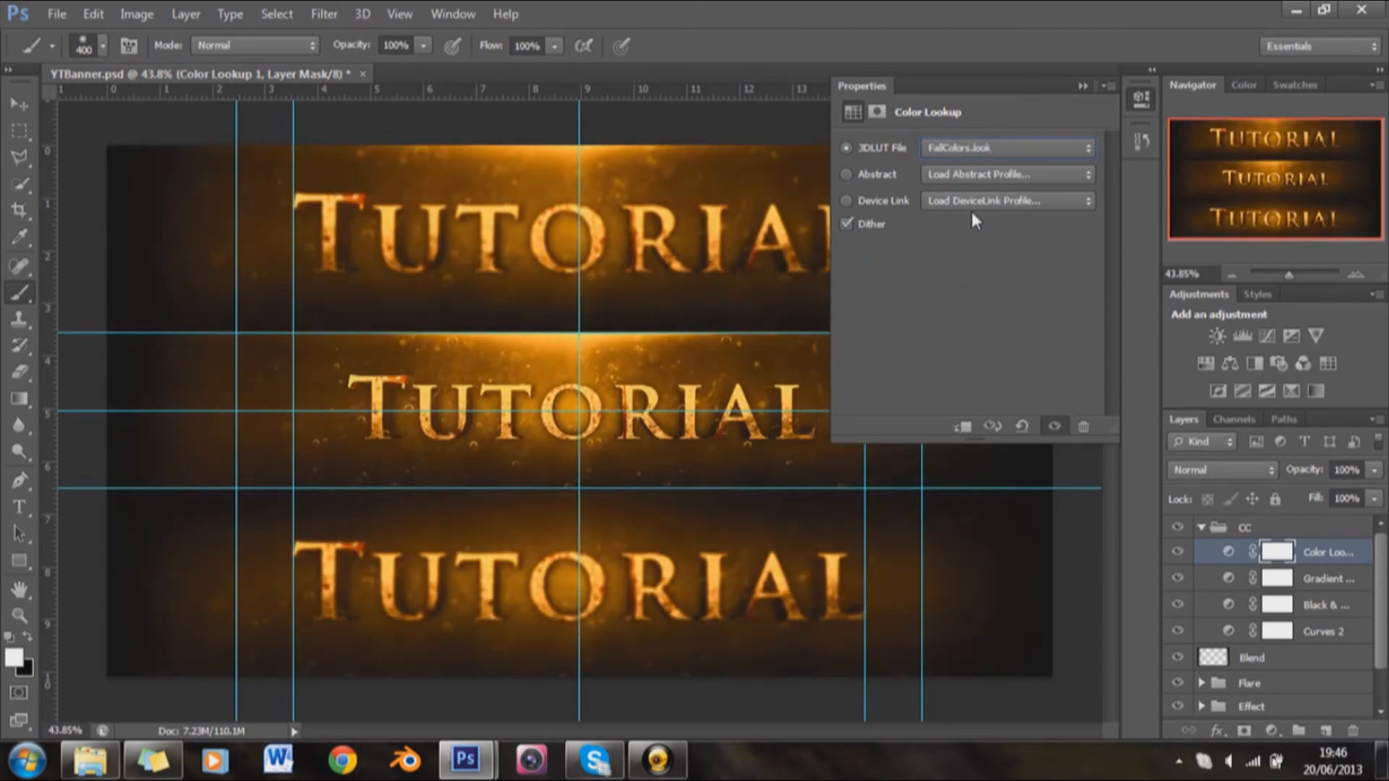
key("Down")
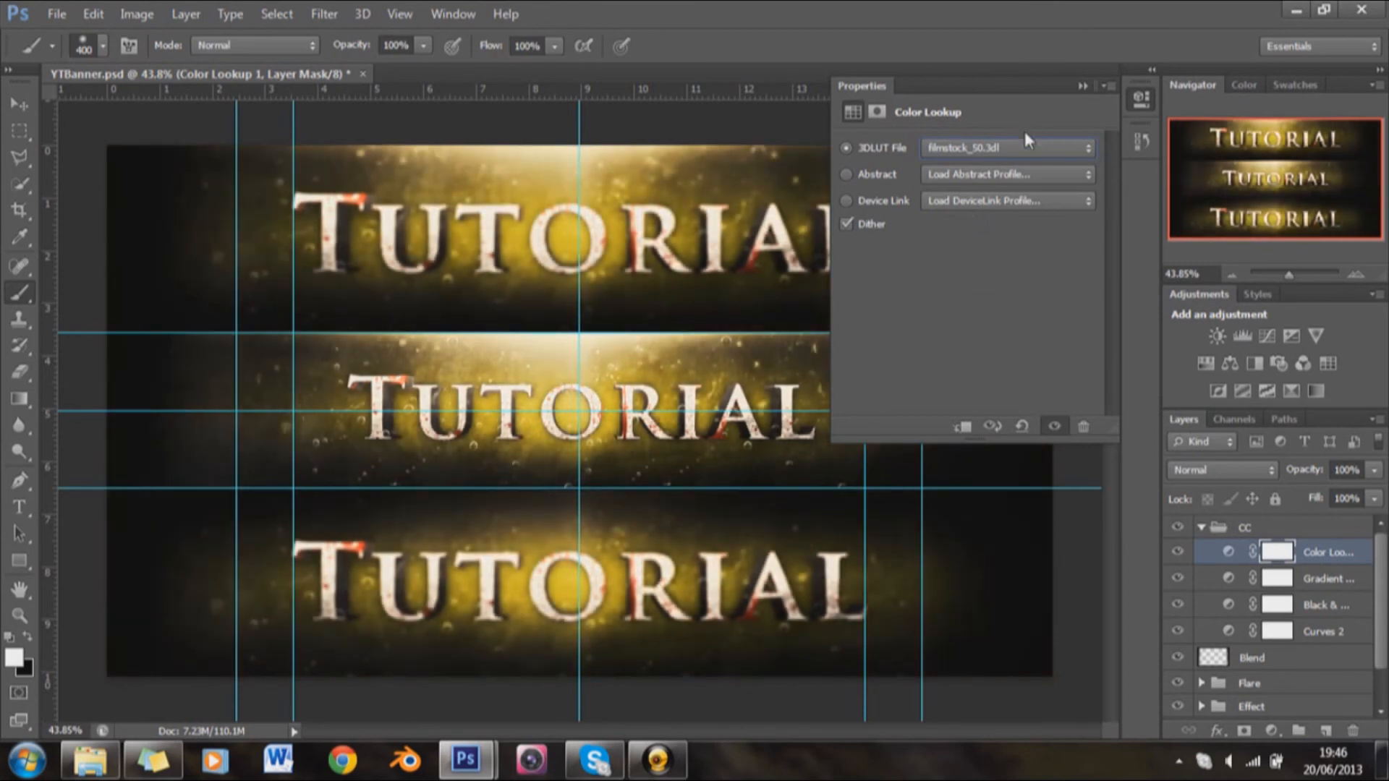
left_click(1083, 86)
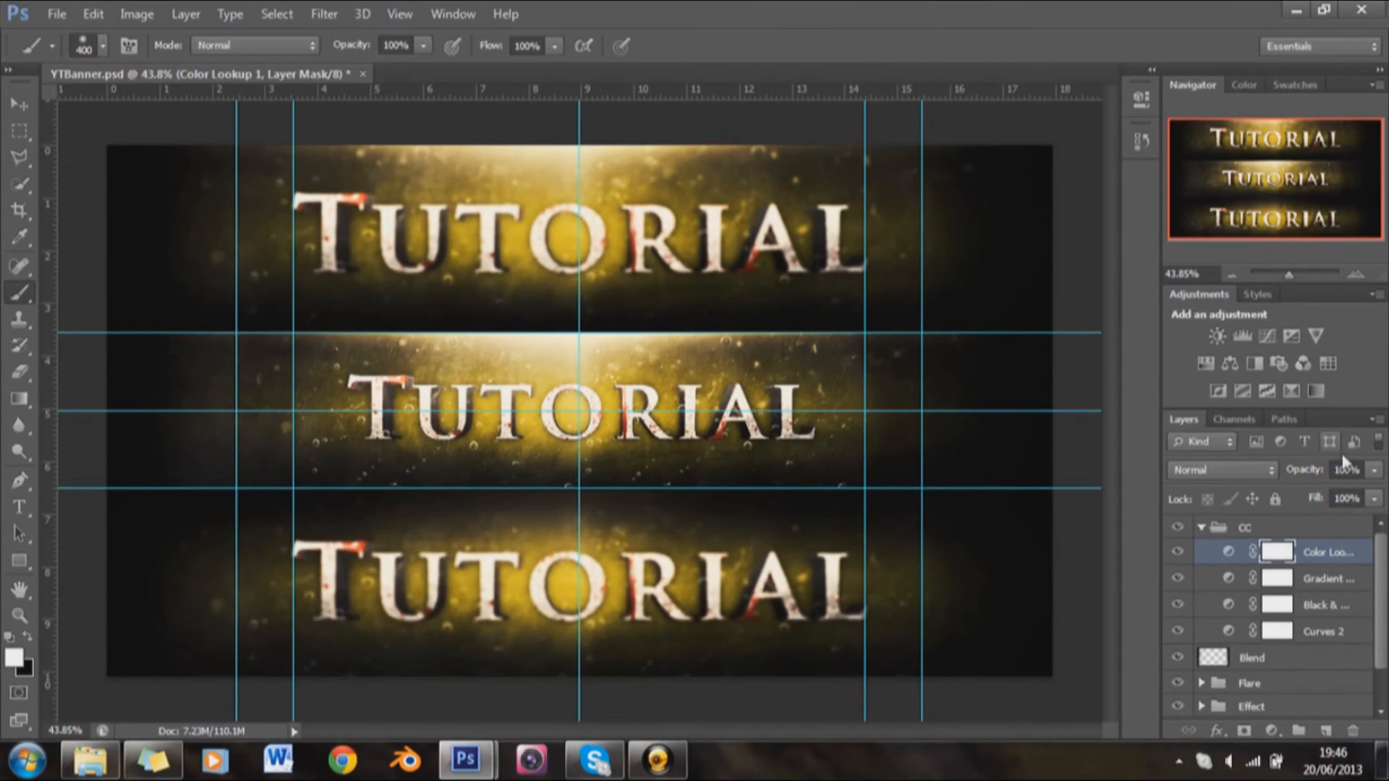
Step: Try 50% opacity on the Color Lookup adjustment, then reduce it to 30%
left_click(1282, 469)
type("50")
key("Return")
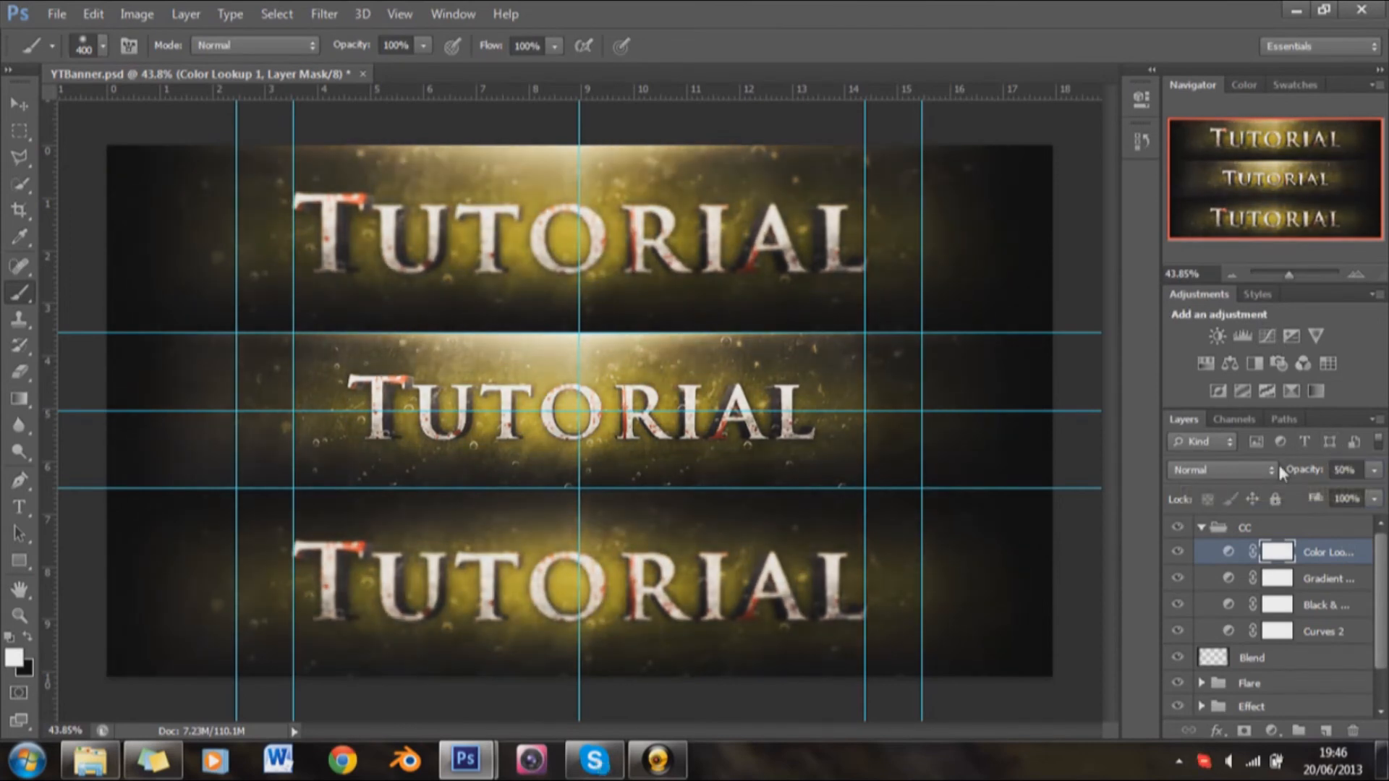
left_click_drag(1343, 469, 1331, 472)
type("3")
key("Return")
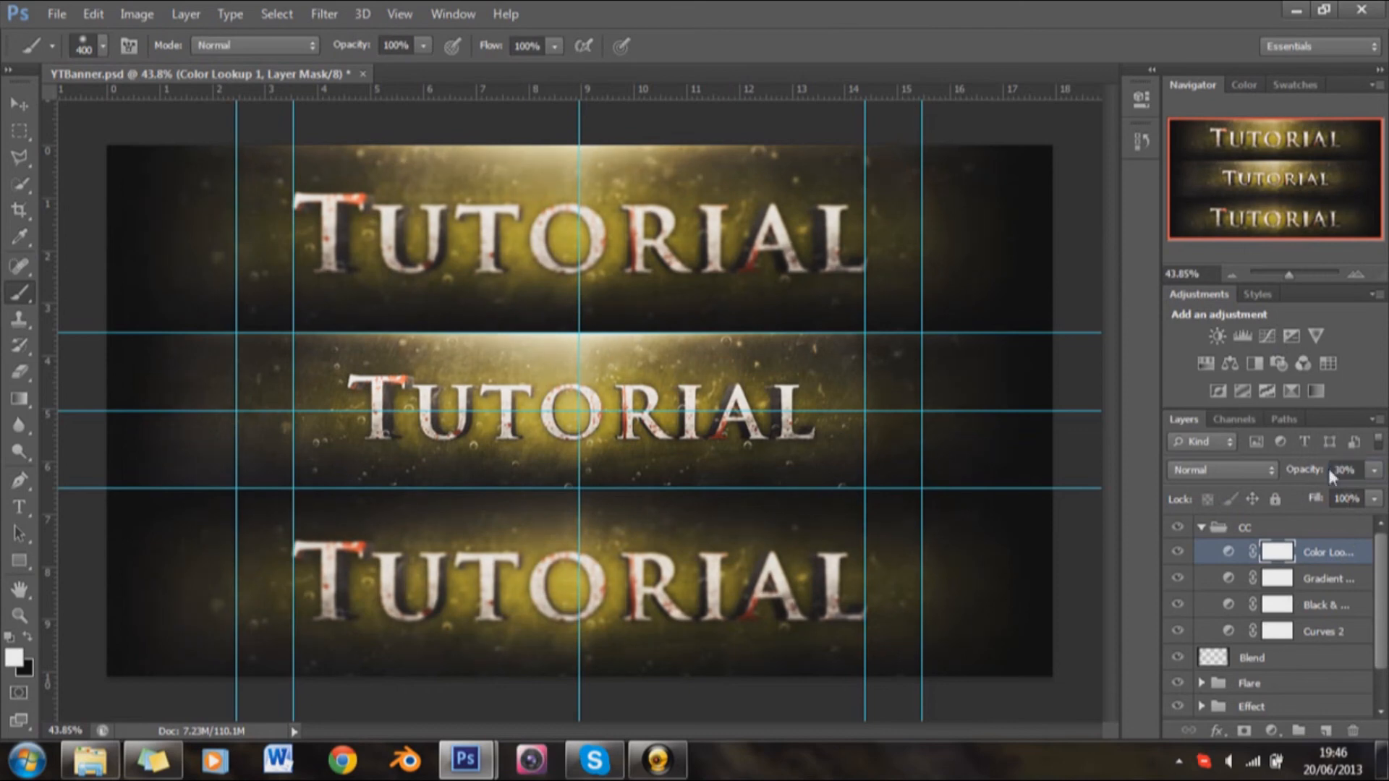
Step: Add a Curves adjustment with the Negative (RGB) preset at the top of the CC group and set its opacity to 10%
left_click(1267, 336)
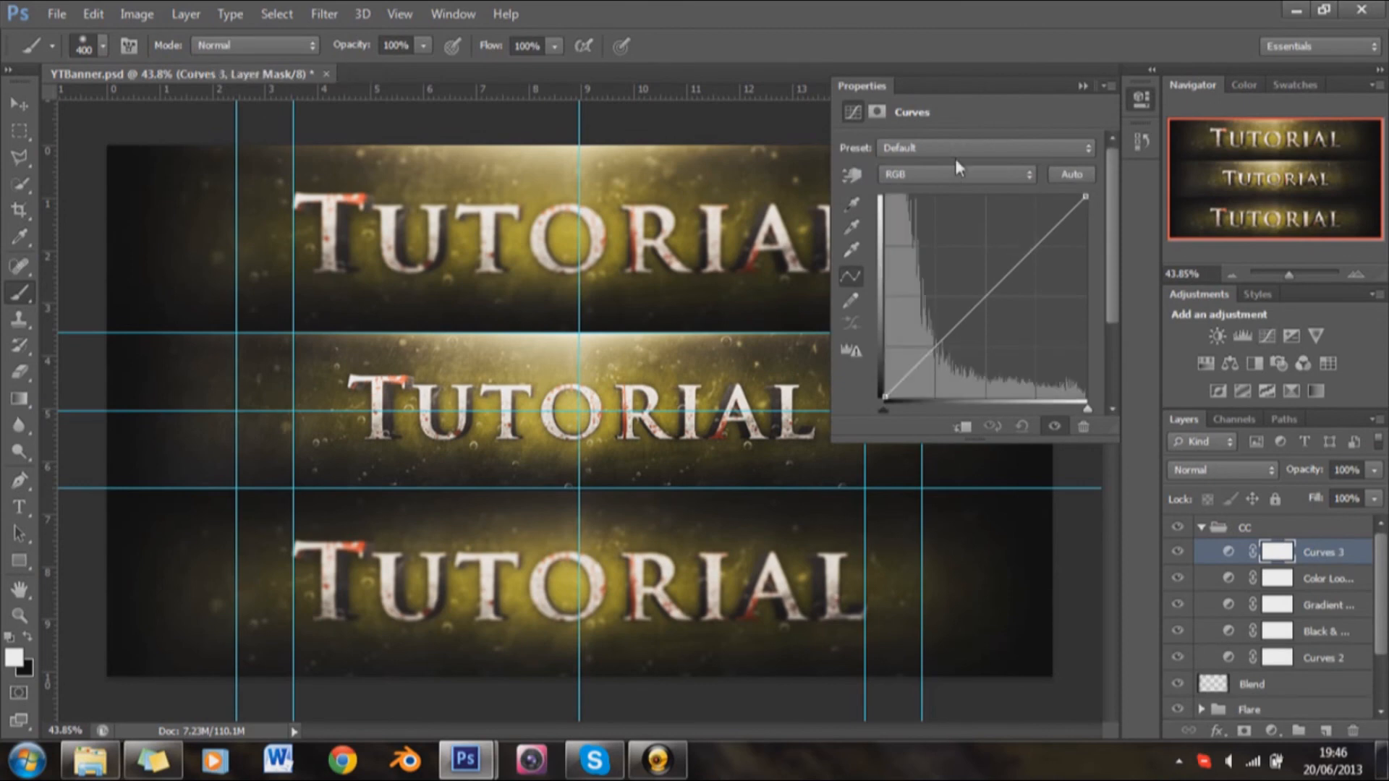
left_click(969, 151)
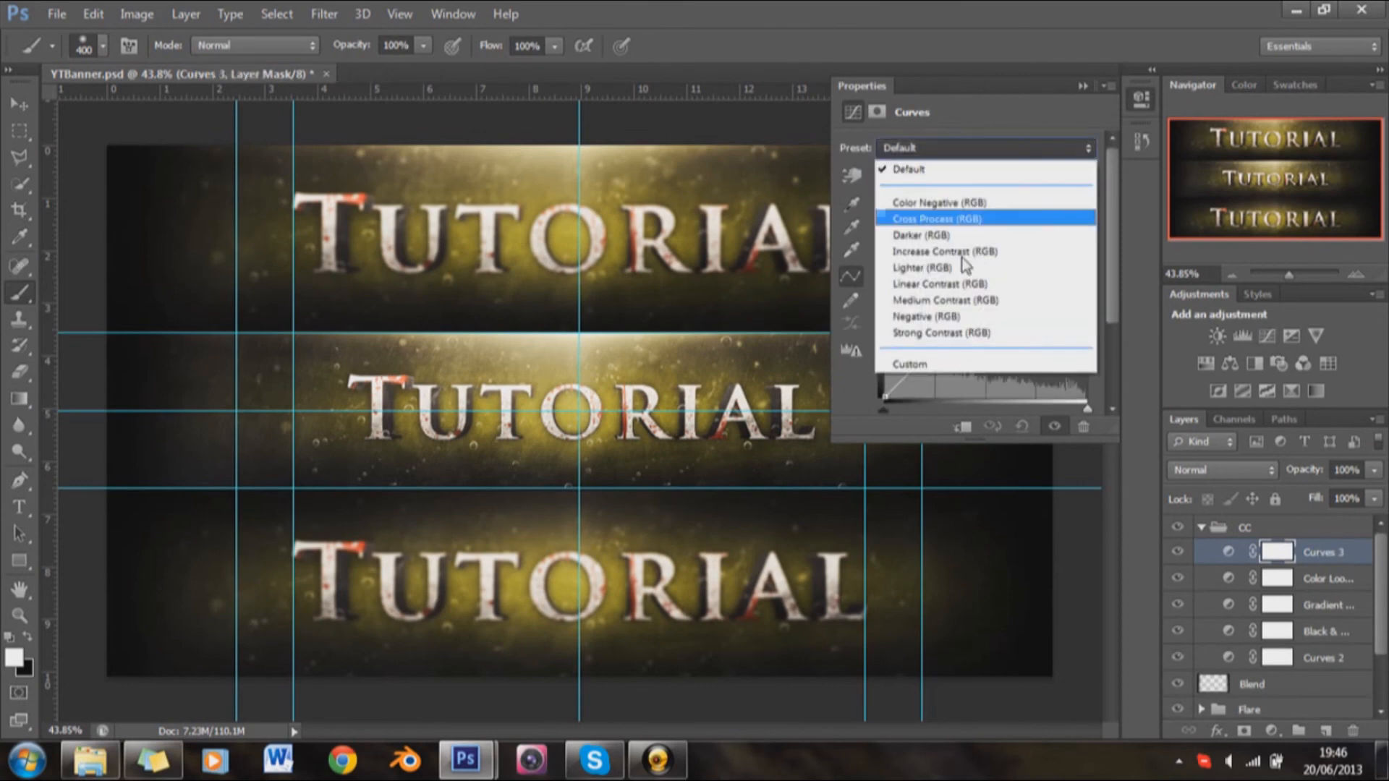
left_click(956, 317)
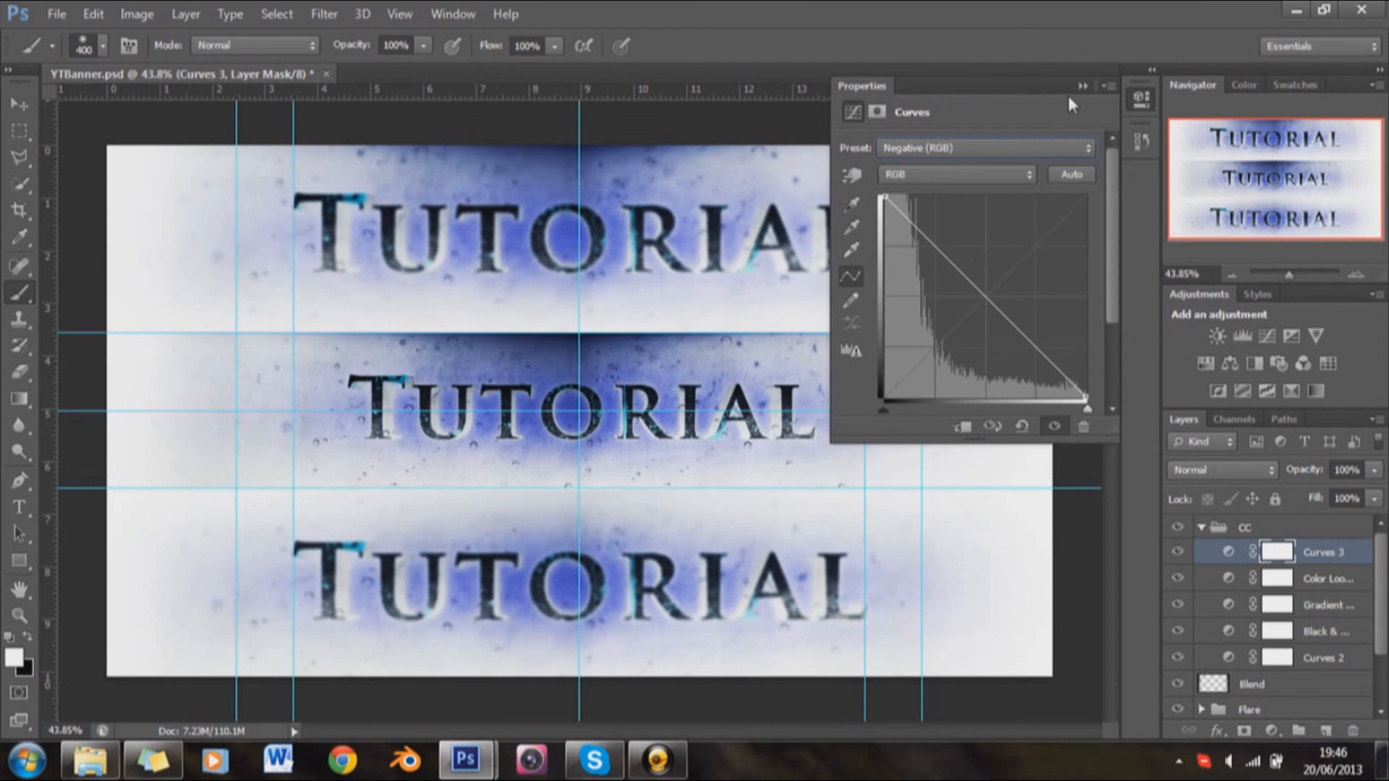
left_click(1076, 85)
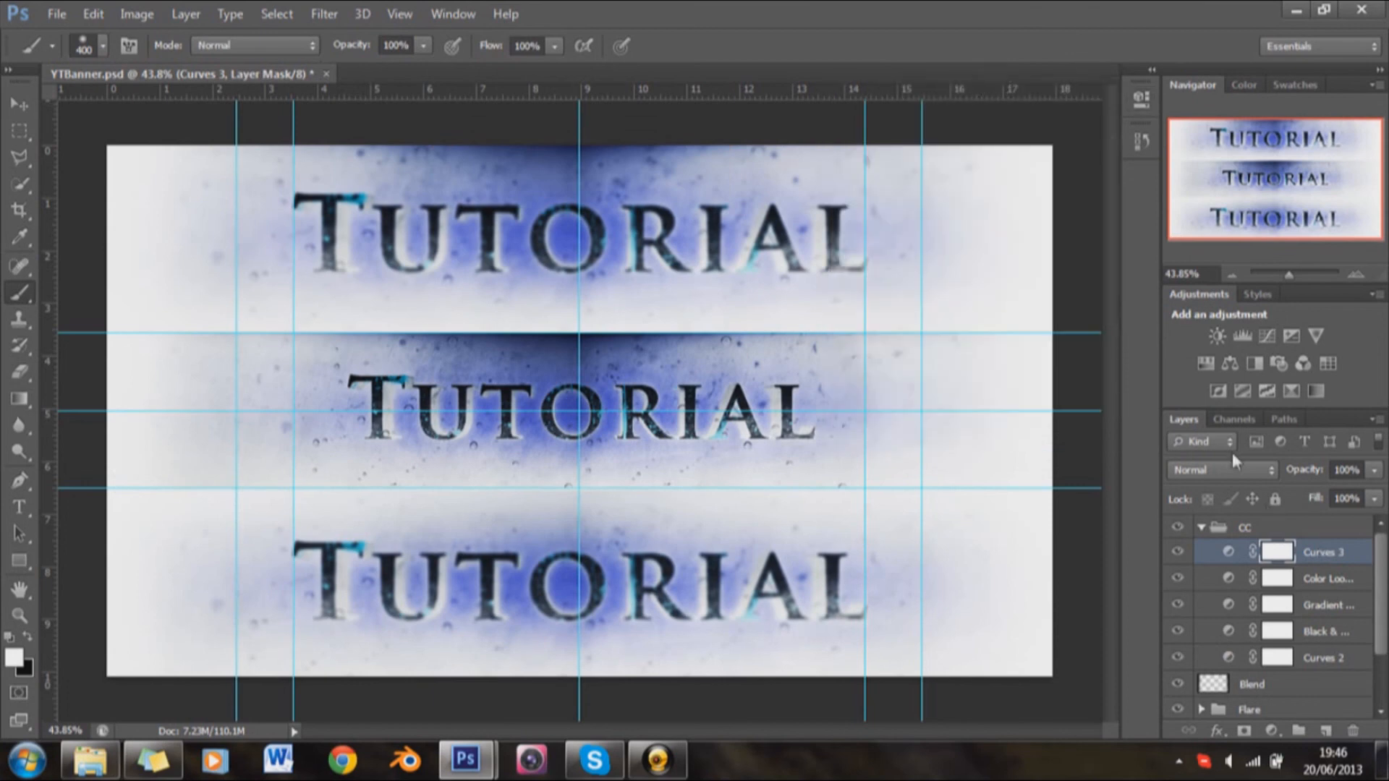
left_click_drag(1350, 470, 1310, 472)
type("10")
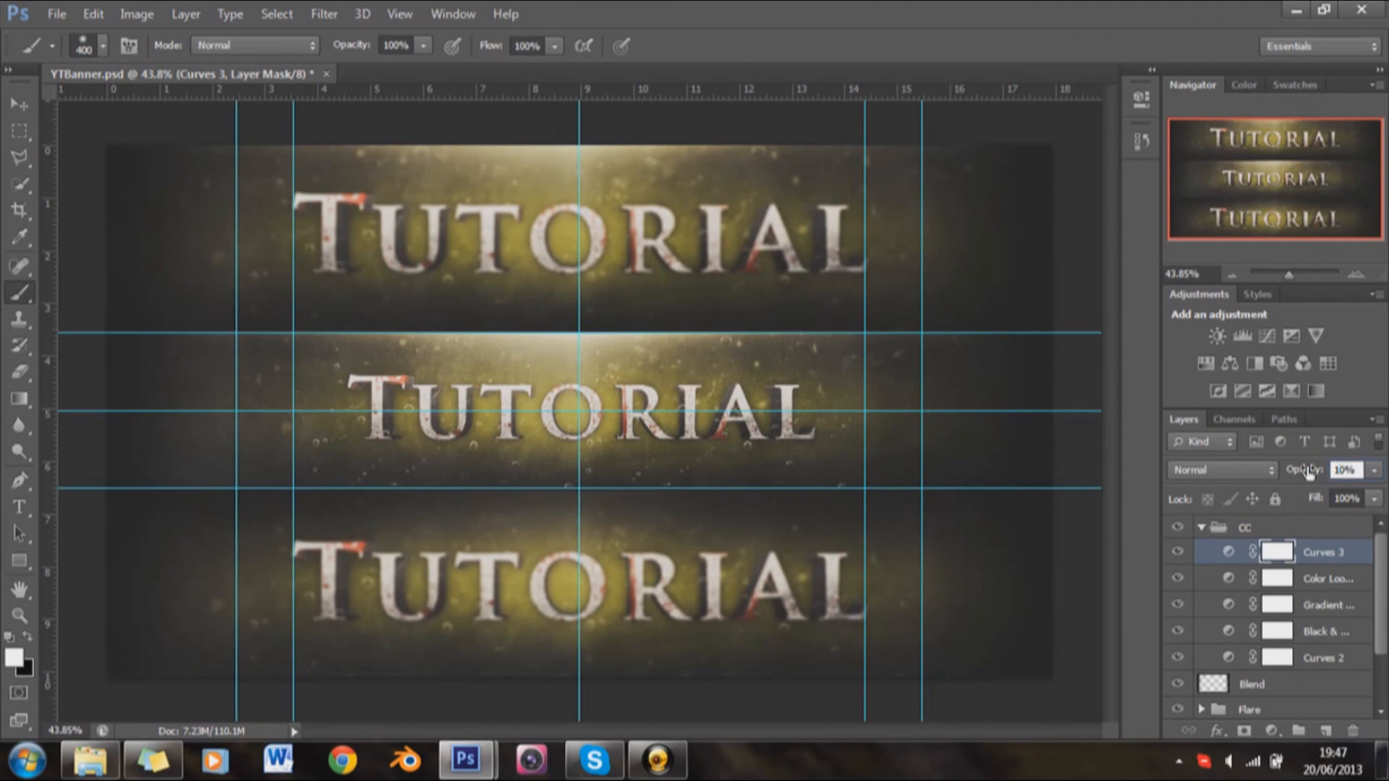
key("Return")
Step: Reset the Curves 1 adjustment in the BackGround group to Default and reshape it with a shadow point and raised highlights
scroll(1194, 691, "down", 3)
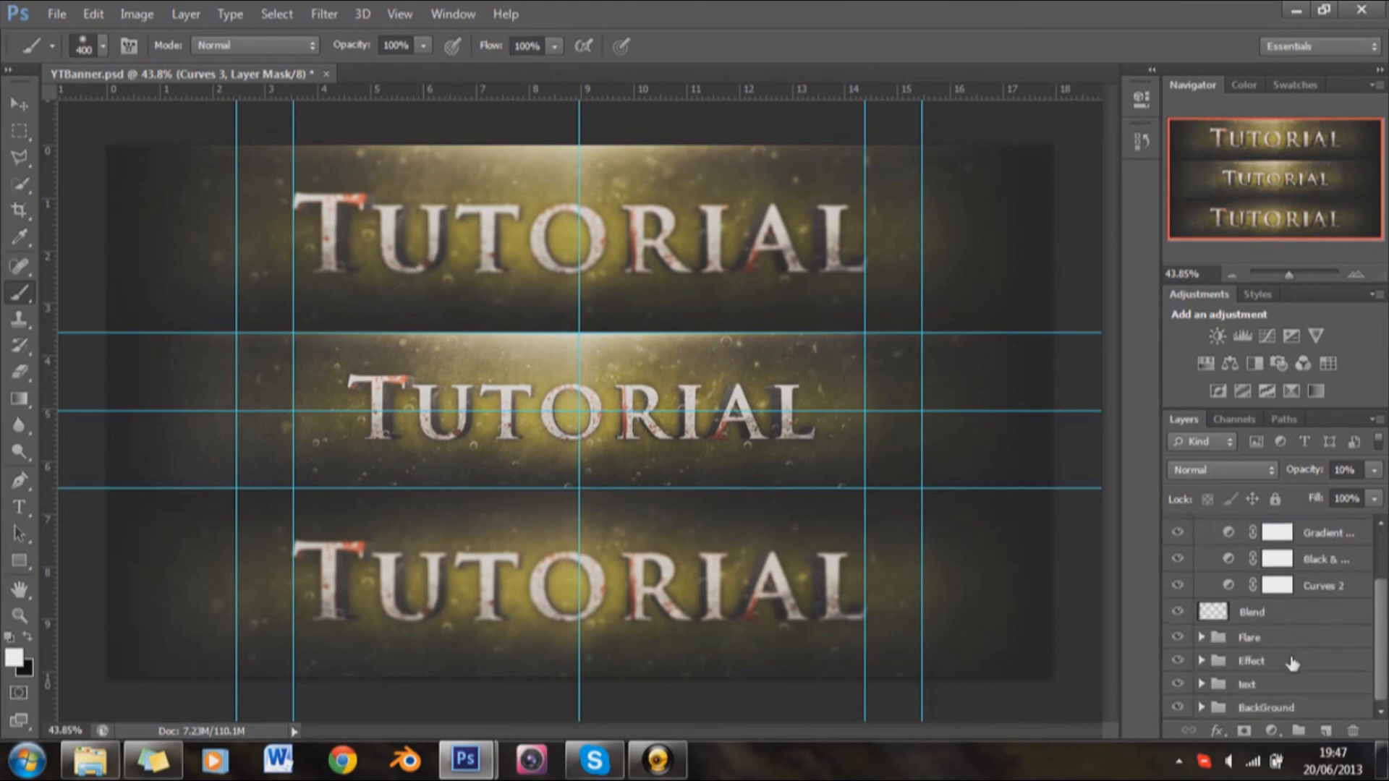
left_click(1201, 708)
scroll(1230, 673, "down", 8)
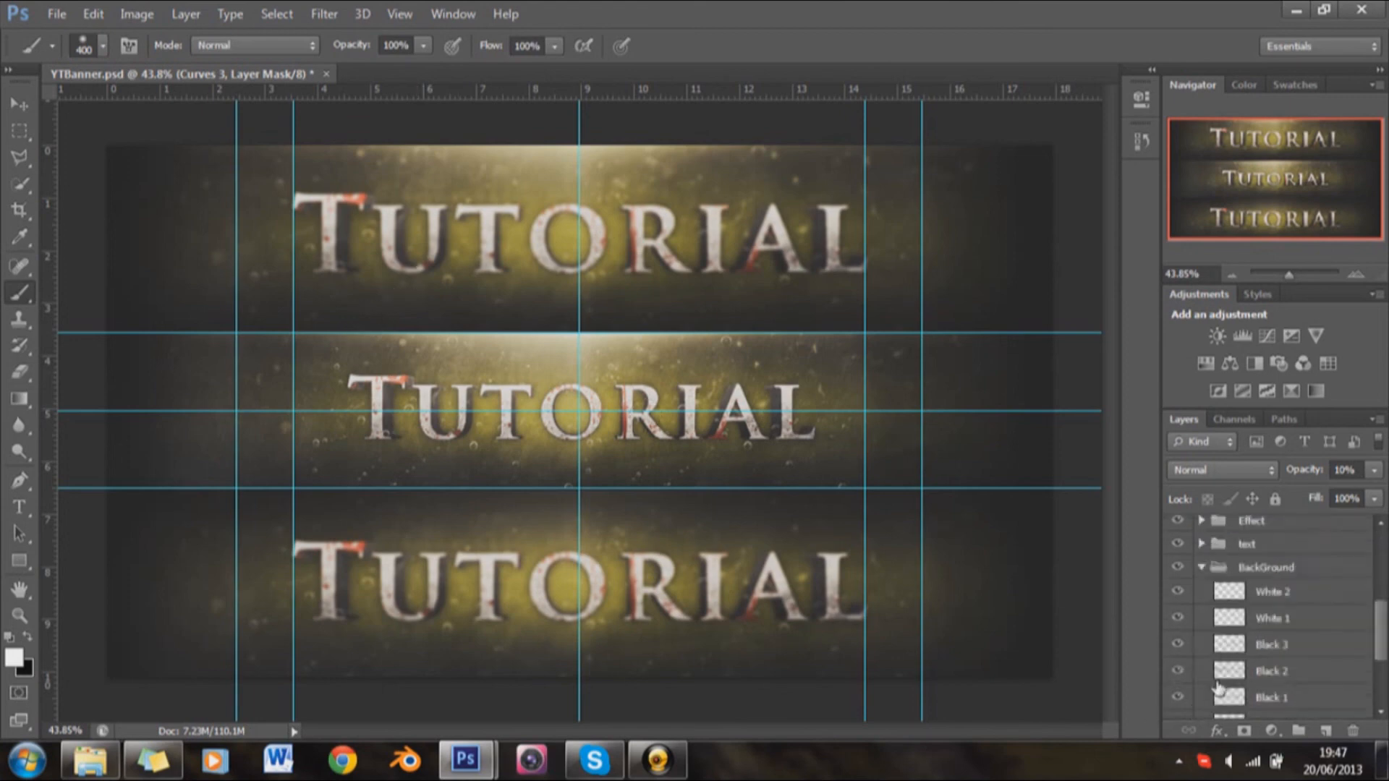
left_click(1278, 653)
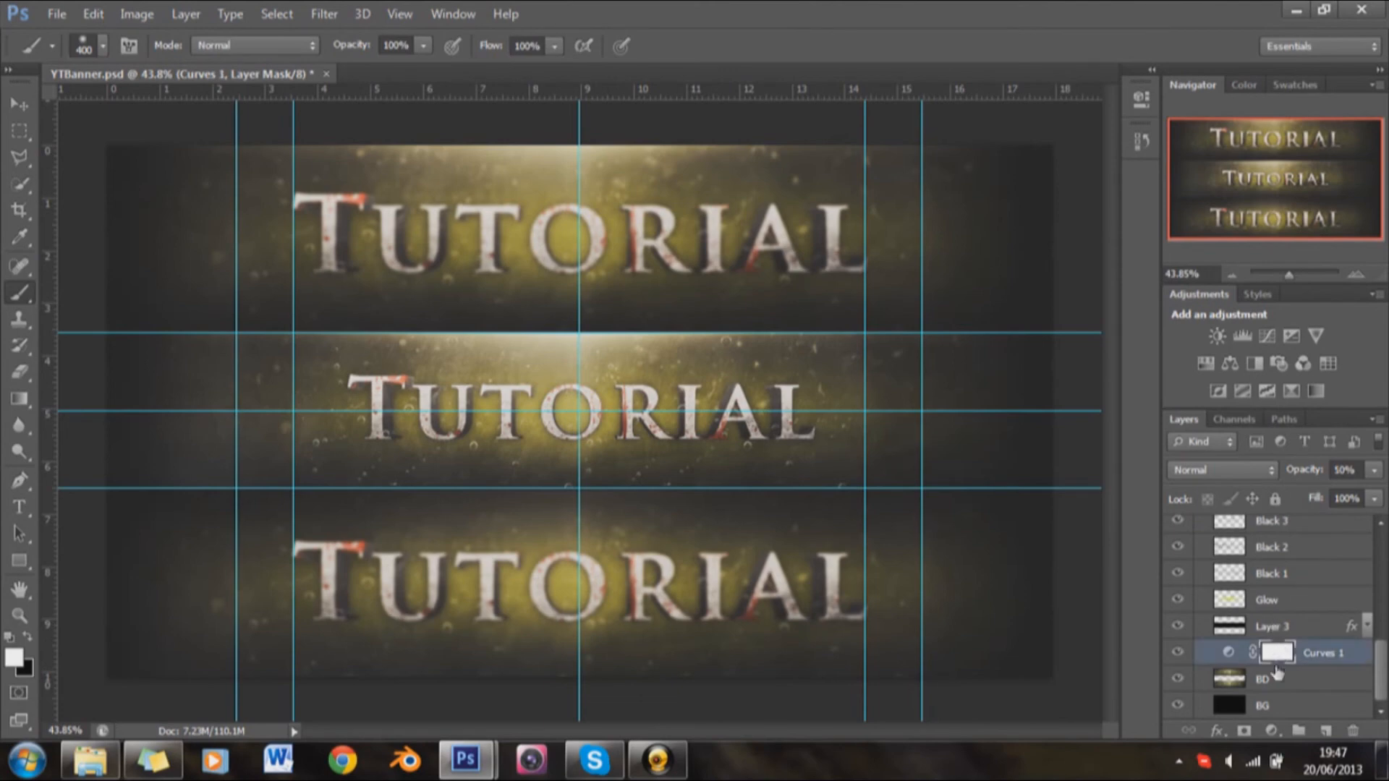
double_click(1277, 655)
left_click(853, 112)
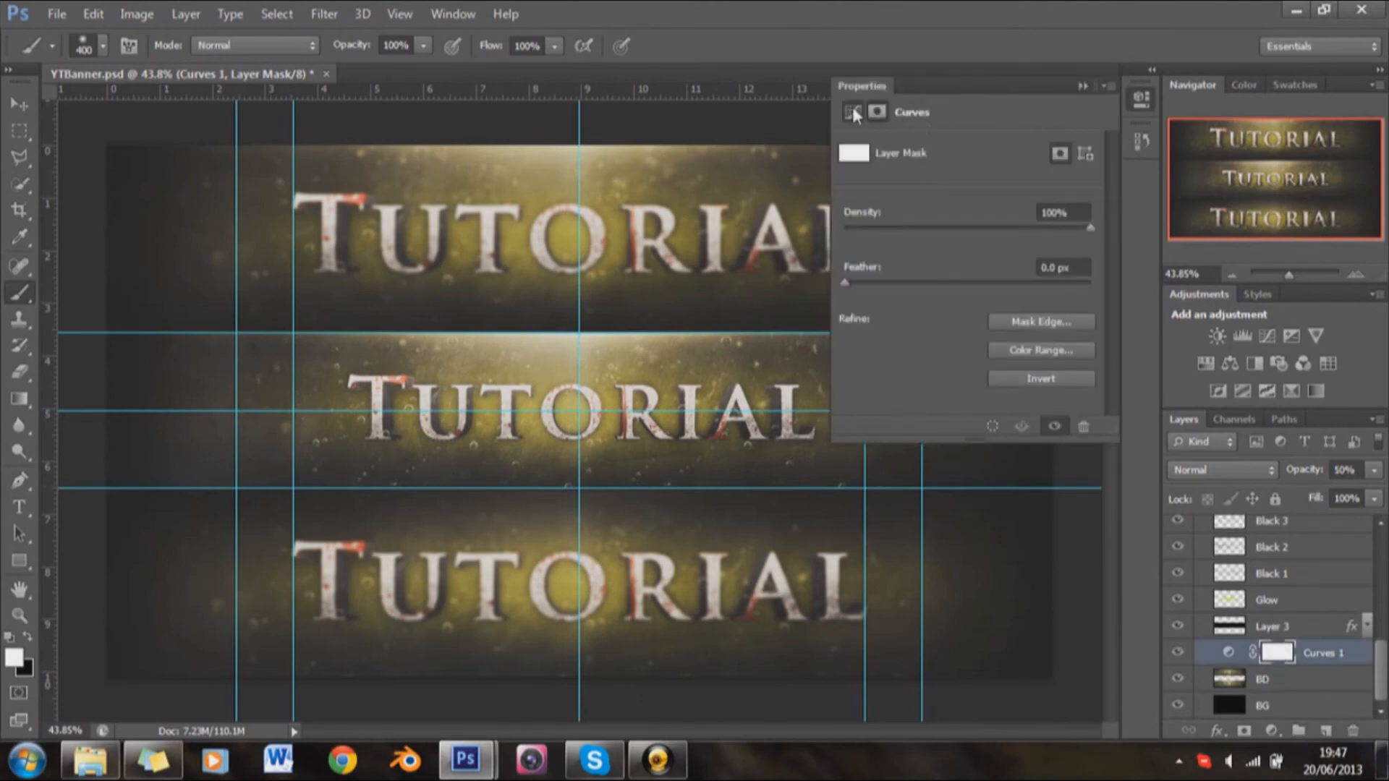
left_click(917, 150)
left_click(922, 177)
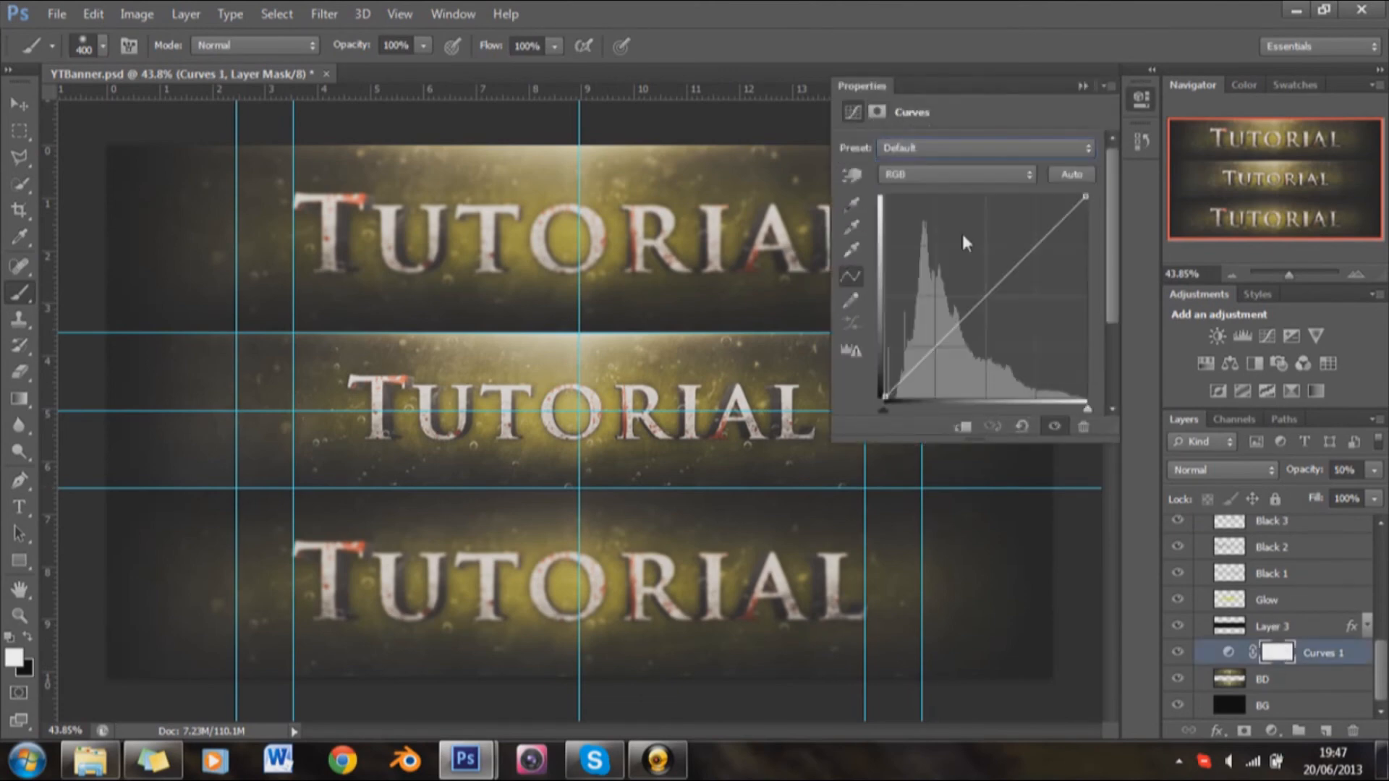
left_click(942, 341)
left_click_drag(1022, 262, 1027, 239)
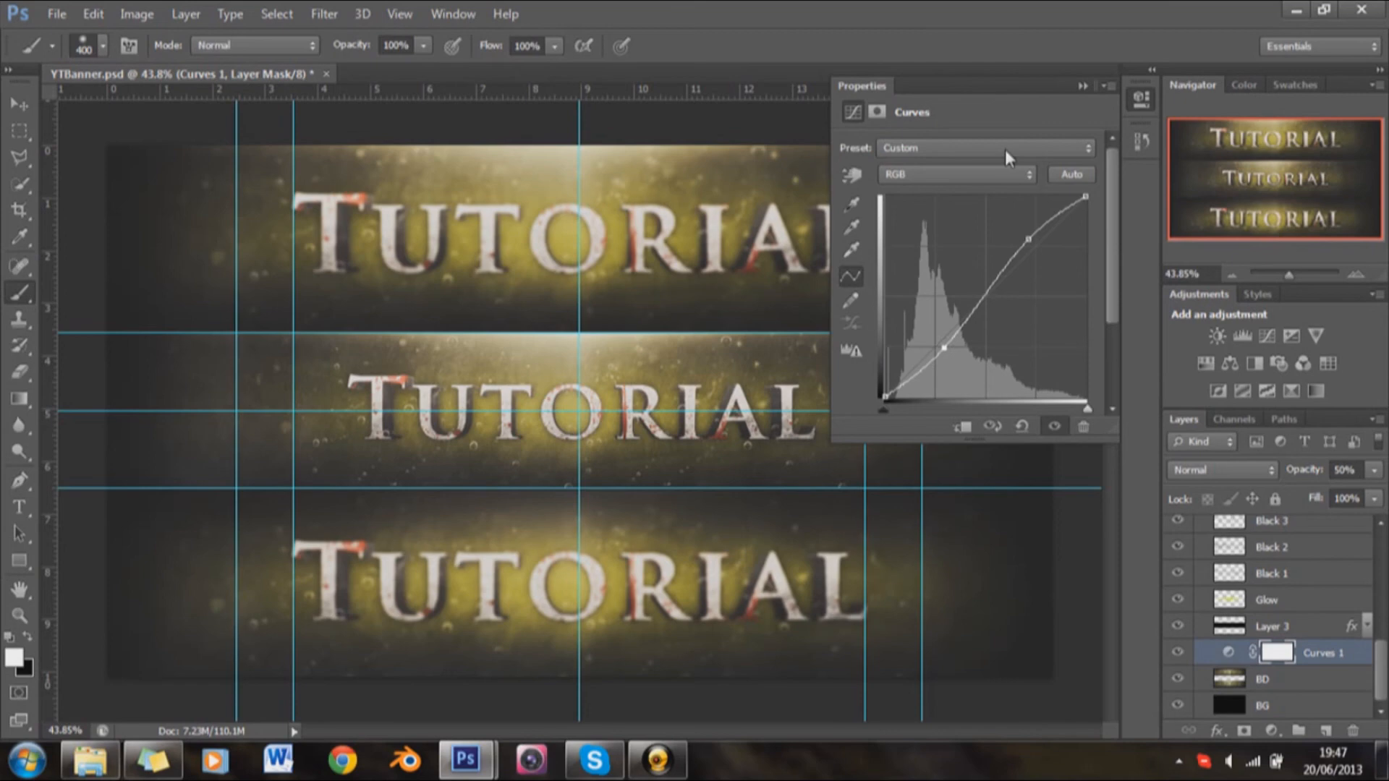
left_click(1082, 86)
Step: Clip the Curves 1 adjustment to the BD layer beneath it with a clipping mask
scroll(1306, 607, "up", 2)
scroll(1307, 606, "down", 2)
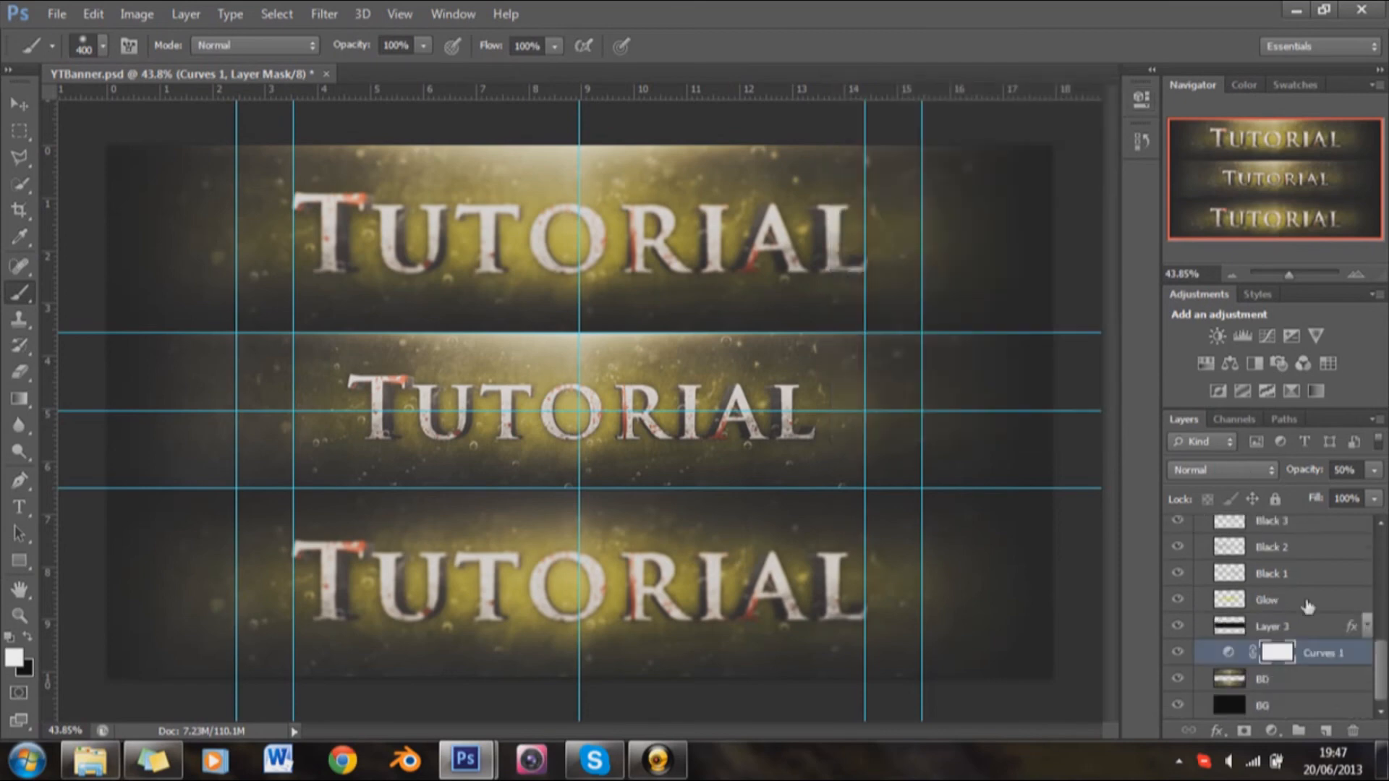
right_click(1338, 650)
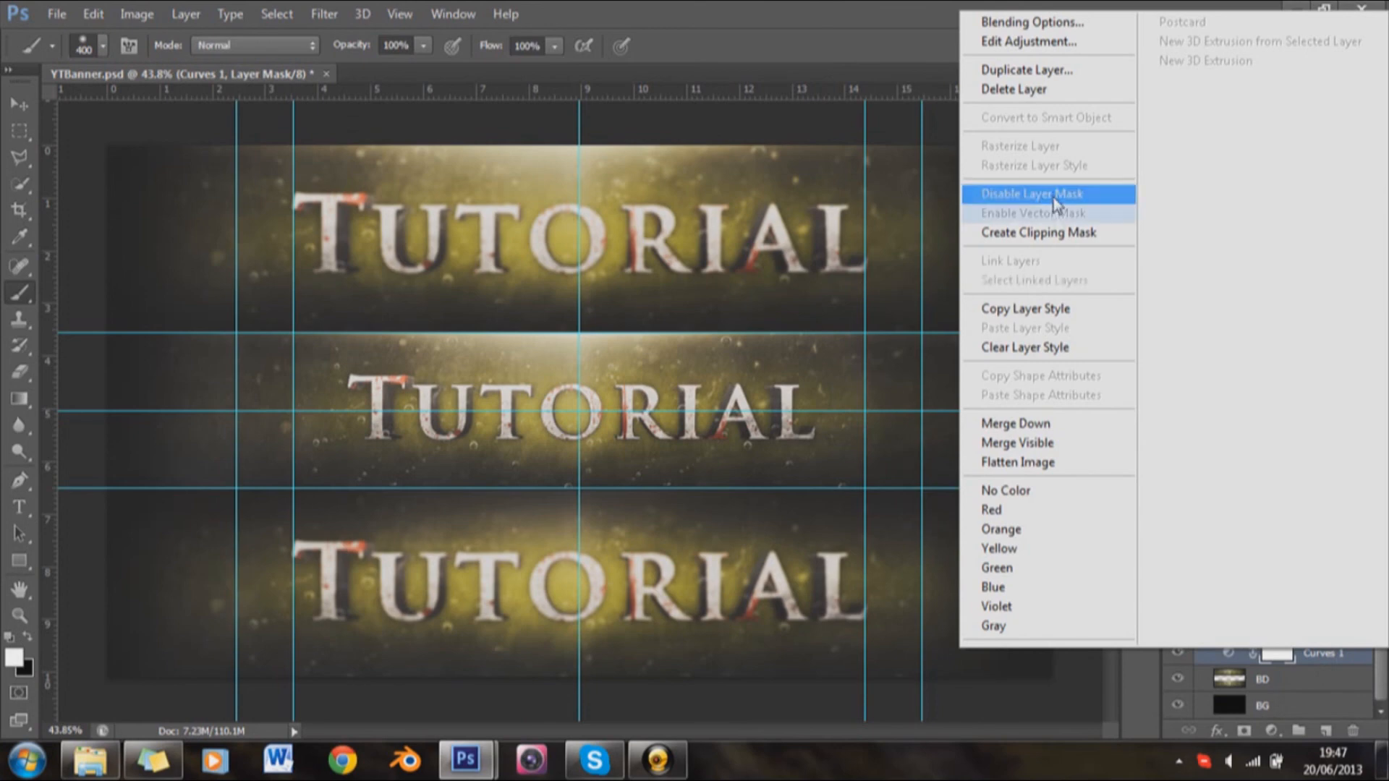
left_click(1063, 233)
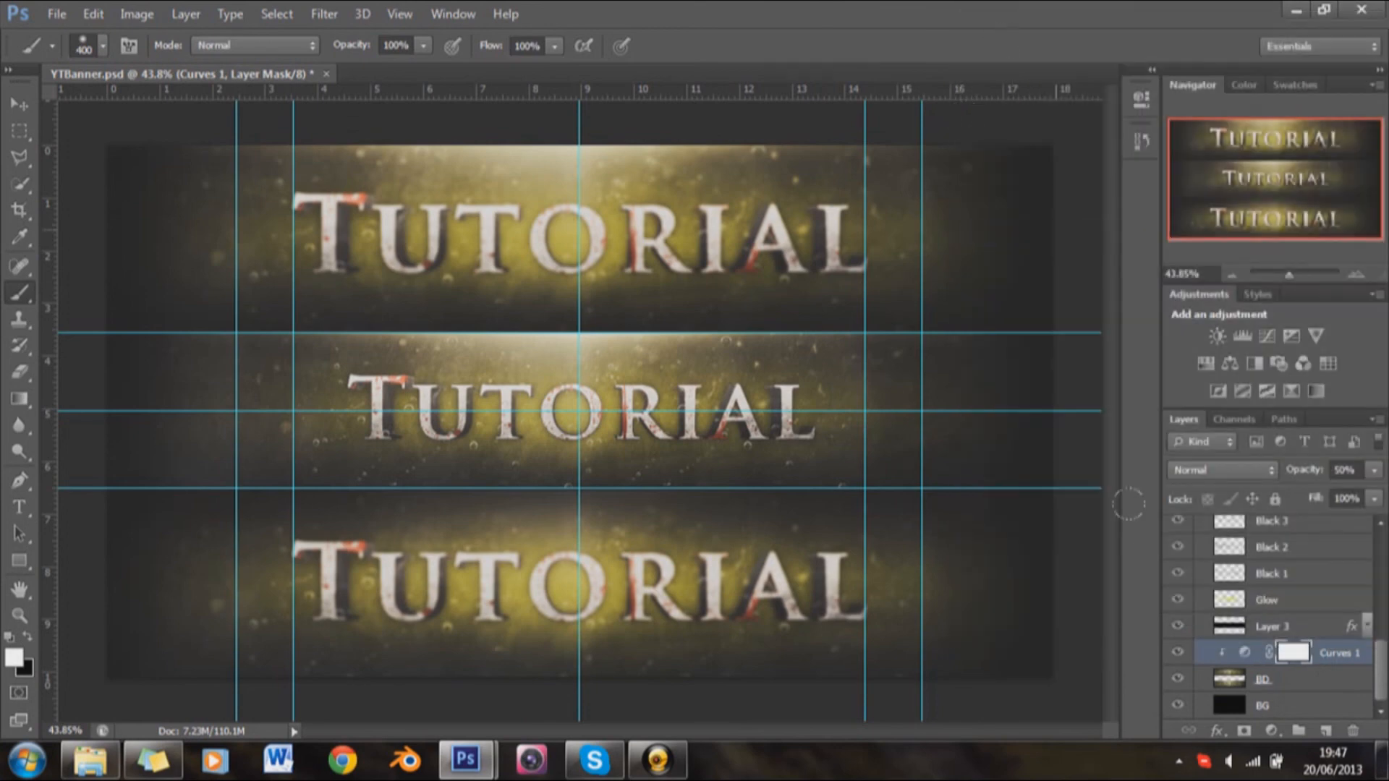
Step: Collapse the BackGround and CC groups and select the CC group
scroll(1273, 593, "up", 5)
left_click(1202, 614)
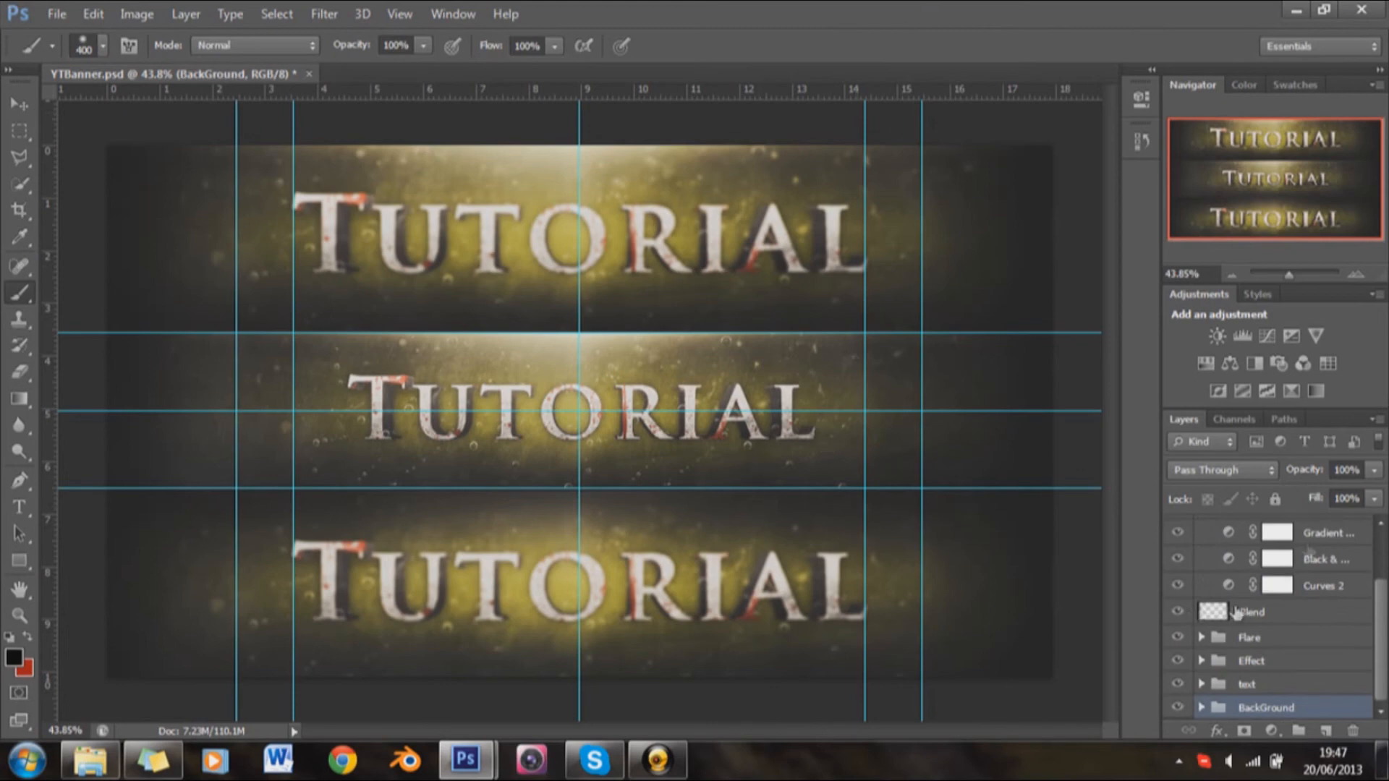
scroll(1236, 612, "up", 3)
left_click(1201, 531)
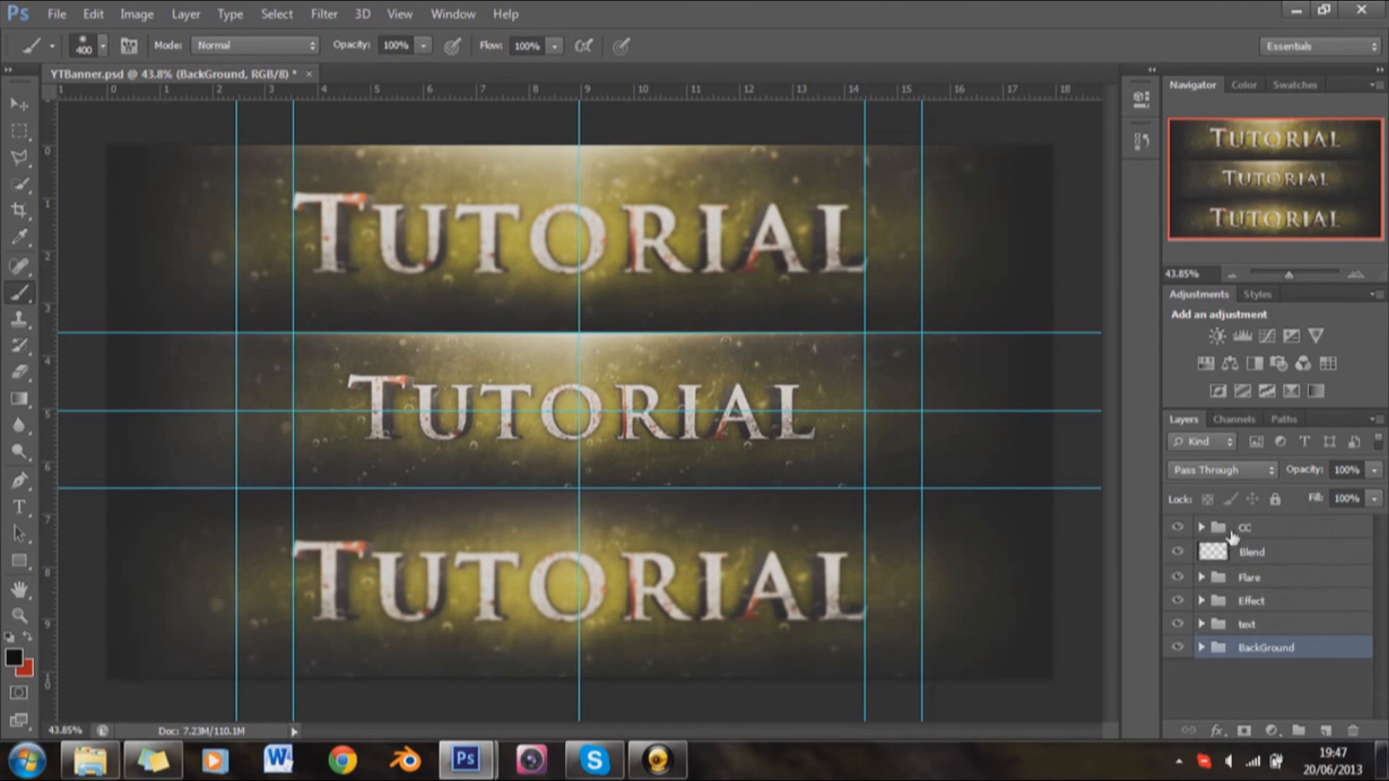
left_click(1233, 535)
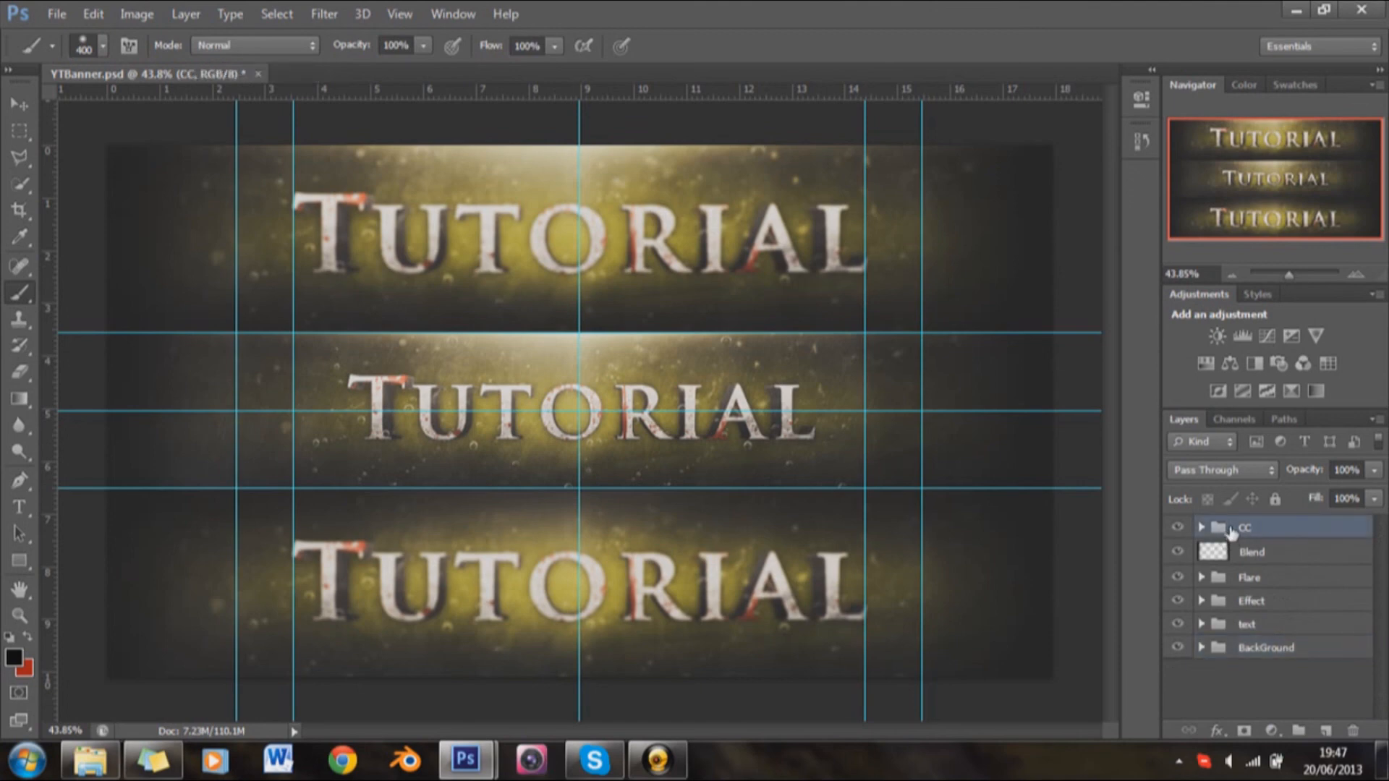
Step: Save the layered banner under the new file name tut in Photoshop PSD format in the PhotoShop folder
left_click(58, 15)
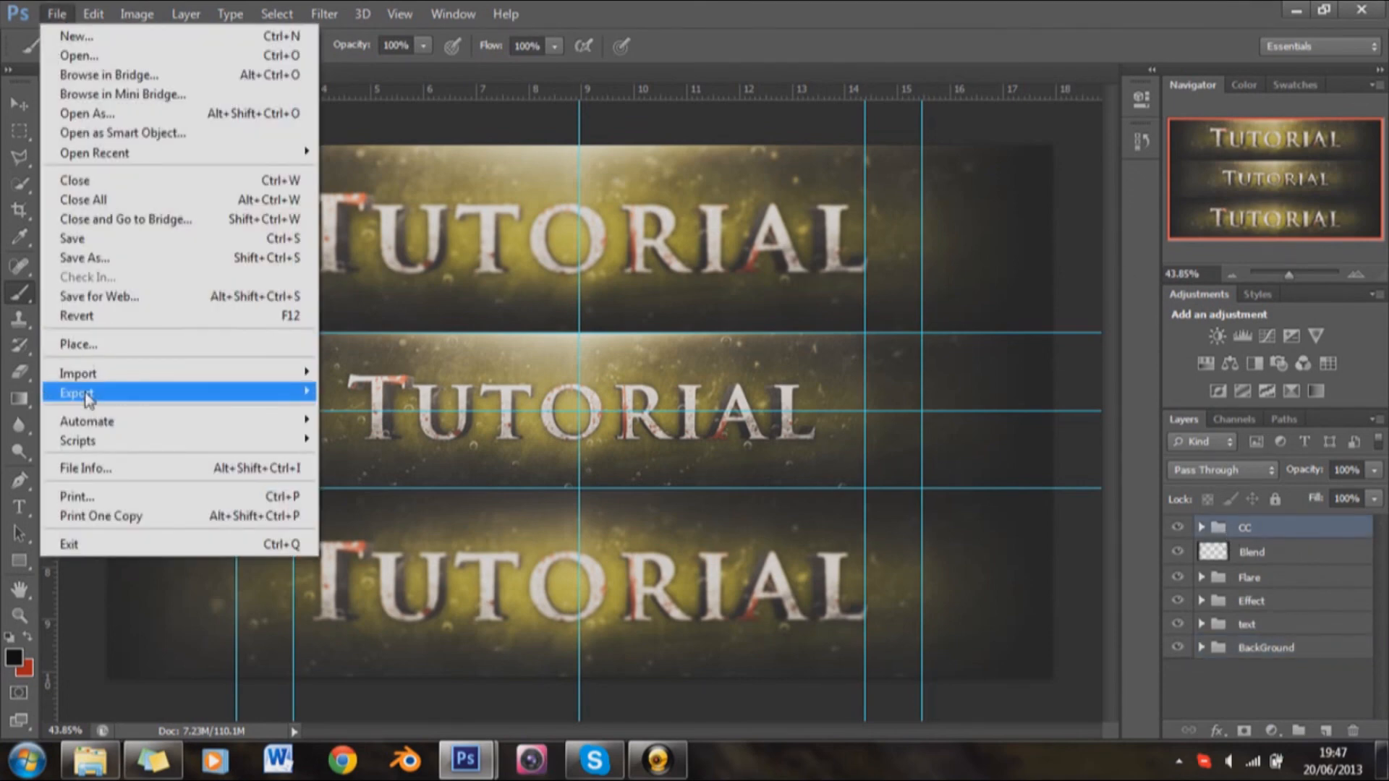
left_click(105, 262)
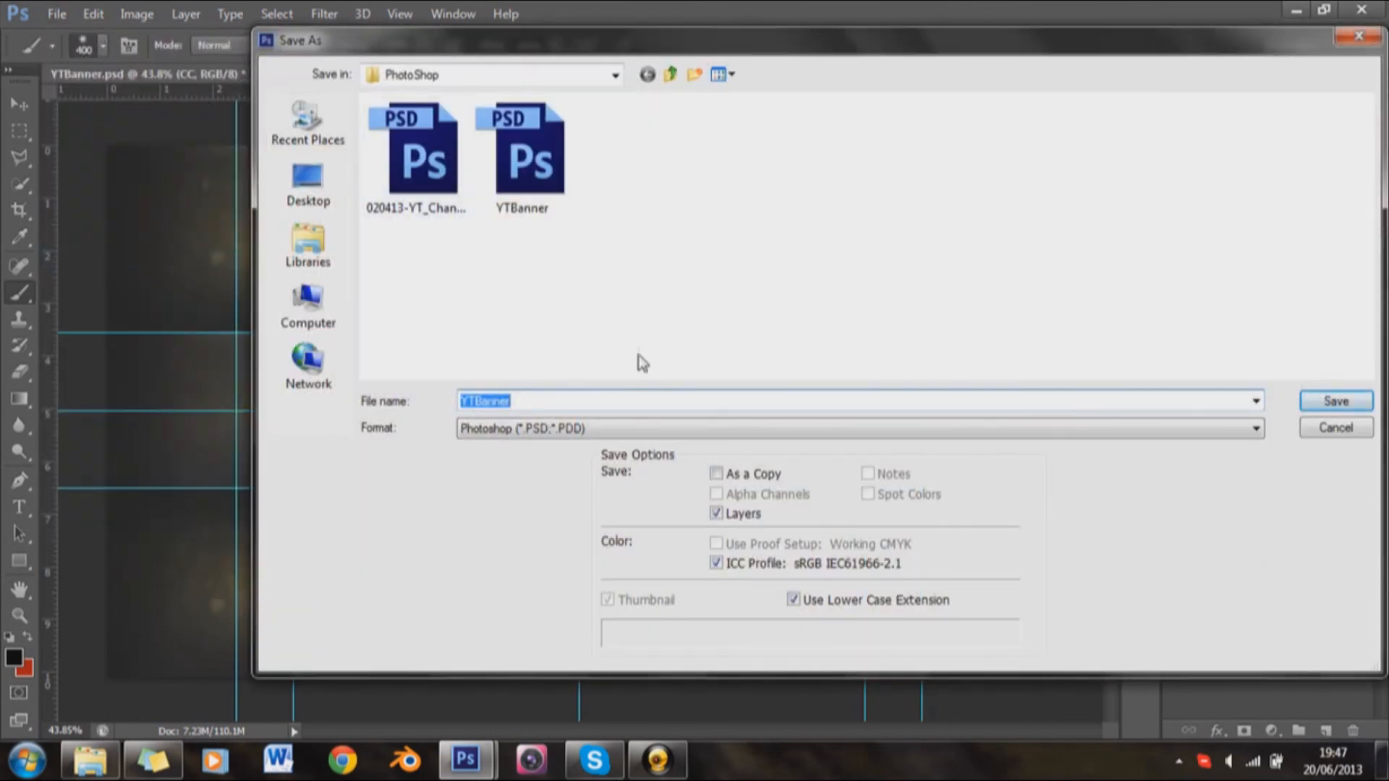
type("tut")
key("Return")
left_click(61, 14)
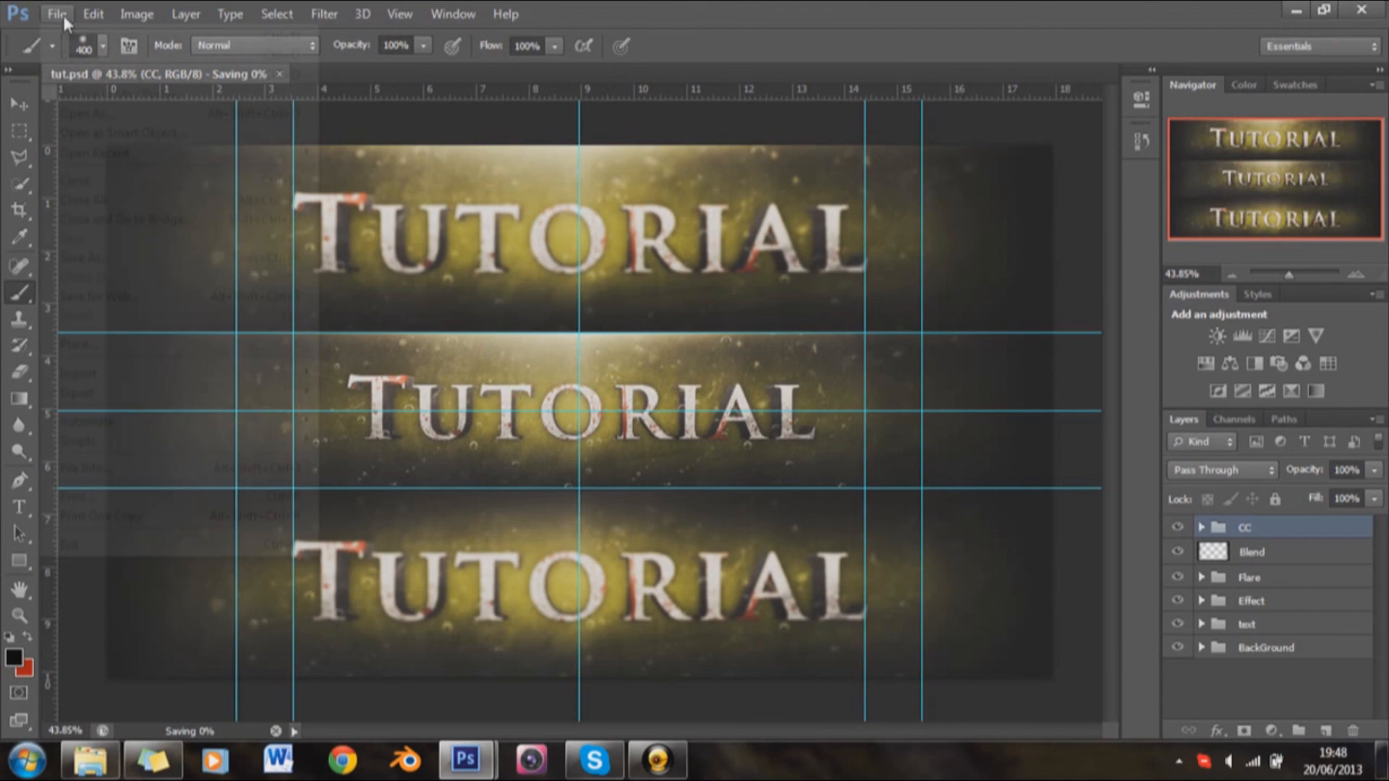
left_click(724, 4)
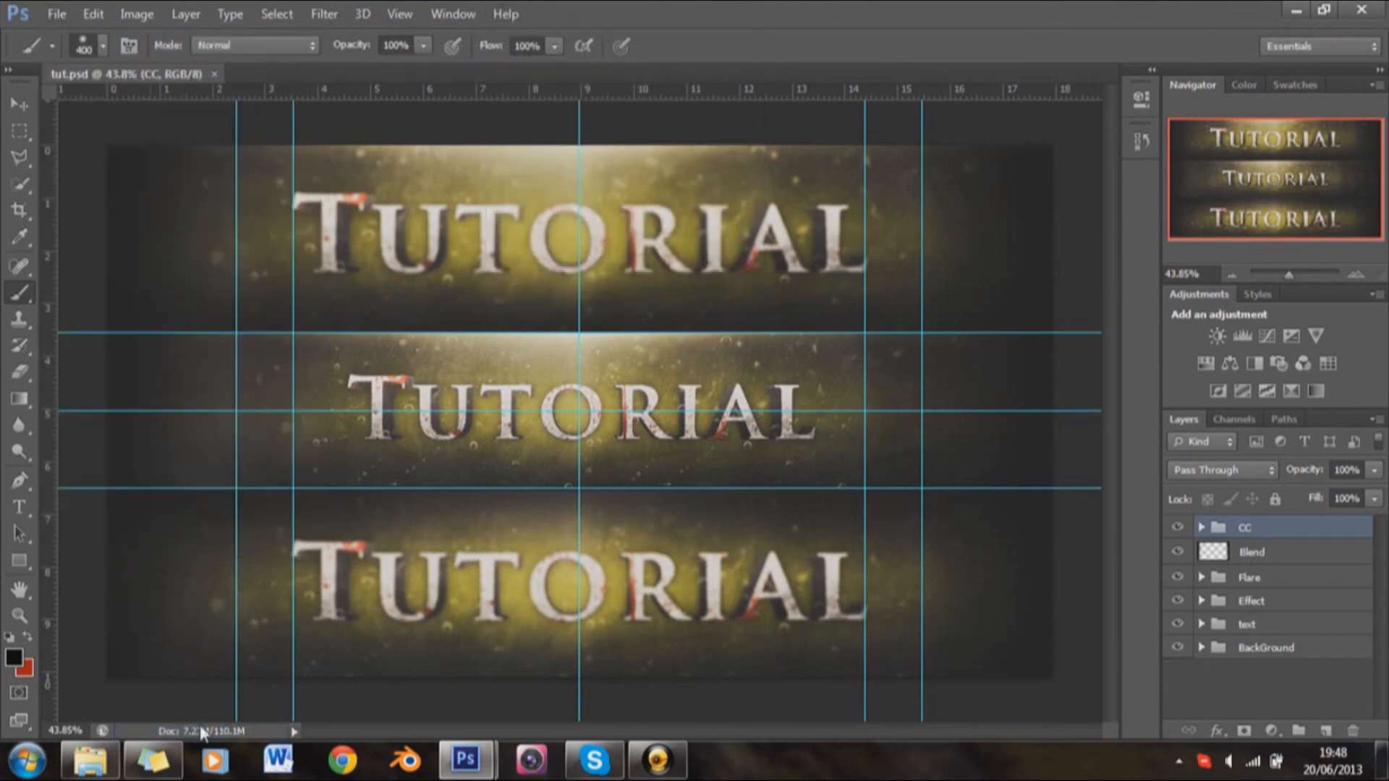
Step: Save a JPEG copy of the banner as tut.jpg at Maximum quality 12 with the Baseline ("Standard") format option
left_click(61, 16)
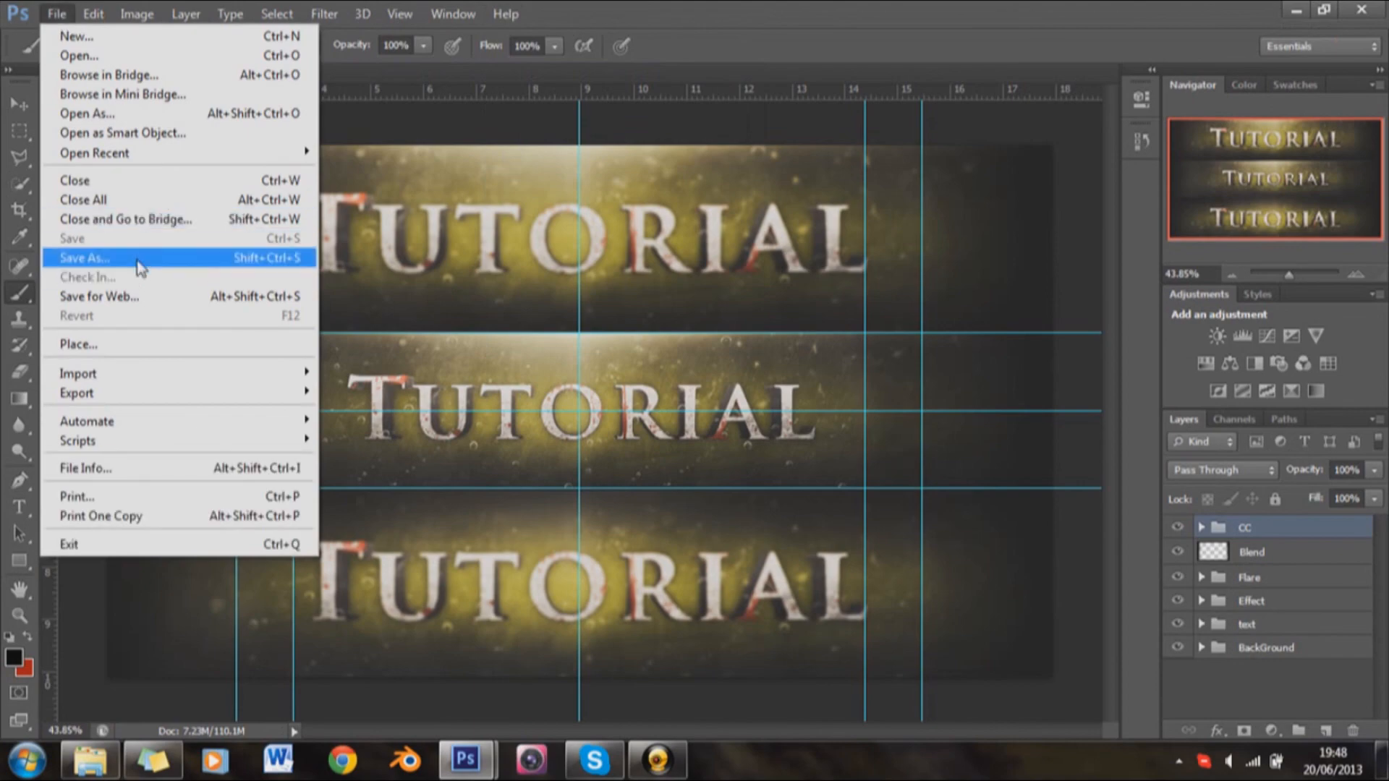
left_click(139, 268)
left_click(643, 428)
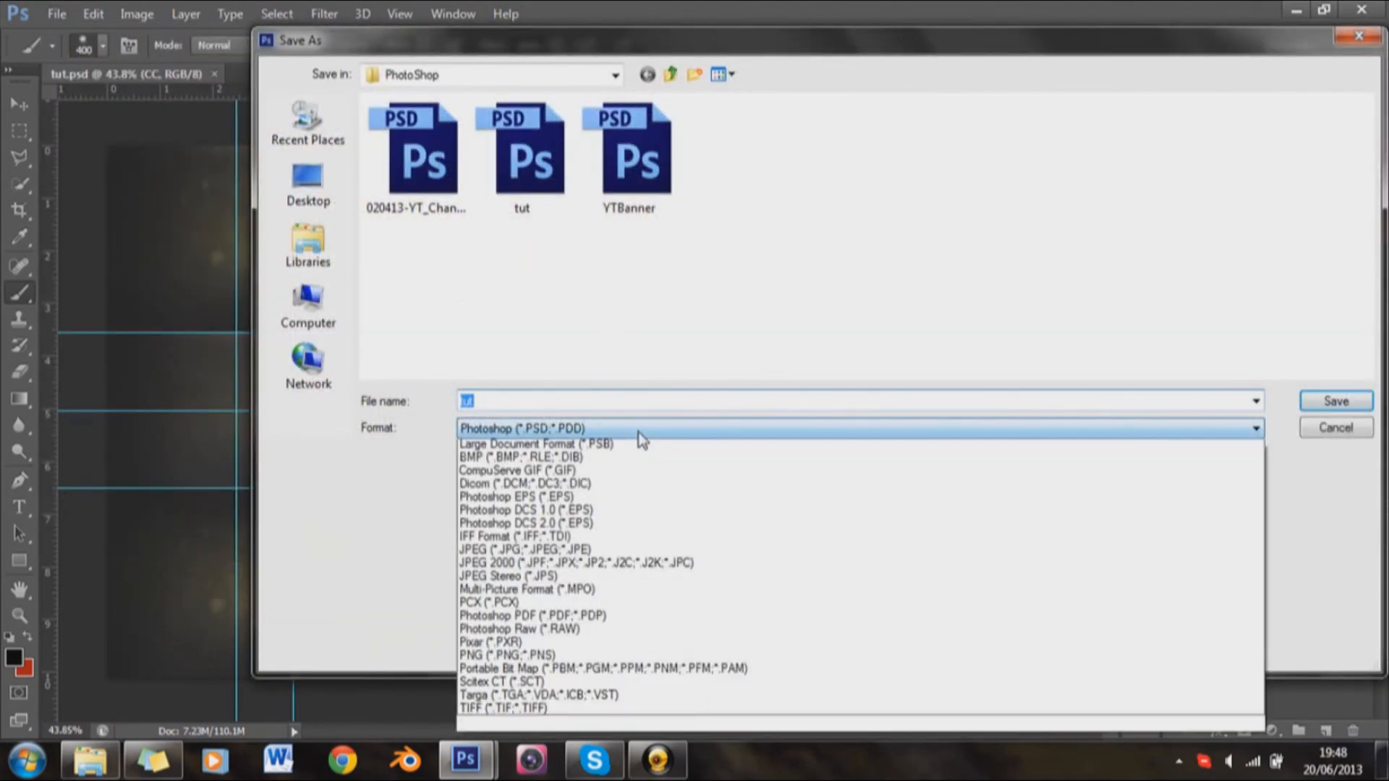
left_click(554, 565)
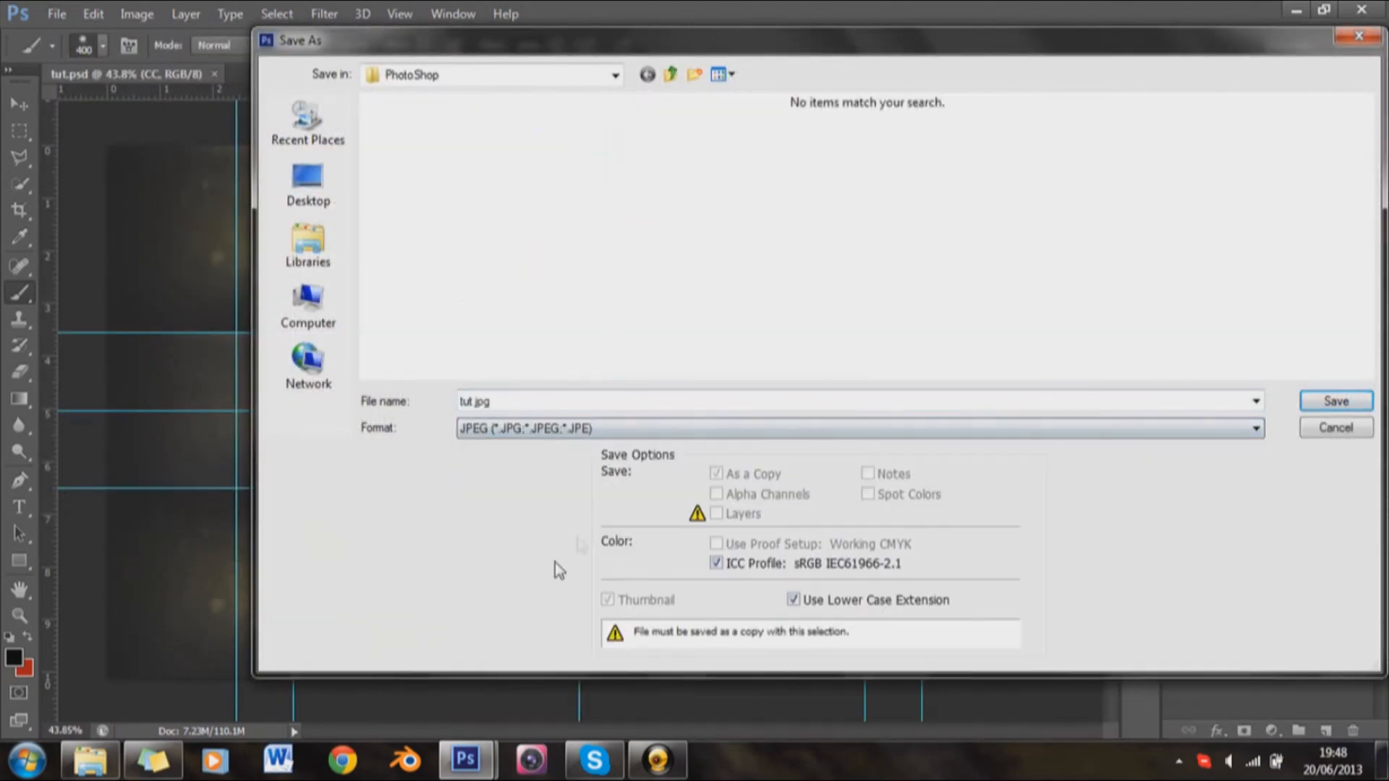
left_click(1327, 401)
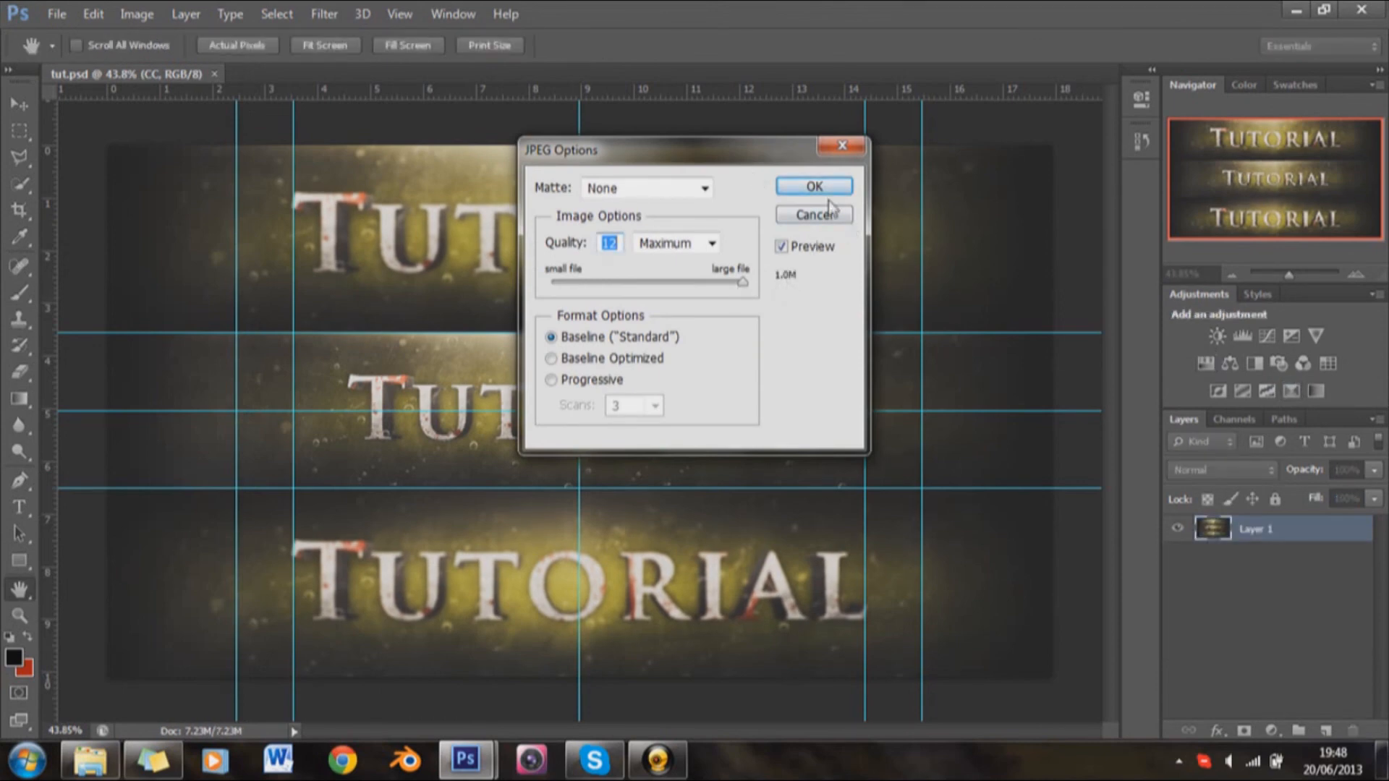
left_click_drag(741, 283, 775, 301)
left_click(798, 190)
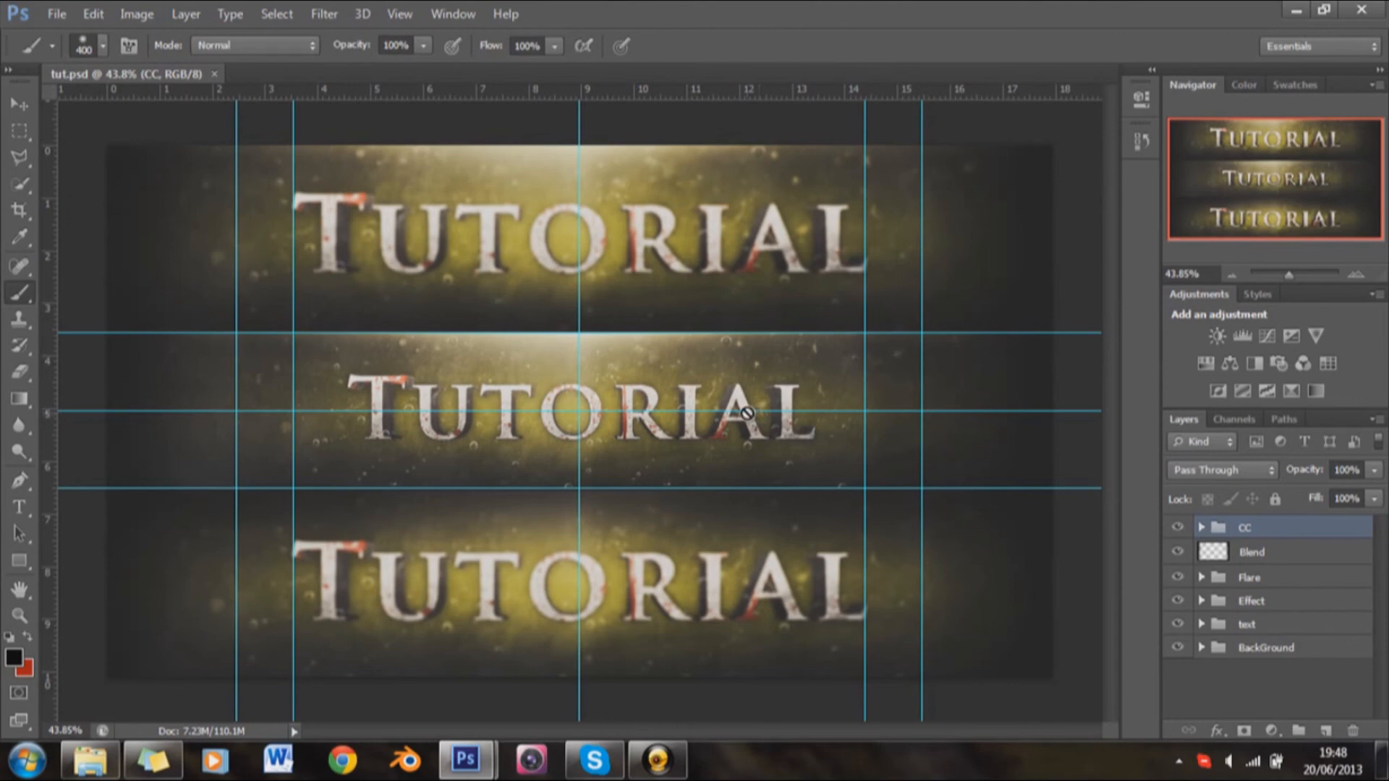
left_click(676, 772)
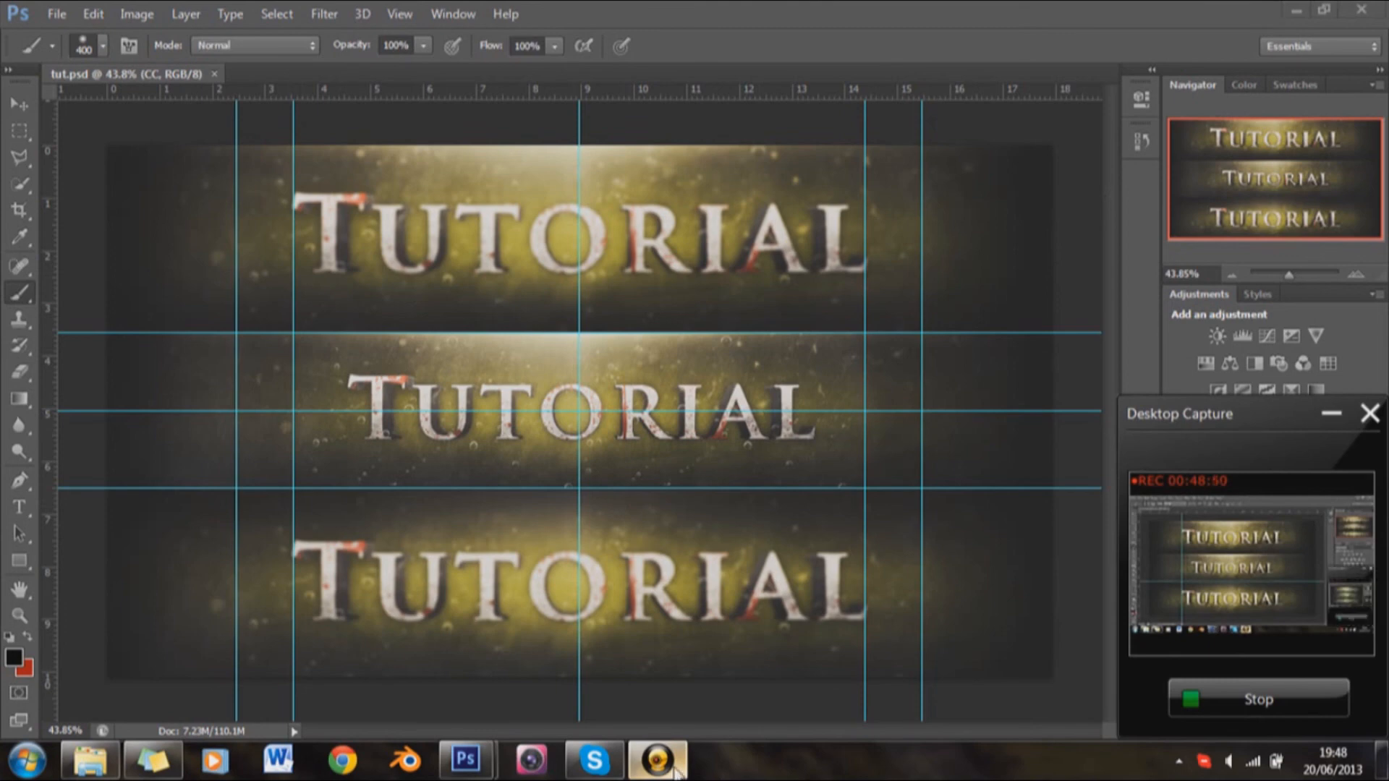